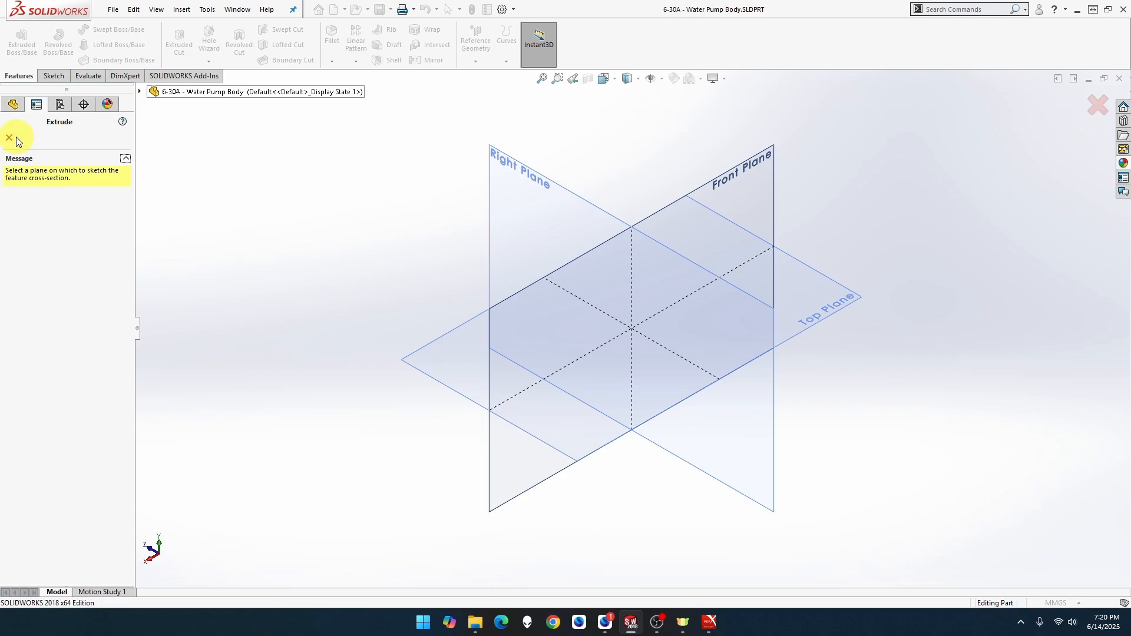
Sketch a circle about 63.5 mm in diameter centred on the origin of the Right Plane.
click(10, 138)
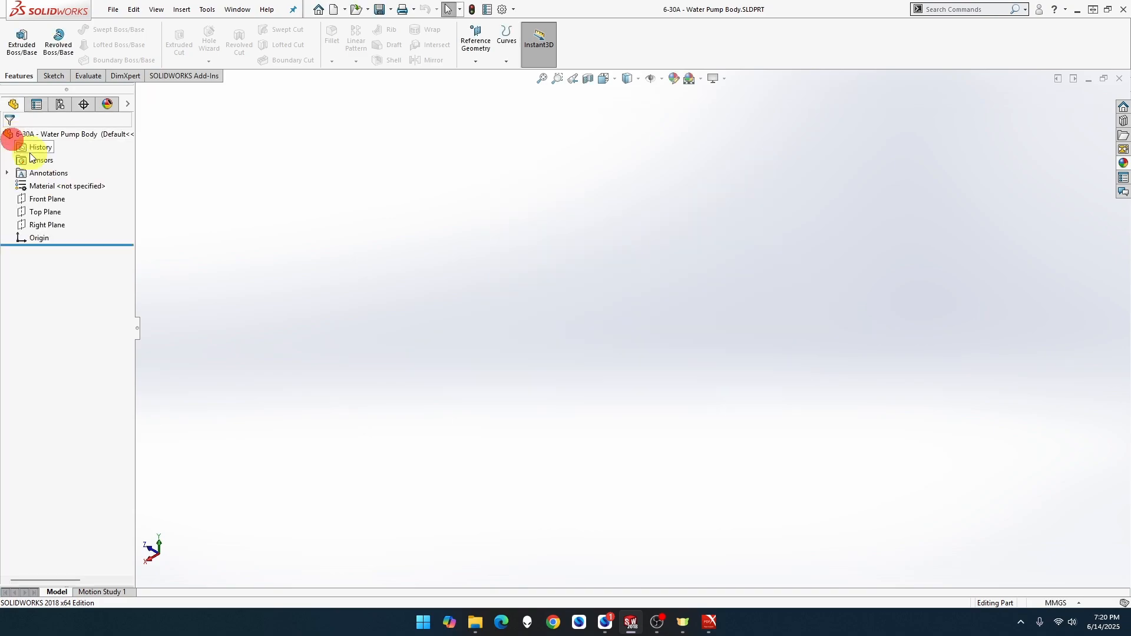
right_click(47, 227)
click(56, 211)
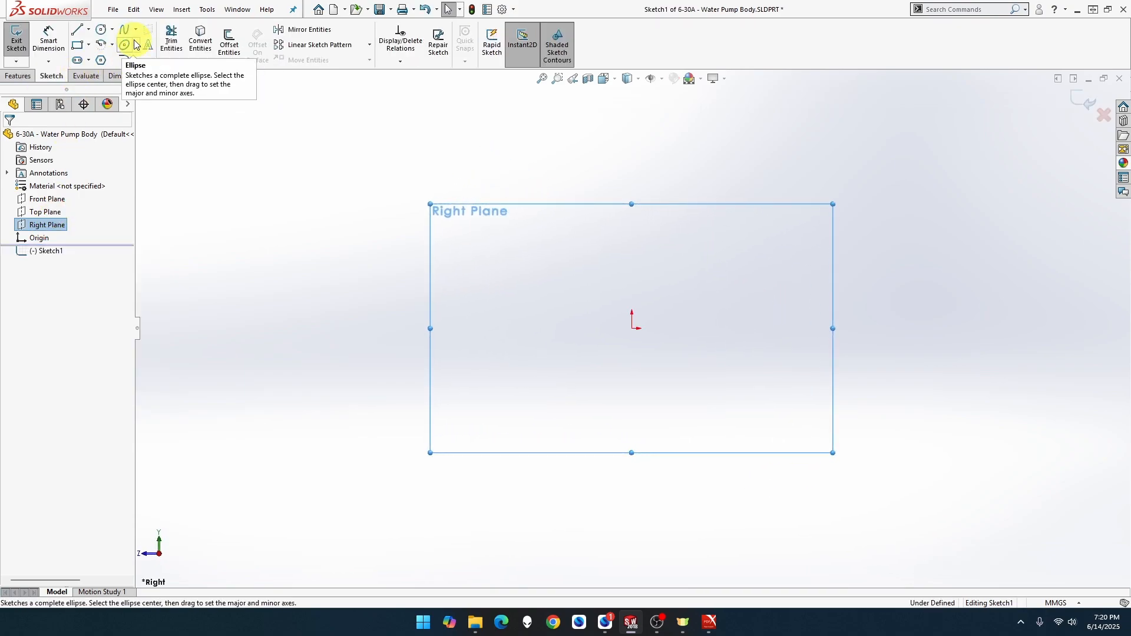
click(103, 30)
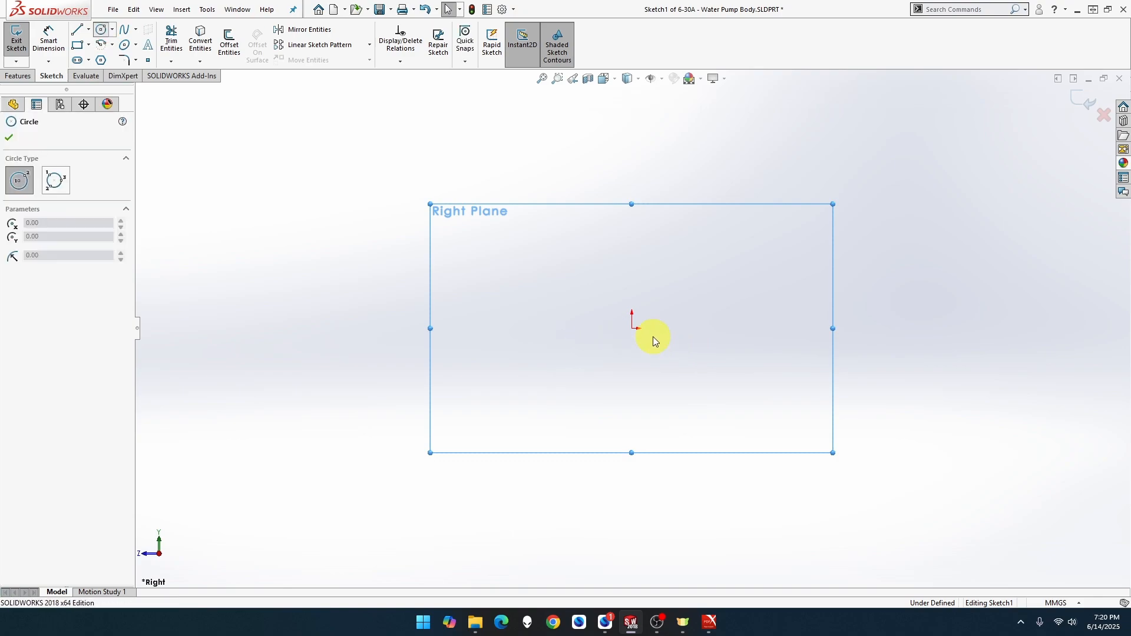
click(632, 328)
click(685, 282)
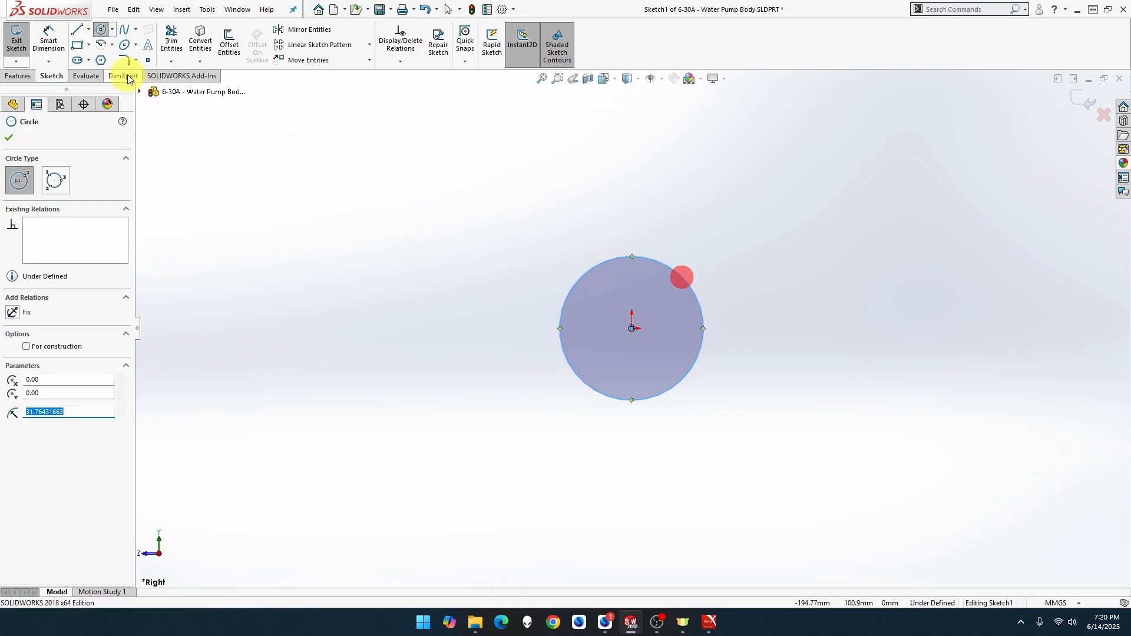
Dimension the circle's diameter and set it to 12 mm.
click(48, 35)
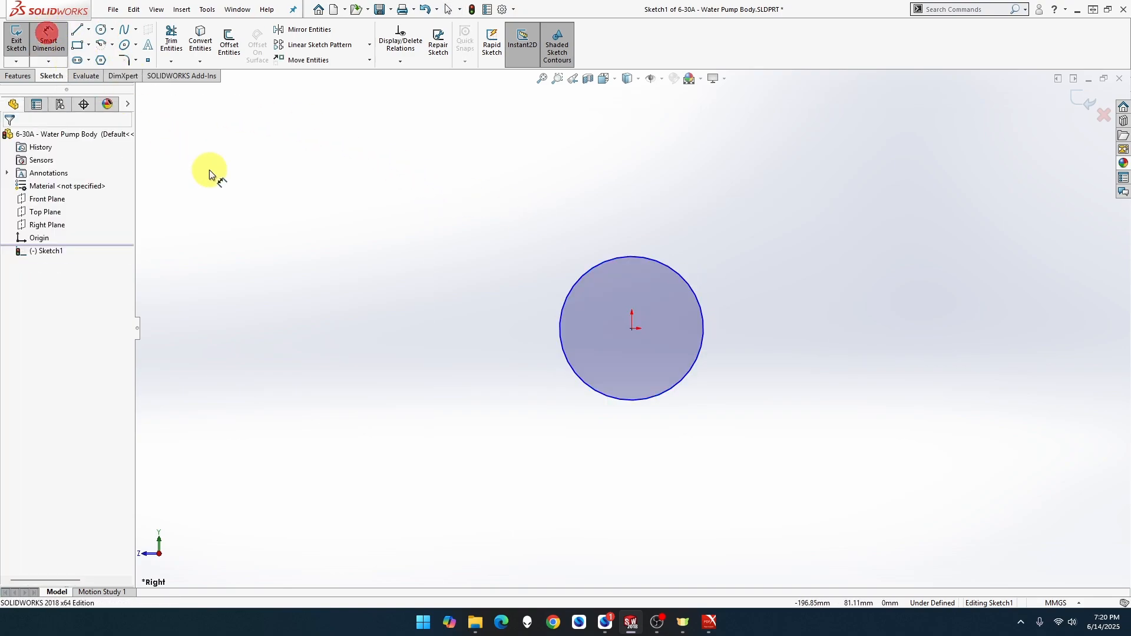
click(586, 276)
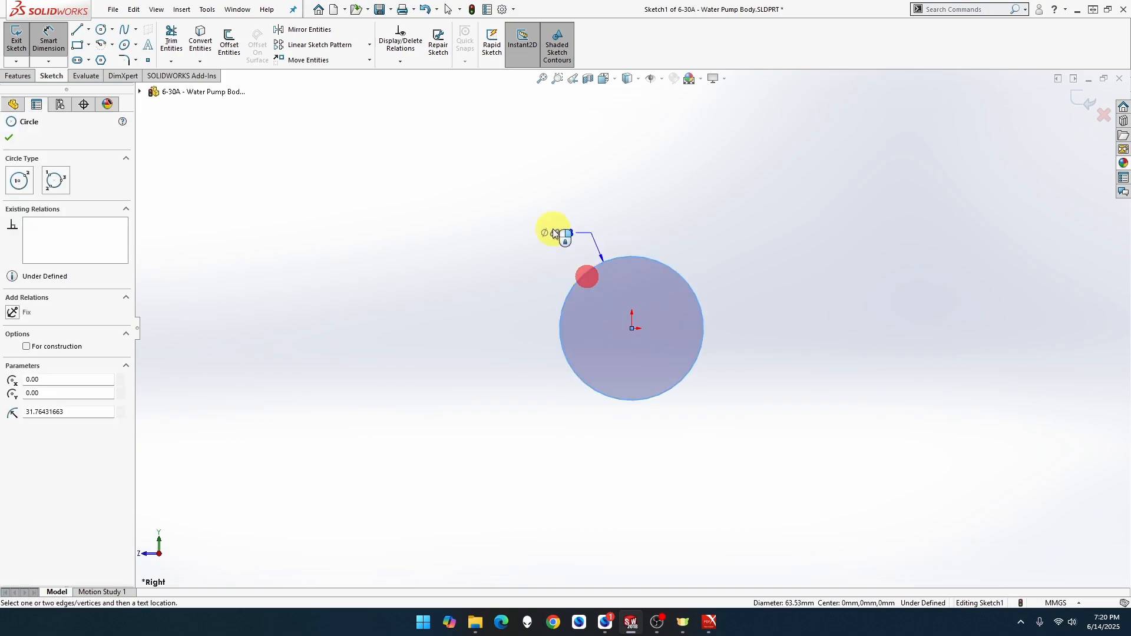
click(472, 202)
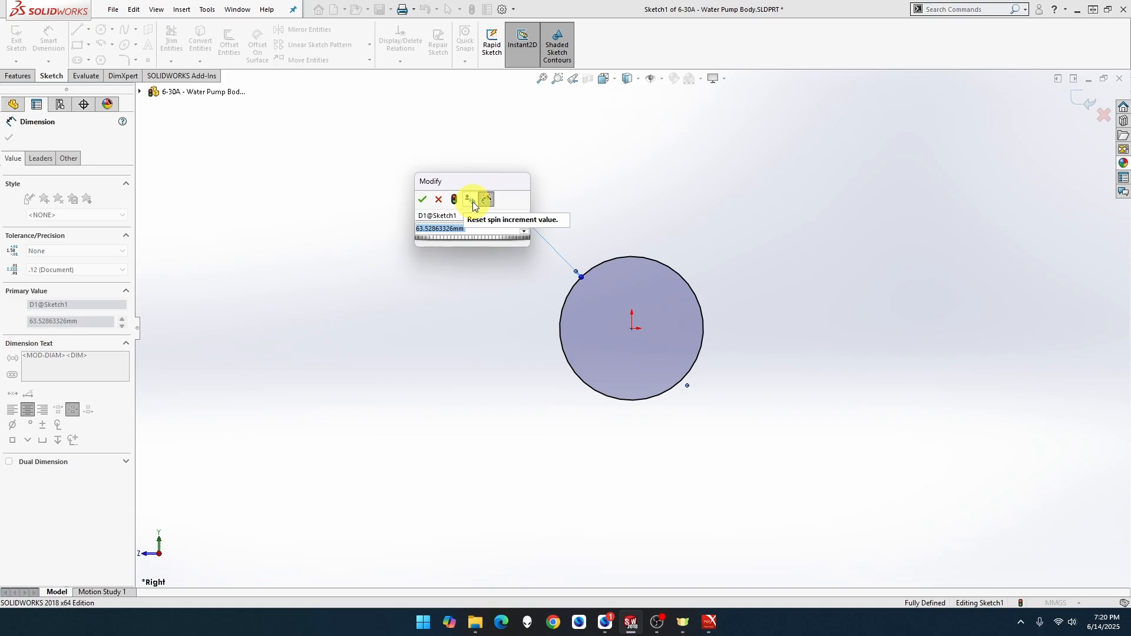
text(12)
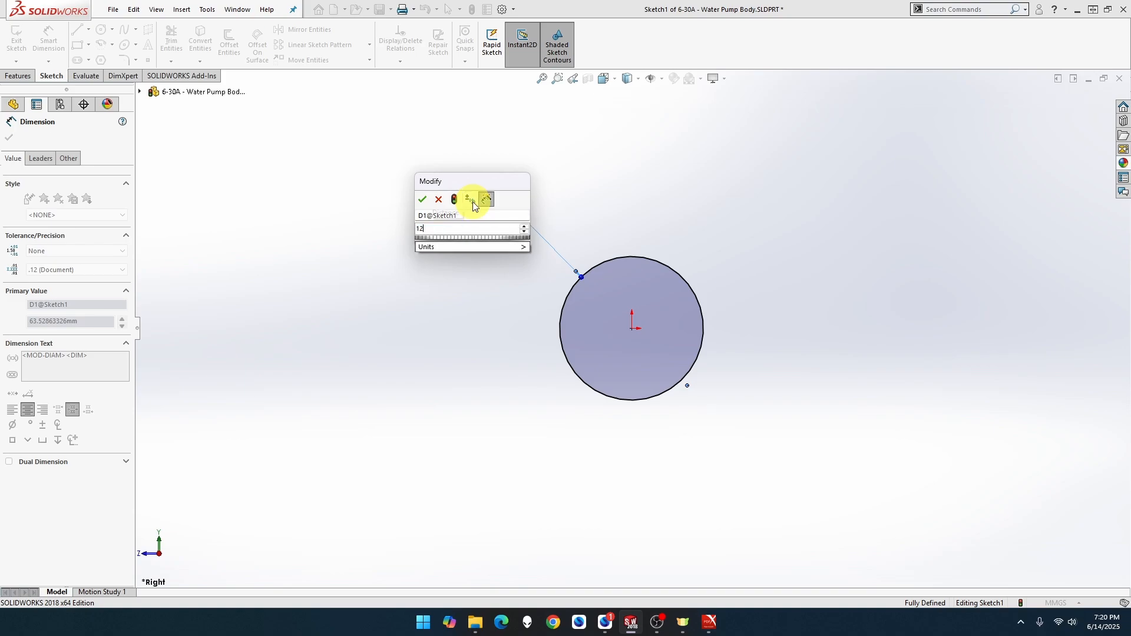
key(Return)
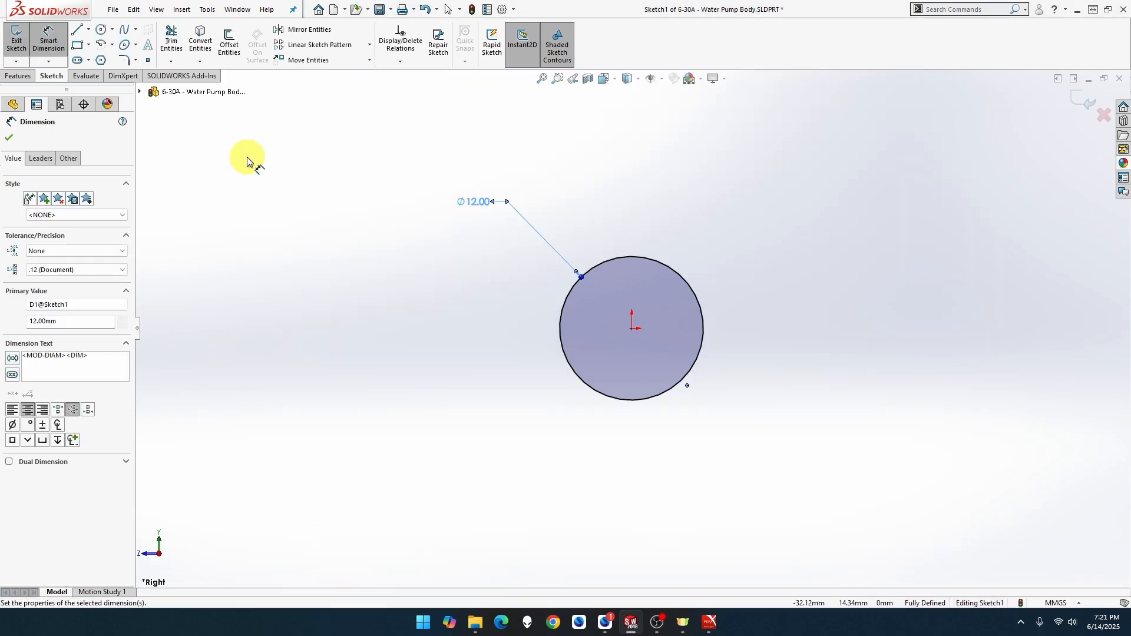
Extrude the circle into a solid cylinder with a blind depth of 12 mm.
click(20, 76)
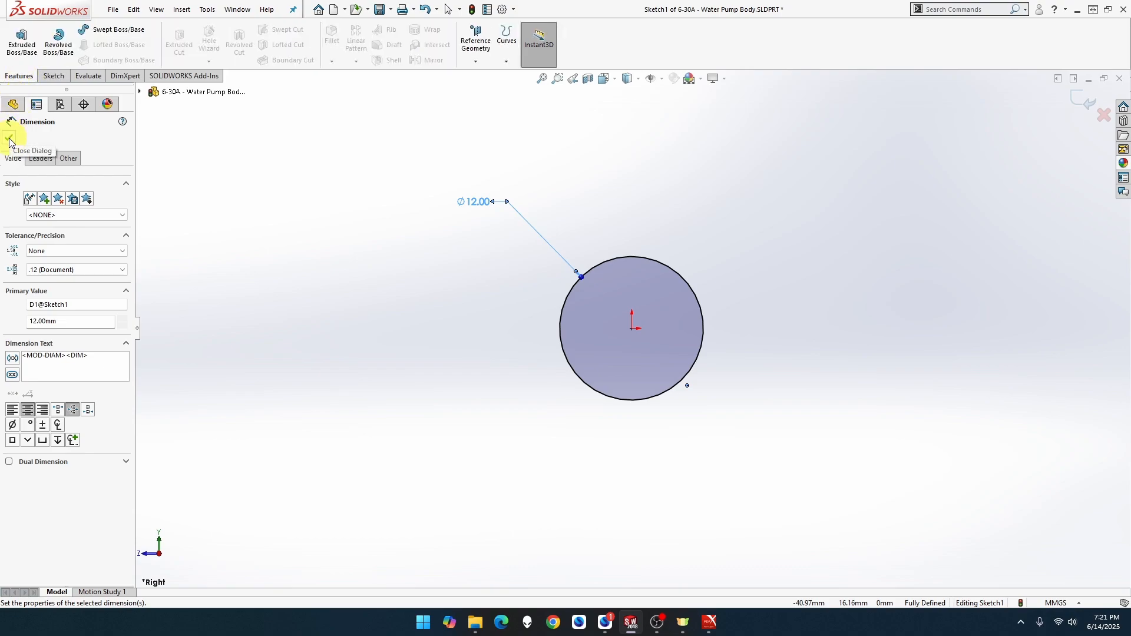
click(21, 41)
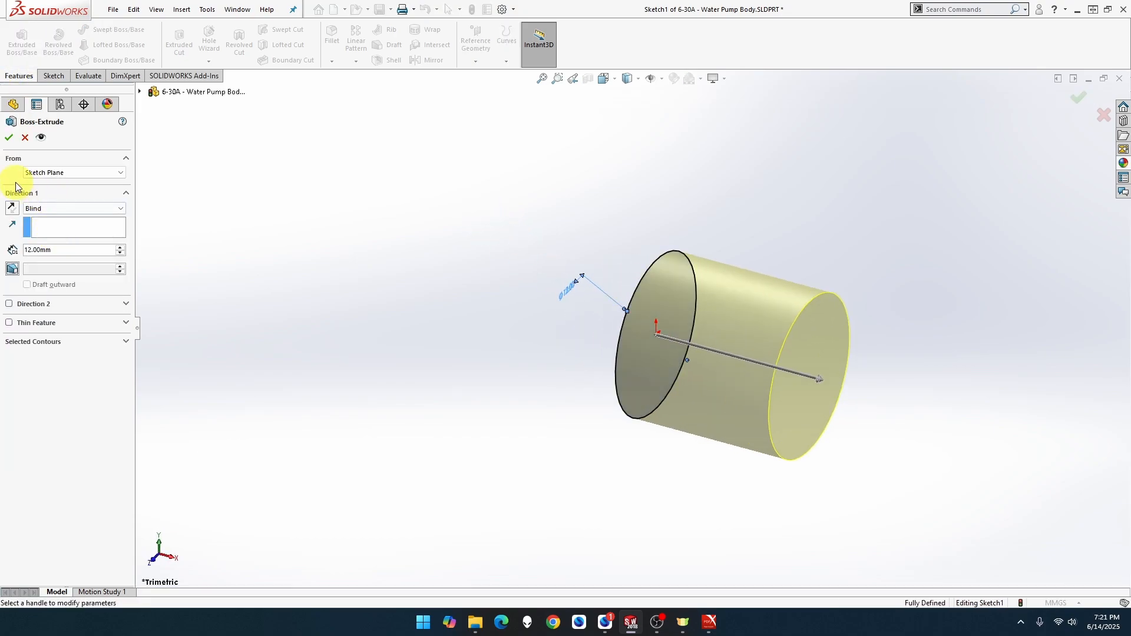
click(8, 138)
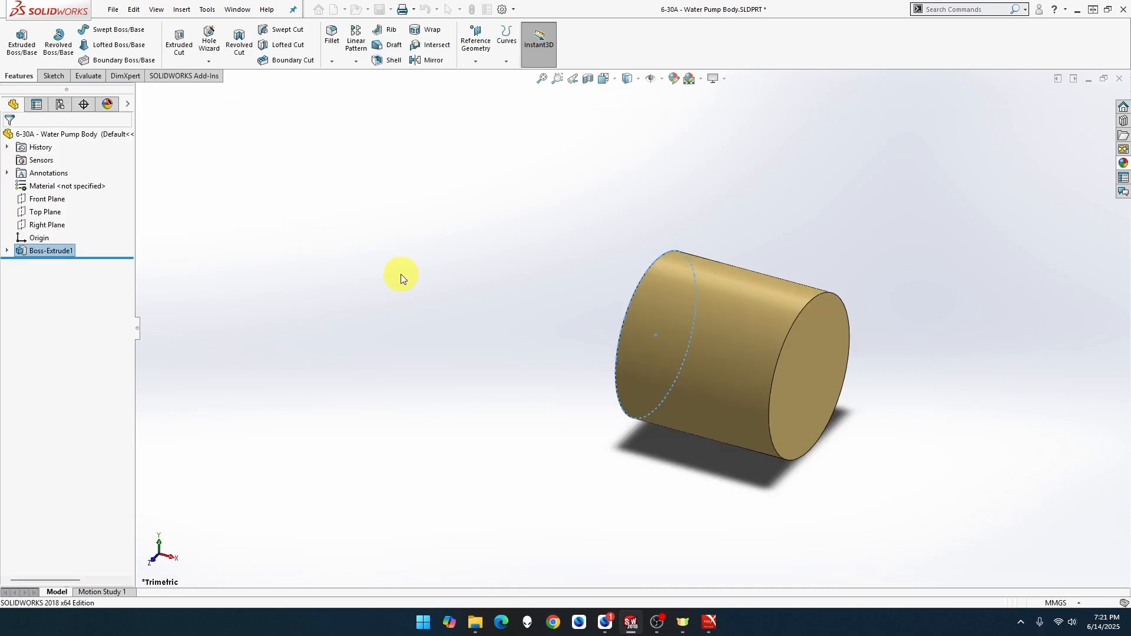
On the cylinder's end face, sketch a six-sided polygon centred on the origin, with an inscribed circle about 13.7 mm in diameter.
right_click(797, 373)
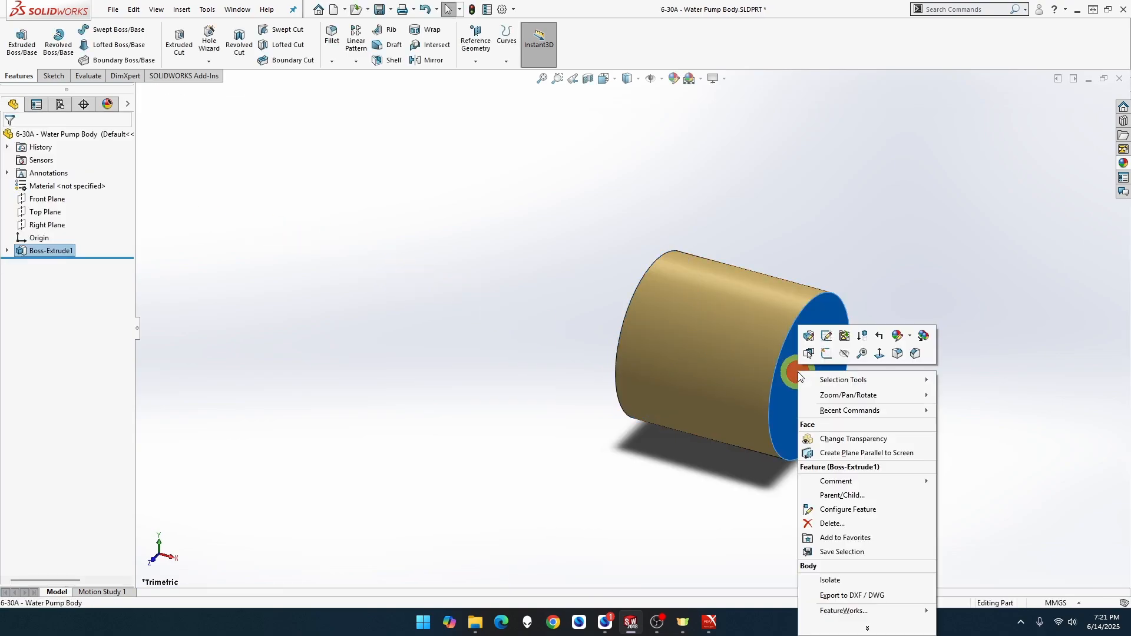
click(862, 354)
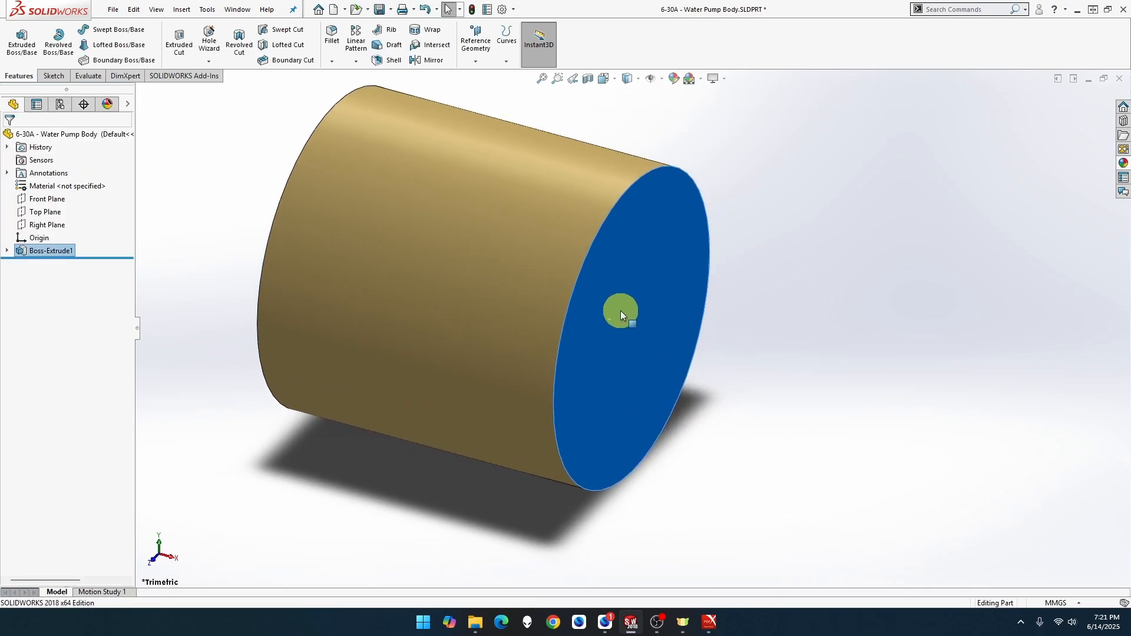
right_click(621, 311)
click(702, 294)
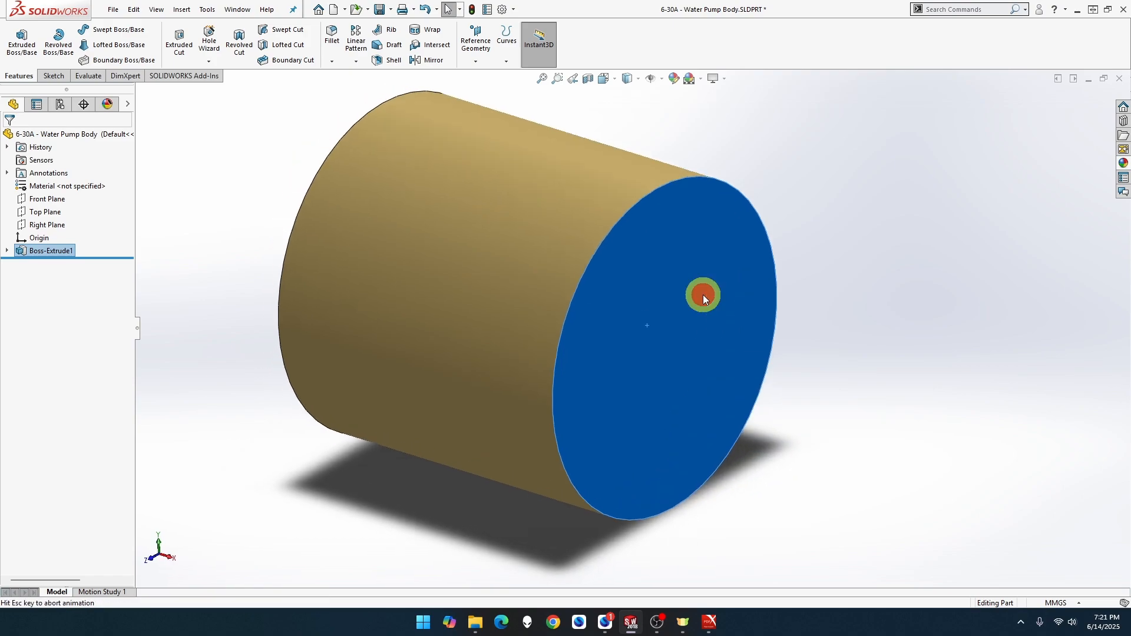
right_click(665, 315)
click(697, 301)
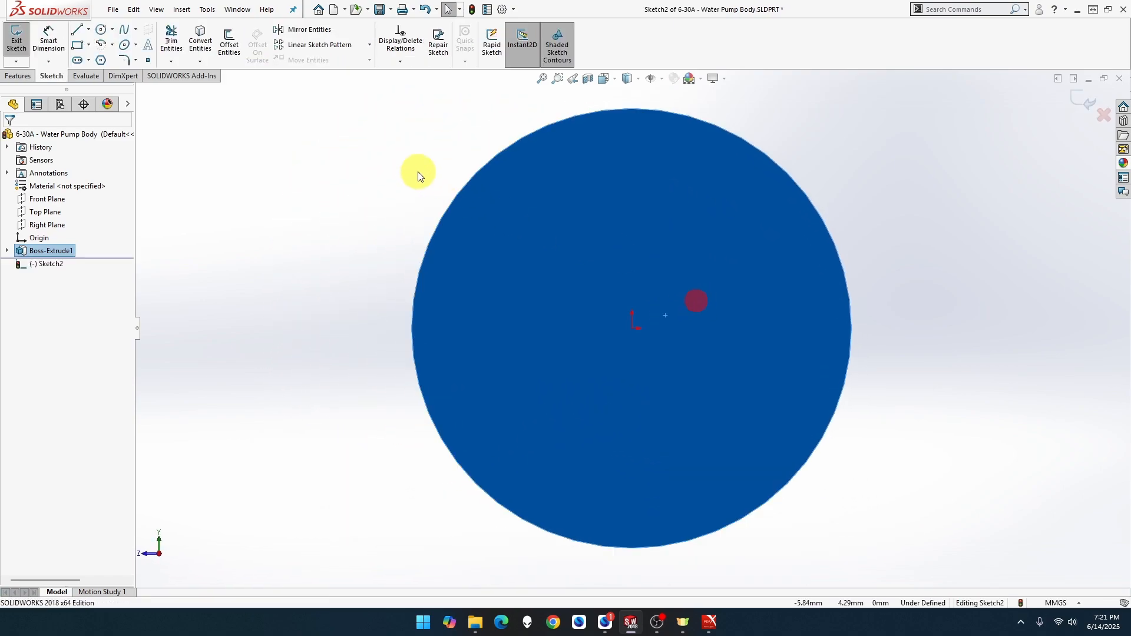
click(418, 171)
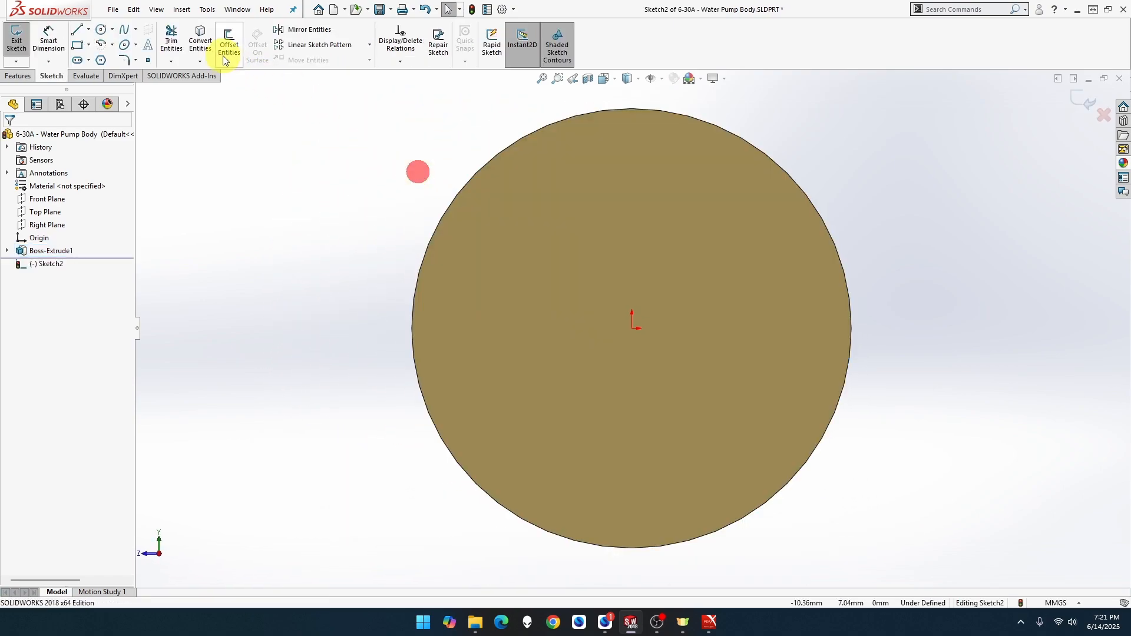
click(101, 60)
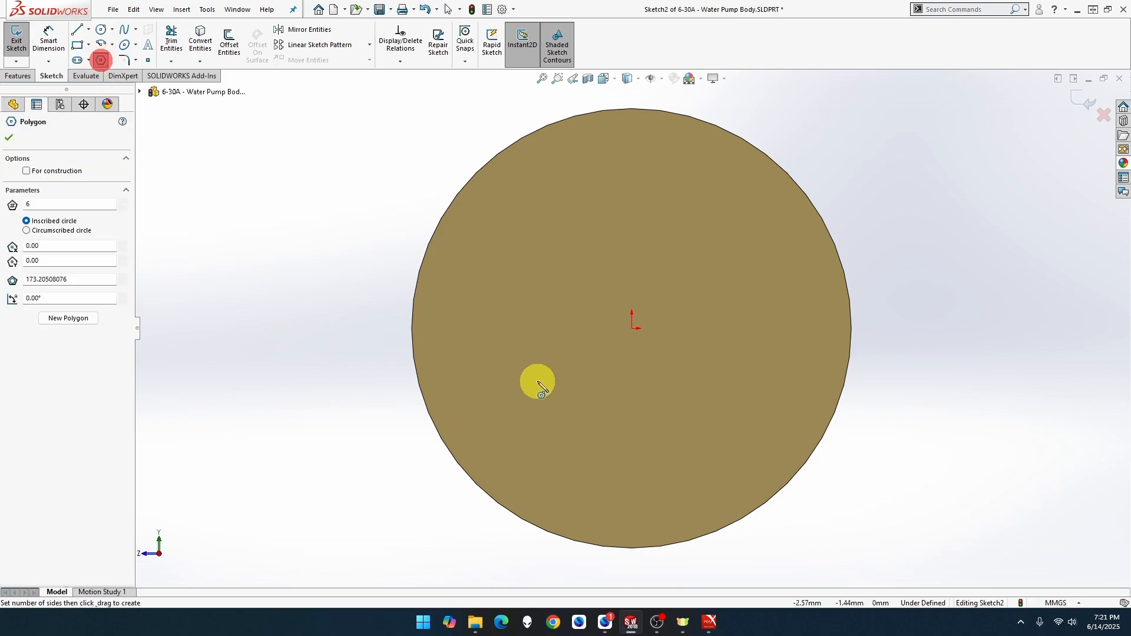
click(631, 328)
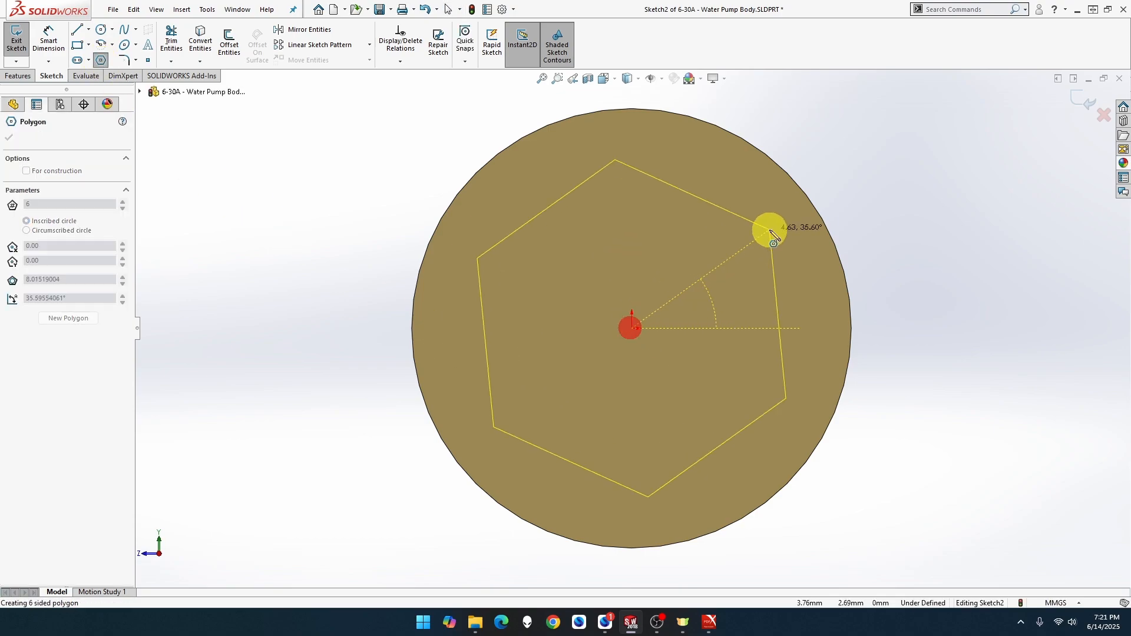
click(886, 192)
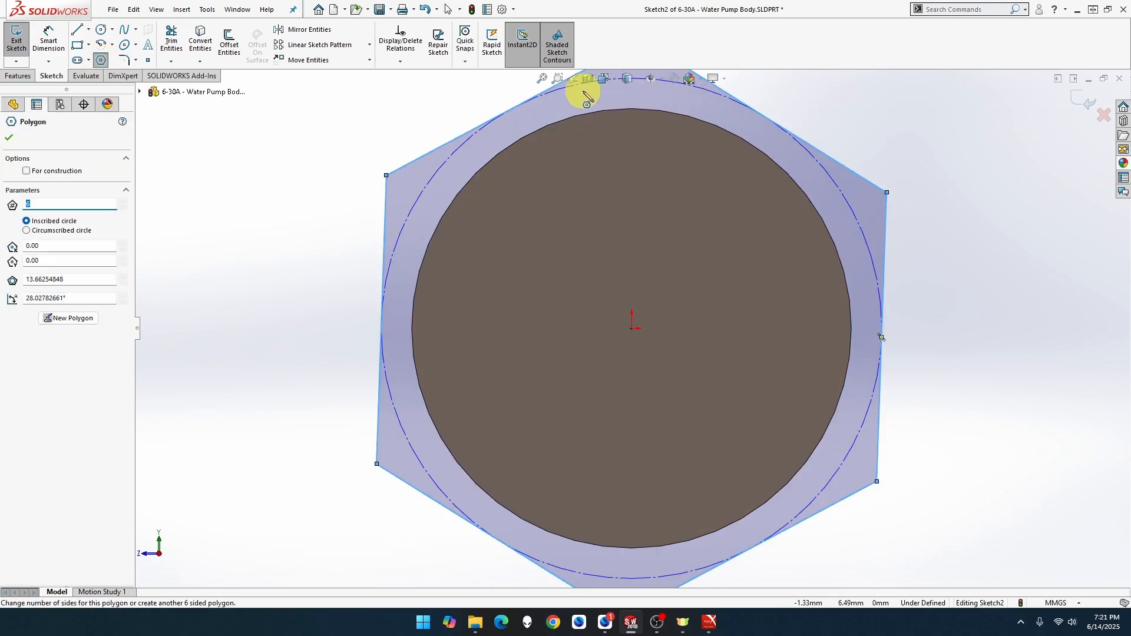
click(547, 80)
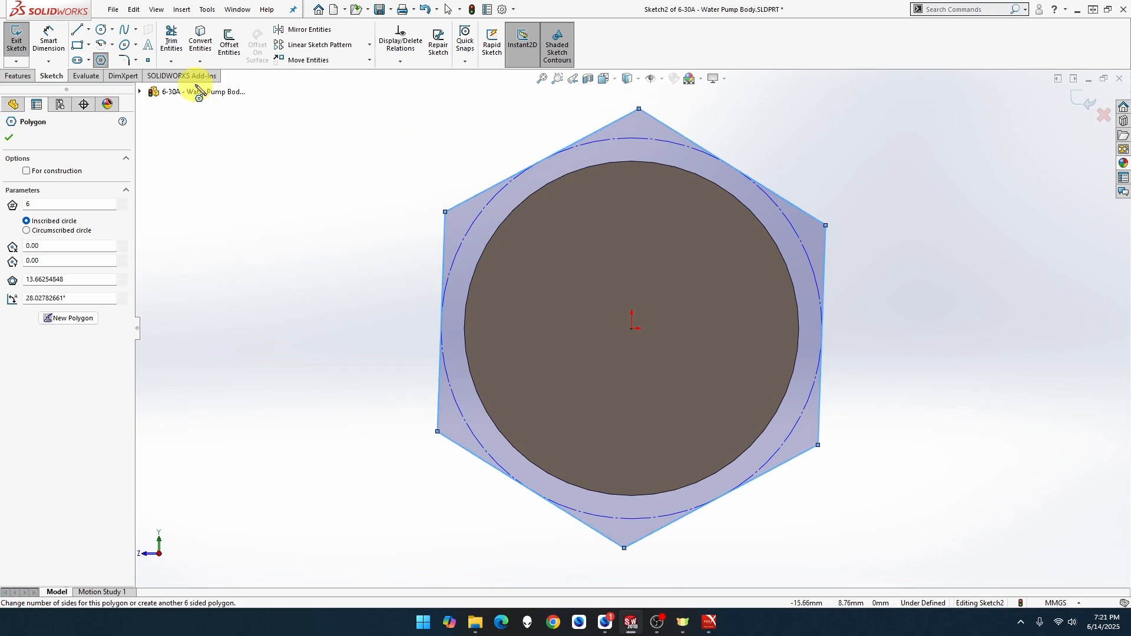
Dimension the hexagon's inscribed construction circle and set its diameter to 16 mm.
click(48, 45)
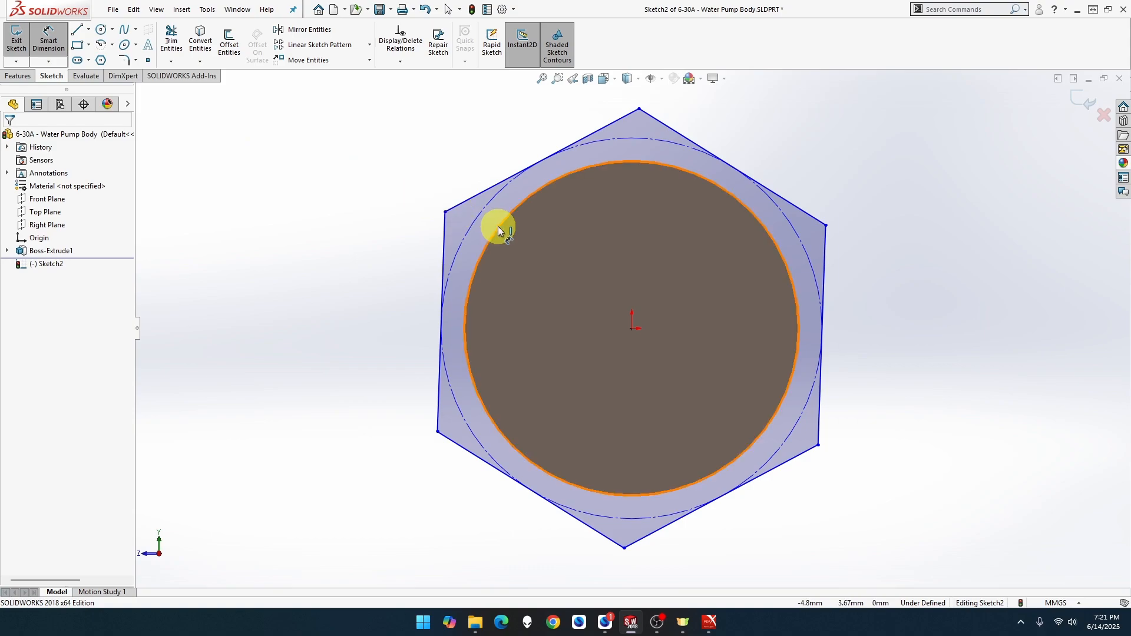
click(477, 217)
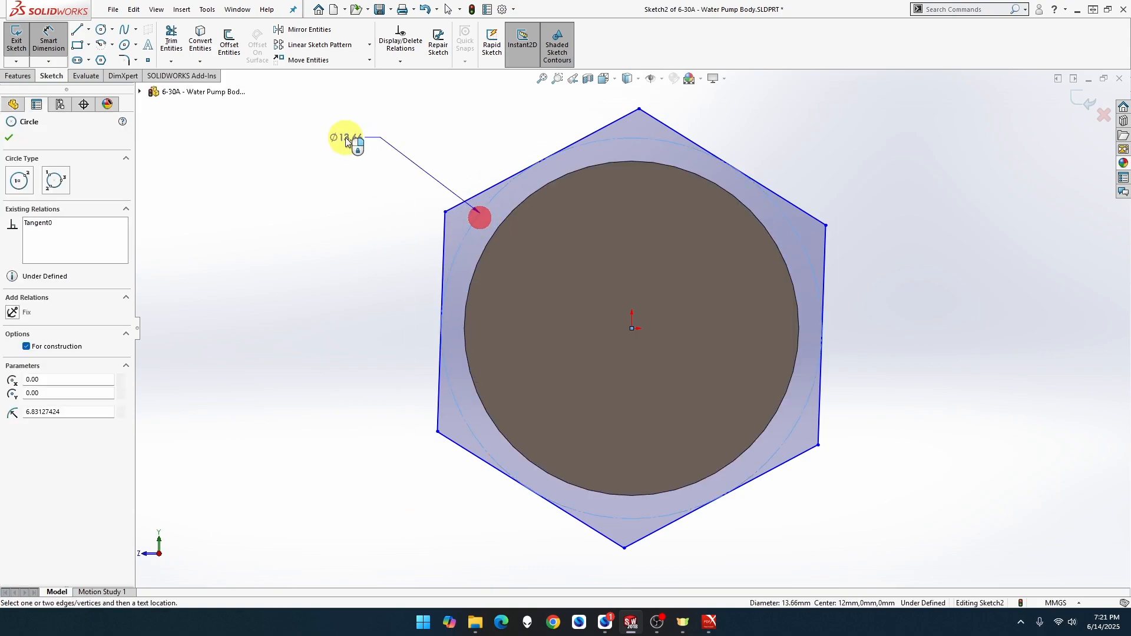
click(347, 141)
text(16)
key(Return)
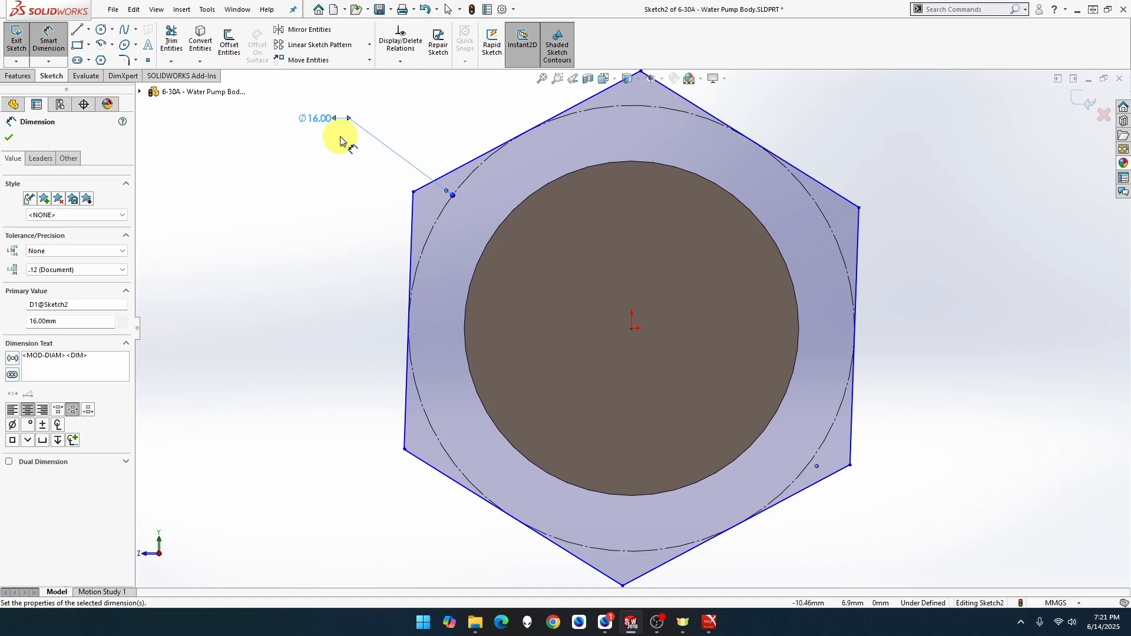
Extrude the hexagon to a blind depth of 3 mm, merged with the cylinder.
click(9, 78)
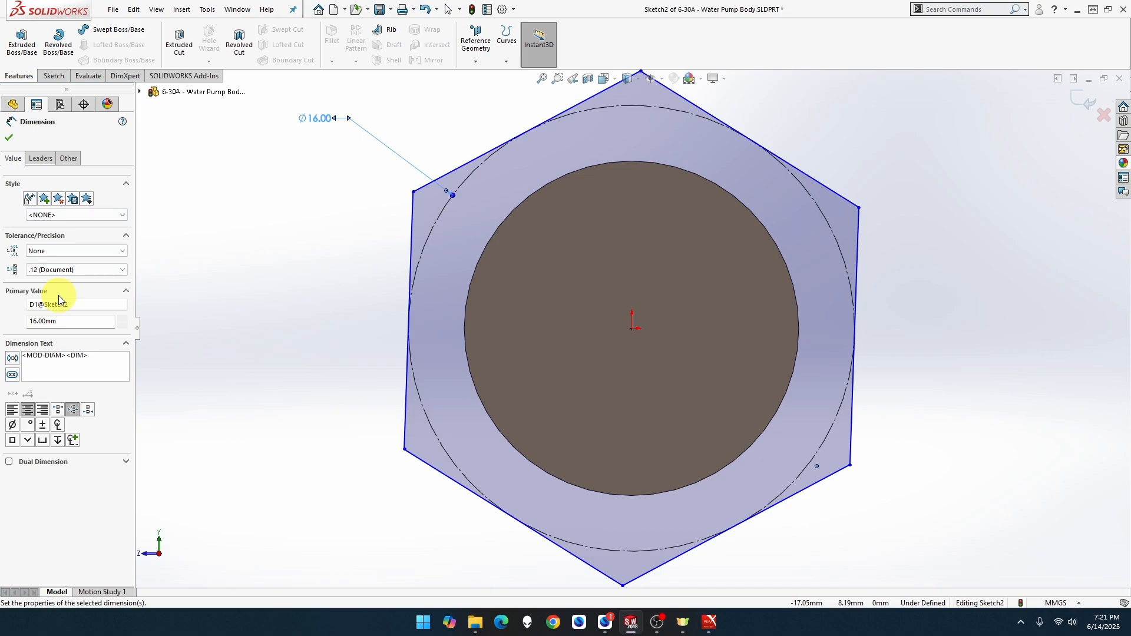
click(18, 43)
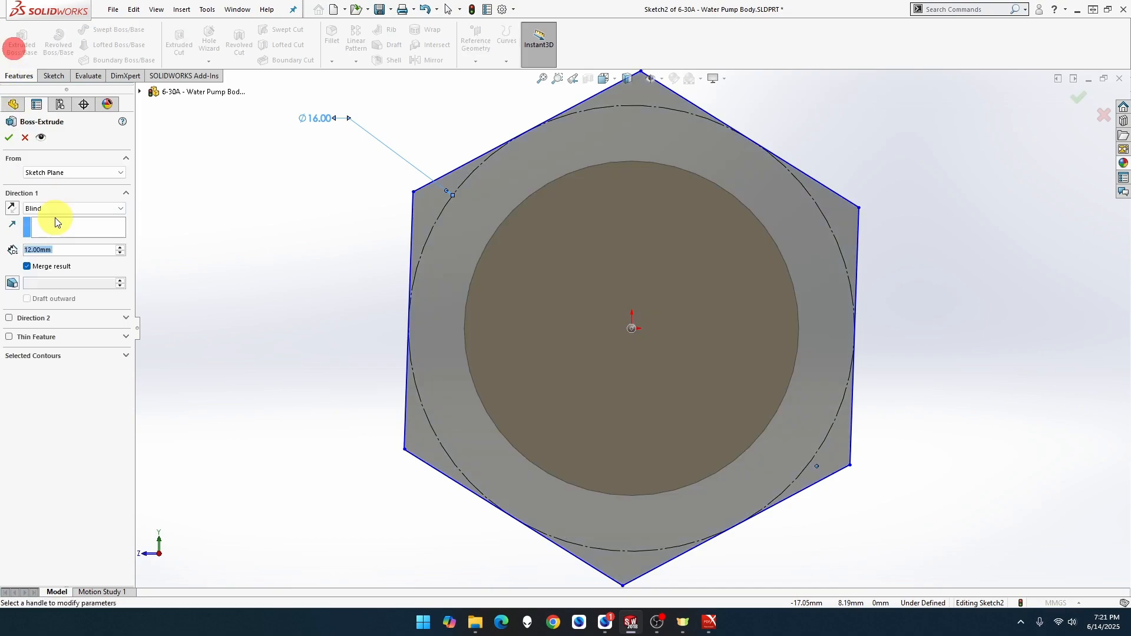
text(3)
key(Tab)
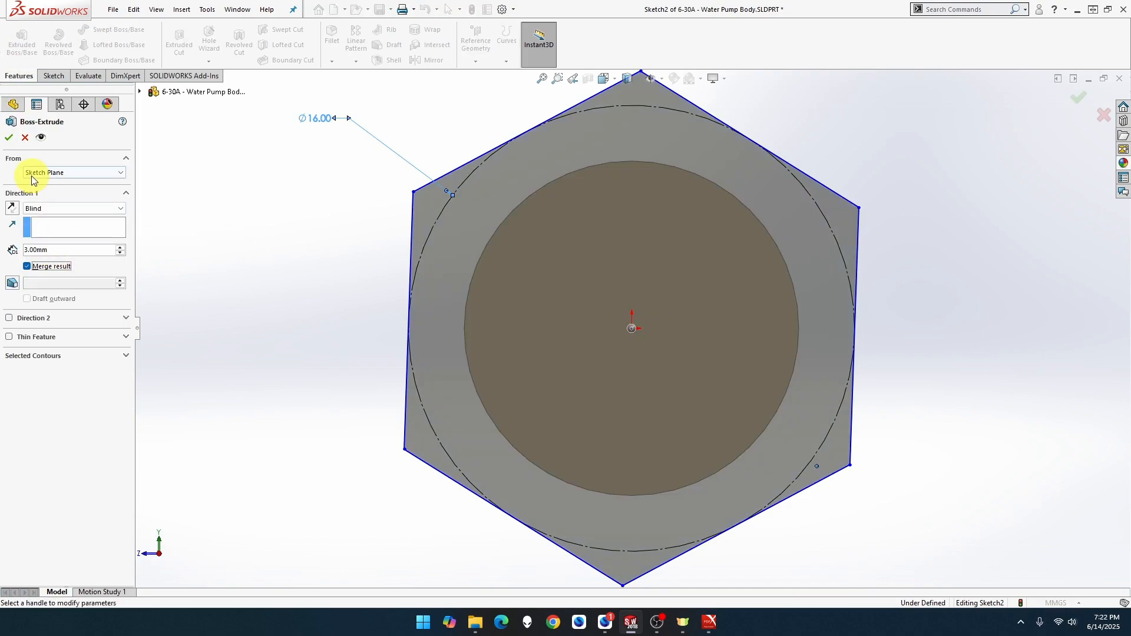
click(9, 137)
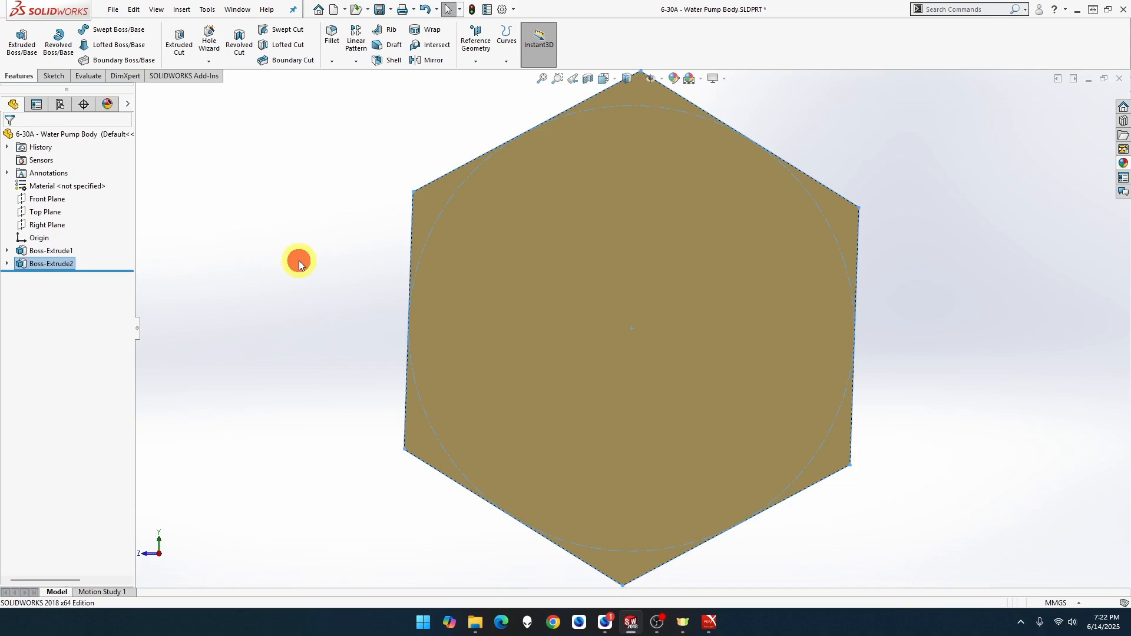
Sketch a circle about 12.9 mm in diameter on the outer hexagonal face, centred on the origin.
drag(299, 261, 331, 279)
middle_drag(331, 280, 420, 318)
scroll(420, 318, up, 3)
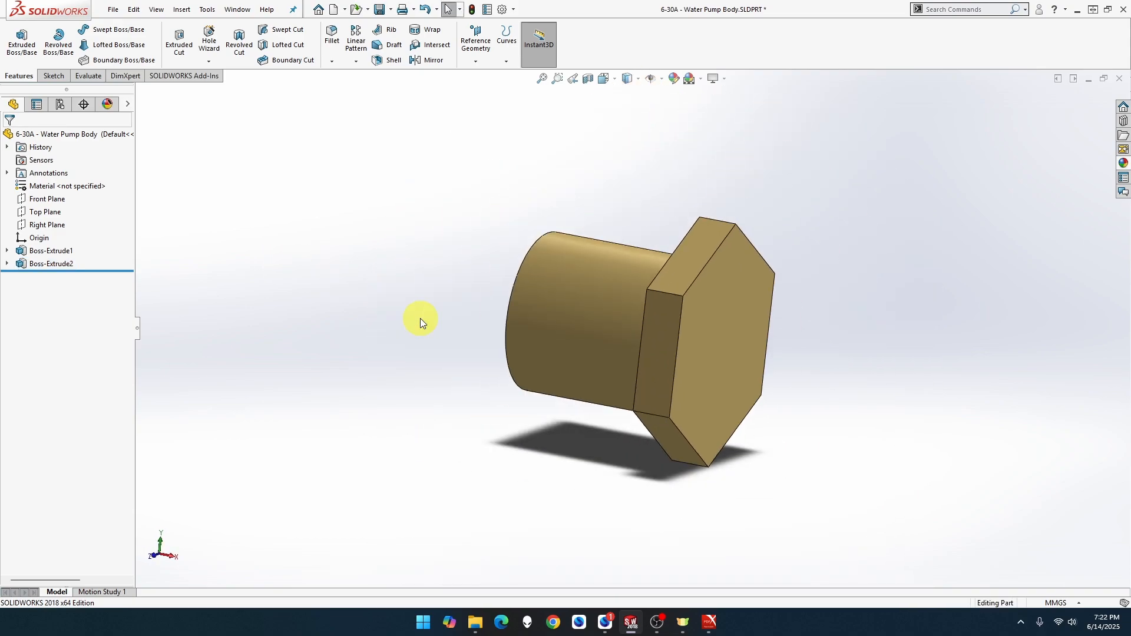
click(713, 342)
right_click(713, 341)
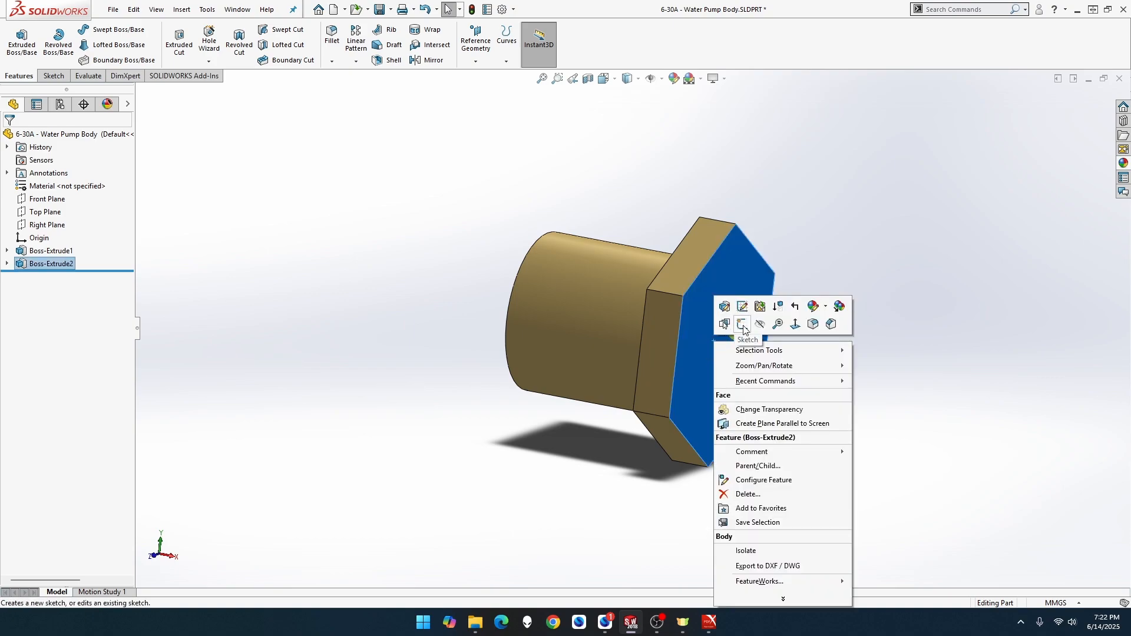
click(743, 324)
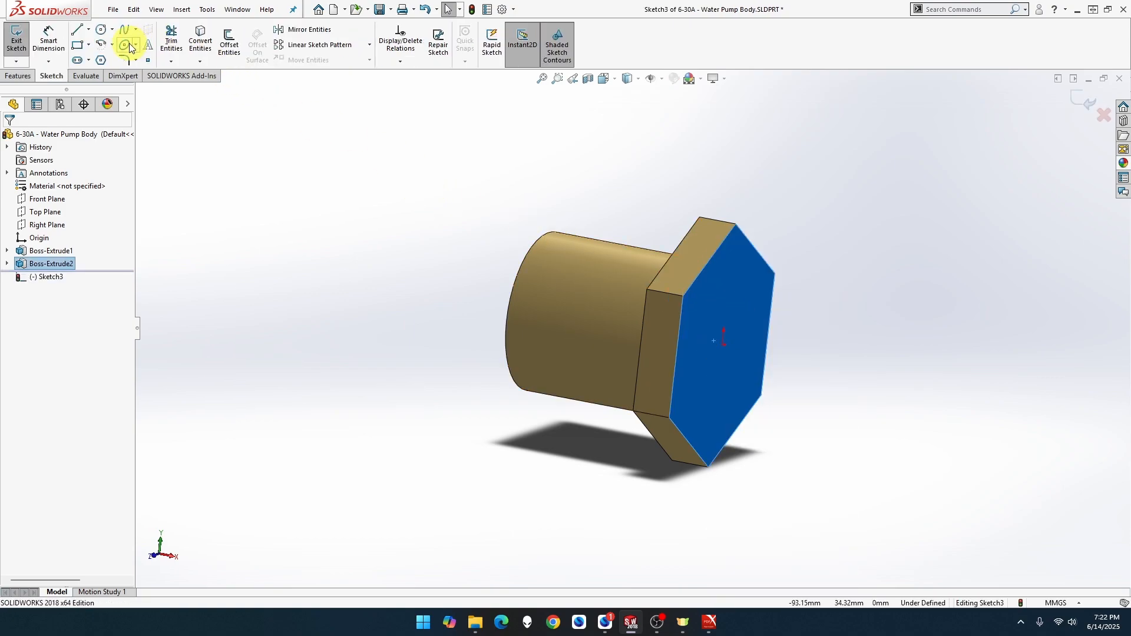
click(102, 29)
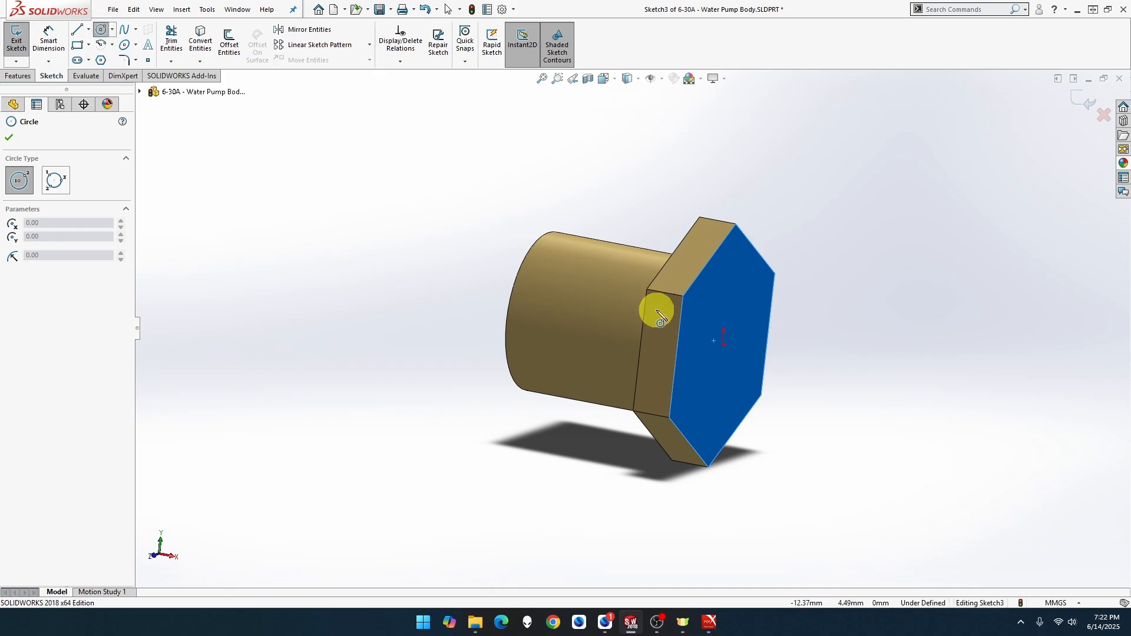
click(724, 344)
click(757, 306)
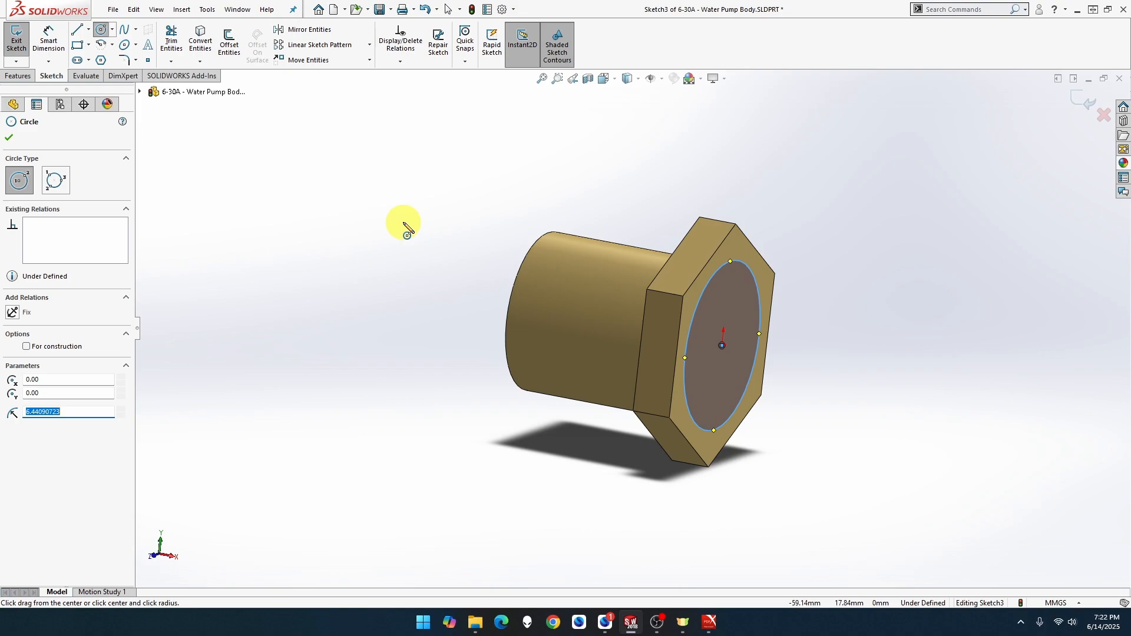
Dimension the circle on the hexagonal face and set its diameter to 12 mm.
click(53, 43)
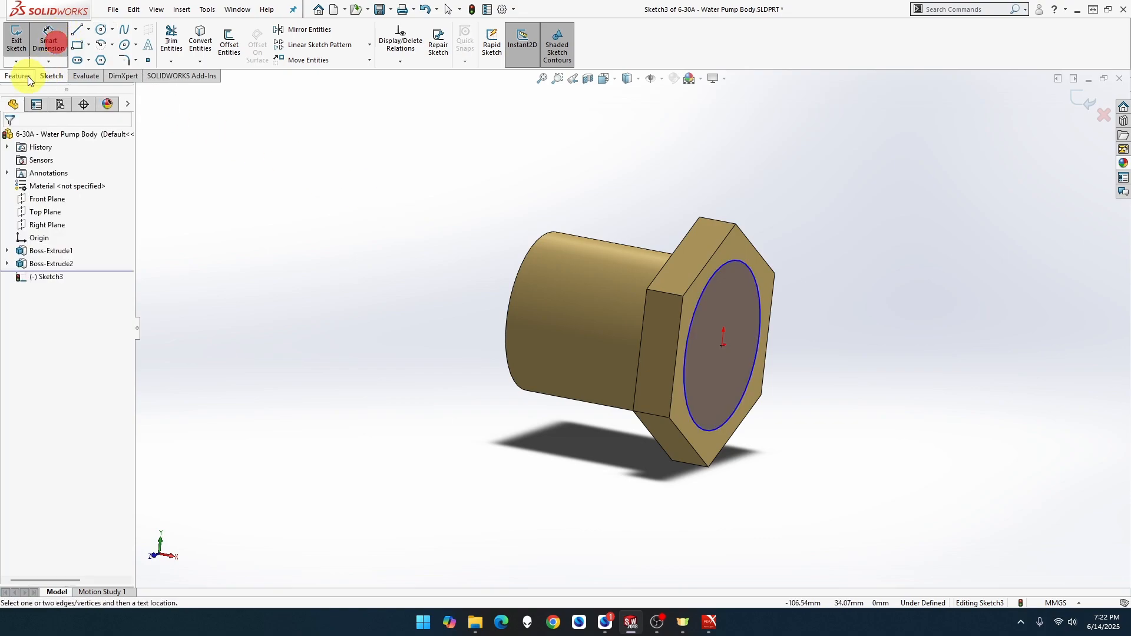
click(748, 267)
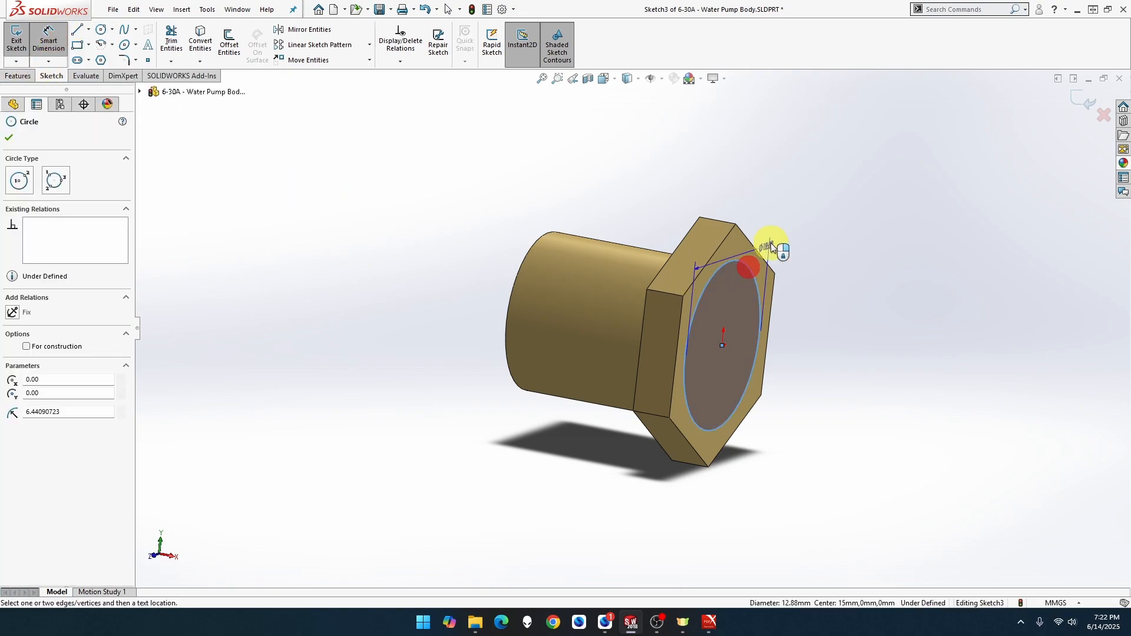
click(808, 174)
text(12)
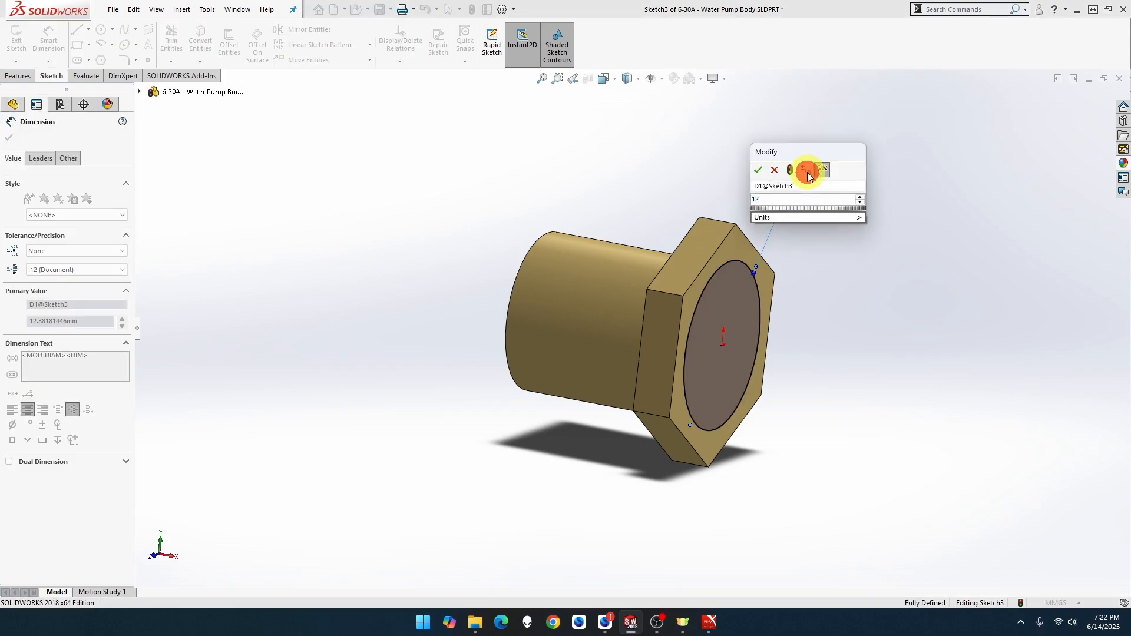
key(Return)
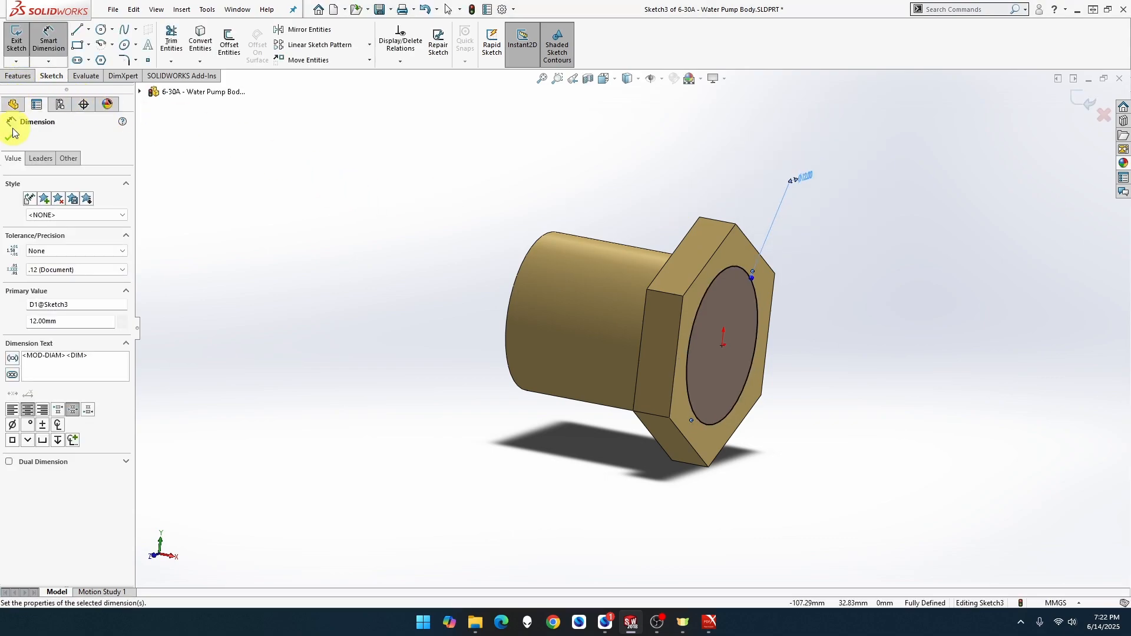
Extrude the 12 mm circle outward to a blind depth of 19-12-3 (4 mm), merged with the hexagonal flange.
click(19, 76)
click(22, 41)
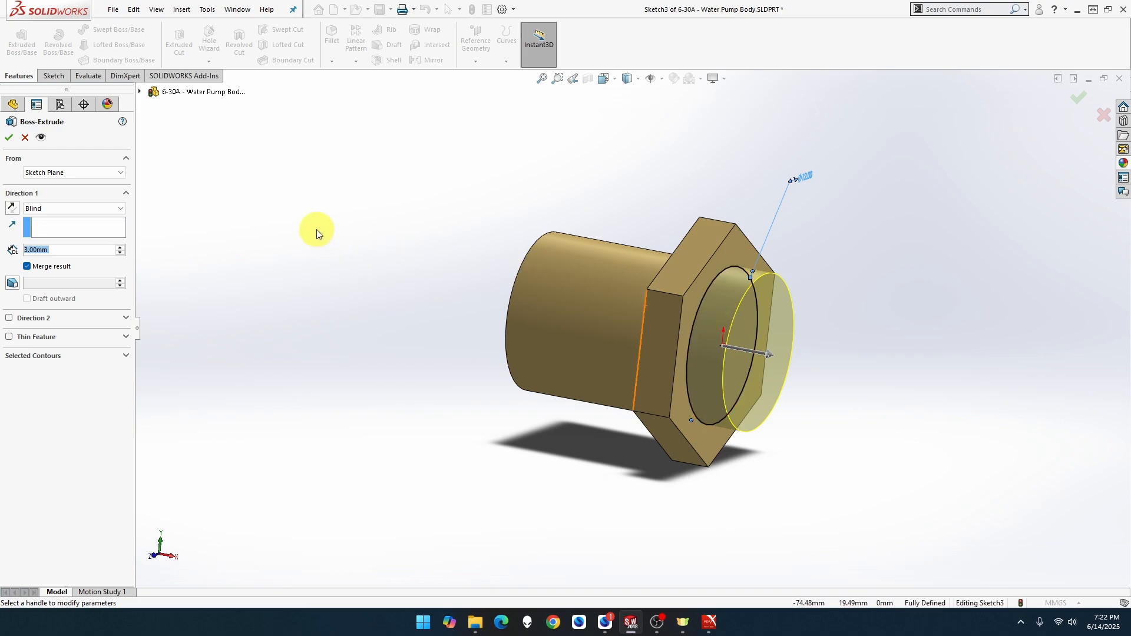
text(19)
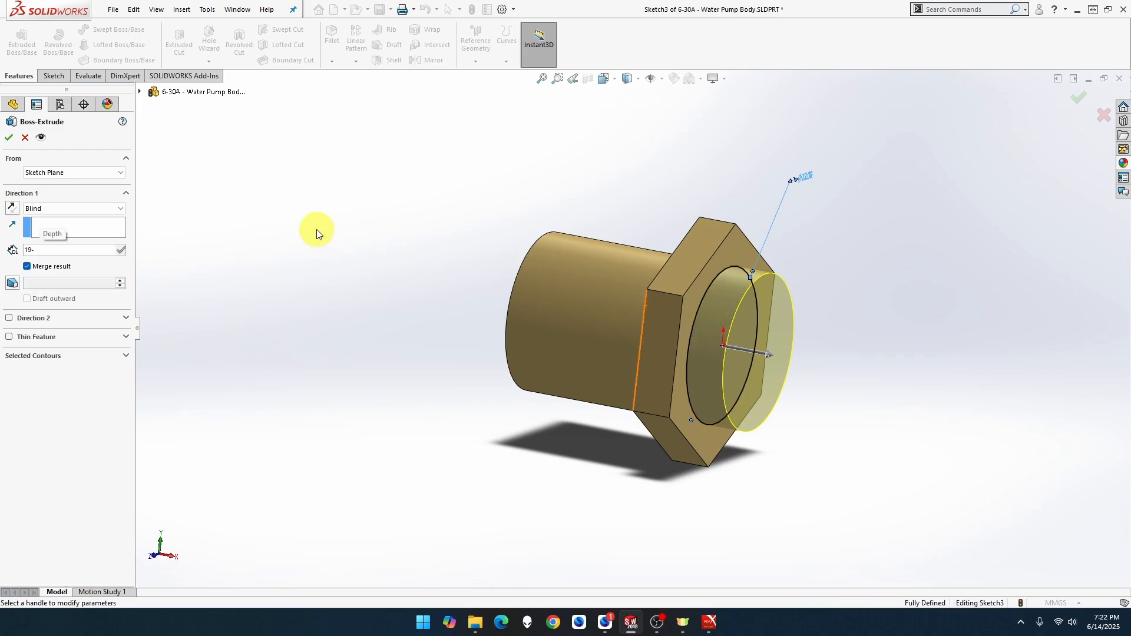
text(-12-3)
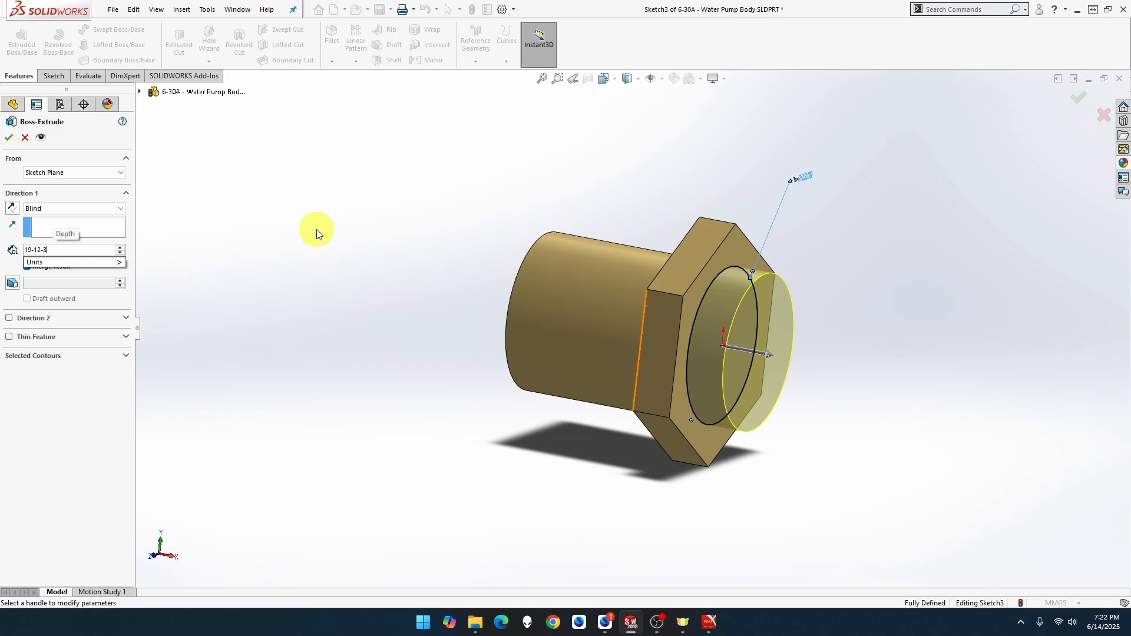
key(Tab)
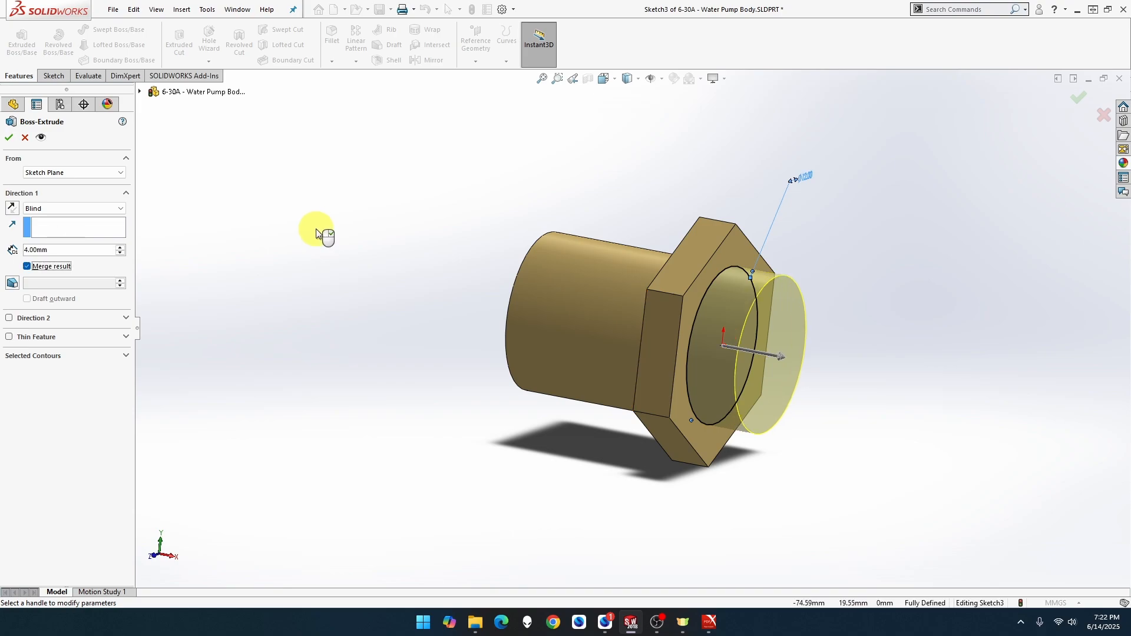
click(8, 137)
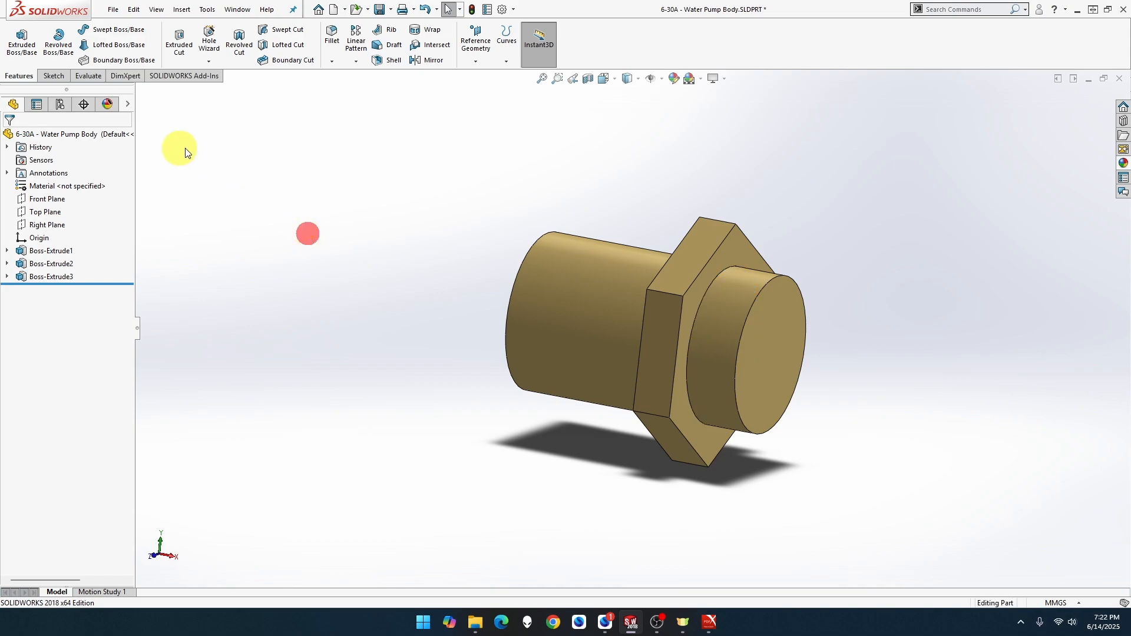
Measure the centre distance between the circular edges at the two ends of the body.
click(88, 77)
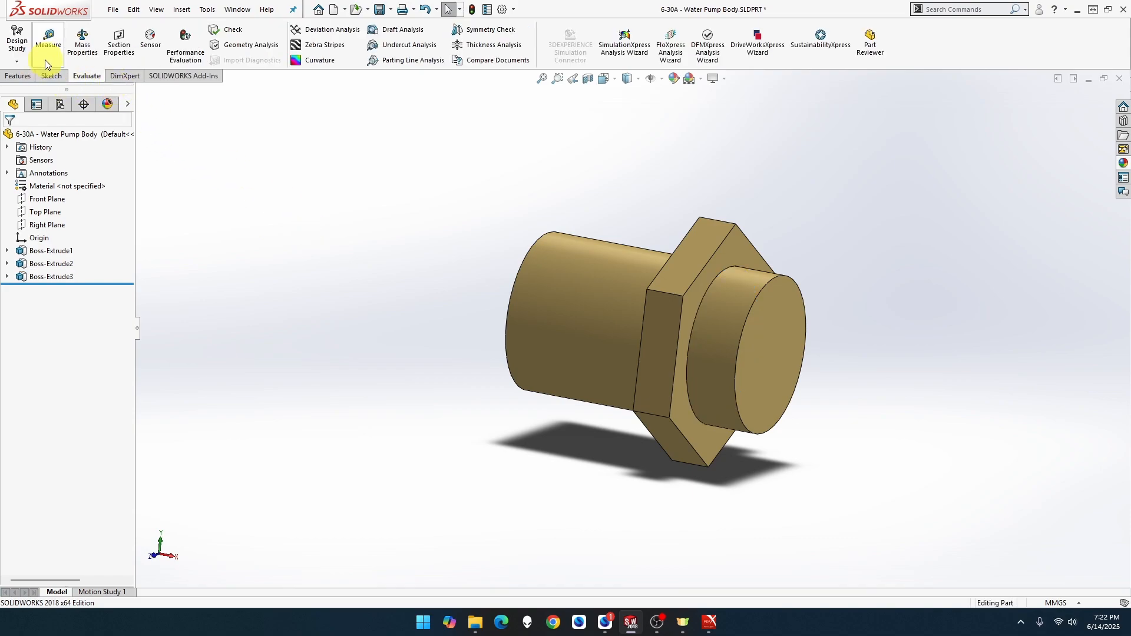
click(49, 40)
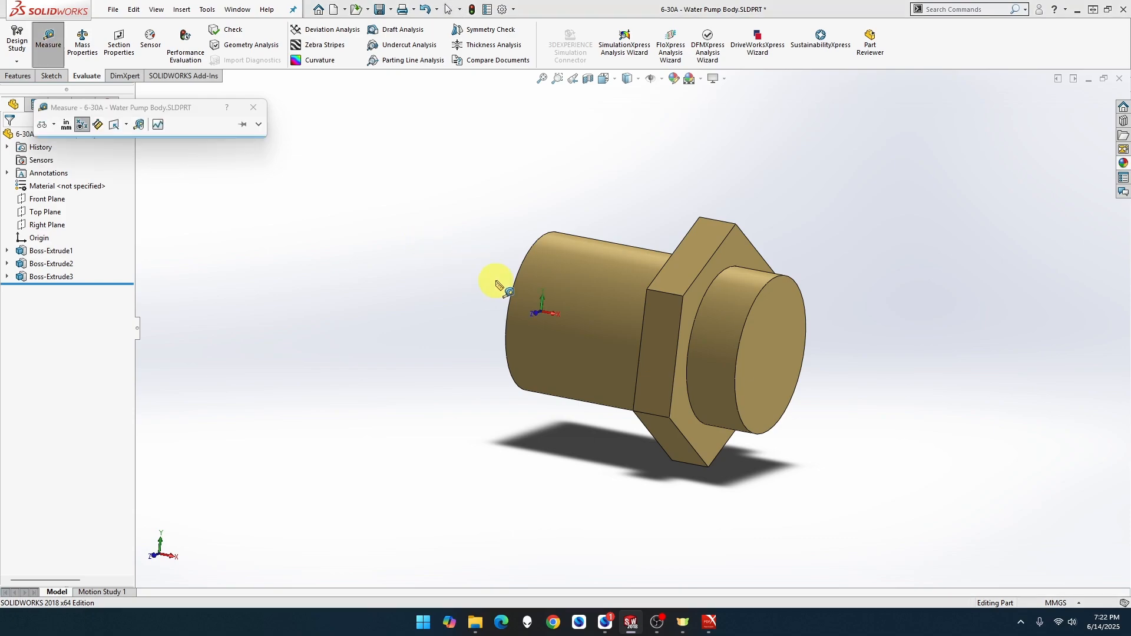
click(517, 291)
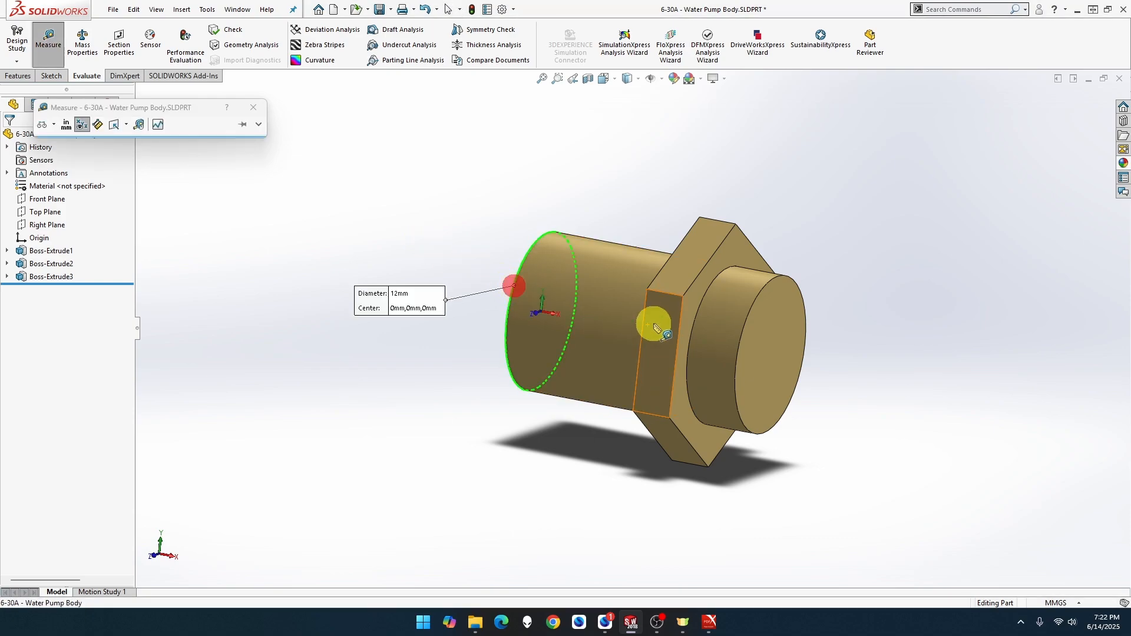
click(747, 335)
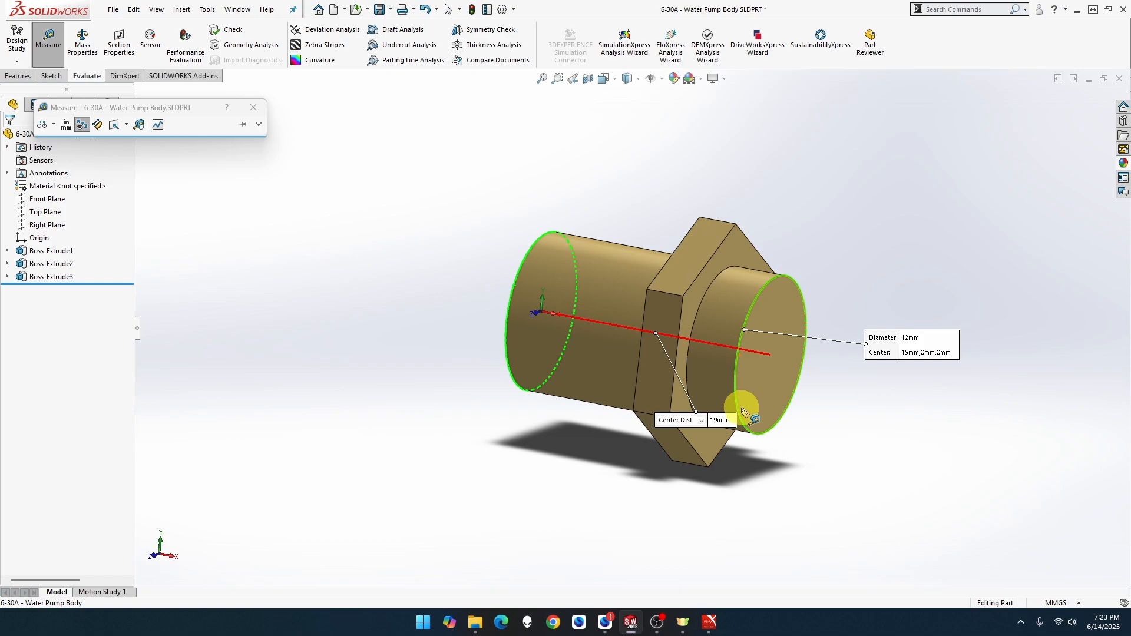
key(Escape)
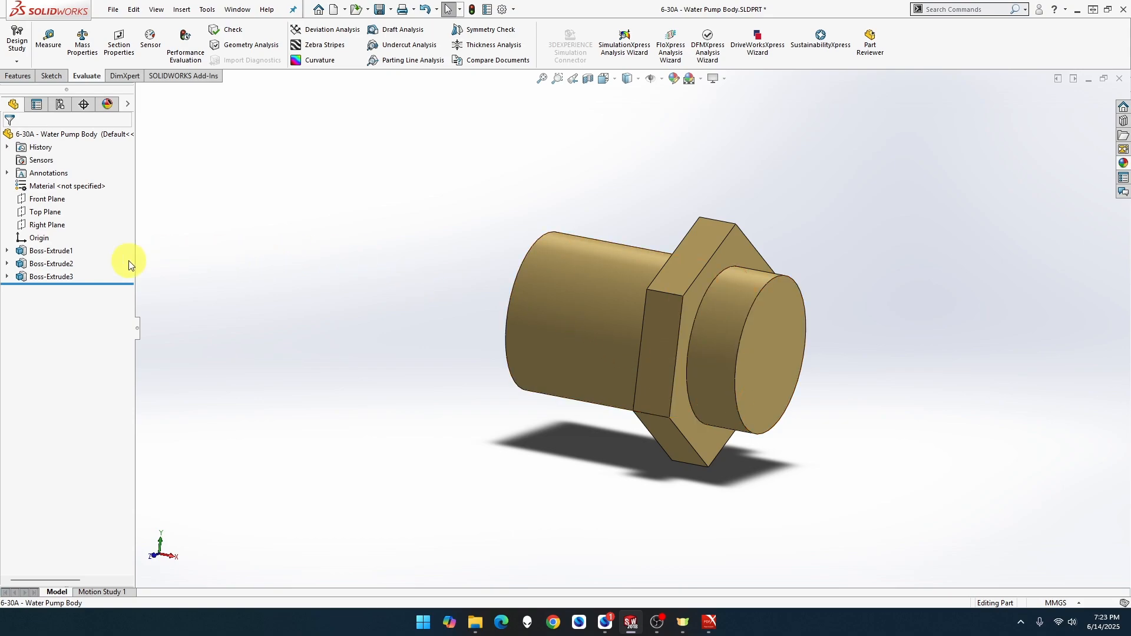
Edit the short cylindrical boss beyond the hexagonal flange and set its extrusion depth to 4.5 mm.
click(36, 277)
click(47, 238)
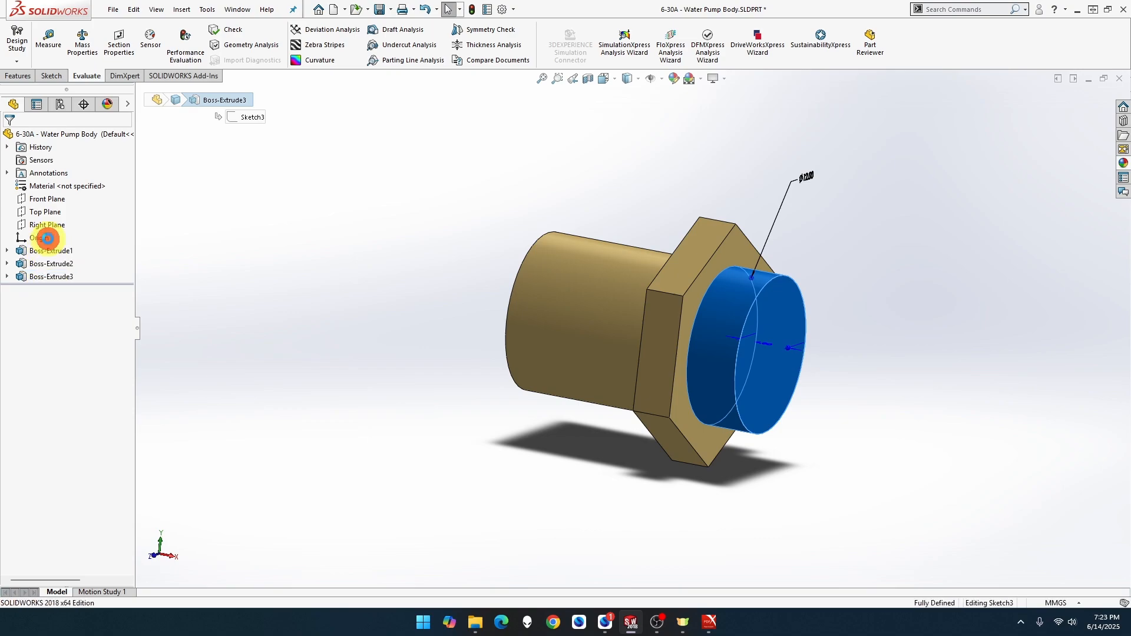
scroll(838, 188, down, 2)
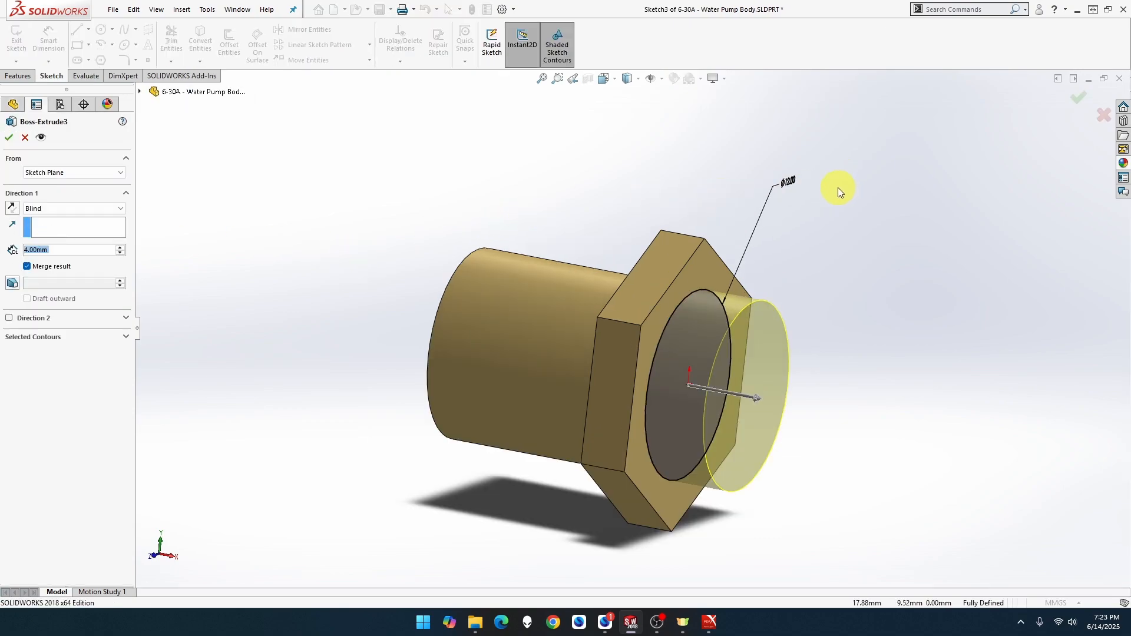
scroll(802, 203, up, 1)
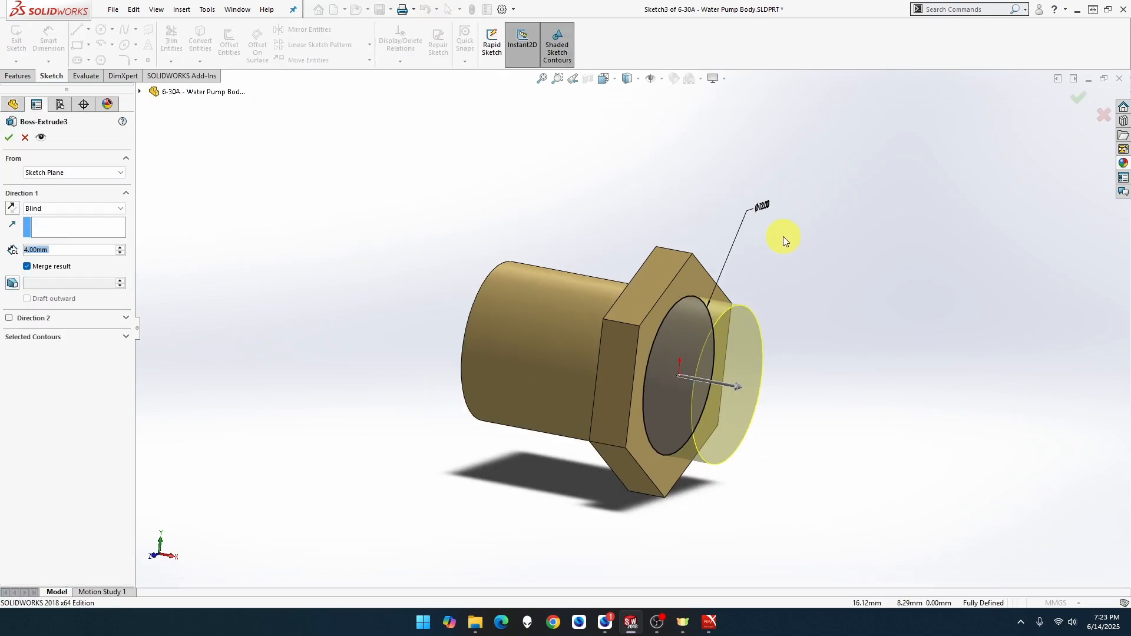
click(92, 248)
key(BackSpace)
text(5)
key(Return)
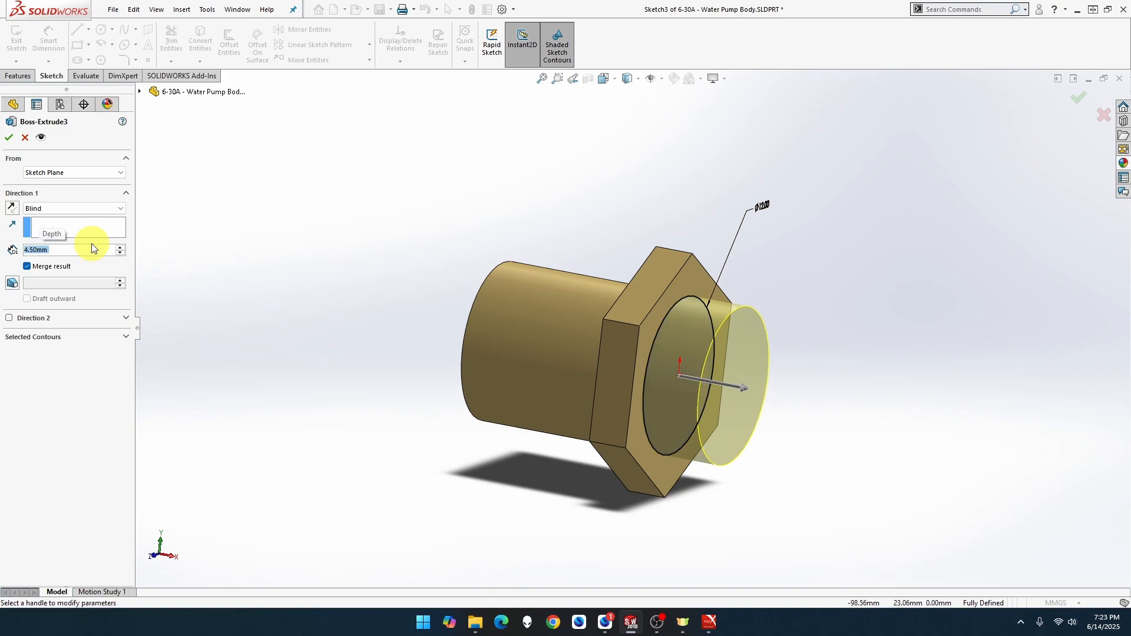
click(8, 138)
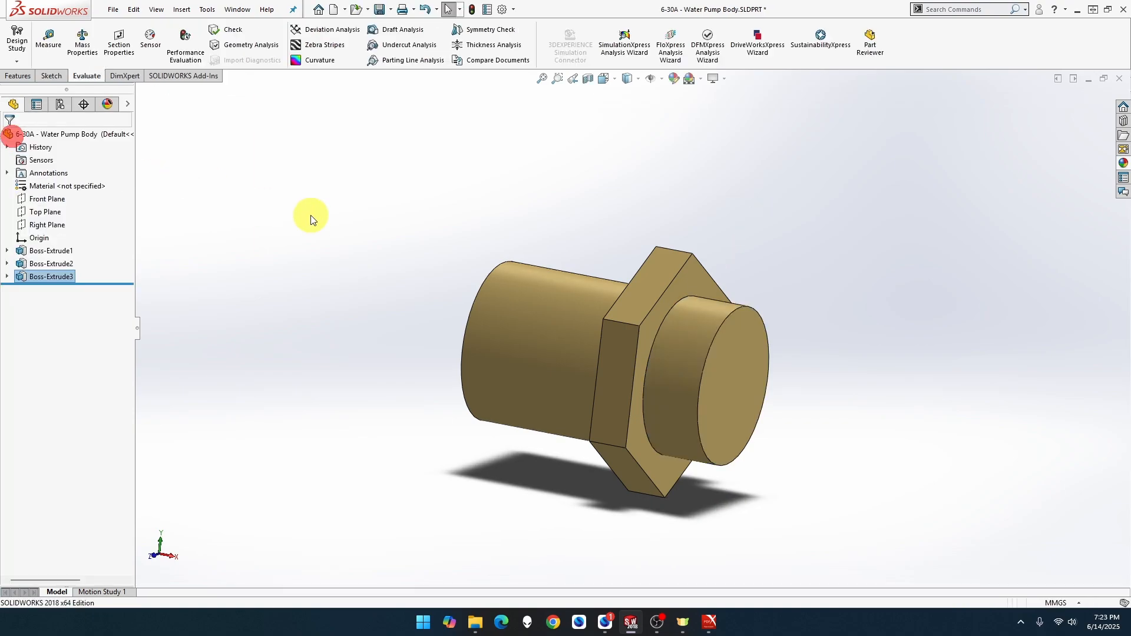
Sketch a circle about 7.8 mm in diameter on the short boss's end face, centred on the origin.
click(542, 79)
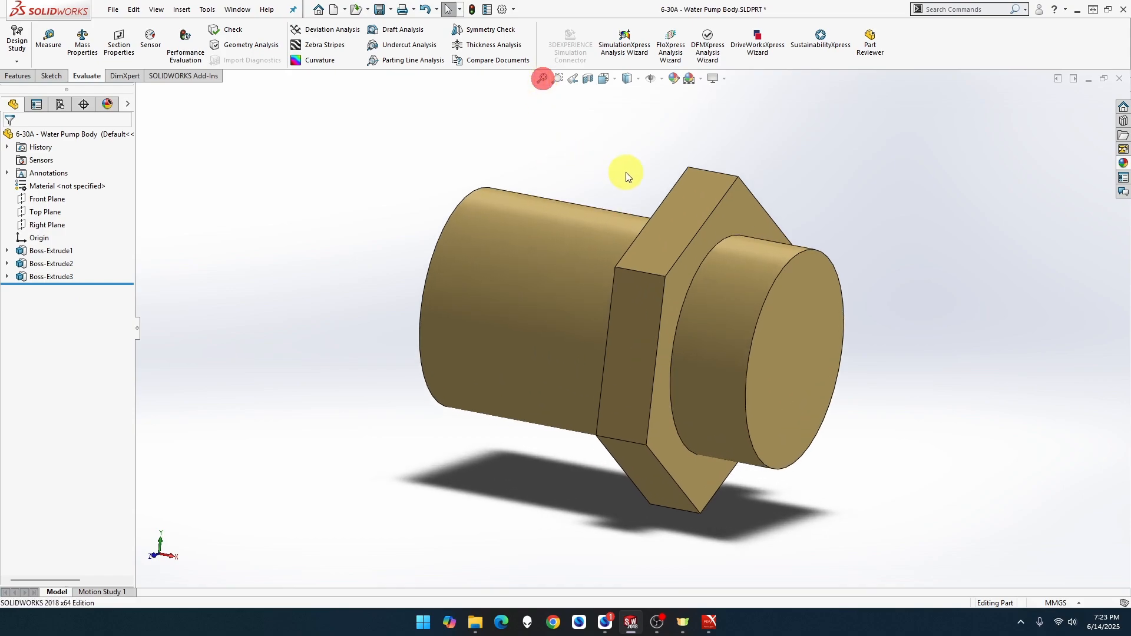
right_click(808, 352)
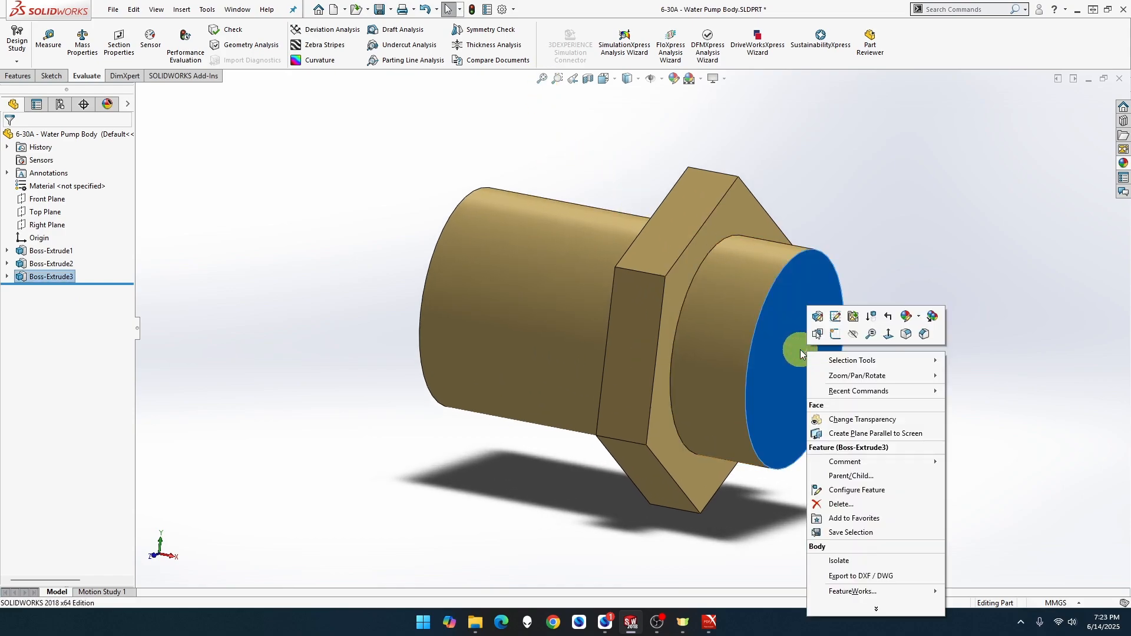
click(834, 336)
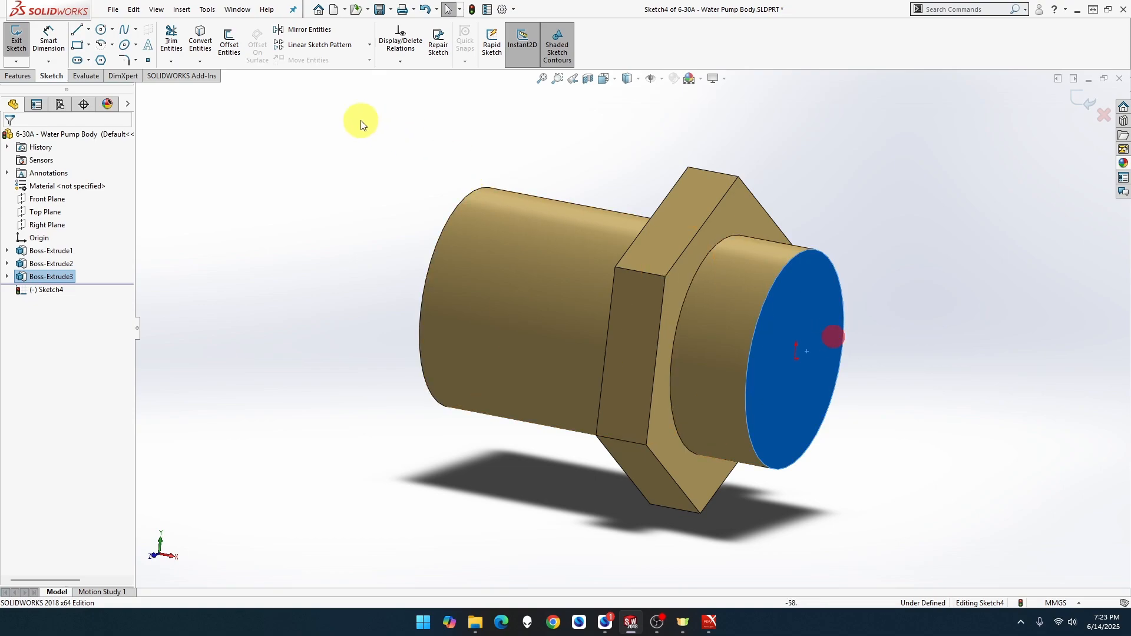
click(100, 30)
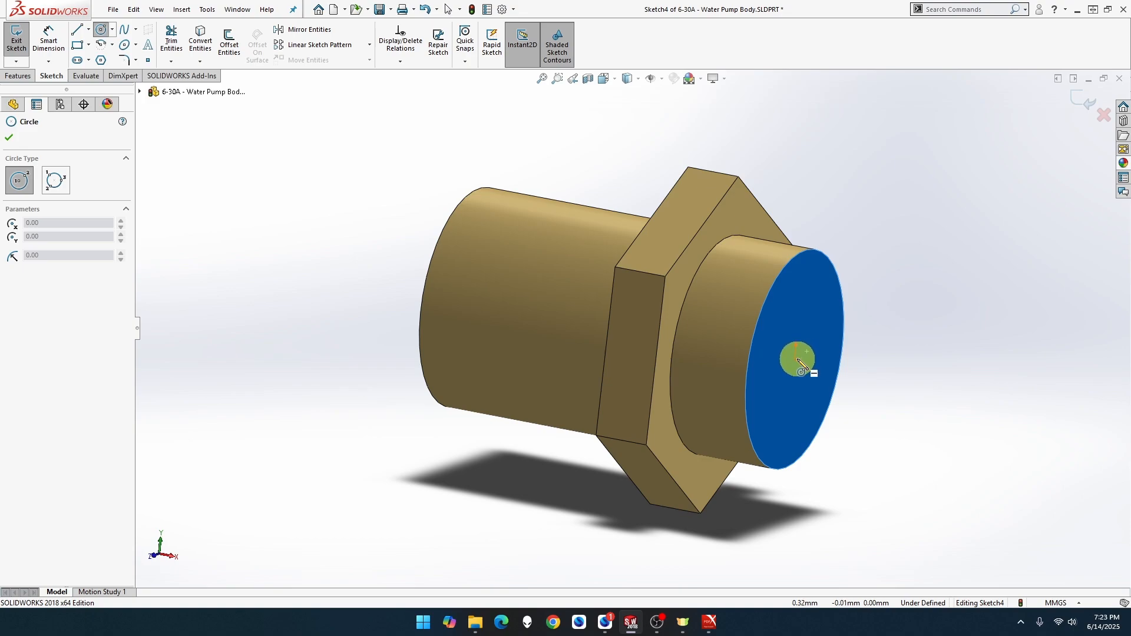
click(797, 359)
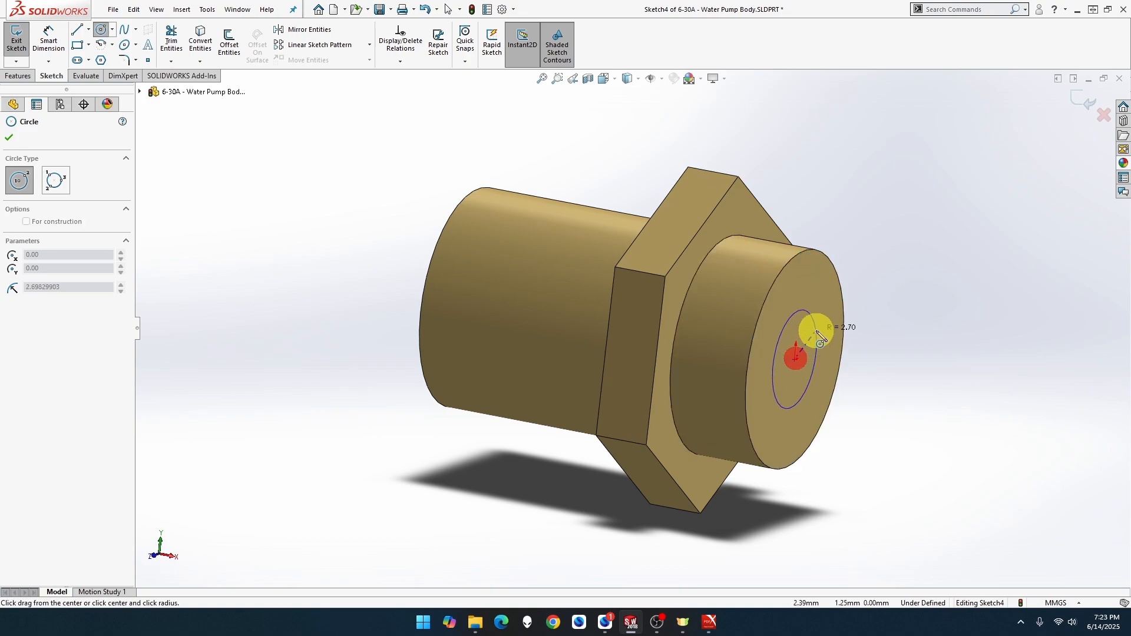
click(829, 322)
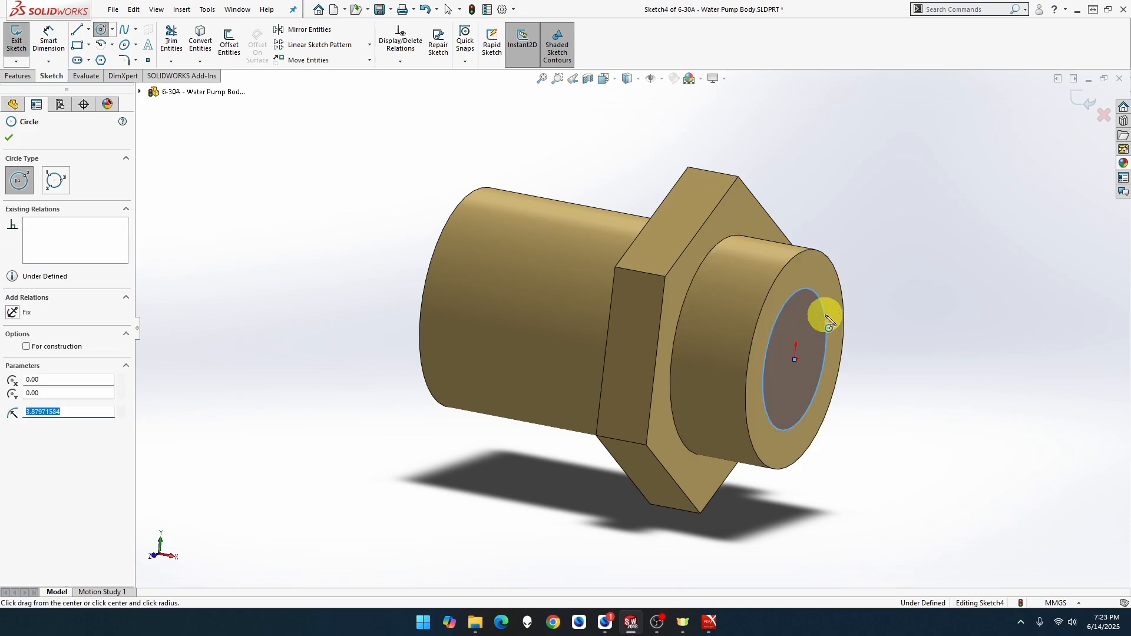
click(13, 77)
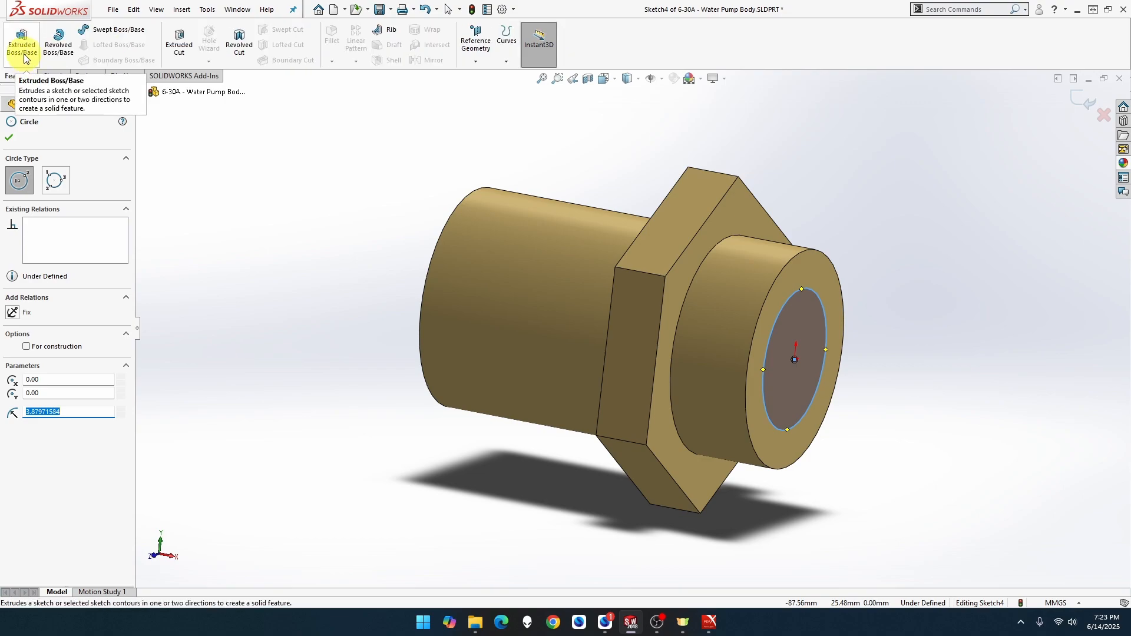
click(177, 47)
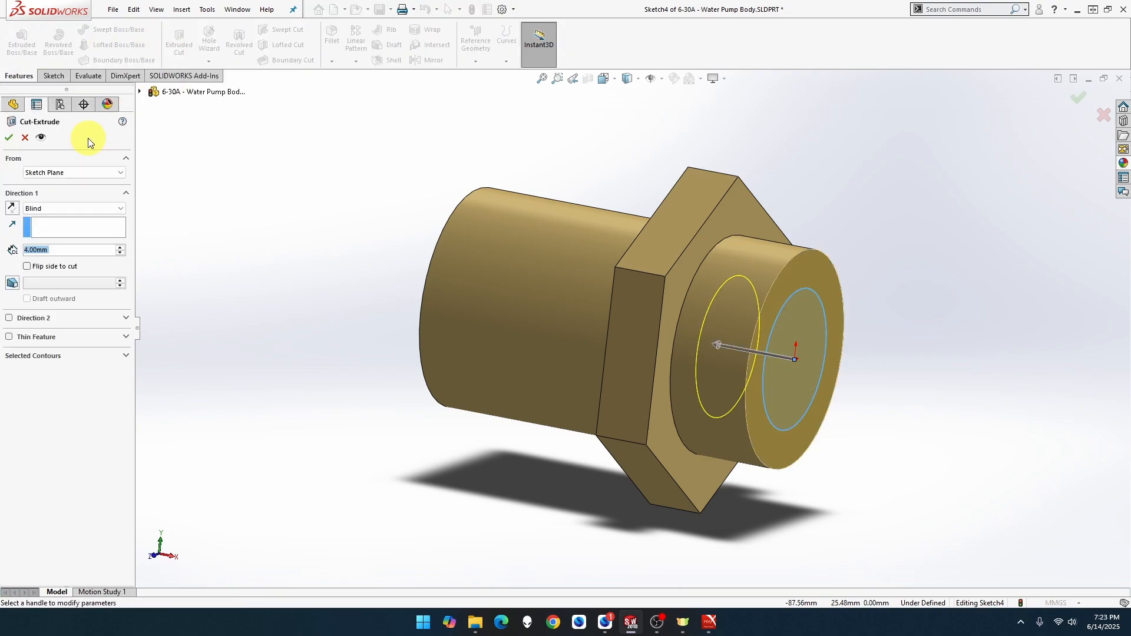
click(28, 138)
Dimension the circle on the short boss's end face and set its diameter to 8 mm.
click(45, 289)
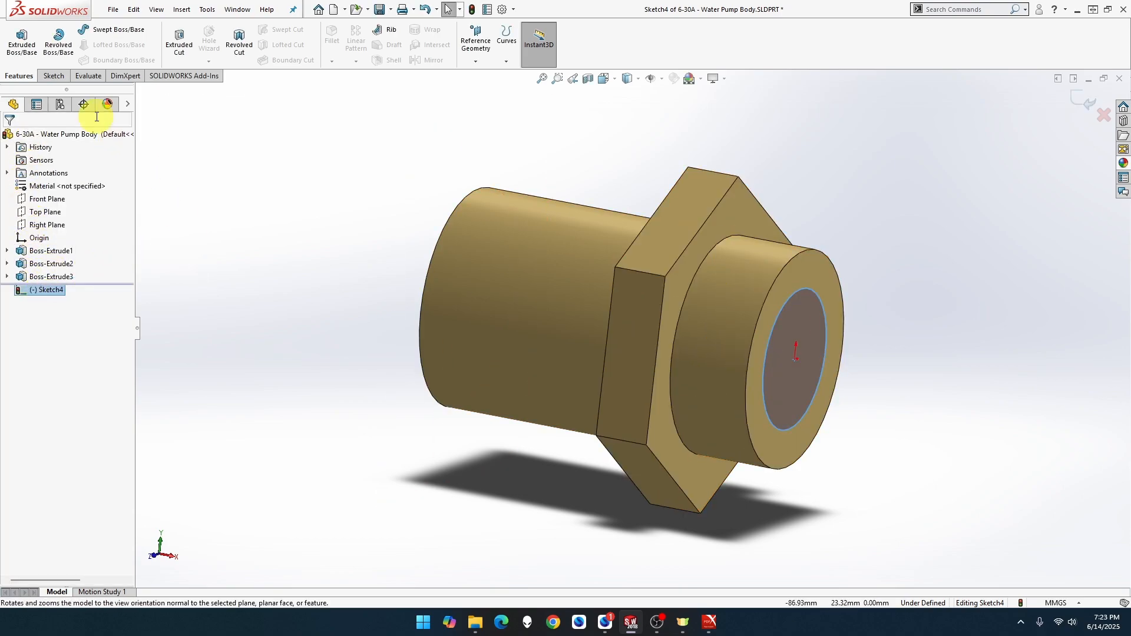
click(66, 75)
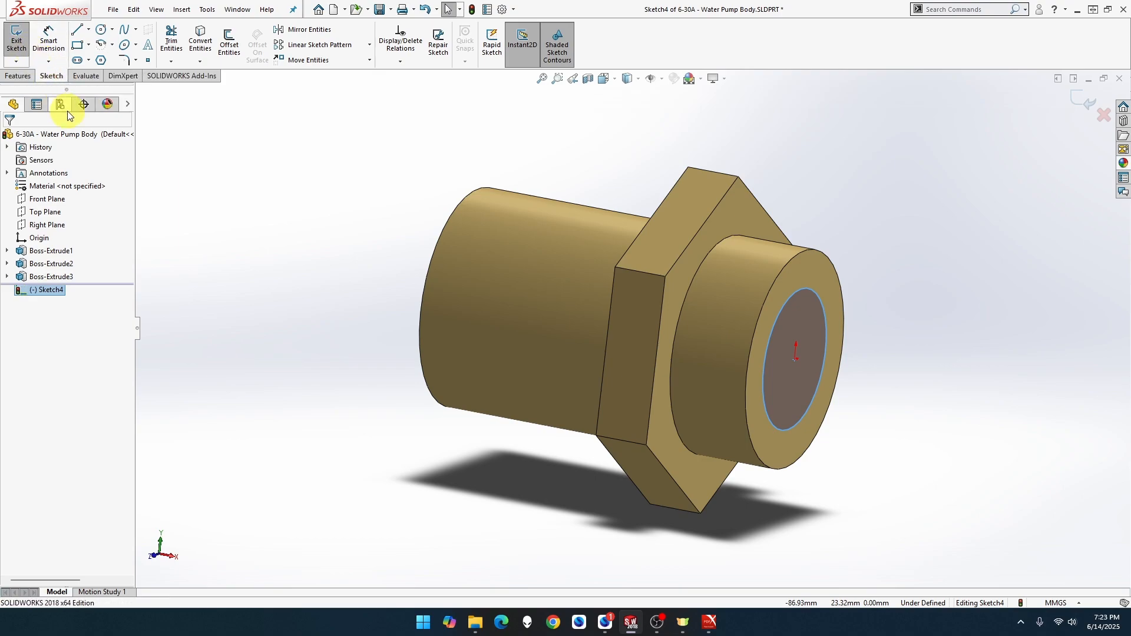
click(48, 36)
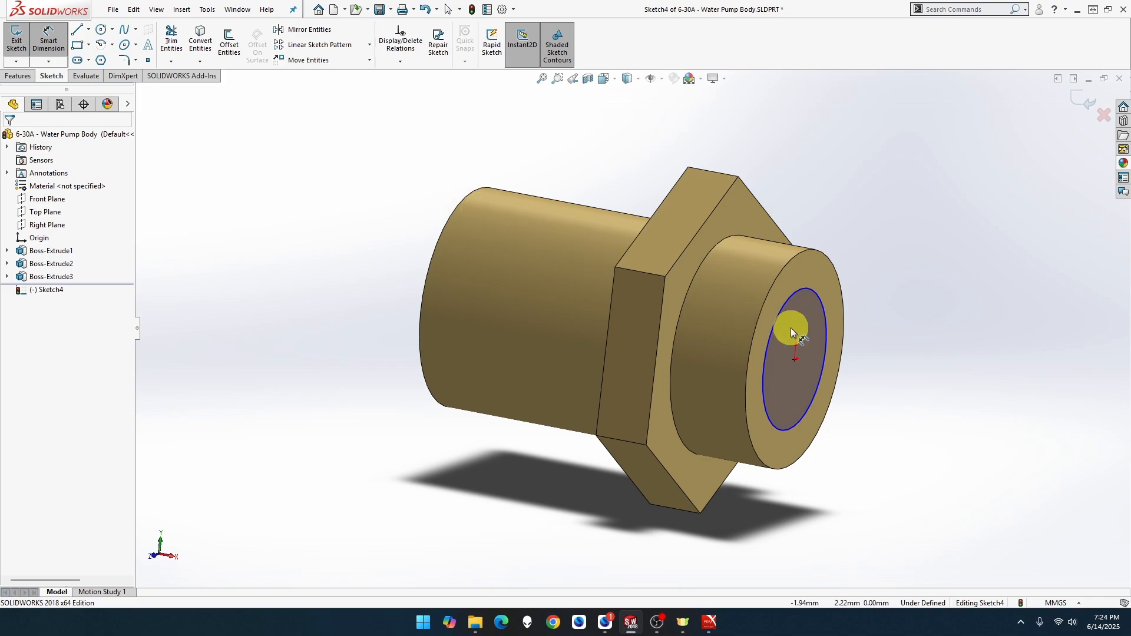
click(816, 292)
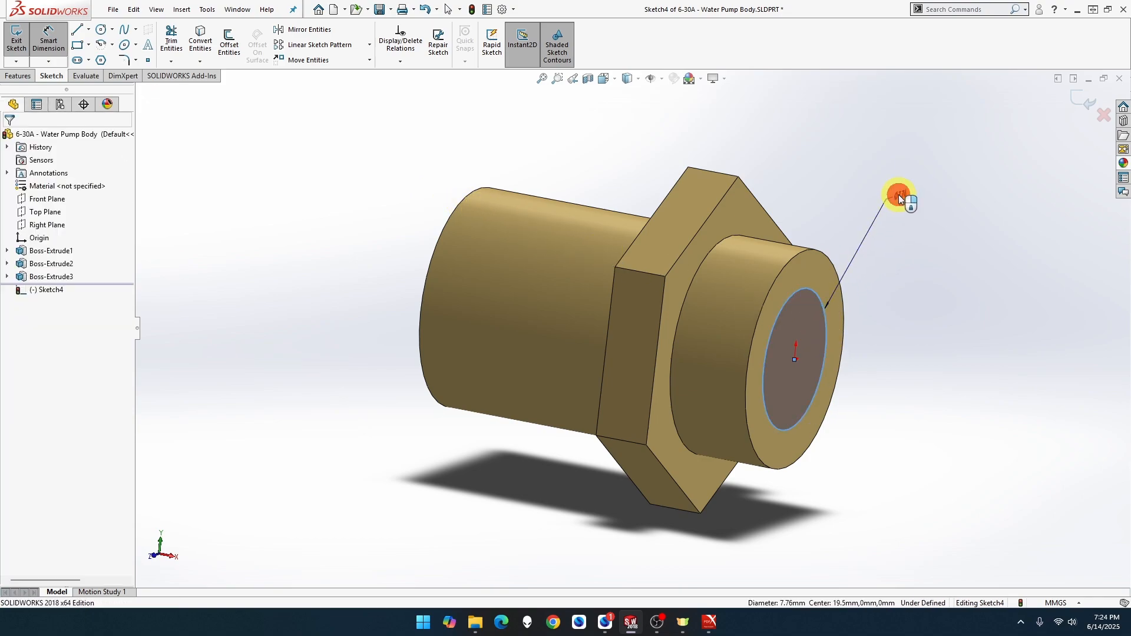
click(899, 195)
text(8)
key(Return)
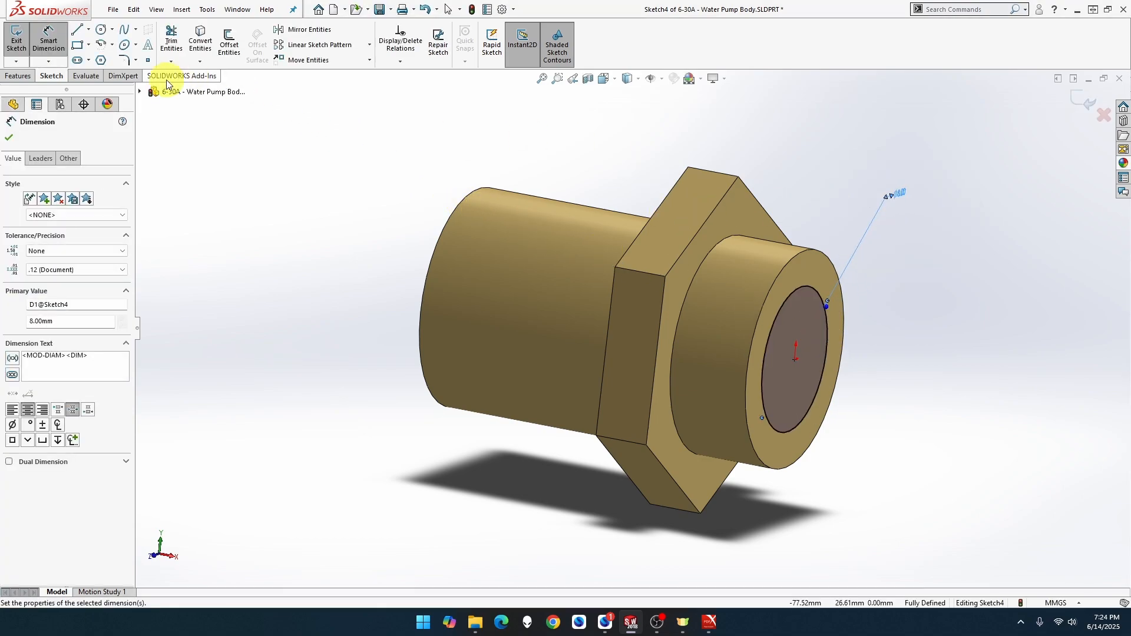
Cut the 8 mm circle on the short boss's end face through the whole body with an extruded cut set to Through All.
click(15, 75)
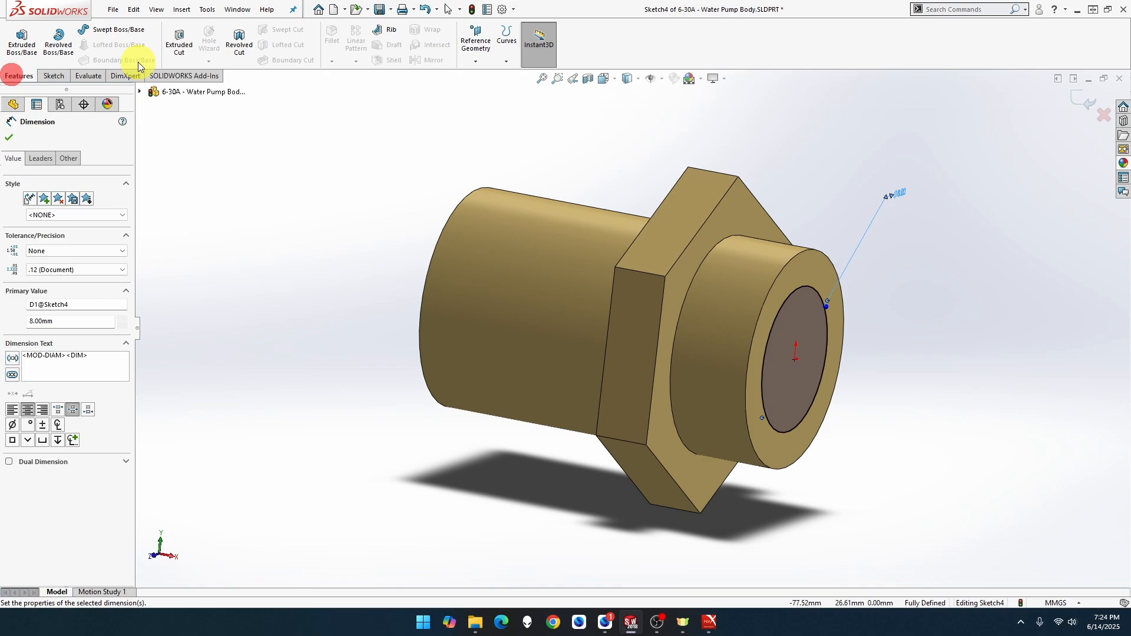
click(190, 44)
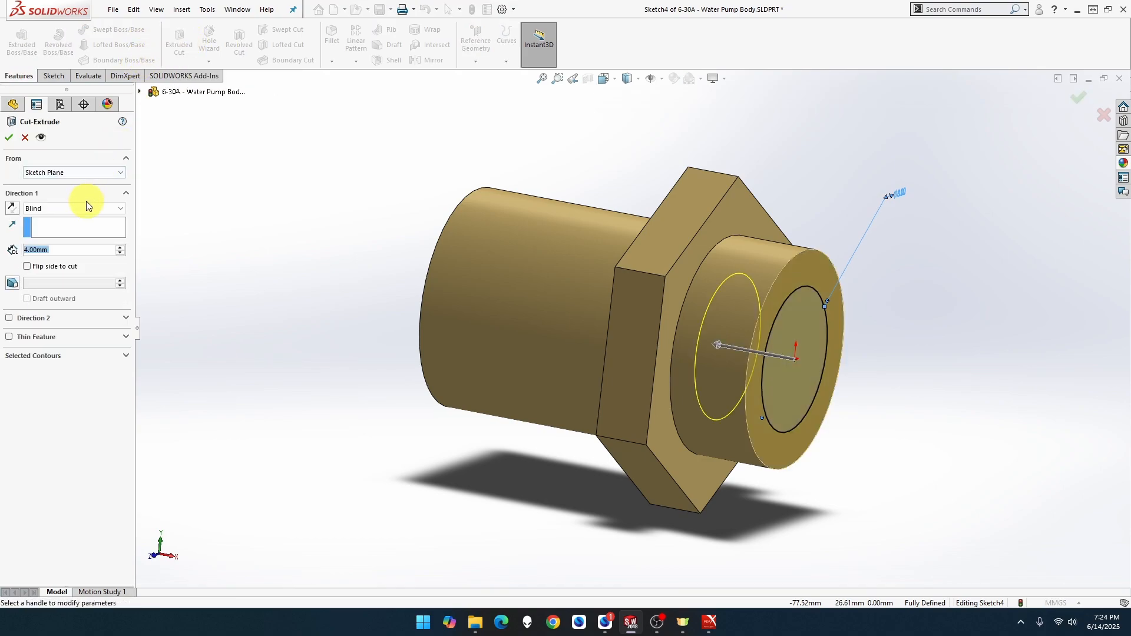
click(86, 207)
click(80, 219)
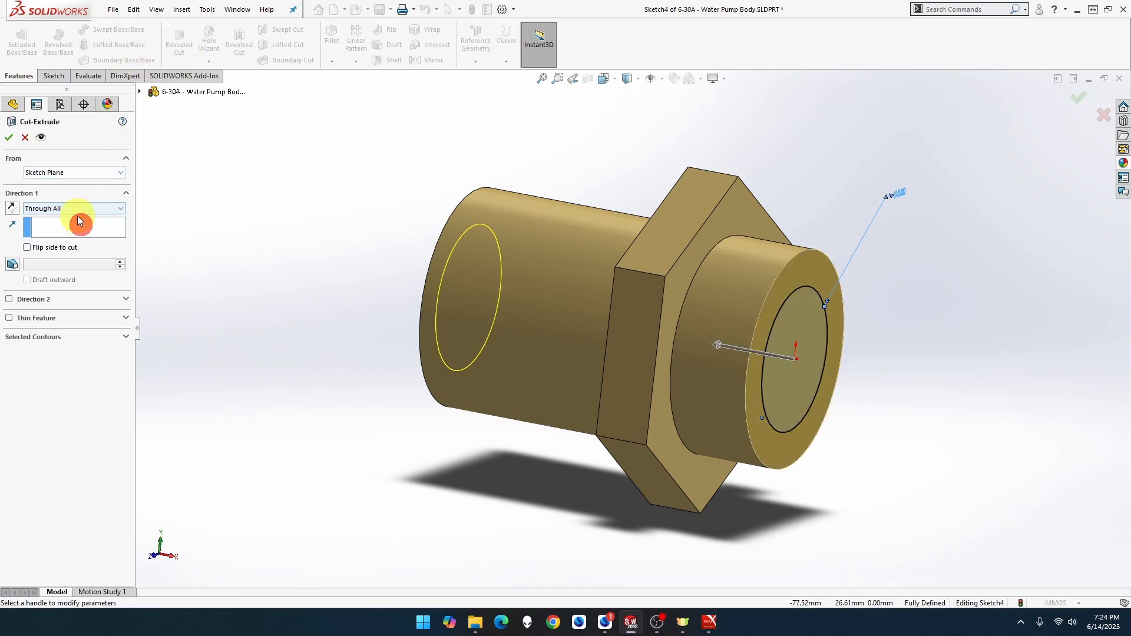
click(10, 138)
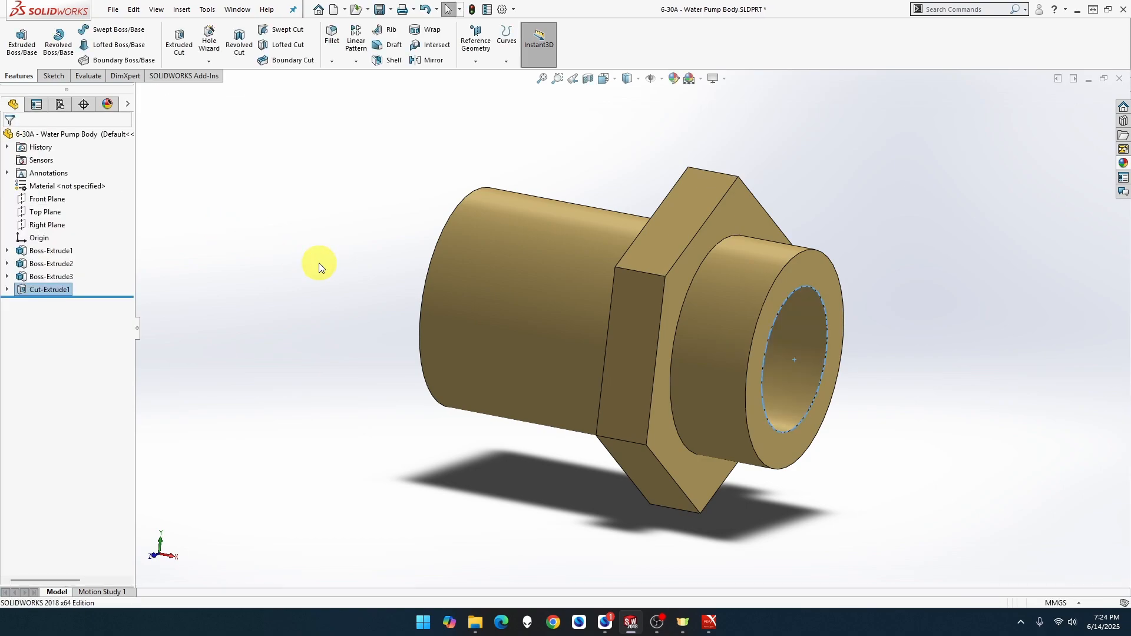
Orient the view normal to the Front Plane and set the display style to Hidden Lines Visible.
middle_drag(320, 263, 416, 298)
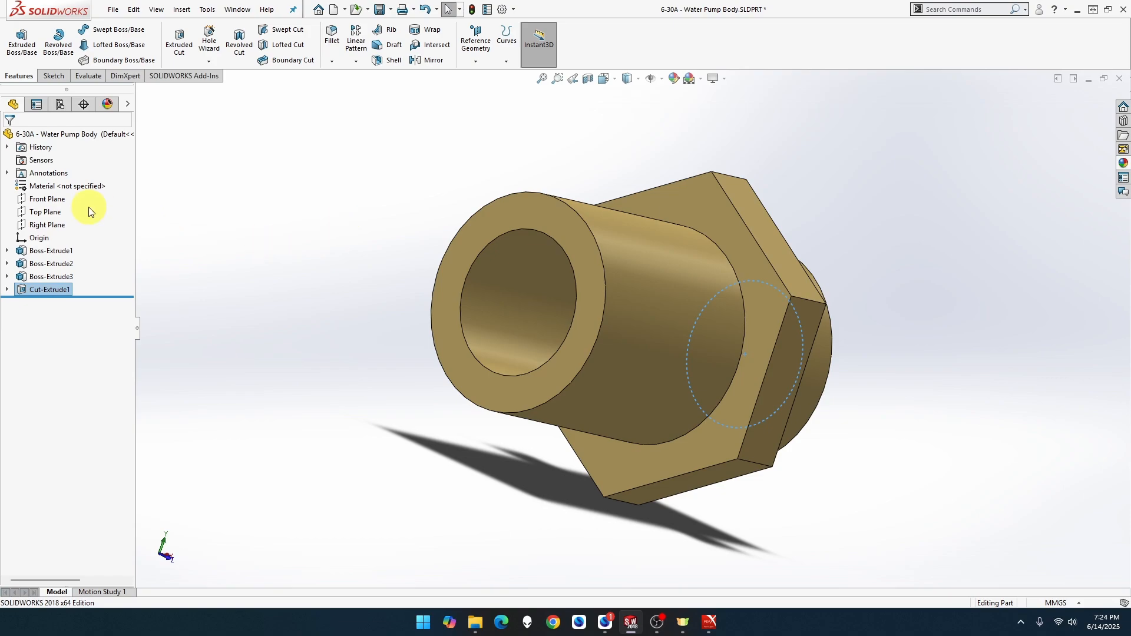
right_click(53, 200)
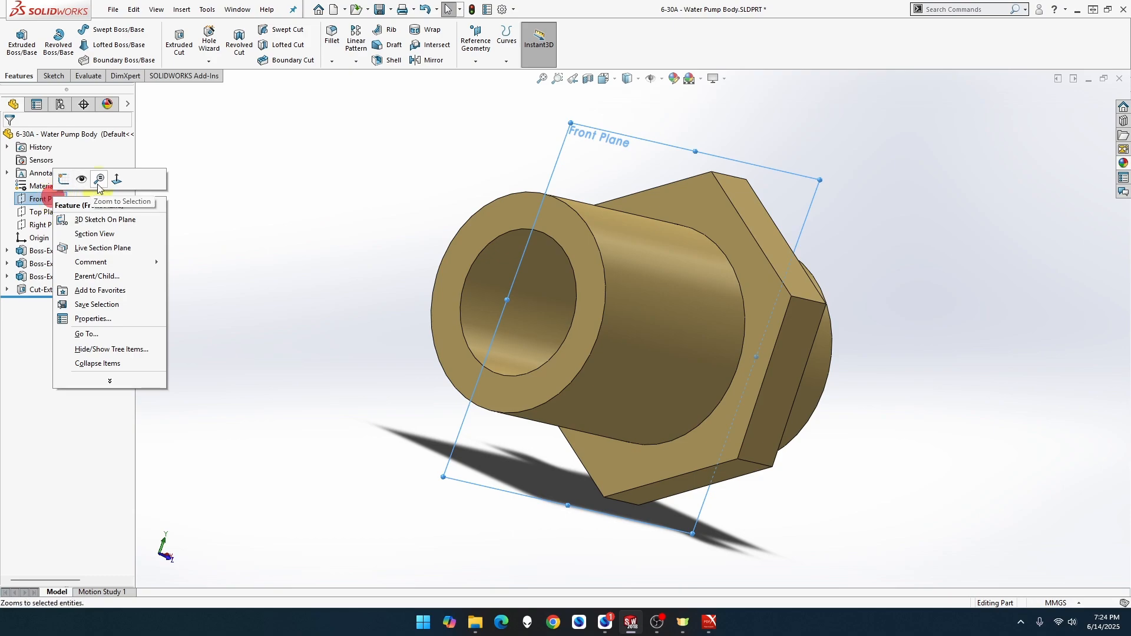
click(117, 179)
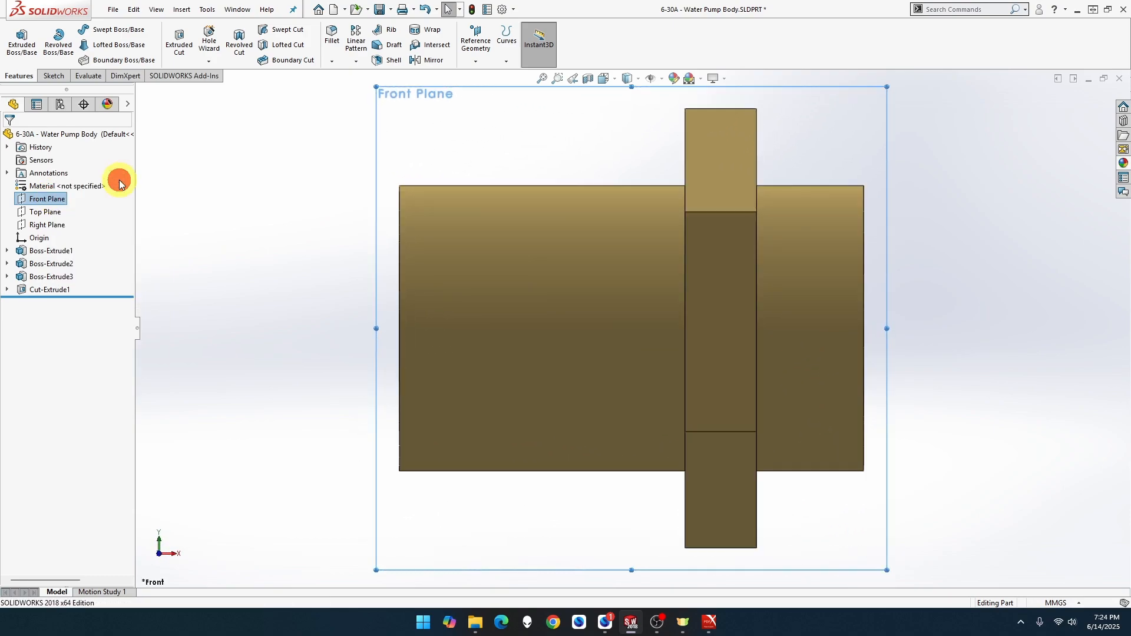
click(615, 83)
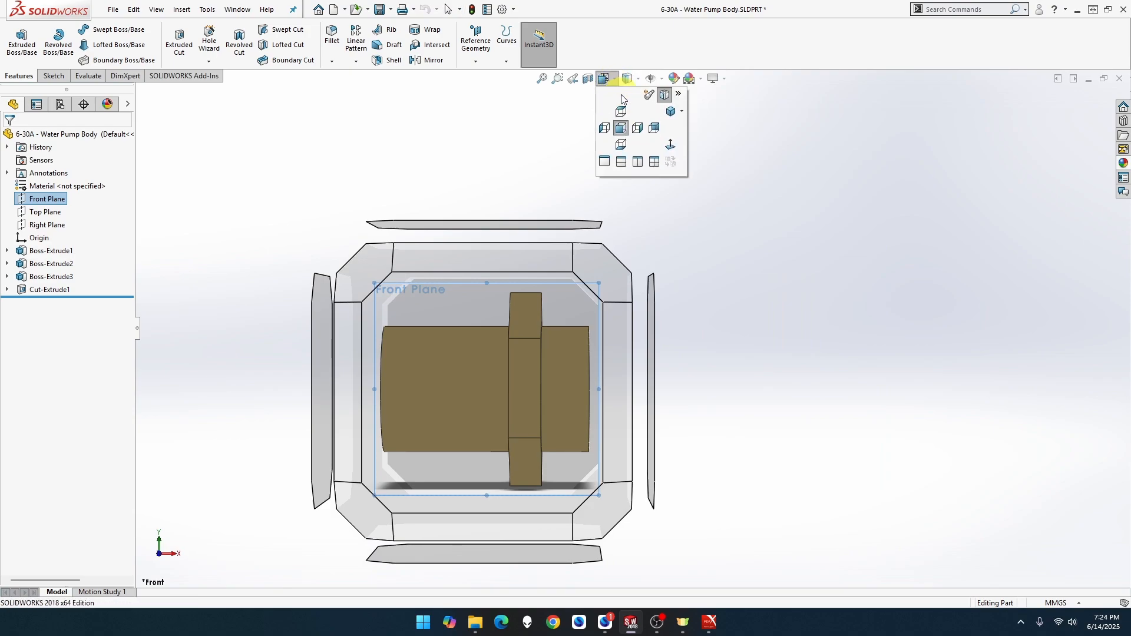
click(650, 80)
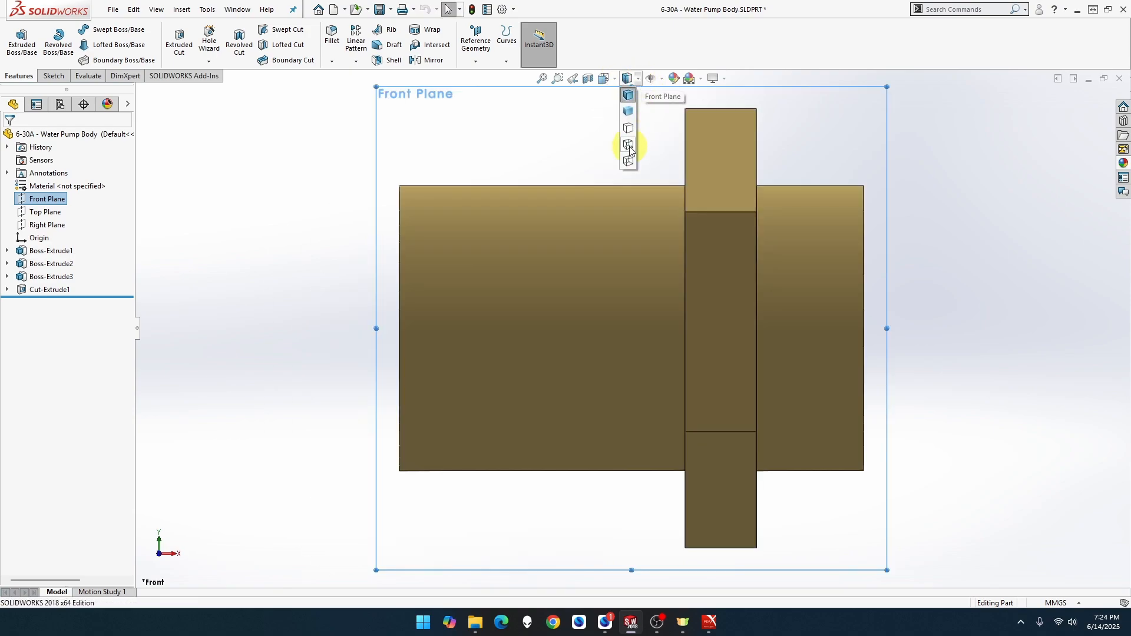
click(629, 146)
Sketch a closed right triangle with 2 mm legs on the Front Plane, spanning the upper wall at the long cylinder's end face.
click(52, 199)
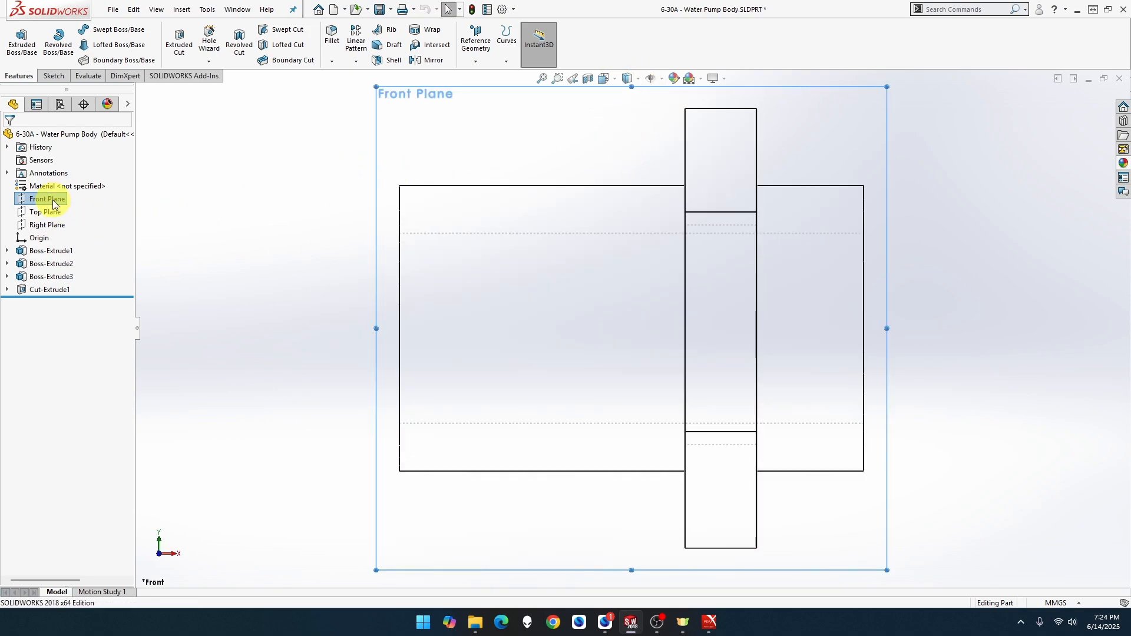
right_click(52, 200)
click(59, 176)
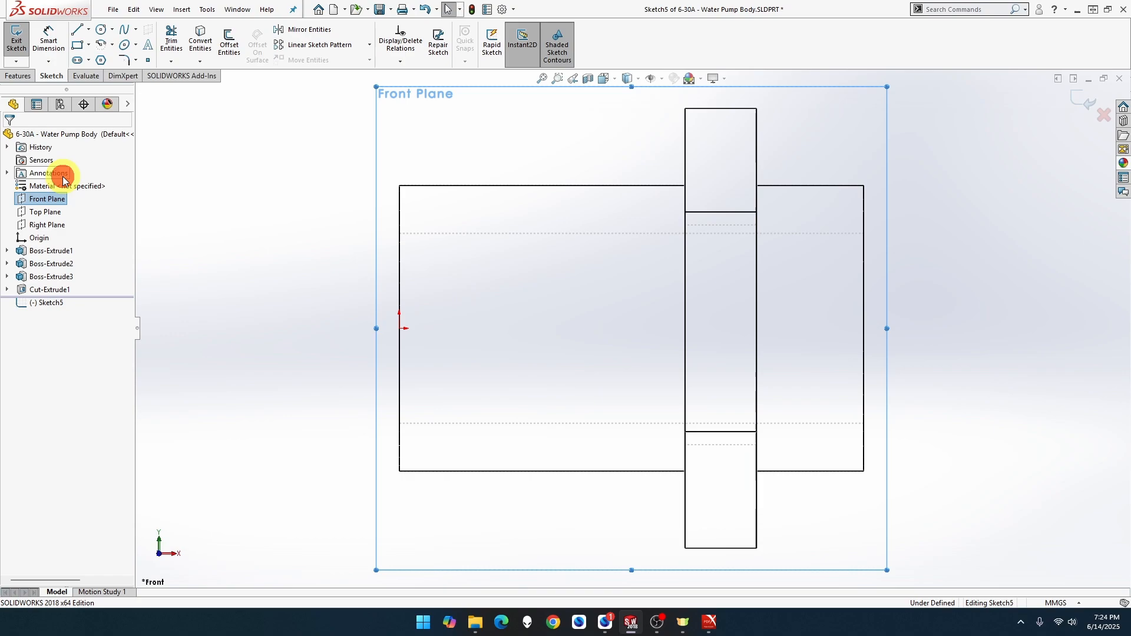
click(85, 33)
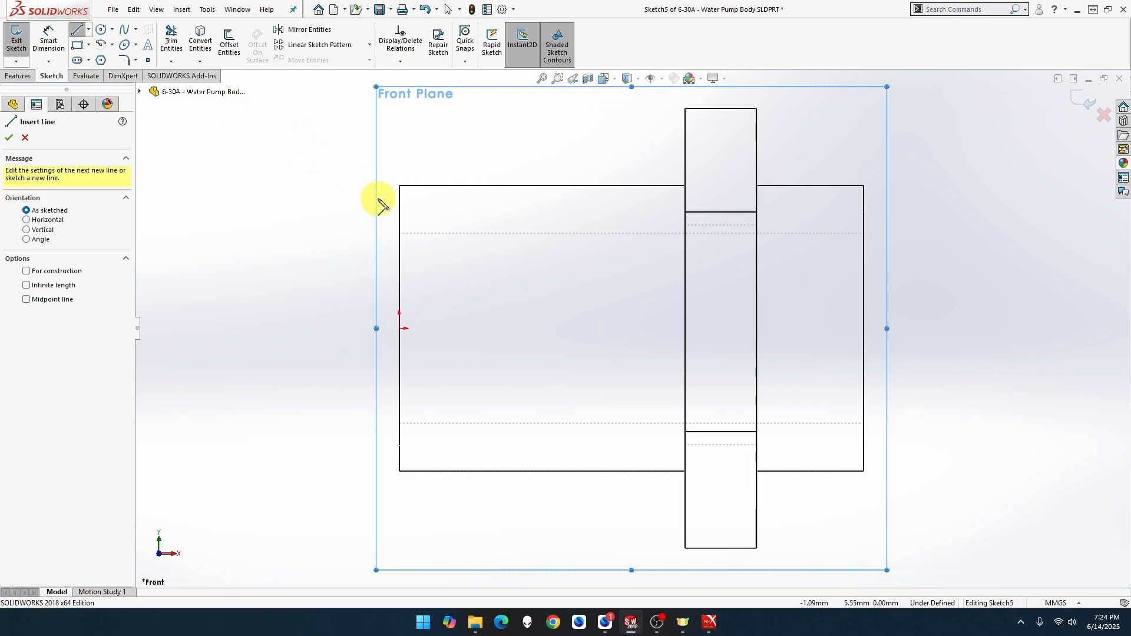
click(400, 233)
click(400, 185)
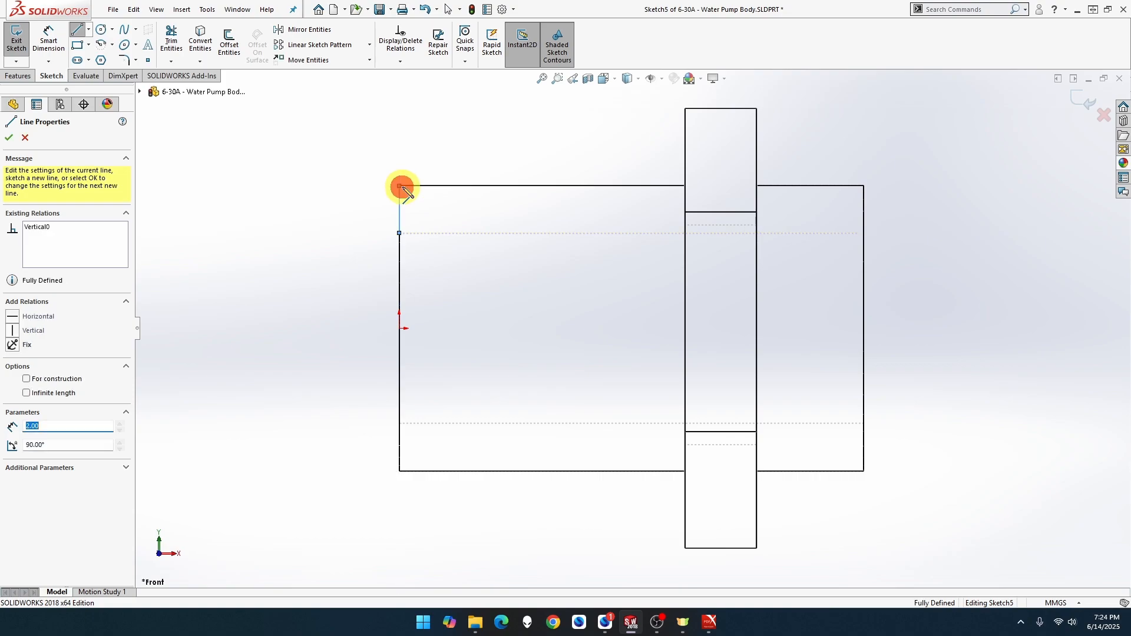
click(447, 233)
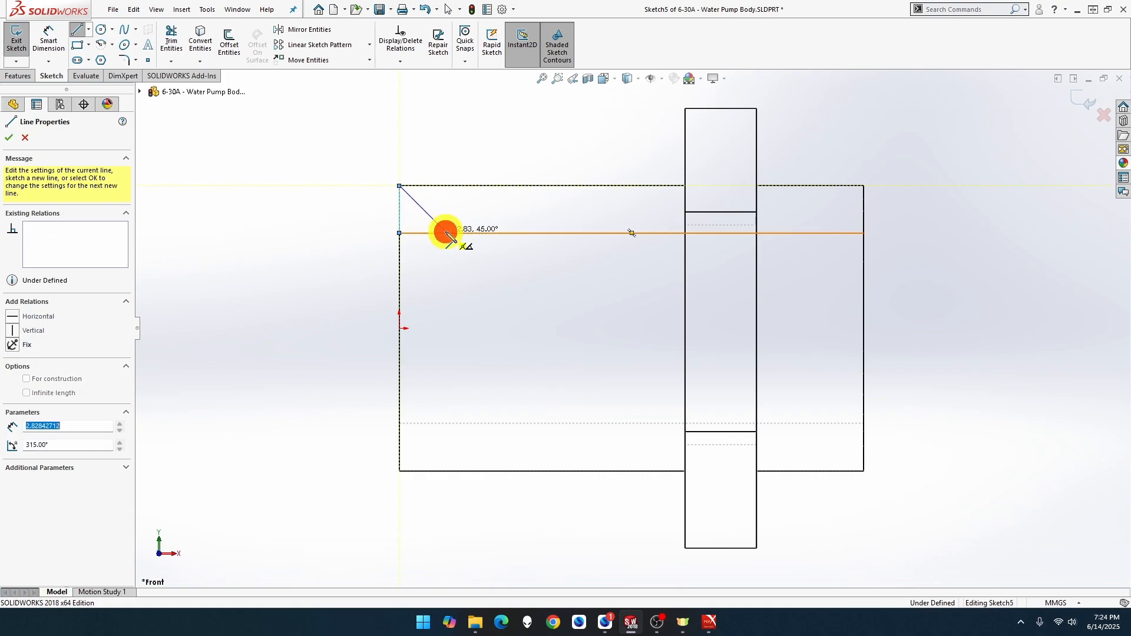
click(400, 233)
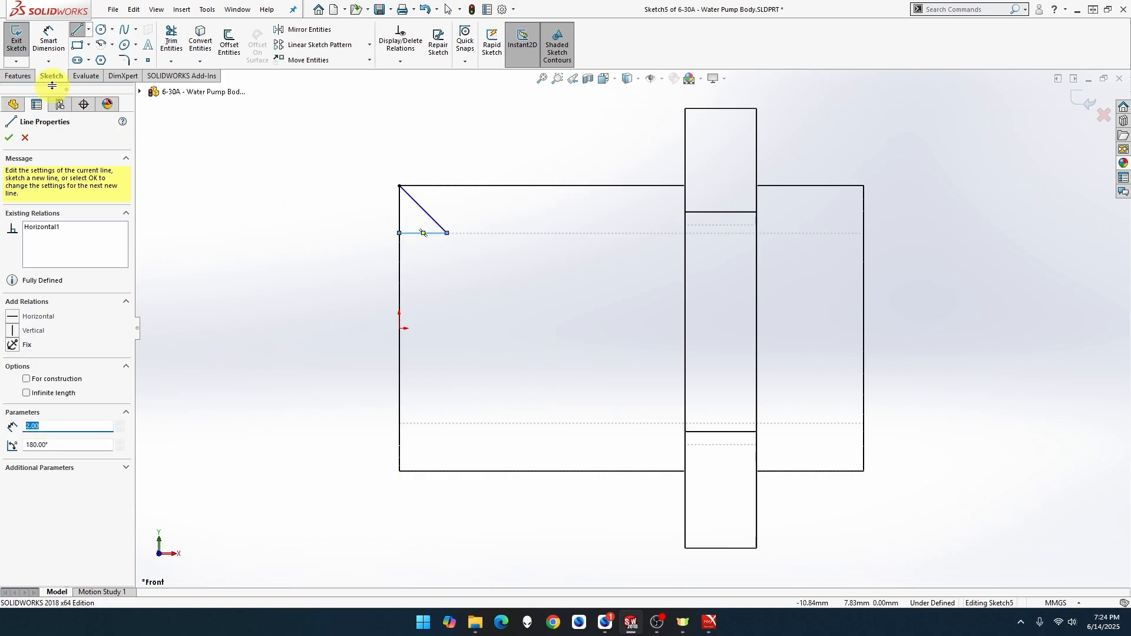
Sketch a horizontal centreline from the long cylinder's end face near the origin to just beyond the short boss's end.
click(89, 29)
click(107, 59)
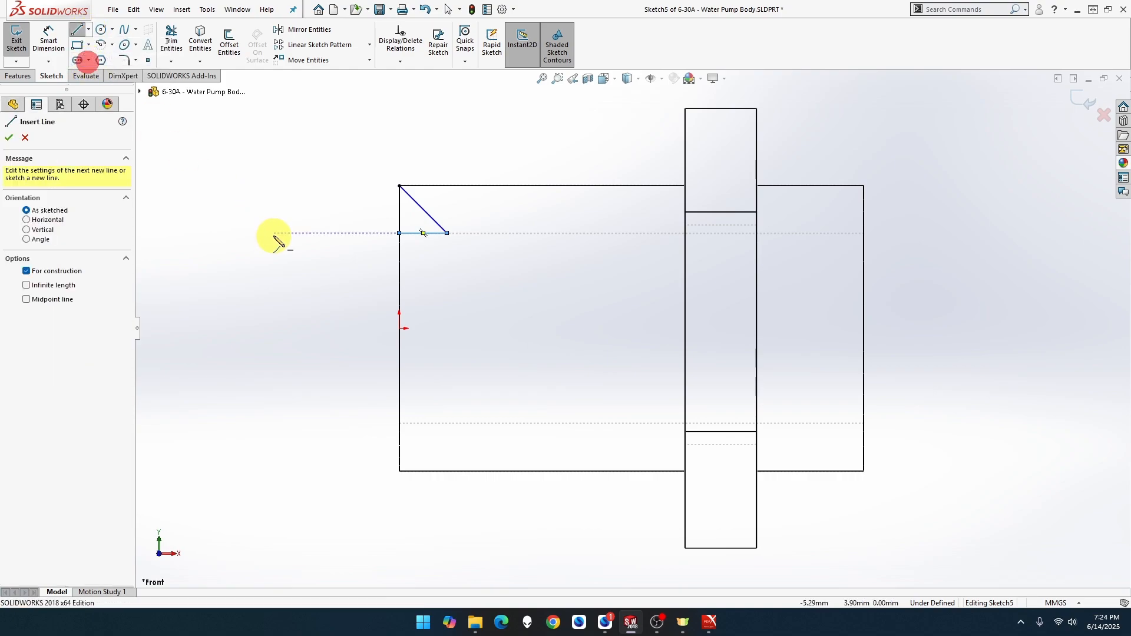
click(399, 328)
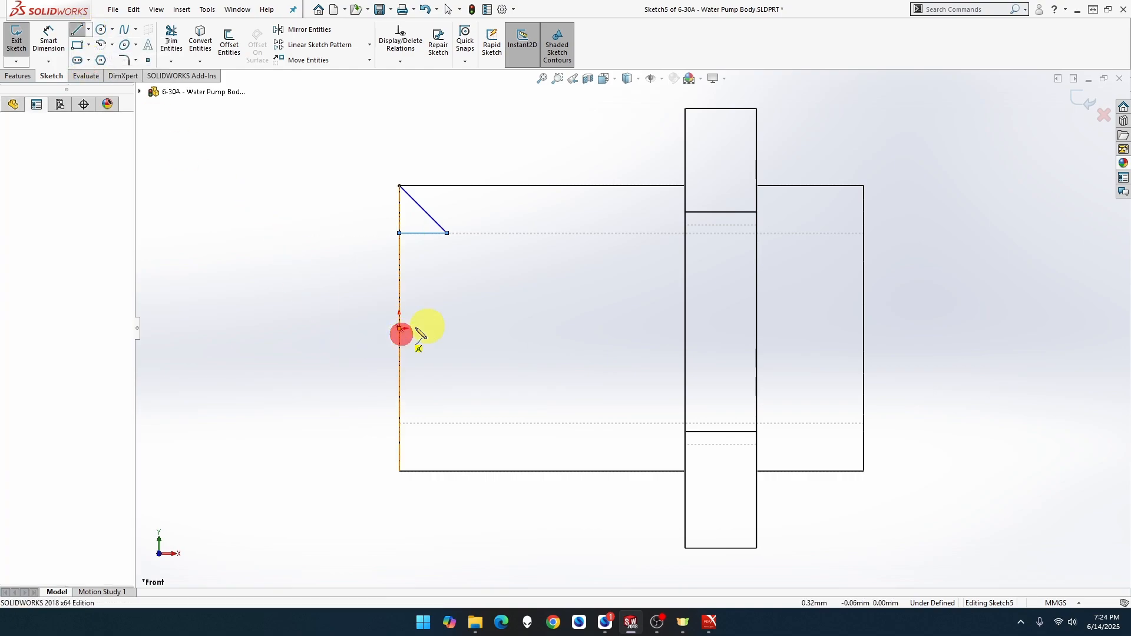
click(913, 333)
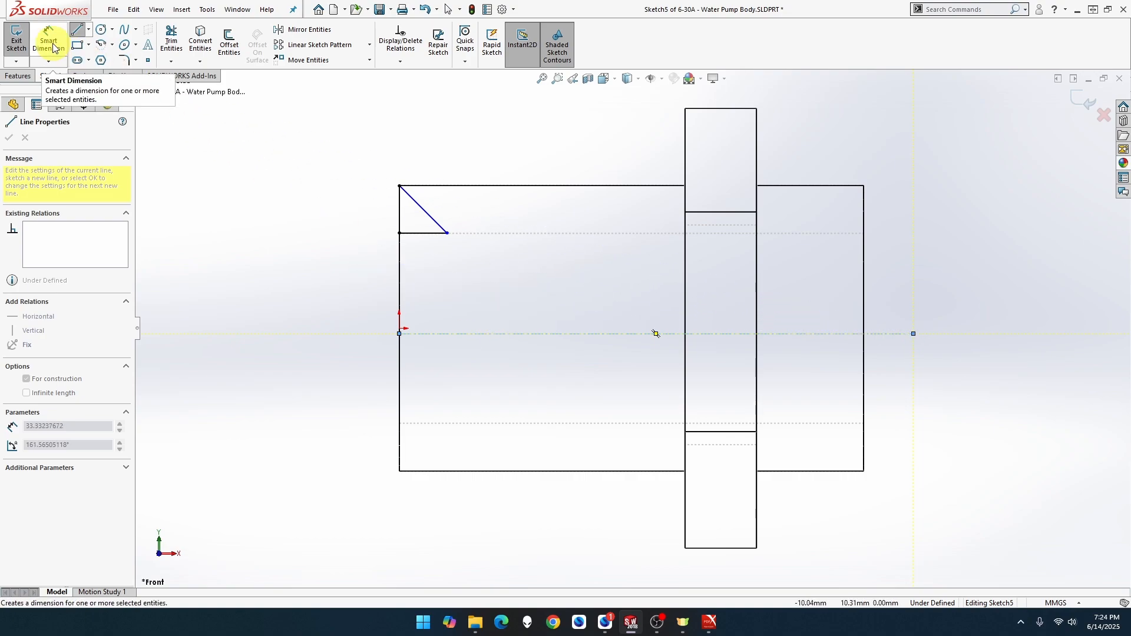
Dimension the angle between the triangle's horizontal leg and its slanted side and set it to 45°.
click(51, 46)
click(430, 233)
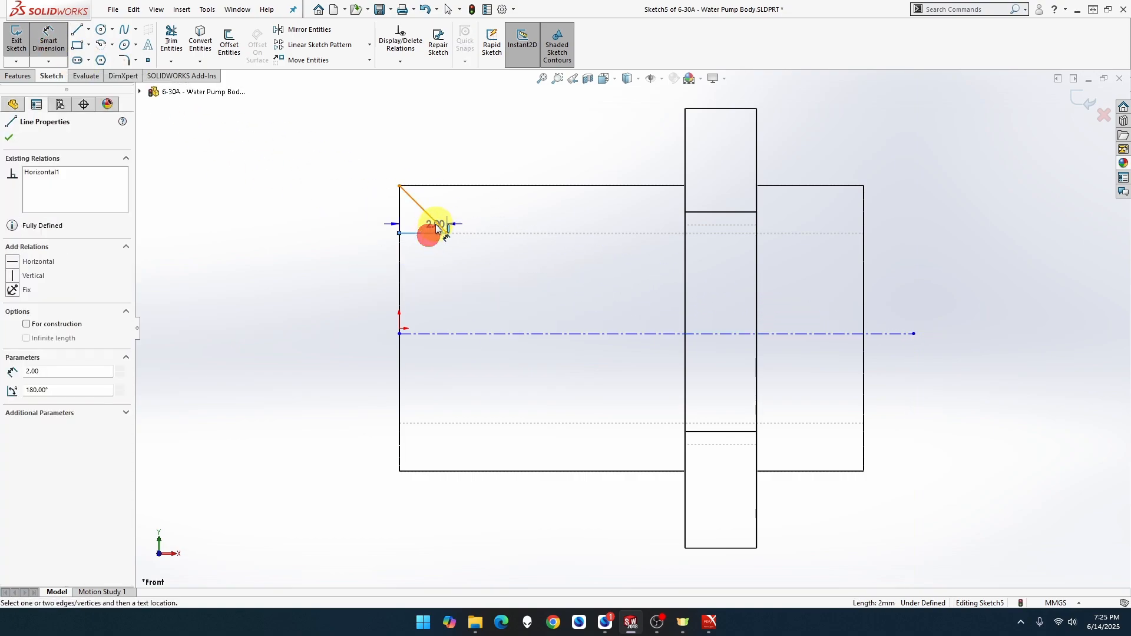
click(436, 225)
click(384, 207)
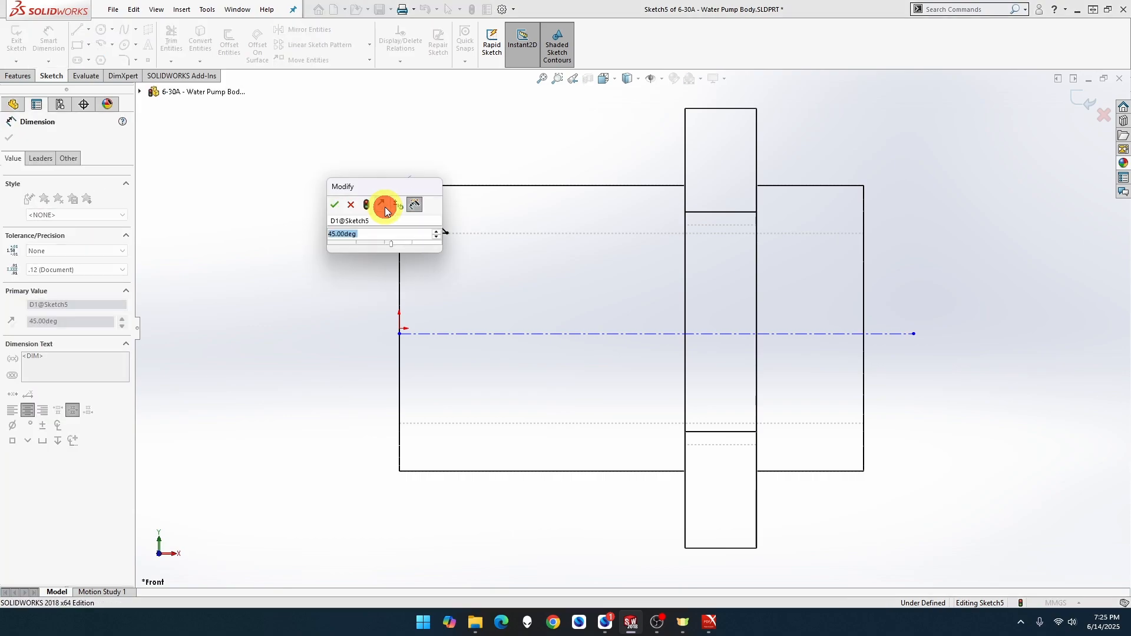
text(45)
key(Return)
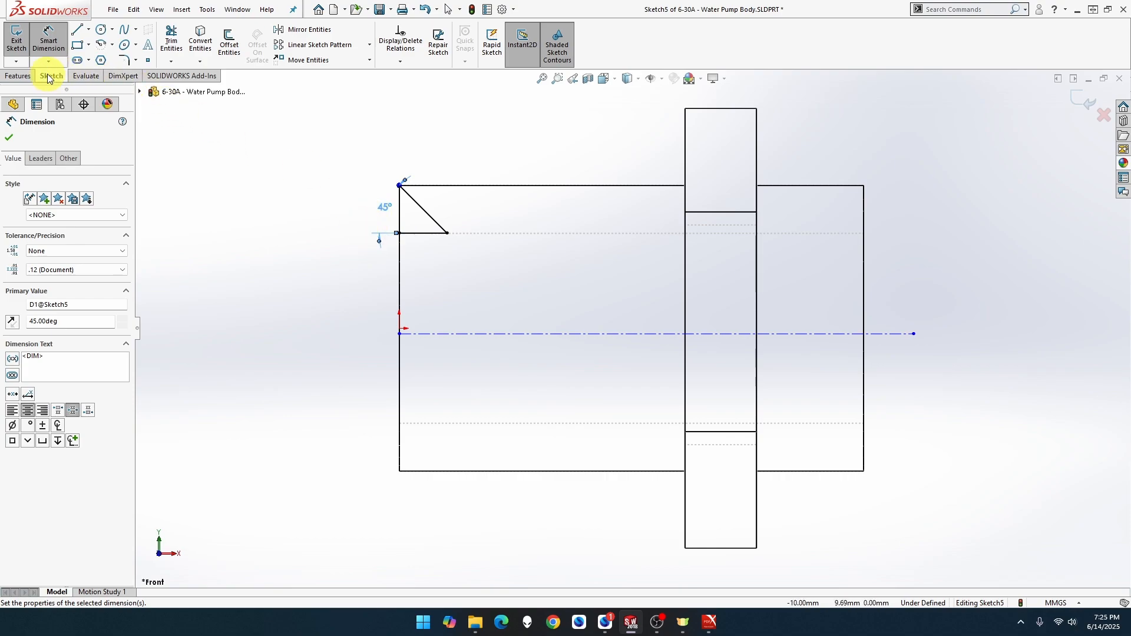
Try to cut the triangle profile 360° around the horizontal centreline with a revolved cut.
click(30, 75)
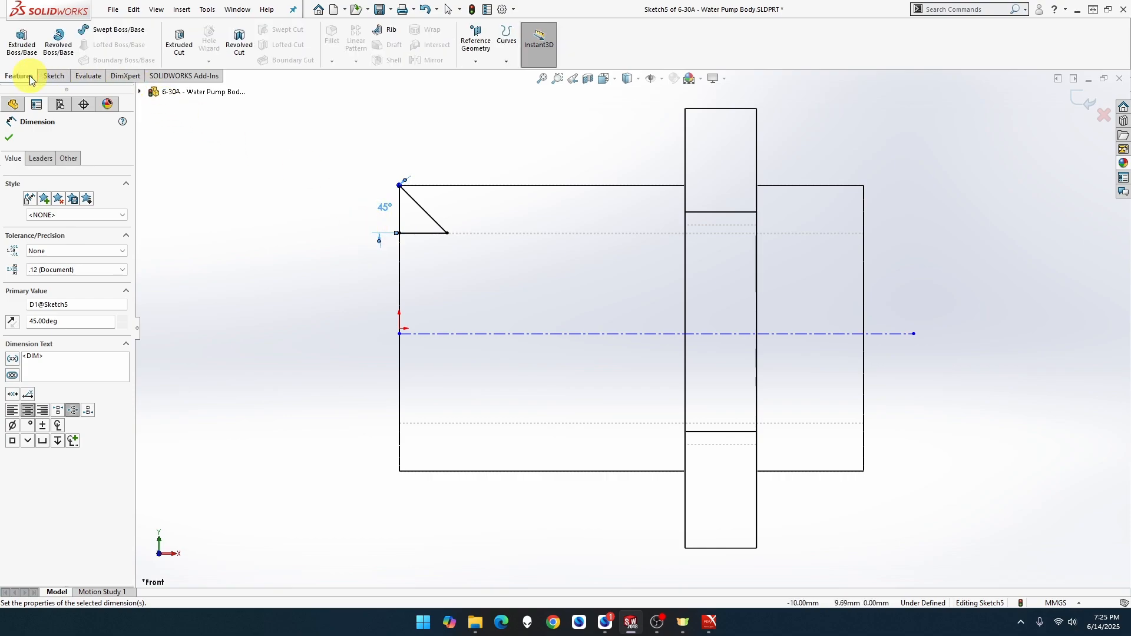
click(241, 51)
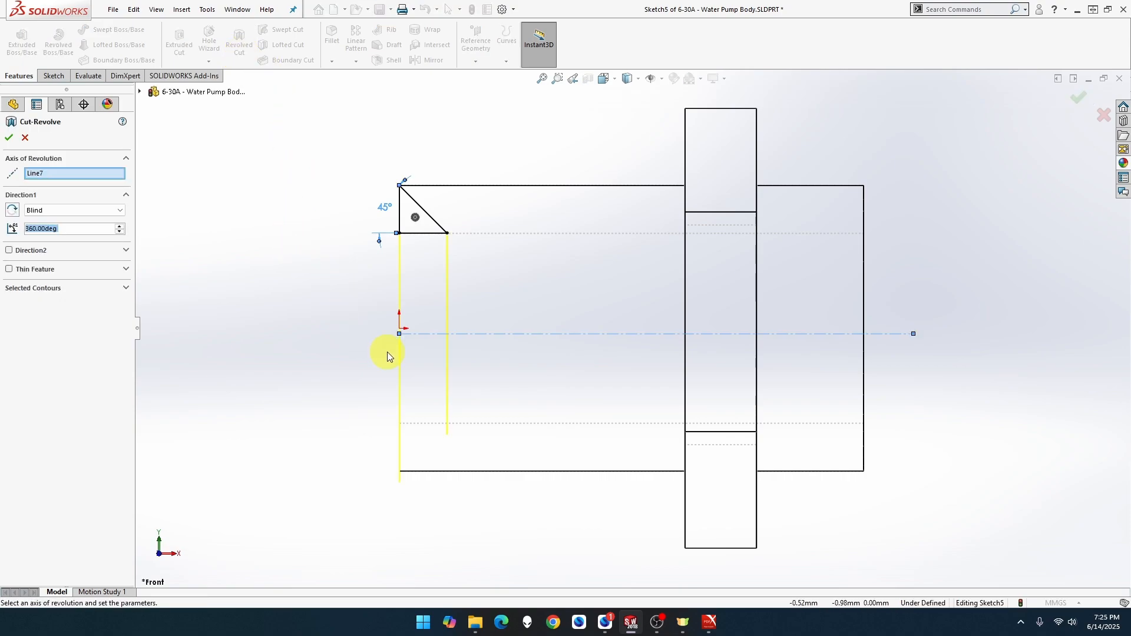
middle_drag(245, 297, 296, 319)
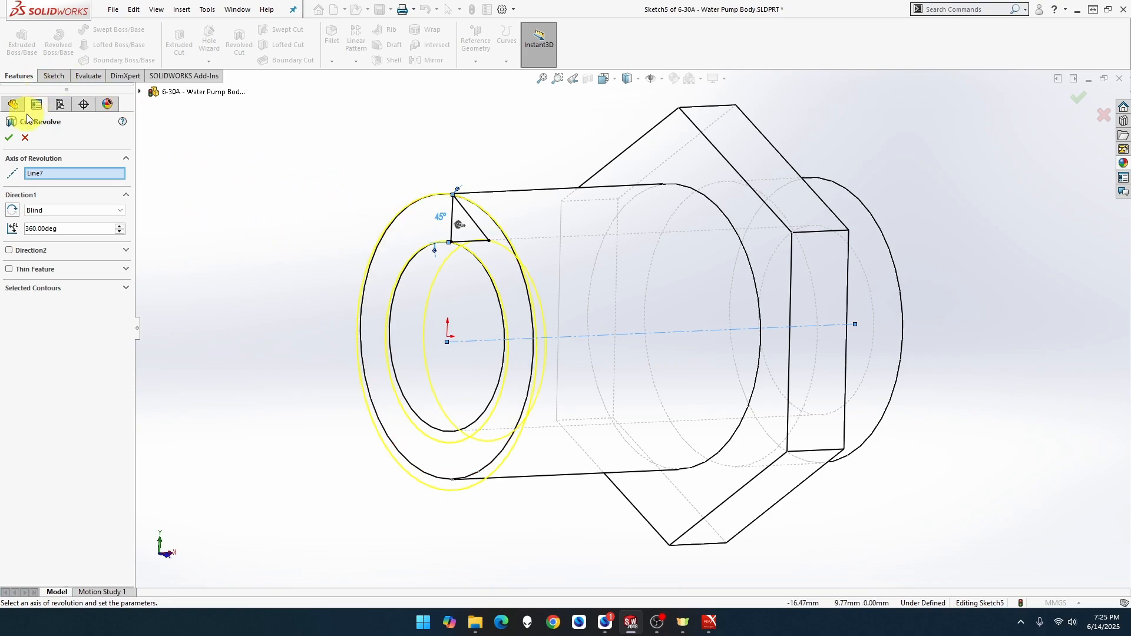
click(9, 139)
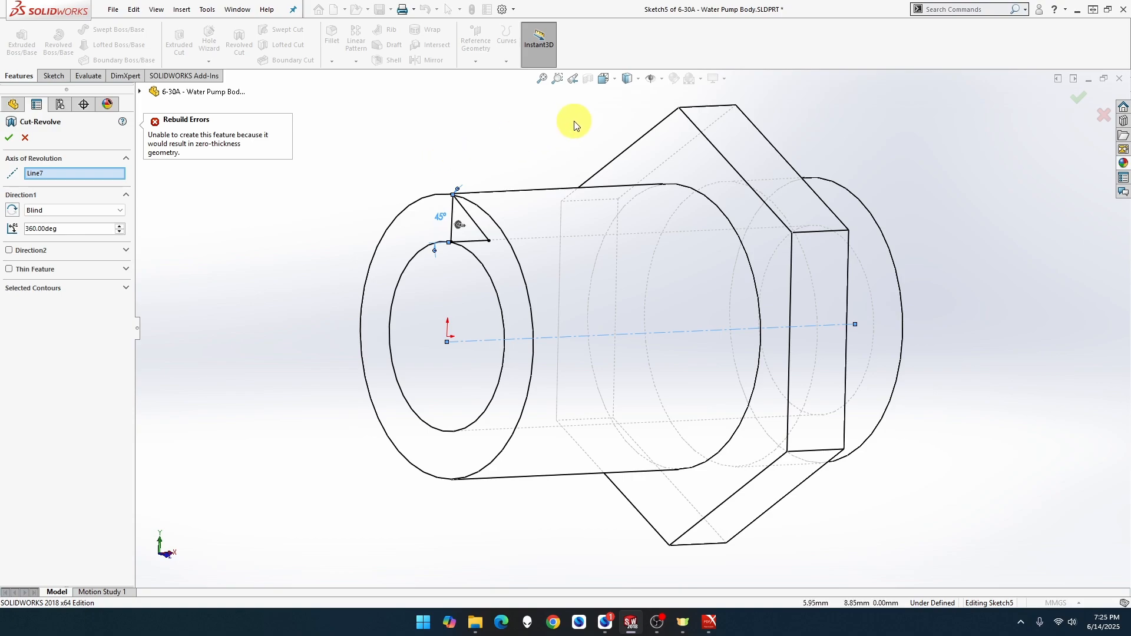
Set the display style back to Shaded With Edges.
click(638, 79)
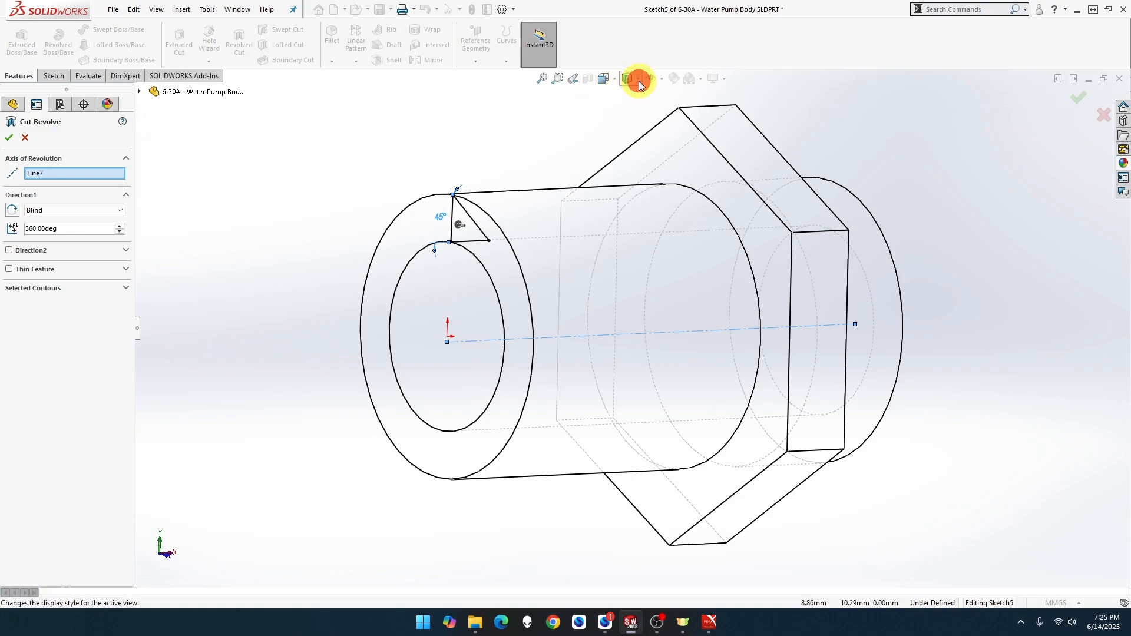
click(630, 93)
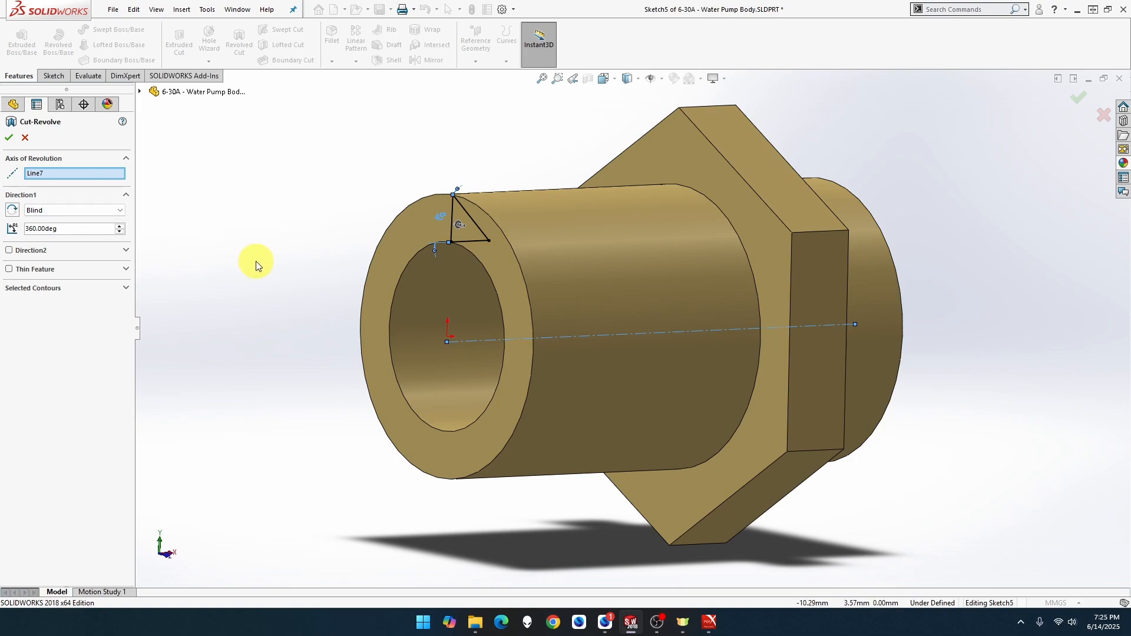
Retry the 360° revolved cut after reselecting the horizontal centreline as its axis, and cancel the feature.
click(472, 244)
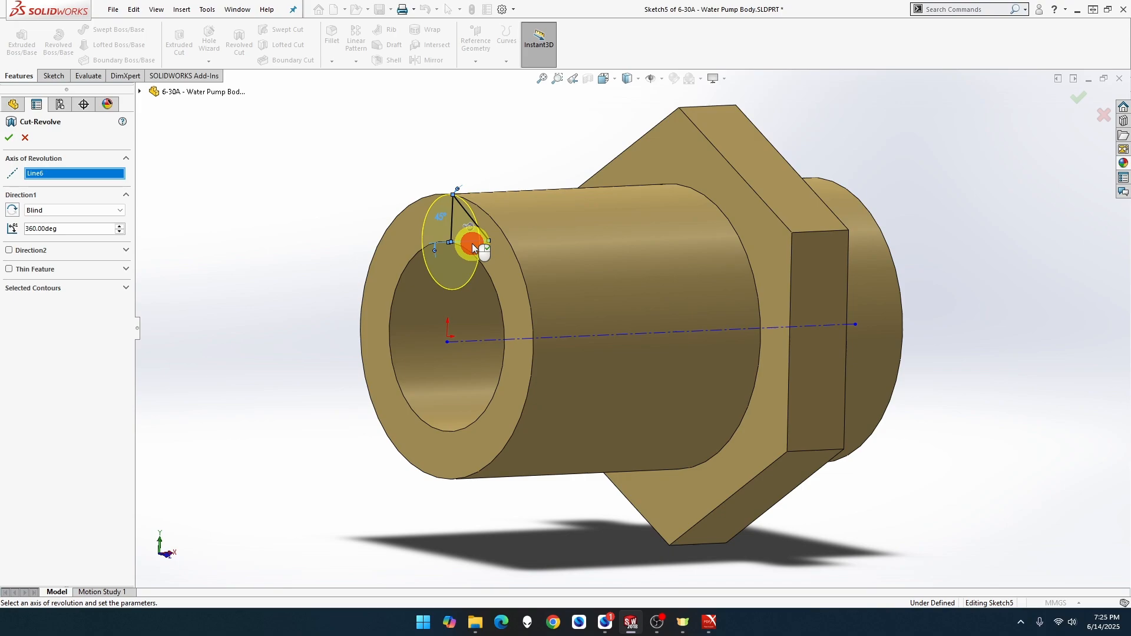
click(518, 341)
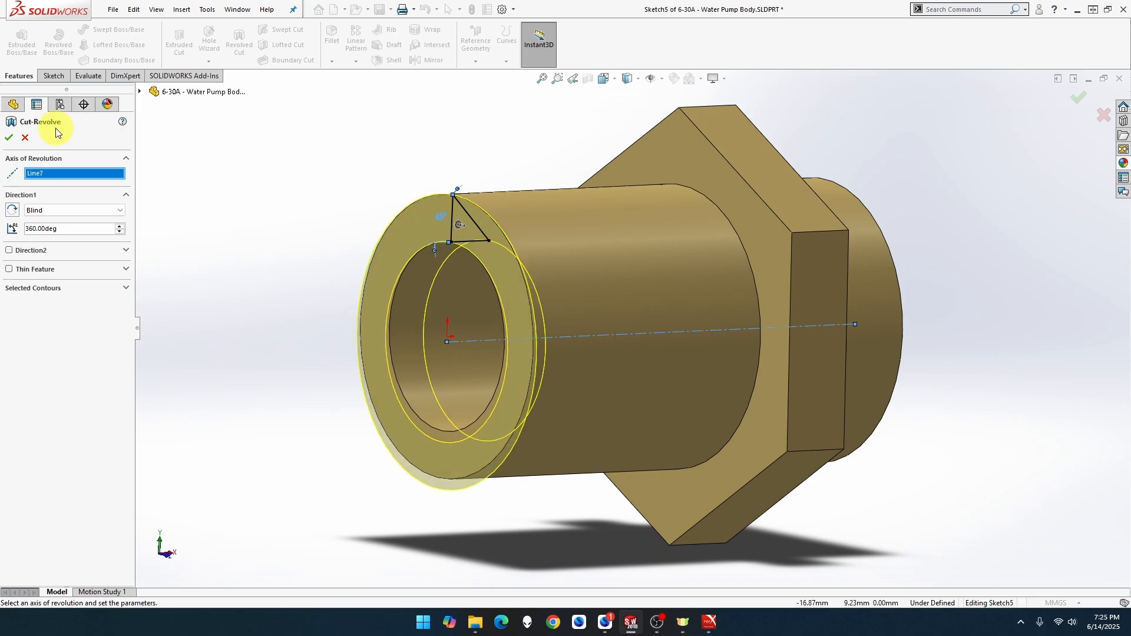
click(9, 140)
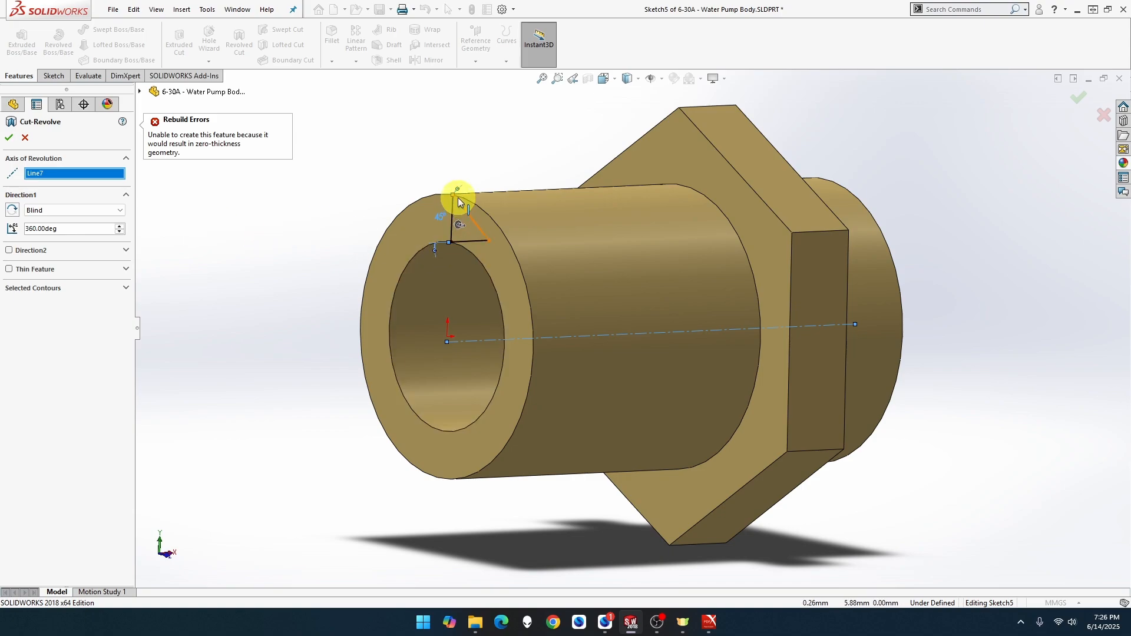
click(24, 138)
click(53, 76)
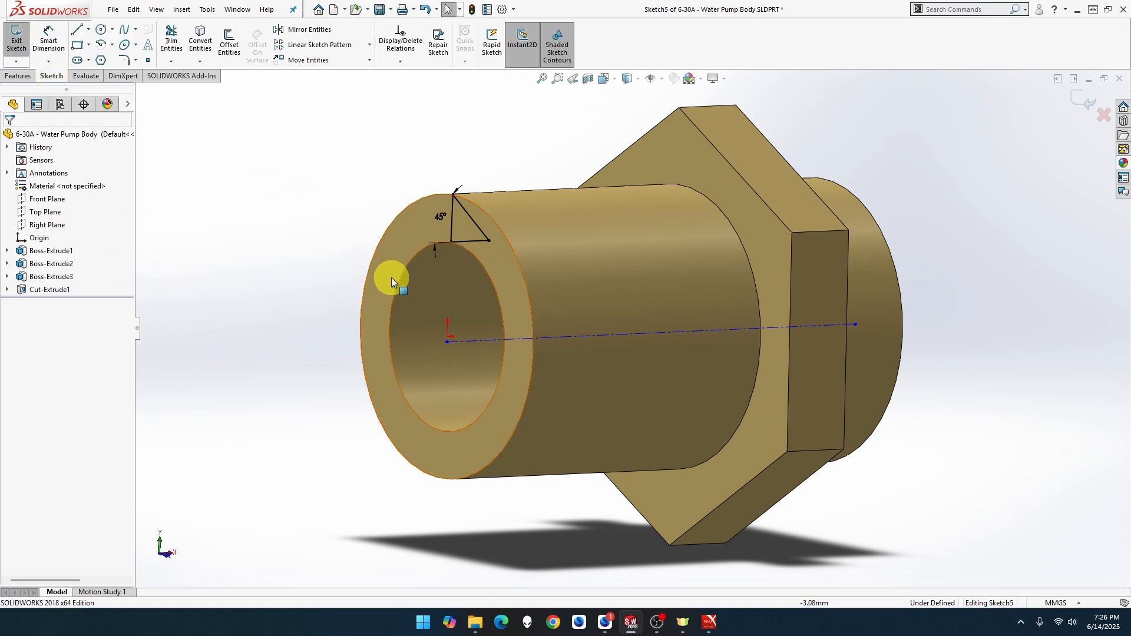
scroll(462, 204, down, 5)
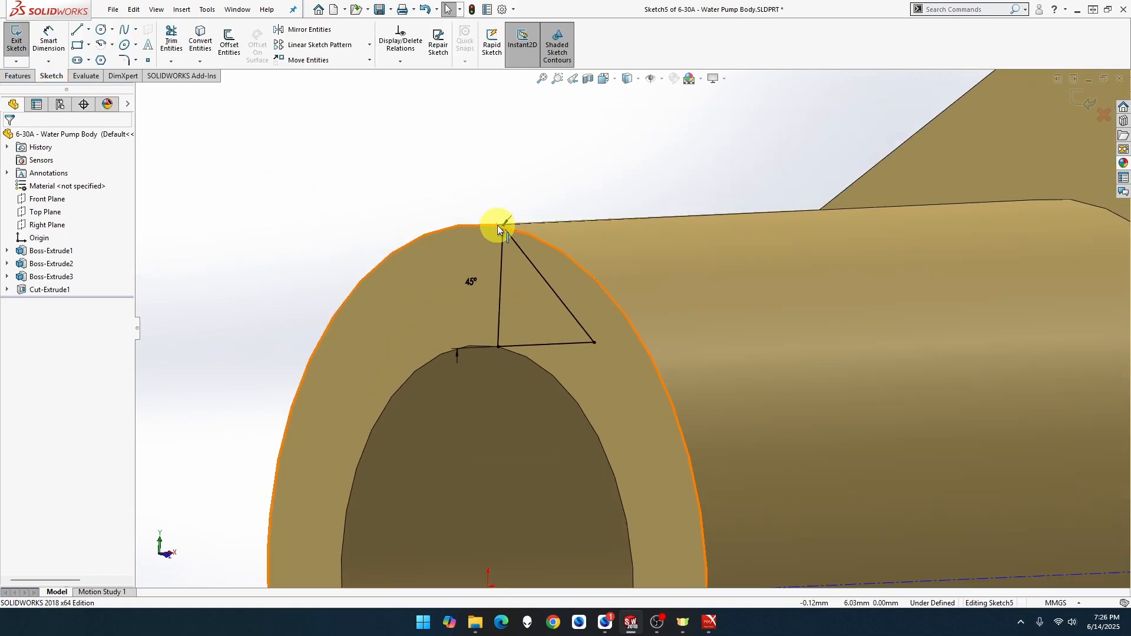
click(8, 290)
click(38, 302)
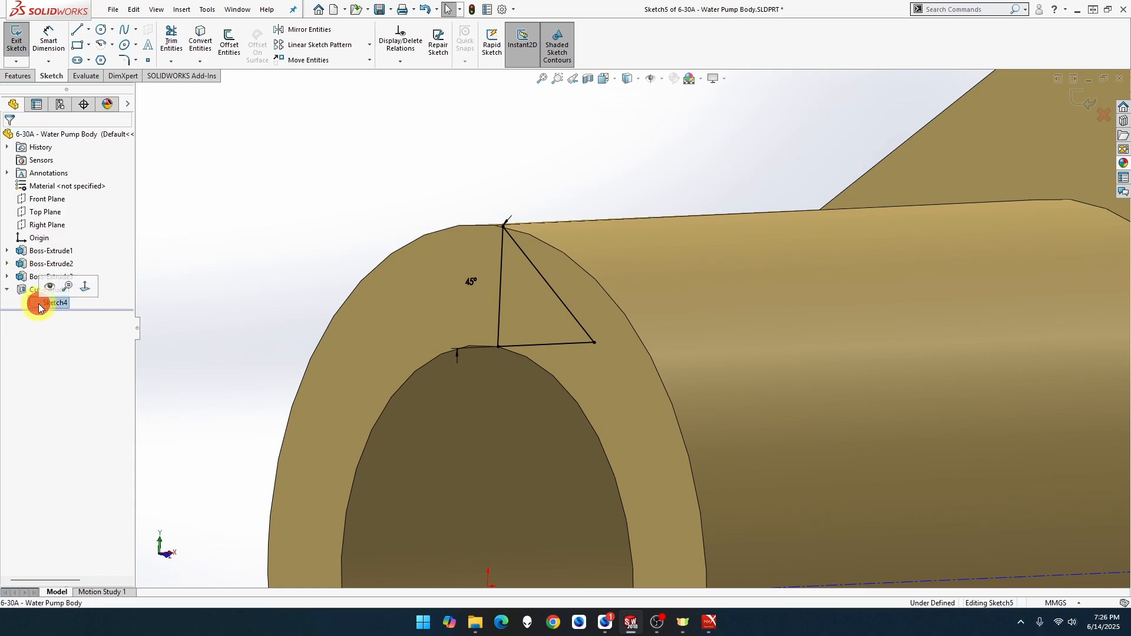
click(27, 49)
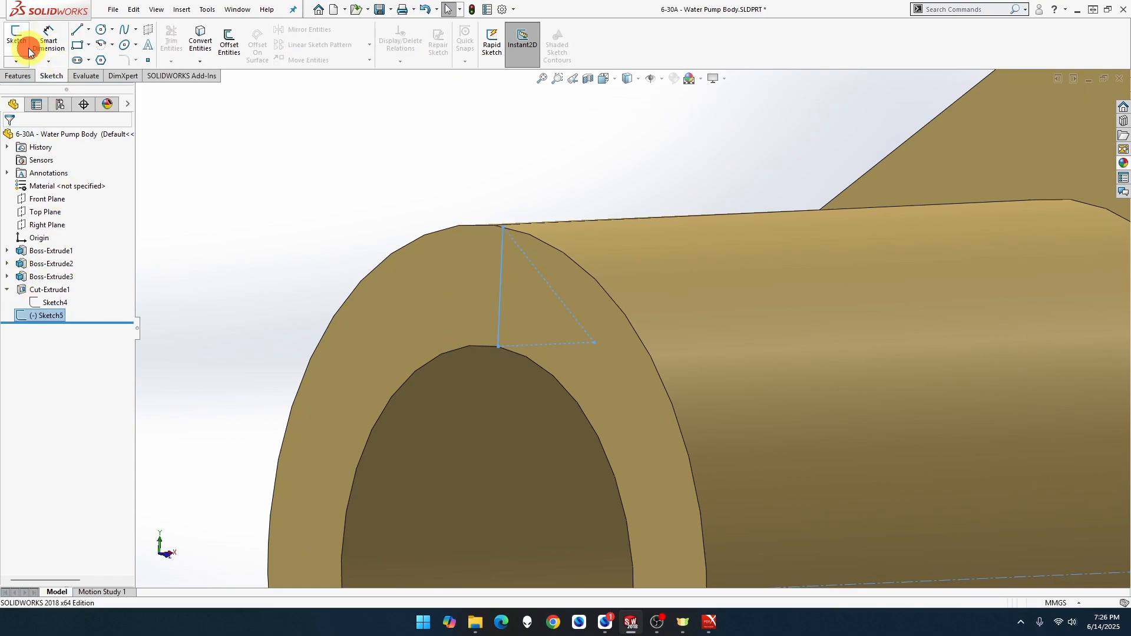
click(8, 291)
click(30, 303)
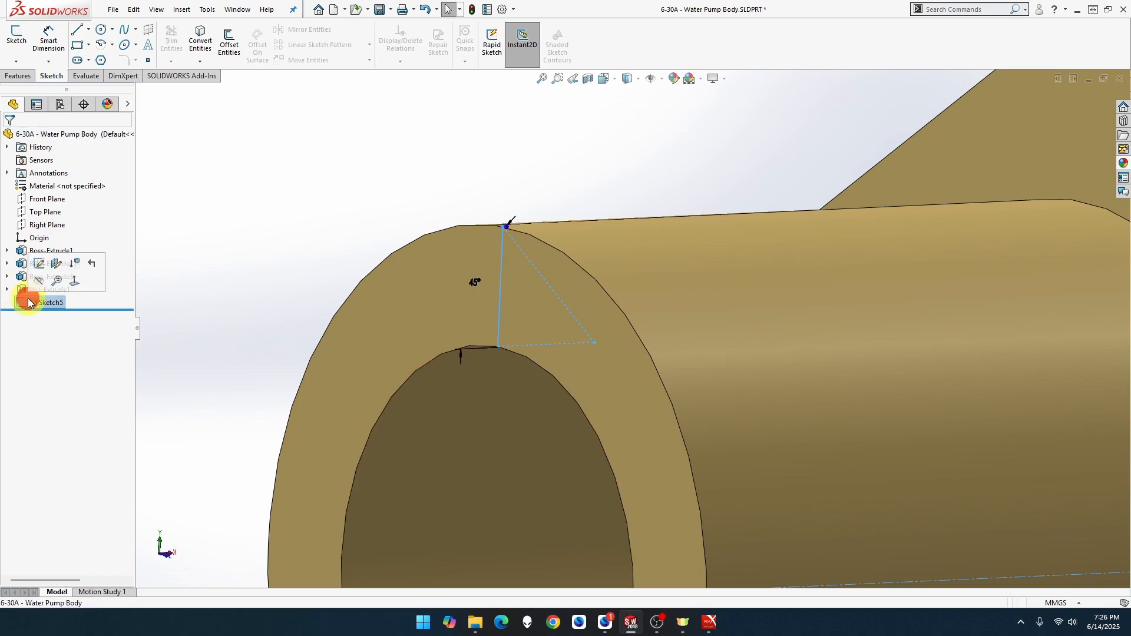
click(43, 263)
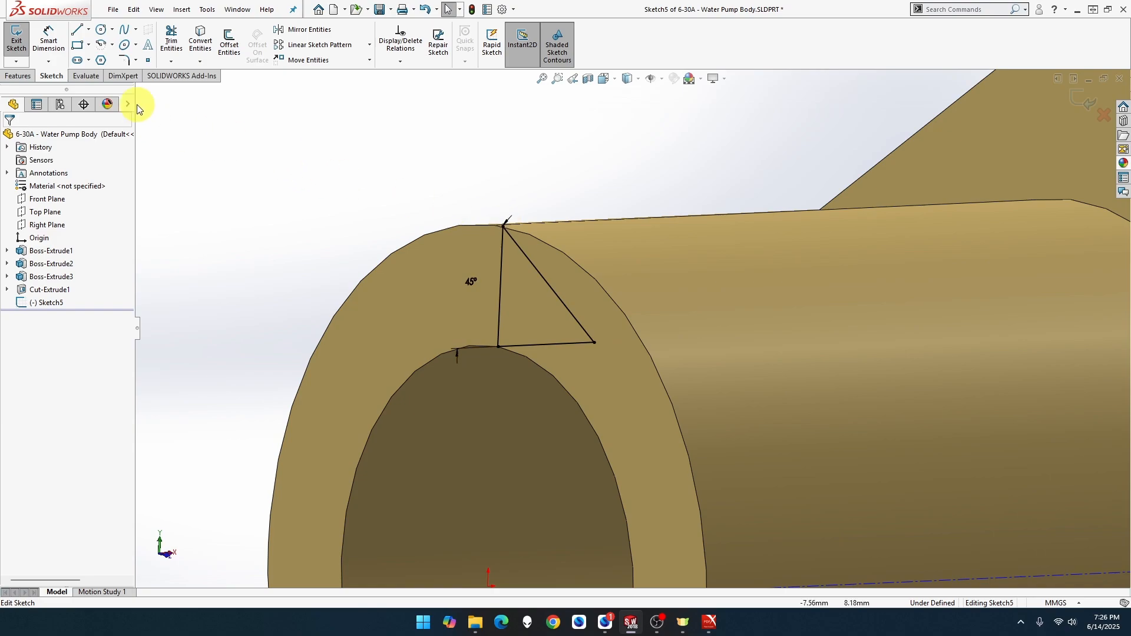
click(16, 38)
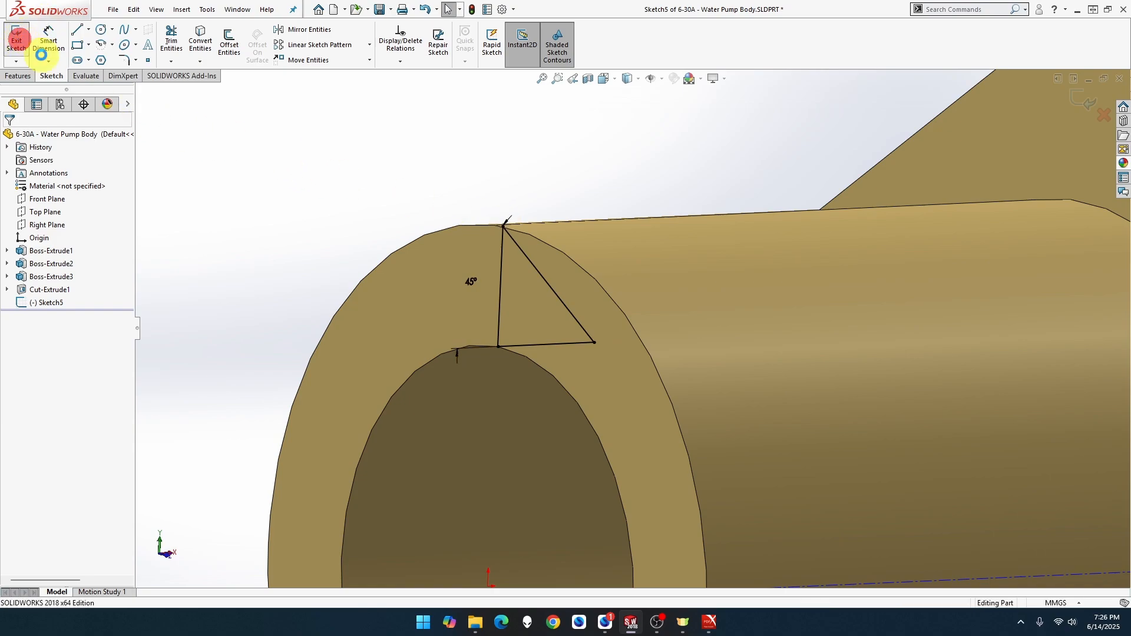
Reopen the triangle sketch for editing, facing its plane, and delete the triangle's slanted line and vertical leg.
right_click(44, 302)
click(87, 291)
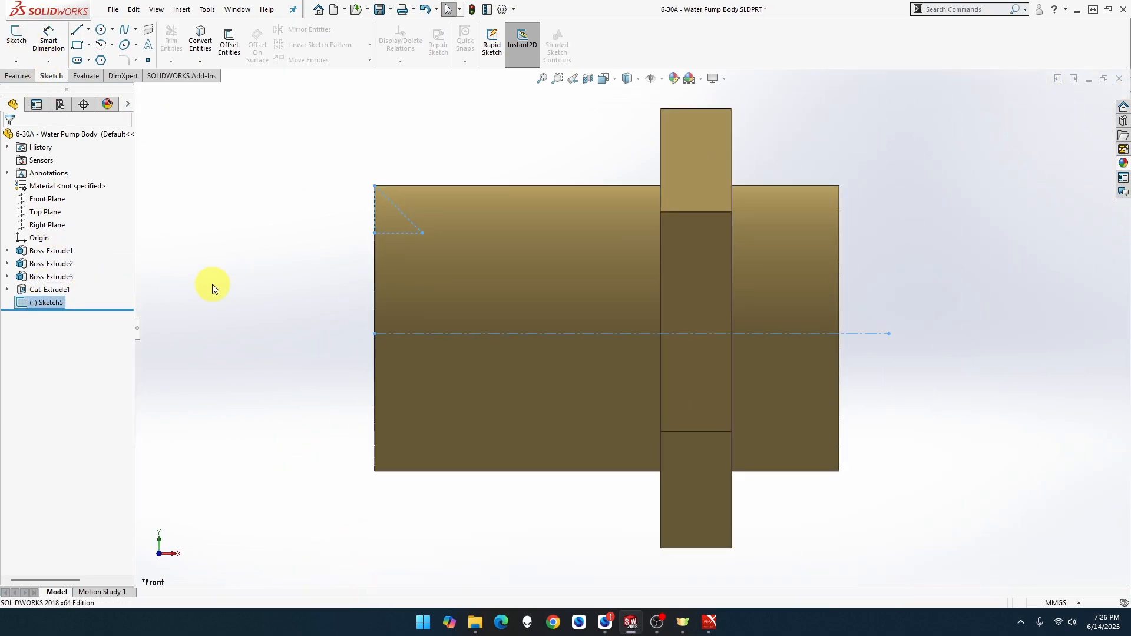
scroll(368, 186, down, 3)
scroll(392, 212, down, 2)
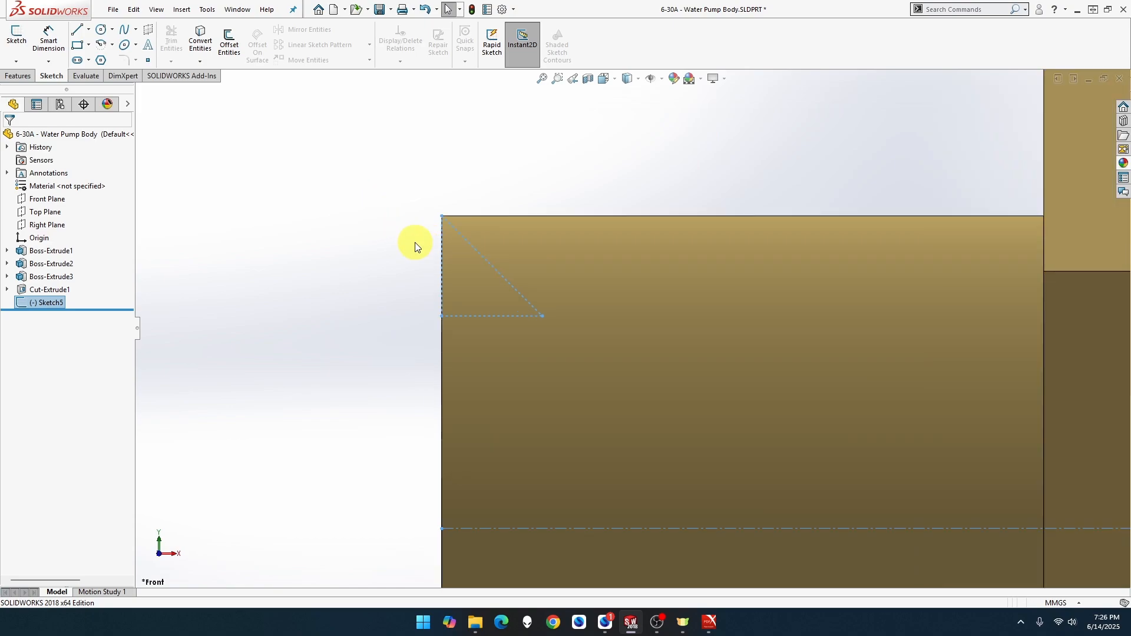
click(28, 303)
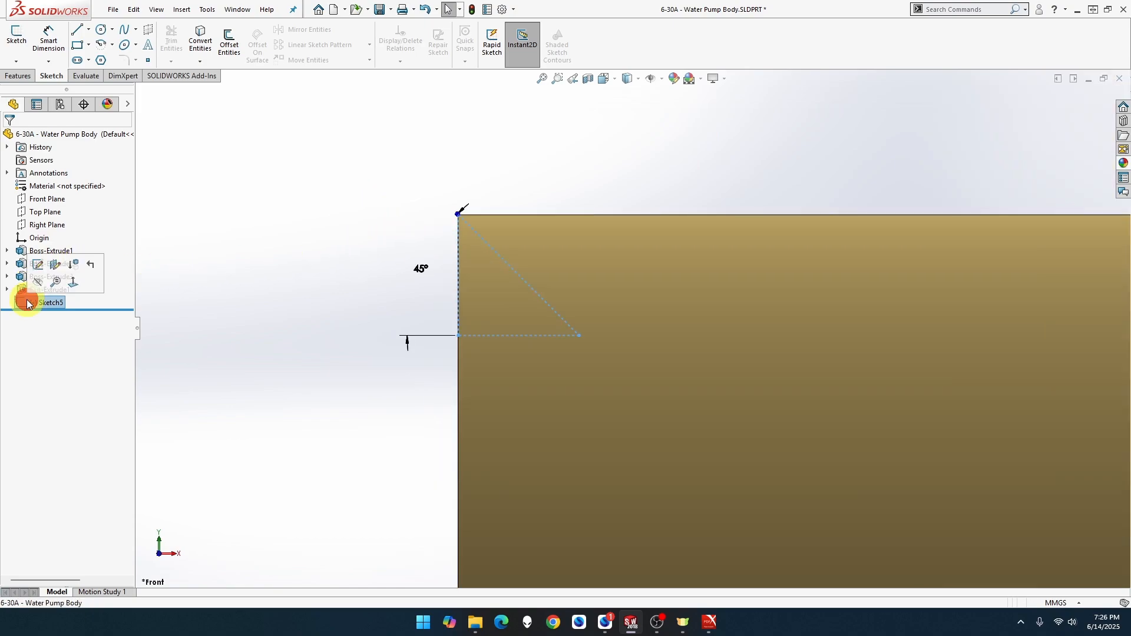
click(38, 264)
click(506, 263)
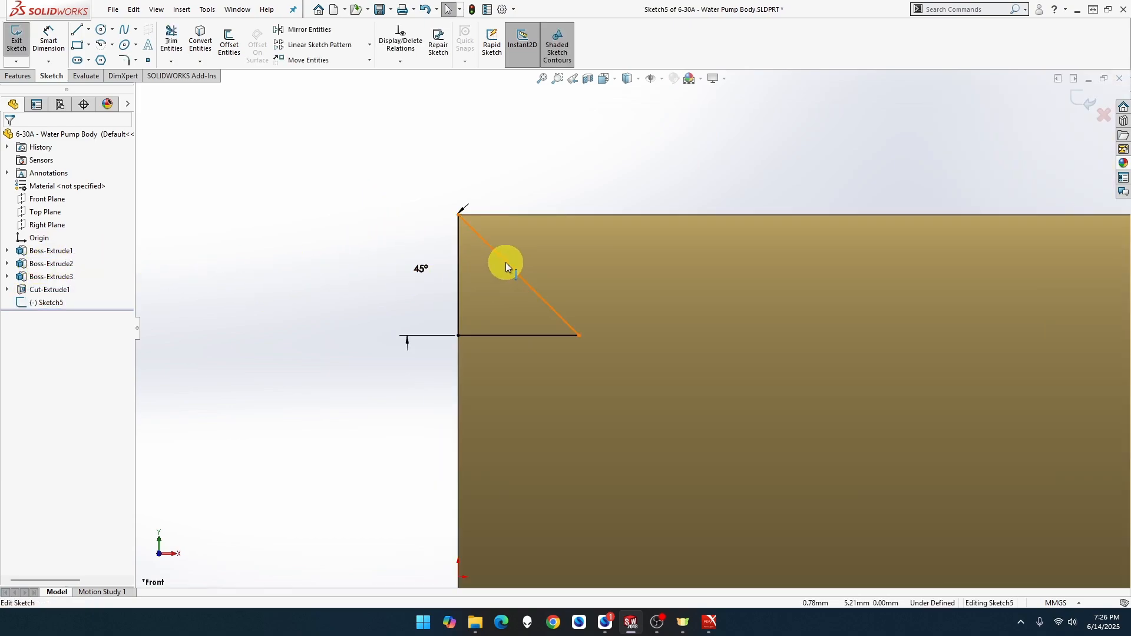
key(Delete)
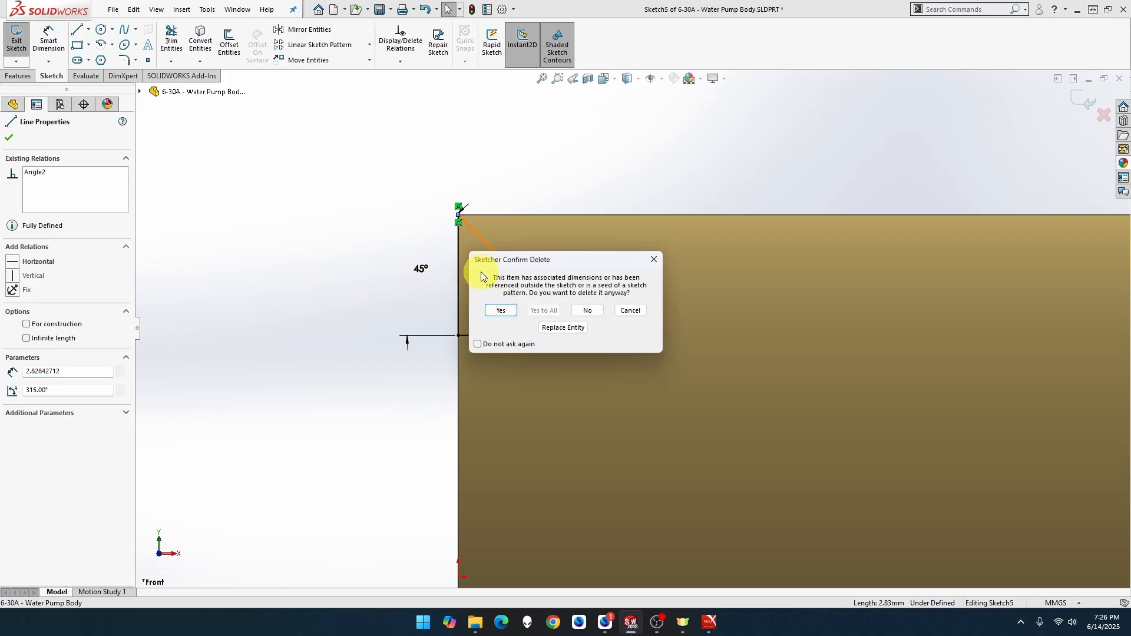
click(502, 307)
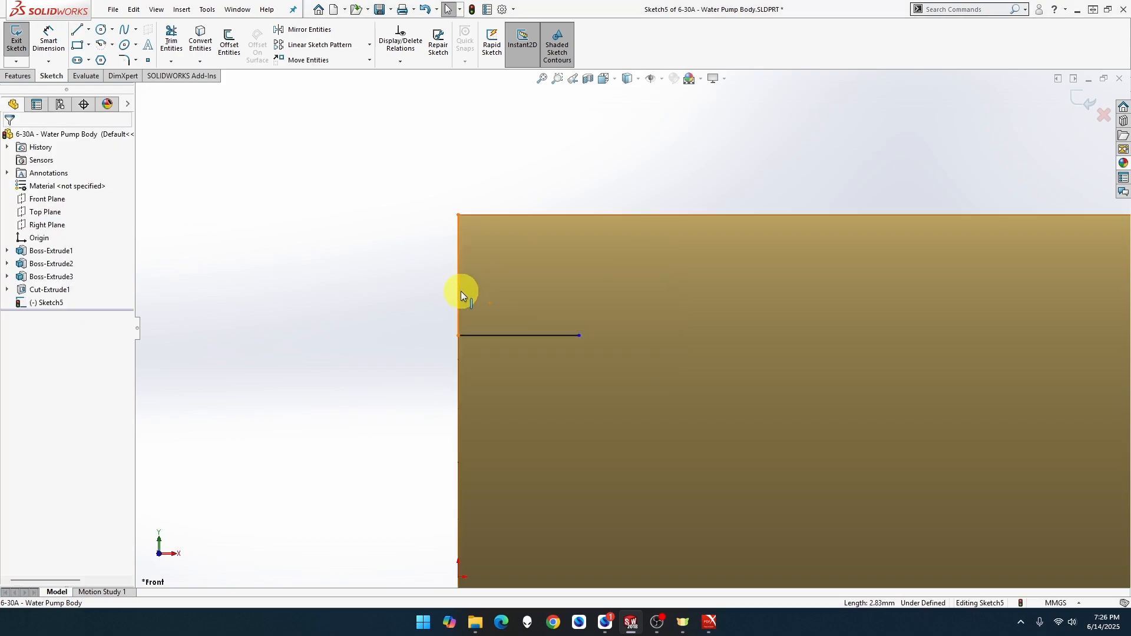
click(460, 291)
key(Delete)
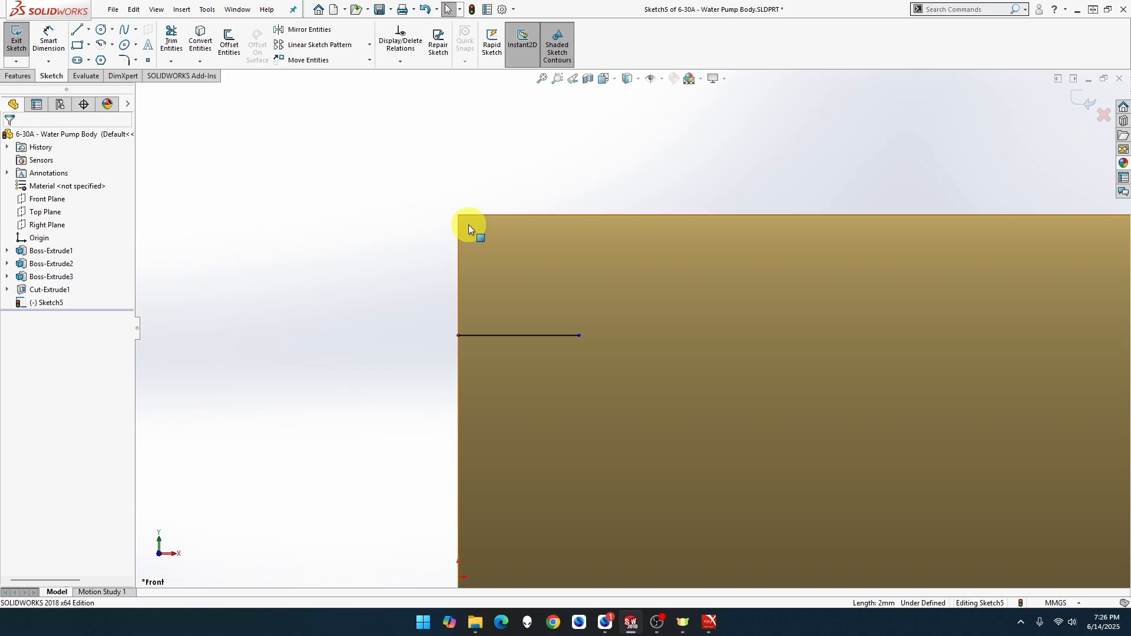
Redraw the vertical leg about 1.68 mm long on the cylinder's end edge and close the triangle with a slanted line to the horizontal leg's free end.
click(82, 31)
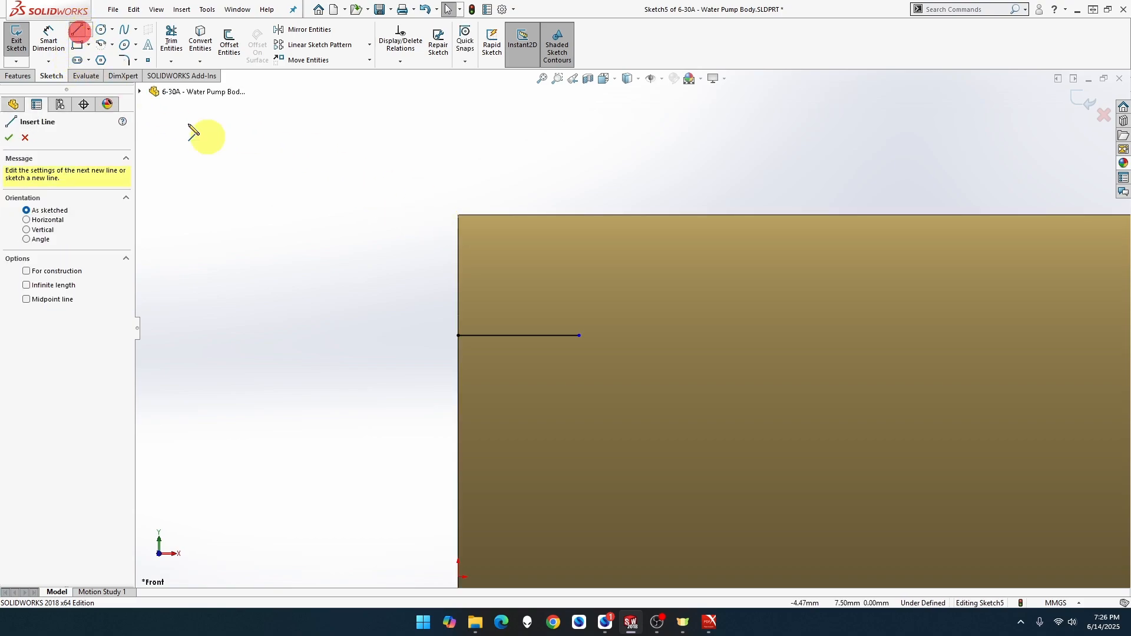
click(459, 336)
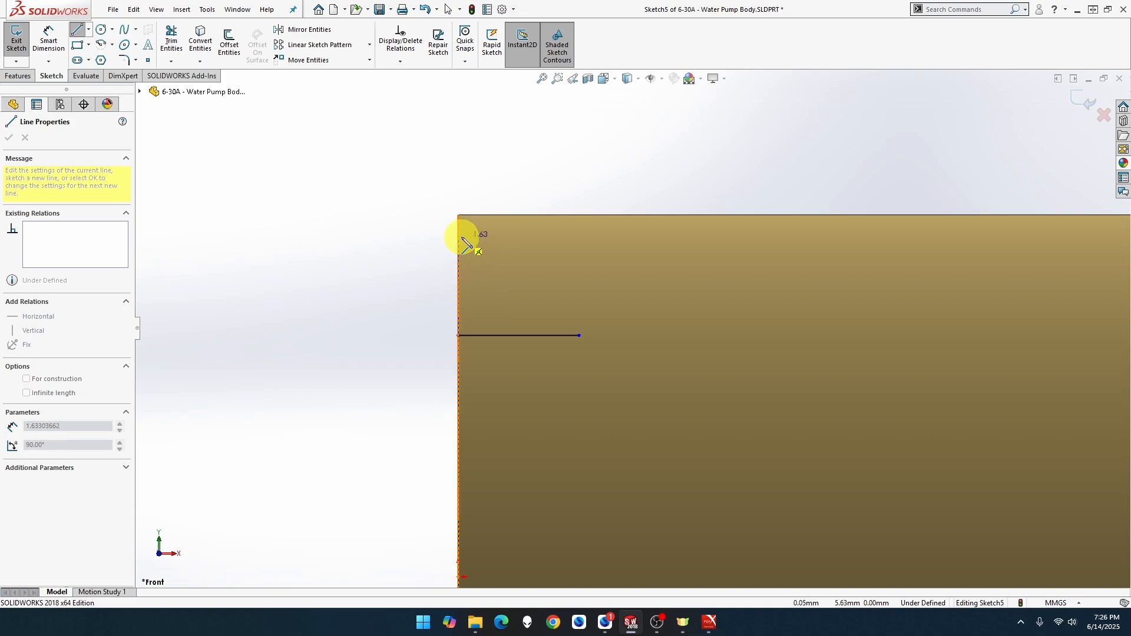
click(458, 234)
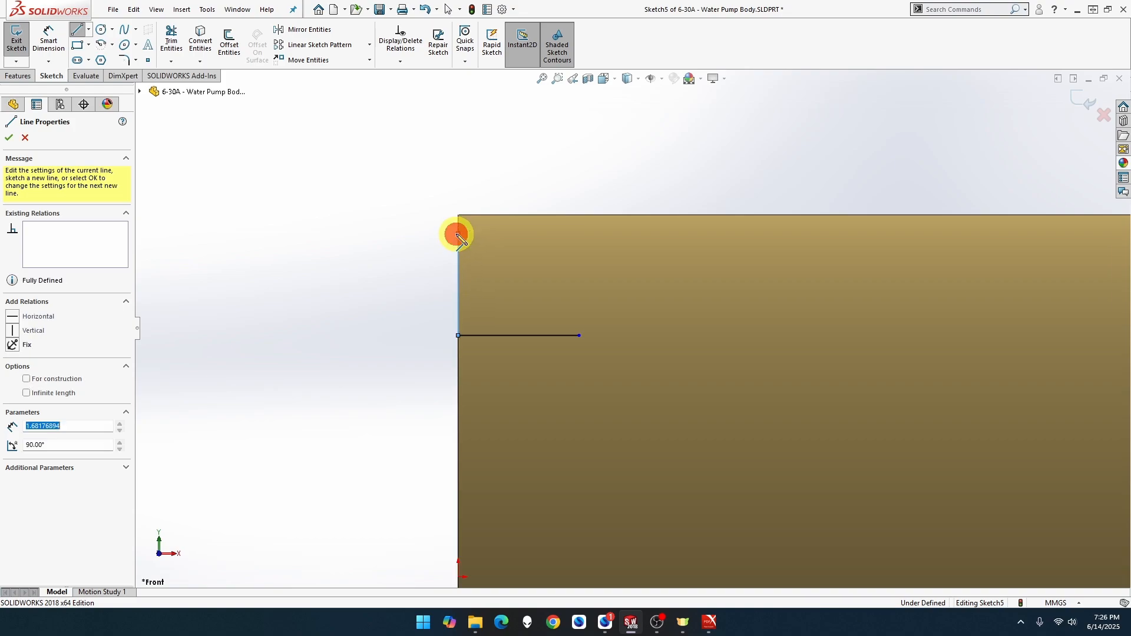
double_click(580, 335)
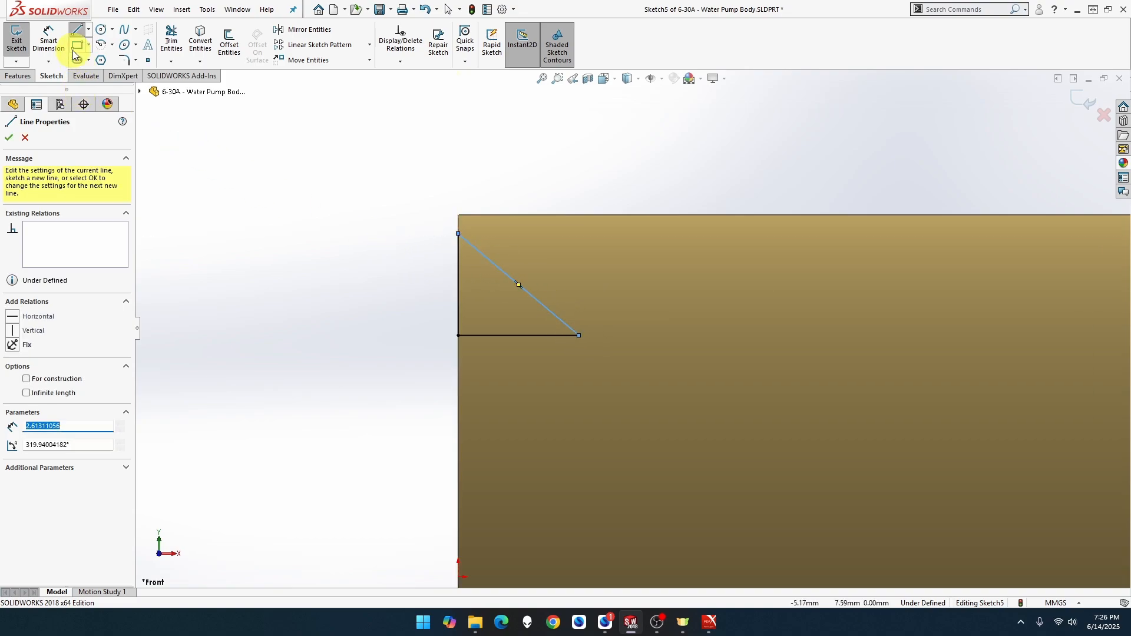
Dimension the angle between the horizontal leg and the new slanted line and set it to 45°.
click(53, 45)
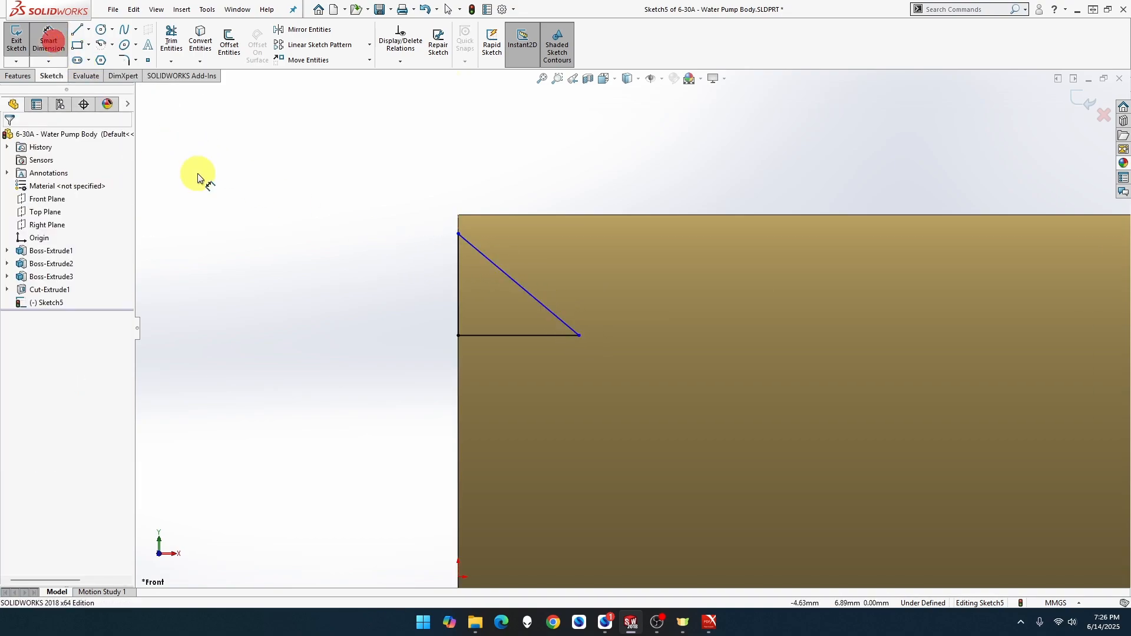
click(525, 335)
click(542, 307)
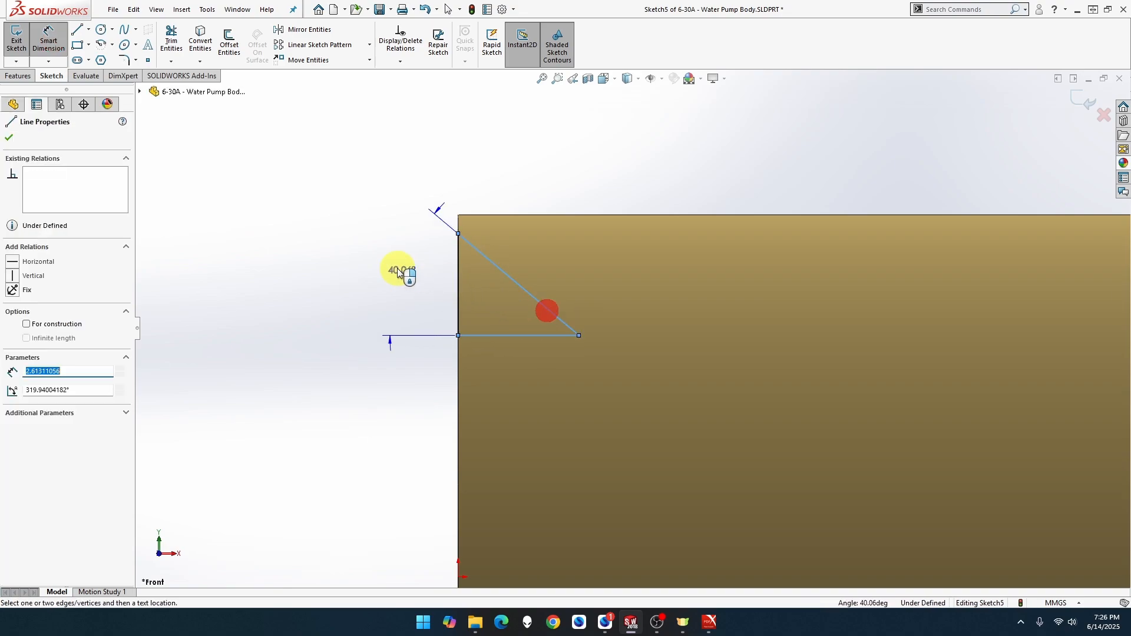
click(387, 268)
text(4)
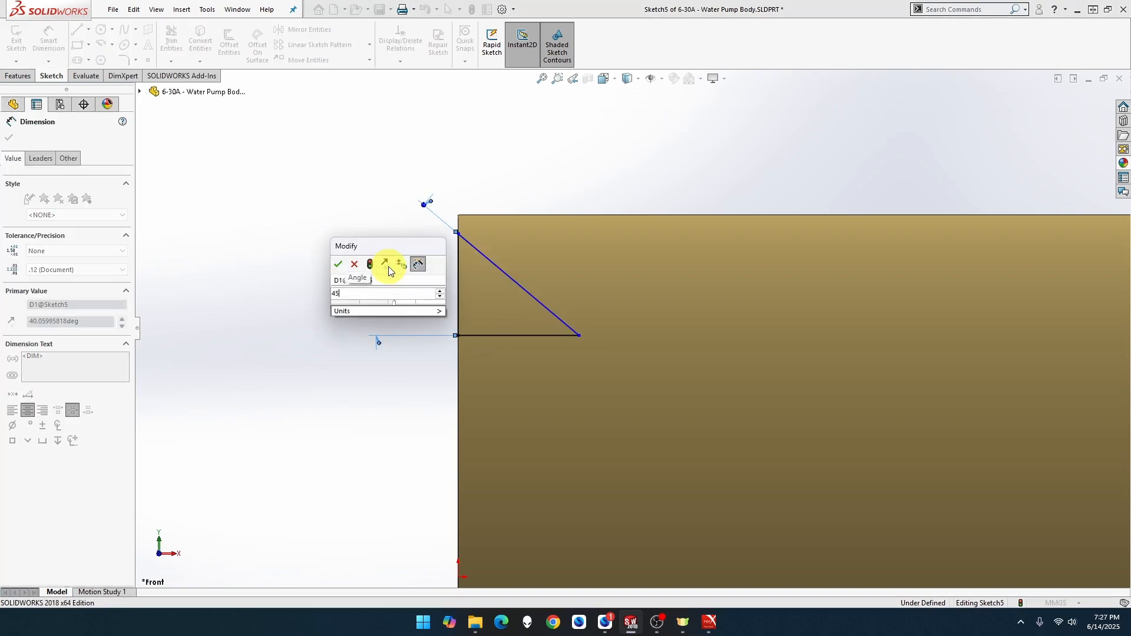
text(5)
key(Return)
key(Escape)
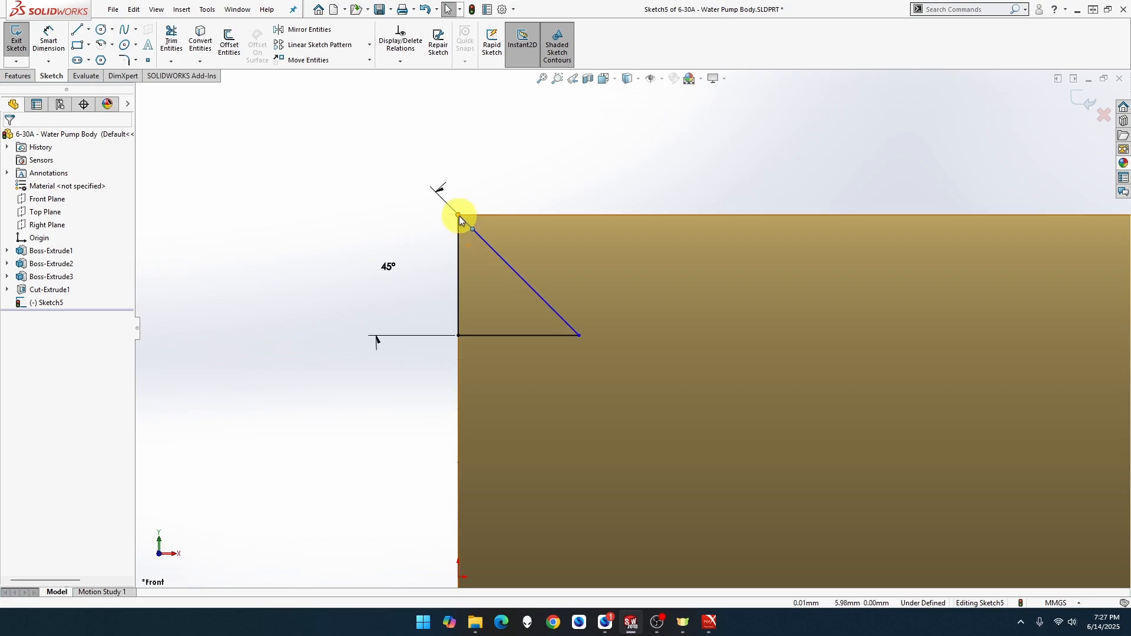
Move the triangle's upper vertex down along the end edge and dimension it 0.5 mm below the cylinder's upper corner.
click(459, 216)
drag(456, 227, 455, 232)
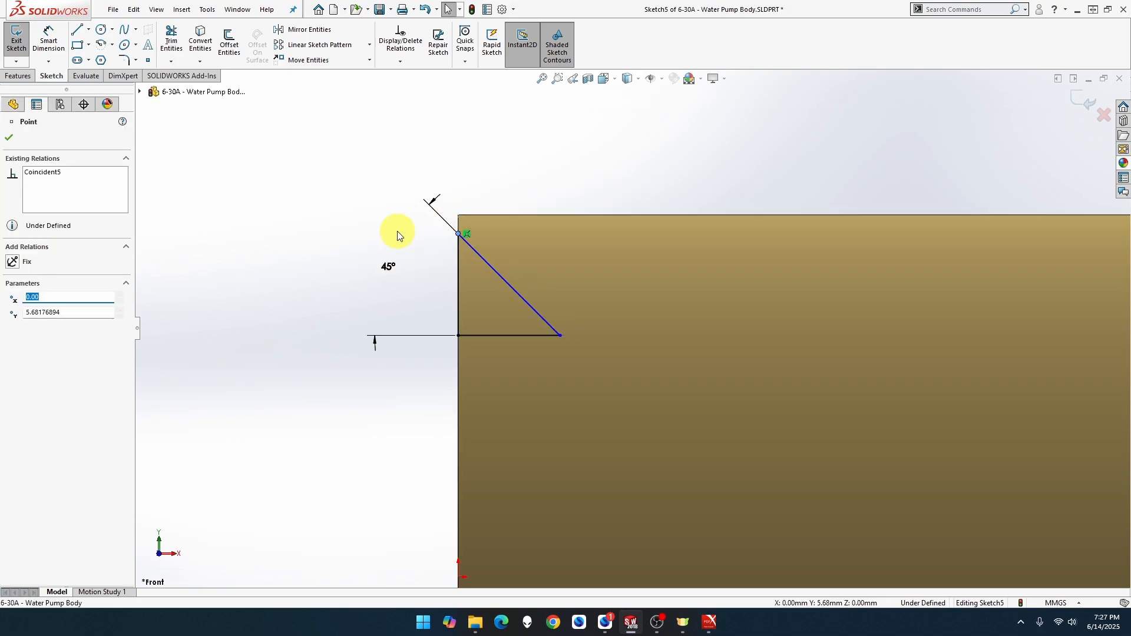
click(48, 40)
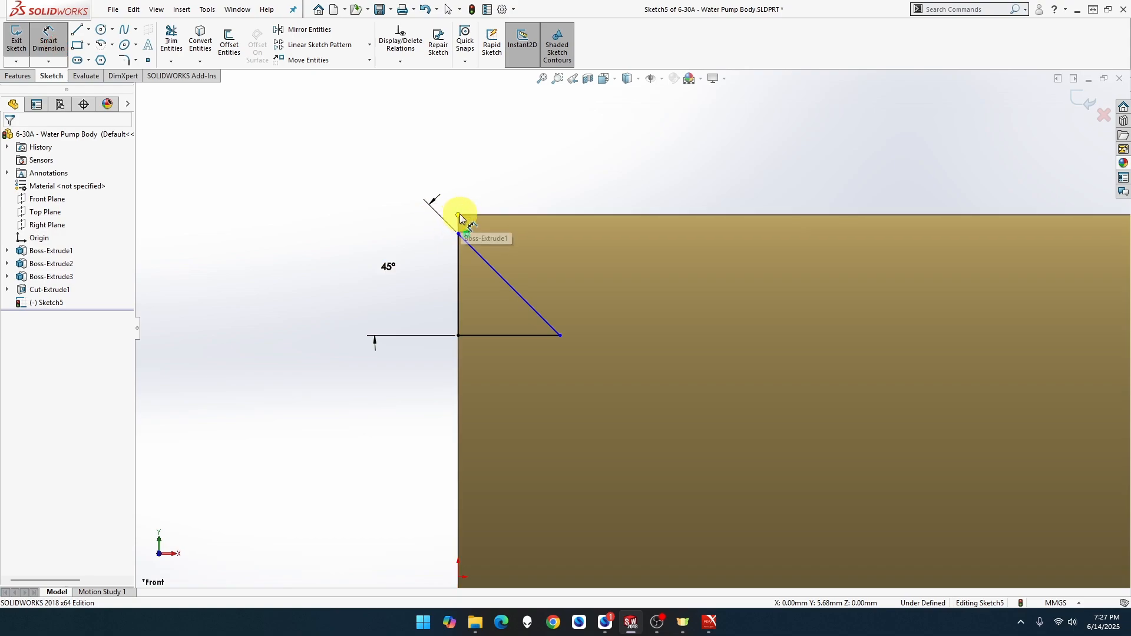
click(459, 217)
click(459, 234)
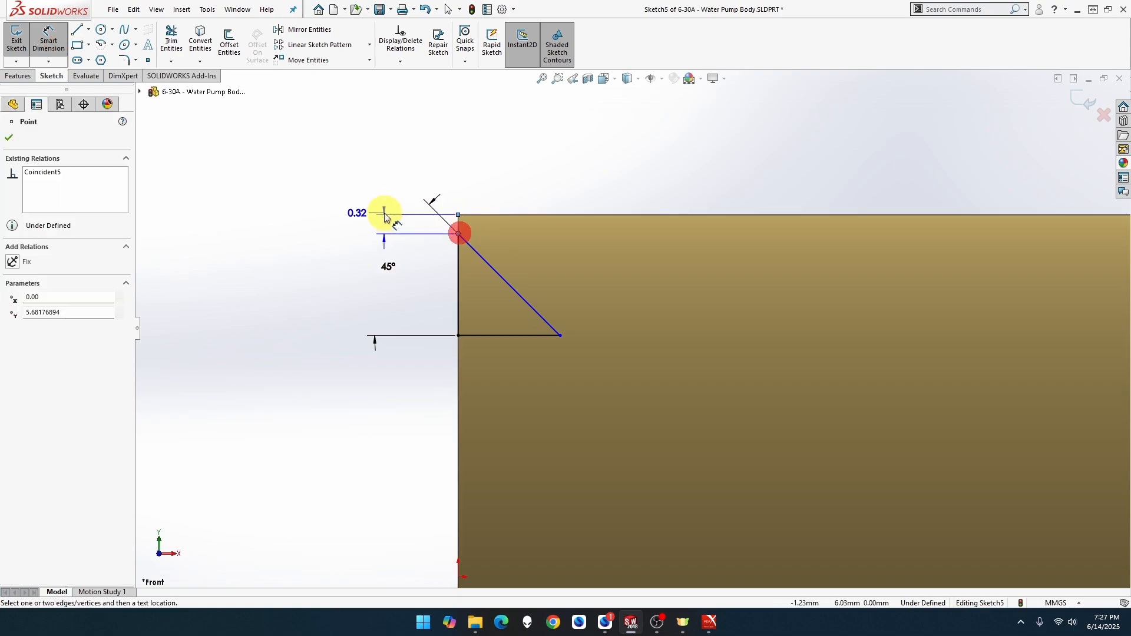
click(371, 217)
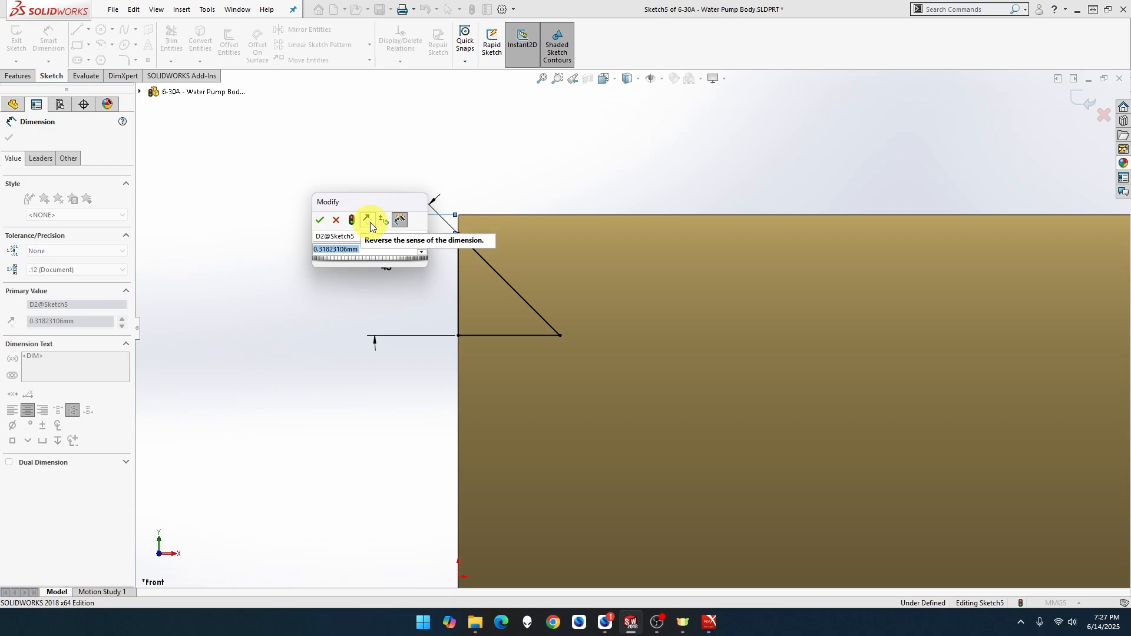
text(0.5)
key(Return)
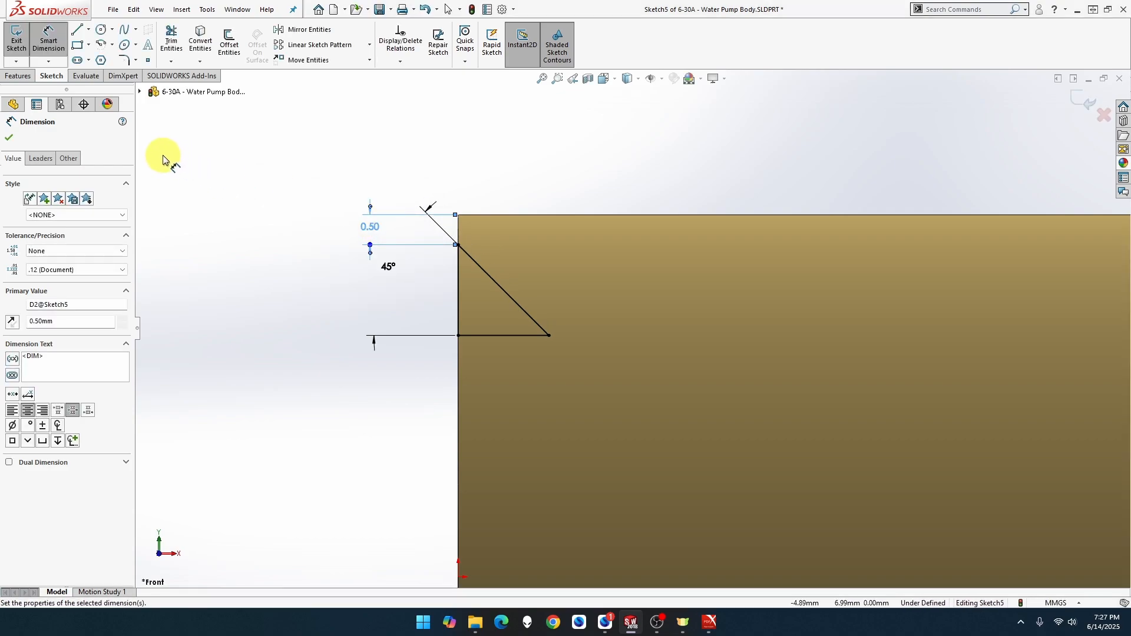
scroll(219, 205, down, 1)
middle_drag(219, 205, 258, 223)
scroll(258, 223, up, 5)
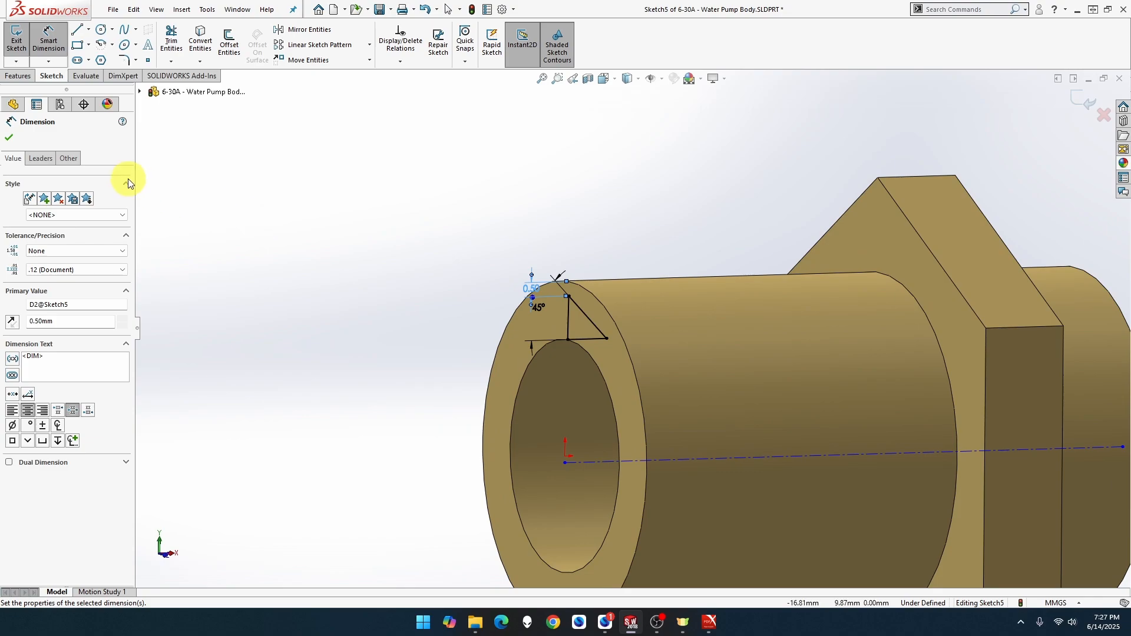
click(10, 138)
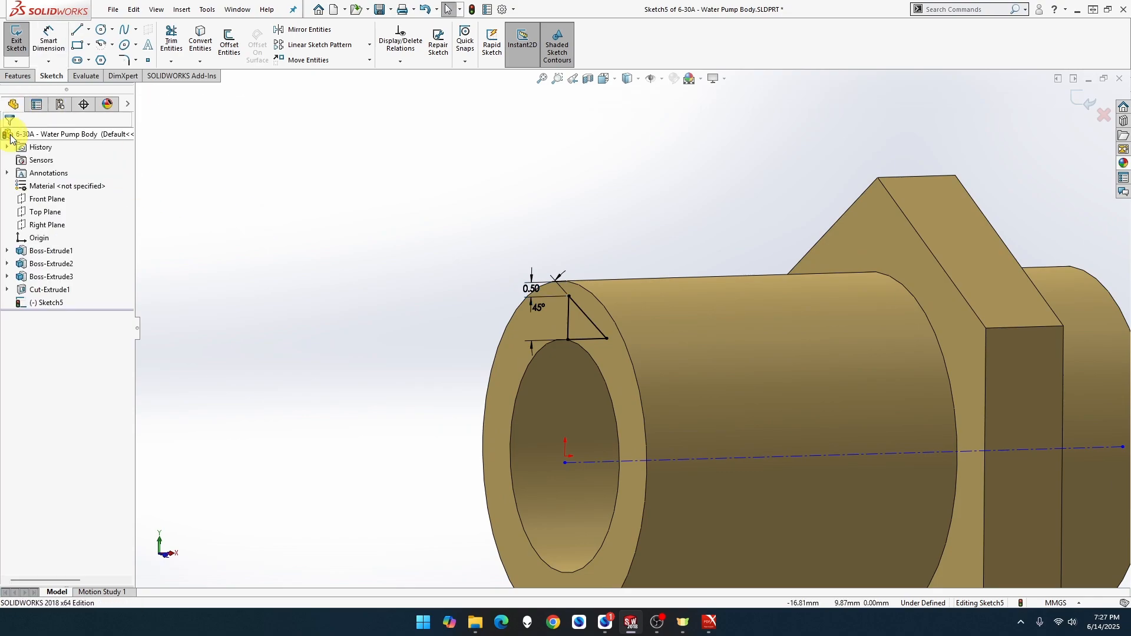
click(27, 77)
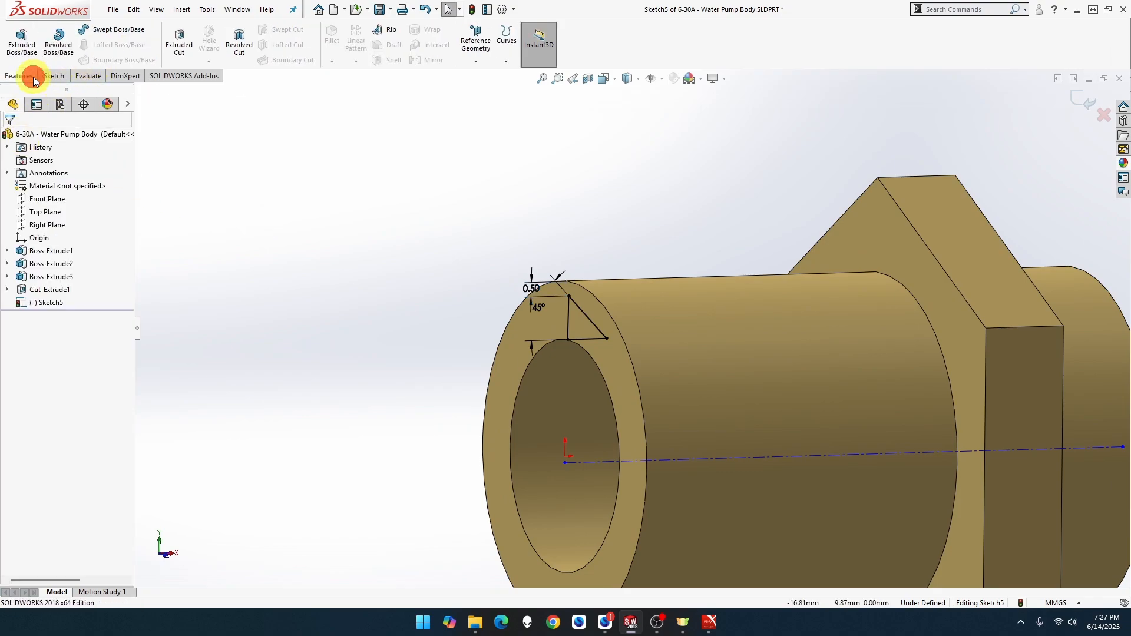
click(177, 44)
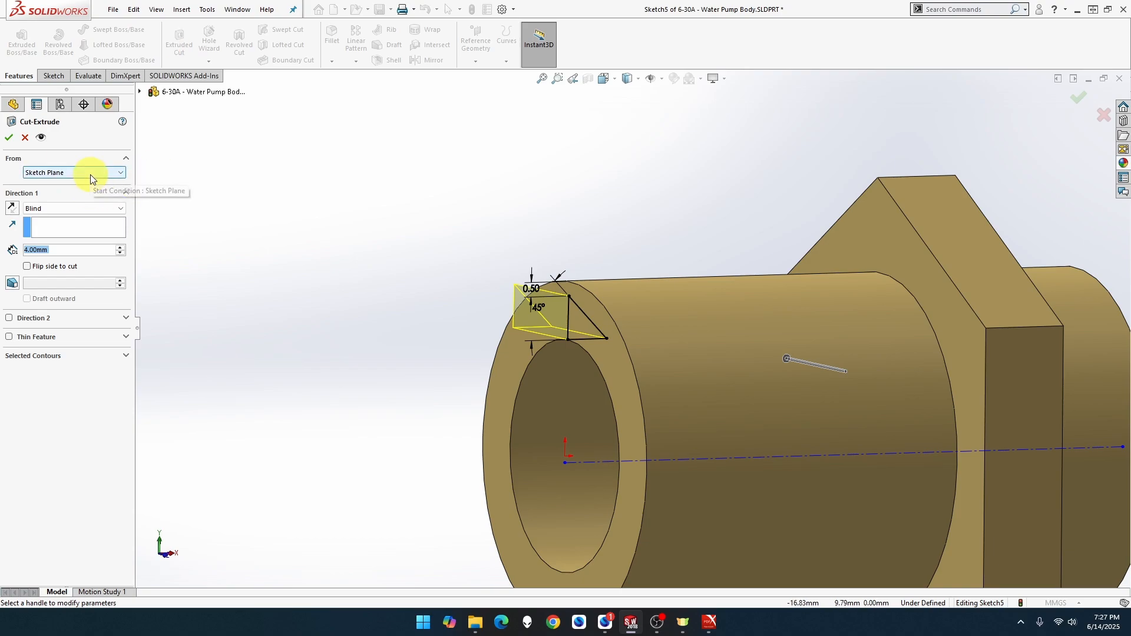
click(25, 137)
Try a 360° blind Revolved Cut of the triangle profile about the cylinder's horizontal centreline.
click(239, 36)
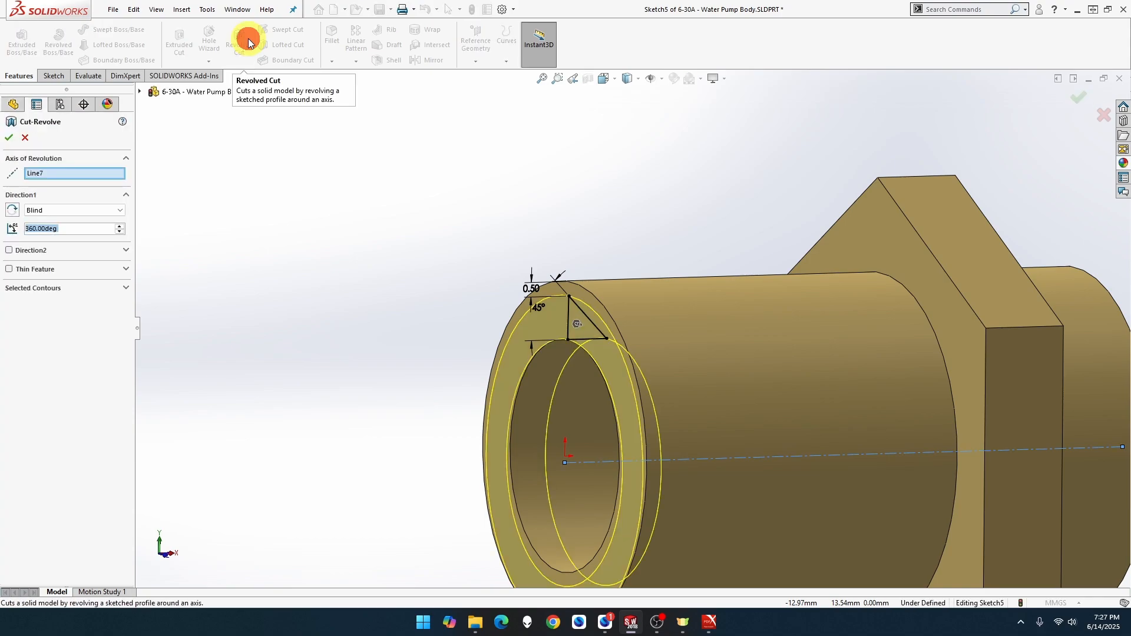
click(9, 138)
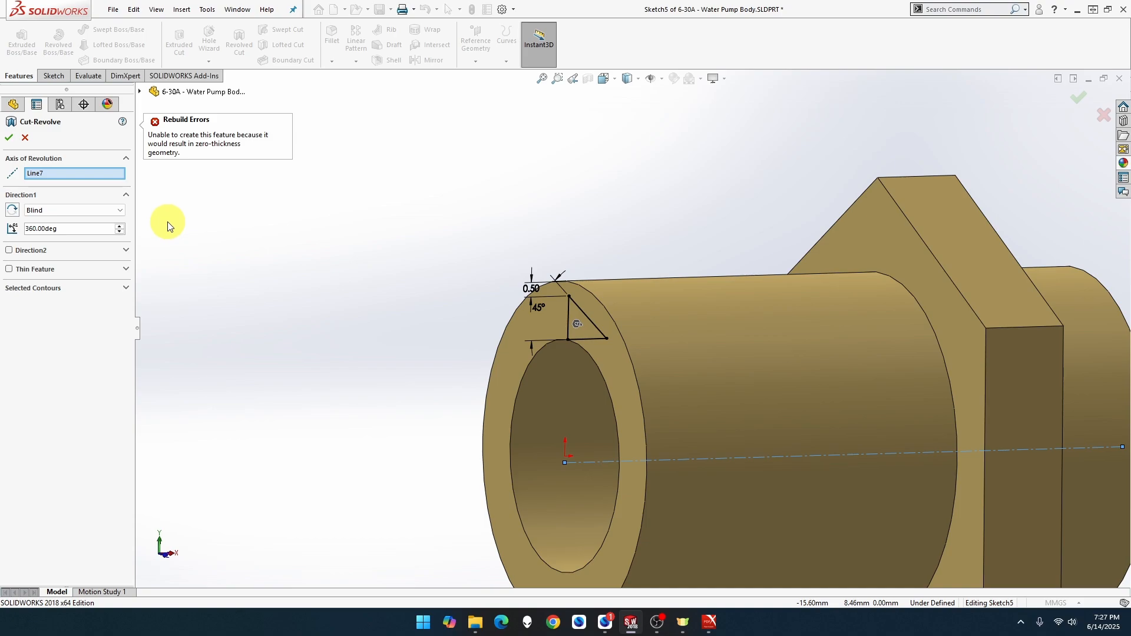
click(87, 172)
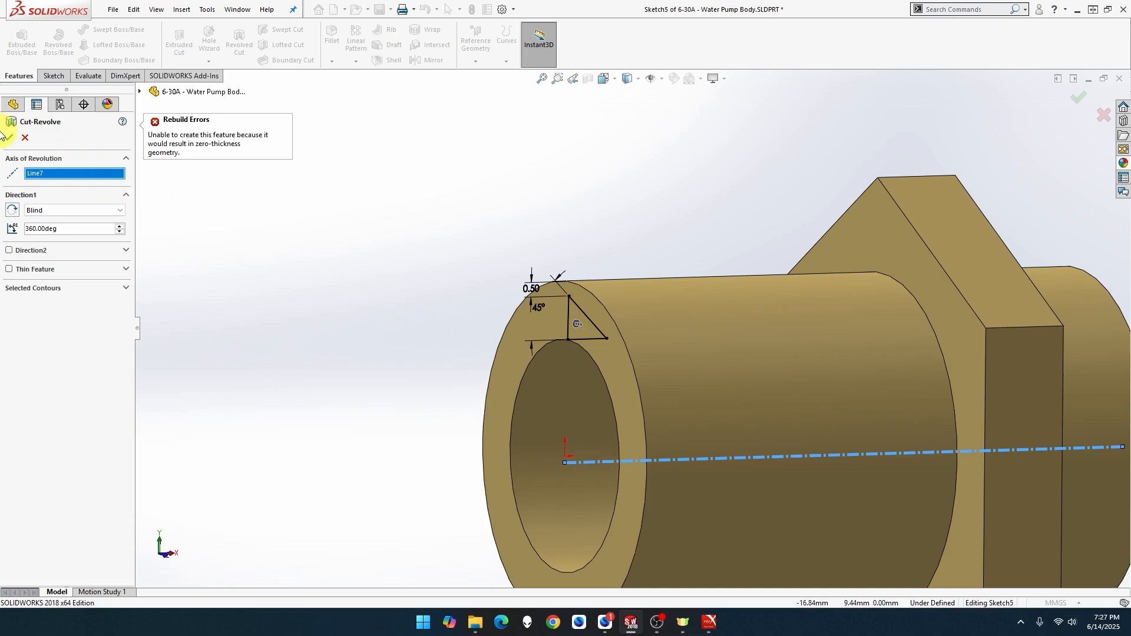
click(37, 210)
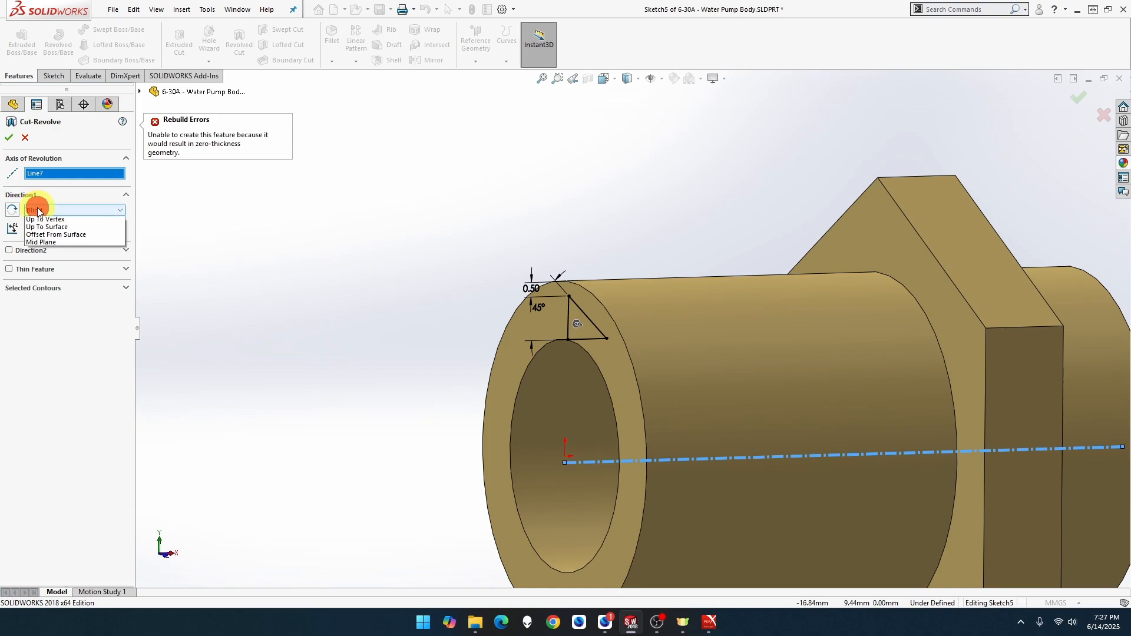
click(37, 209)
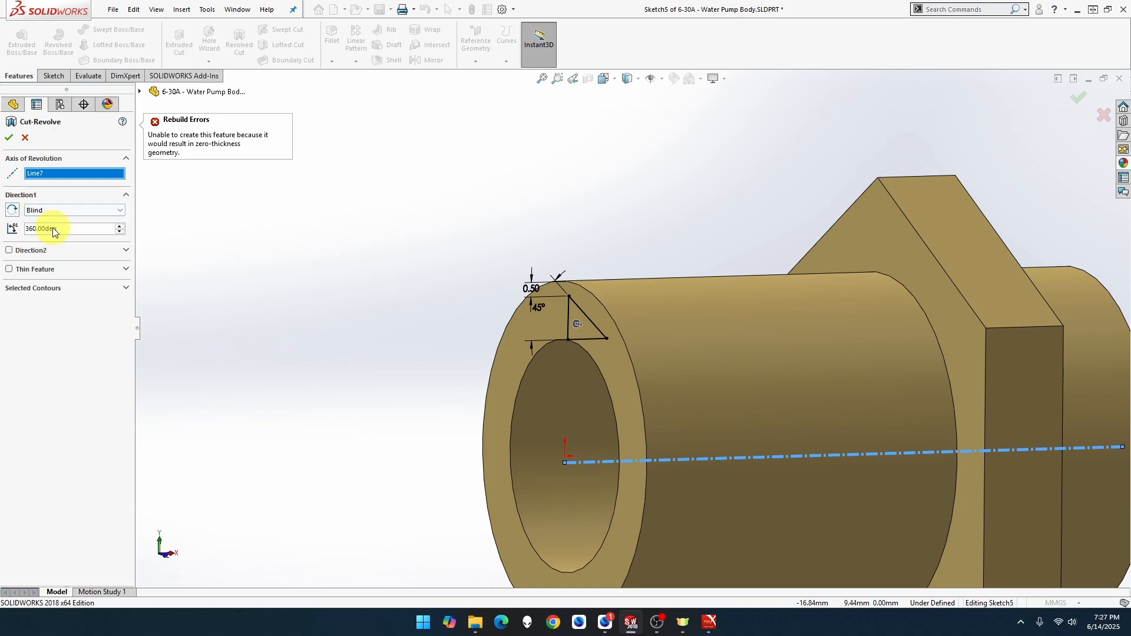
click(25, 138)
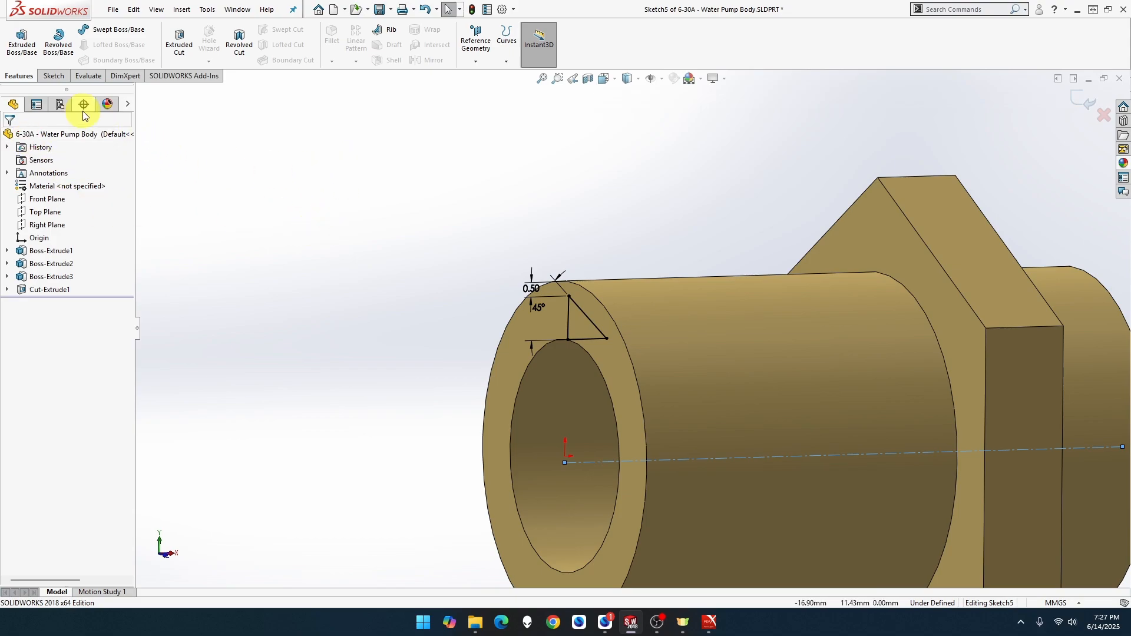
Exit the triangle sketch without building a feature from it.
click(61, 81)
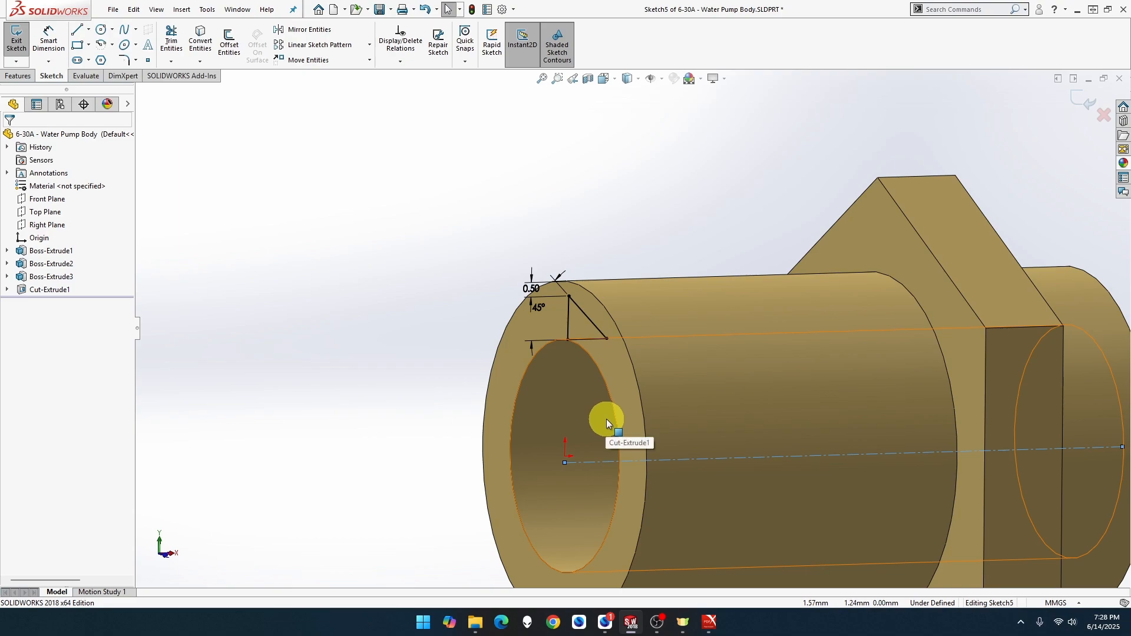
mouse_move(570, 390)
middle_down()
mouse_move(624, 407)
mouse_move(542, 373)
mouse_move(601, 312)
mouse_move(644, 301)
mouse_move(669, 318)
mouse_move(599, 374)
middle_up()
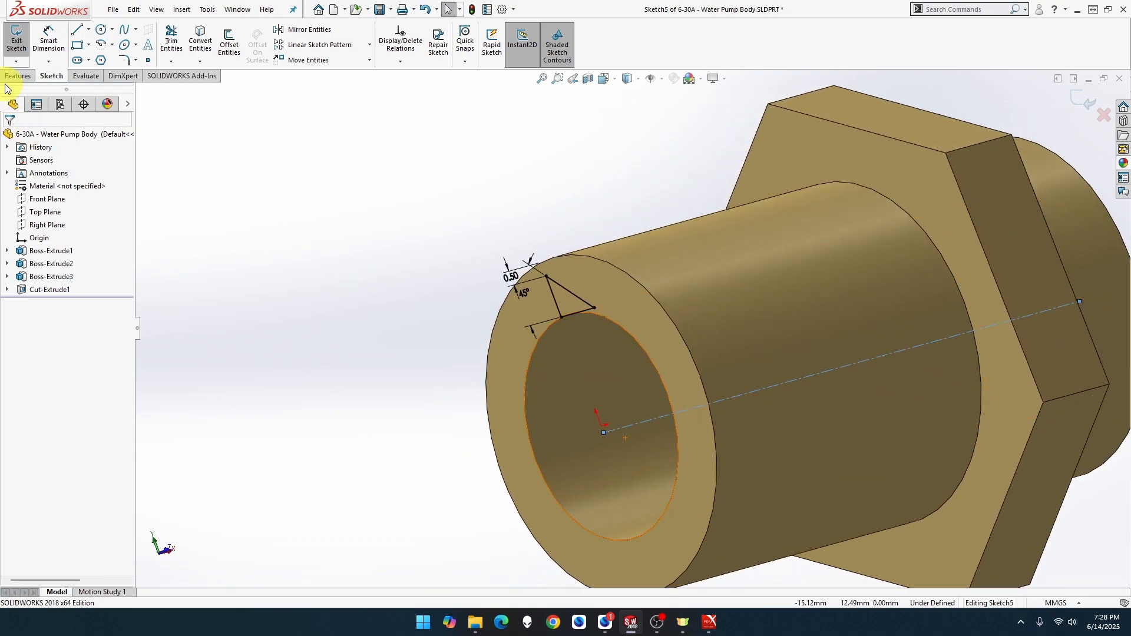
click(17, 41)
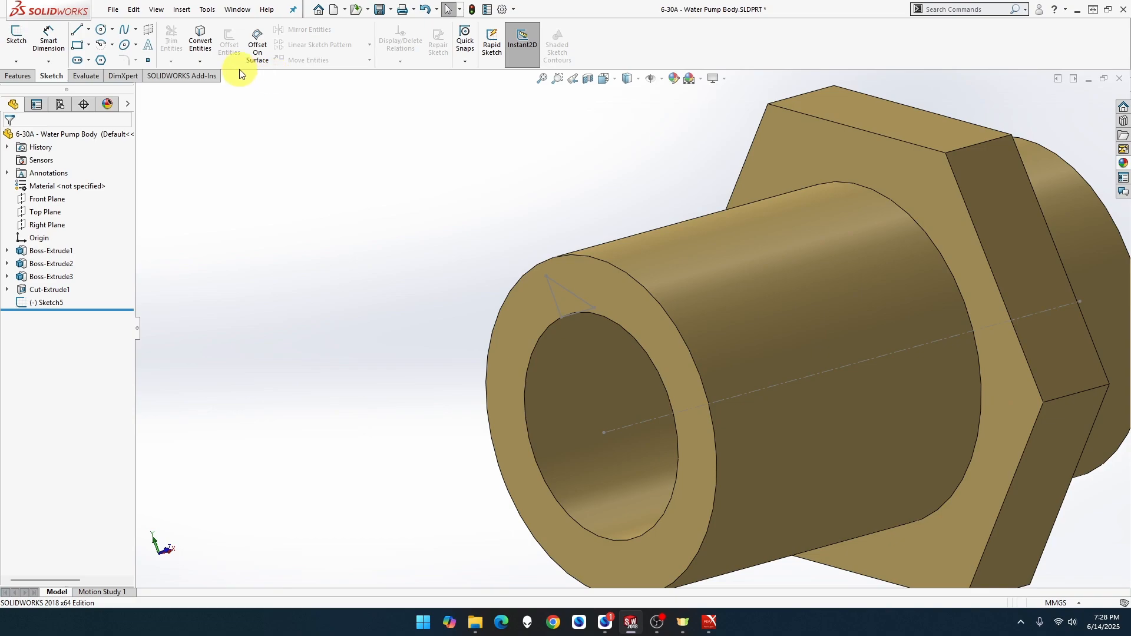
Start an angle-distance chamfer of 3 mm at 45° on the bore's circular edge at the long cylinder's open end.
click(19, 76)
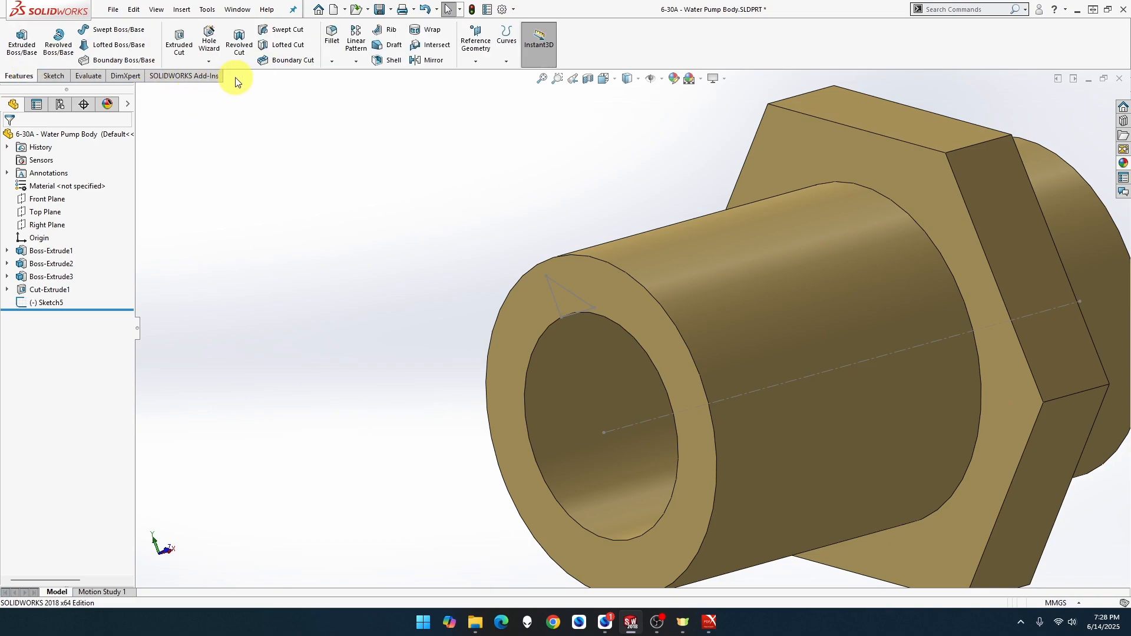
click(333, 61)
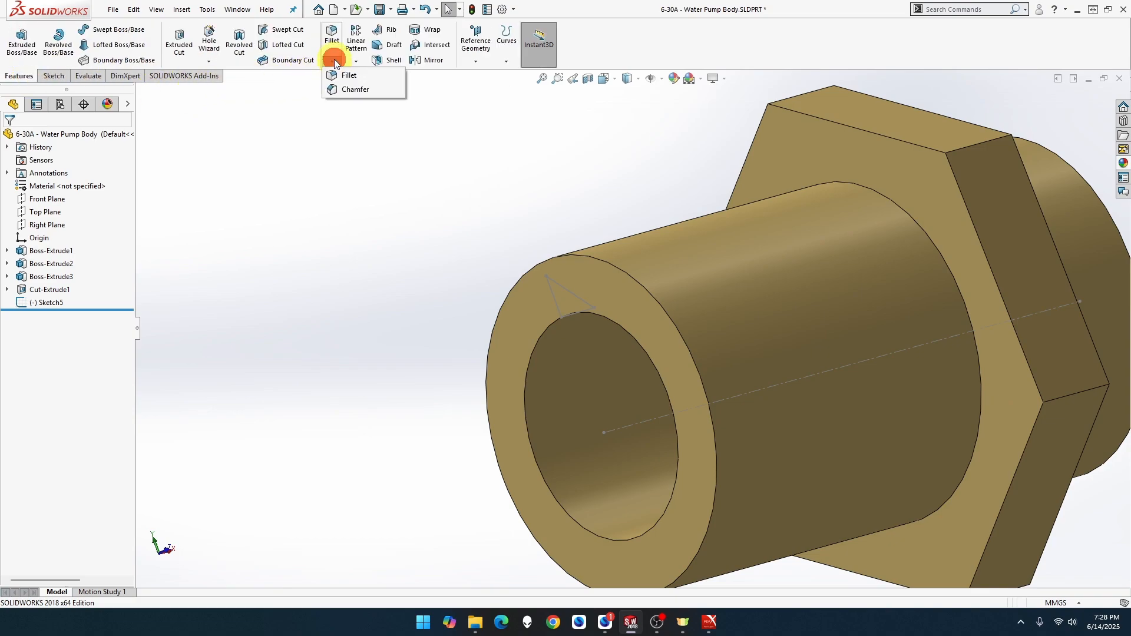
click(353, 90)
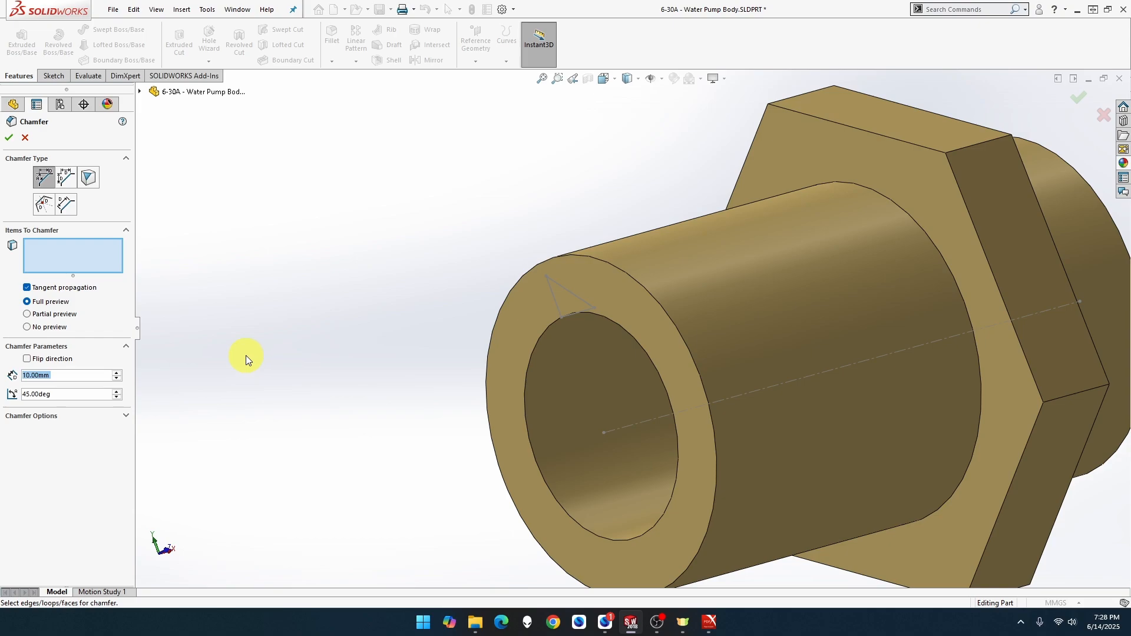
text(4)
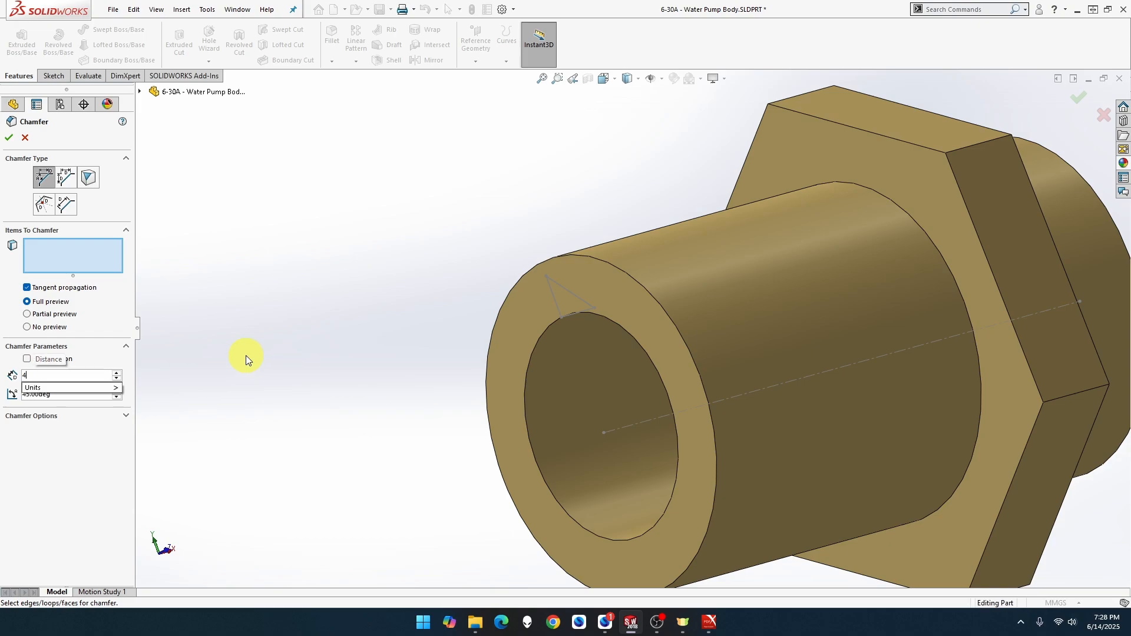
key(BackSpace)
text(3)
key(Tab)
click(539, 344)
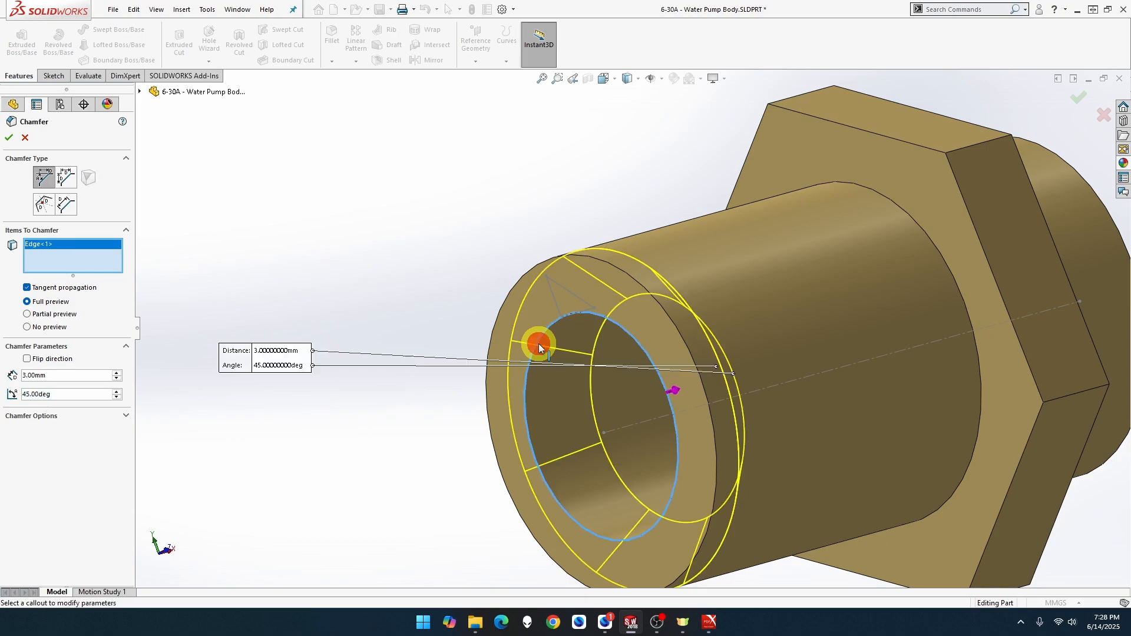
middle_drag(464, 341, 427, 356)
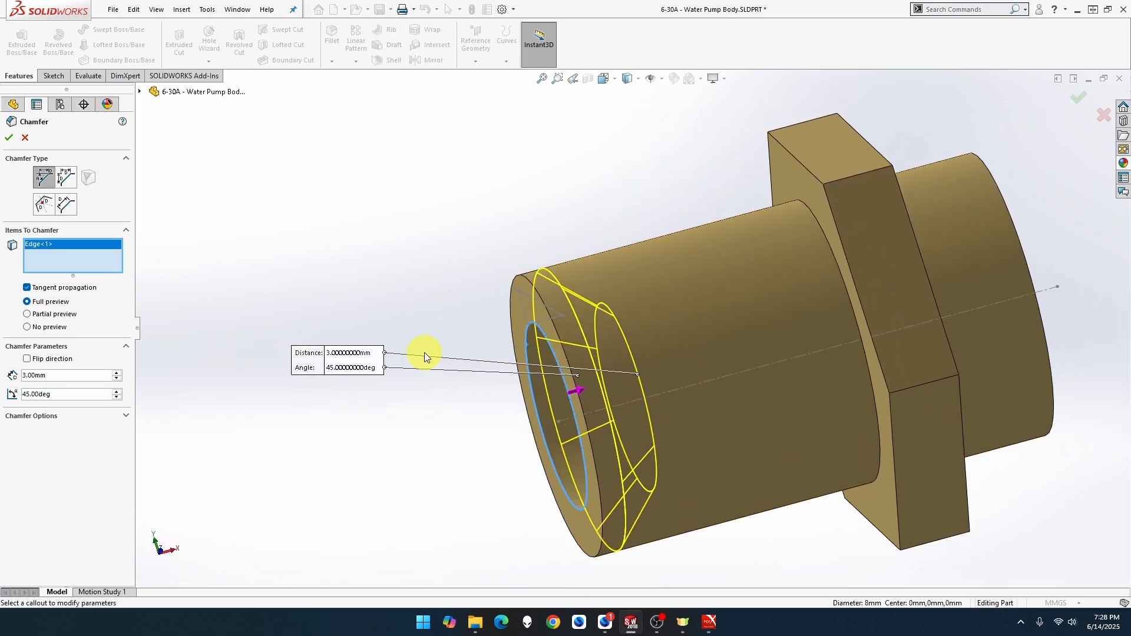
Compare chamfer distances of 1 mm and 2 mm, and apply the 45° bore-edge chamfer at 1 mm.
click(117, 373)
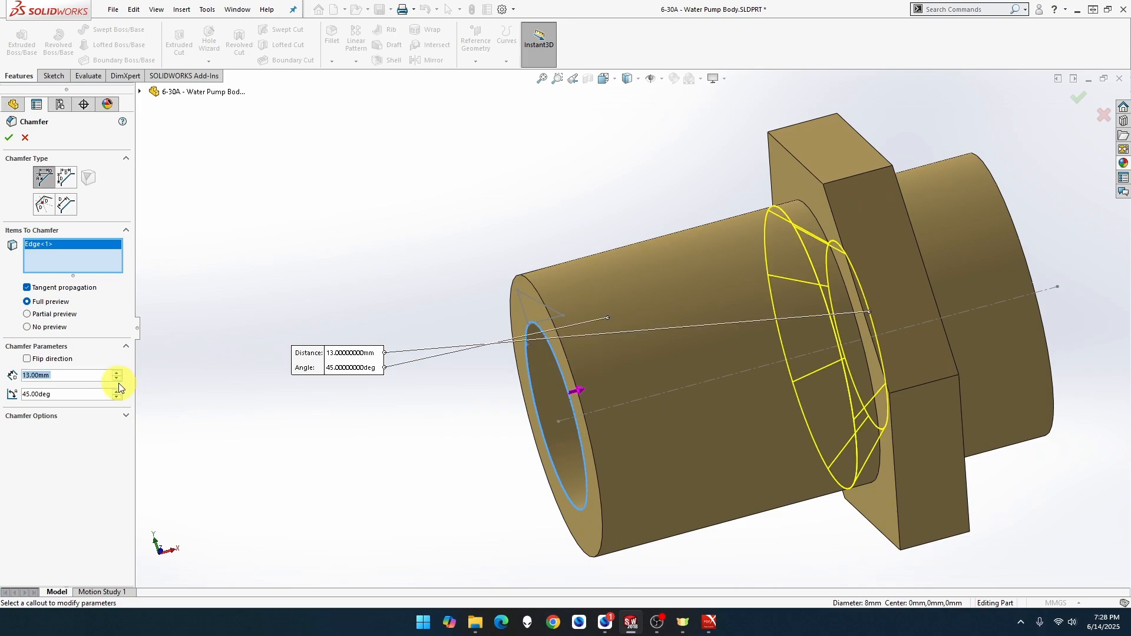
click(118, 379)
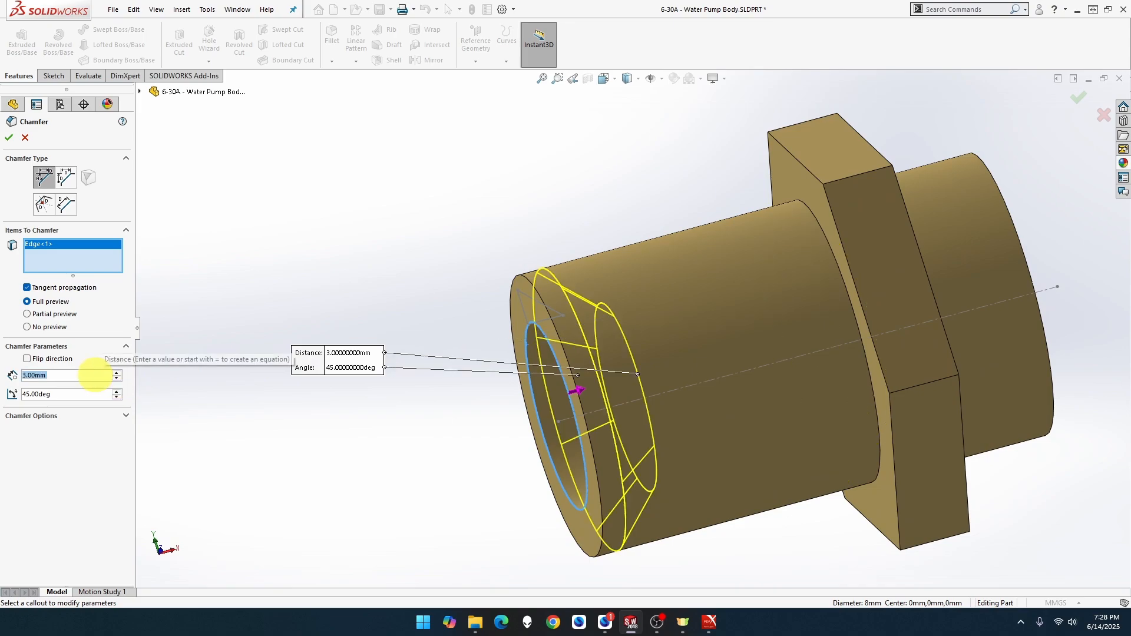
text(1)
key(Tab)
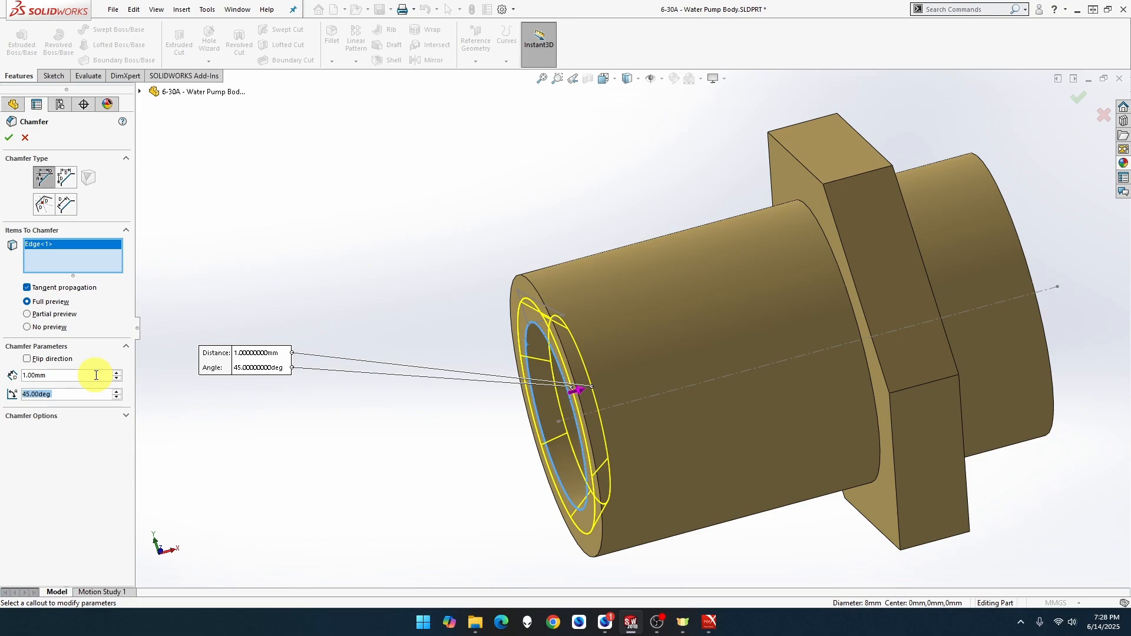
double_click(96, 376)
text(2)
key(Tab)
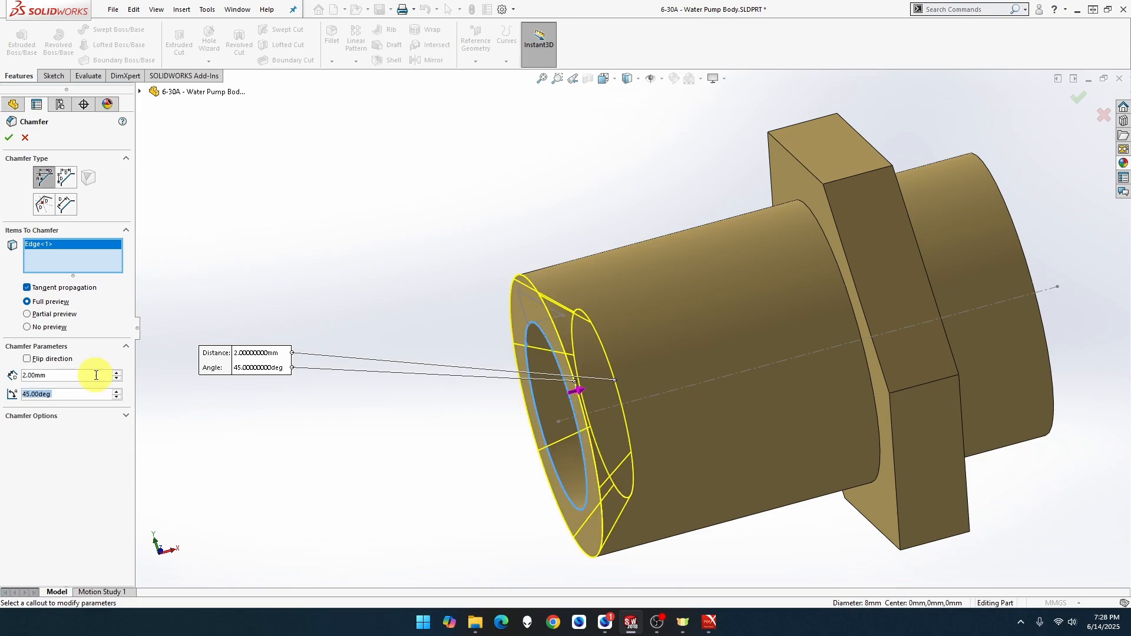
double_click(96, 375)
text(1)
key(Tab)
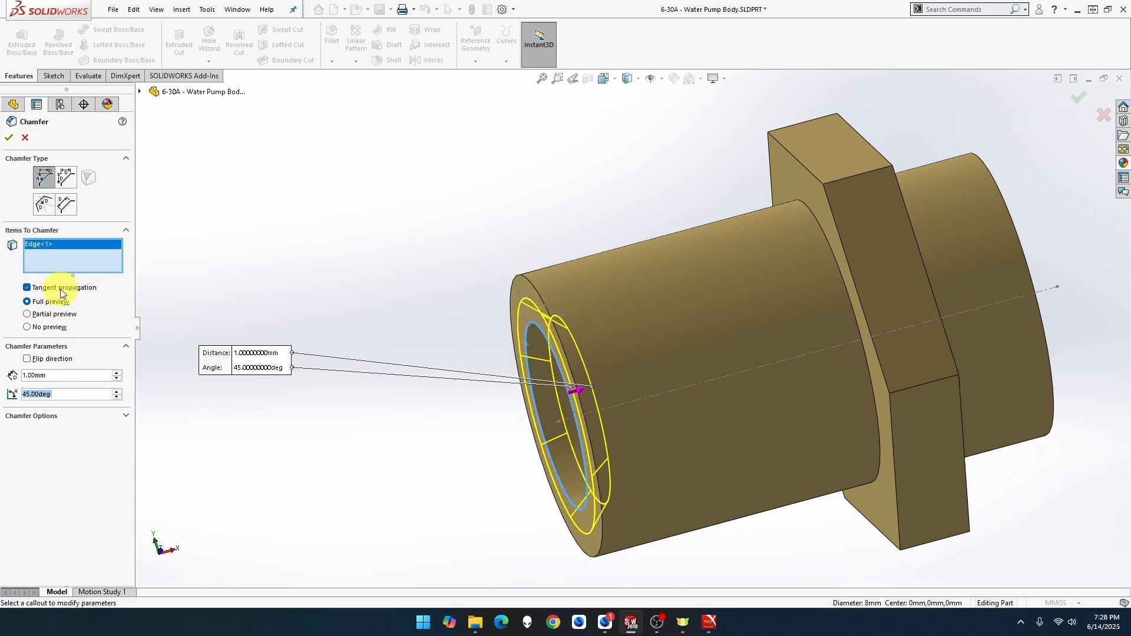
click(8, 137)
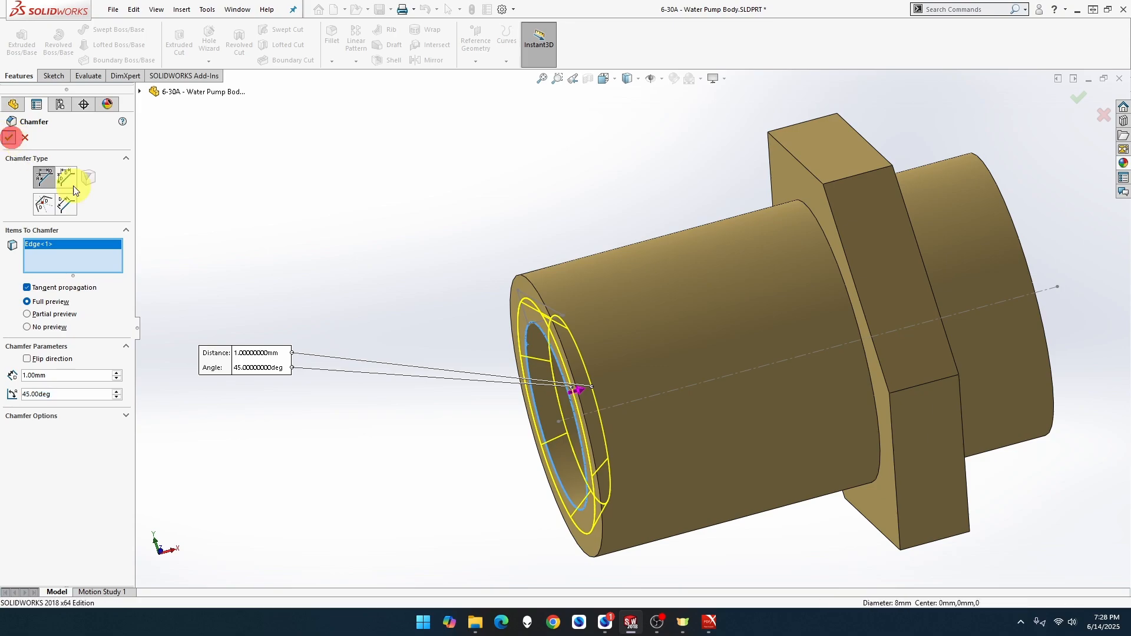
Edit the bore-edge chamfer and set its distance to 1.5 mm.
middle_drag(257, 302, 329, 247)
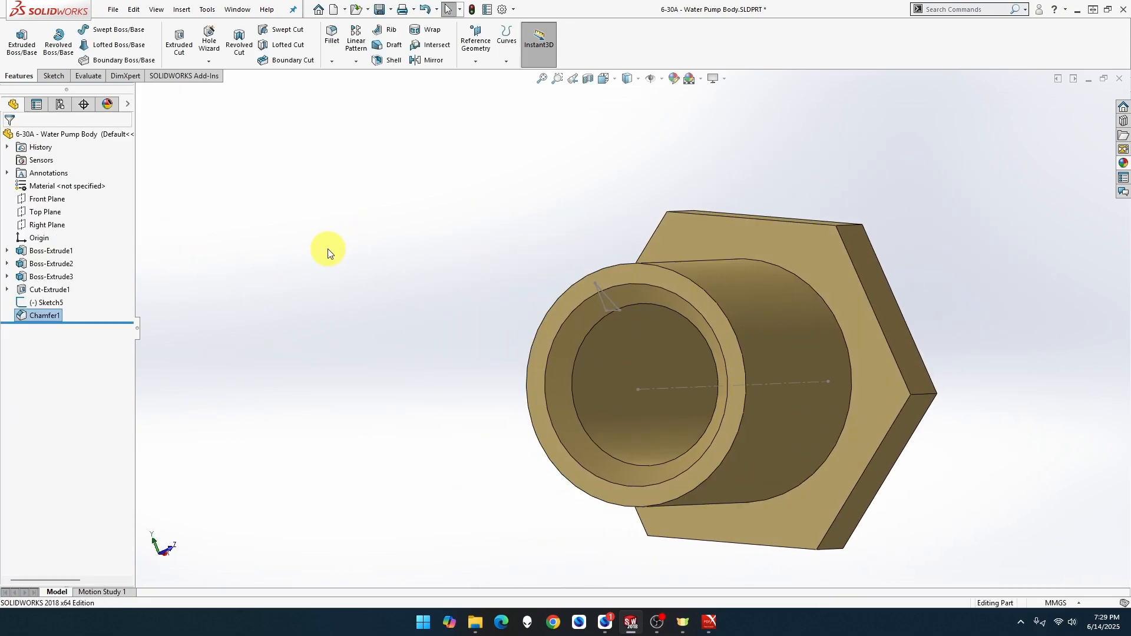
click(50, 314)
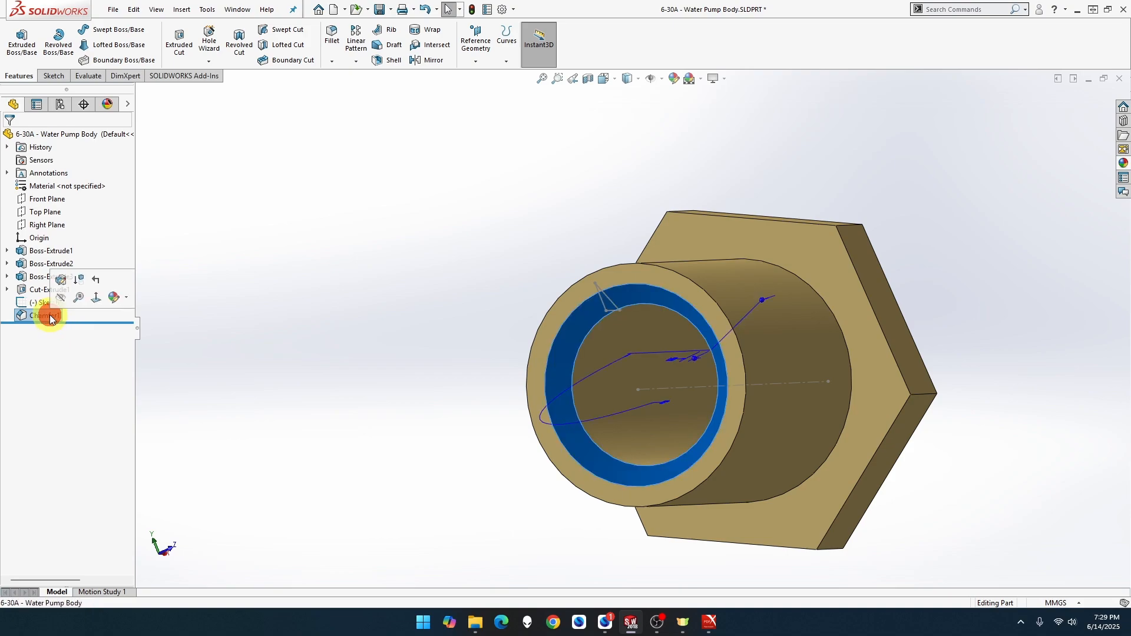
click(50, 314)
click(23, 314)
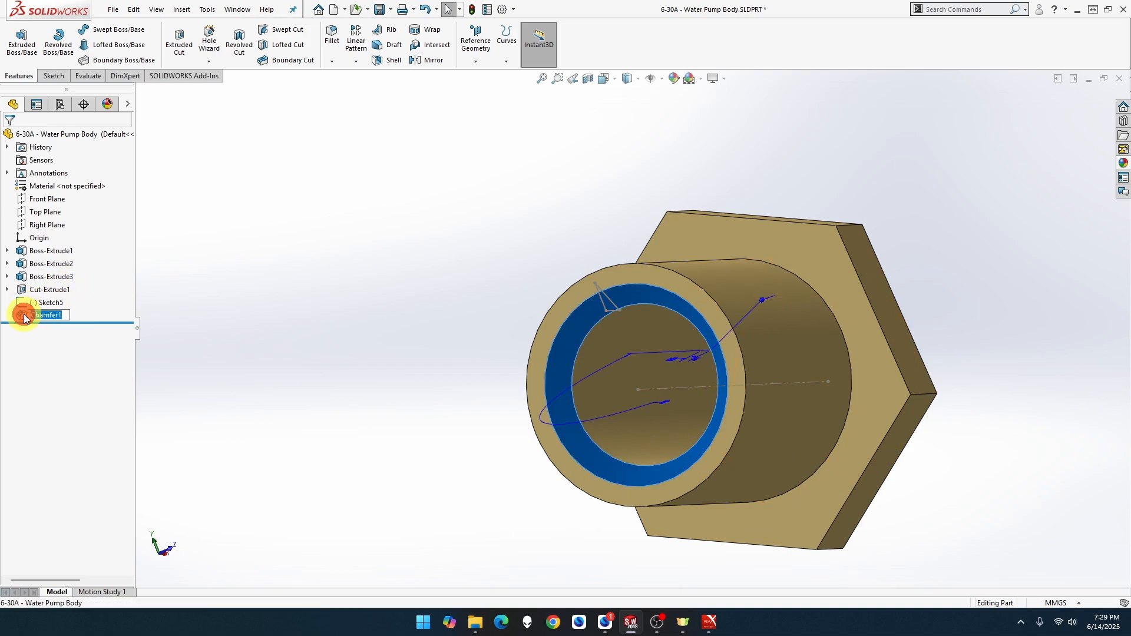
click(35, 281)
click(76, 308)
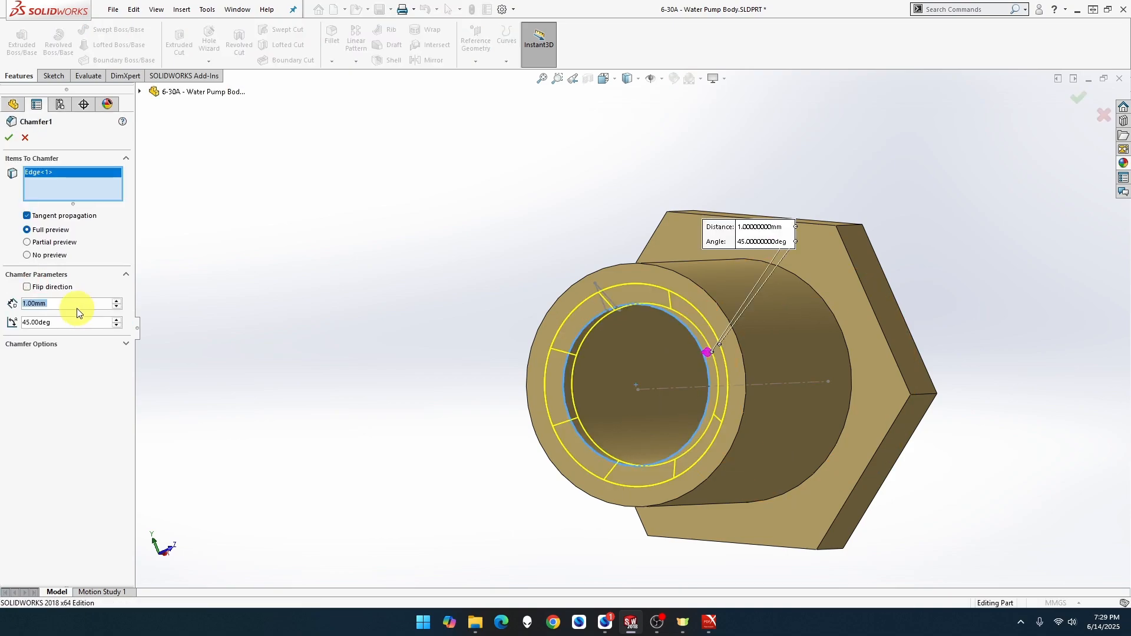
text(1.5)
key(Return)
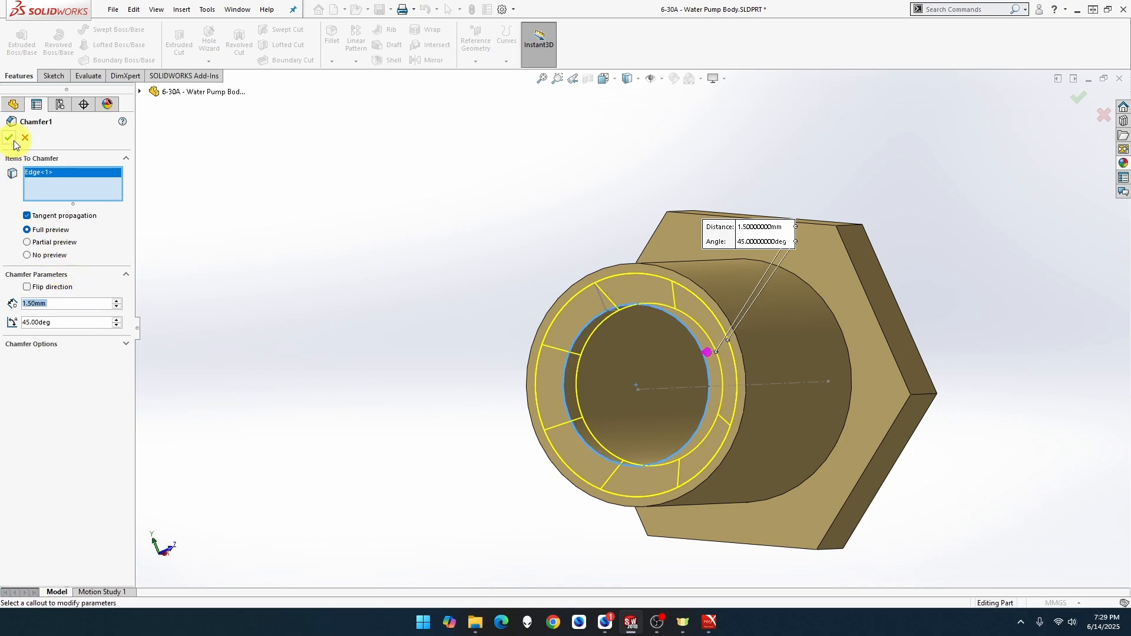
click(10, 138)
Delete the unused triangle sketch from the part.
click(60, 302)
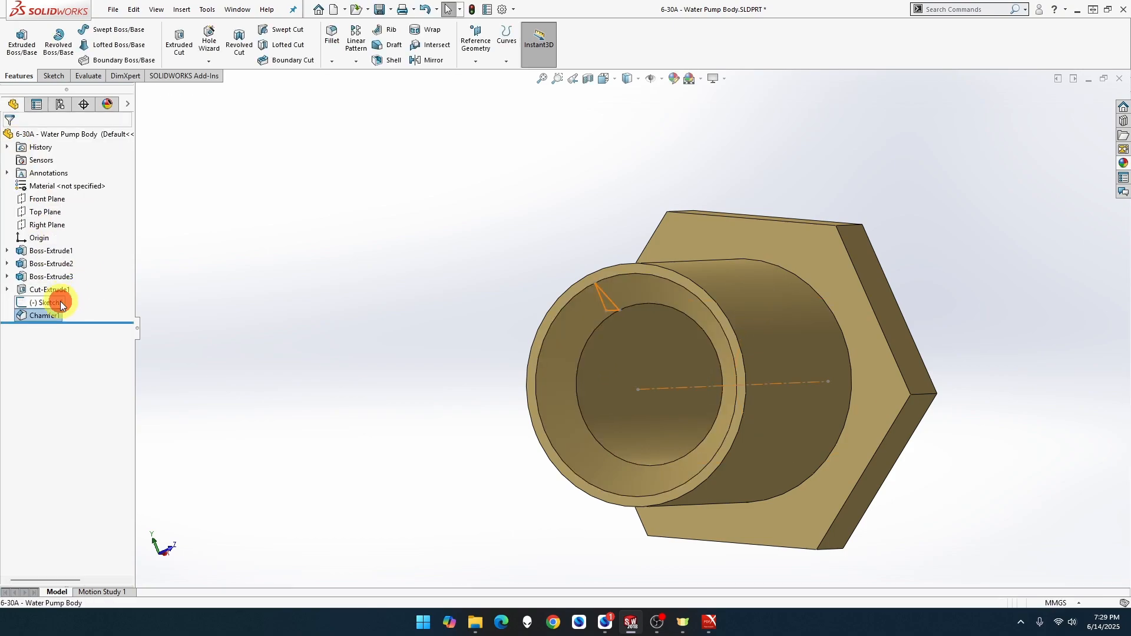
key(Delete)
key(Return)
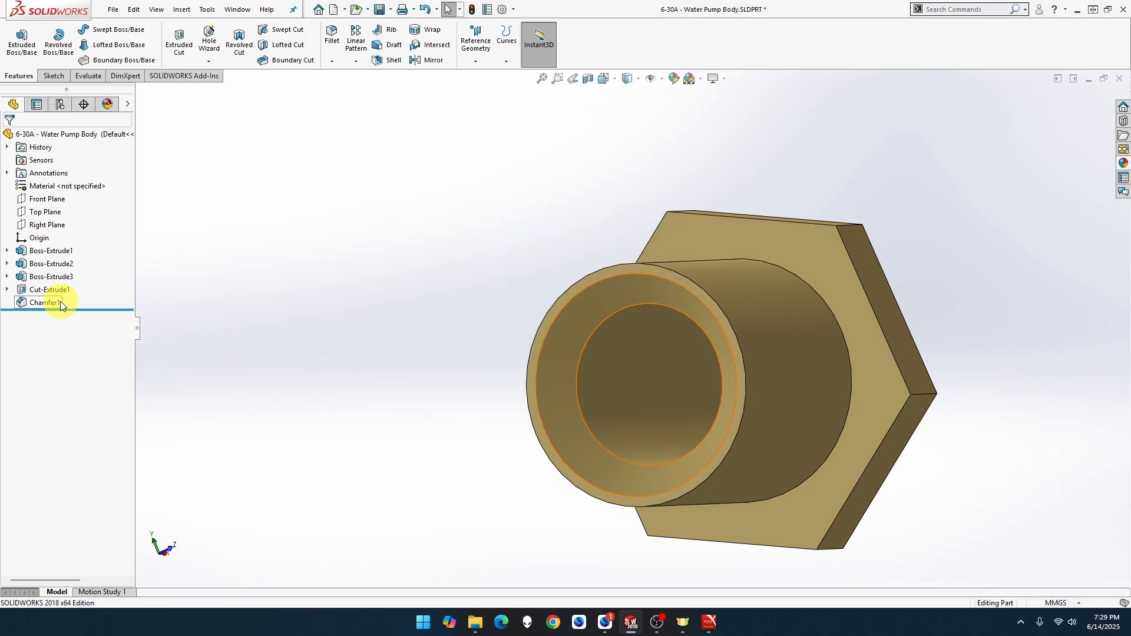
middle_drag(496, 441, 447, 448)
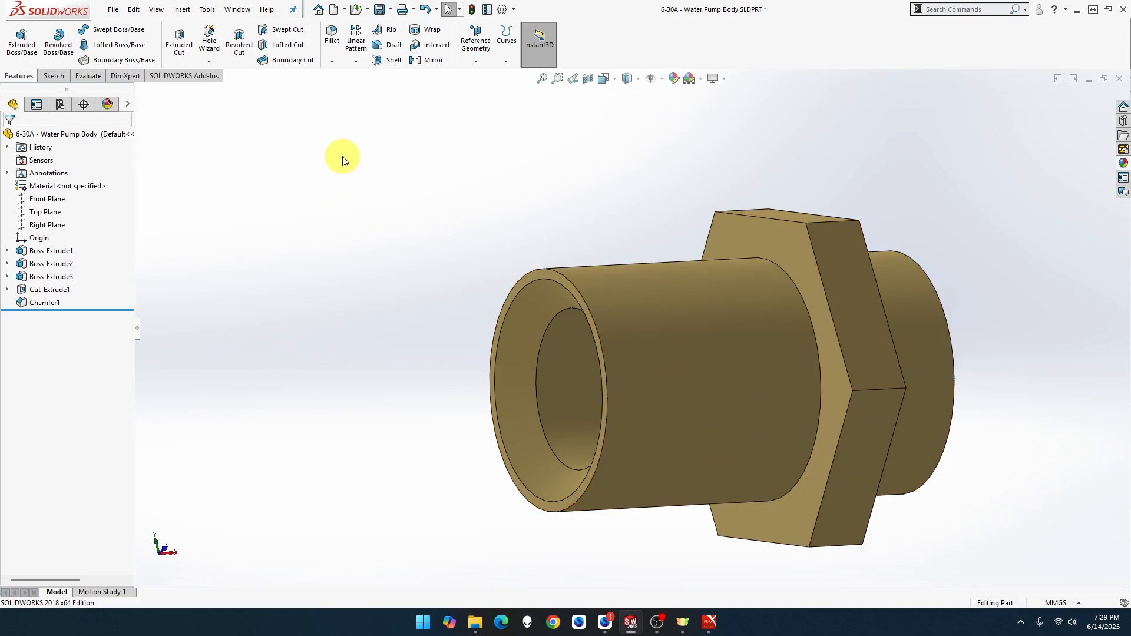
click(207, 61)
click(217, 105)
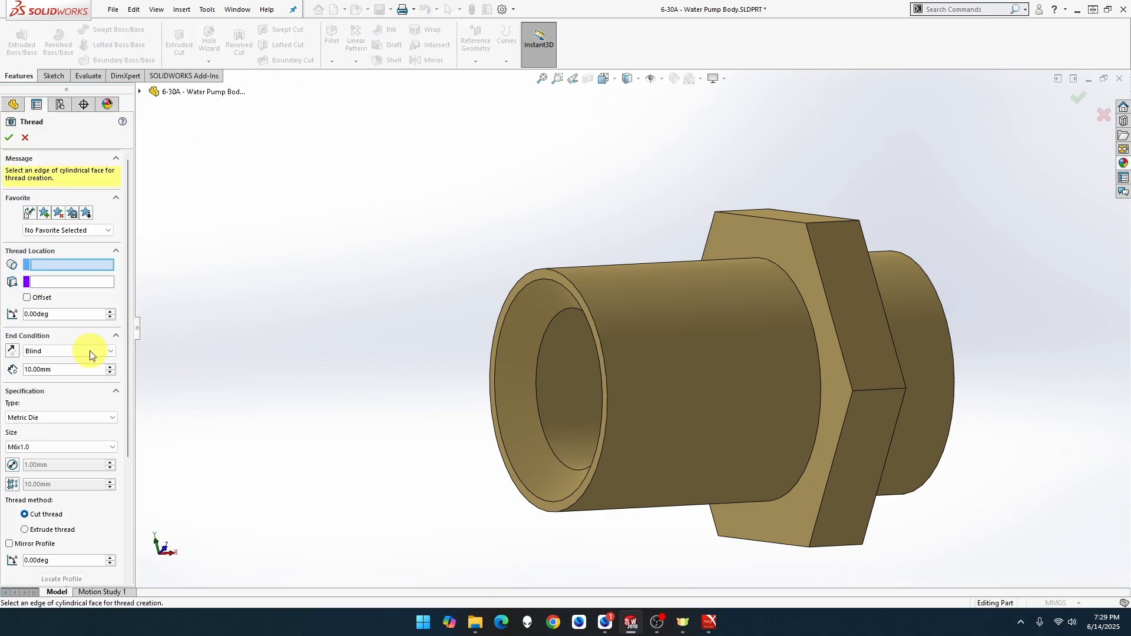
click(70, 448)
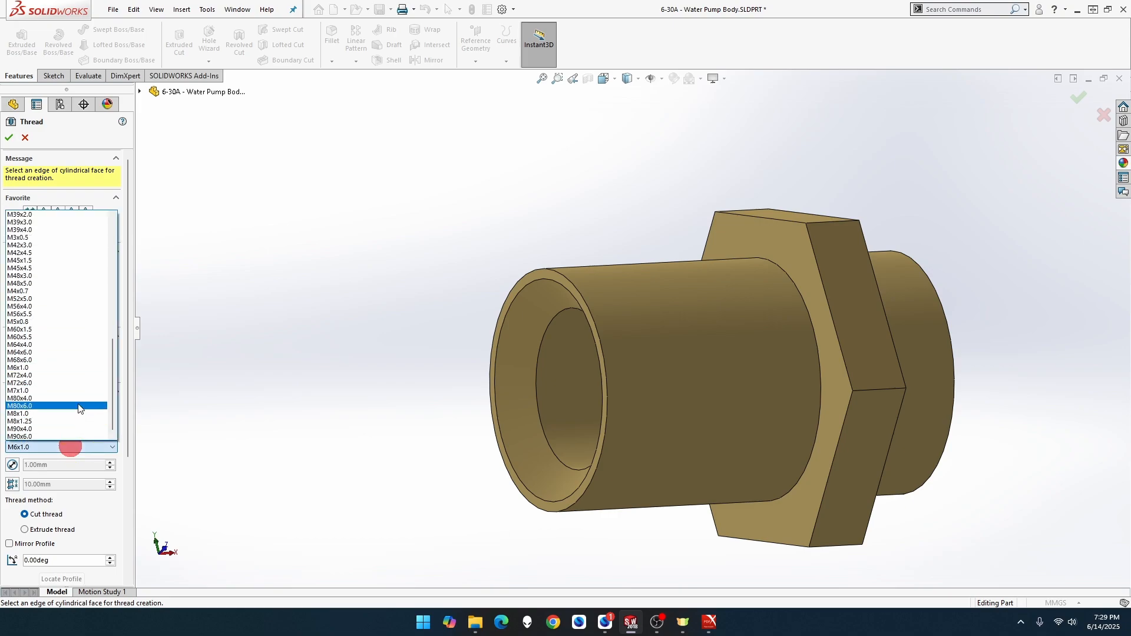
scroll(76, 293, up, 10)
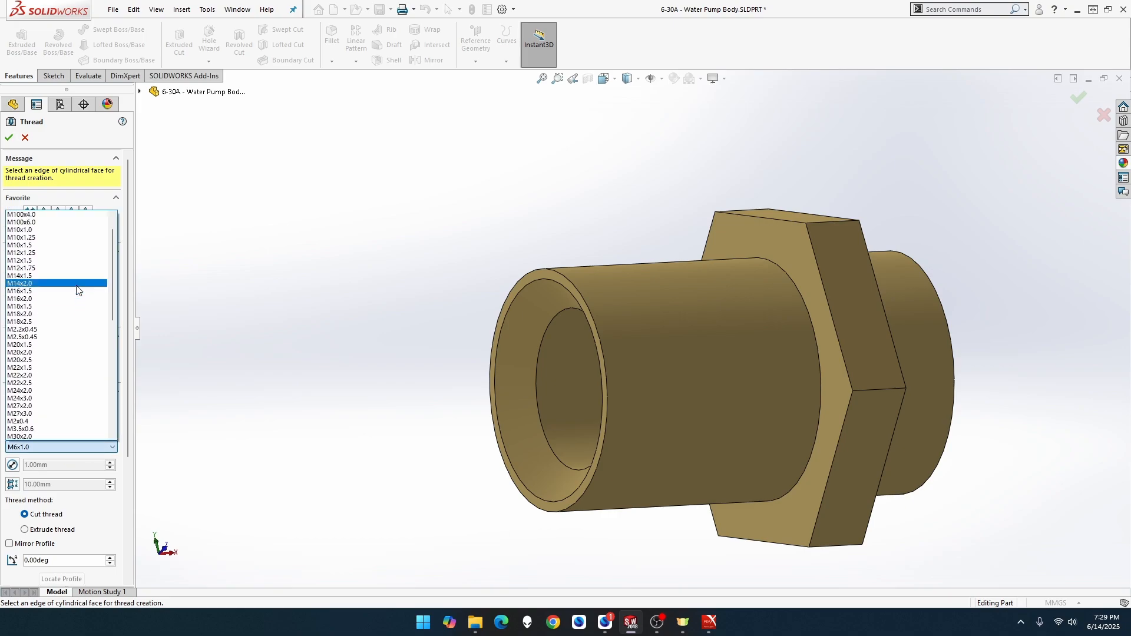
click(55, 253)
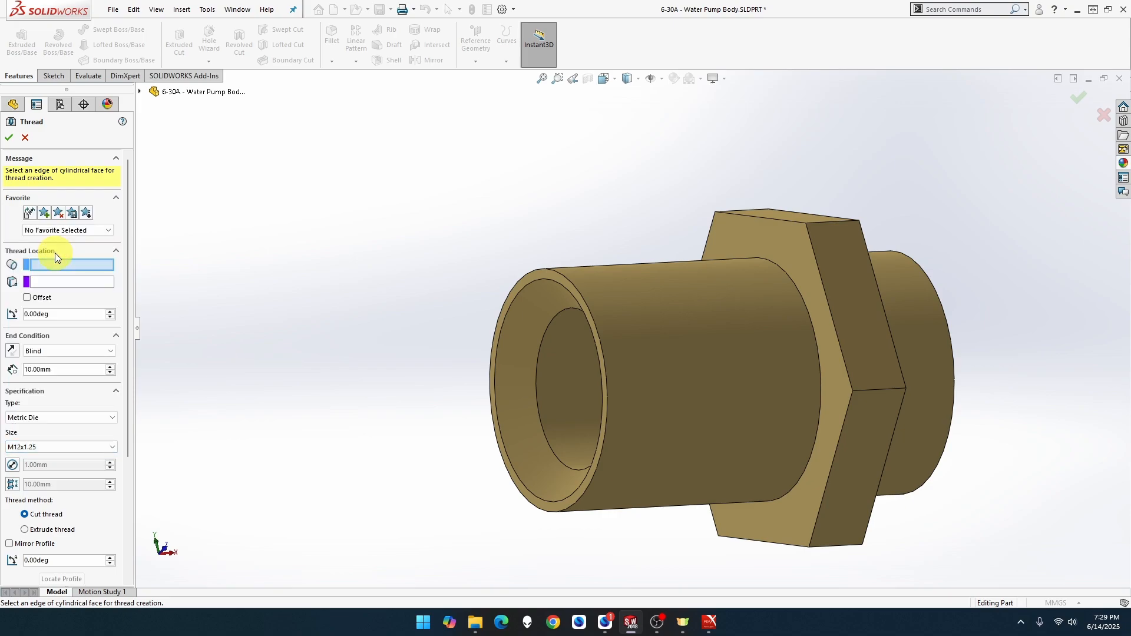
click(27, 139)
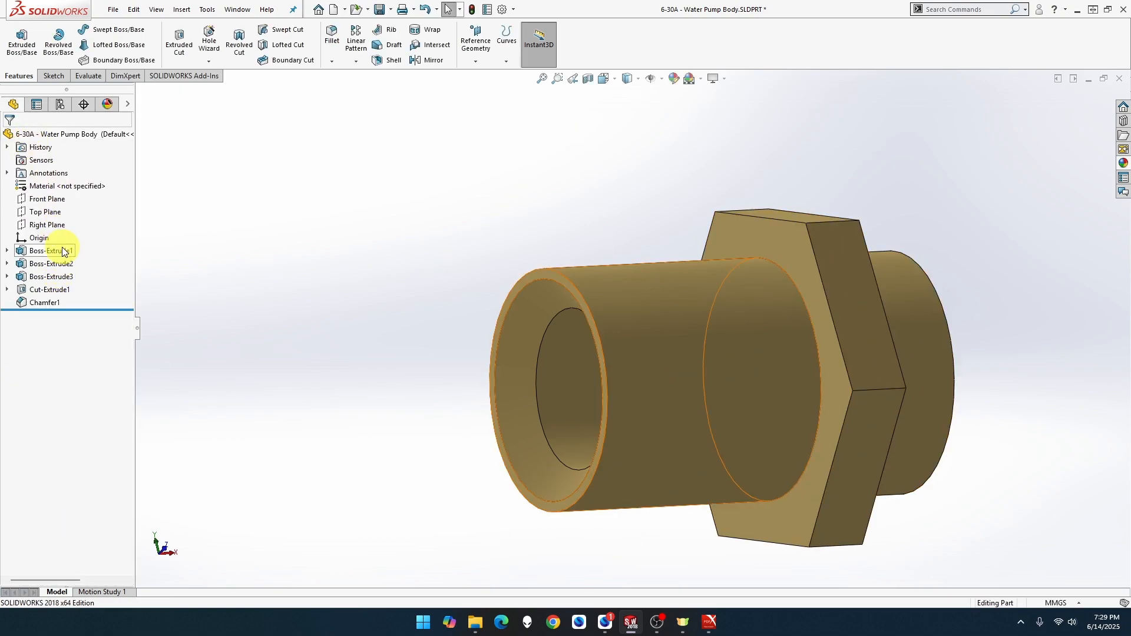
Roll the part back to the first extruded cylinder and create a reference plane offset 10 mm outward from its open end face.
drag(80, 307, 86, 258)
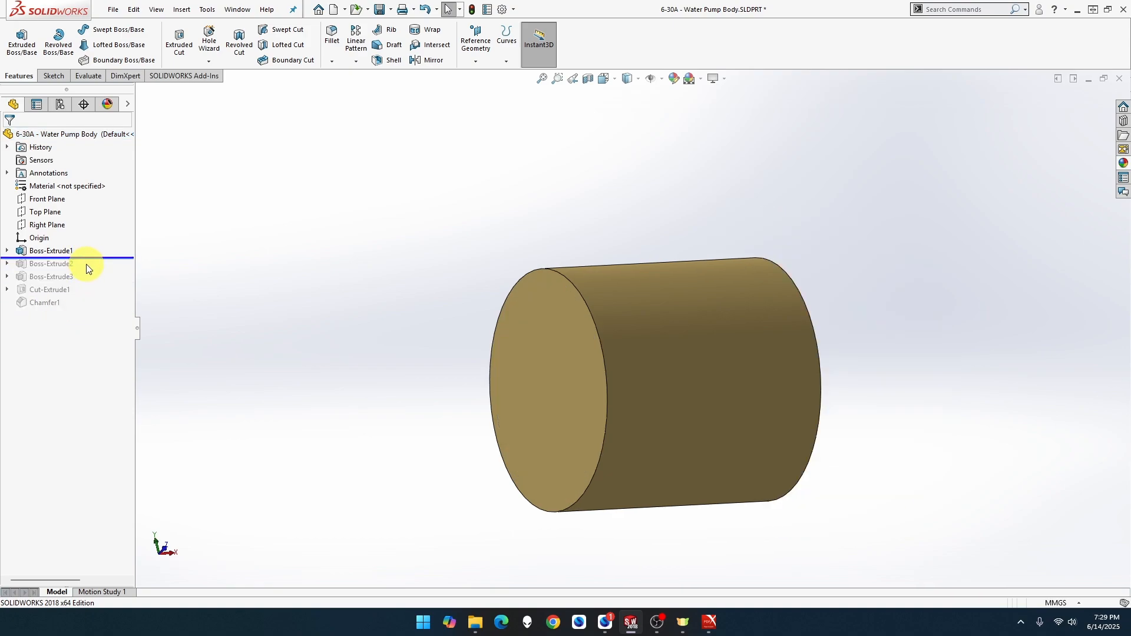
right_click(545, 394)
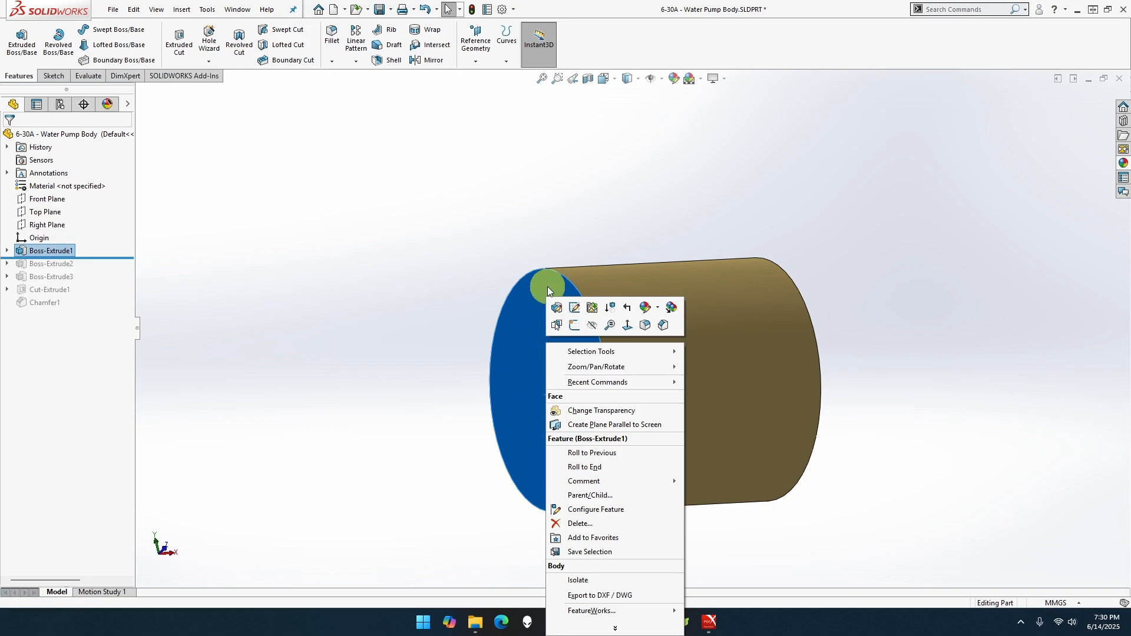
click(531, 144)
click(477, 63)
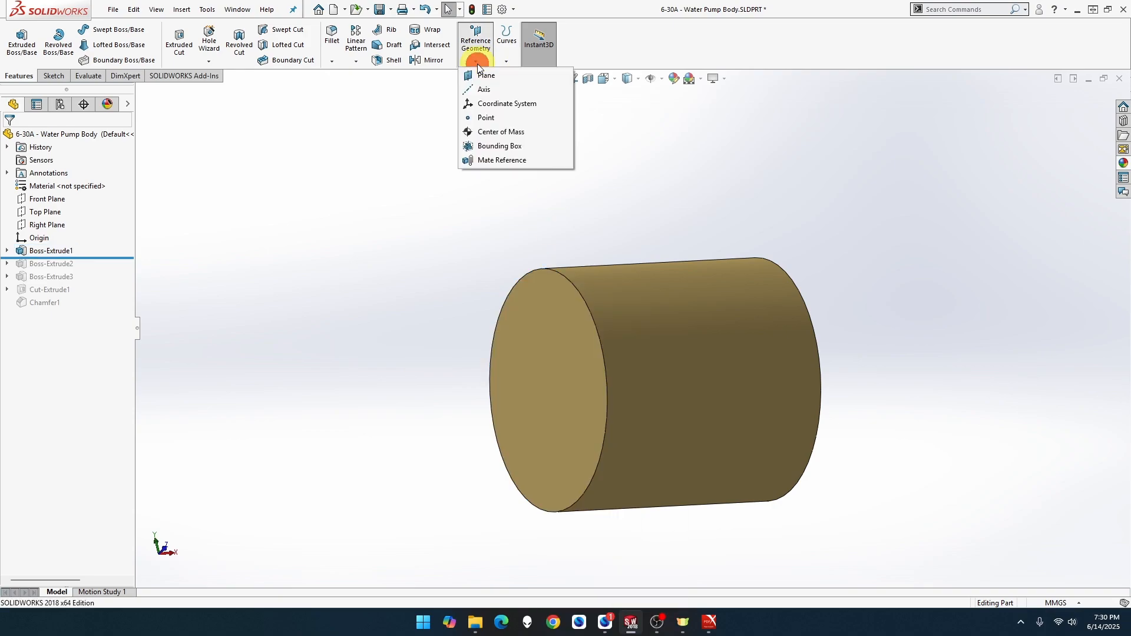
click(483, 75)
click(524, 340)
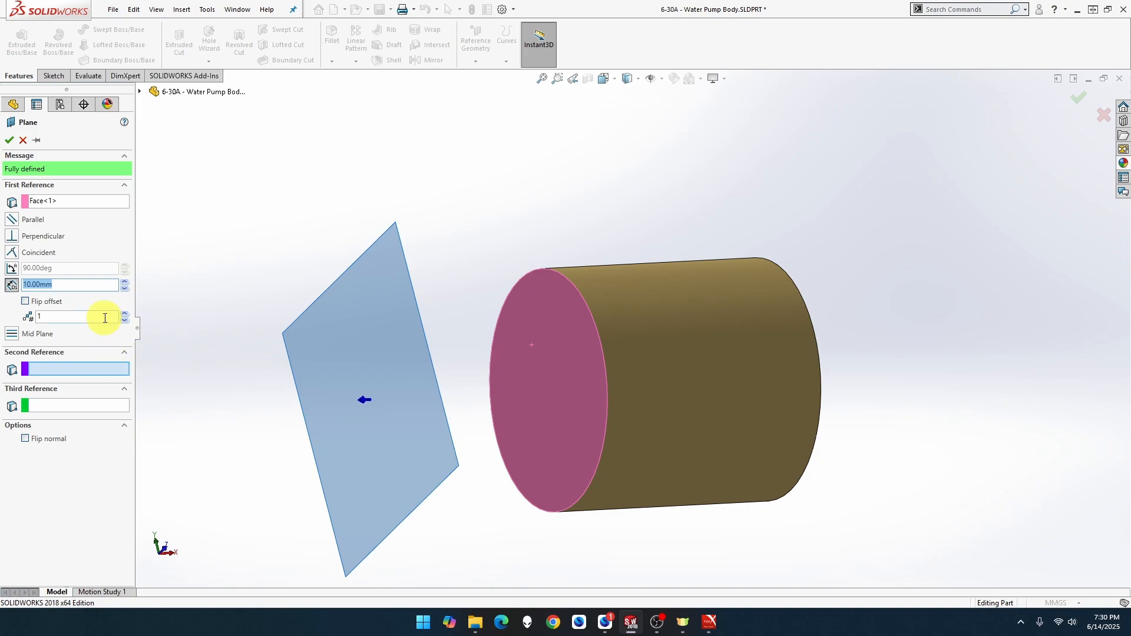
key(Return)
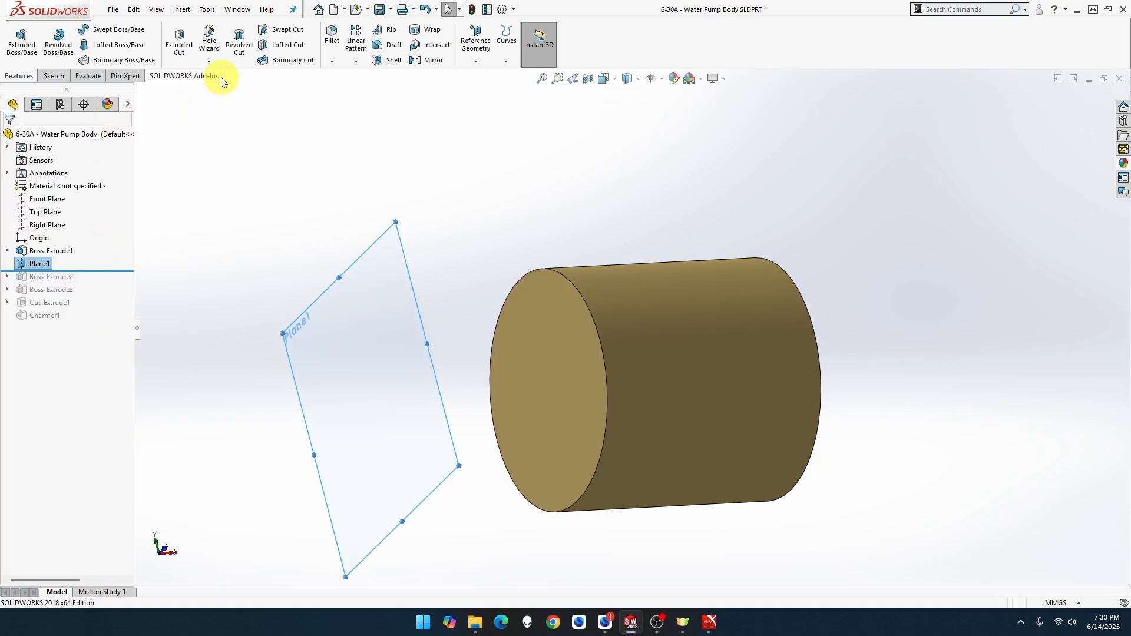
Try a Metric Die M12x1.25 cut thread on the cylinder's circular edge nearest the offset plane.
click(209, 61)
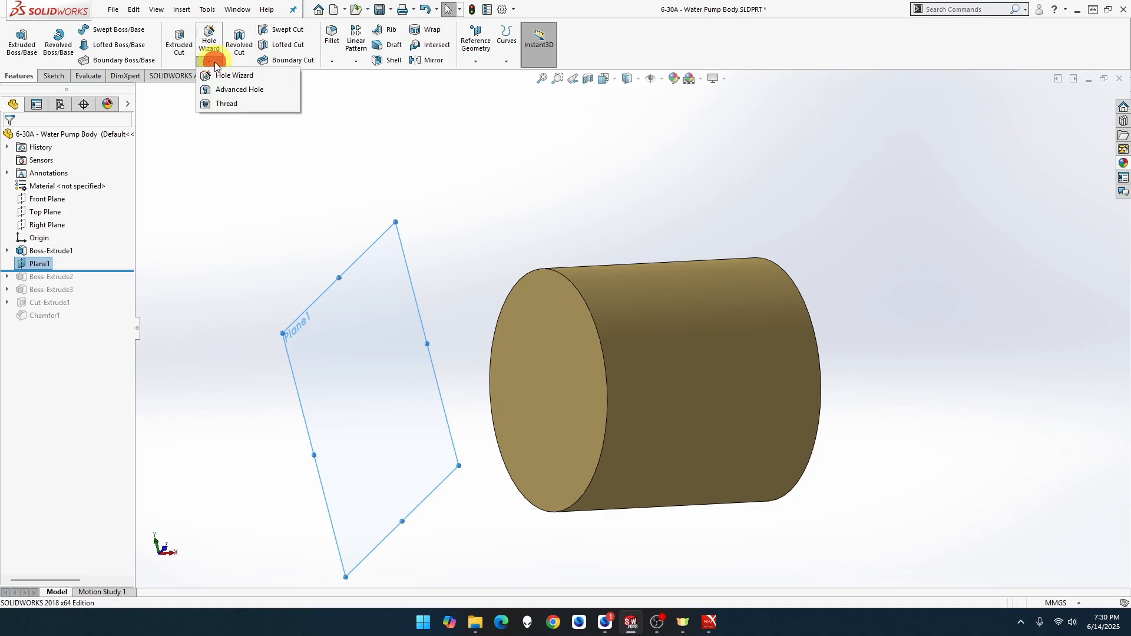
click(224, 104)
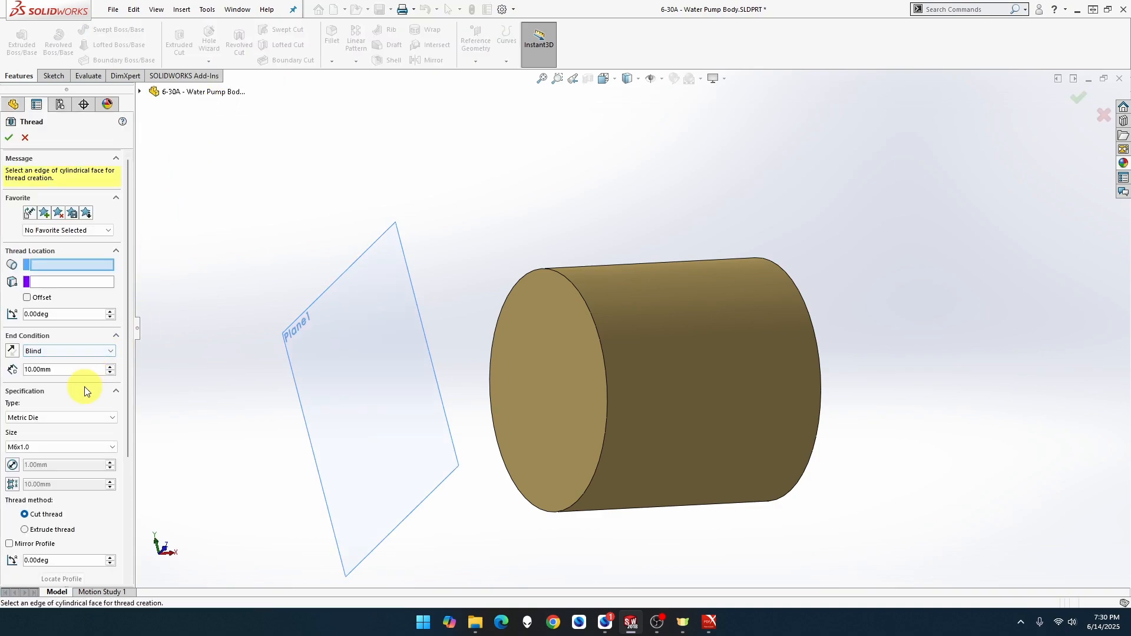
click(73, 446)
scroll(88, 306, up, 7)
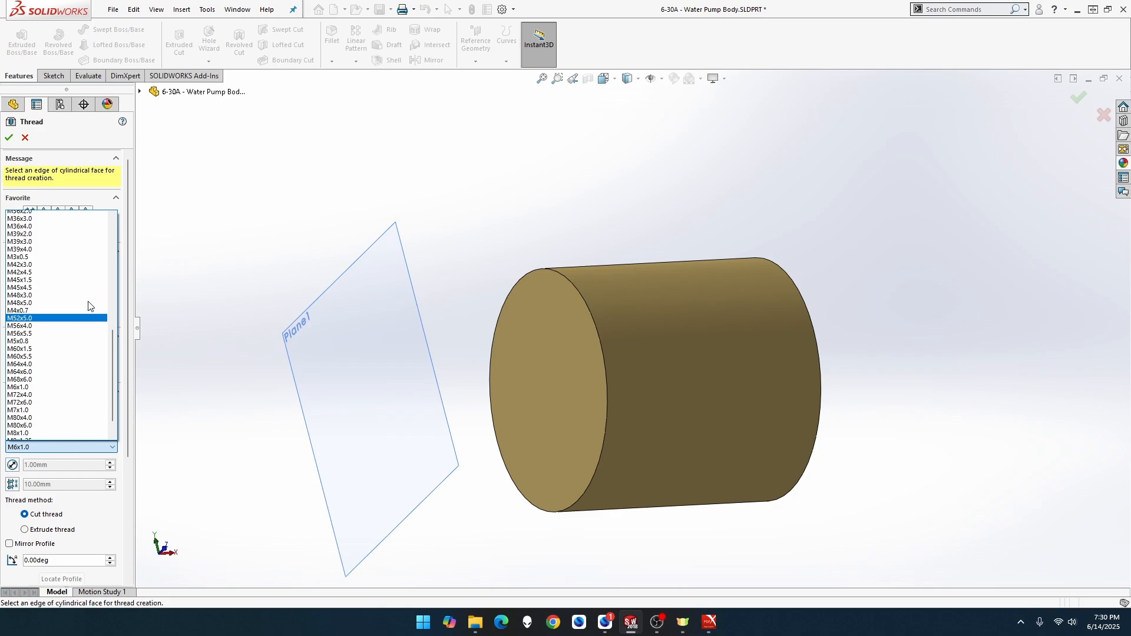
scroll(89, 306, up, 5)
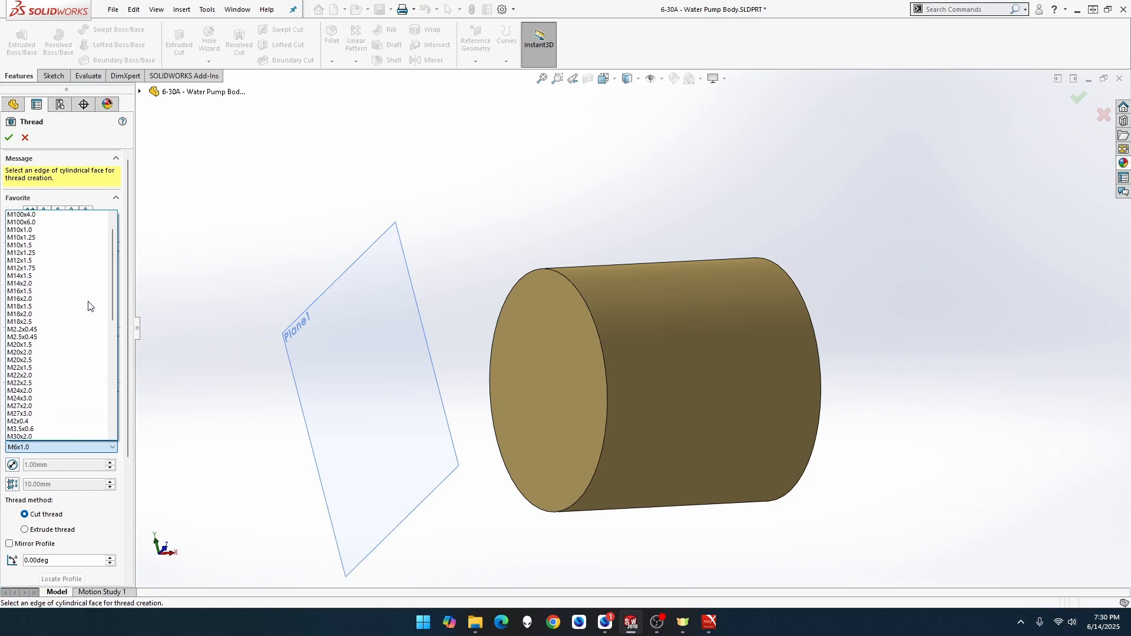
click(66, 253)
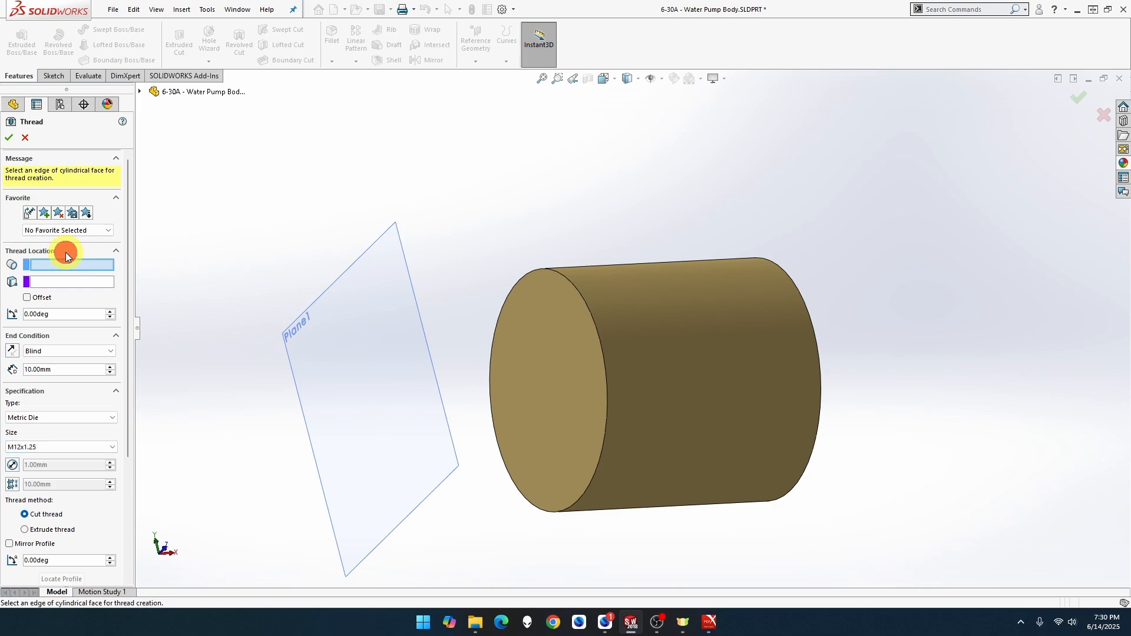
click(533, 412)
click(103, 265)
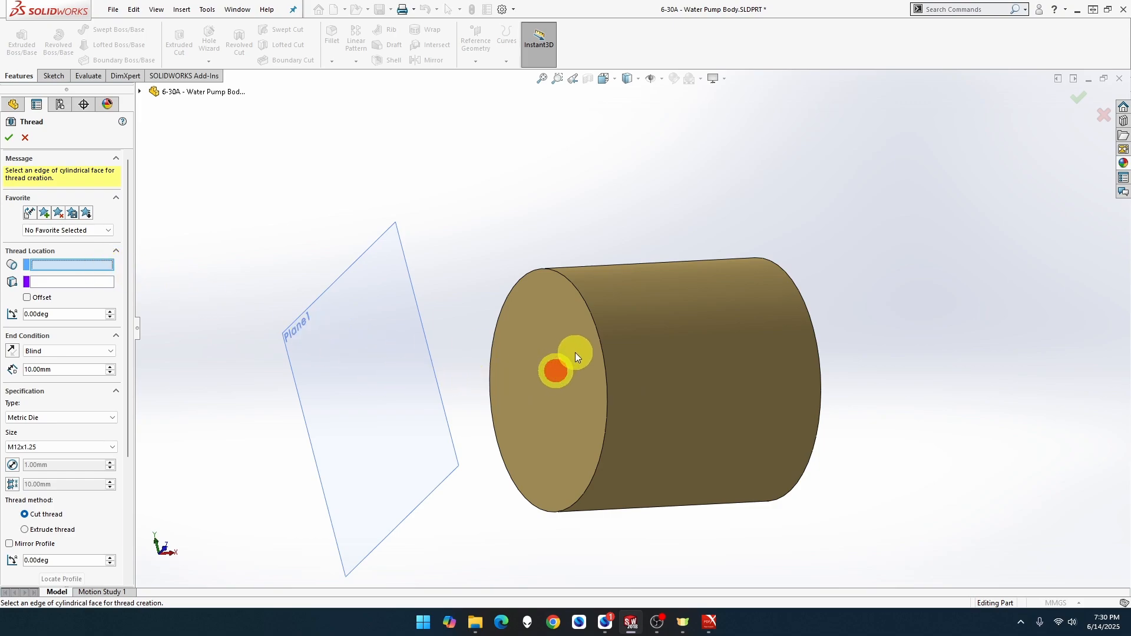
click(600, 336)
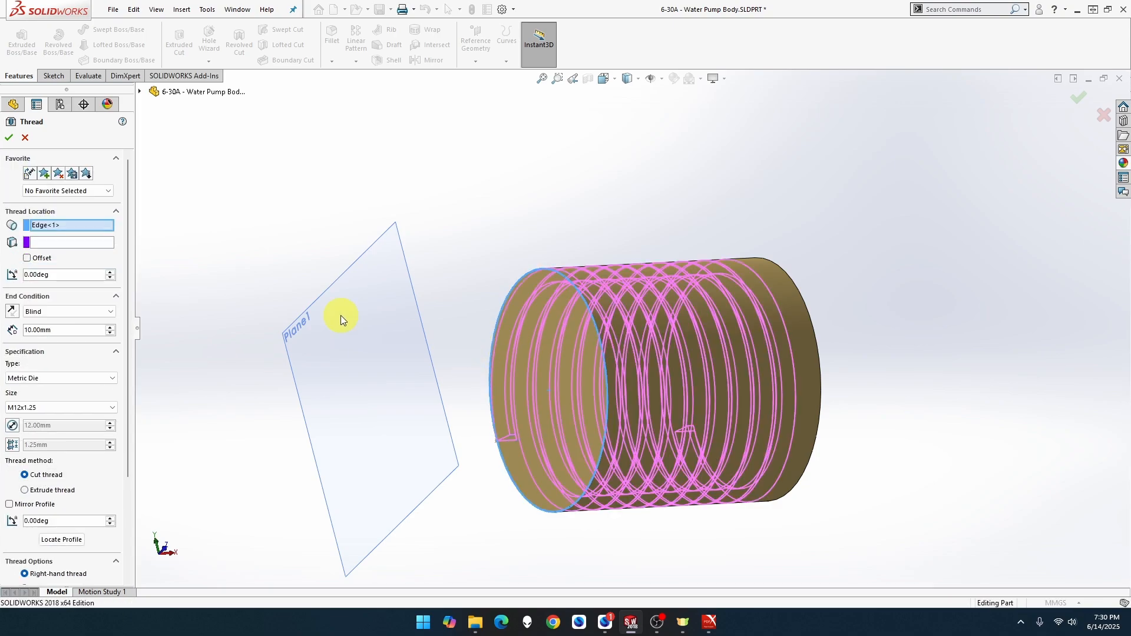
Try starting the thread at the offset plane, using the cylinder's far circular edge and the reversed direction.
click(71, 242)
scroll(287, 320, down, 2)
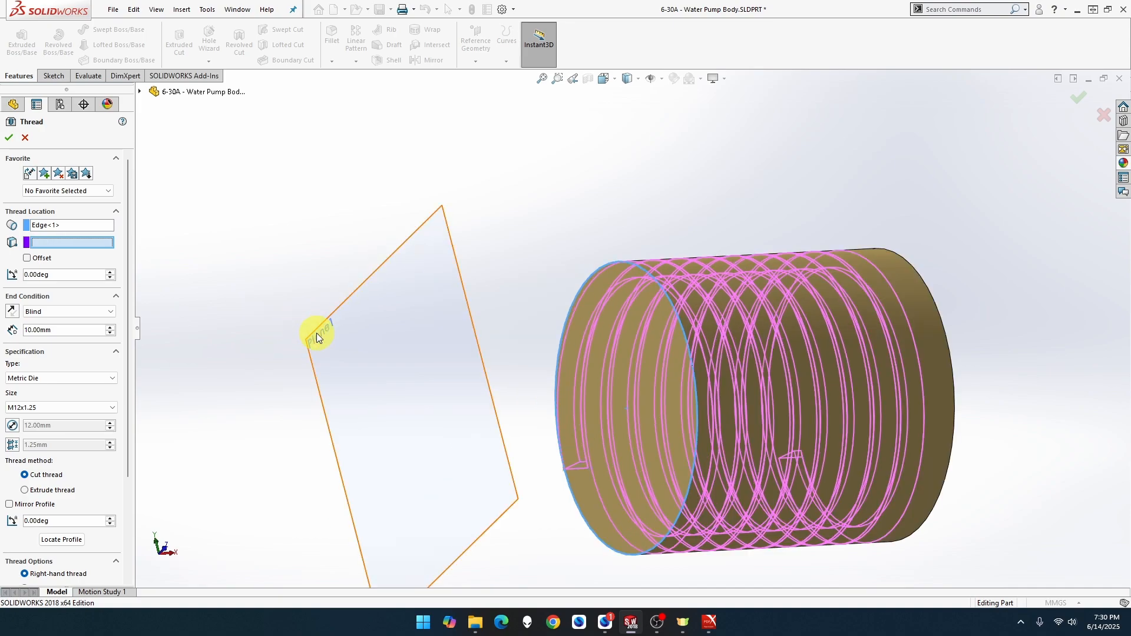
mouse_move(316, 333)
middle_down()
mouse_move(387, 346)
mouse_move(312, 349)
middle_up()
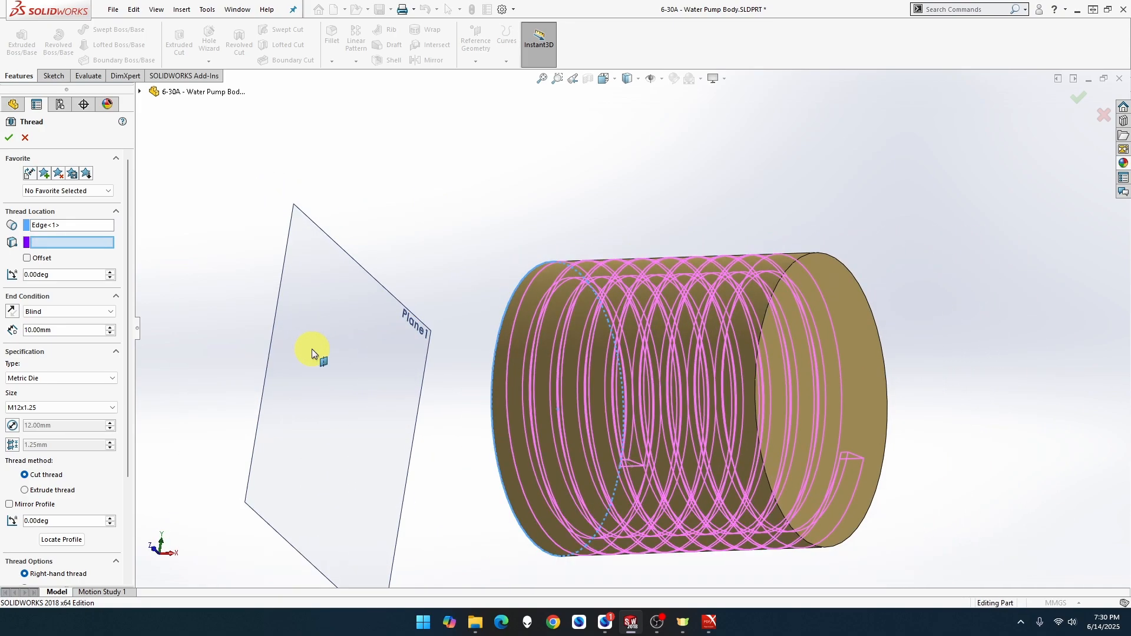
click(359, 367)
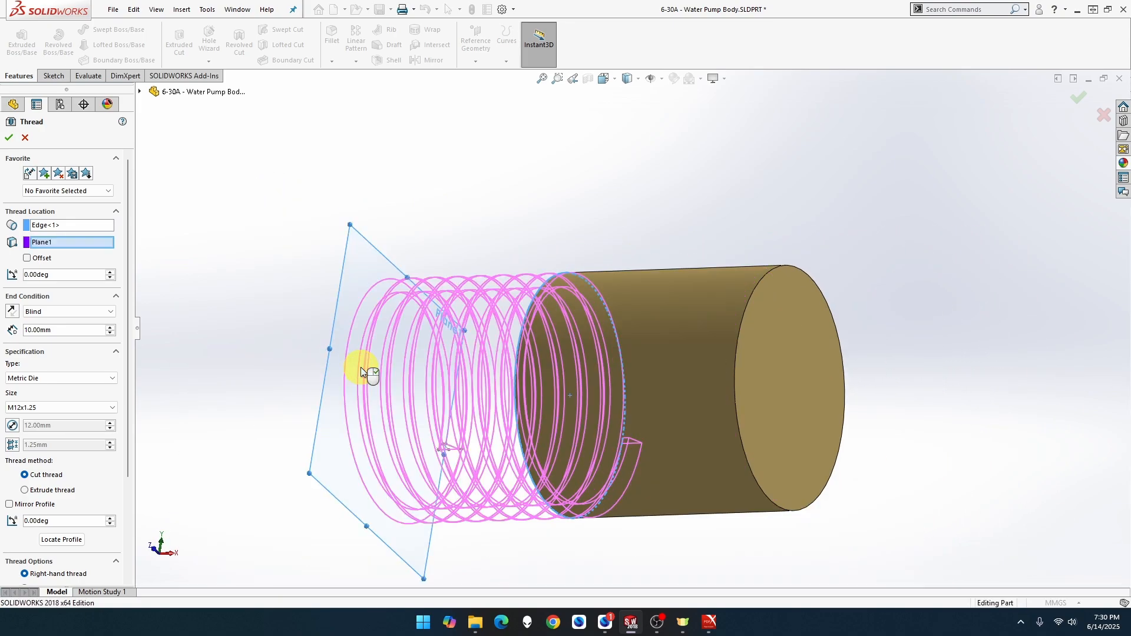
click(87, 225)
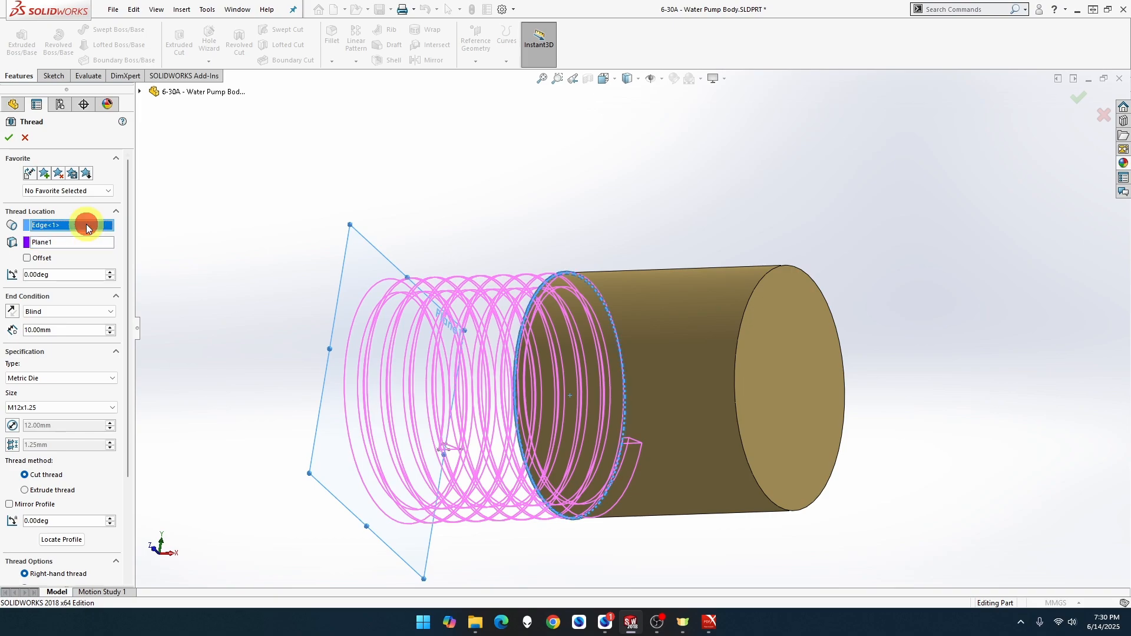
click(735, 370)
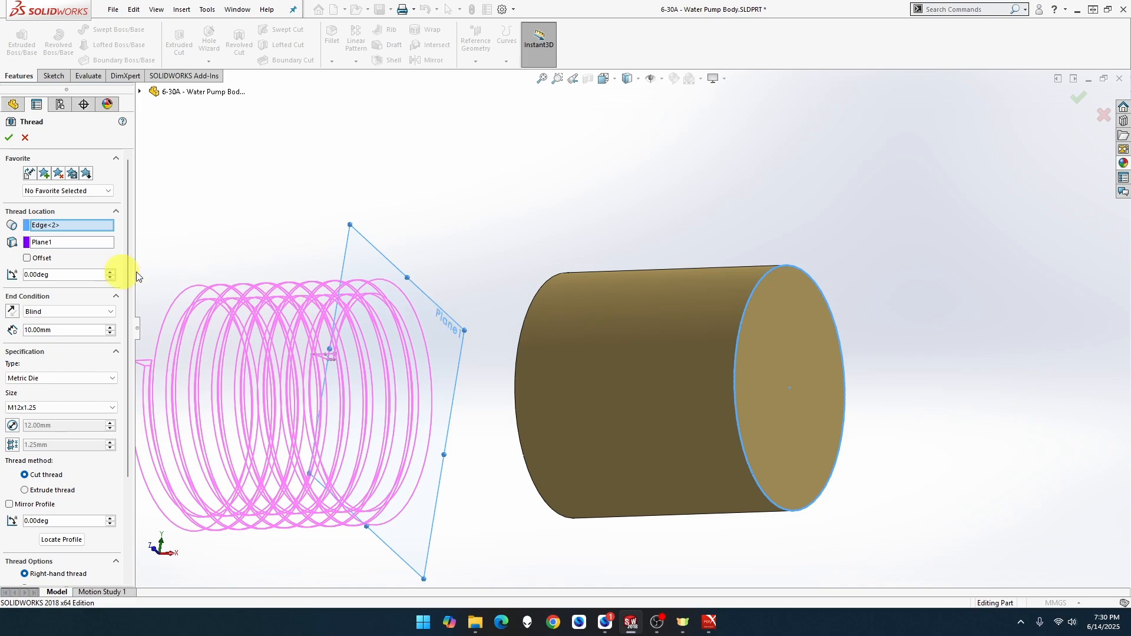
click(11, 311)
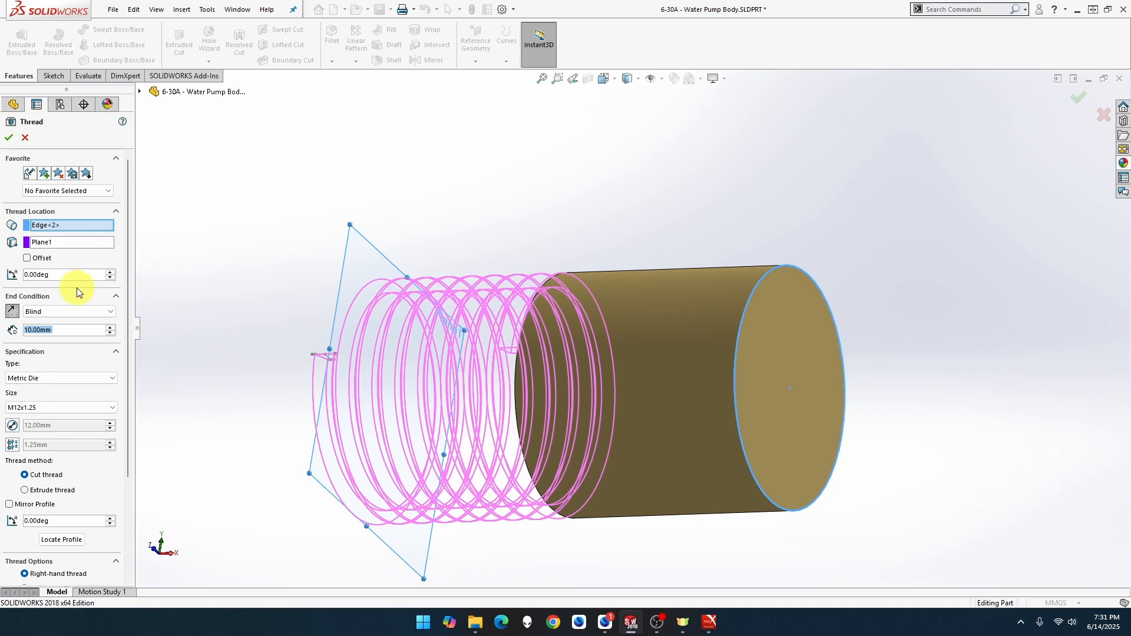
Try ending the thread Up To Selection at the cylinder's far end face, then discard the thread.
click(76, 311)
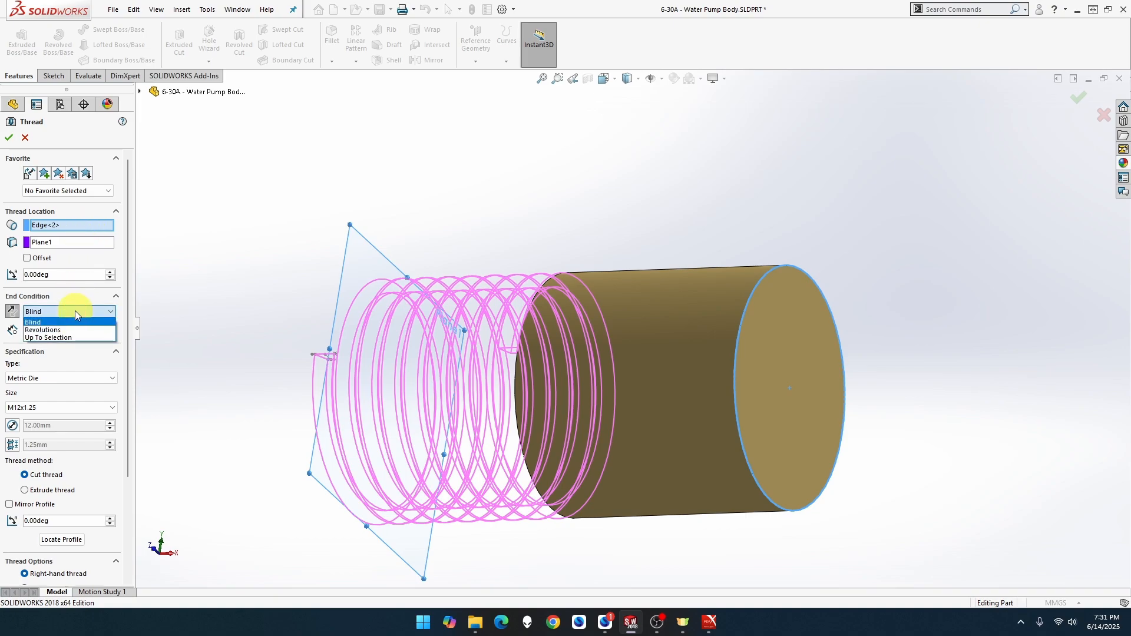
click(69, 337)
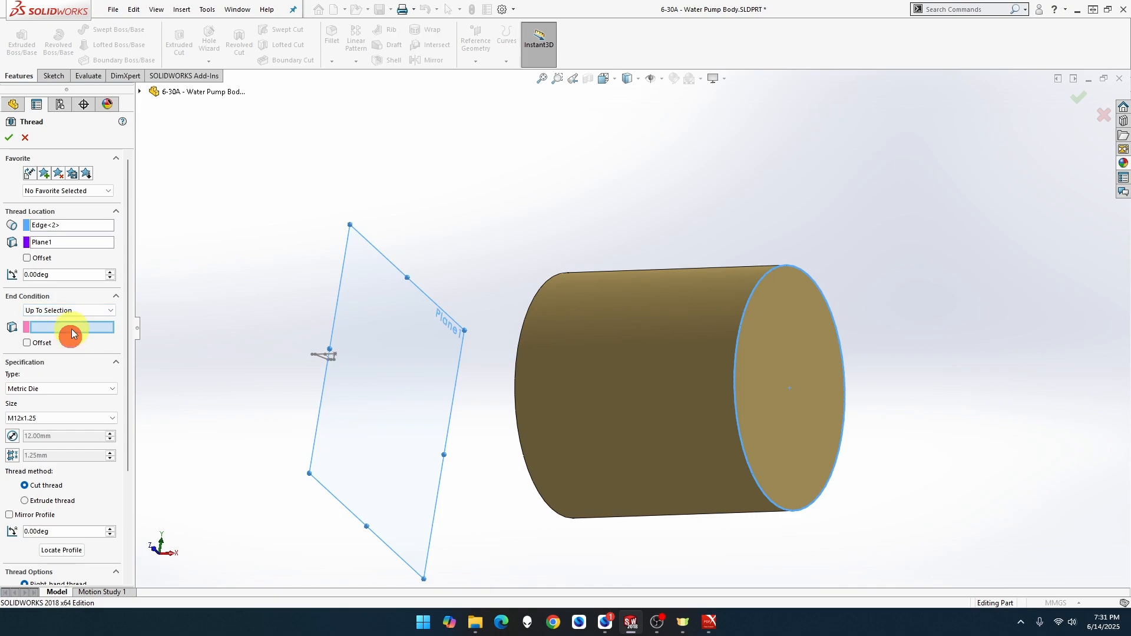
click(771, 397)
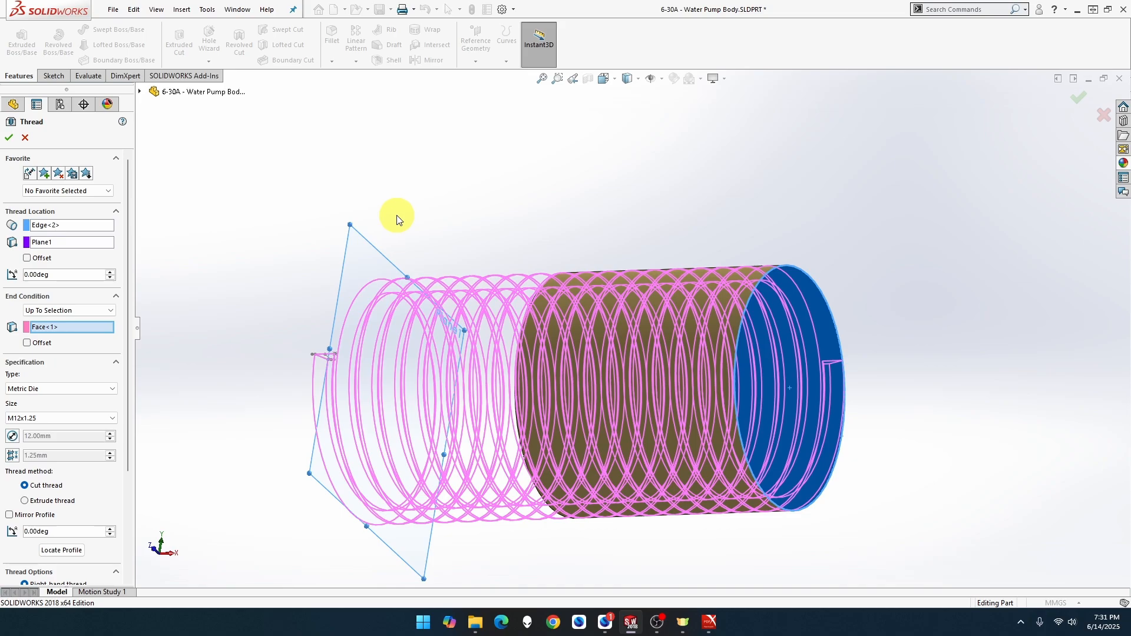
middle_drag(397, 219, 462, 267)
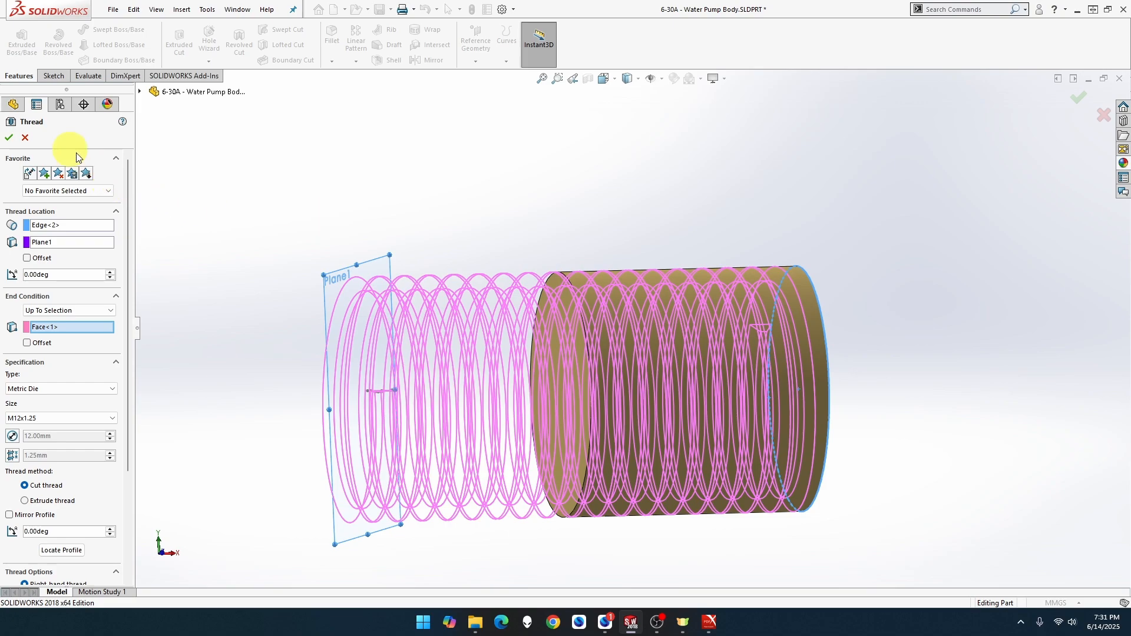
click(26, 137)
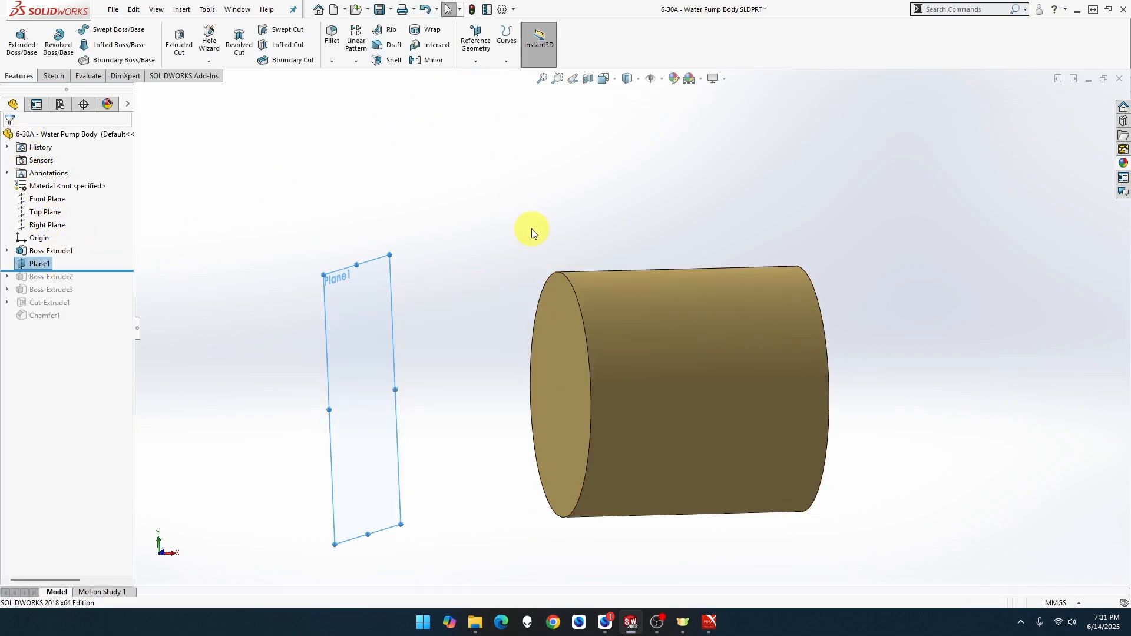
middle_drag(525, 229, 472, 229)
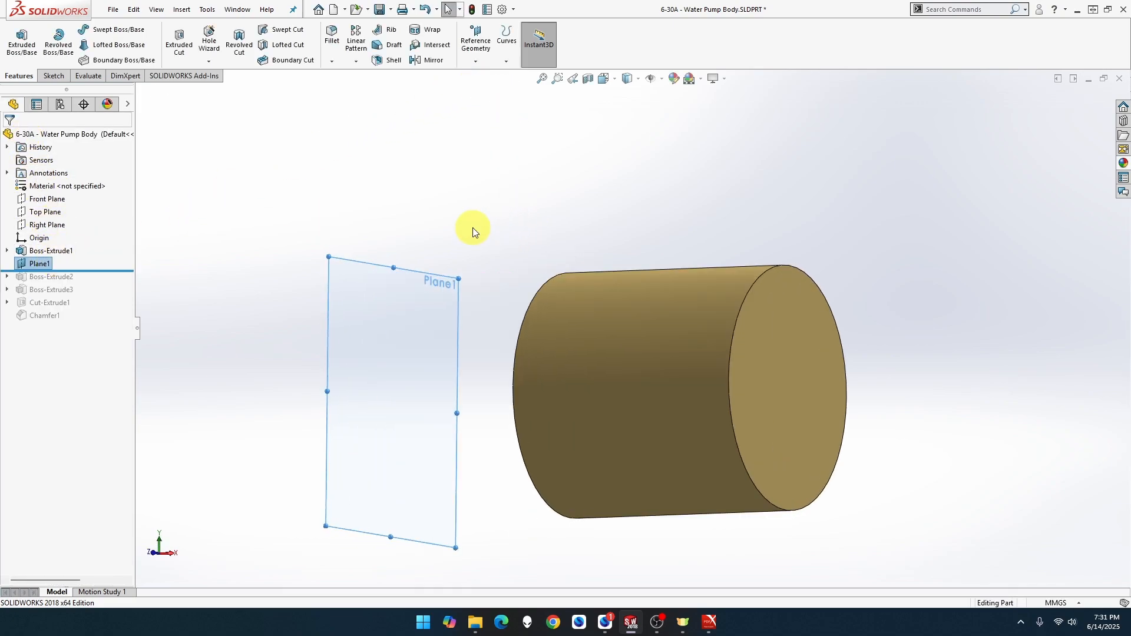
click(474, 65)
click(484, 75)
click(784, 423)
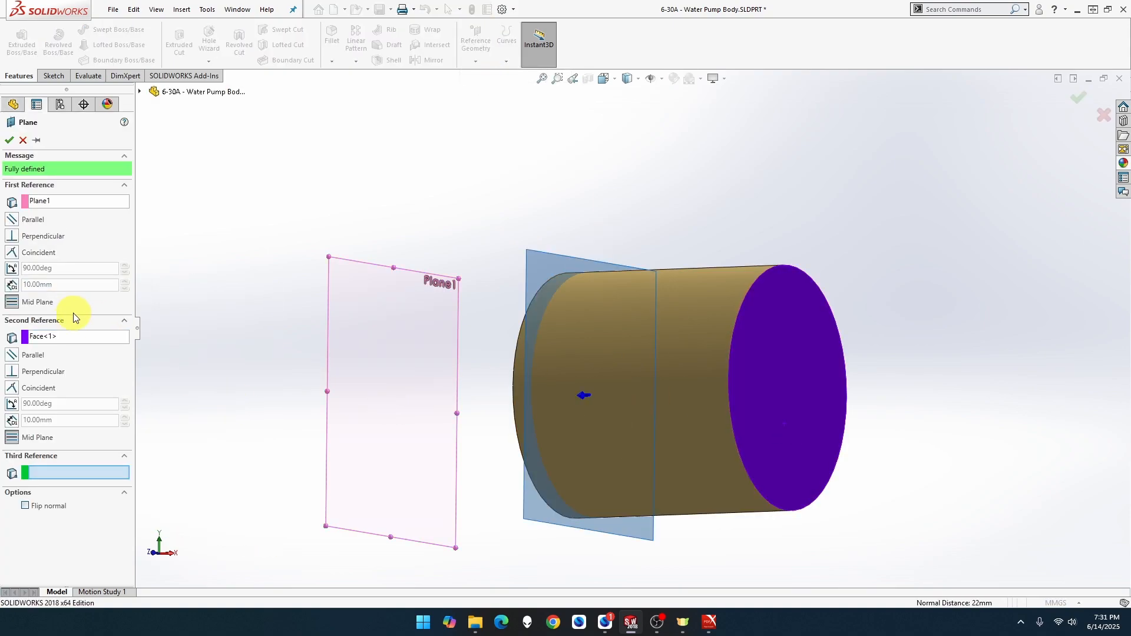
click(25, 143)
Create a second reference plane offset 10 mm outward from the cylinder's opposite end face.
click(403, 211)
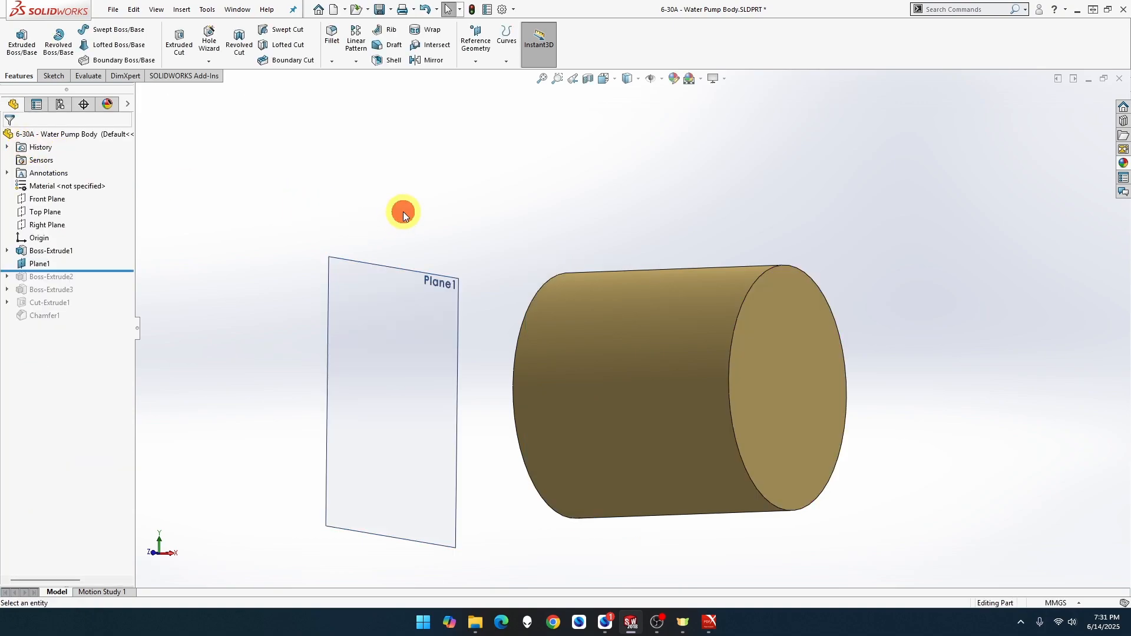
click(475, 50)
click(477, 75)
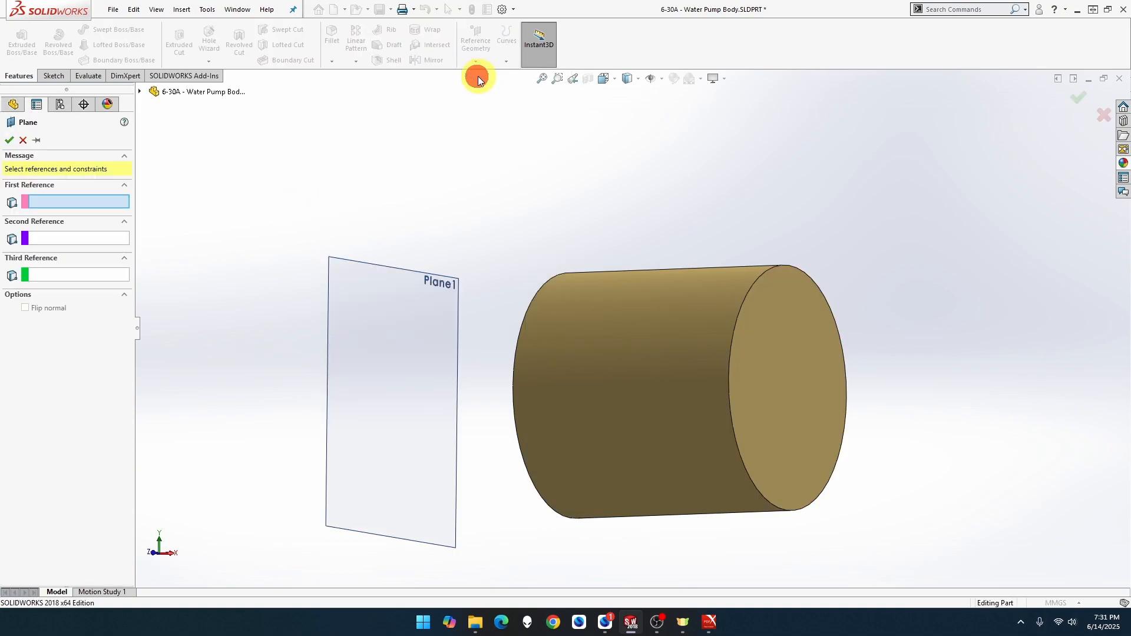
click(773, 338)
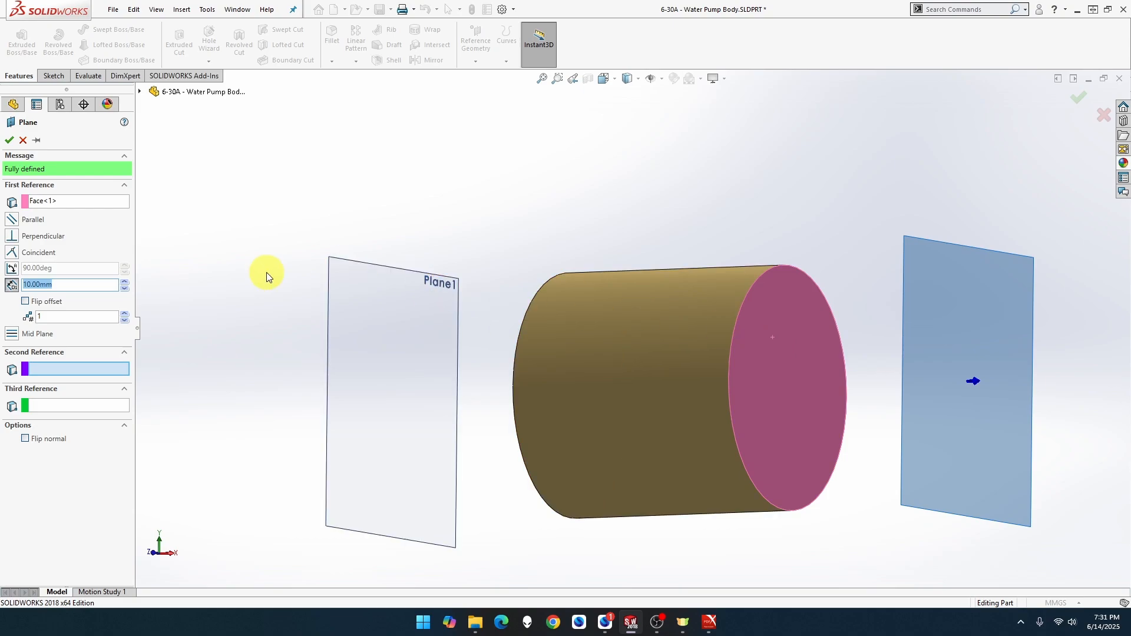
click(9, 141)
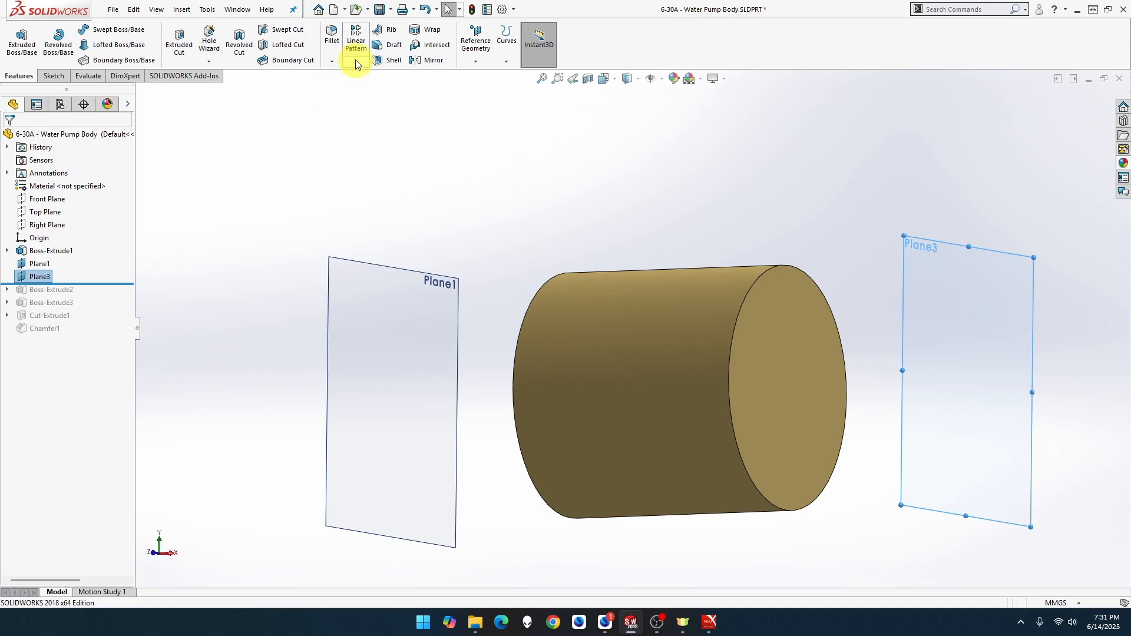
Begin a Metric Die M6x1.0 cut thread on the cylinder's circular edge nearest Plane1, with Plane1 as the start location.
click(212, 62)
click(220, 104)
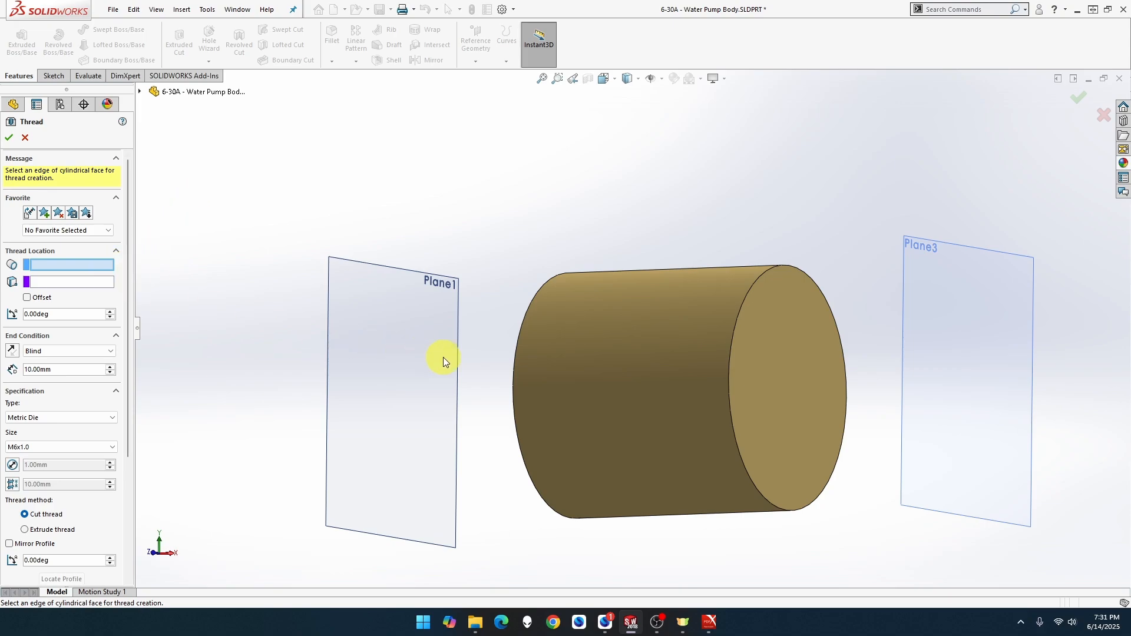
click(514, 366)
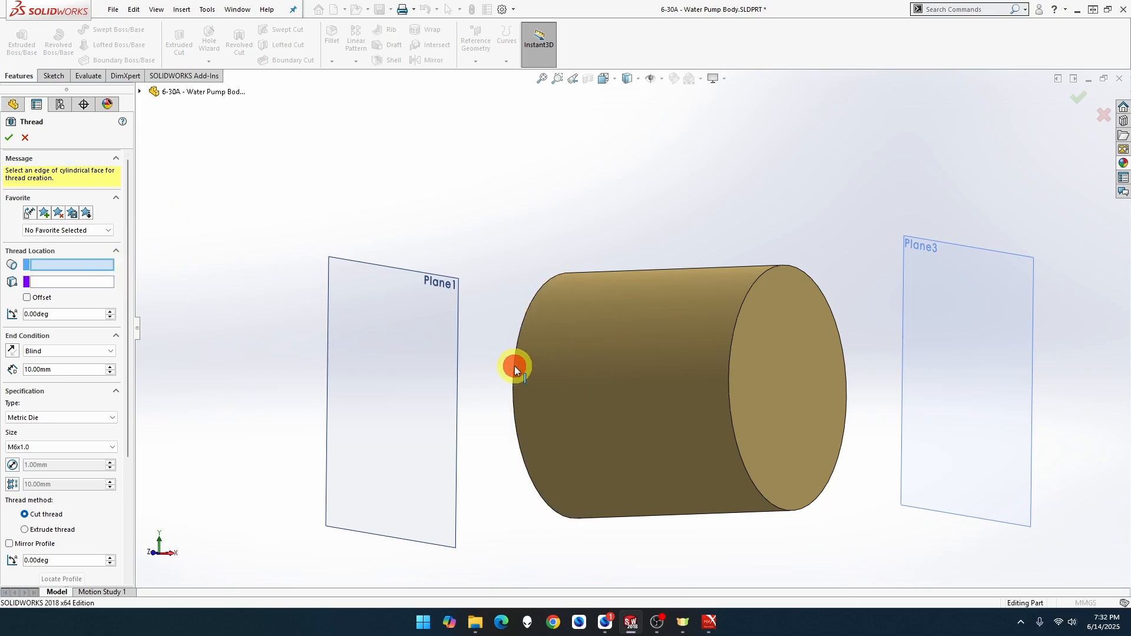
click(113, 243)
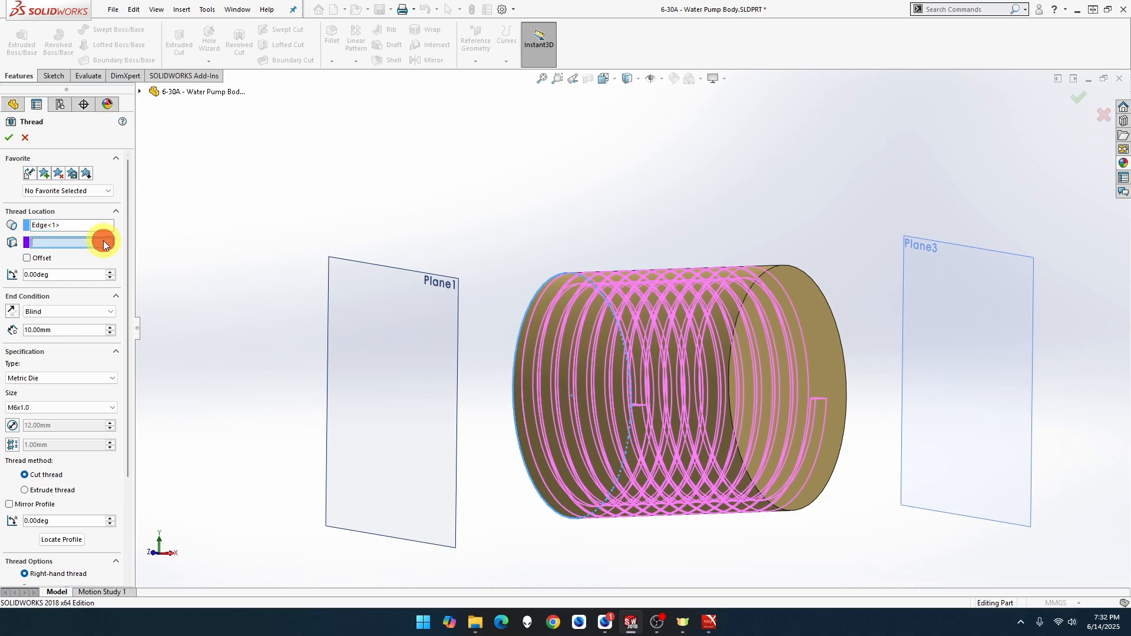
click(365, 349)
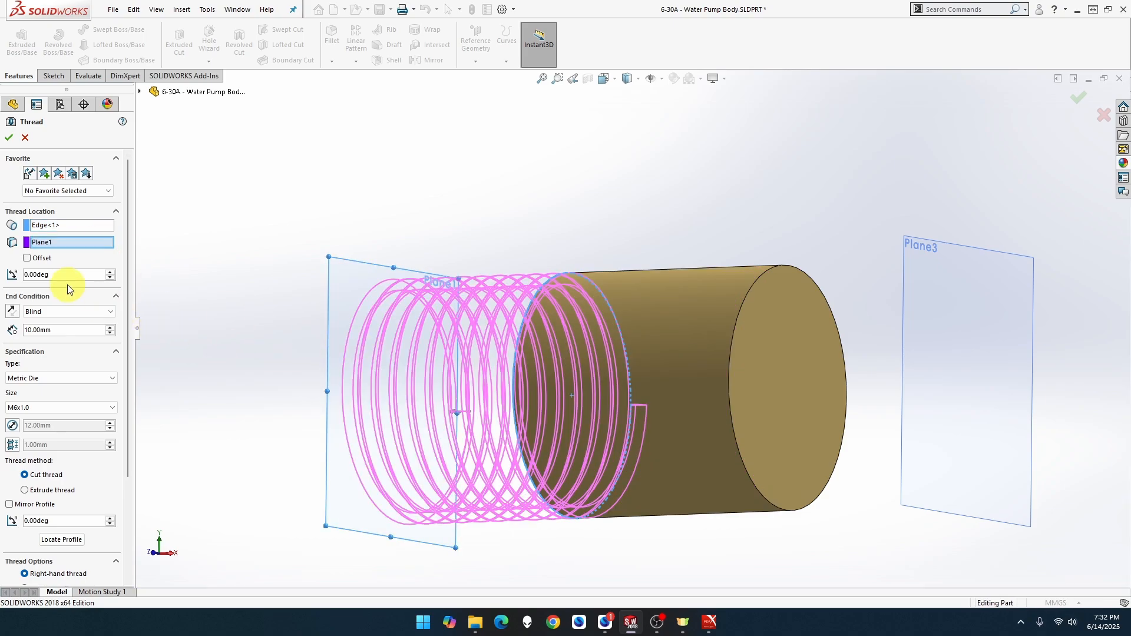
End the thread Up To Selection at Plane3 and create it.
click(48, 310)
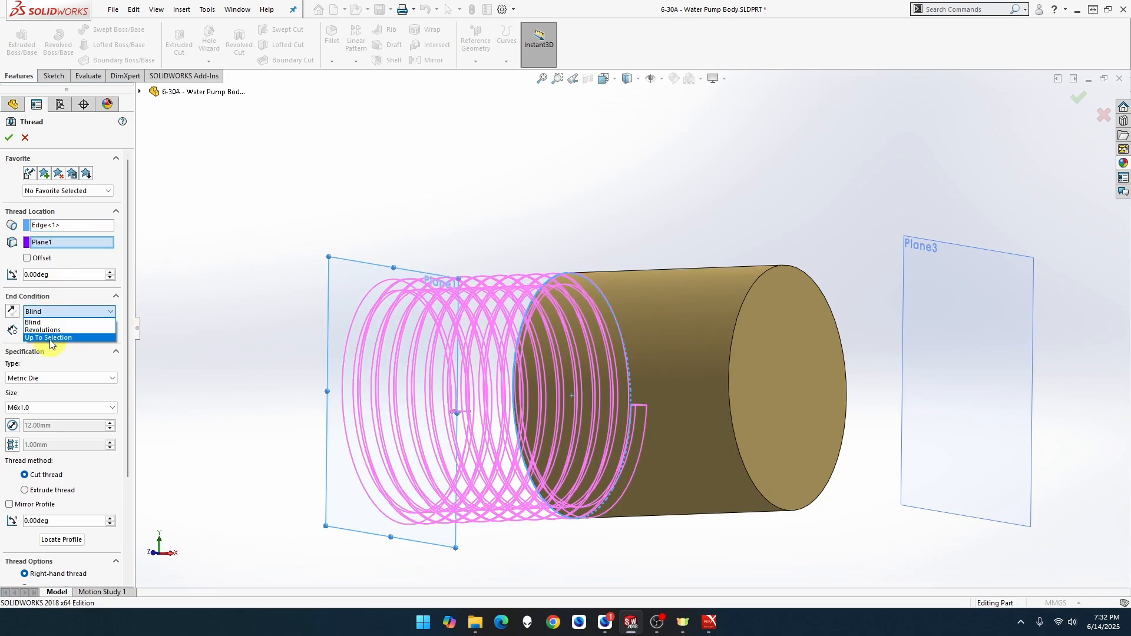
click(48, 338)
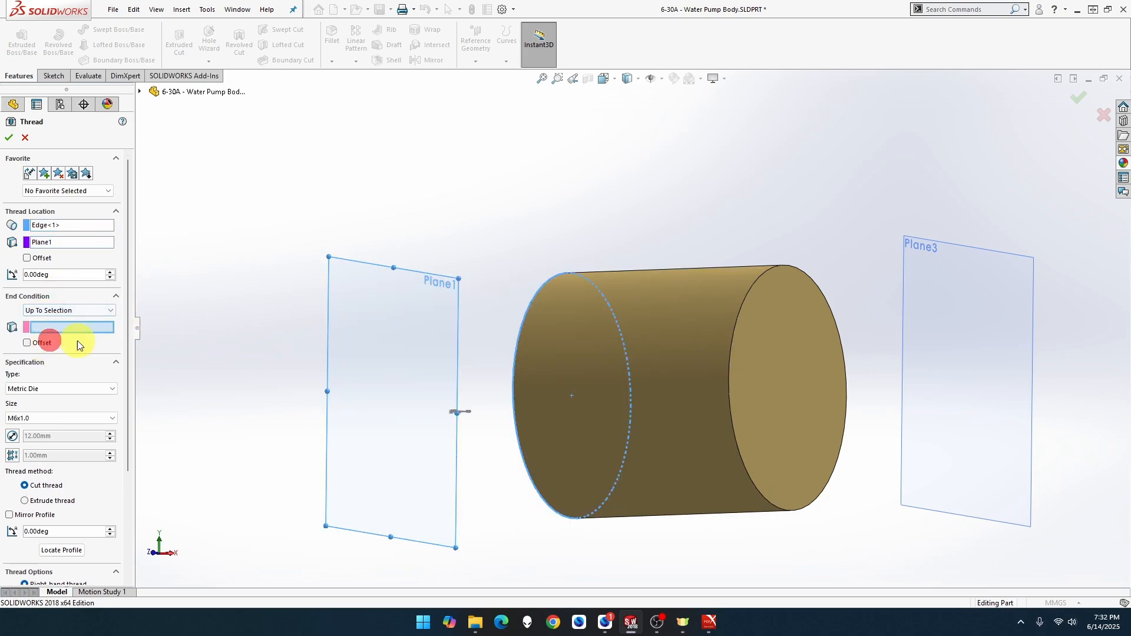
click(925, 437)
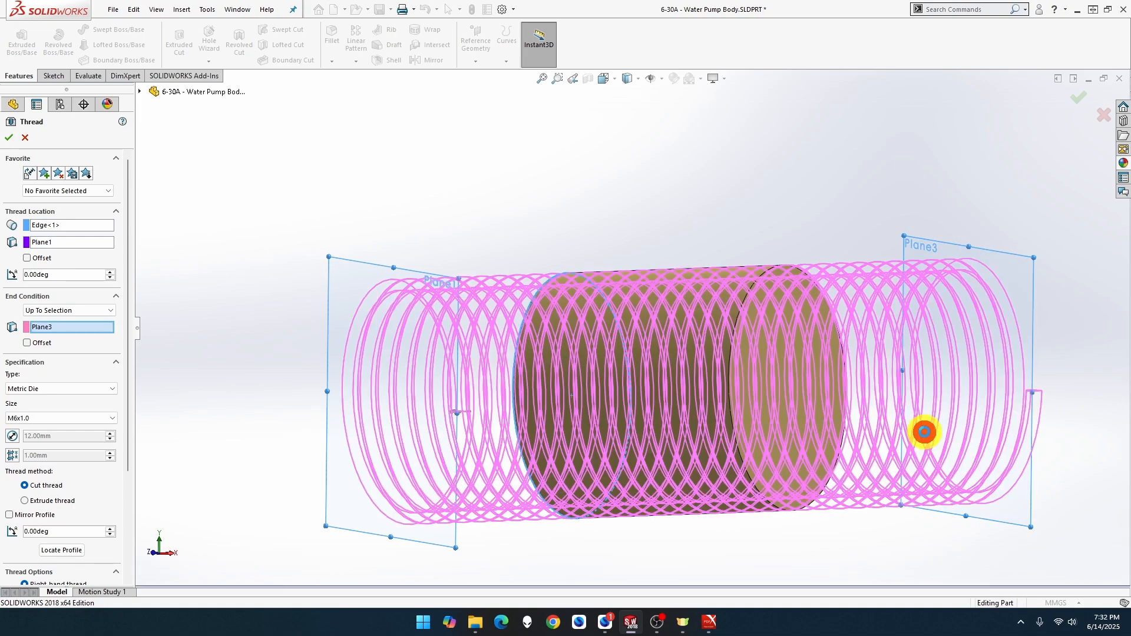
click(9, 138)
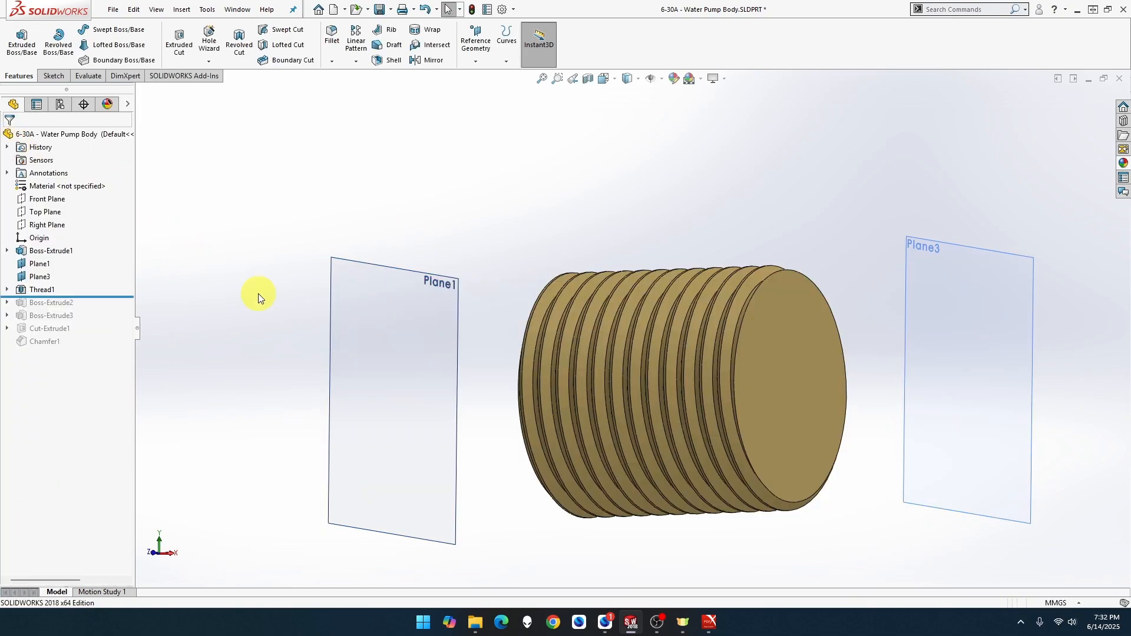
Hide Plane1 and Plane3, the two offset planes on either side of the threaded cylinder.
right_click(371, 355)
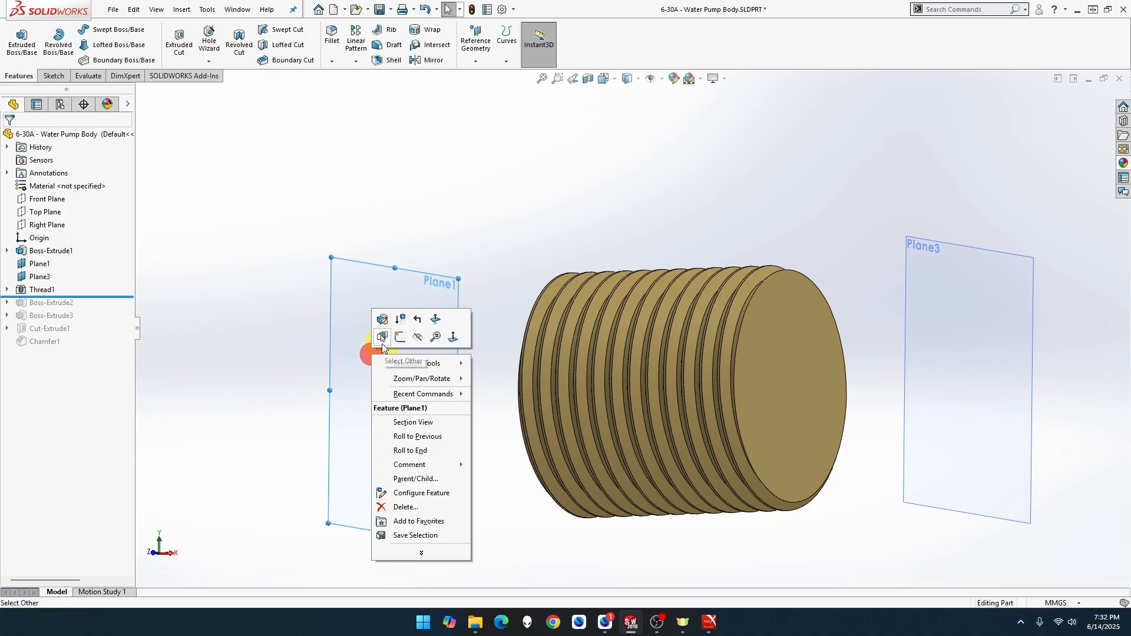
click(418, 337)
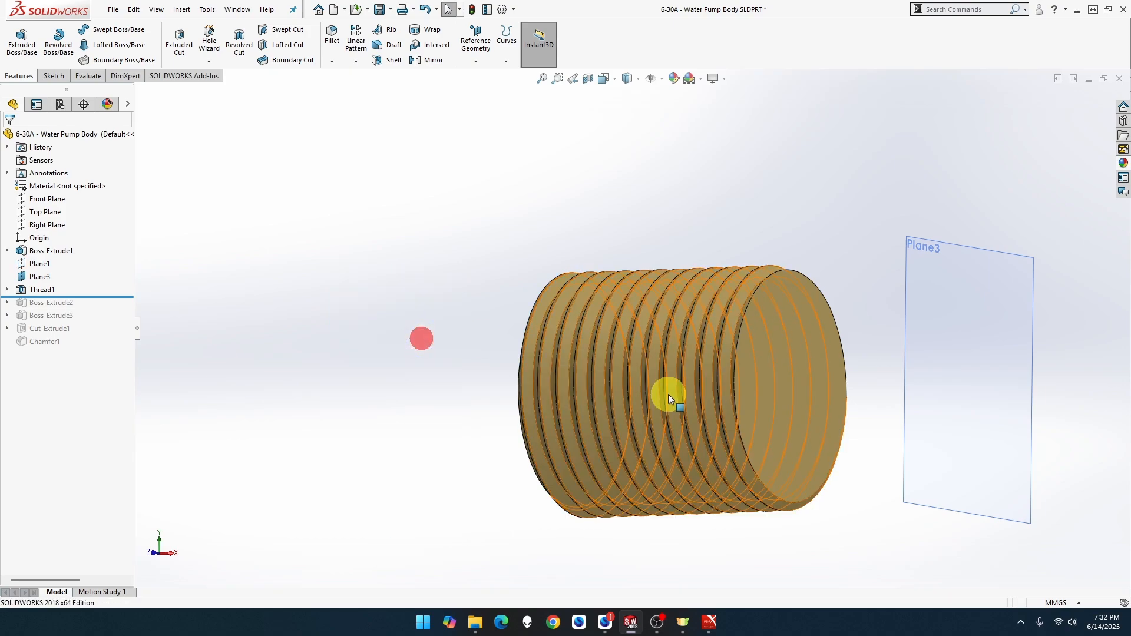
right_click(970, 417)
click(1016, 400)
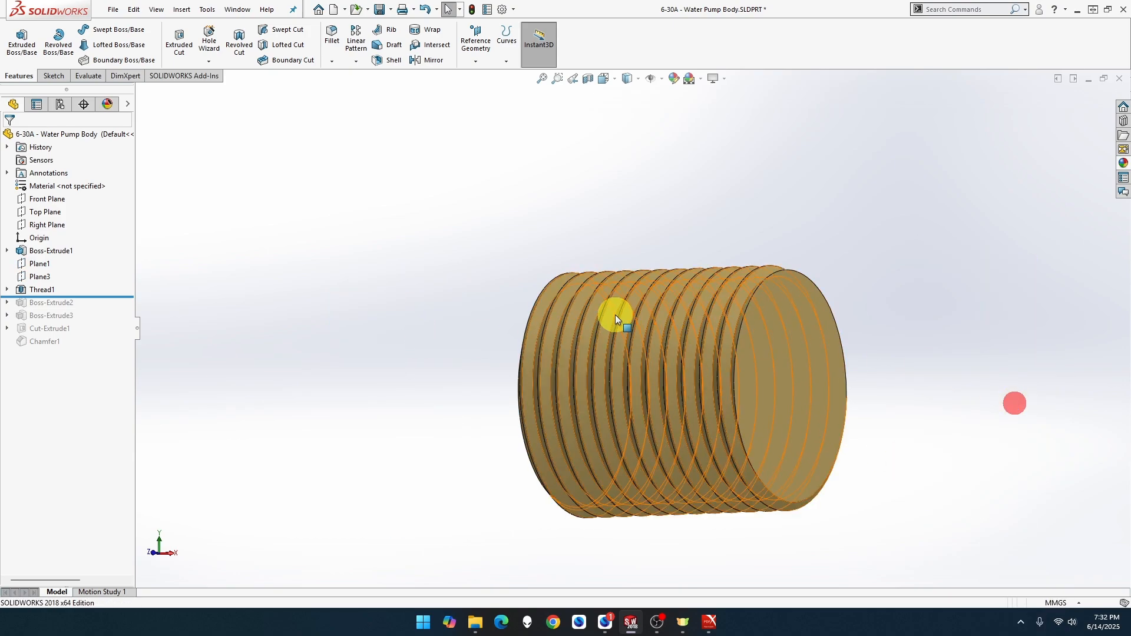
Roll the model forward past the chamfer to restore the flange, boss, bore and chamfer features.
drag(122, 294, 118, 349)
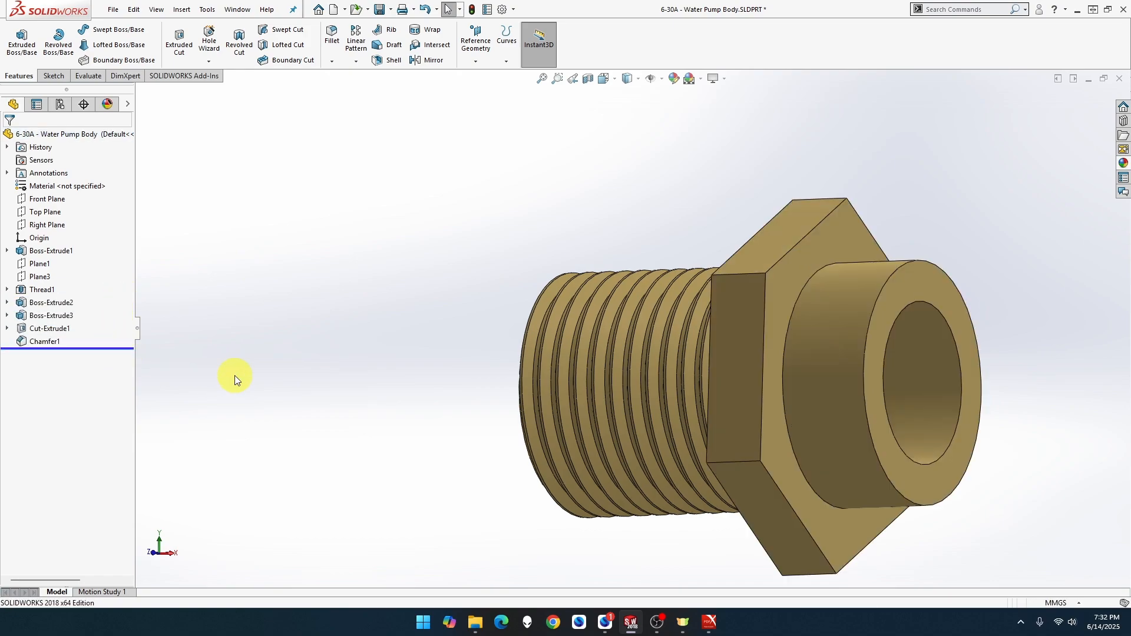
middle_drag(235, 377, 352, 410)
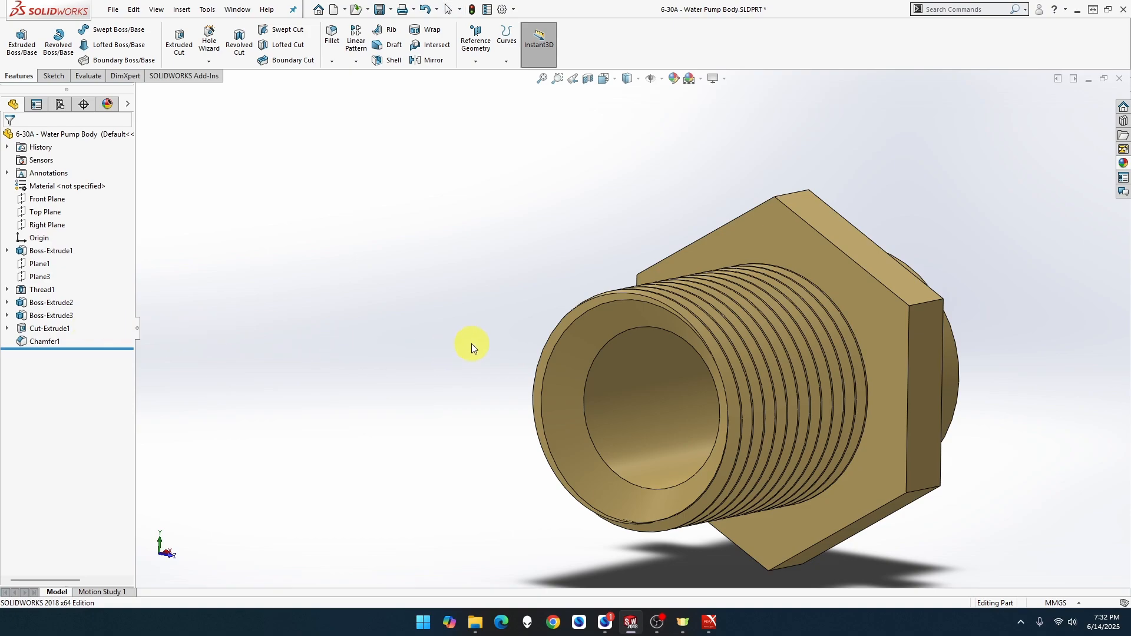
middle_drag(472, 345, 422, 337)
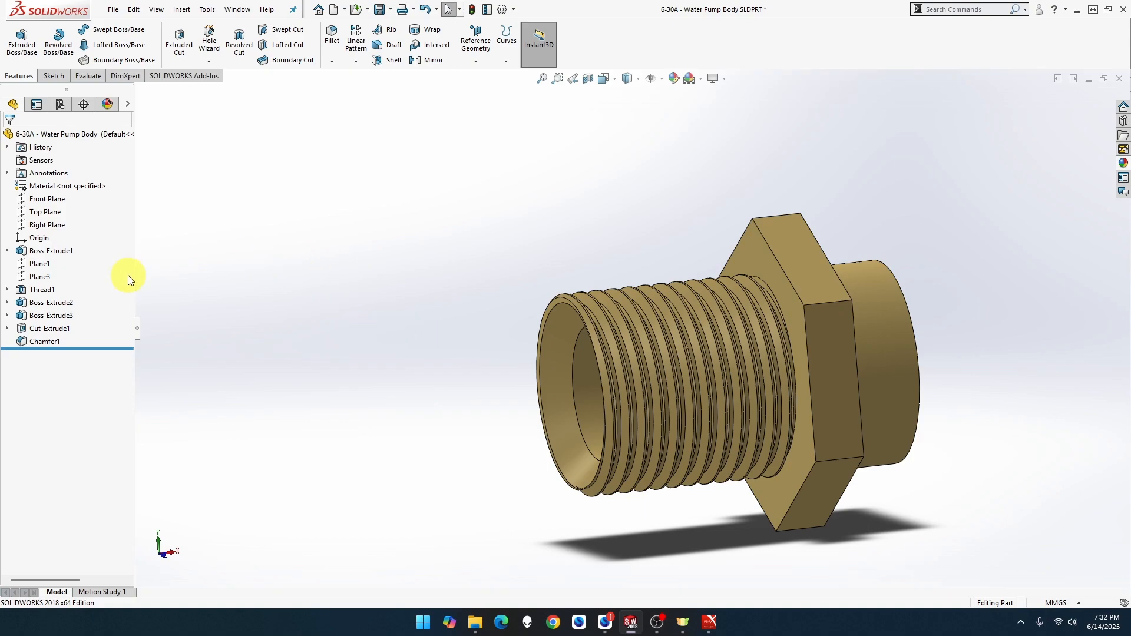
Examine the short boss and the hexagonal flange, especially where the flange meets the threaded cylinder.
click(69, 315)
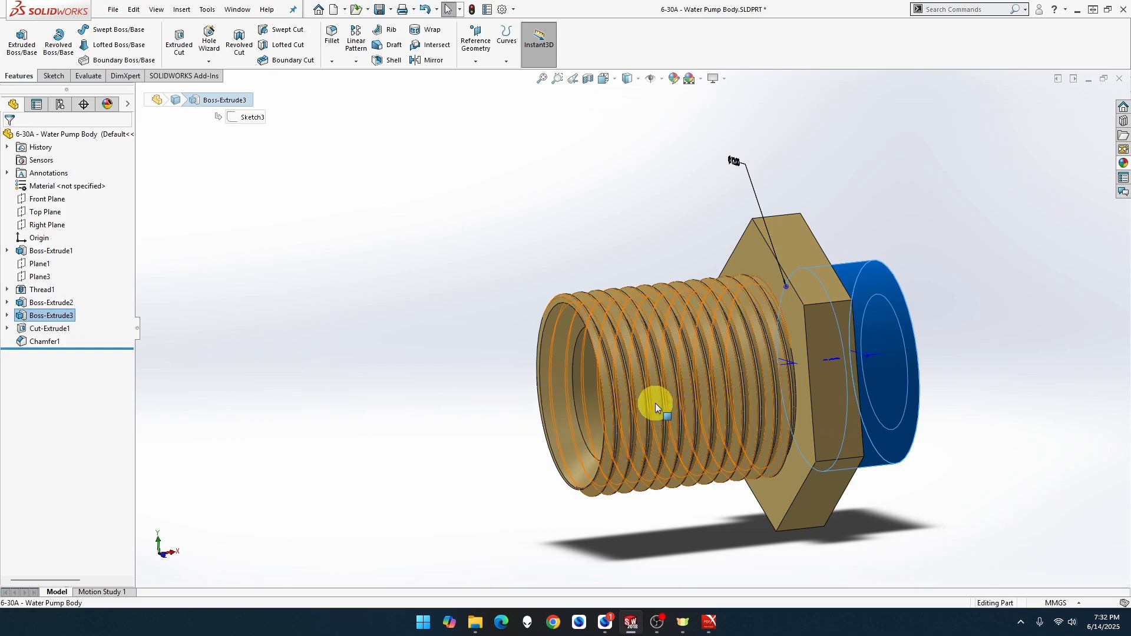
scroll(817, 401, down, 2)
scroll(817, 401, down, 2)
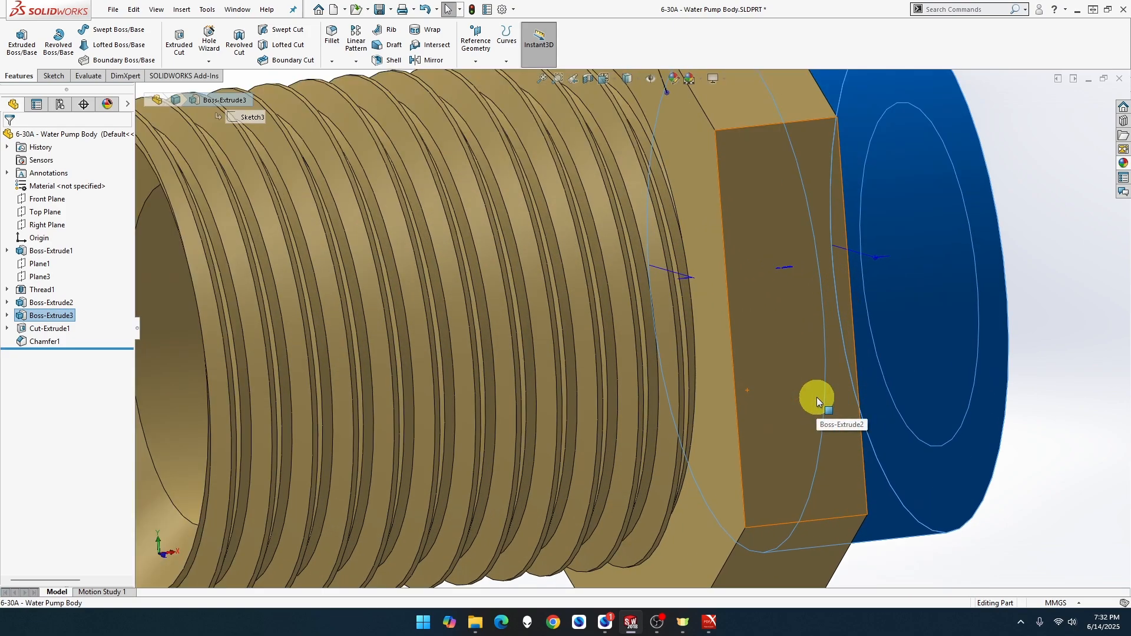
middle_drag(816, 397, 812, 446)
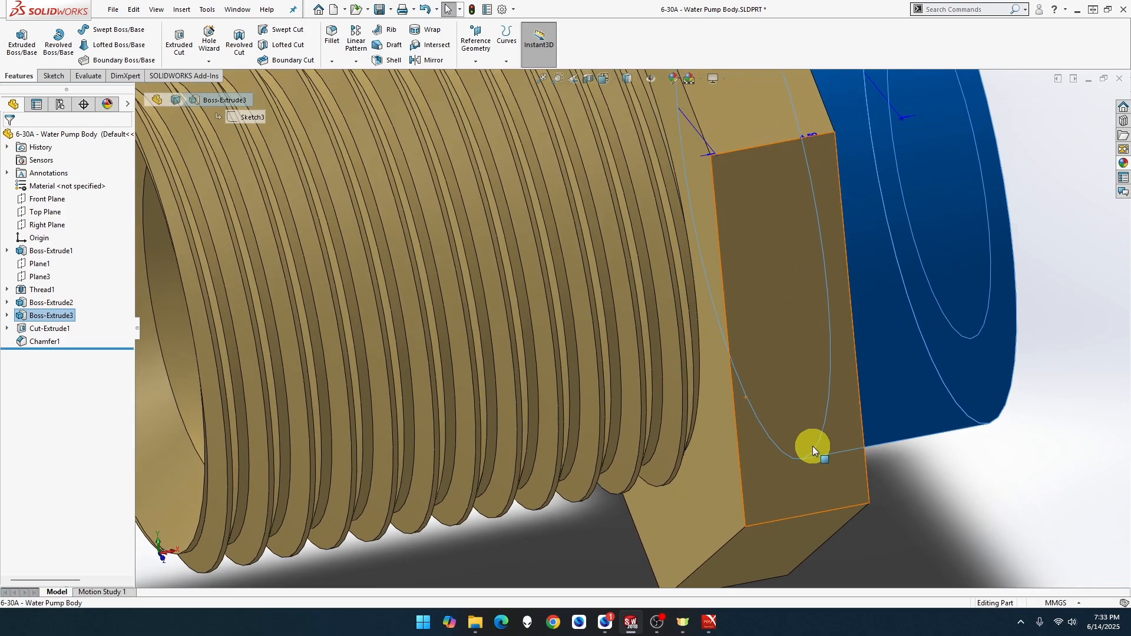
scroll(814, 461, up, 2)
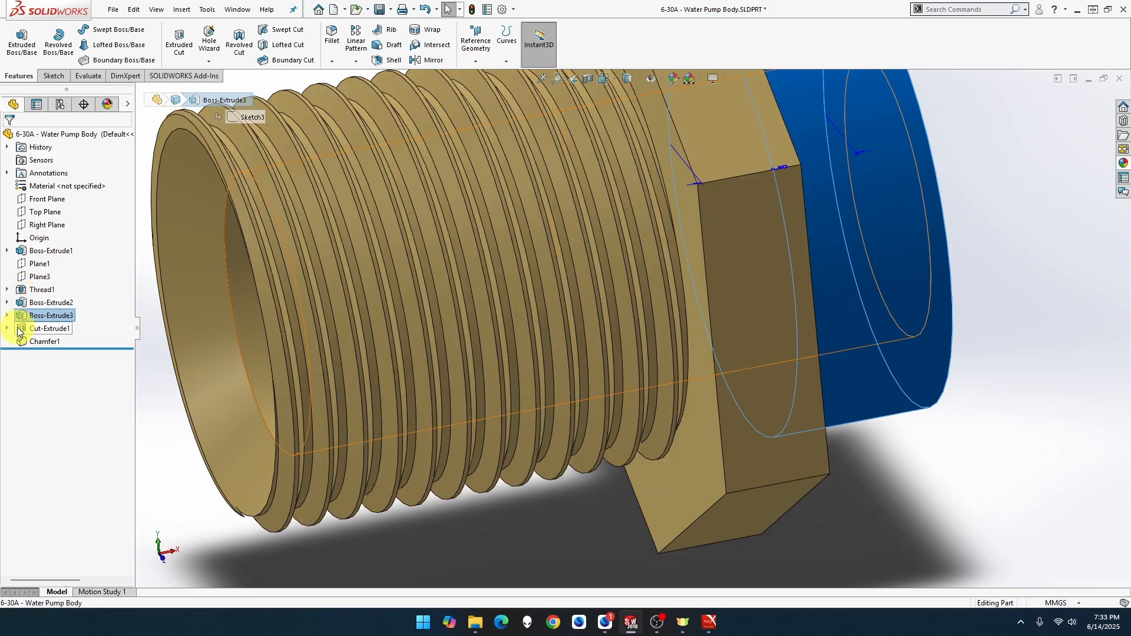
ctrl+click(44, 304)
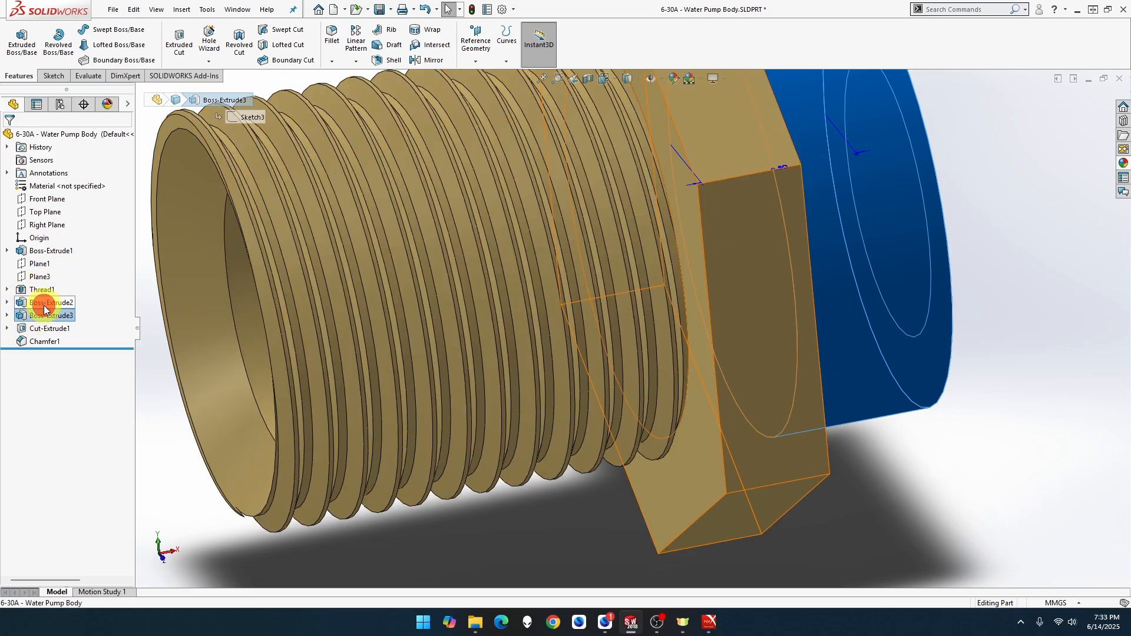
click(43, 303)
scroll(522, 252, up, 5)
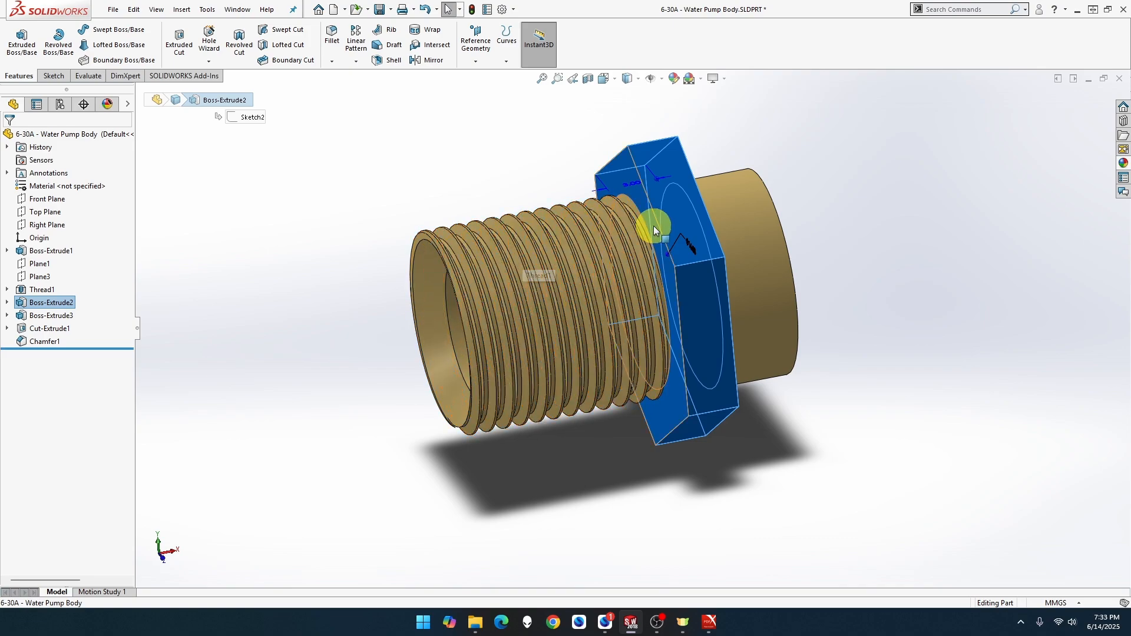
scroll(694, 182, down, 5)
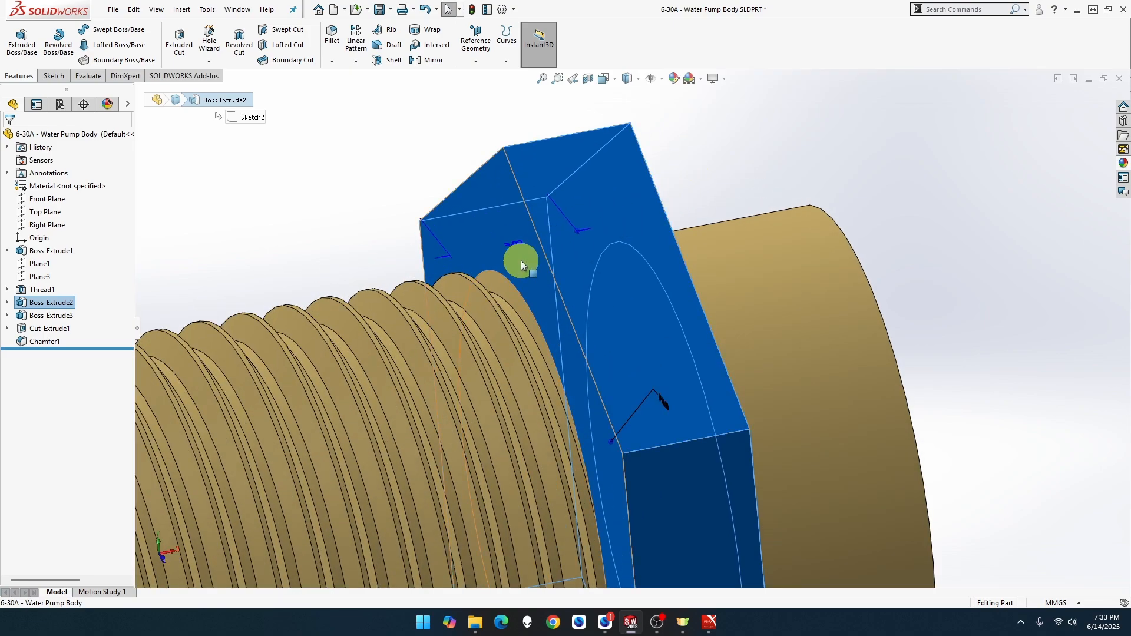
key(Escape)
scroll(525, 250, up, 5)
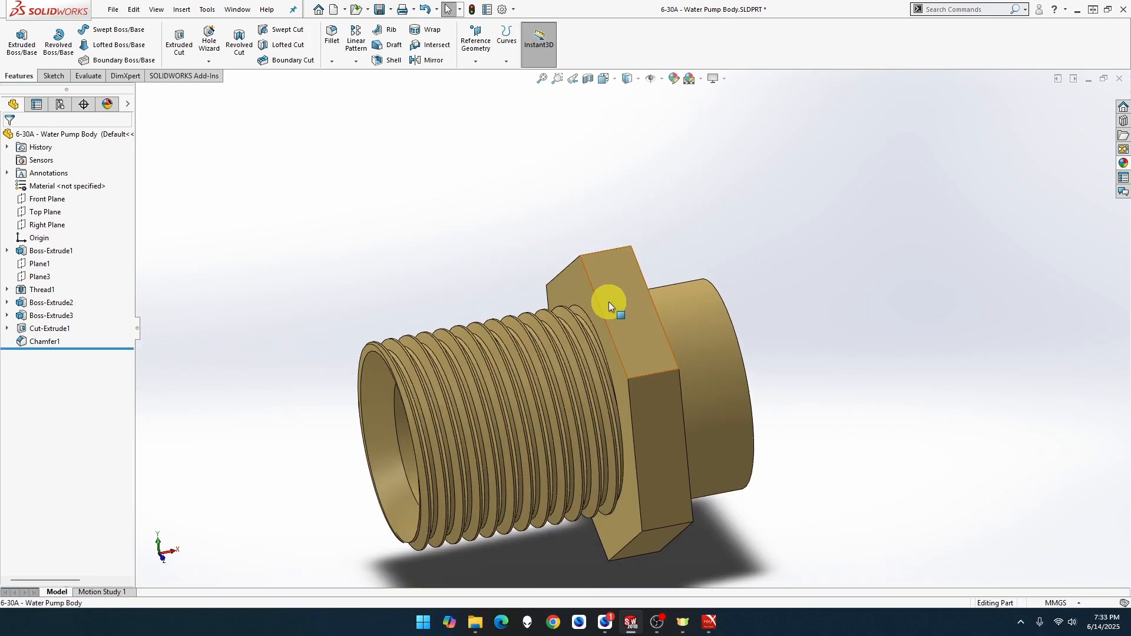
click(541, 79)
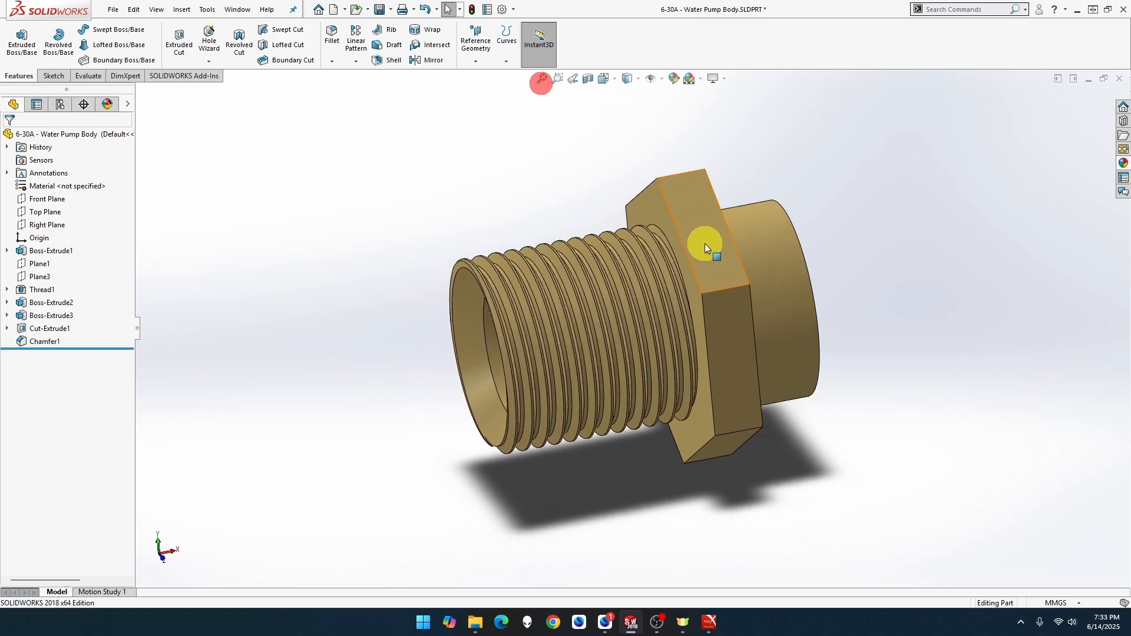
middle_drag(591, 263, 626, 260)
scroll(625, 260, up, 1)
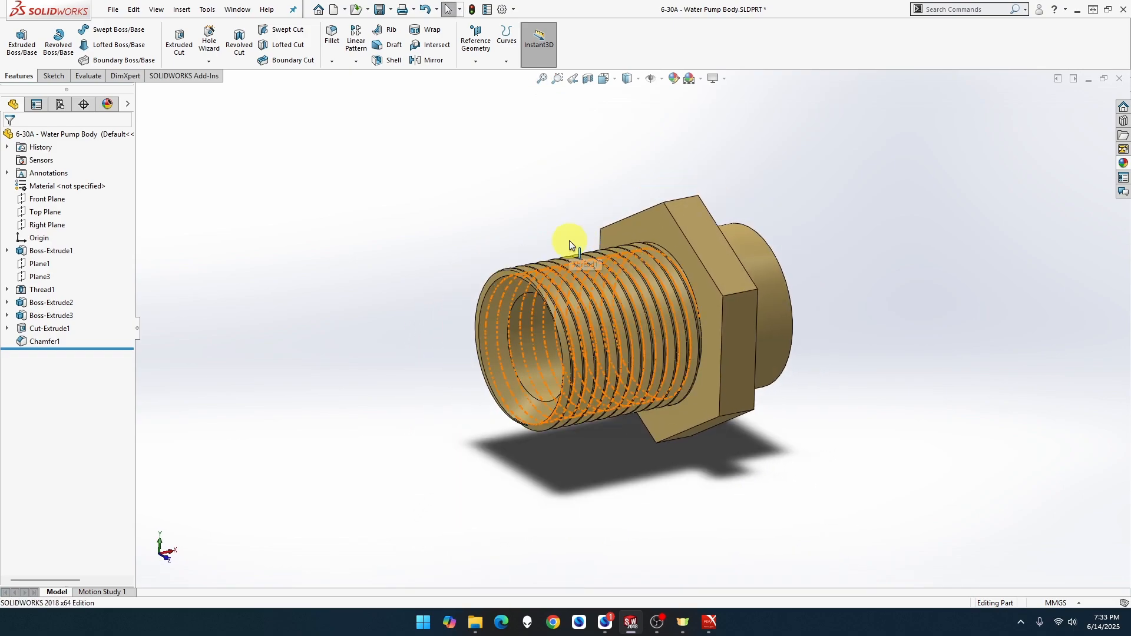
click(519, 199)
click(543, 80)
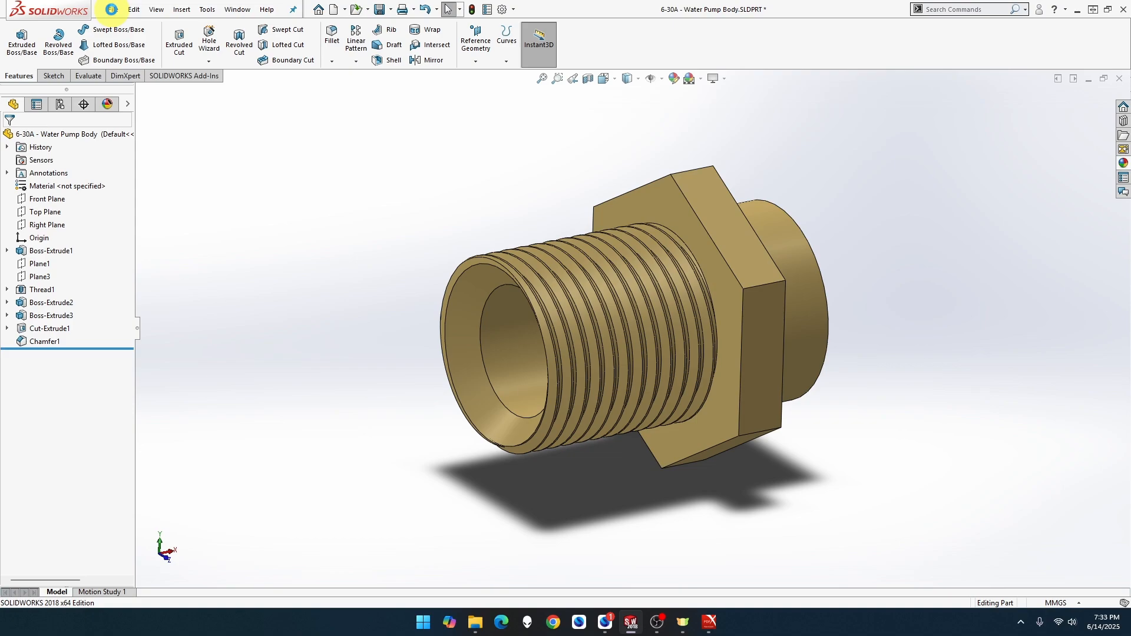
Create a new part document from the Part MMGS template.
click(111, 10)
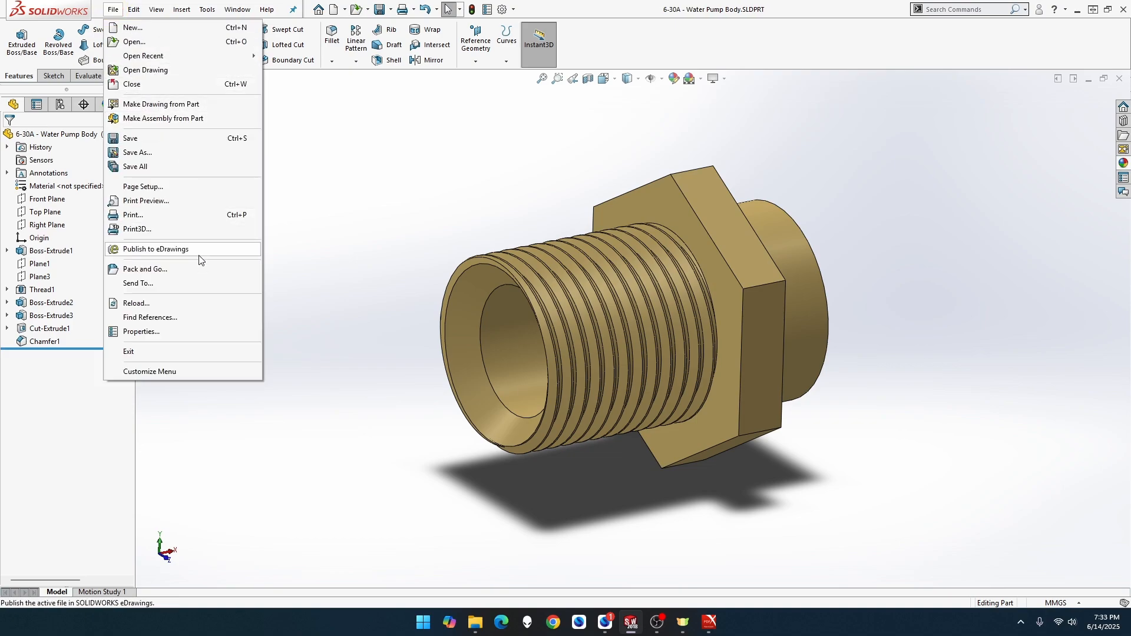
click(156, 27)
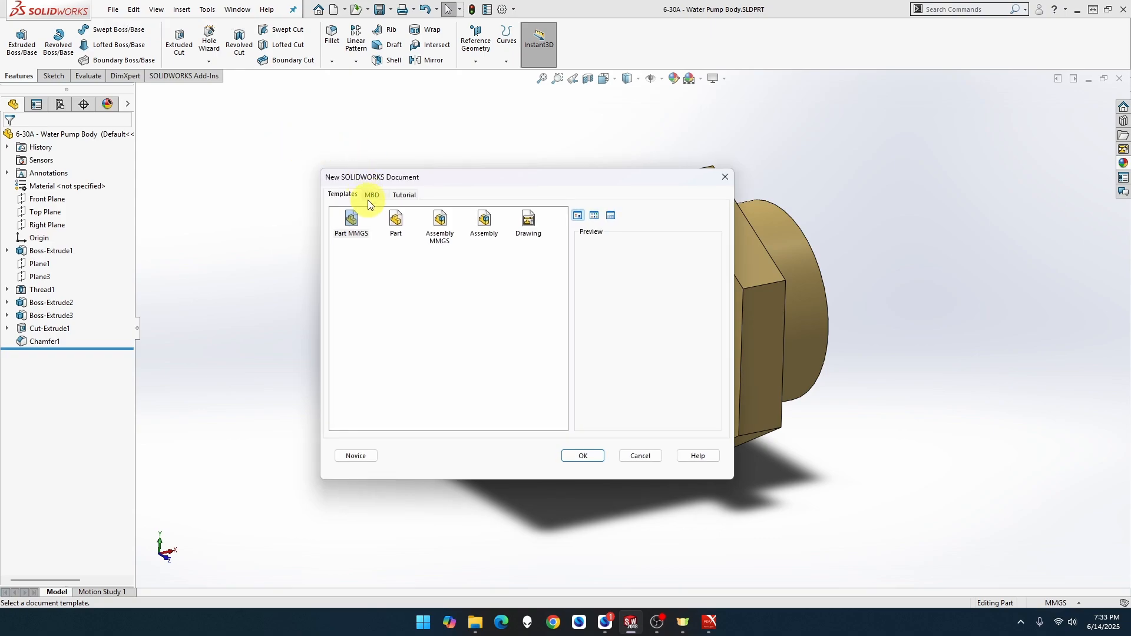
double_click(364, 221)
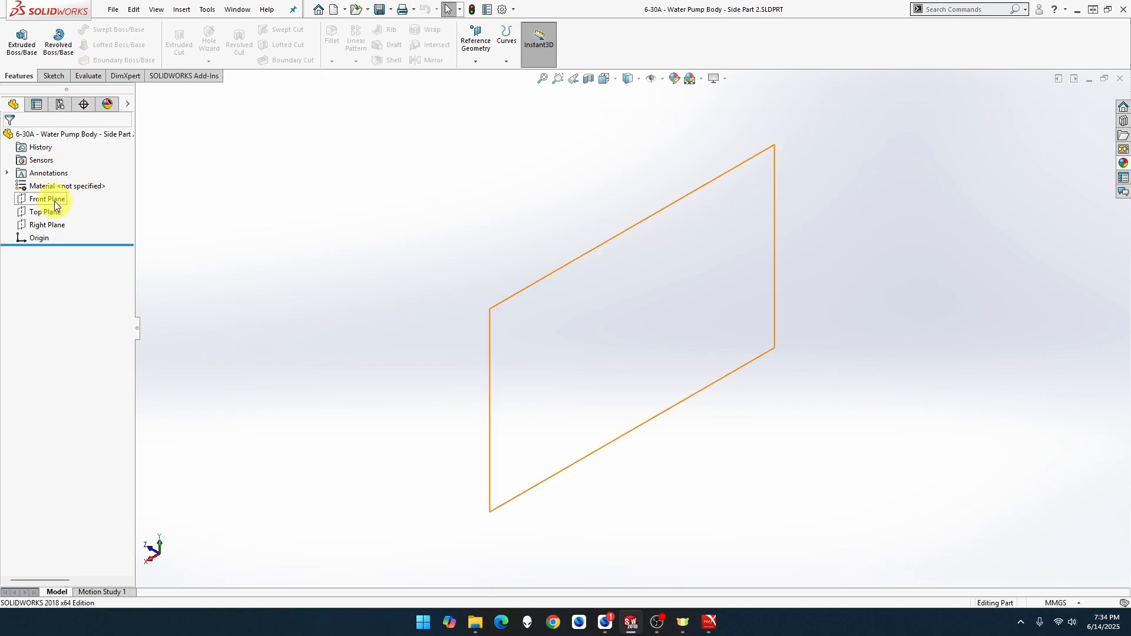
Start a sketch on the Right Plane and draw a circle of about 51 mm radius centred on the origin.
click(47, 224)
click(62, 208)
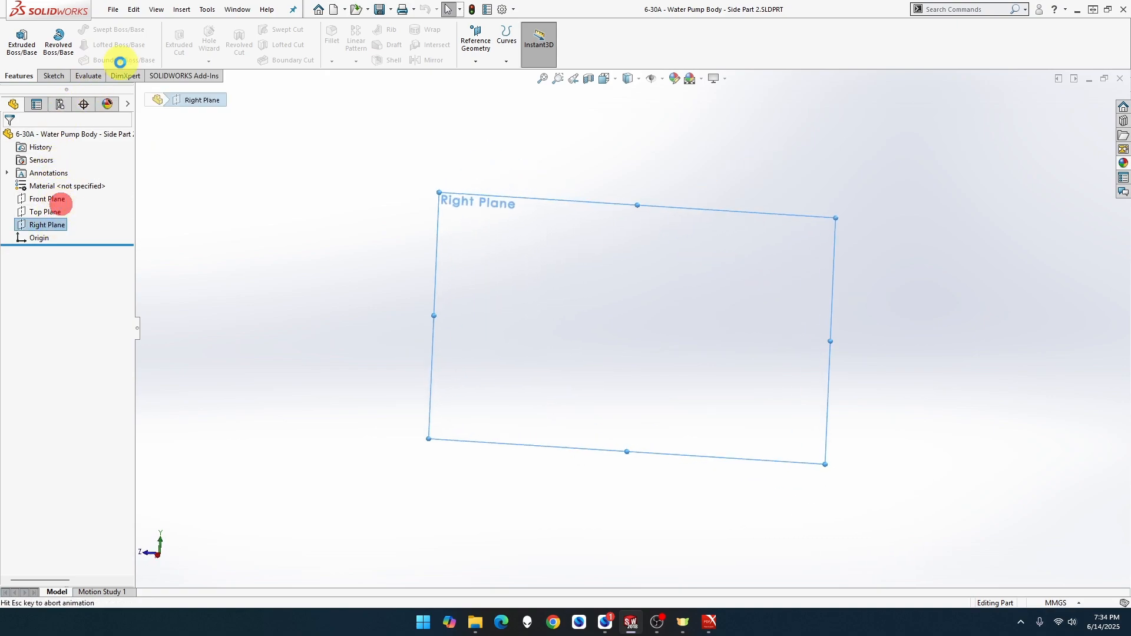
click(101, 29)
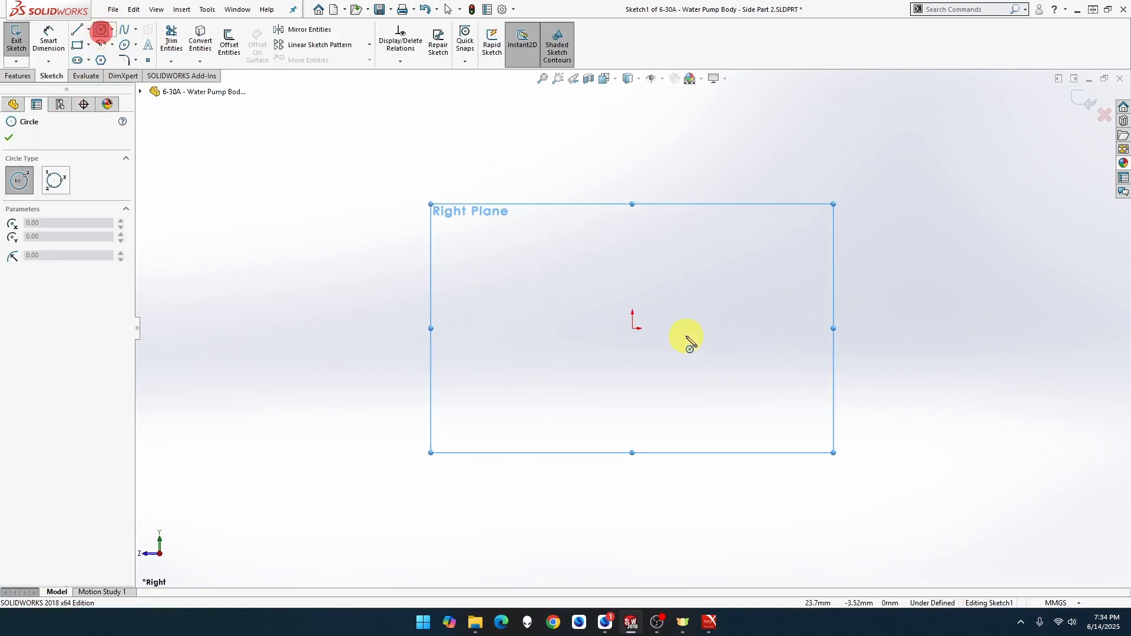
click(632, 327)
click(712, 247)
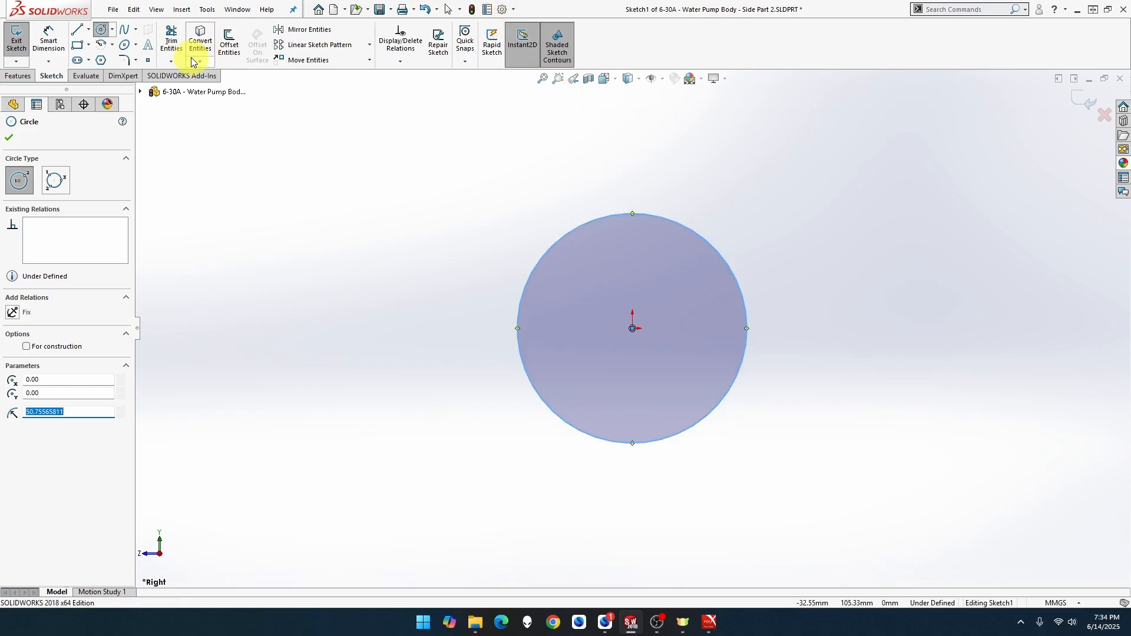
Dimension the circle's diameter as 38 mm.
click(51, 36)
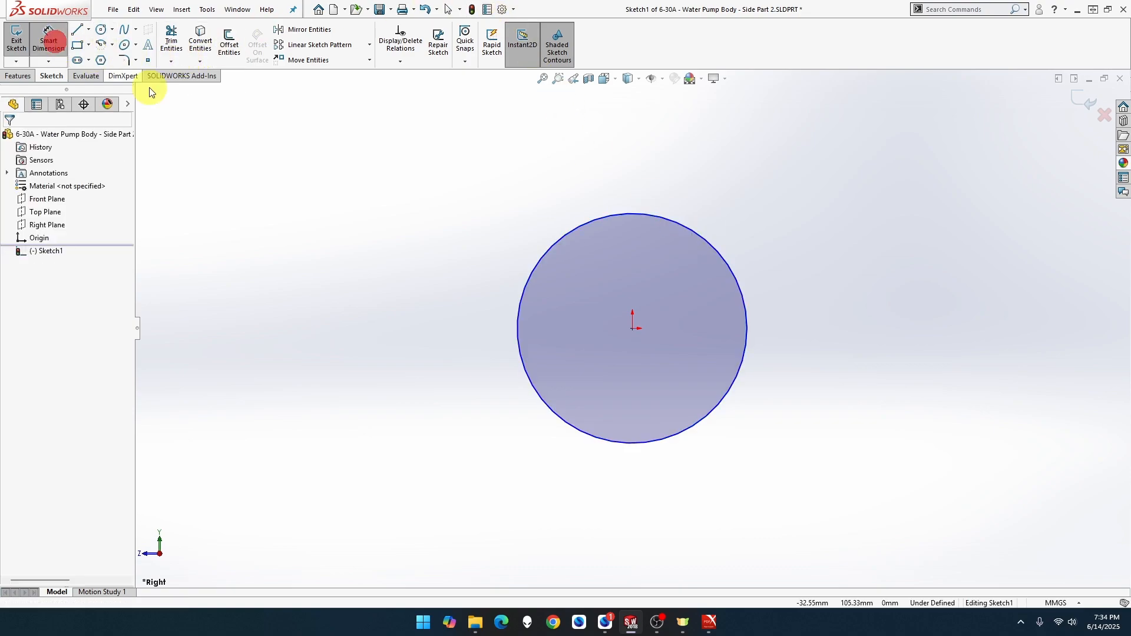
click(558, 237)
click(427, 152)
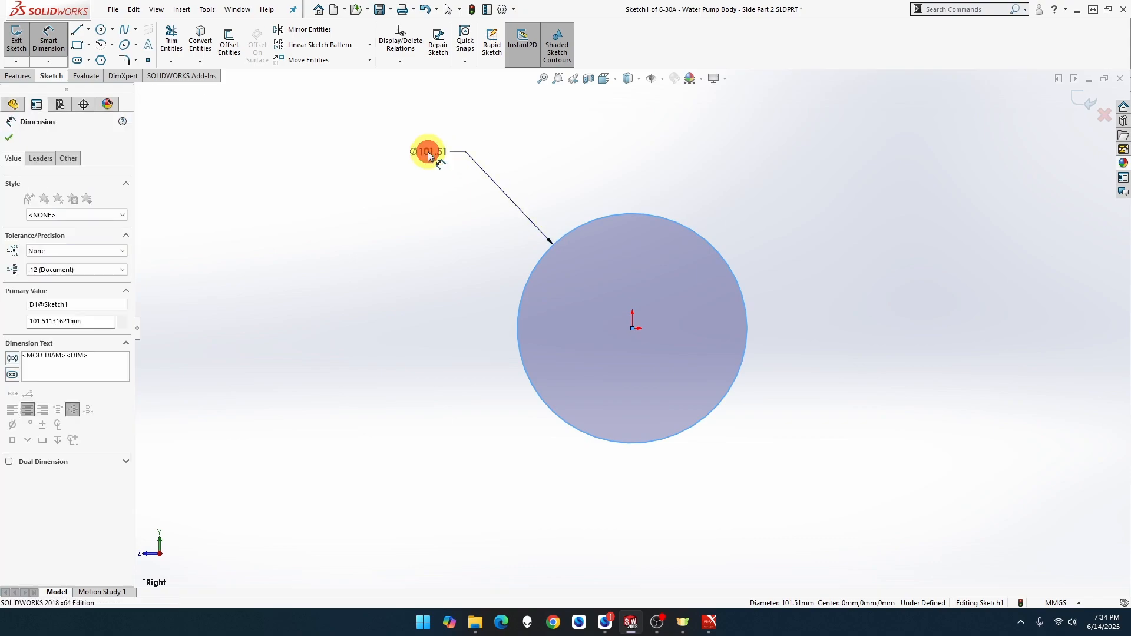
key(Return)
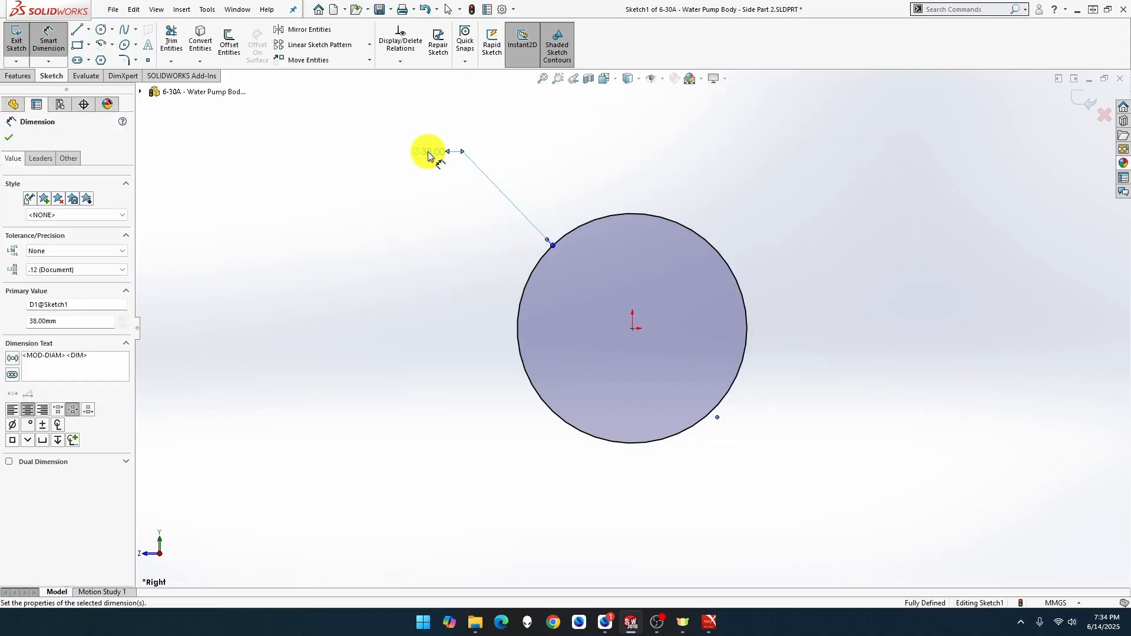
scroll(552, 125, down, 1)
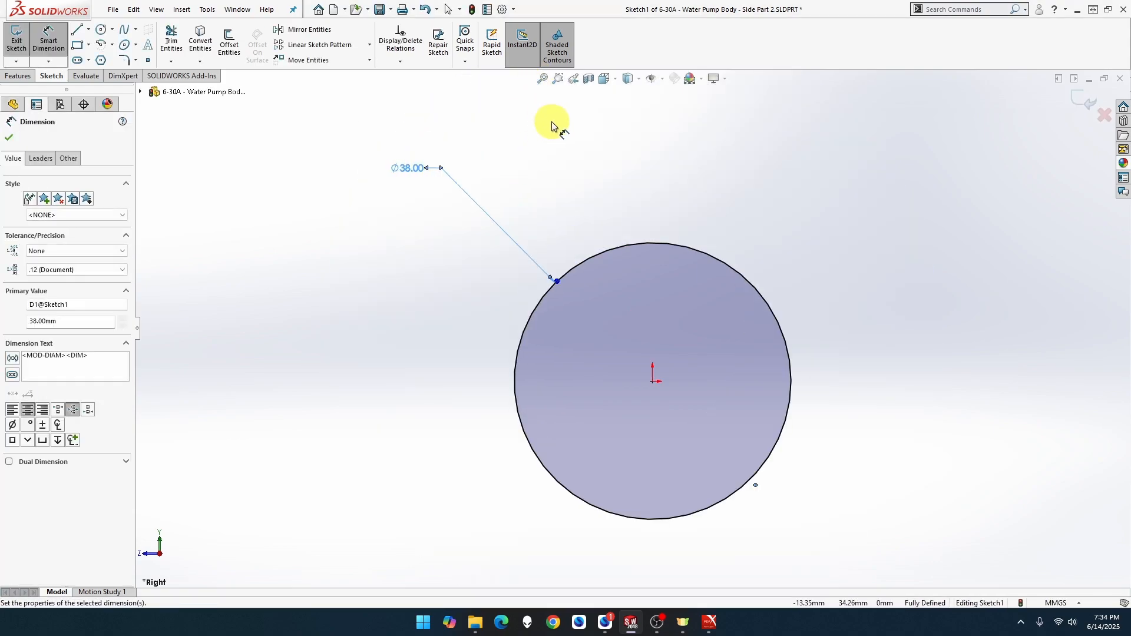
Sketch concentric circles of about 4.3 and 12.7 mm radius above the 38 mm circle, and of about 4.8 and 9.9 mm radius below it.
scroll(552, 126, up, 2)
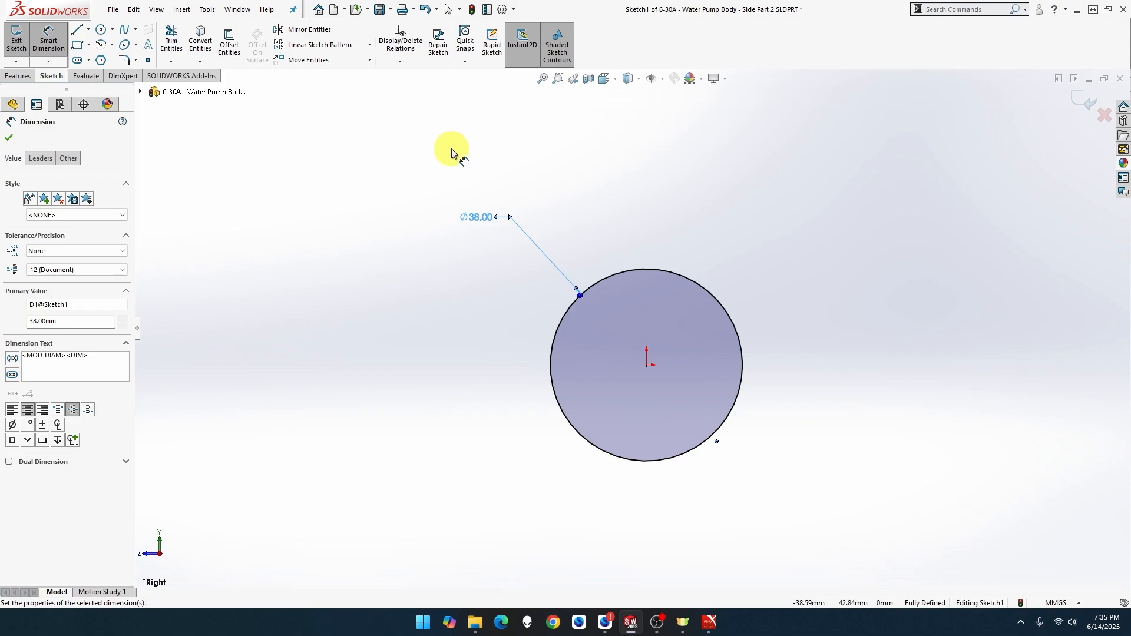
click(106, 30)
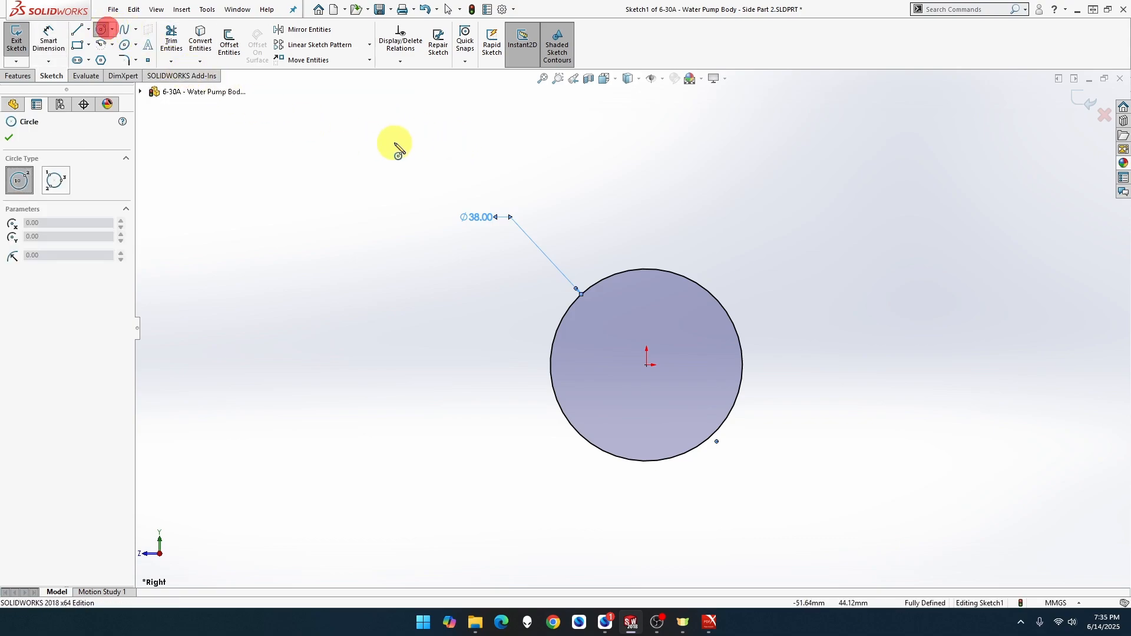
drag(651, 157, 702, 195)
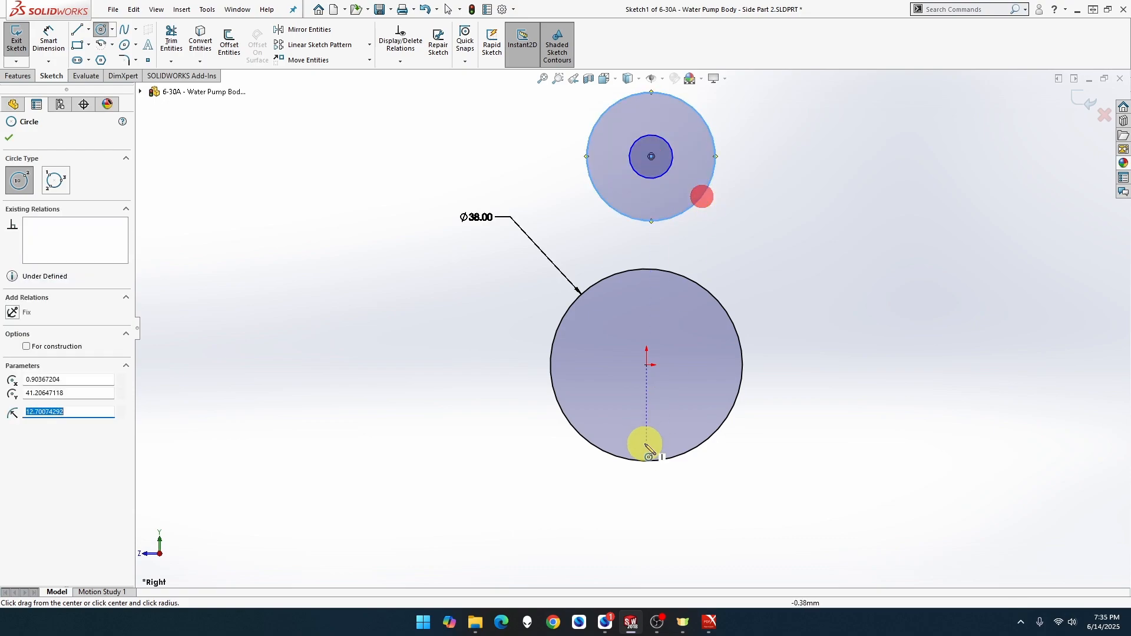
drag(650, 537, 692, 557)
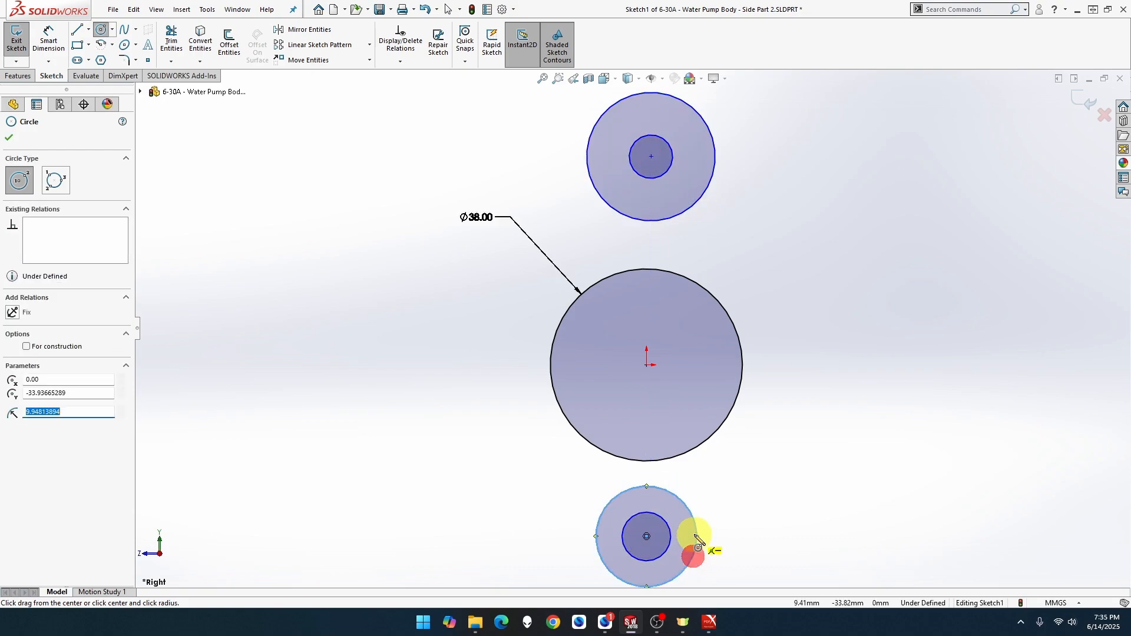
key(Escape)
Make the outer circles of the upper and lower pairs equal, and make their two inner circles equal.
click(695, 522)
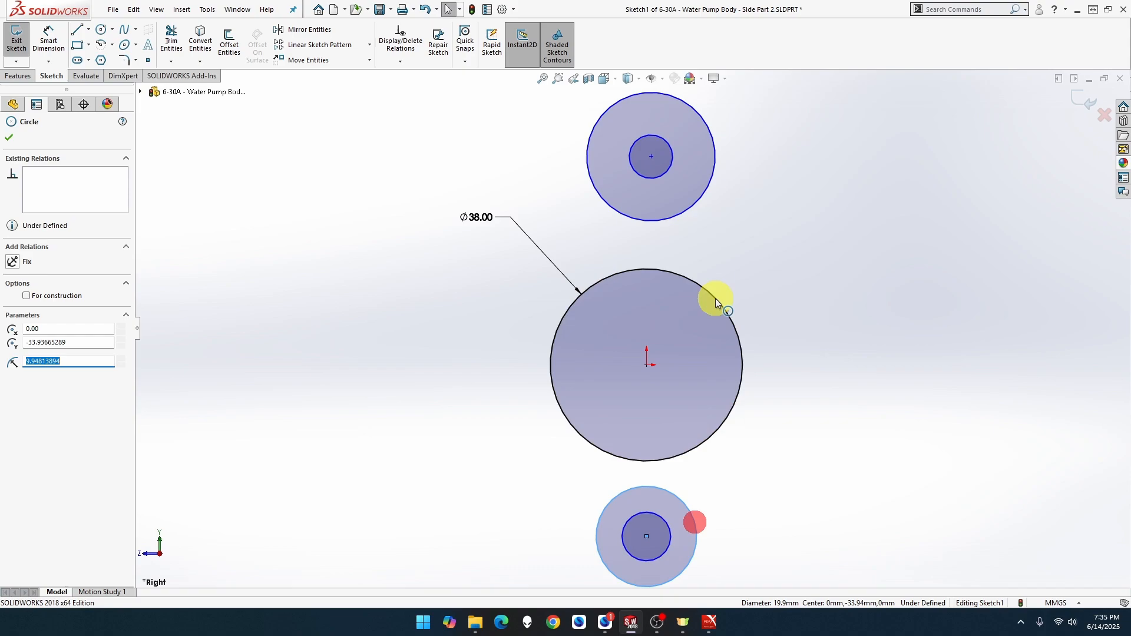
ctrl+click(697, 202)
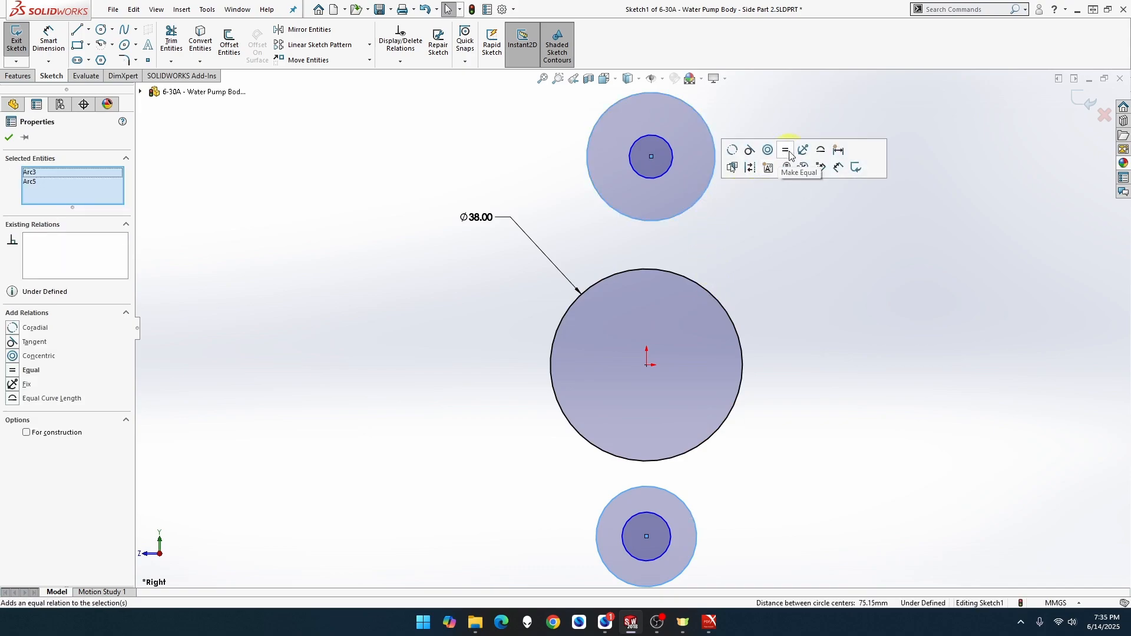
click(787, 151)
click(672, 169)
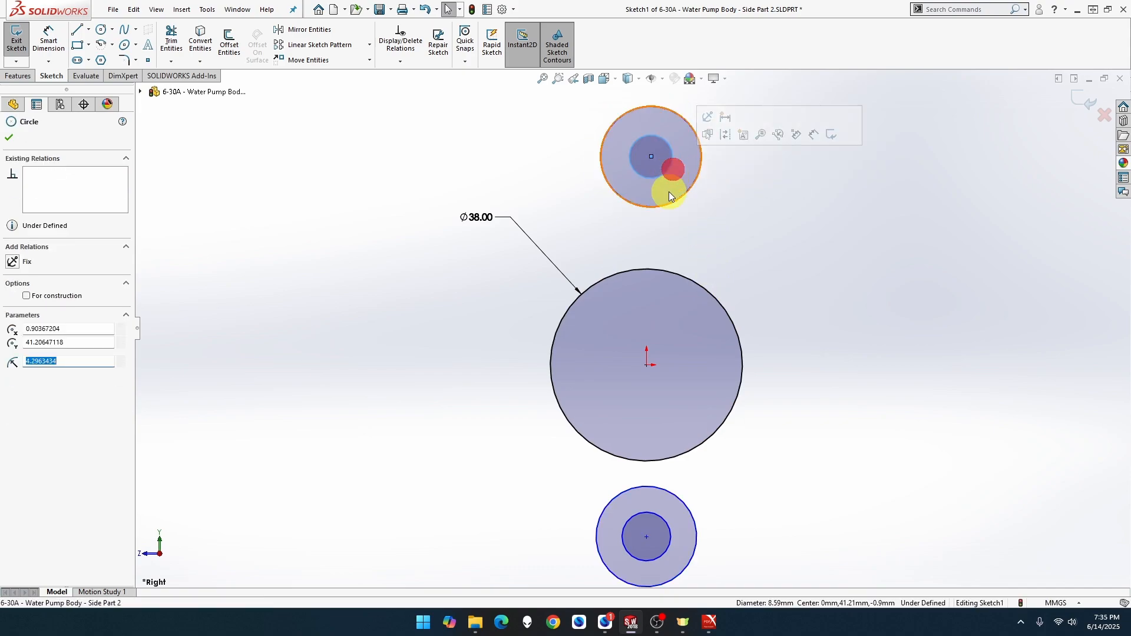
click(644, 513)
ctrl+click(681, 370)
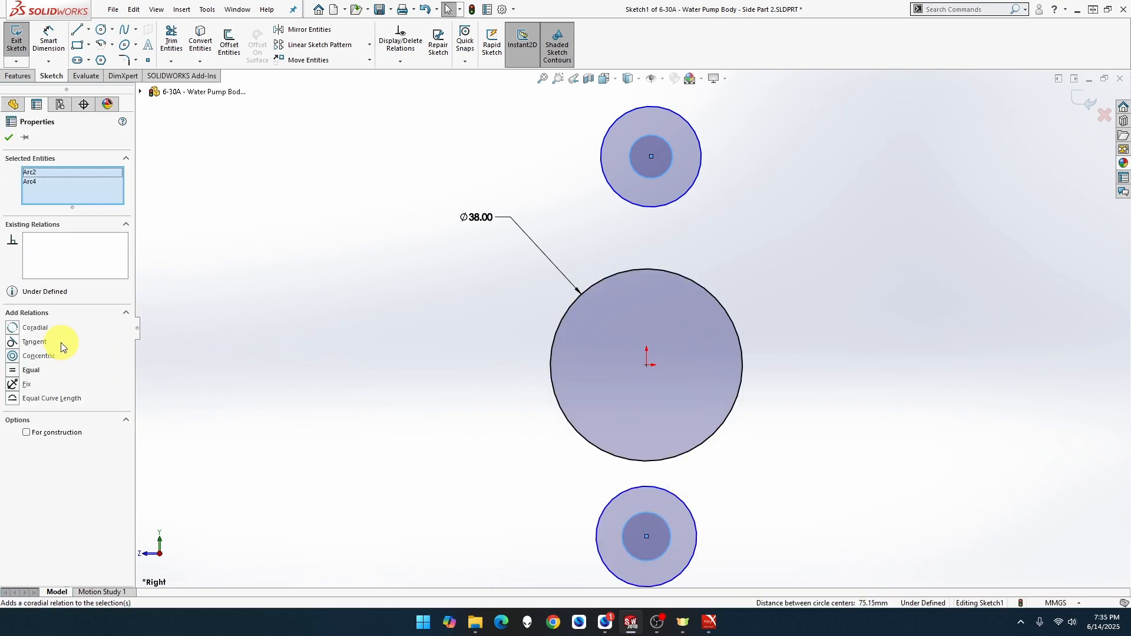
click(39, 370)
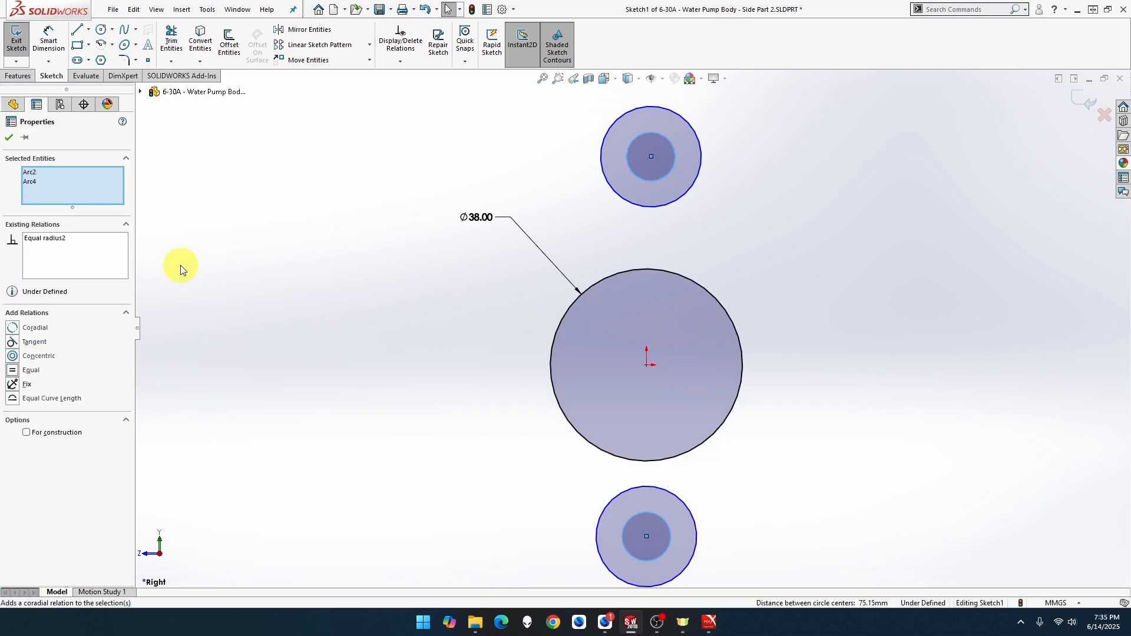
click(10, 138)
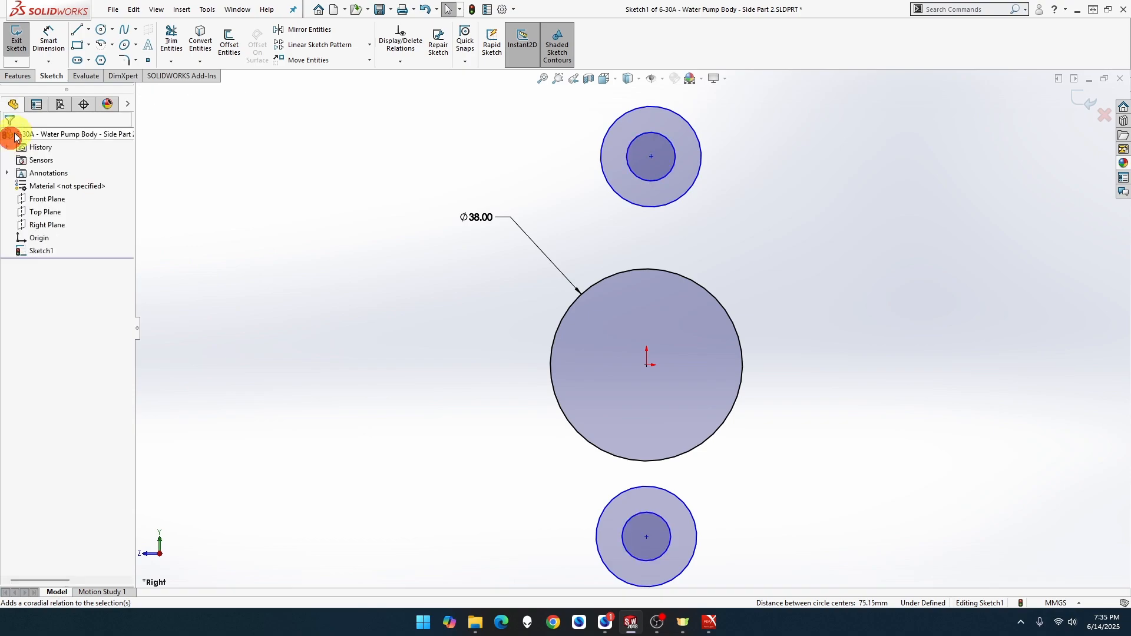
Dimension the upper pair of concentric circles with a 16 mm outer diameter and a 6 mm inner diameter.
click(51, 46)
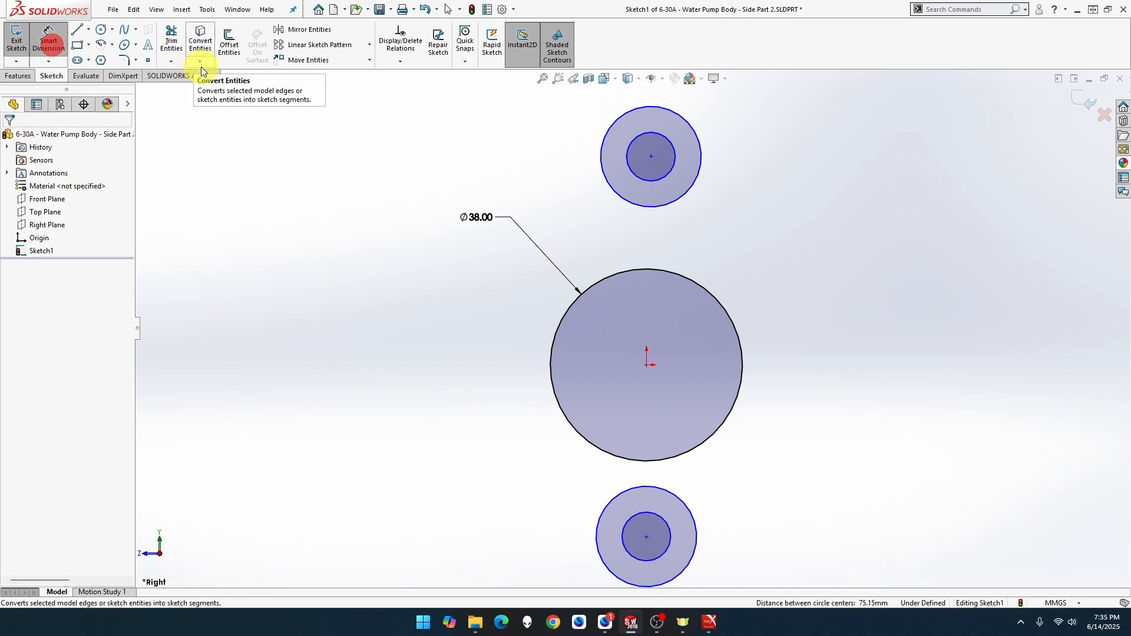
click(682, 113)
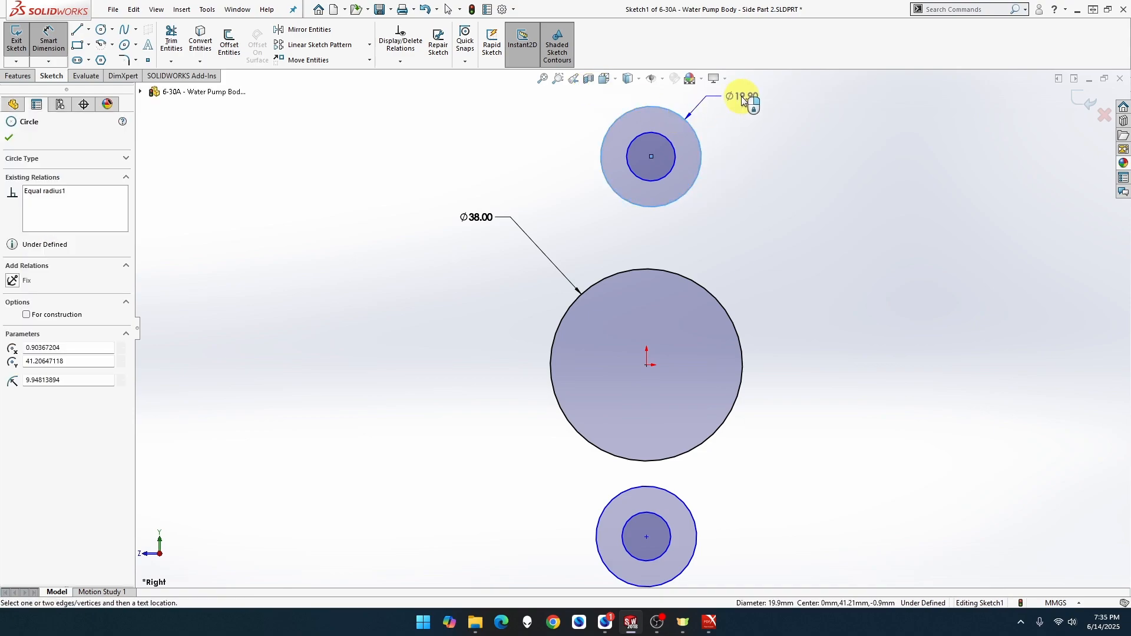
click(741, 98)
text(16)
key(Return)
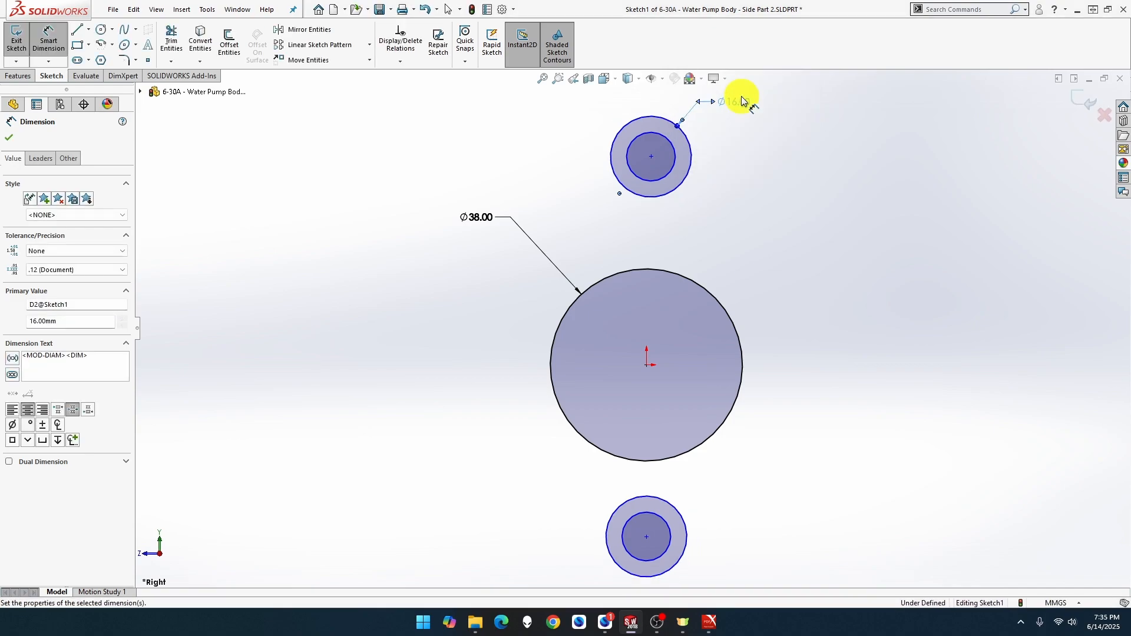
click(677, 155)
click(734, 130)
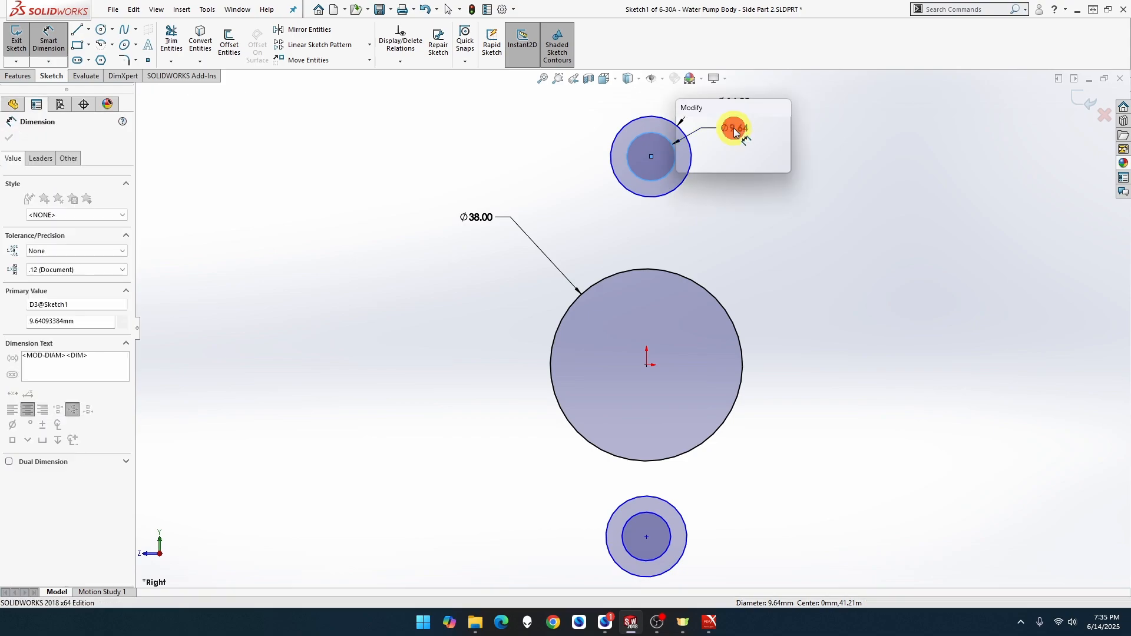
text(6)
key(Return)
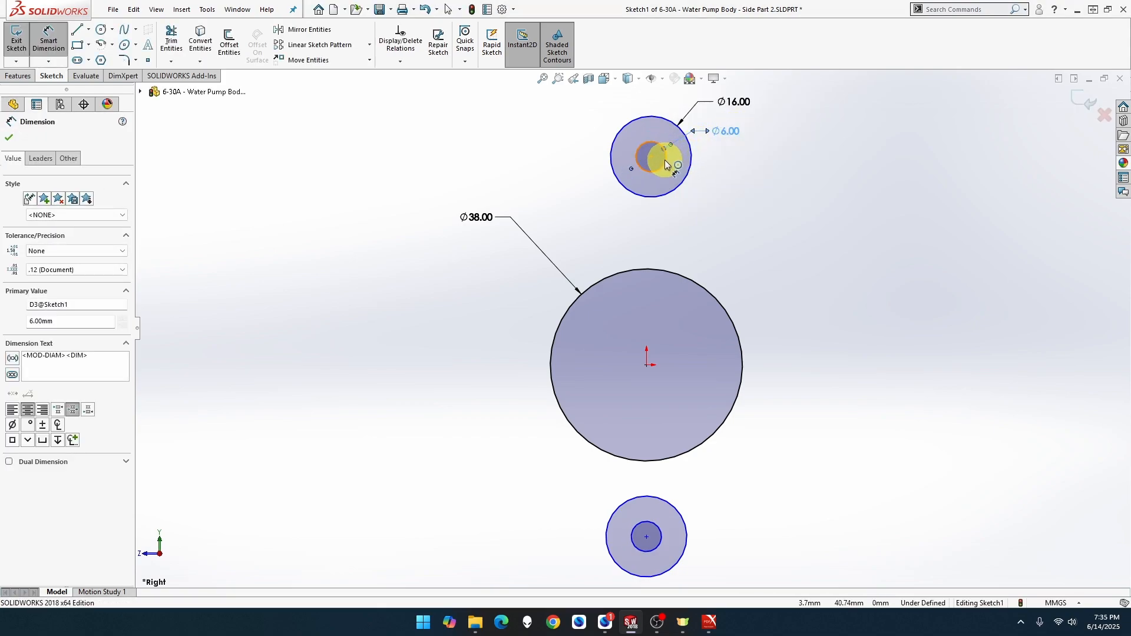
key(Escape)
Align the centres of the upper and lower circle pairs vertically with the origin.
click(649, 155)
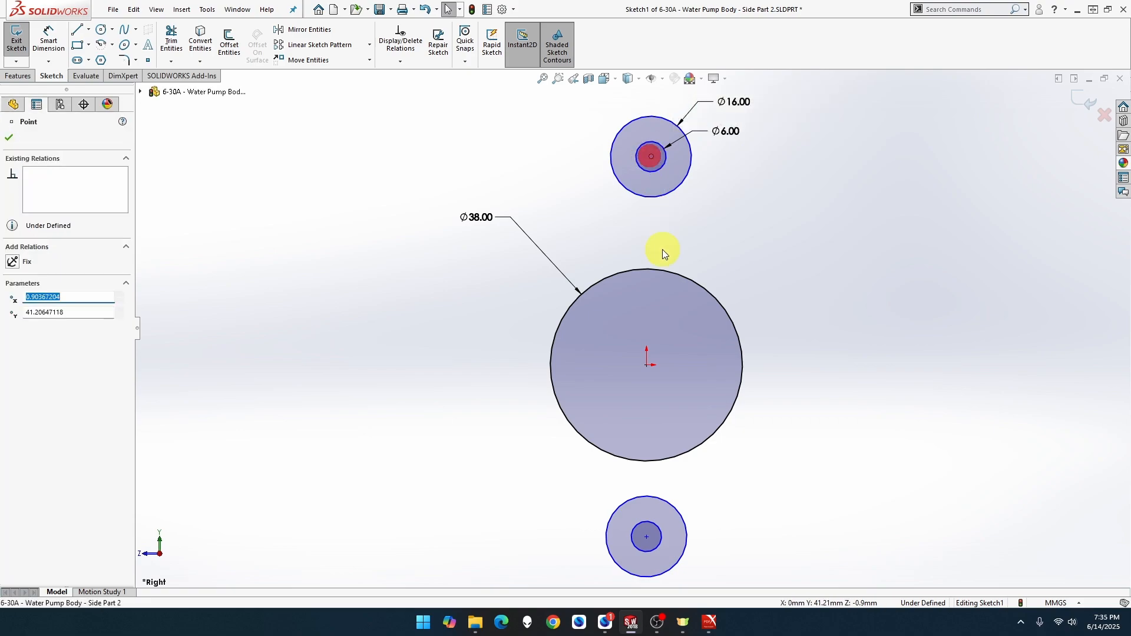
ctrl+click(647, 365)
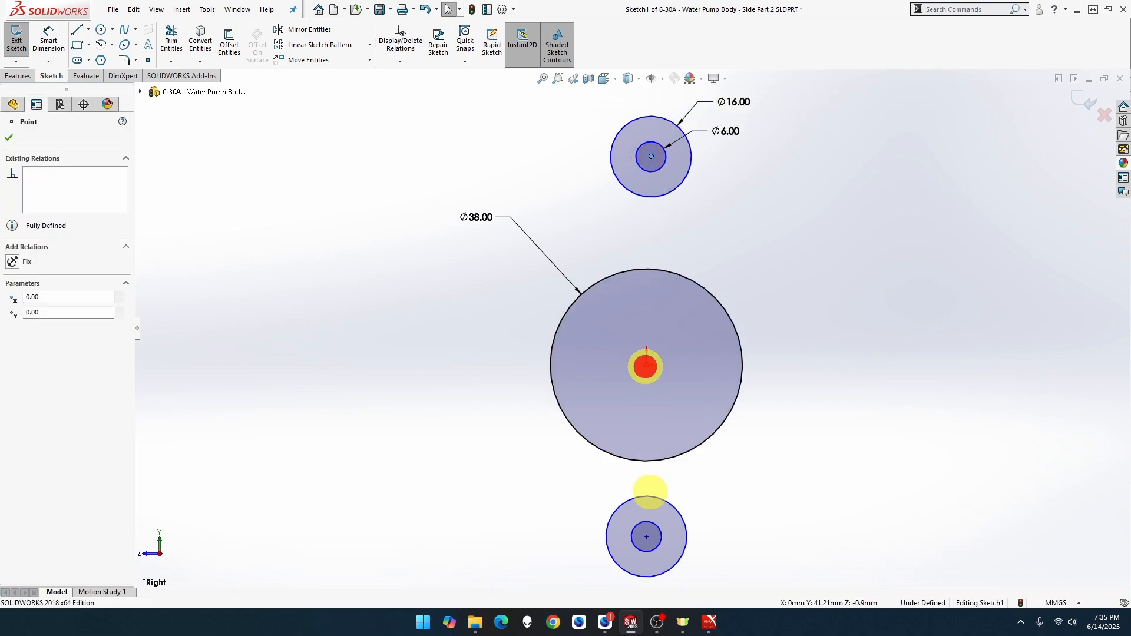
ctrl+click(647, 537)
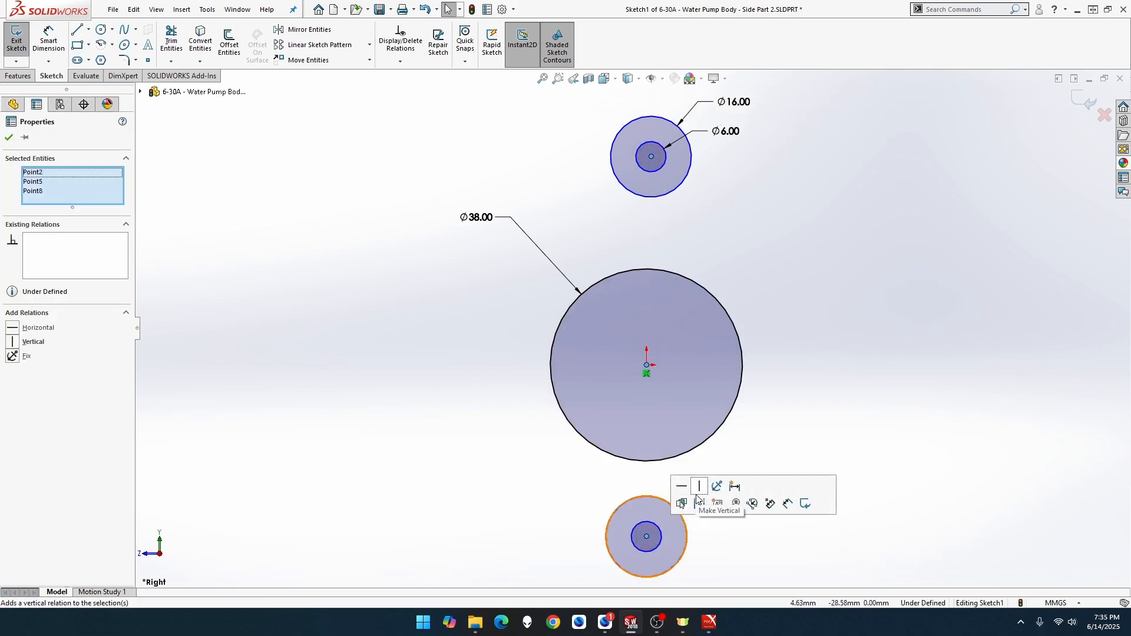
click(699, 492)
click(796, 328)
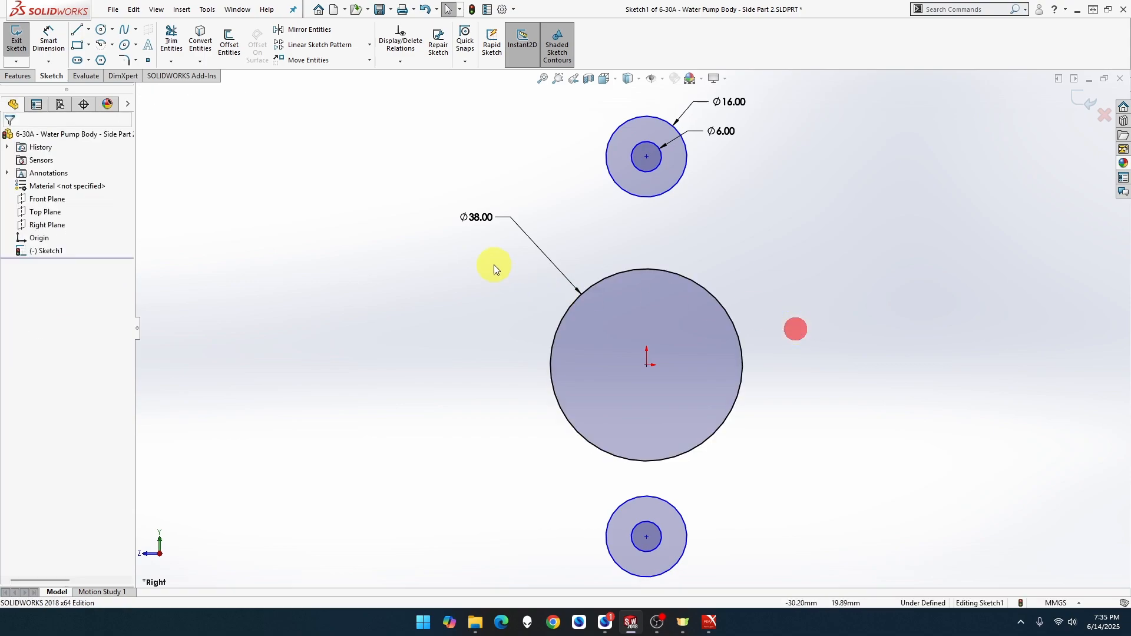
Dimension the distance from the upper circles' centre to the origin as 22 mm.
click(48, 37)
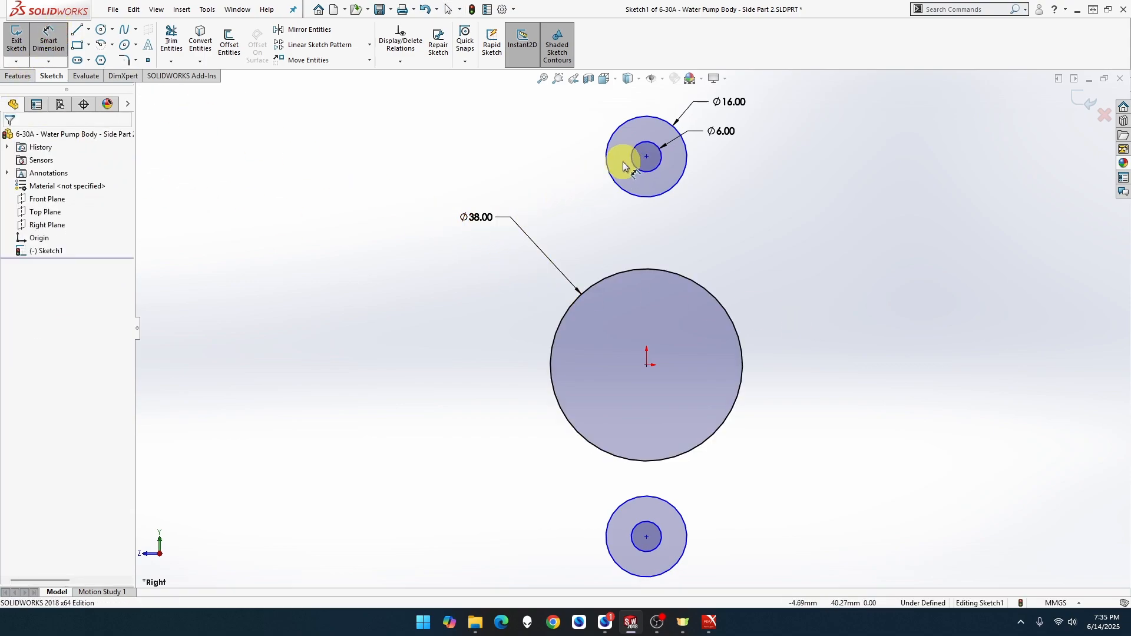
click(644, 158)
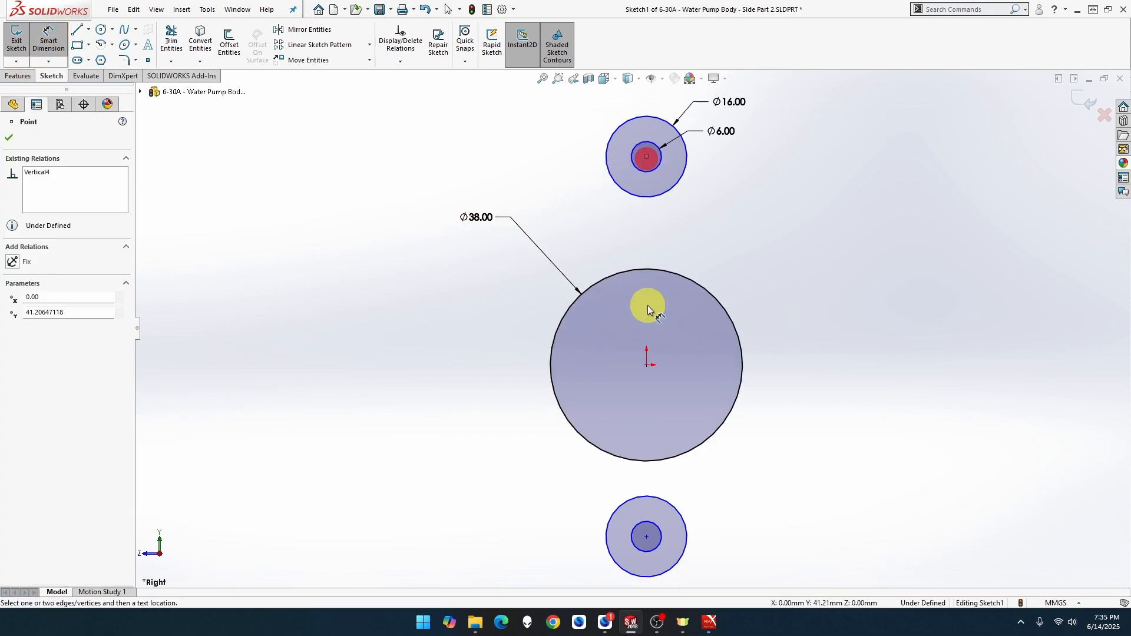
click(647, 369)
click(798, 283)
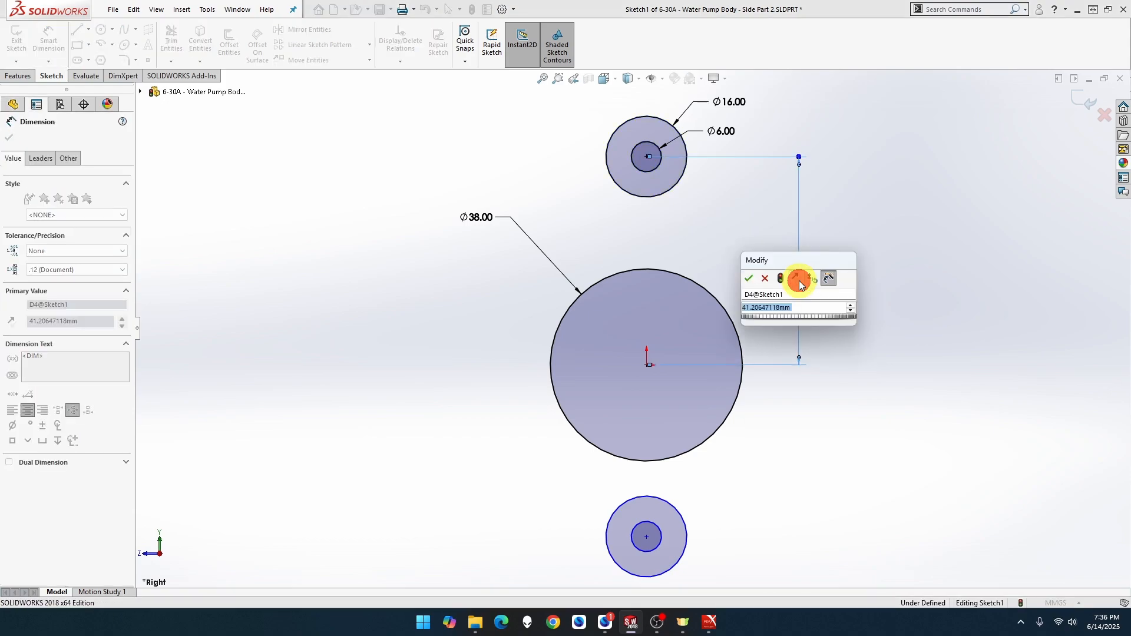
text(22)
key(Return)
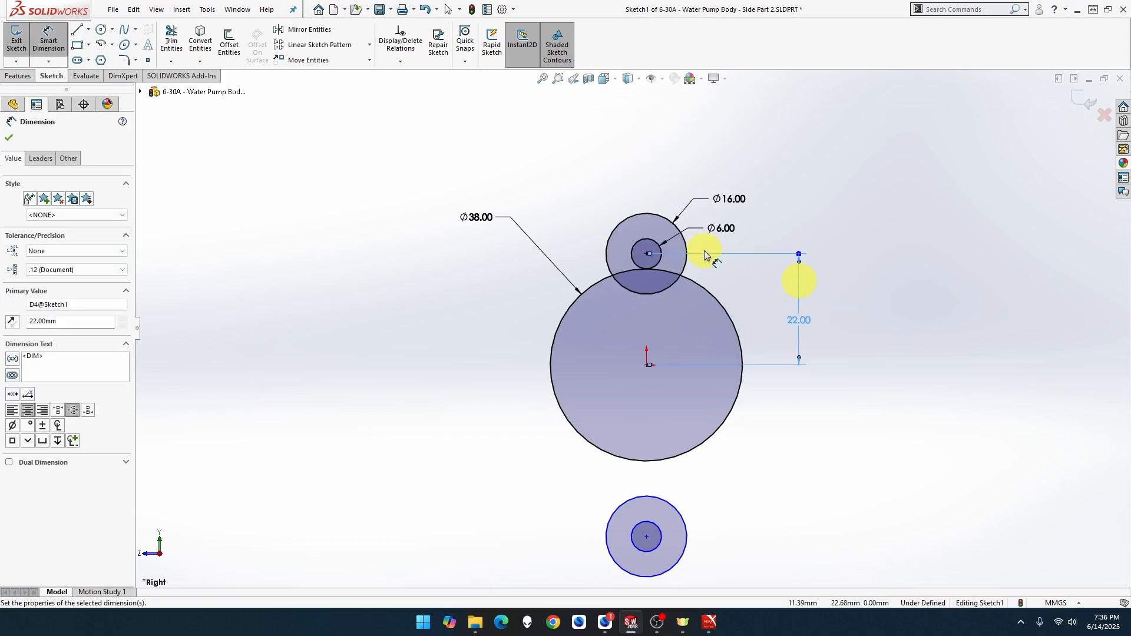
Dimension the distance from the lower circles' centre to the origin as 22 mm.
click(647, 537)
click(647, 366)
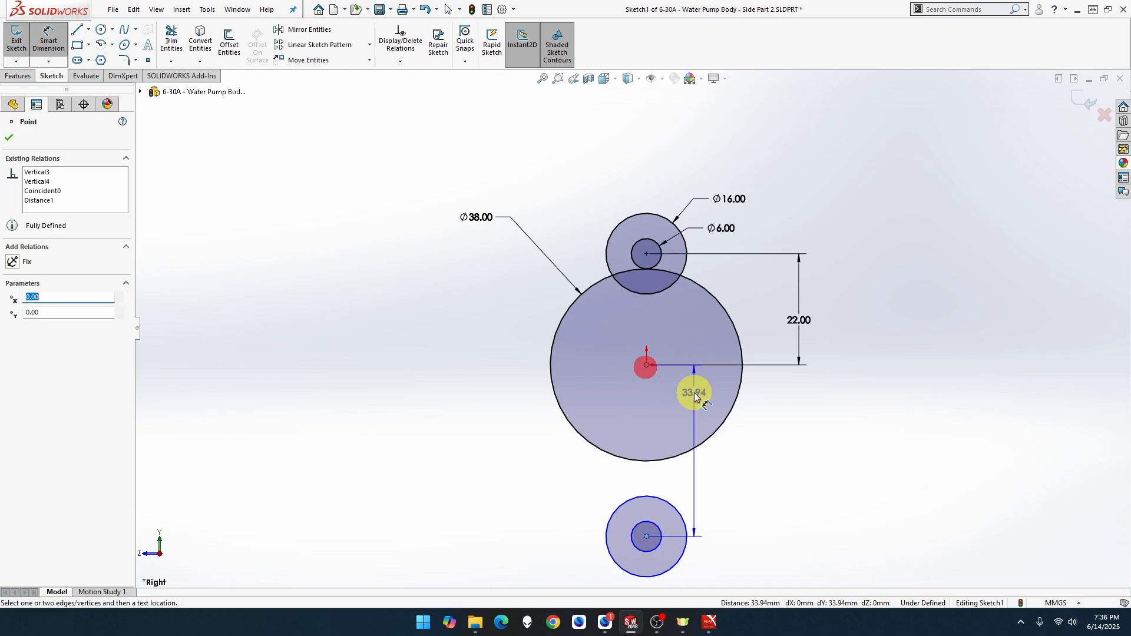
click(795, 465)
text(22)
key(Return)
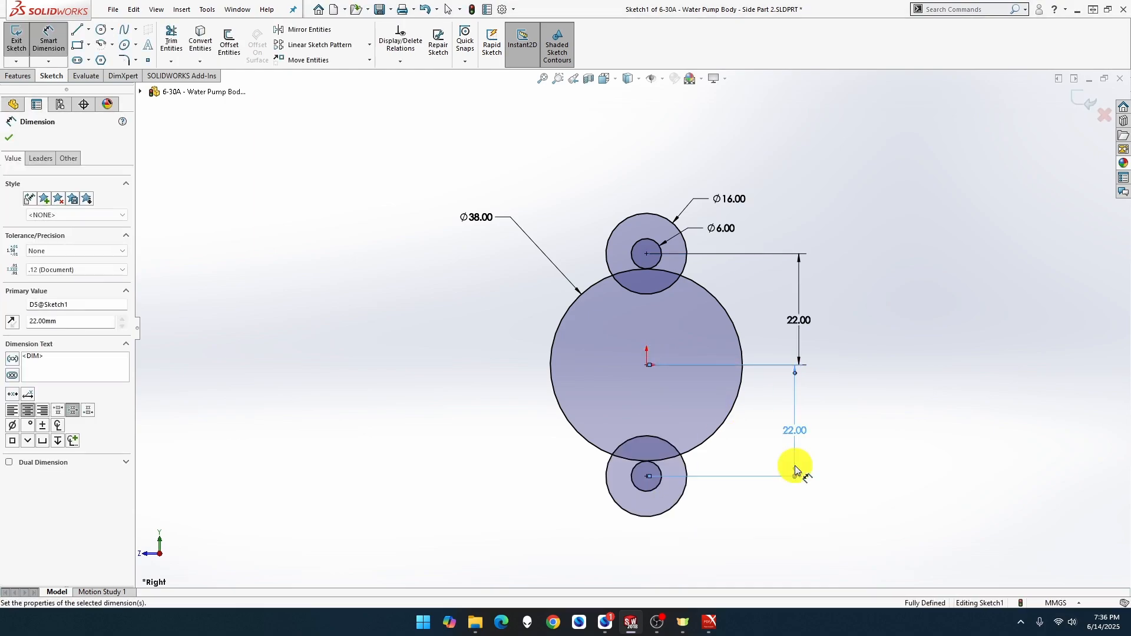
key(Escape)
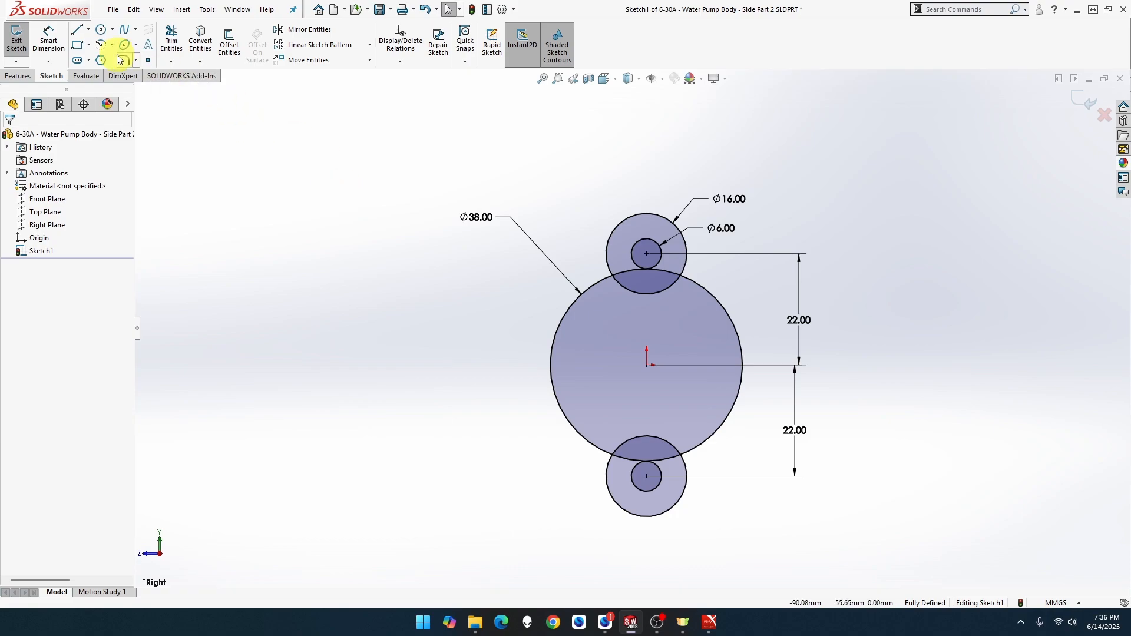
Sketch an open chain of seven connected lines loosely around the circles, with slanted segments flanking the upper and lower circle pairs.
click(79, 35)
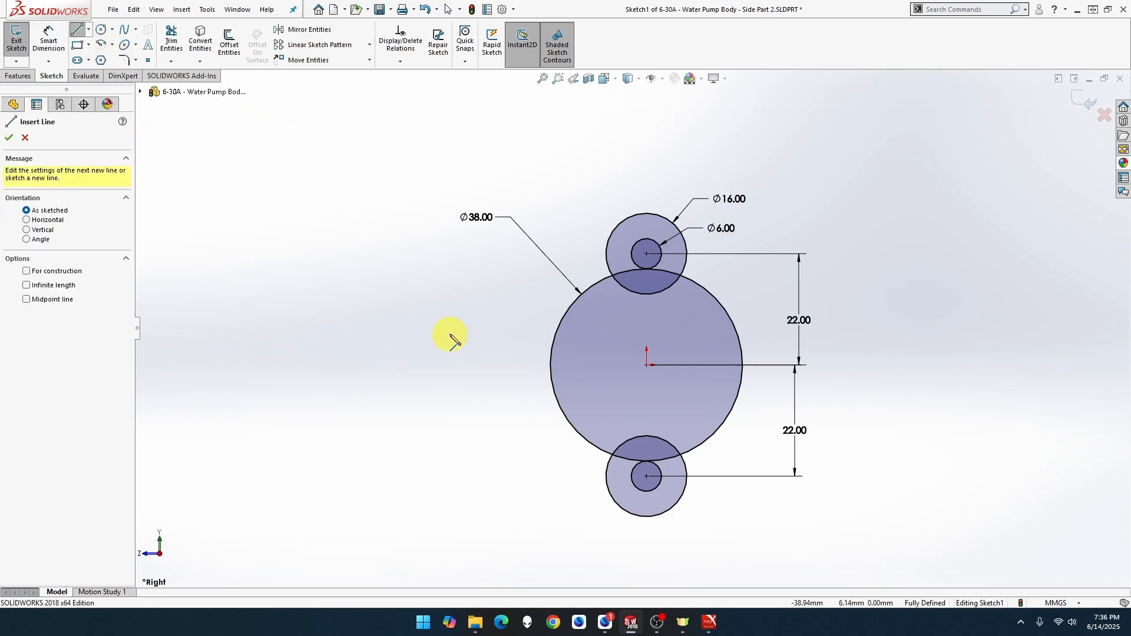
click(484, 399)
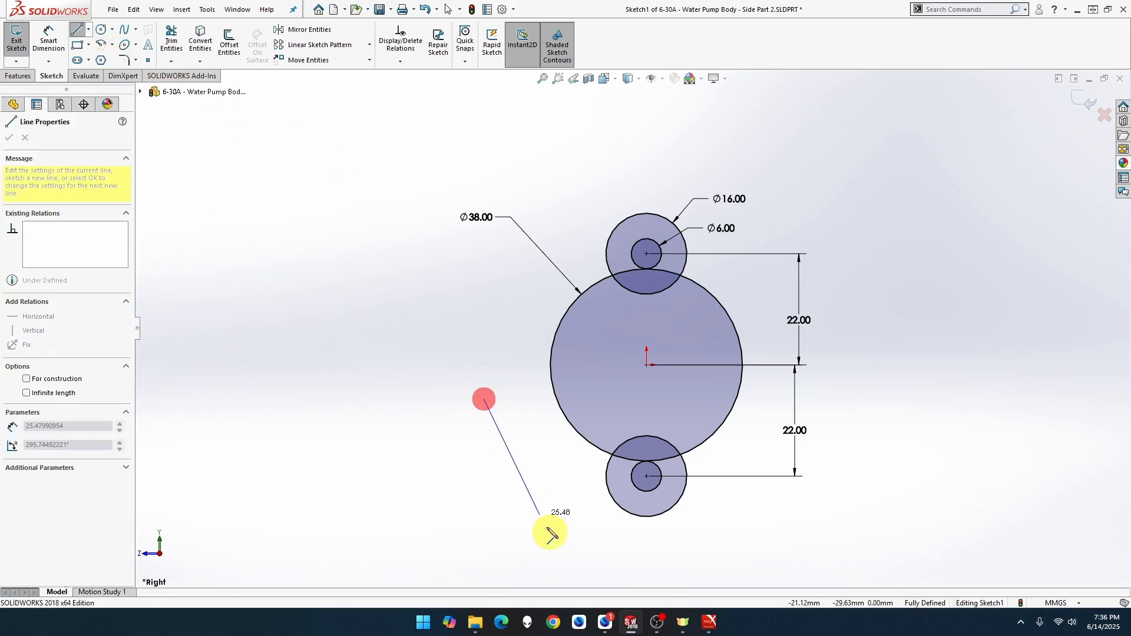
click(588, 560)
click(689, 560)
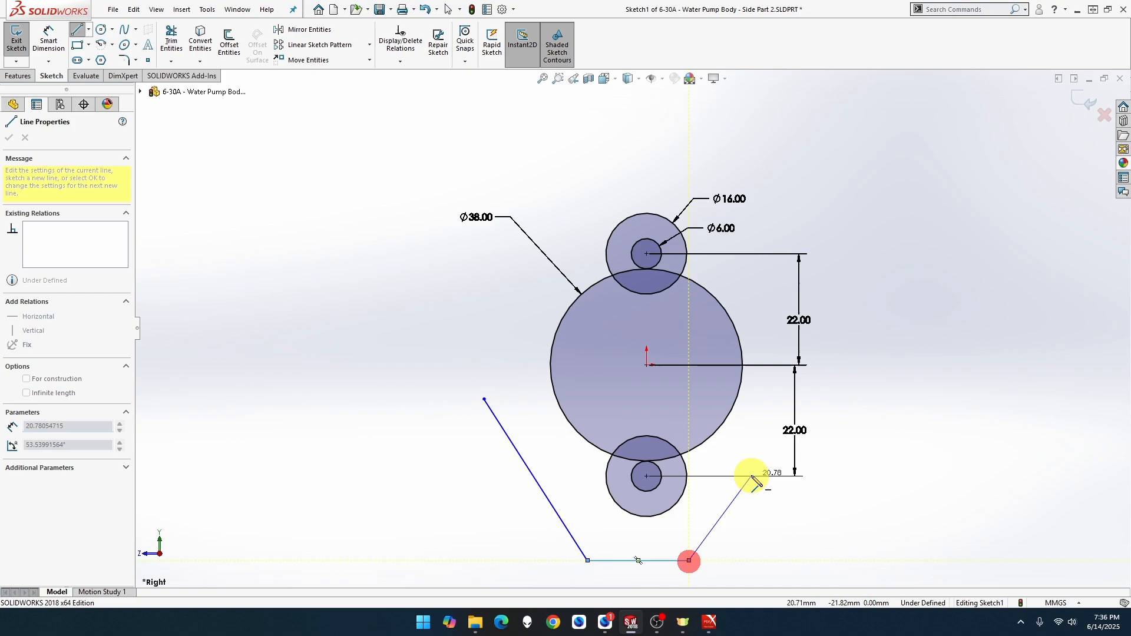
click(783, 416)
click(774, 290)
click(681, 135)
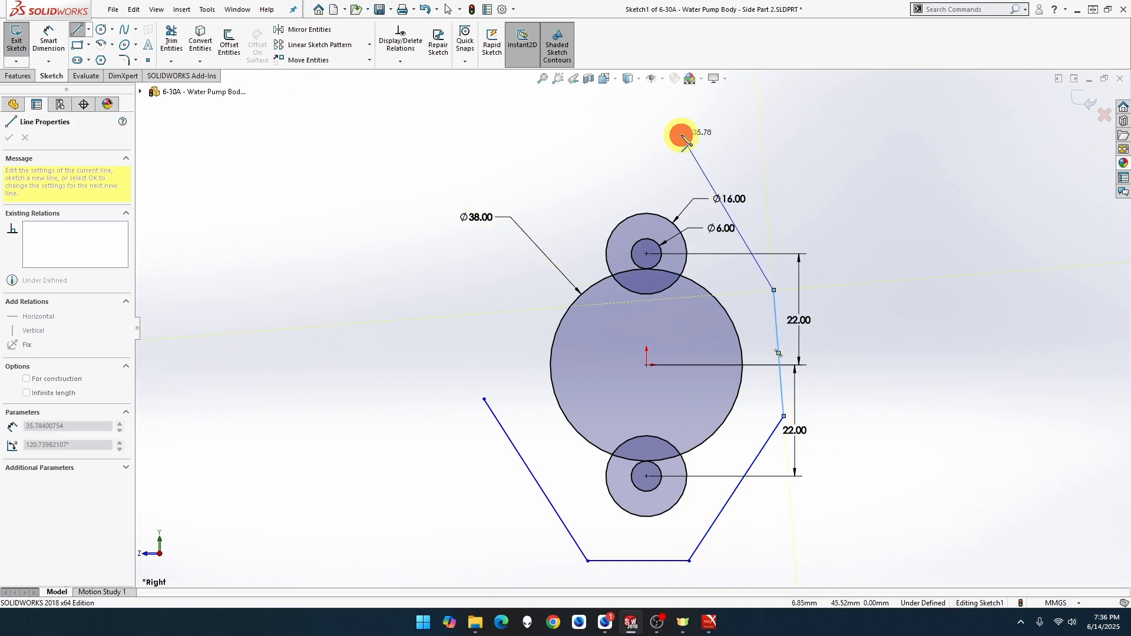
click(599, 142)
double_click(528, 241)
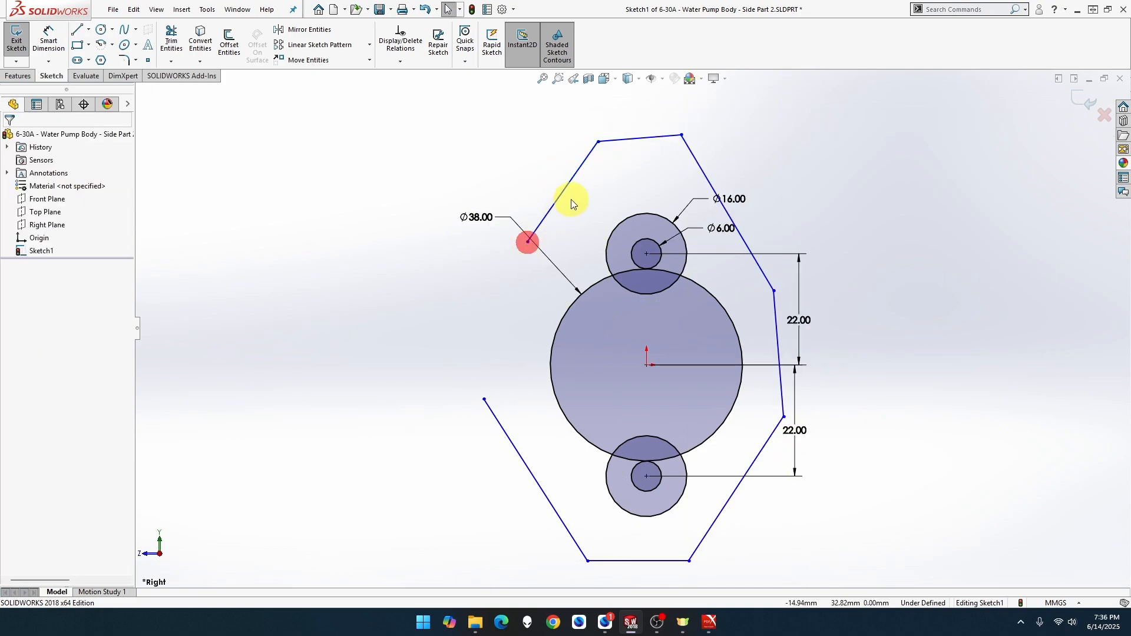
Delete the chain's nearly horizontal upper line, its nearly vertical side line and its horizontal lower line.
click(632, 139)
key(Delete)
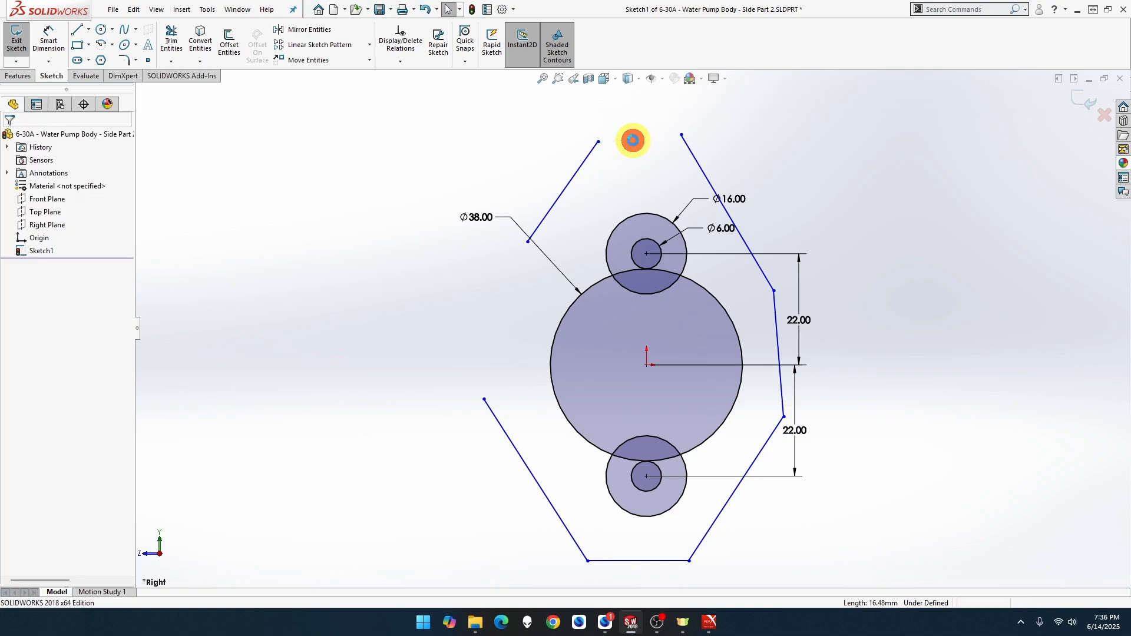
click(770, 305)
key(Delete)
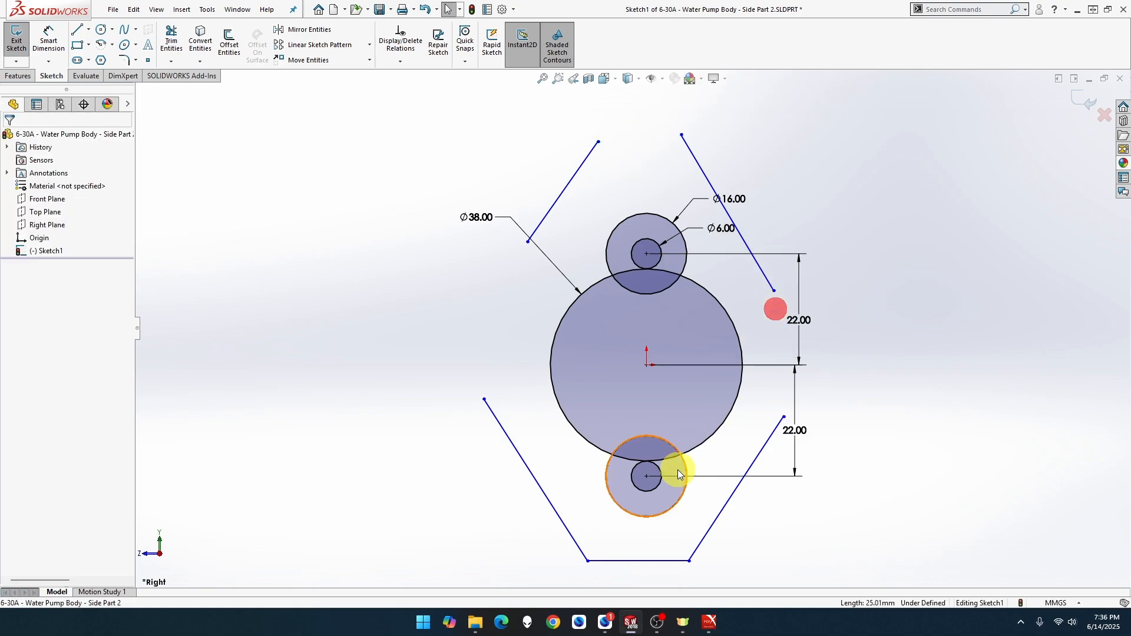
click(666, 561)
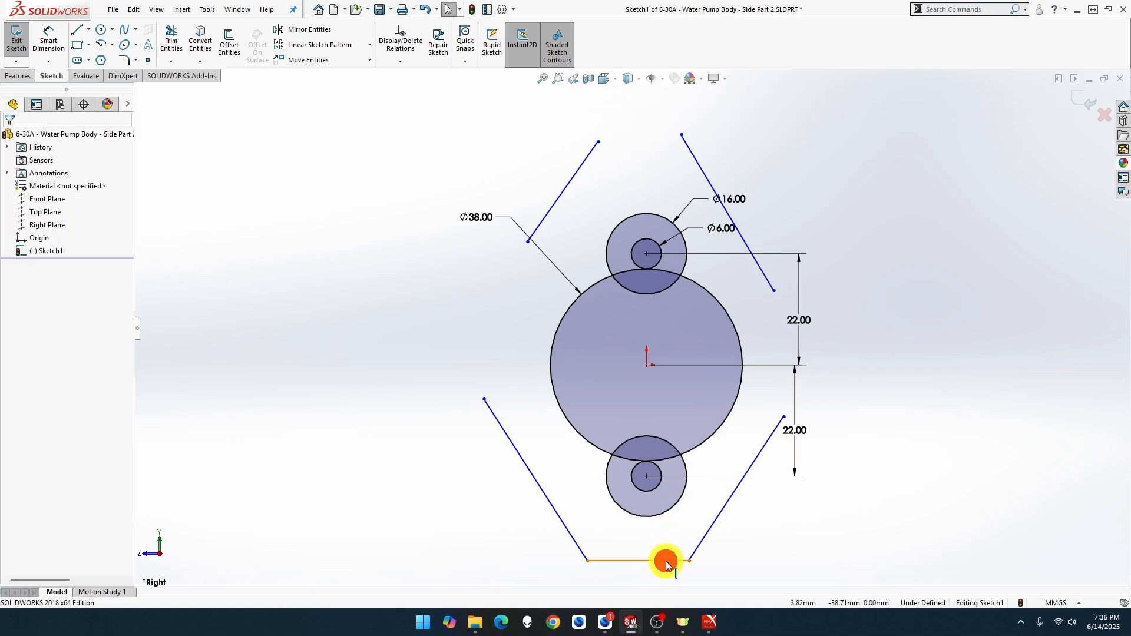
key(Delete)
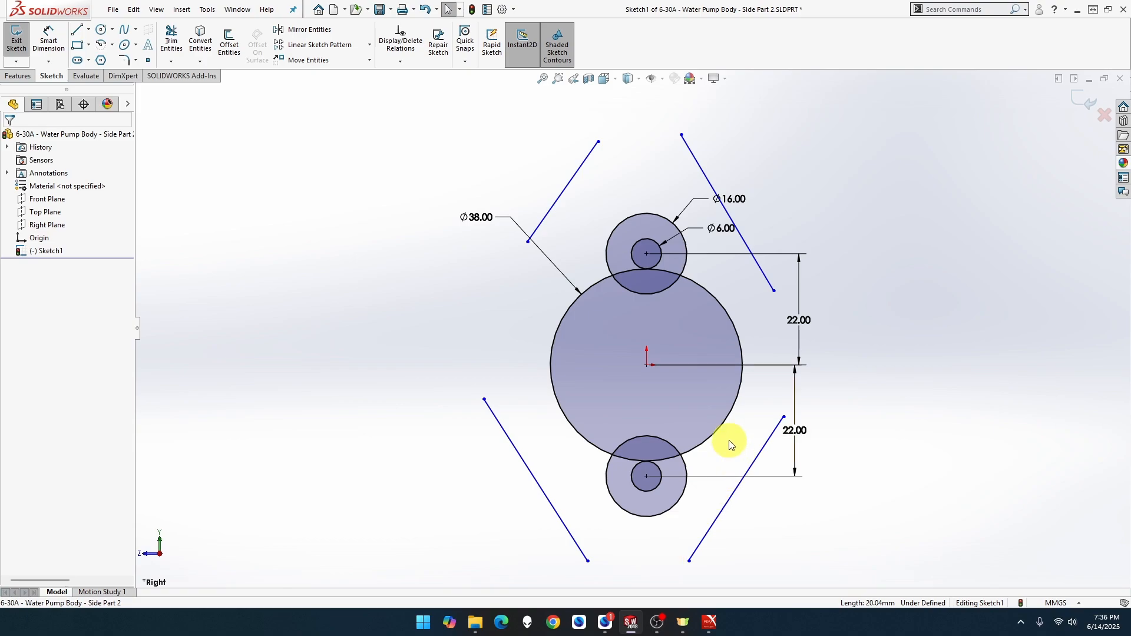
Lengthen the sketch's upper-right slanted line and make it tangent to the 38 mm circle and the upper 16 mm circle.
drag(774, 291, 794, 335)
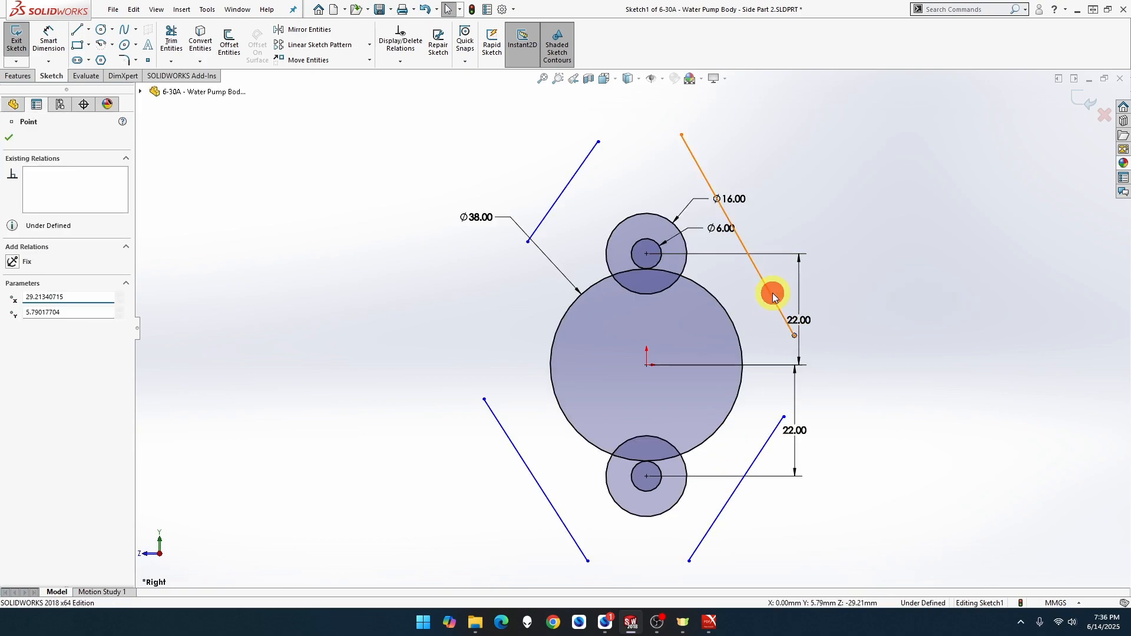
click(772, 292)
ctrl+click(739, 326)
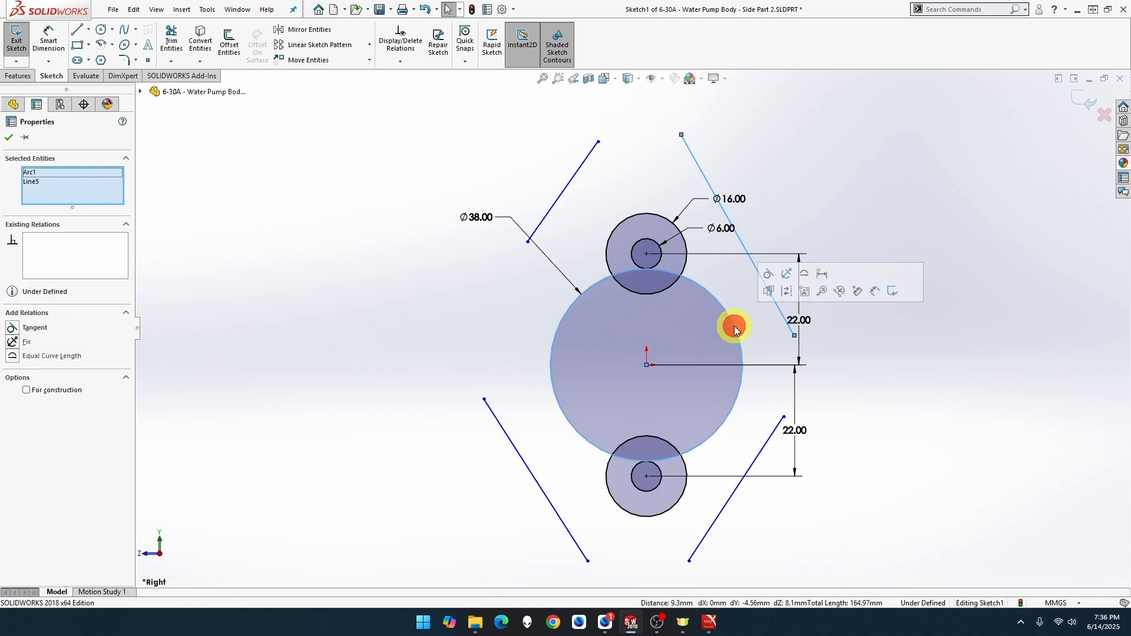
click(768, 275)
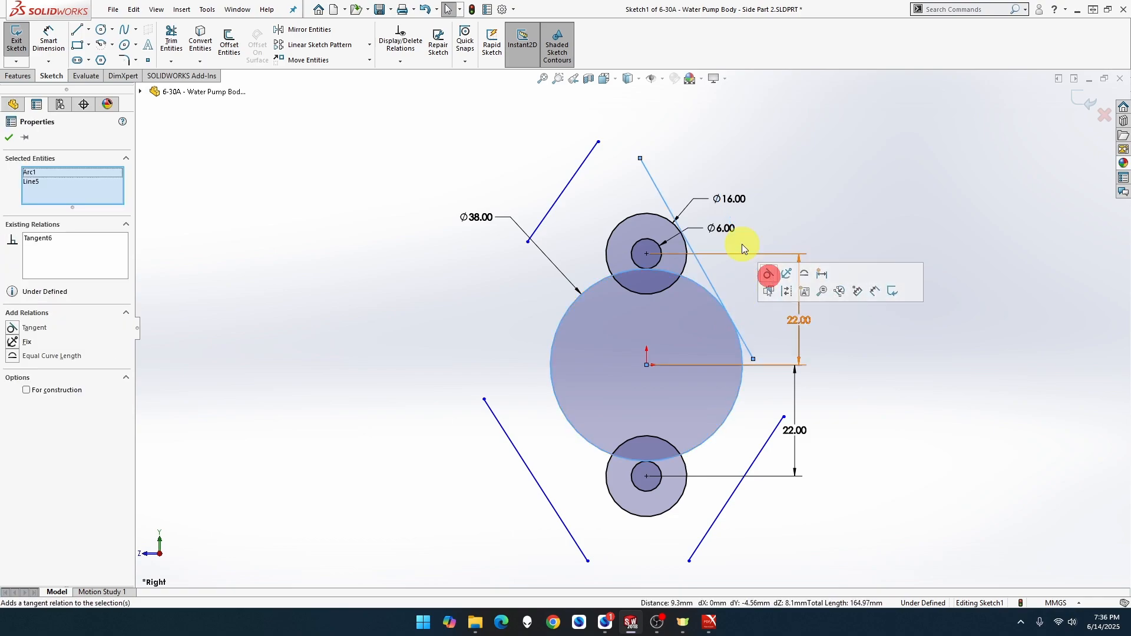
click(666, 187)
click(661, 194)
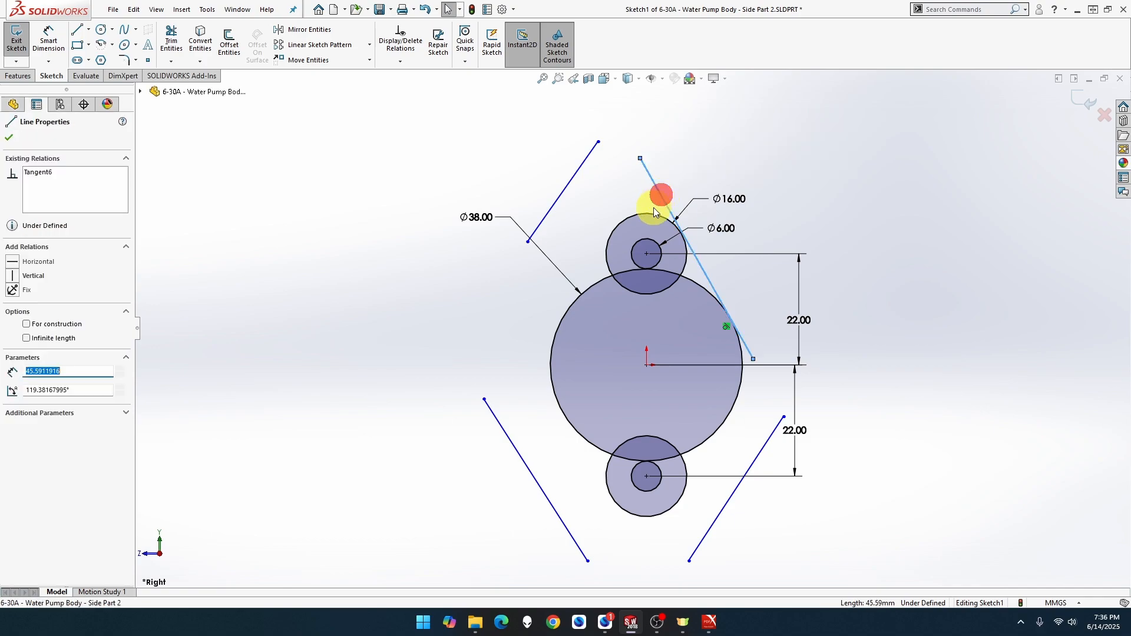
ctrl+click(651, 214)
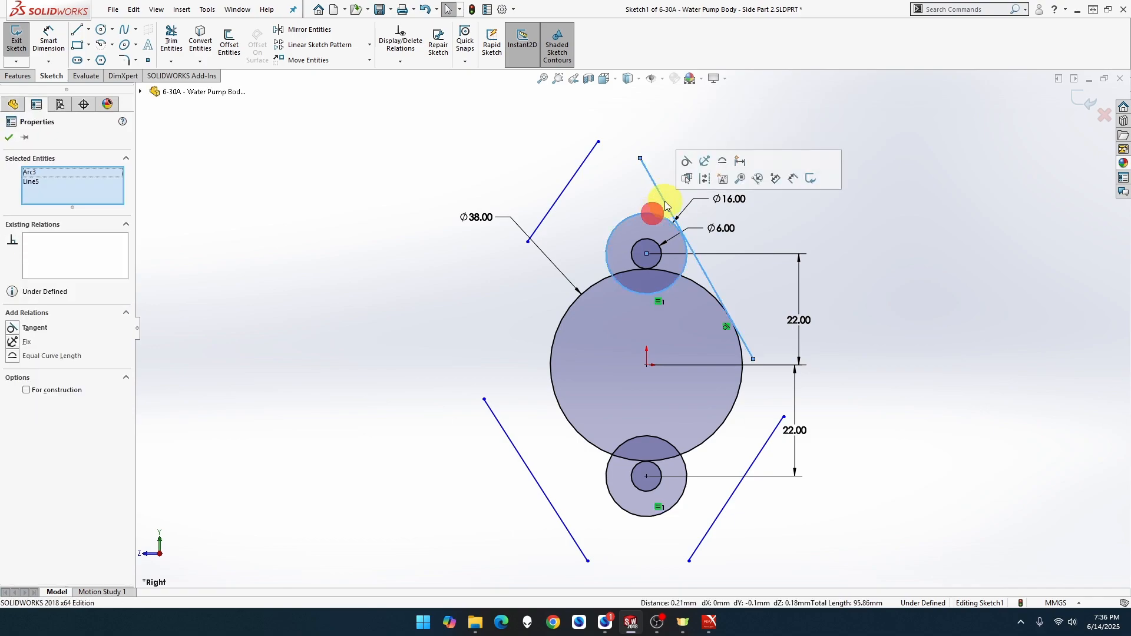
click(693, 170)
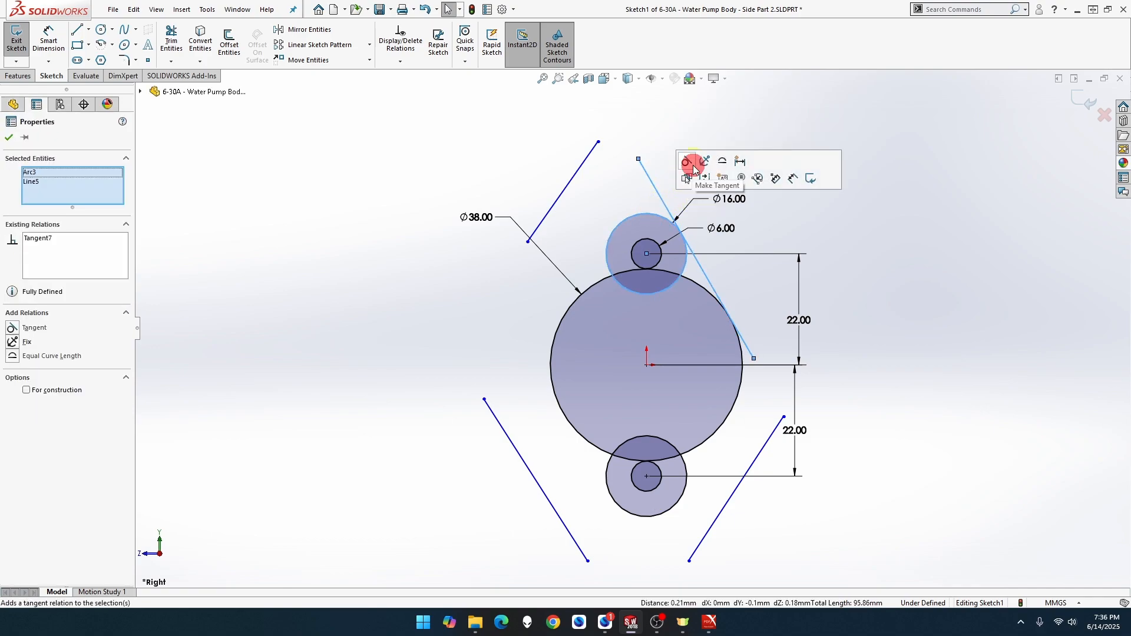
Make the lower-right slanted line tangent to the 38 mm circle.
click(762, 449)
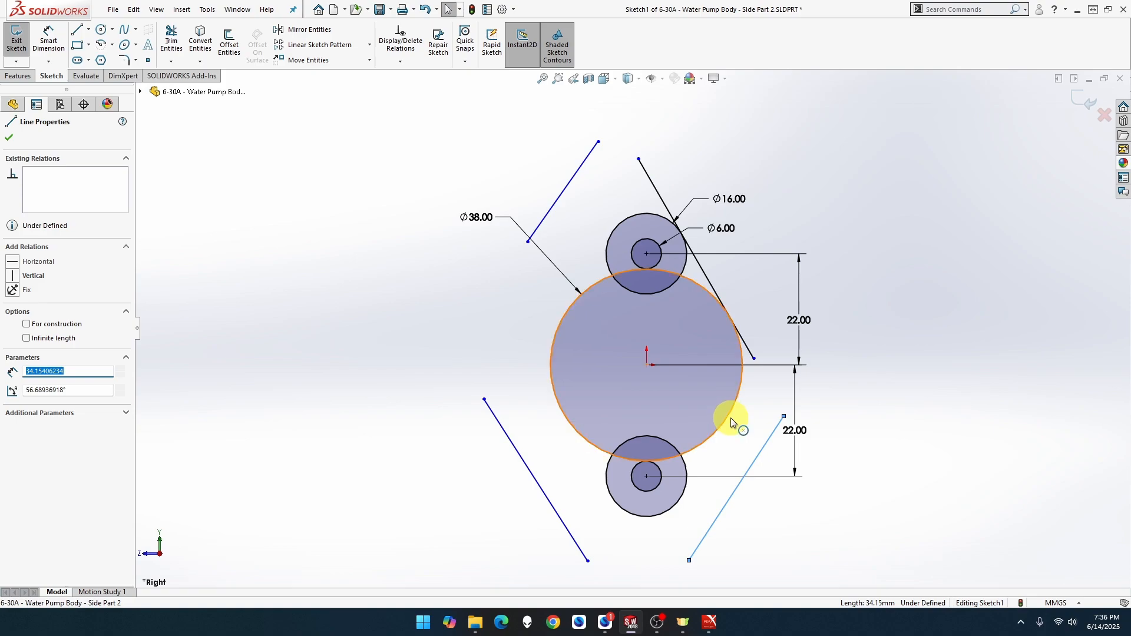
ctrl+click(733, 423)
click(763, 366)
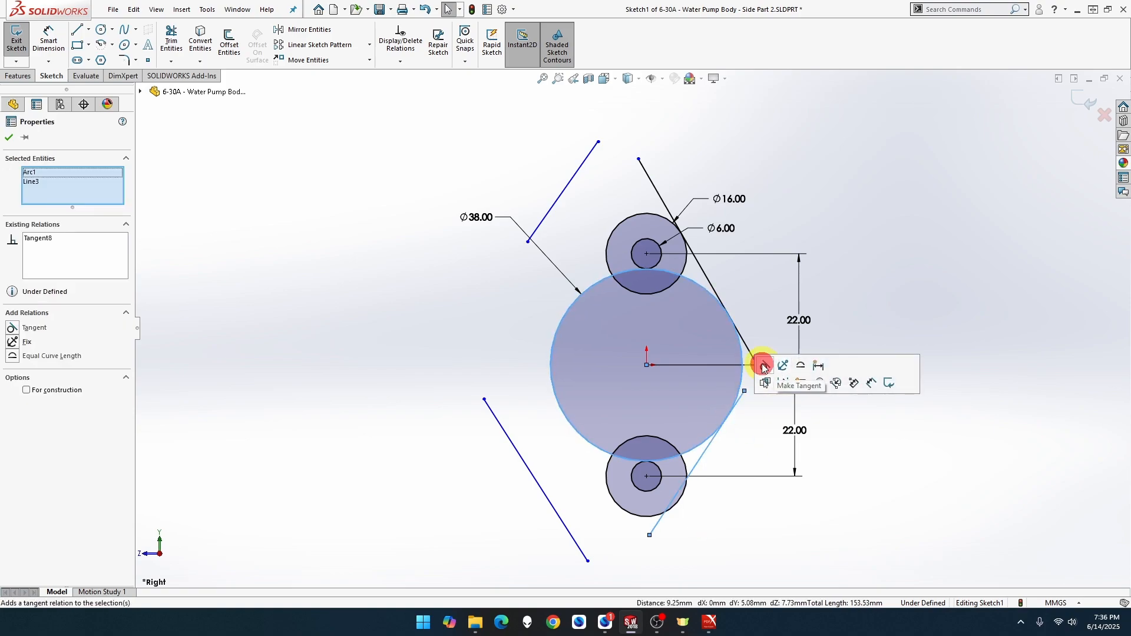
click(663, 519)
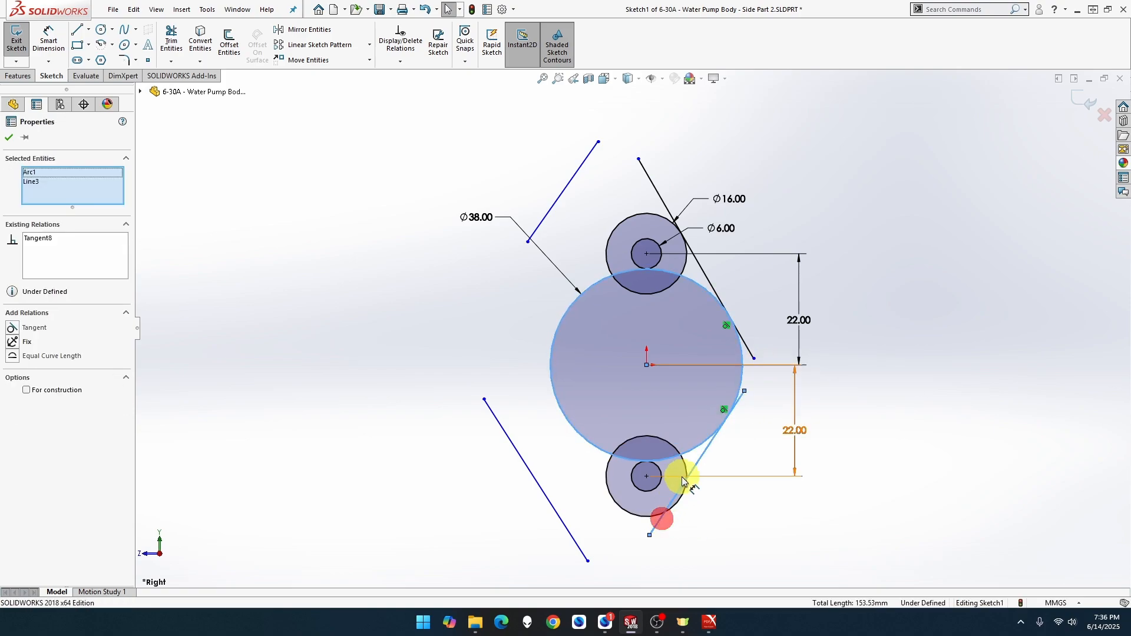
ctrl+click(684, 465)
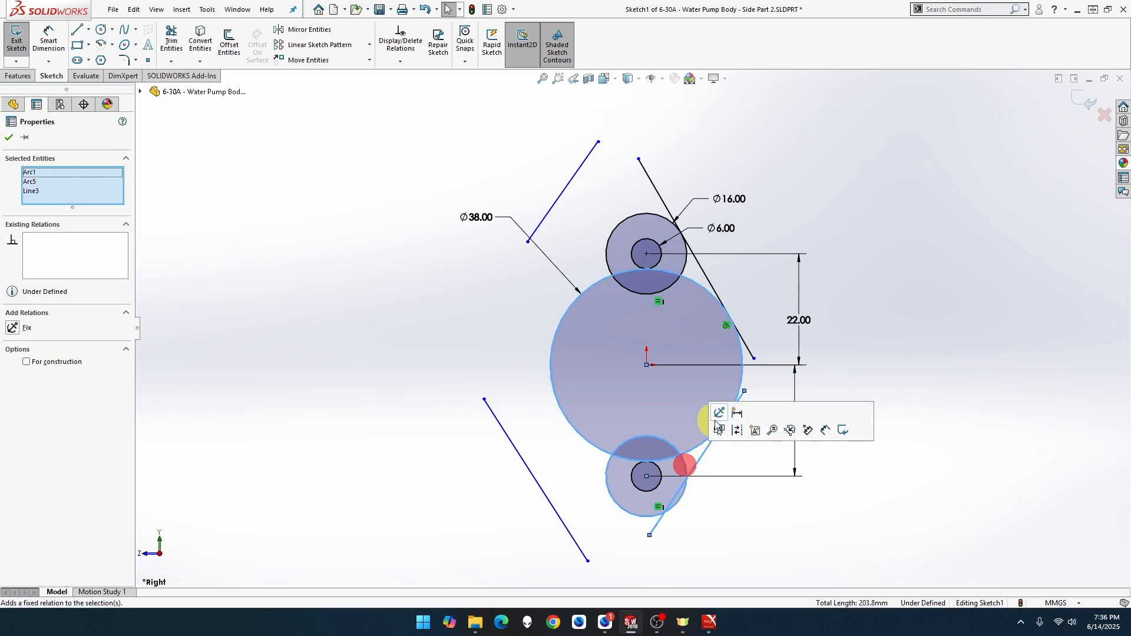
click(690, 504)
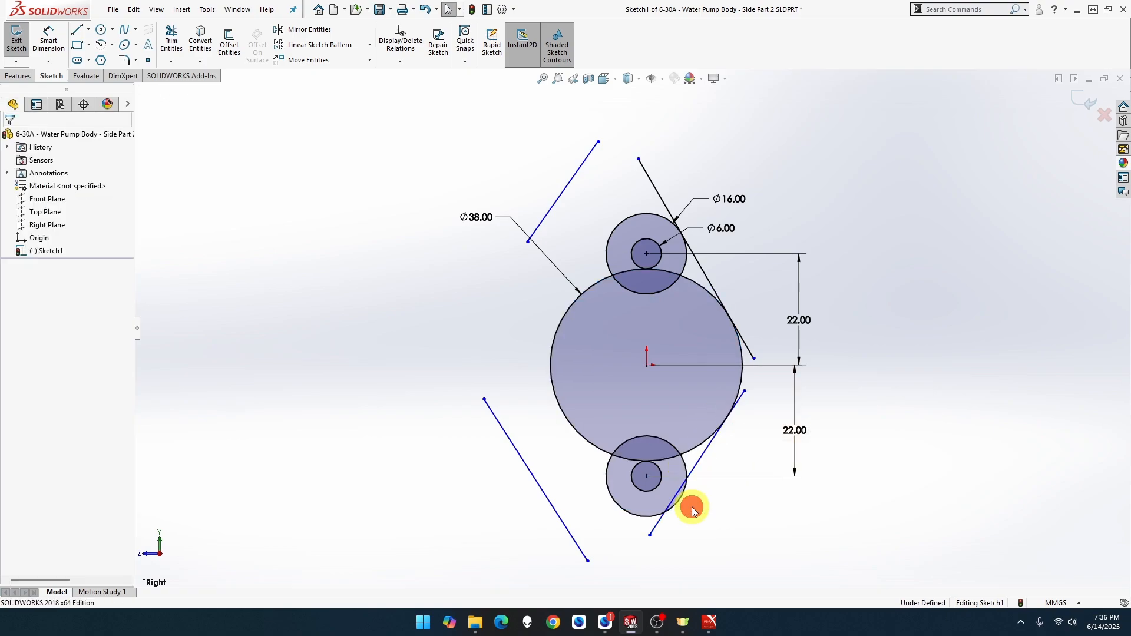
click(687, 469)
ctrl+click(698, 462)
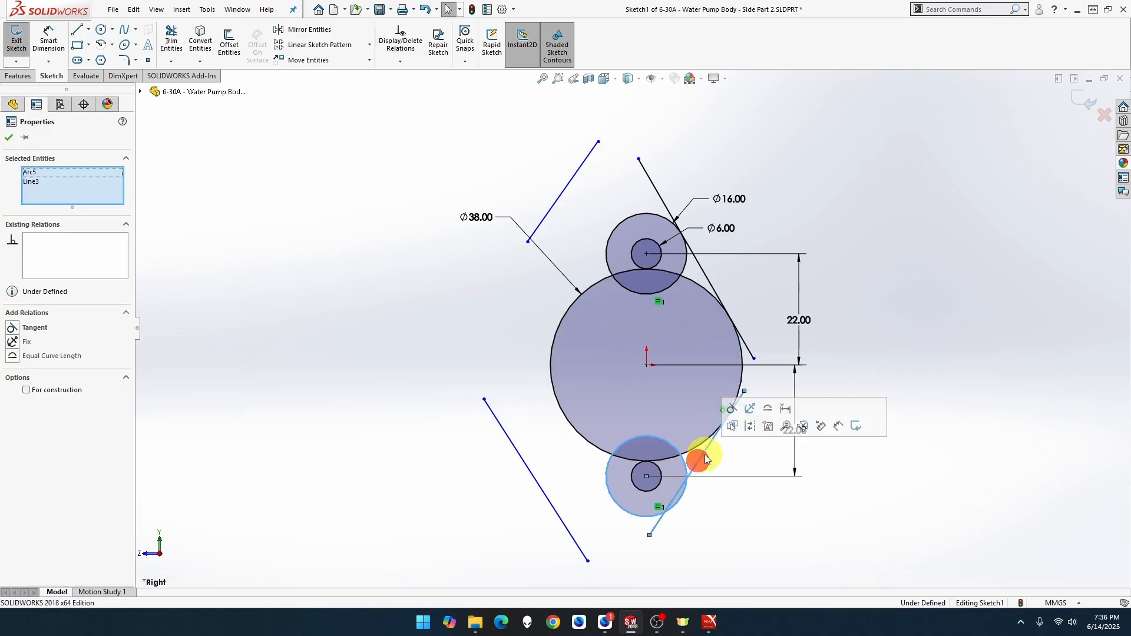
click(717, 405)
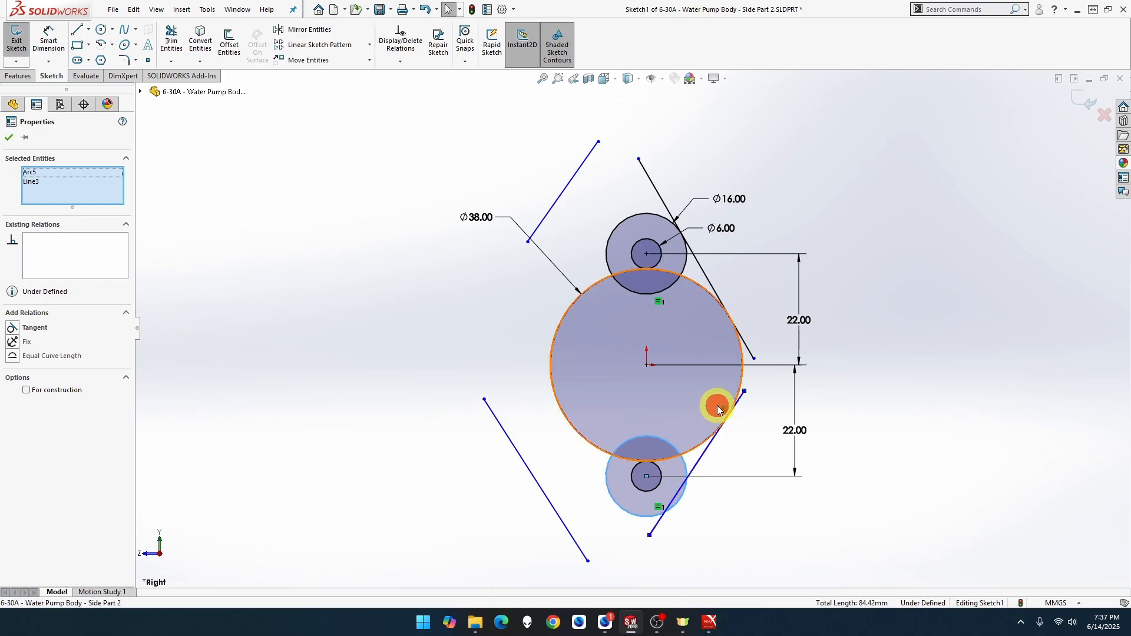
click(693, 527)
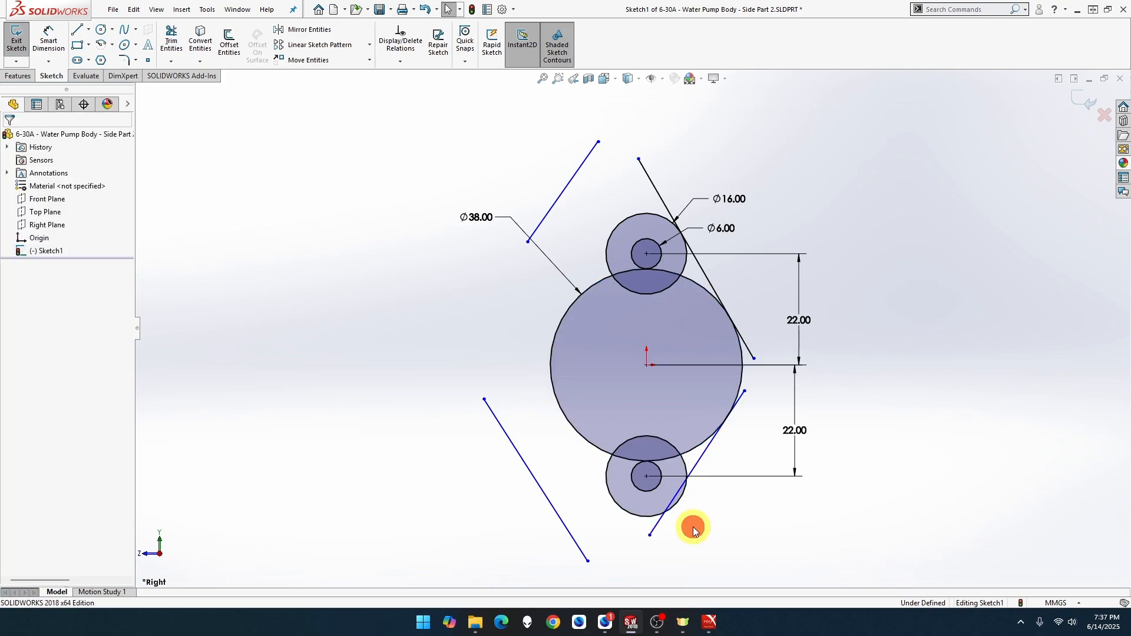
Make the lower-right slanted line tangent to the lower 16 mm circle.
click(687, 495)
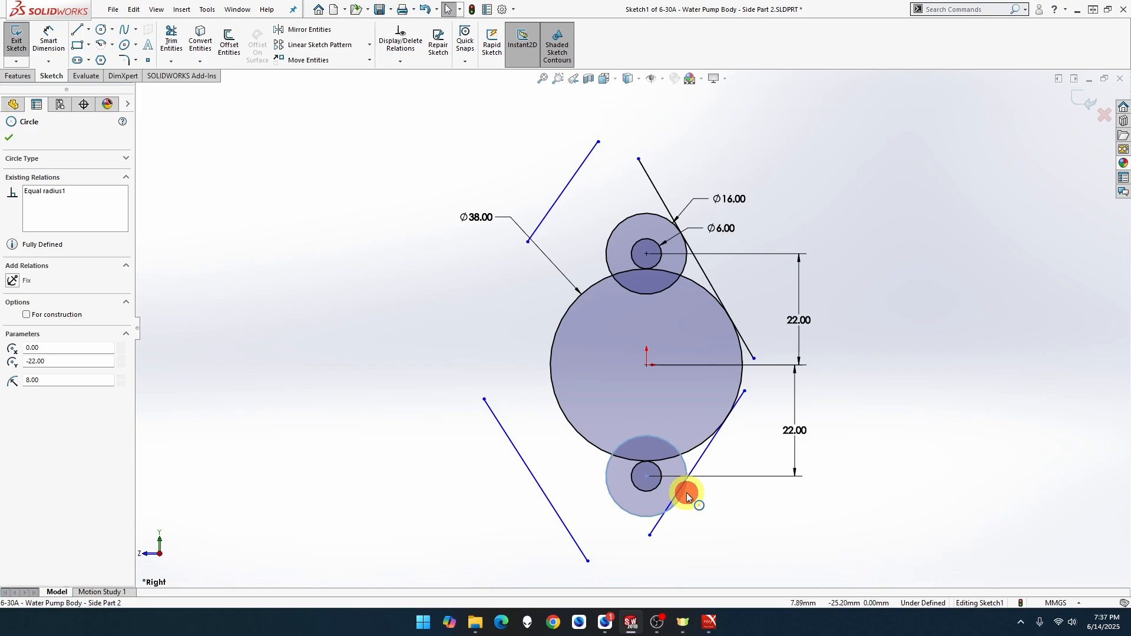
ctrl+click(697, 464)
click(730, 413)
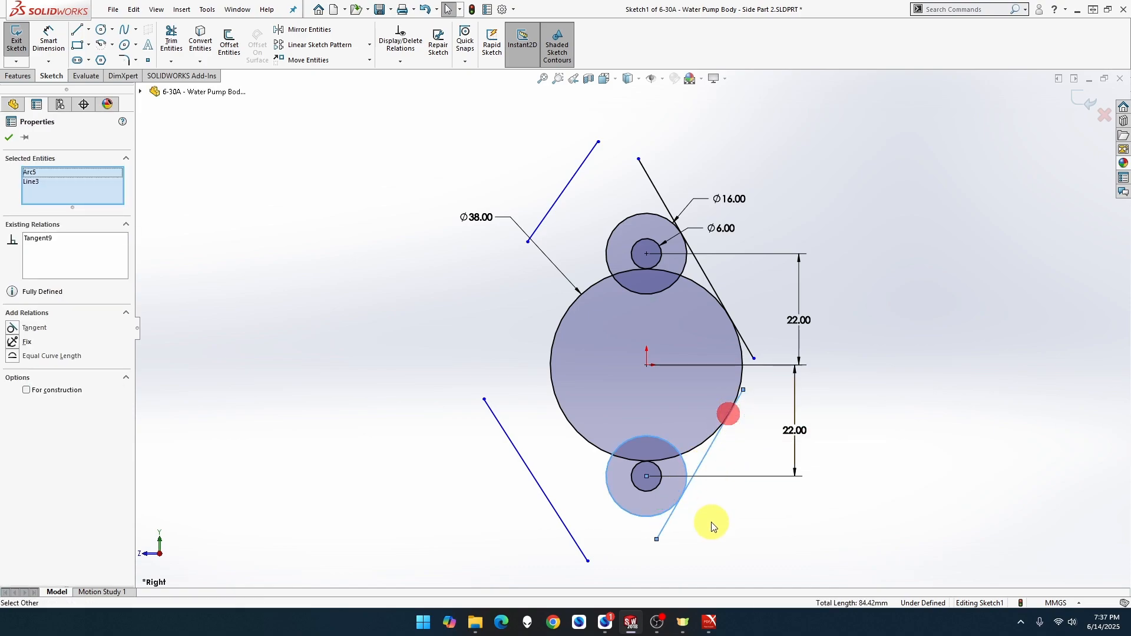
click(712, 523)
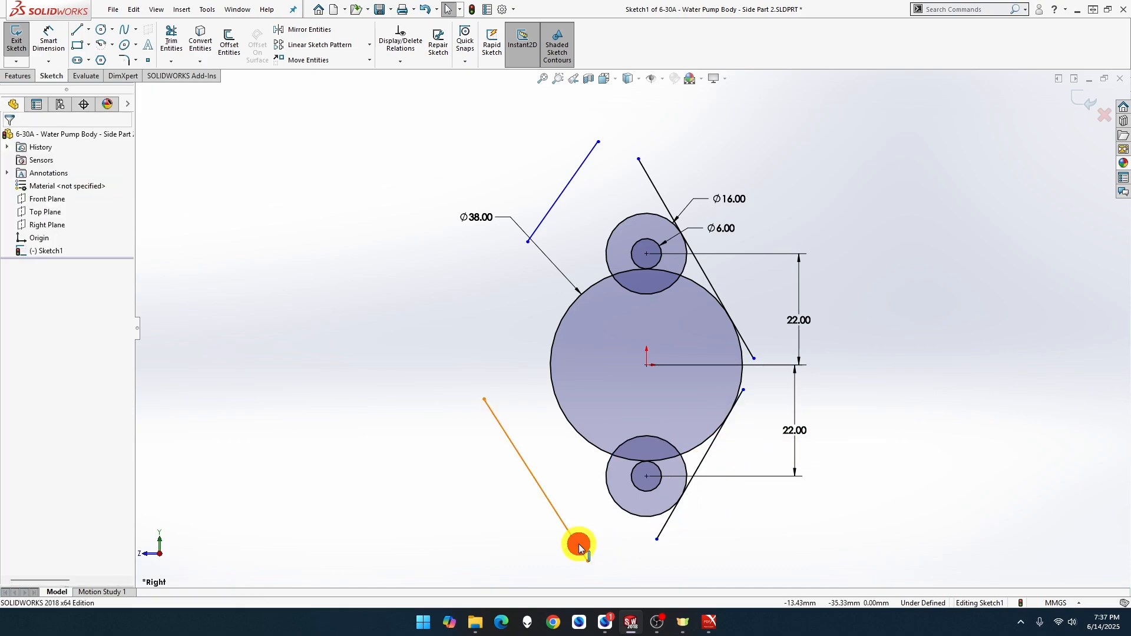
Make the lower-left slanted line tangent to the lower 16 mm circle and to the 38 mm circle.
click(579, 547)
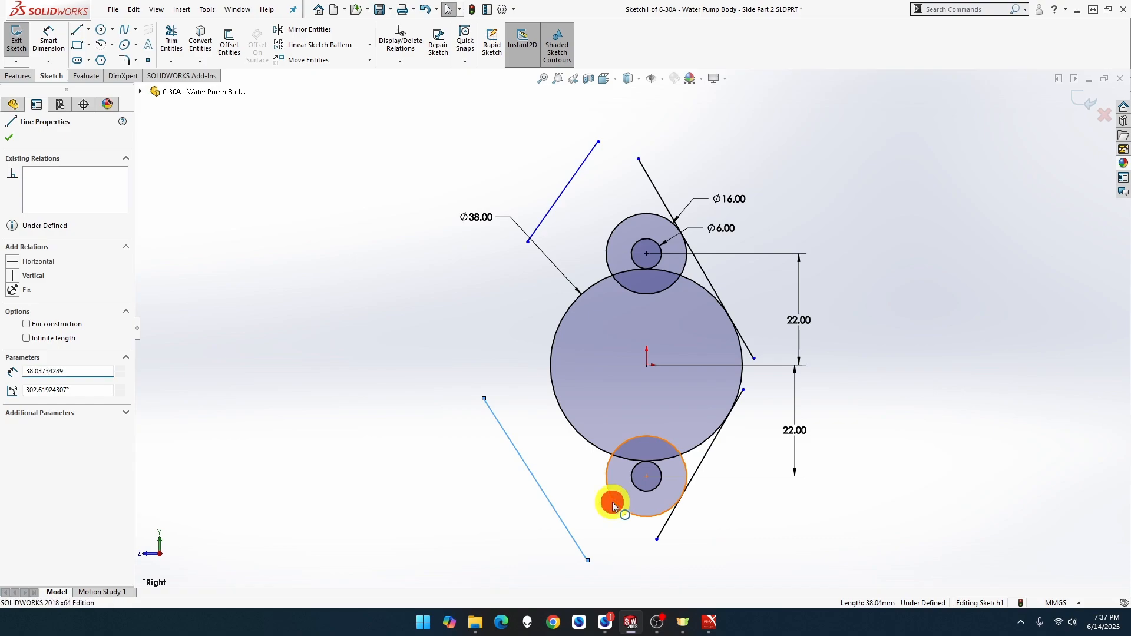
ctrl+click(612, 506)
click(650, 451)
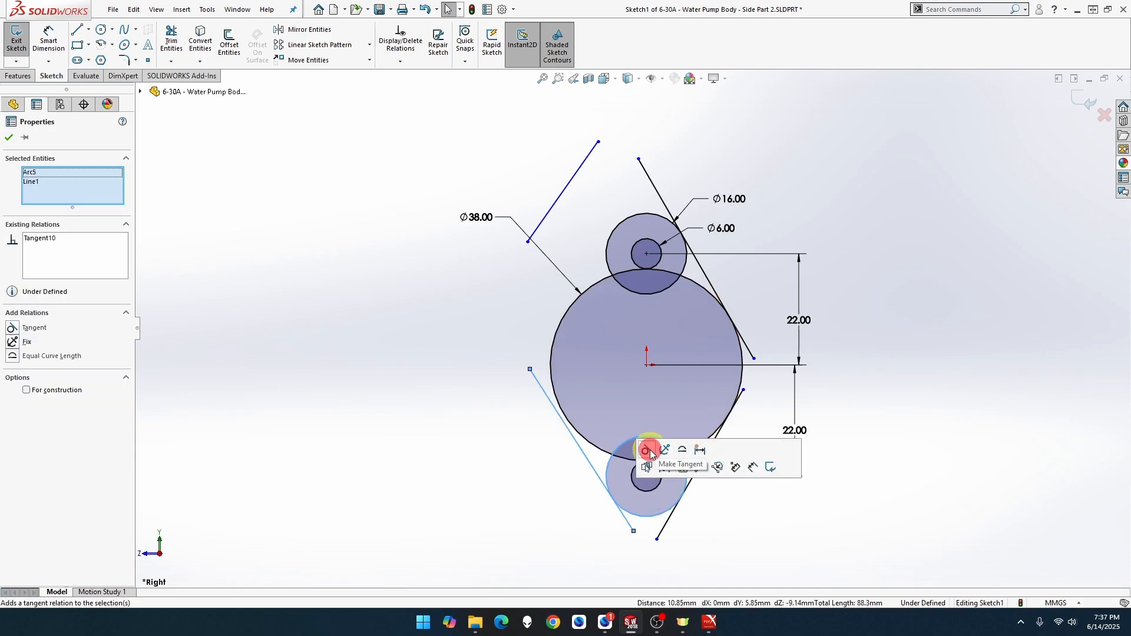
click(554, 387)
ctrl+click(543, 389)
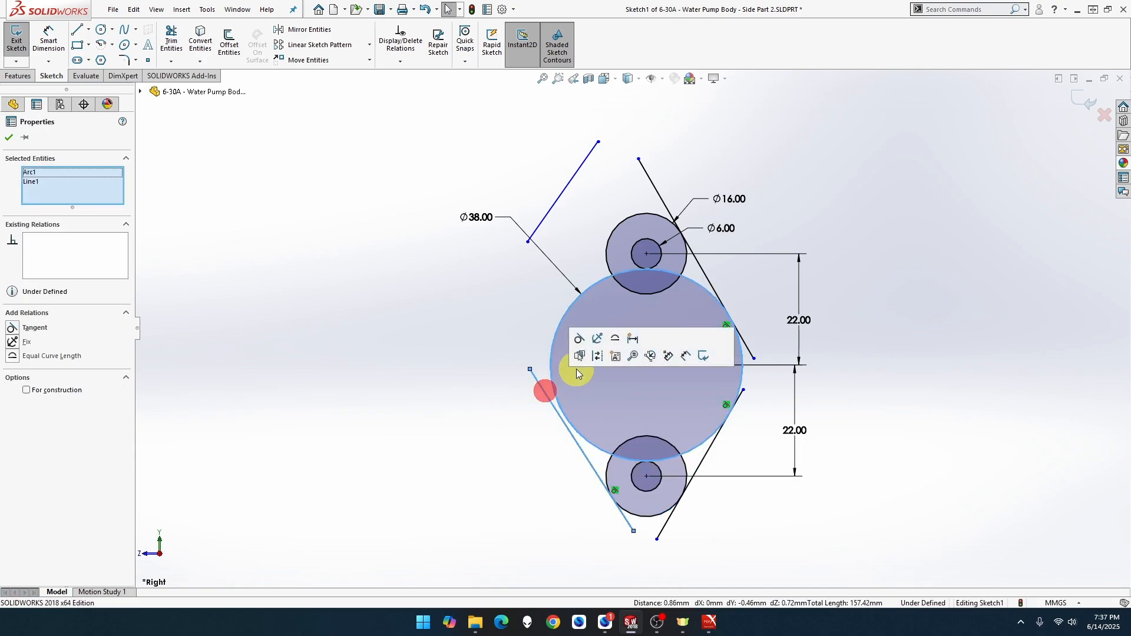
click(578, 343)
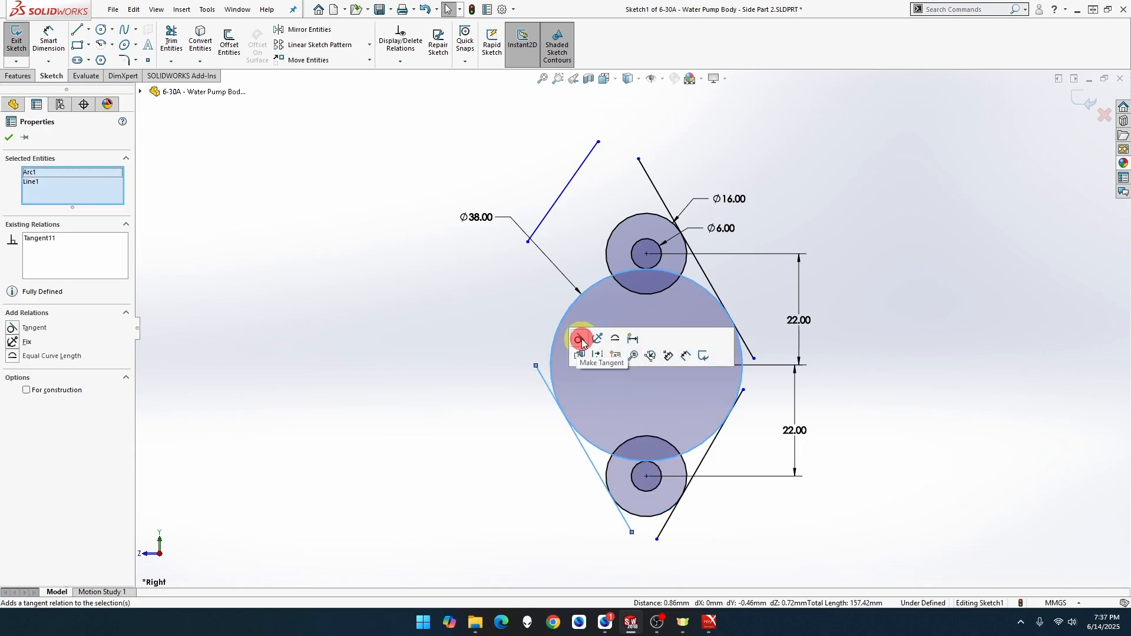
Make the upper-left slanted line tangent to the 38 mm circle.
click(546, 211)
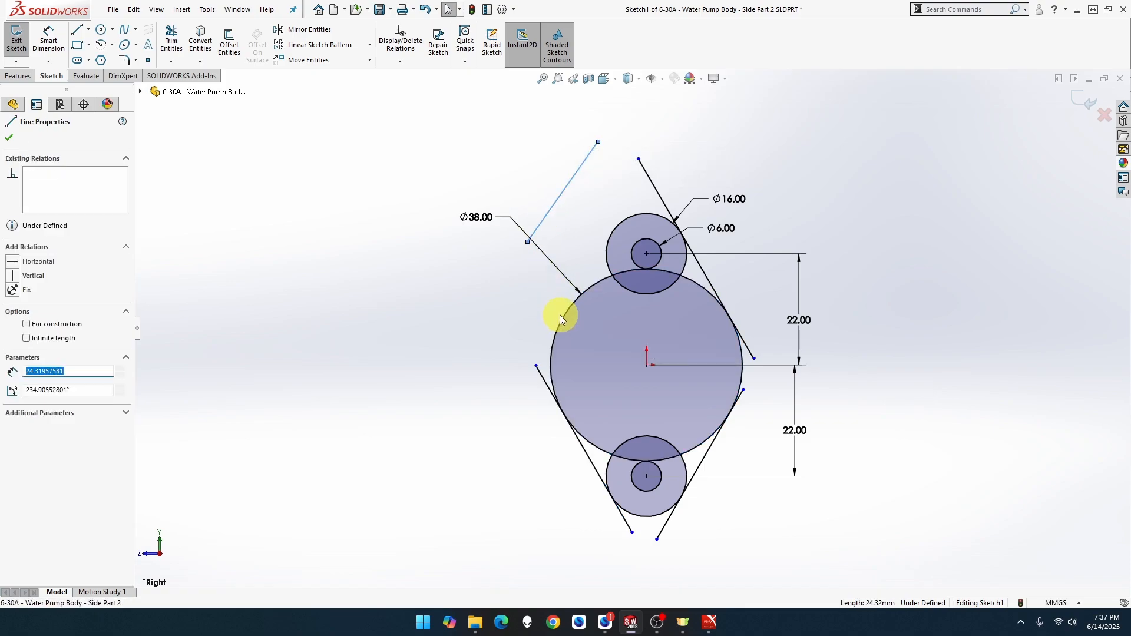
ctrl+click(561, 314)
click(593, 261)
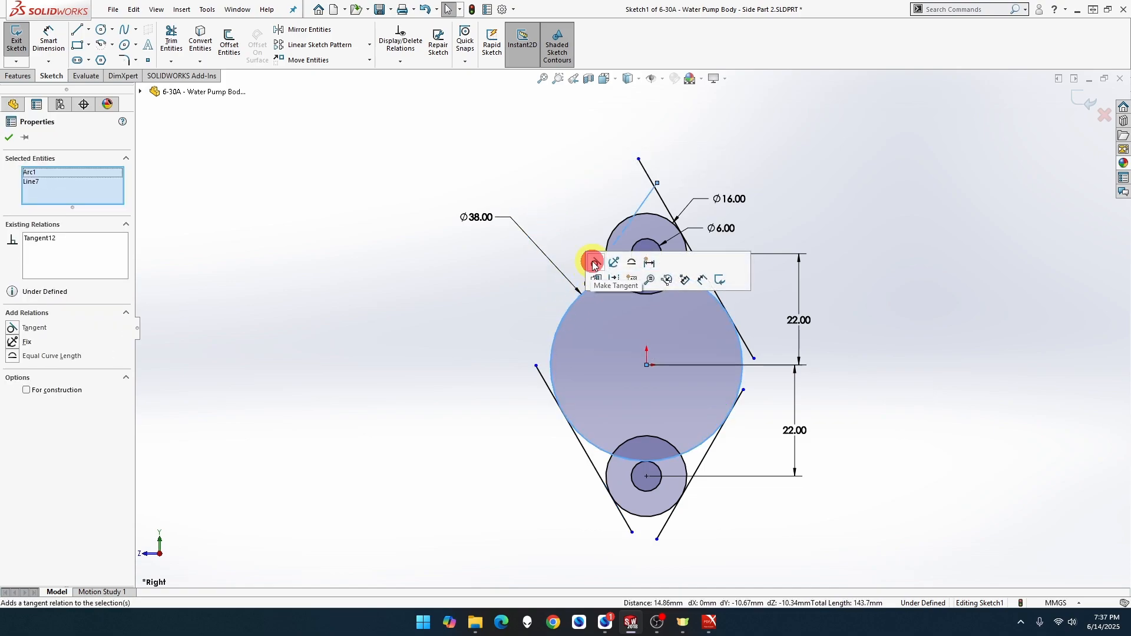
click(642, 198)
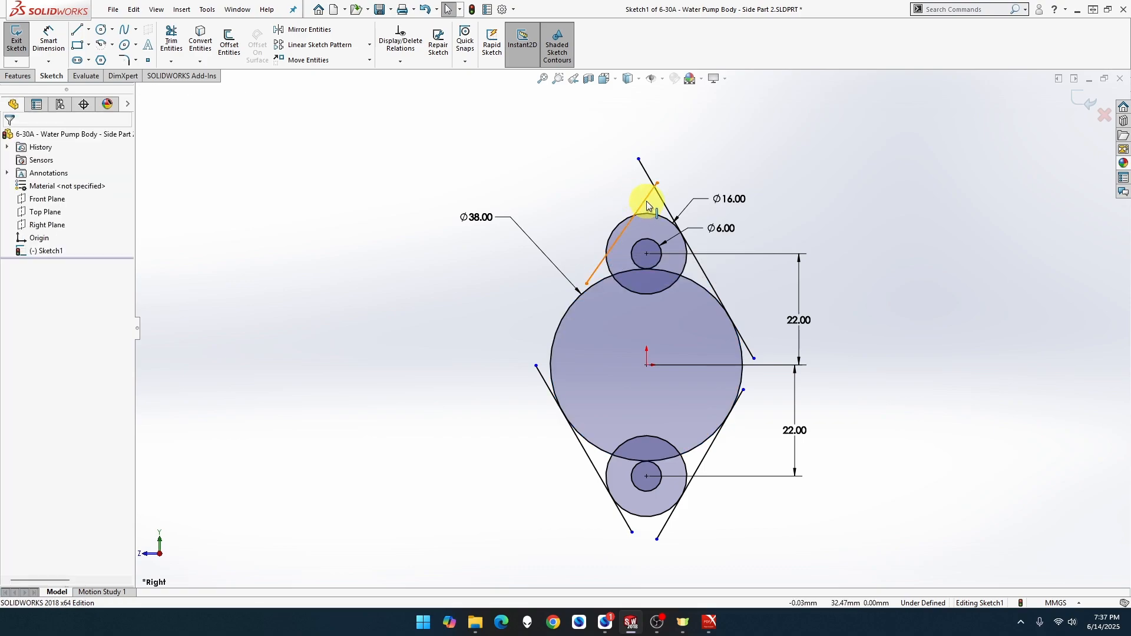
Stretch the upper-left line at both ends and make it tangent to the upper 16 mm circle.
drag(587, 284, 543, 338)
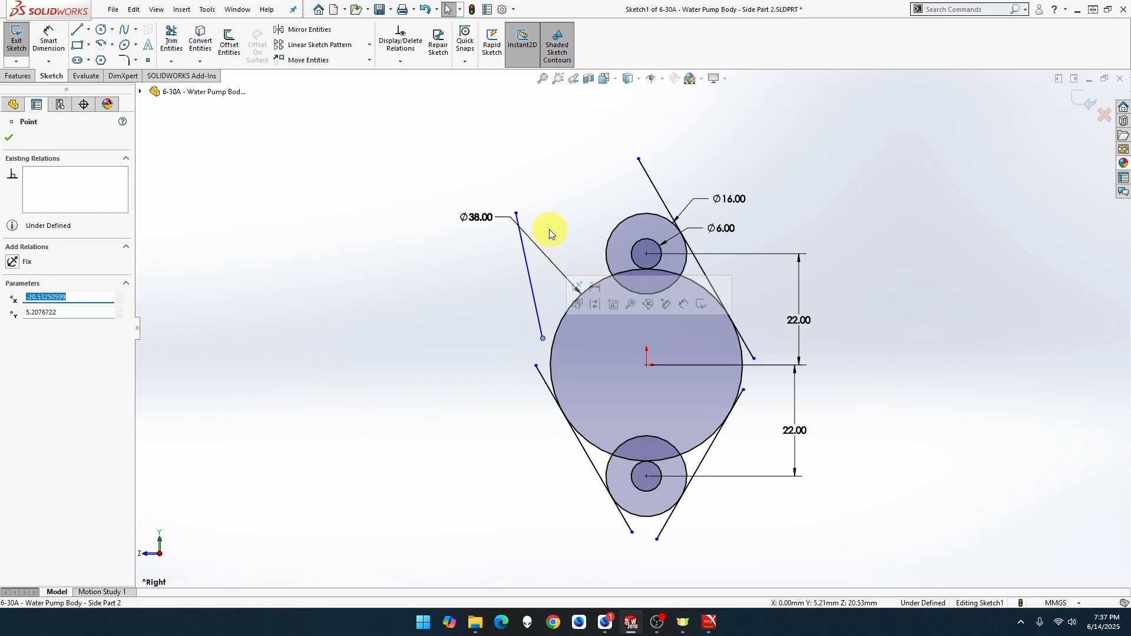
drag(516, 214, 545, 125)
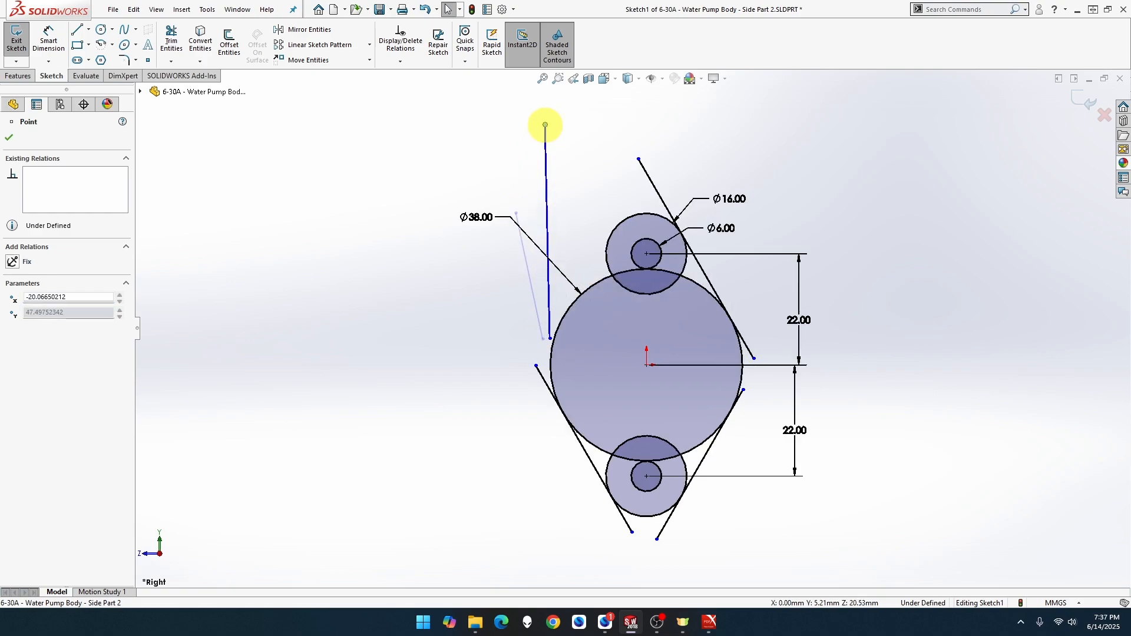
click(563, 157)
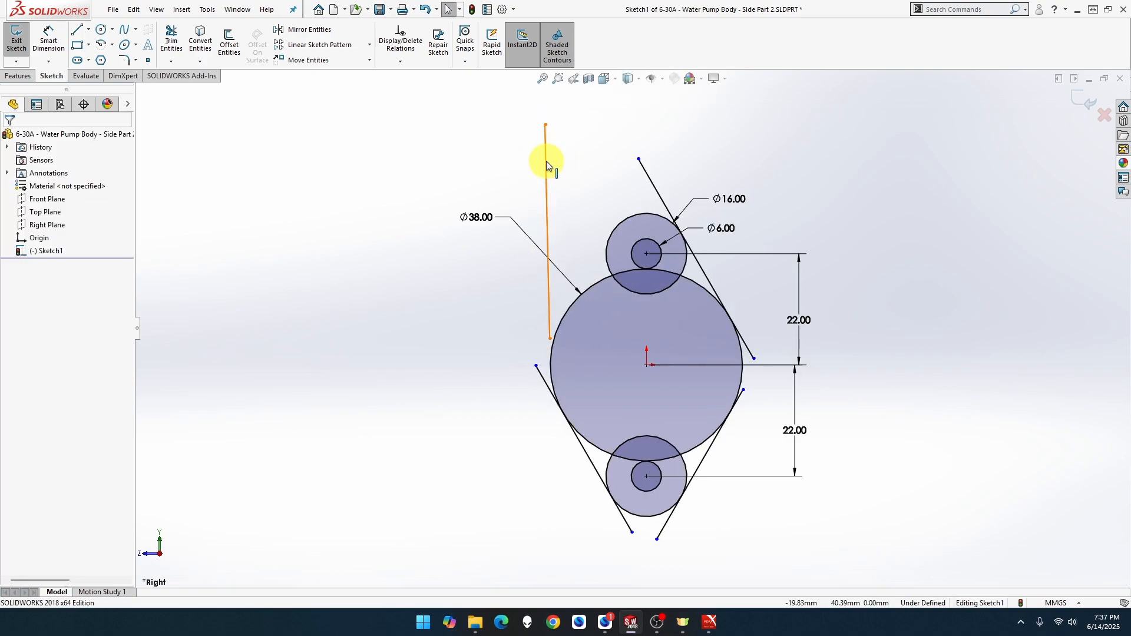
click(546, 160)
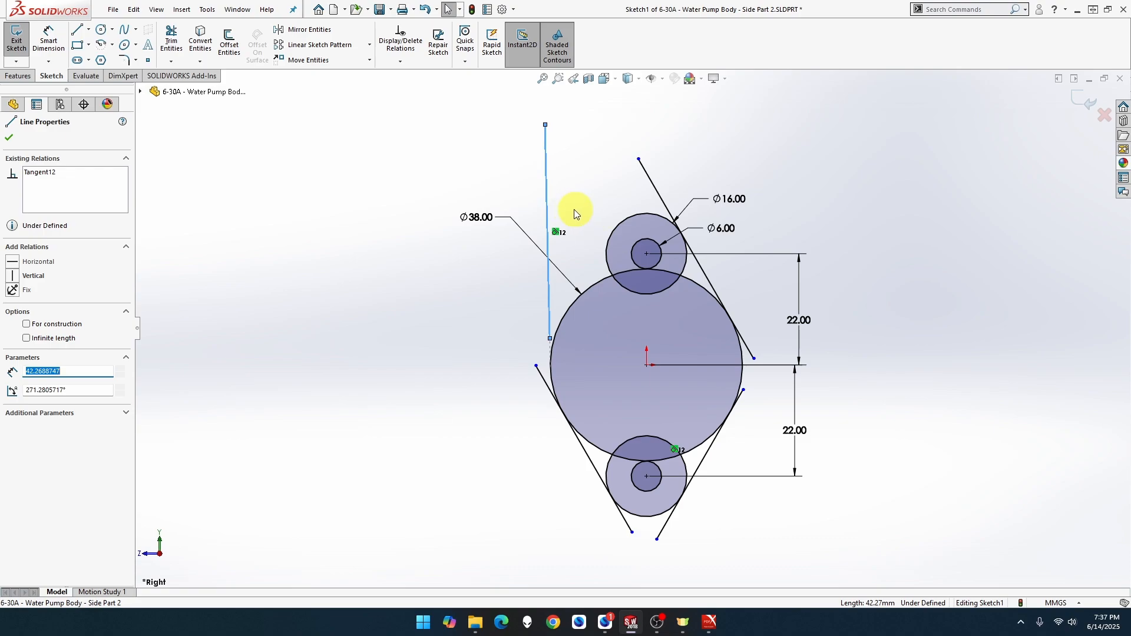
ctrl+click(616, 227)
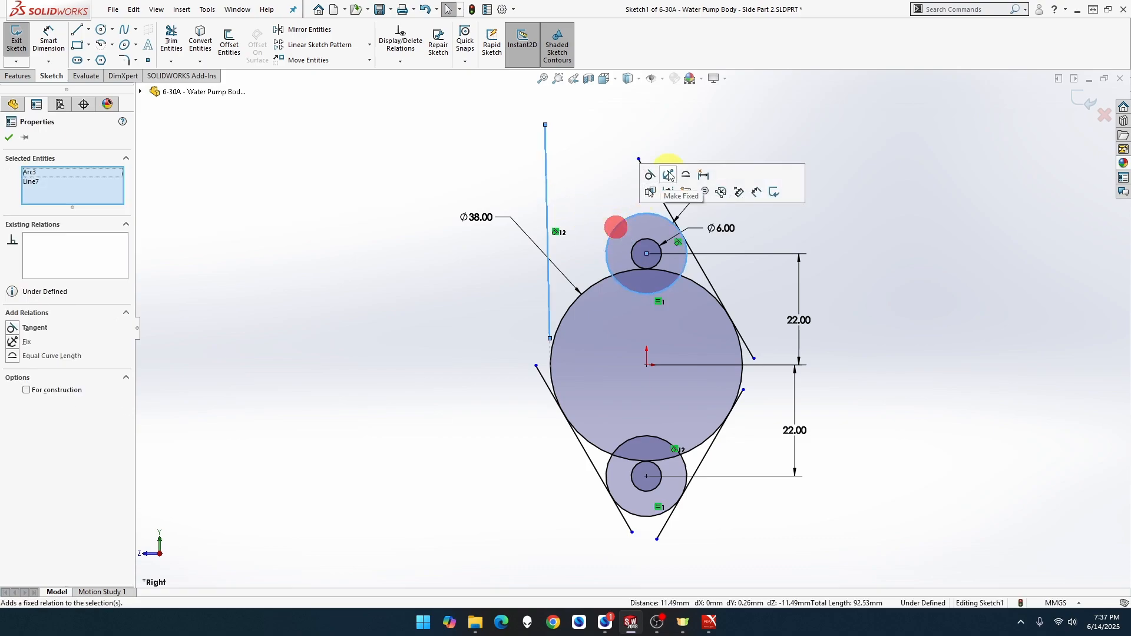
click(650, 176)
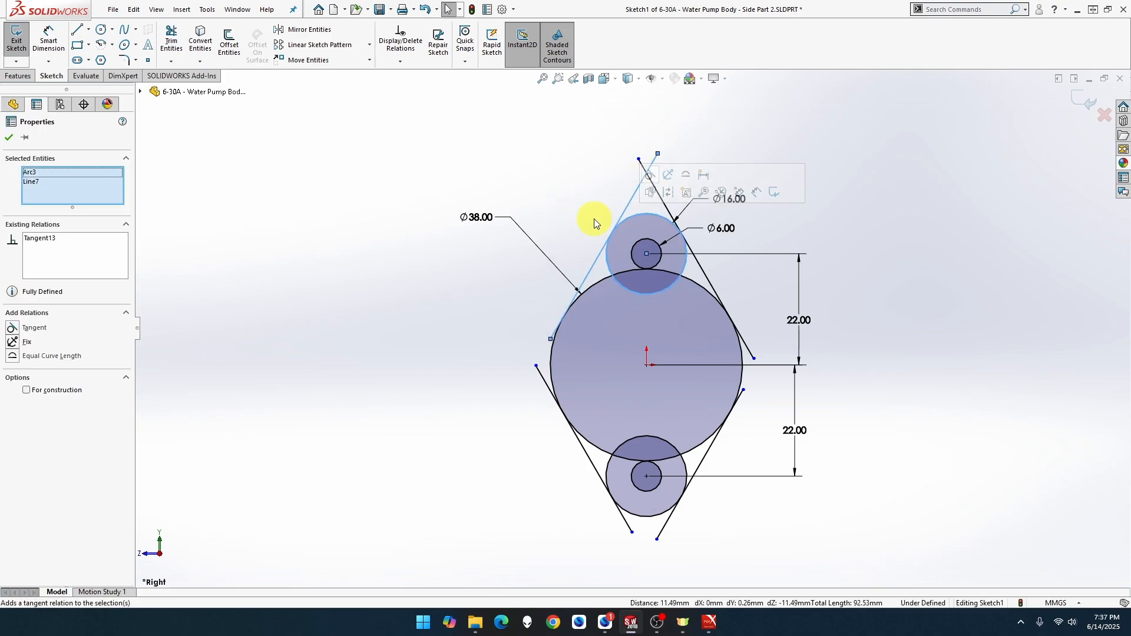
Trim the upper lines' top overhangs beyond the 16 mm circle and the two right-hand lines' overhangs beyond the 38 mm circle.
click(171, 41)
mouse_move(686, 175)
mouse_down()
mouse_move(635, 184)
mouse_move(667, 175)
mouse_up()
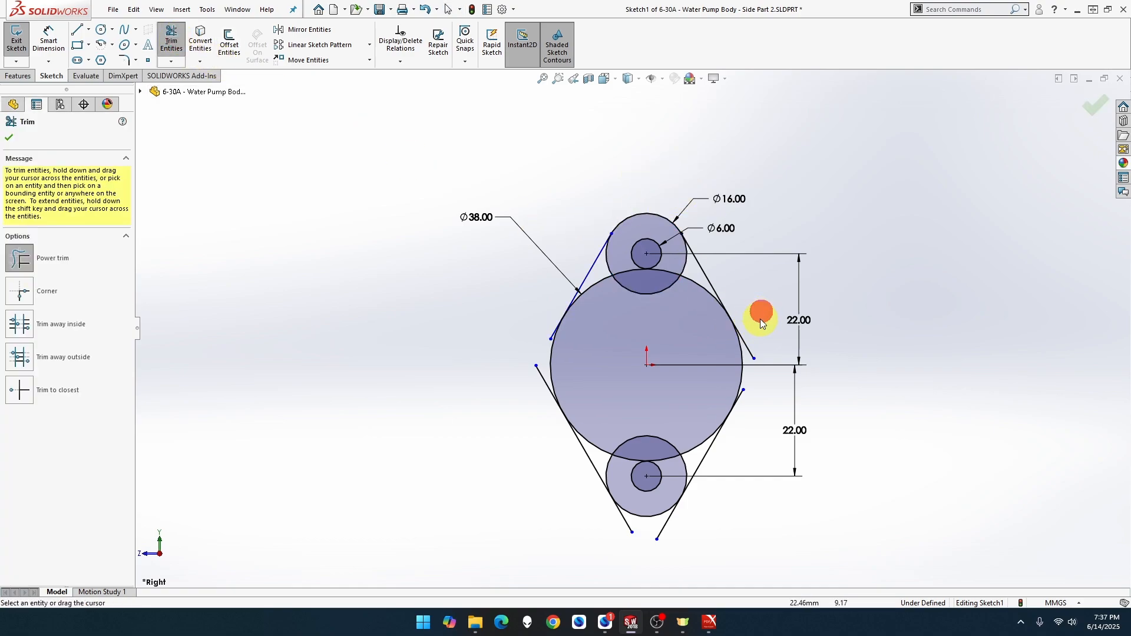
drag(751, 347, 748, 353)
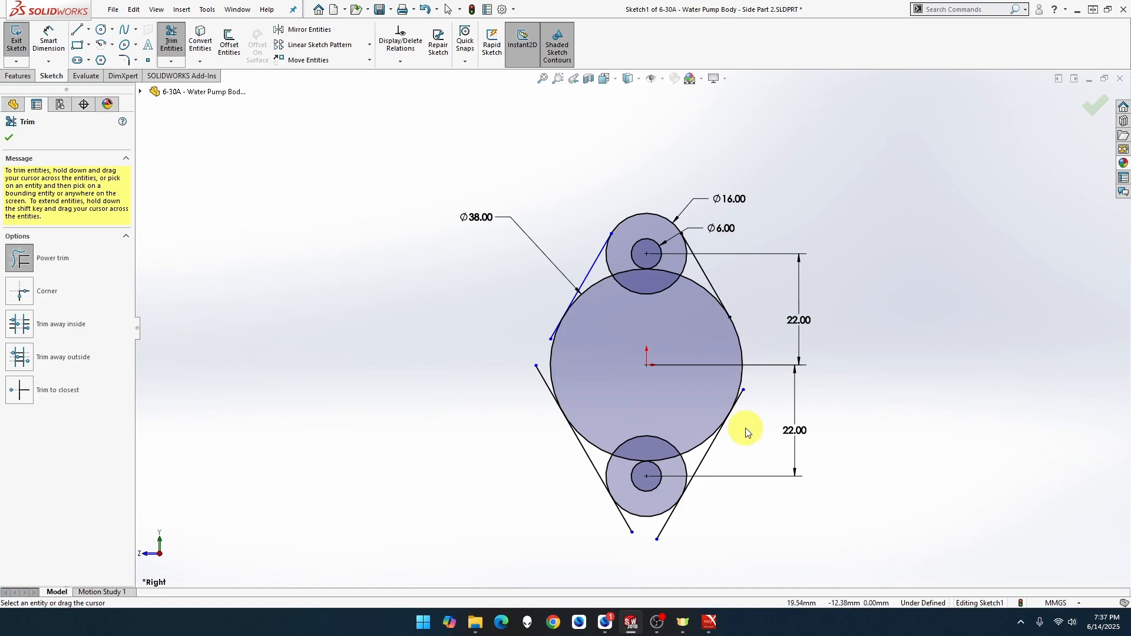
drag(747, 423, 744, 401)
mouse_move(737, 457)
mouse_down()
mouse_move(687, 518)
mouse_move(629, 518)
mouse_move(689, 522)
mouse_move(622, 526)
mouse_up()
key(ctrl+z)
click(507, 465)
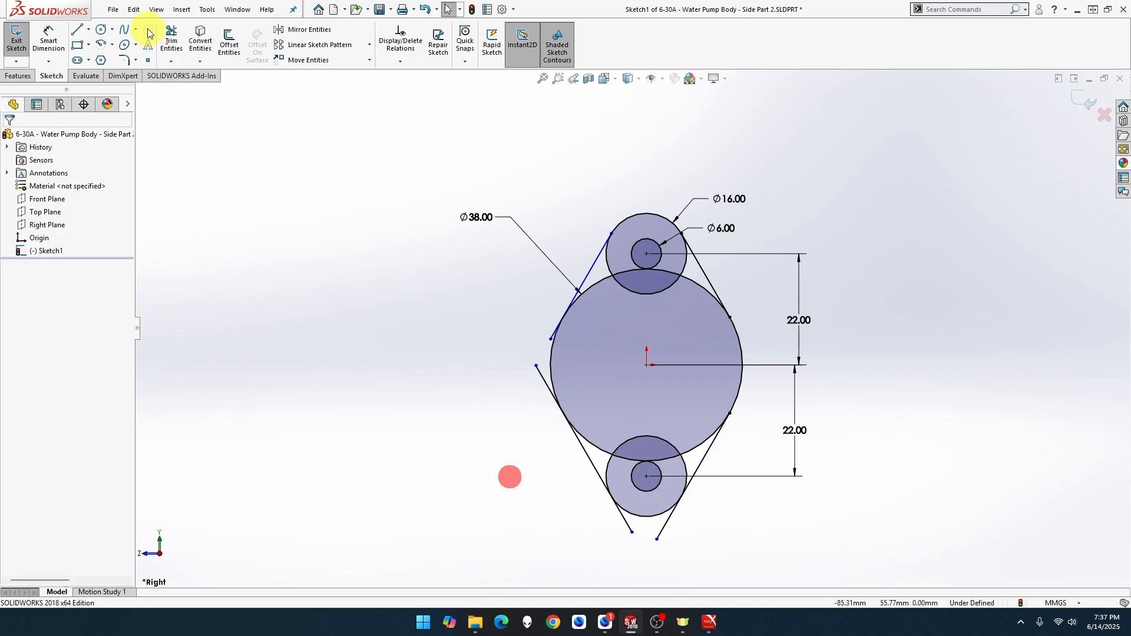
Trim the lower lines' overhangs beyond the 16 mm and 38 mm circles and the upper-left line's overhang beyond the 38 mm circle.
click(172, 40)
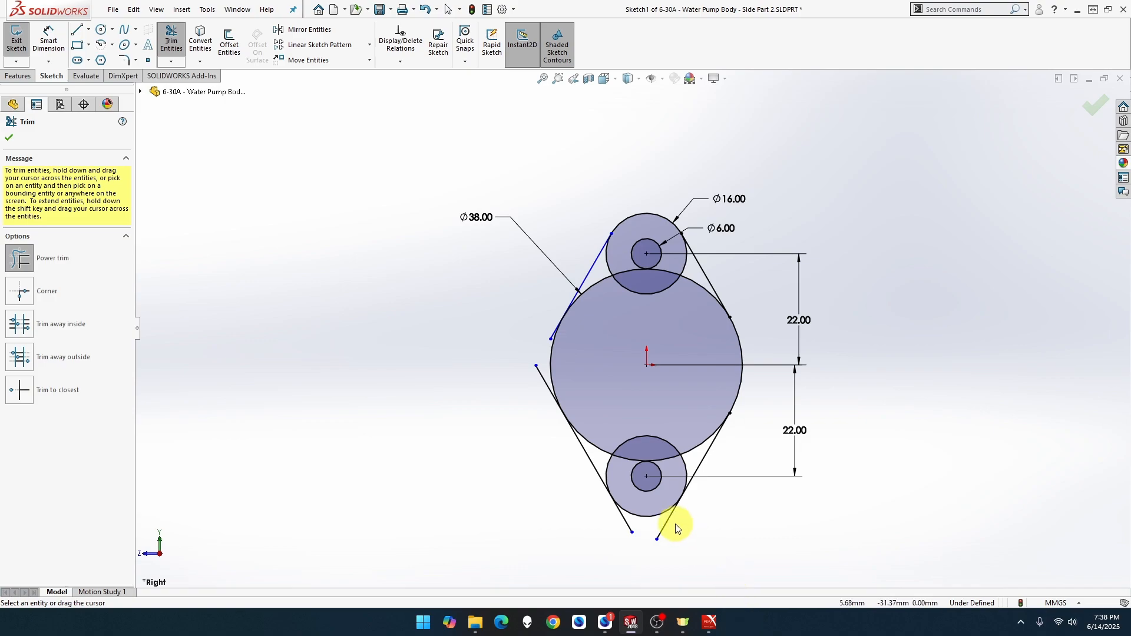
drag(687, 535, 609, 514)
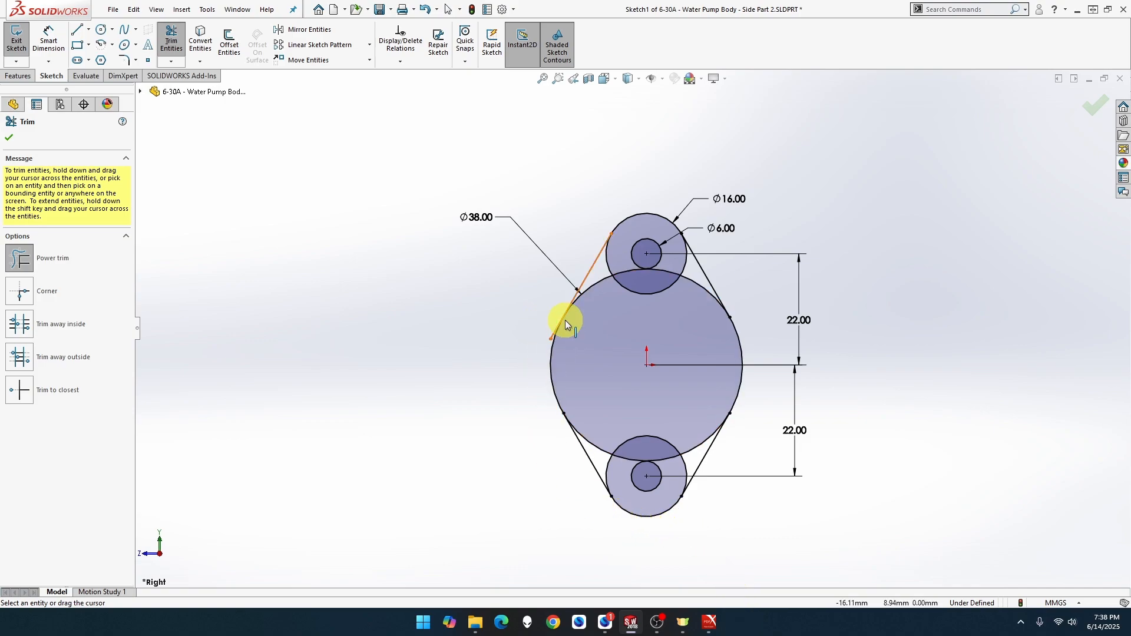
scroll(565, 320, down, 4)
drag(565, 320, 559, 346)
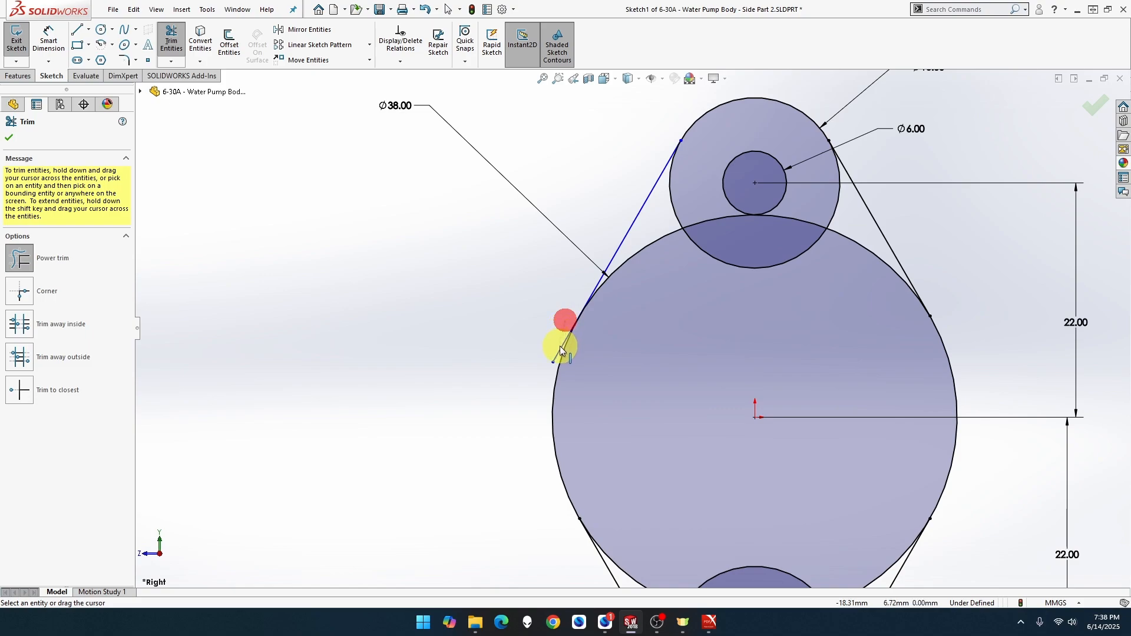
scroll(557, 330, up, 4)
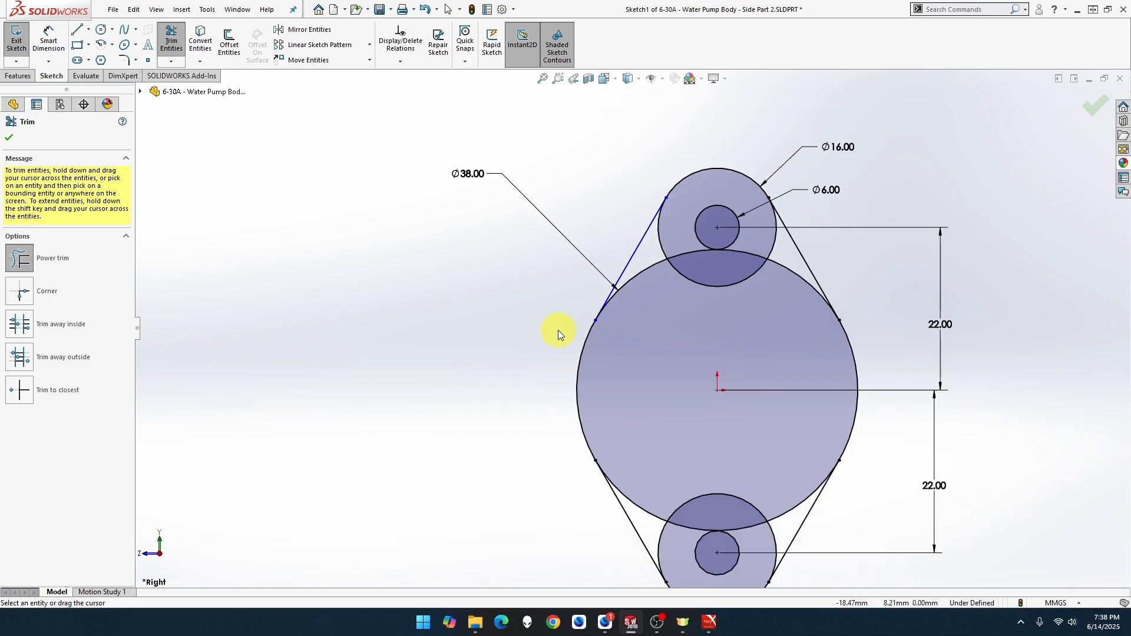
Trim the circles' arcs inside the flange outline, leaving the 6 mm holes, and move the 38 mm diameter label farther out.
mouse_move(658, 319)
mouse_down()
mouse_move(686, 277)
mouse_move(675, 262)
mouse_move(652, 277)
mouse_up()
mouse_move(761, 302)
mouse_down()
mouse_move(757, 267)
mouse_move(732, 265)
mouse_up()
mouse_move(768, 431)
mouse_down()
mouse_move(750, 498)
mouse_move(736, 472)
mouse_move(679, 479)
mouse_move(660, 506)
mouse_move(664, 465)
mouse_up()
key(Escape)
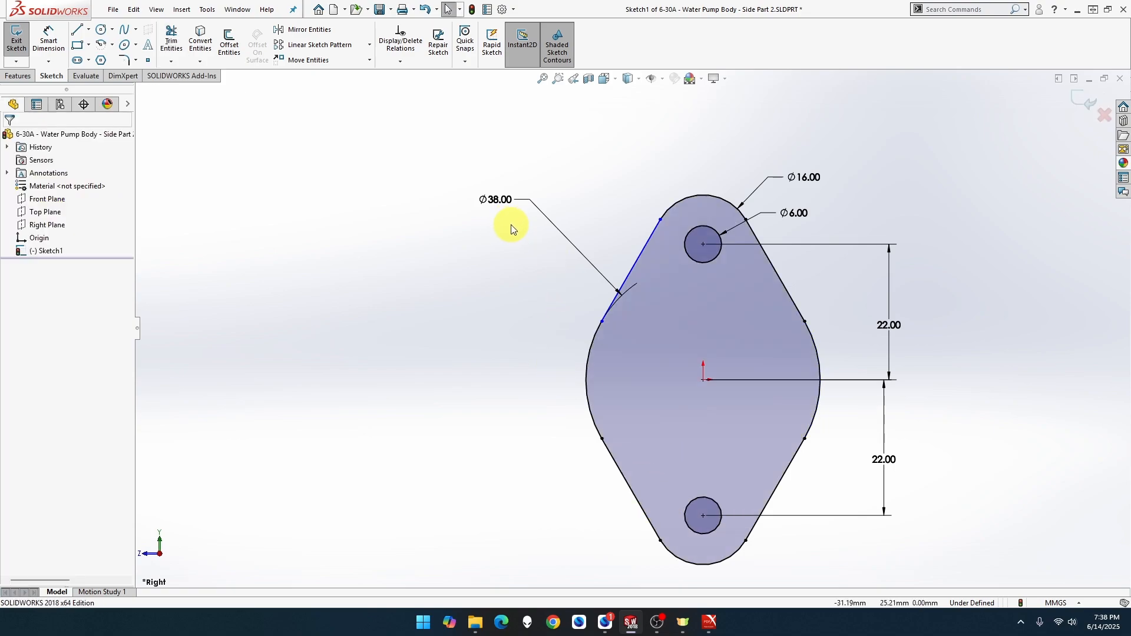
drag(505, 197, 433, 232)
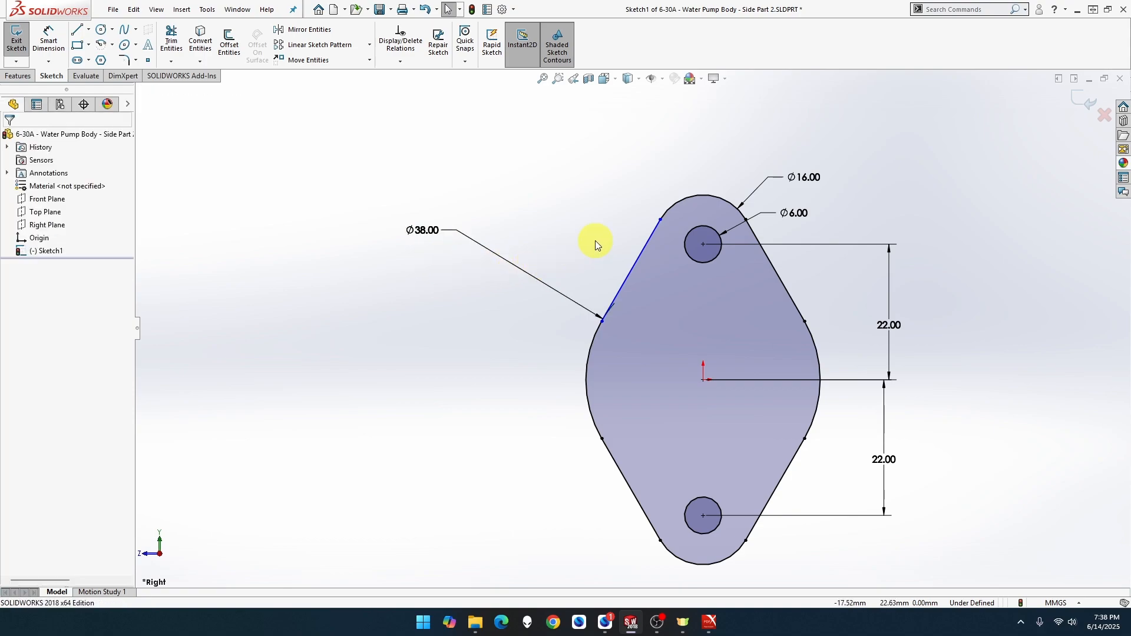
Shift the upper-left line's lower endpoint down and make the line tangent to the left 38 mm arc.
click(663, 220)
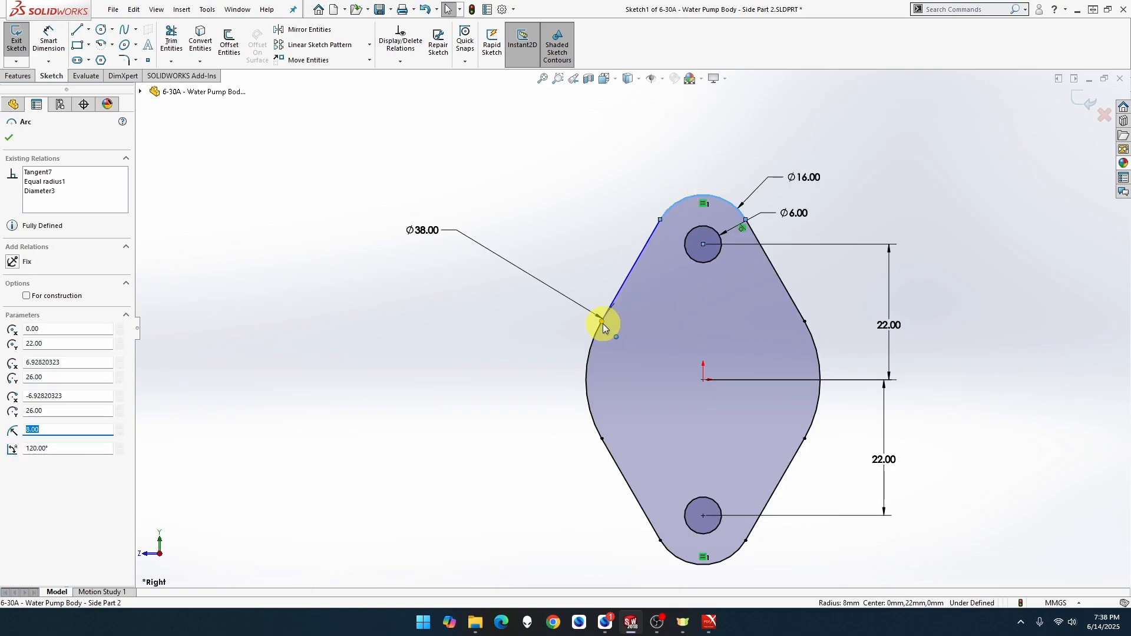
drag(604, 321, 575, 365)
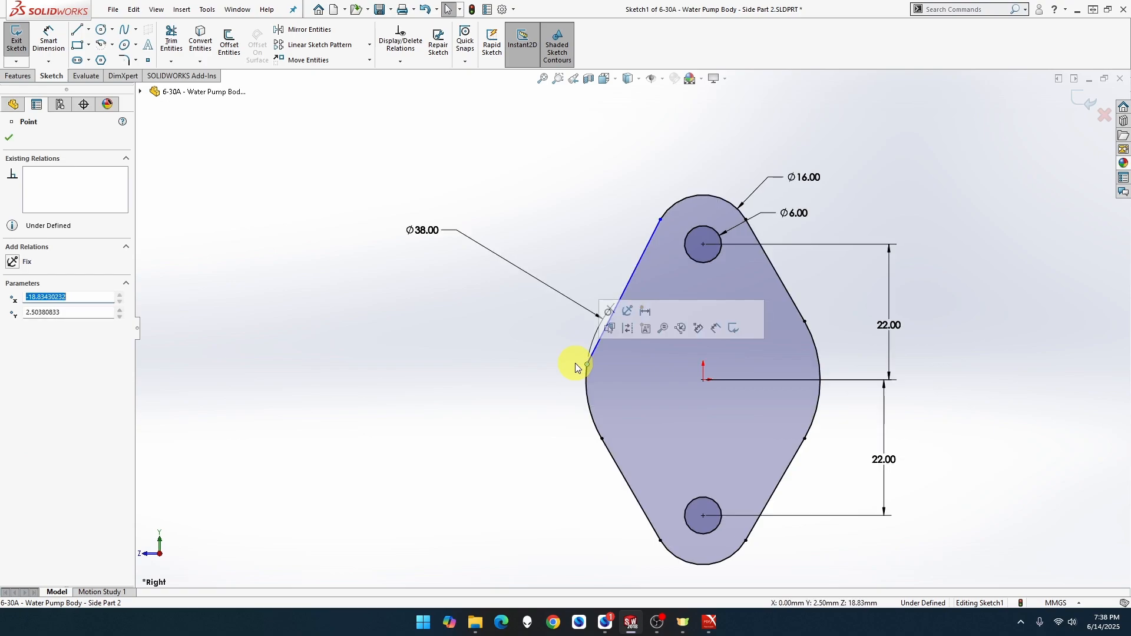
click(586, 383)
ctrl+click(600, 339)
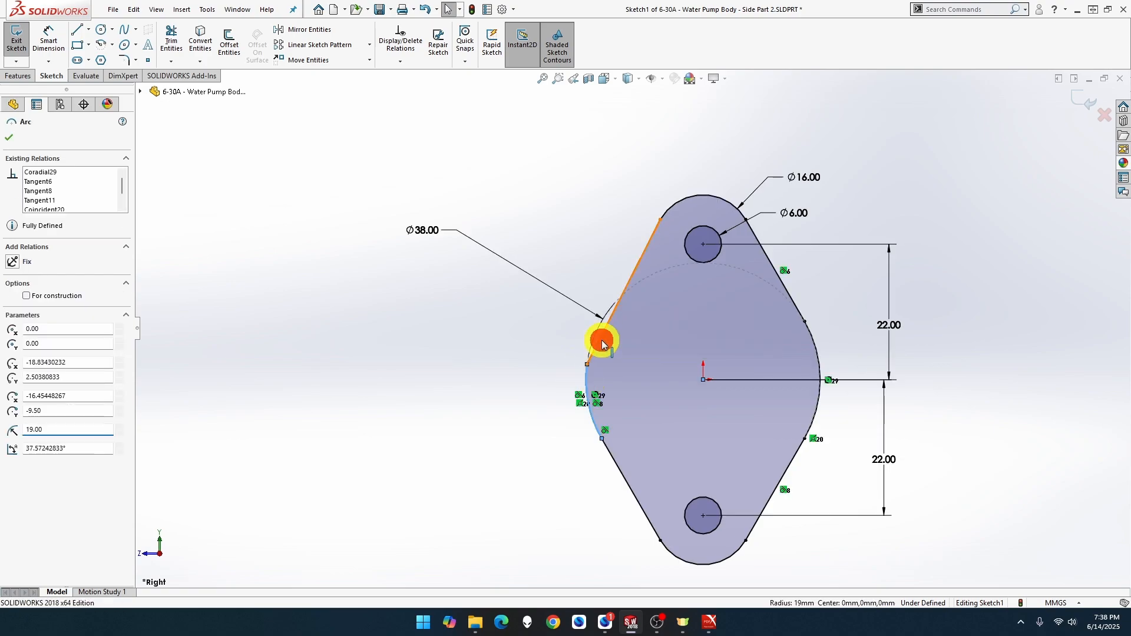
click(640, 293)
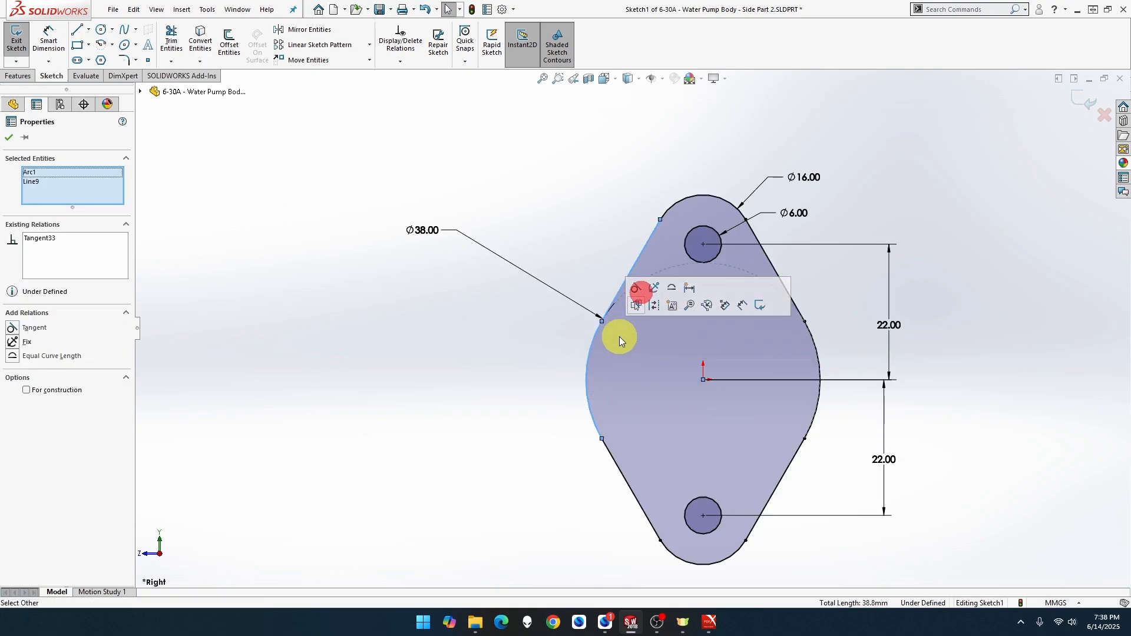
click(584, 282)
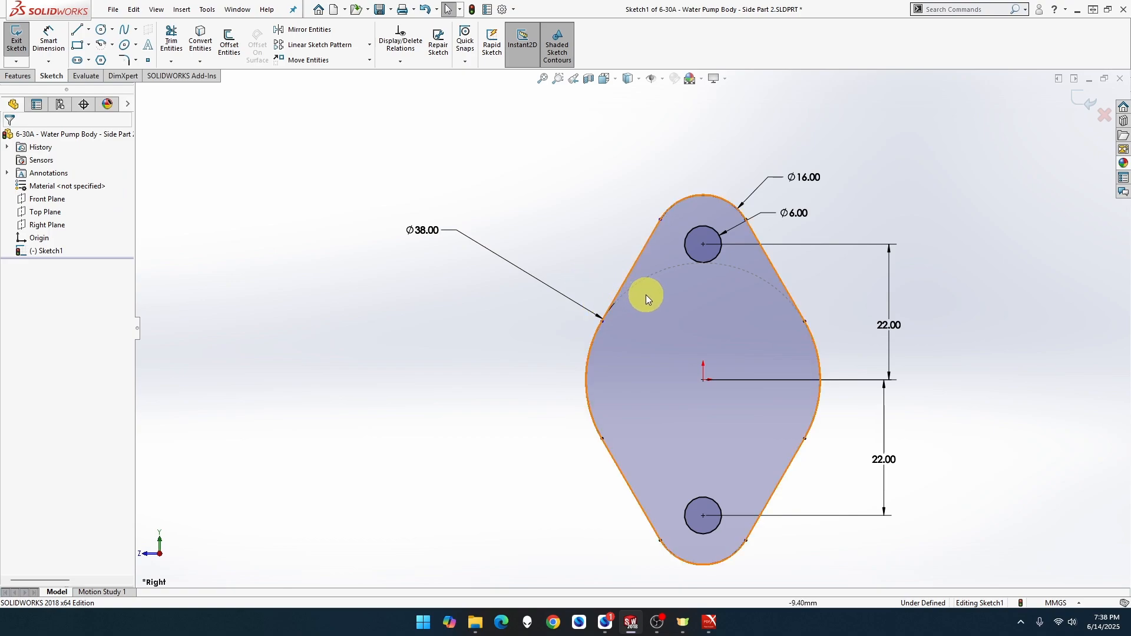
Shift the upper-left line's upper endpoint down and make the line tangent to the top 16 mm arc, undoing any conflicting relation.
scroll(646, 294, down, 2)
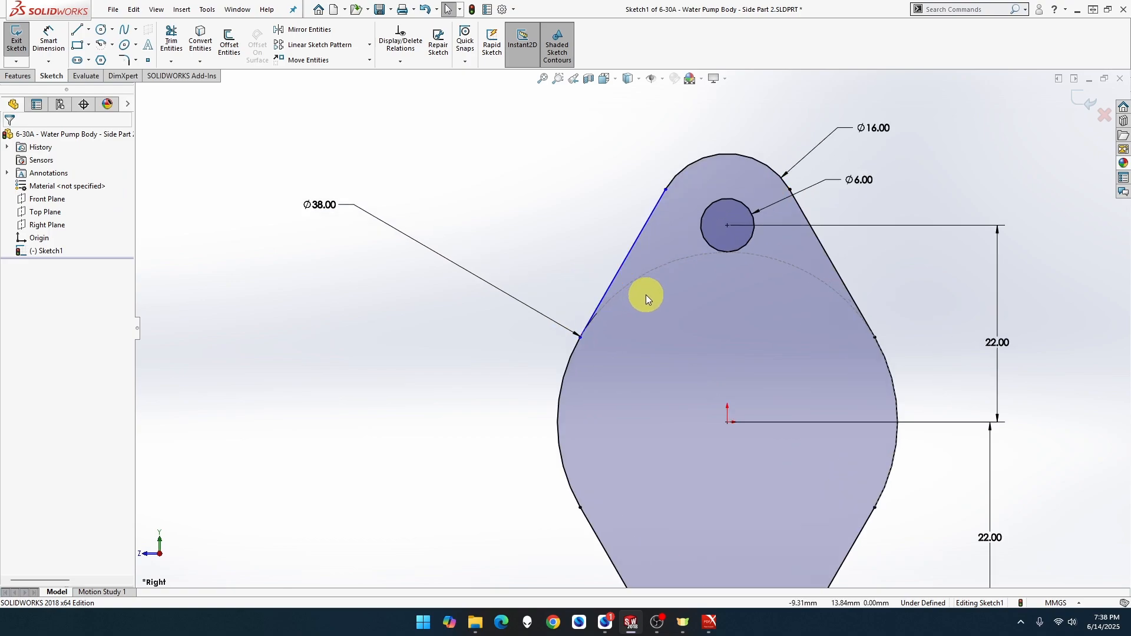
click(582, 339)
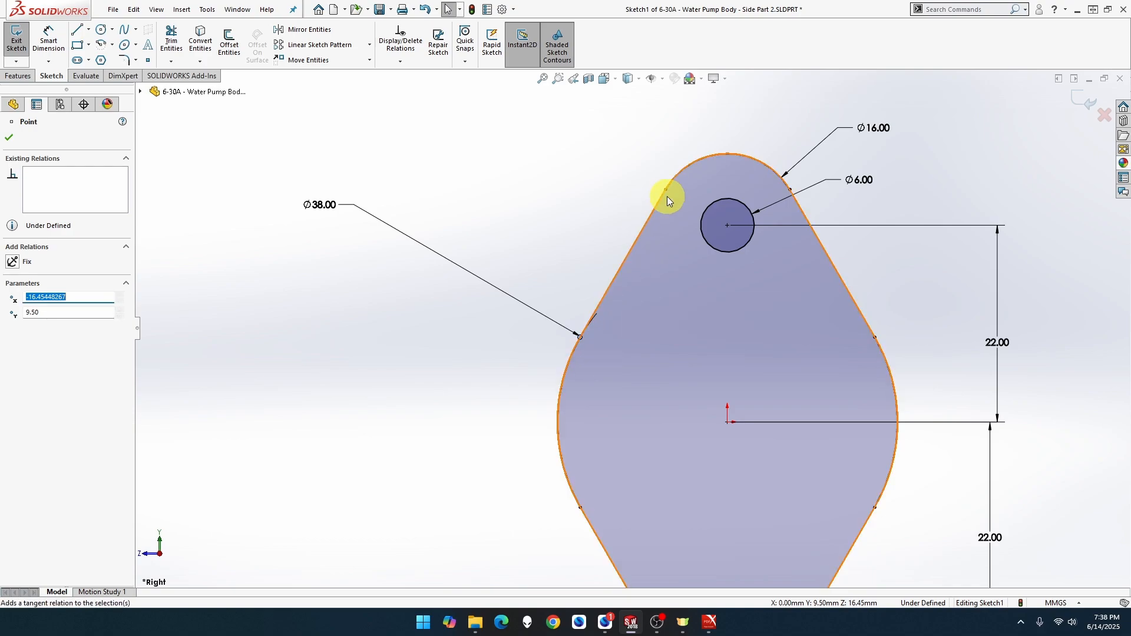
drag(667, 193, 664, 213)
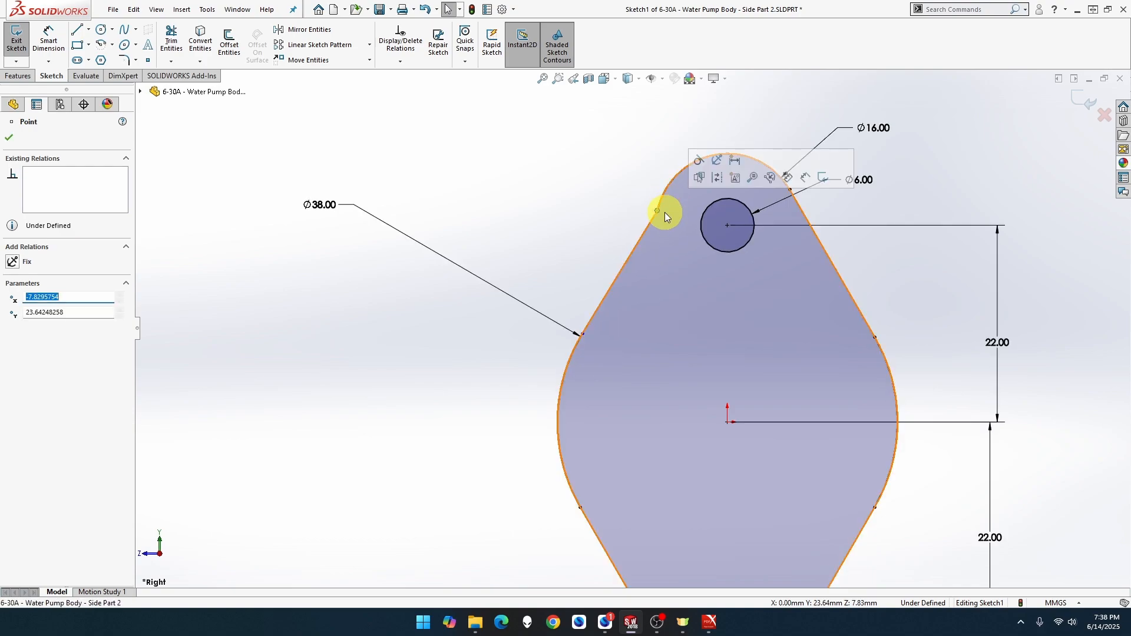
click(666, 190)
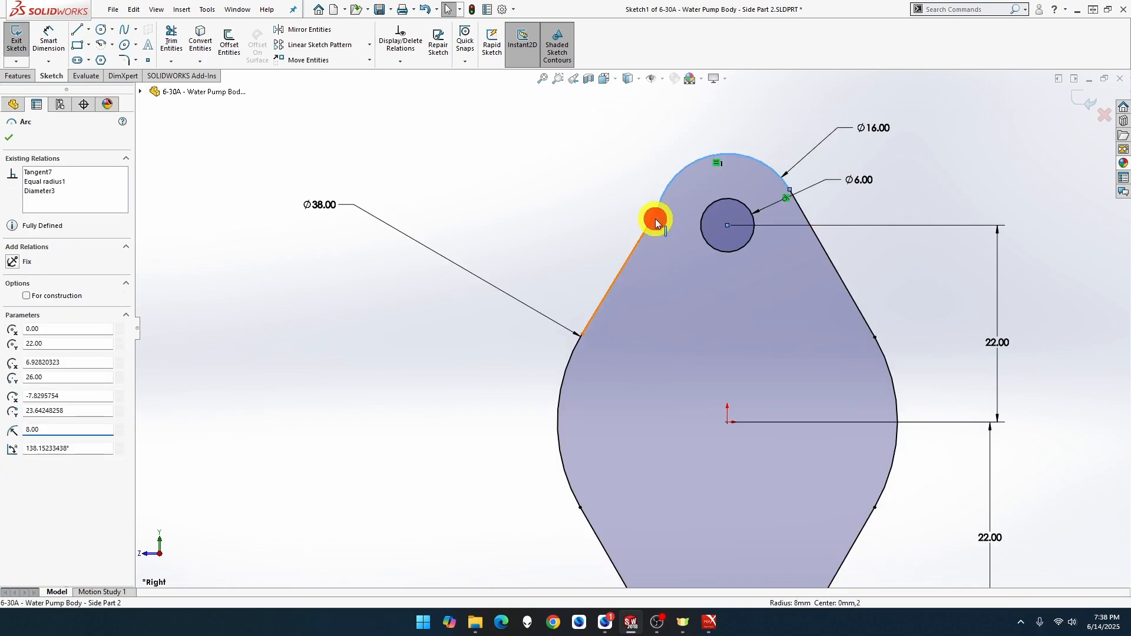
ctrl+click(656, 223)
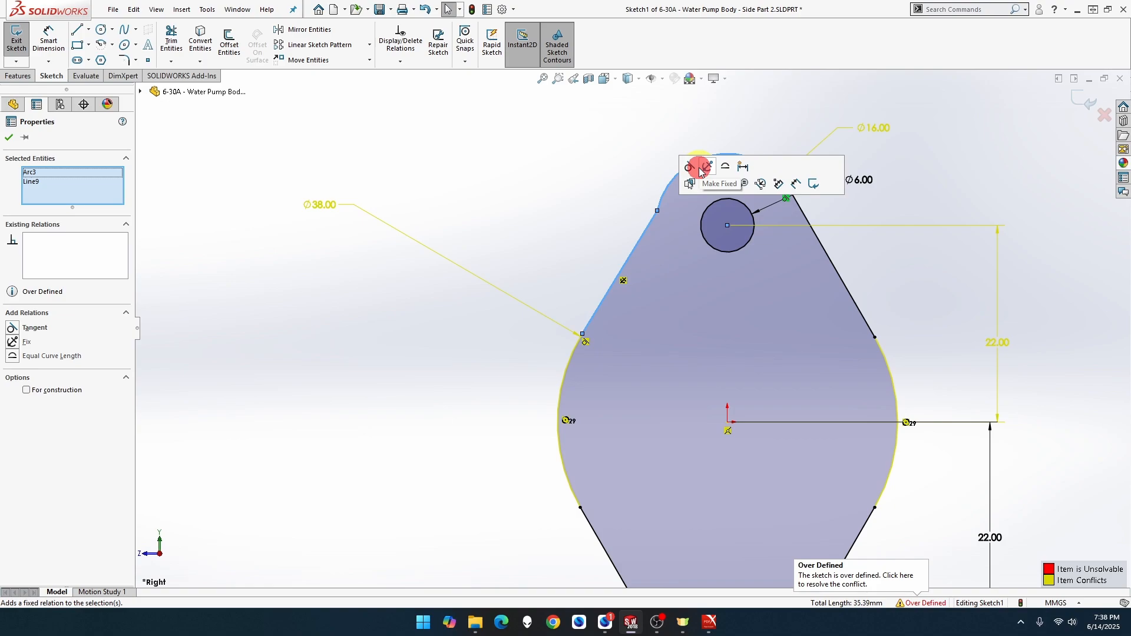
key(ctrl+z)
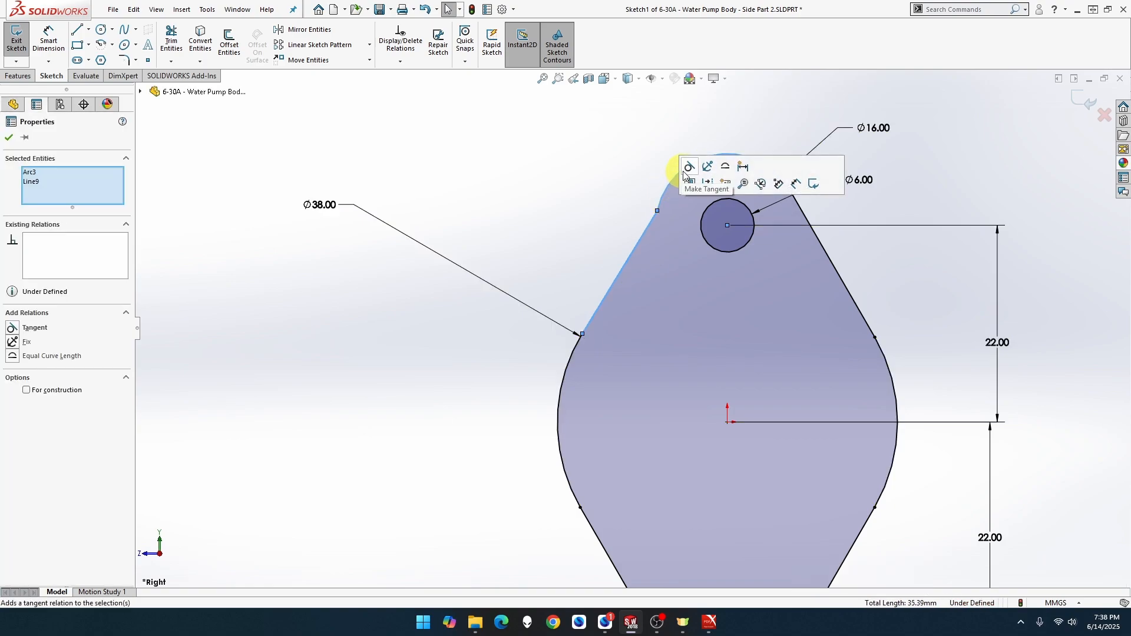
click(687, 170)
click(636, 155)
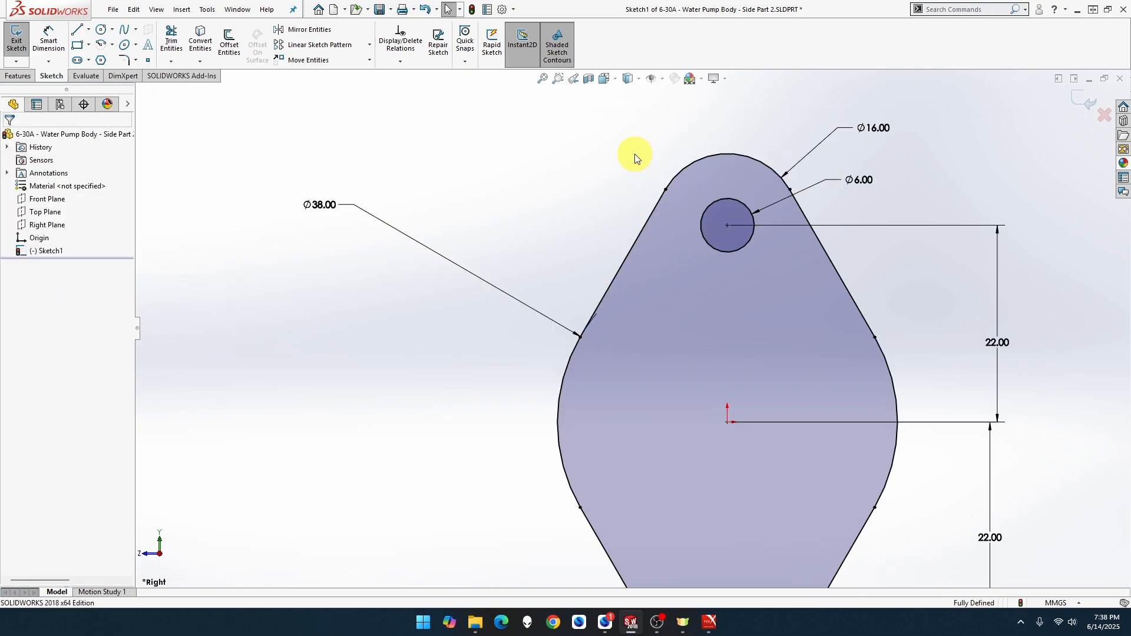
Move the 38 mm diameter label closer to the flange outline and extrude the profile blind to a depth of 6 mm.
click(542, 79)
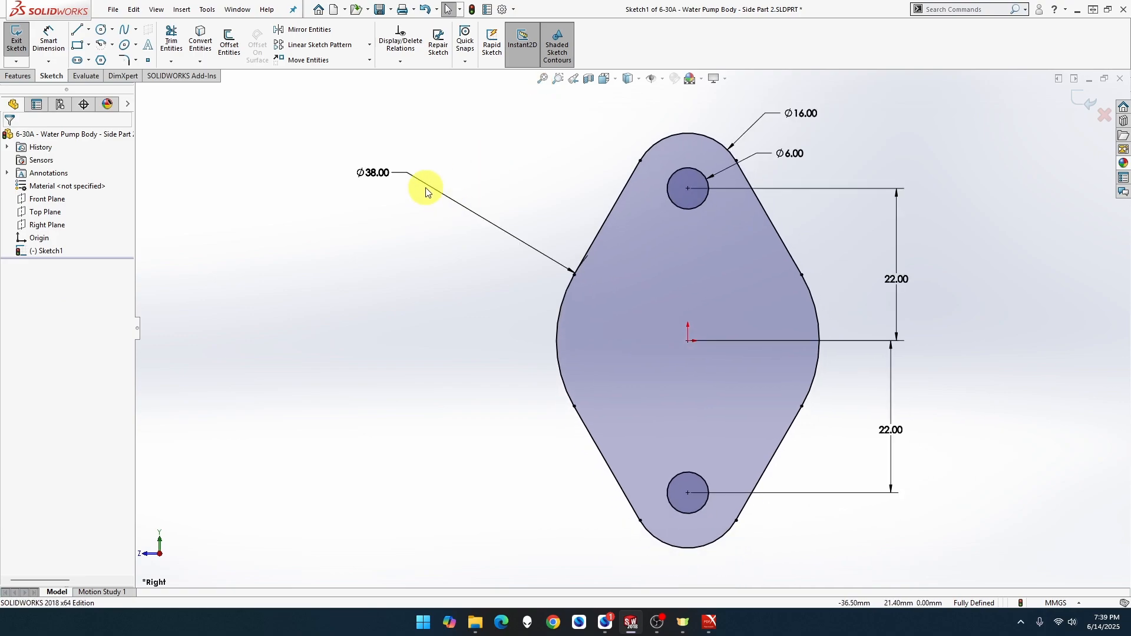
drag(391, 176, 543, 201)
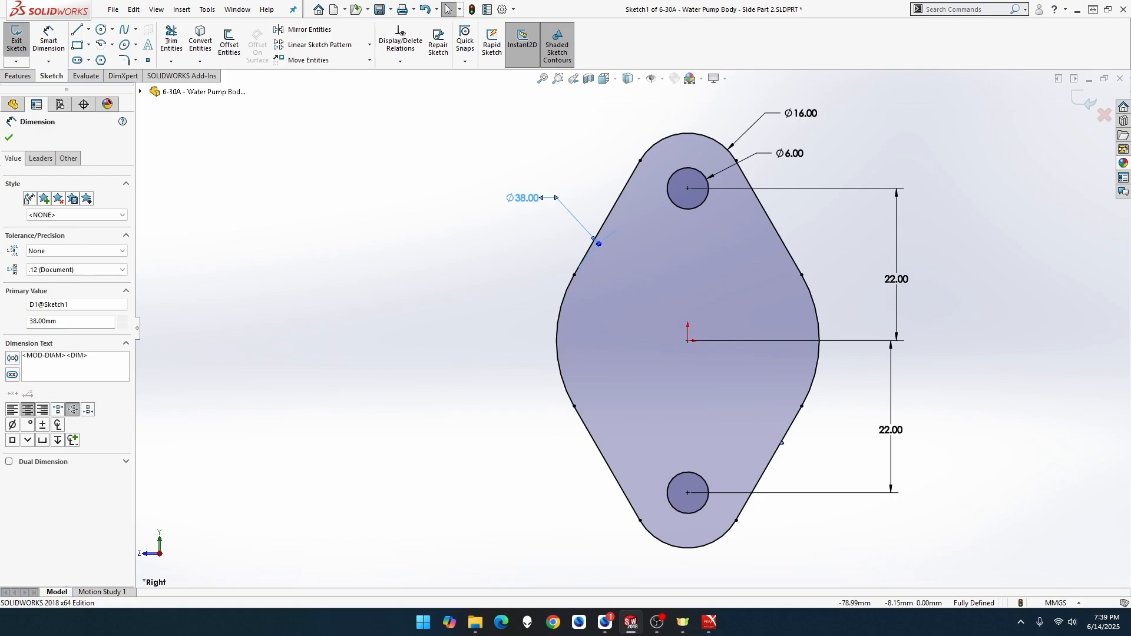
click(21, 76)
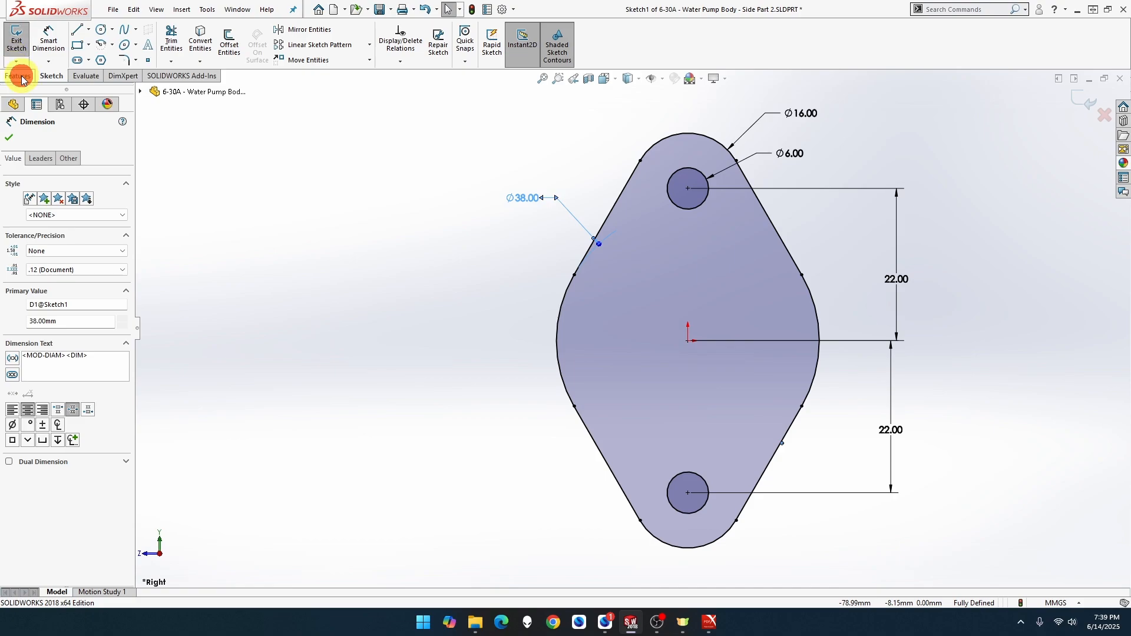
click(22, 55)
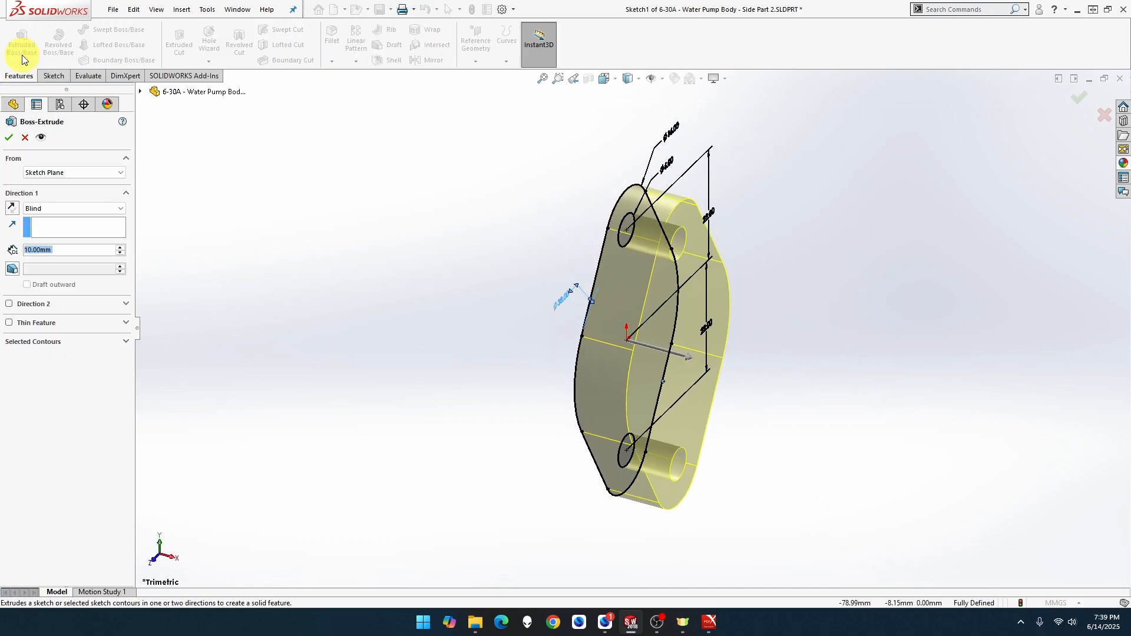
text(6)
key(Return)
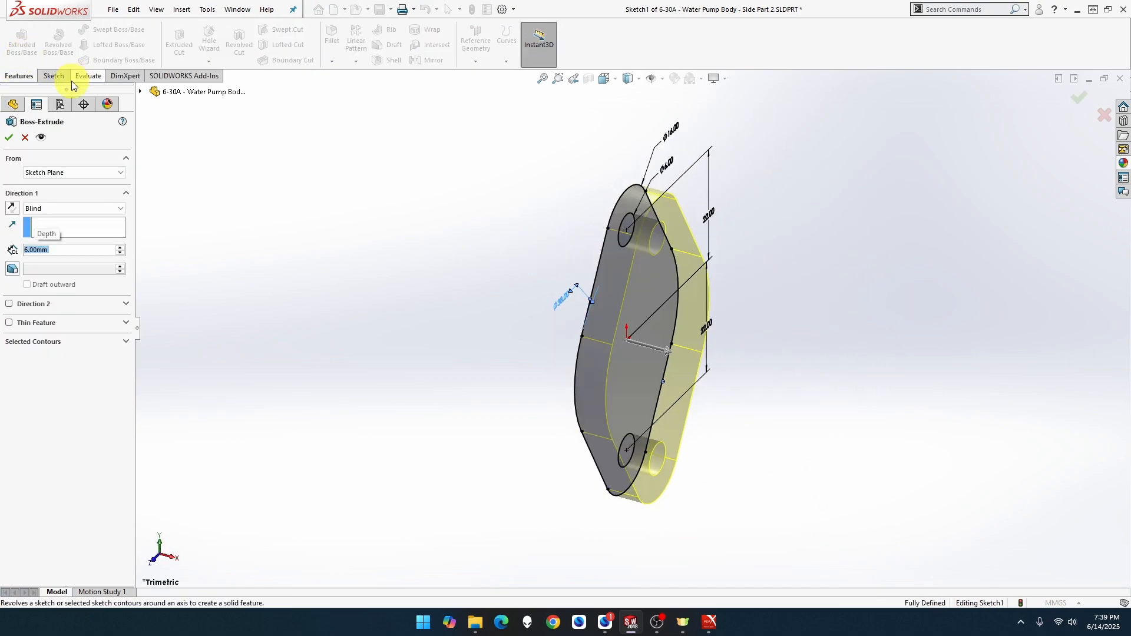
click(10, 138)
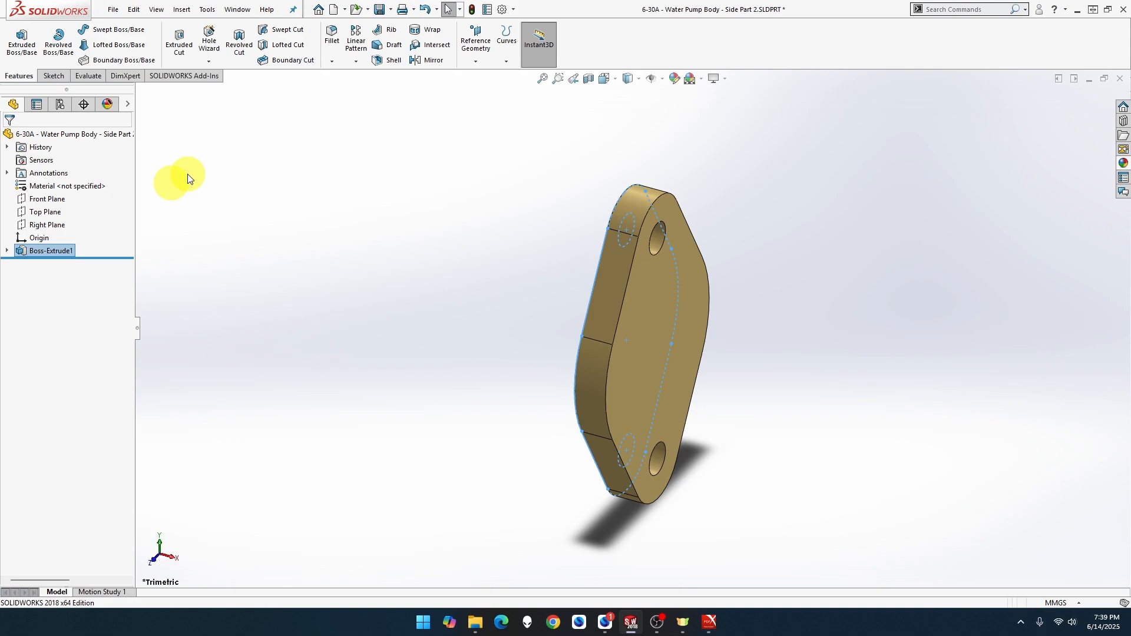
Switch to the 6-30A - Water Pump Body part and apply the brushed steel appearance from the Metal > Steel appearances.
key(ctrl+Tab)
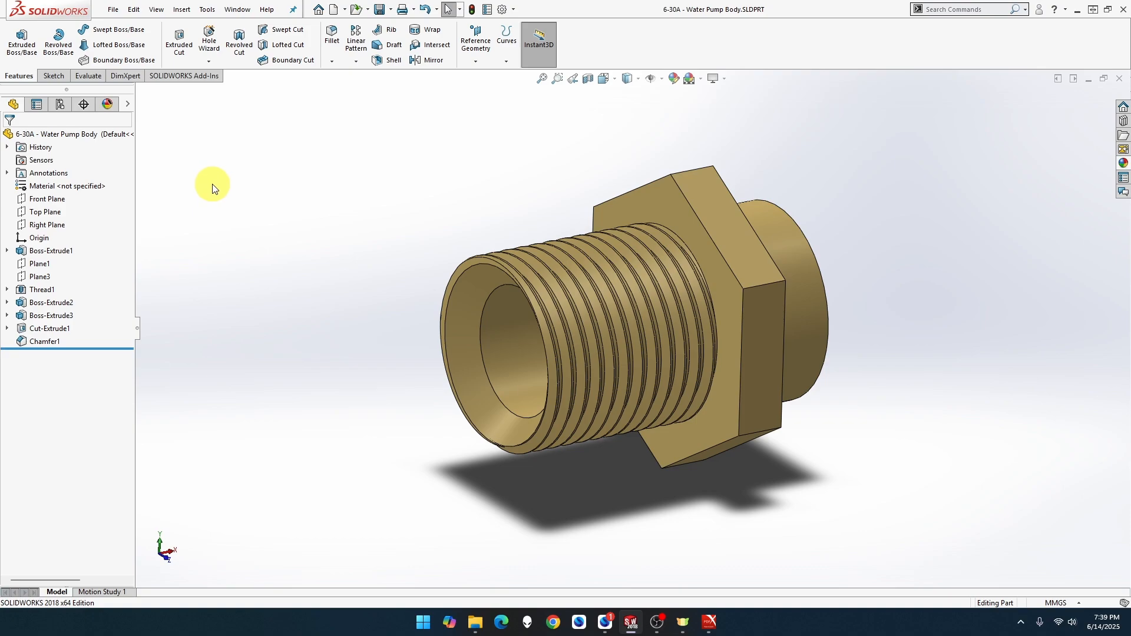
key(ctrl+Tab)
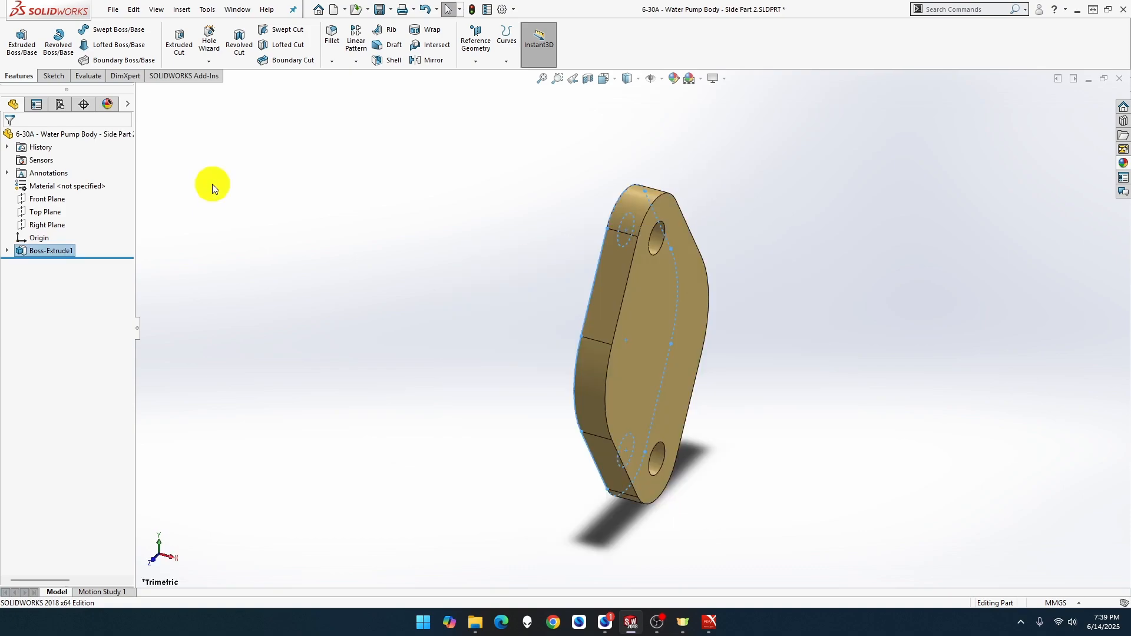
key(ctrl+Tab)
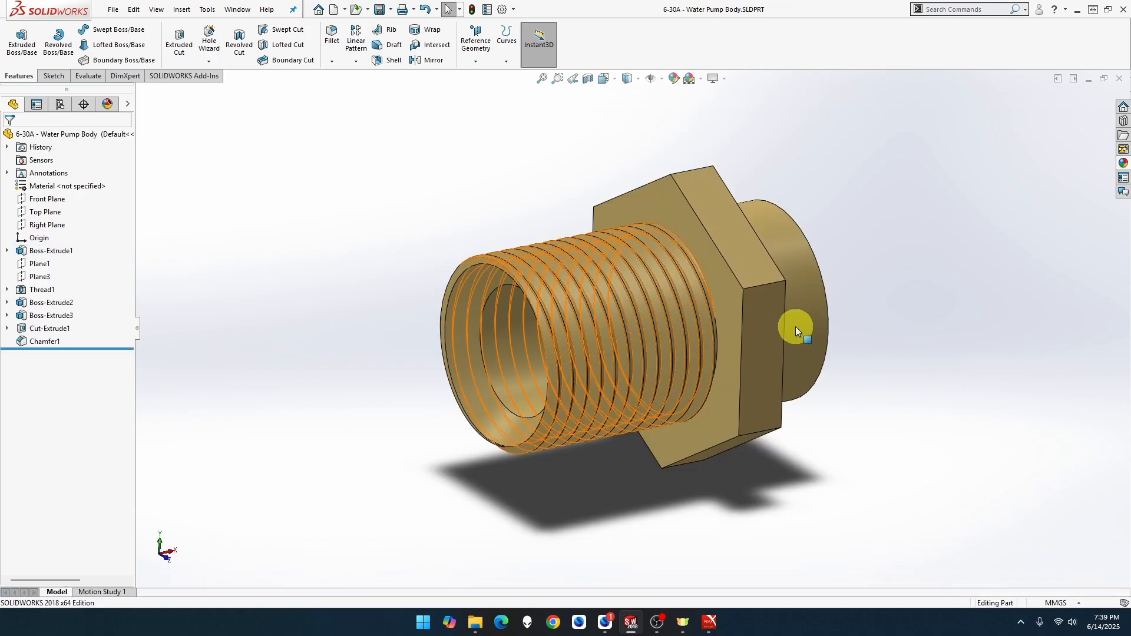
click(1124, 163)
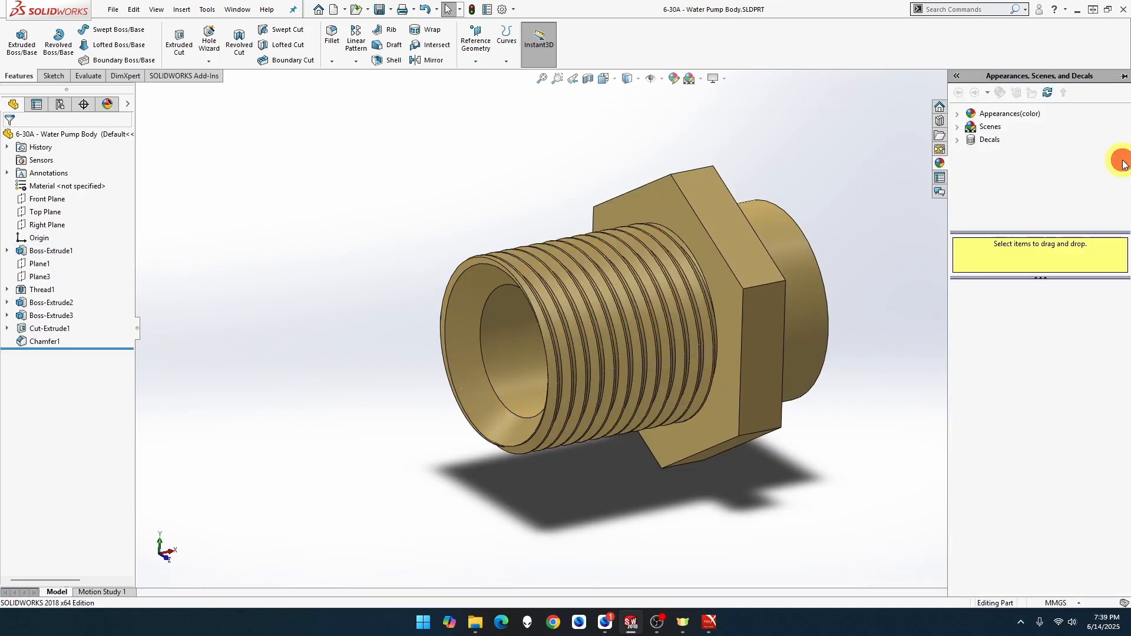
click(1032, 114)
double_click(1011, 137)
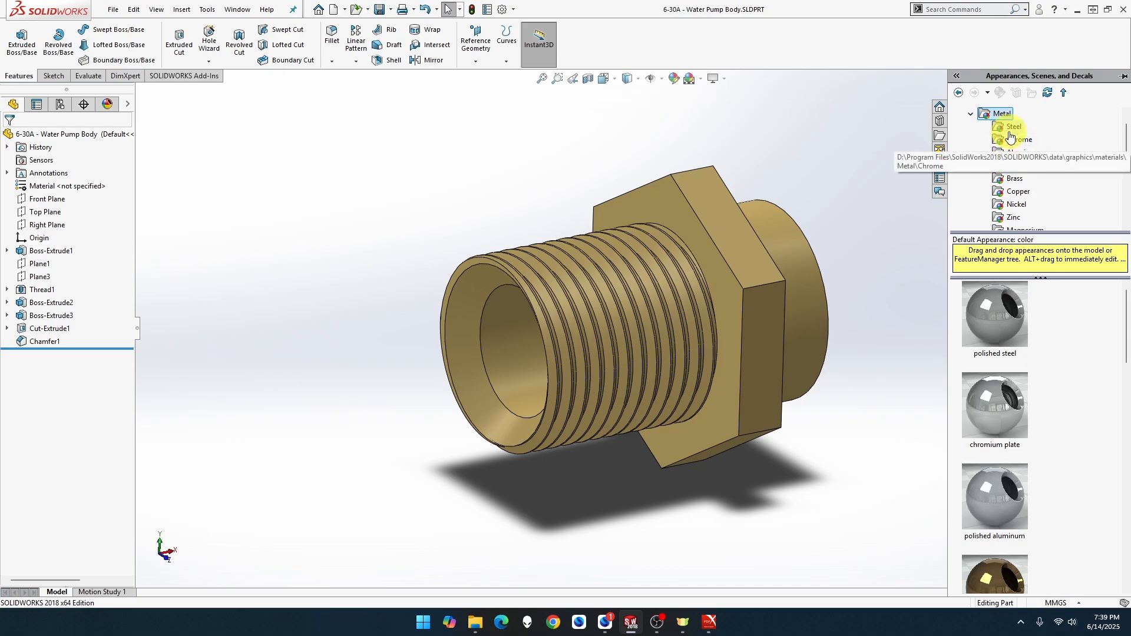
click(1014, 127)
drag(999, 304, 760, 282)
click(760, 282)
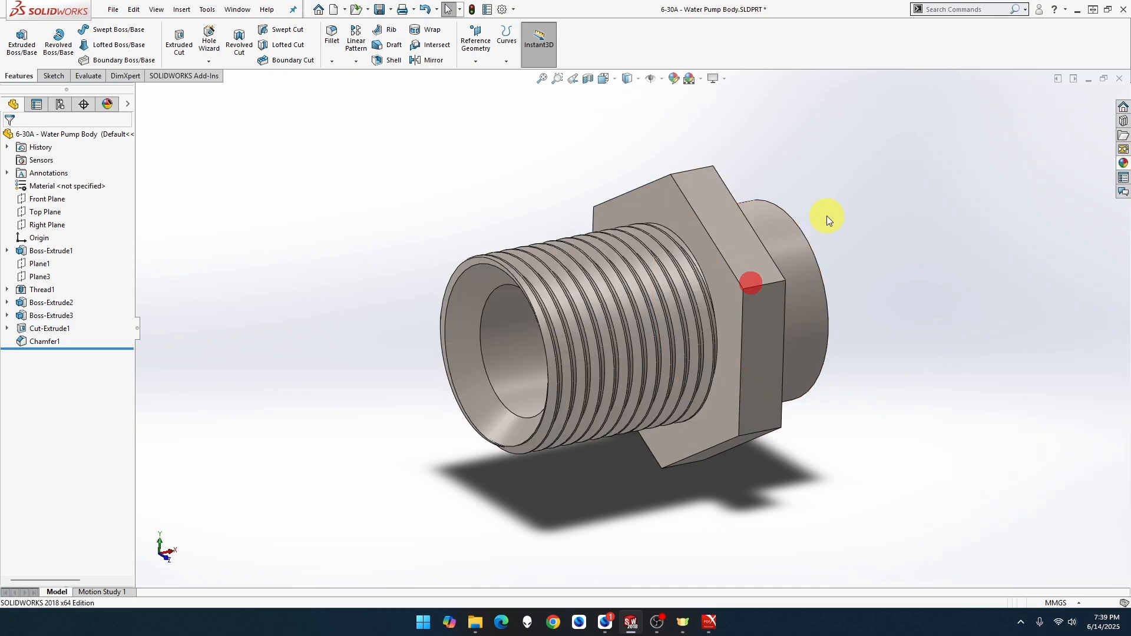
Return to the Side Part 2 document, apply the brushed steel appearance to the flange body, and save the part.
key(ctrl+Tab)
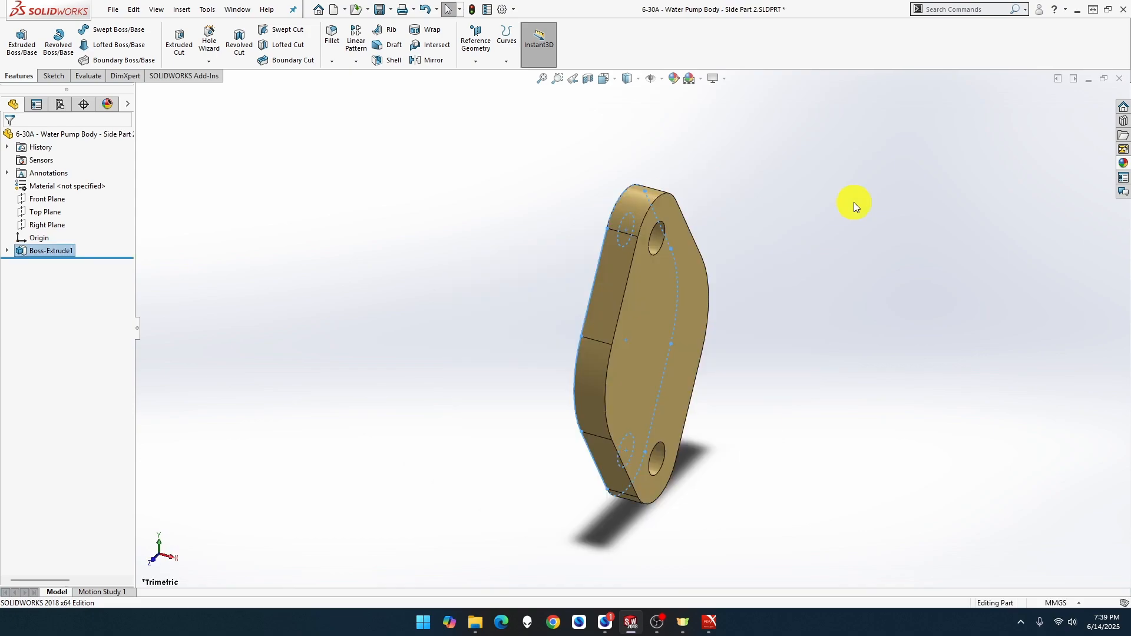
click(1123, 164)
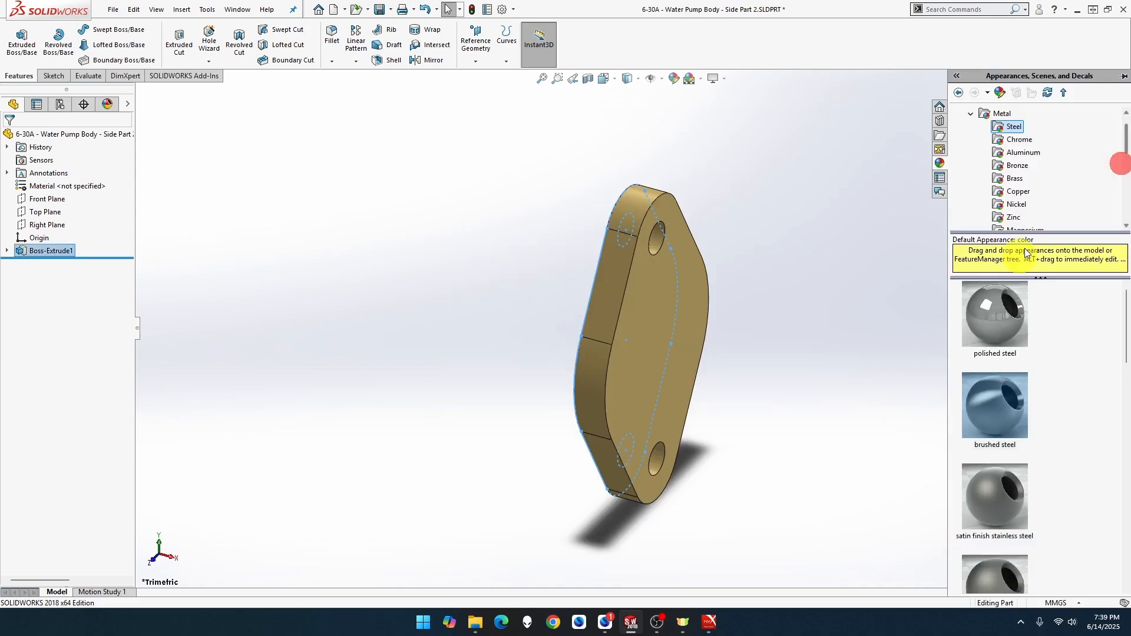
drag(1002, 398, 687, 290)
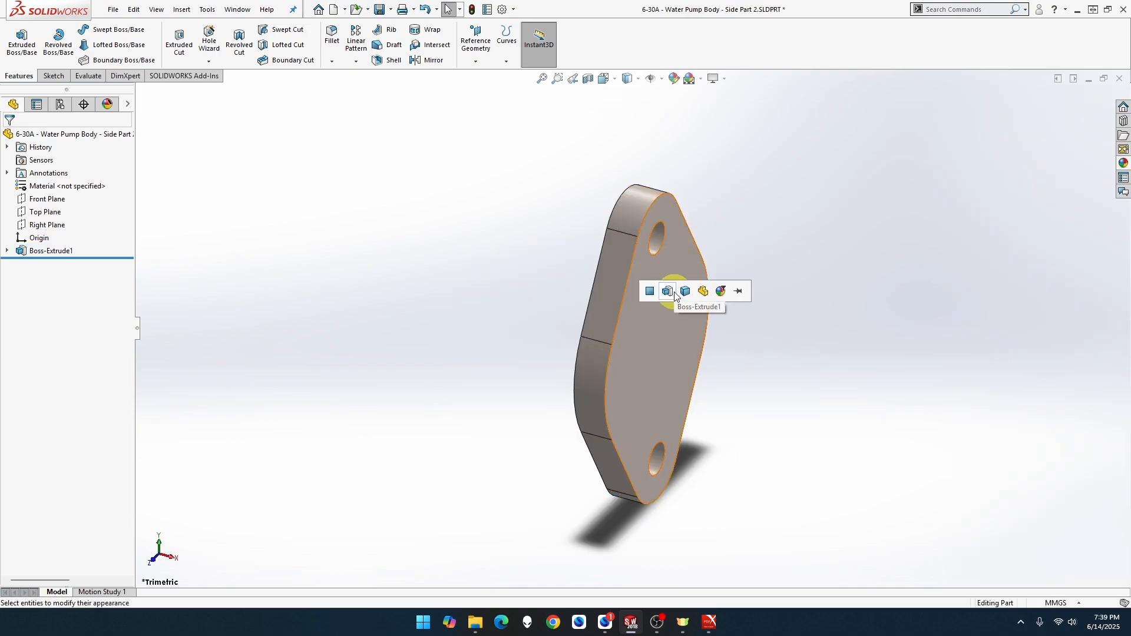
click(687, 291)
key(ctrl+s)
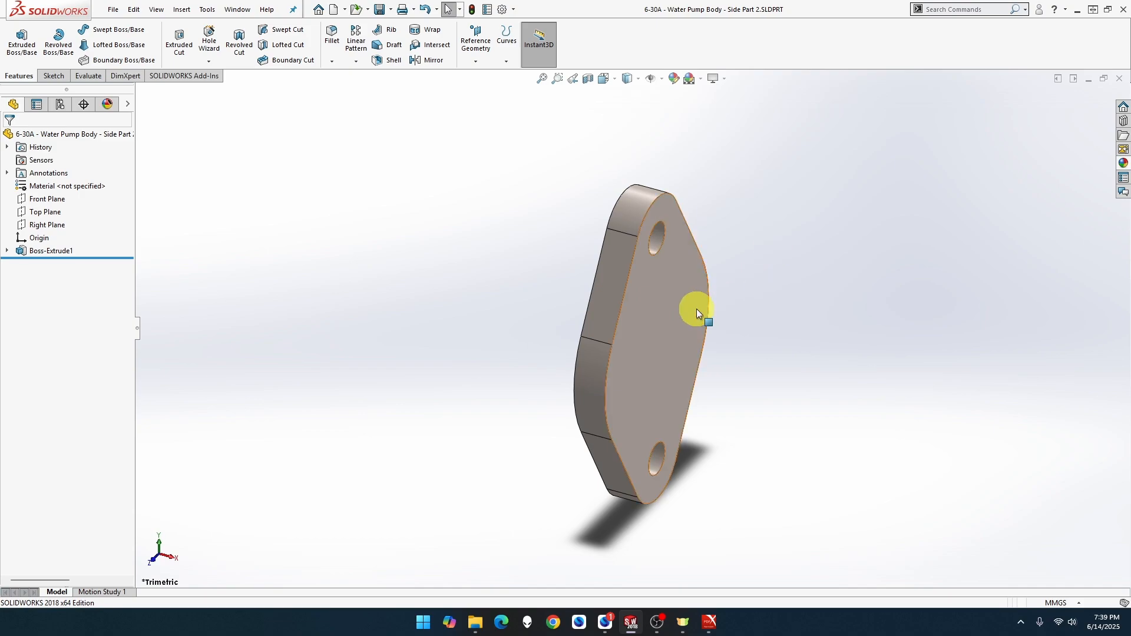
middle_drag(684, 317, 757, 323)
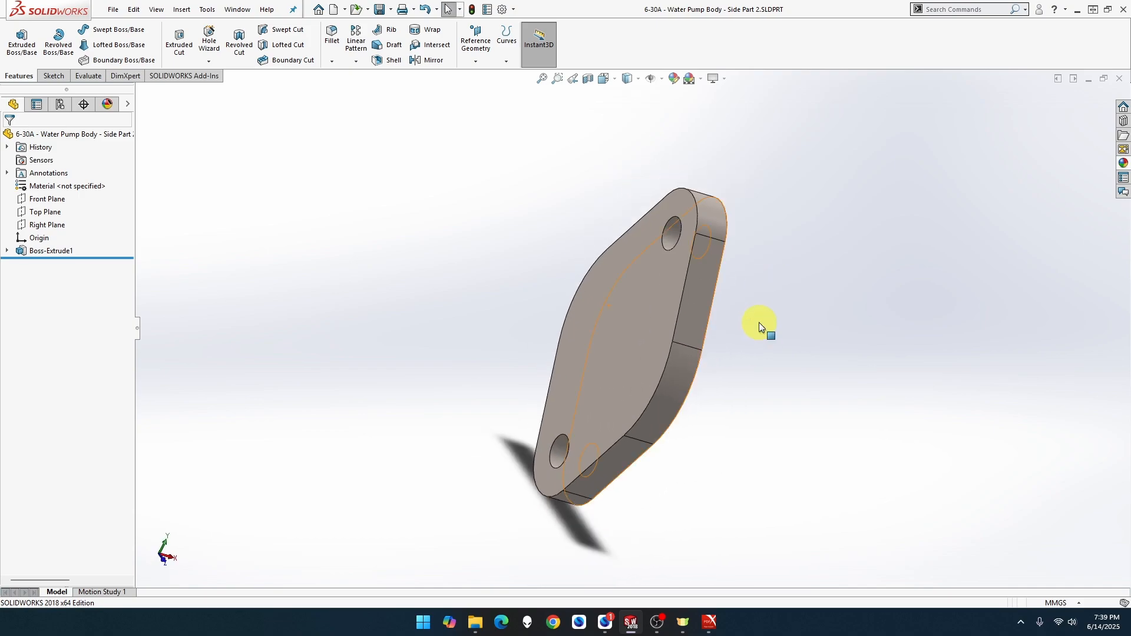
Start a sketch on the flange's flat face and draw a circle of about 12.4 mm radius centred on the origin.
right_click(617, 338)
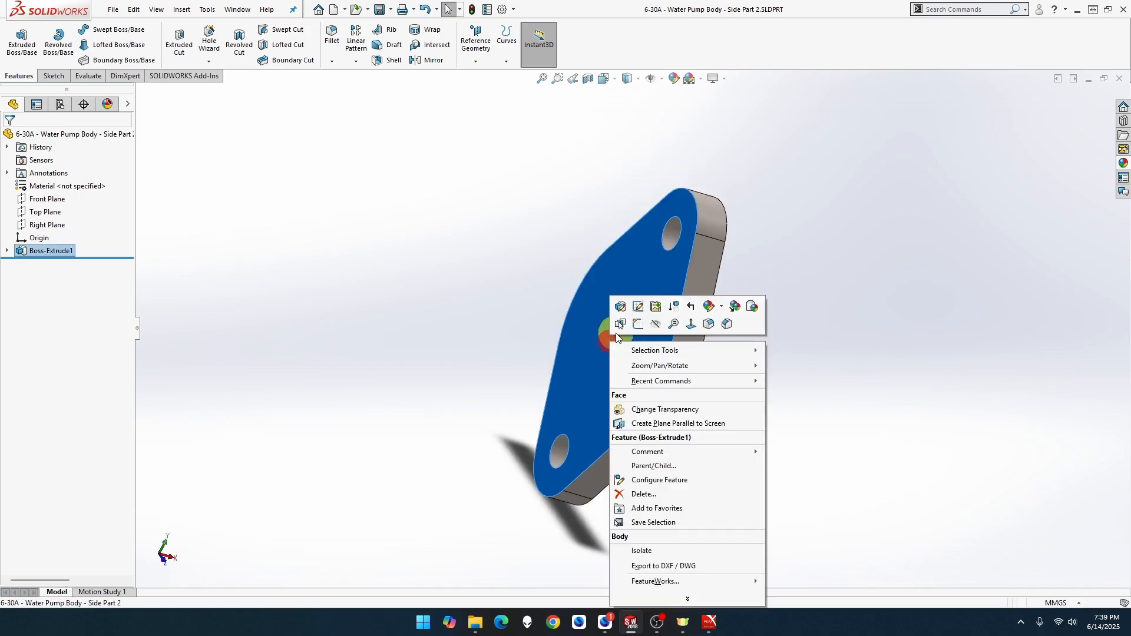
click(687, 324)
right_click(689, 325)
click(714, 308)
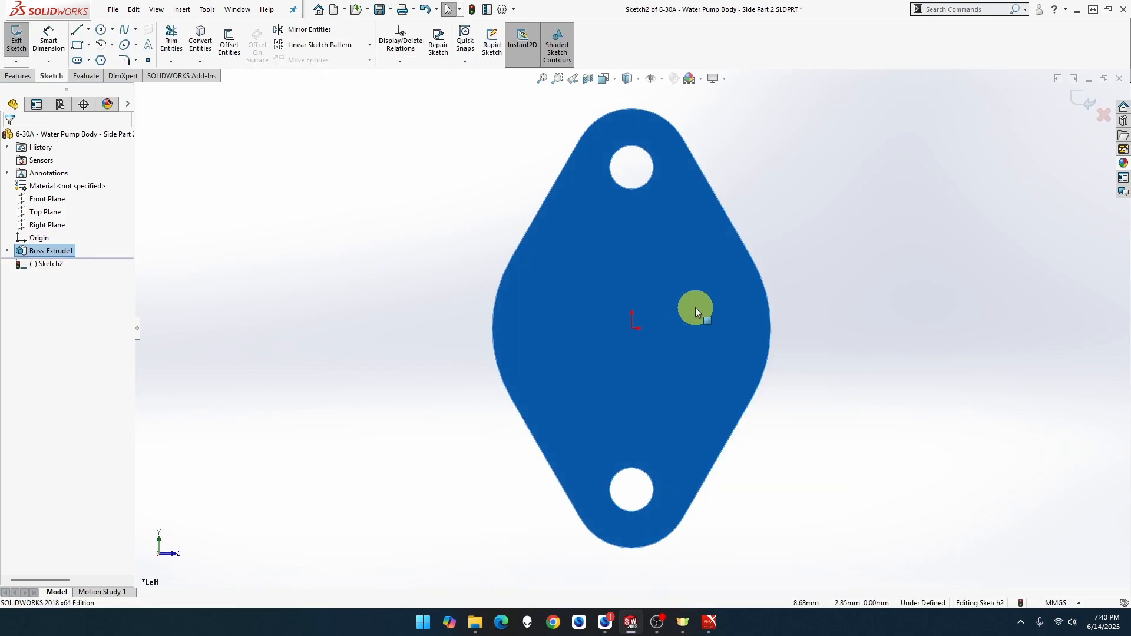
click(403, 221)
click(100, 29)
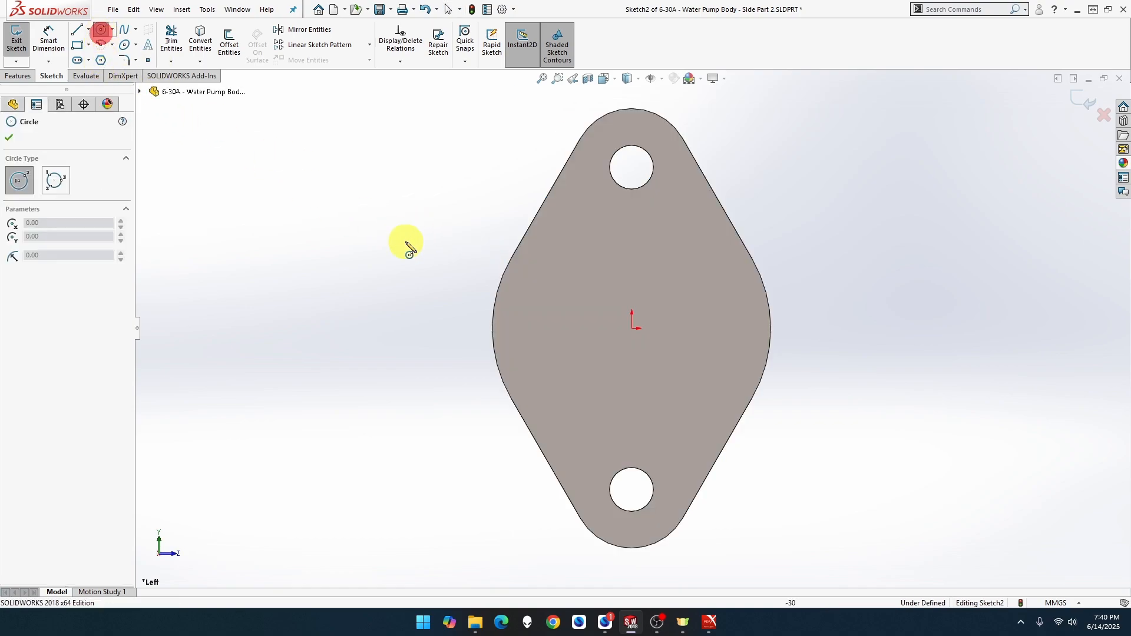
drag(630, 330, 696, 266)
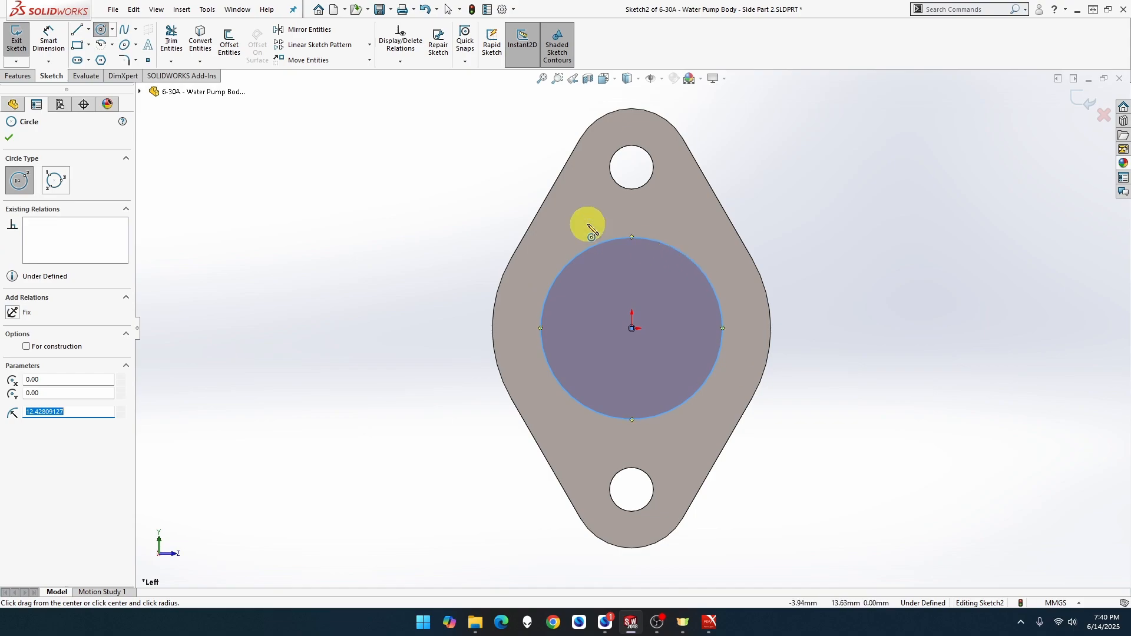
Dimension the circle on the flange face to a diameter of 32 mm.
click(47, 40)
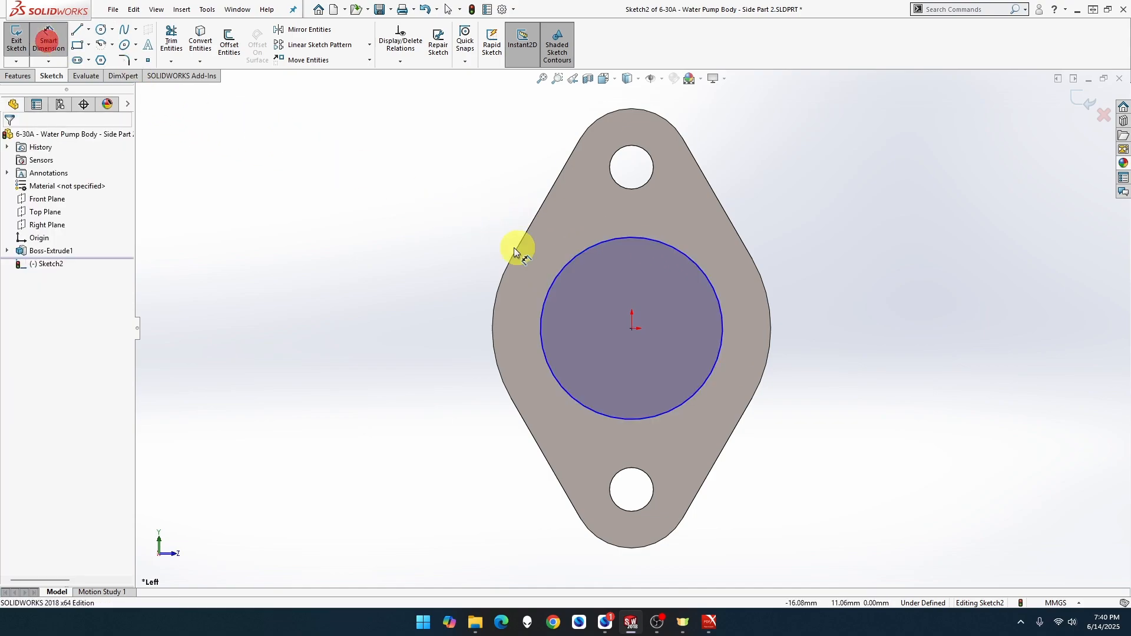
click(566, 264)
click(463, 179)
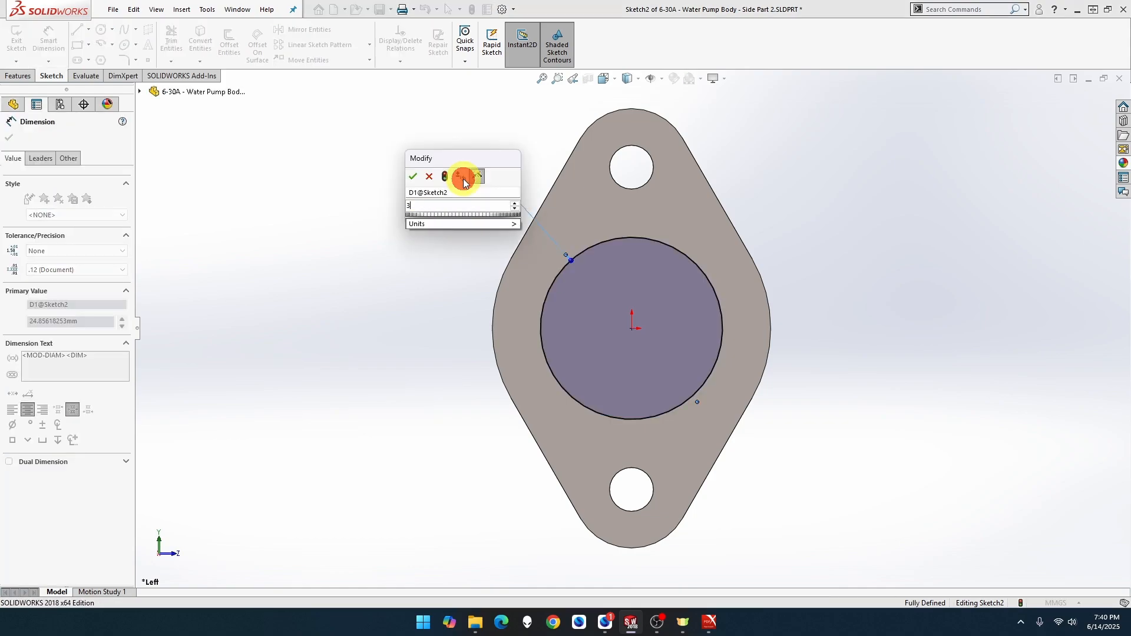
text(32)
key(Return)
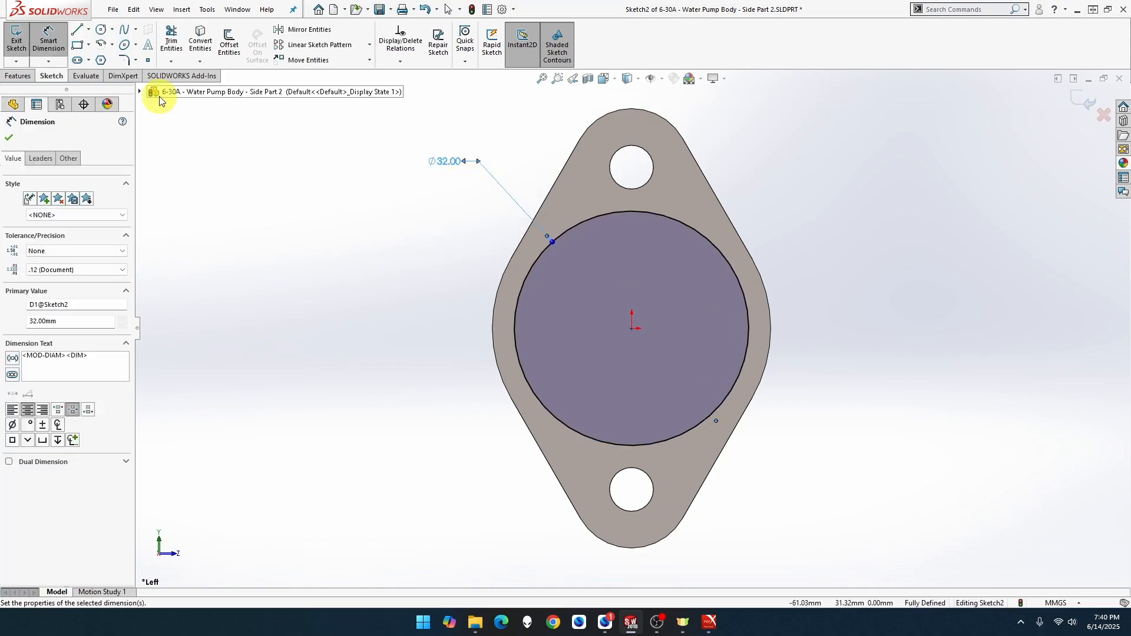
Extrude the 32 mm circle as a blind boss 16 mm deep, merged with the flange.
click(19, 76)
click(29, 49)
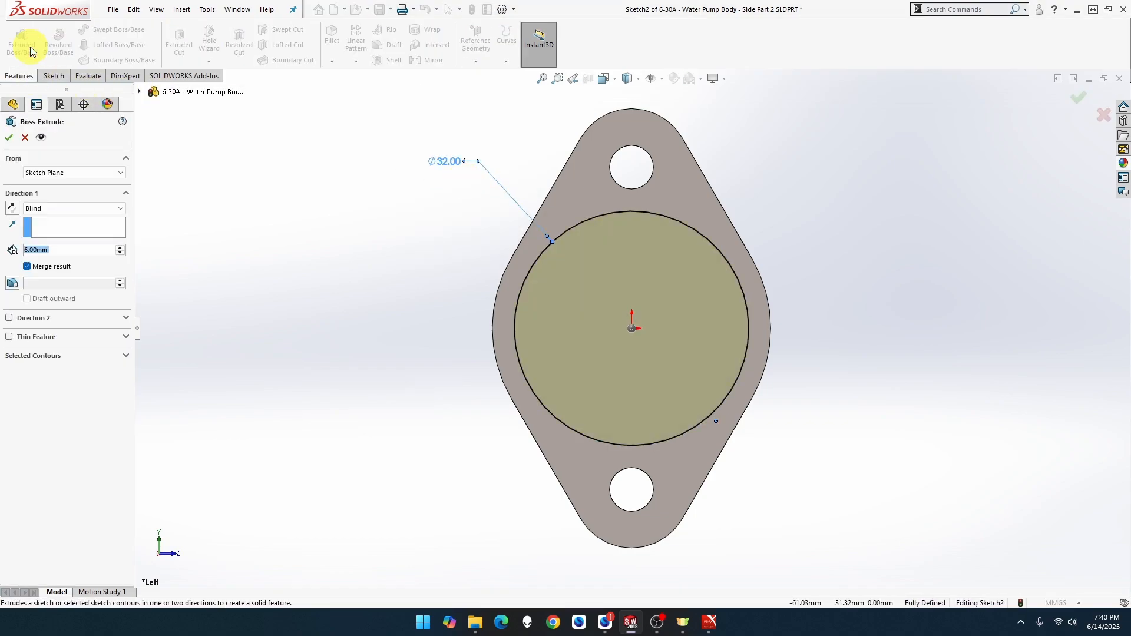
text(16)
key(Return)
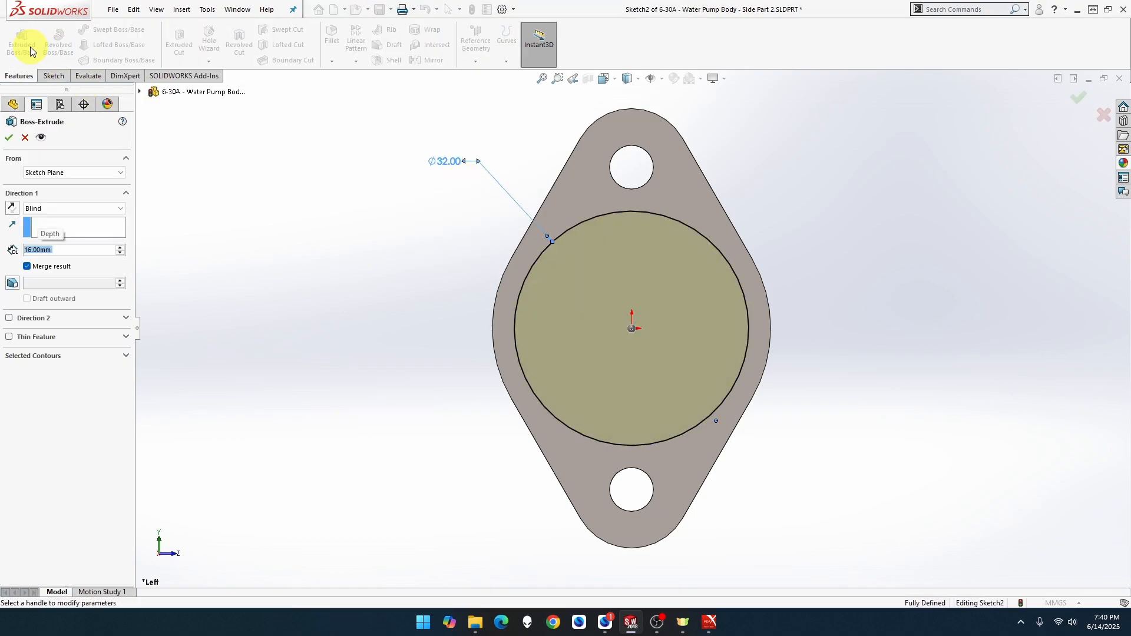
click(8, 137)
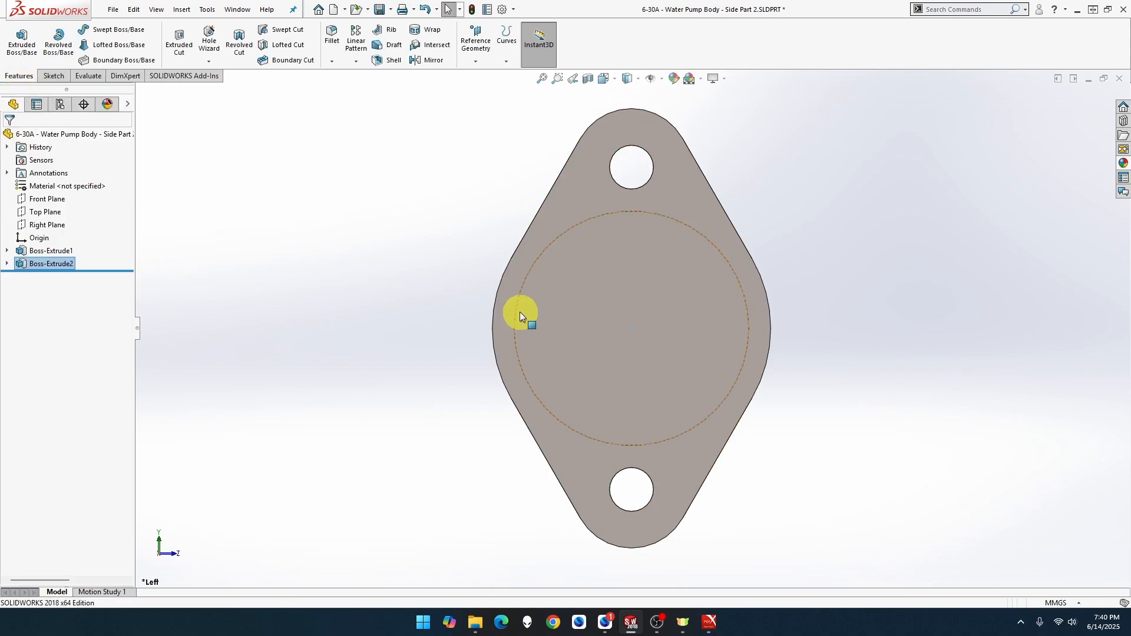
Start a sketch on the 32 mm boss's end face and draw an origin-centred circle of about 9.3 mm radius.
click(577, 325)
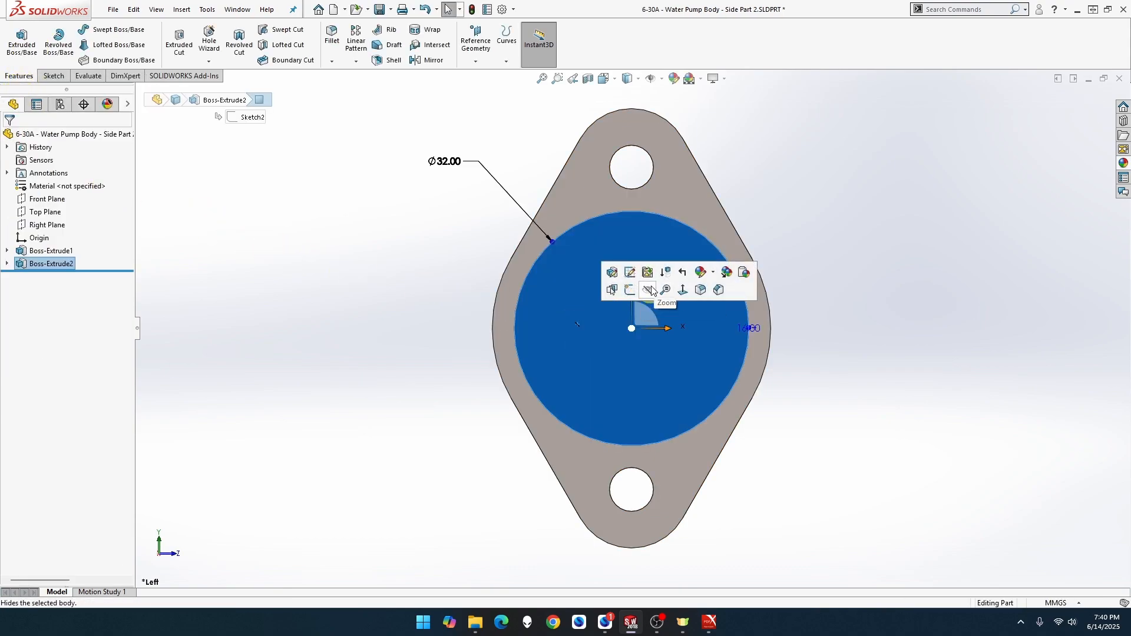
click(631, 293)
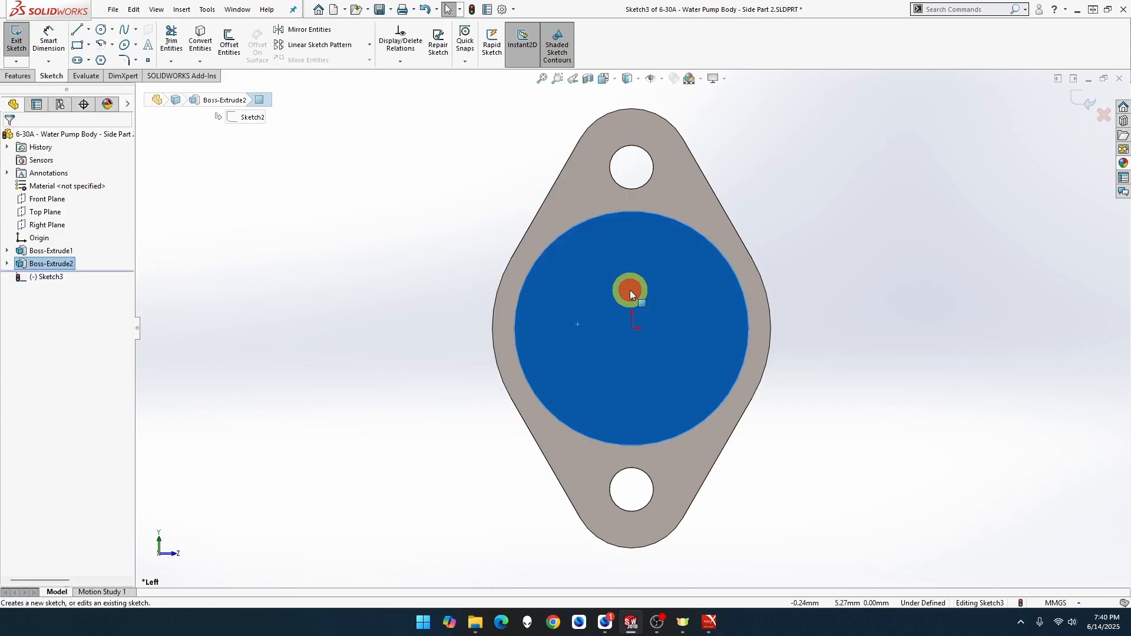
click(231, 175)
click(102, 29)
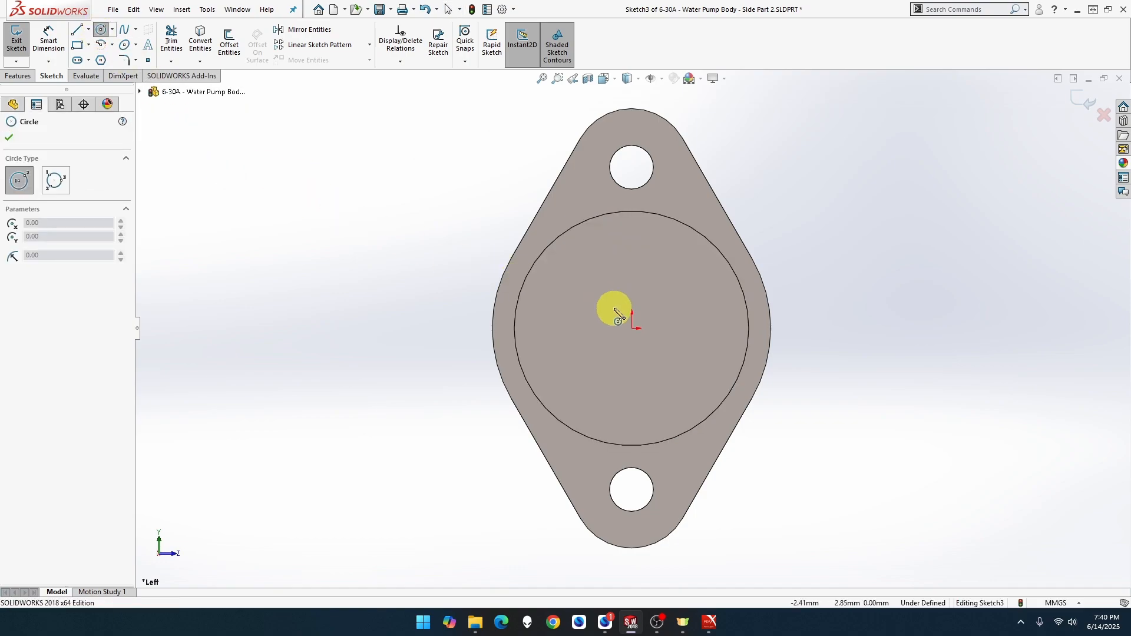
drag(632, 328, 683, 286)
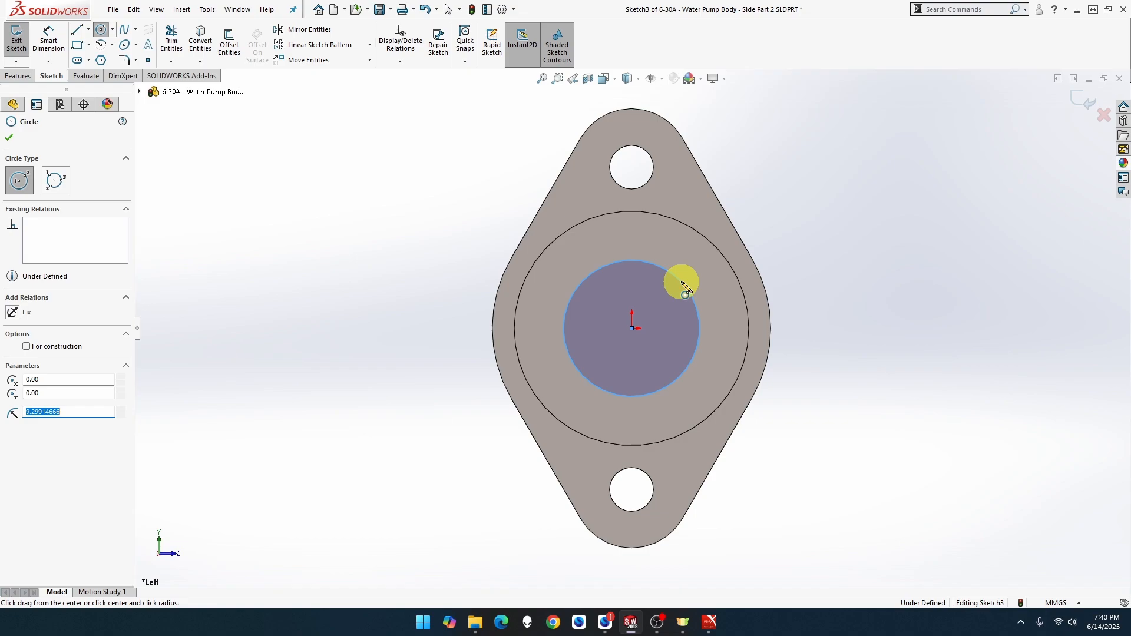
click(562, 233)
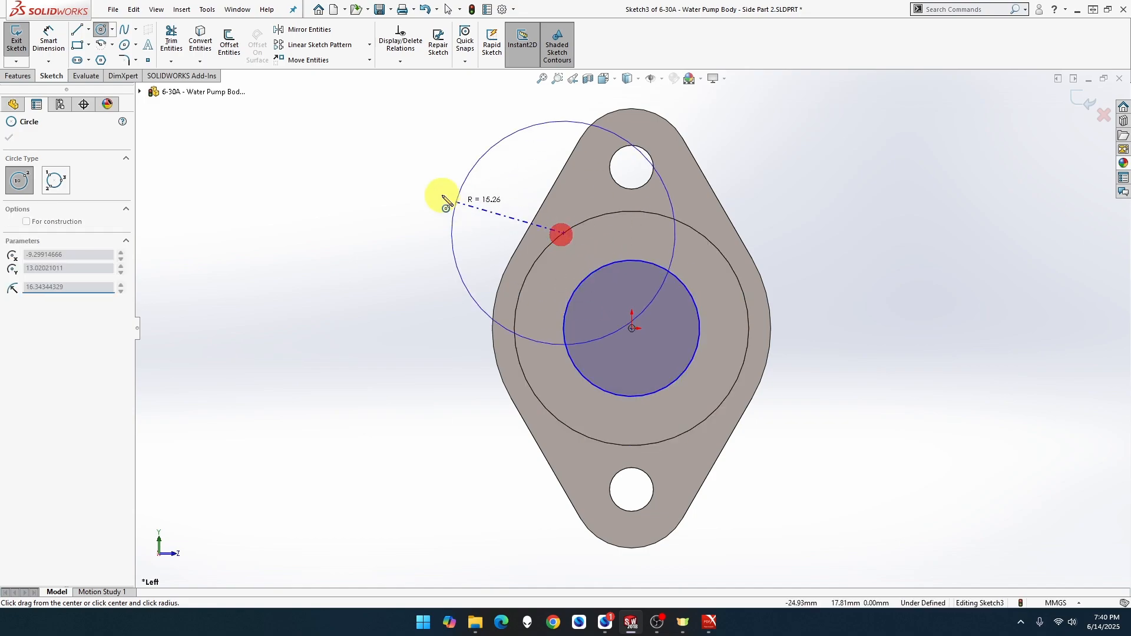
Dimension the circle on the 32 mm boss's face to a diameter of 25 mm.
click(52, 43)
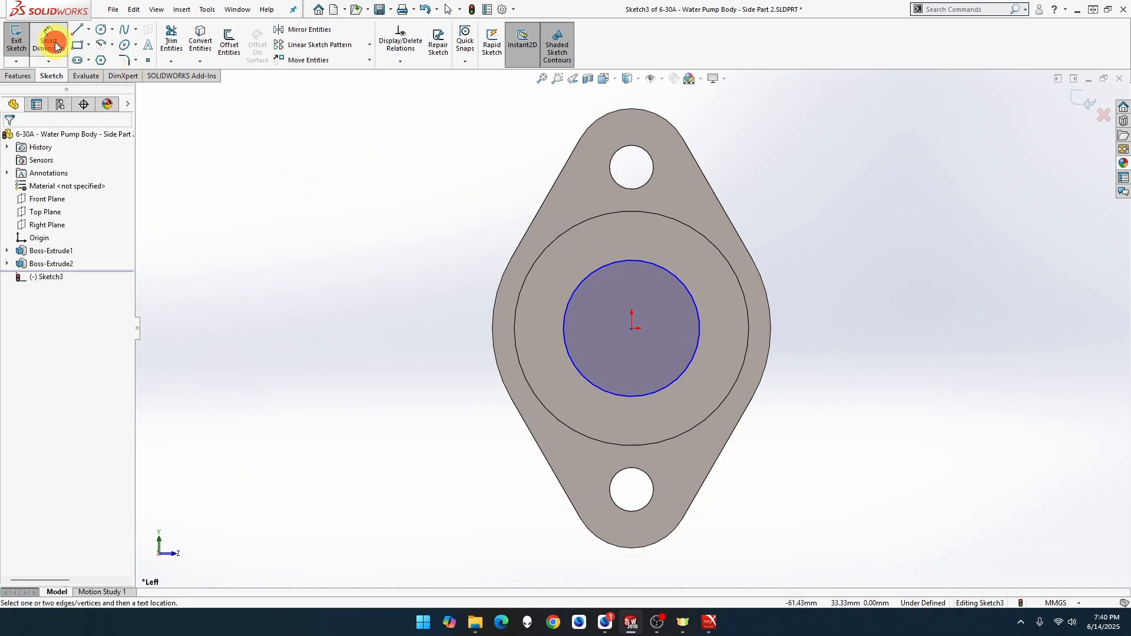
click(599, 270)
click(425, 167)
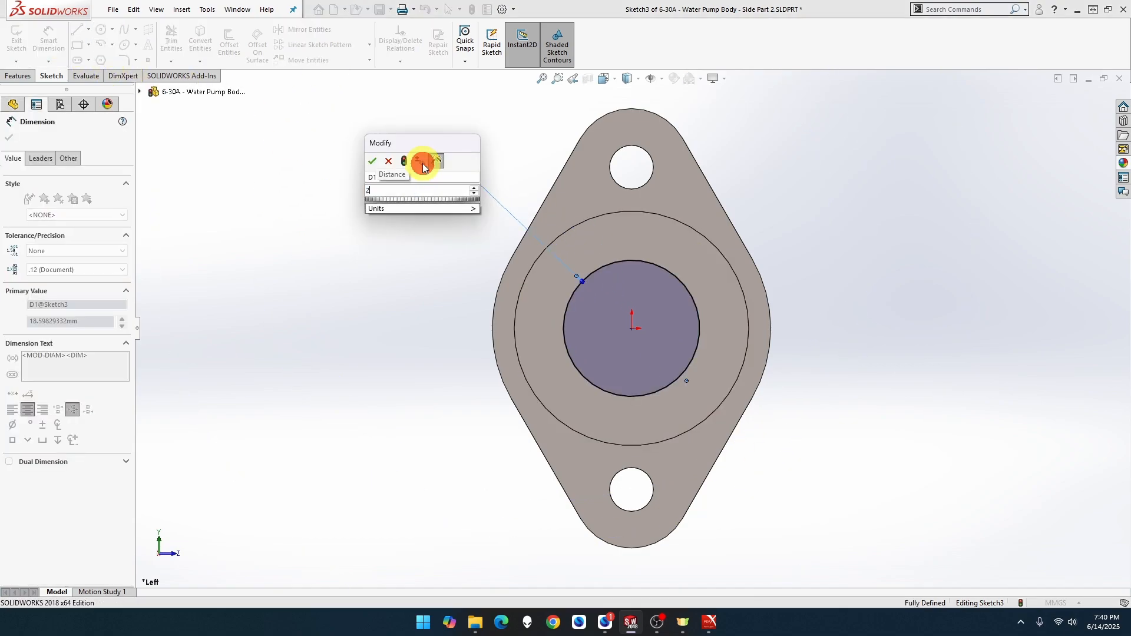
text(25)
key(Return)
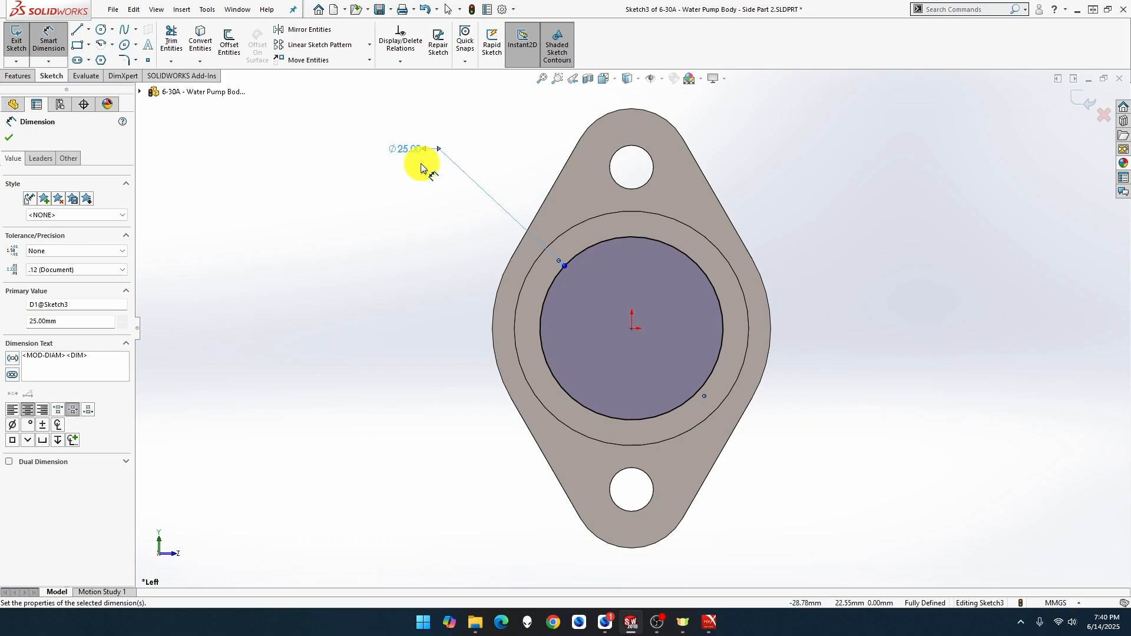
Extrude the 25 mm circle as a blind boss to a depth of 22.5 mm.
click(18, 75)
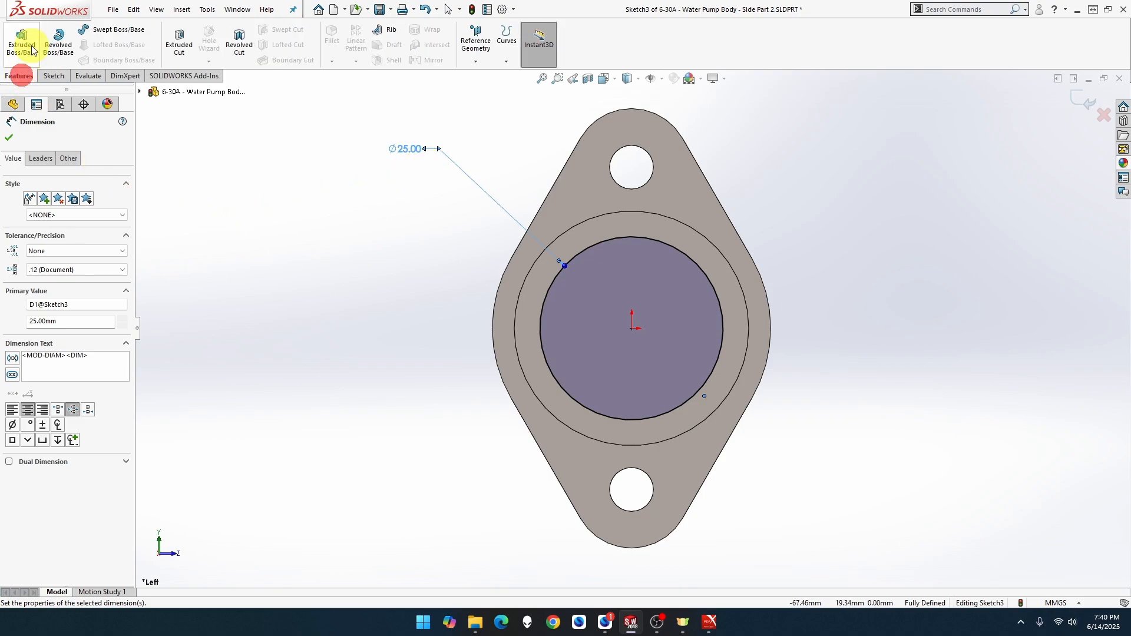
click(24, 44)
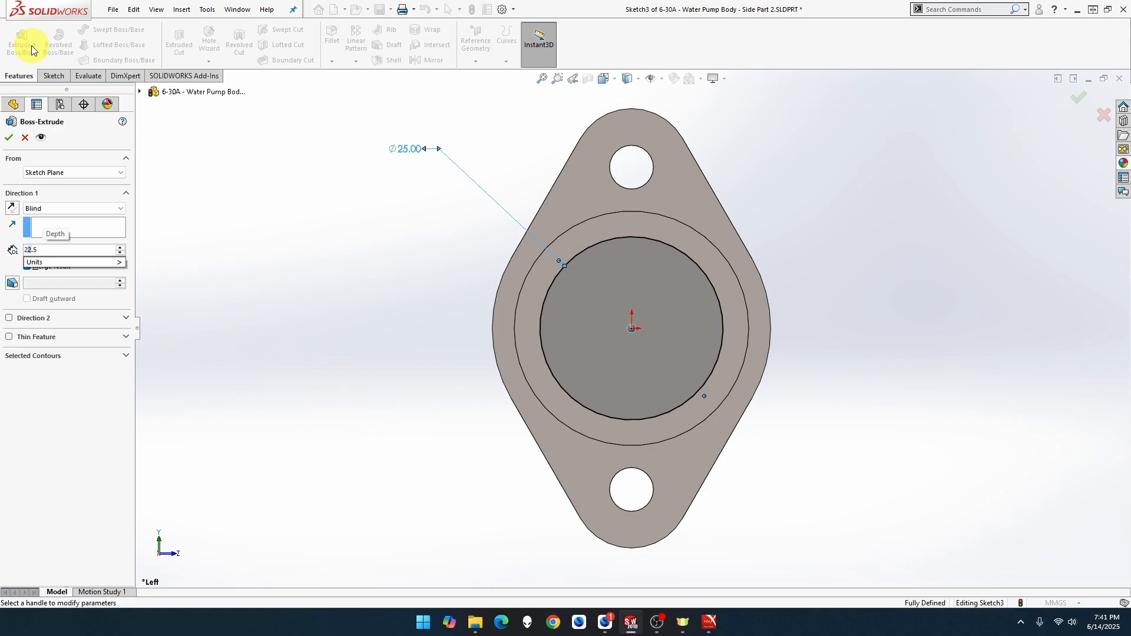
click(9, 138)
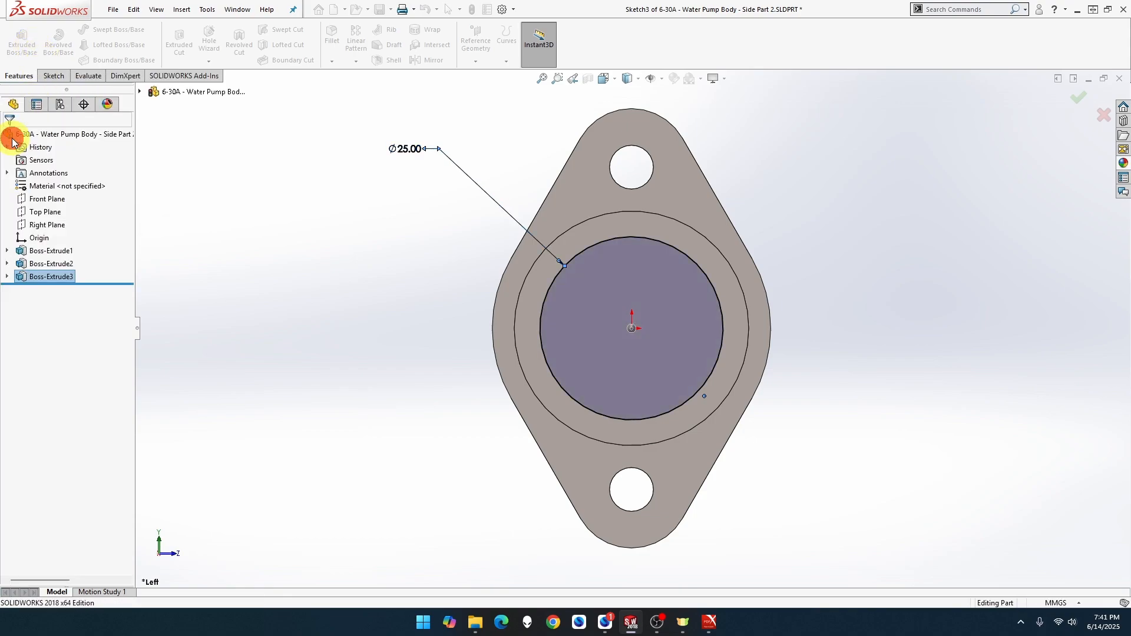
mouse_move(482, 345)
middle_down()
mouse_move(421, 355)
mouse_move(425, 273)
middle_up()
click(426, 257)
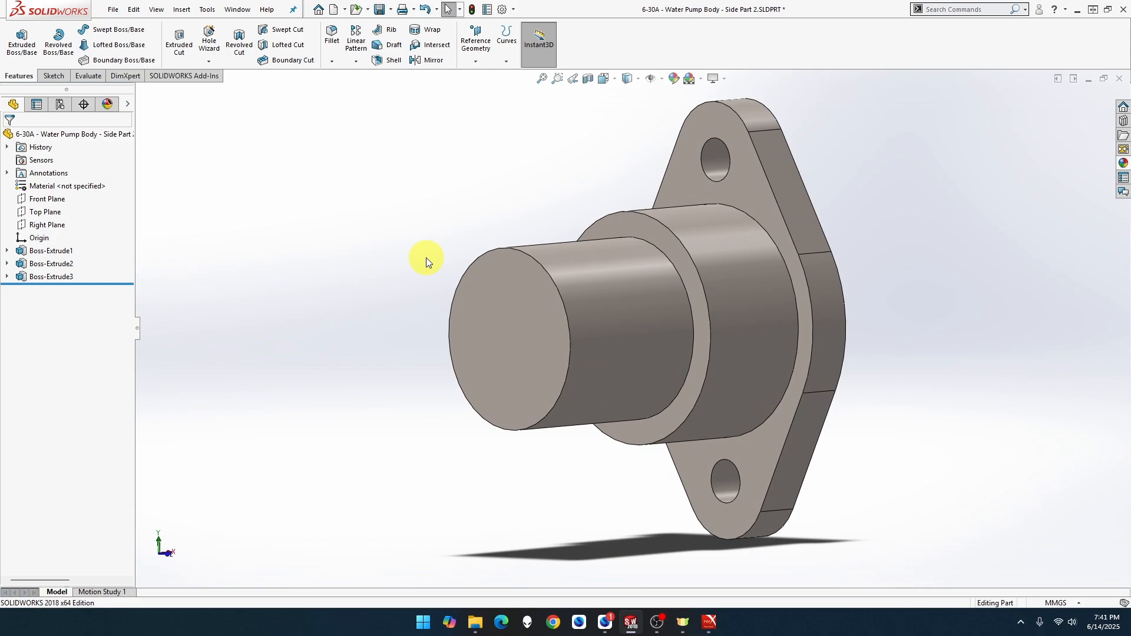
Start a sketch on the 25 mm boss's end face and draw an origin-centred circle of about 8.2 mm radius.
right_click(529, 322)
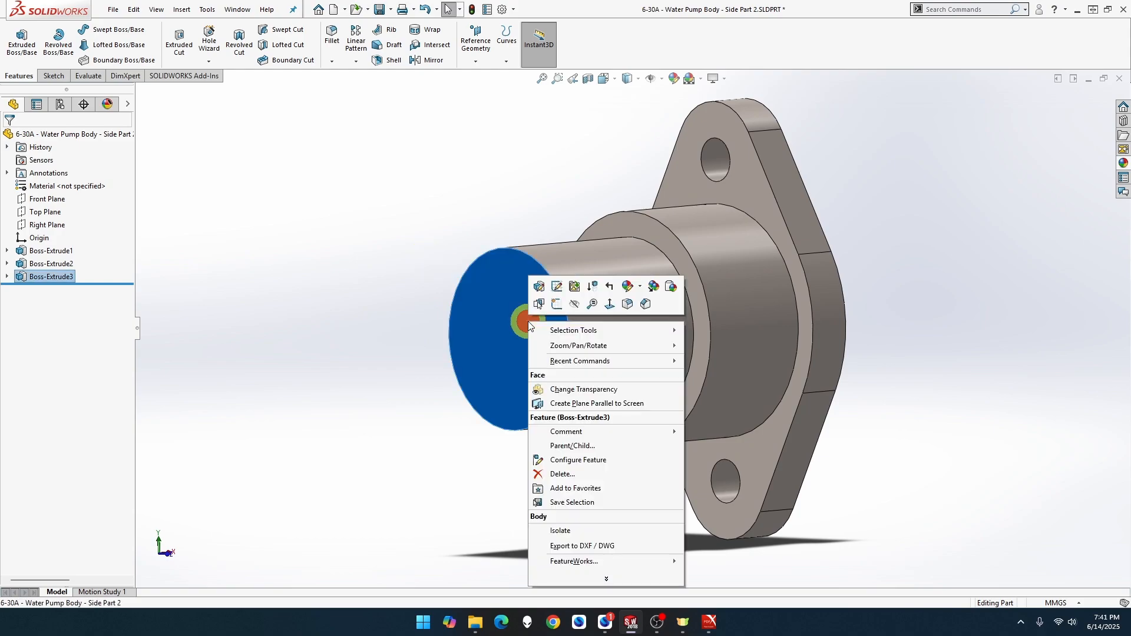
click(556, 304)
click(228, 146)
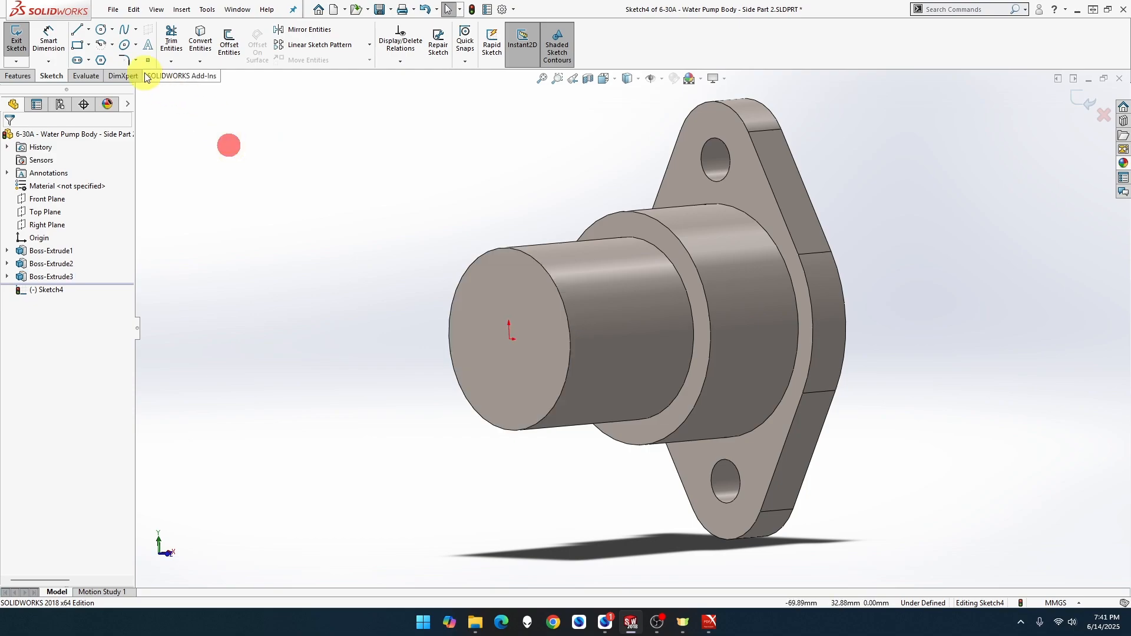
click(101, 29)
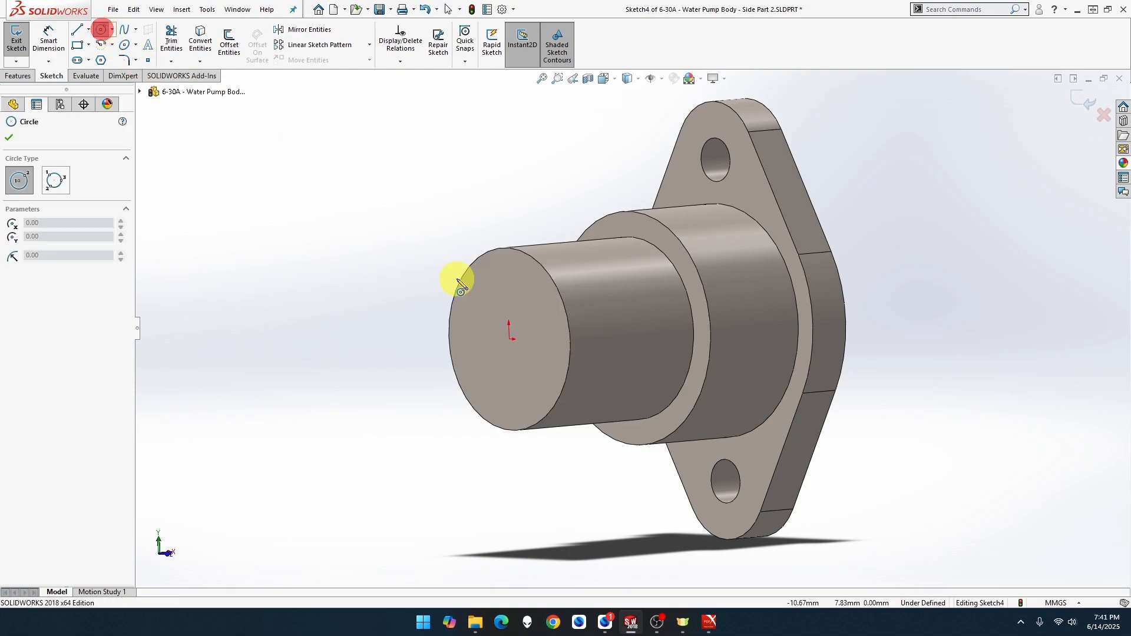
click(509, 339)
click(538, 301)
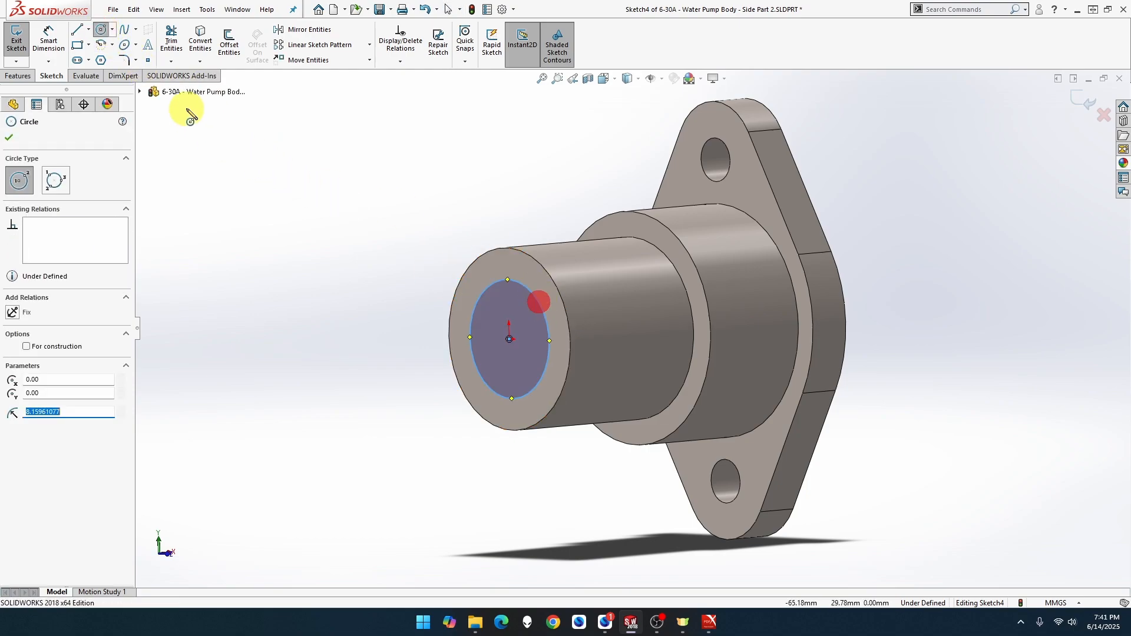
Dimension the circle on the 25 mm boss's end face to a diameter of 22 mm.
click(49, 39)
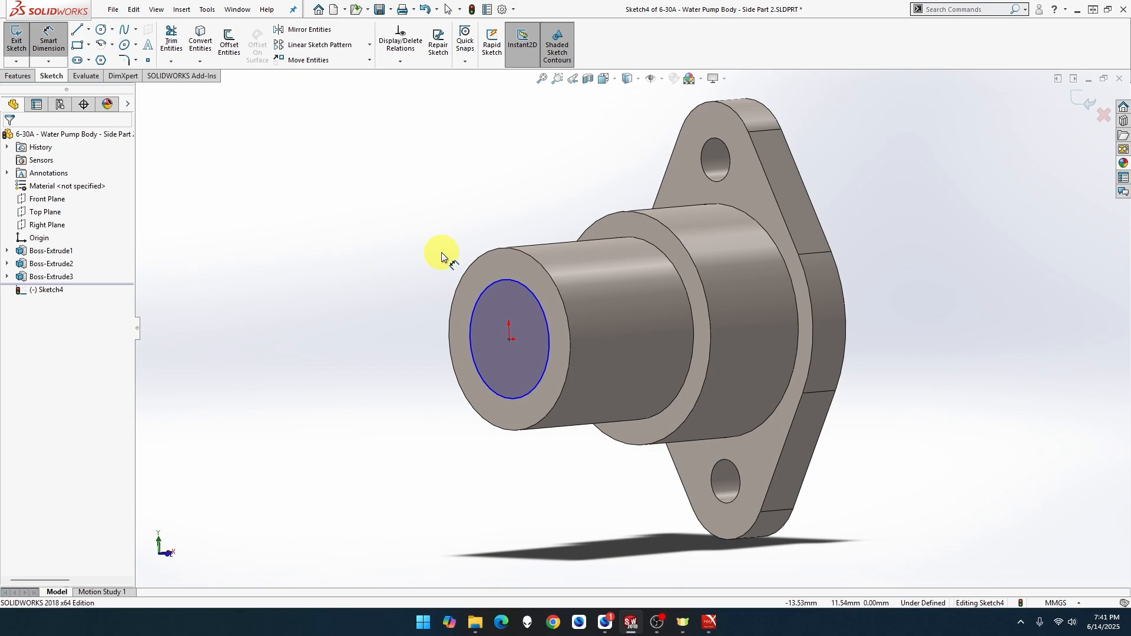
click(493, 281)
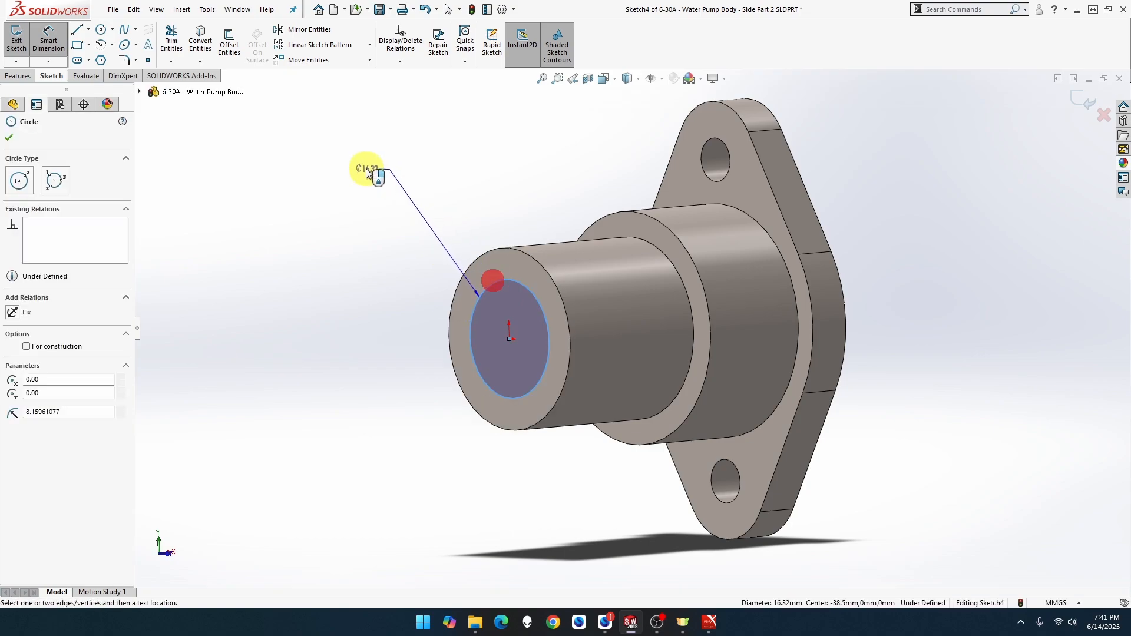
click(363, 168)
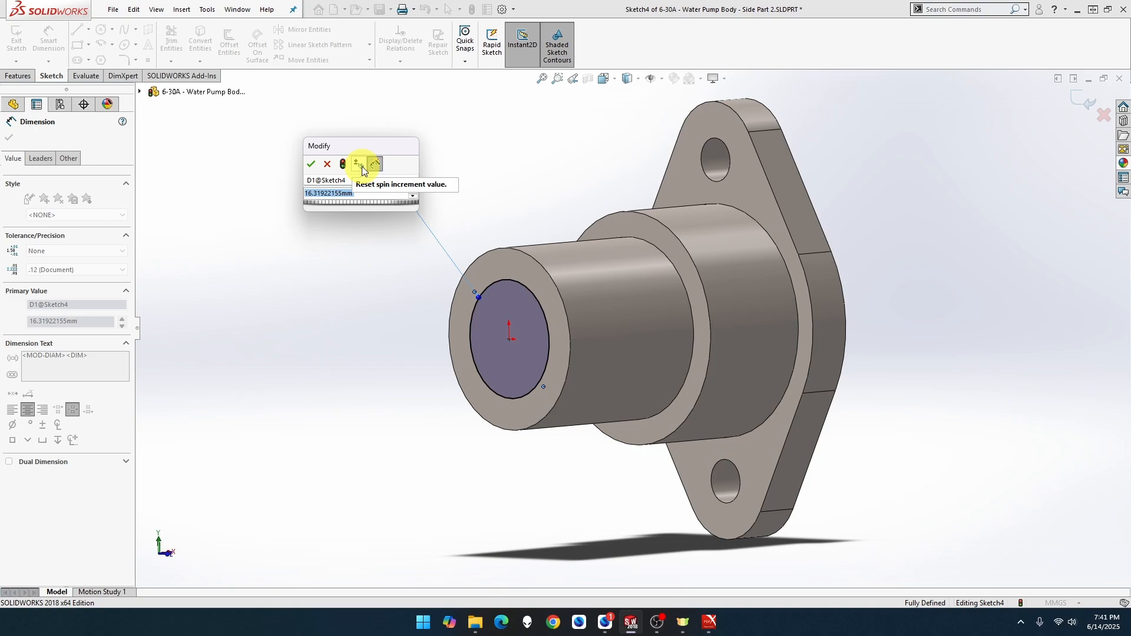
text(19)
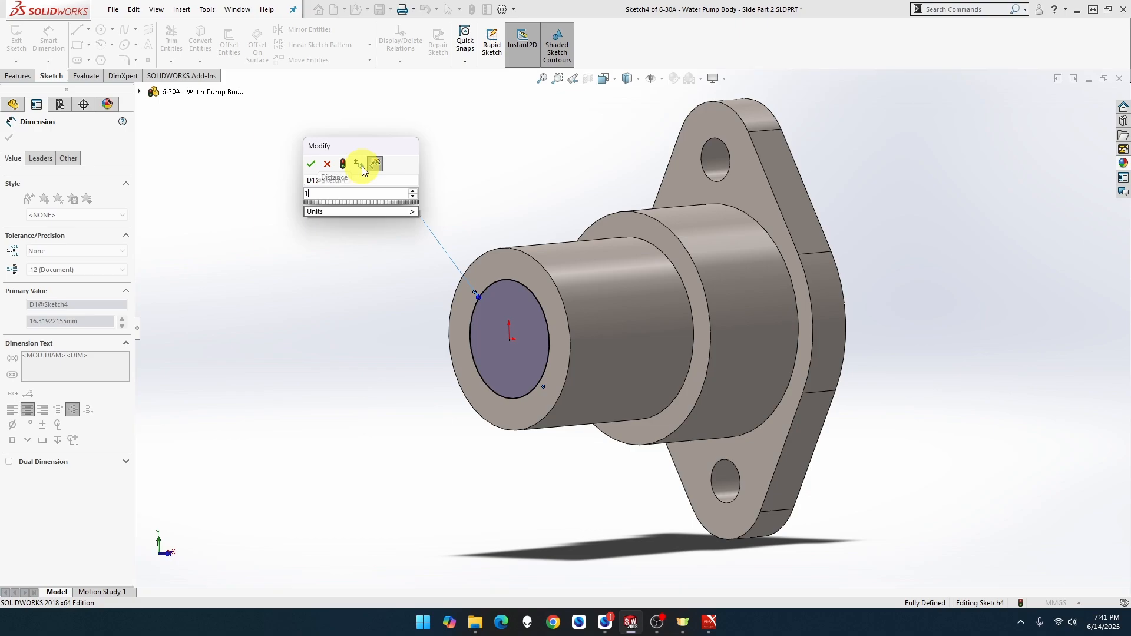
key(BackSpace)
key(BackSpace)
text(22)
key(Return)
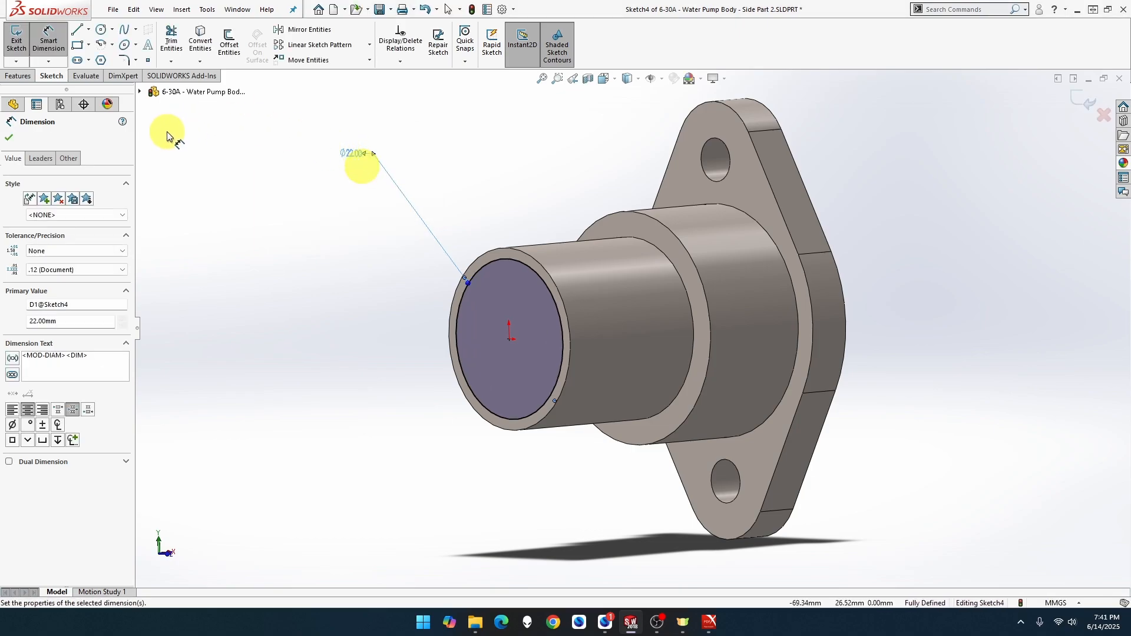
Extrude the 22 mm circle as a blind boss 3 mm deep with the result merged.
click(31, 85)
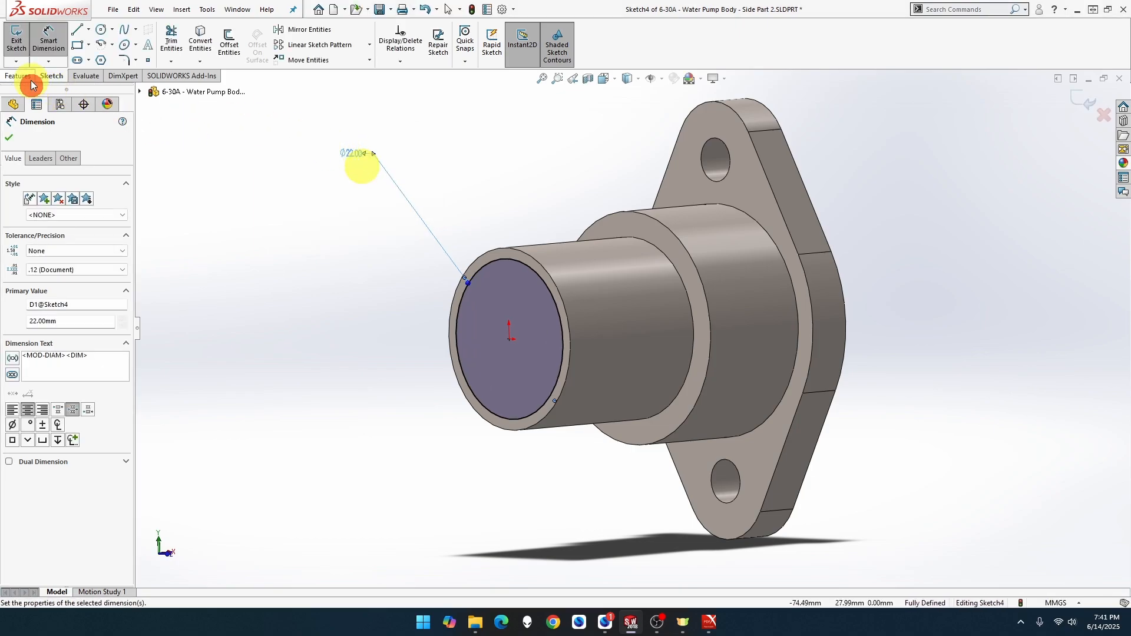
click(22, 50)
text(3)
key(Tab)
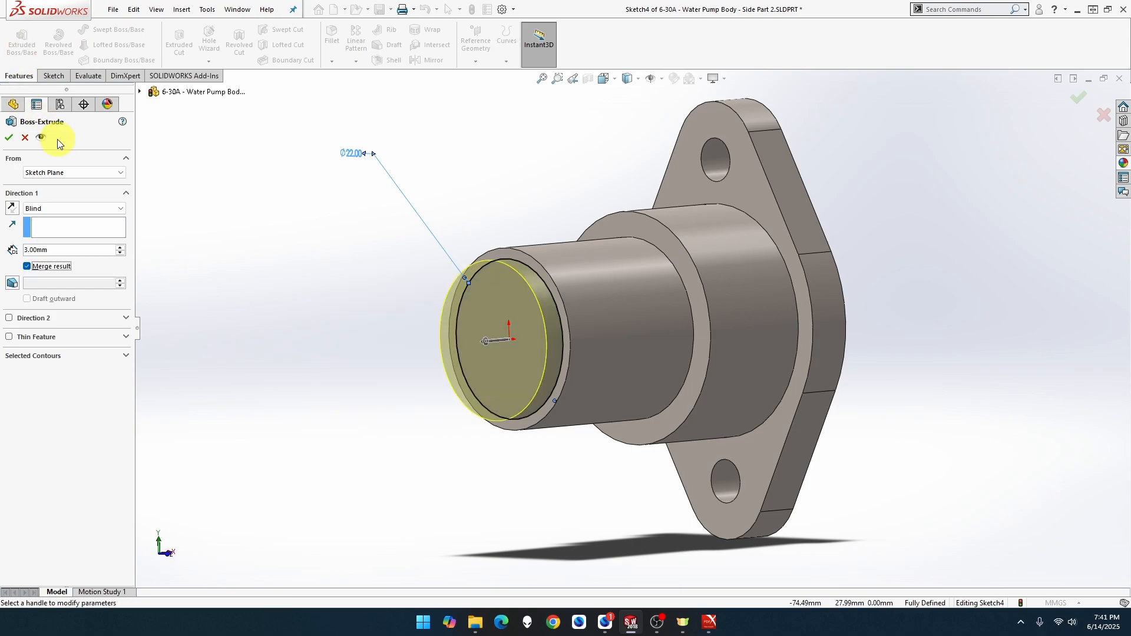
click(12, 138)
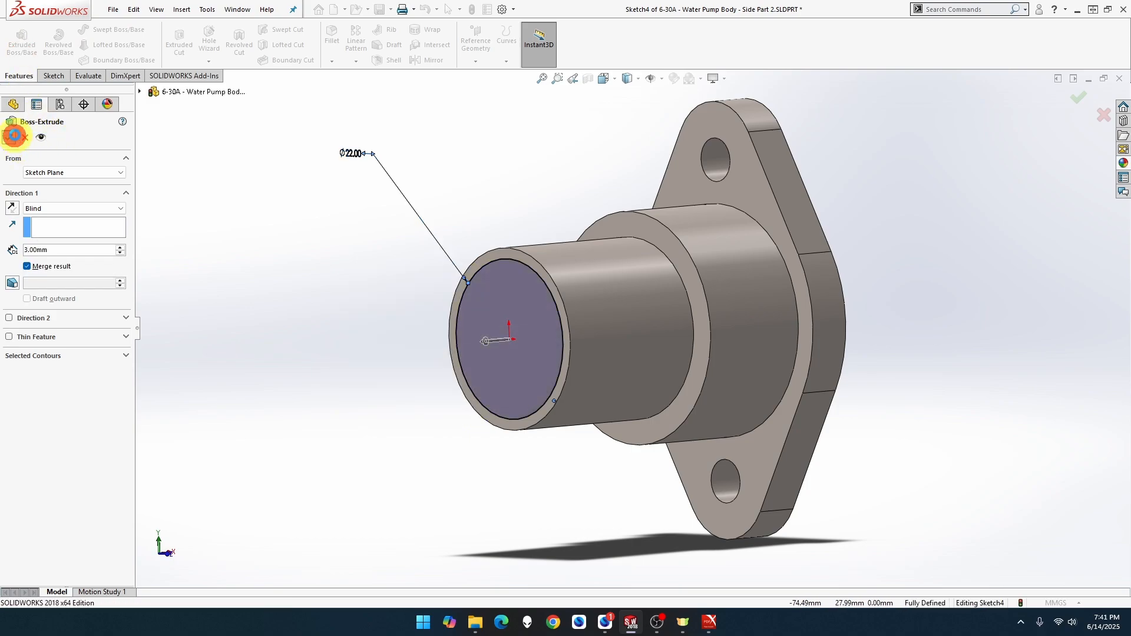
click(296, 253)
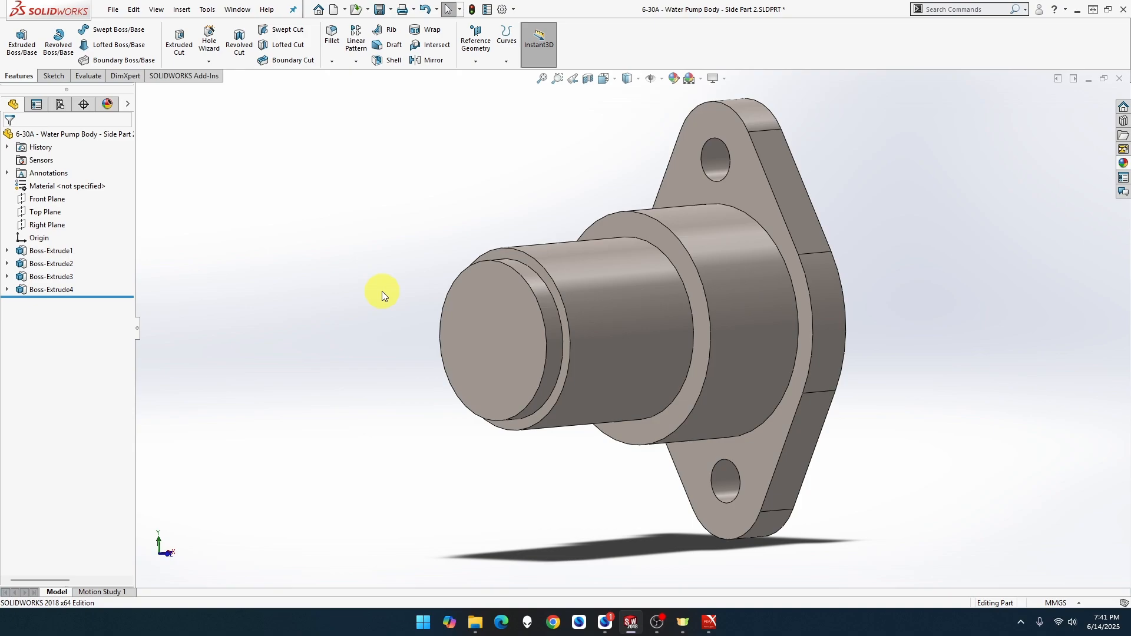
Start a sketch on the flange's flat back face and draw an origin-centred circle of about 10.1 mm radius.
middle_drag(381, 291, 246, 308)
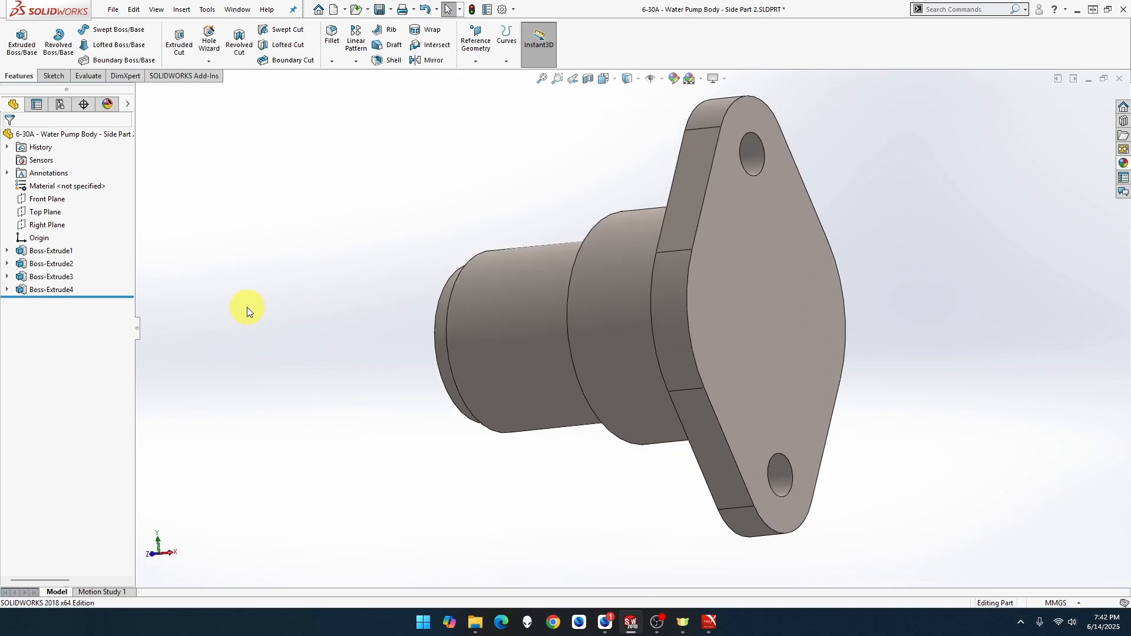
right_click(748, 299)
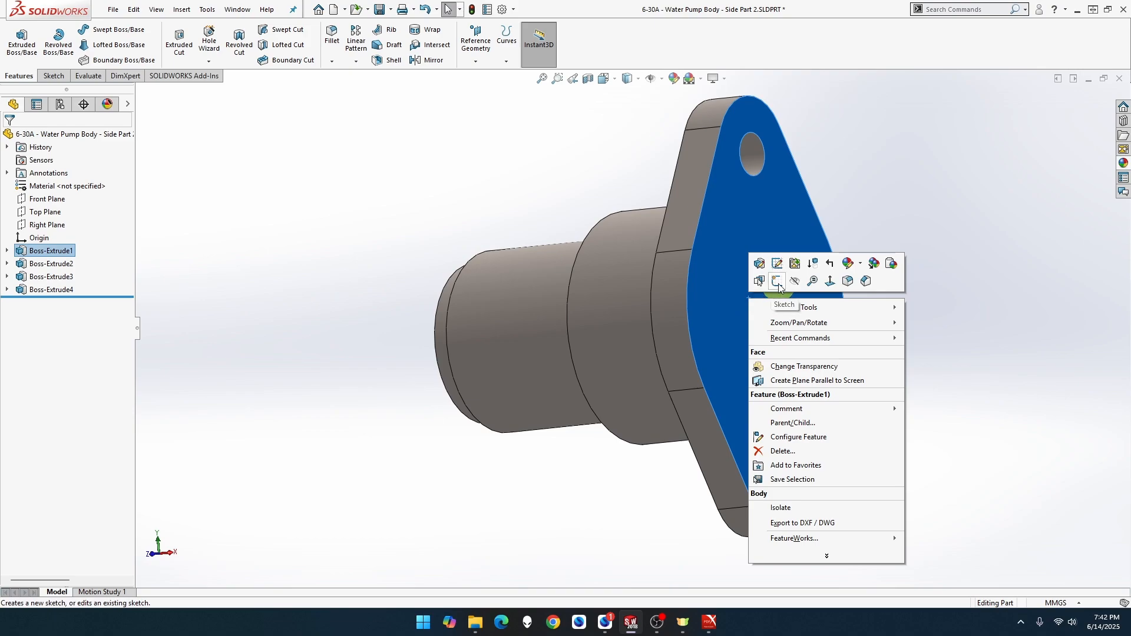
click(778, 283)
click(507, 193)
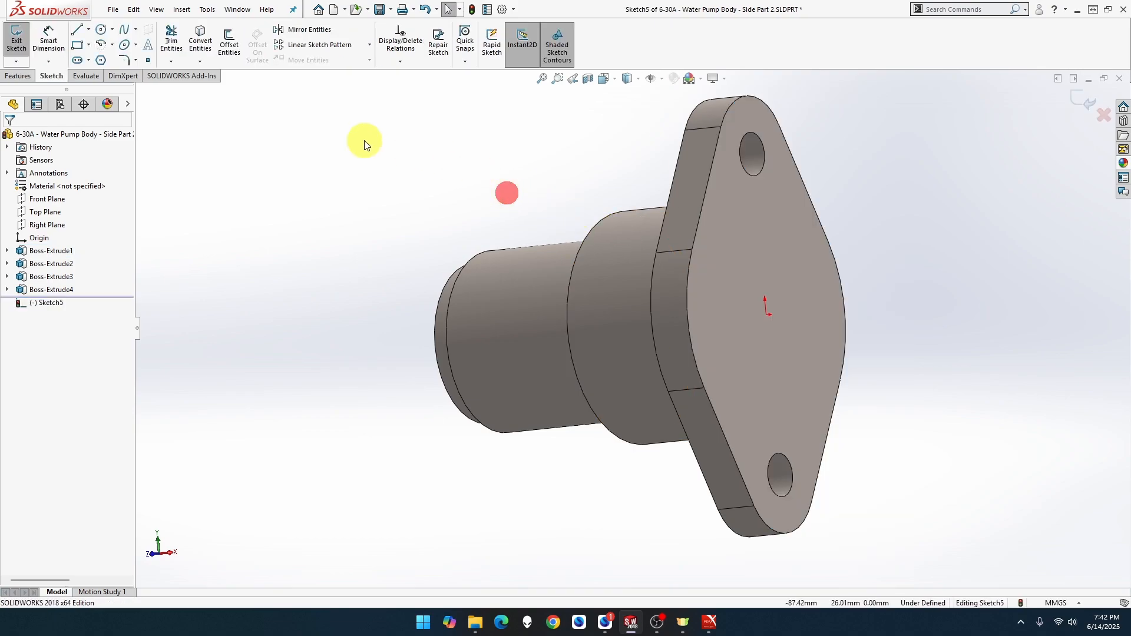
click(101, 30)
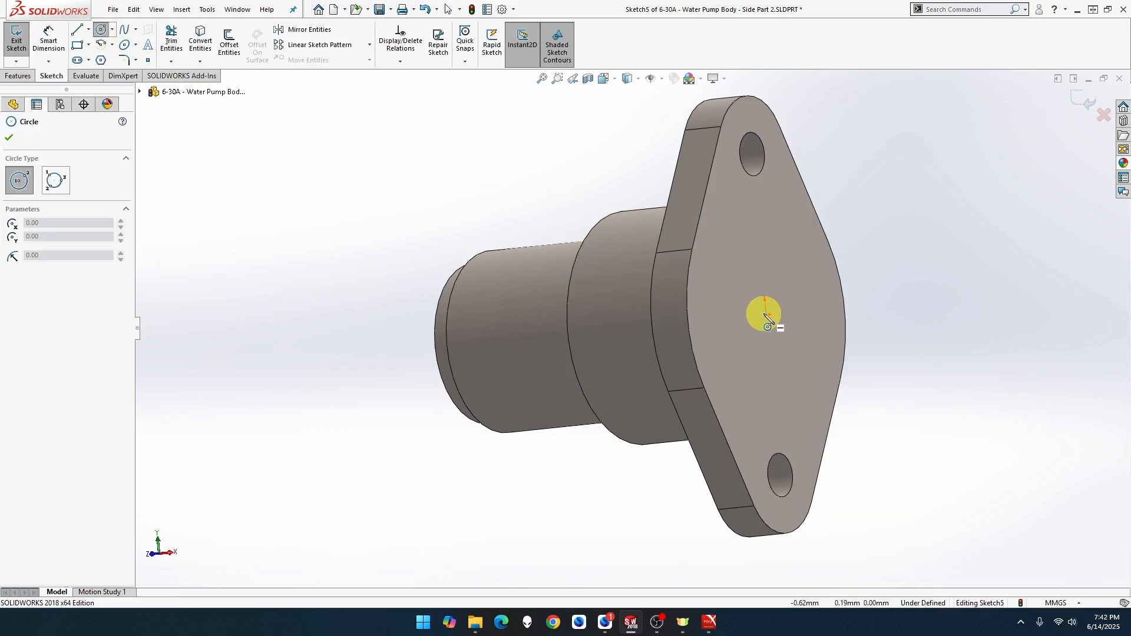
drag(766, 315, 795, 268)
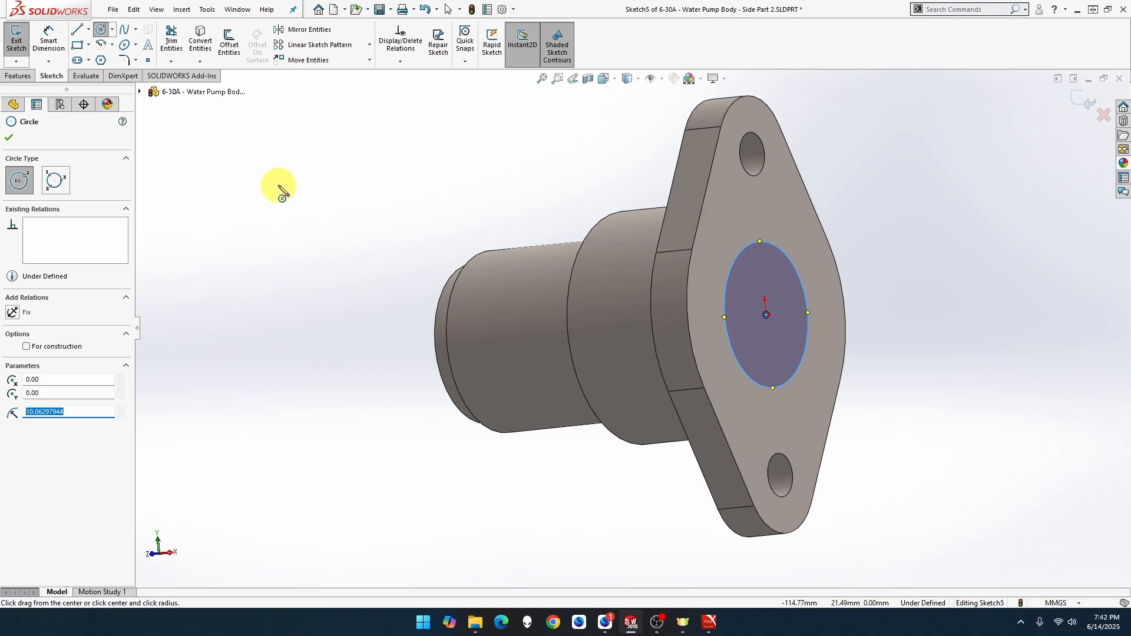
Dimension the circle on the flange's back face to a diameter of 25 mm.
click(45, 58)
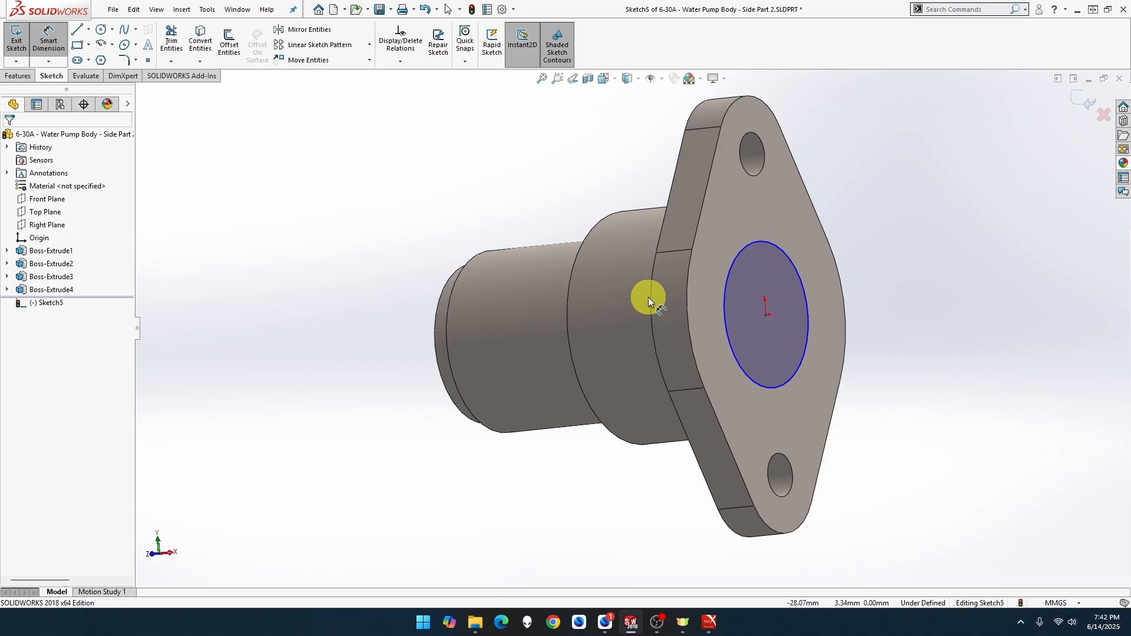
click(731, 275)
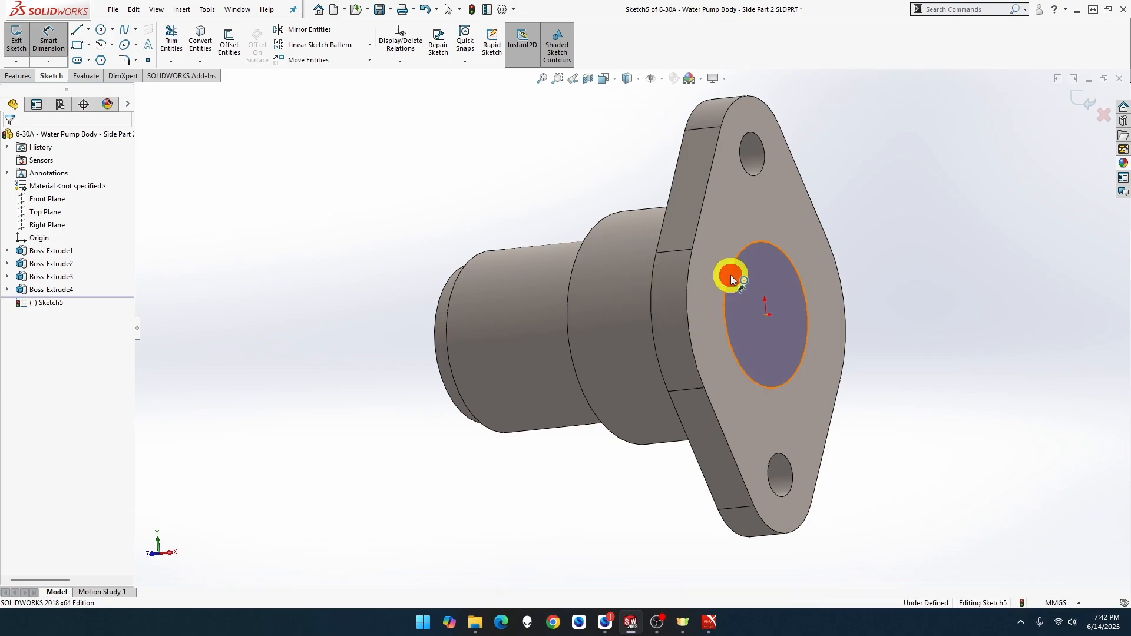
click(610, 170)
text(25)
key(Return)
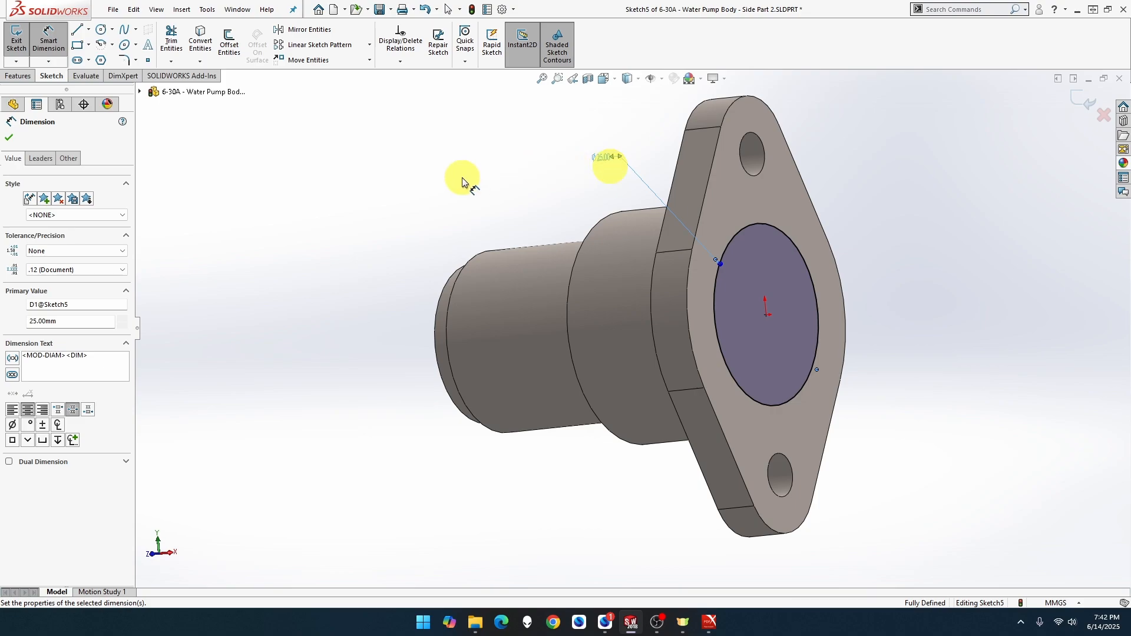
Cut the 25 mm circle into the flange's back face as a blind bore 17 mm deep.
click(27, 77)
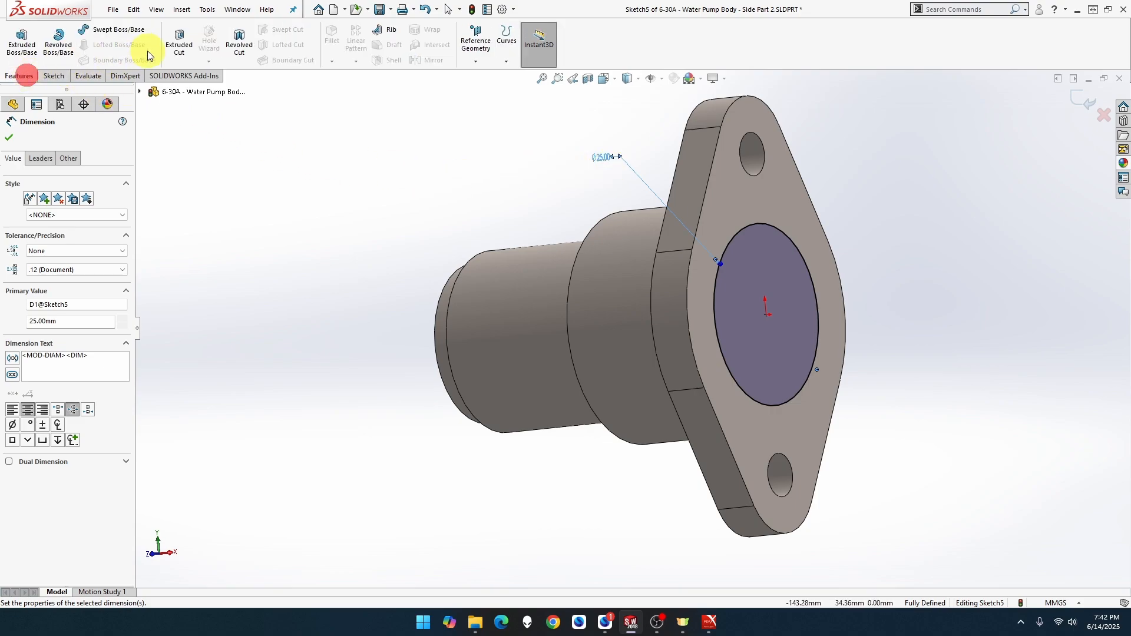
click(179, 41)
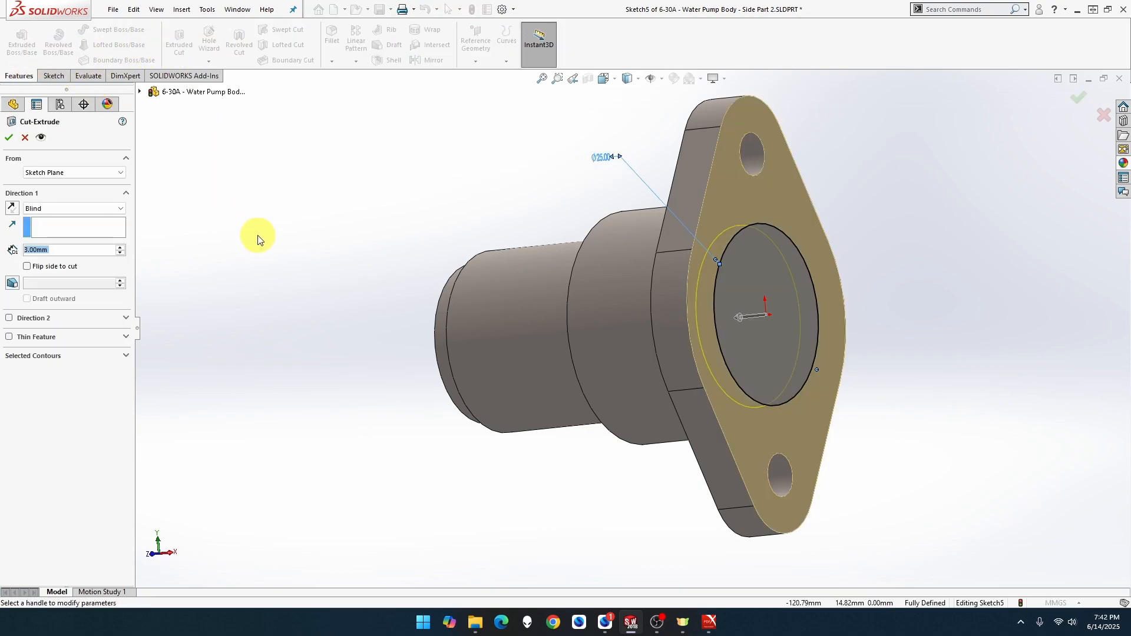
text(16)
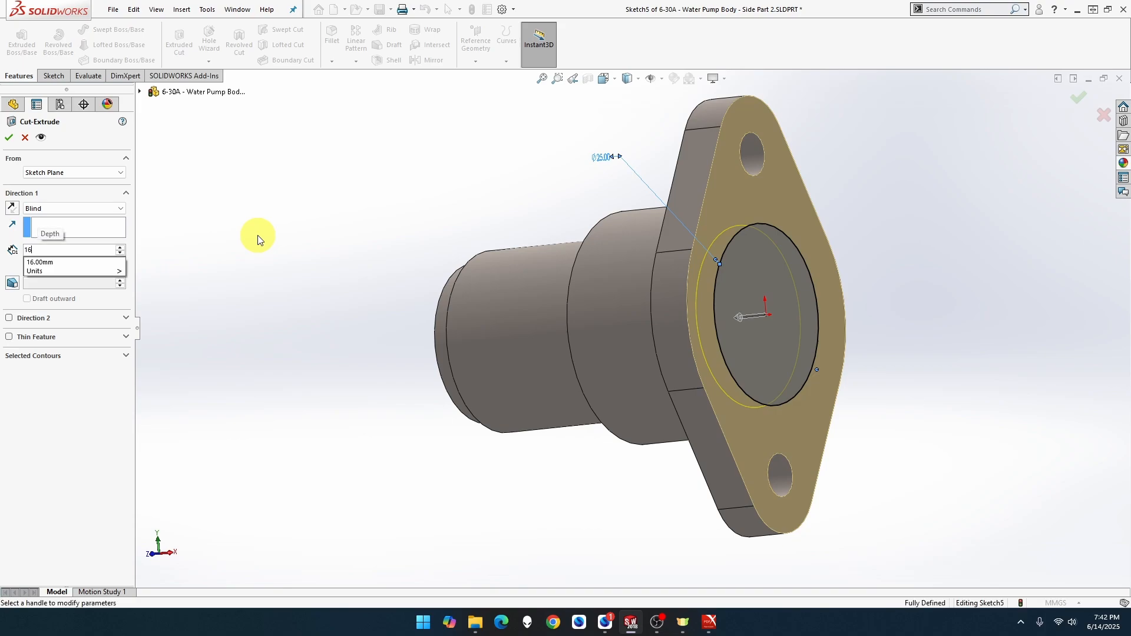
key(BackSpace)
key(BackSpace)
text(22)
key(Return)
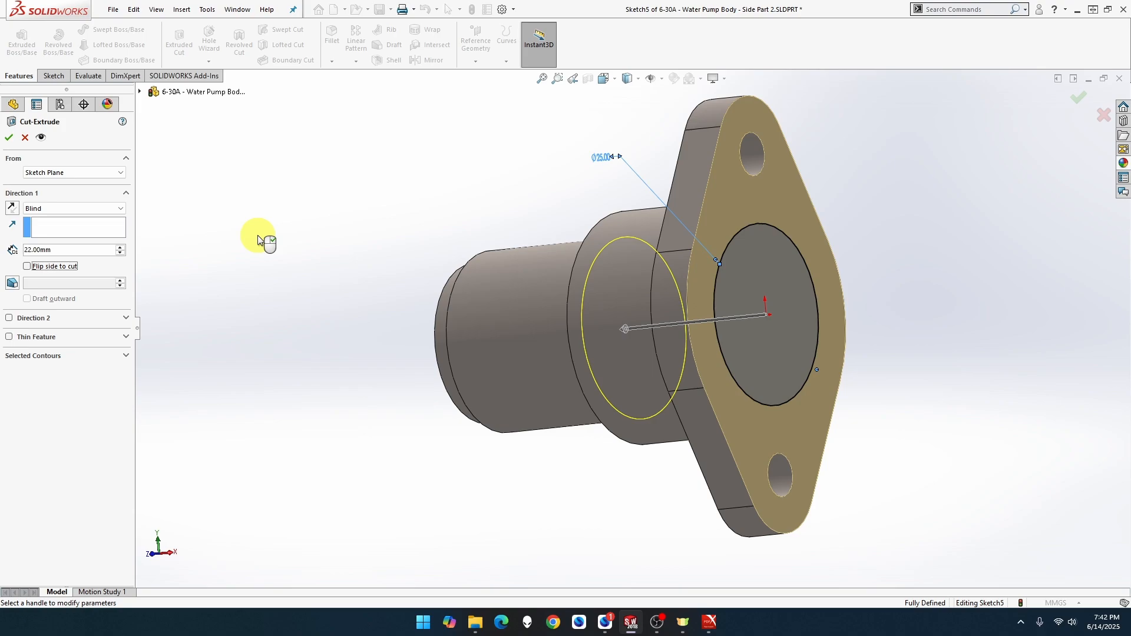
click(68, 251)
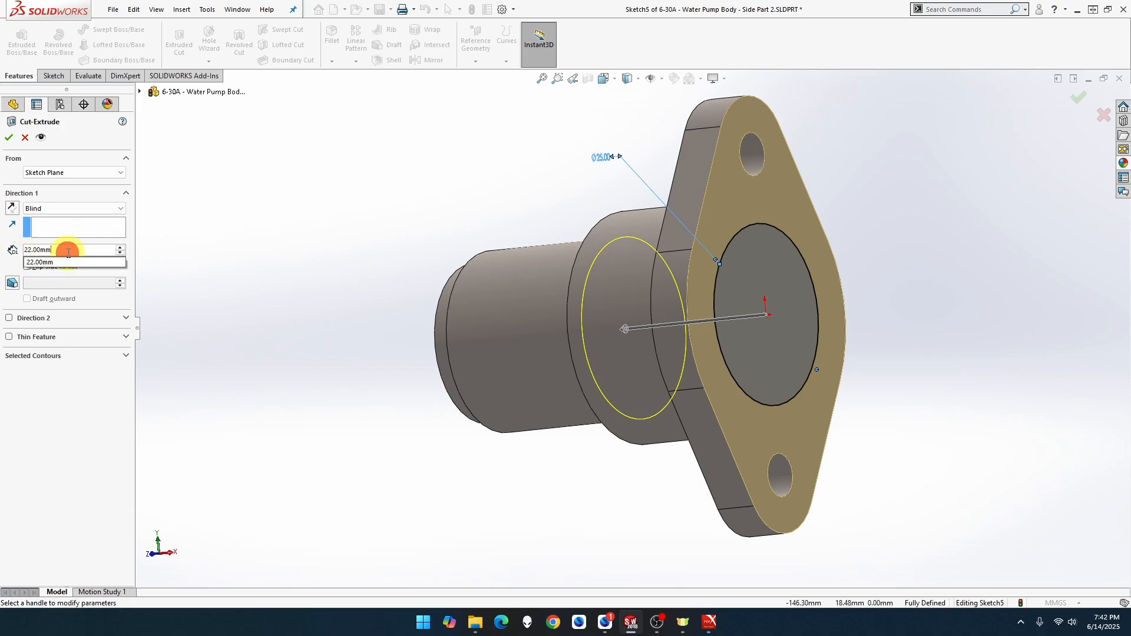
text(-5)
key(Return)
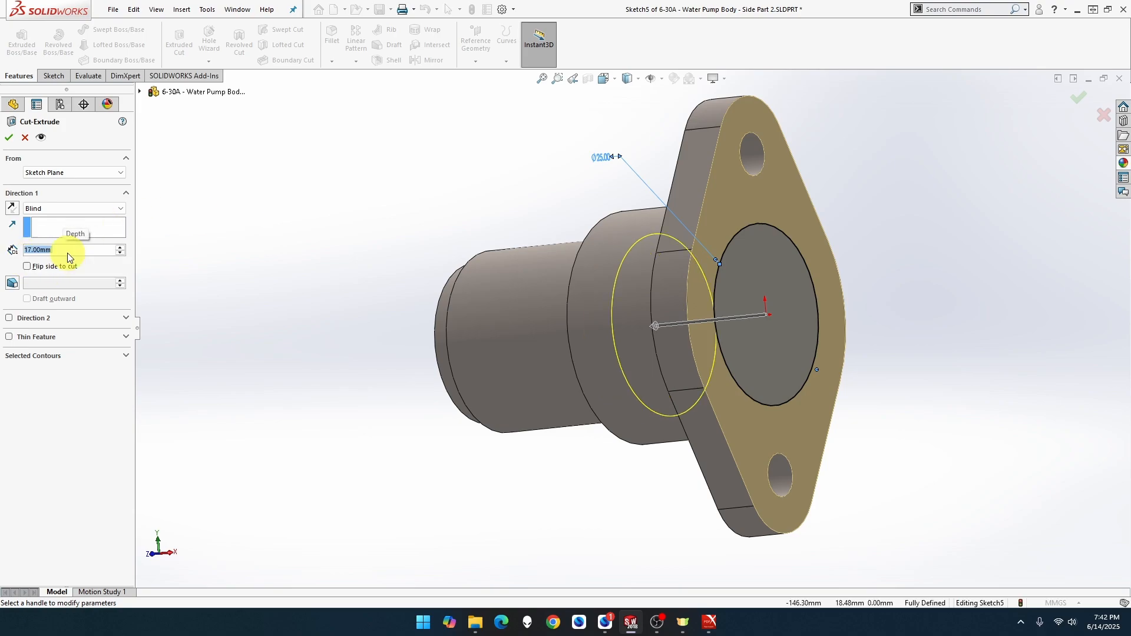
click(9, 137)
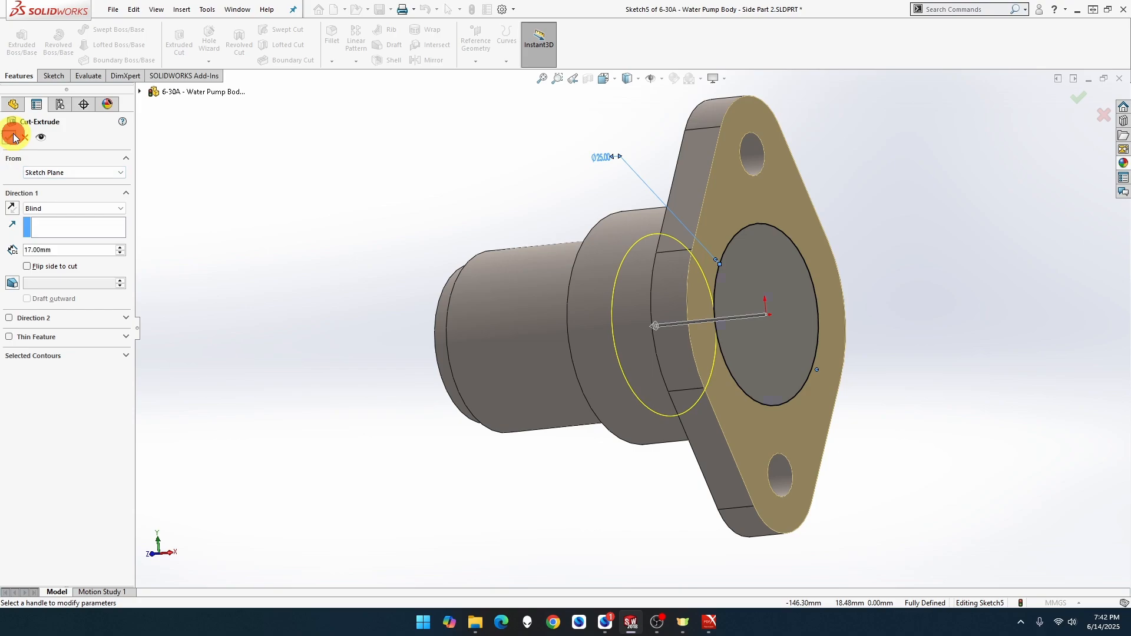
click(264, 280)
Select the floor face of the 25 mm bore and bring up its available commands.
middle_drag(264, 277, 208, 299)
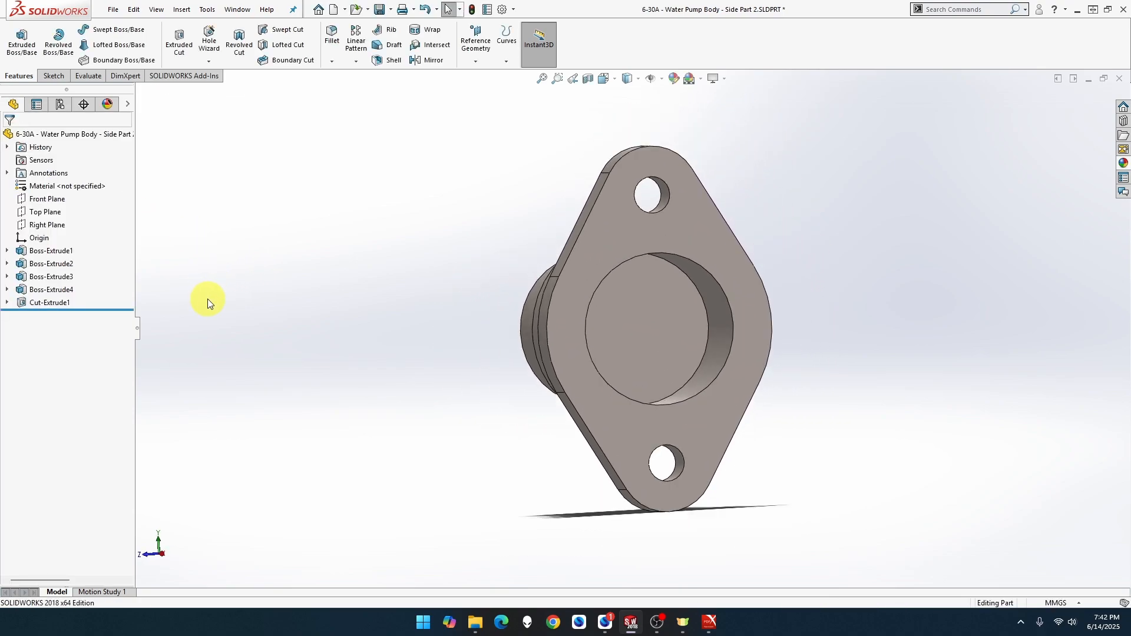
right_click(645, 349)
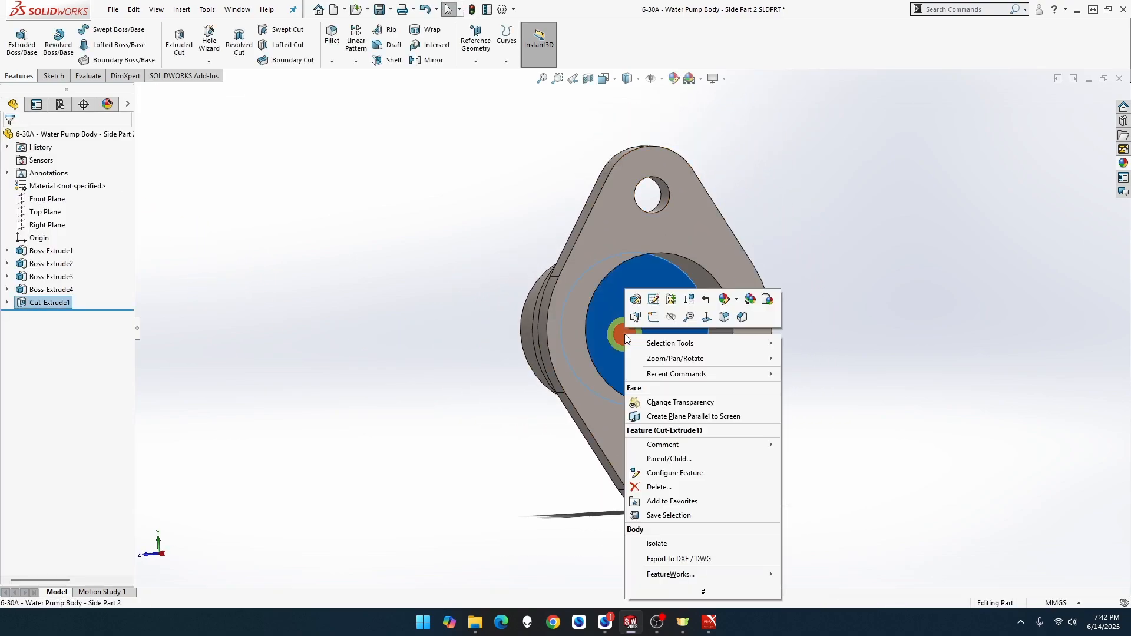
On the flat floor of the flange's bore, sketch a circle centred on the origin with a radius of about 7.3 mm.
click(654, 318)
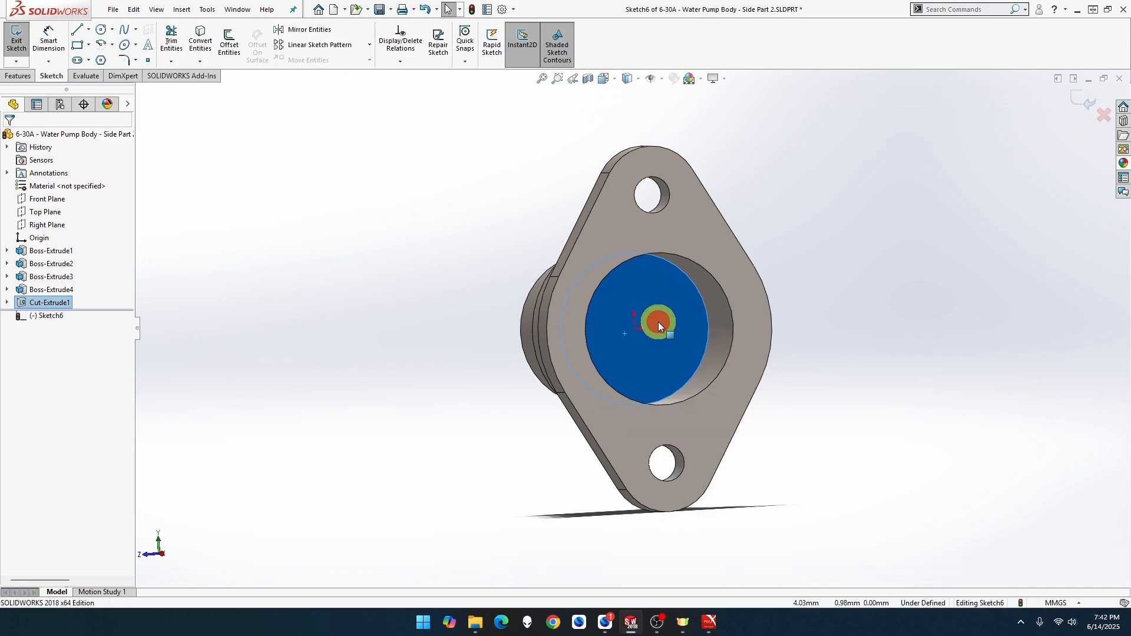
click(102, 29)
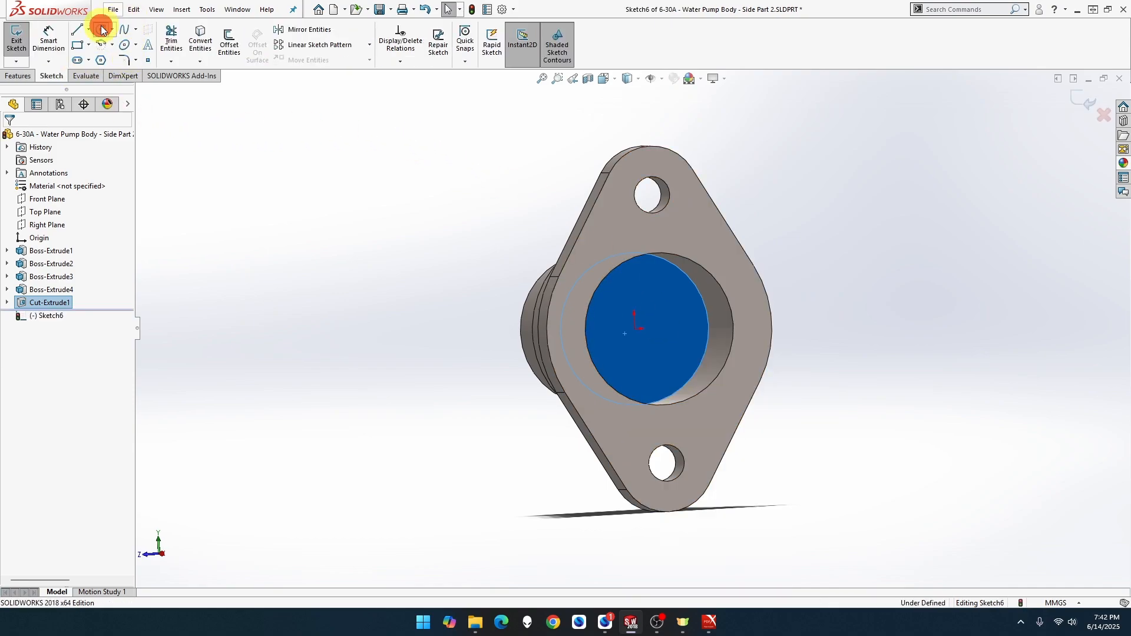
click(635, 329)
click(664, 297)
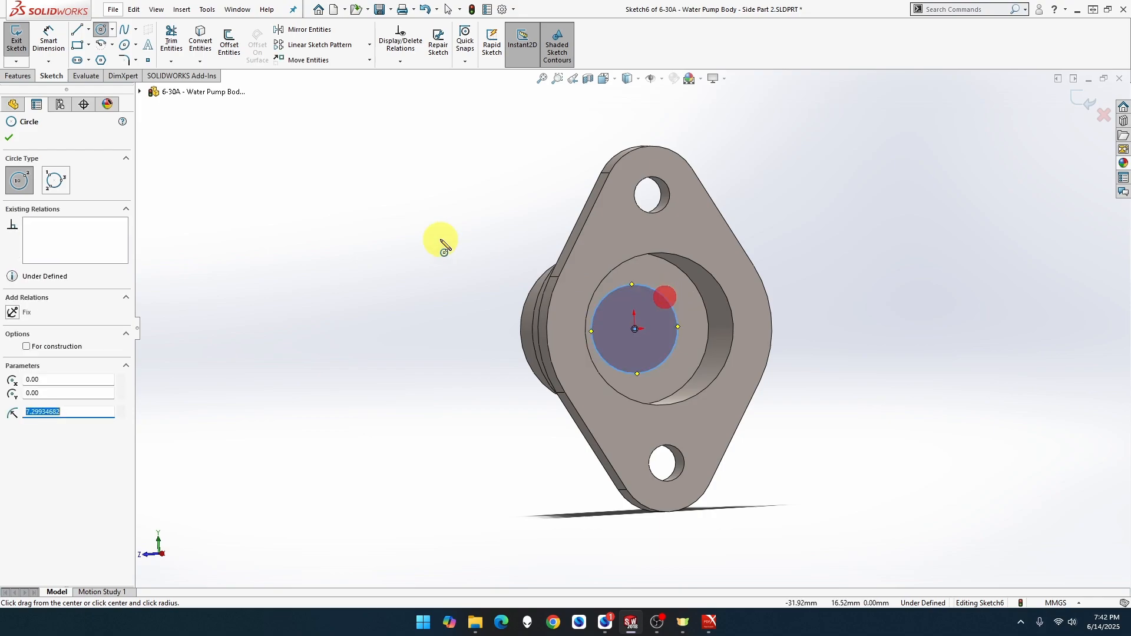
Dimension the circle's diameter as 19 mm.
click(50, 40)
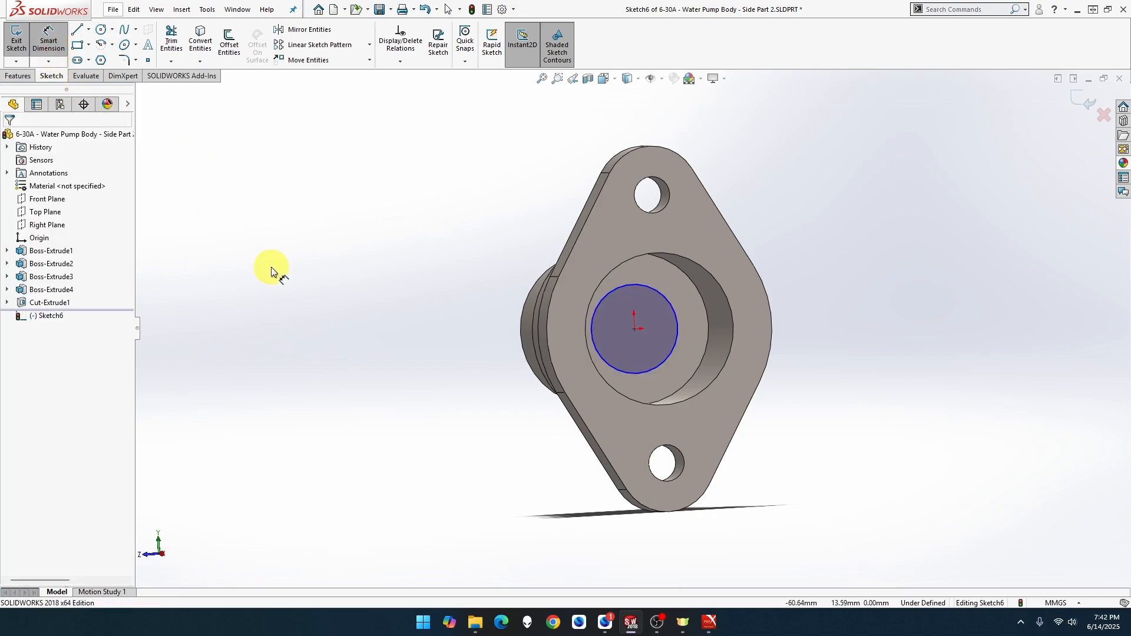
click(602, 298)
click(495, 181)
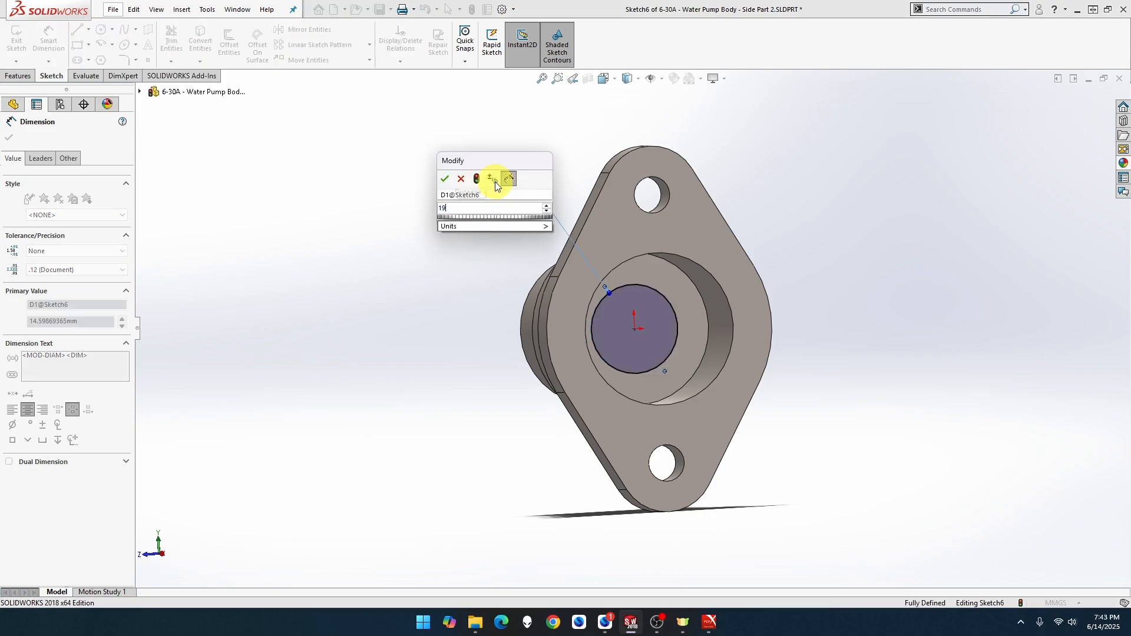
key(Return)
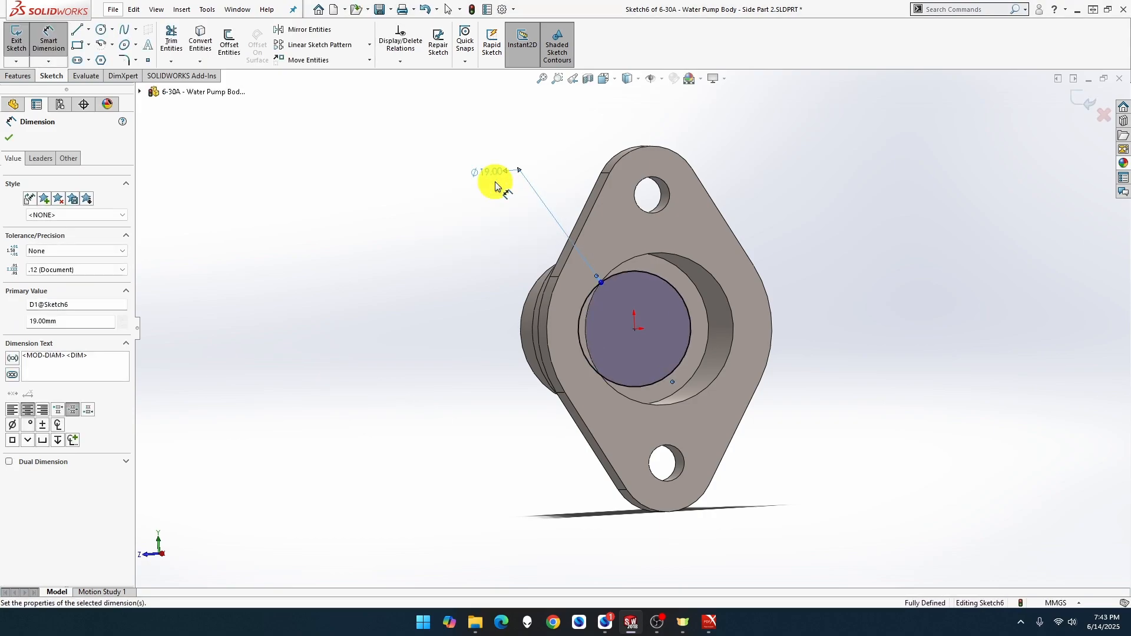
Extrude-cut the 19 mm circle through the whole body with the Through All end condition.
middle_drag(480, 202, 677, 303)
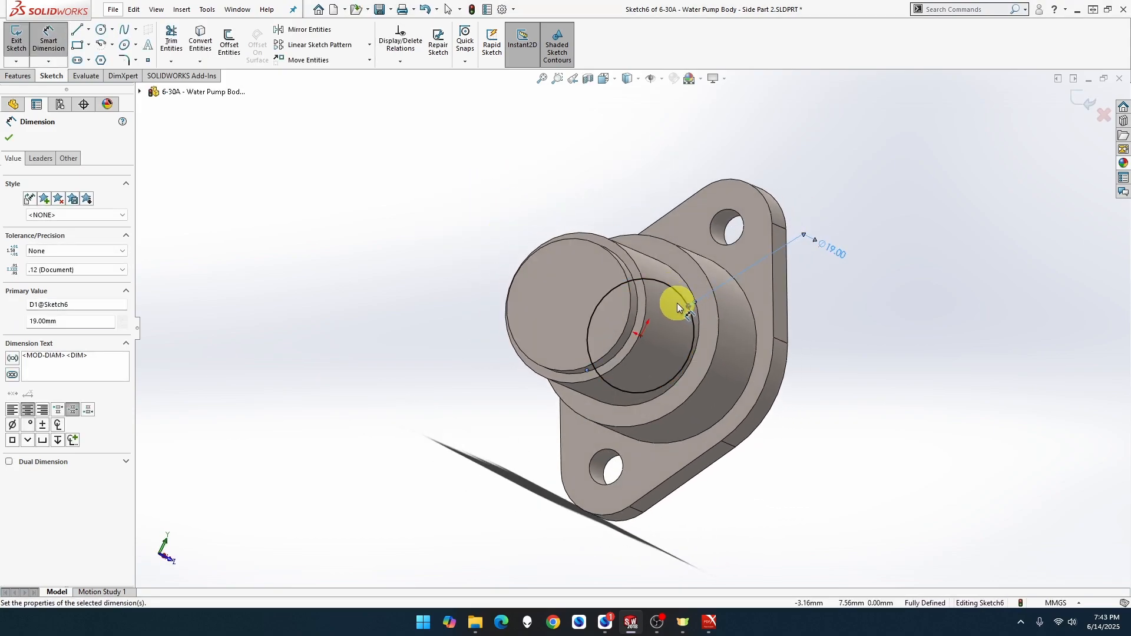
click(32, 78)
click(178, 54)
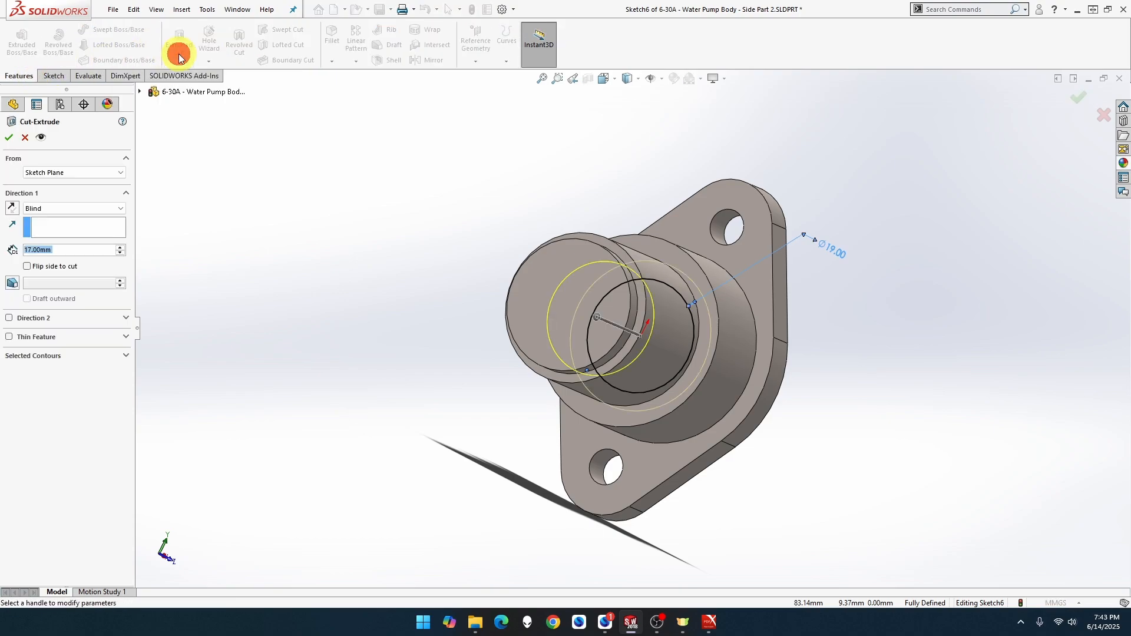
click(69, 210)
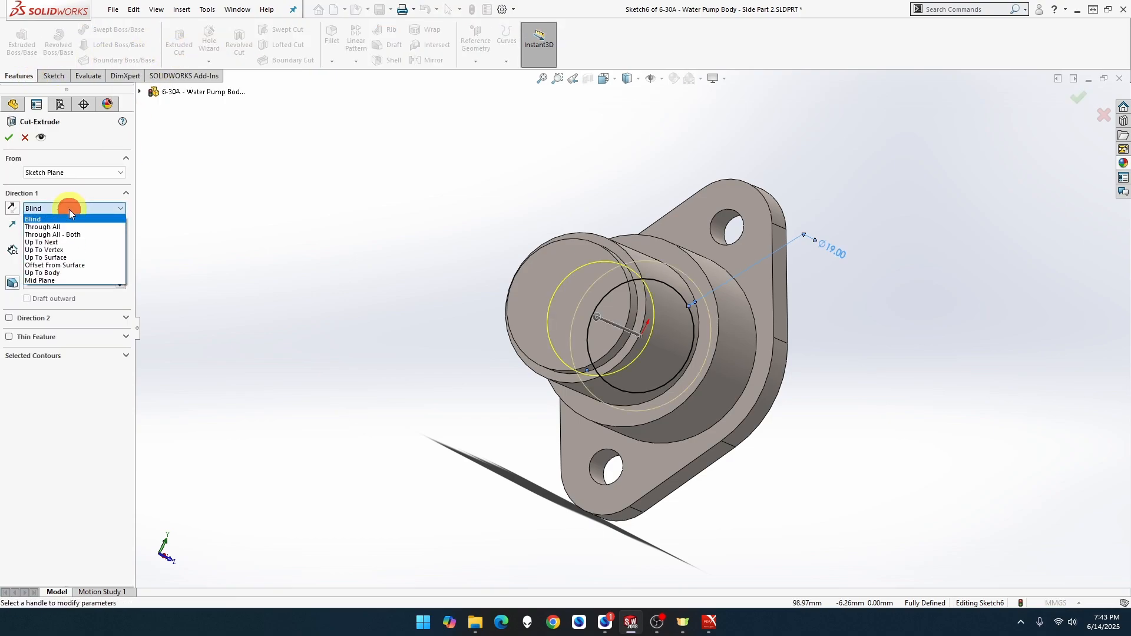
click(70, 228)
click(9, 138)
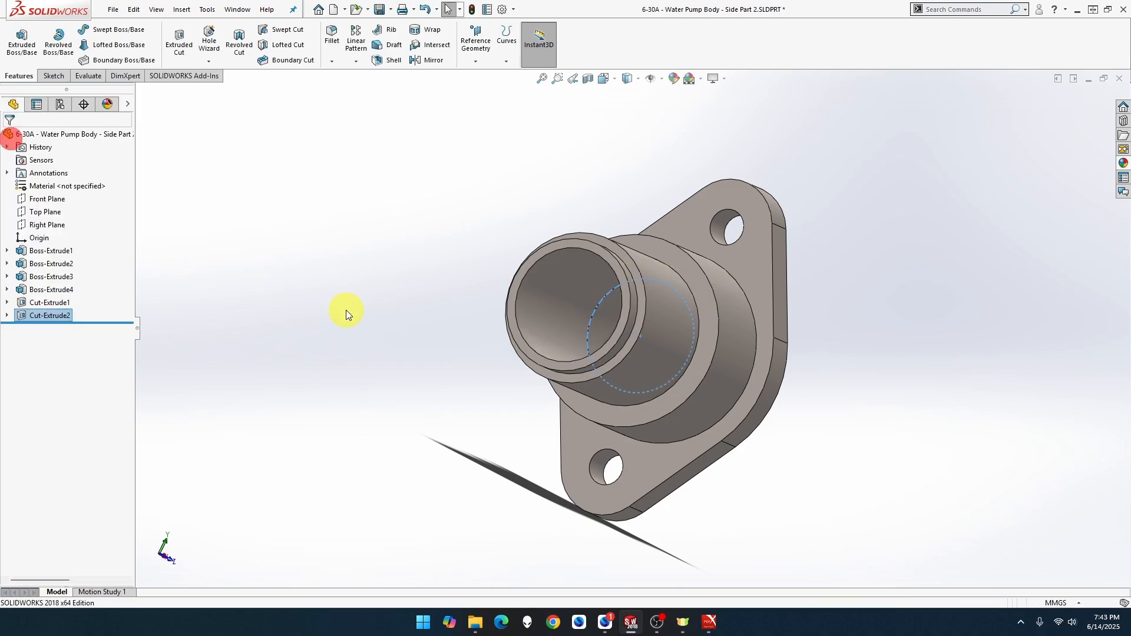
Clear the selection and save the side part.
click(372, 318)
middle_drag(373, 318, 298, 322)
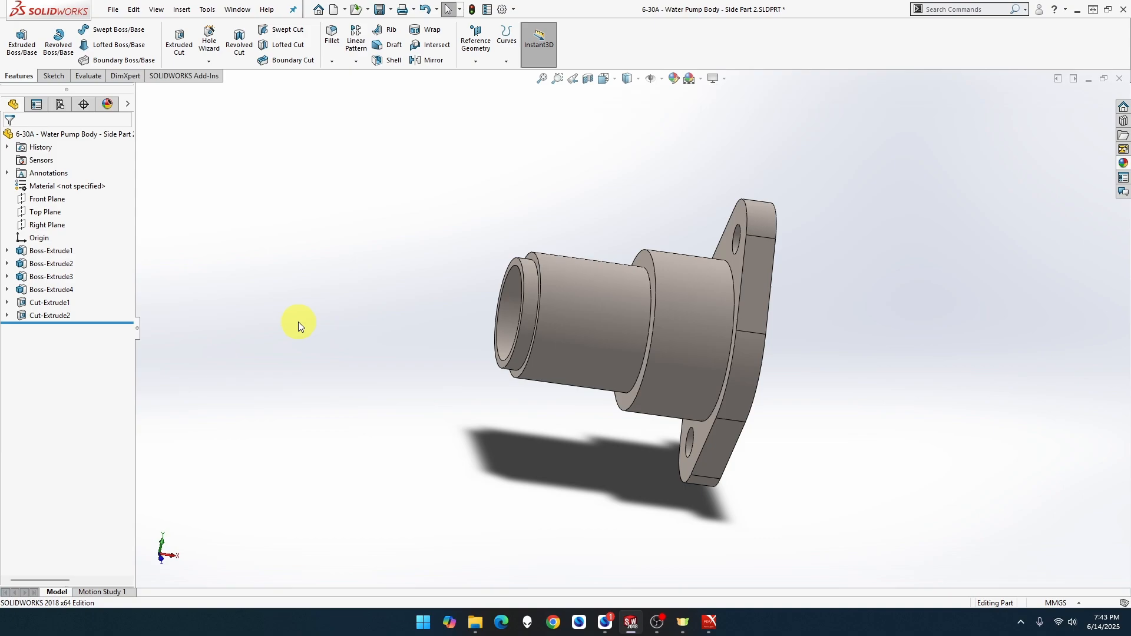
key(ctrl+s)
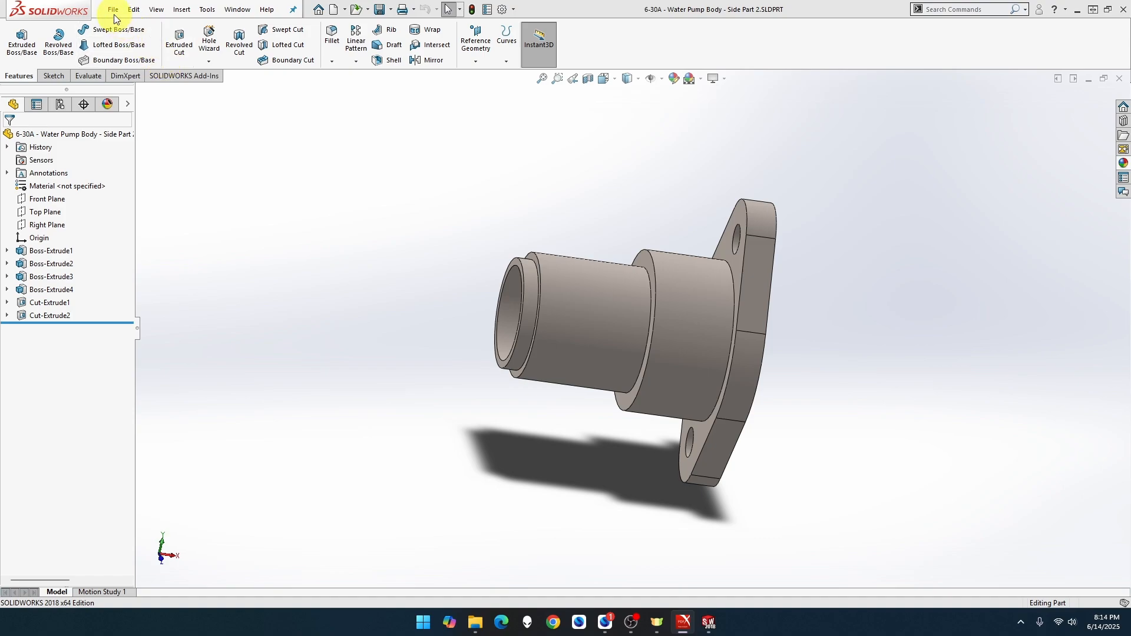
Create a new part document from the Part MMGS template.
click(114, 18)
click(118, 25)
click(349, 227)
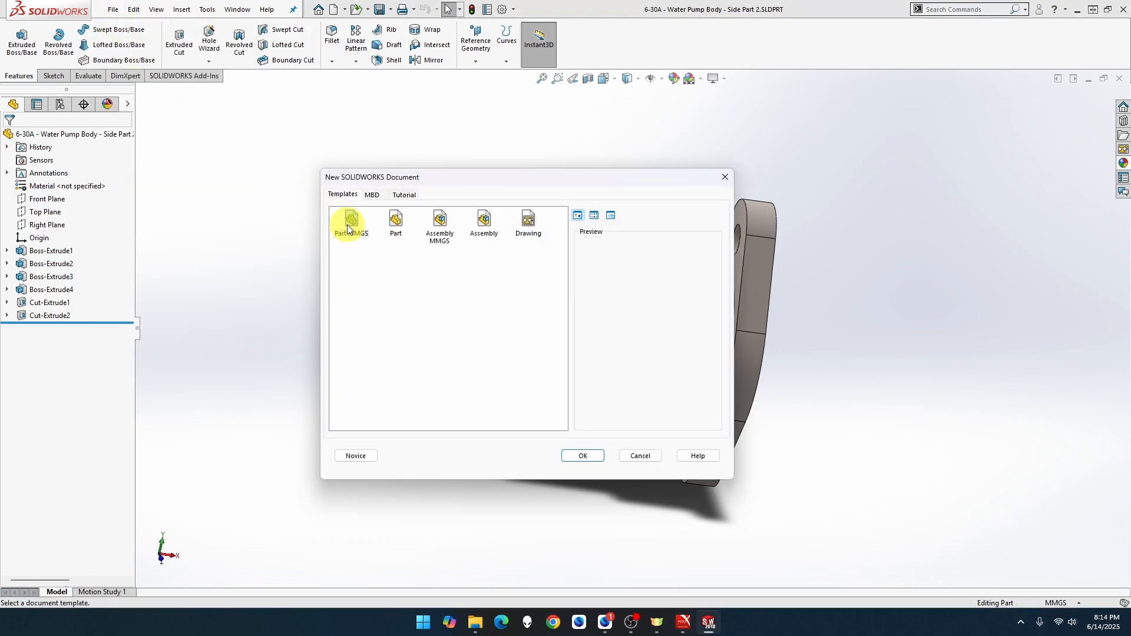
double_click(349, 229)
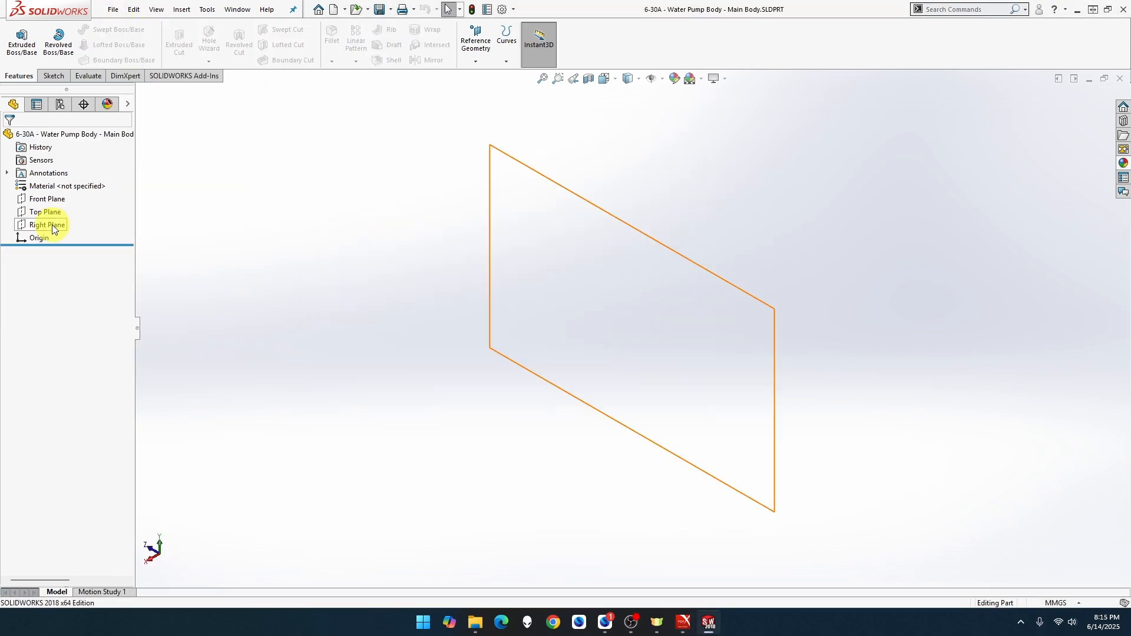
On the Right Plane, sketch from the origin a 47 mm horizontal line, a 24 mm vertical line, a small arc, a short horizontal line and a larger corner arc, all approximate.
right_click(51, 225)
click(65, 209)
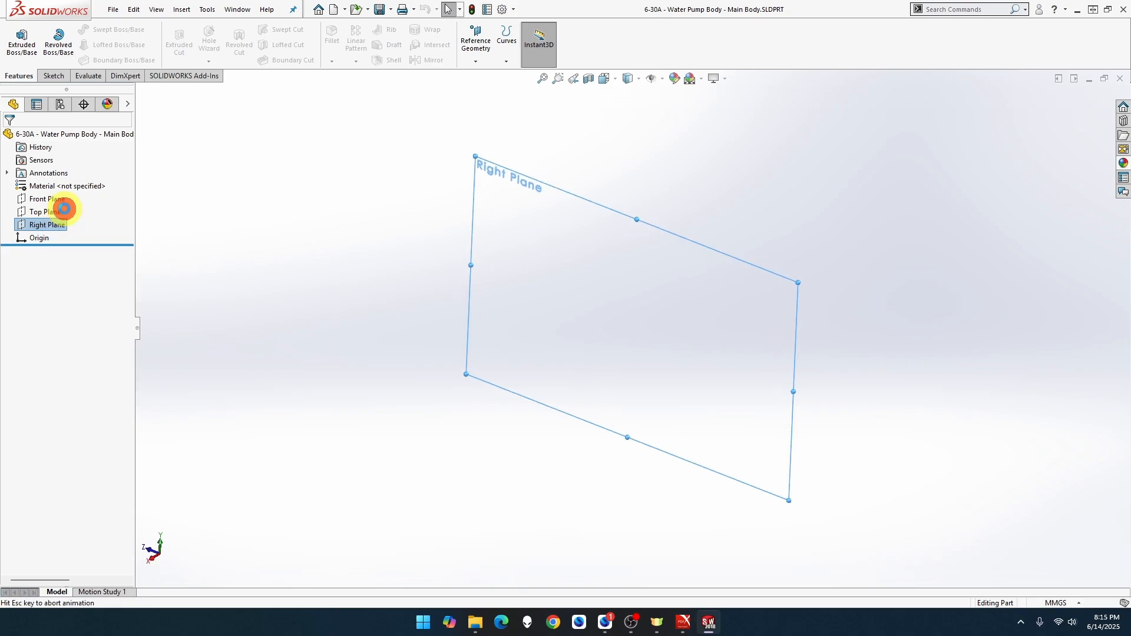
click(77, 29)
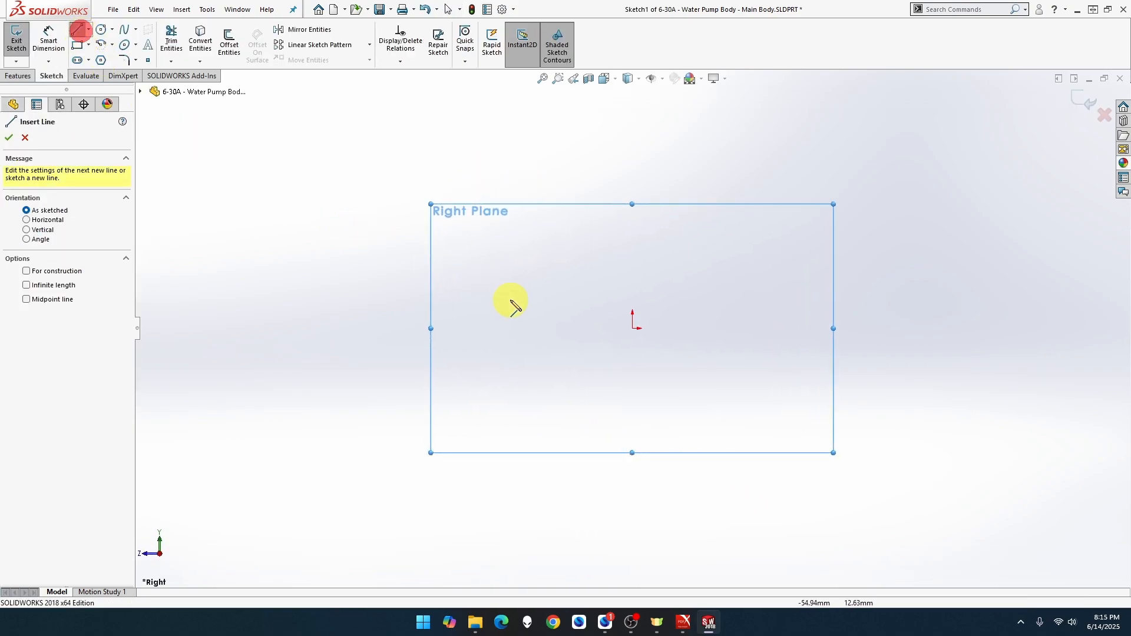
click(632, 328)
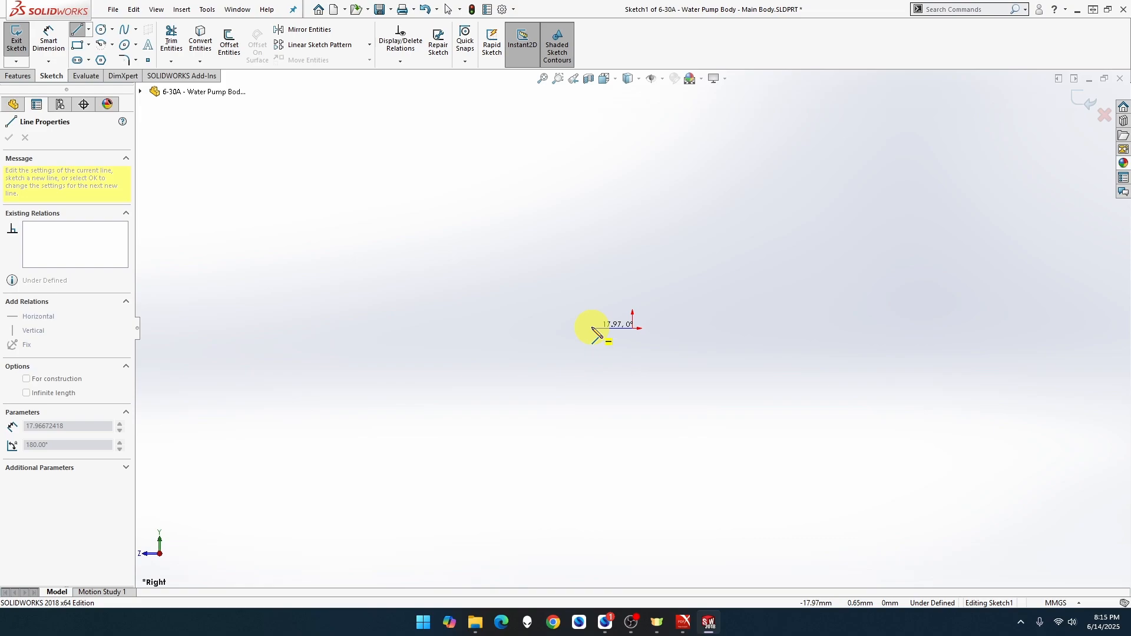
click(525, 328)
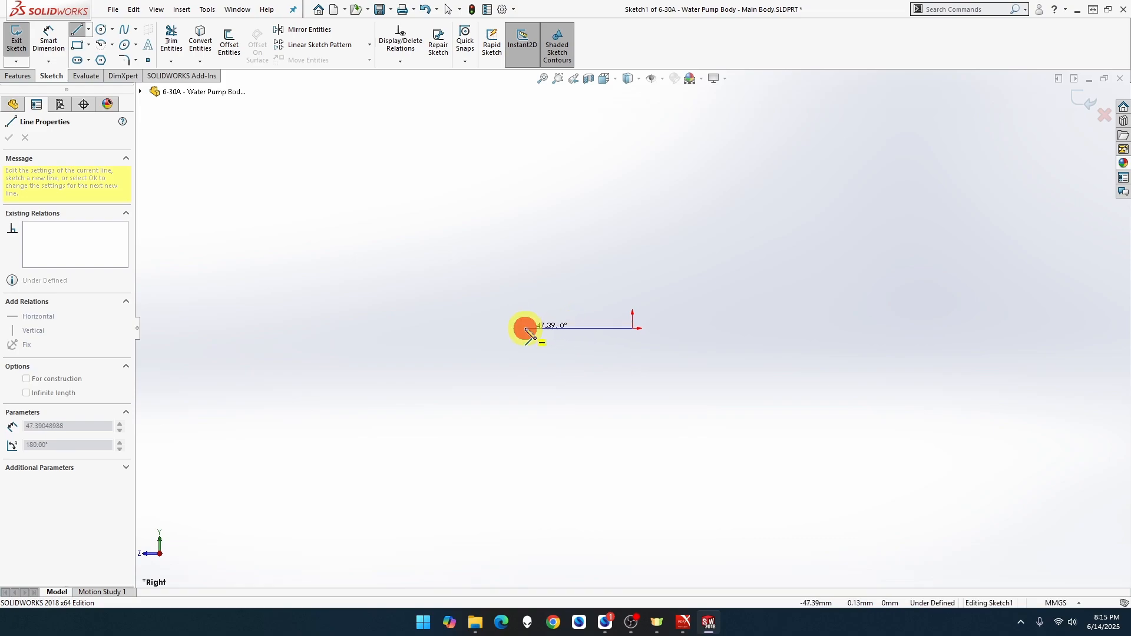
click(525, 274)
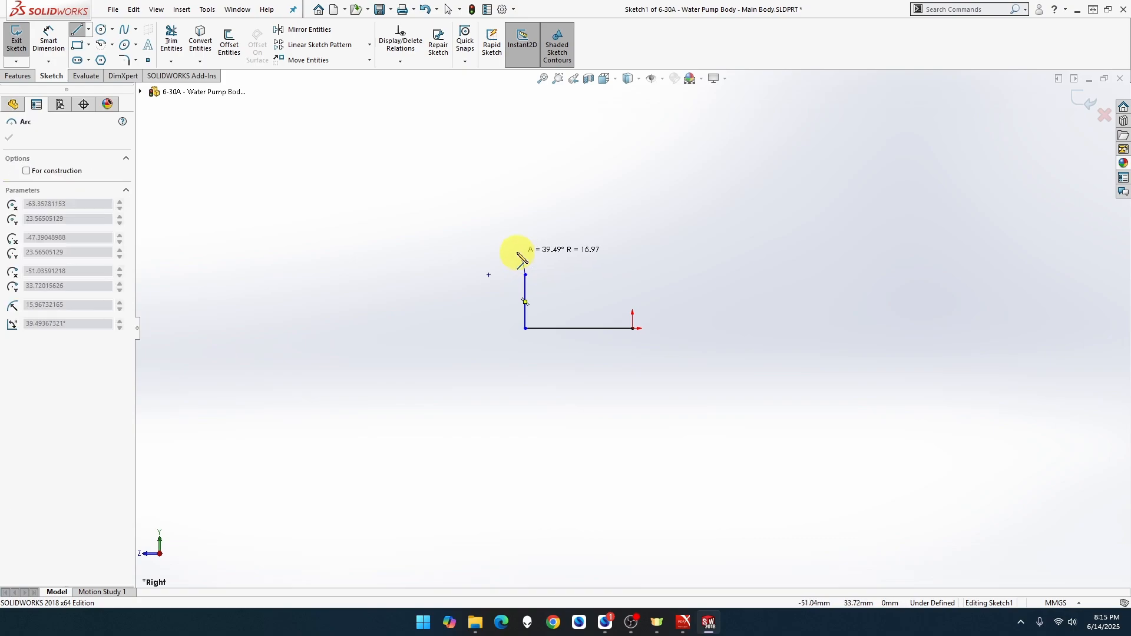
click(508, 258)
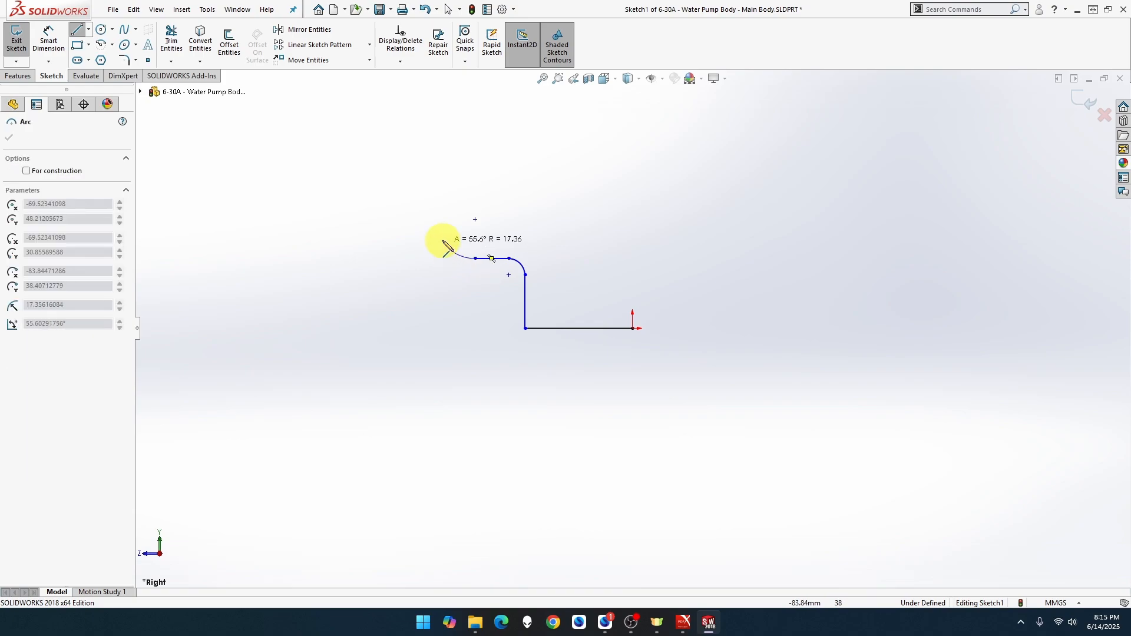
click(430, 212)
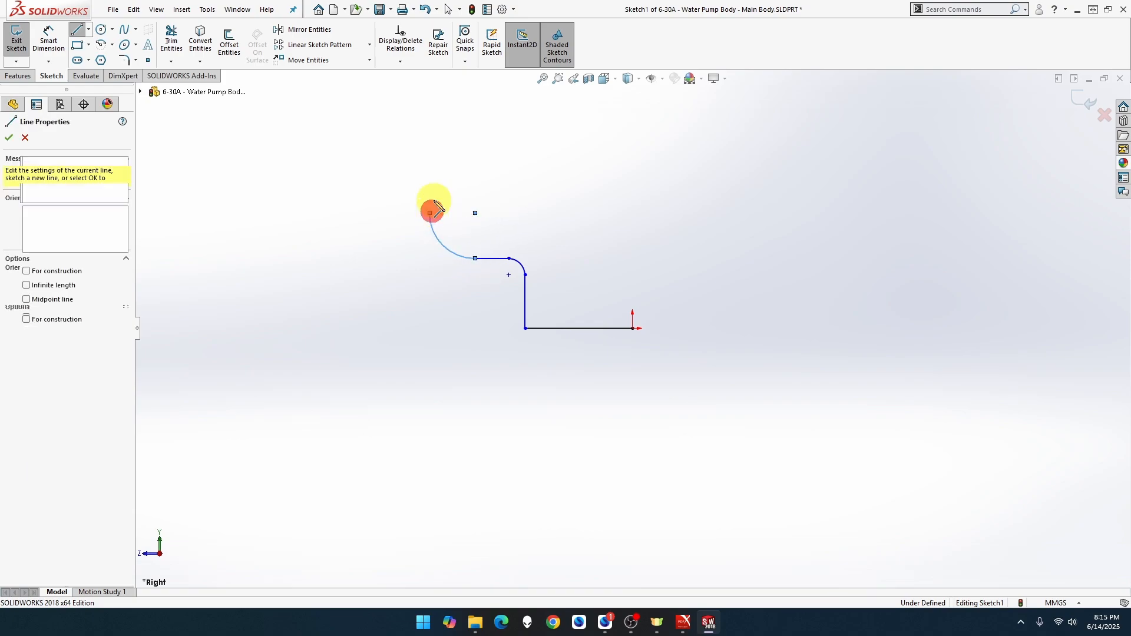
Close the profile at the origin with a side line, a top line about 102 mm long, a vertical line, a concave arc and a short vertical line.
click(434, 116)
click(667, 116)
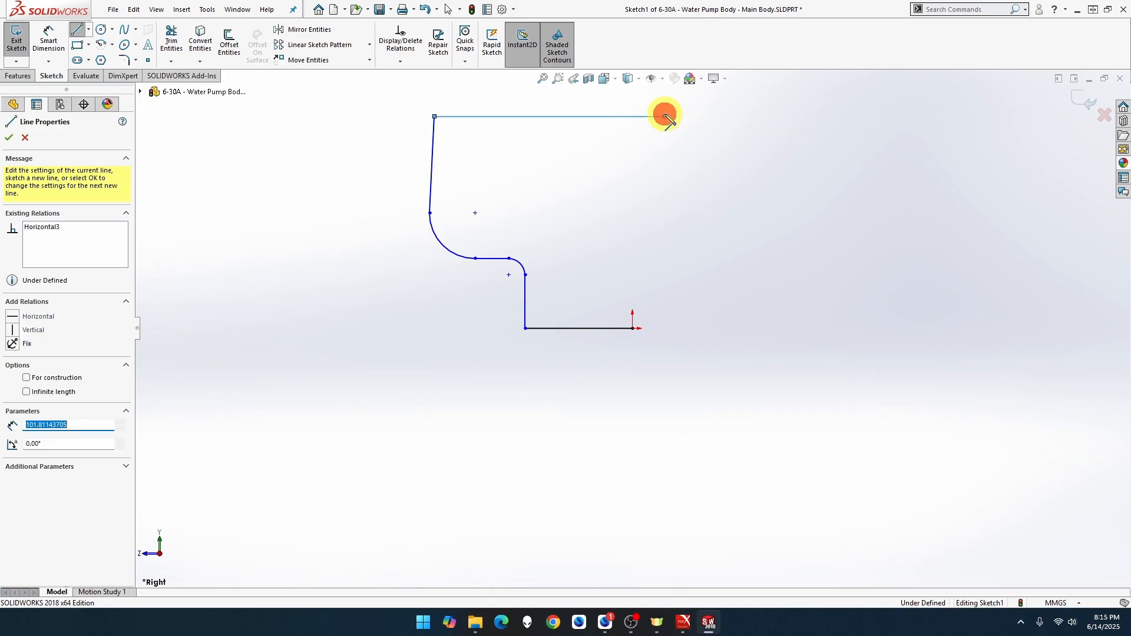
click(664, 258)
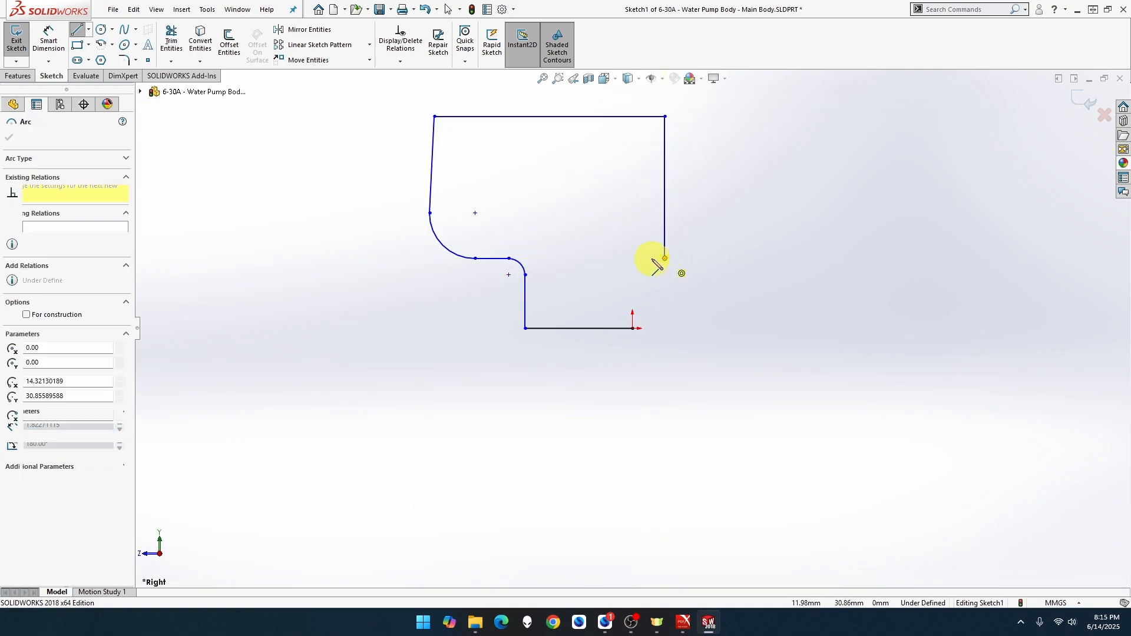
click(633, 283)
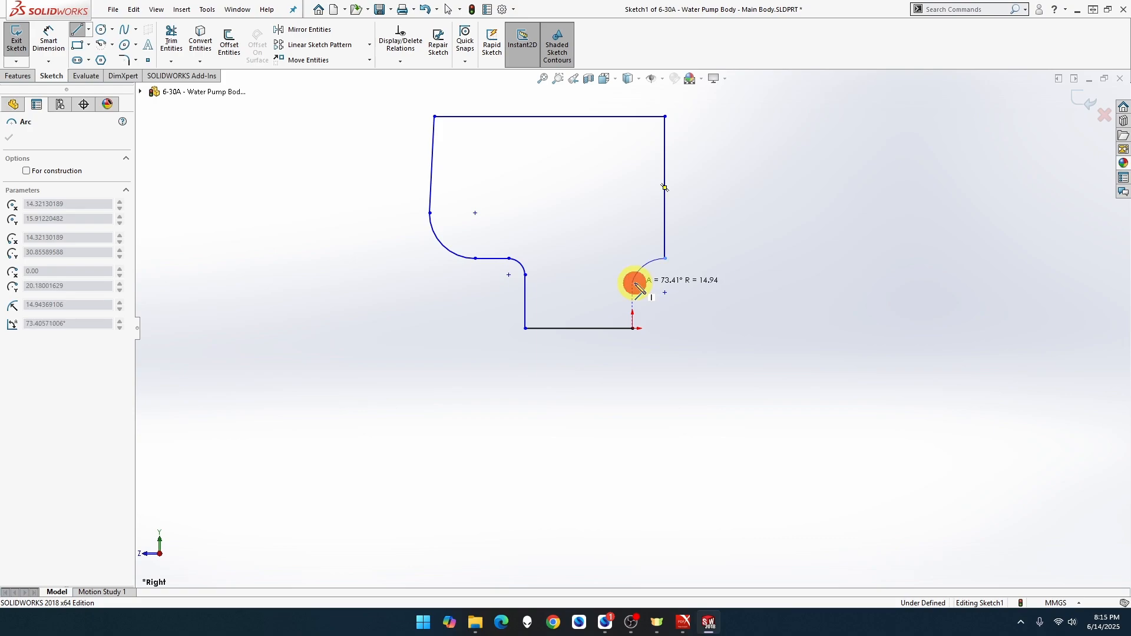
click(632, 328)
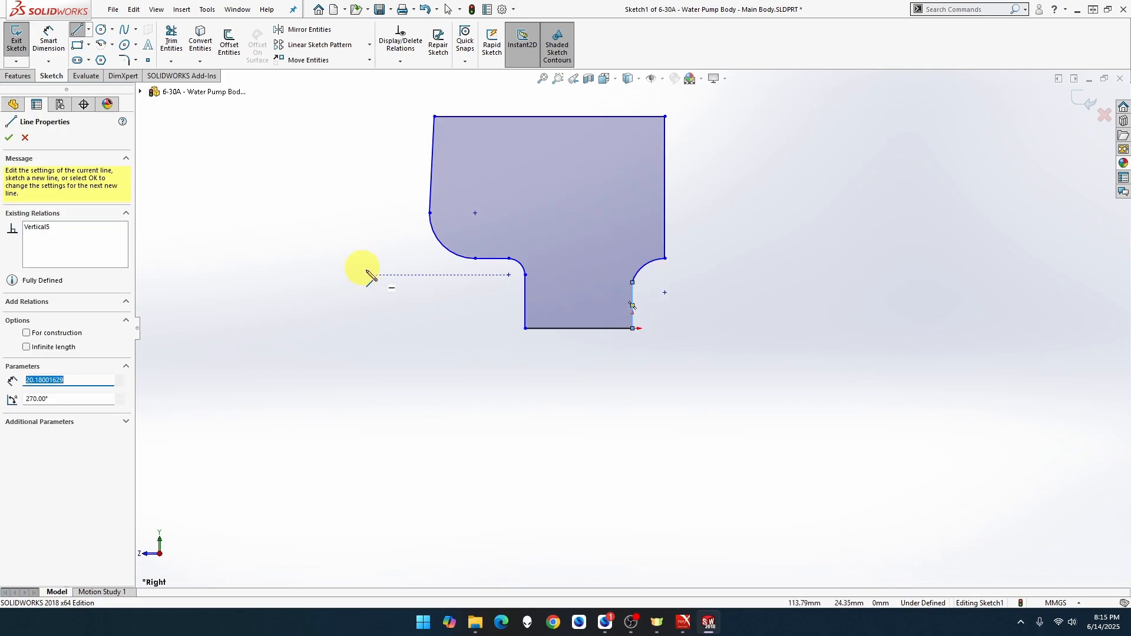
key(Escape)
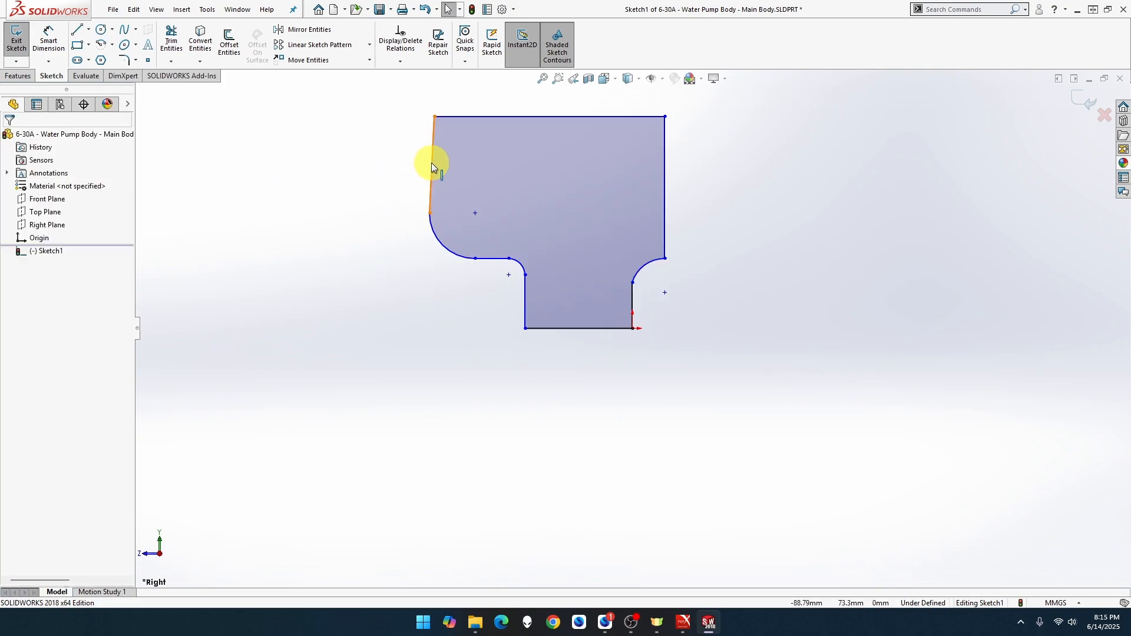
Apply a Vertical relation to the slanted side line above the large corner arc.
click(432, 167)
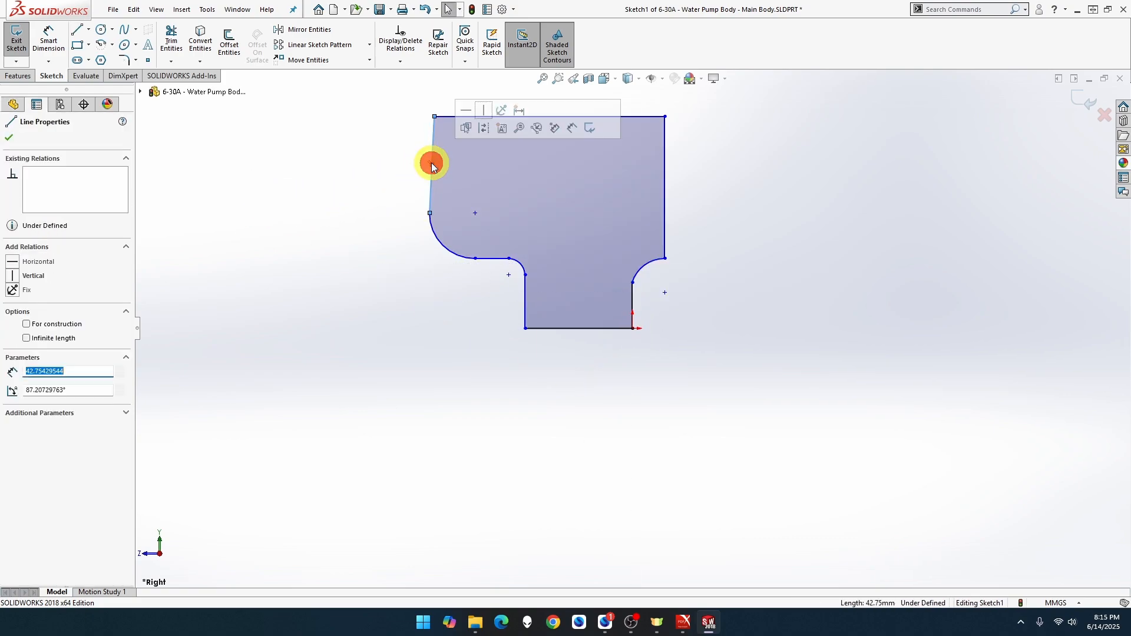
click(484, 111)
click(340, 171)
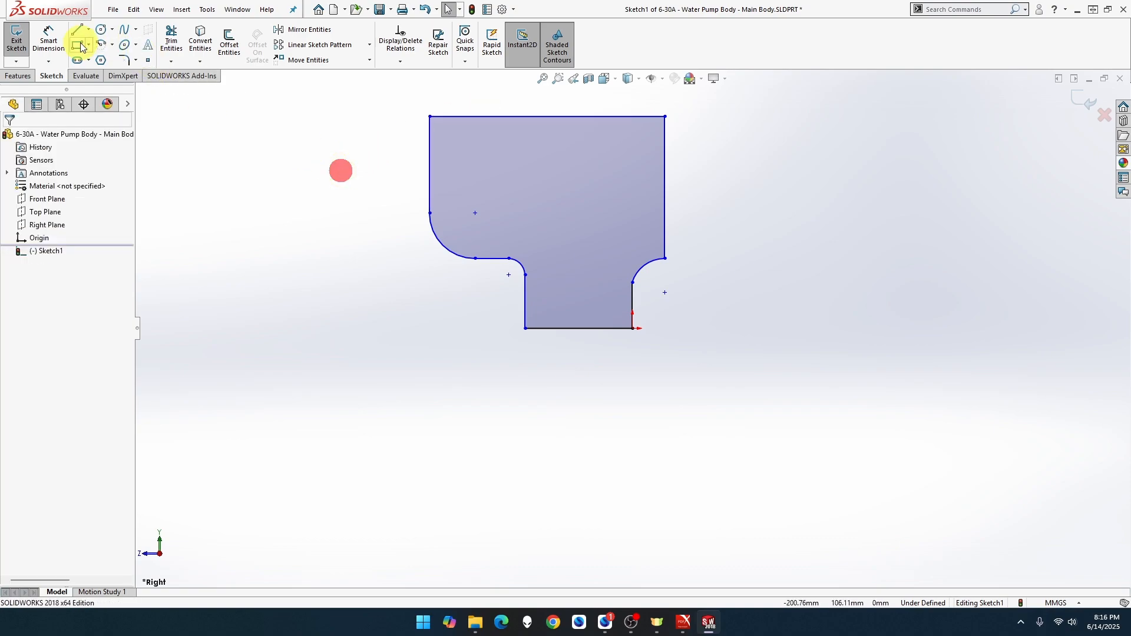
Dimension the two concave arcs on either side of the profile's narrow neck with a radius of 3 mm each.
click(50, 52)
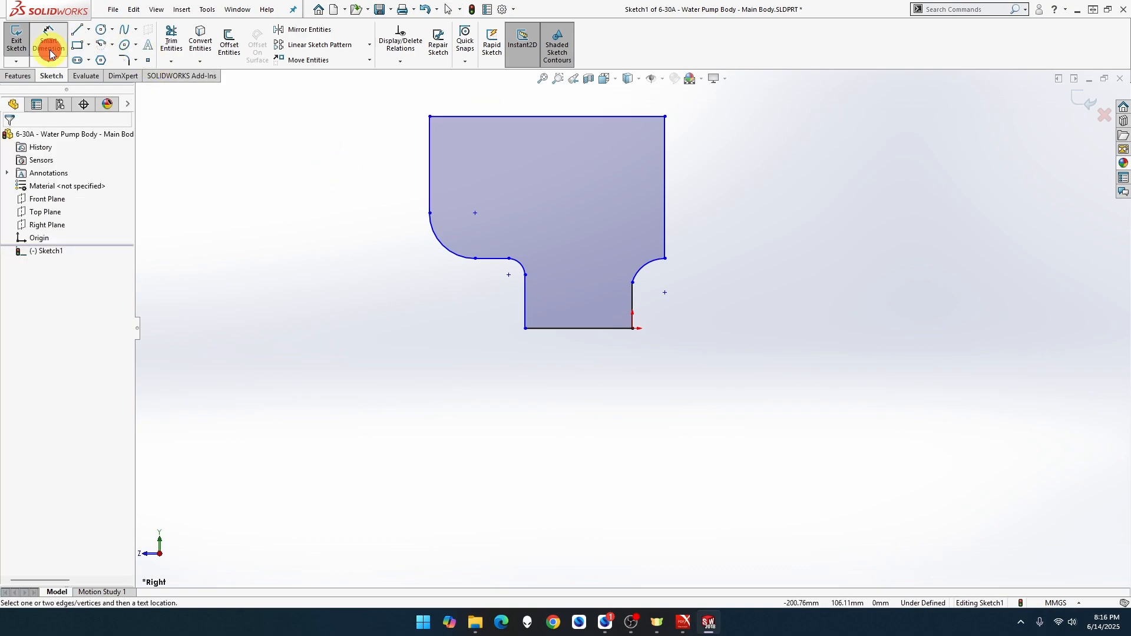
click(518, 268)
click(459, 336)
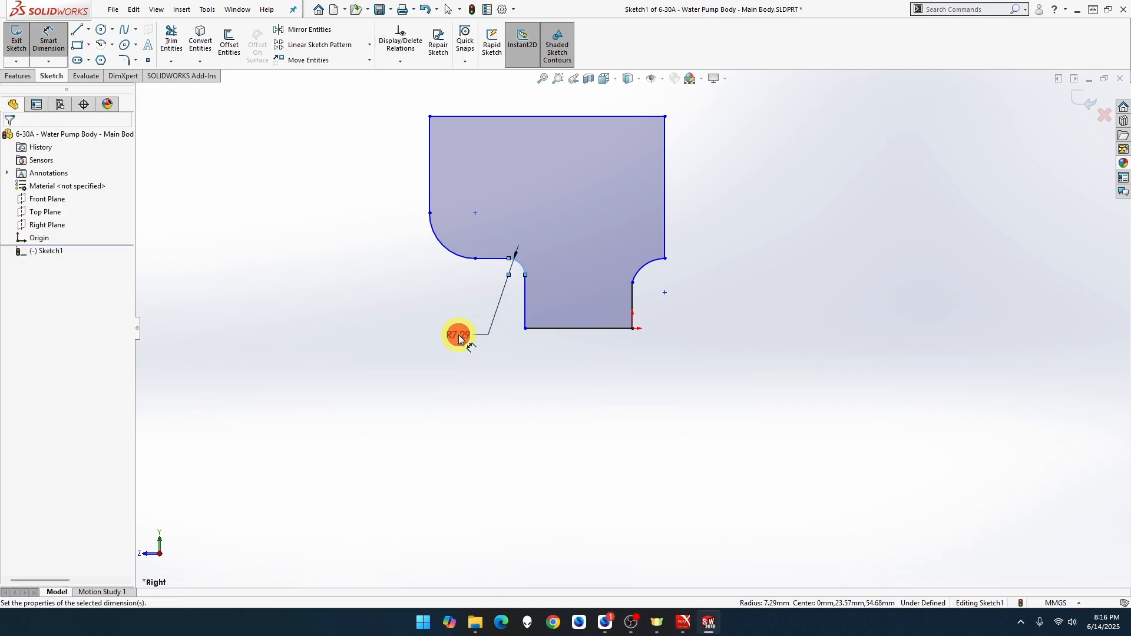
text(3)
key(Return)
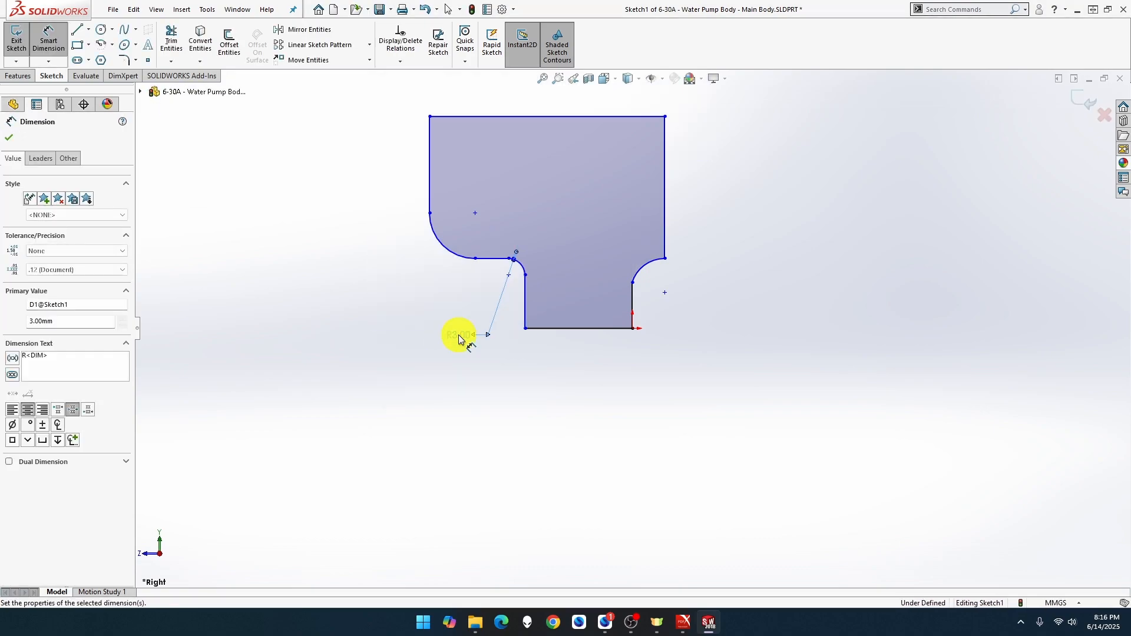
click(652, 265)
click(719, 319)
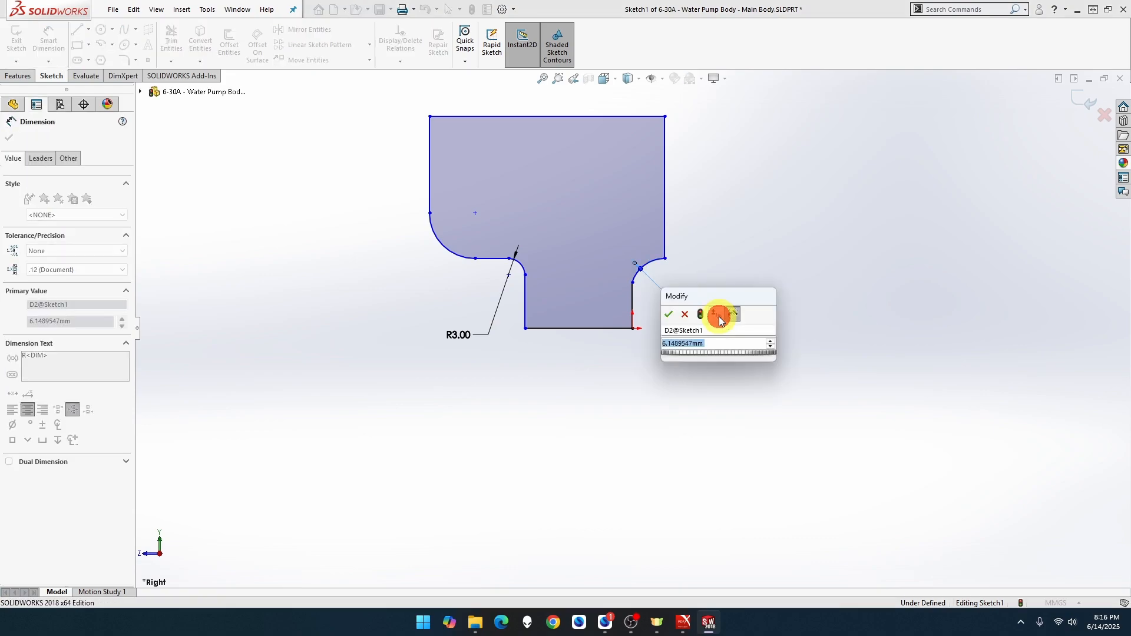
text(3)
key(Return)
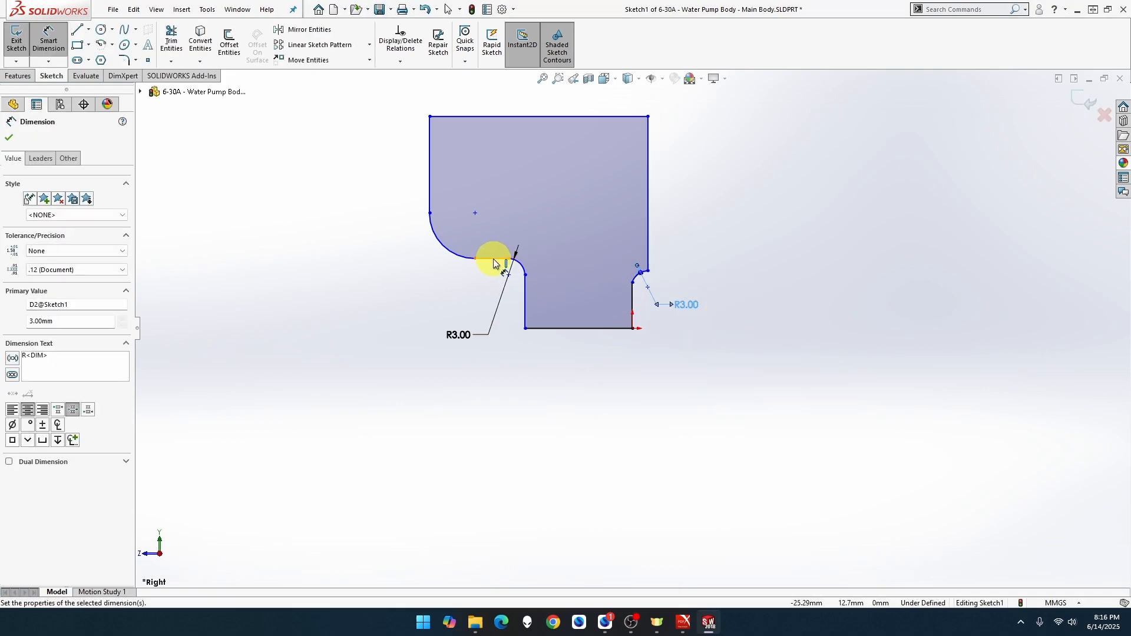
Dimension the large corner arc with a 19 mm radius and the profile's bottom line at the origin with a 25 mm length.
click(455, 255)
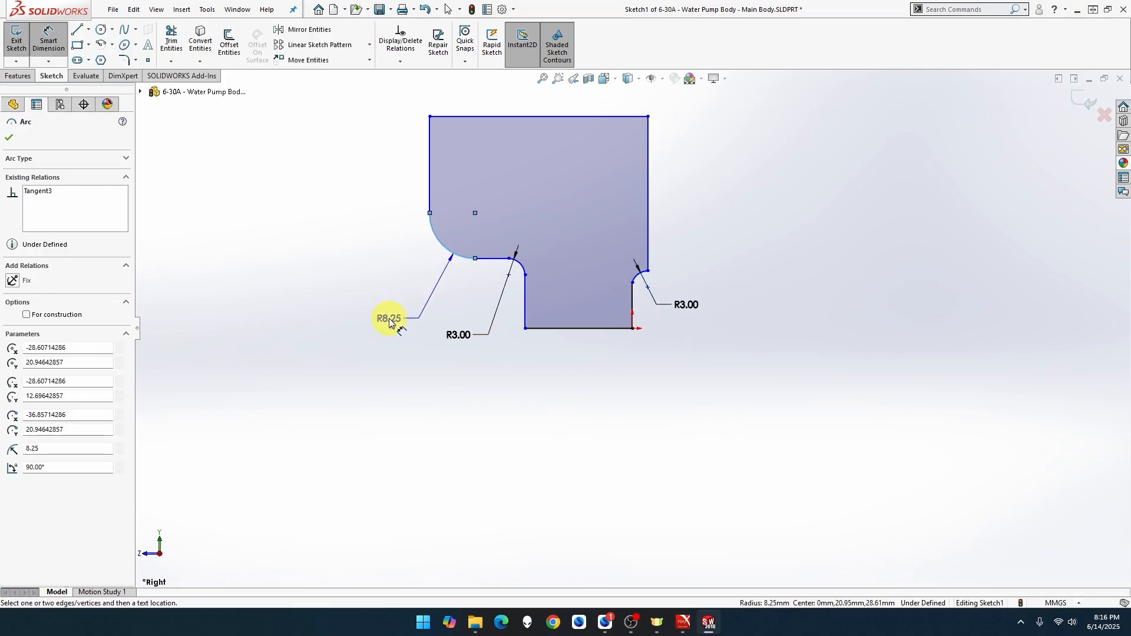
click(389, 319)
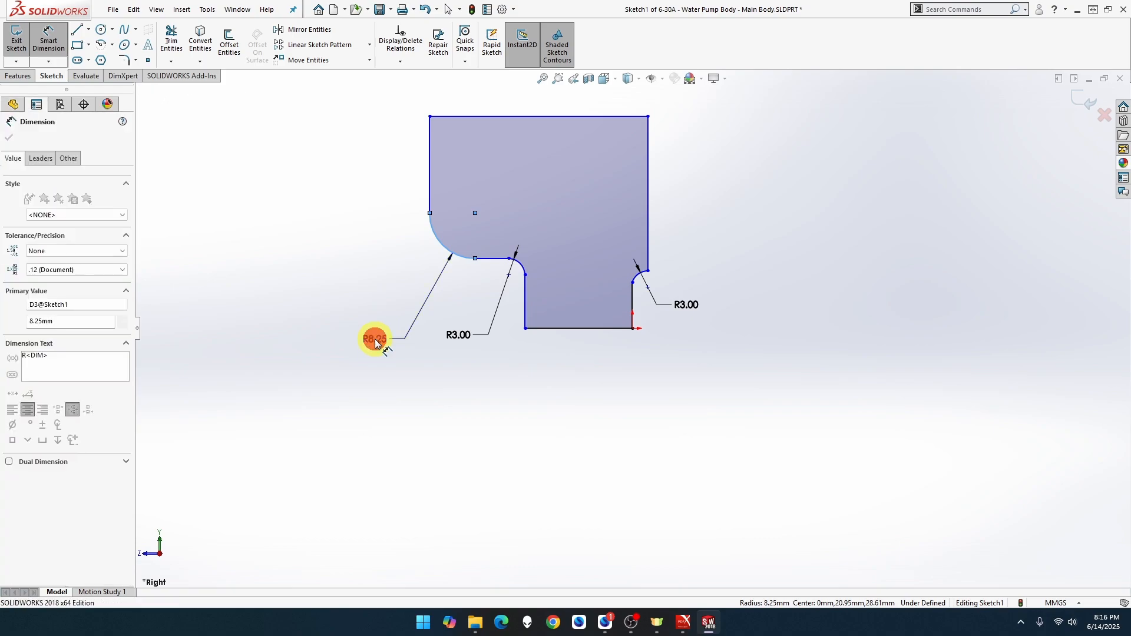
text(19)
key(Return)
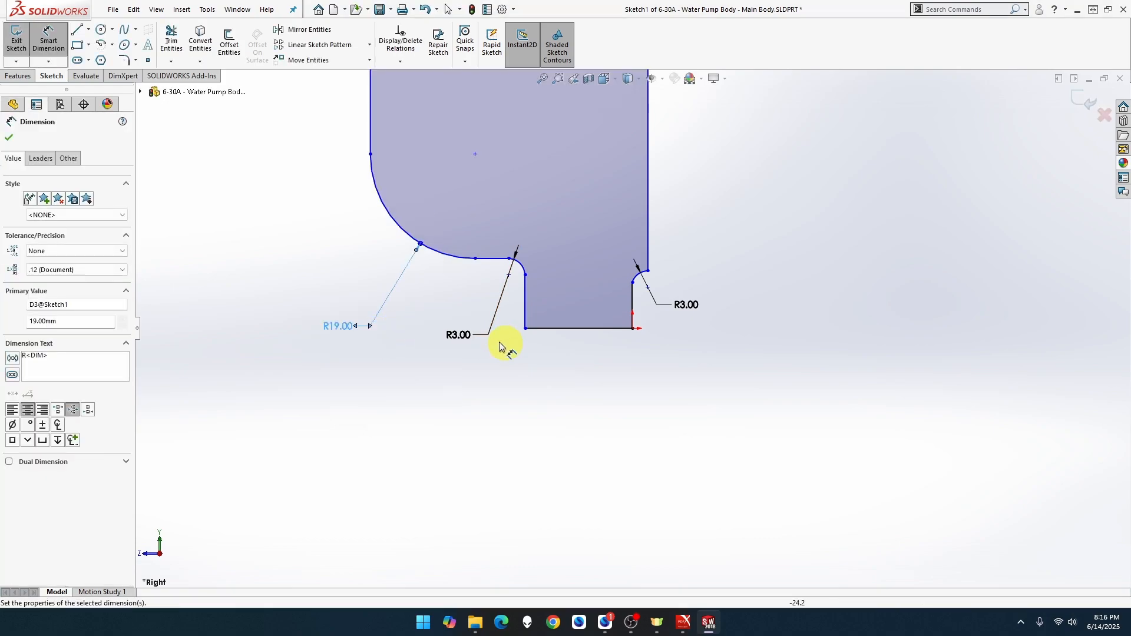
click(575, 330)
click(576, 376)
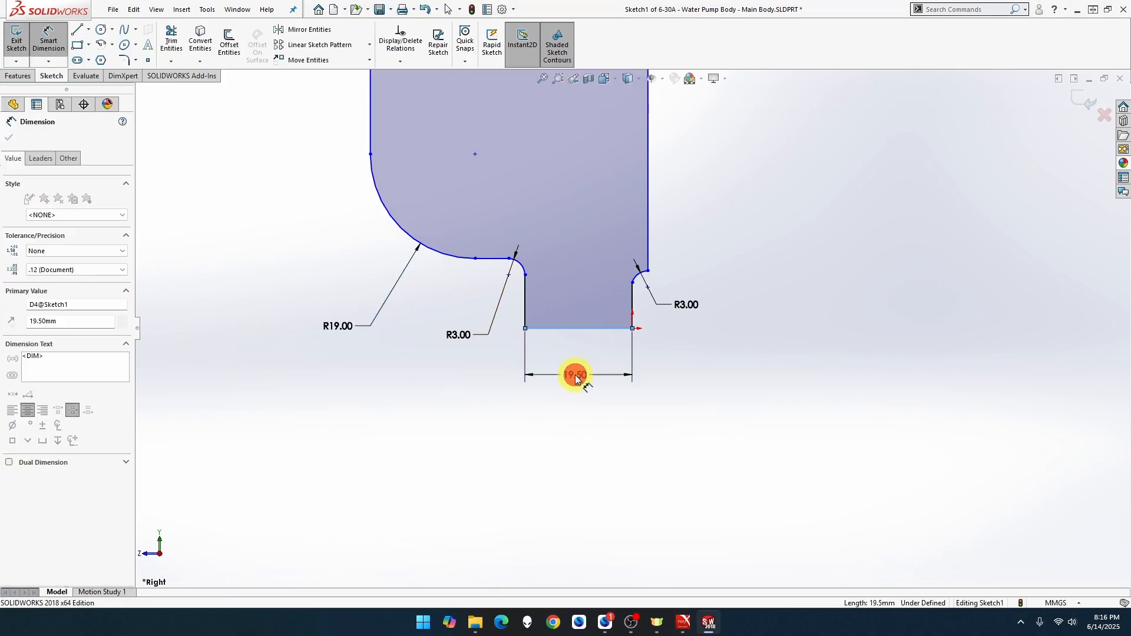
text(25)
key(Return)
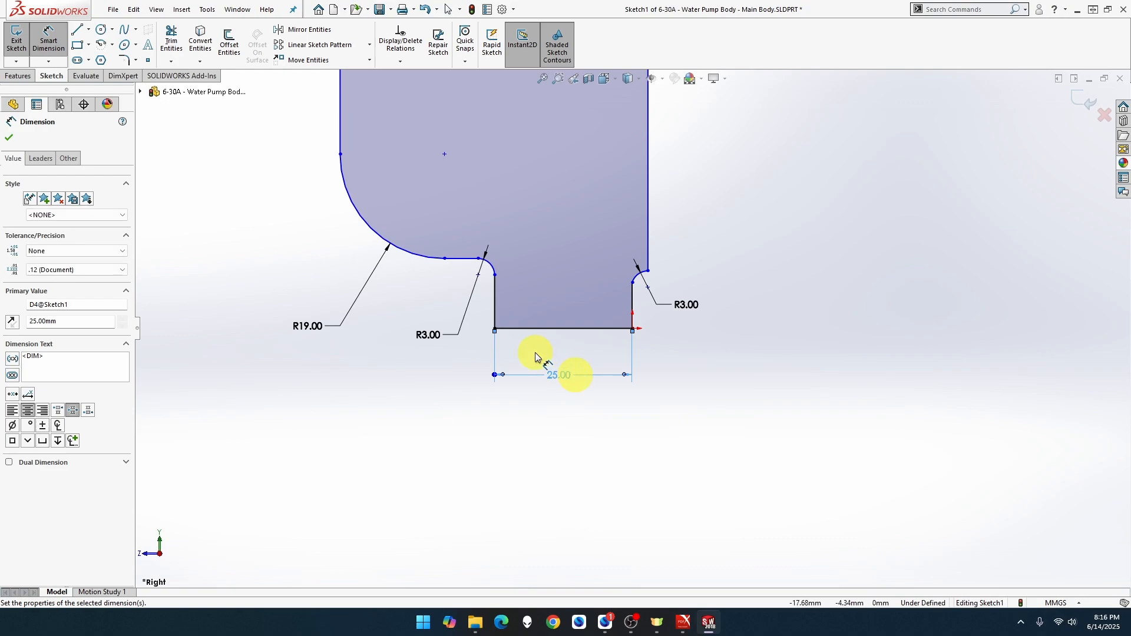
click(497, 306)
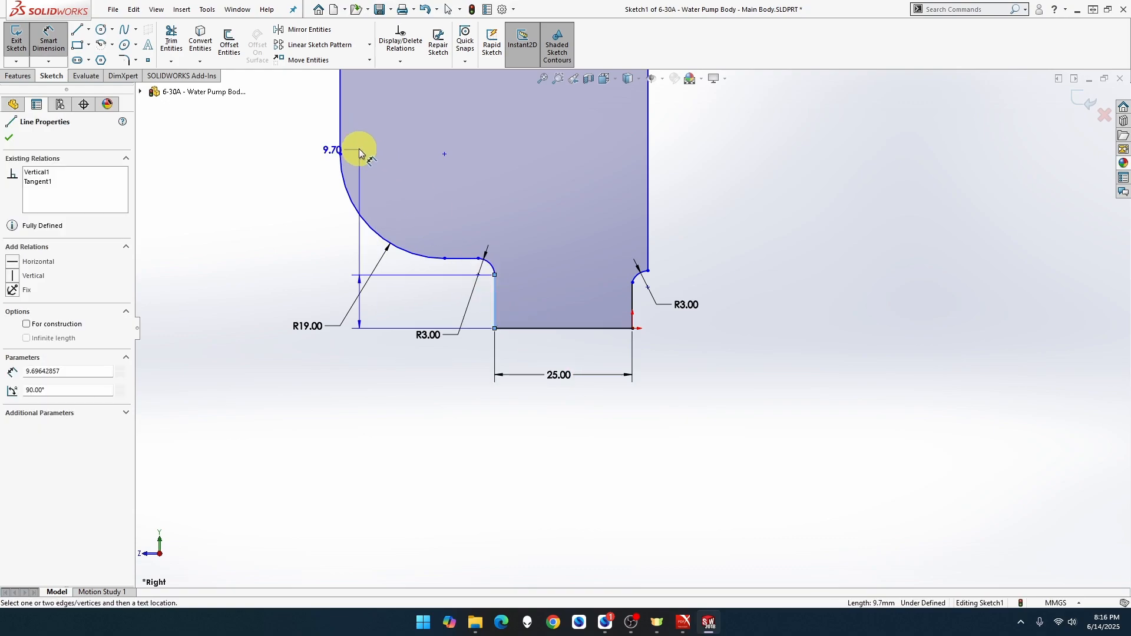
key(Escape)
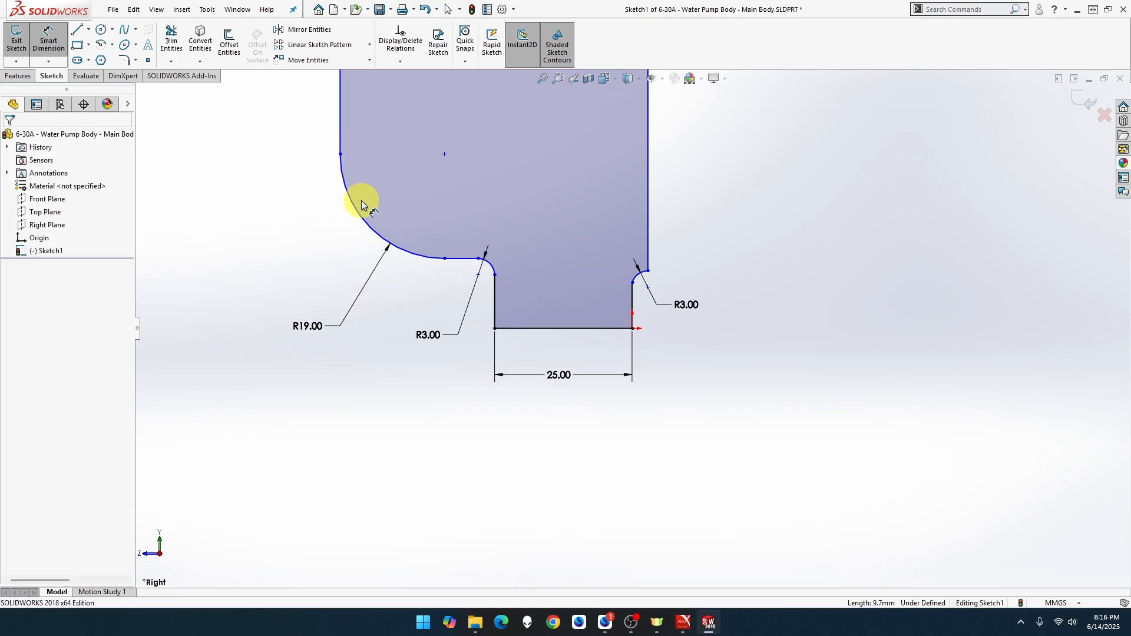
key(Escape)
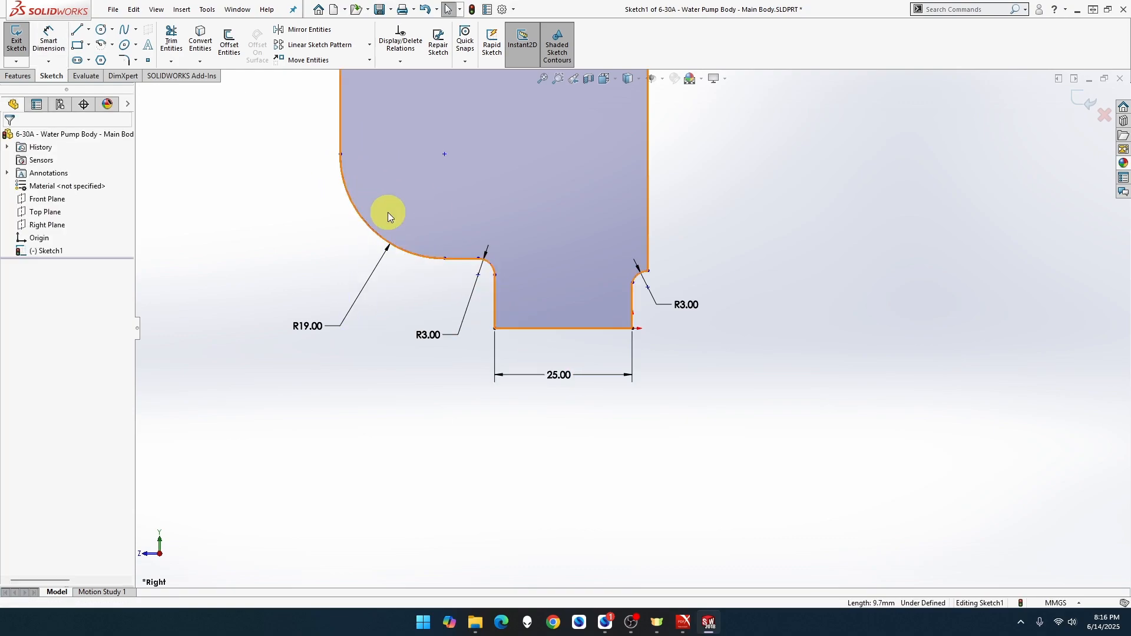
Dimension the horizontal distance from the outer side line above the large arc to the neck's vertical line as 28.5 mm.
click(58, 41)
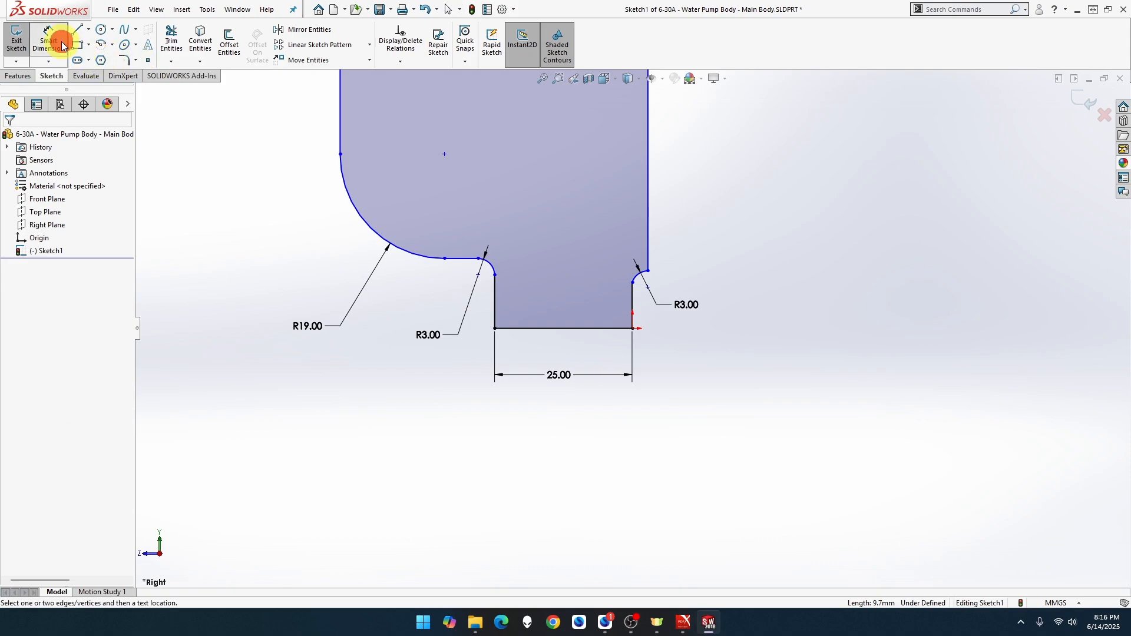
click(341, 106)
click(495, 316)
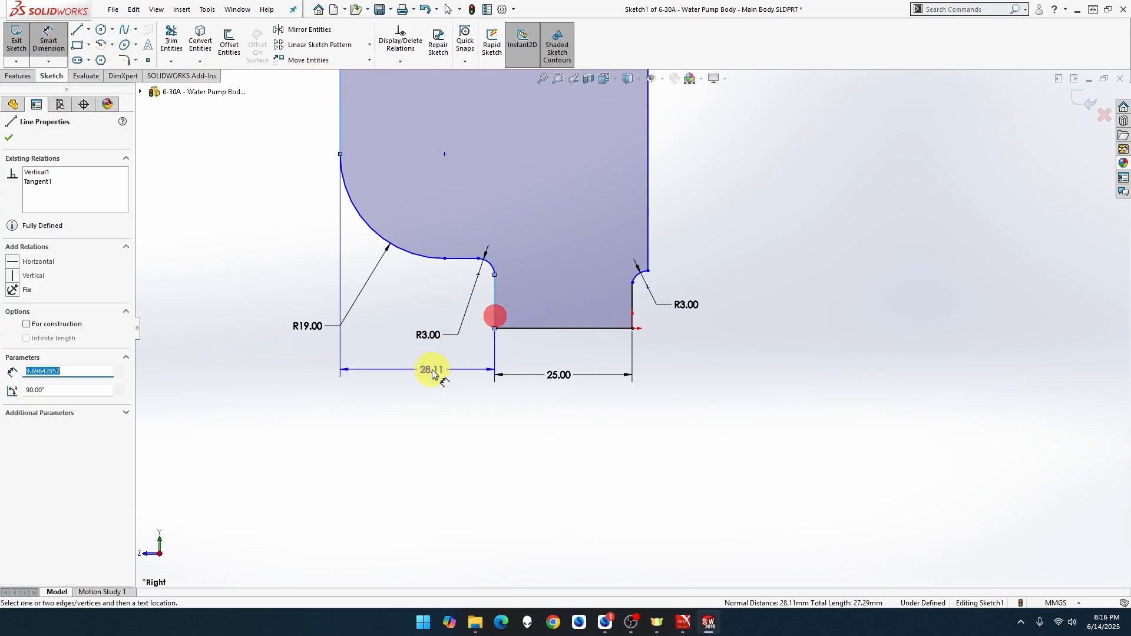
click(420, 374)
text(2)
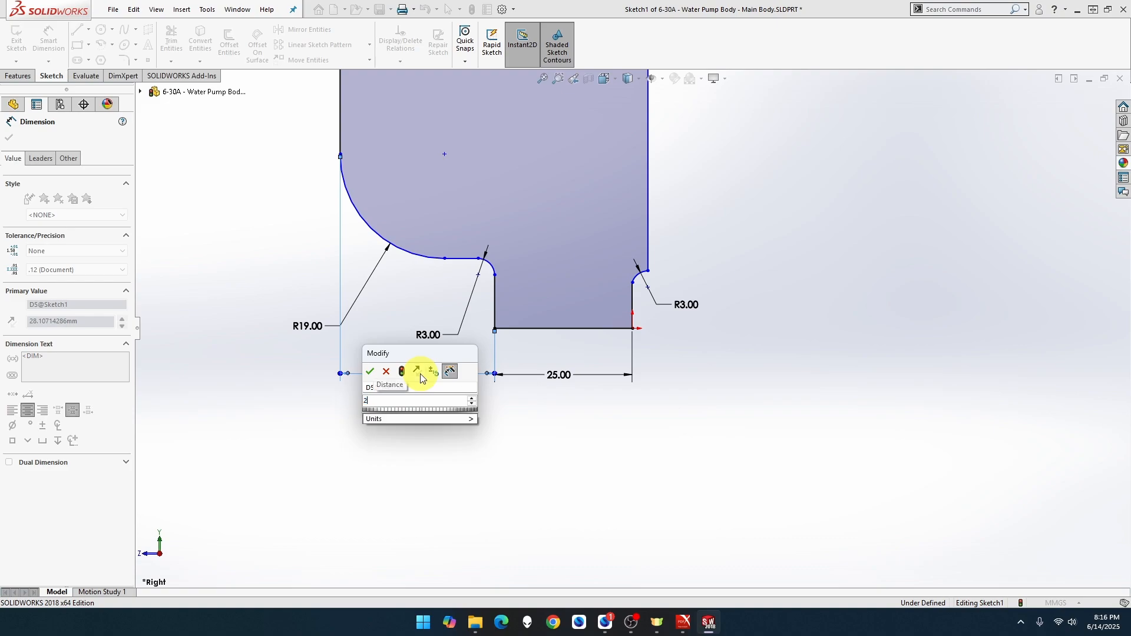
text(8.5)
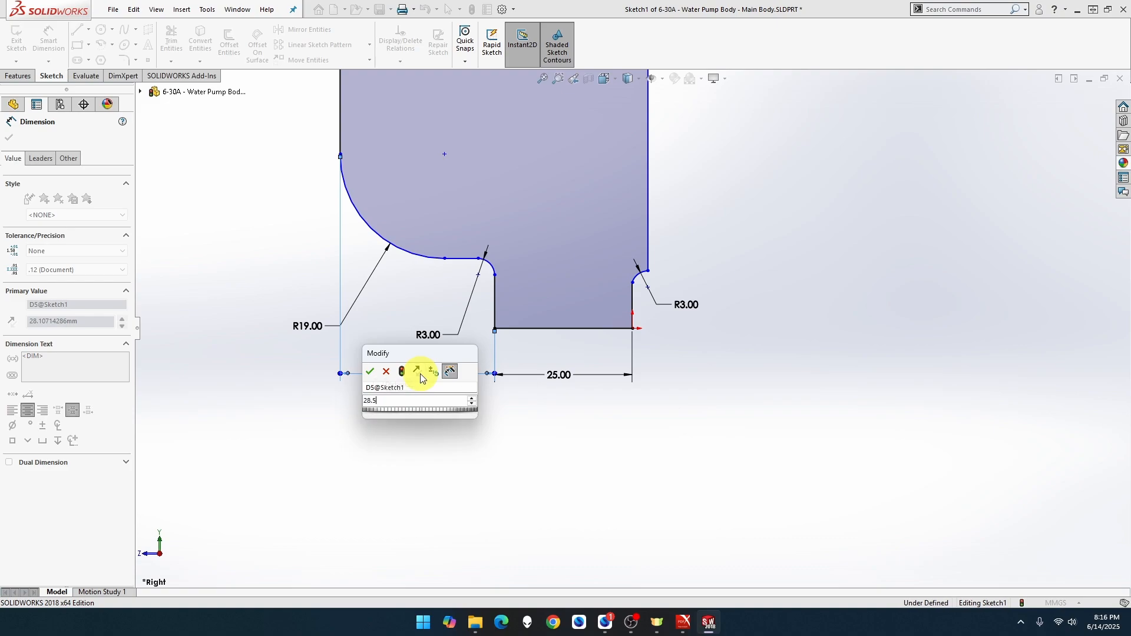
key(Return)
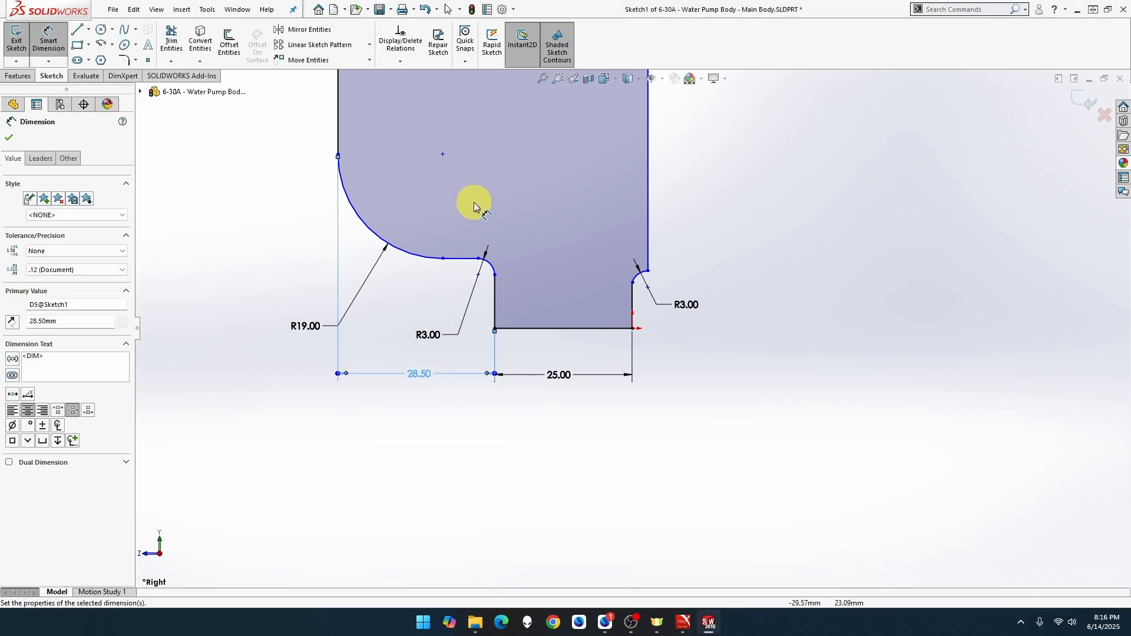
Set the height from the bottom line to the short horizontal shoulder line to 19 mm, and move the large arc's radius label clear of it.
click(542, 79)
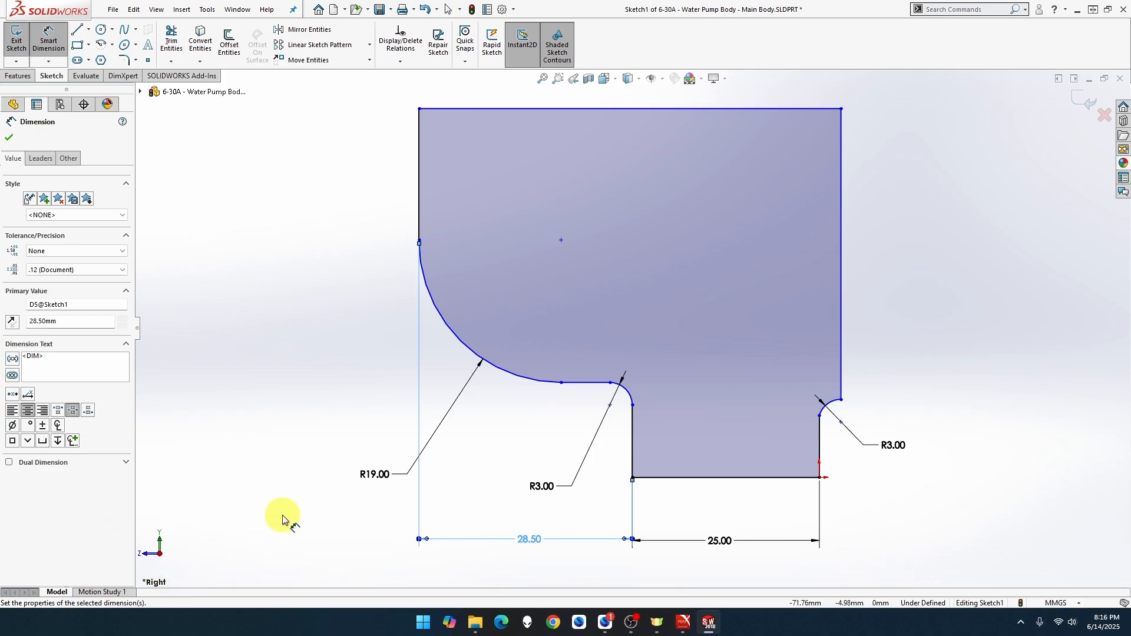
click(584, 383)
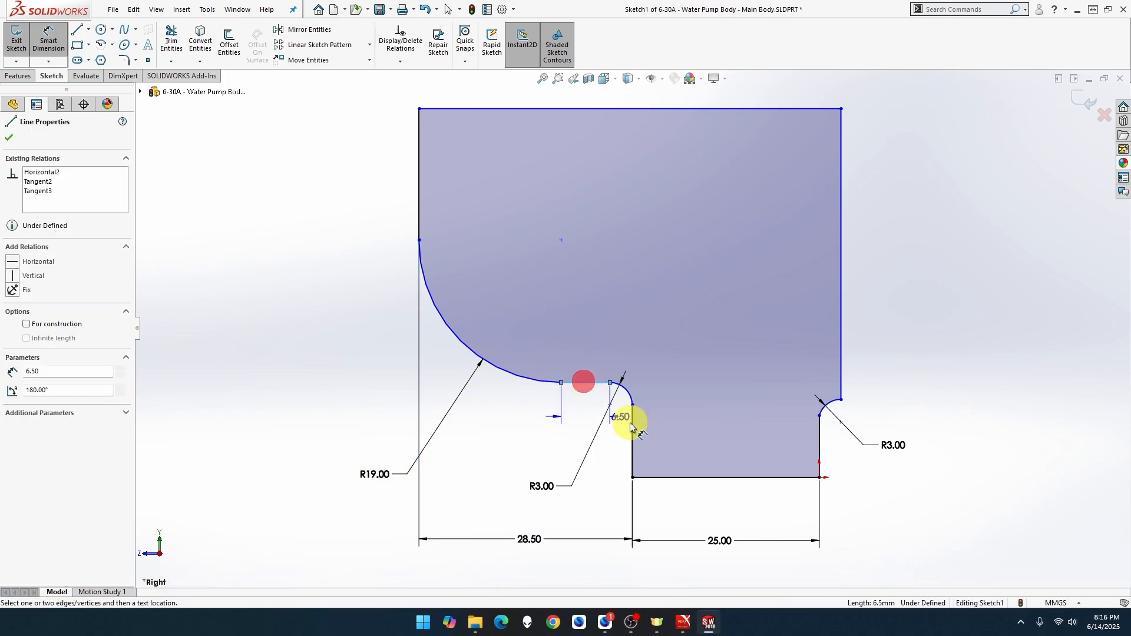
click(689, 477)
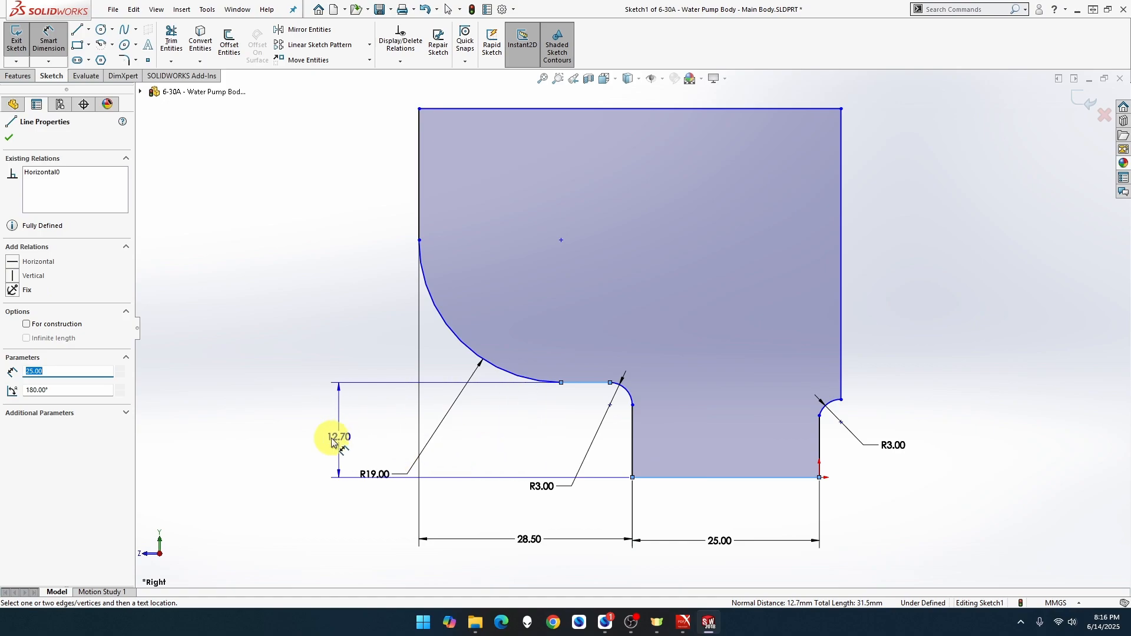
click(313, 434)
text(19)
key(Return)
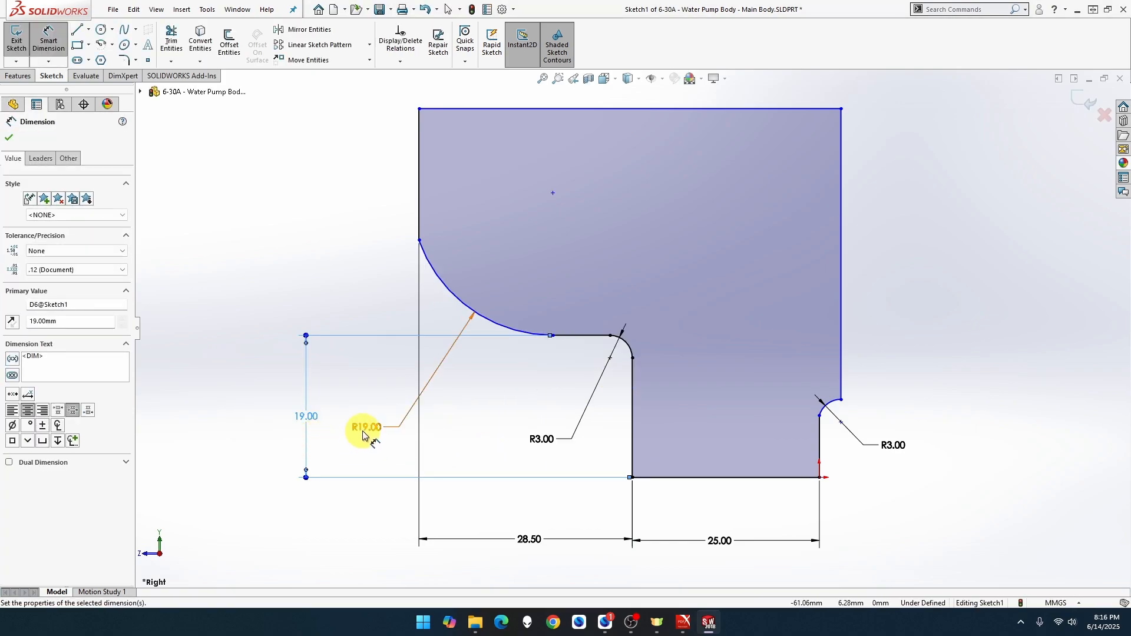
mouse_move(366, 430)
mouse_down()
mouse_move(444, 455)
mouse_move(465, 444)
mouse_up()
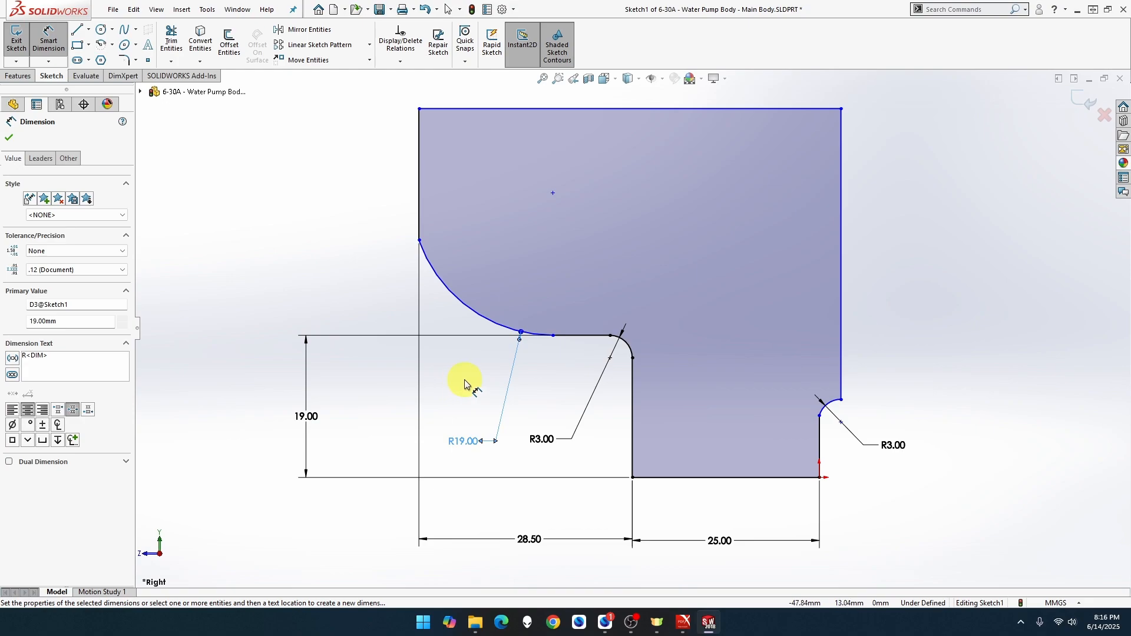
Dimension the distance between the short horizontal shoulder line and the profile's top line as 48 mm.
click(580, 337)
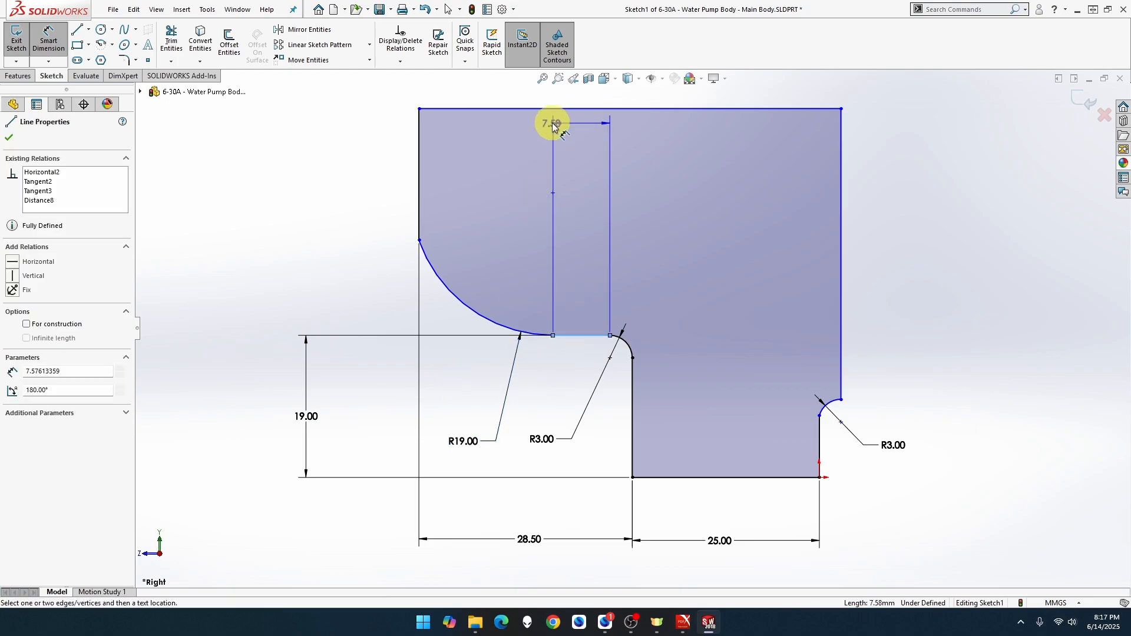
click(556, 110)
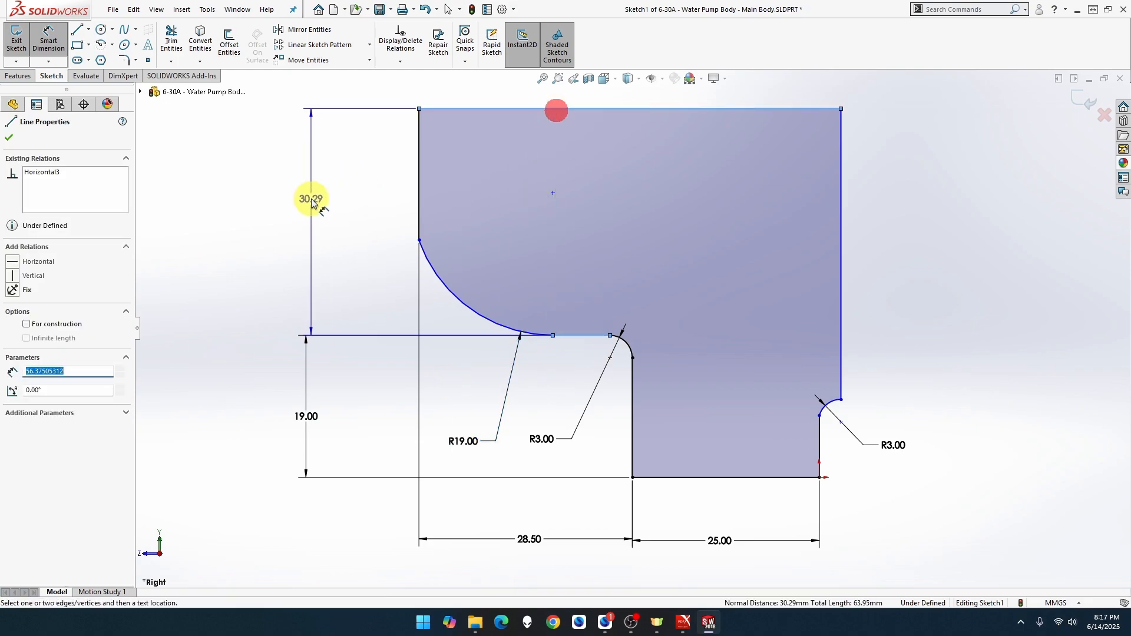
click(308, 198)
text(48)
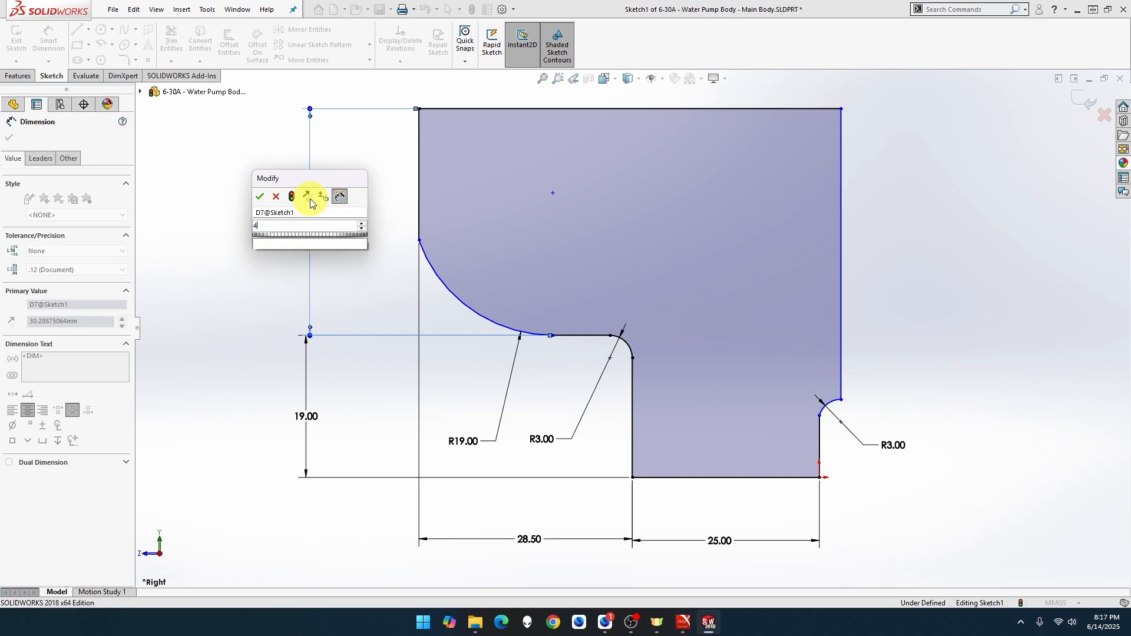
key(Return)
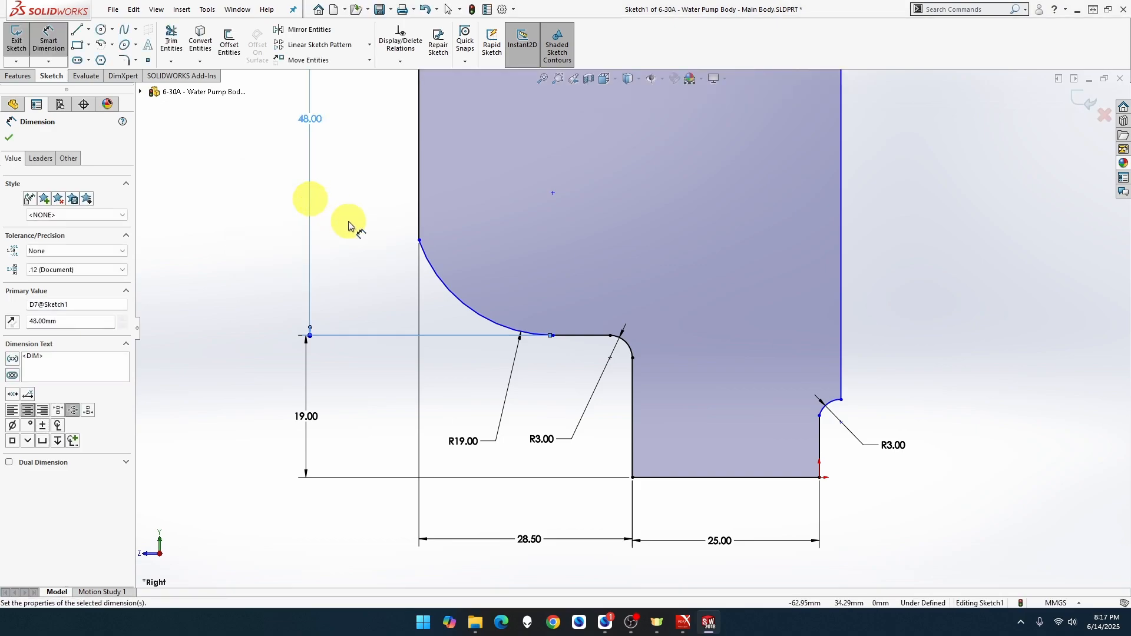
key(Escape)
Add a Tangent relation between the large 19 mm corner arc and the vertical side line above it.
click(430, 265)
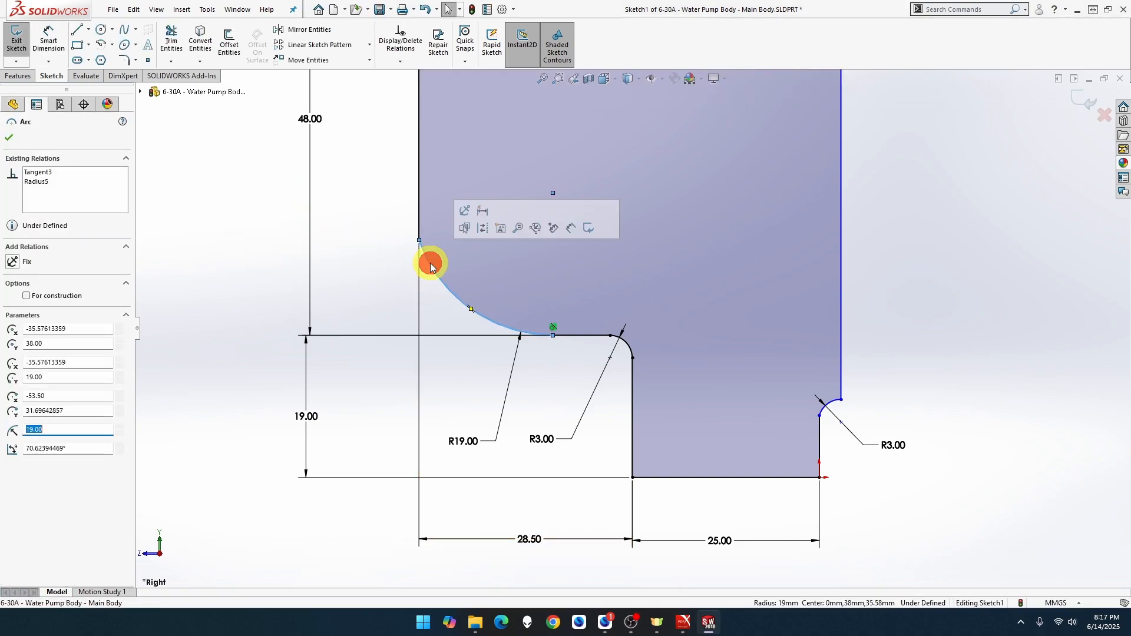
ctrl+click(421, 213)
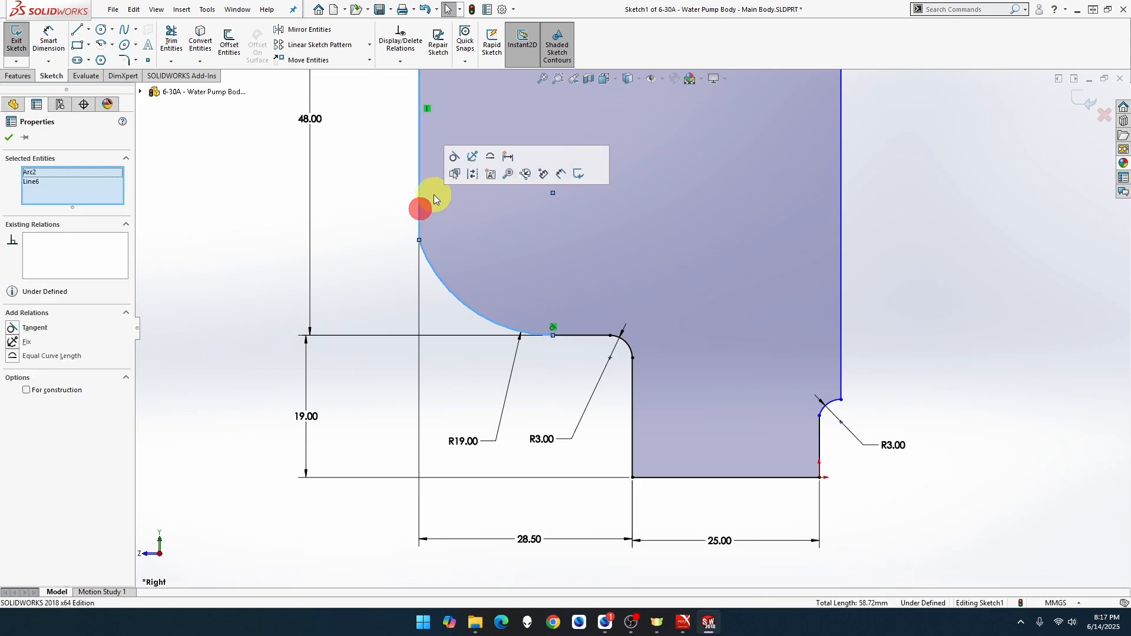
click(458, 156)
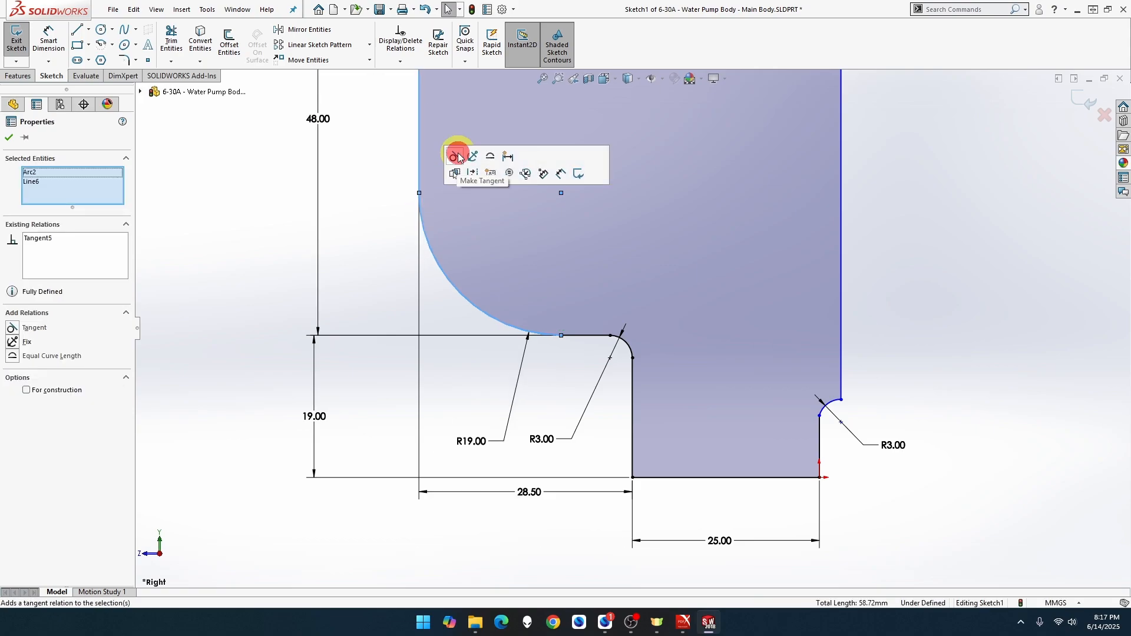
click(359, 230)
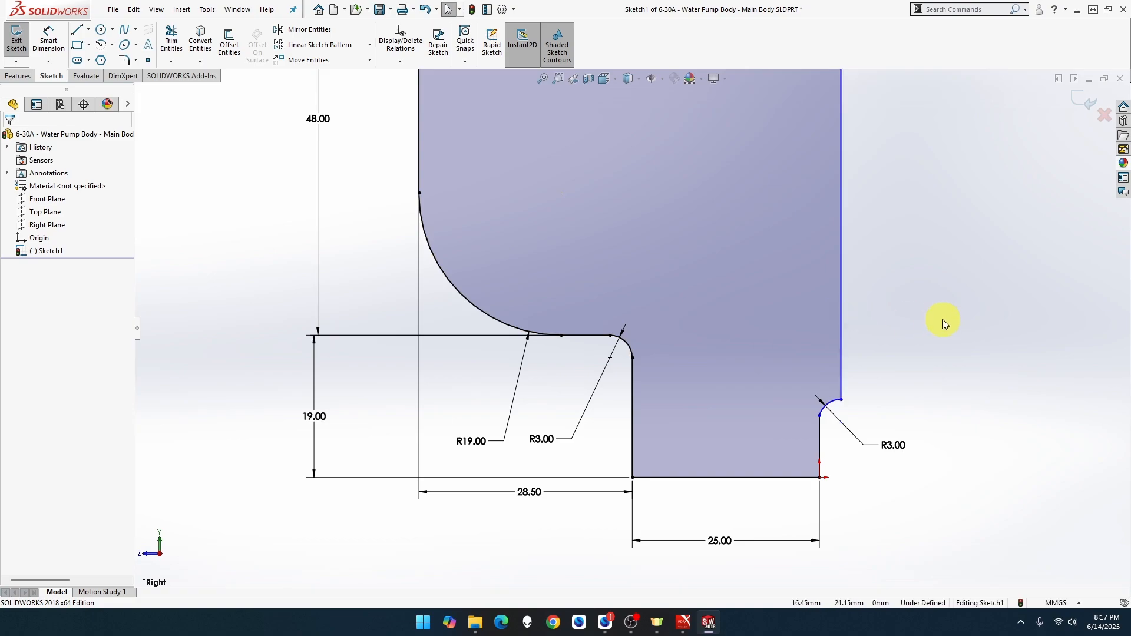
click(831, 409)
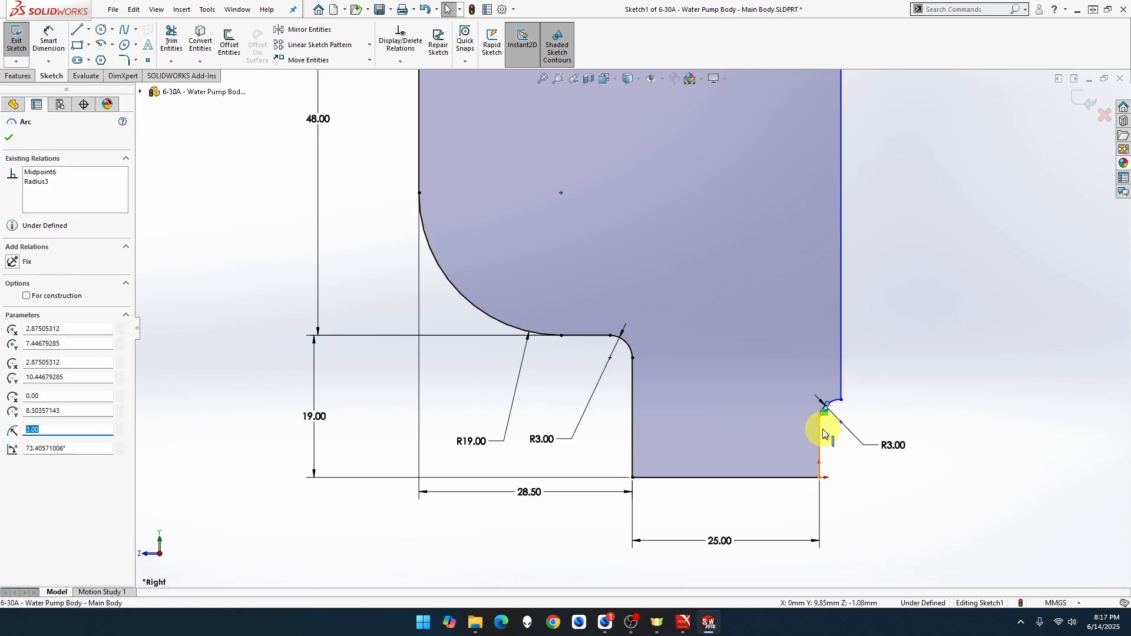
ctrl+click(822, 429)
click(891, 346)
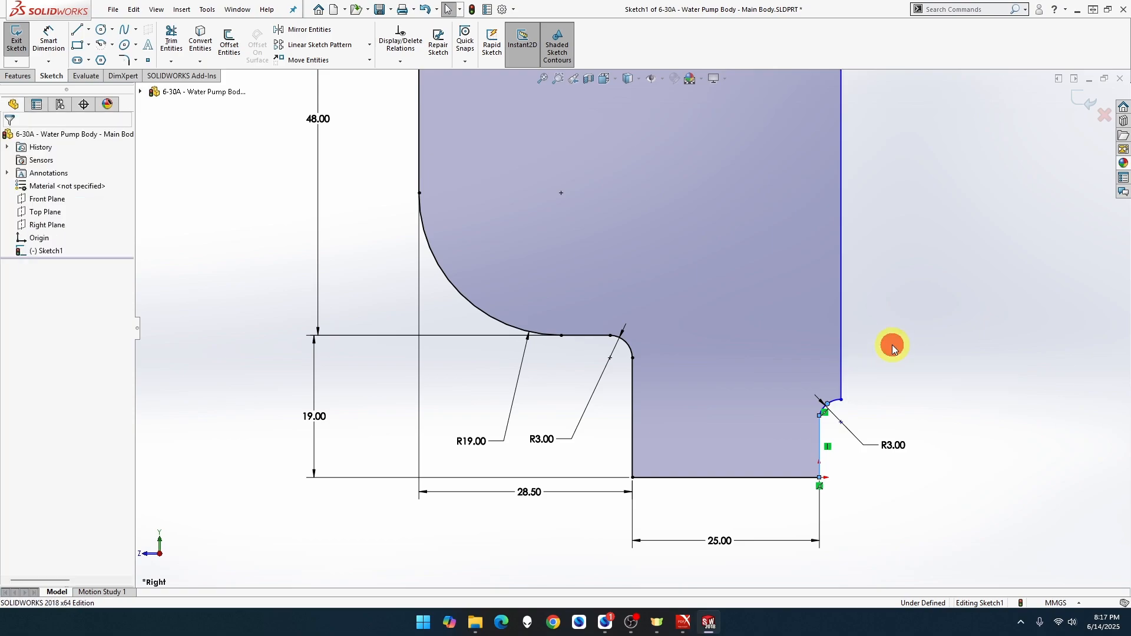
Make the small 3 mm arc on the origin side of the neck tangent to the short vertical line below it.
click(837, 403)
ctrl+click(820, 431)
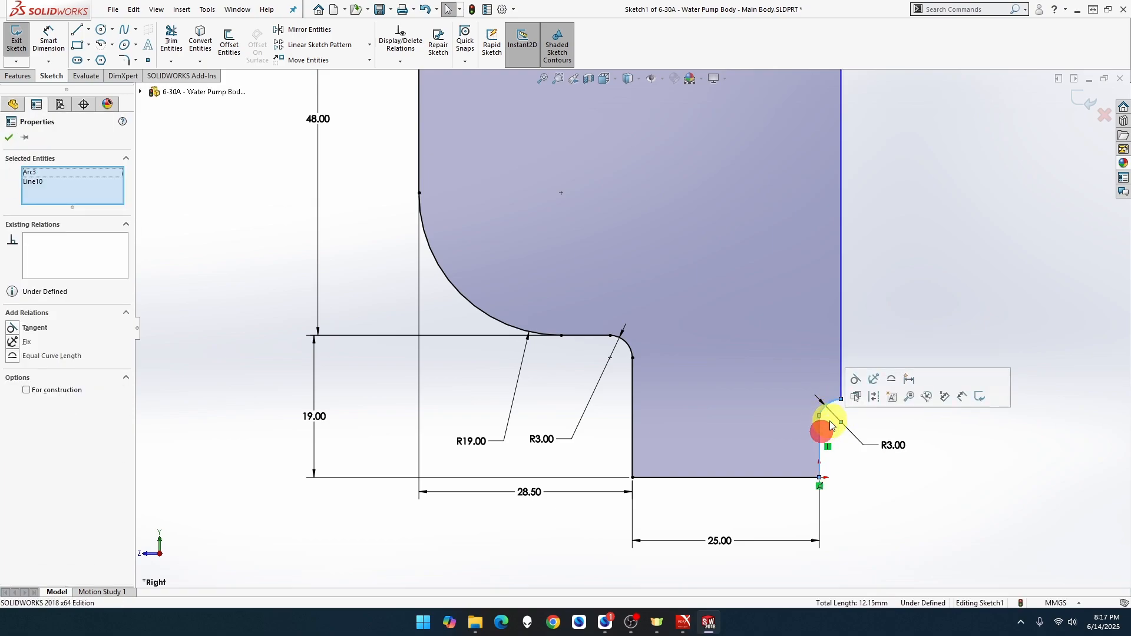
click(855, 379)
click(873, 333)
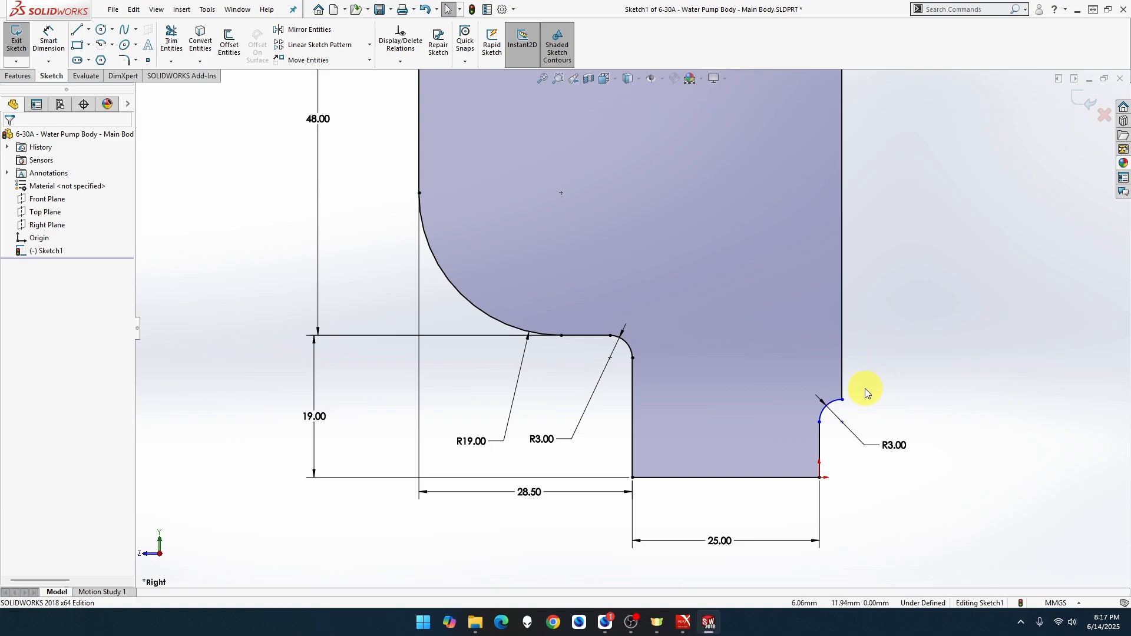
Add a Horizontal relation between the upper endpoints of the two 3 mm neck arcs.
click(843, 400)
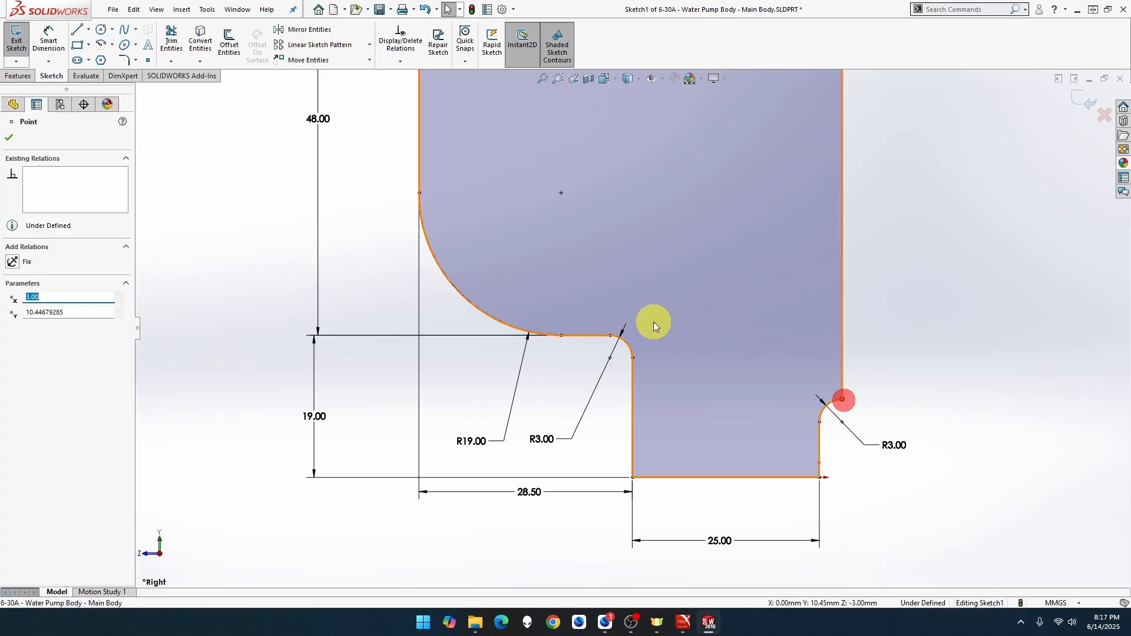
ctrl+click(610, 336)
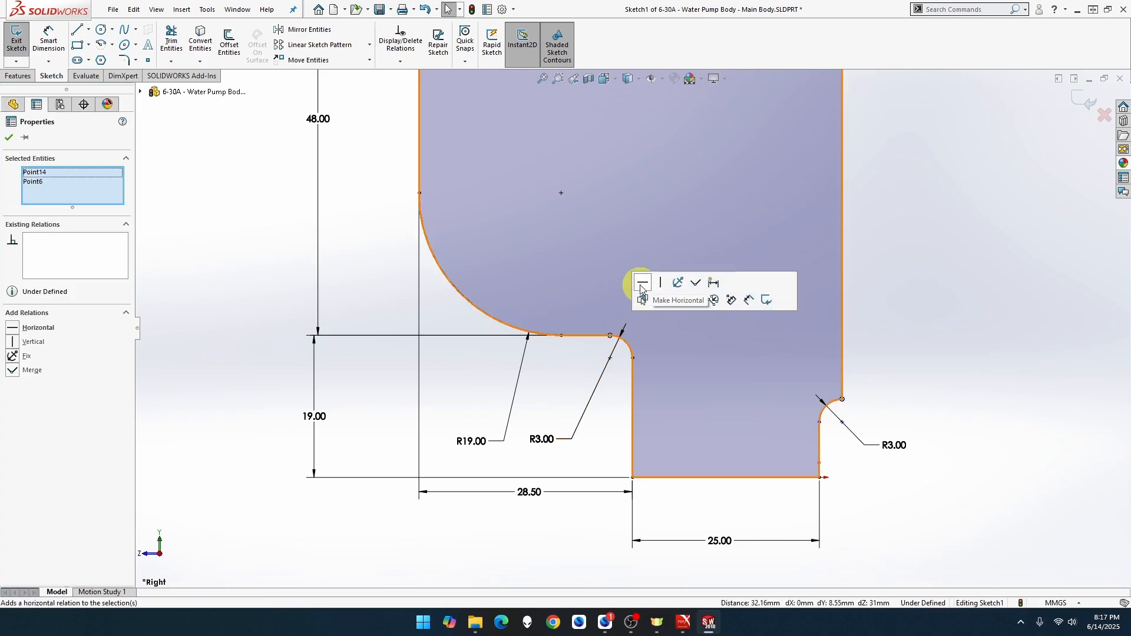
click(640, 286)
click(892, 304)
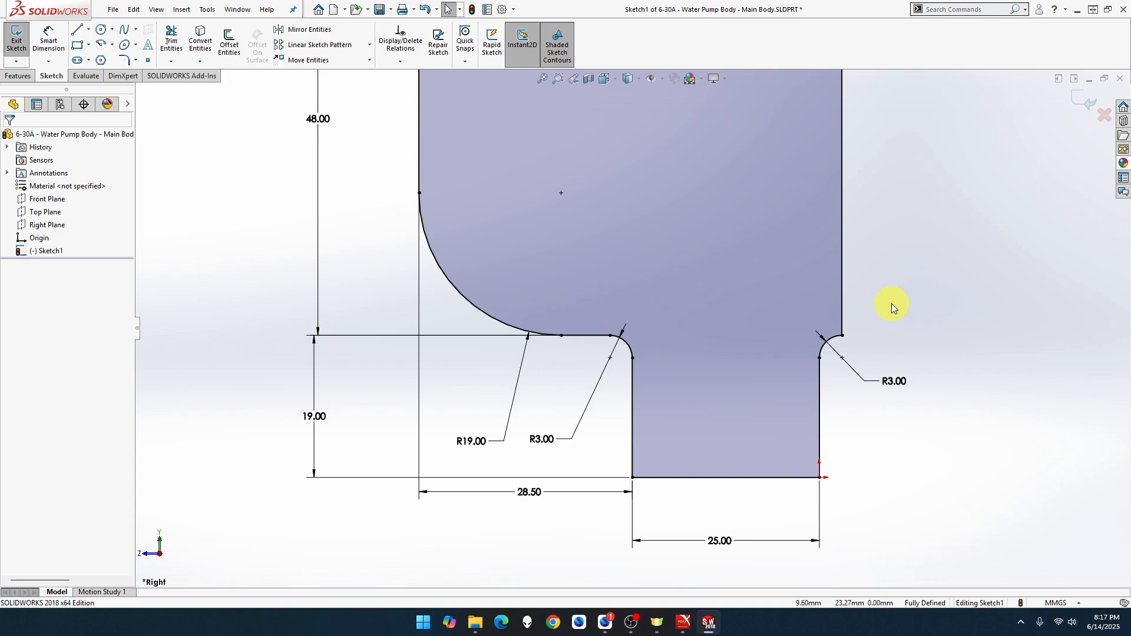
click(547, 80)
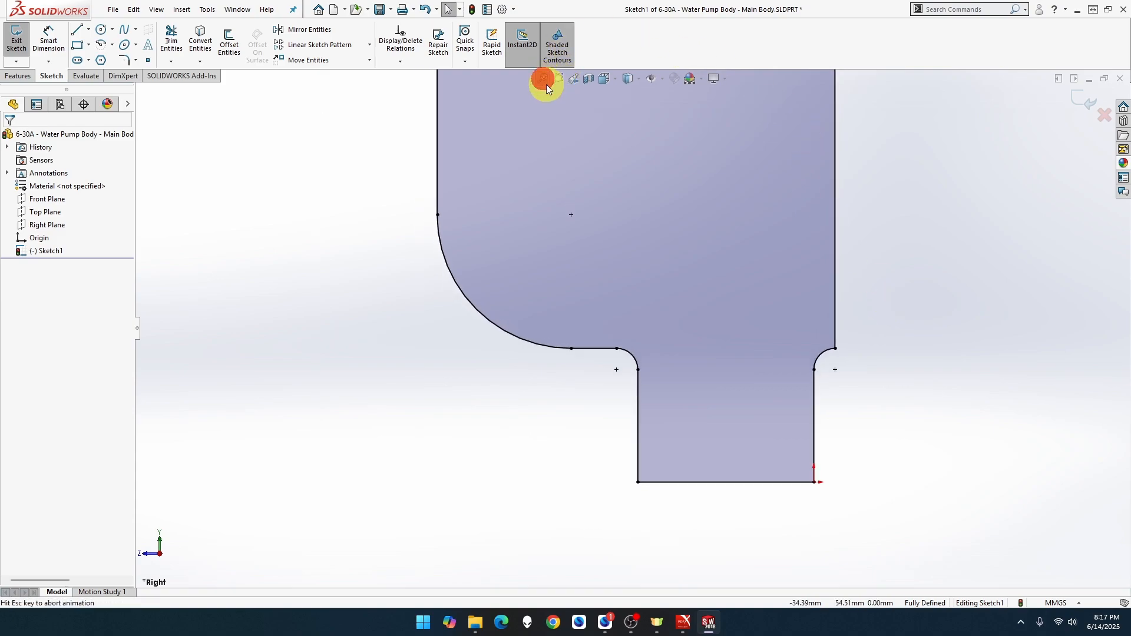
click(870, 244)
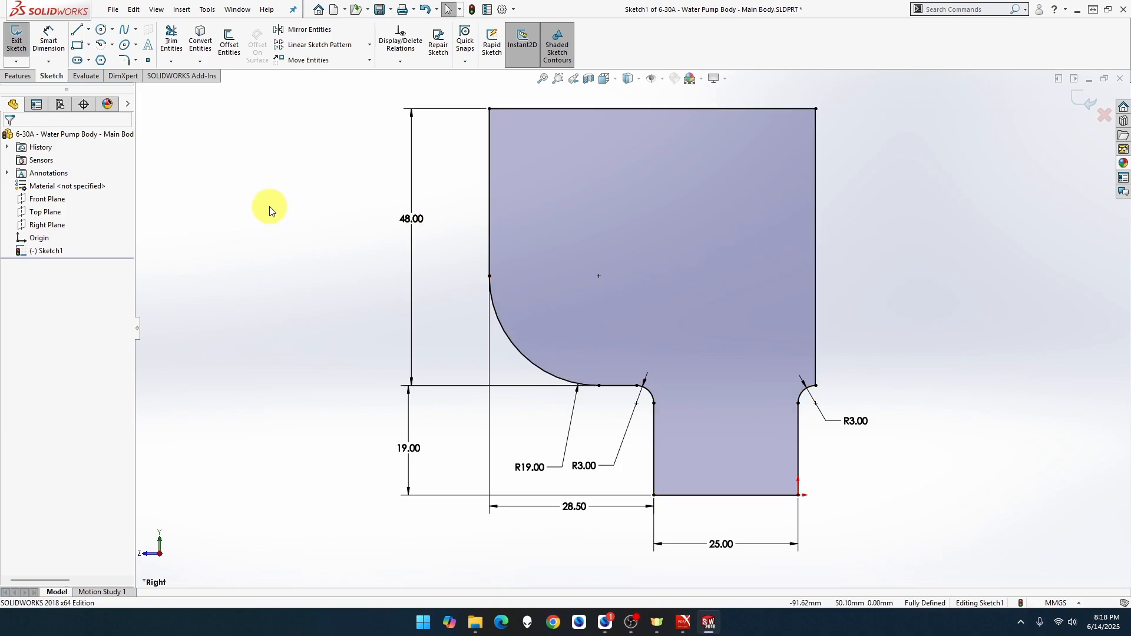
Extrude the main body profile 25 mm using the Mid Plane end condition.
click(13, 77)
click(20, 32)
text(25)
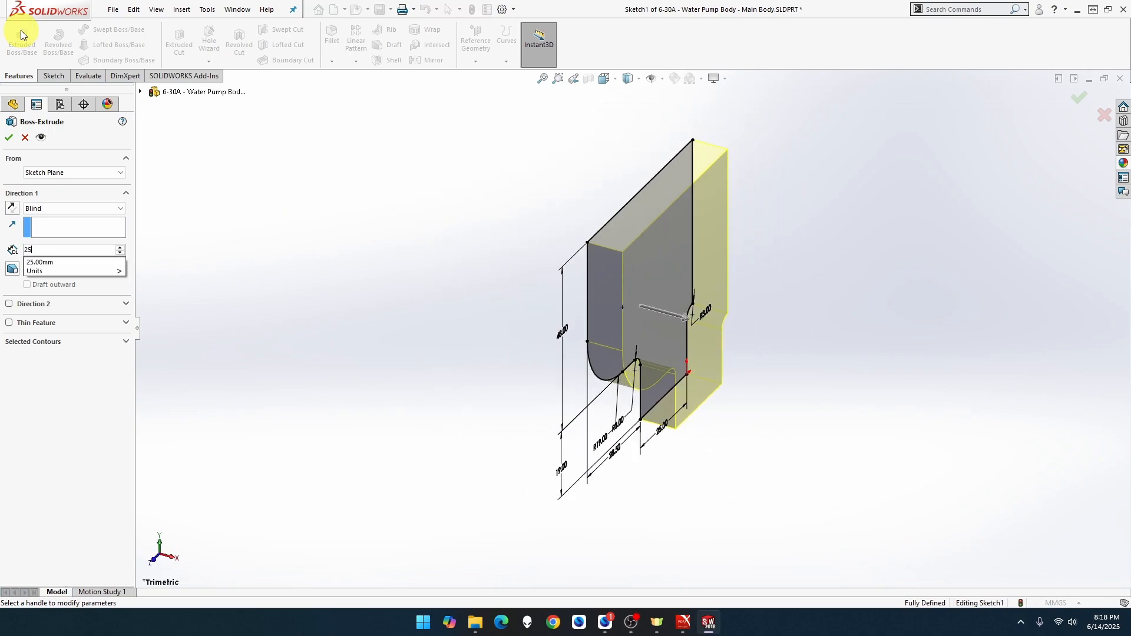
key(Return)
click(74, 209)
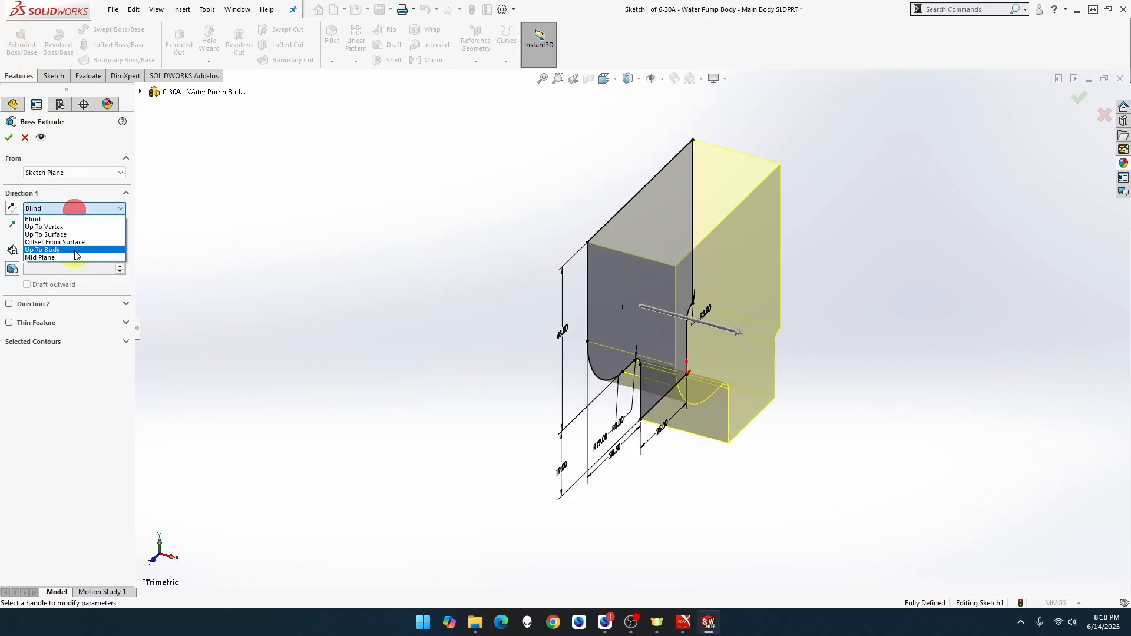
click(74, 258)
click(8, 138)
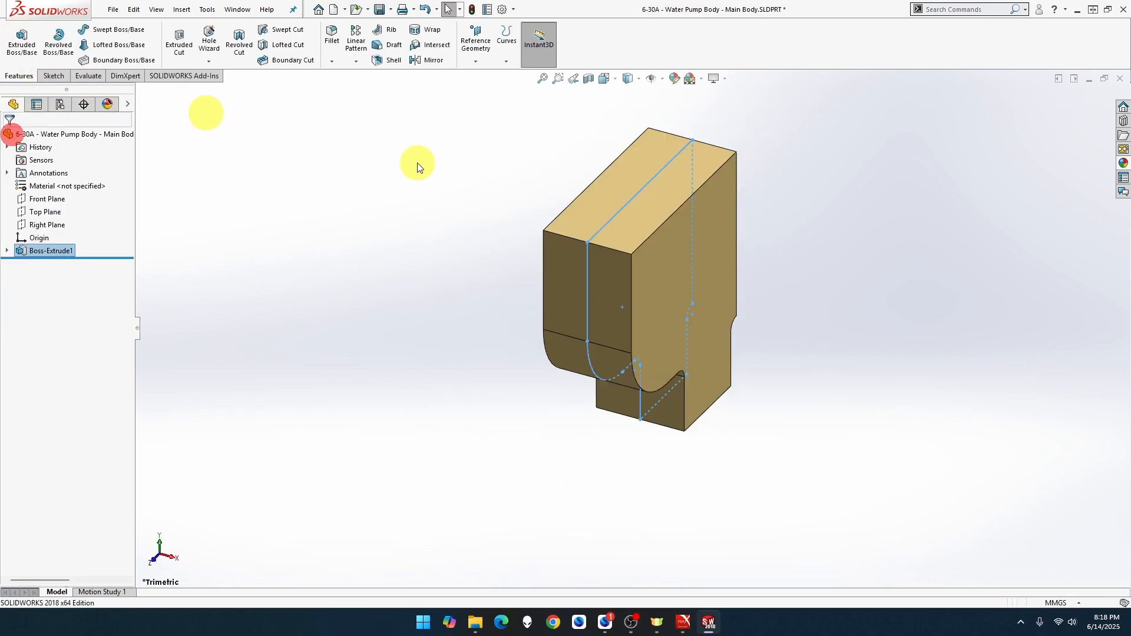
click(514, 182)
Apply a steel appearance from the Metal appearances to the whole body.
click(1123, 163)
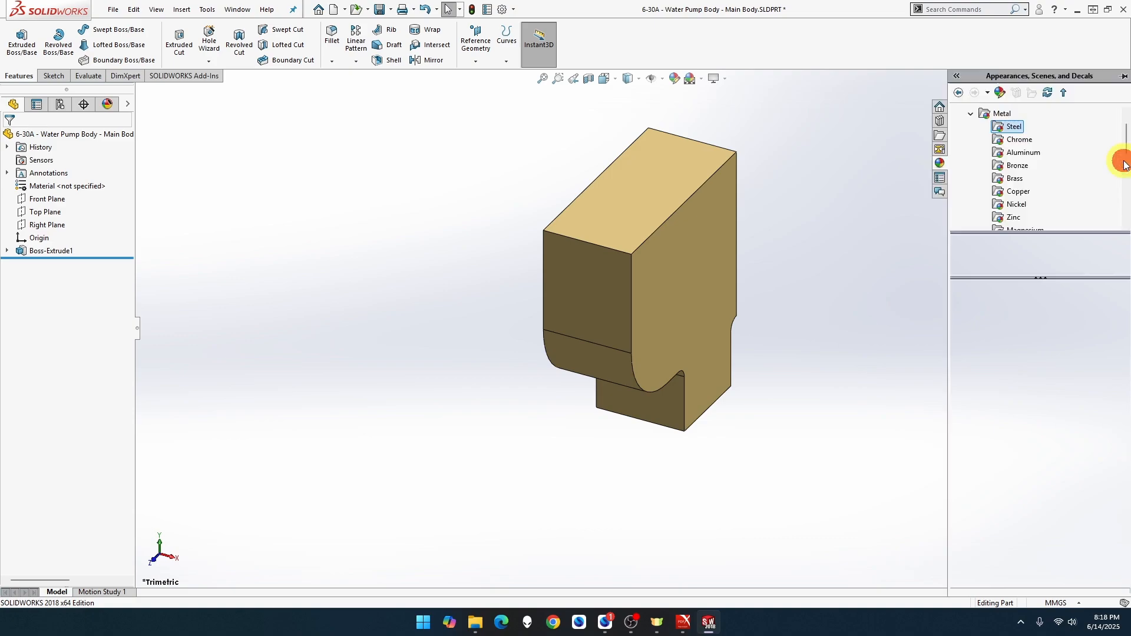
drag(989, 404, 760, 297)
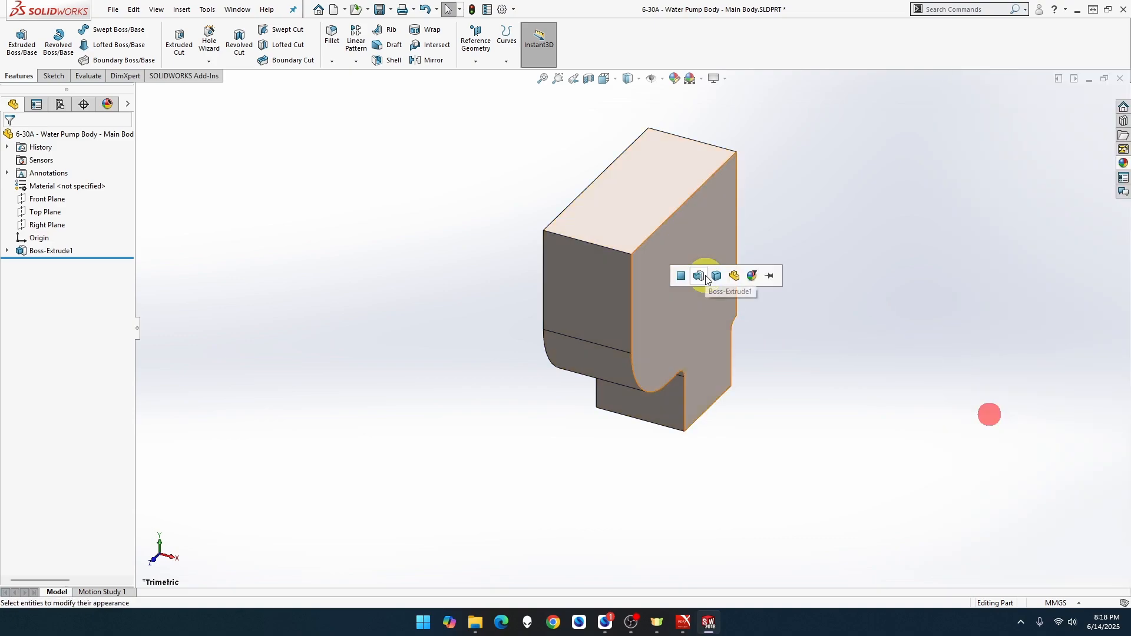
click(717, 275)
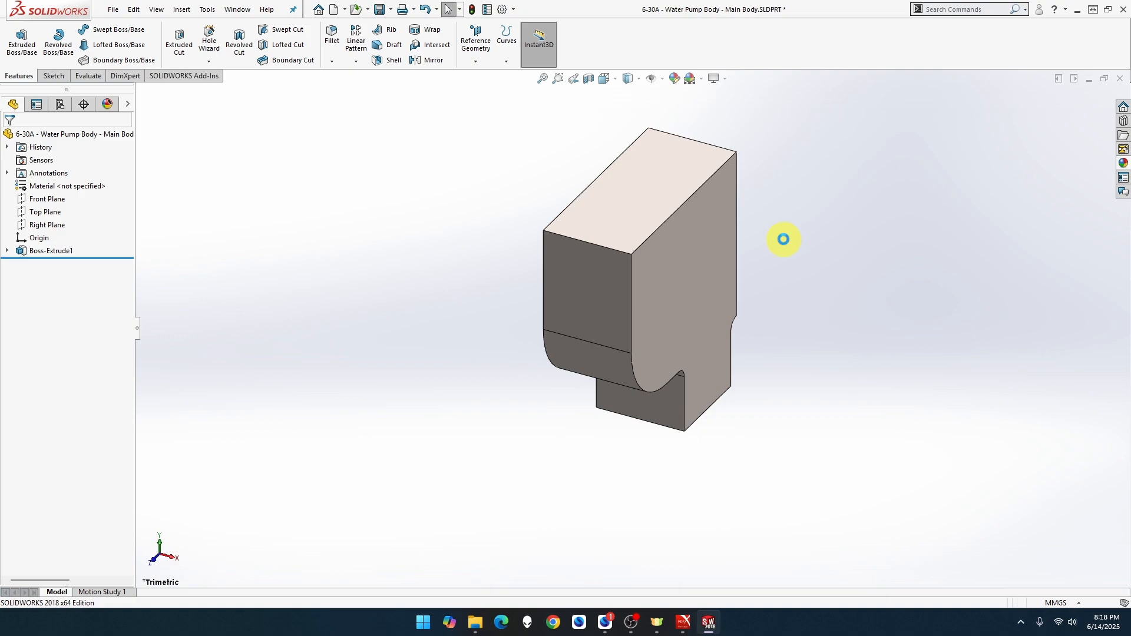
Sketch a circle of about 6.9 mm radius on the body's top face, centred across its width near the origin end.
right_click(663, 172)
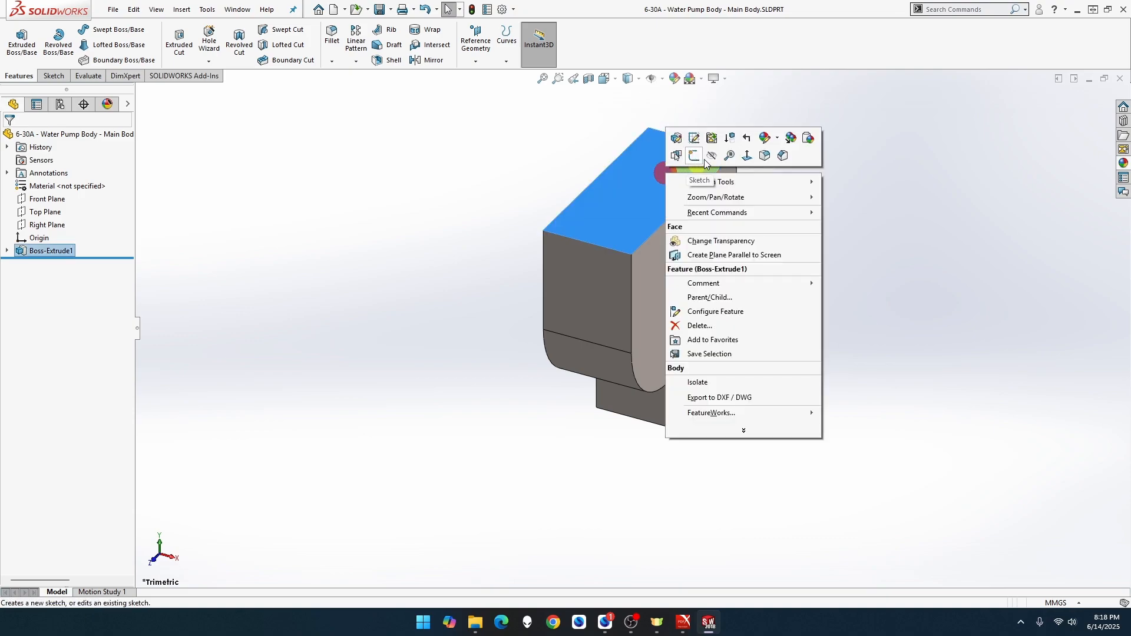
click(746, 155)
right_click(626, 170)
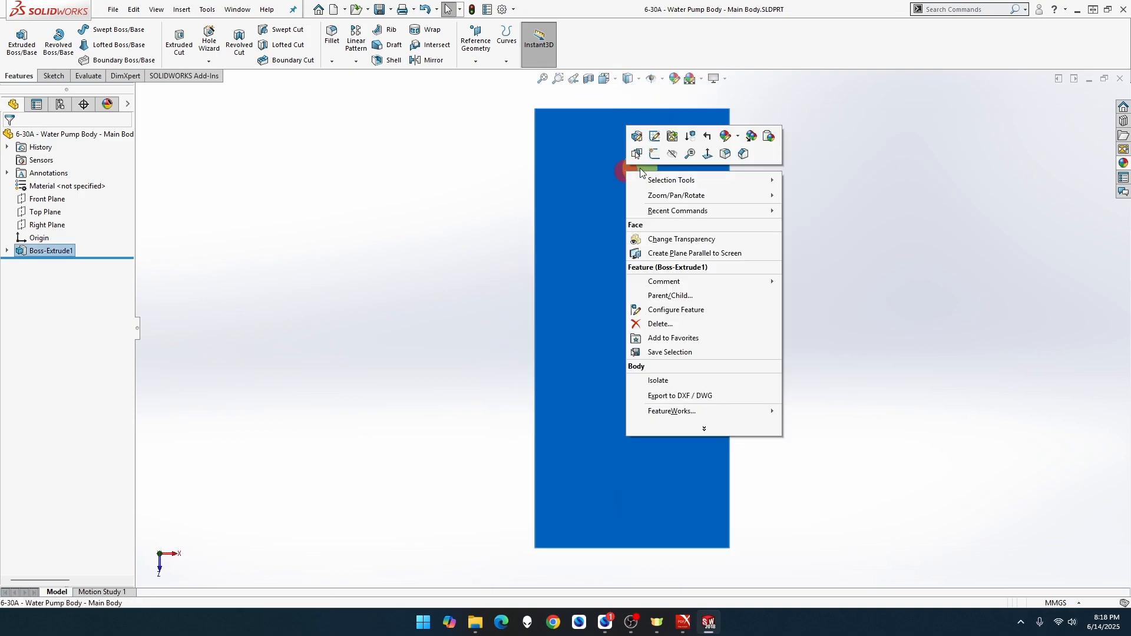
click(653, 154)
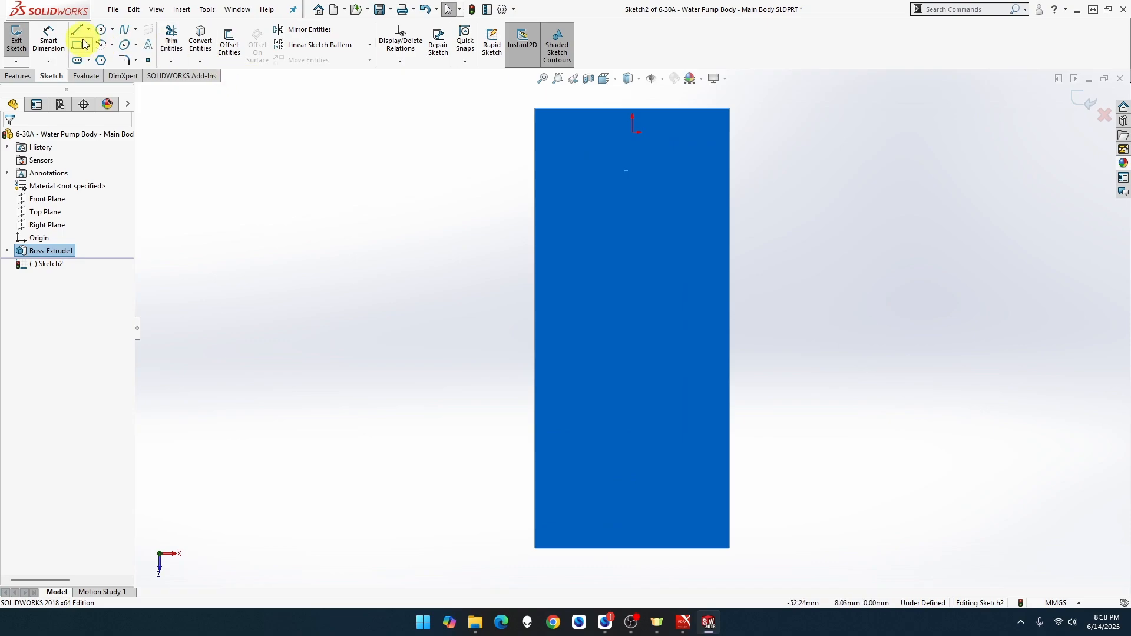
click(101, 29)
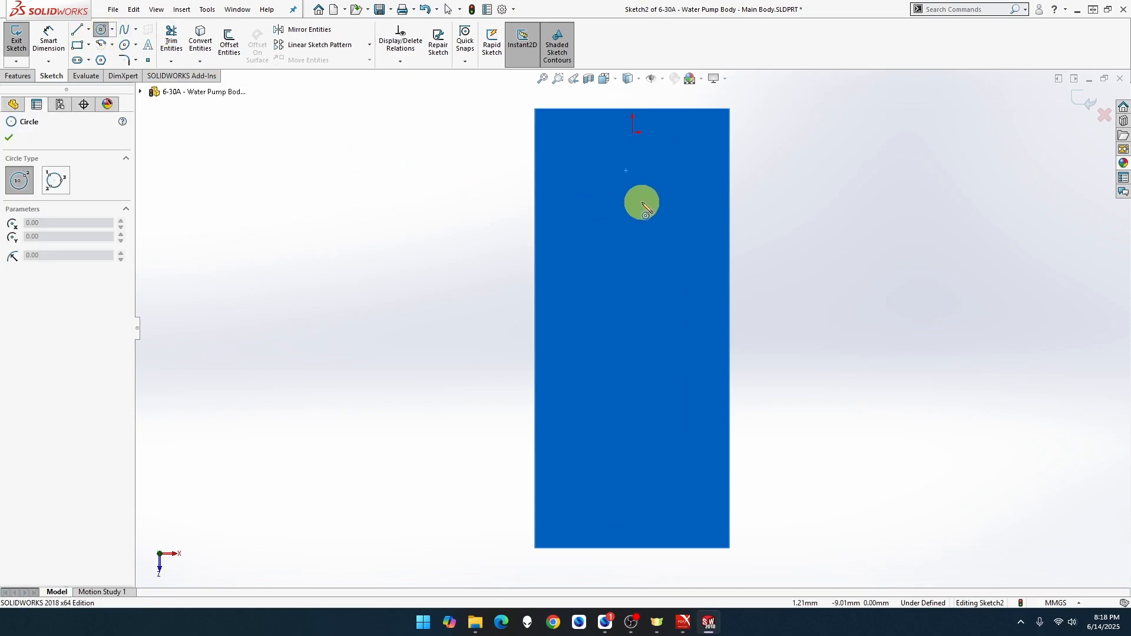
drag(633, 199, 677, 229)
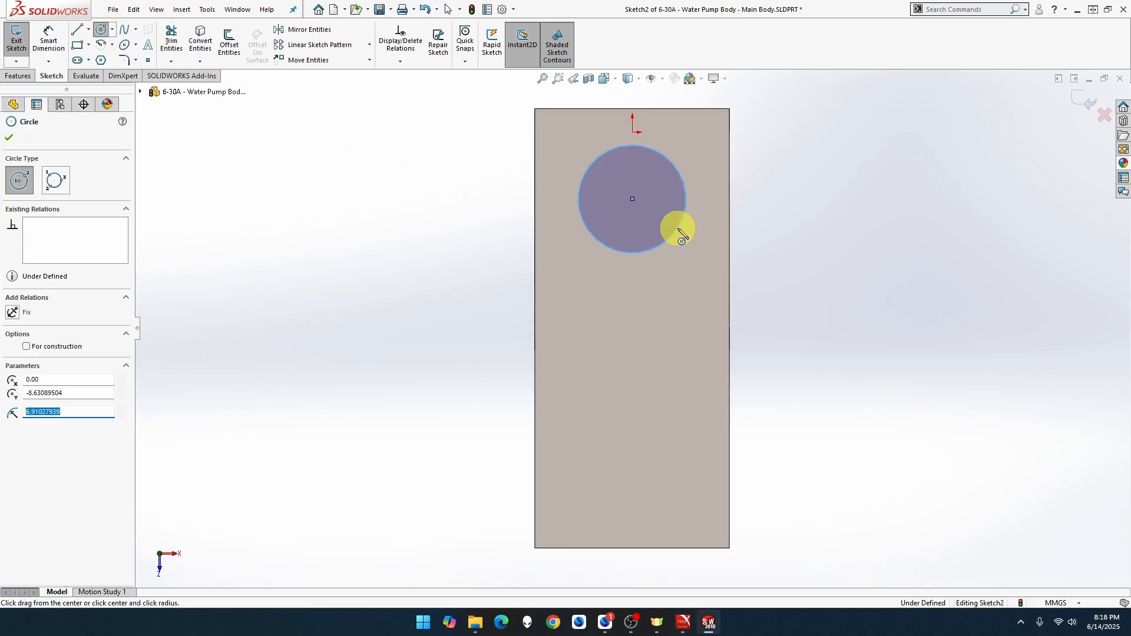
Dimension the circle's diameter as 16 mm.
click(50, 42)
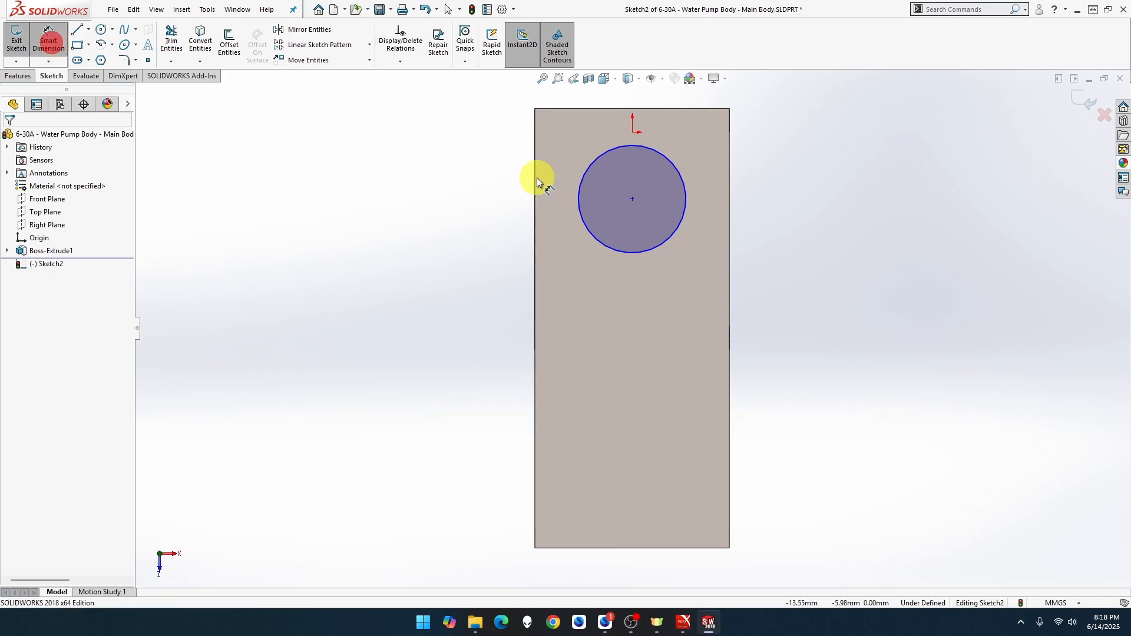
click(589, 170)
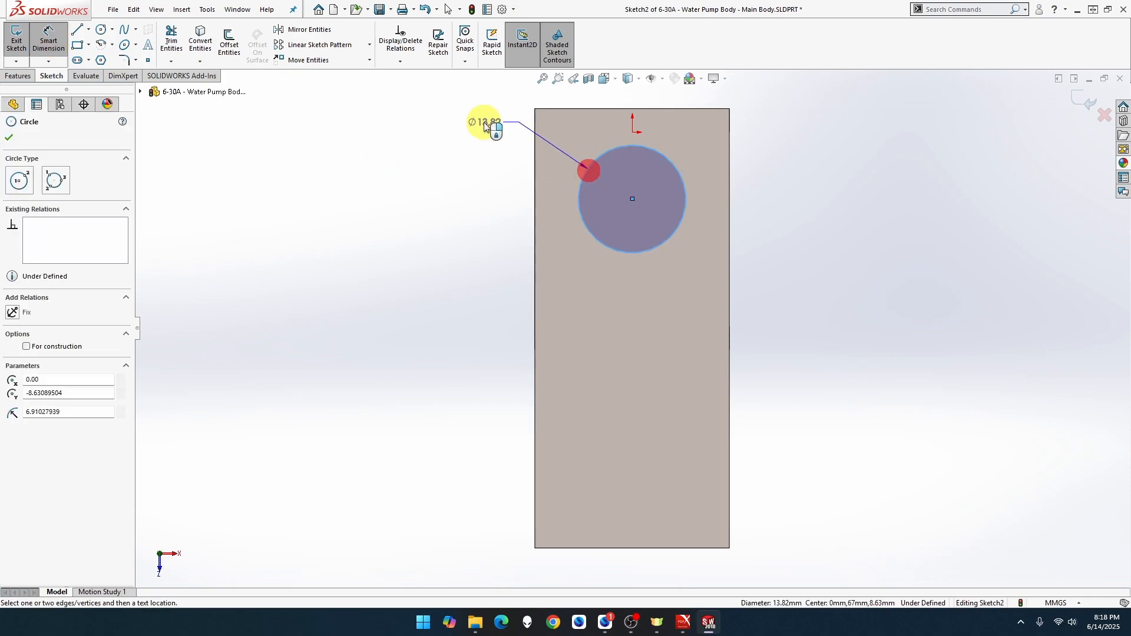
click(483, 122)
text(16)
key(Return)
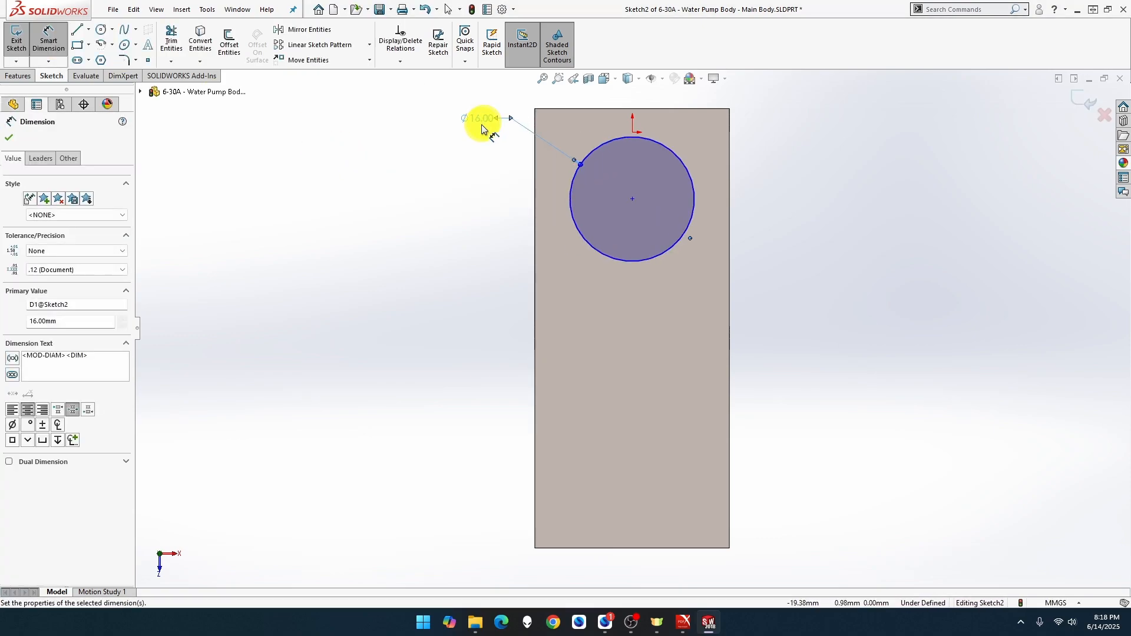
key(Escape)
Add a Vertical relation between the origin and the circle's centre point.
click(633, 130)
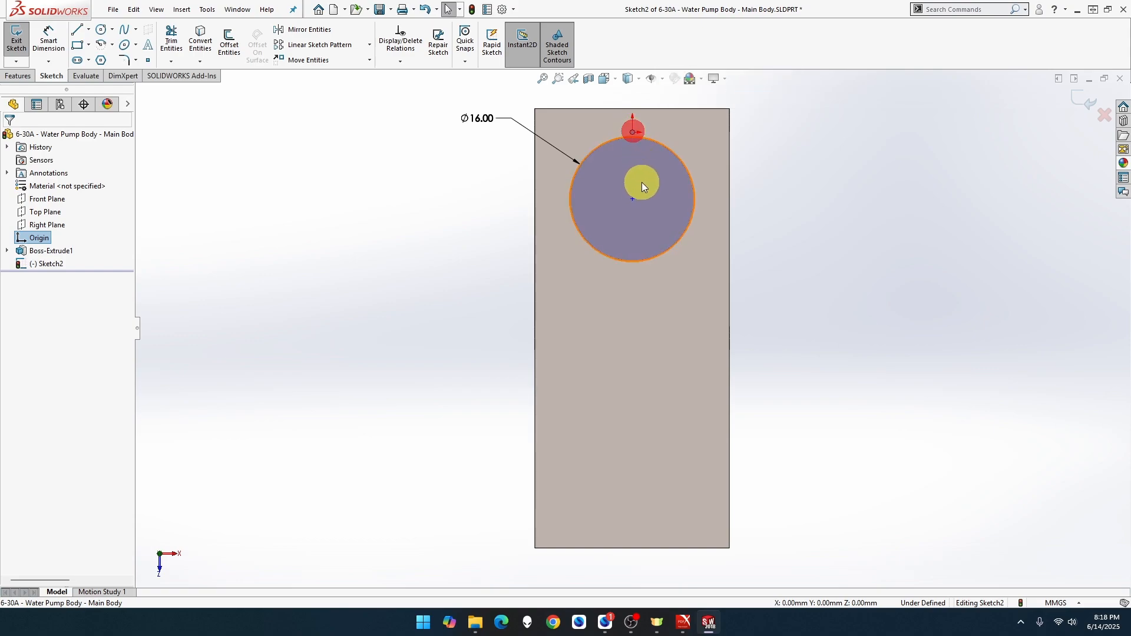
ctrl+click(633, 197)
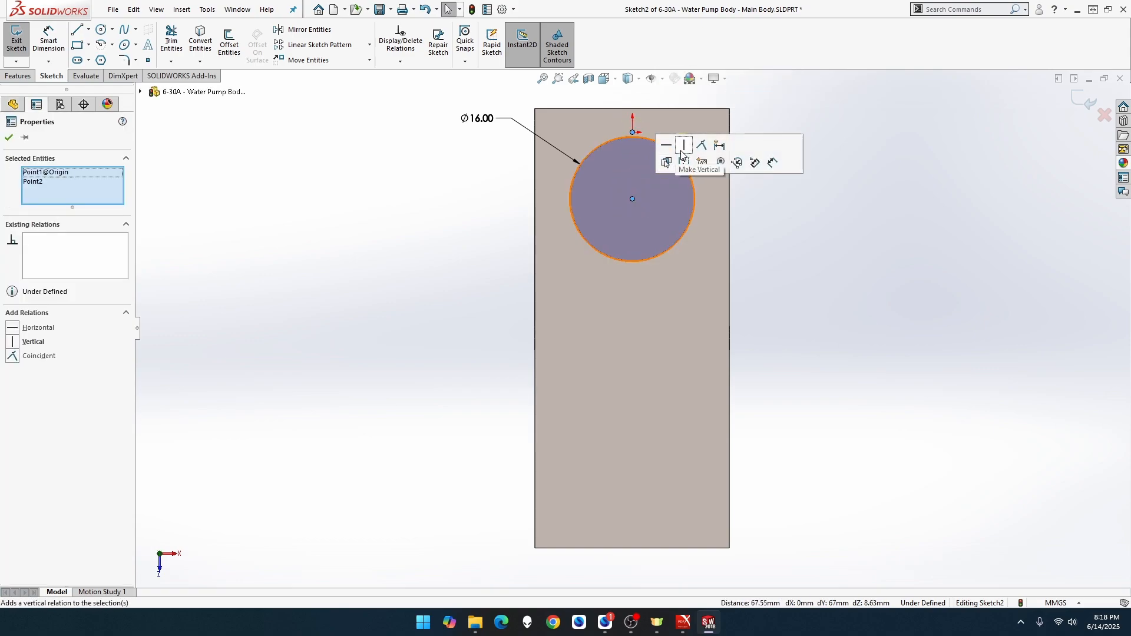
click(684, 148)
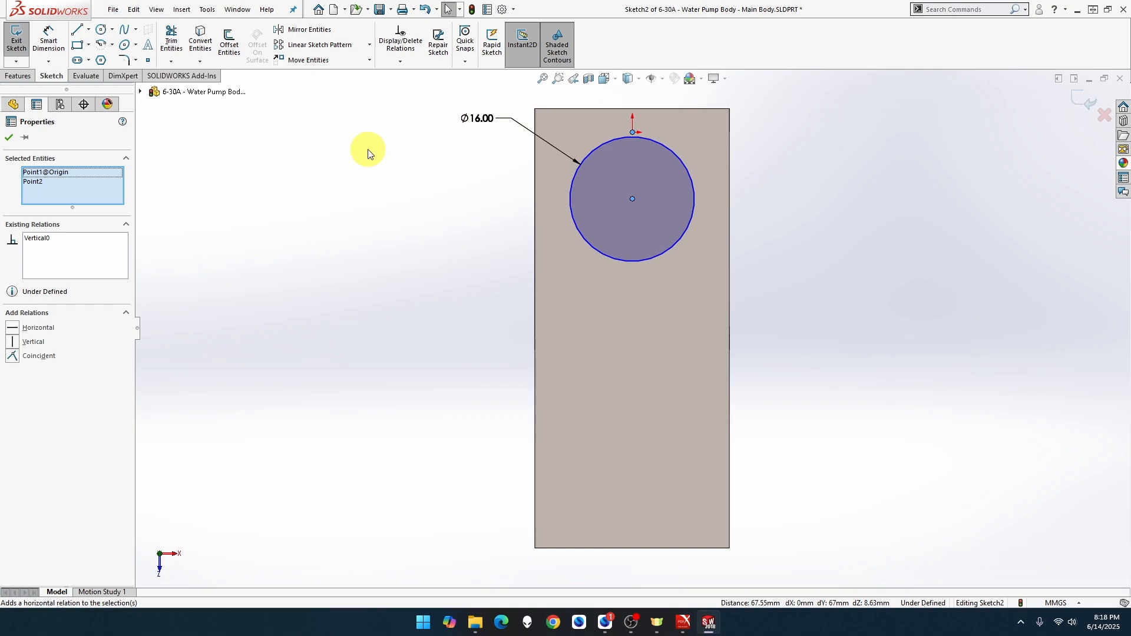
Dimension the circle's centre 16 mm from the short edge of the face nearest the origin.
click(48, 41)
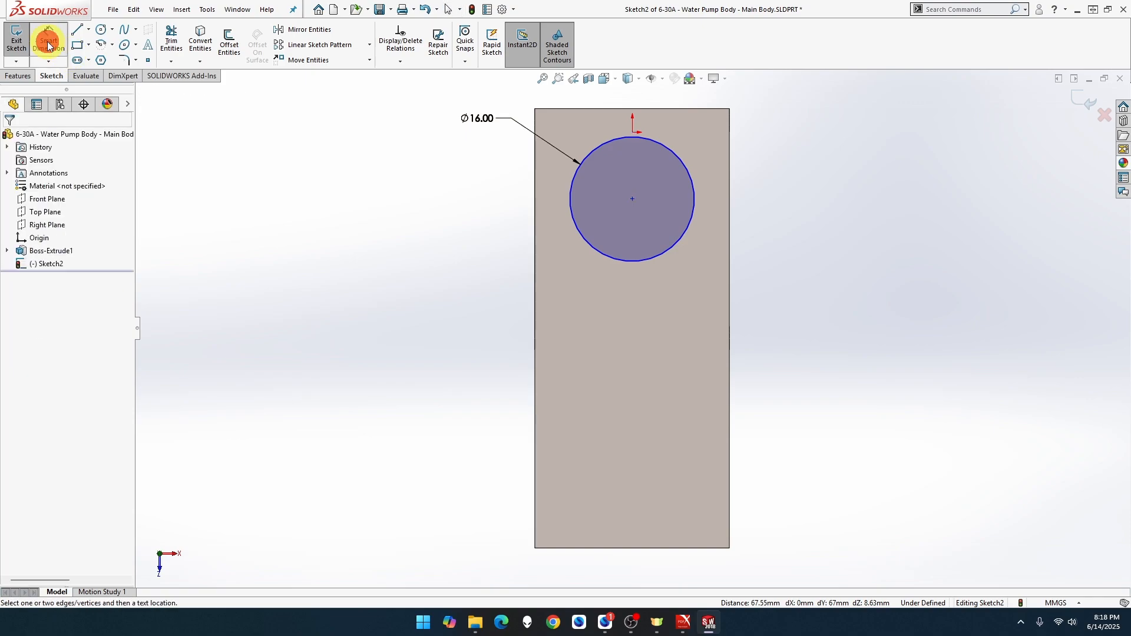
click(569, 109)
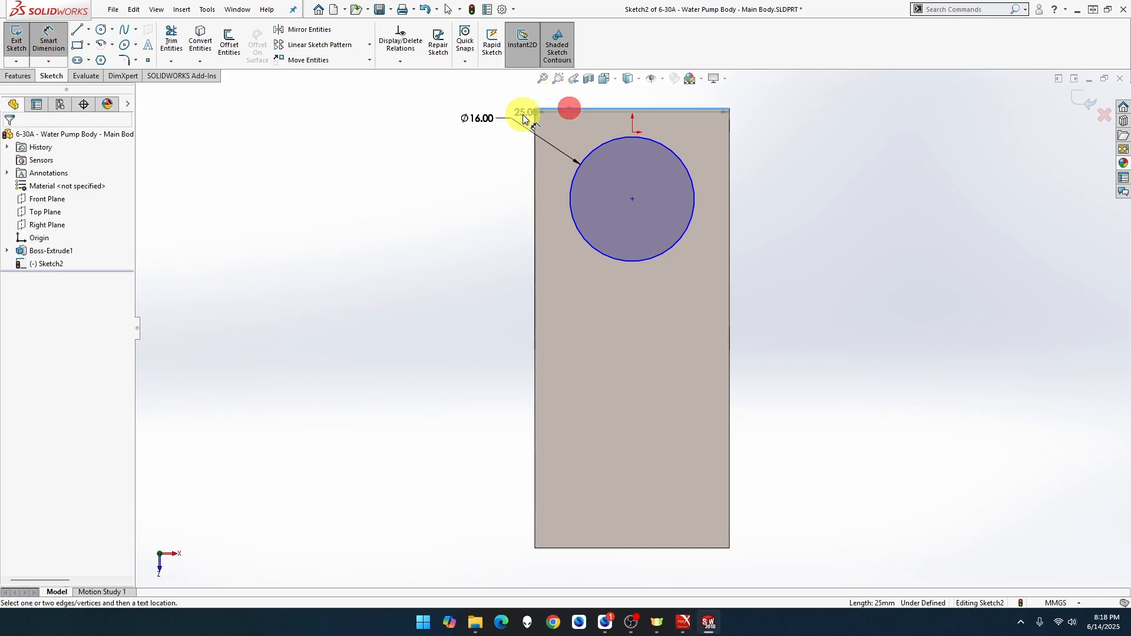
click(632, 199)
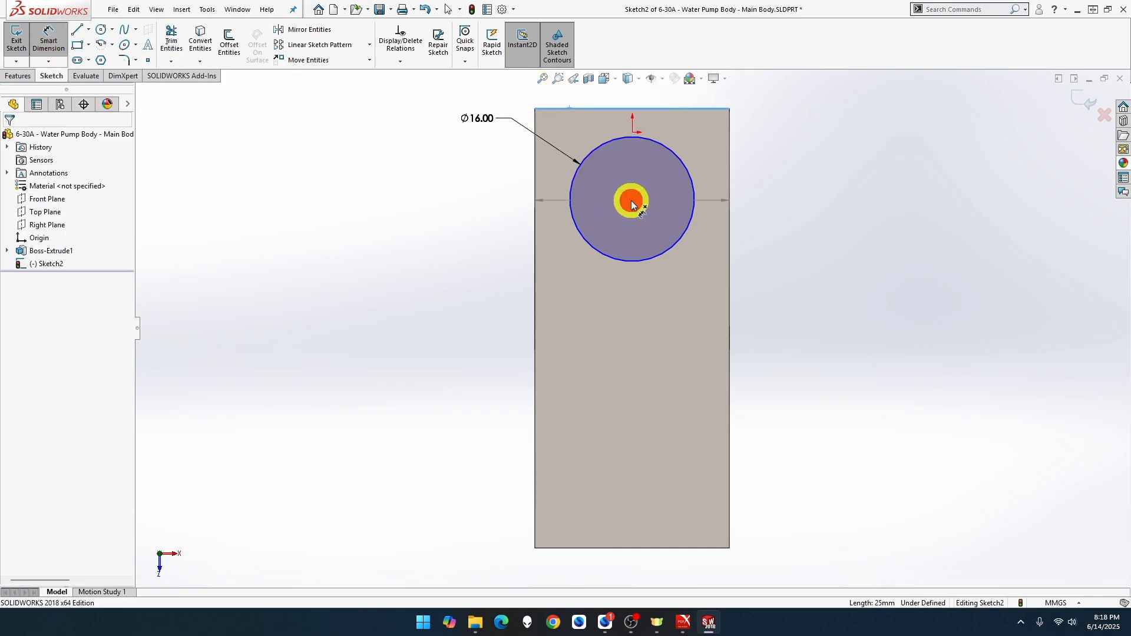
click(785, 187)
text(16)
key(Return)
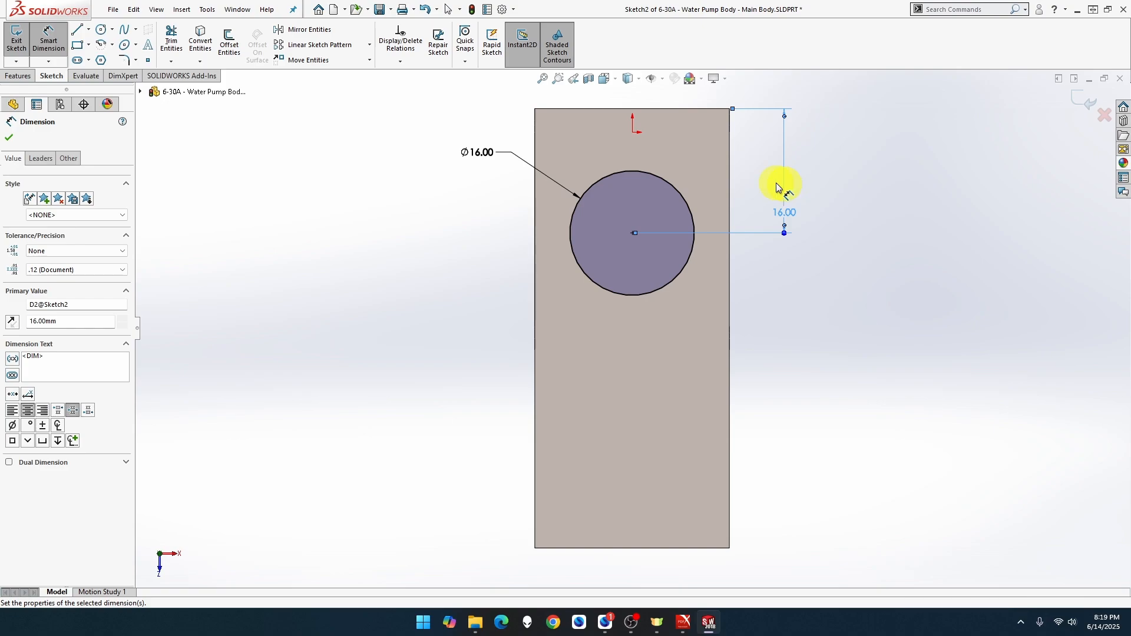
click(28, 77)
click(22, 45)
text(17)
key(Return)
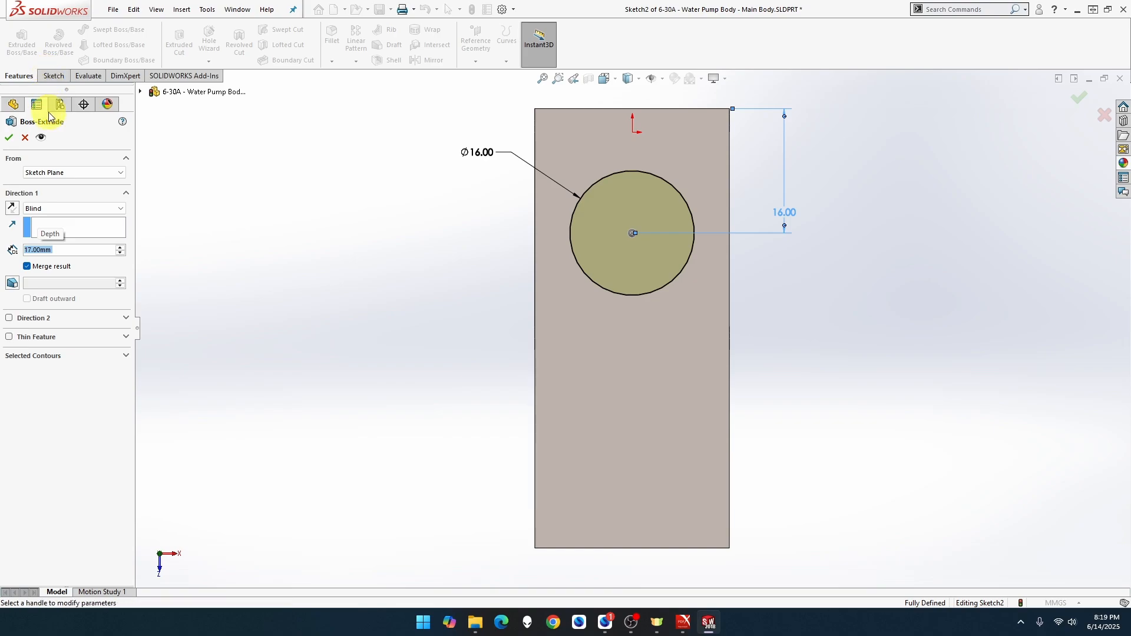
click(24, 138)
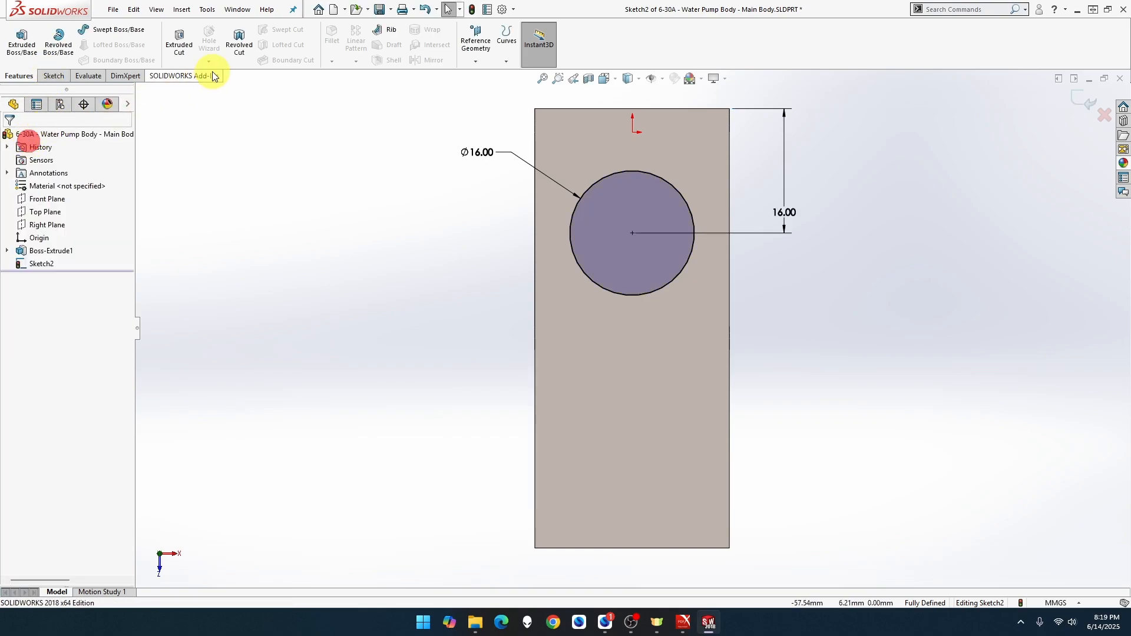
Cut the 16 mm circle into the body with a blind Extruded Cut 17 mm deep.
click(185, 45)
text(17)
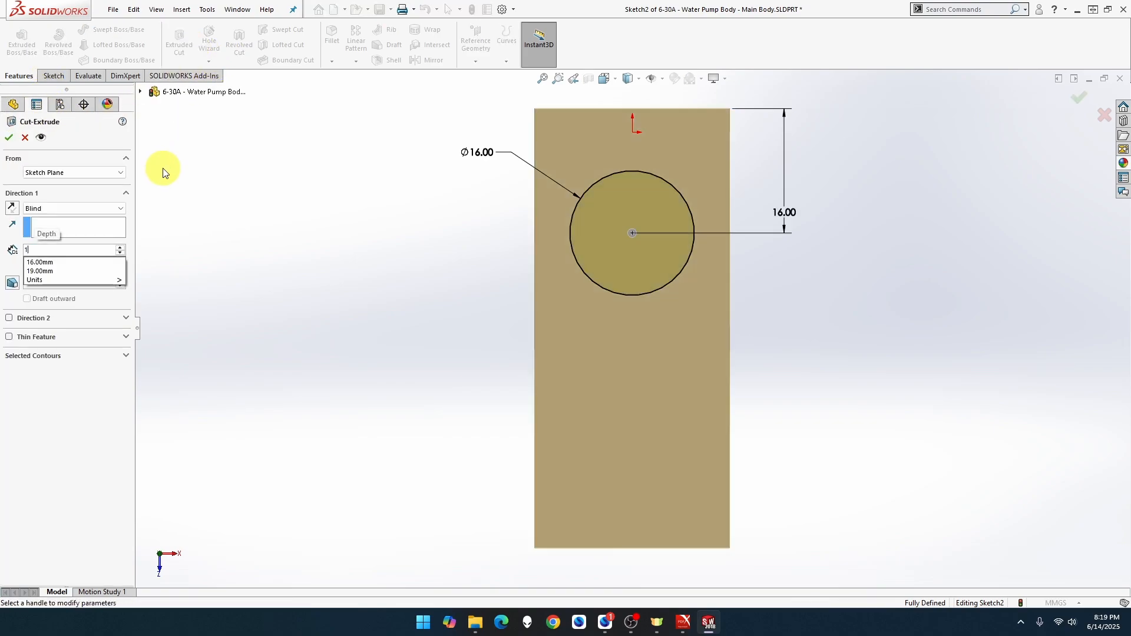
key(Return)
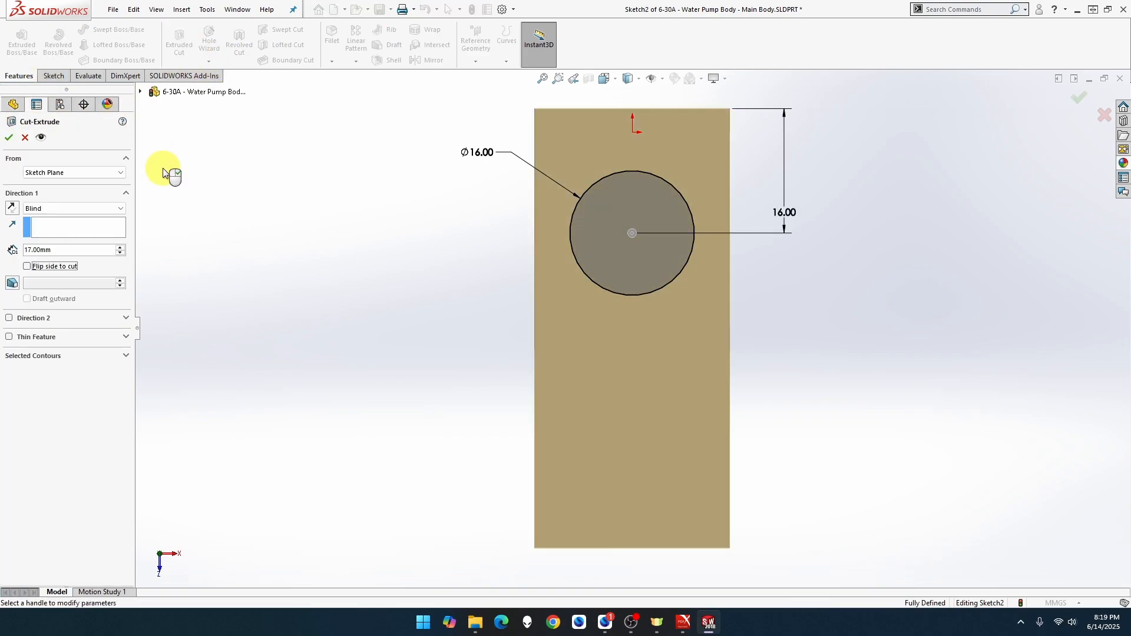
click(9, 137)
click(334, 252)
middle_drag(334, 252, 292, 232)
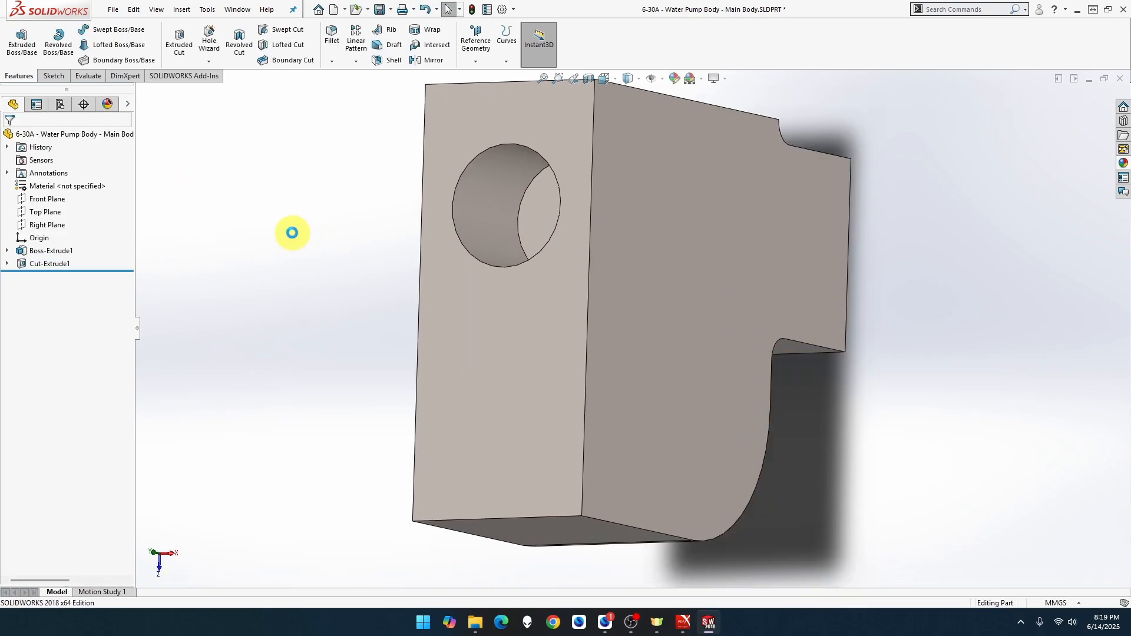
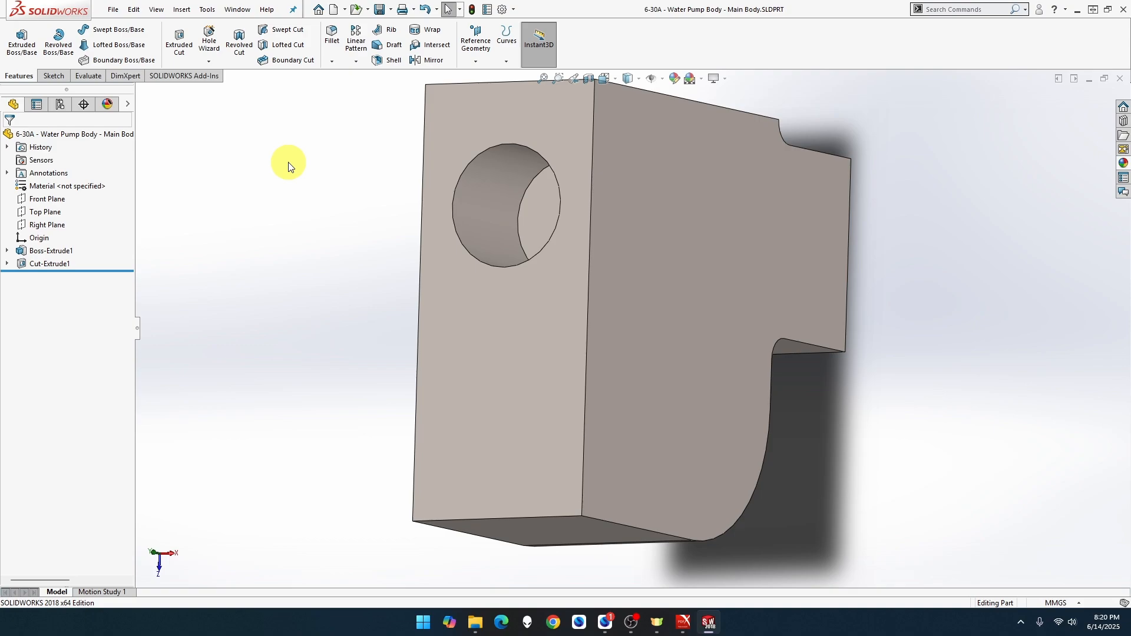
click(203, 59)
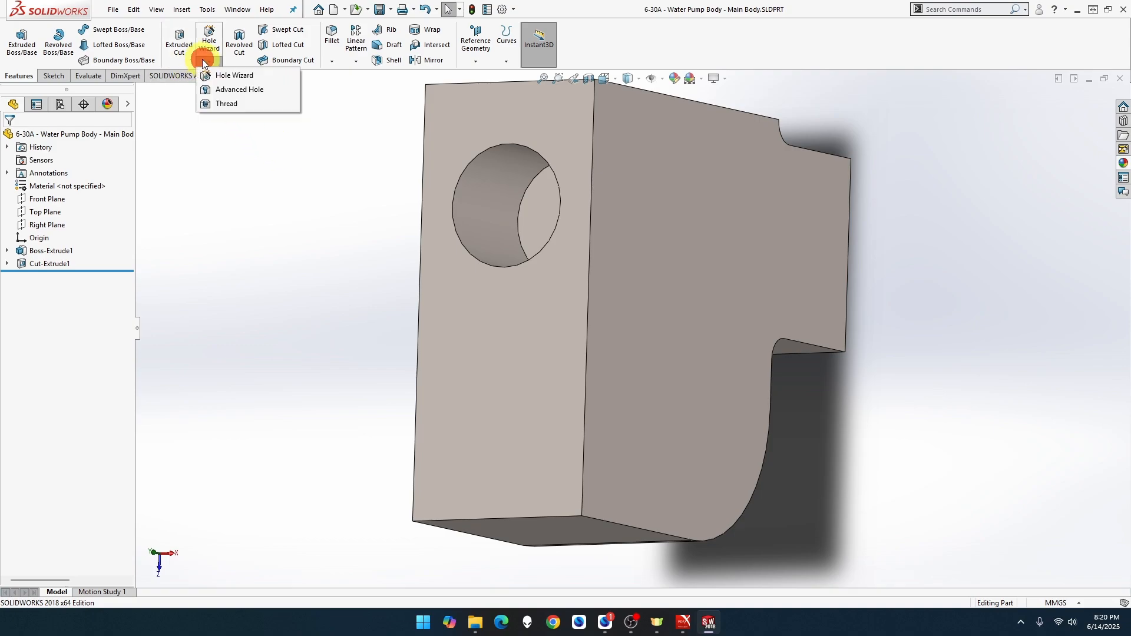
click(222, 105)
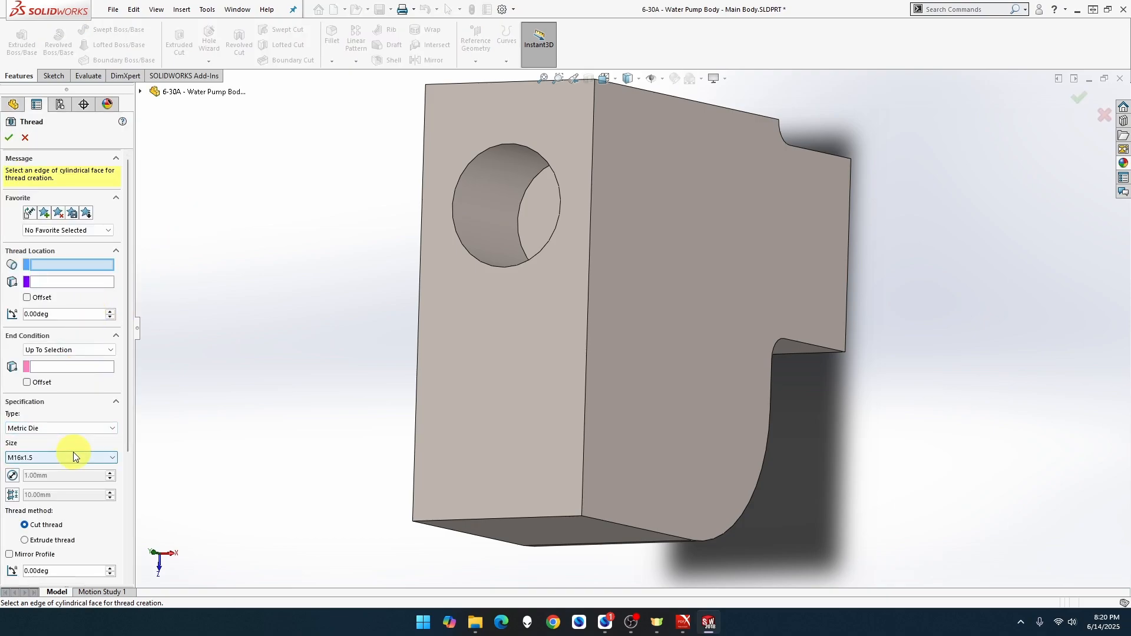
click(24, 137)
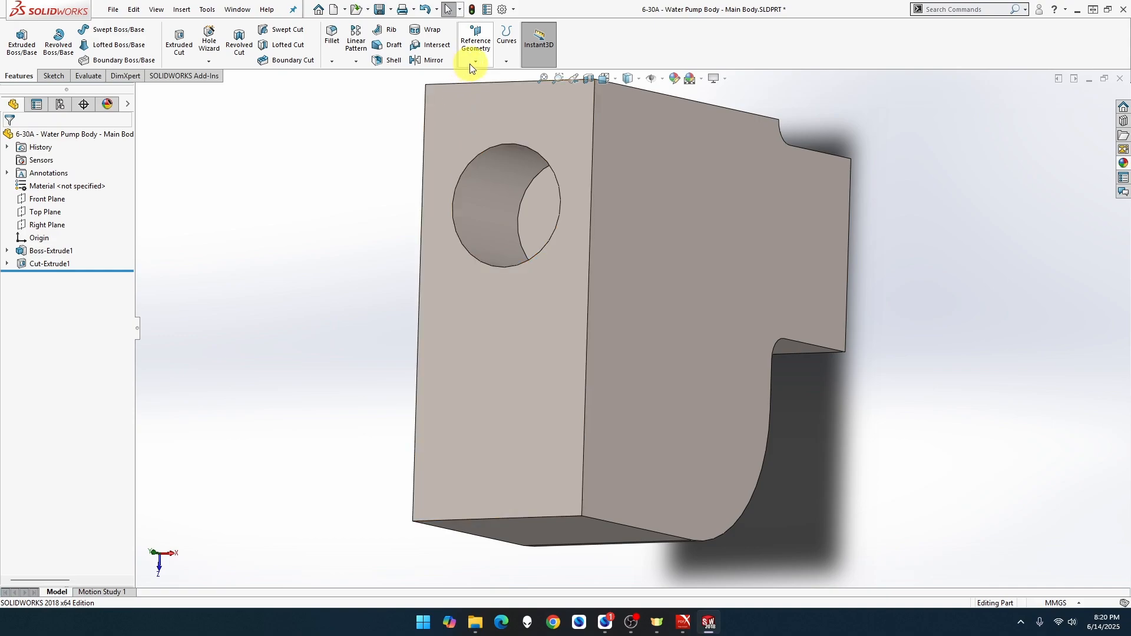
Create a reference plane offset 10 mm outward from the face with the hole.
click(476, 61)
click(476, 76)
click(475, 105)
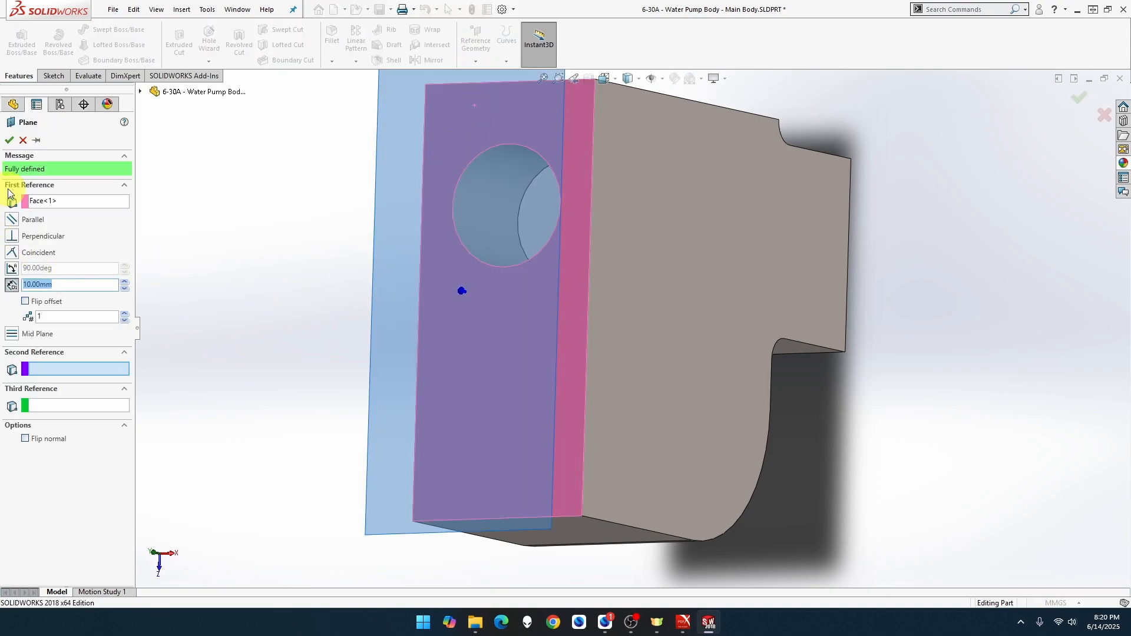
click(9, 140)
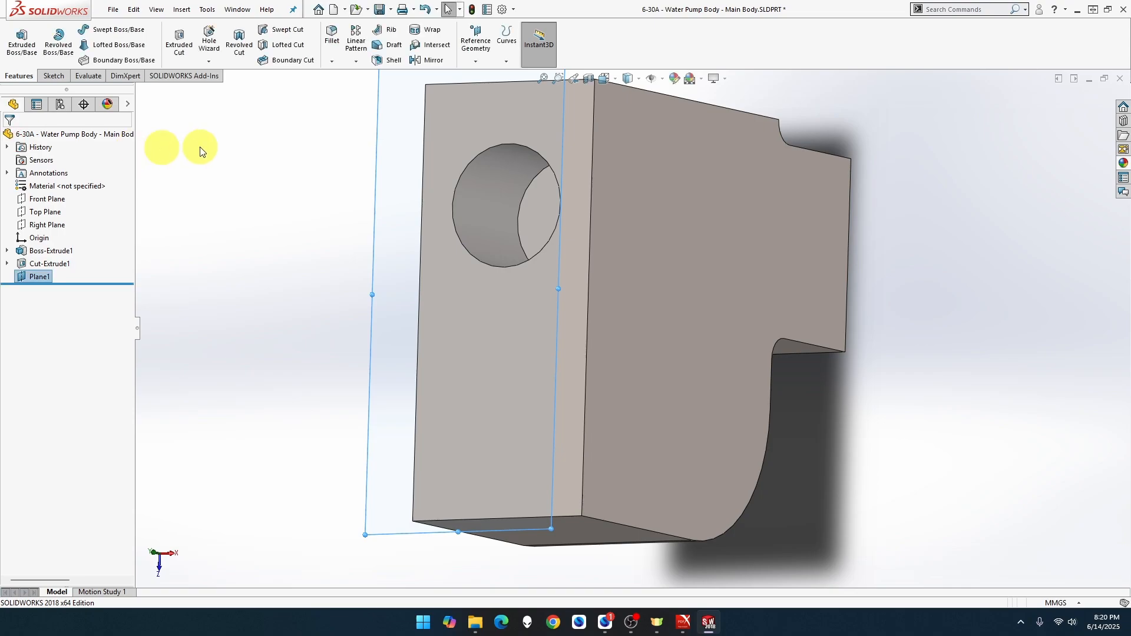
Add an extruded Metric Die M16x1.5 thread to the 16 mm hole, starting at the offset plane and ending at the hole's bottom face.
click(211, 61)
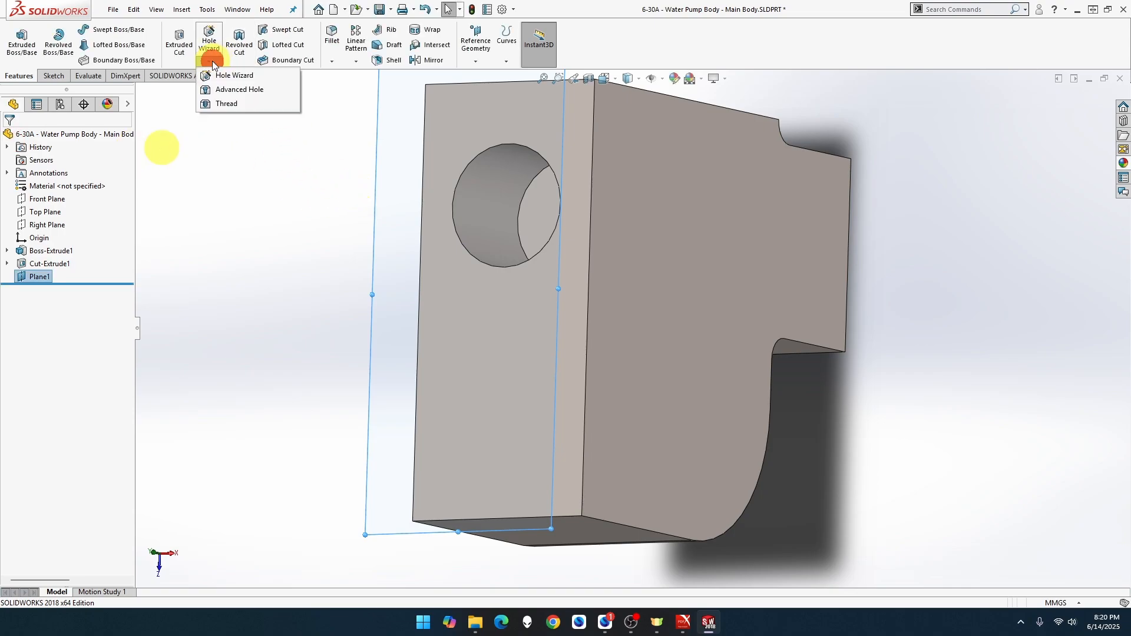
click(225, 104)
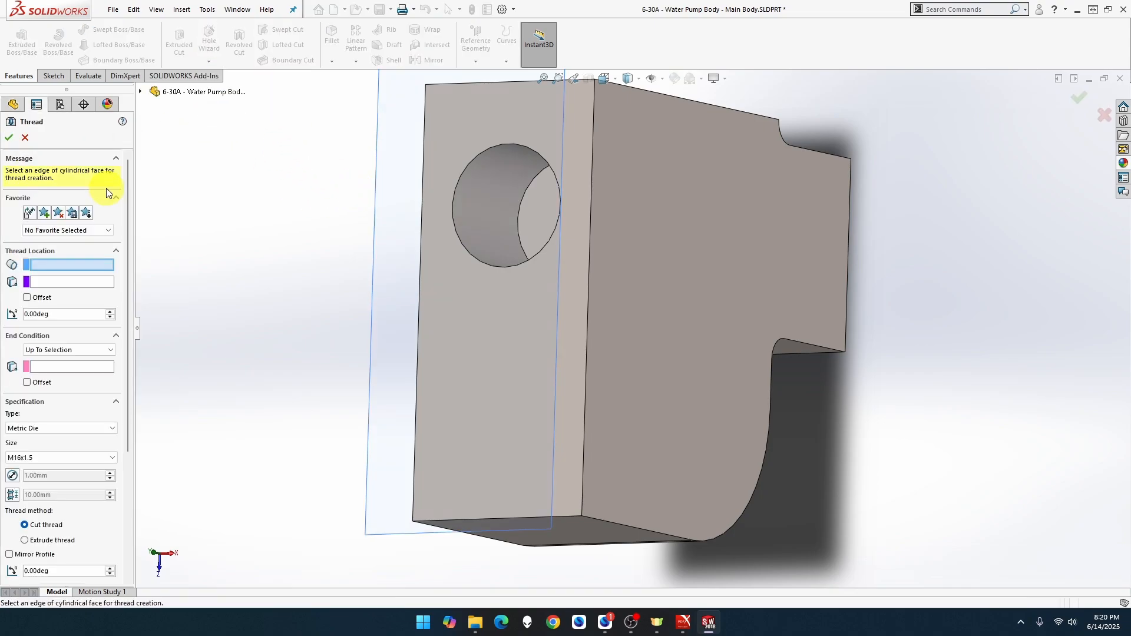
click(455, 230)
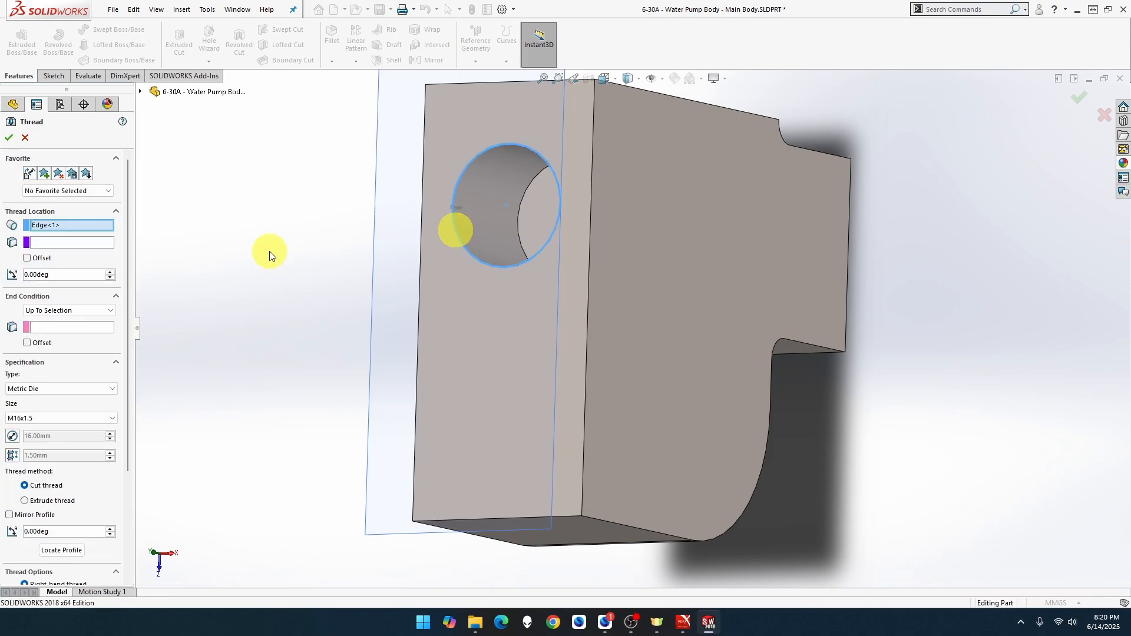
click(105, 242)
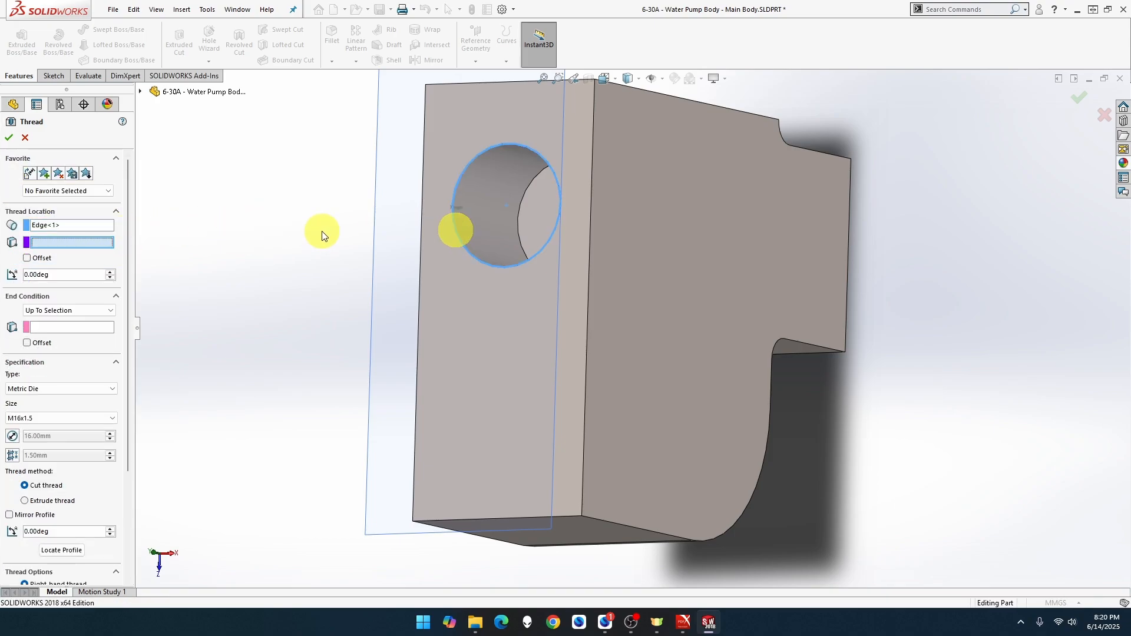
click(388, 239)
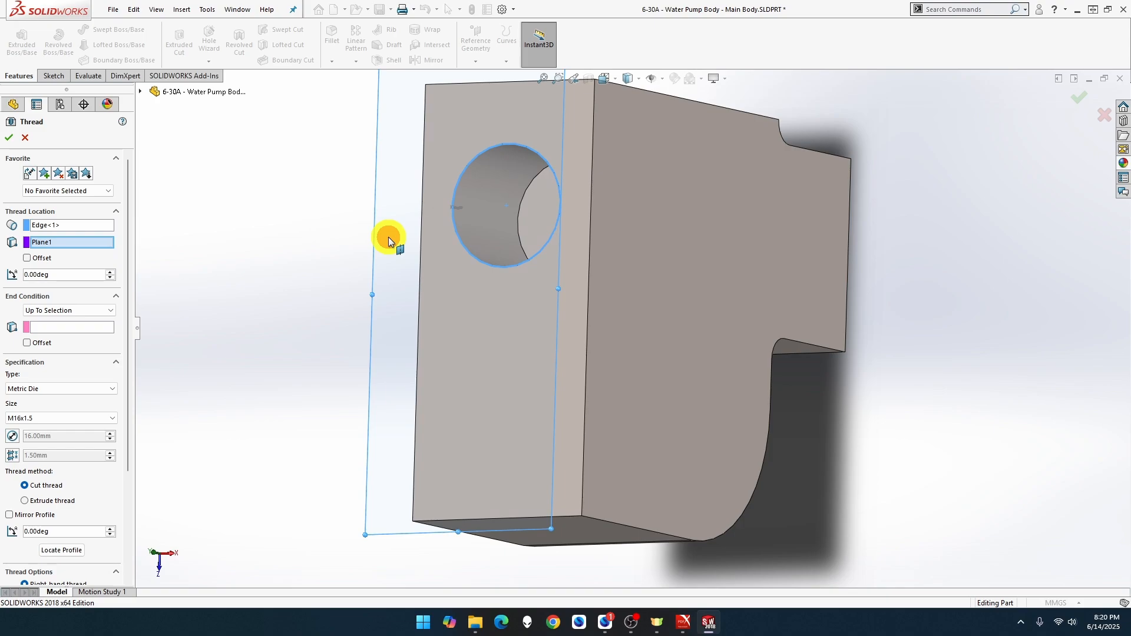
click(71, 326)
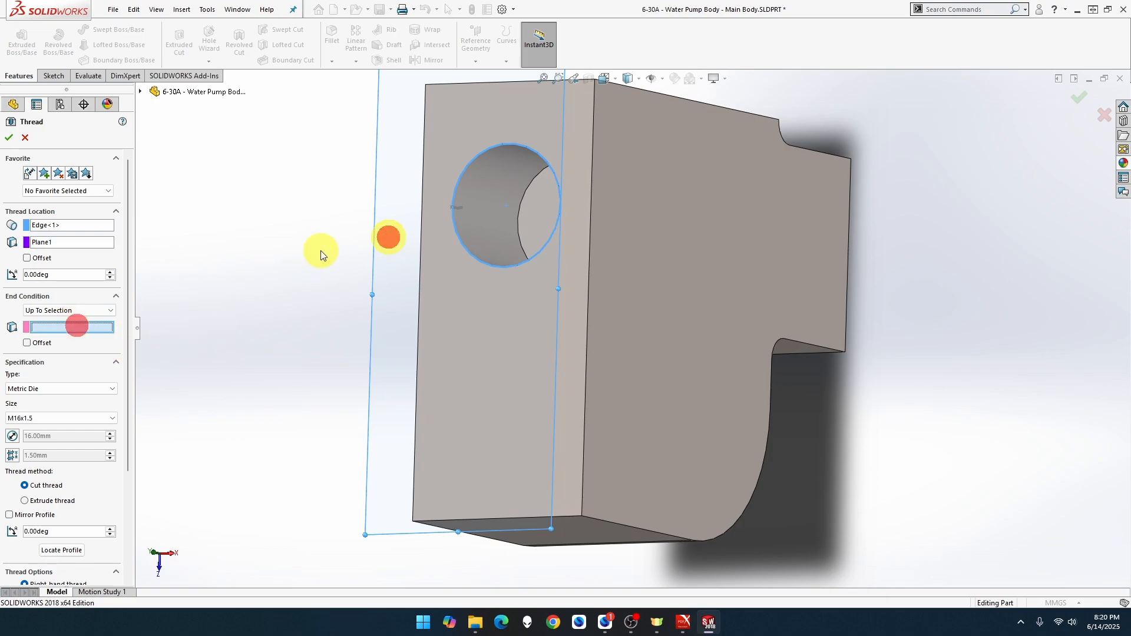
click(539, 225)
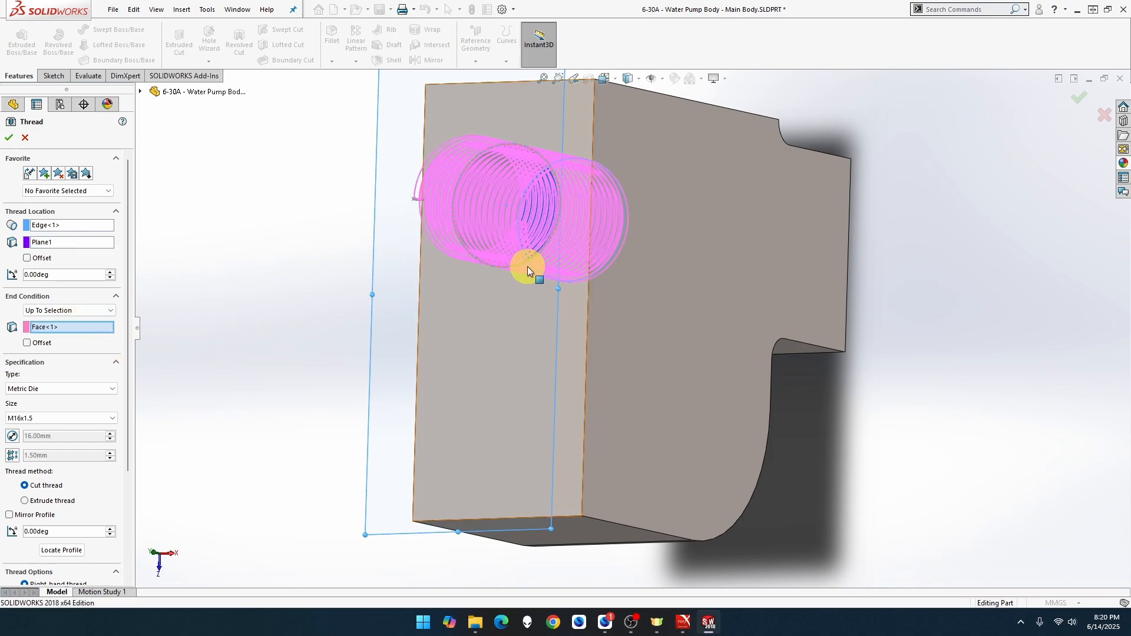
click(59, 500)
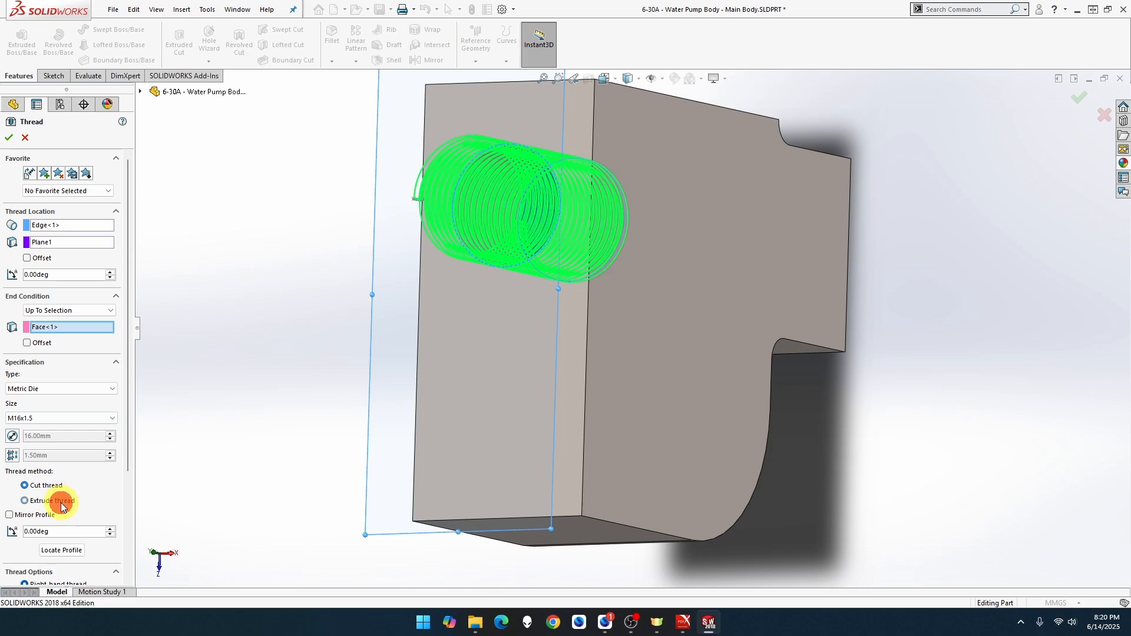
click(9, 138)
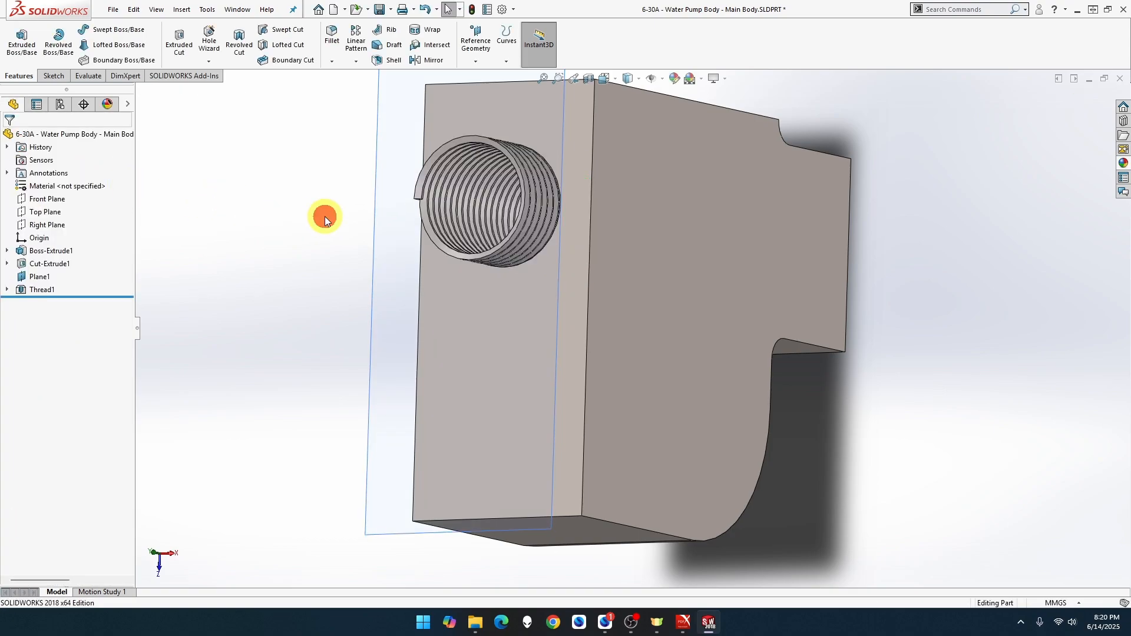
Start a sketch on the face with the threaded hole and draw a circle about 8 mm in diameter below the hole, in line with the origin.
mouse_move(325, 220)
middle_down()
mouse_move(361, 218)
mouse_move(340, 217)
middle_up()
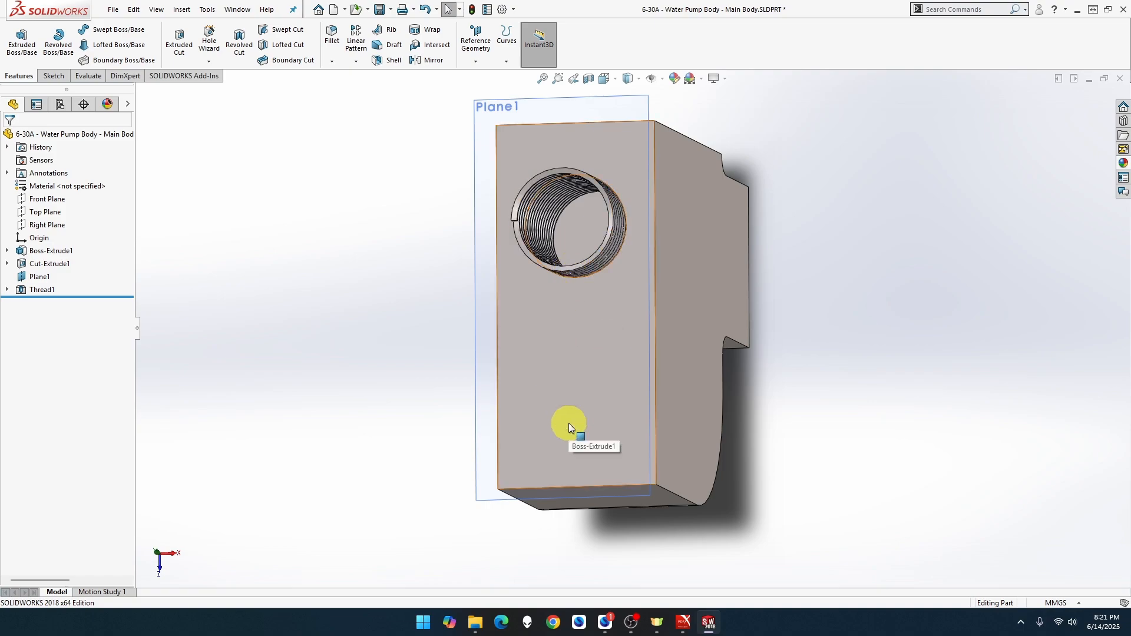
right_click(601, 435)
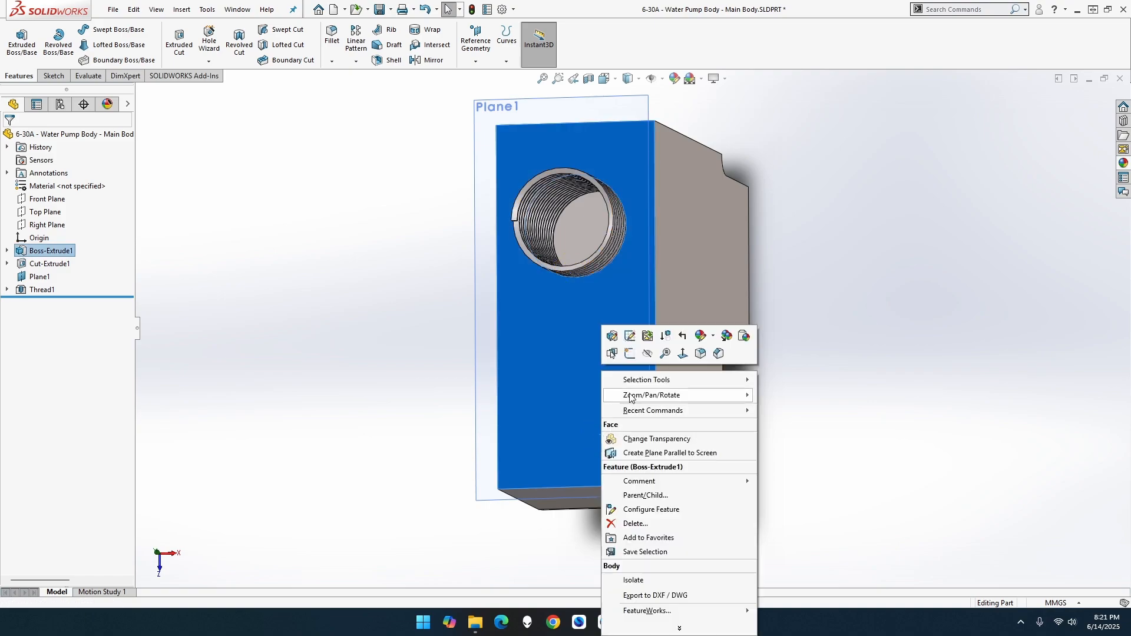
click(683, 353)
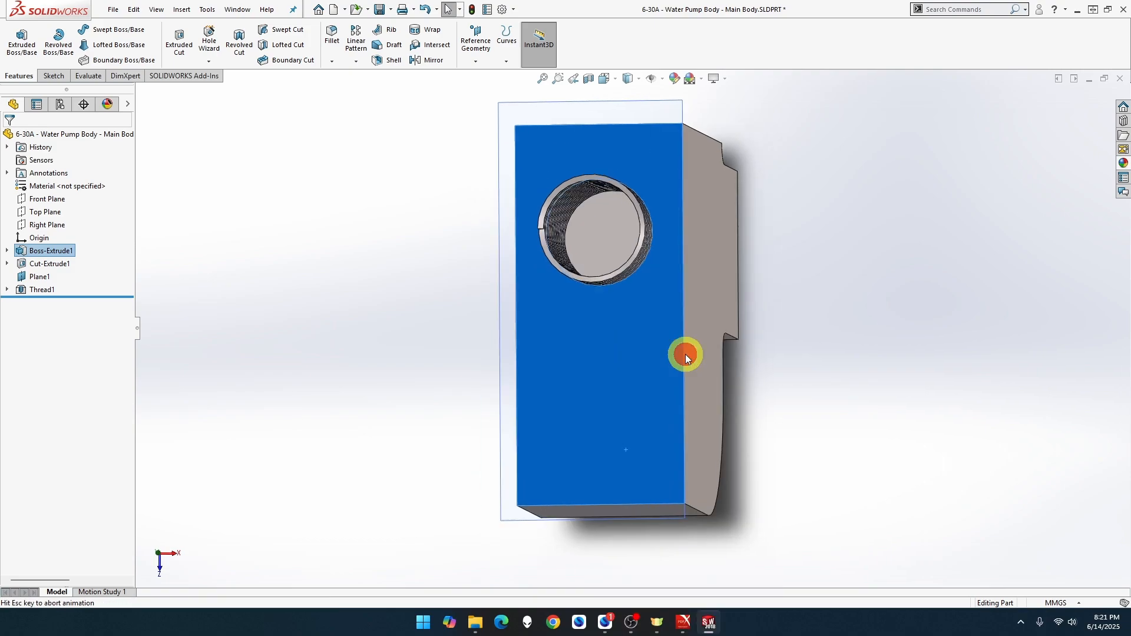
right_click(675, 391)
click(707, 366)
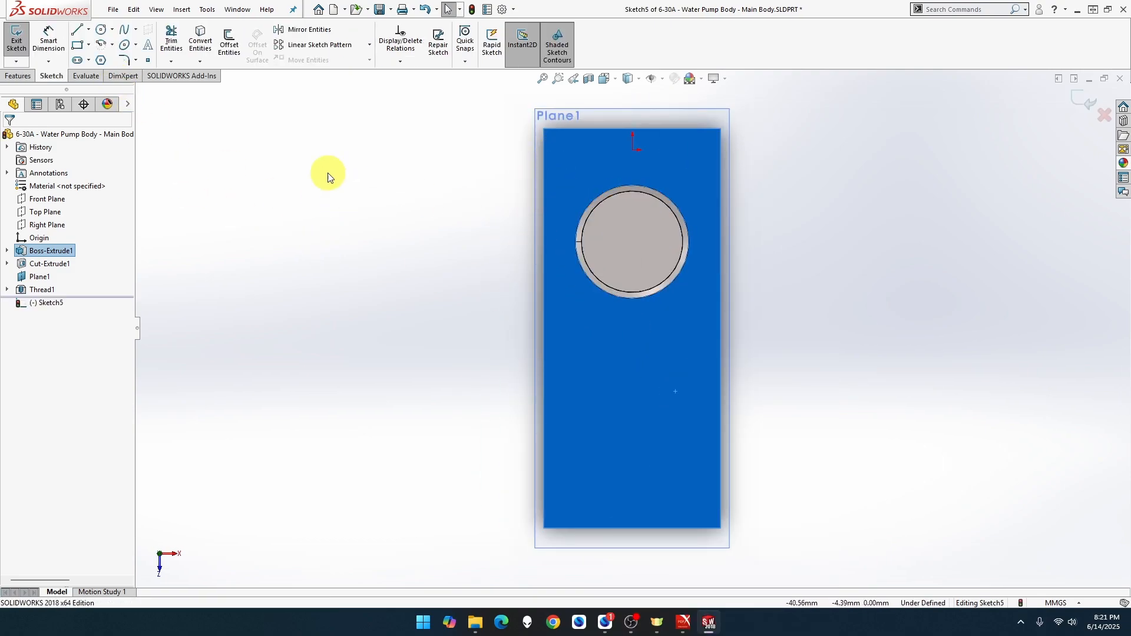
click(102, 30)
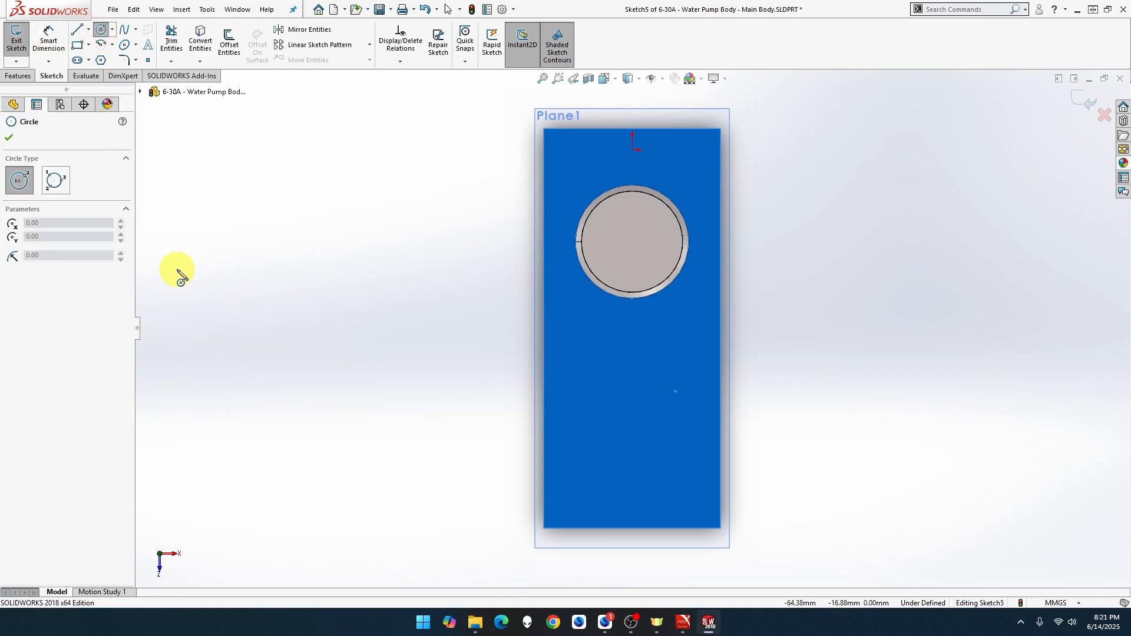
click(634, 445)
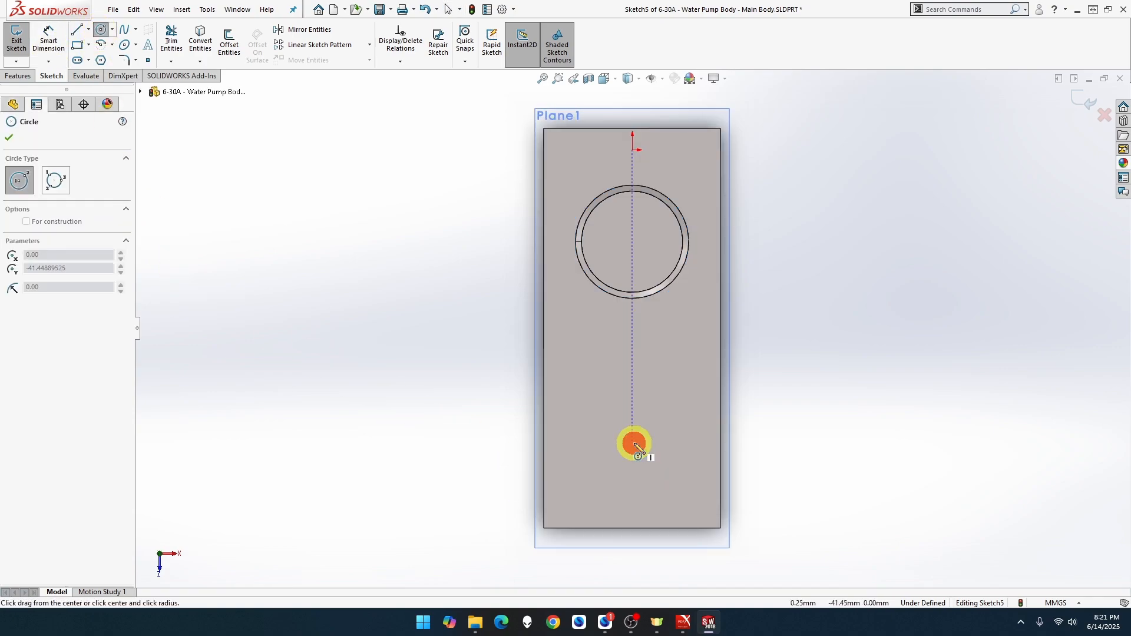
click(652, 463)
Dimension the new circle's diameter as 12 mm.
click(36, 51)
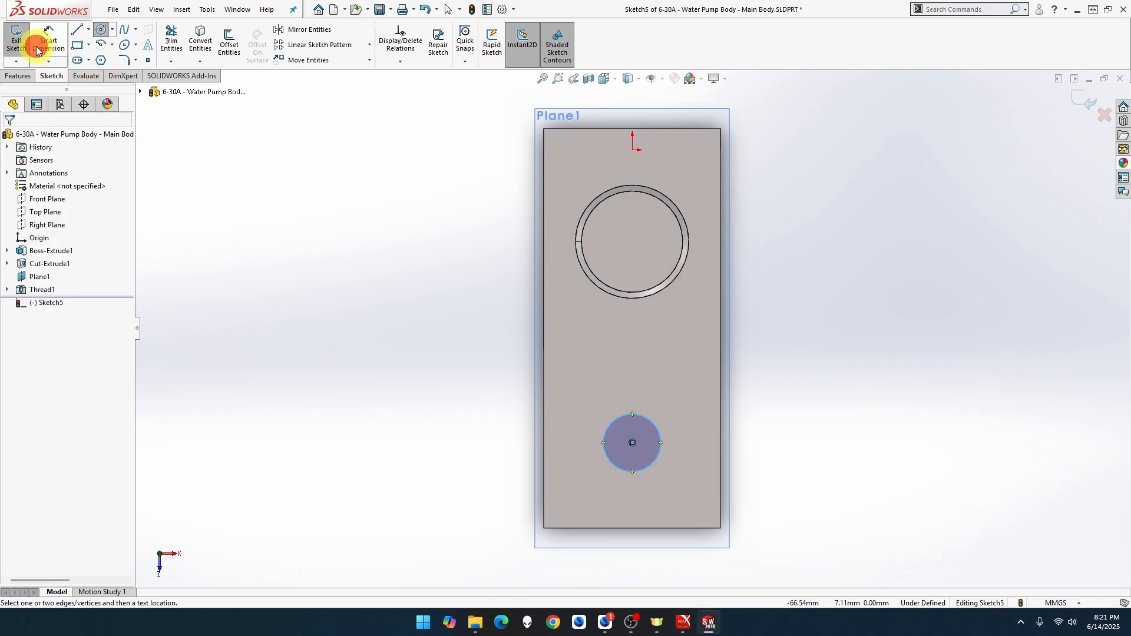
click(634, 415)
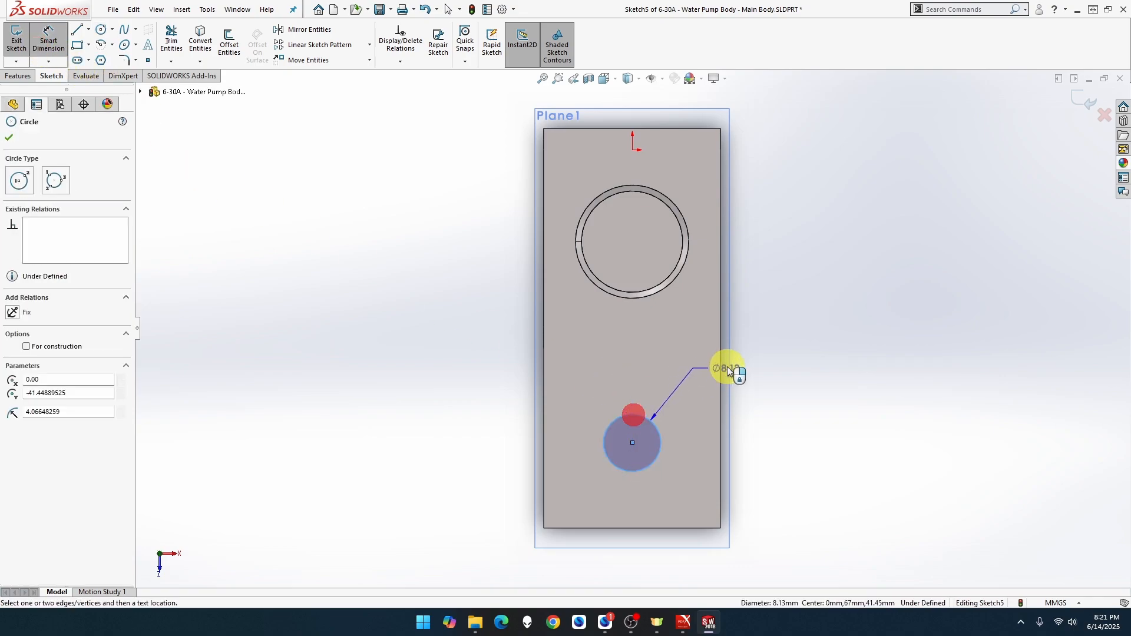
click(755, 344)
key(Return)
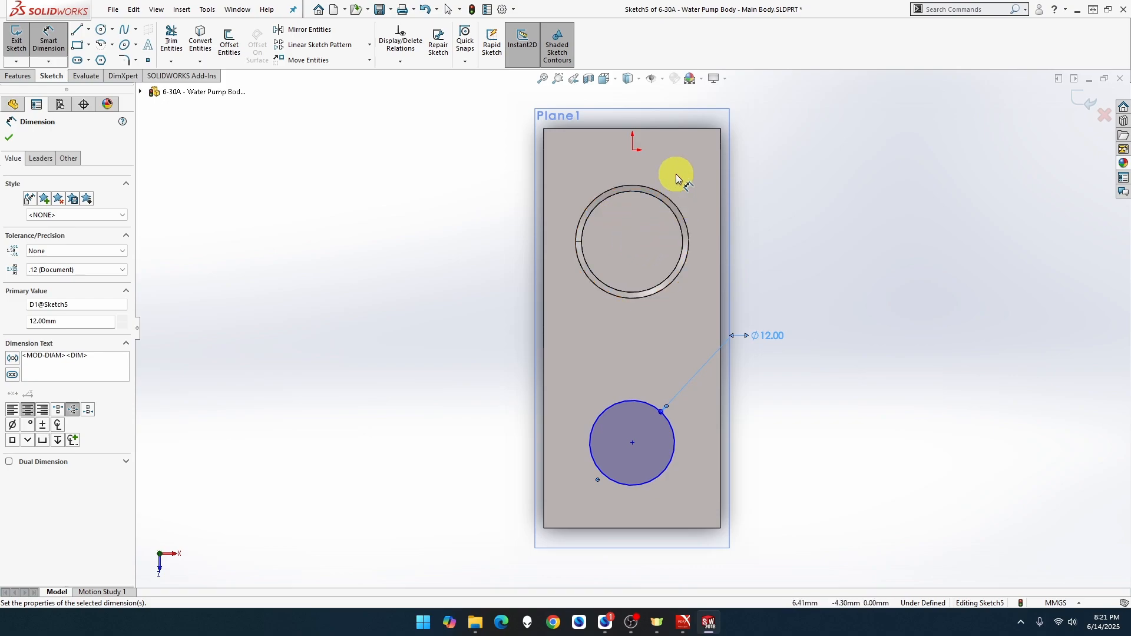
Dimension the circle's centre 16+29 mm from the short edge of the face nearest the origin.
click(659, 135)
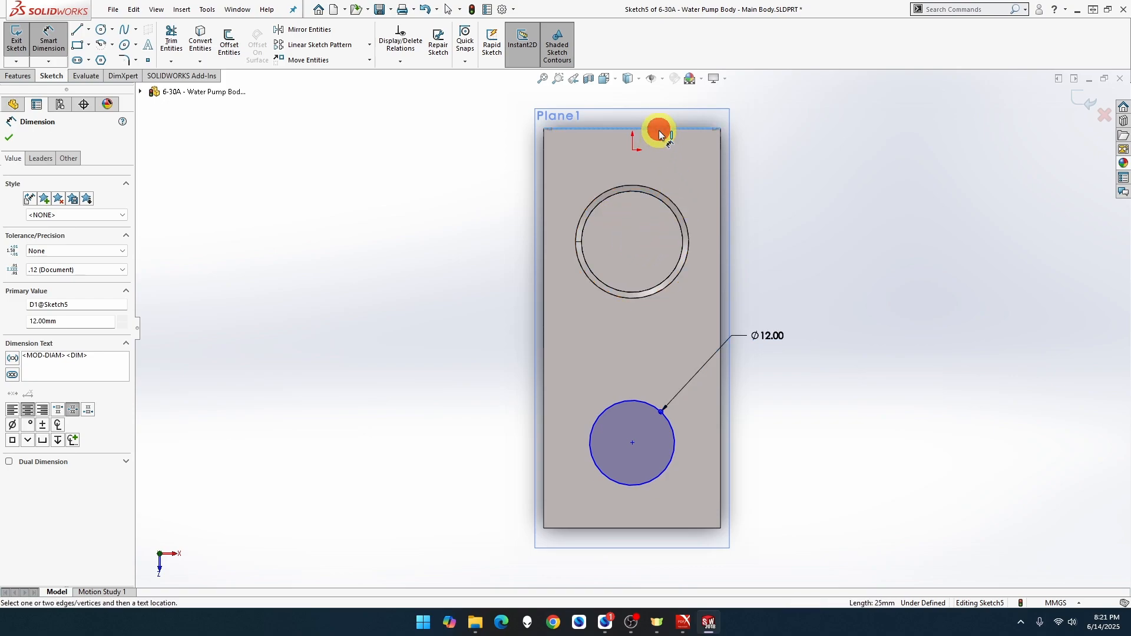
click(634, 441)
click(824, 312)
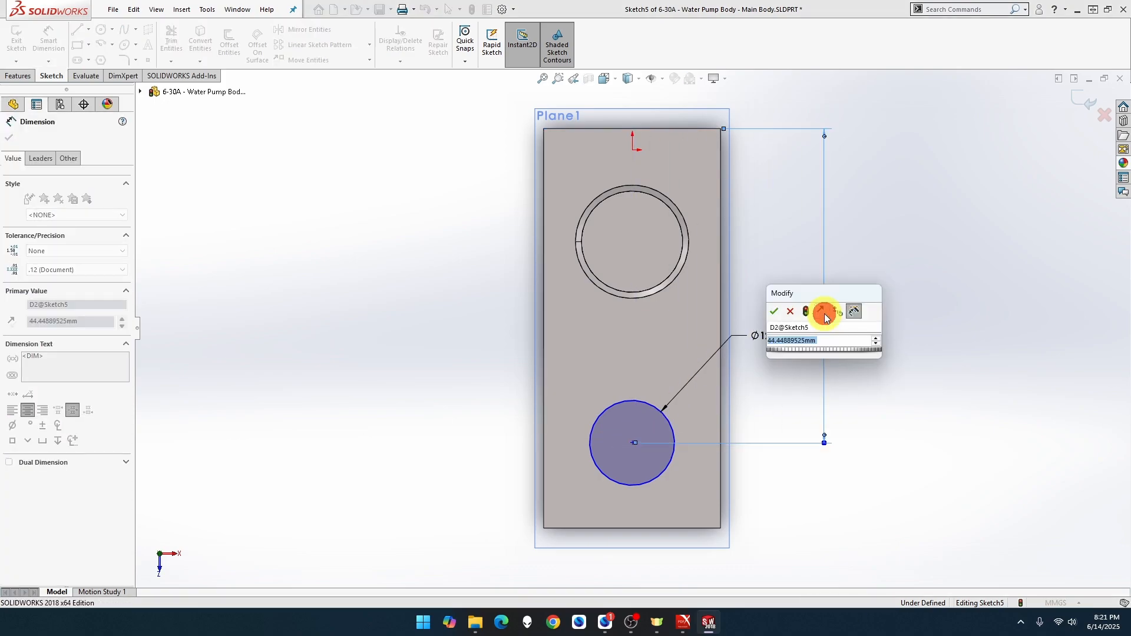
text(16)
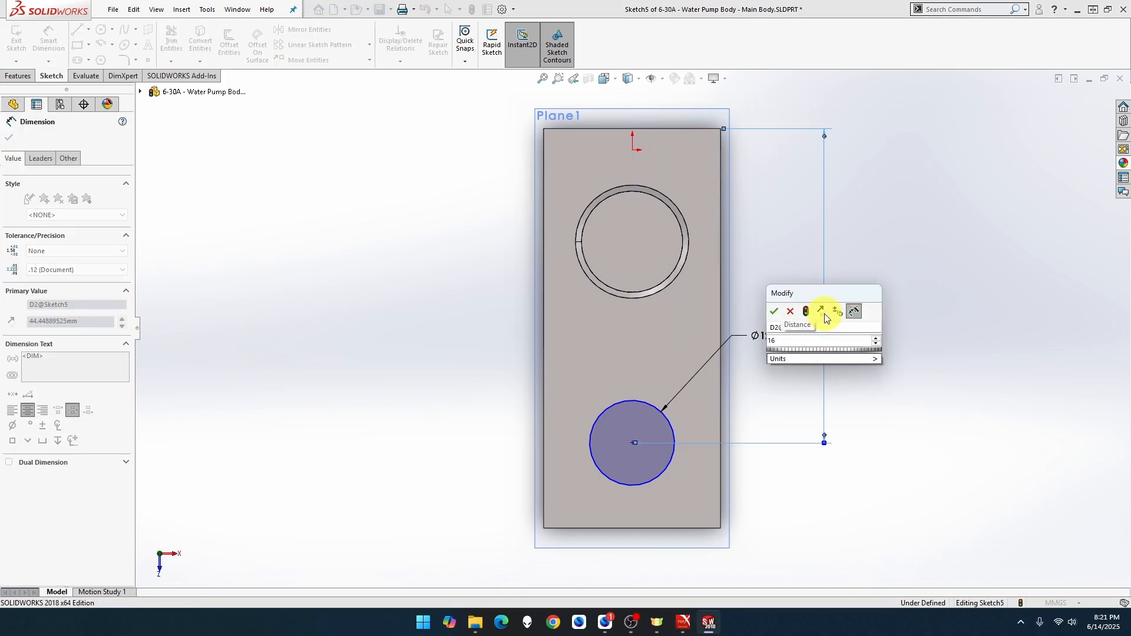
text(+29)
key(Return)
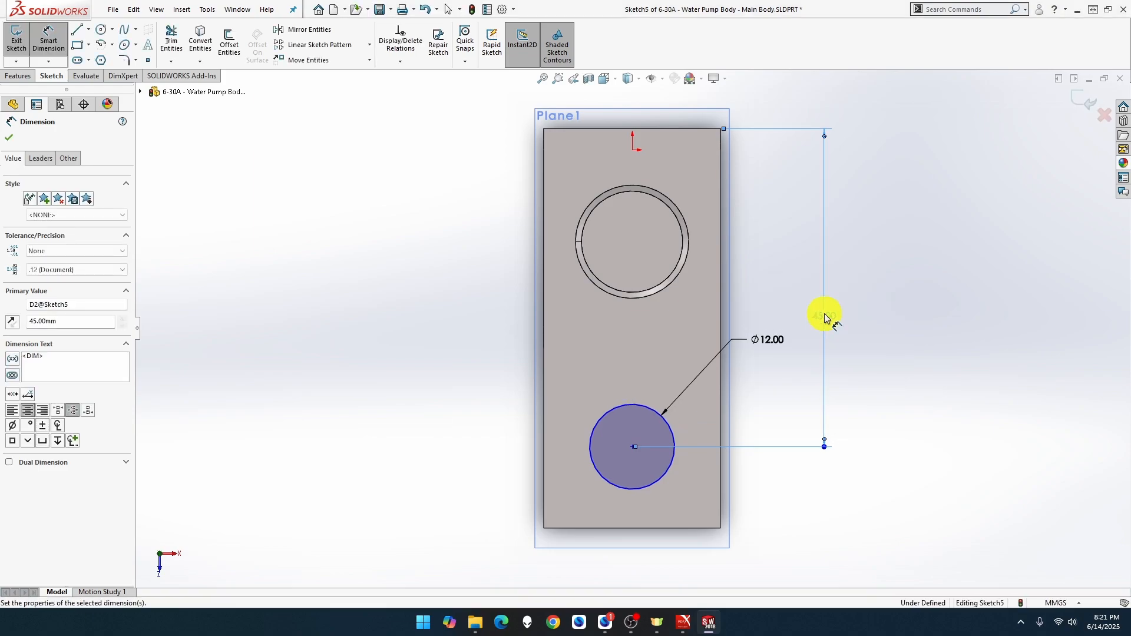
Add a Vertical relation between the 12 mm circle's centre point and the origin.
click(653, 451)
click(633, 448)
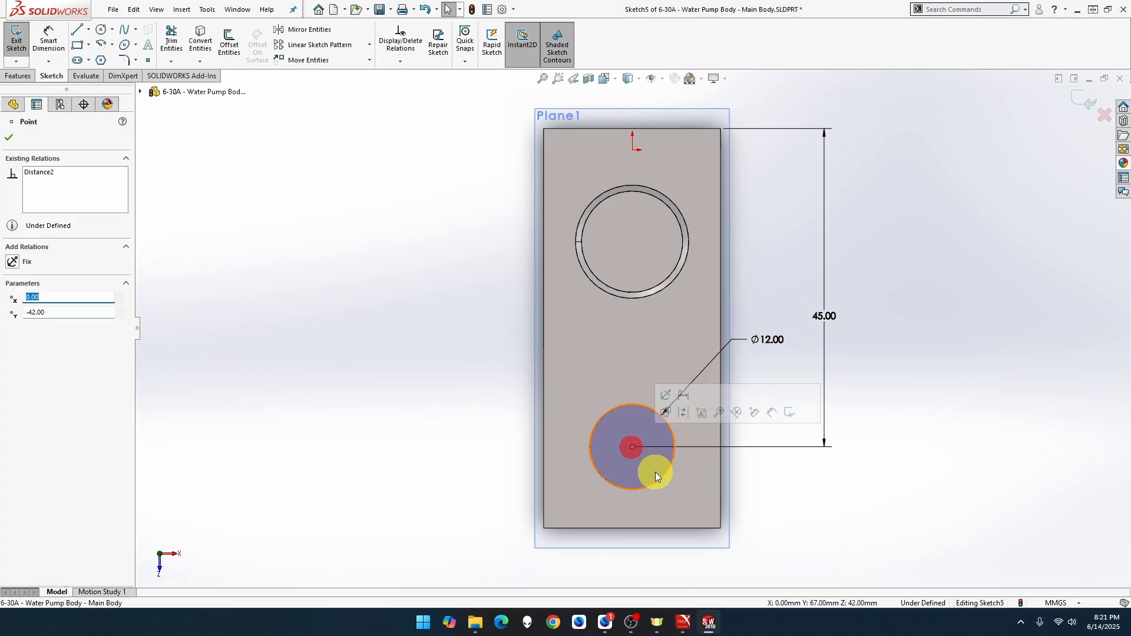
ctrl+click(632, 150)
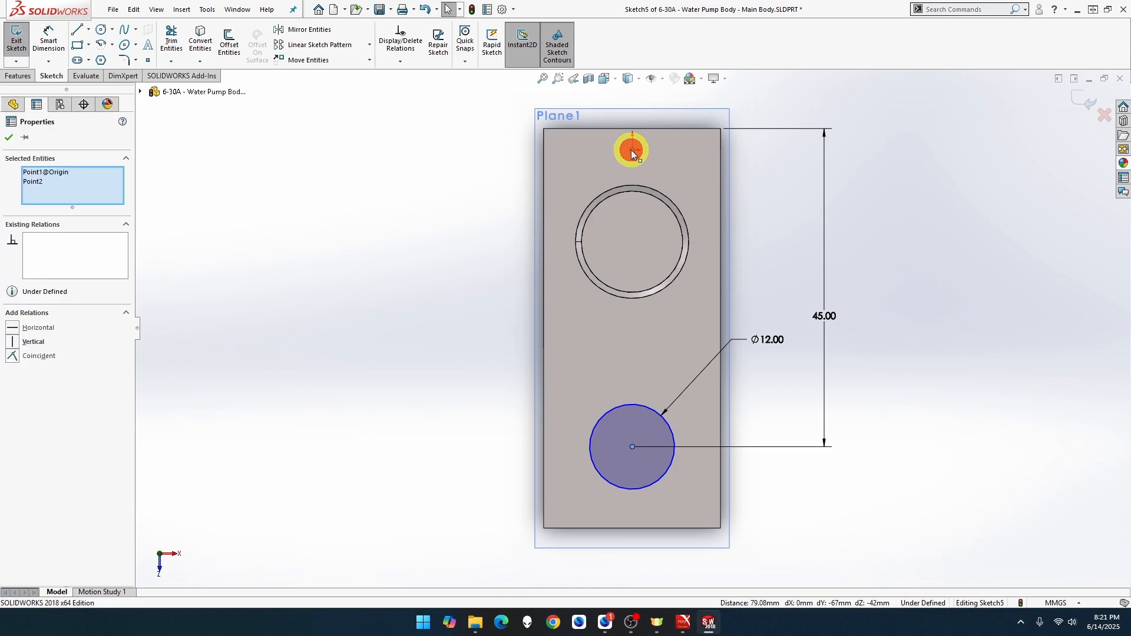
click(686, 99)
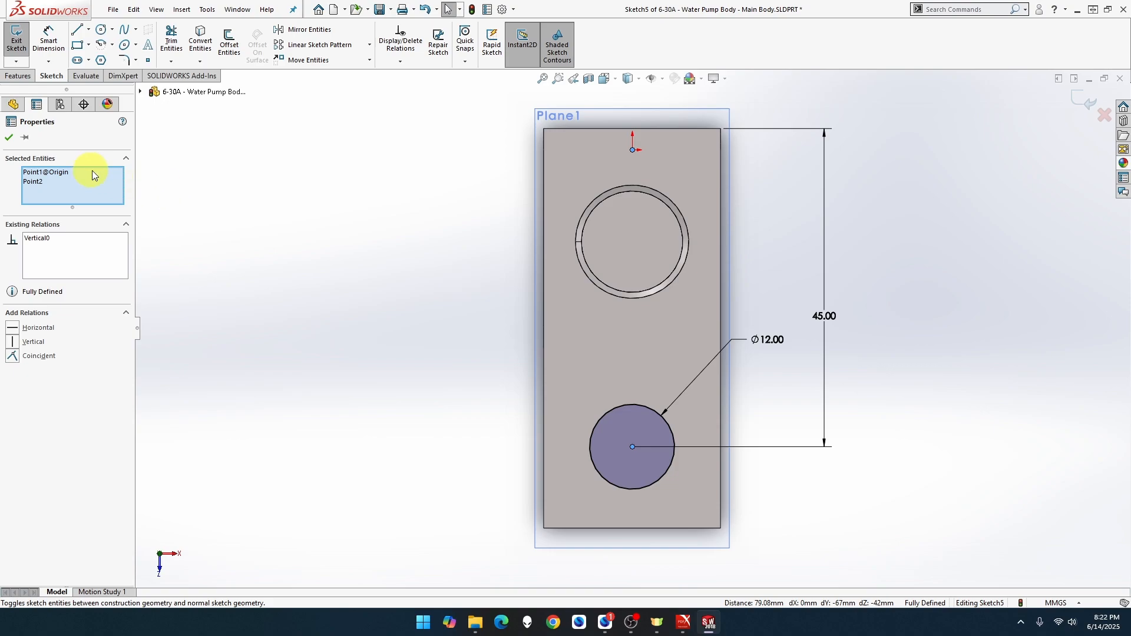
click(10, 139)
Cut the 12 mm circle into the body with a blind Extruded Cut 11 mm deep.
click(19, 76)
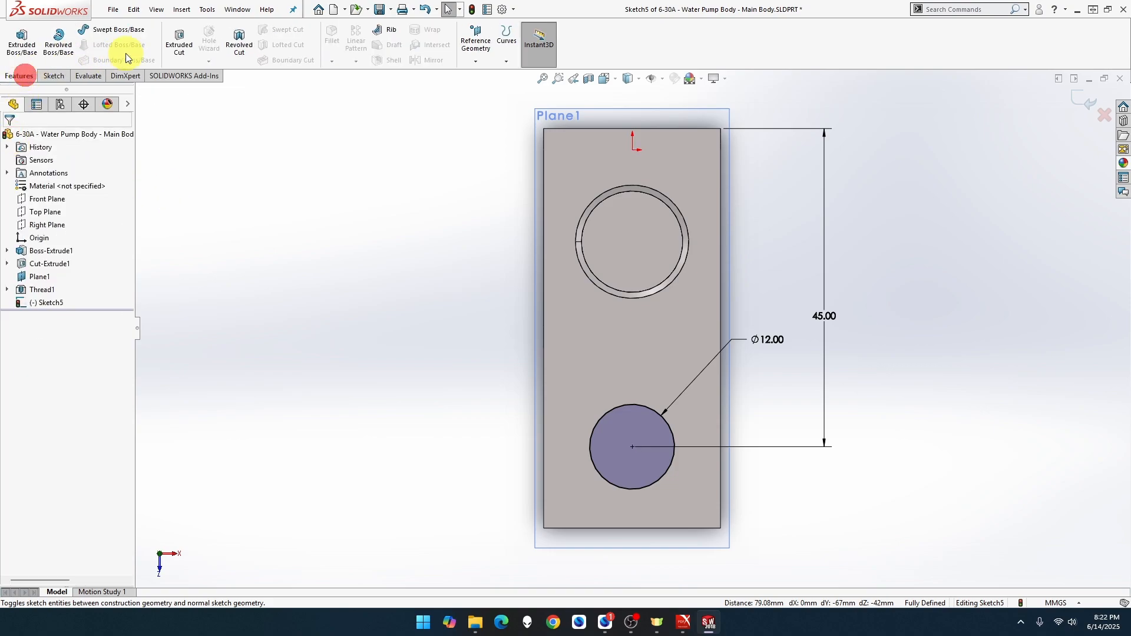
click(179, 46)
text(11)
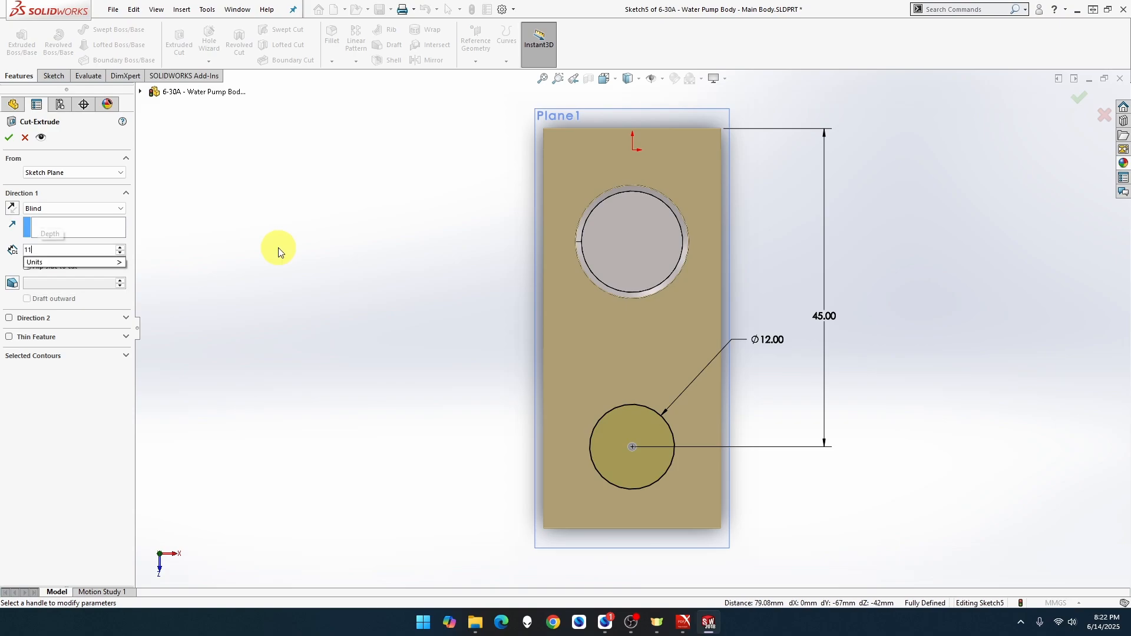
key(Return)
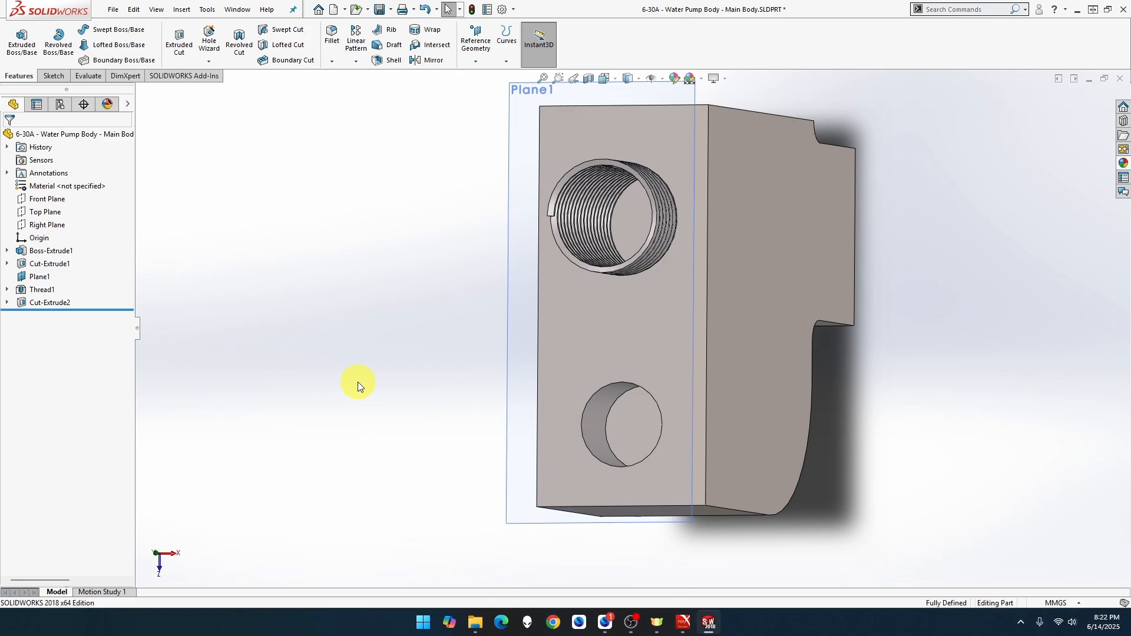
Change the blind cut depth of the 16 mm hole to 22 mm.
click(57, 264)
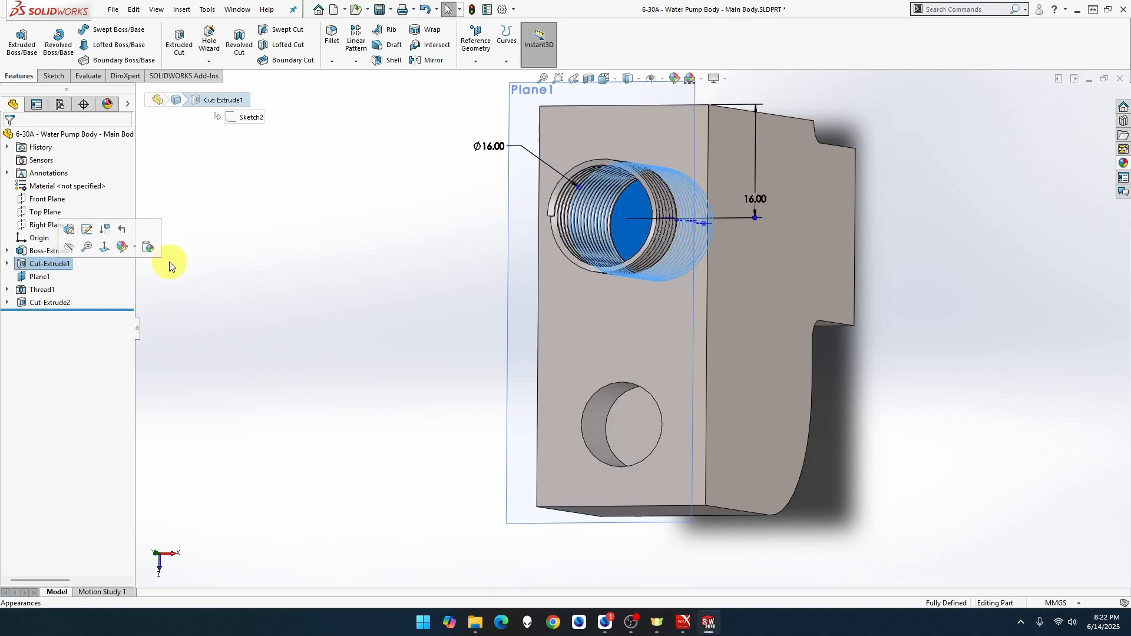
middle_drag(313, 297, 285, 383)
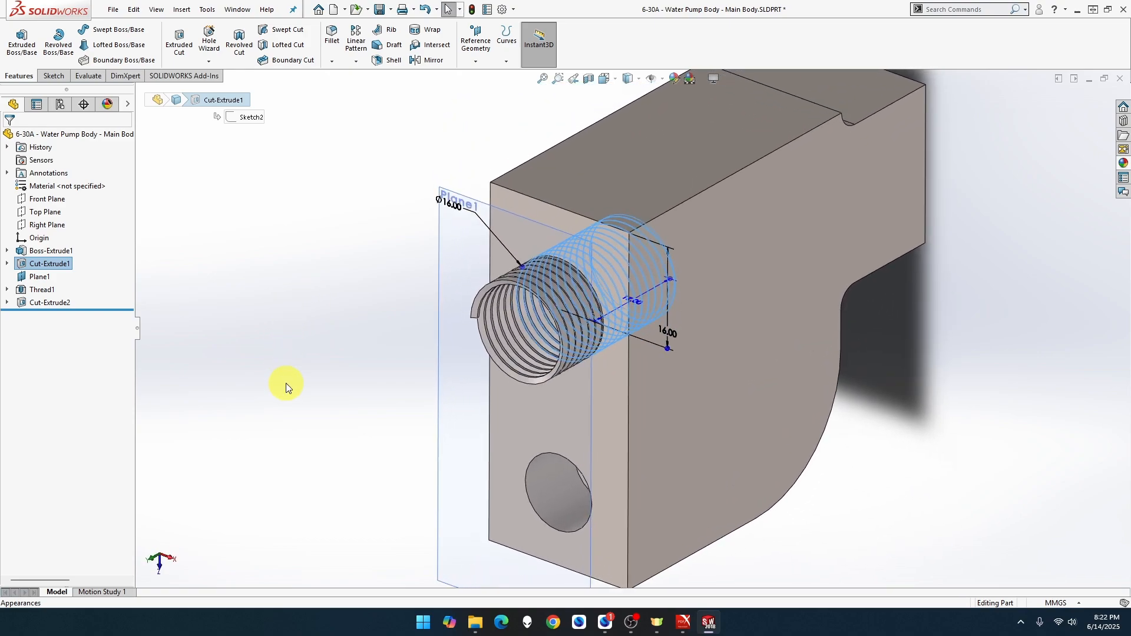
scroll(622, 295, down, 10)
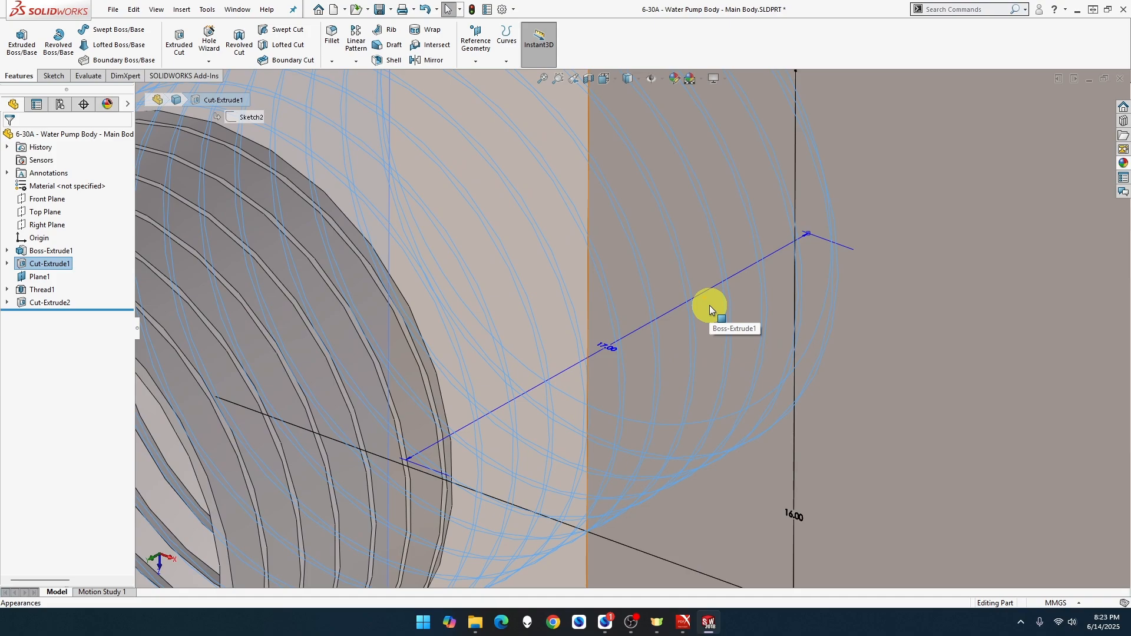
scroll(710, 305, up, 8)
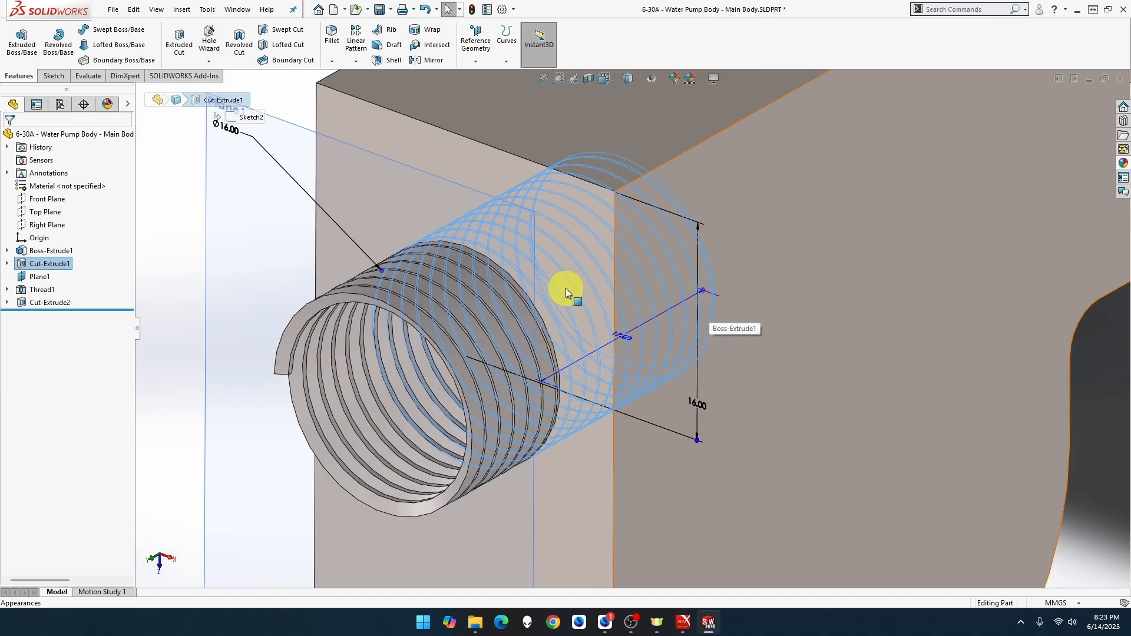
click(23, 264)
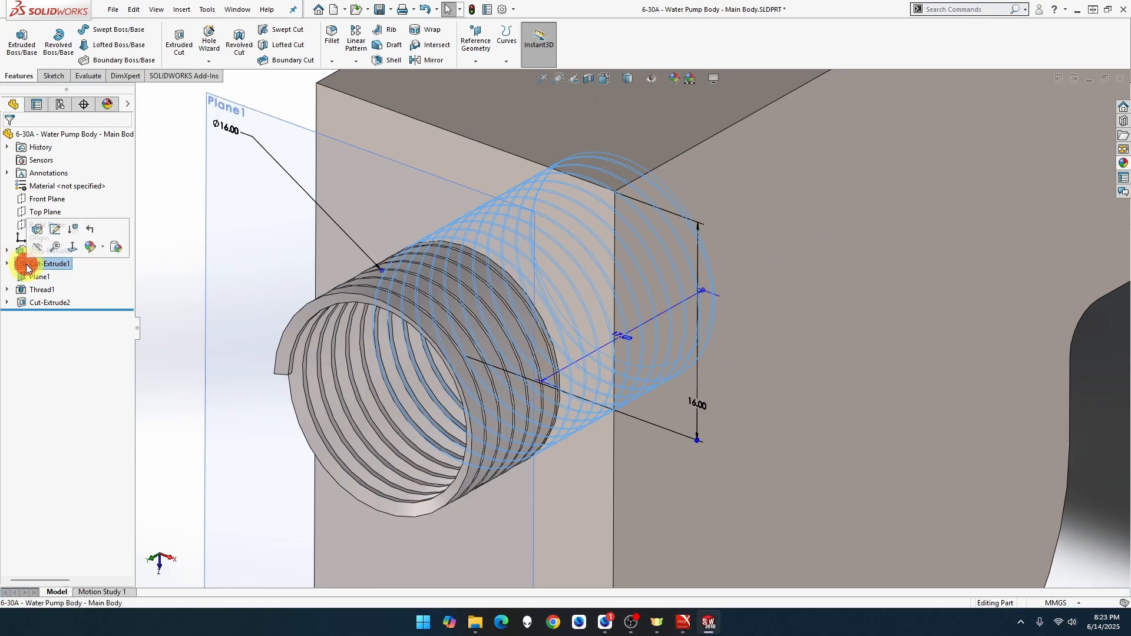
click(37, 231)
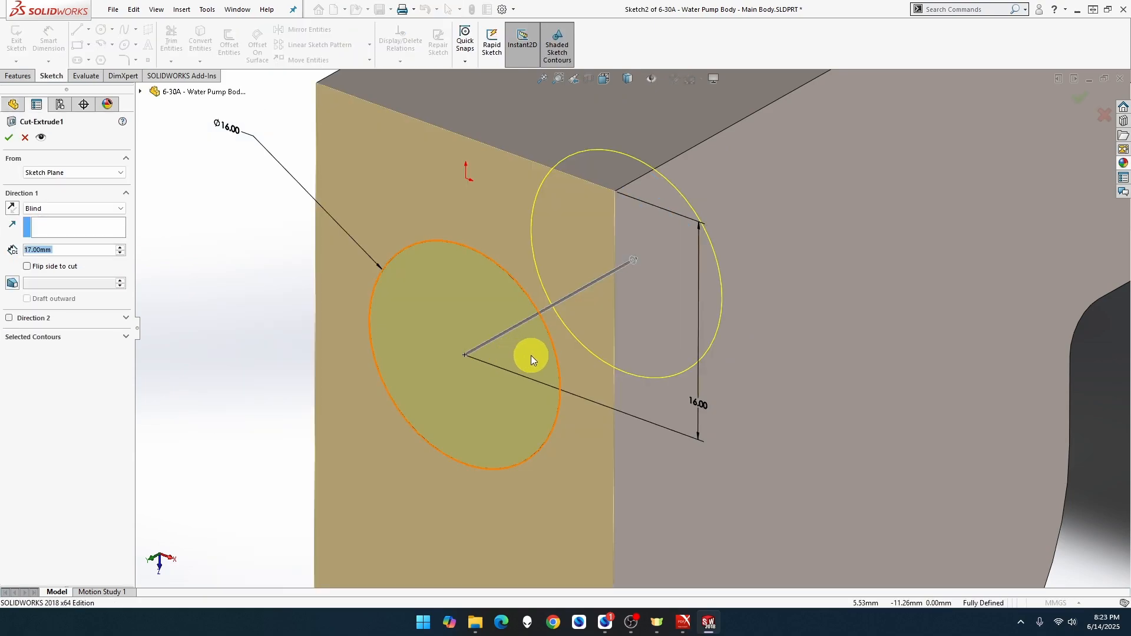
text(22)
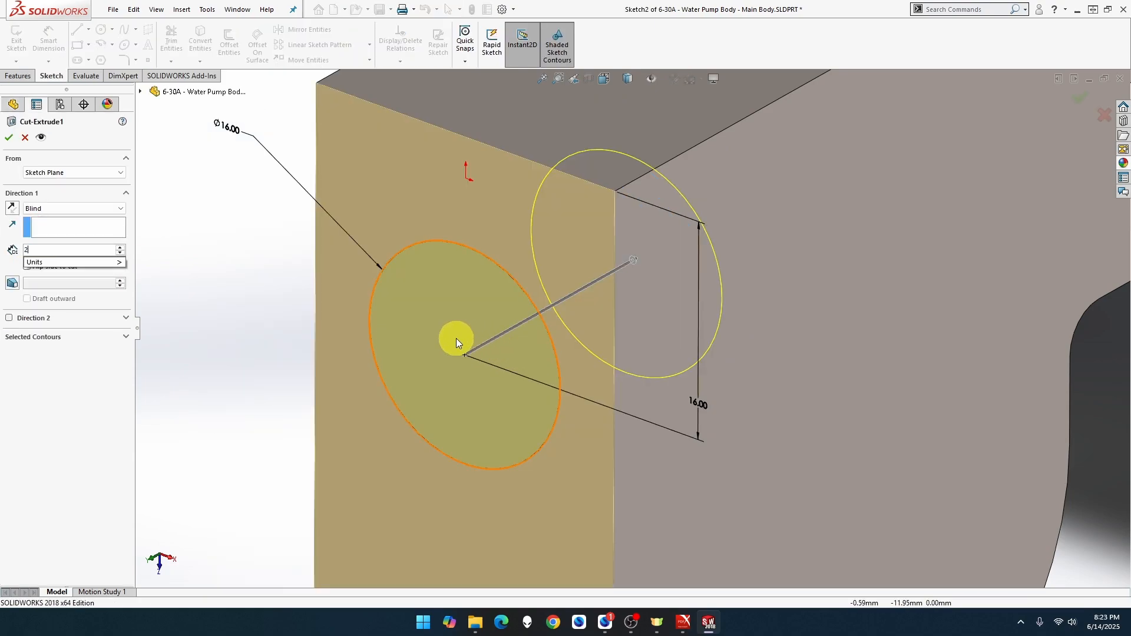
key(Return)
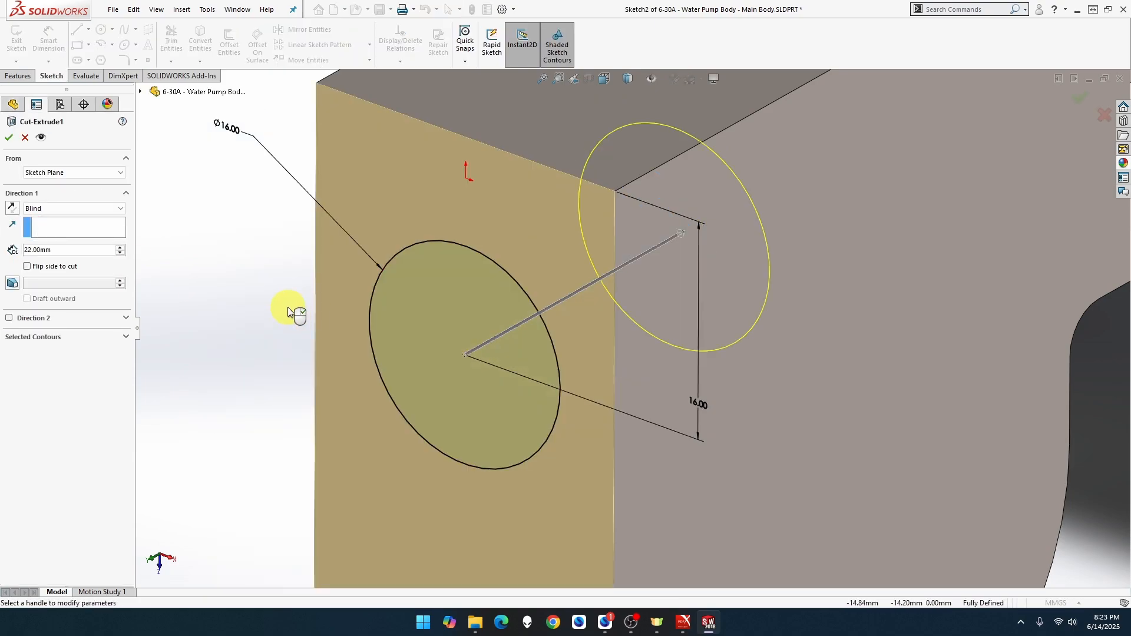
click(9, 138)
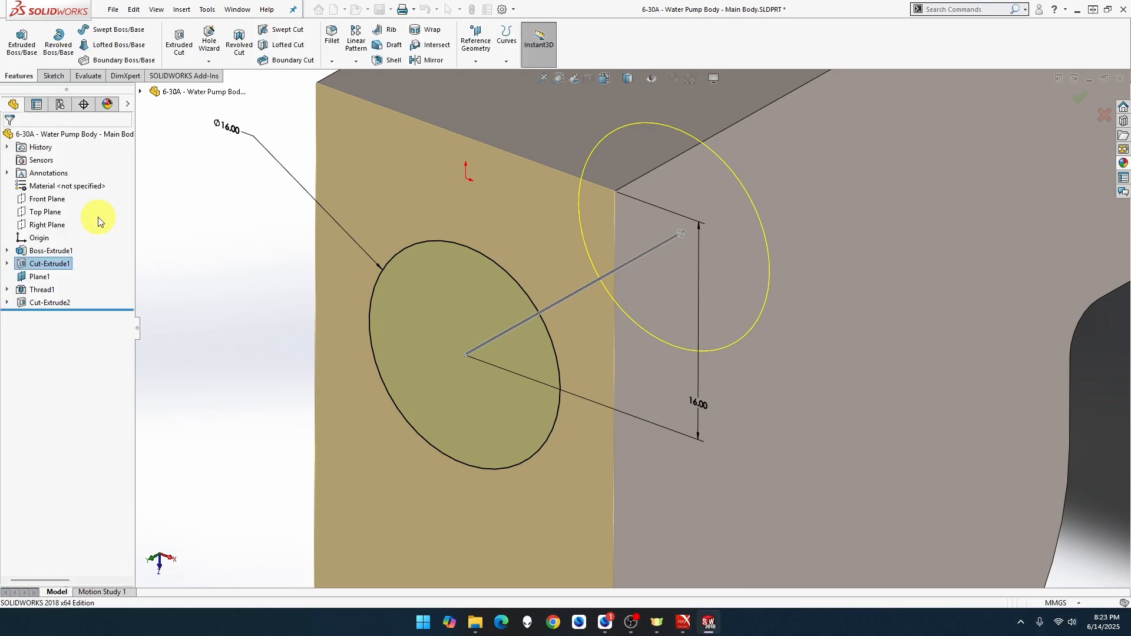
scroll(196, 268, up, 3)
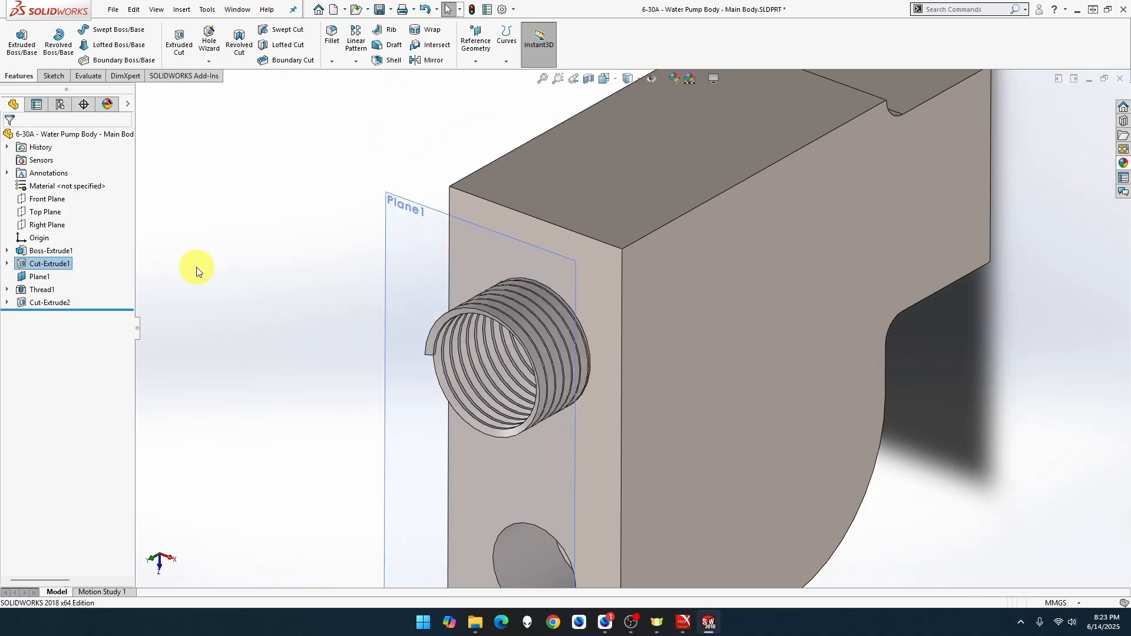
click(278, 324)
Start a Thread feature for the smaller hole with the Metric Die size M12x1.25.
middle_drag(279, 326, 320, 313)
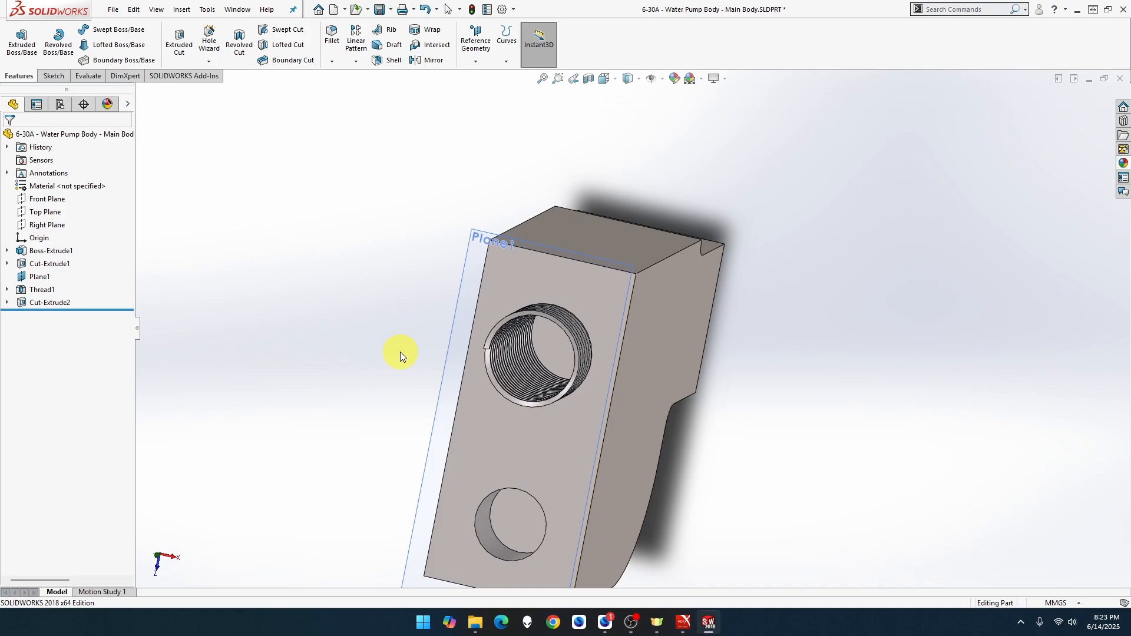
middle_drag(401, 352, 375, 301)
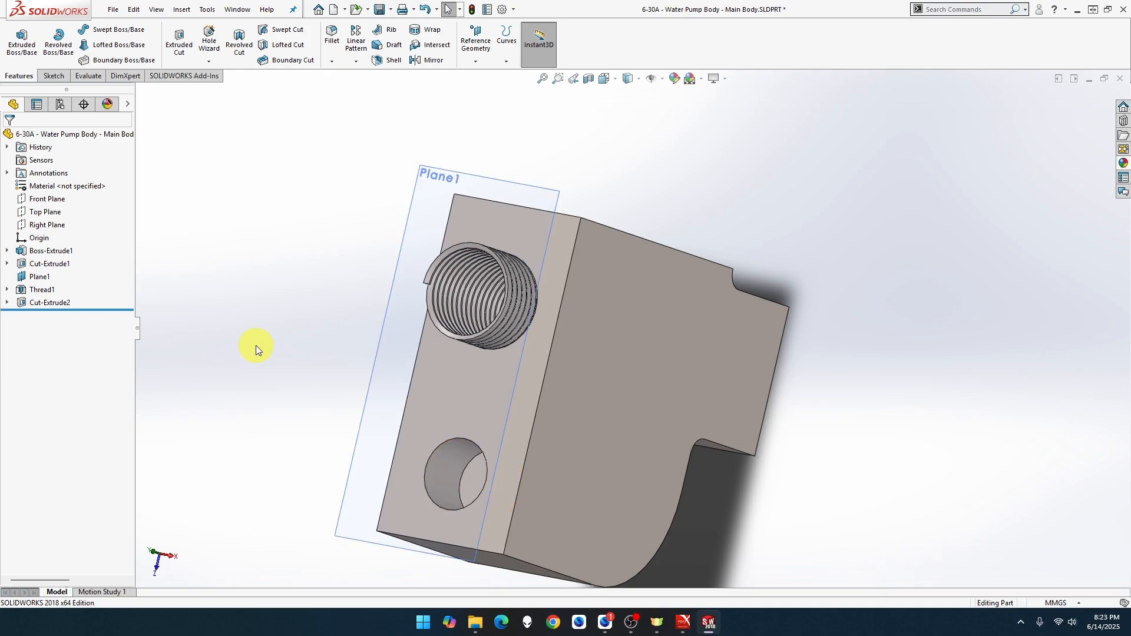
click(209, 61)
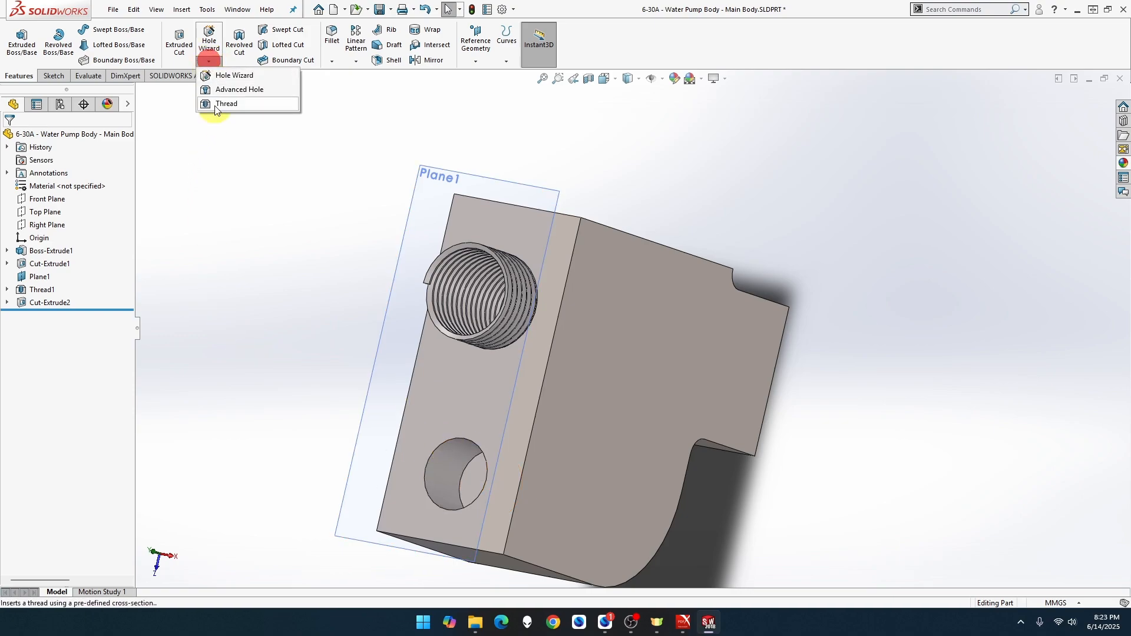
click(216, 105)
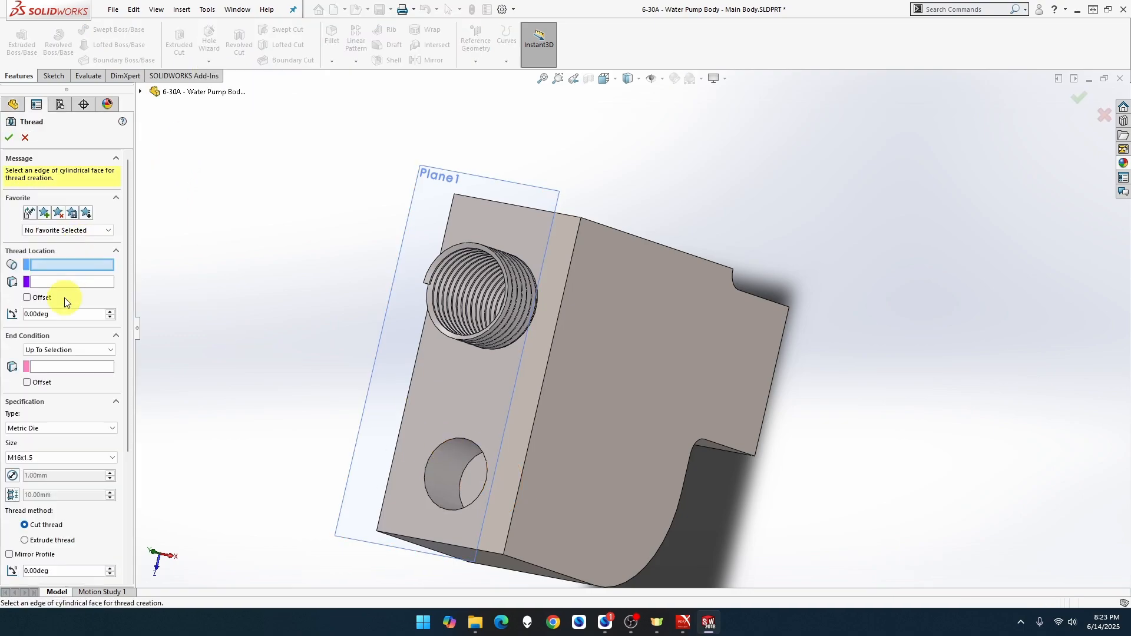
click(51, 458)
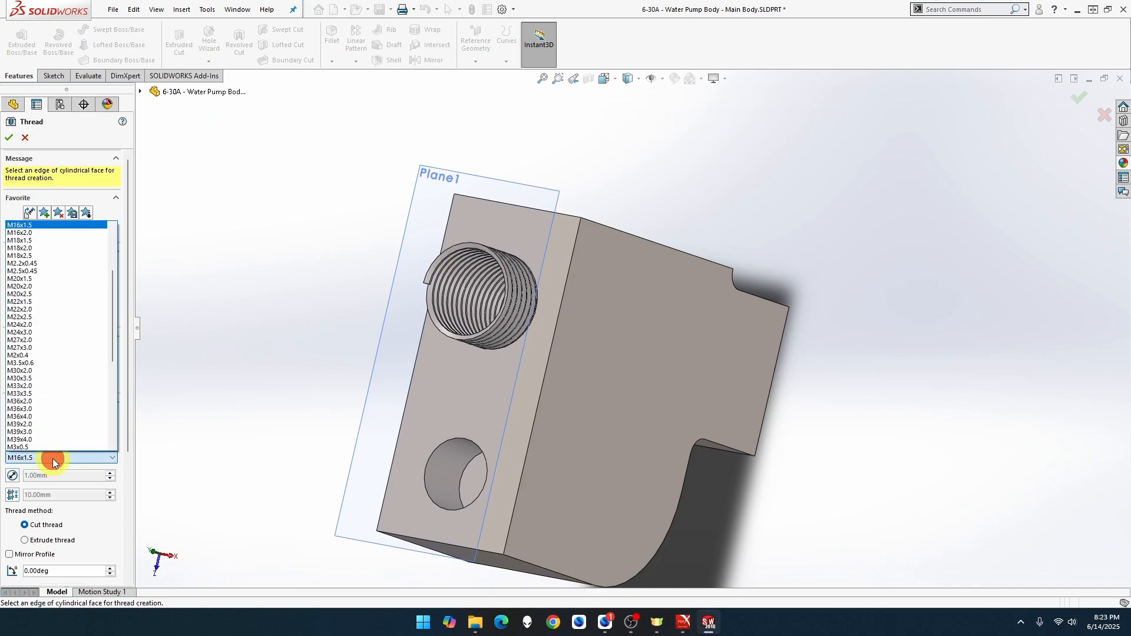
scroll(68, 297, up, 5)
scroll(68, 300, up, 2)
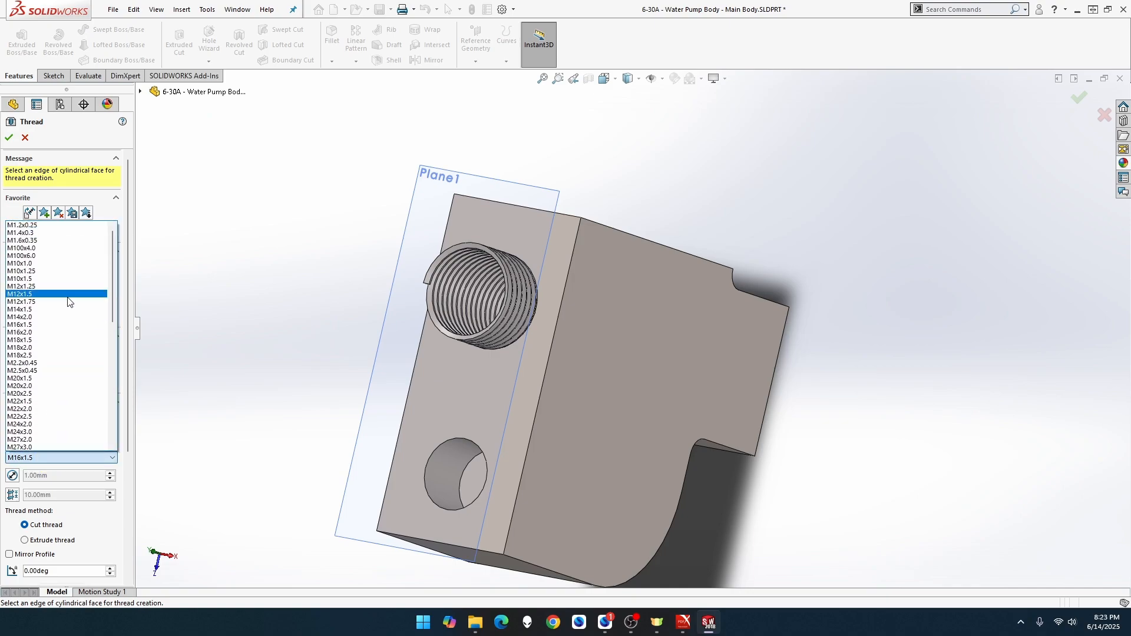
click(59, 289)
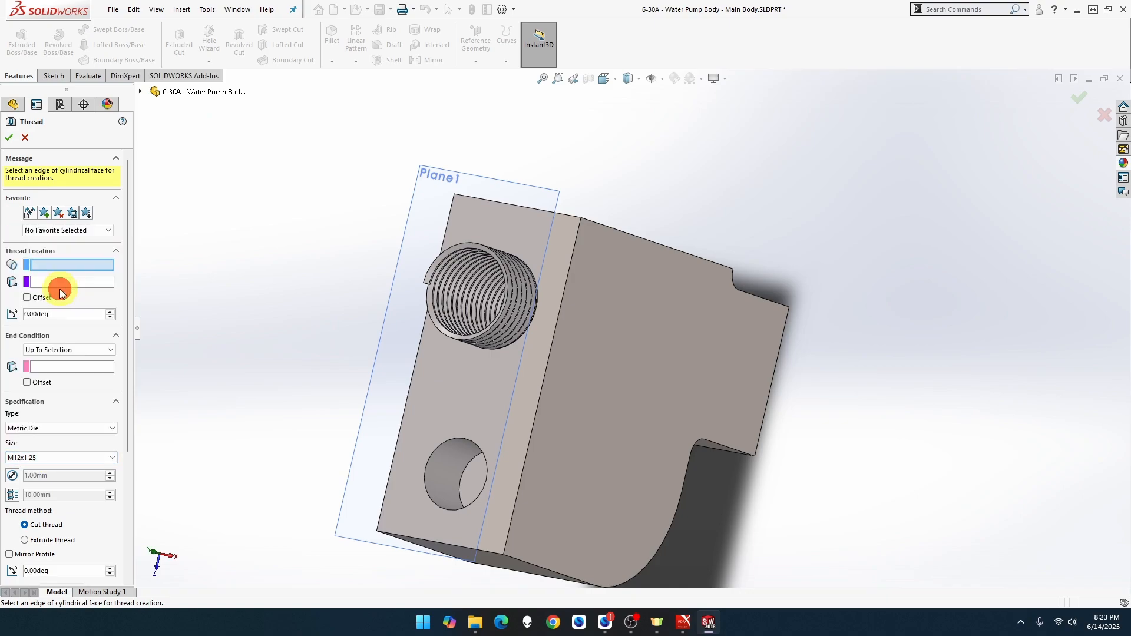
Create an extruded thread on the 12 mm hole's edge, starting at Plane1 and ending up to the hole's bottom face.
click(441, 445)
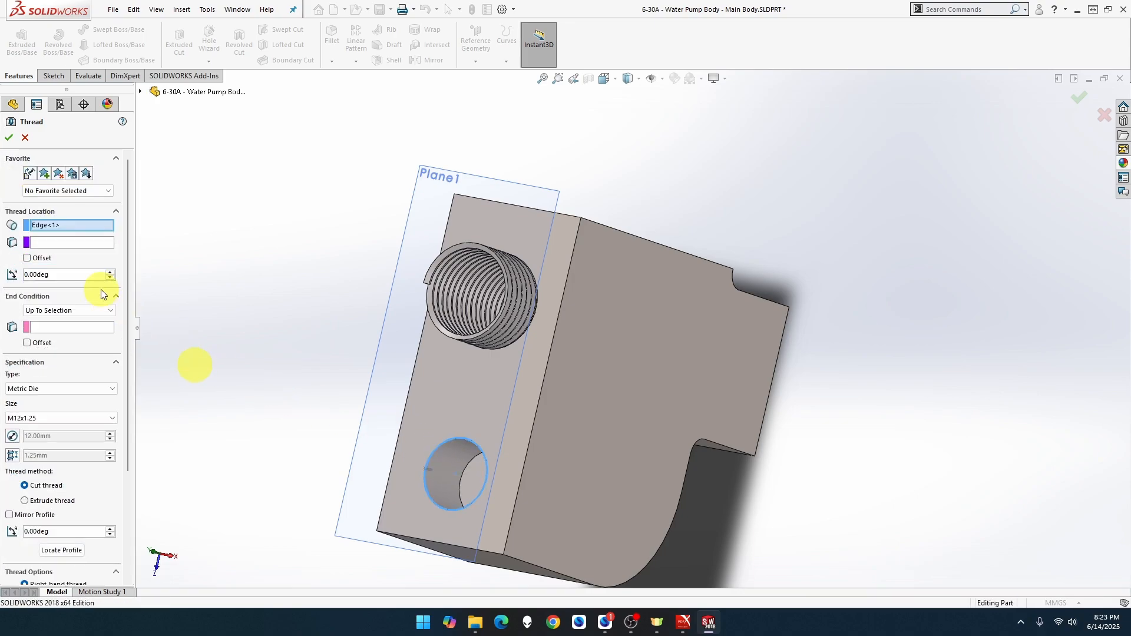
click(86, 241)
click(384, 389)
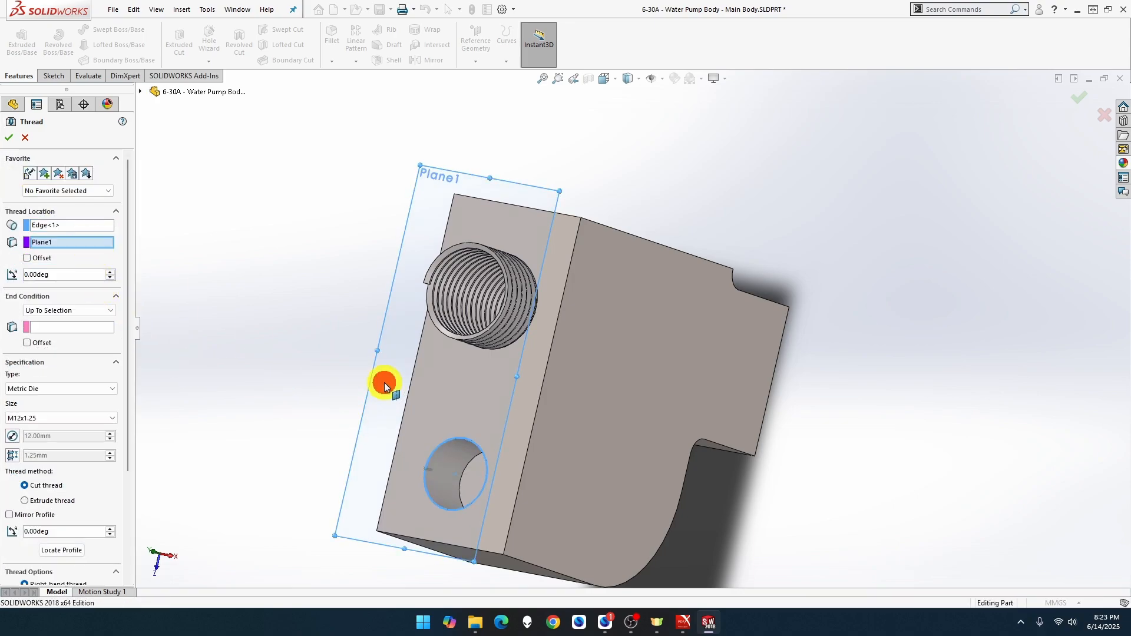
click(79, 327)
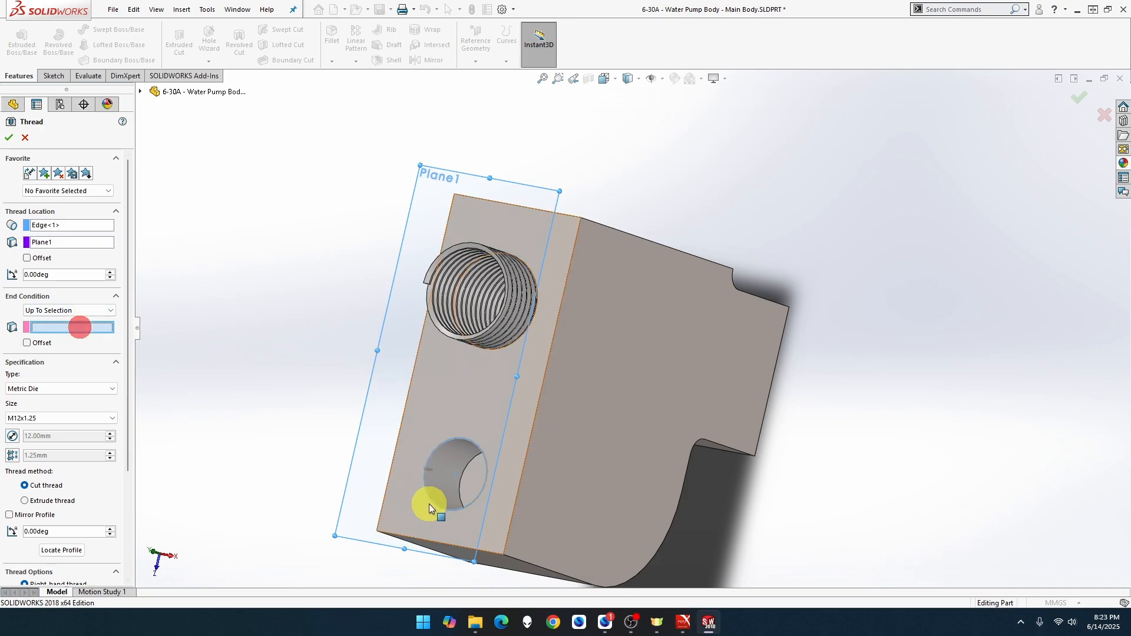
click(476, 484)
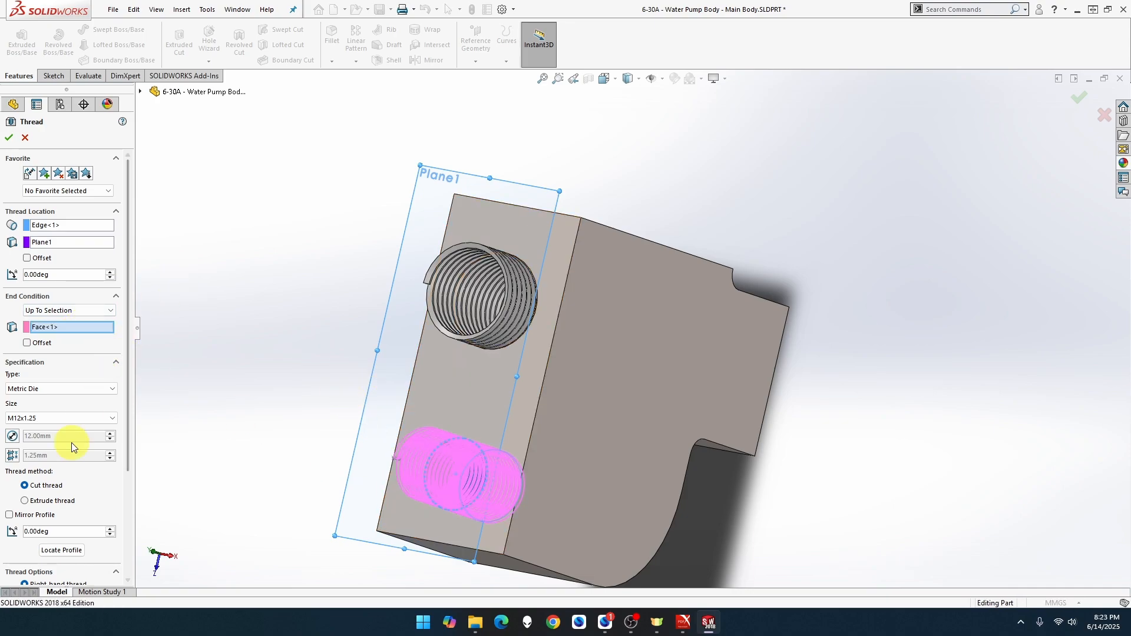
click(66, 499)
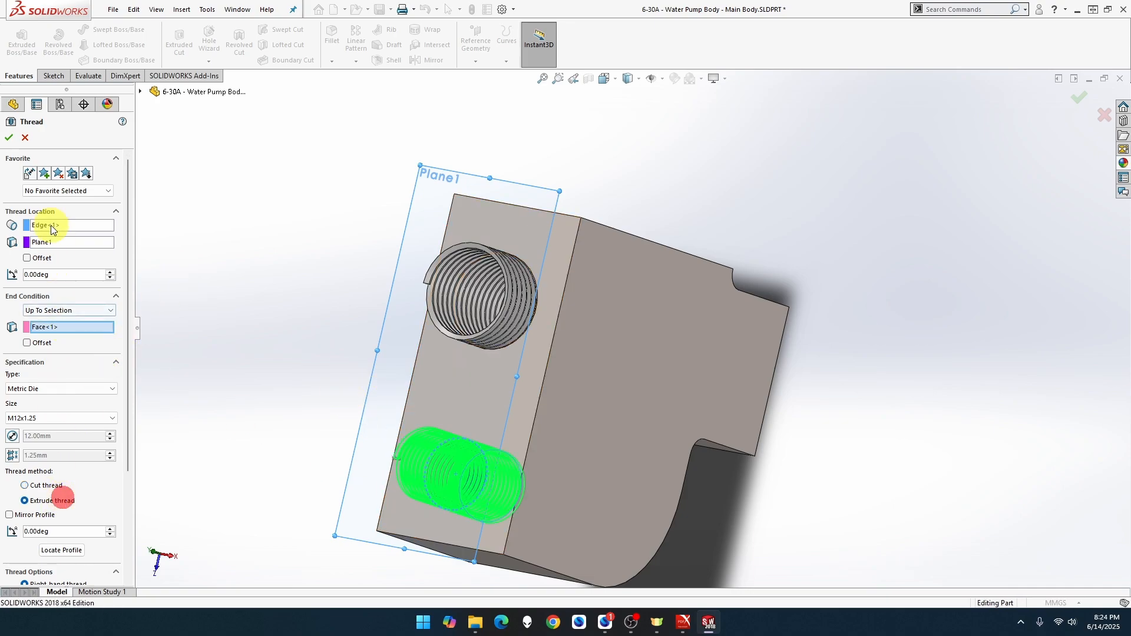
click(9, 139)
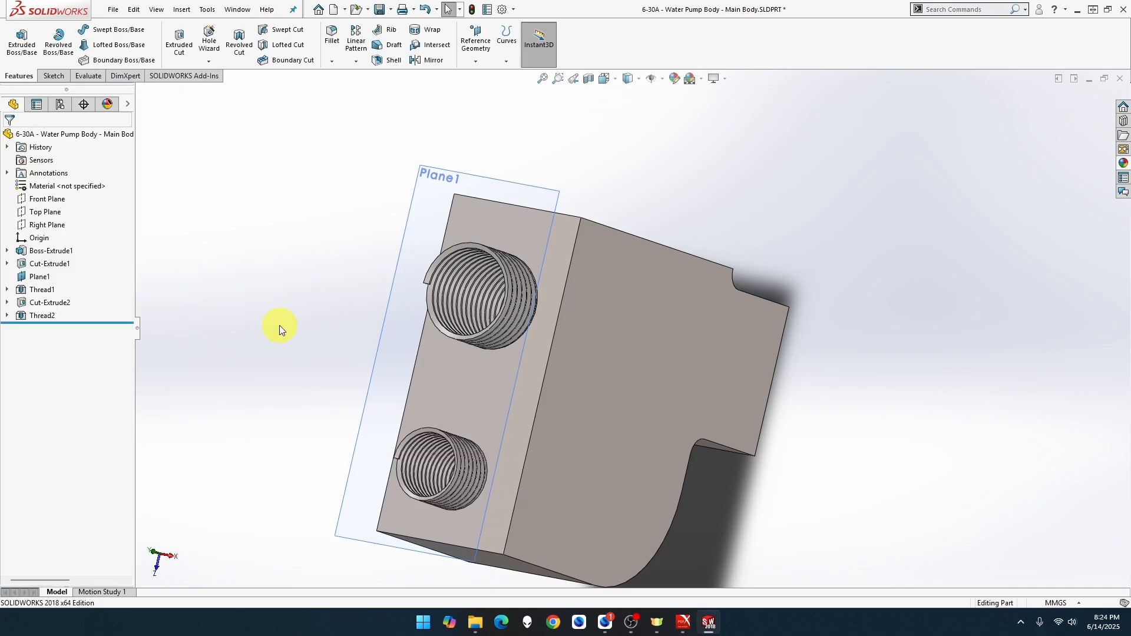
Sketch a corner rectangle on Plane1 that matches the outline of the face with the two threaded holes.
right_click(425, 241)
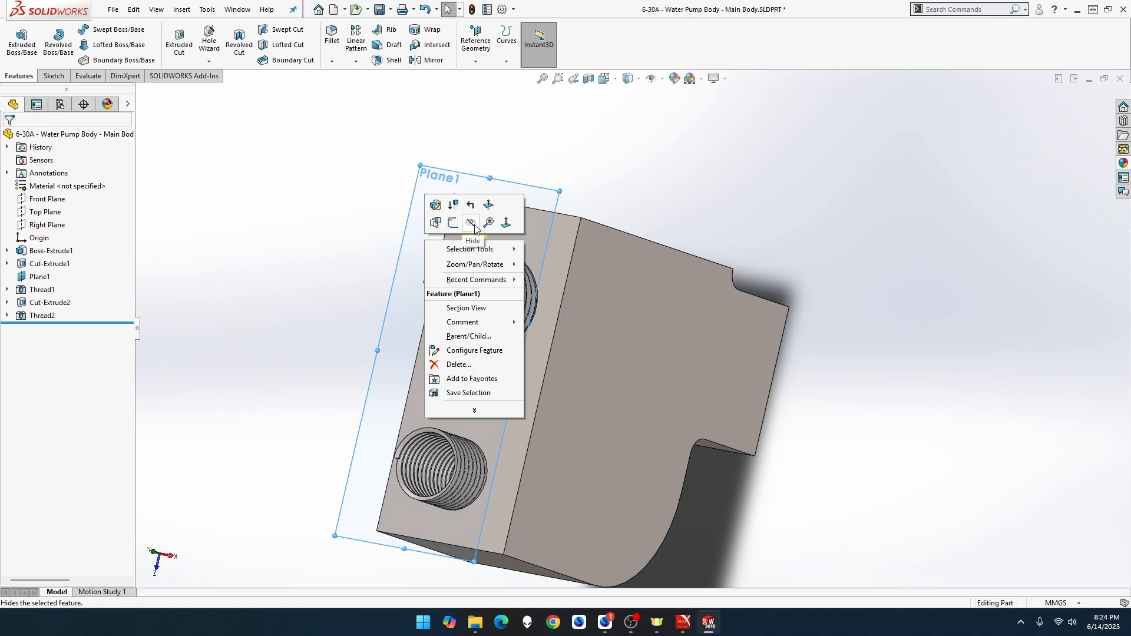
click(506, 225)
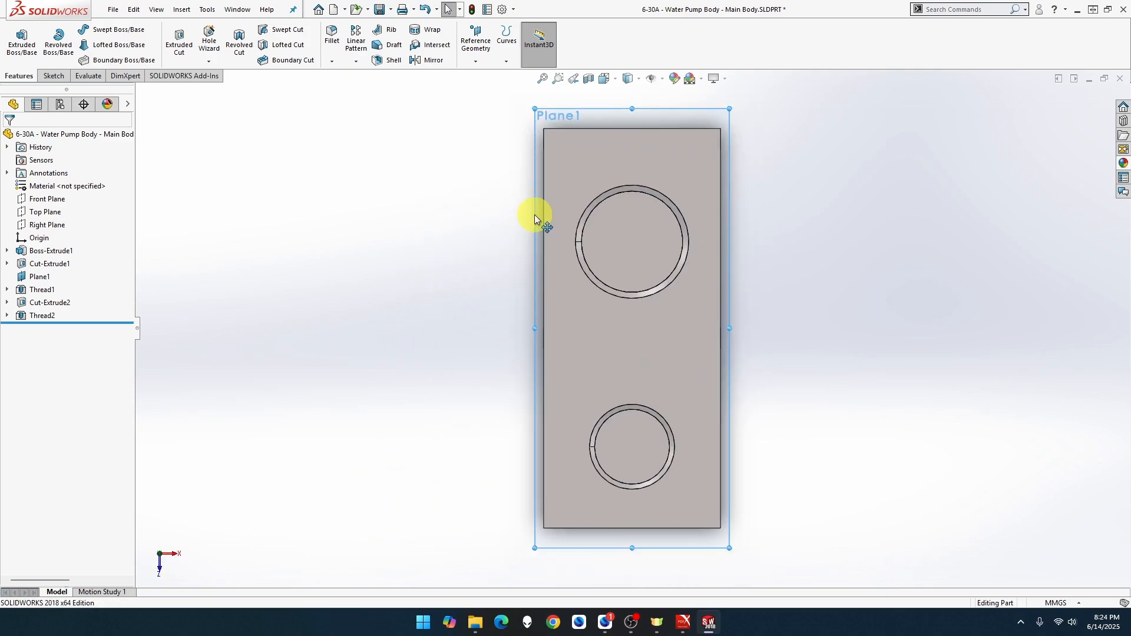
right_click(595, 121)
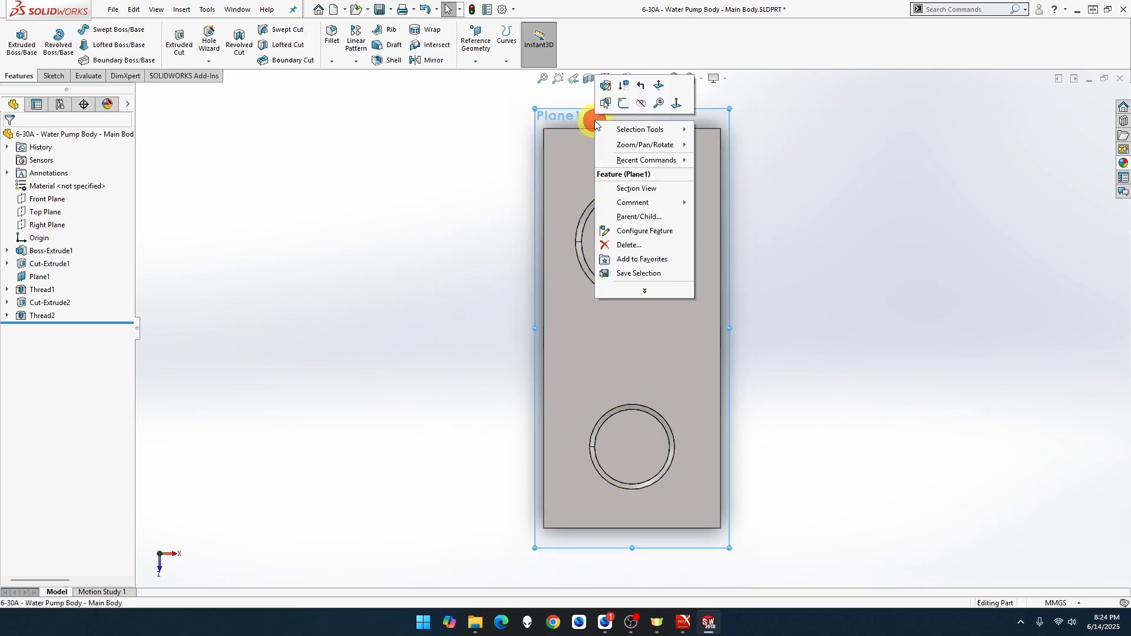
click(624, 103)
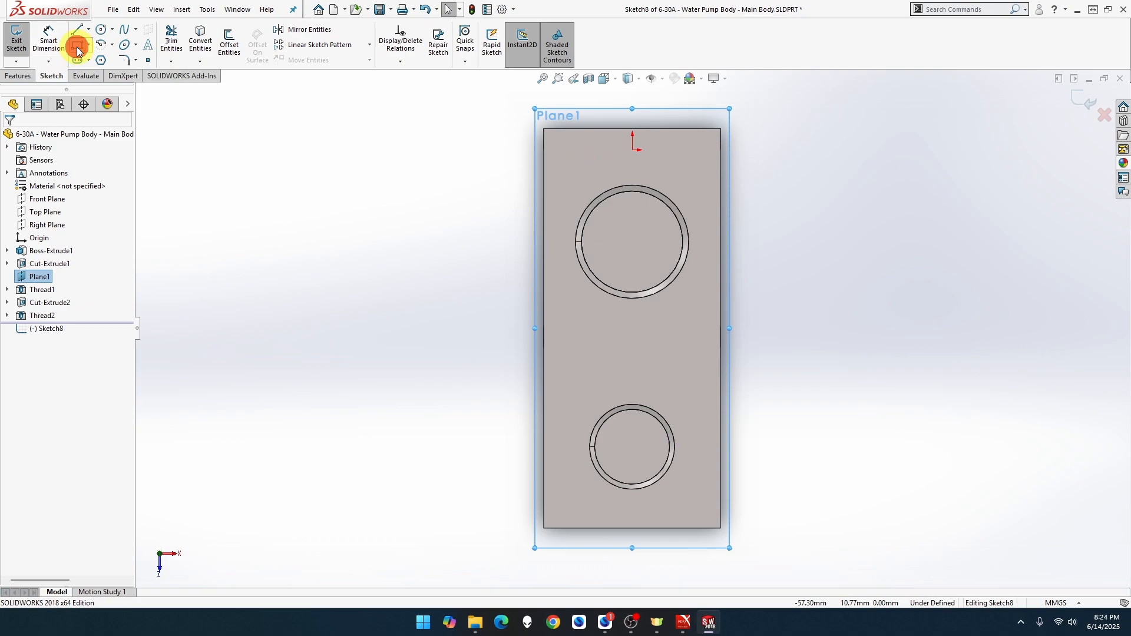
click(77, 44)
mouse_move(544, 129)
mouse_down()
mouse_move(695, 497)
mouse_move(722, 528)
mouse_up()
click(721, 529)
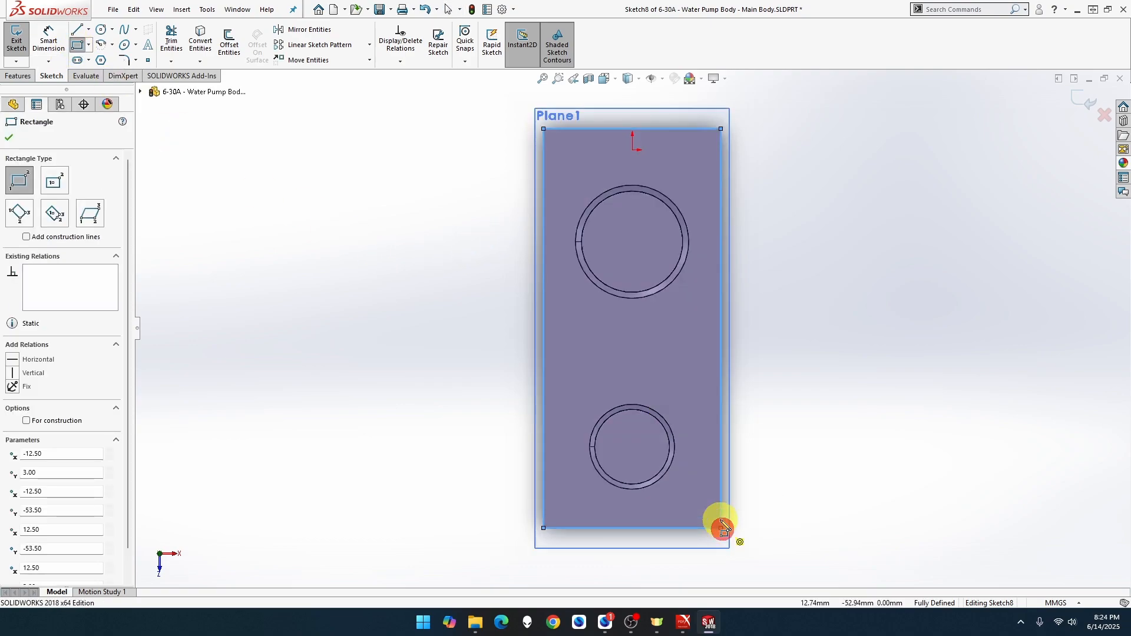
middle_drag(699, 450, 654, 445)
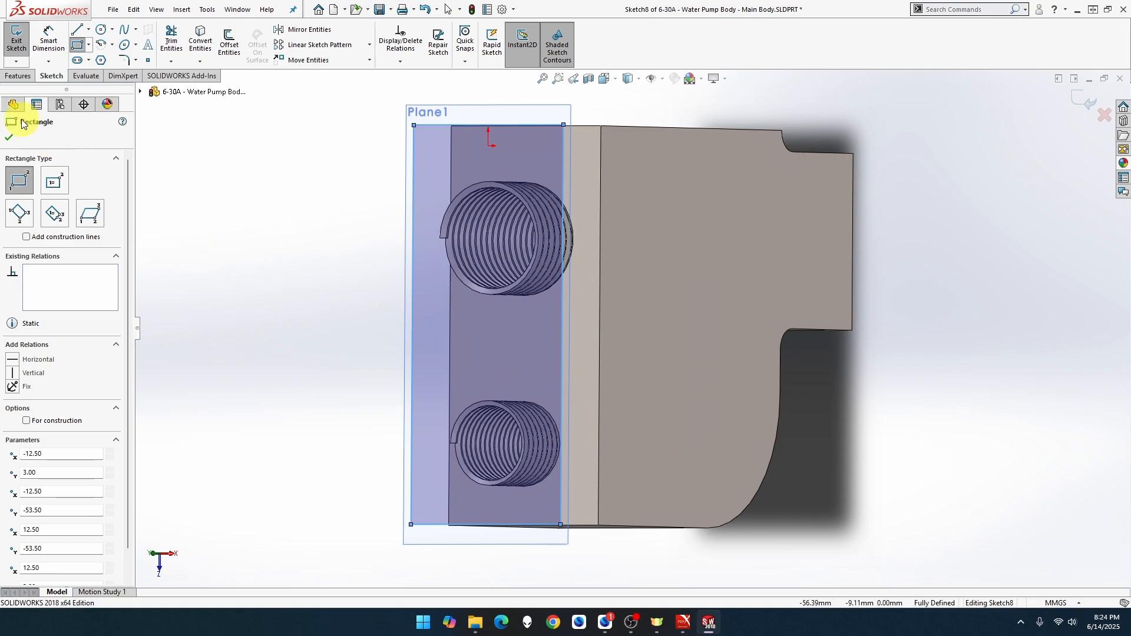
Cut away the protruding threads by an Extruded Cut of the rectangle with the Up To Surface condition ending at the holes' face.
click(15, 77)
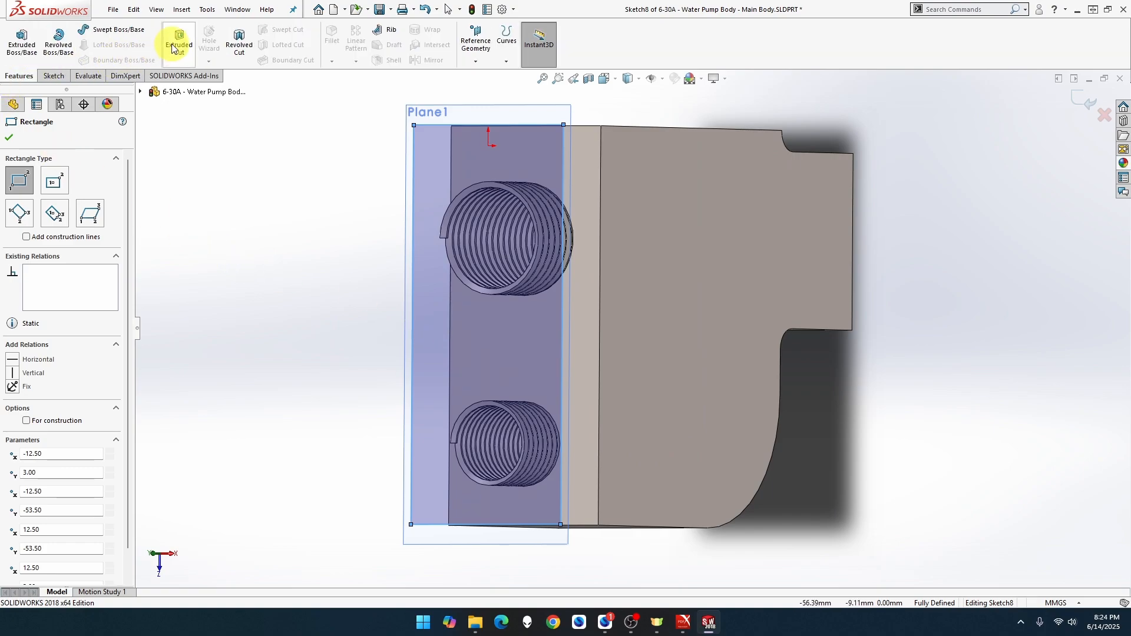
click(179, 41)
click(75, 212)
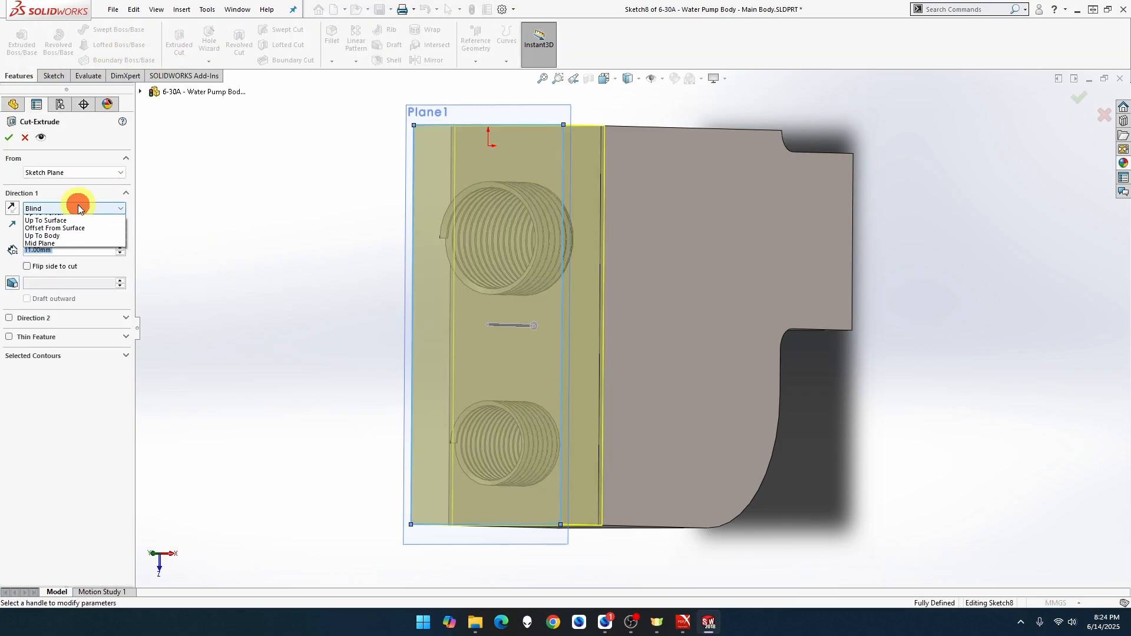
click(78, 243)
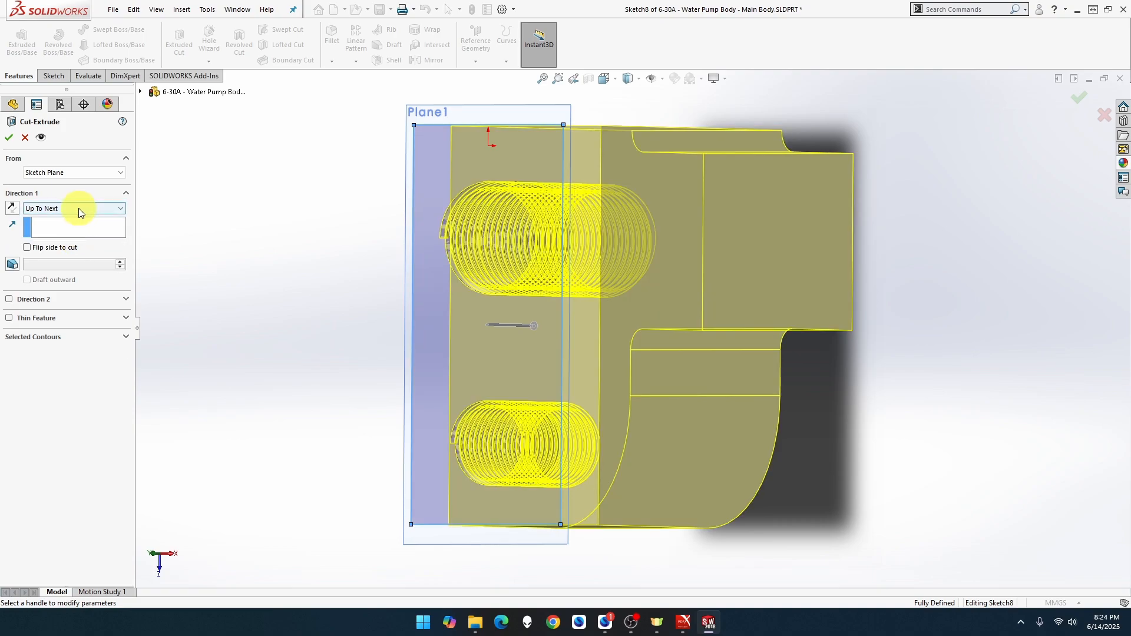
click(77, 208)
click(79, 258)
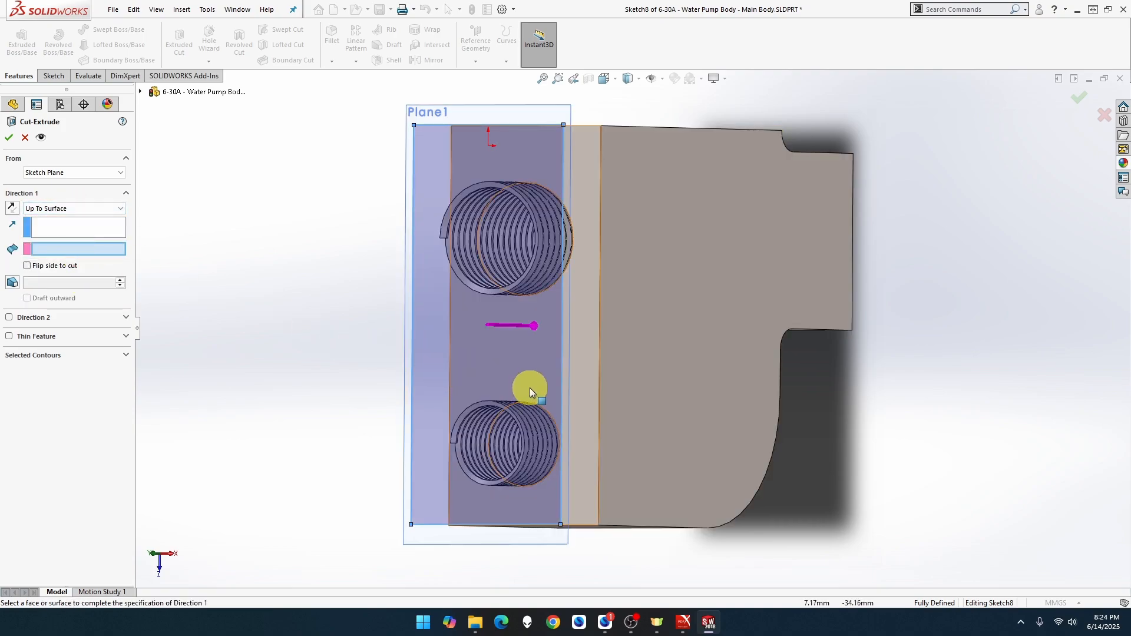
click(579, 370)
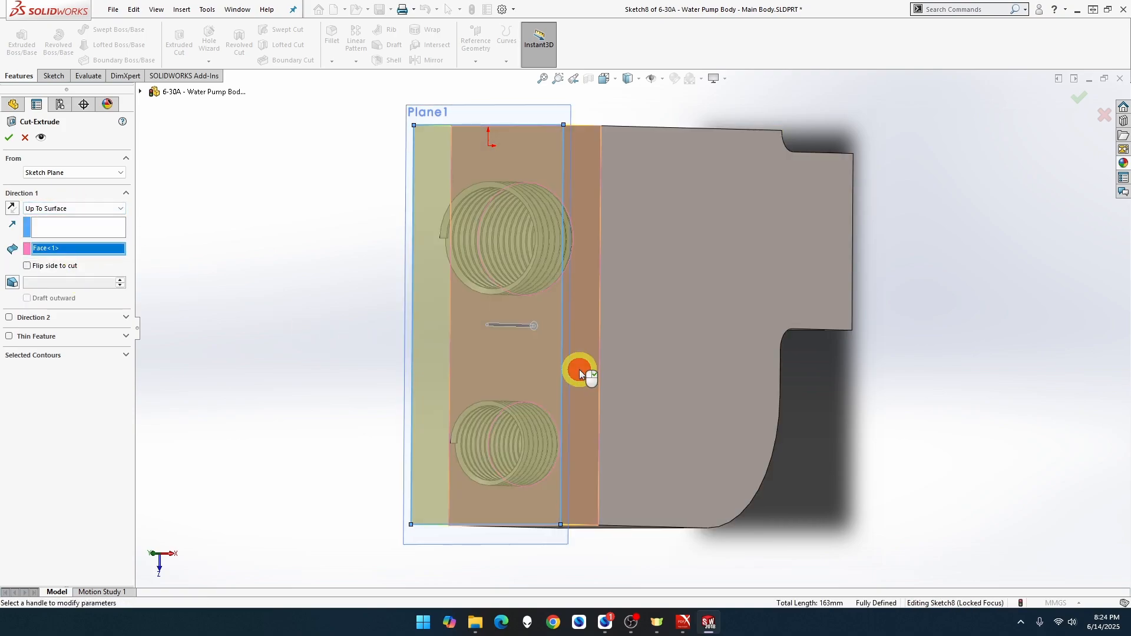
click(8, 137)
click(348, 328)
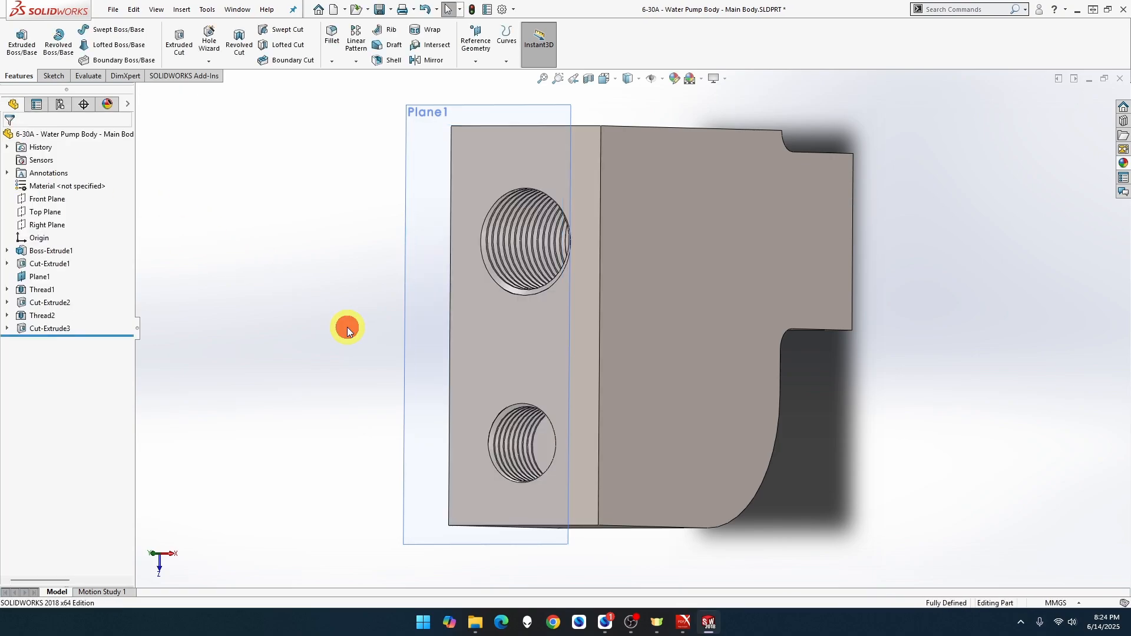
Hide the reference plane Plane1 in the model.
scroll(393, 320, up, 1)
middle_drag(393, 321, 412, 317)
right_click(503, 280)
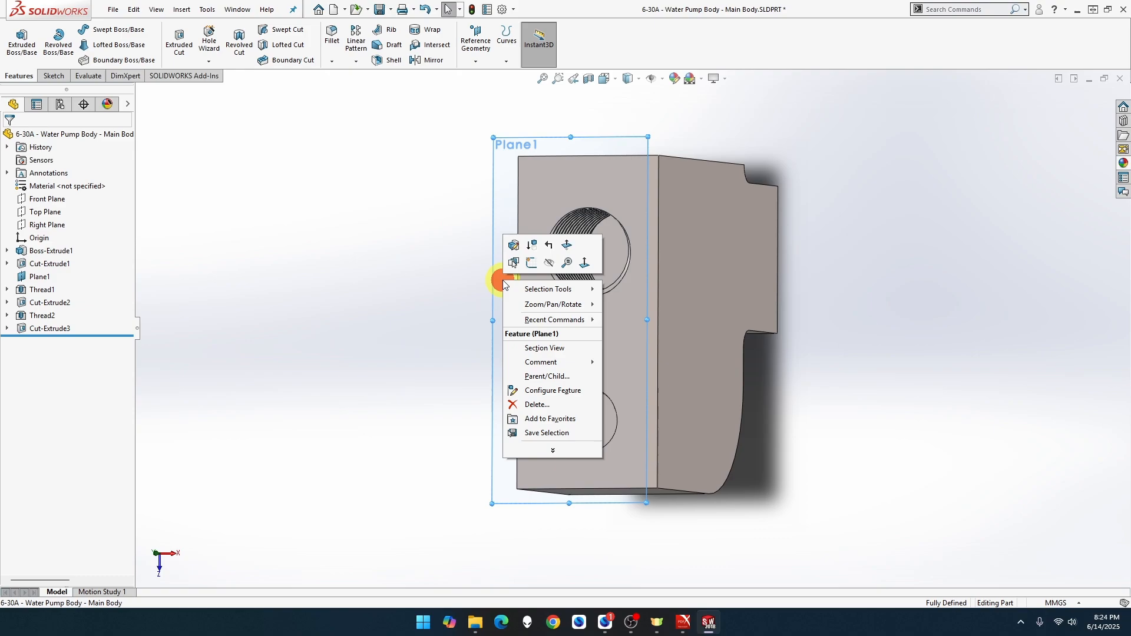
click(547, 266)
scroll(518, 291, up, 2)
scroll(507, 317, down, 2)
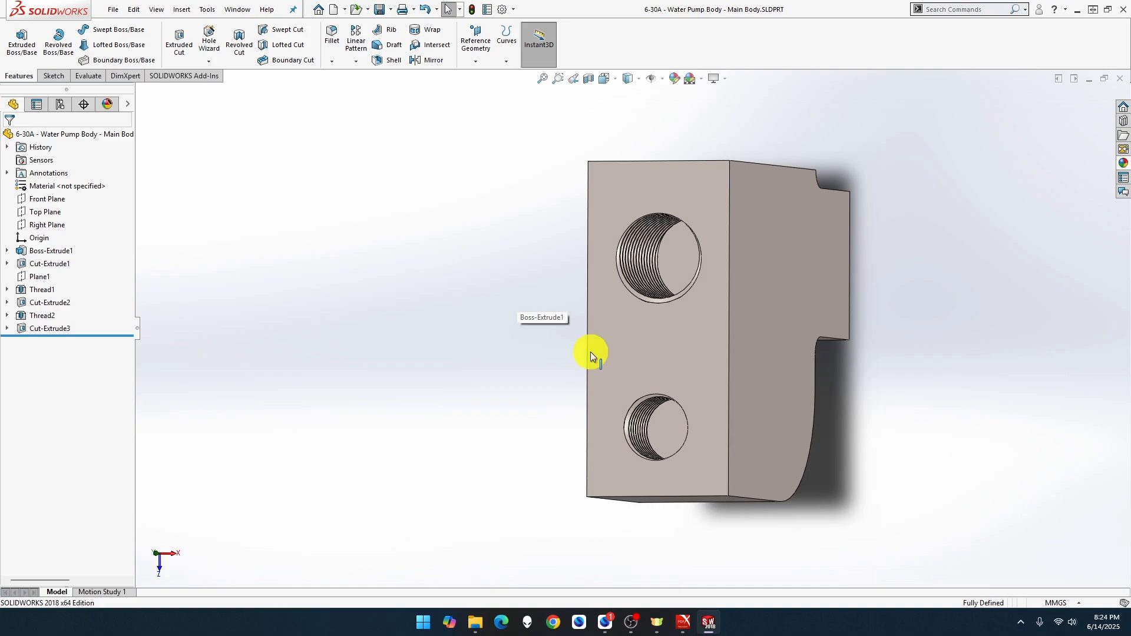
Start a sketch on the narrow end face beside the larger threaded hole, with the view normal to that face.
scroll(540, 399, up, 1)
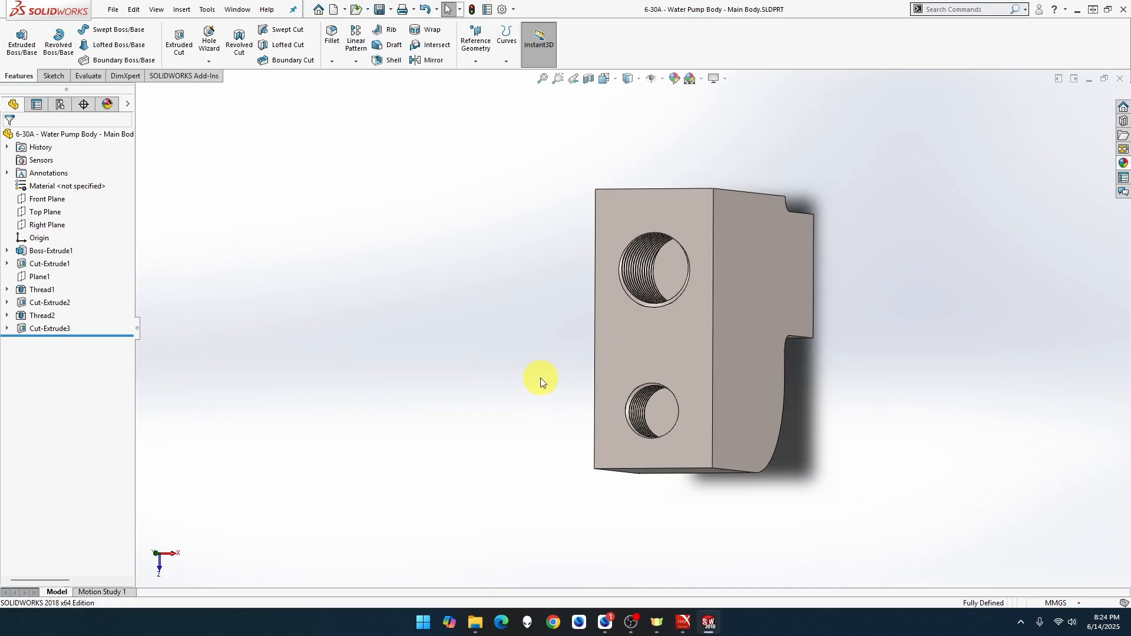
scroll(507, 382, up, 4)
scroll(507, 381, down, 3)
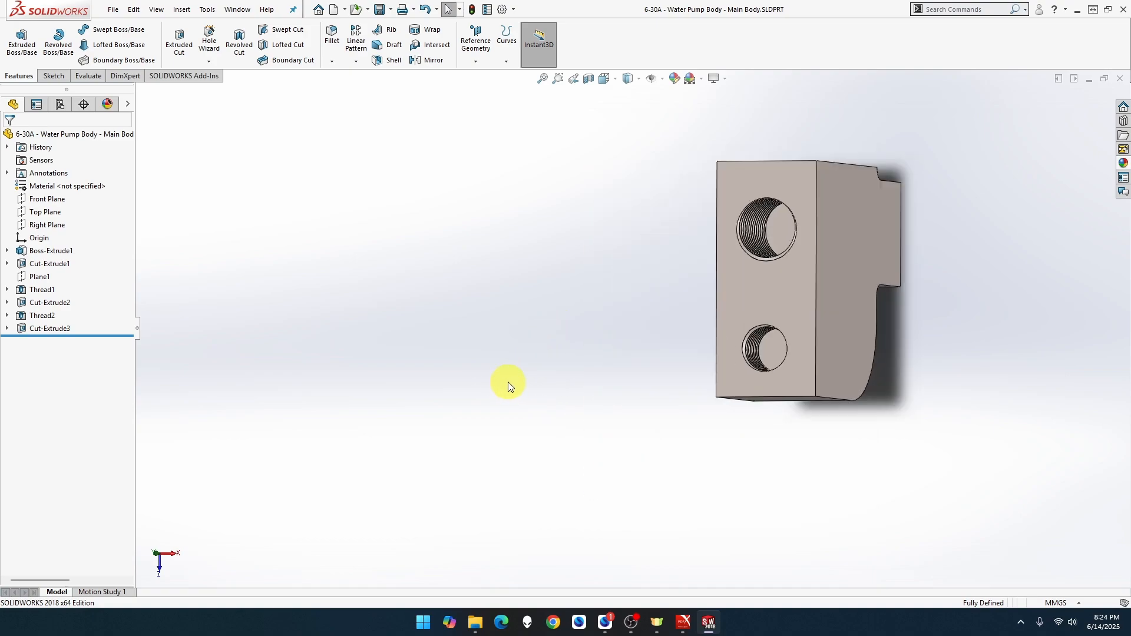
middle_drag(696, 289, 578, 442)
right_click(757, 211)
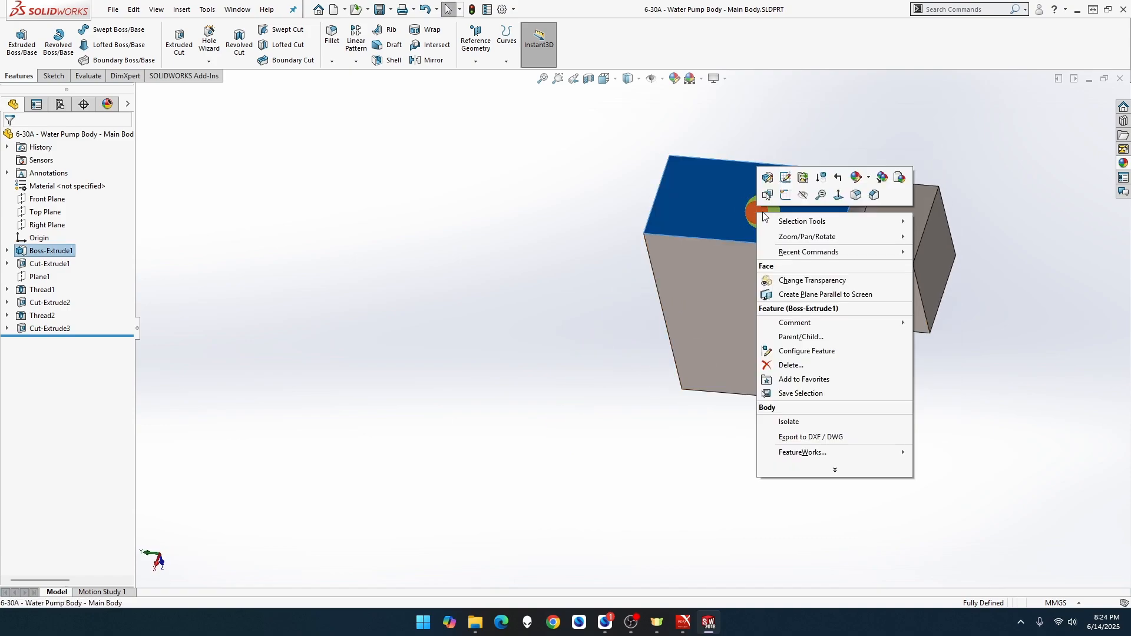
click(838, 196)
right_click(627, 225)
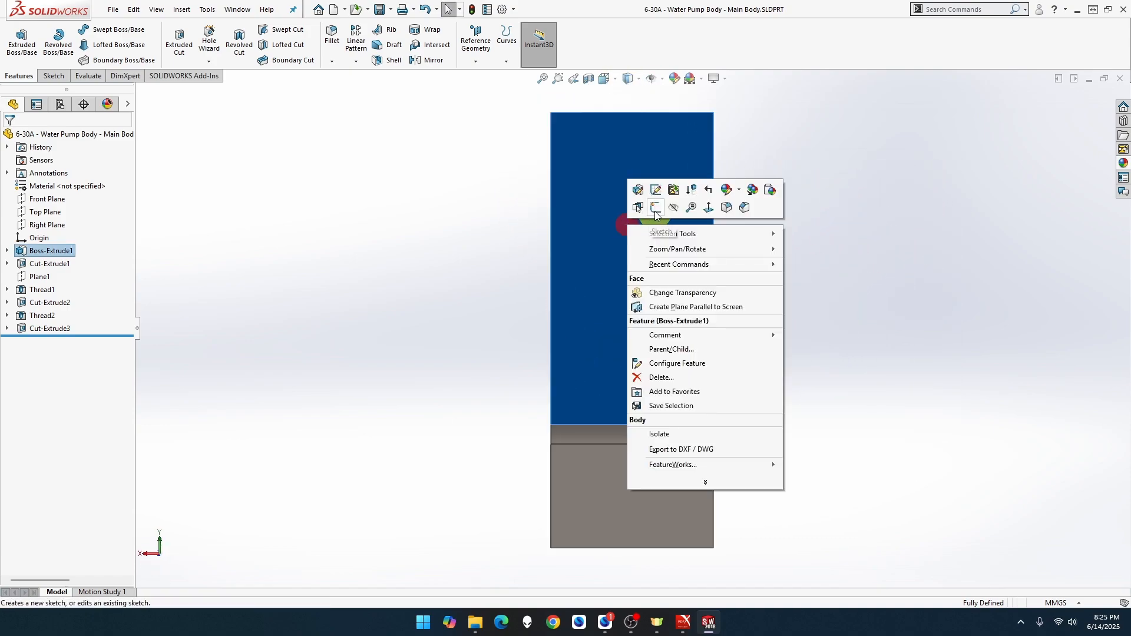
click(655, 209)
click(434, 204)
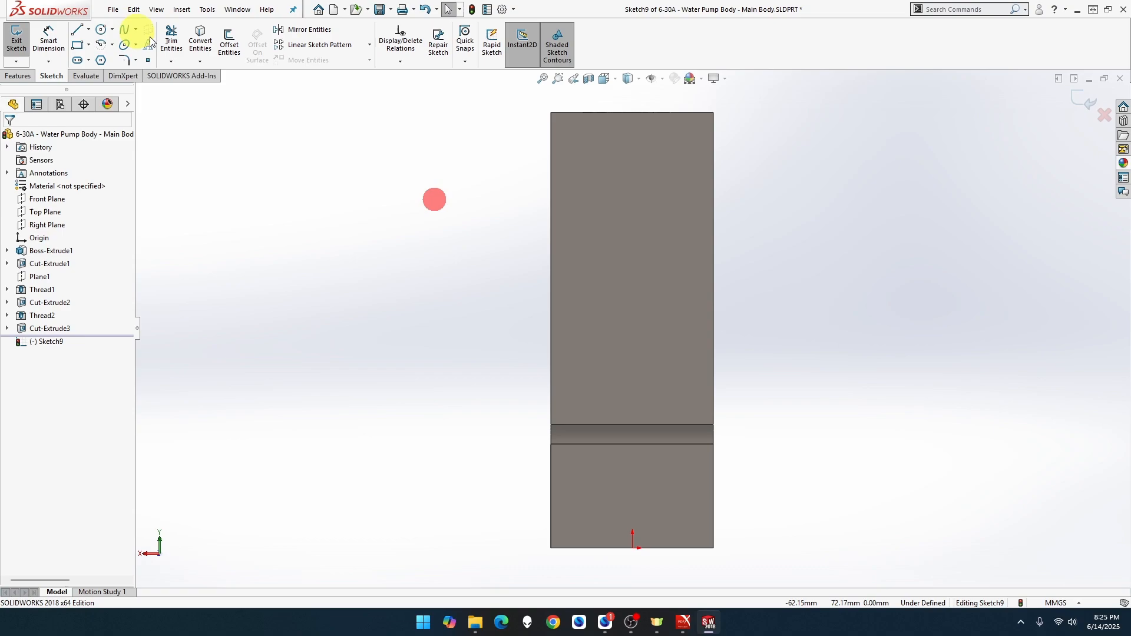
Sketch a circle about 11 mm in diameter near the face's upper end and set its diameter to 10 mm.
click(101, 29)
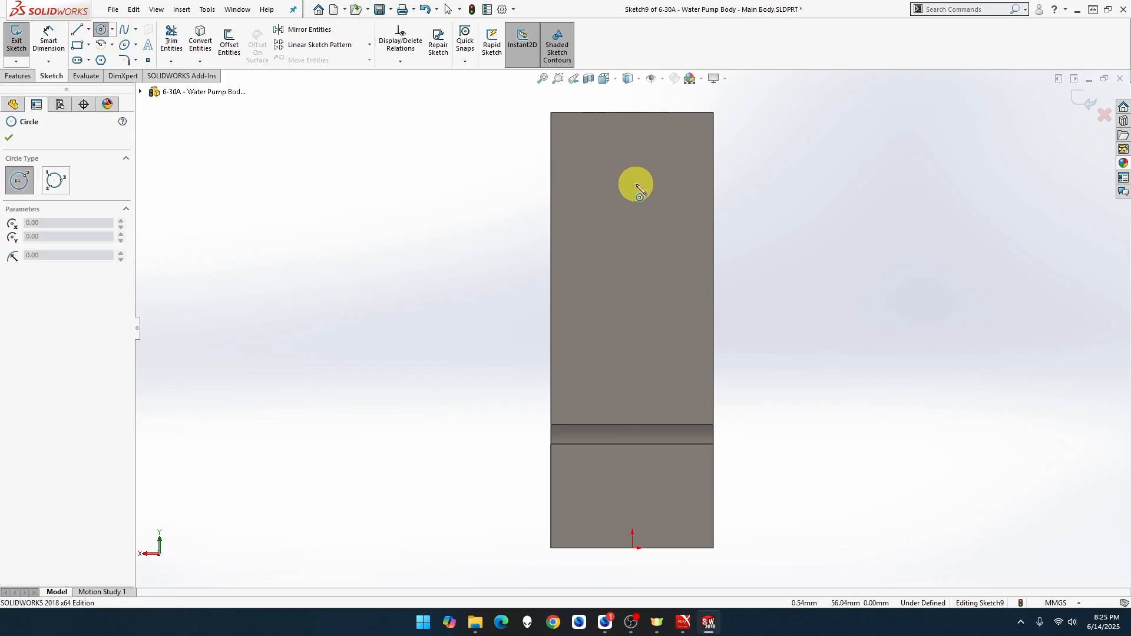
drag(637, 183, 668, 203)
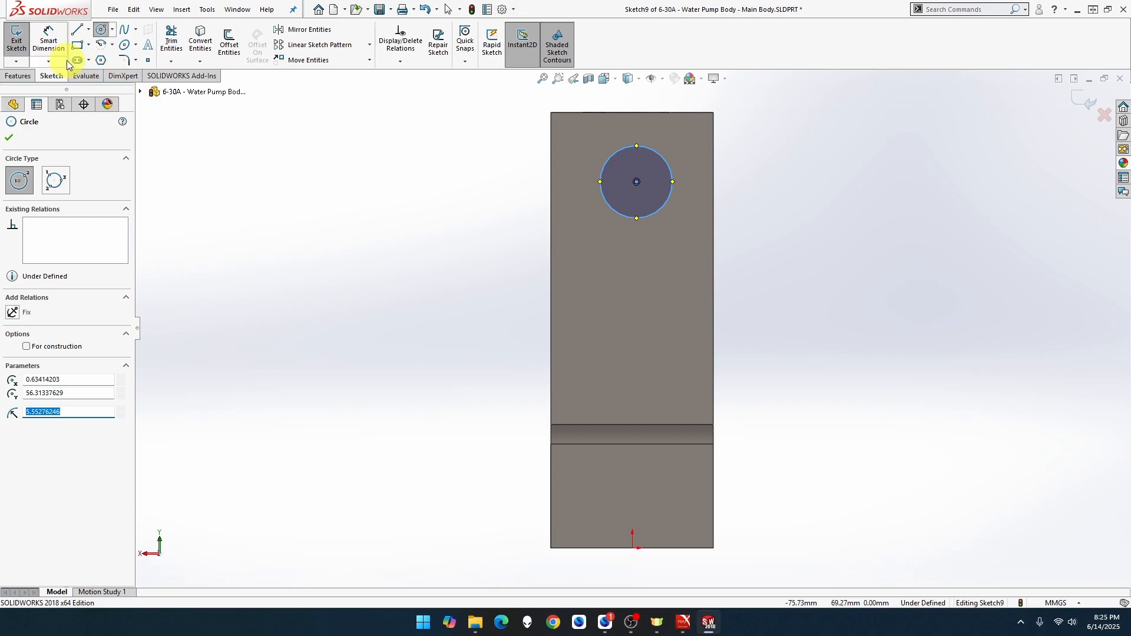
click(44, 46)
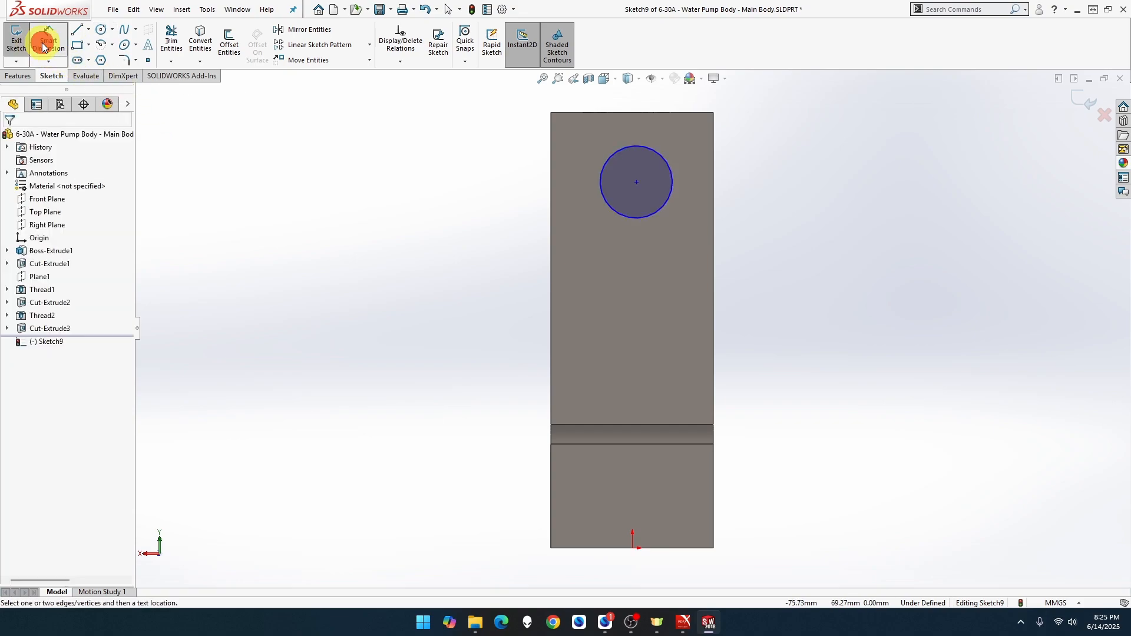
click(670, 201)
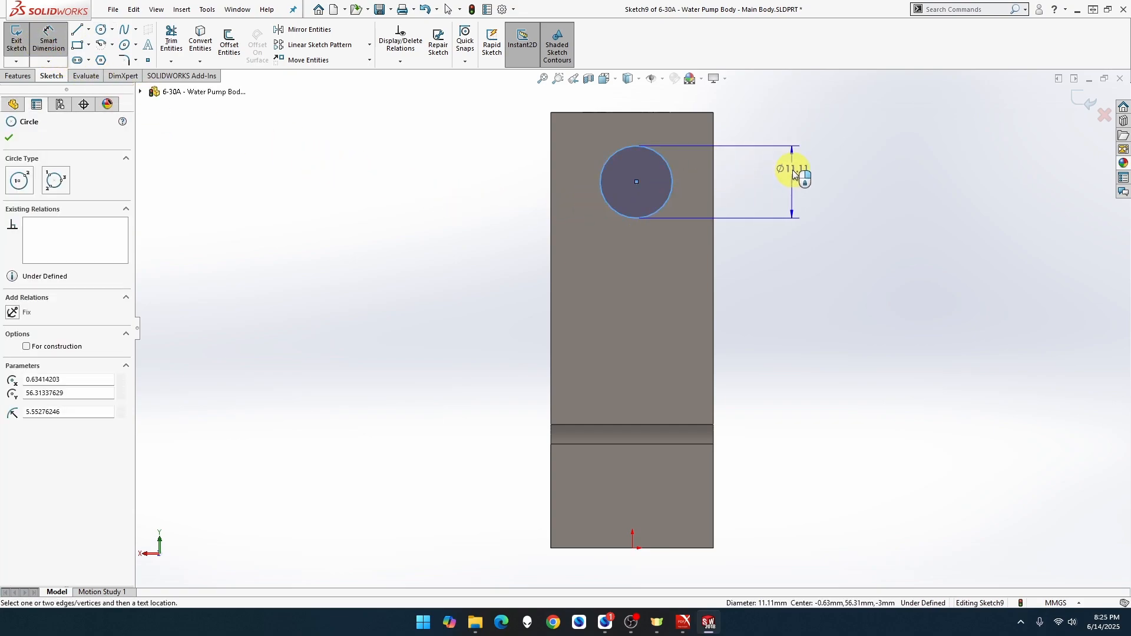
click(798, 175)
text(10)
key(Return)
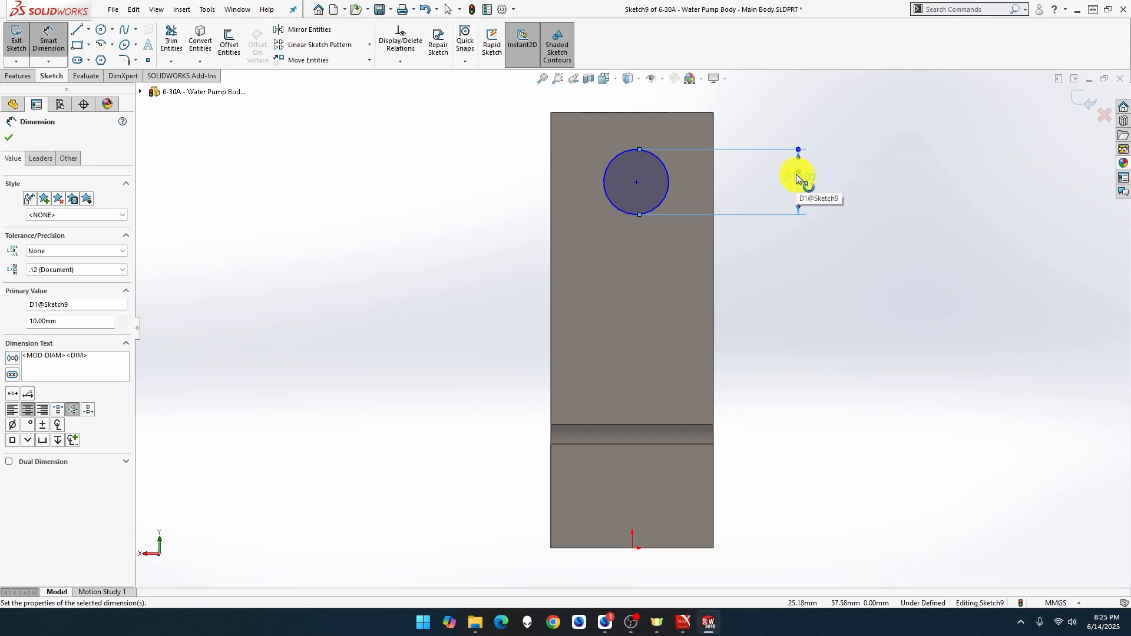
Dimension the circle's centre 11 mm from the face's top edge.
click(642, 114)
click(639, 182)
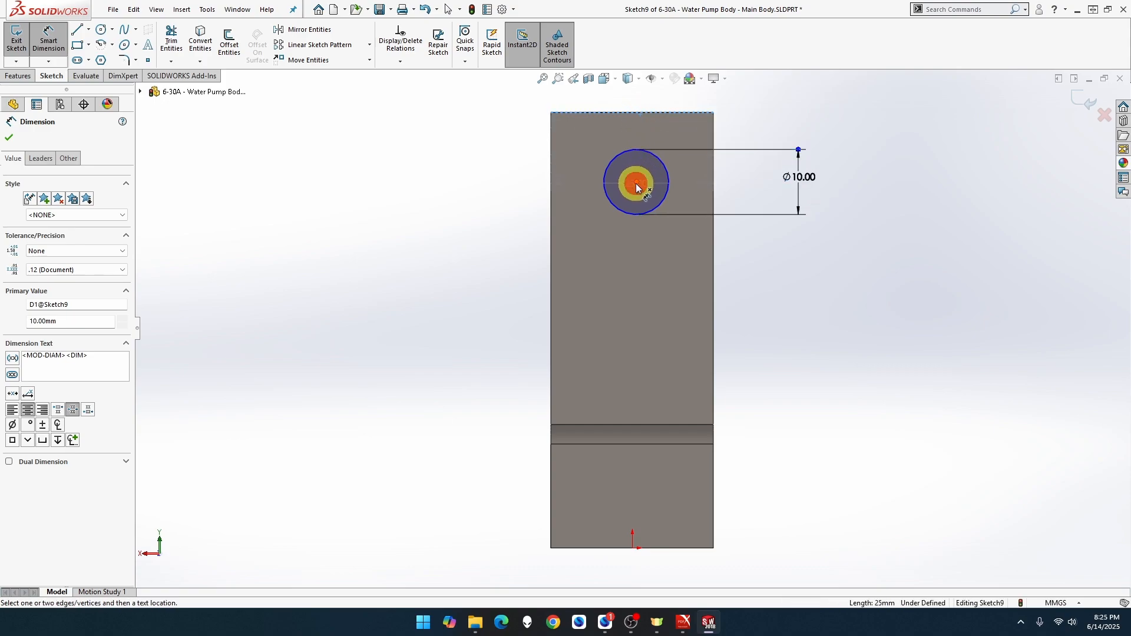
click(514, 165)
text(11)
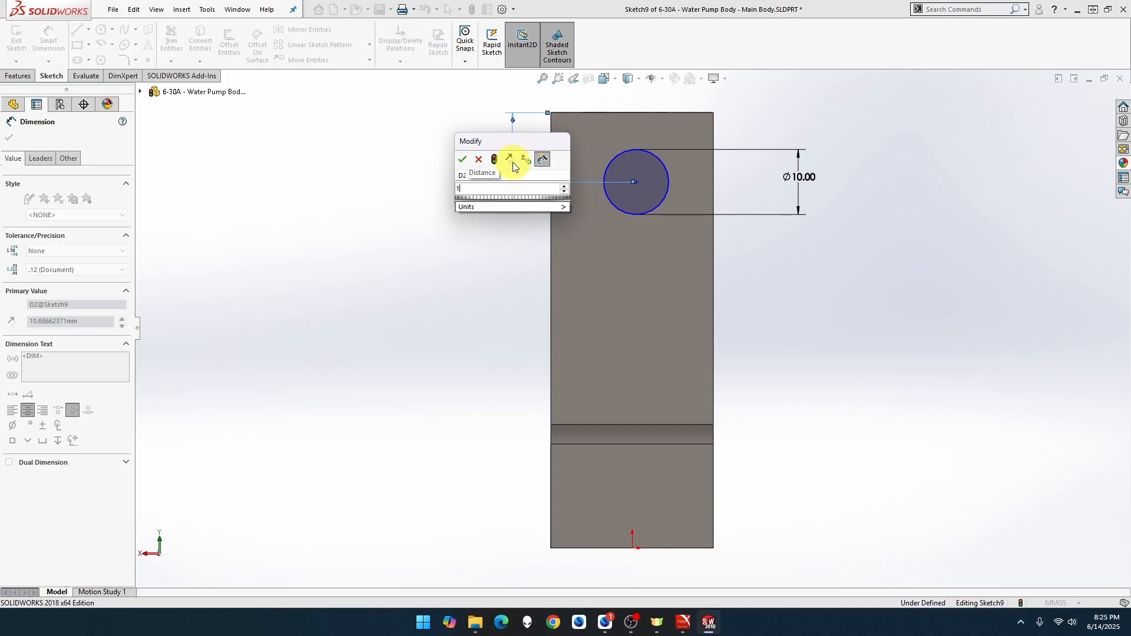
key(Return)
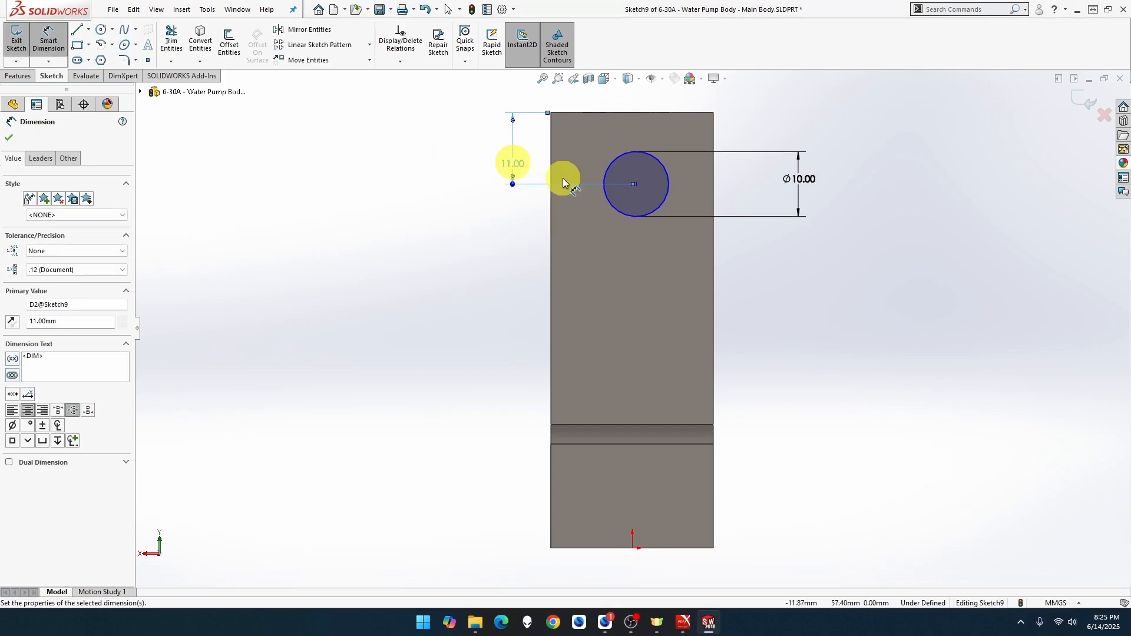
key(Escape)
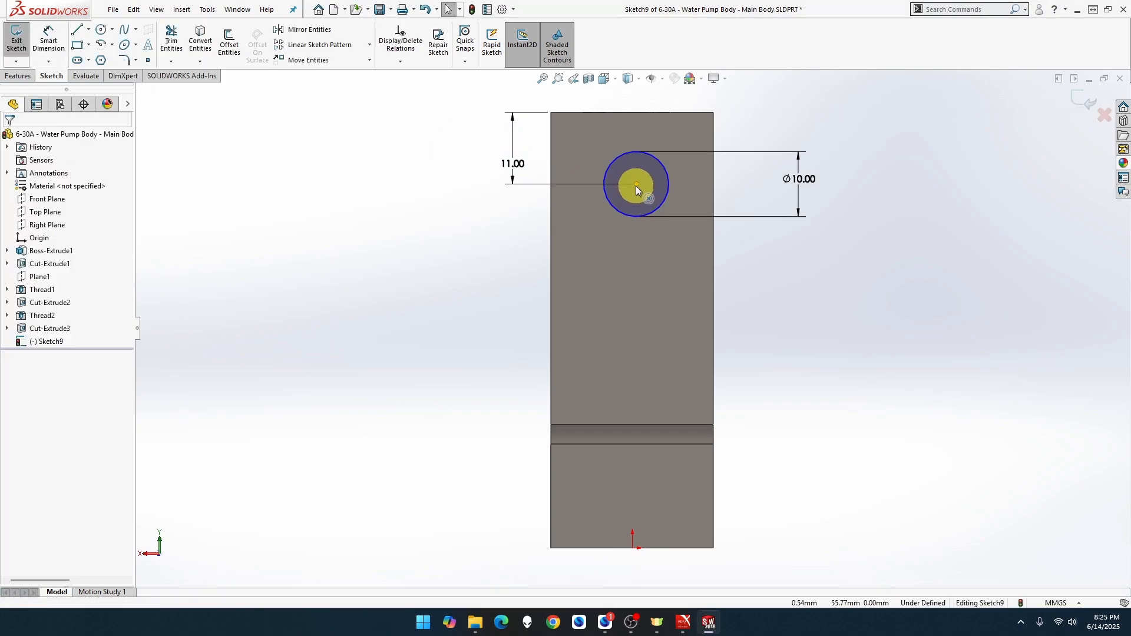
Add a Vertical relation between the circle's centre and the origin.
click(636, 185)
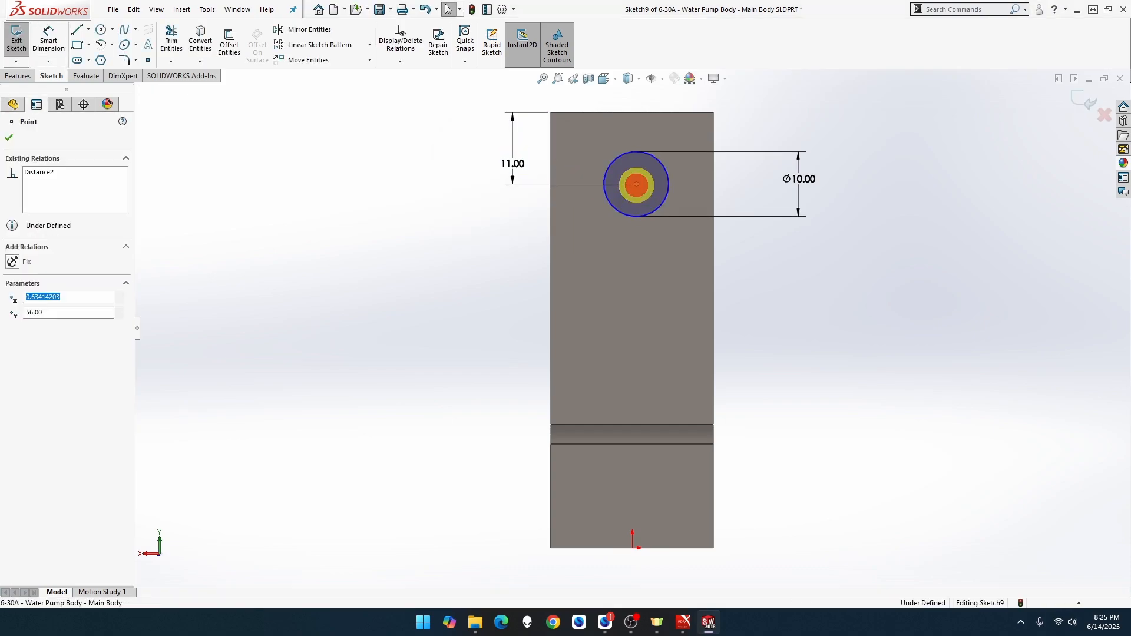
ctrl+click(633, 548)
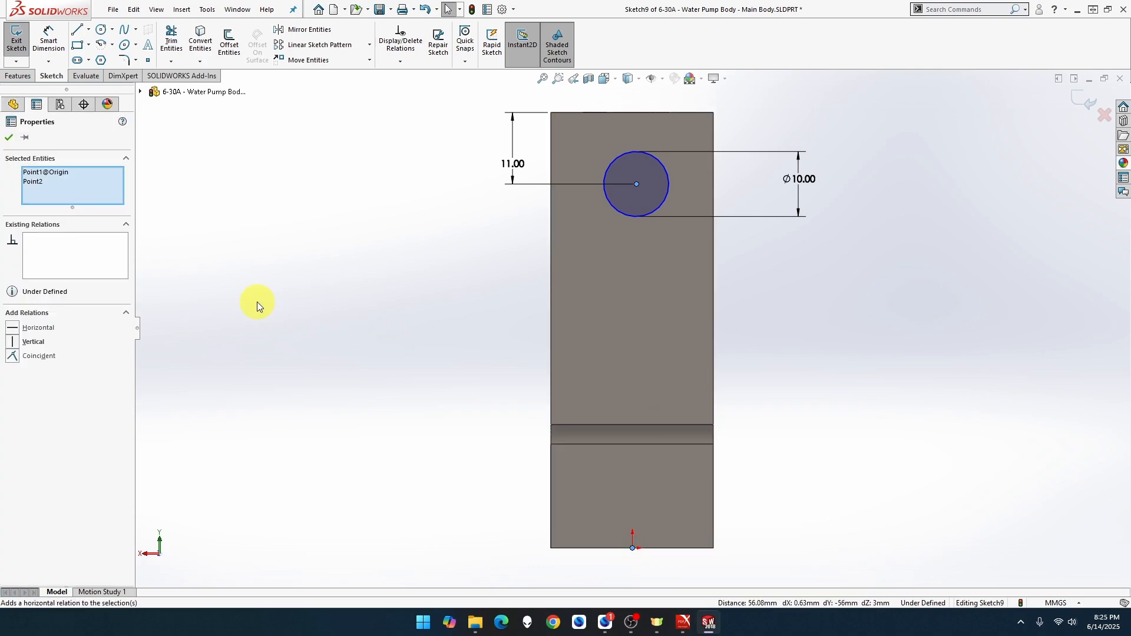
click(34, 342)
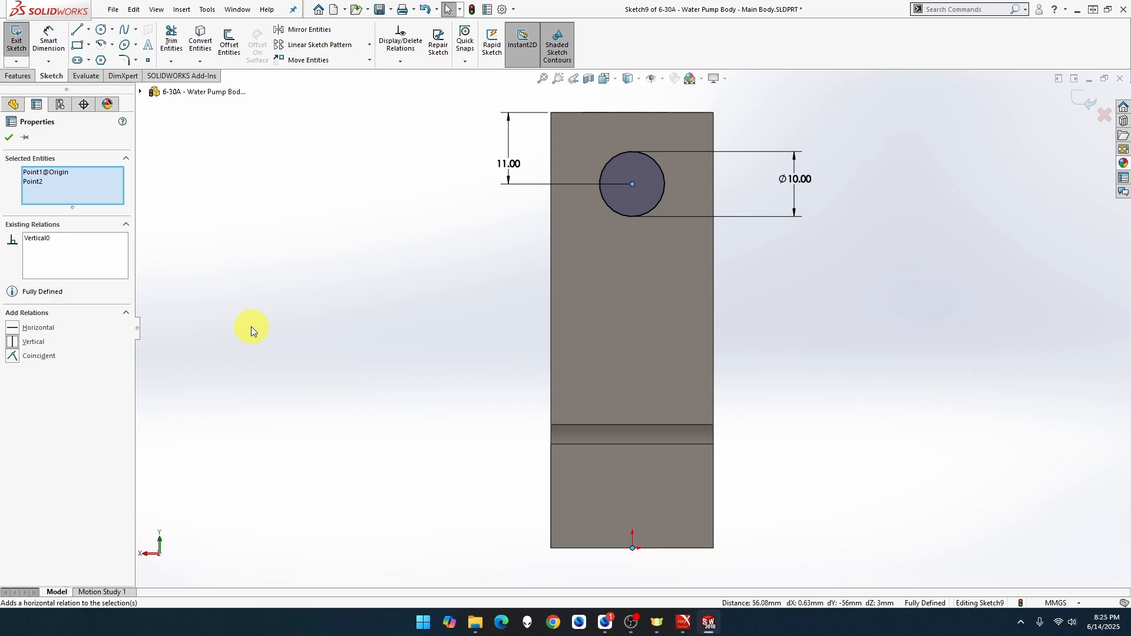
Cut the 10 mm circle into the body with a Blind Extruded Cut, entering the depth as 29+16+6 mm.
key(ctrl+7)
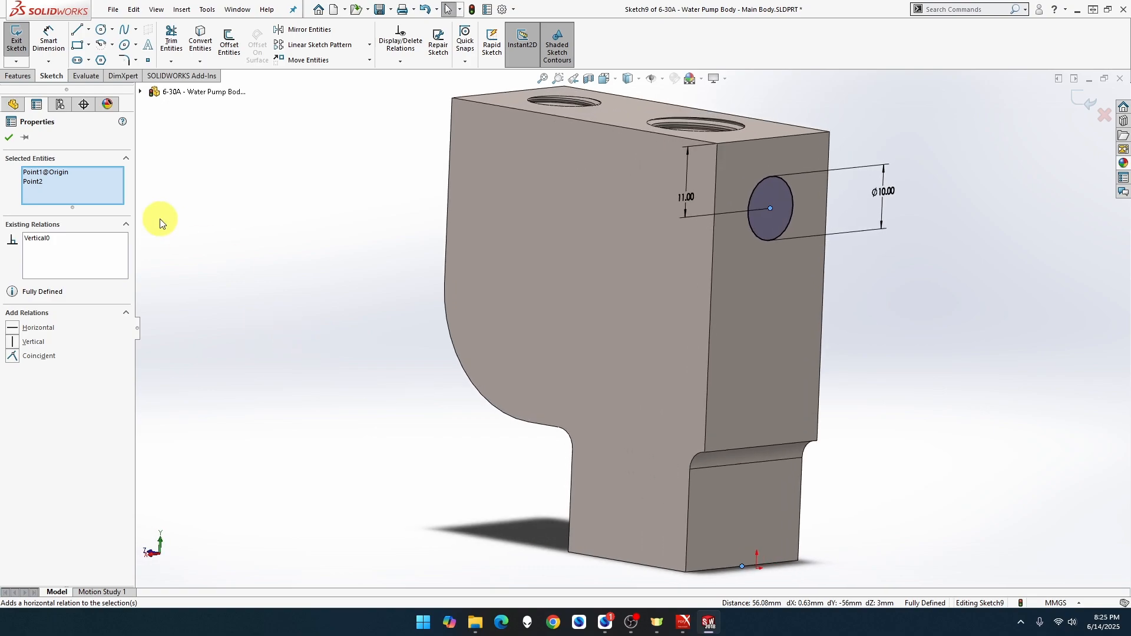
click(28, 78)
click(177, 43)
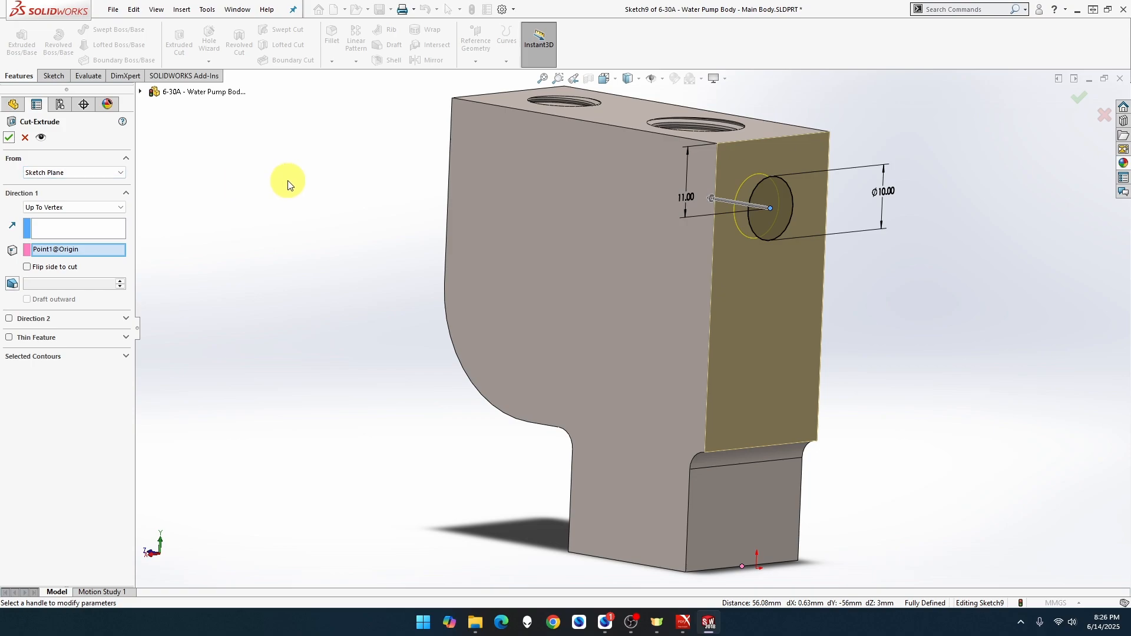
middle_drag(287, 184, 277, 240)
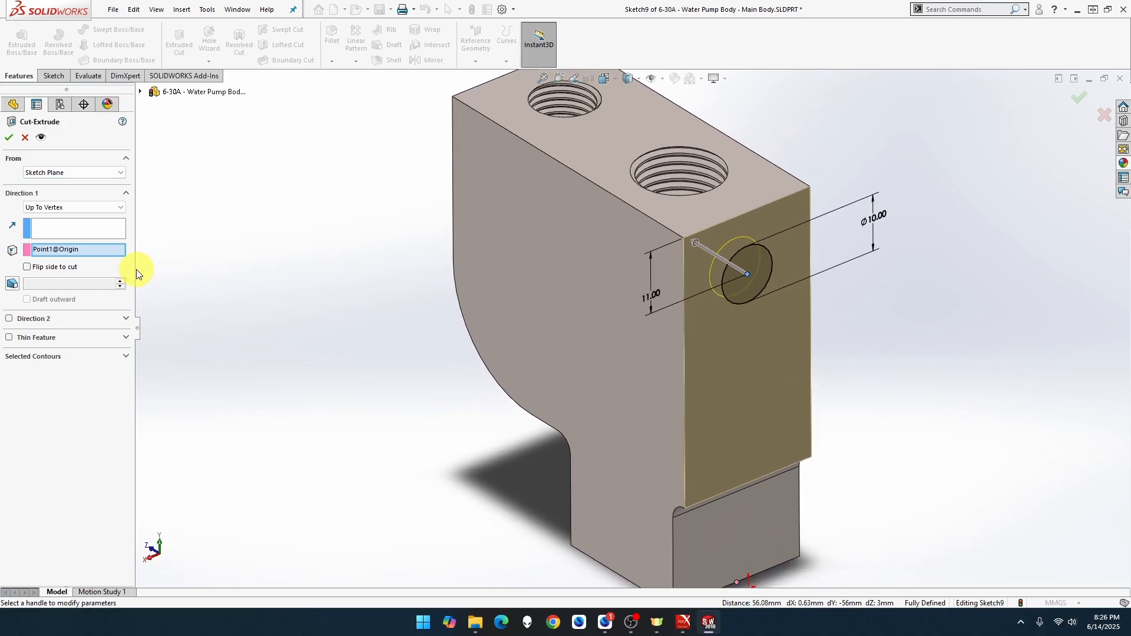
click(73, 209)
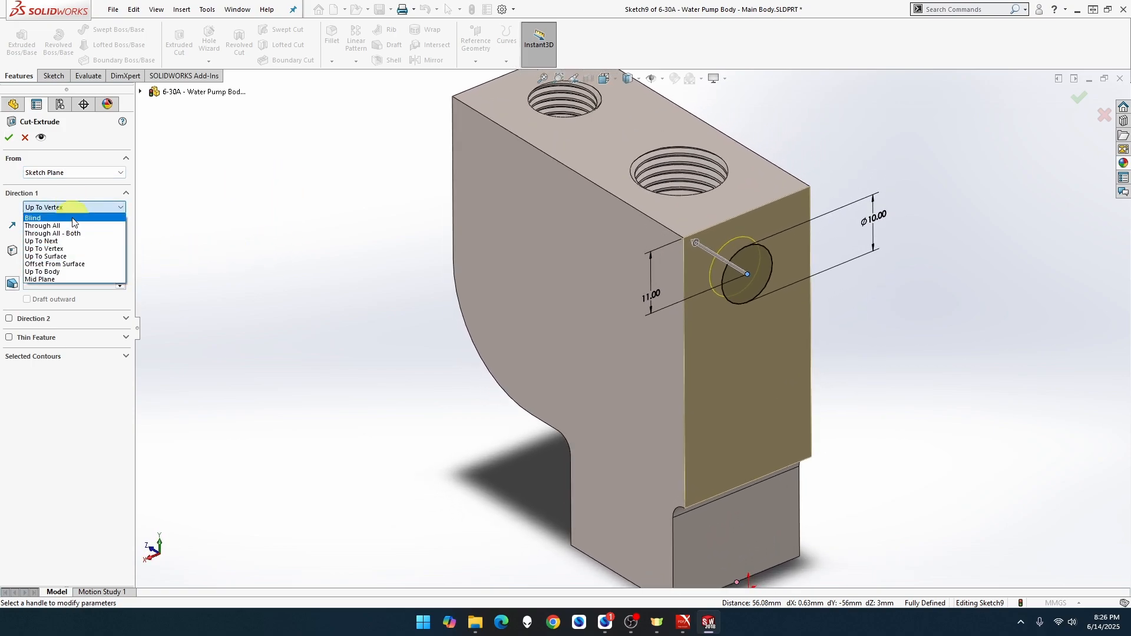
click(72, 218)
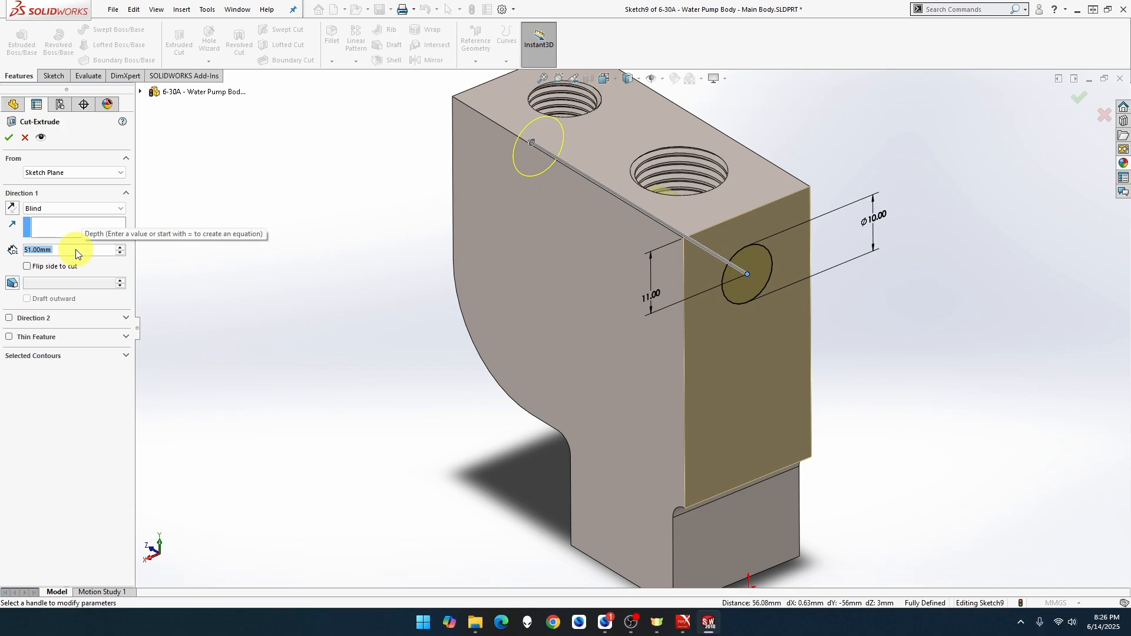
text(29)
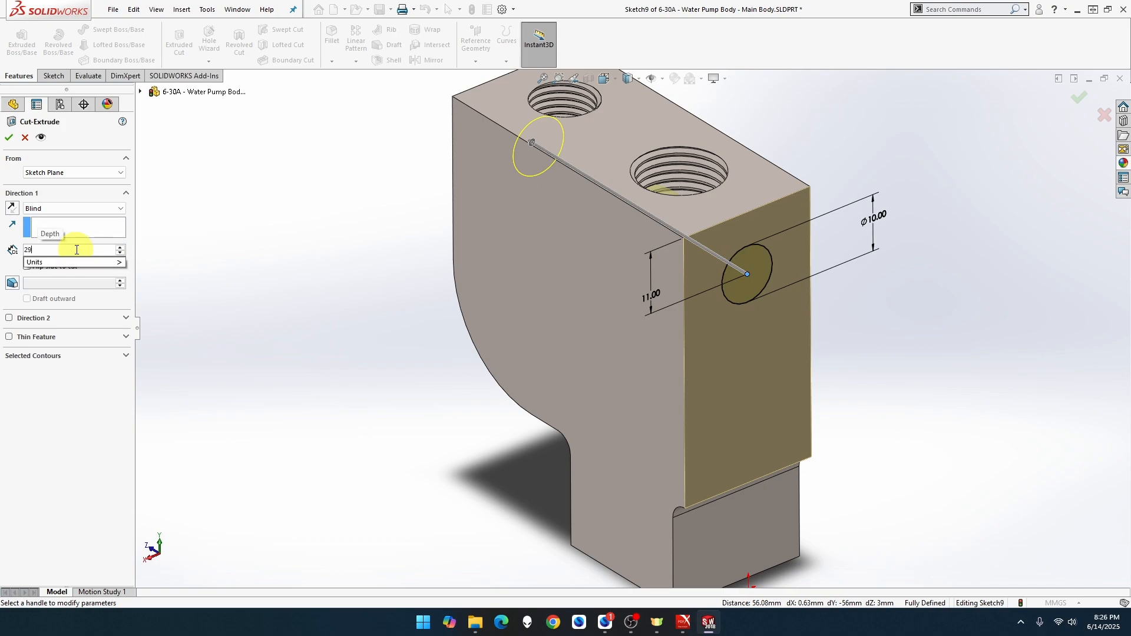
text(+16+6)
key(Return)
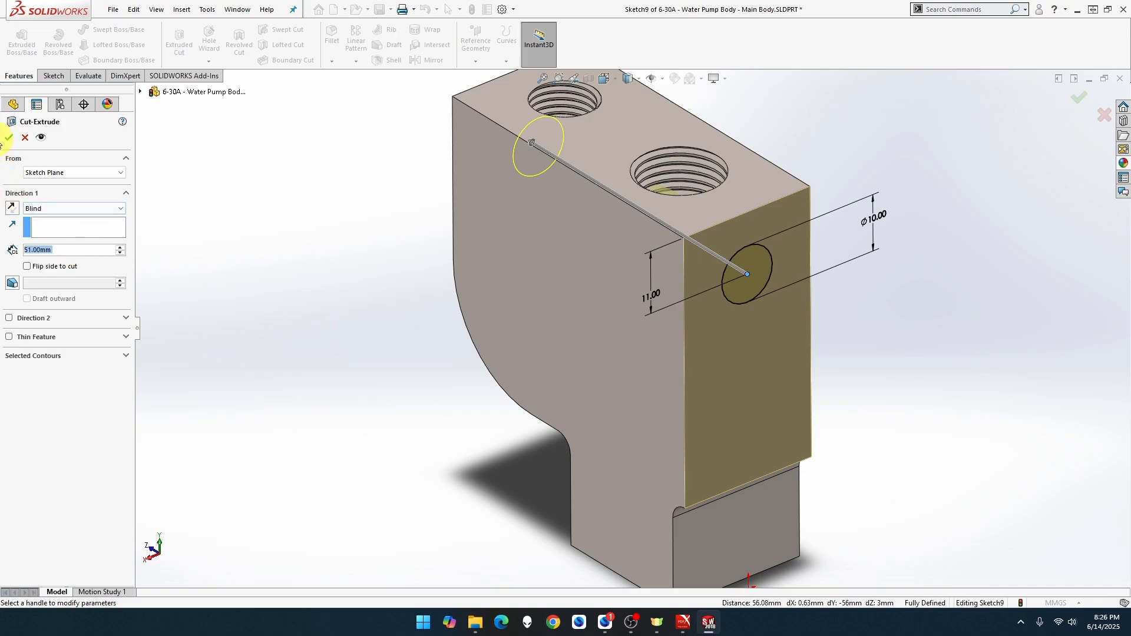
click(9, 137)
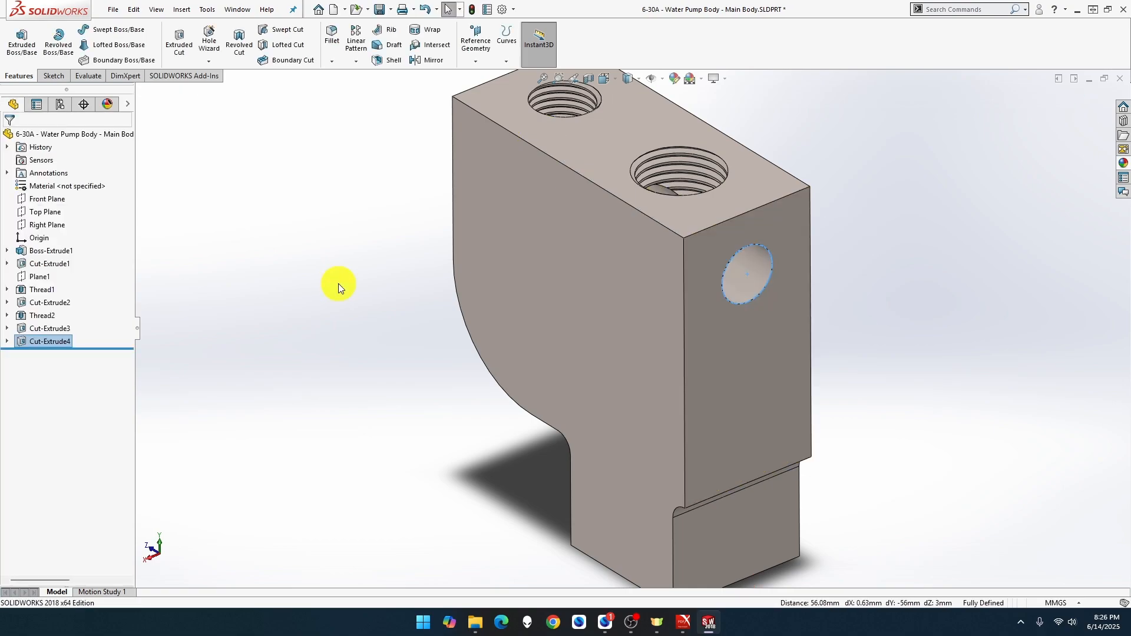
Examine the insides of both threaded holes where the 10 mm hole crosses them.
middle_drag(338, 284, 313, 338)
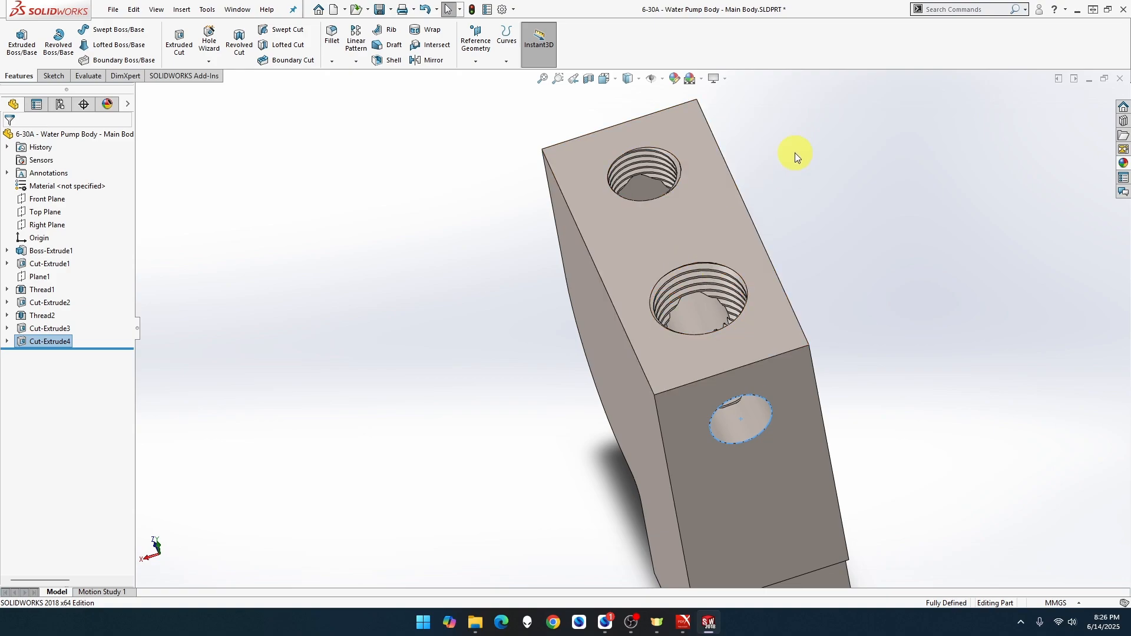
scroll(795, 155, down, 1)
scroll(776, 205, up, 1)
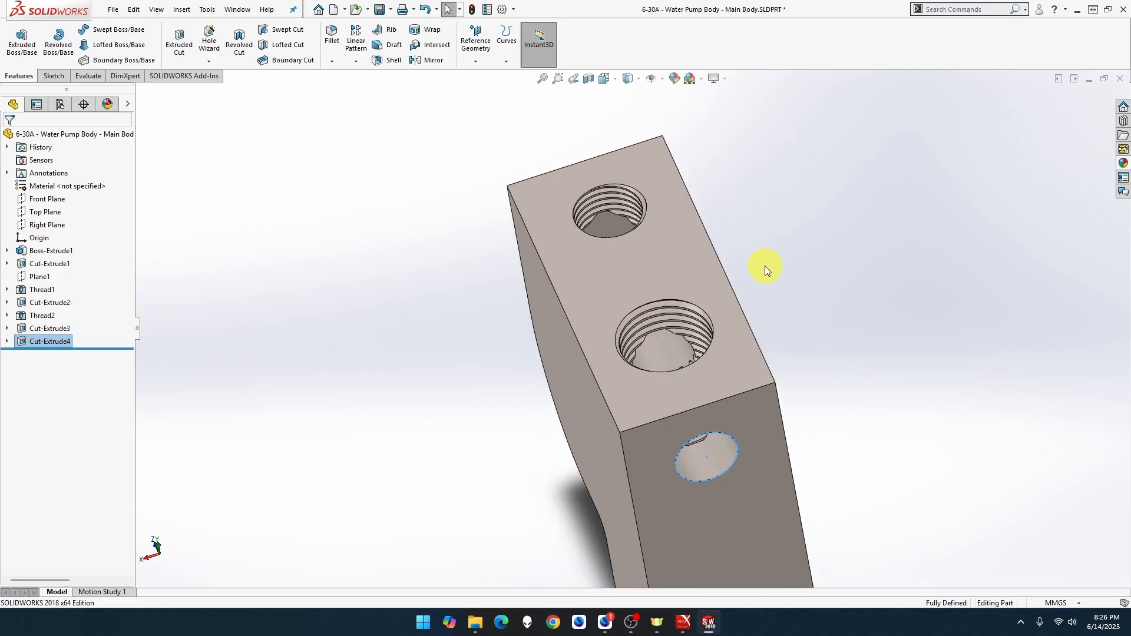
scroll(765, 265, up, 2)
scroll(712, 243, down, 2)
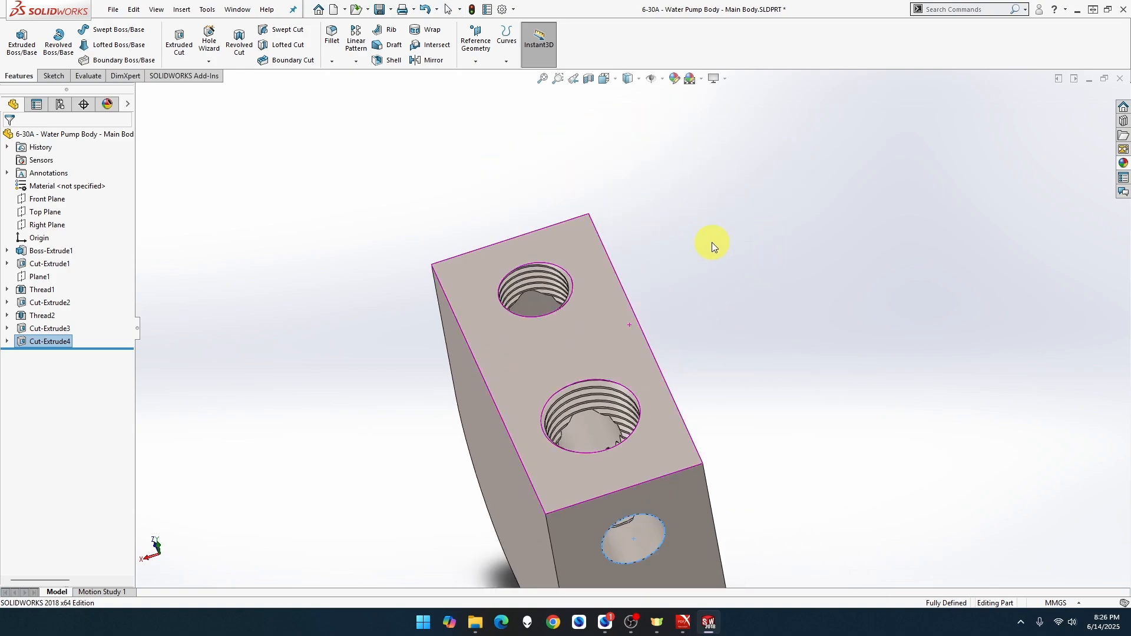
middle_drag(712, 242, 702, 298)
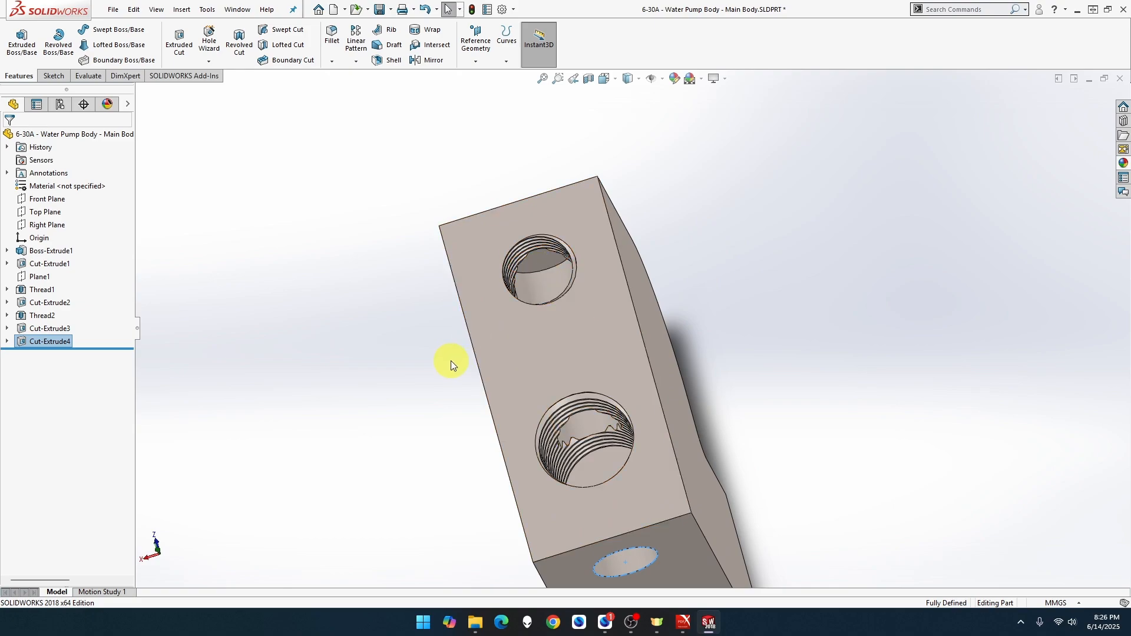
scroll(437, 387, up, 2)
middle_drag(438, 387, 496, 307)
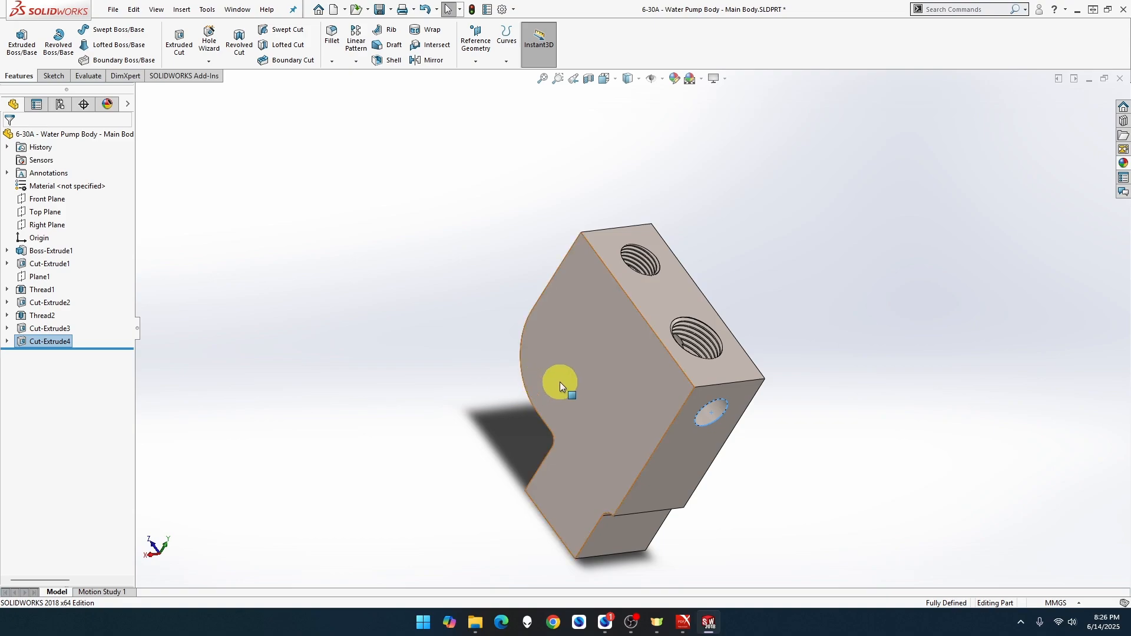
Start a sketch on the large flat side face of the body, with the view normal to that face.
right_click(634, 372)
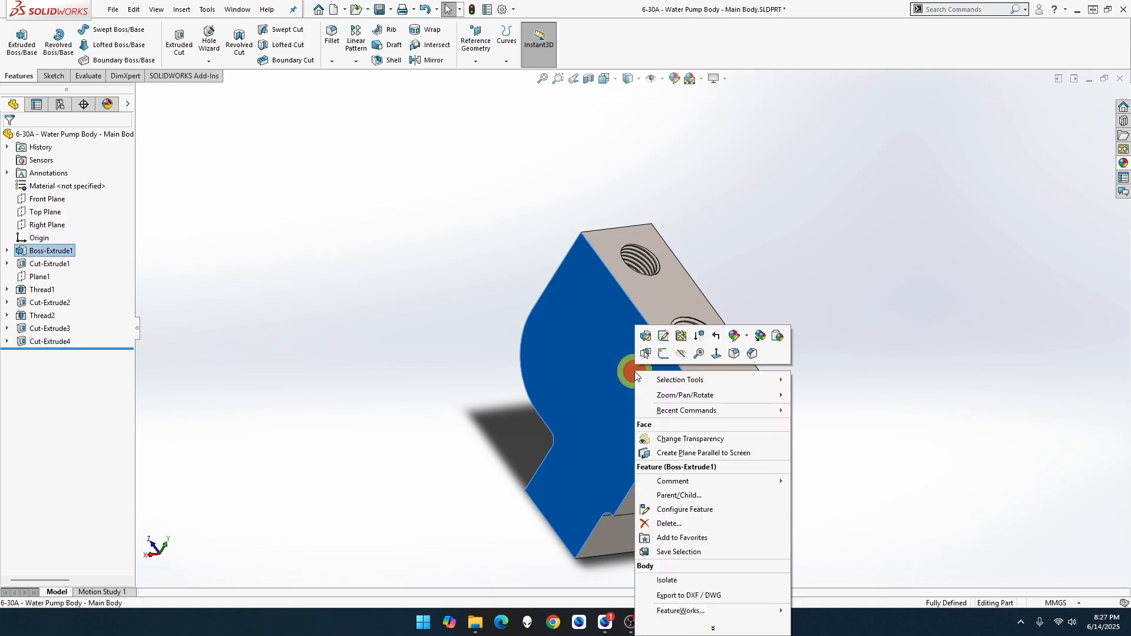
click(717, 355)
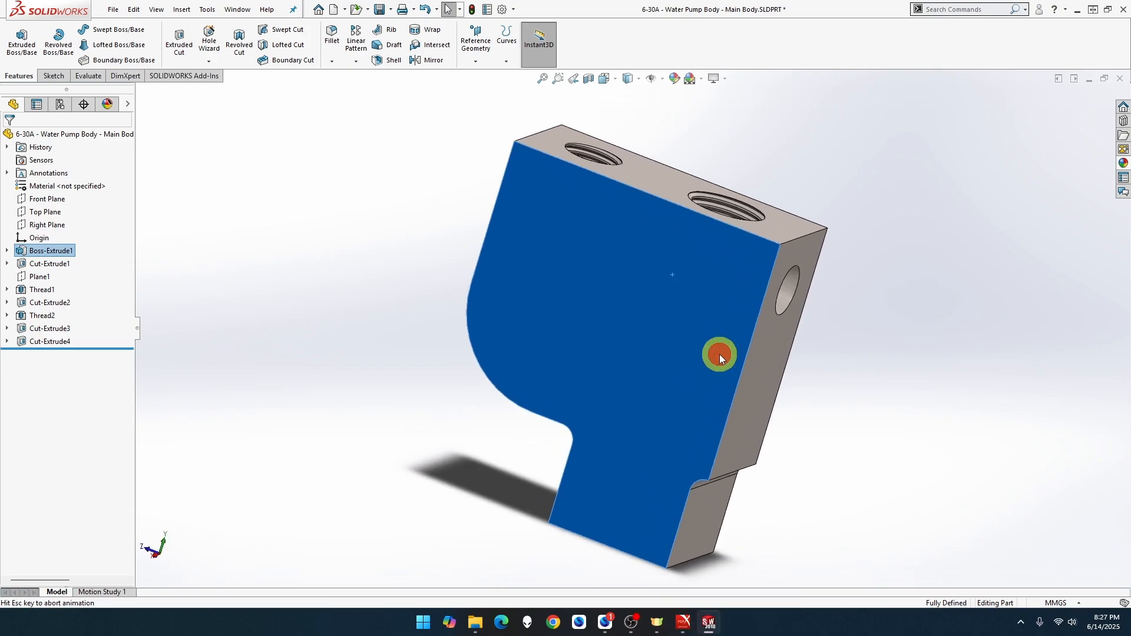
right_click(740, 188)
click(769, 171)
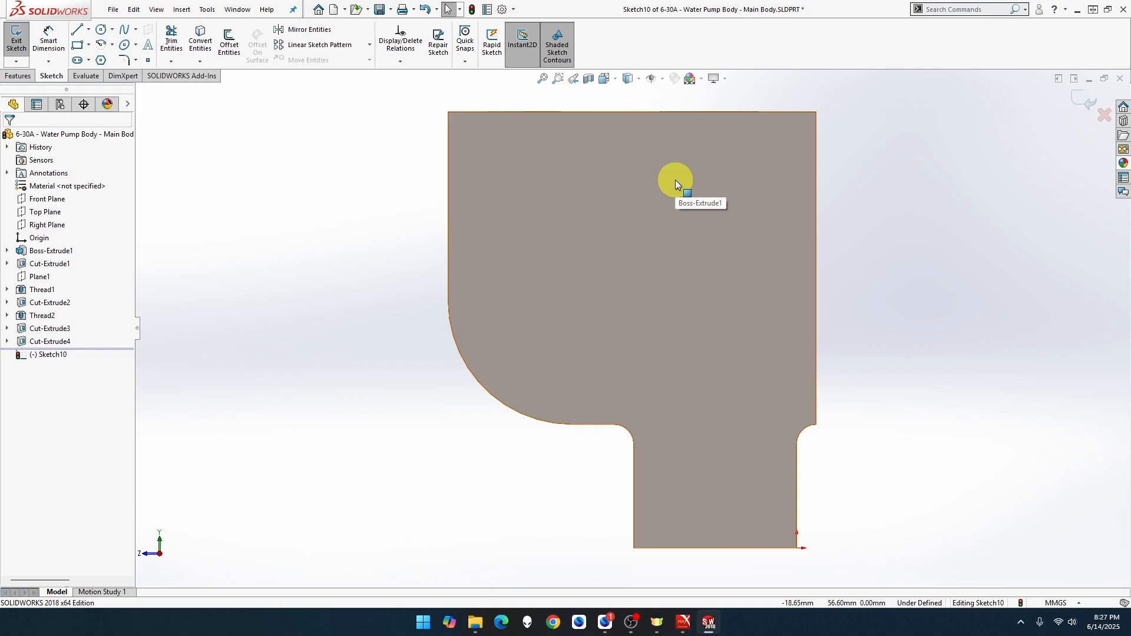
Sketch a circle near the face's top corner opposite the large rounded corner and set its diameter to 12 mm.
click(103, 33)
click(710, 170)
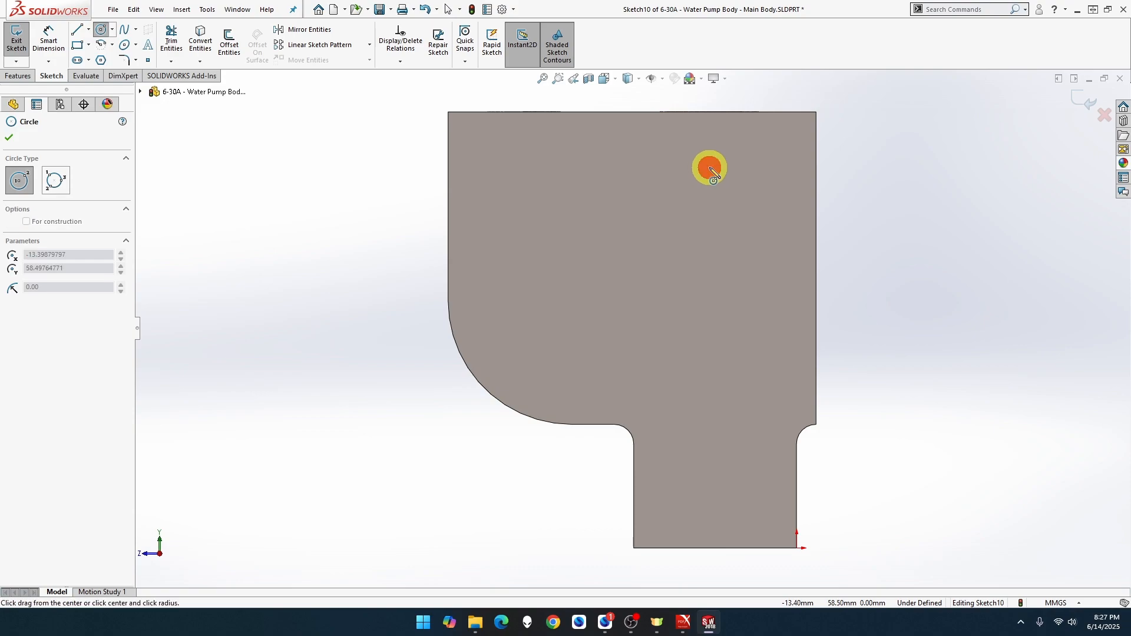
click(728, 198)
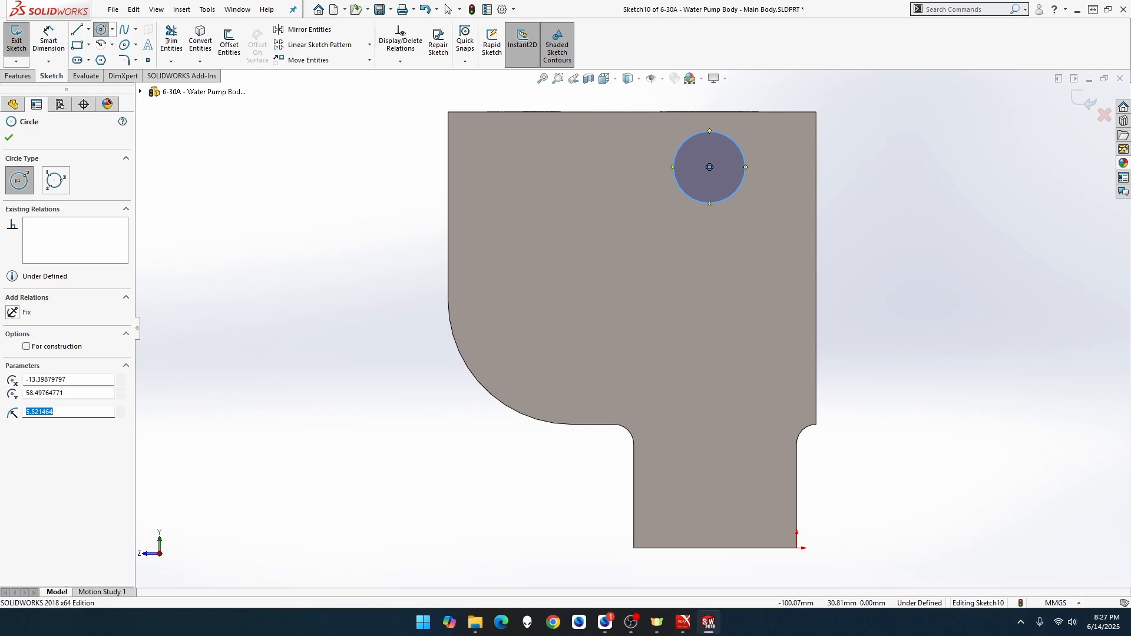
click(48, 38)
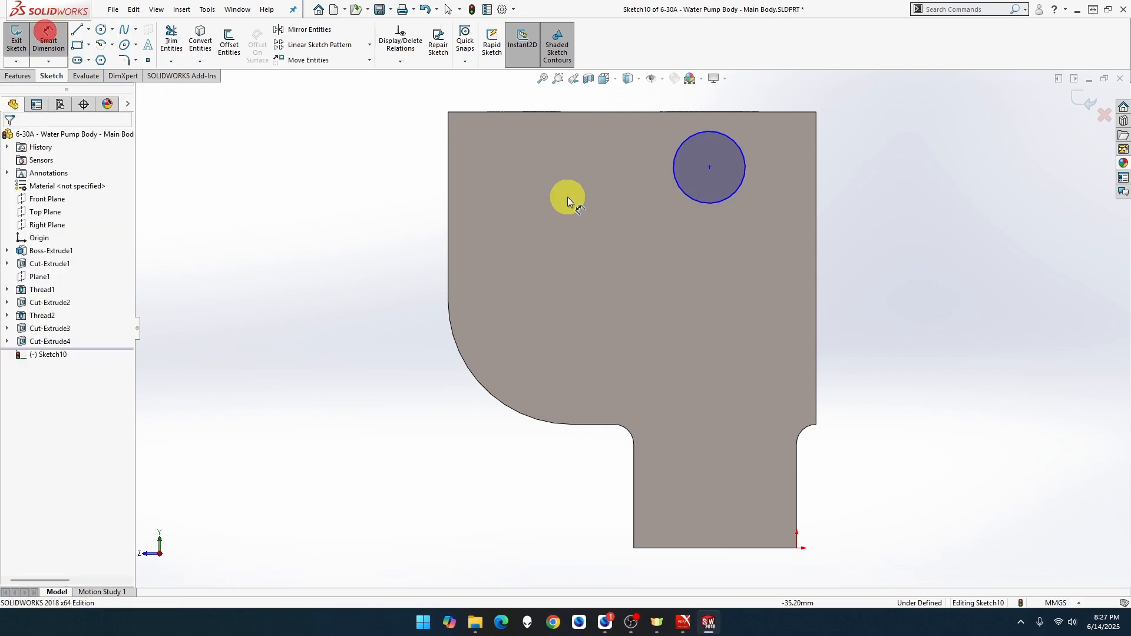
click(733, 200)
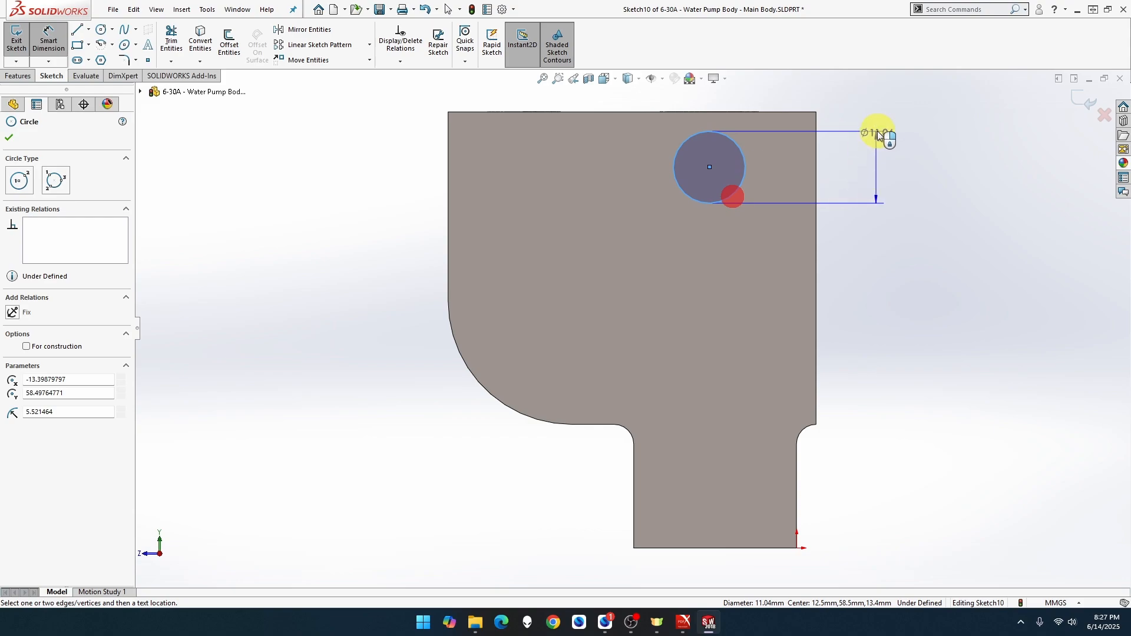
click(879, 155)
text(12)
key(Return)
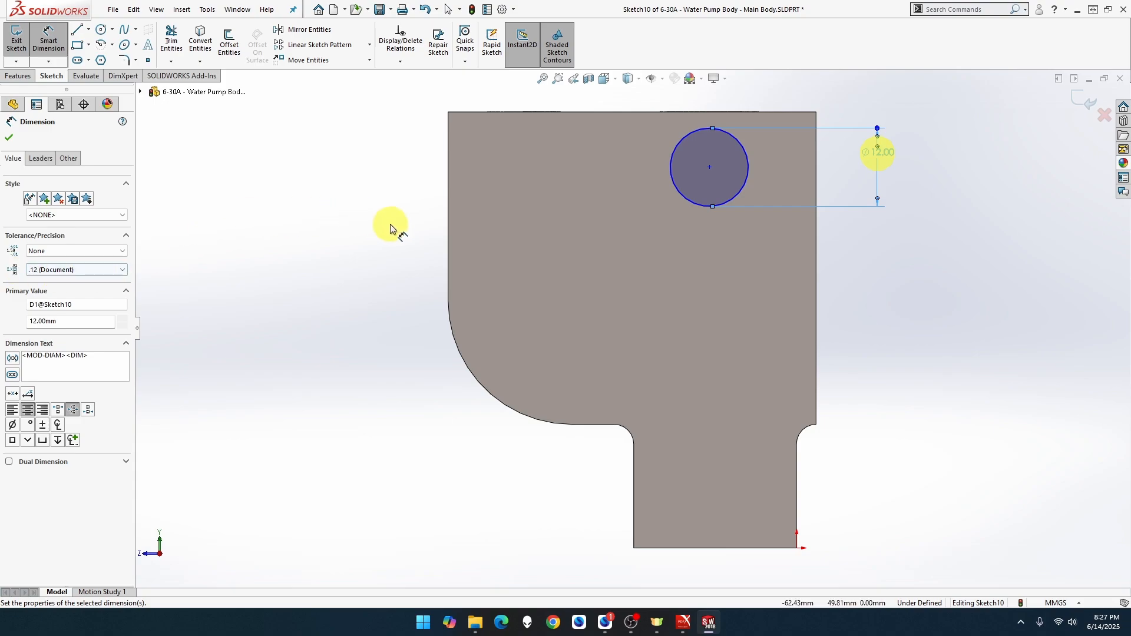
Dimension the circle's centre 16 mm from the long vertical edge opposite the rounded corner and 12 mm from the top edge.
click(816, 170)
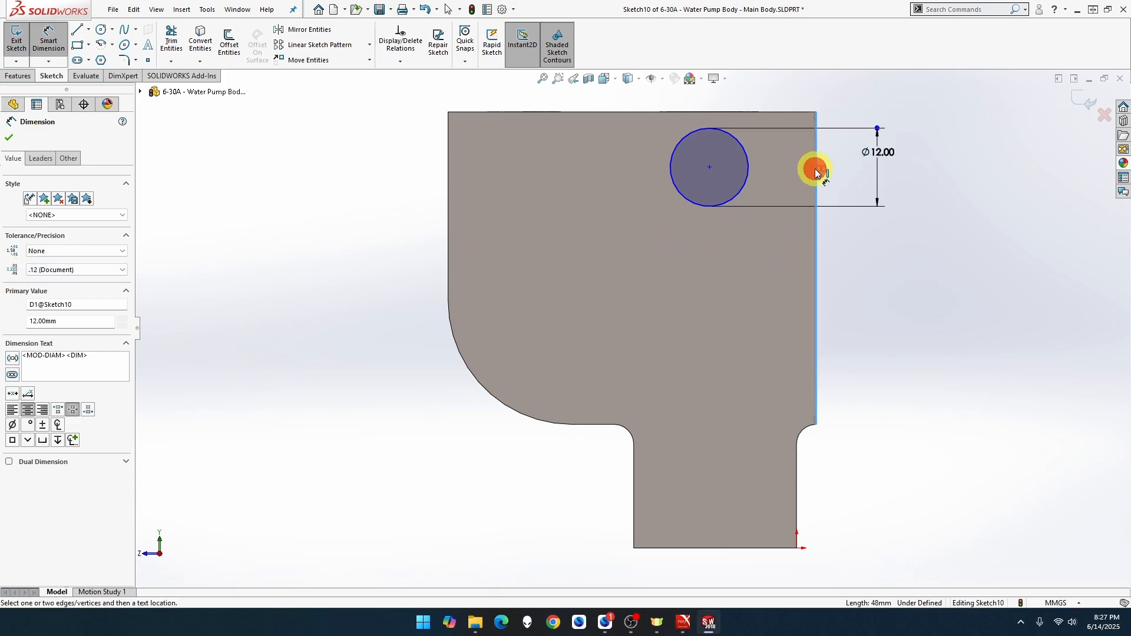
click(711, 168)
click(750, 95)
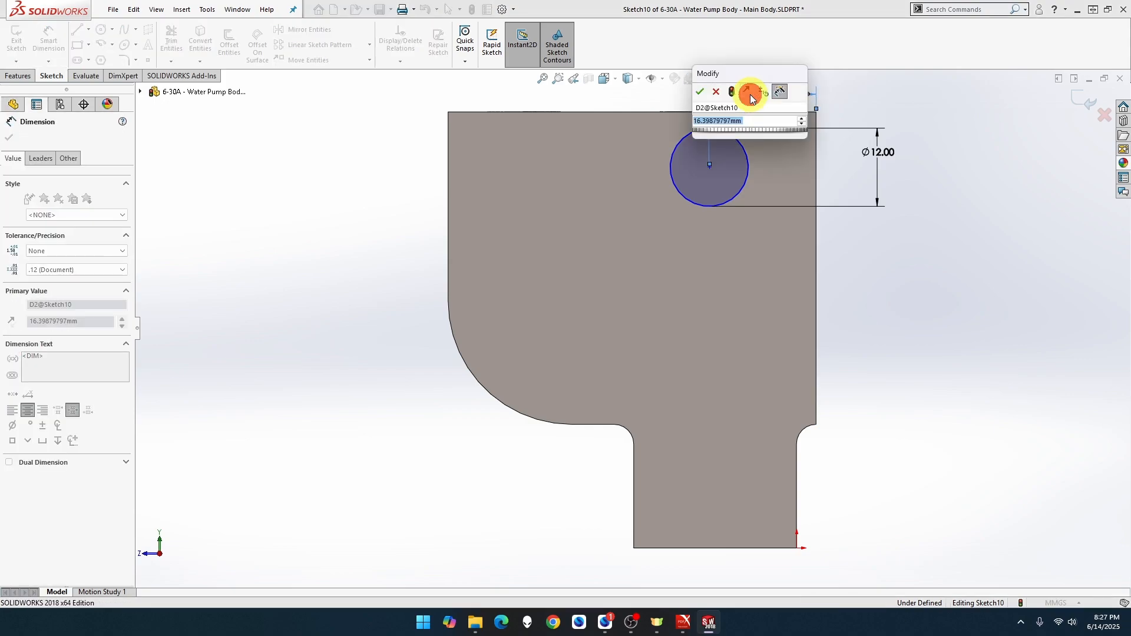
text(16)
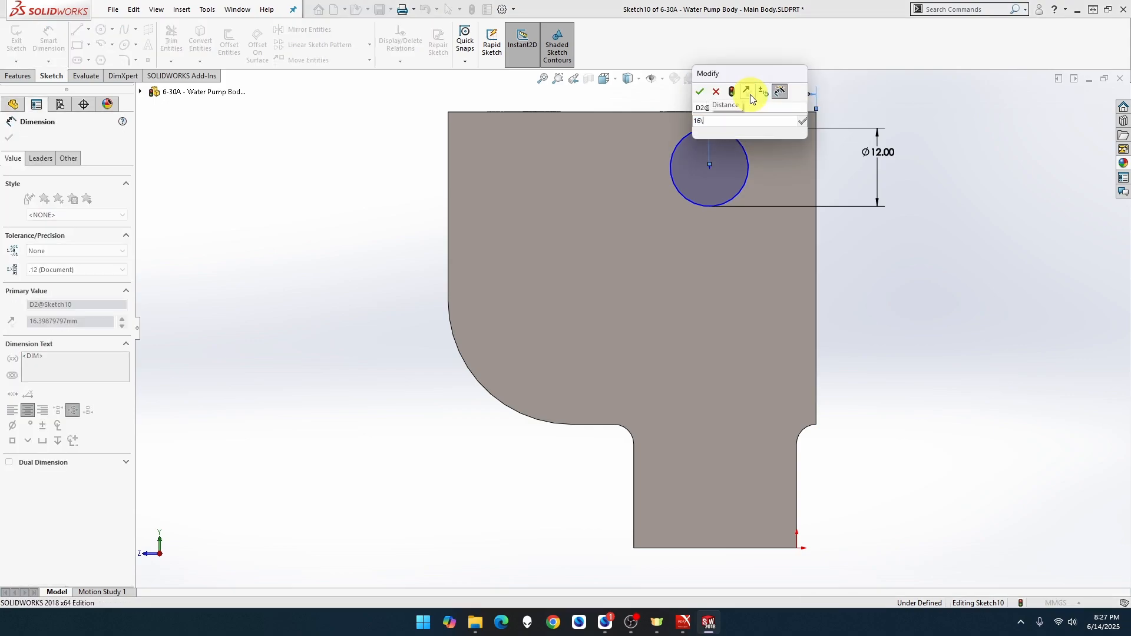
key(Return)
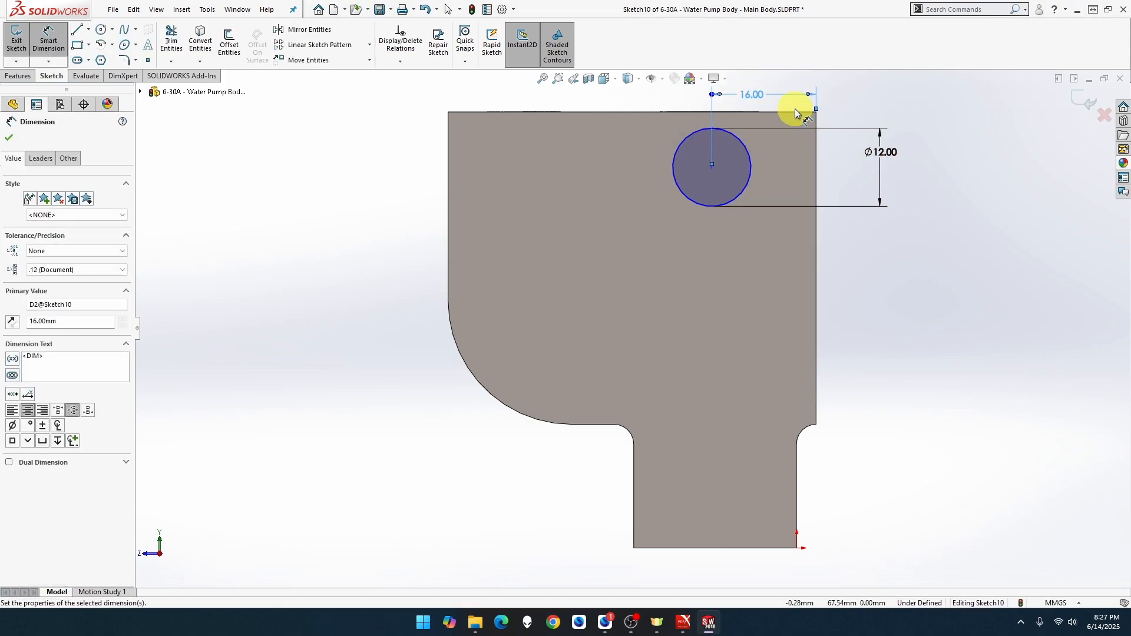
click(793, 111)
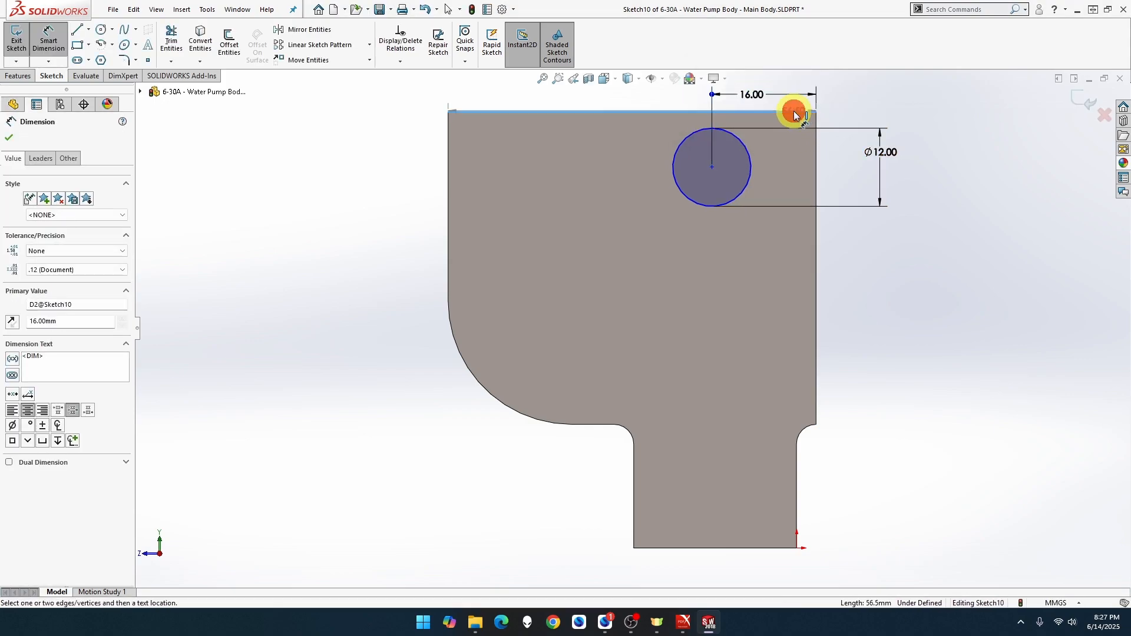
click(715, 170)
click(849, 173)
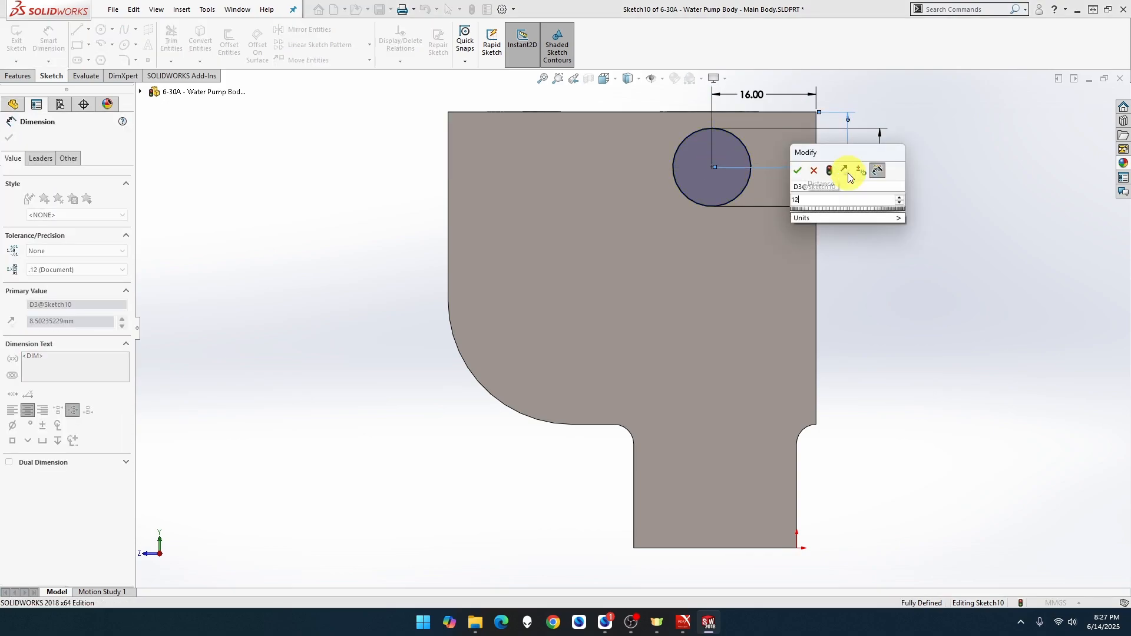
text(12)
key(Return)
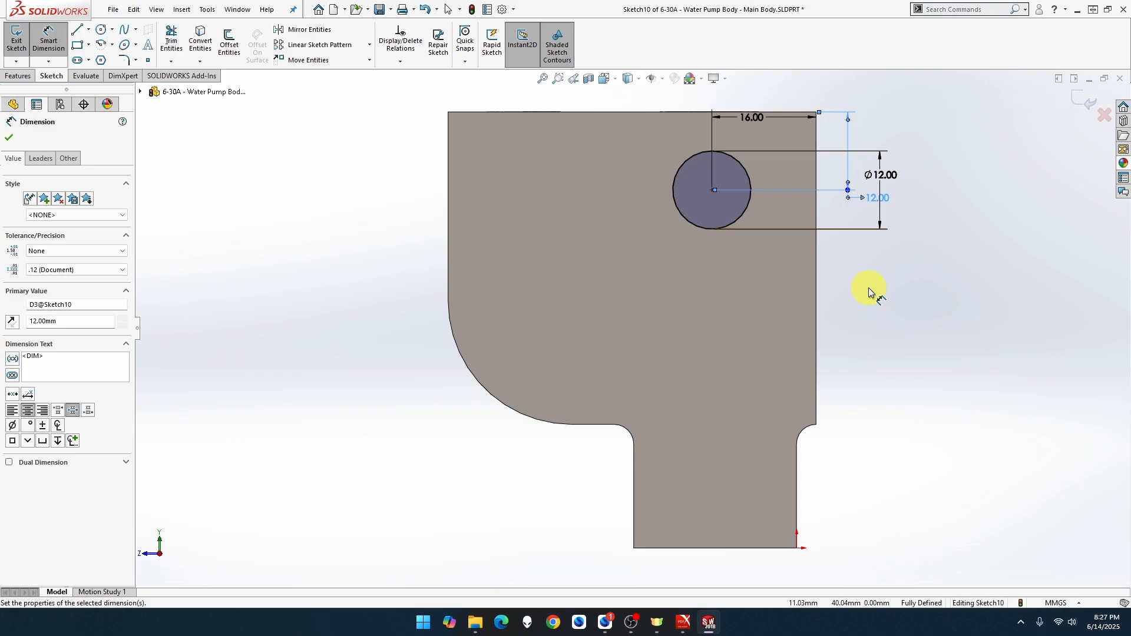
Cut the 12 mm circle into the side of the body with a Blind Extruded Cut 12.5 mm deep.
click(29, 78)
click(177, 39)
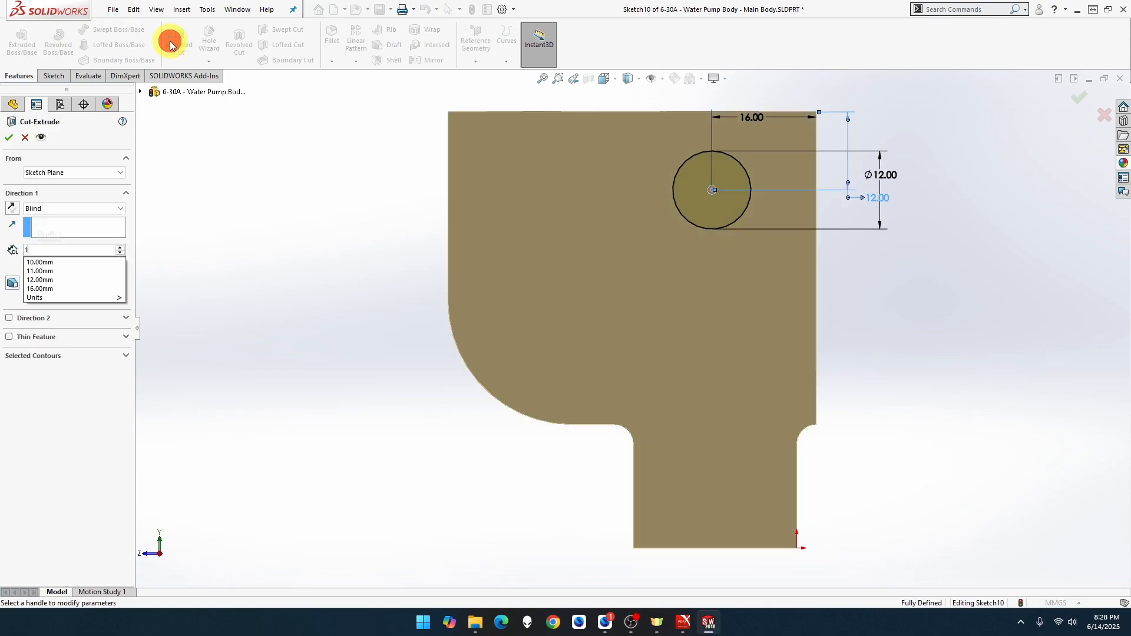
text(12.5)
key(Return)
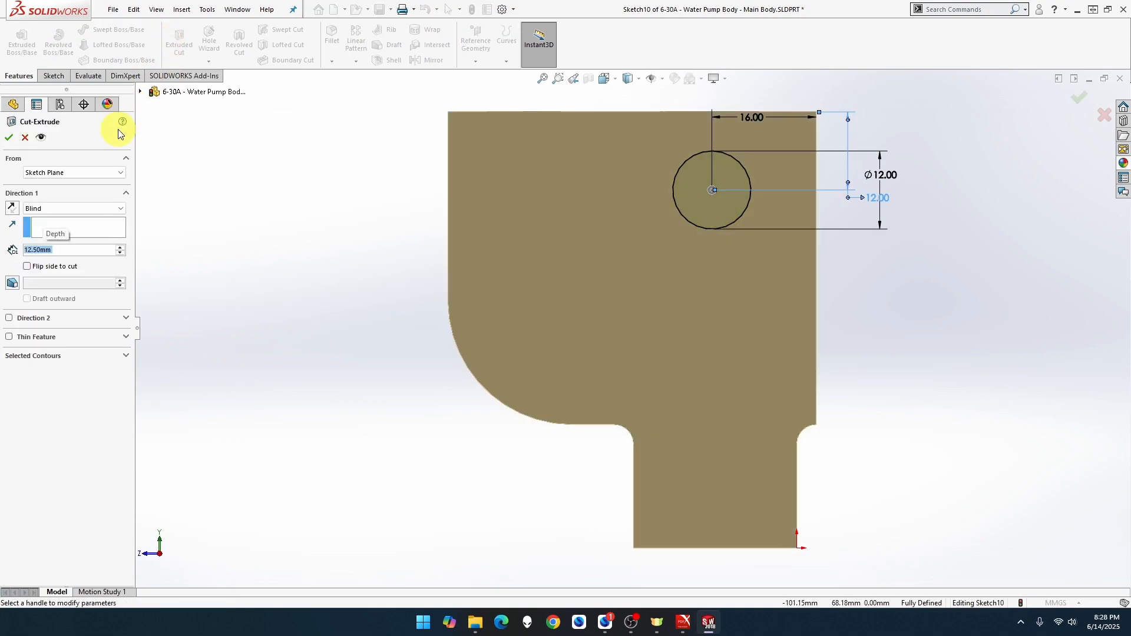
click(8, 137)
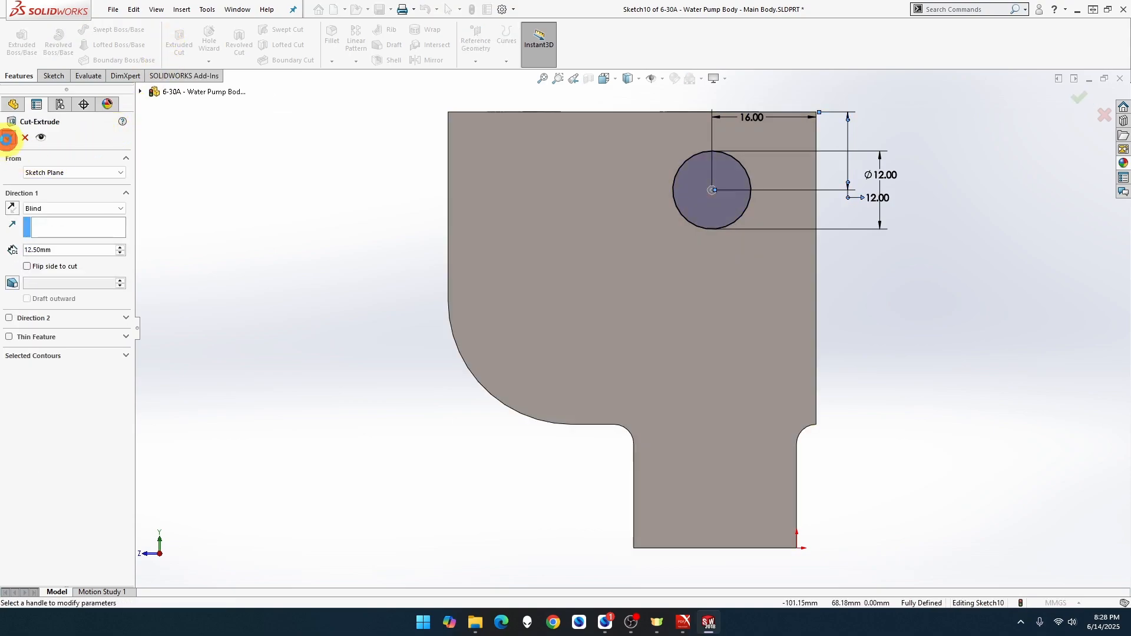
Start a sketch on the bottom end face of the body's narrow leg, with the view normal to that face.
middle_drag(290, 232, 294, 312)
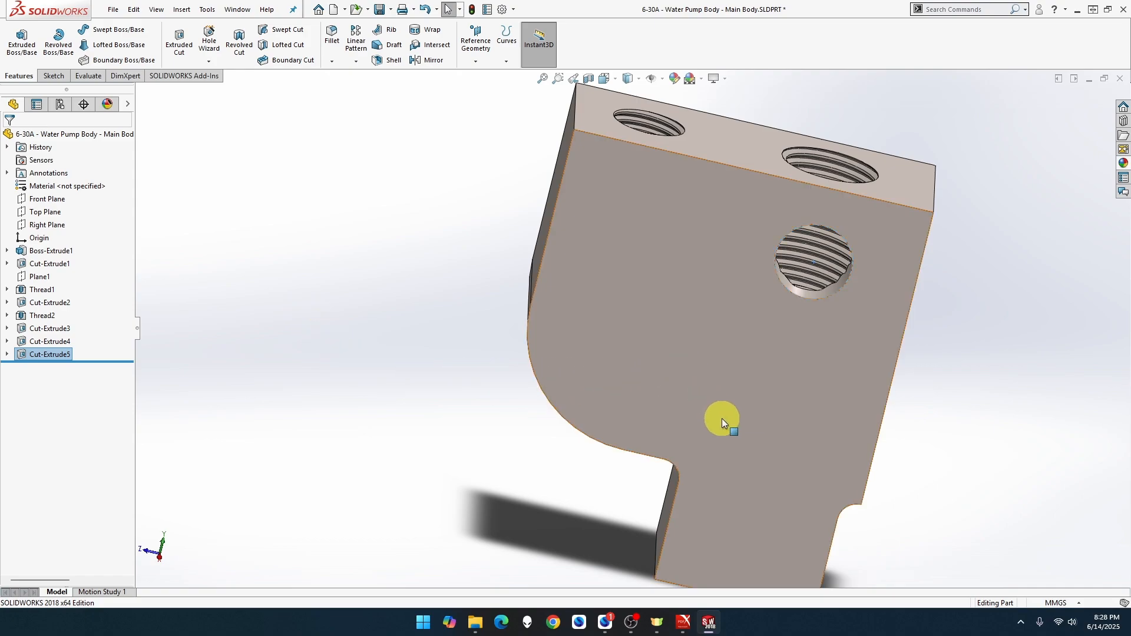
right_click(721, 436)
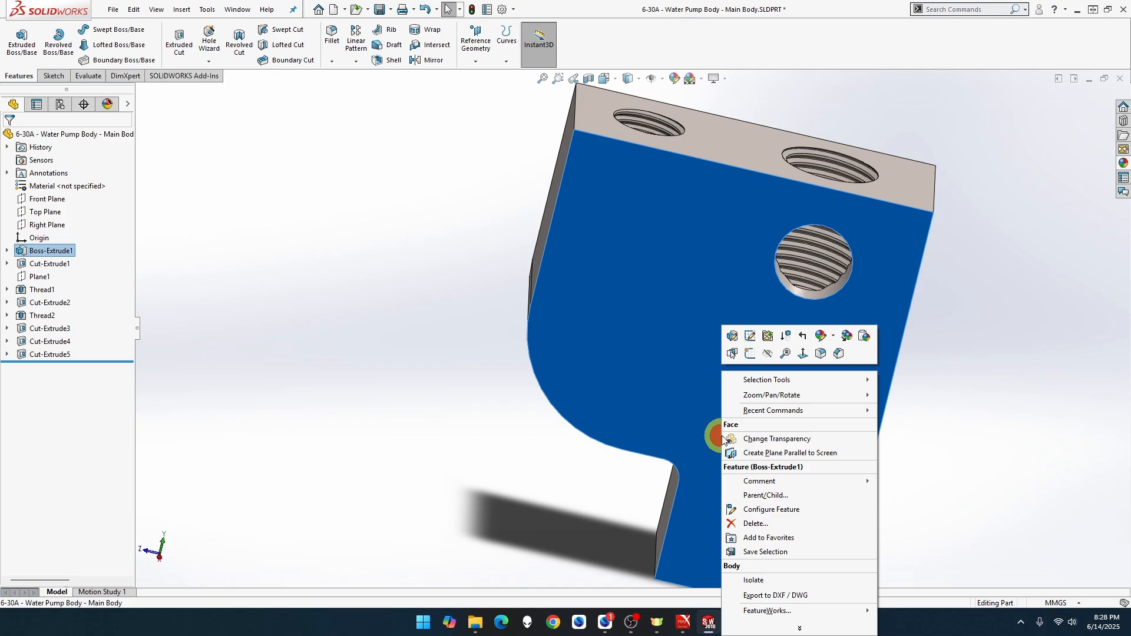
click(804, 353)
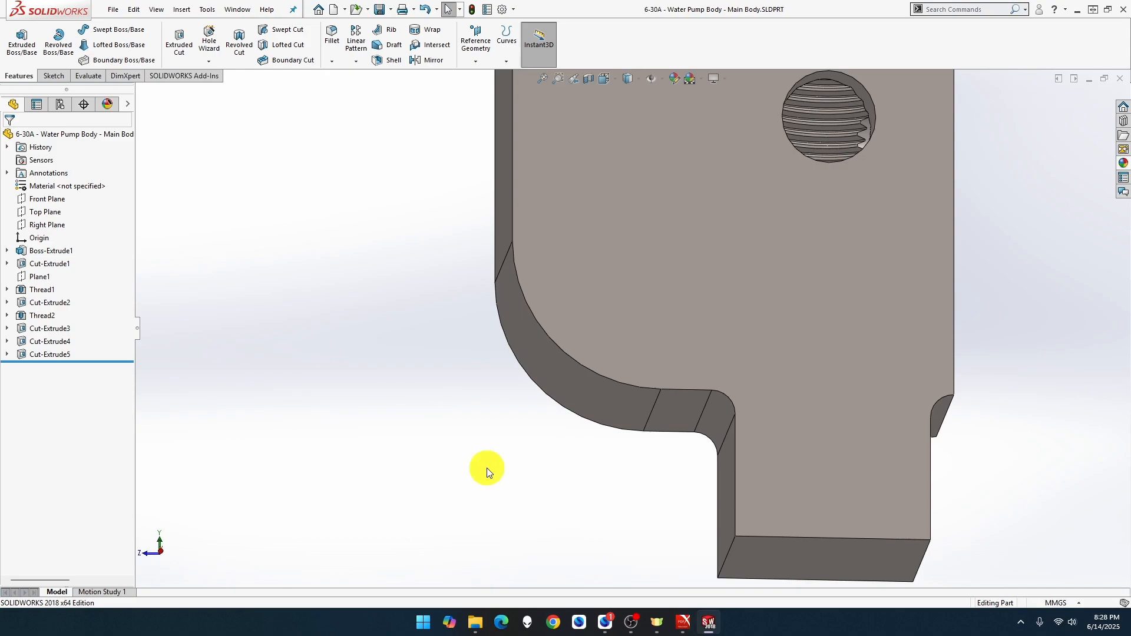
right_click(731, 454)
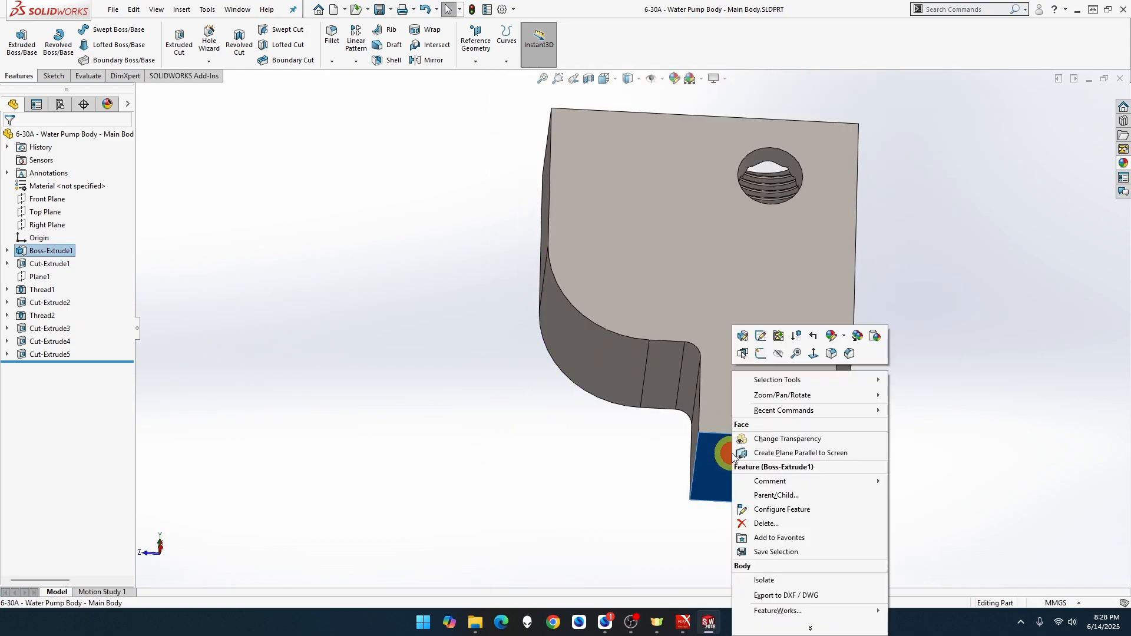
click(815, 354)
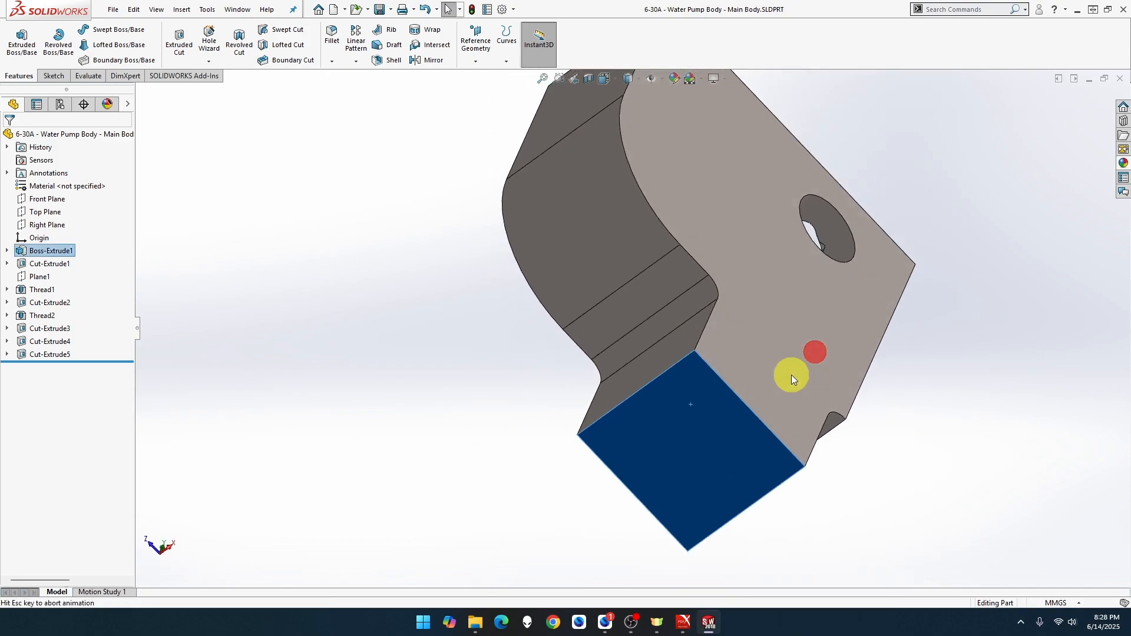
right_click(703, 433)
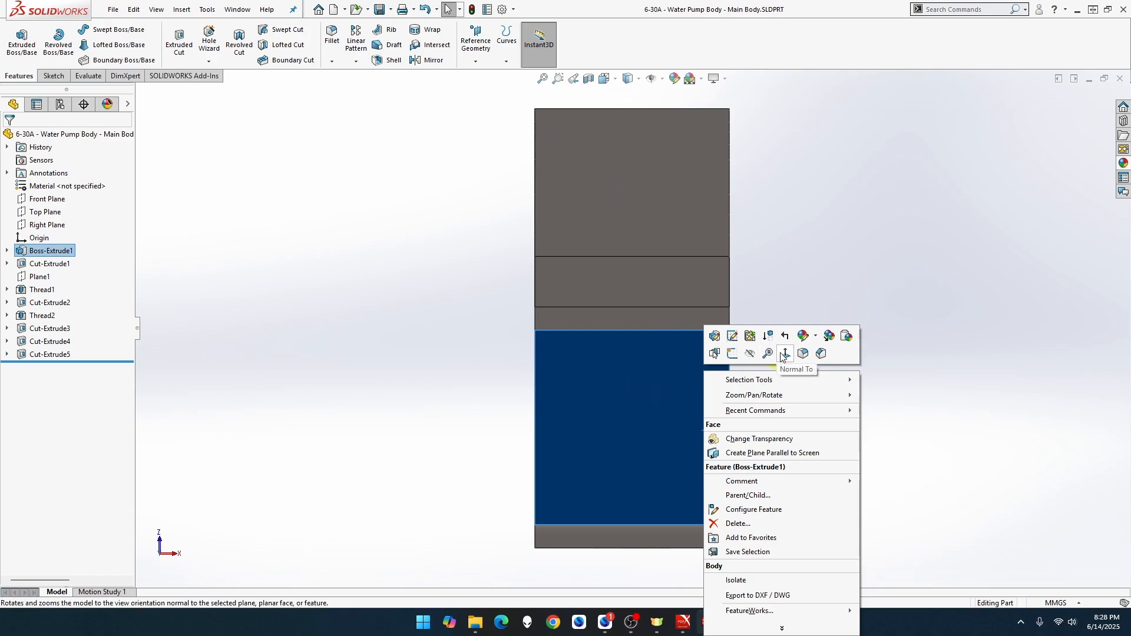
click(733, 354)
click(416, 335)
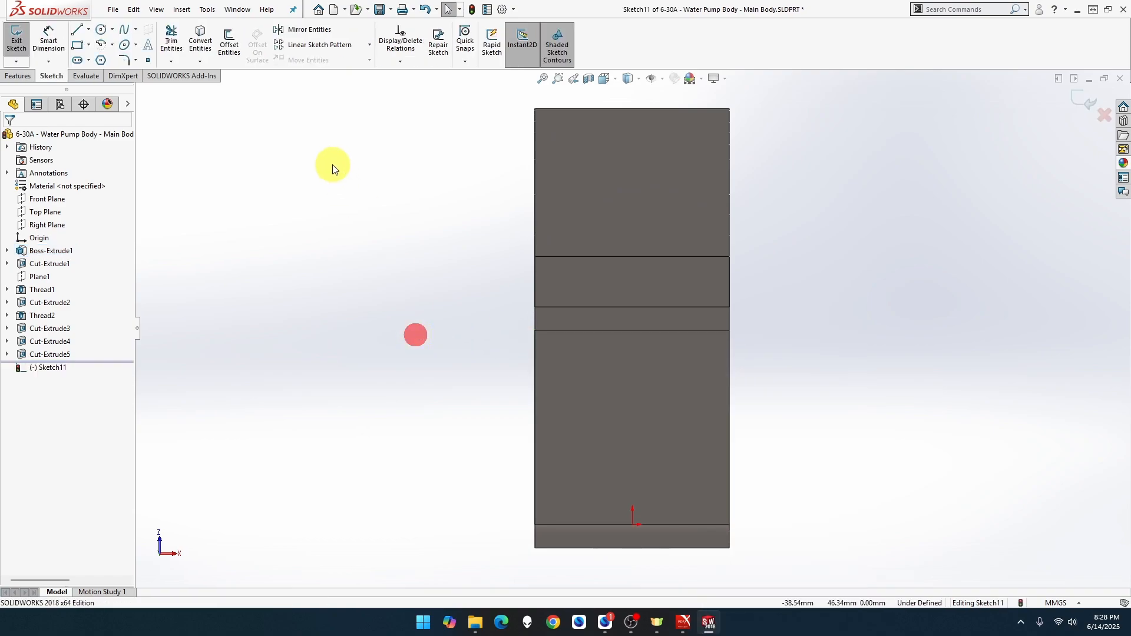
Sketch a circle on the leg's bottom face and set its diameter to 16 mm.
click(100, 29)
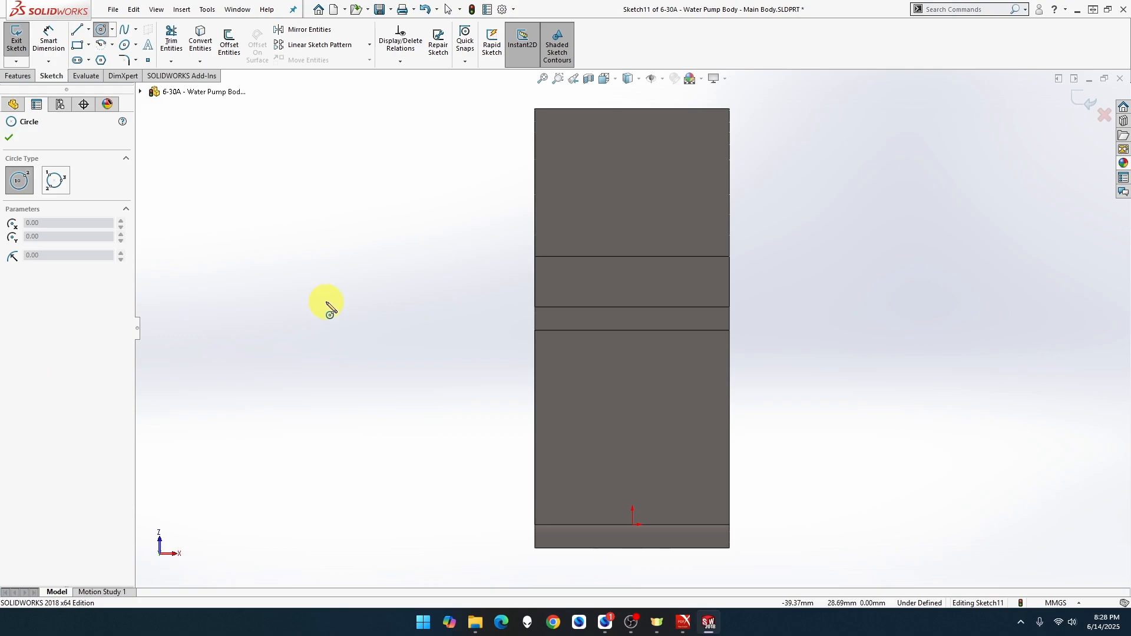
drag(644, 423, 681, 457)
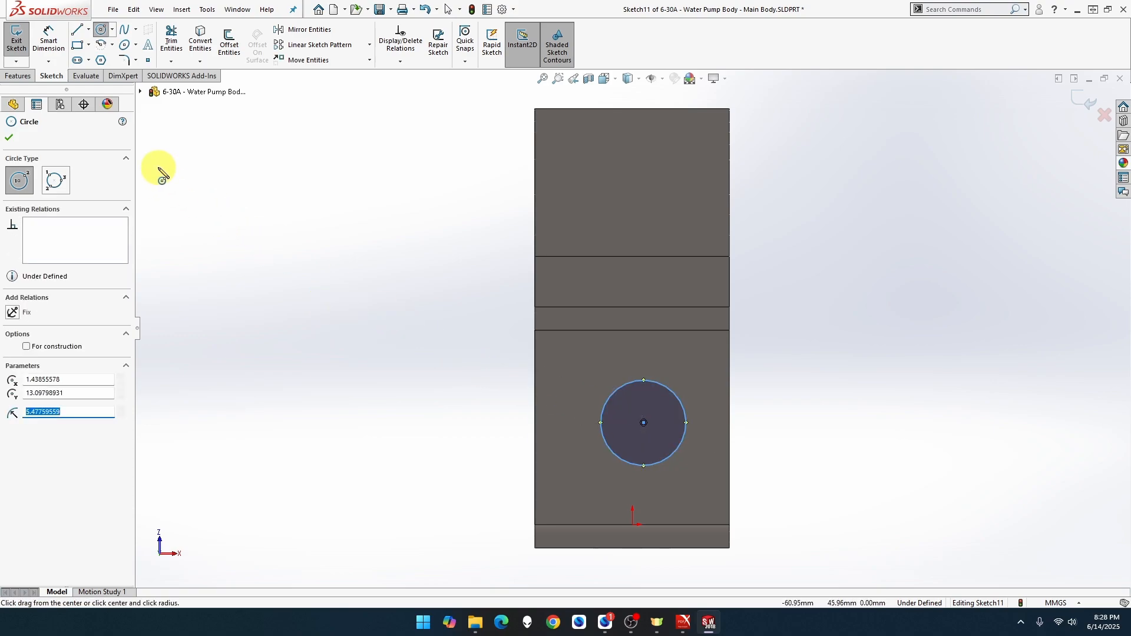
click(49, 41)
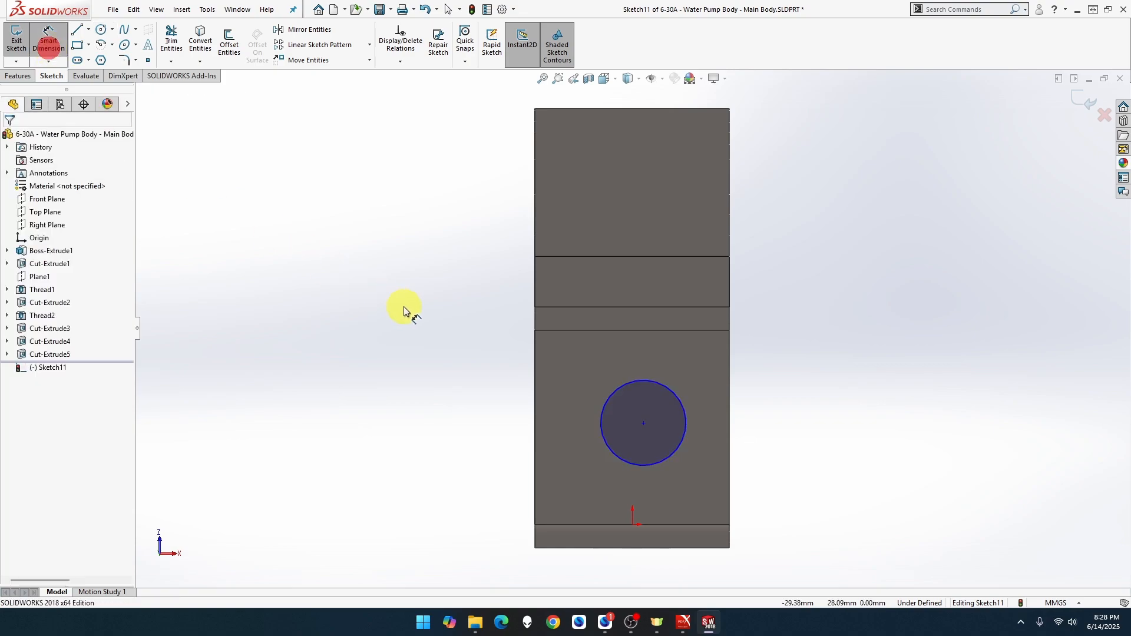
click(618, 393)
click(454, 325)
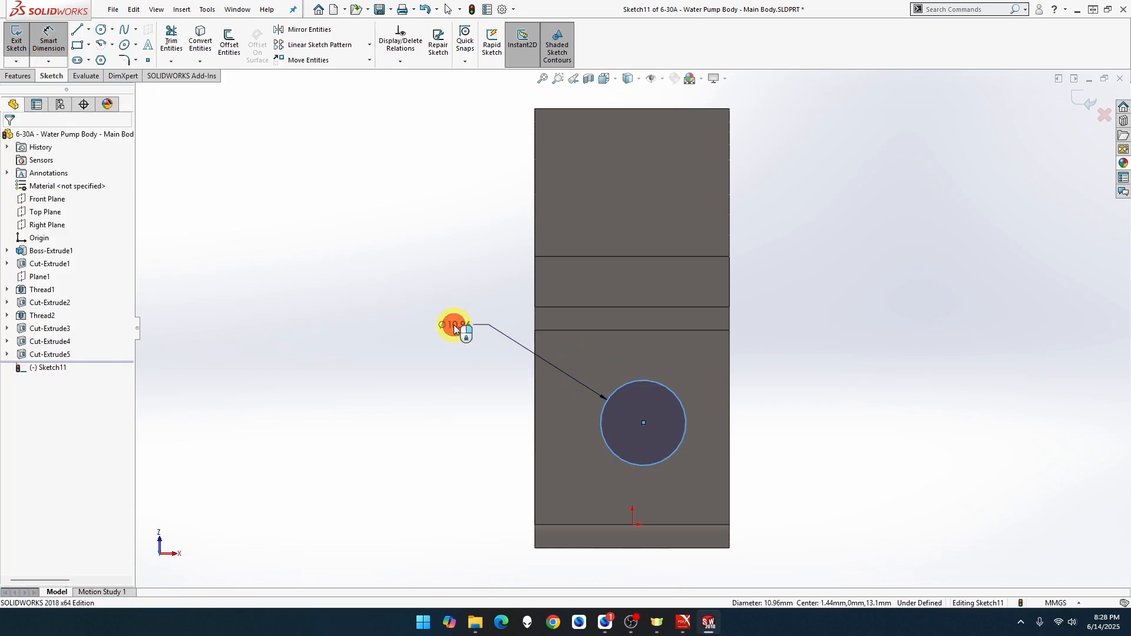
text(16)
key(Return)
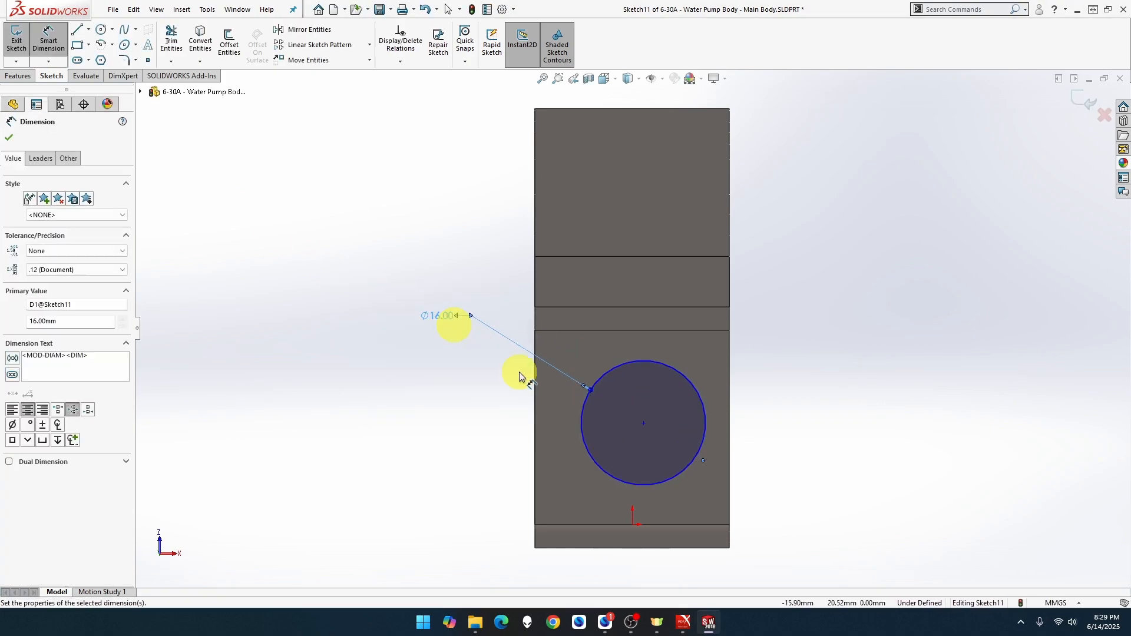
Add a Vertical relation between the 16 mm circle's centre and the origin.
key(Escape)
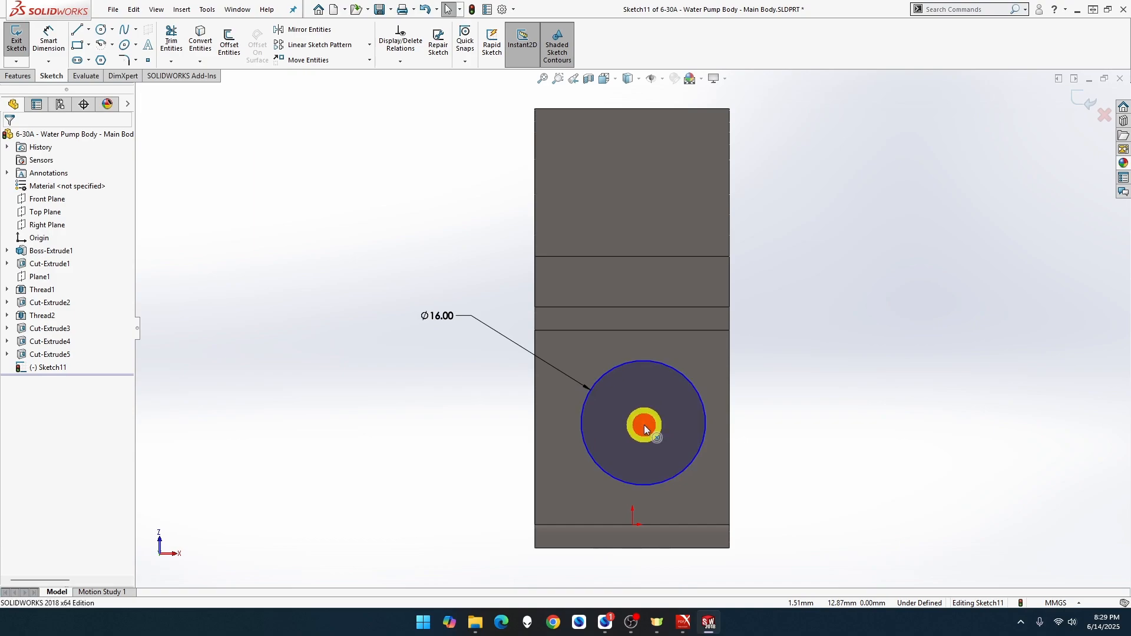
click(644, 423)
ctrl+click(633, 523)
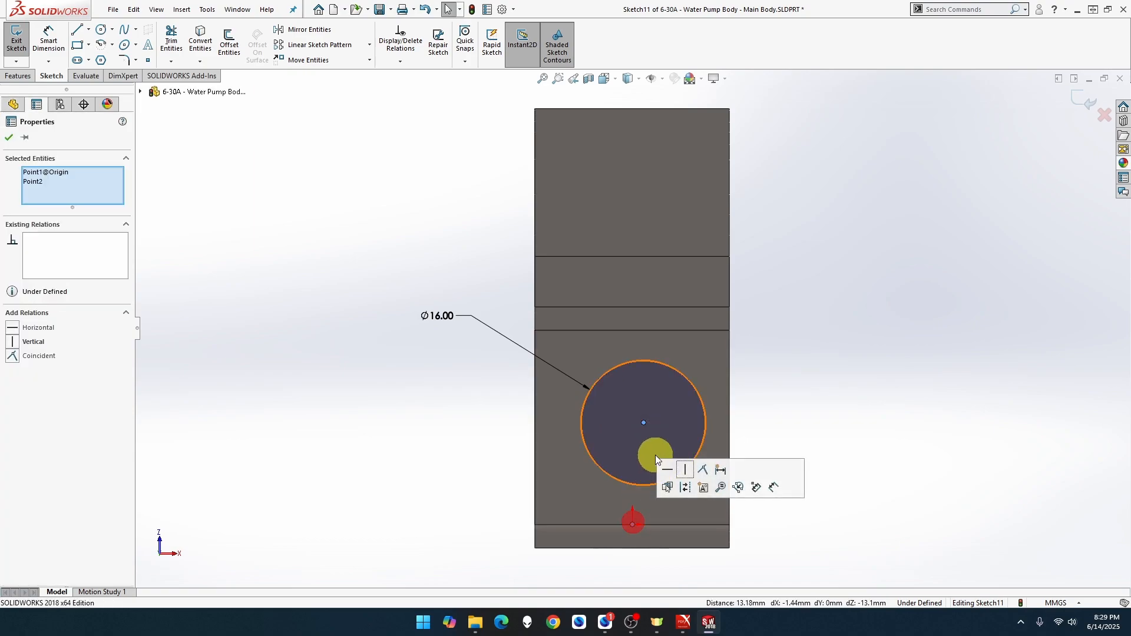
click(685, 471)
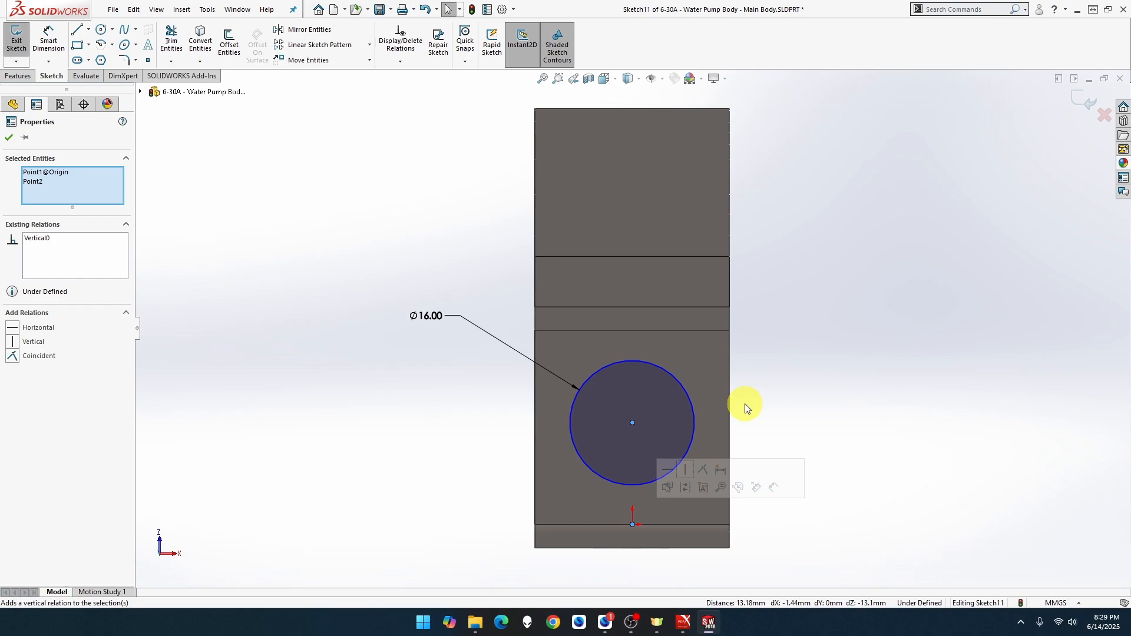
Dimension the circle's centre 16 mm from the body's outer edge nearest the origin, and set the display style to Hidden Lines Visible.
click(48, 39)
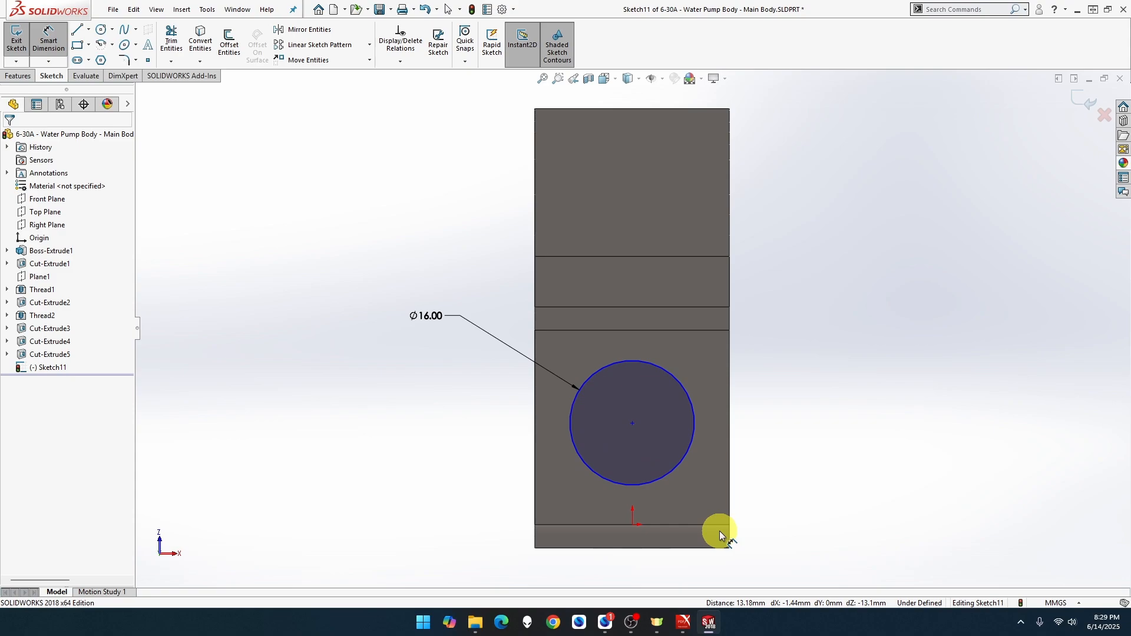
click(717, 548)
click(675, 473)
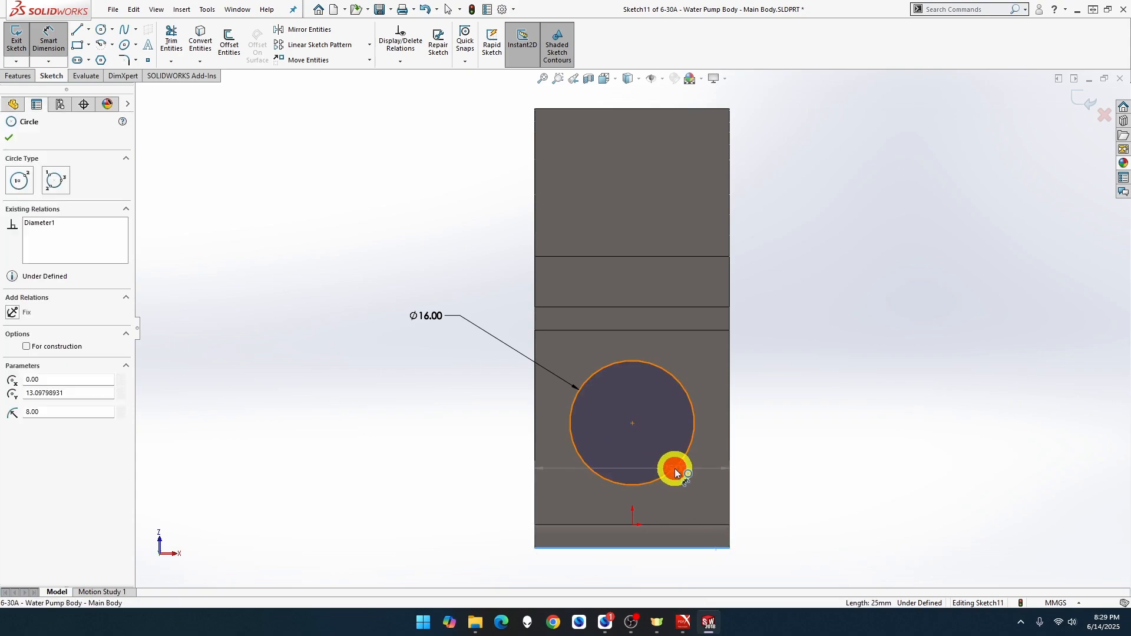
click(808, 456)
text(16)
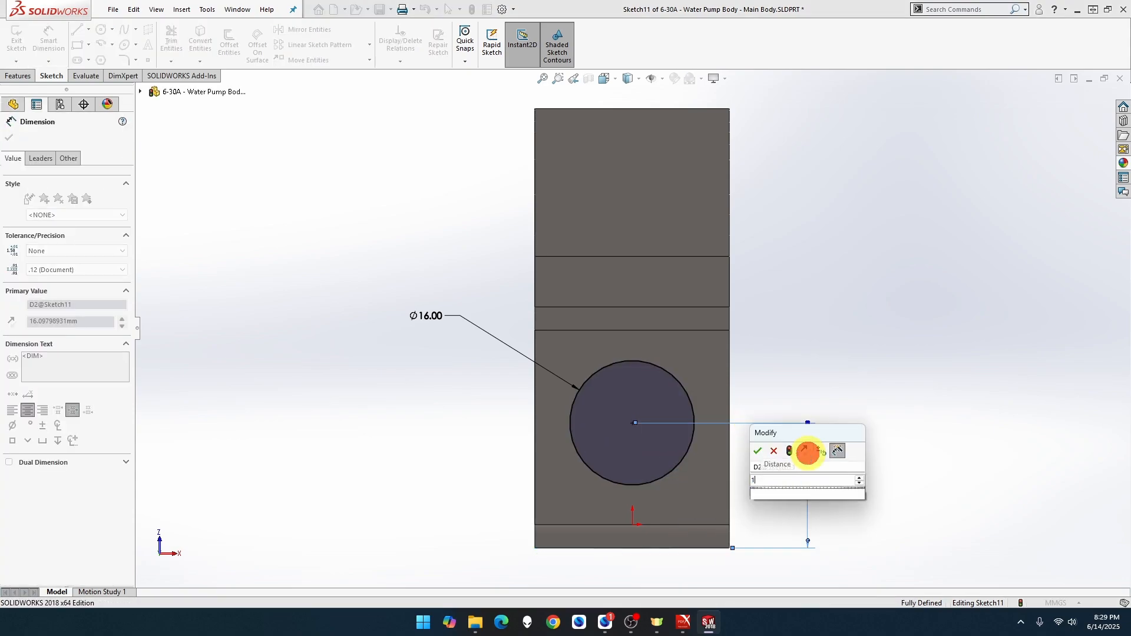
key(Return)
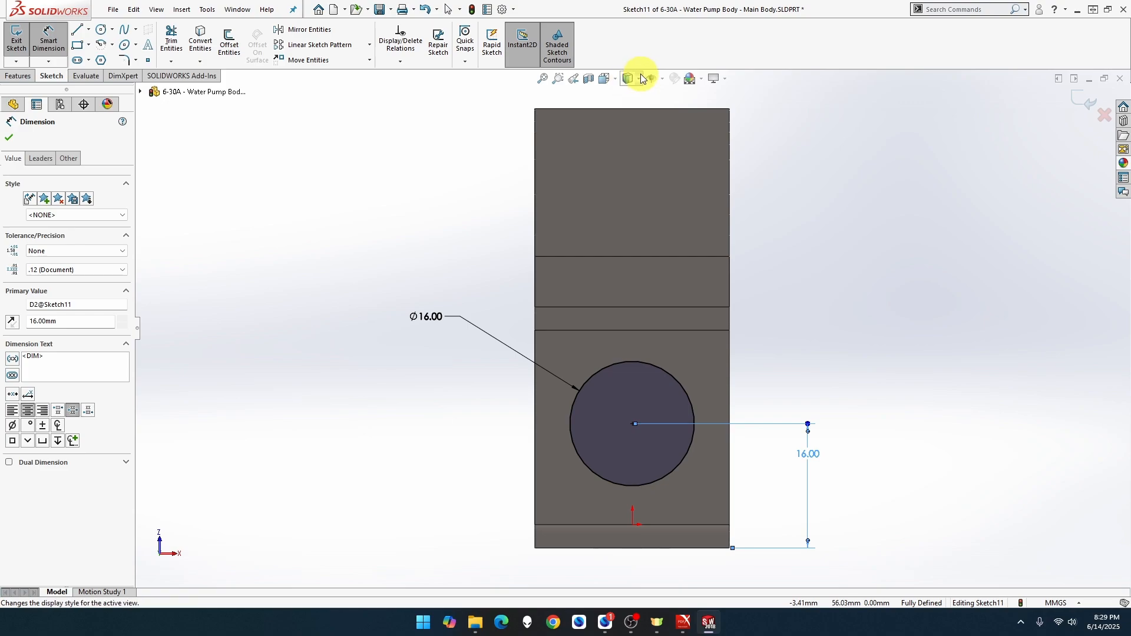
click(638, 78)
click(628, 145)
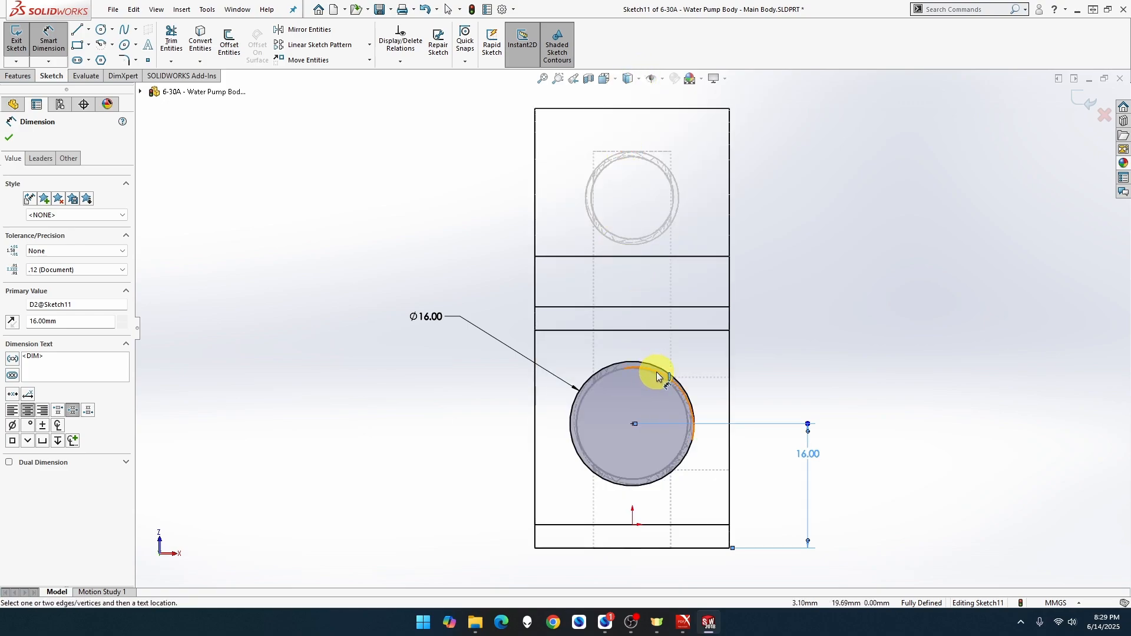
Return the display style to Shaded With Edges and cut-extrude the 16 mm circle 19 mm deep into the leg.
click(641, 79)
click(631, 96)
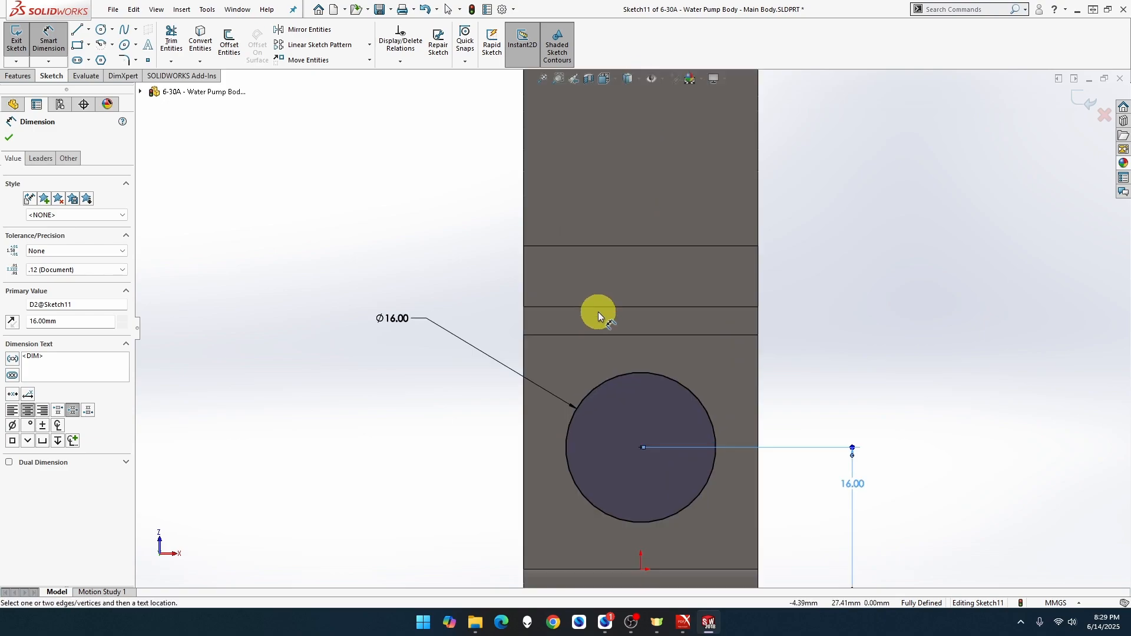
middle_drag(598, 310, 472, 284)
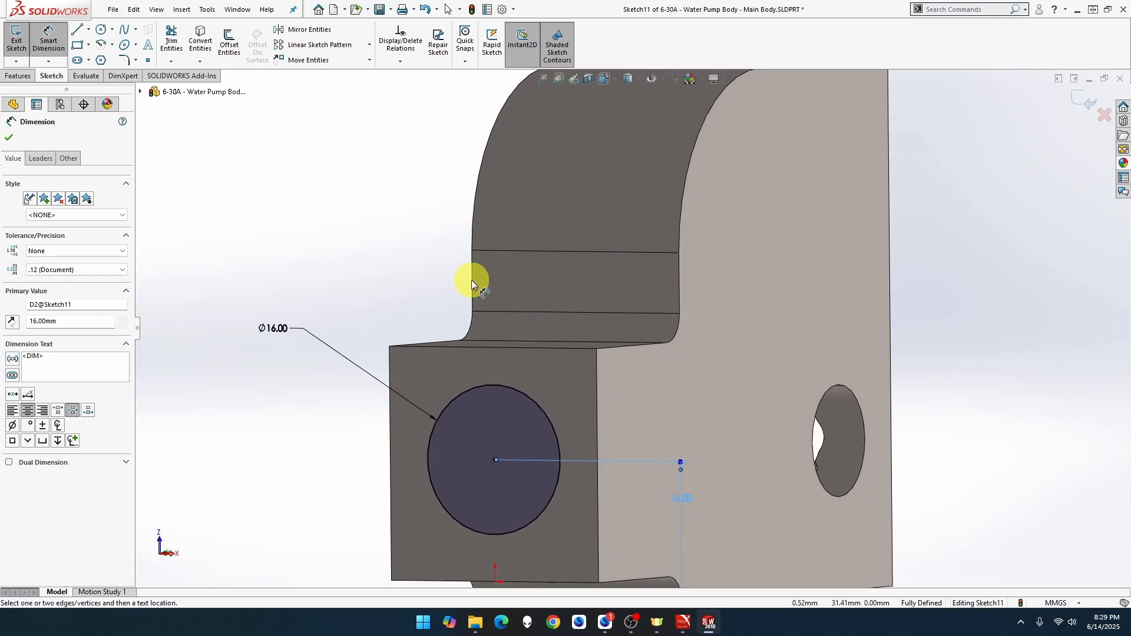
click(23, 77)
click(180, 40)
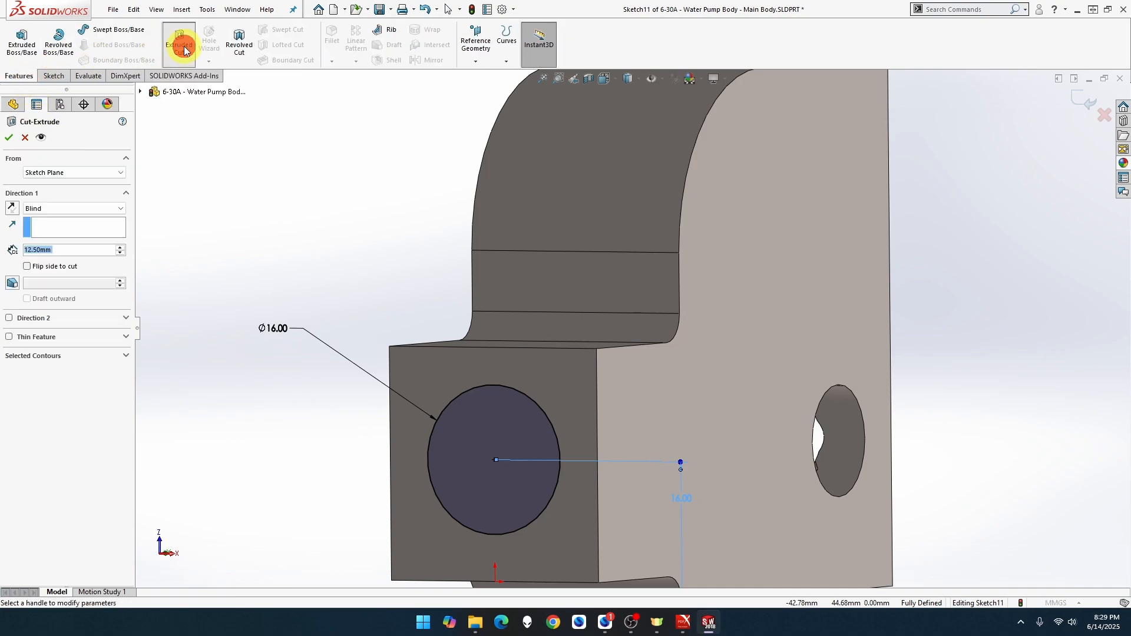
text(19)
key(Return)
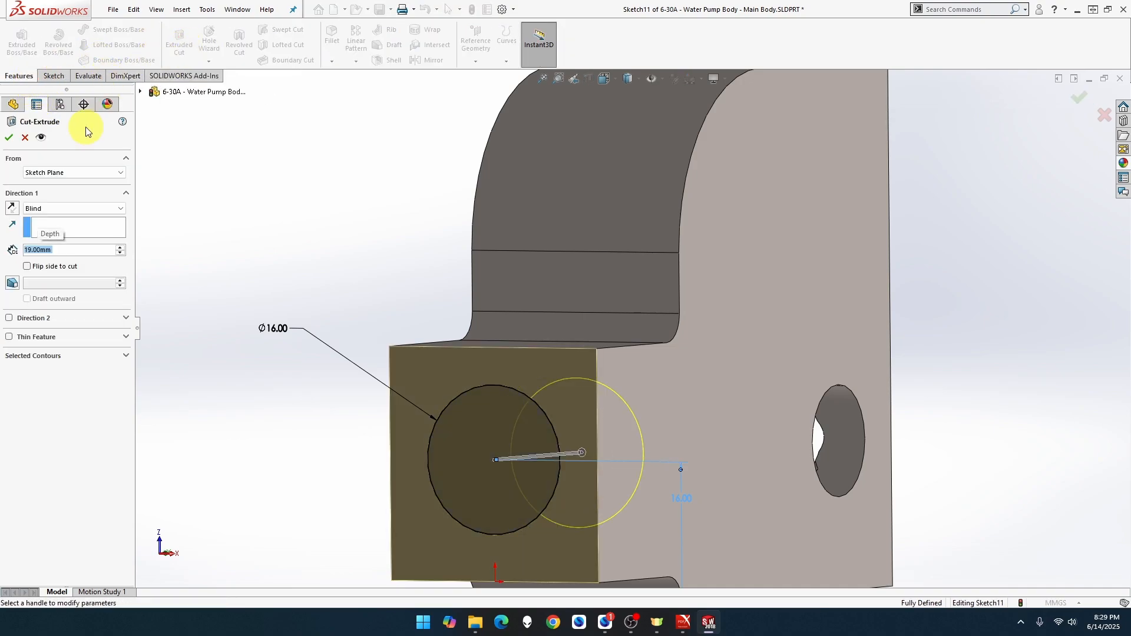
click(9, 138)
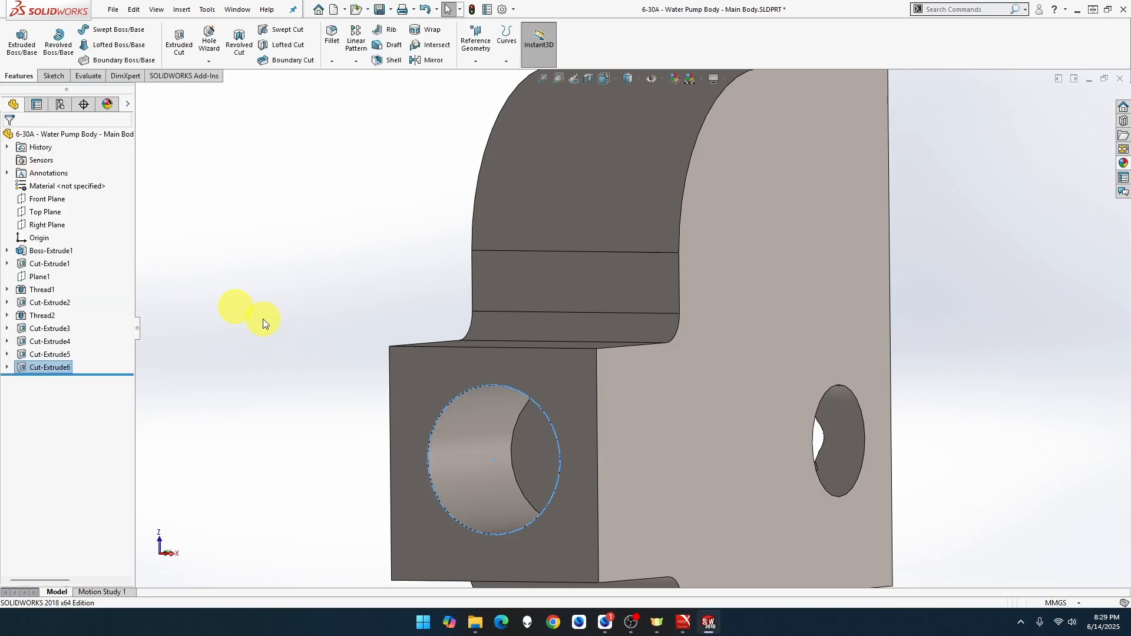
Start a sketch on the flat bottom of the new 16 mm hole, with the view normal to that face.
click(281, 330)
middle_drag(303, 348, 329, 346)
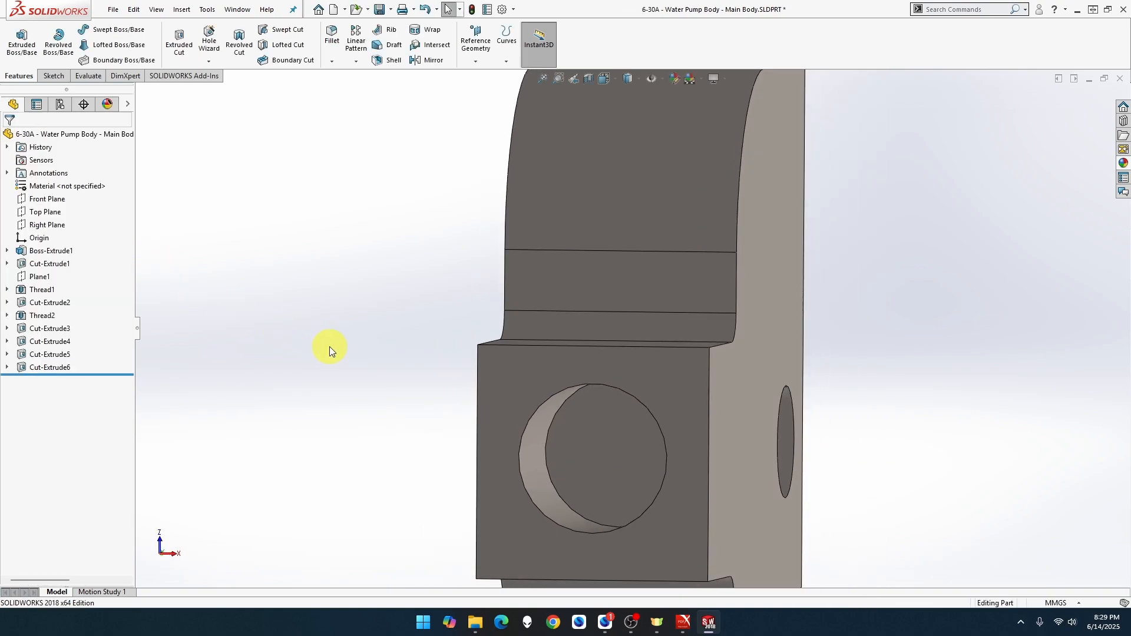
right_click(596, 477)
click(683, 361)
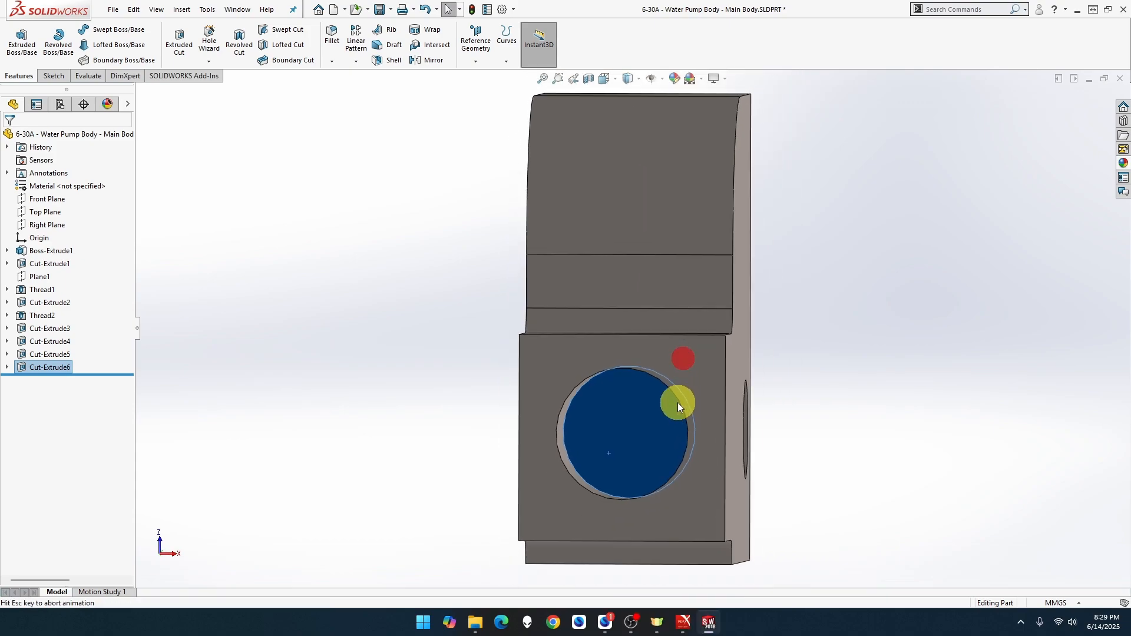
right_click(630, 407)
click(660, 356)
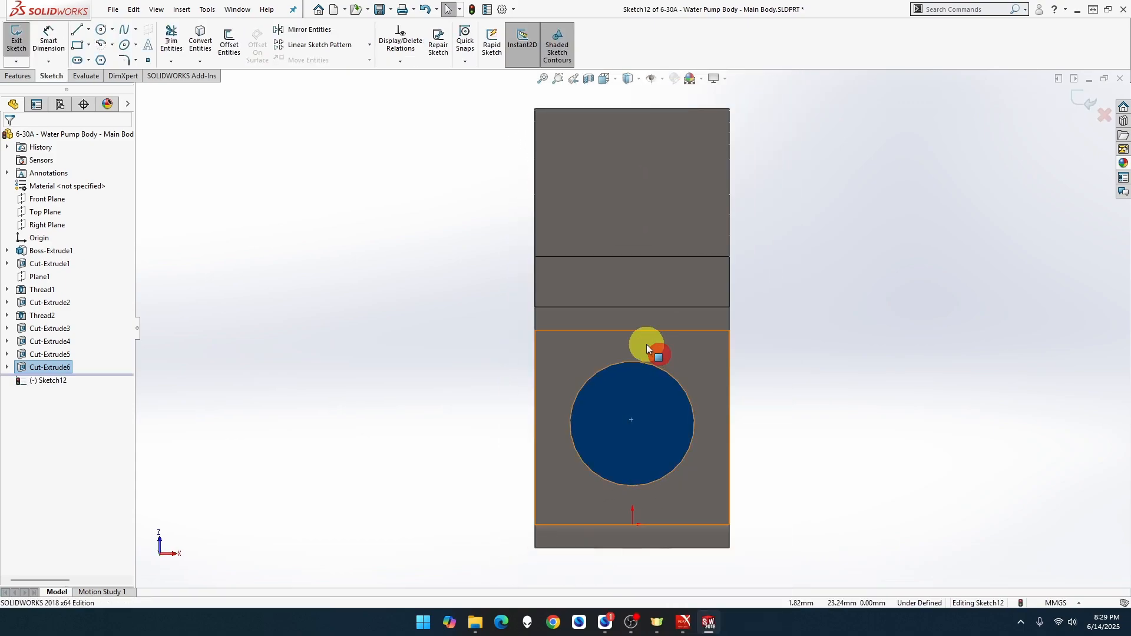
Sketch a circle near the centre of the hole's floor and set its diameter to 16 mm.
click(102, 32)
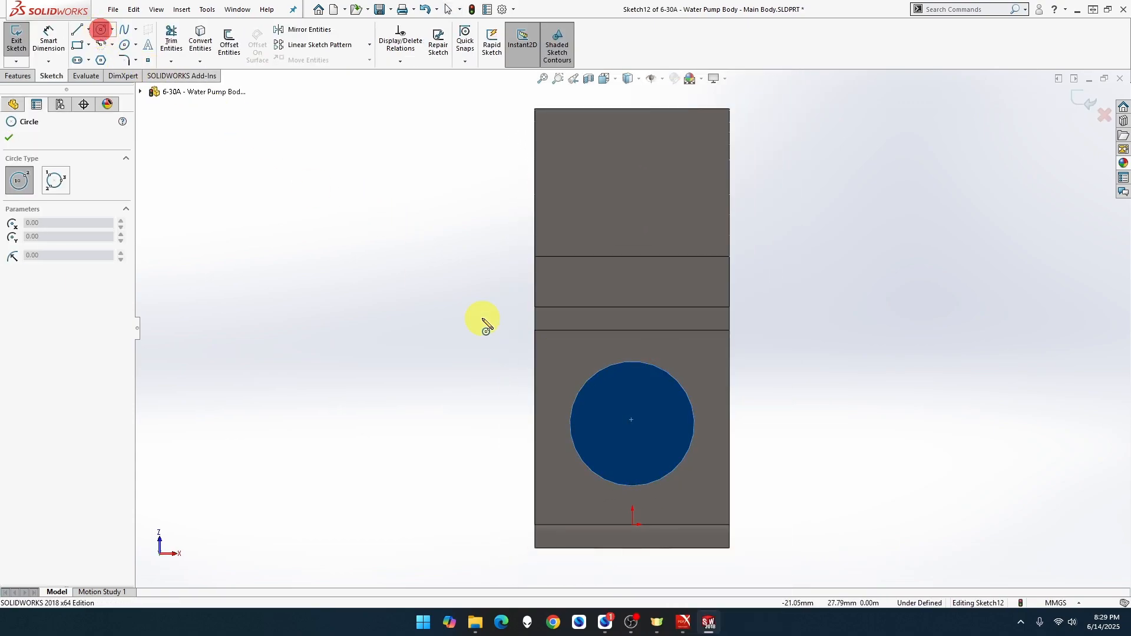
click(632, 420)
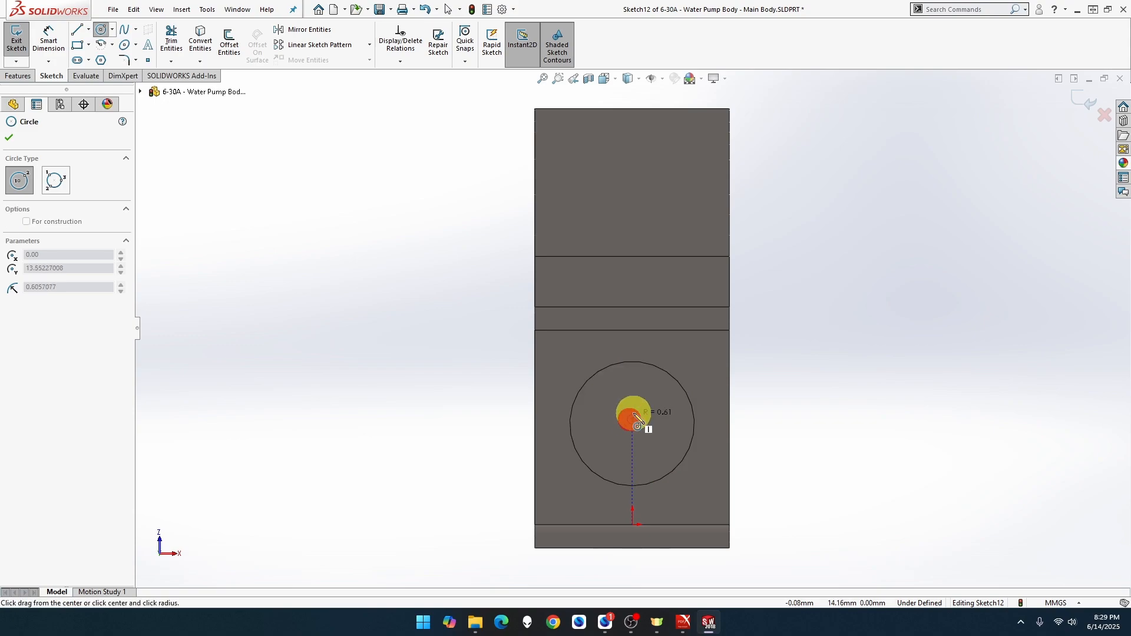
click(654, 392)
key(Escape)
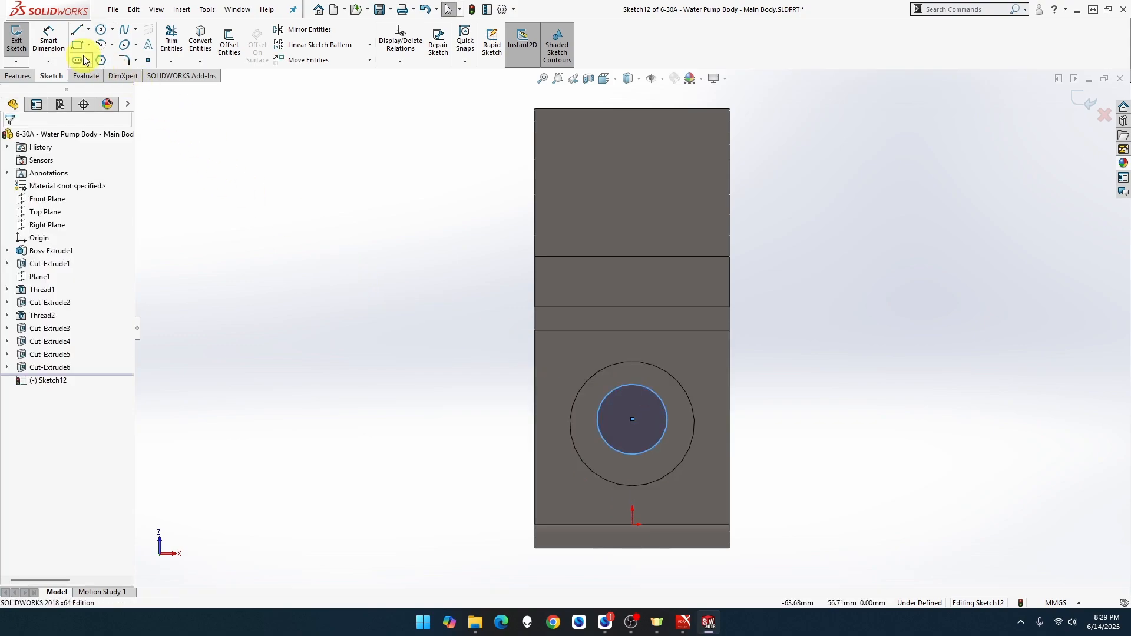
click(50, 41)
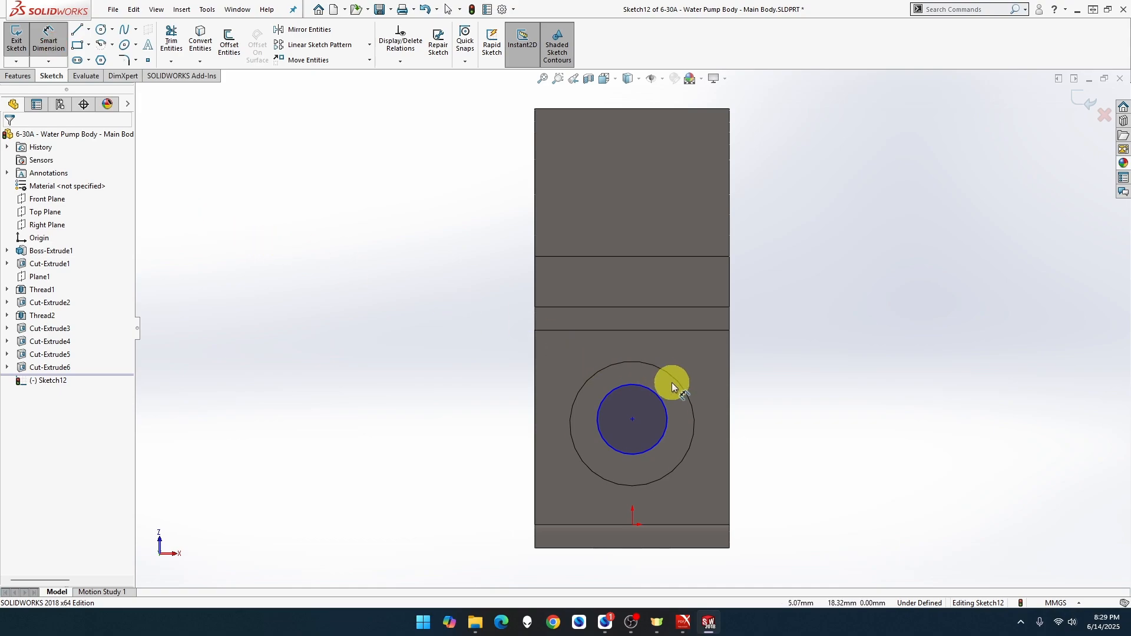
click(657, 395)
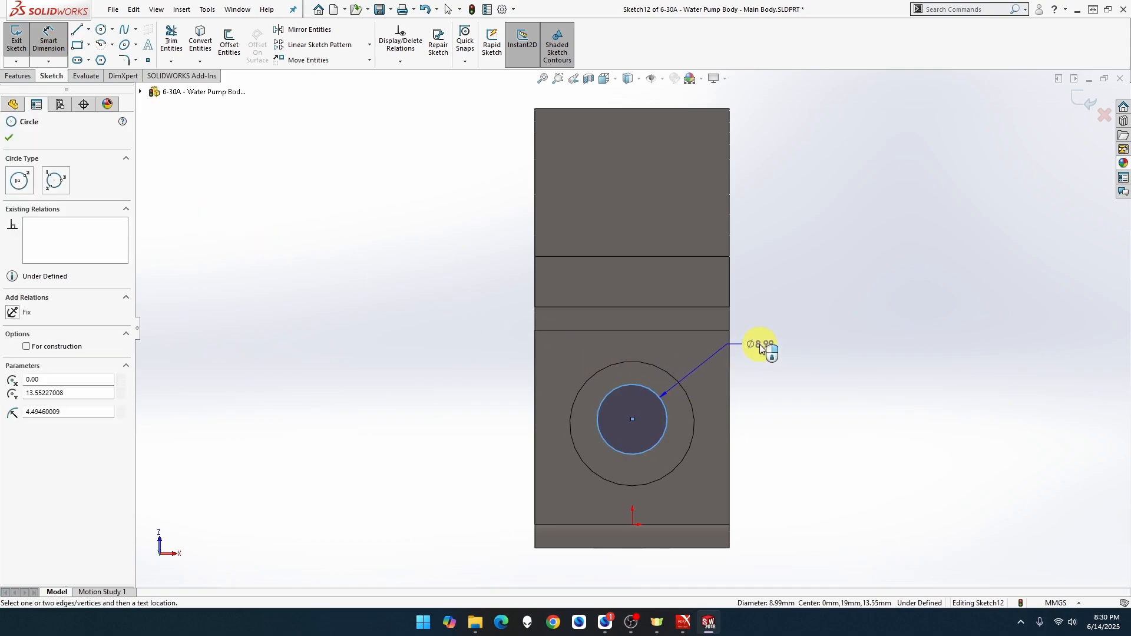
click(760, 348)
text(16)
key(Return)
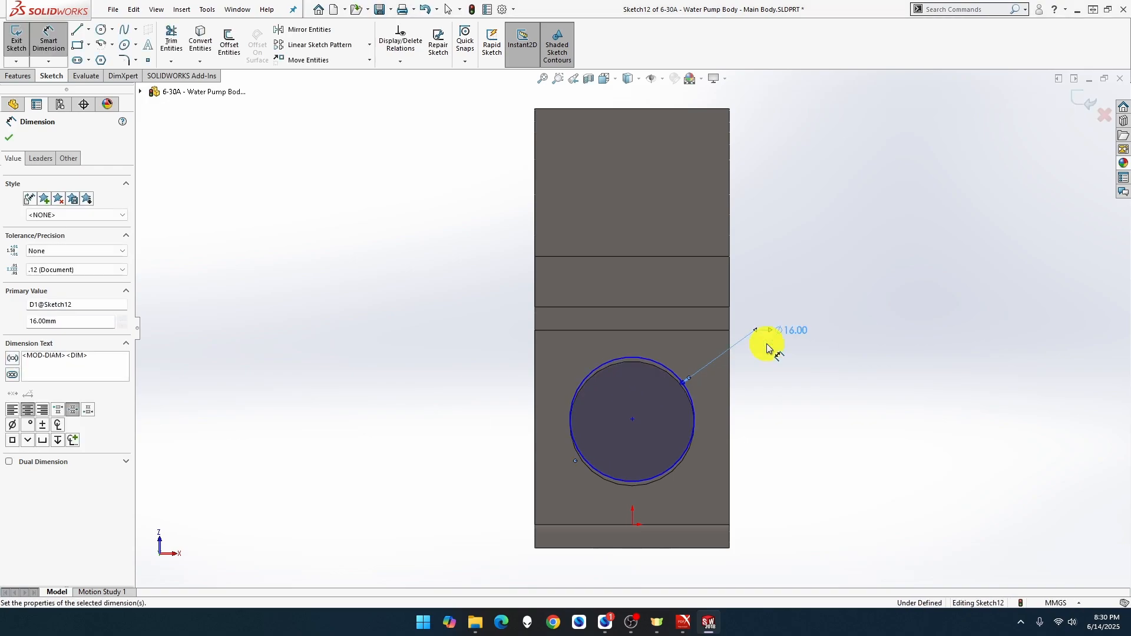
key(Escape)
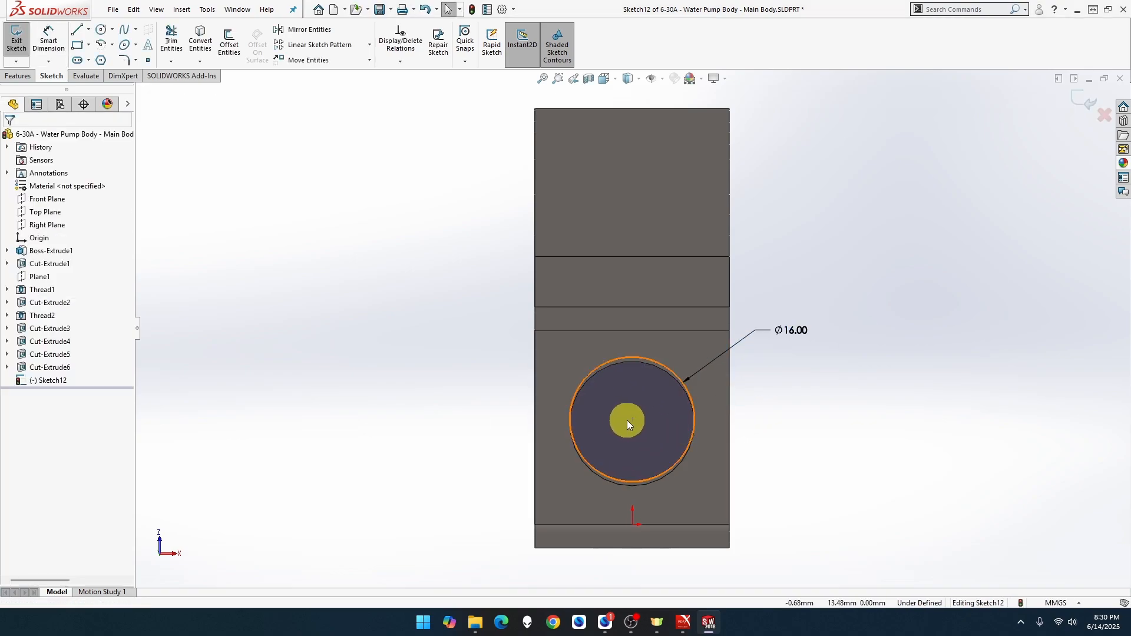
click(632, 421)
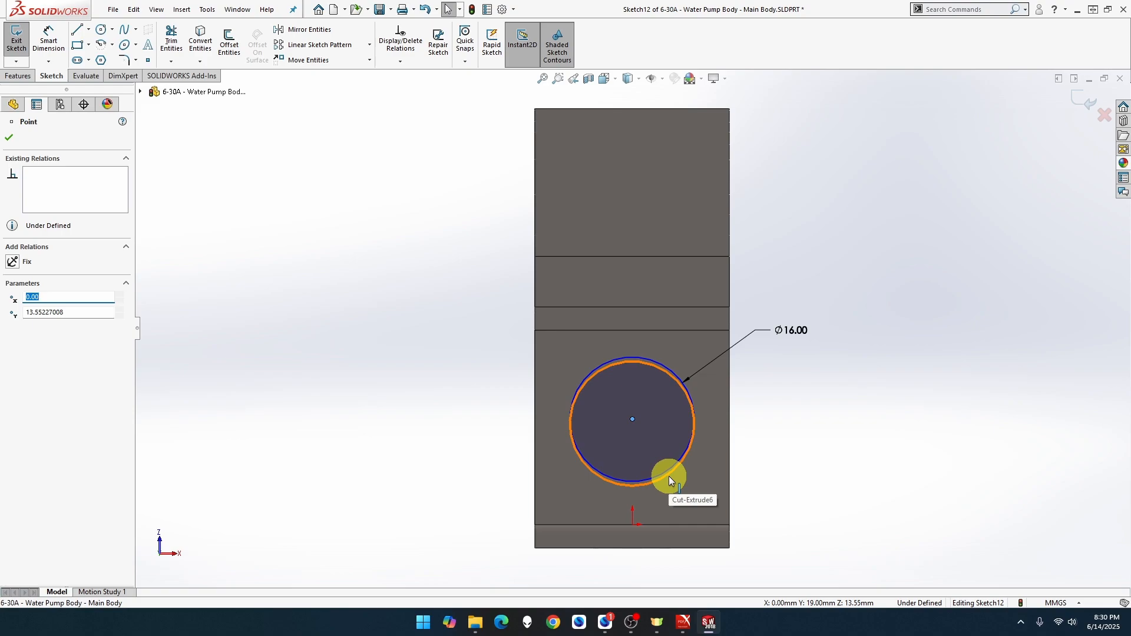
click(751, 457)
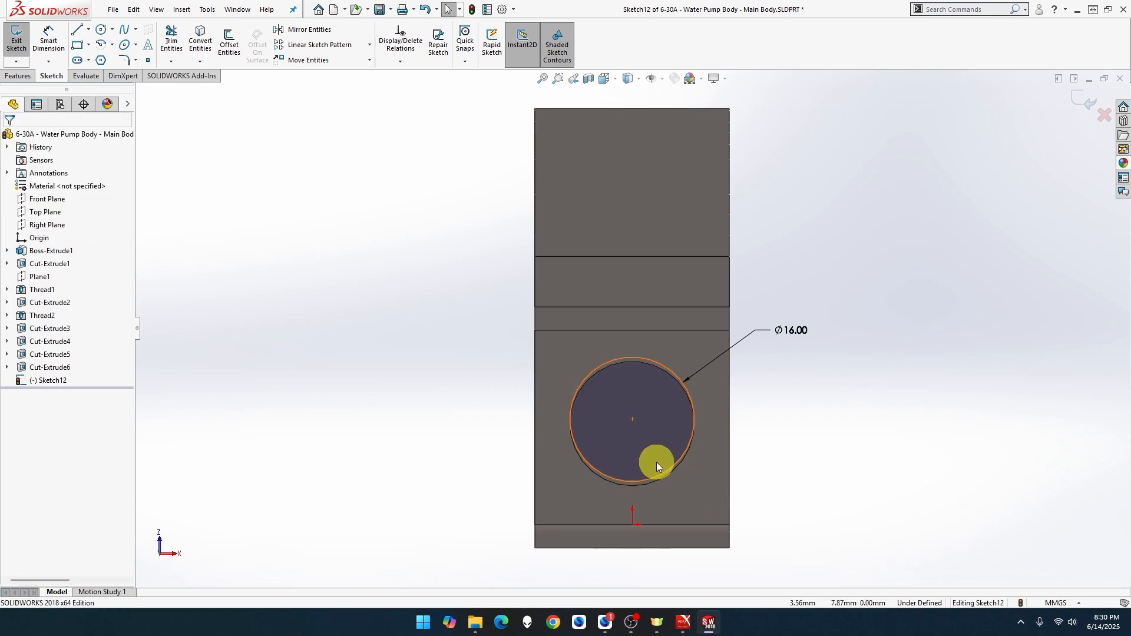
click(634, 418)
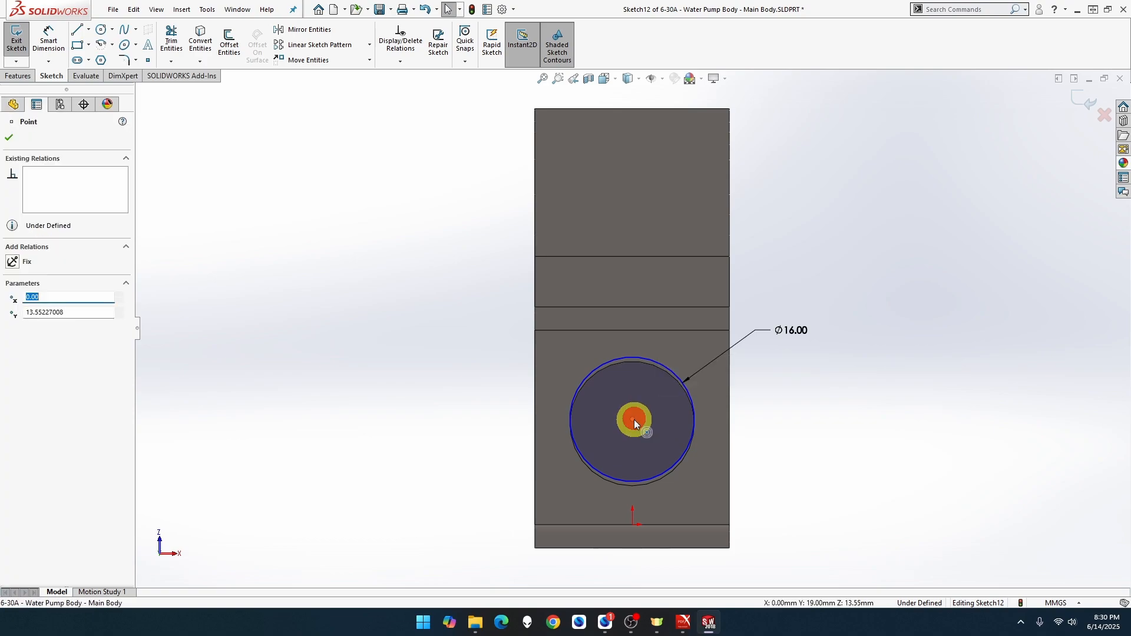
scroll(634, 421, down, 5)
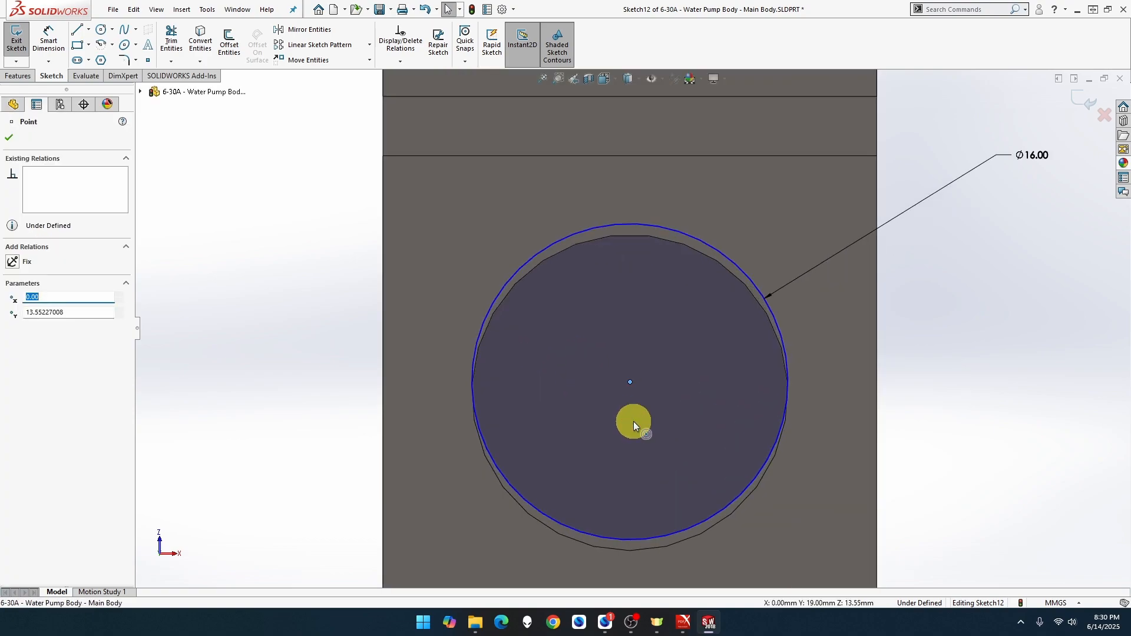
key(Escape)
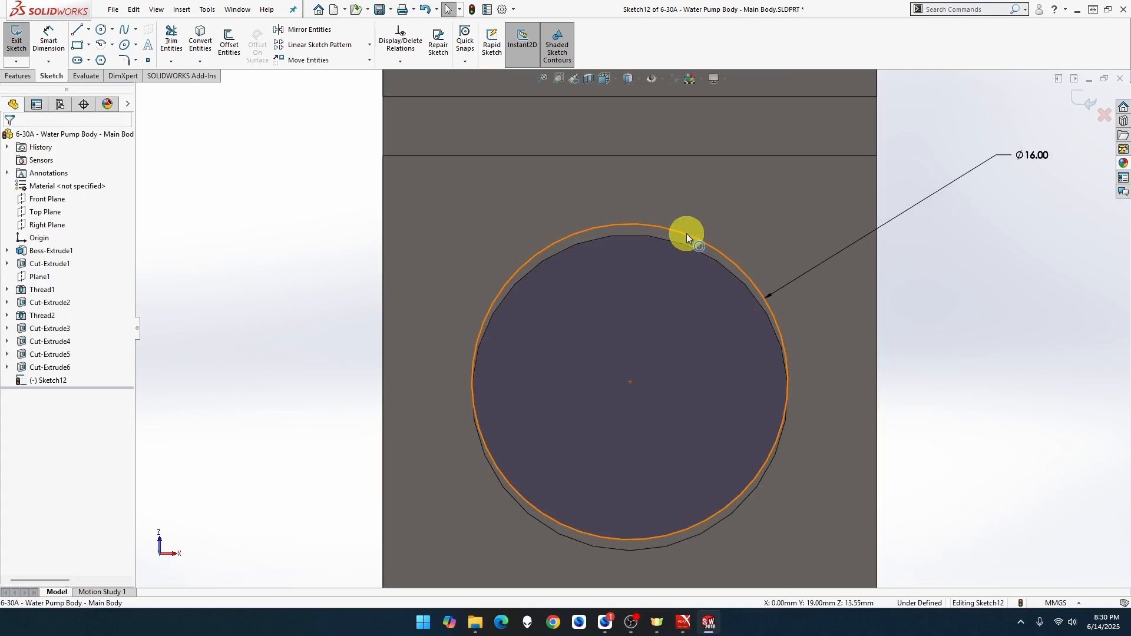
click(686, 238)
ctrl+click(684, 241)
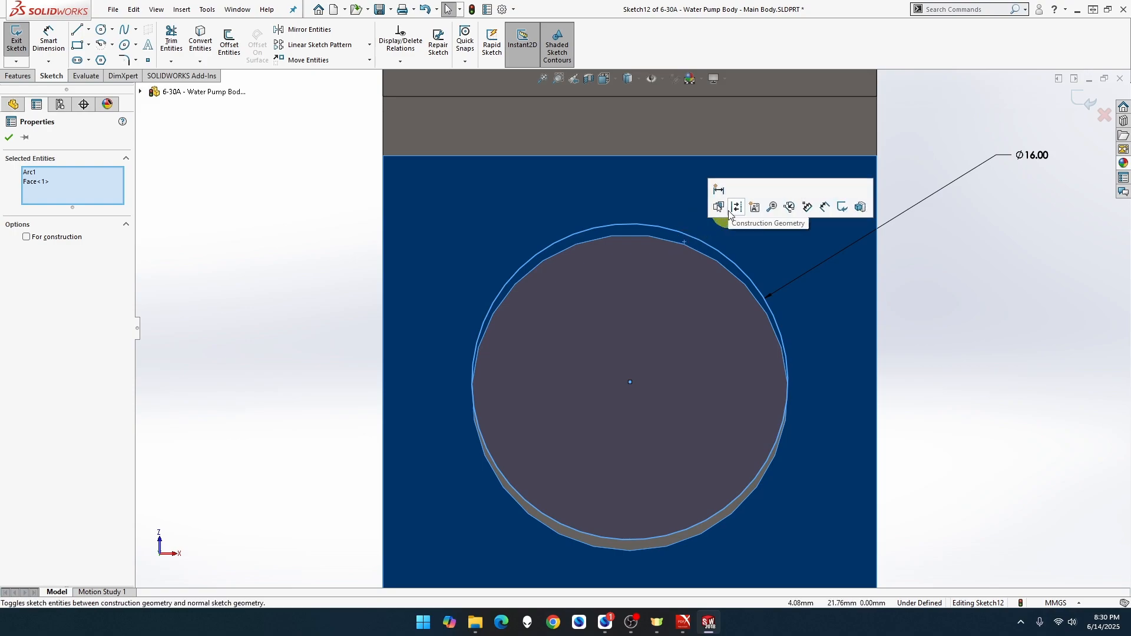
click(923, 292)
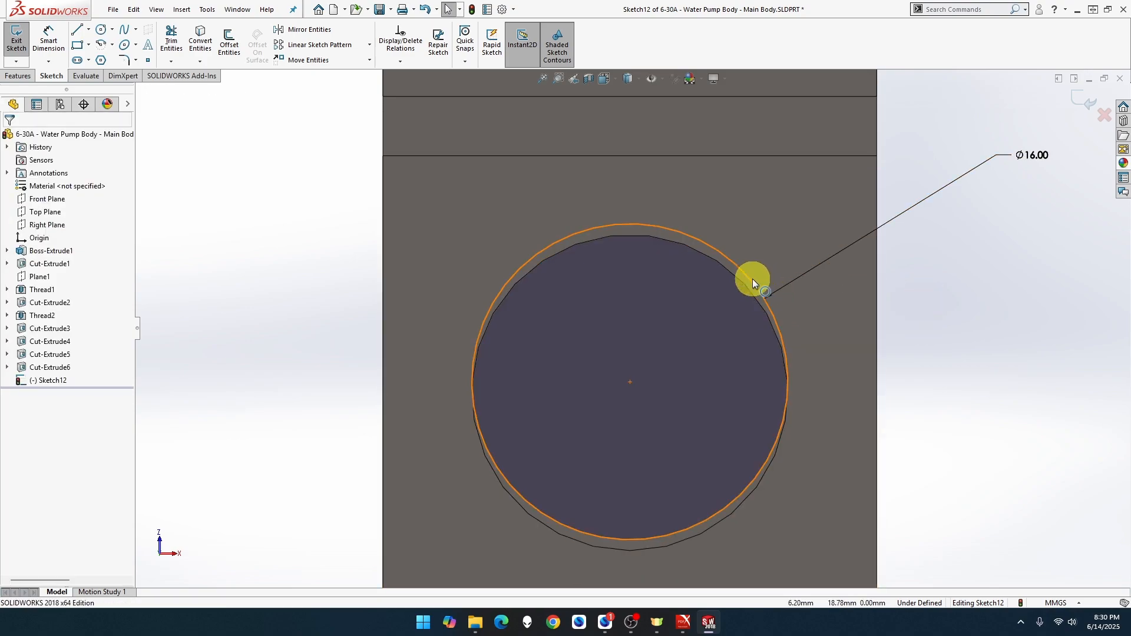
Add a Tangent relation between the sketched circle and the circular edge of the 16 mm hole.
click(753, 284)
ctrl+click(741, 281)
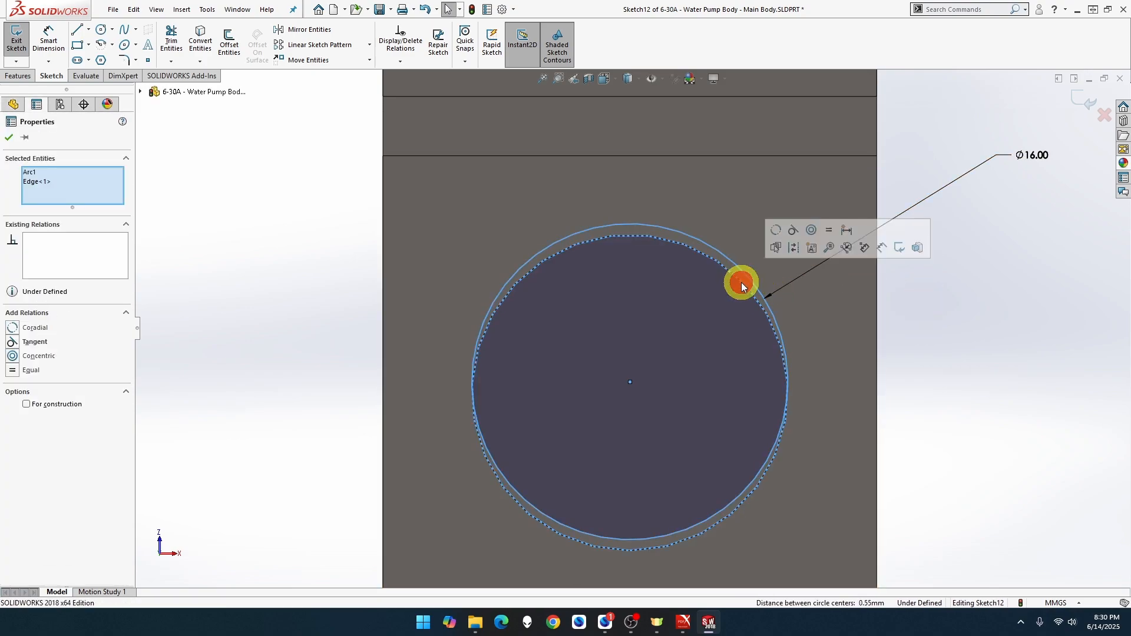
click(778, 232)
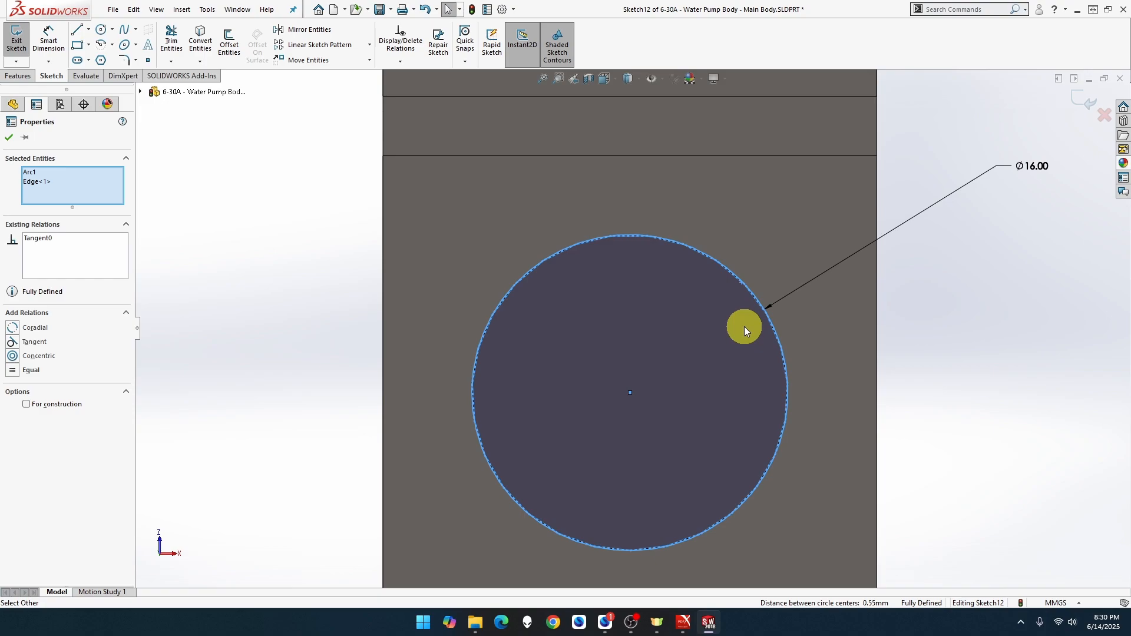
scroll(744, 326, up, 2)
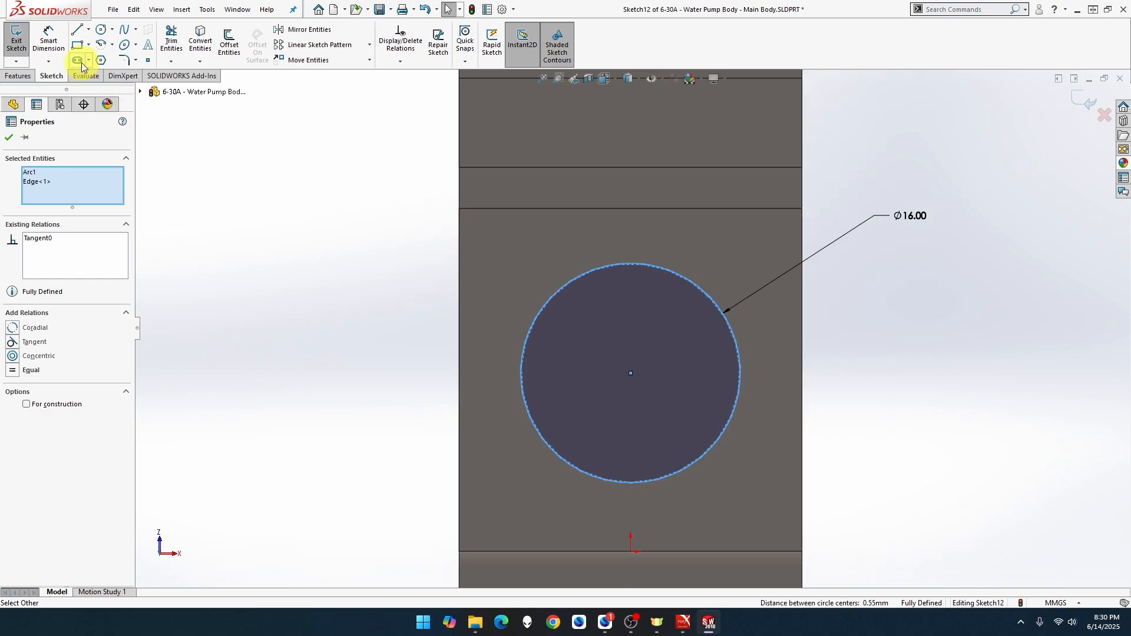
Sketch two near-vertical lines about 6.5 mm apart across the circle, and delete the short line joining their lower ends.
click(77, 29)
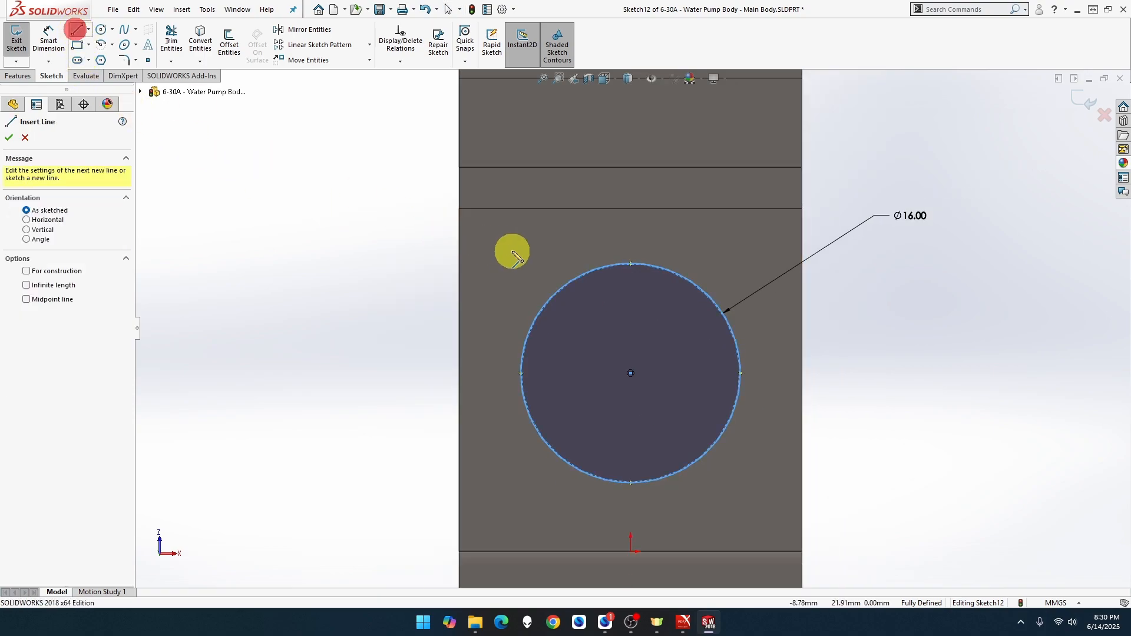
click(589, 266)
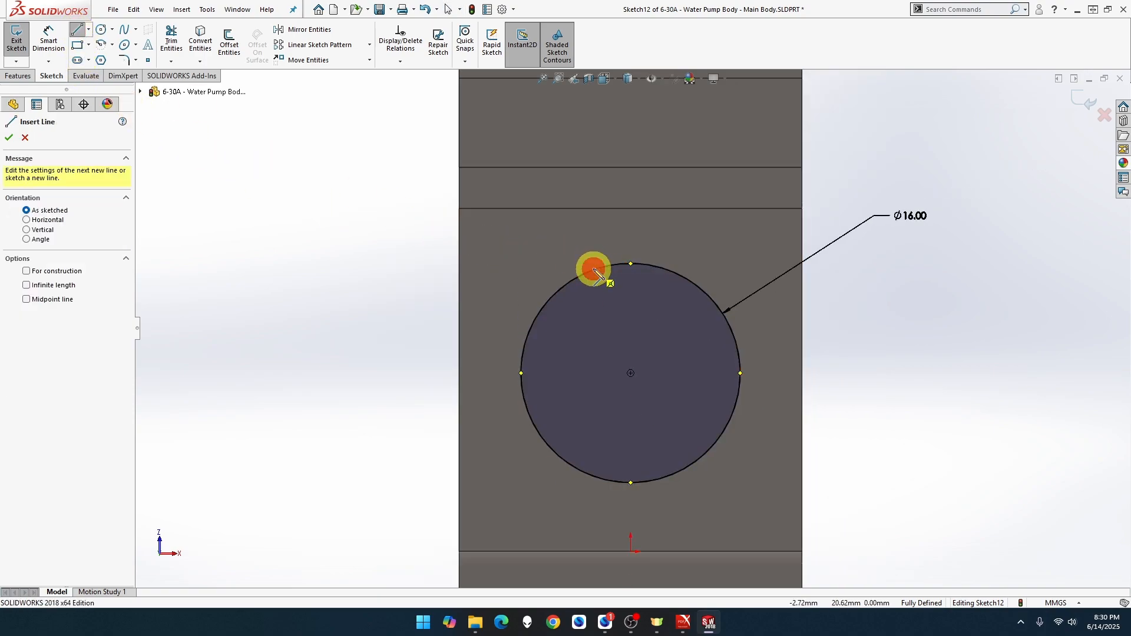
click(586, 473)
click(674, 473)
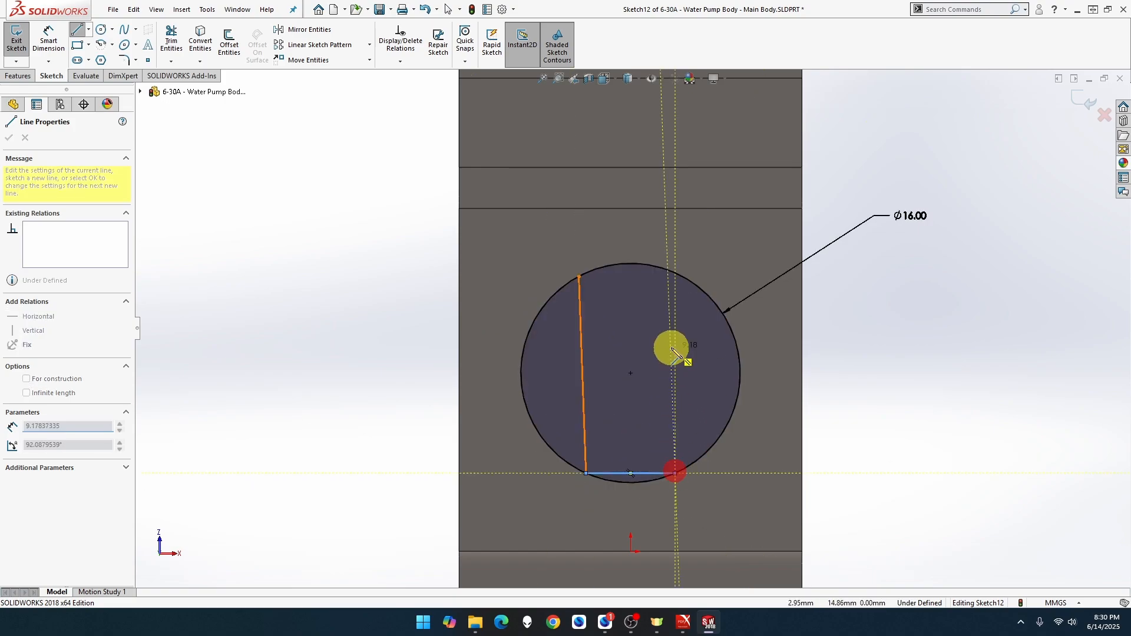
click(668, 271)
key(Escape)
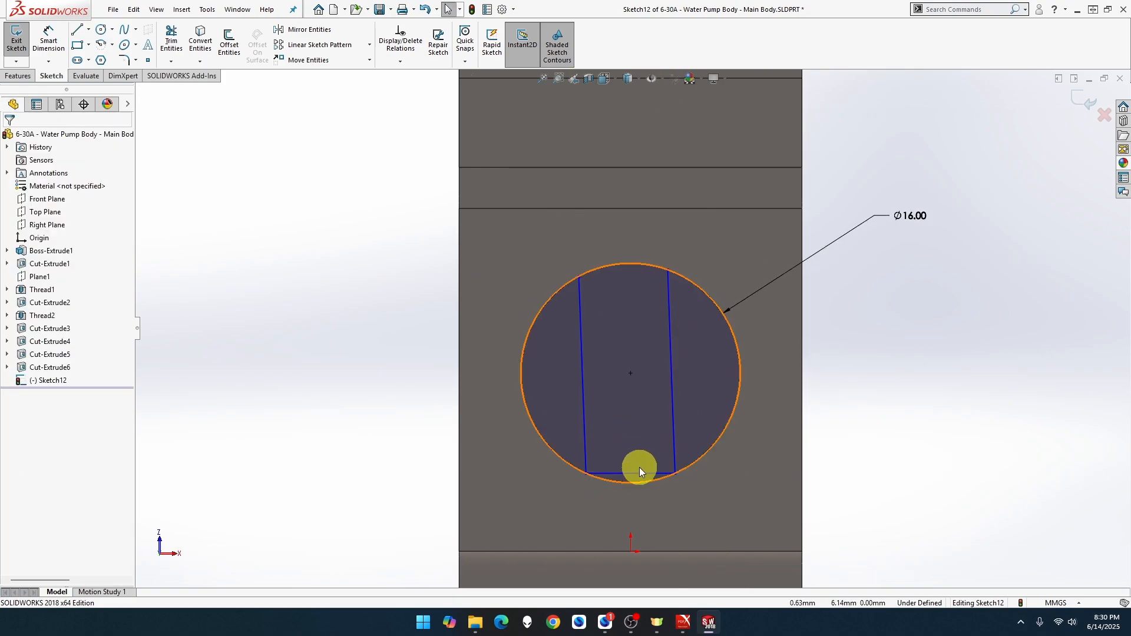
click(638, 472)
key(Delete)
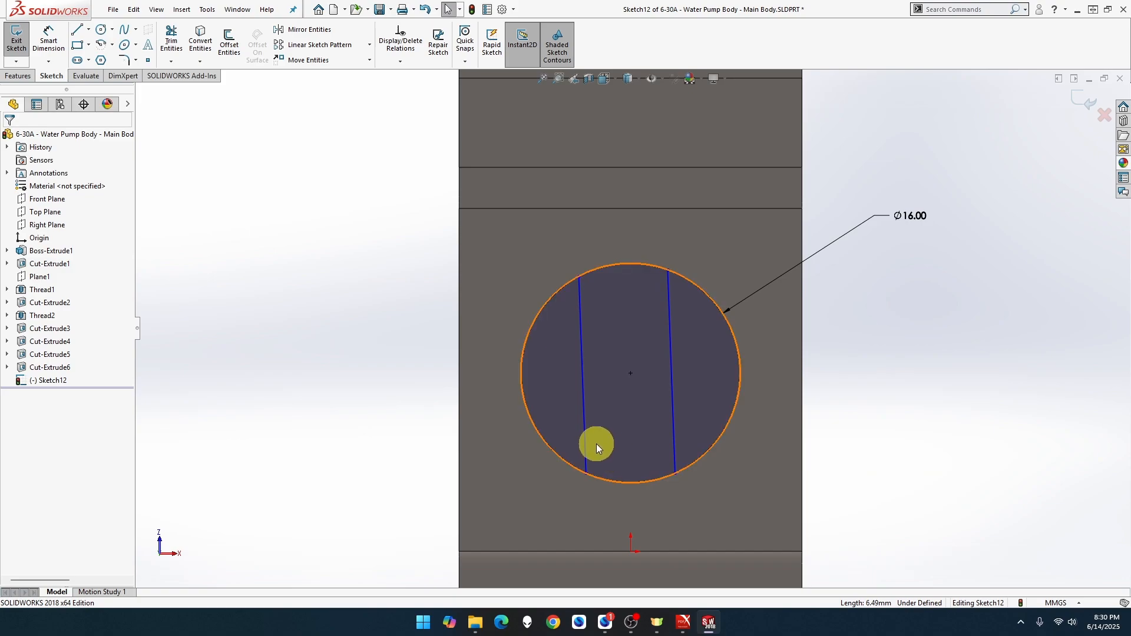
Apply a Parallel relation to the two lines across the circle and make the left-hand line vertical.
click(586, 437)
ctrl+click(677, 415)
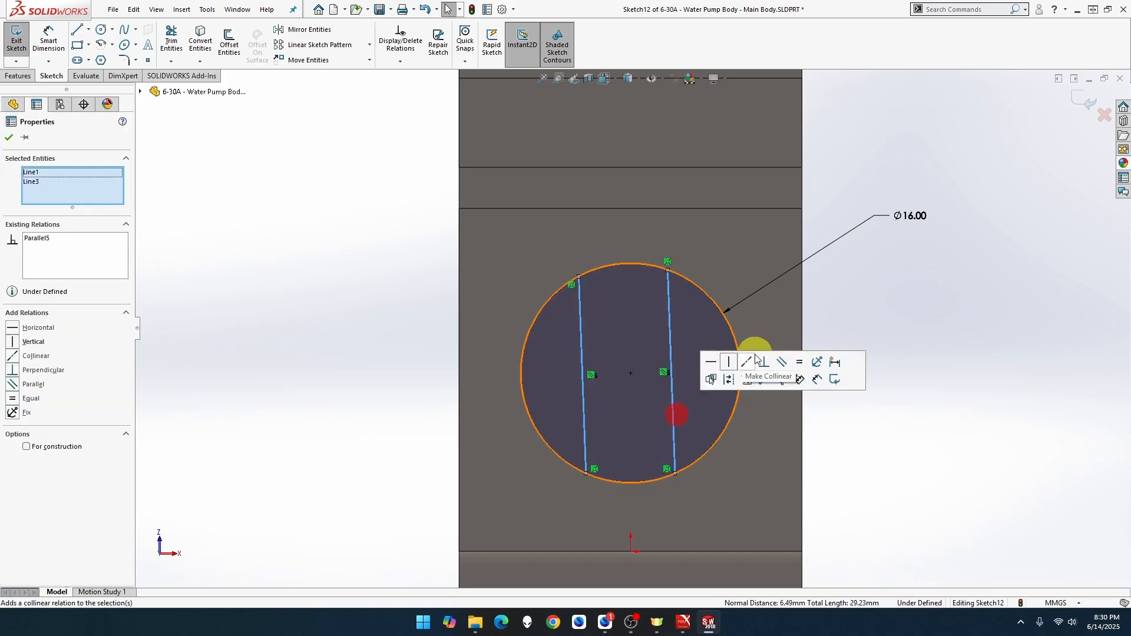
click(777, 364)
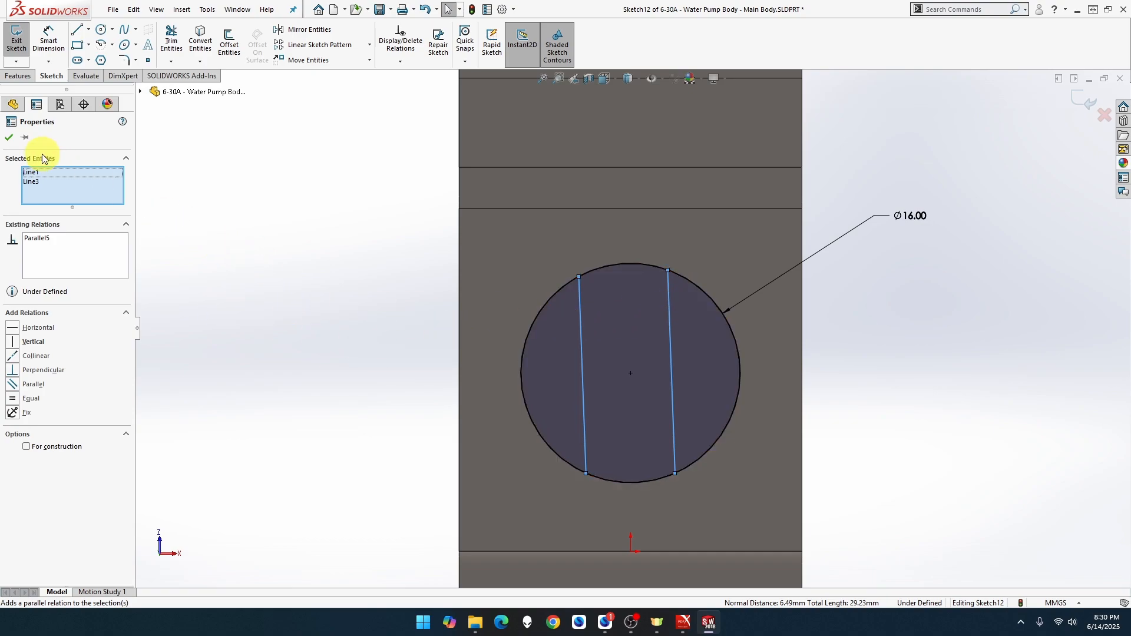
click(8, 139)
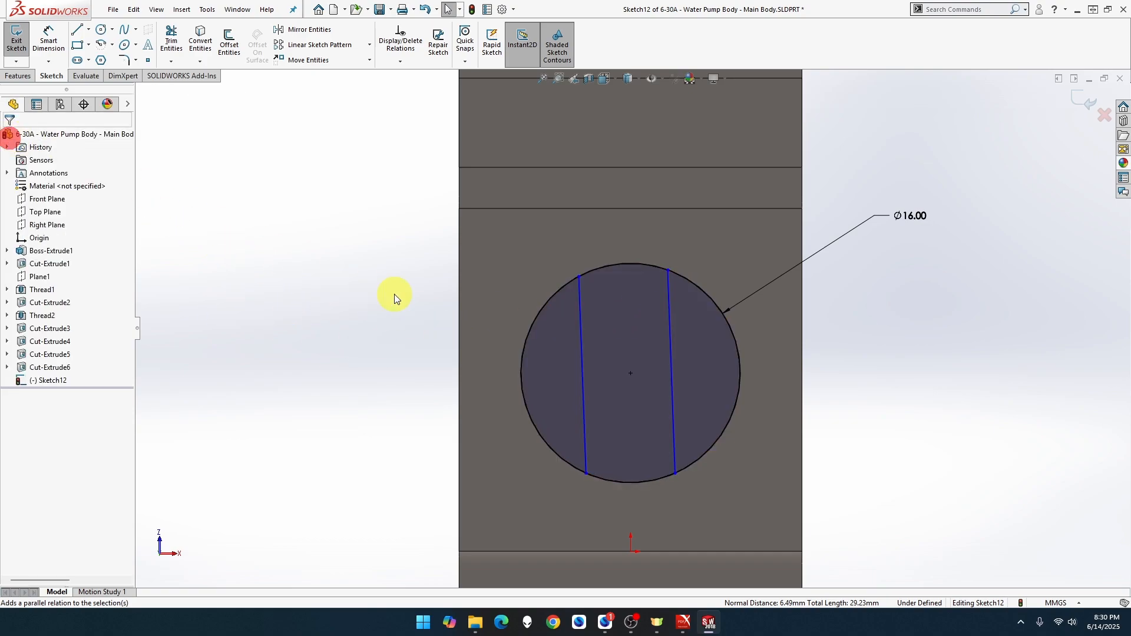
click(581, 326)
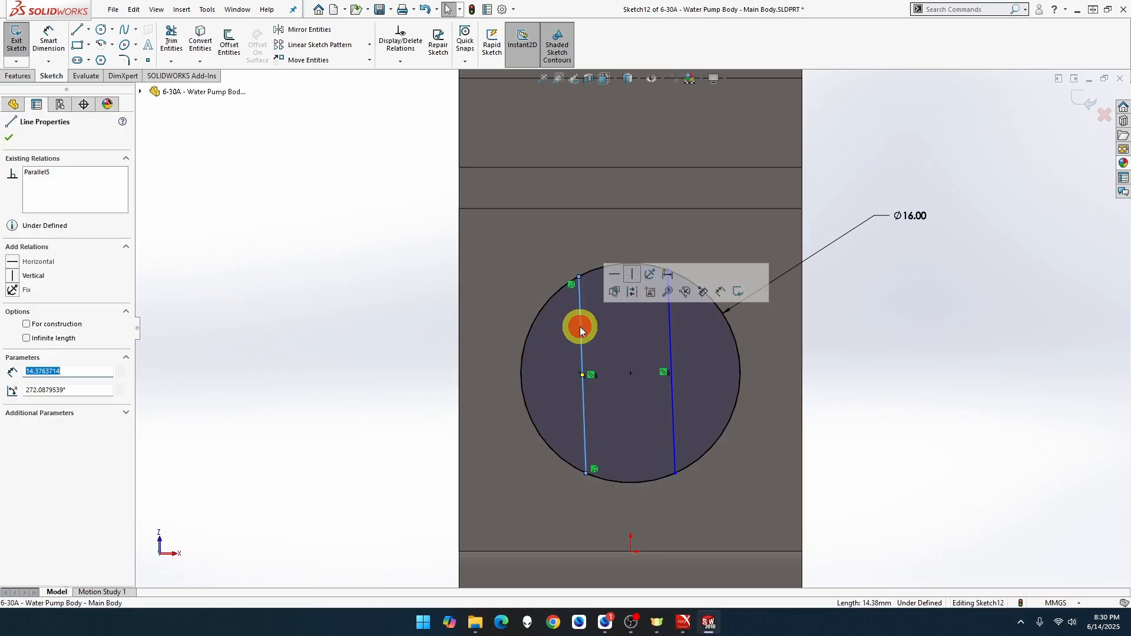
click(631, 275)
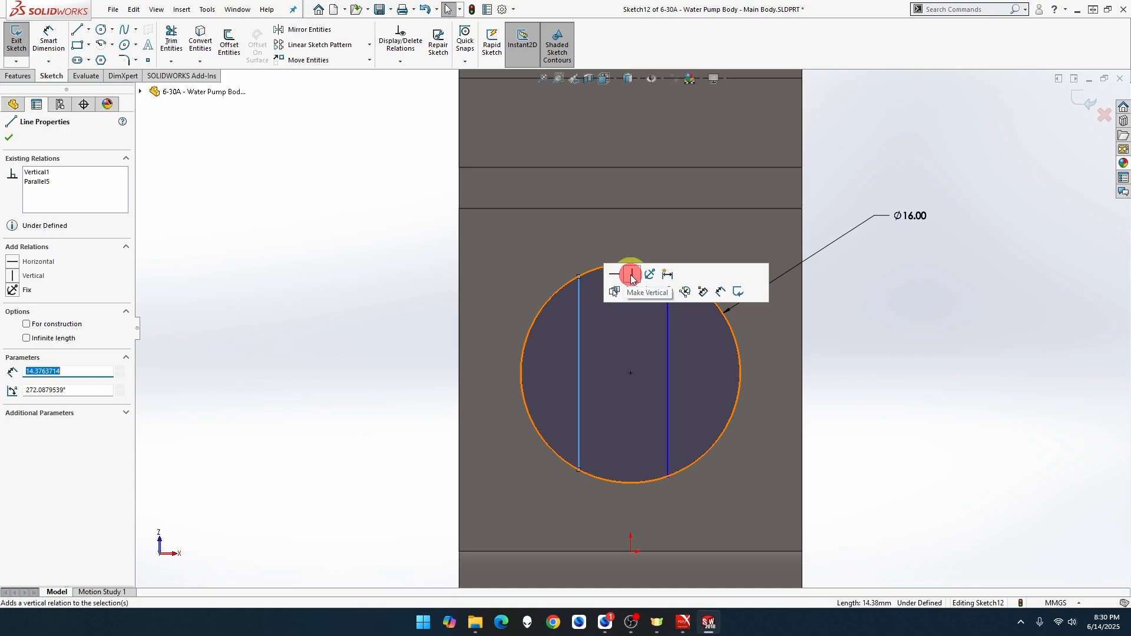
Add a Horizontal relation between the upper endpoints of the two lines and trim away the circle's two side arcs.
click(10, 138)
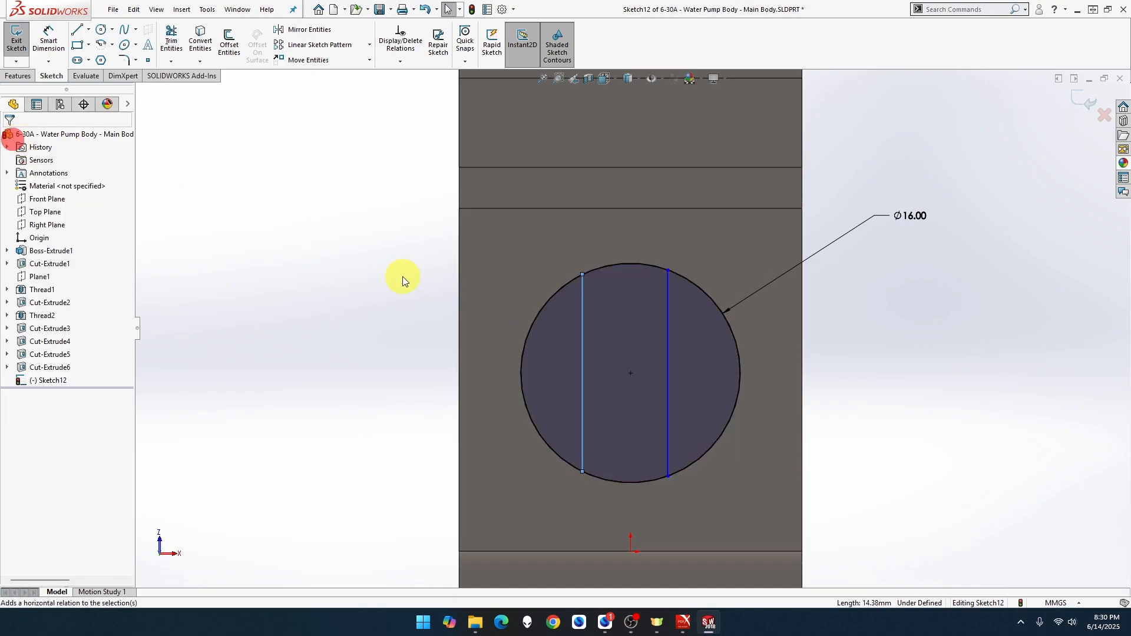
drag(578, 276, 580, 275)
click(582, 274)
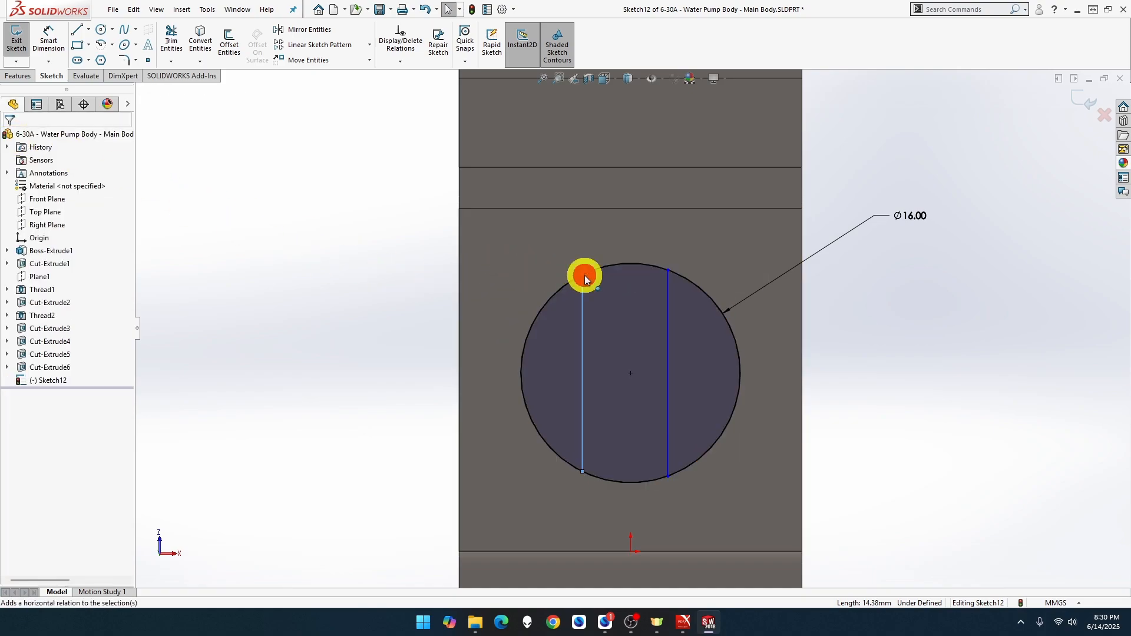
ctrl+click(667, 269)
click(706, 221)
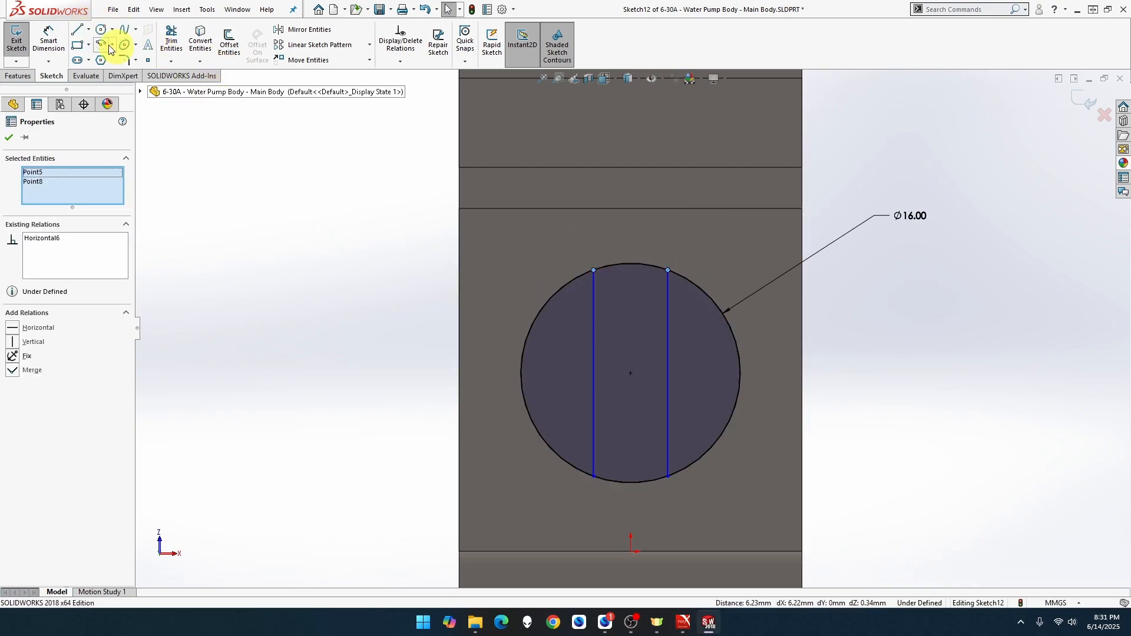
click(172, 40)
mouse_move(521, 270)
mouse_down()
mouse_move(541, 320)
mouse_move(706, 298)
mouse_move(716, 371)
mouse_up()
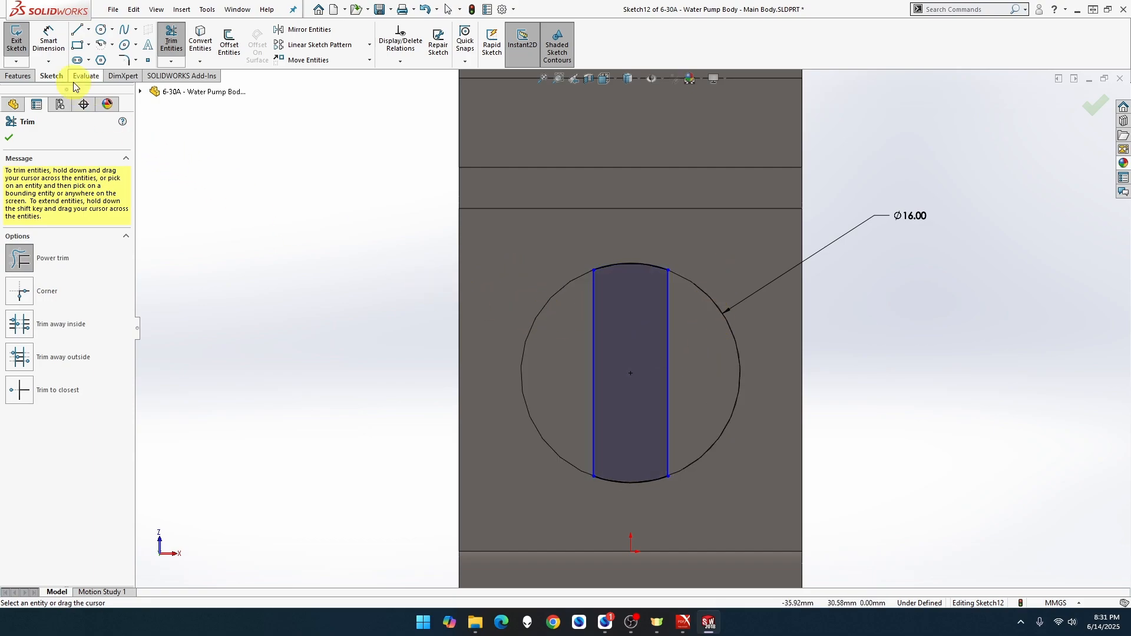
Dimension the right-hand line 2 mm from the centre of the circle.
click(47, 43)
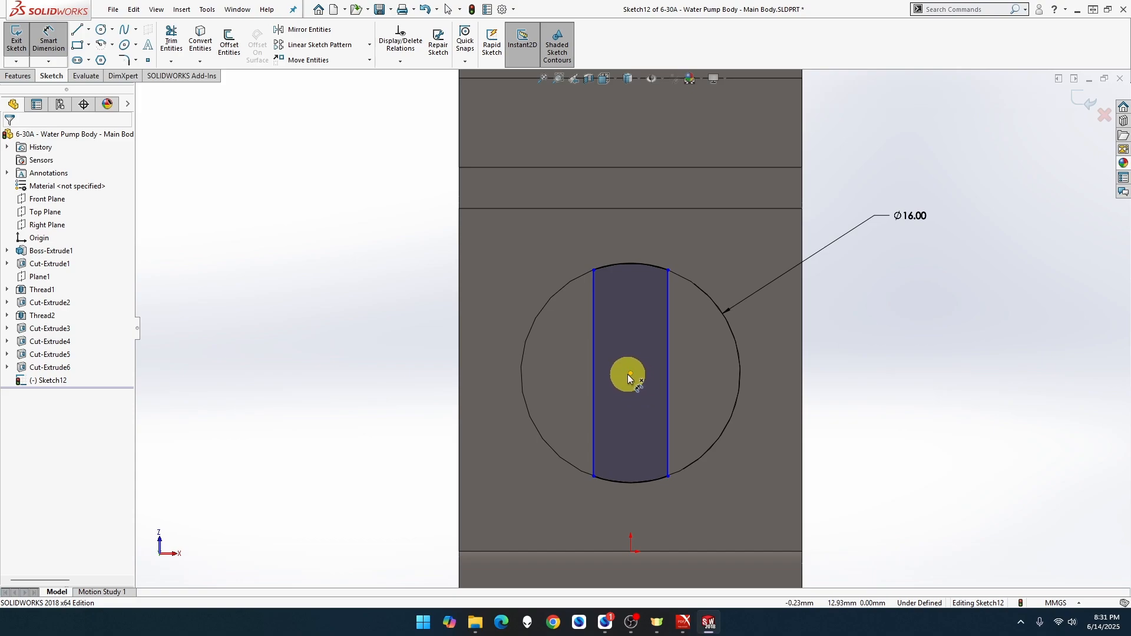
click(628, 376)
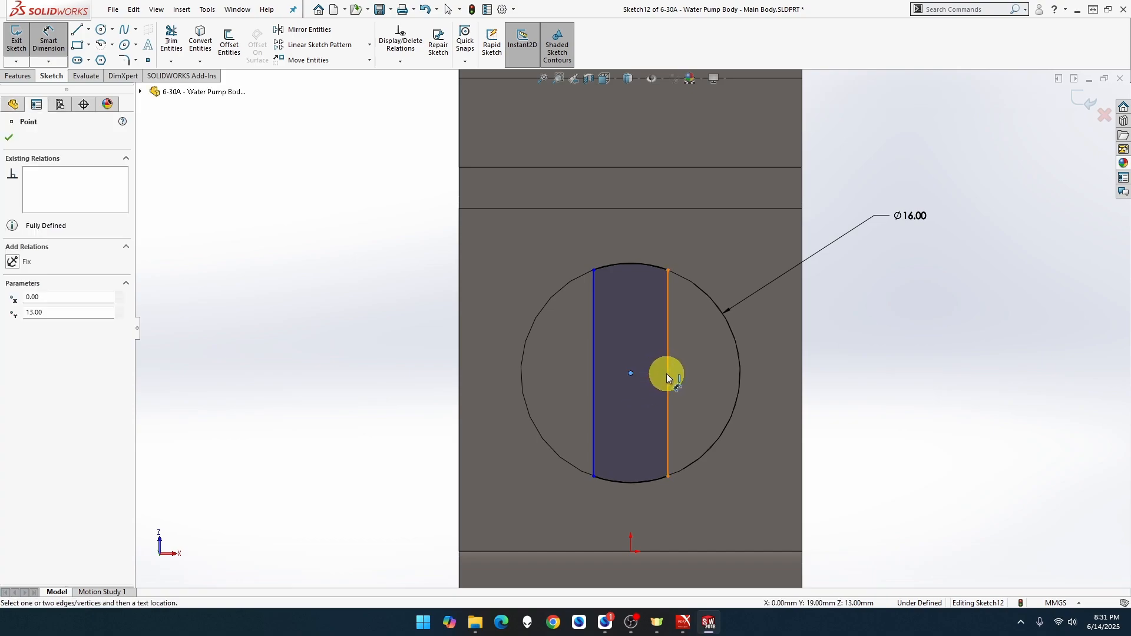
click(664, 374)
click(871, 375)
text(2.70616081mm)
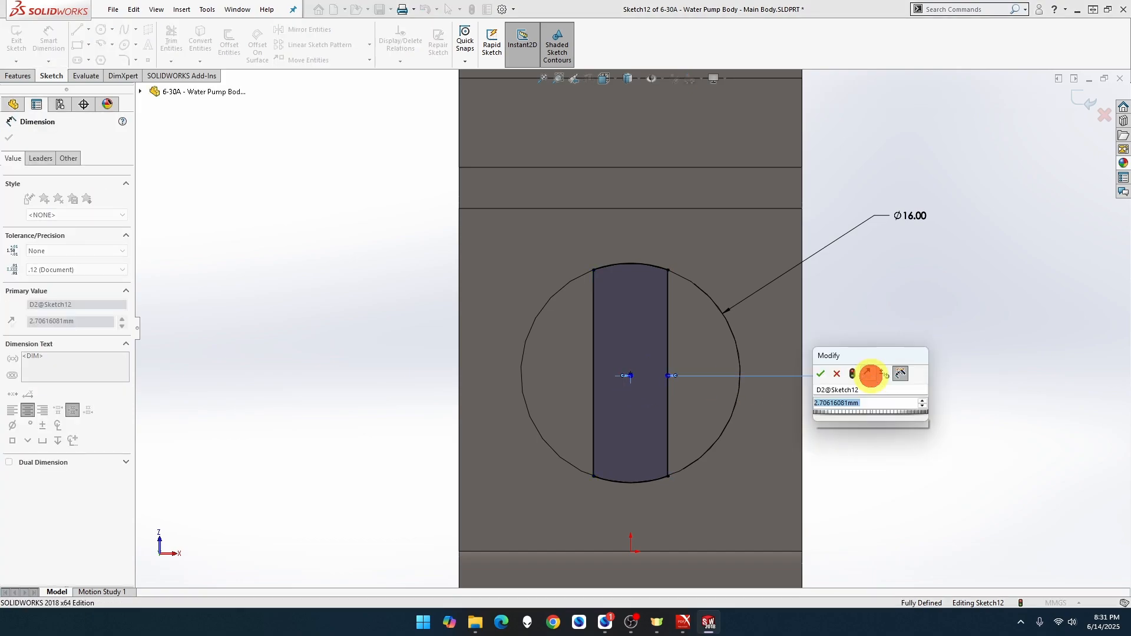
key(Return)
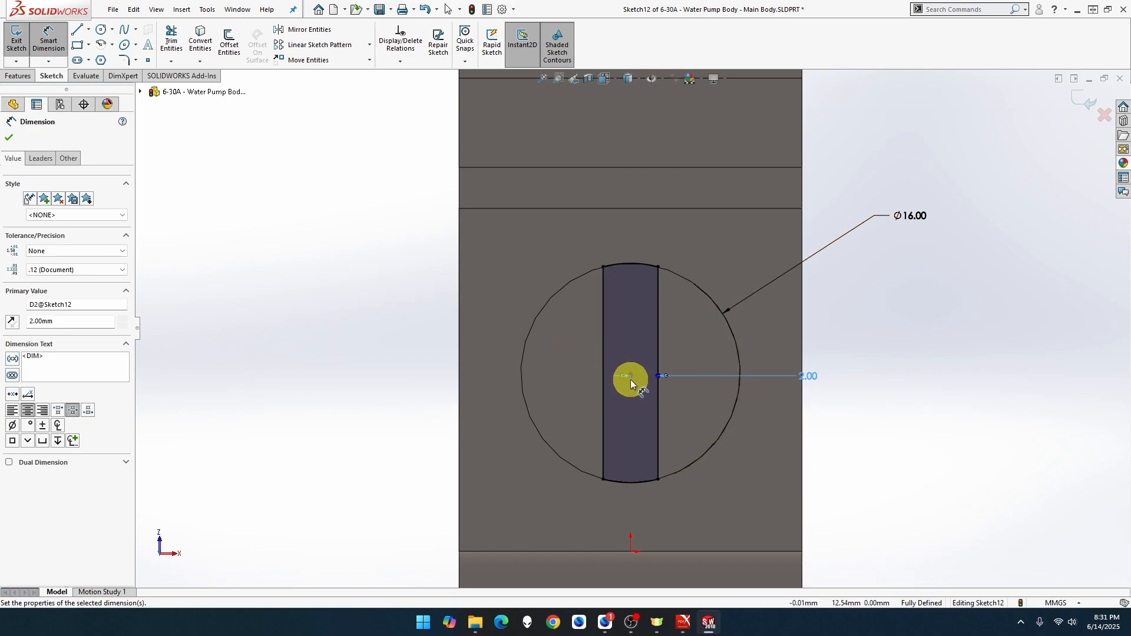
click(17, 75)
click(18, 61)
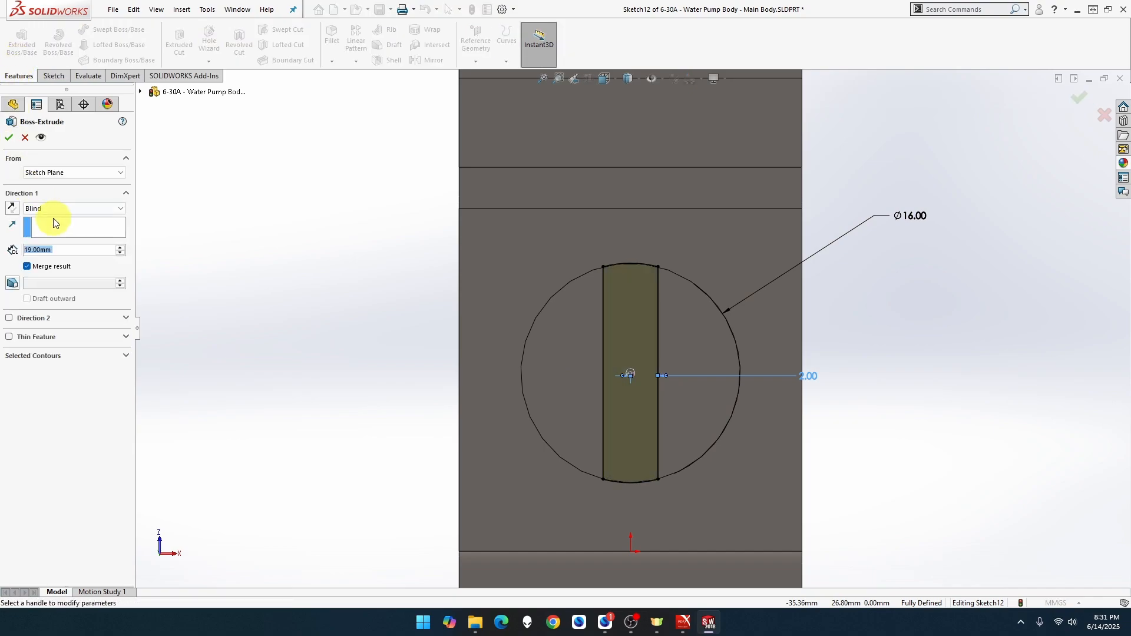
click(25, 136)
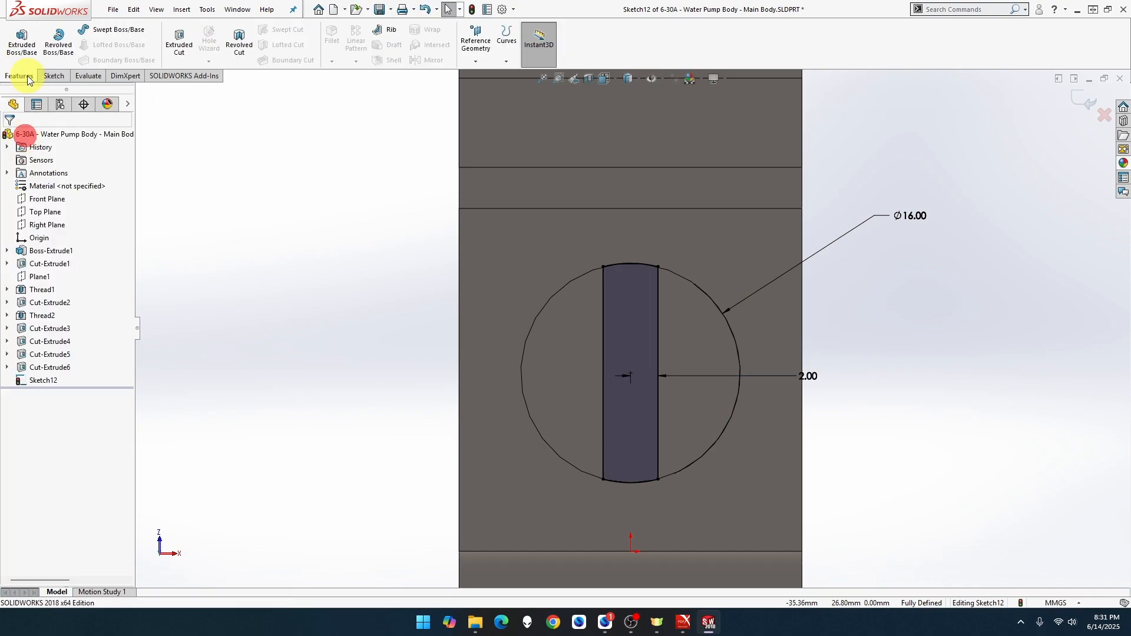
Cut the narrow slot profile 2 mm deep into the floor of the 16 mm hole with a blind Extruded Cut.
click(173, 39)
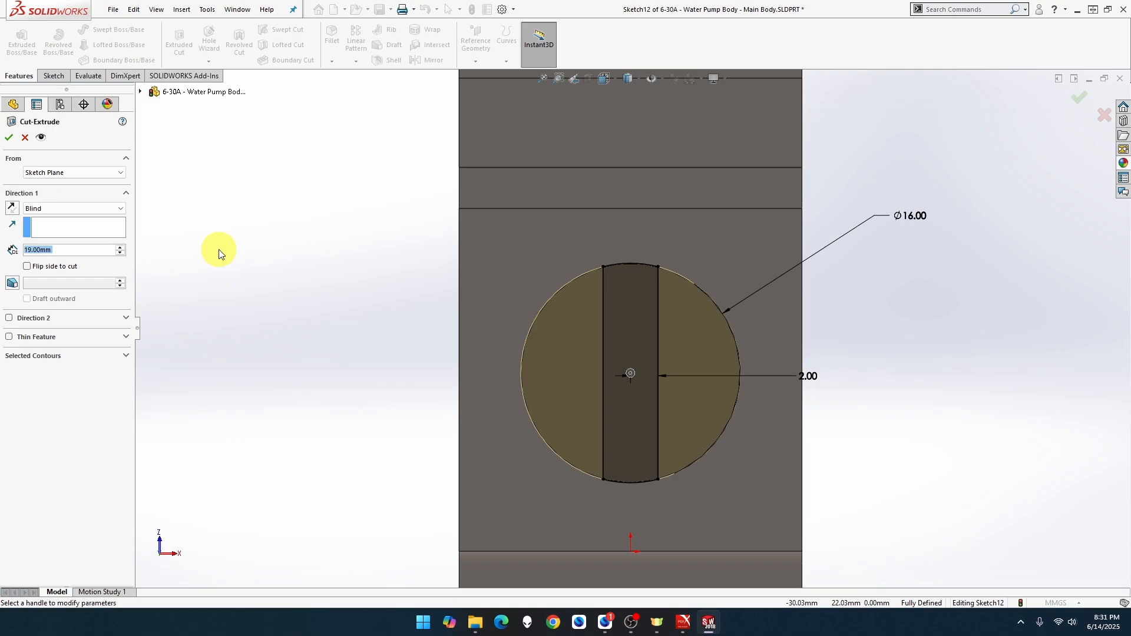
text(2)
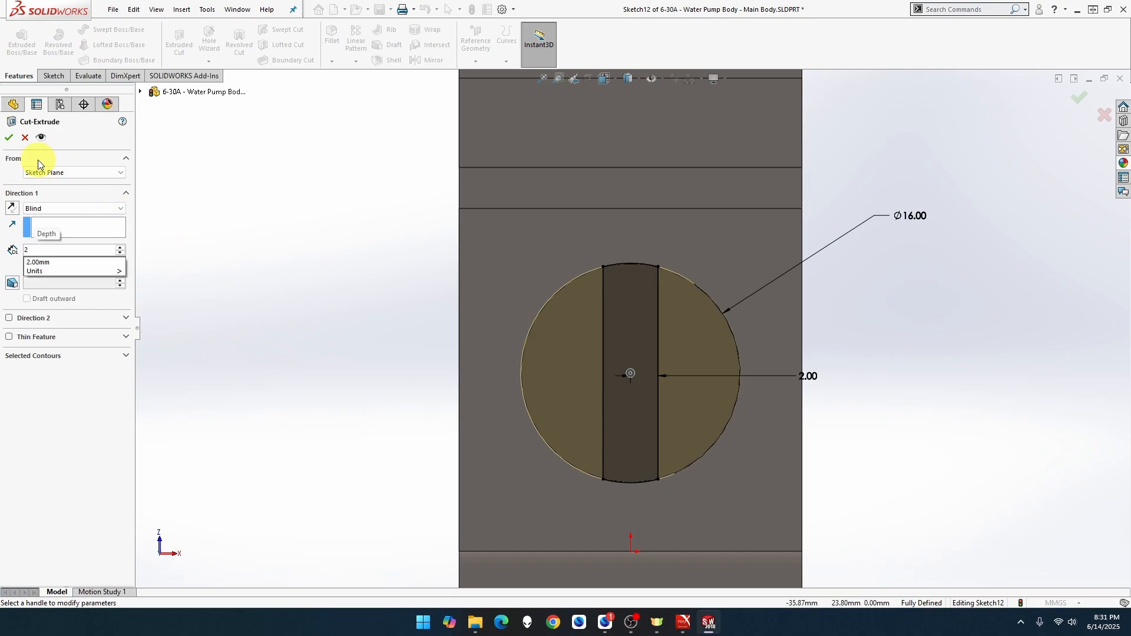
click(8, 138)
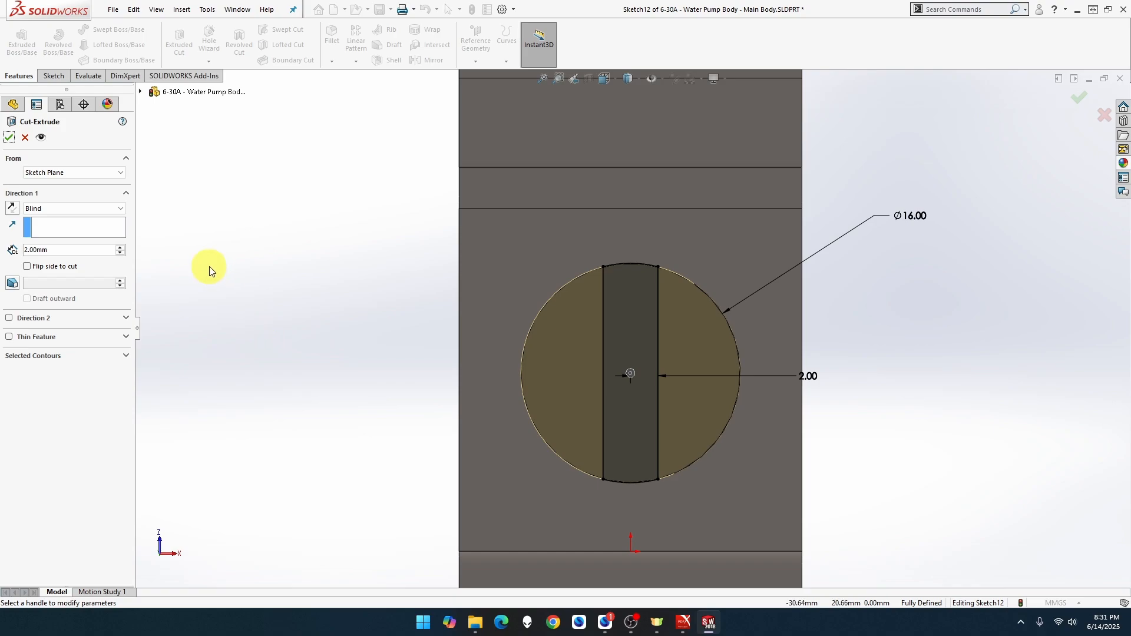
click(10, 141)
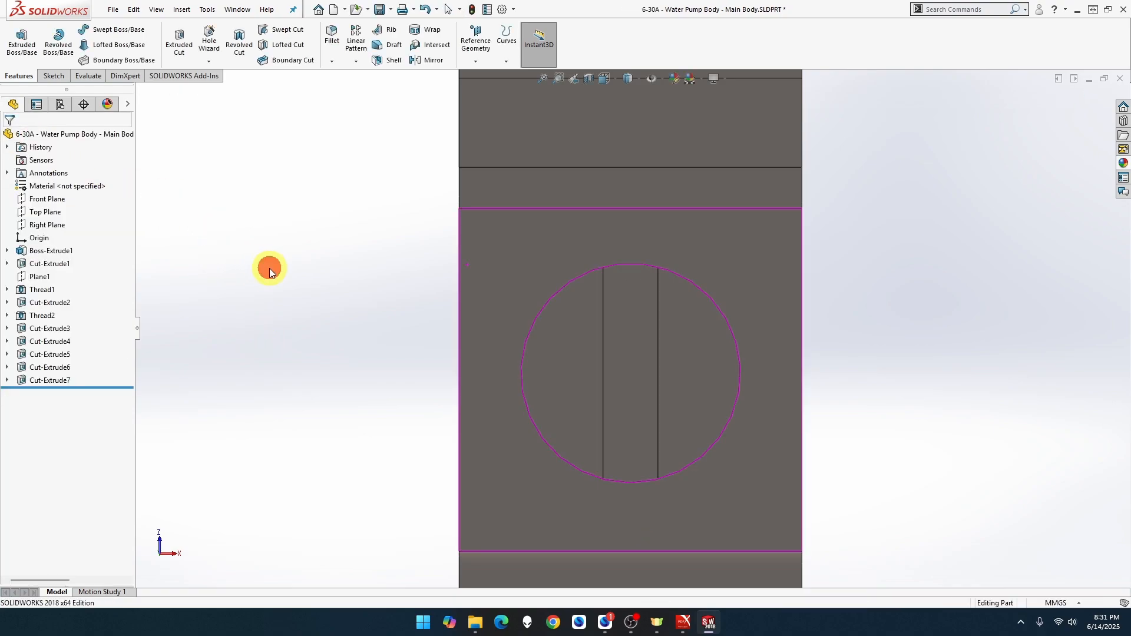
Start a sketch on the left-hand floor segment beside the slot and draw a circle about 12.2 mm in diameter, centred on the hole.
mouse_move(270, 267)
middle_down()
mouse_move(247, 263)
mouse_move(275, 258)
mouse_move(265, 263)
mouse_move(272, 275)
middle_up()
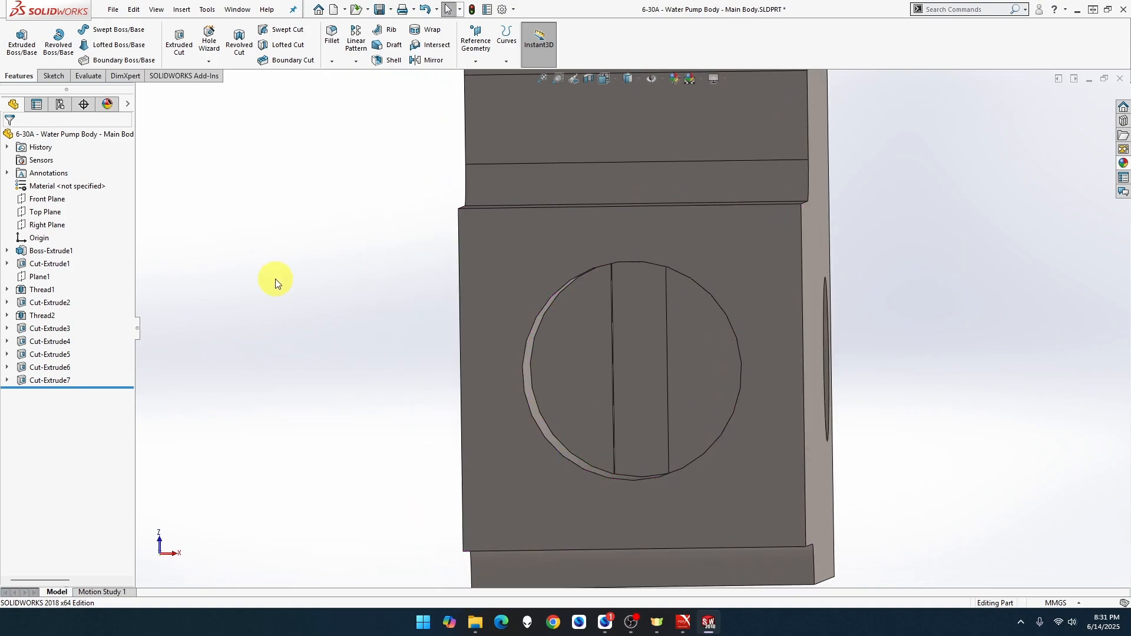
right_click(573, 337)
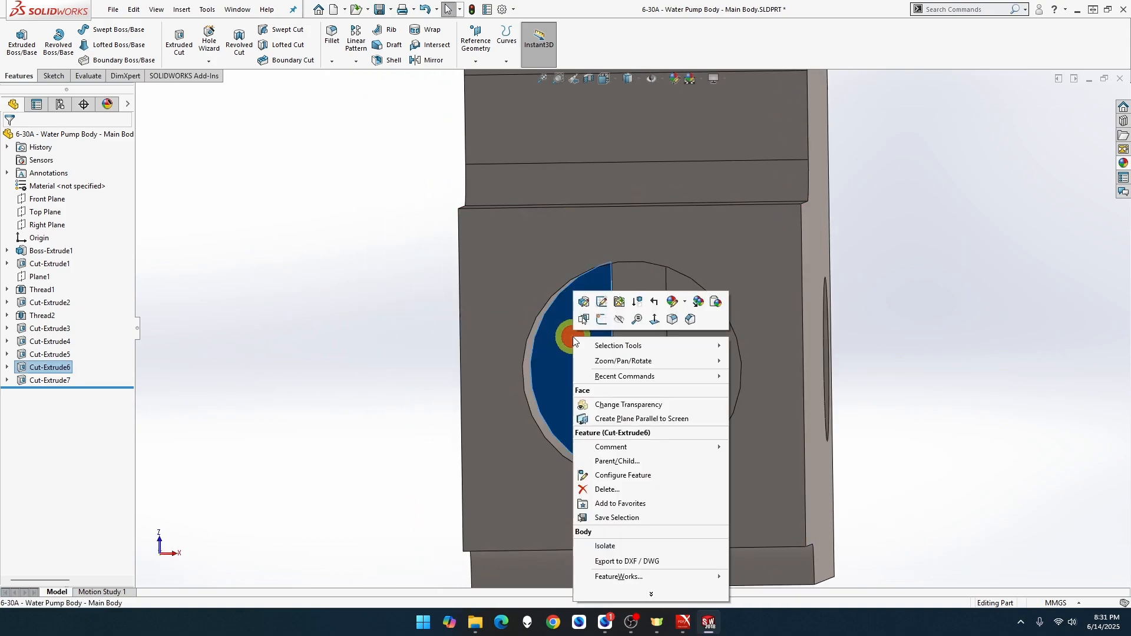
click(601, 319)
click(103, 30)
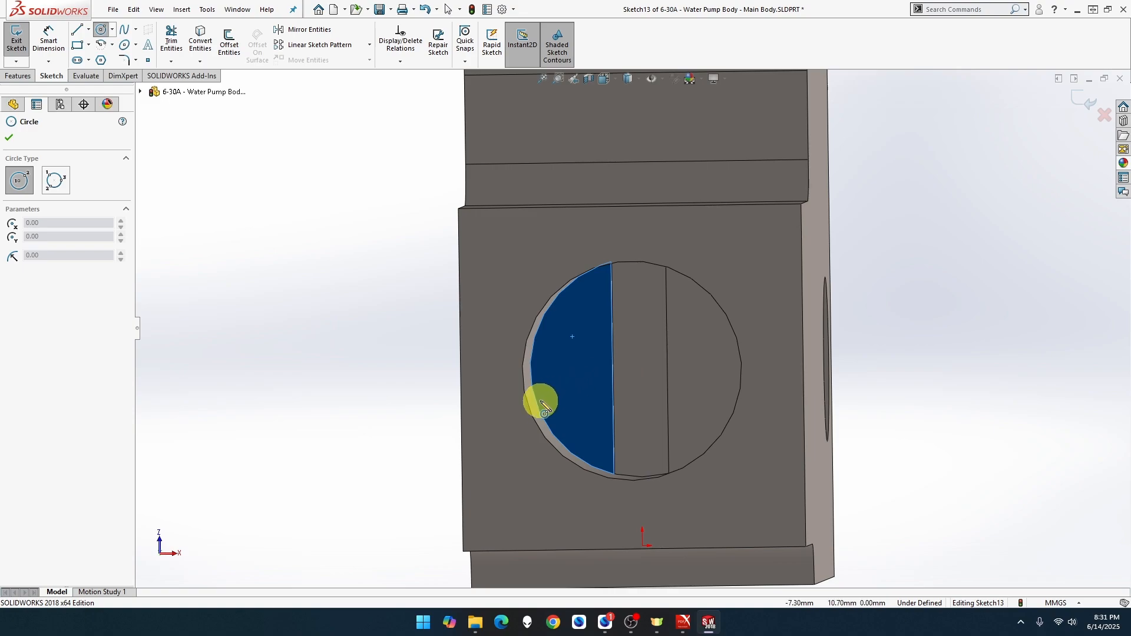
click(642, 367)
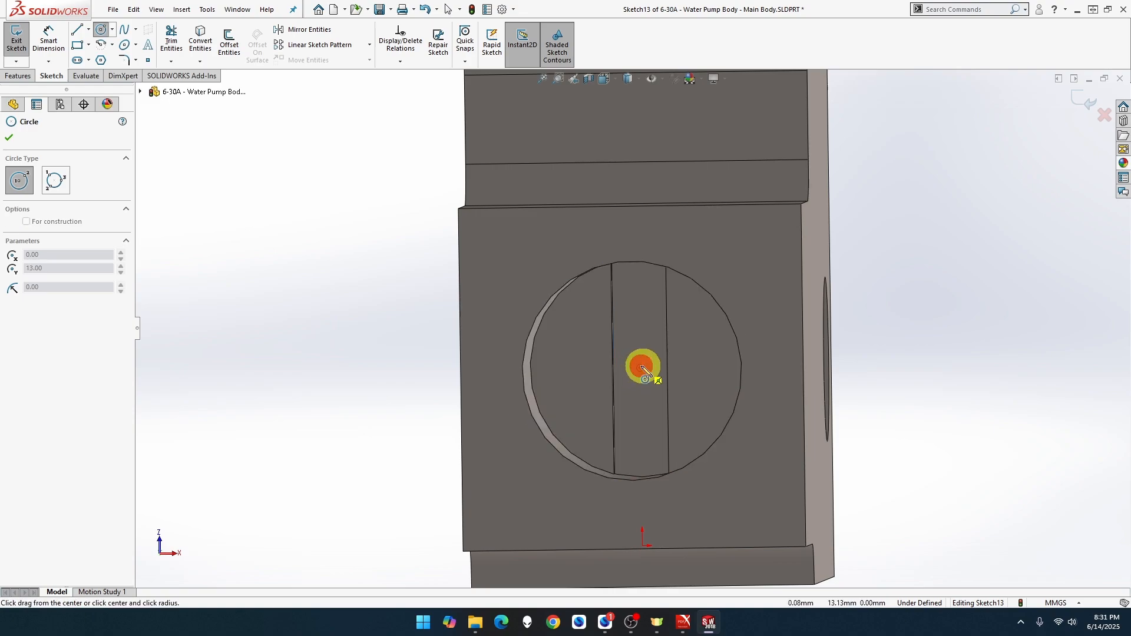
click(712, 326)
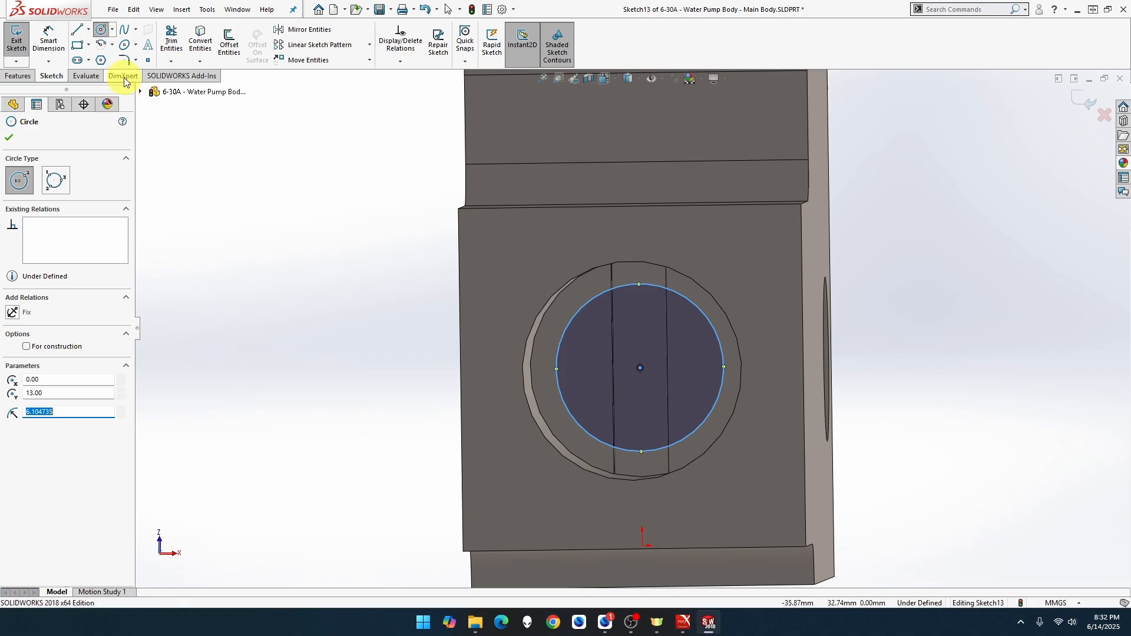
Set the diameter of the circle on the hole's floor to 10 mm.
click(47, 39)
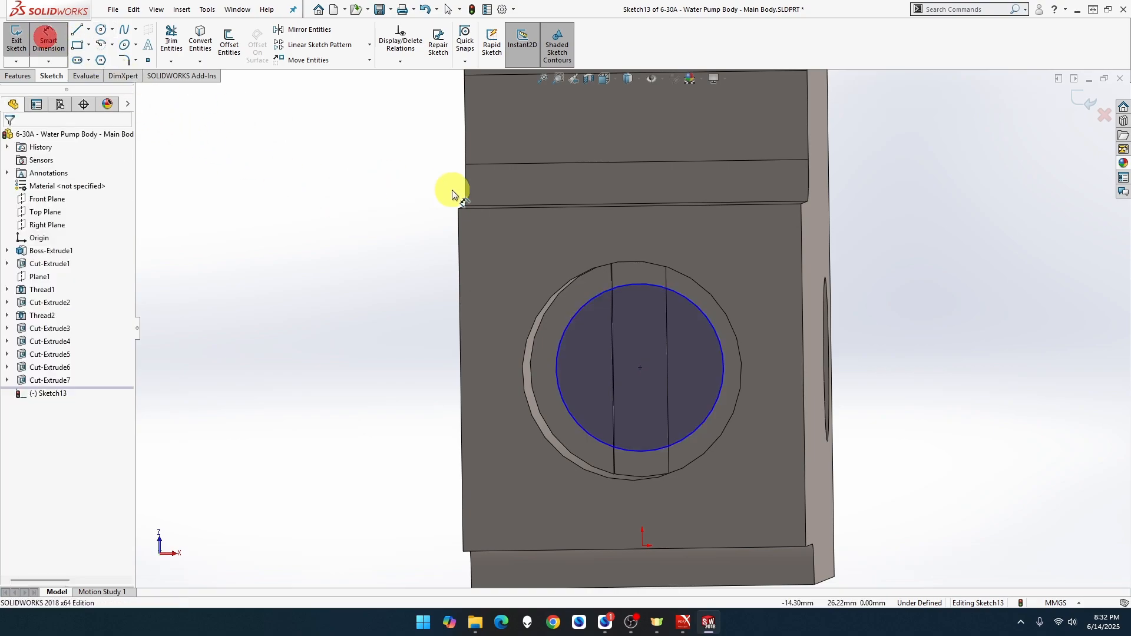
click(677, 289)
click(884, 237)
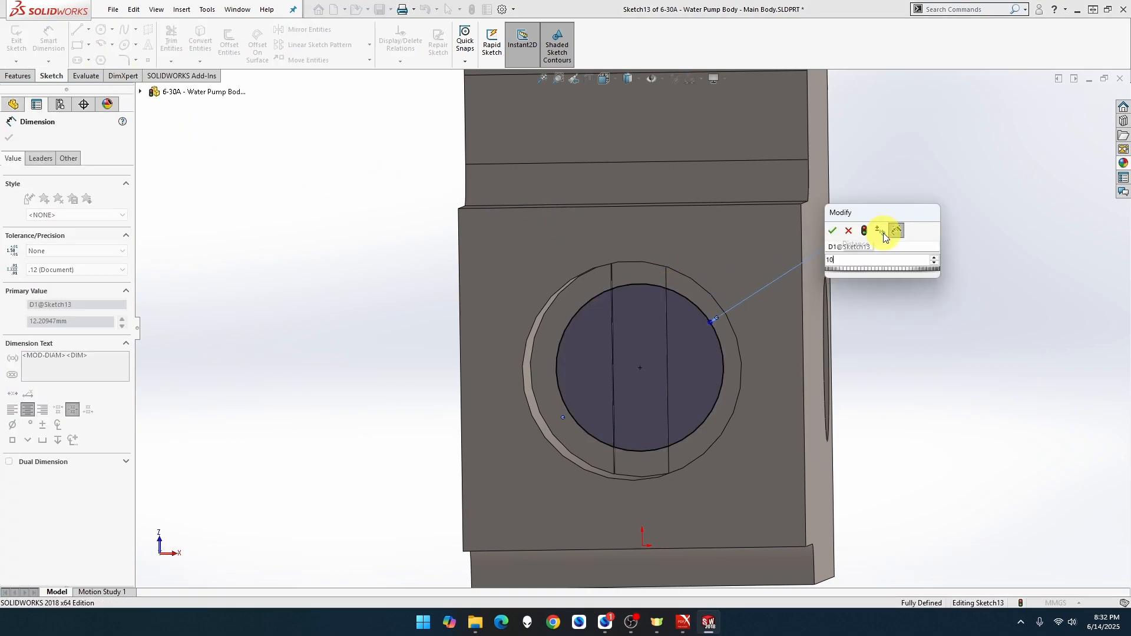
text(10)
key(Return)
Extrude-cut the 10 mm circle Up To Surface, ending at the floor of the lower threaded hole on the opposite side.
middle_drag(855, 347, 627, 374)
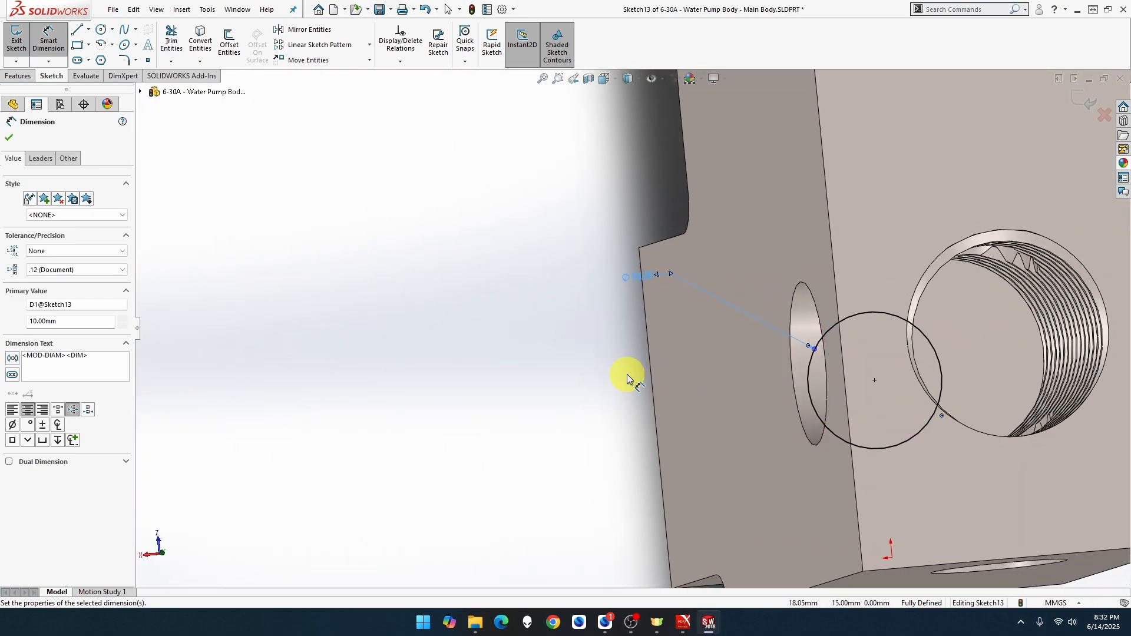
scroll(627, 374, up, 4)
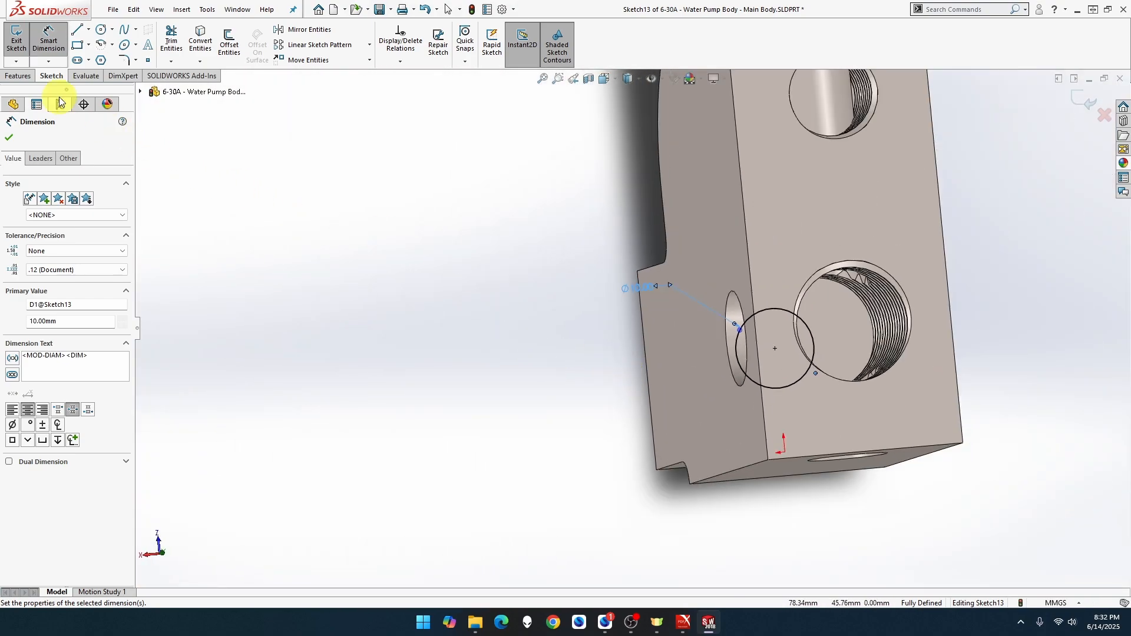
click(27, 80)
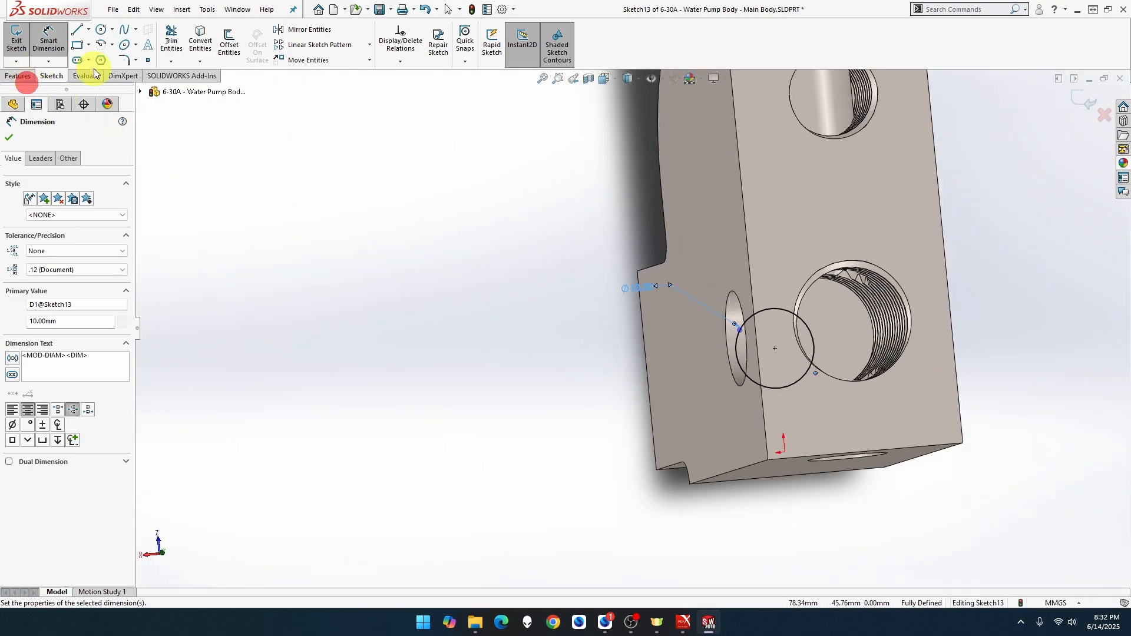
click(22, 75)
click(179, 38)
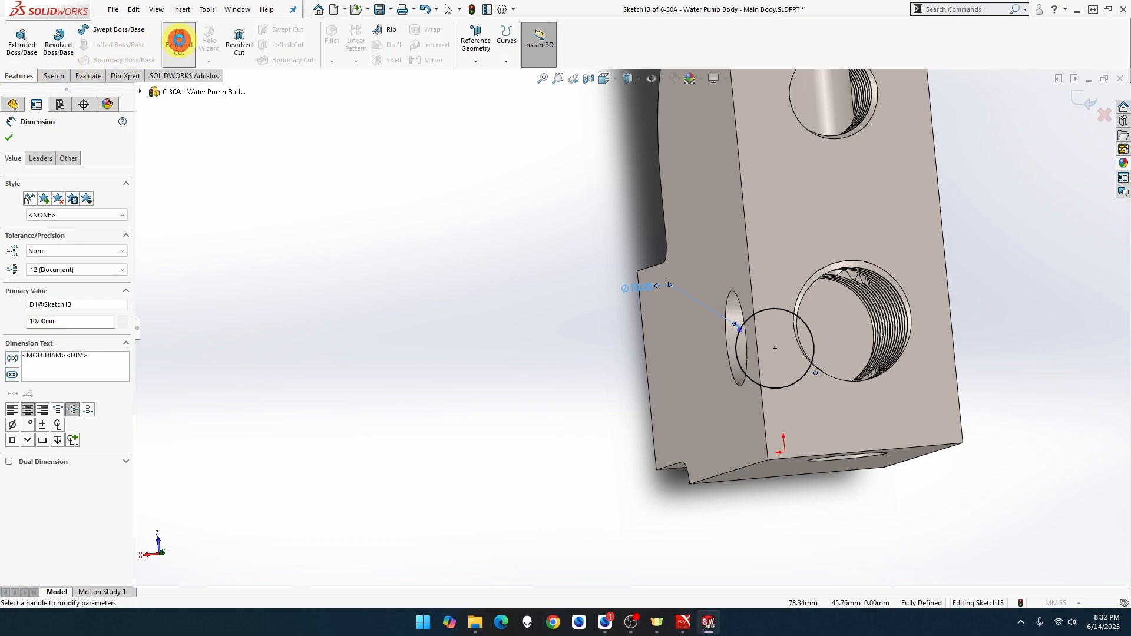
click(93, 208)
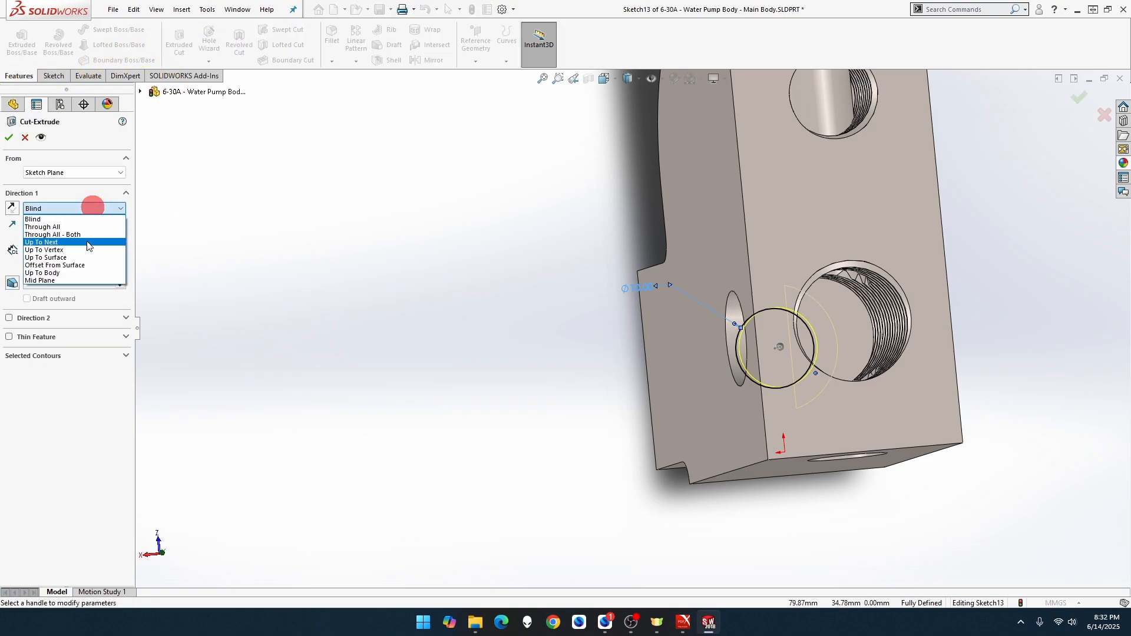
click(84, 257)
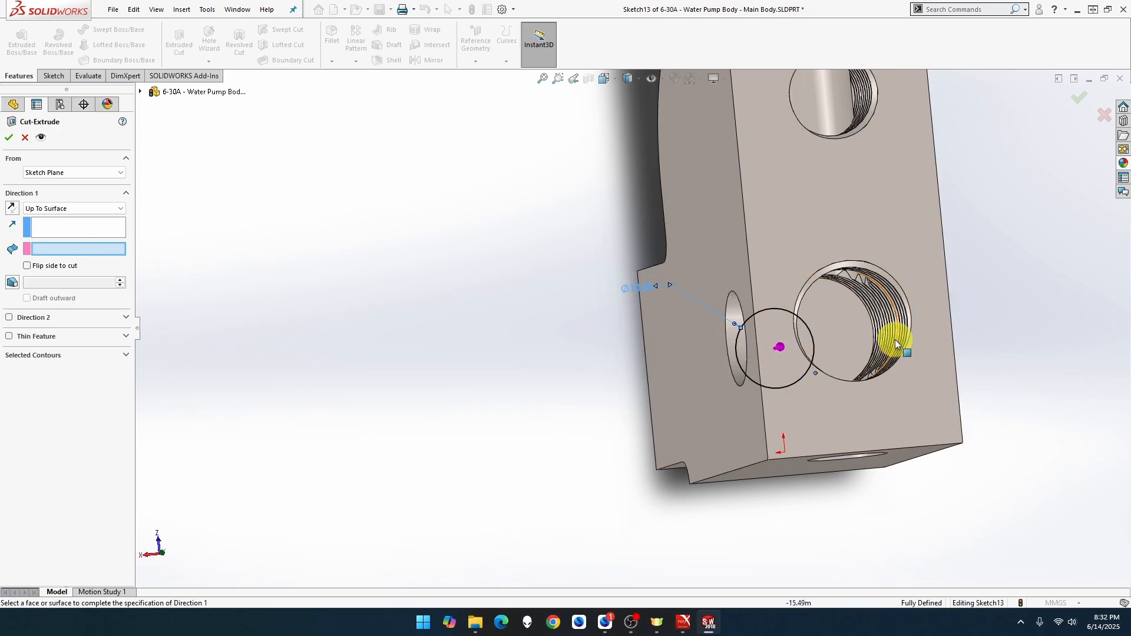
click(855, 337)
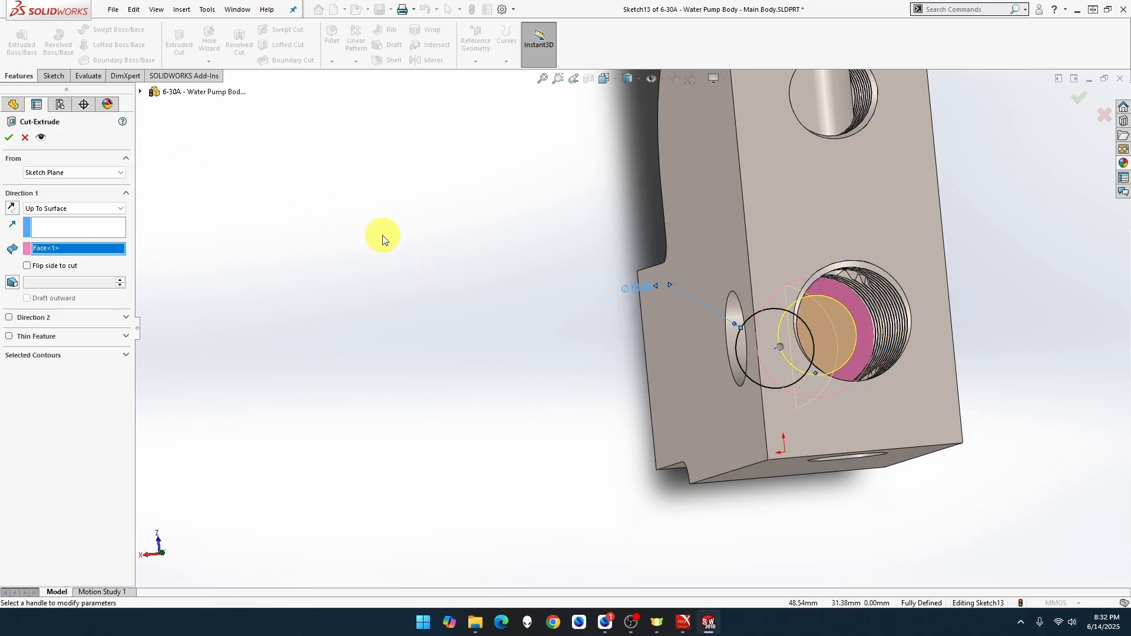
click(9, 138)
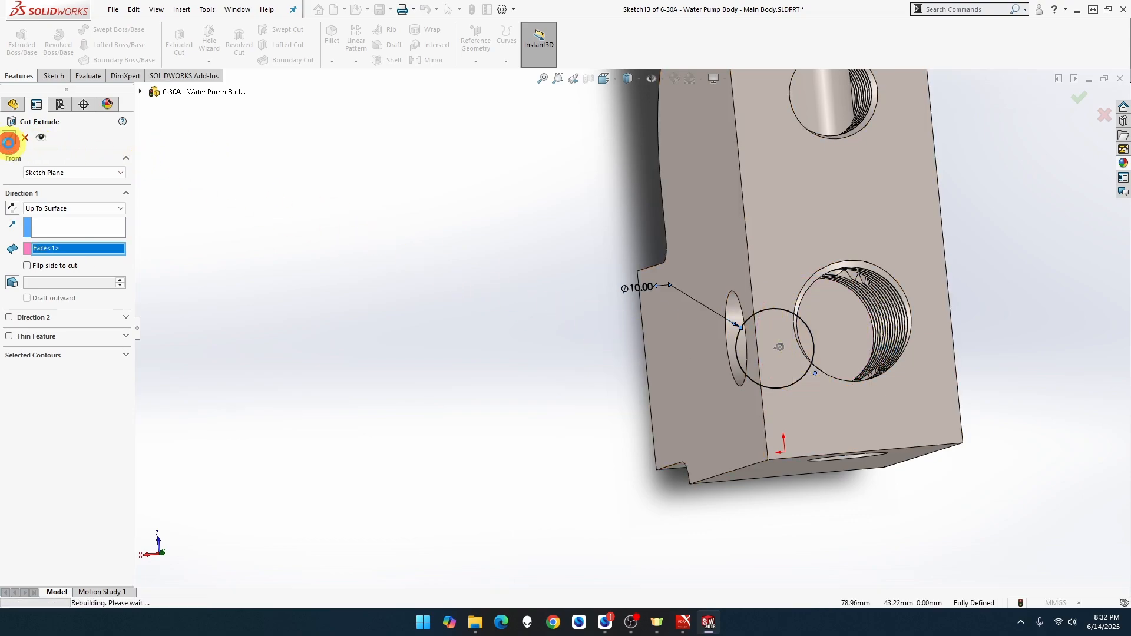
Create a reference plane offset 10 mm outward from the square end face around the 16 mm hole.
middle_drag(430, 346, 623, 330)
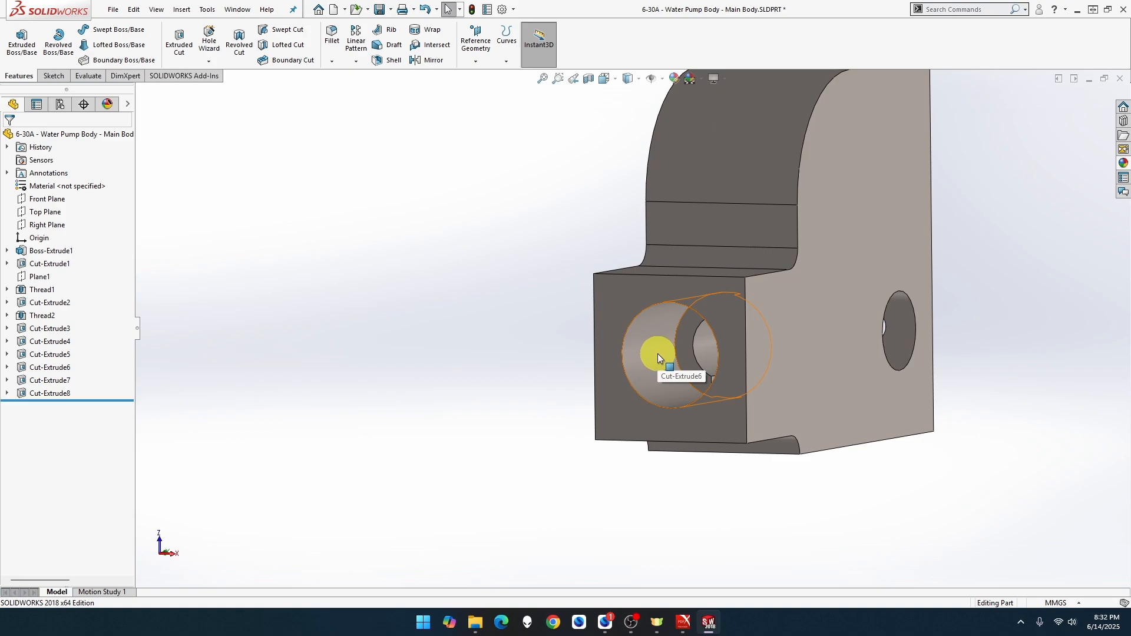
scroll(657, 354, down, 2)
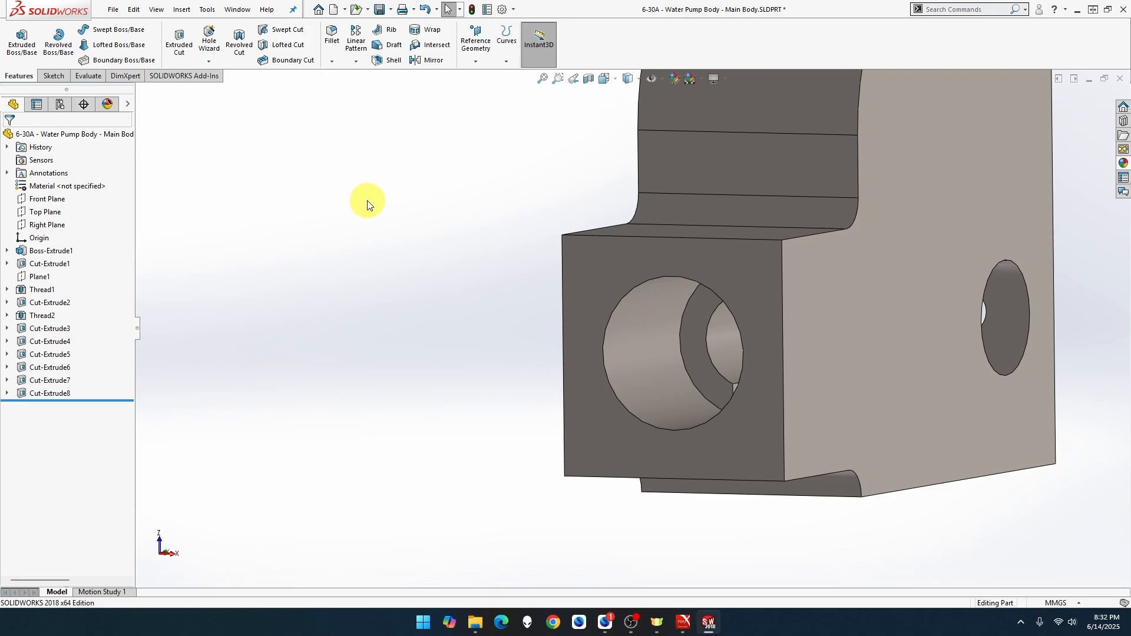
right_click(582, 271)
click(486, 208)
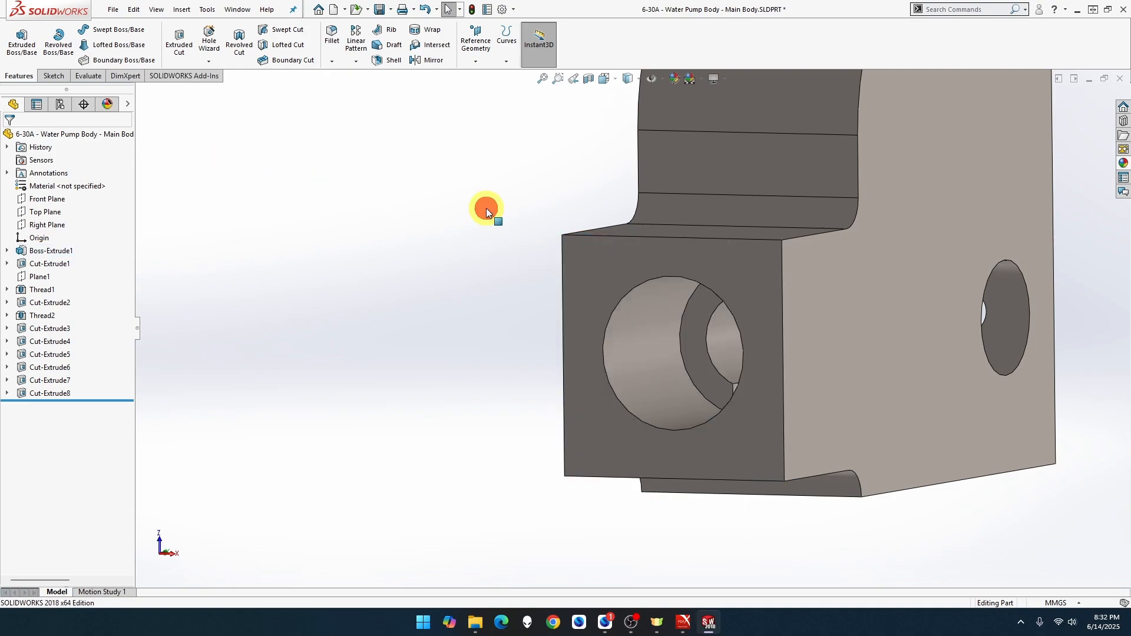
click(475, 61)
click(478, 76)
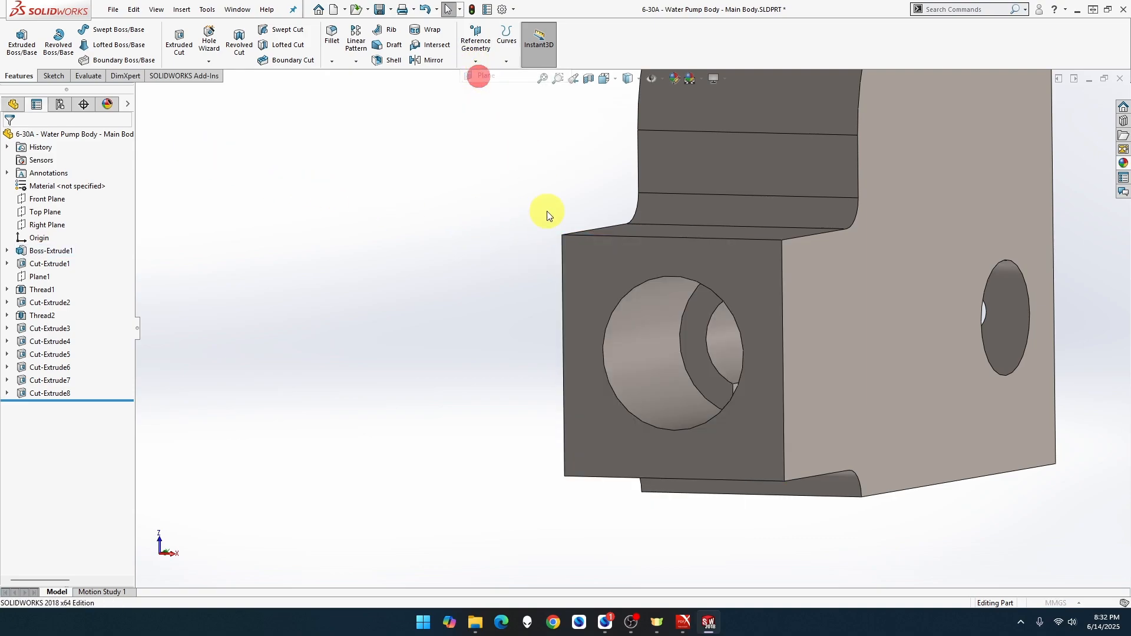
click(570, 266)
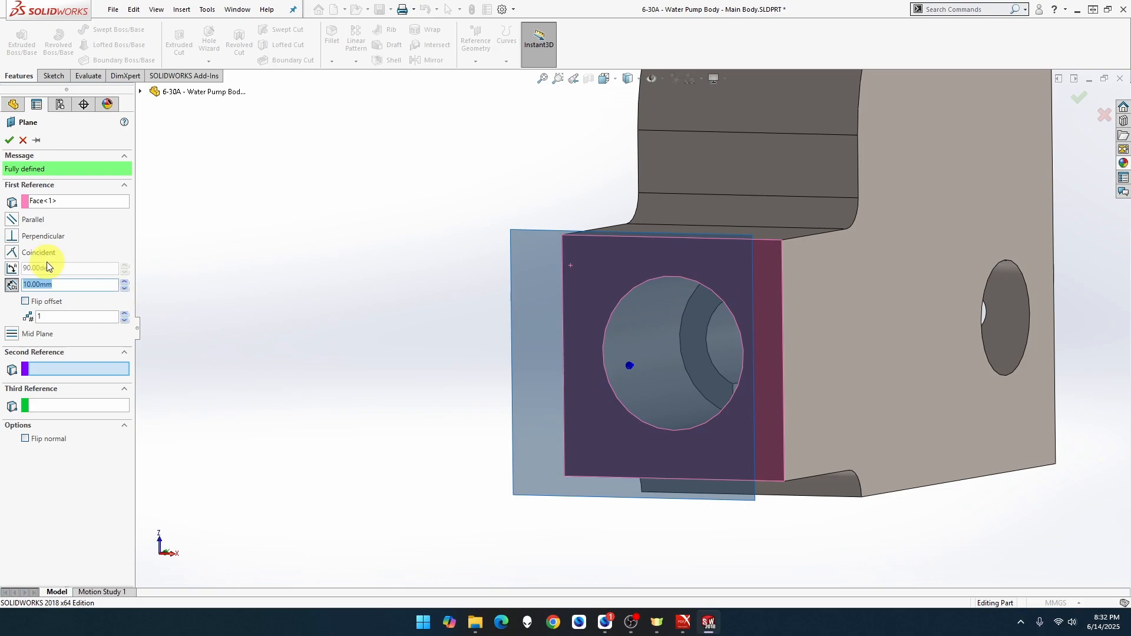
click(9, 139)
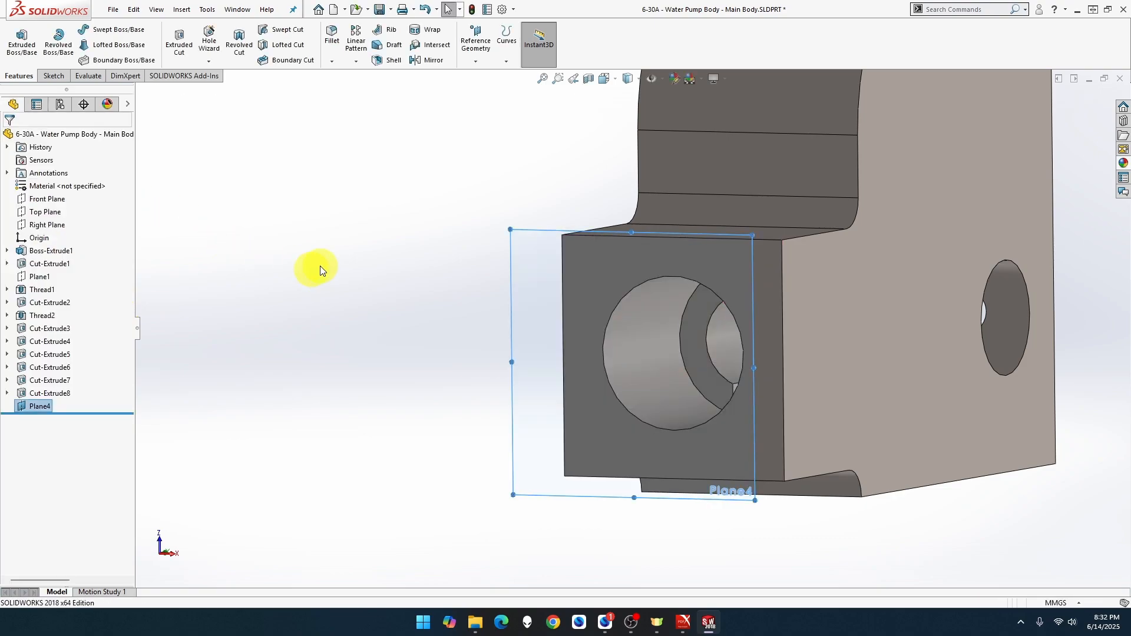
Start an M16x1.5 Metric Die thread on the circular edge of the 16 mm hole, beginning at the offset plane.
click(211, 62)
click(217, 104)
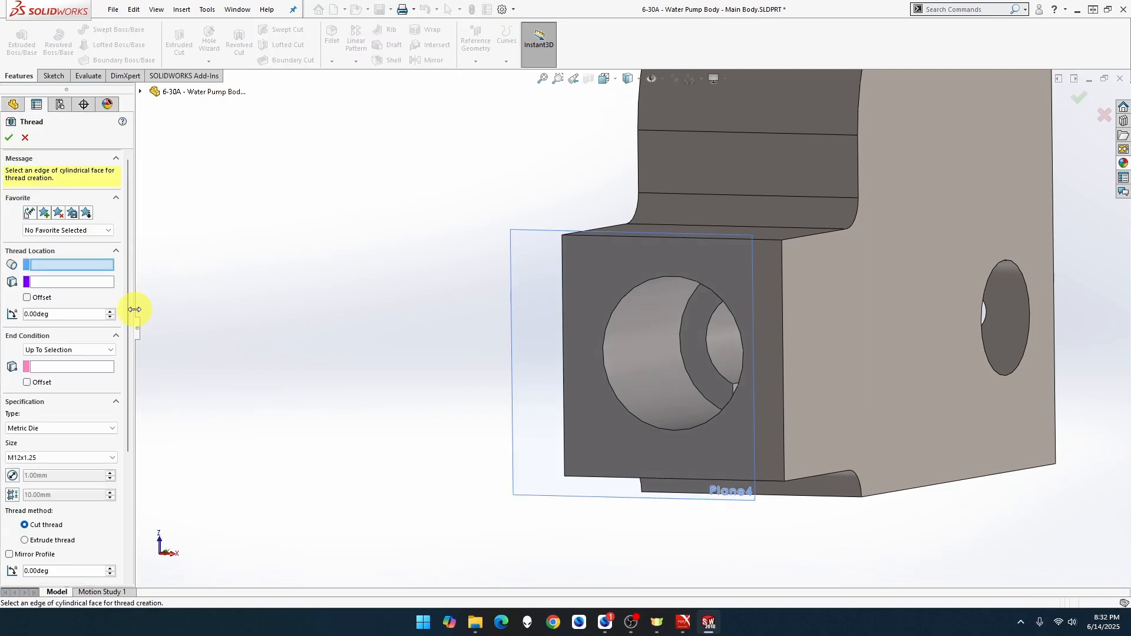
click(83, 458)
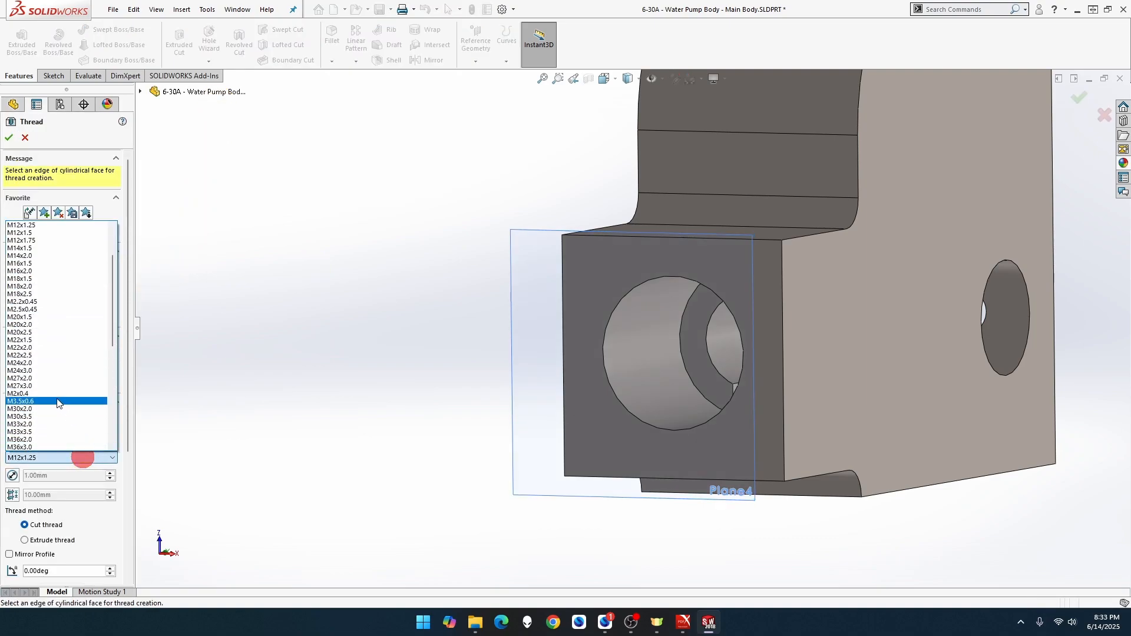
click(34, 264)
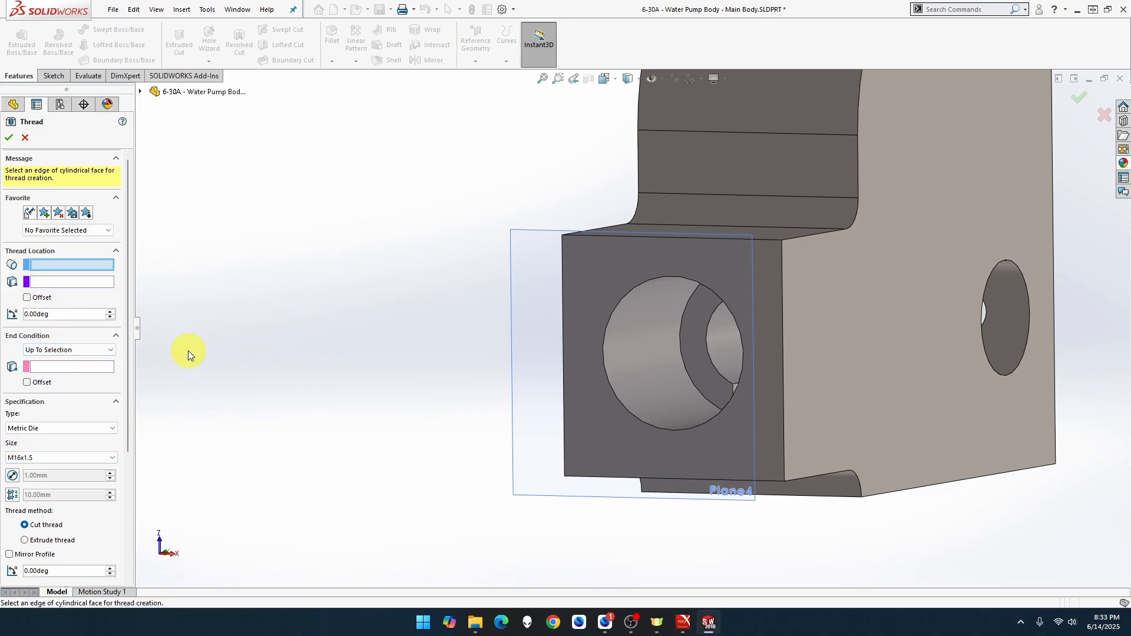
click(620, 399)
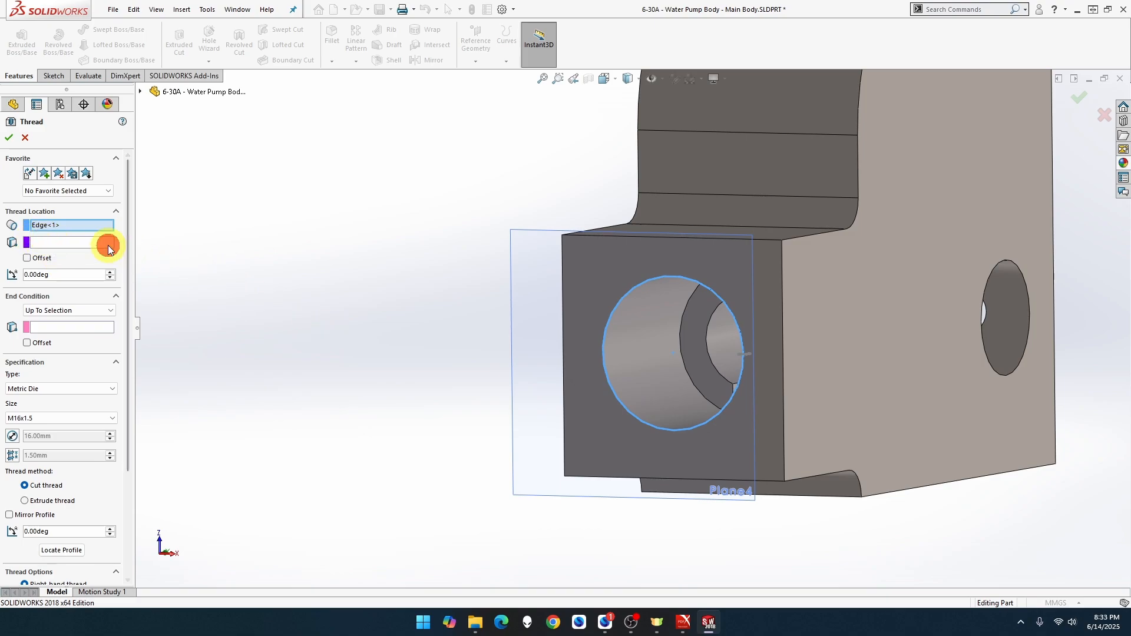
click(90, 244)
click(544, 366)
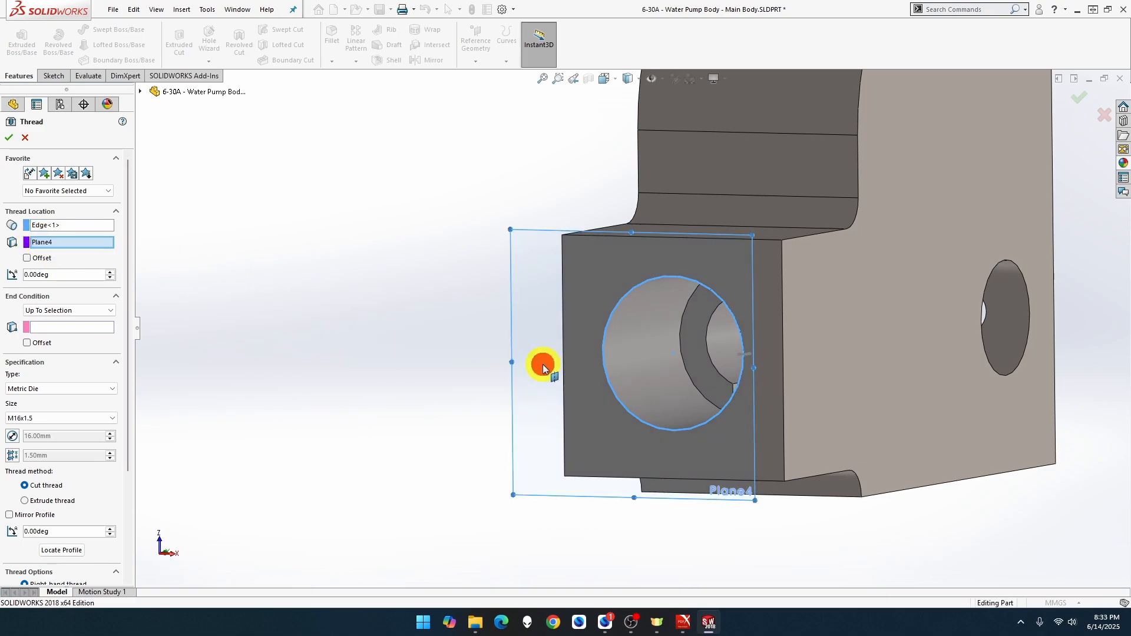
Give the thread a Blind depth of 10+12 mm and create it with the Extrude thread method.
click(75, 309)
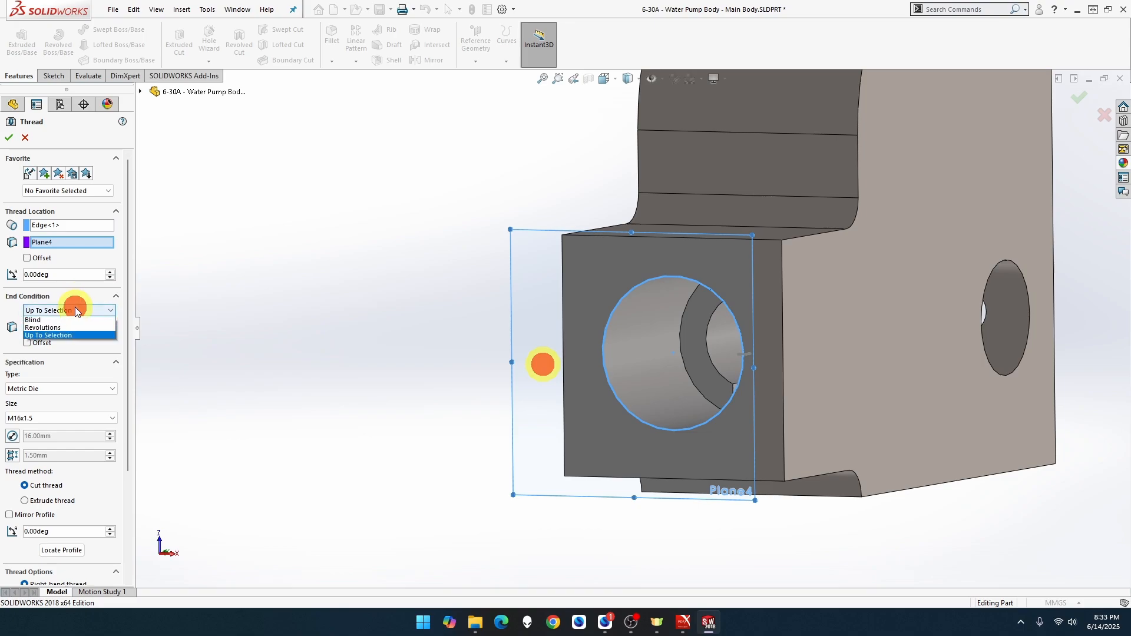
click(73, 322)
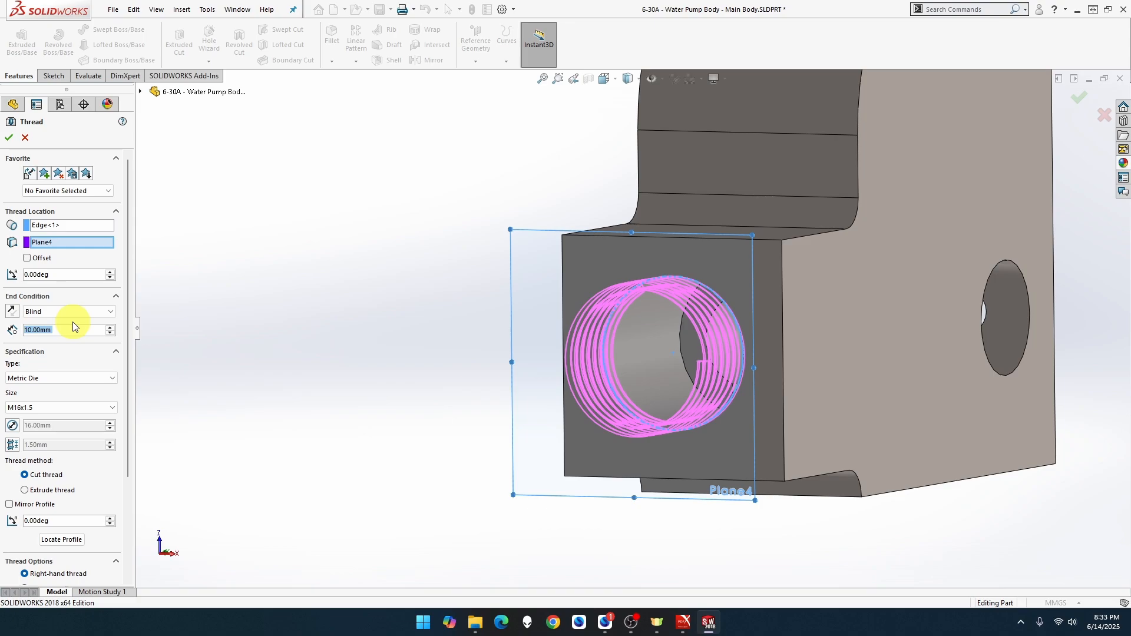
text(10+12)
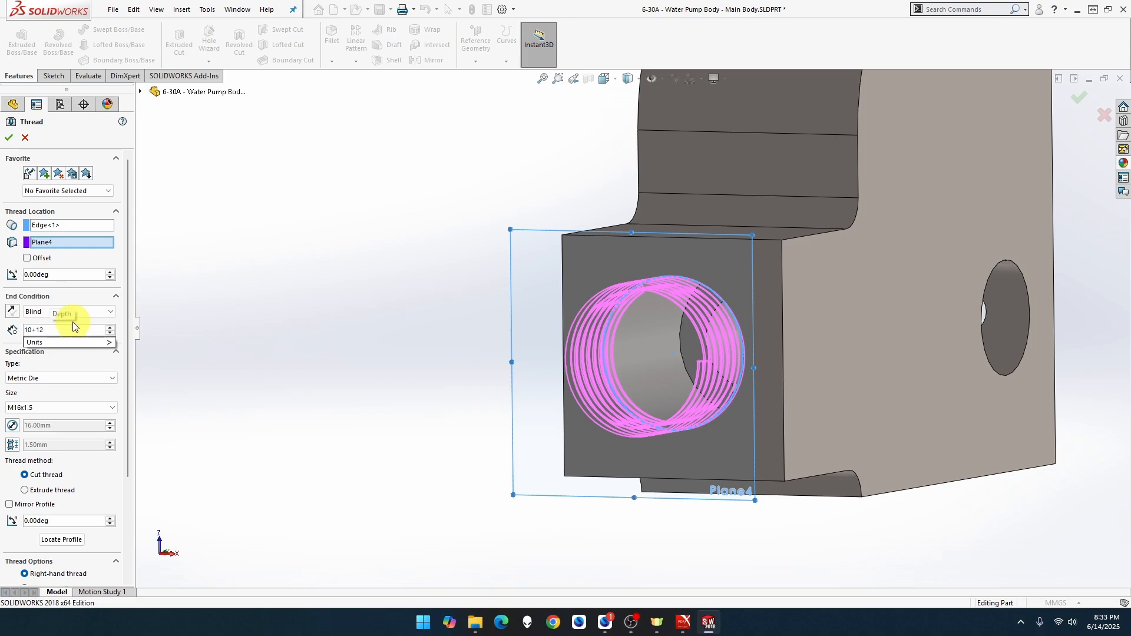
key(Return)
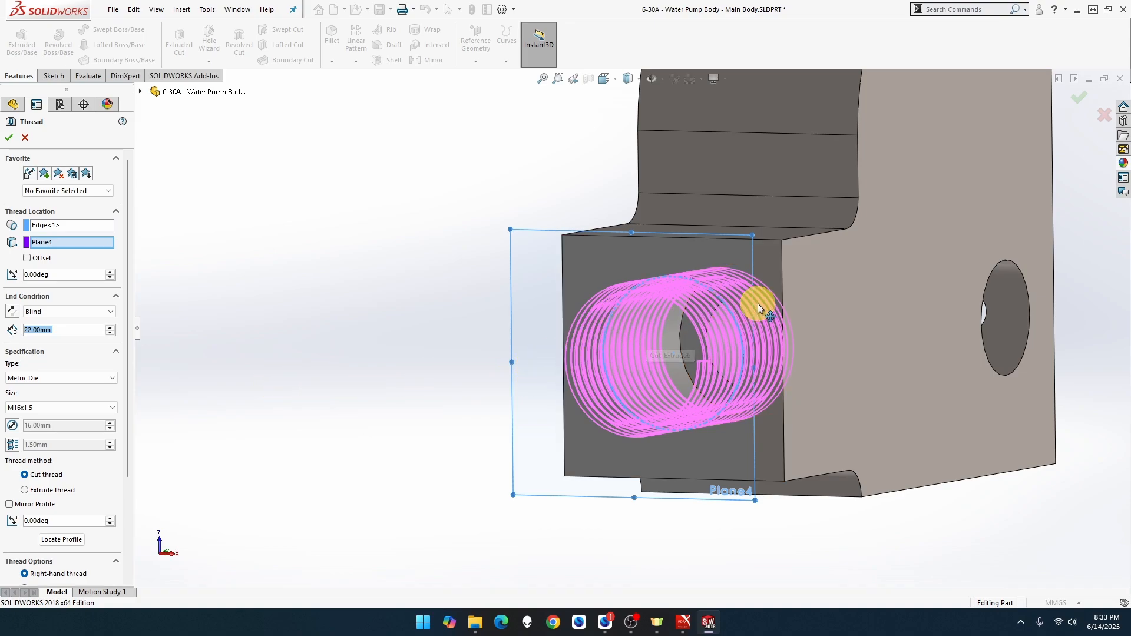
click(8, 141)
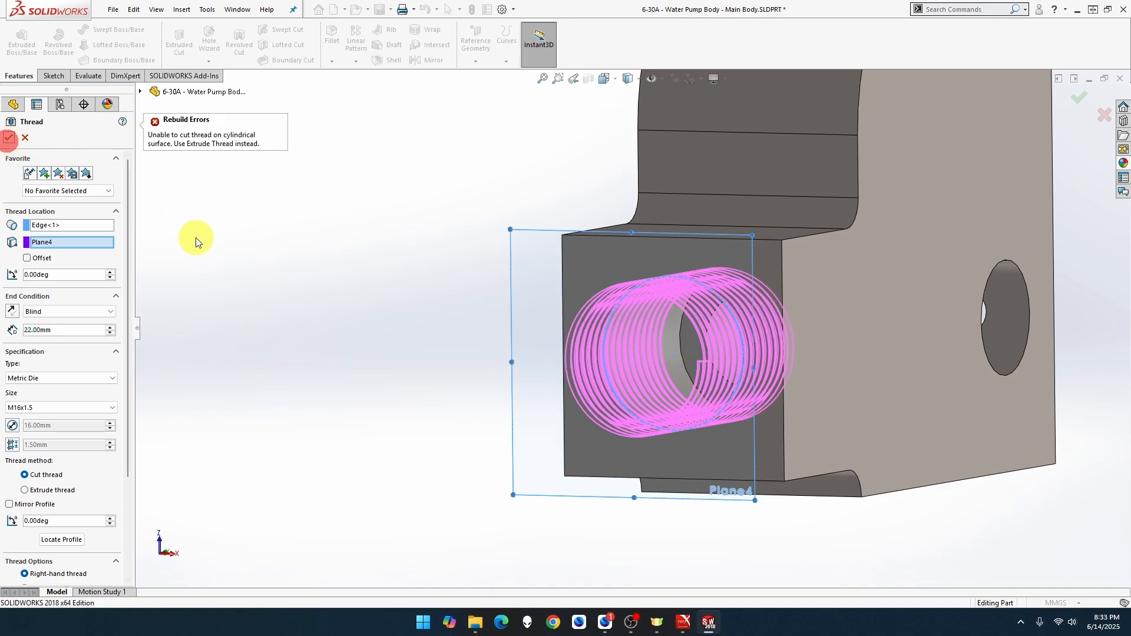
click(67, 490)
click(8, 141)
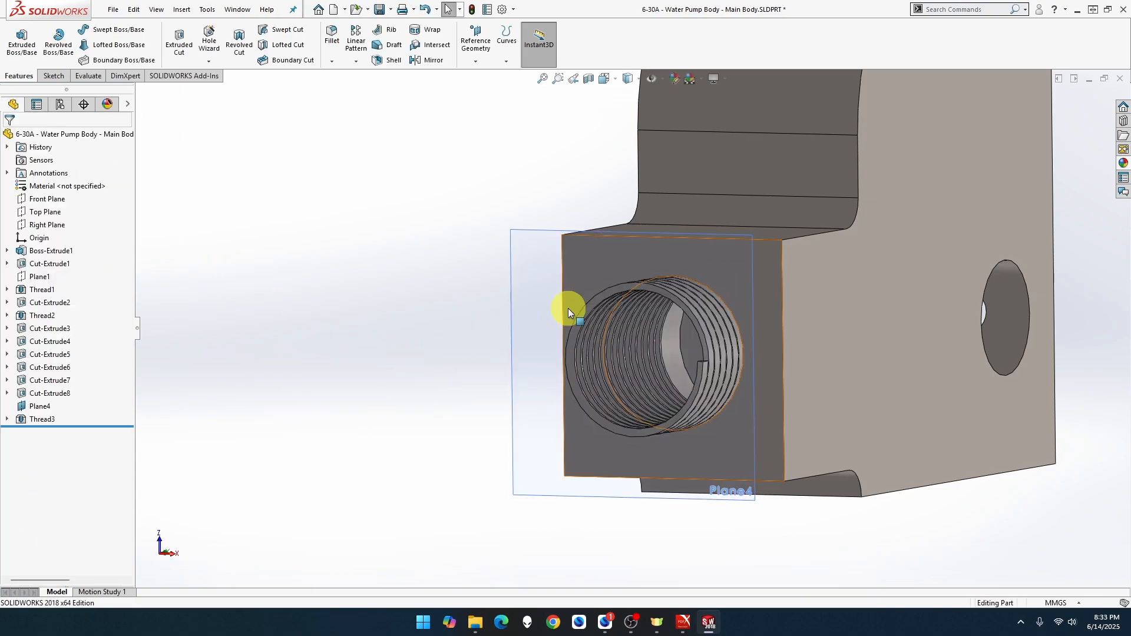
Sketch a 25 x 25 mm corner rectangle on the offset plane, matching opposite corners of the square end face.
right_click(535, 316)
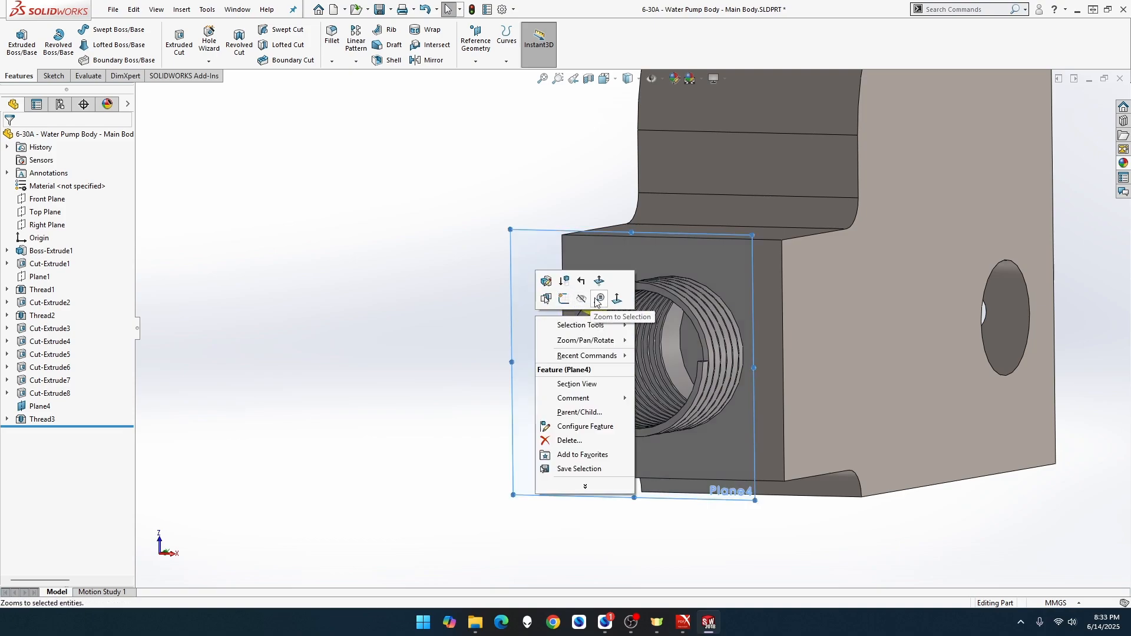
scroll(595, 297, down, 4)
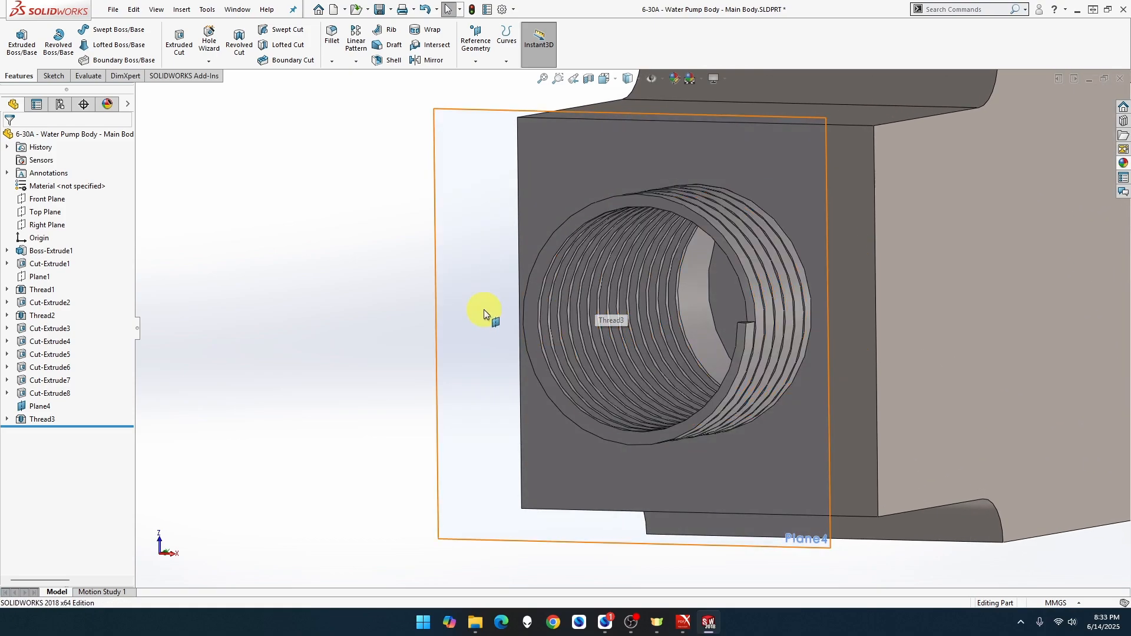
right_click(483, 310)
click(564, 292)
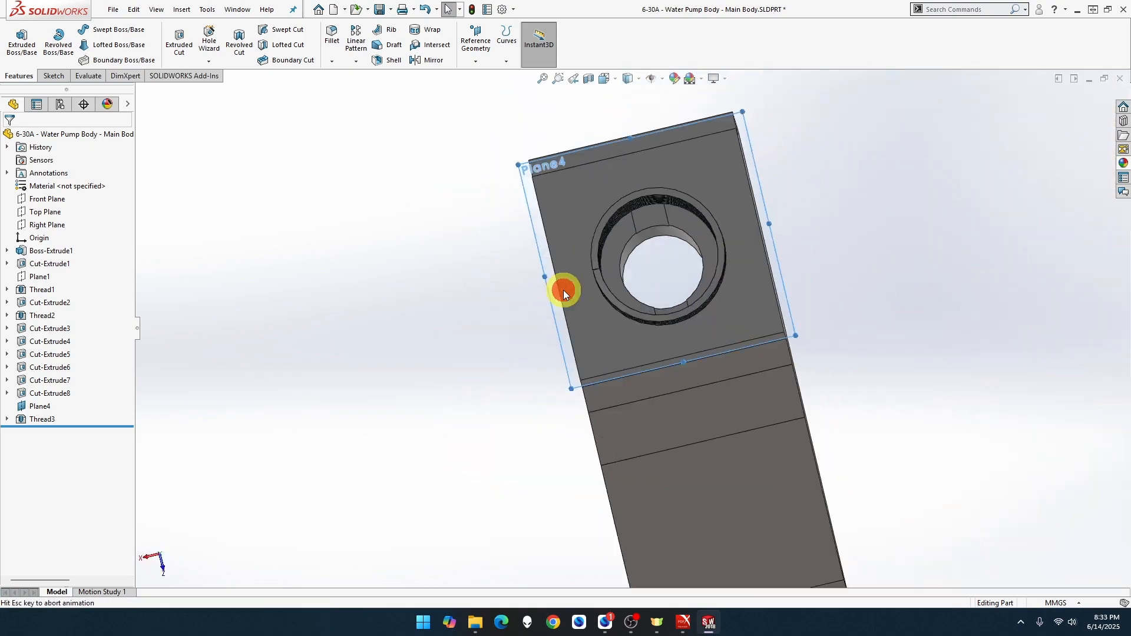
right_click(733, 280)
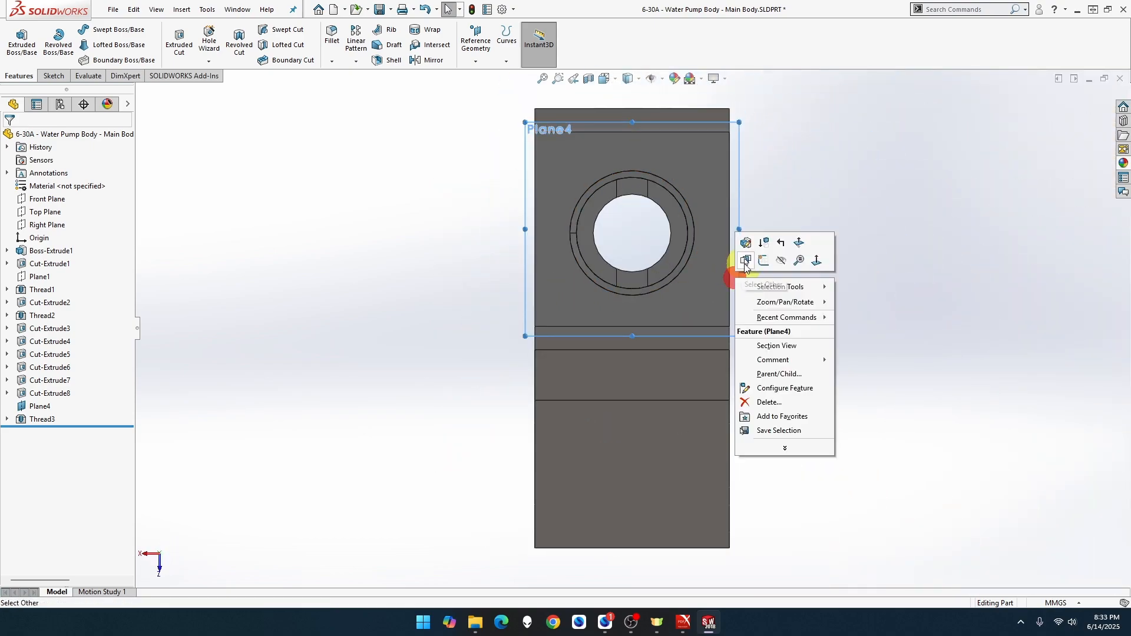
click(762, 261)
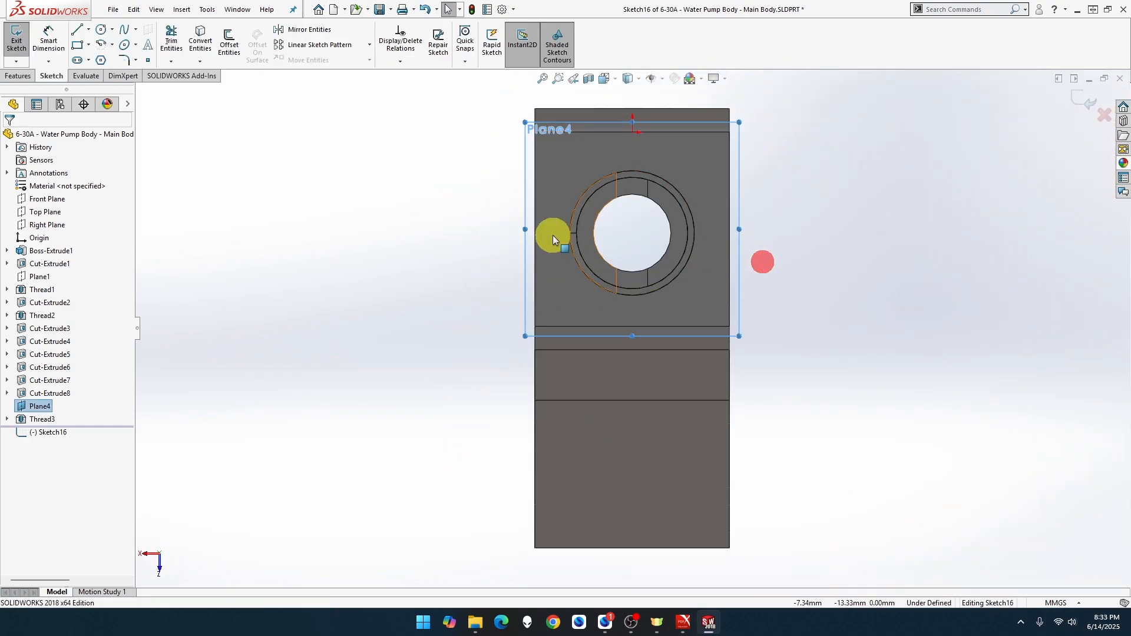
click(75, 46)
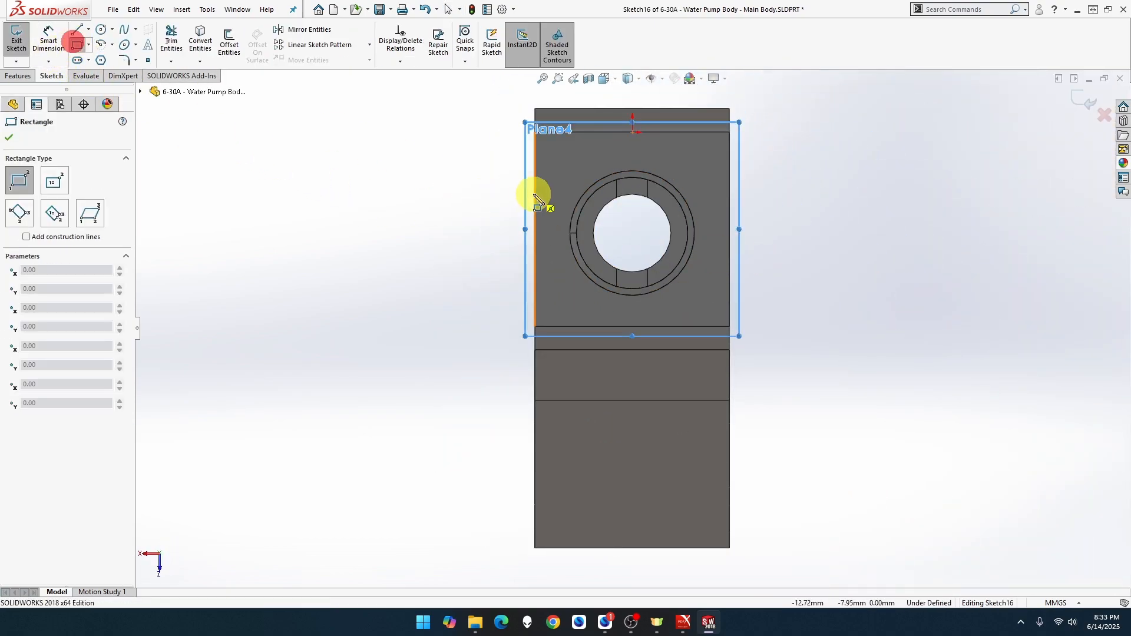
click(729, 132)
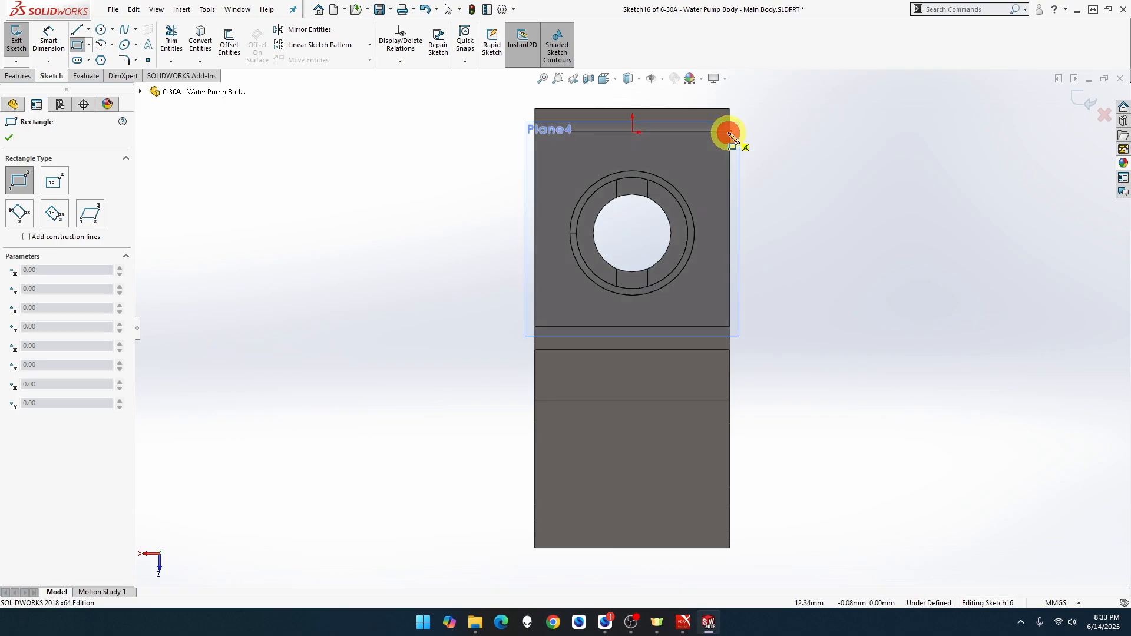
click(535, 327)
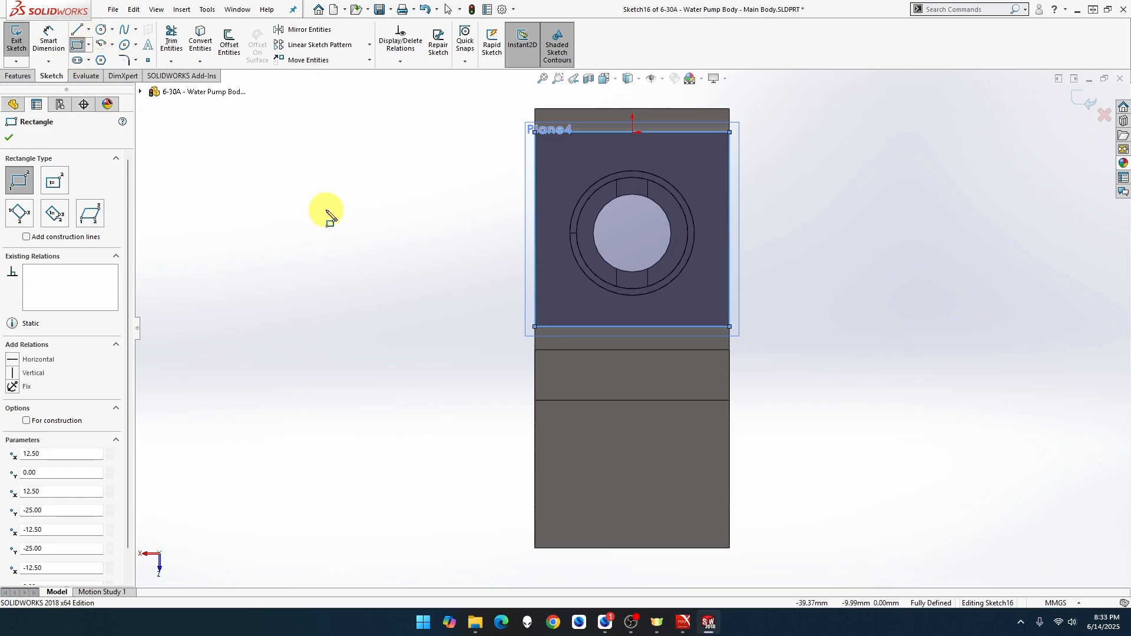
Extrude-cut the rectangle Up To Surface, ending at the square end face, to trim the protruding thread.
scroll(397, 252, down, 2)
middle_drag(397, 253, 337, 257)
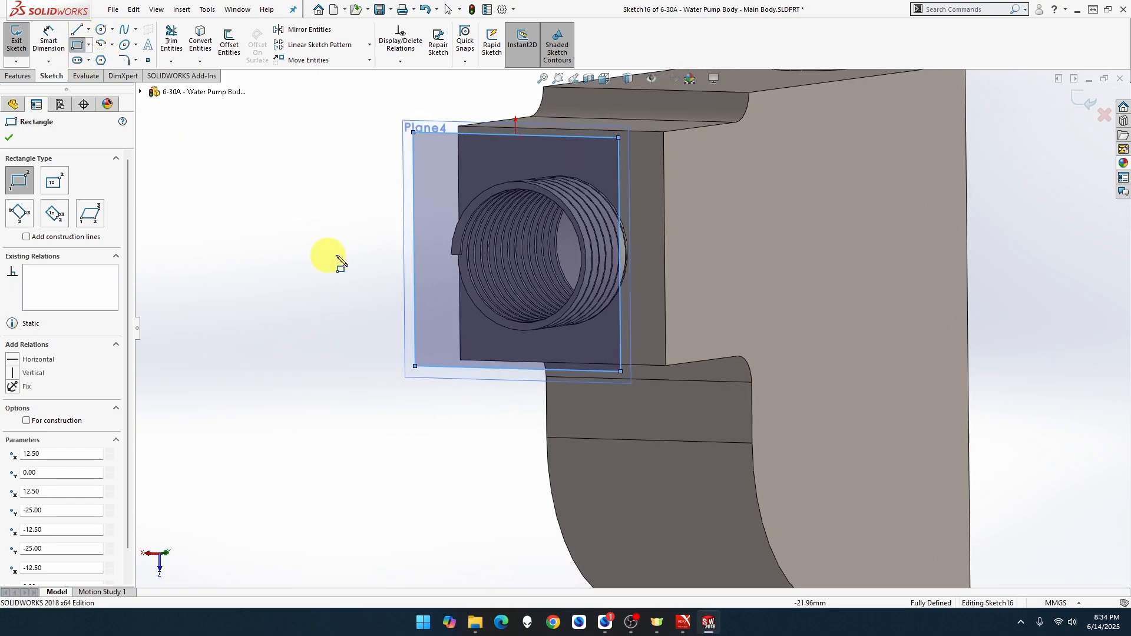
click(19, 75)
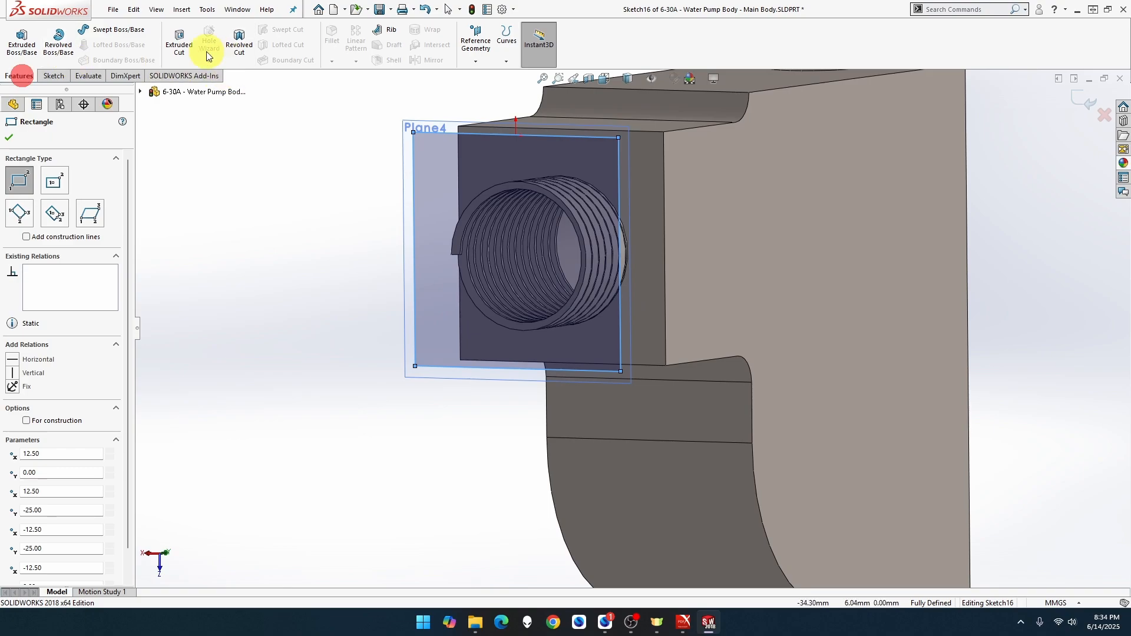
click(180, 43)
click(82, 207)
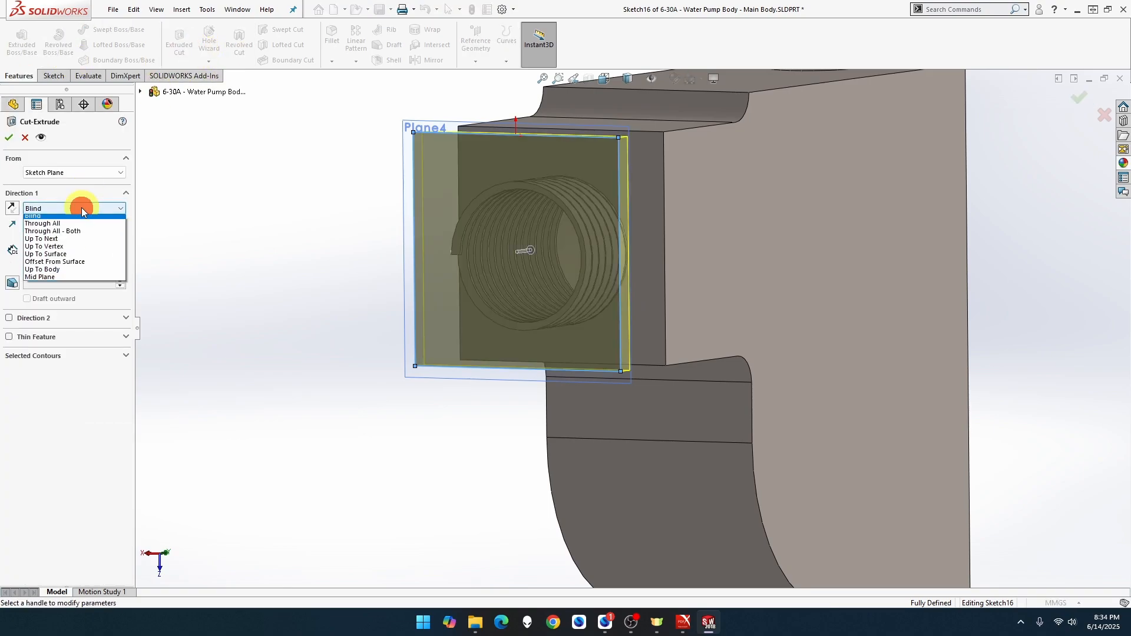
click(80, 254)
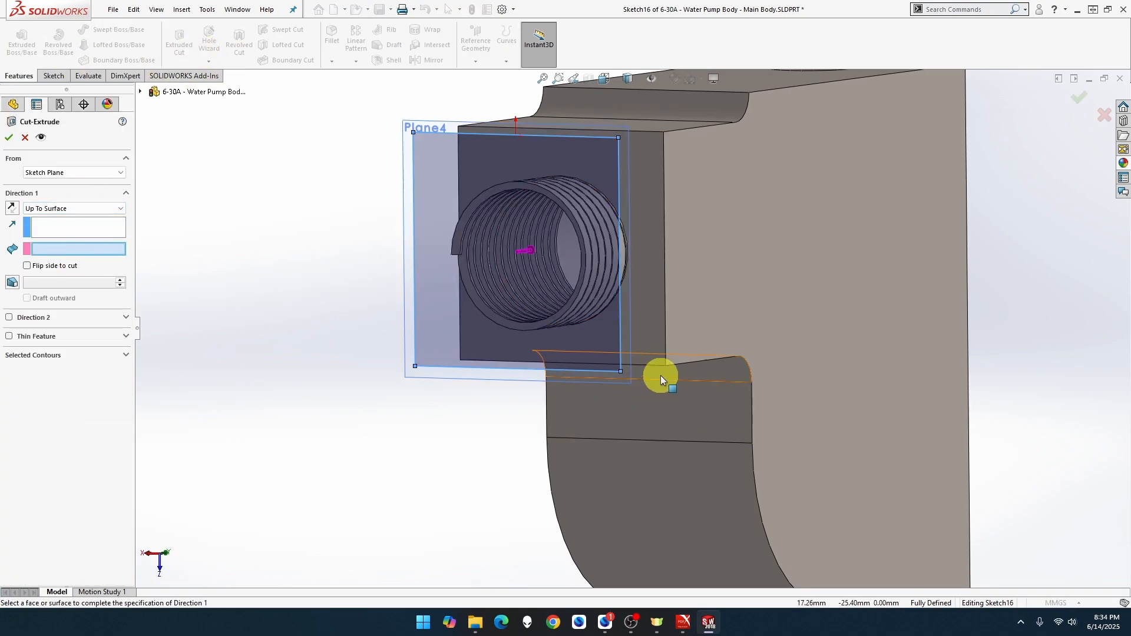
click(649, 352)
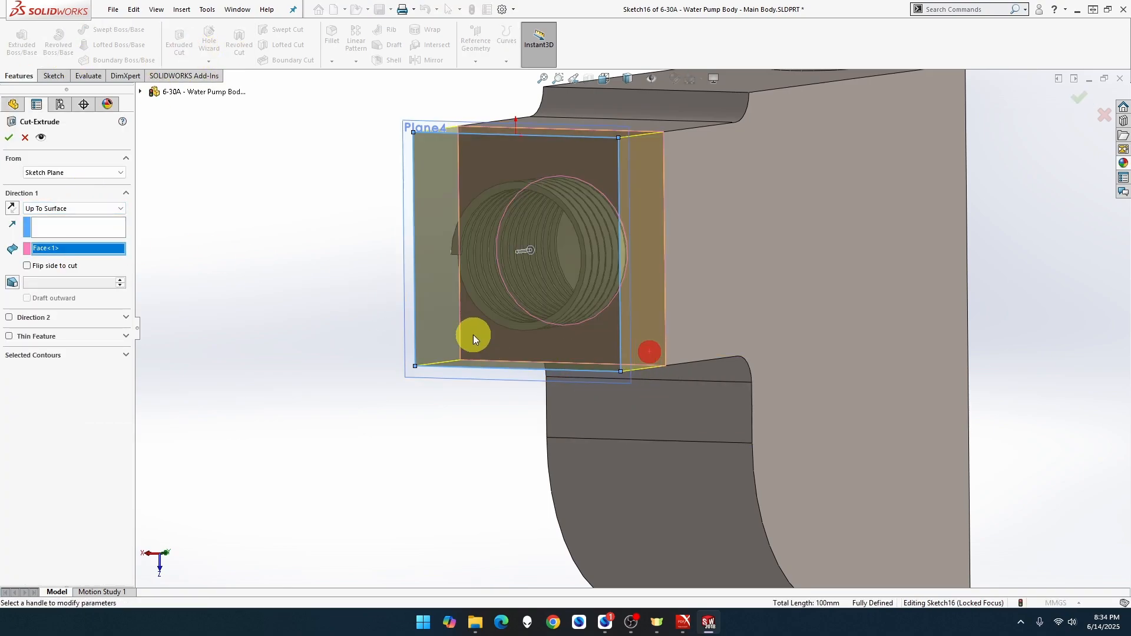
click(9, 137)
click(303, 276)
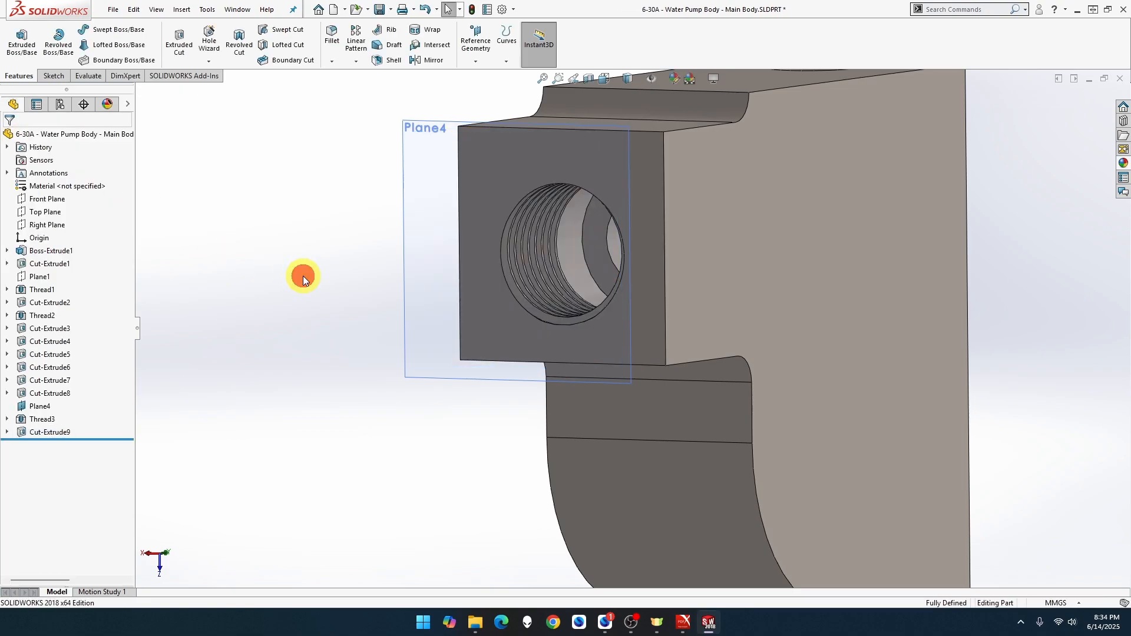
Inspect the trimmed thread and the slot inside the hole from several angles.
middle_drag(303, 275, 316, 237)
scroll(315, 235, up, 1)
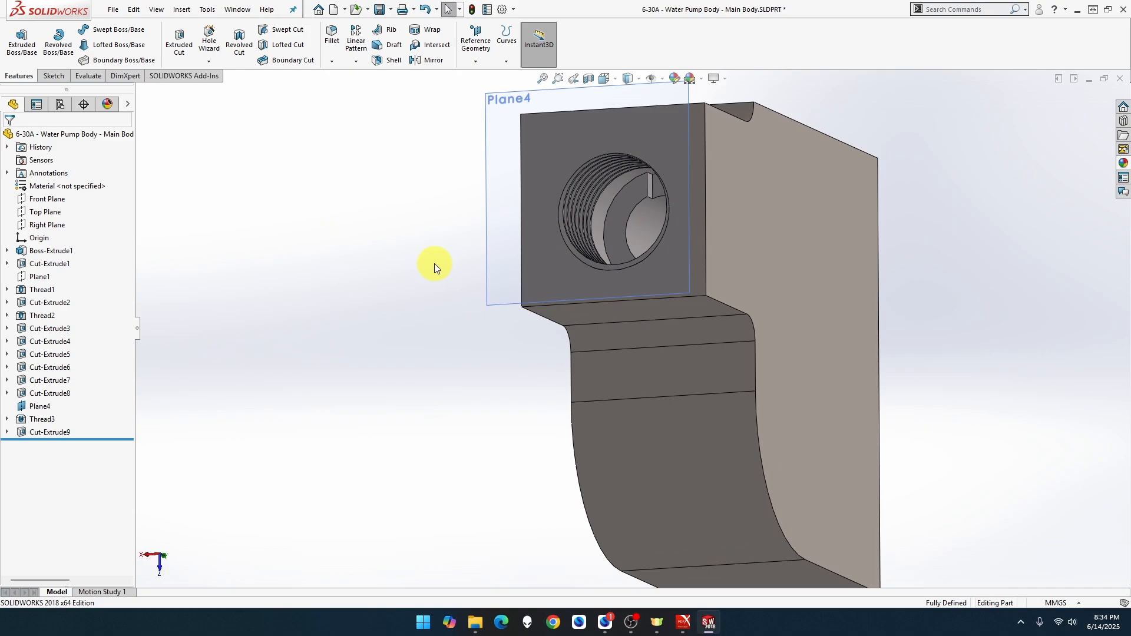
middle_drag(434, 264, 369, 369)
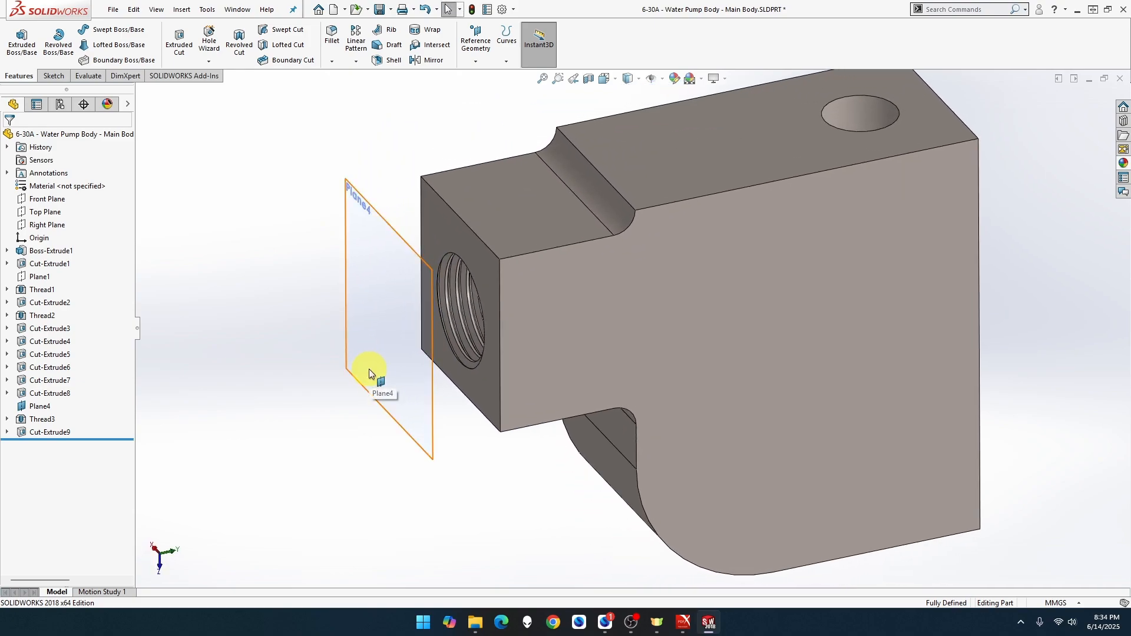
click(369, 369)
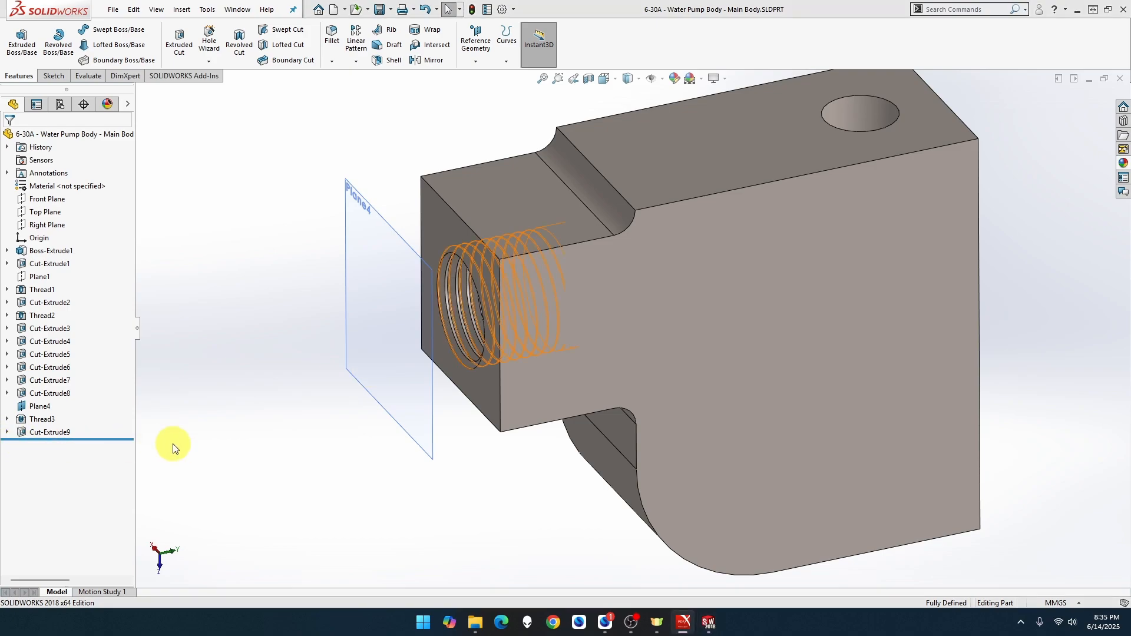
click(255, 427)
middle_drag(257, 432, 321, 411)
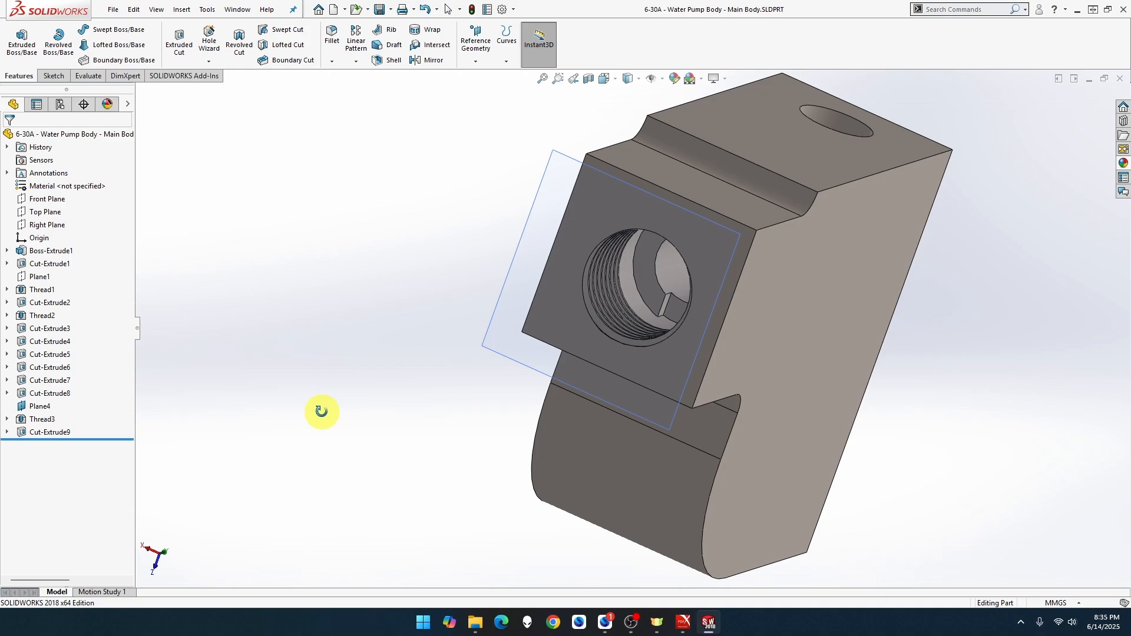
middle_drag(321, 411, 346, 412)
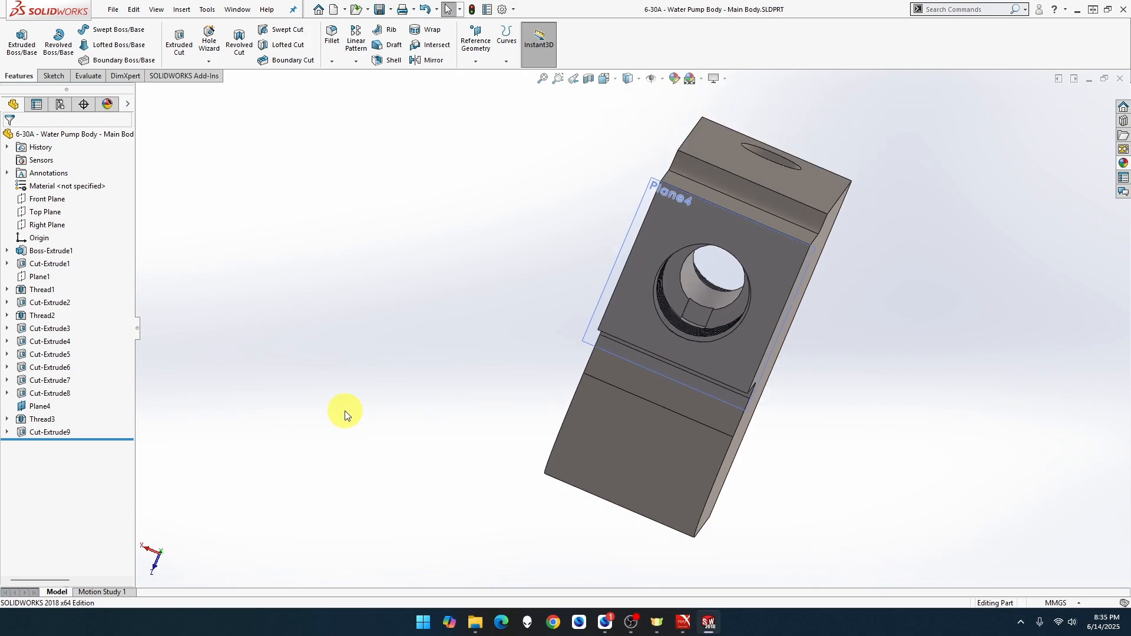
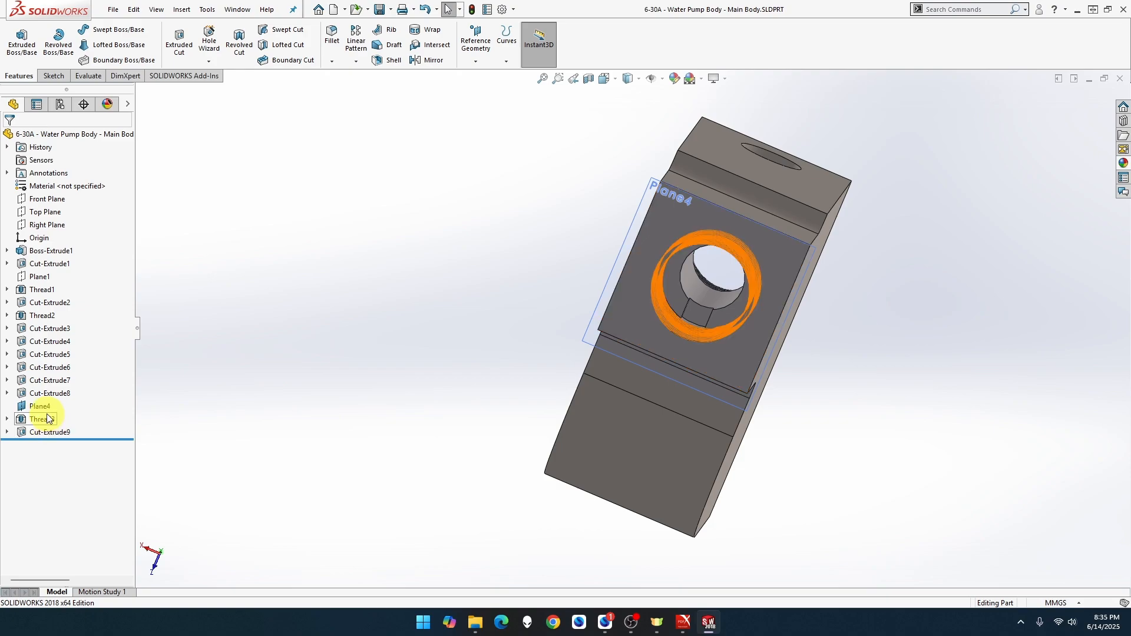
Examine the floor slot cut and its underlying sketch in the feature history.
click(51, 382)
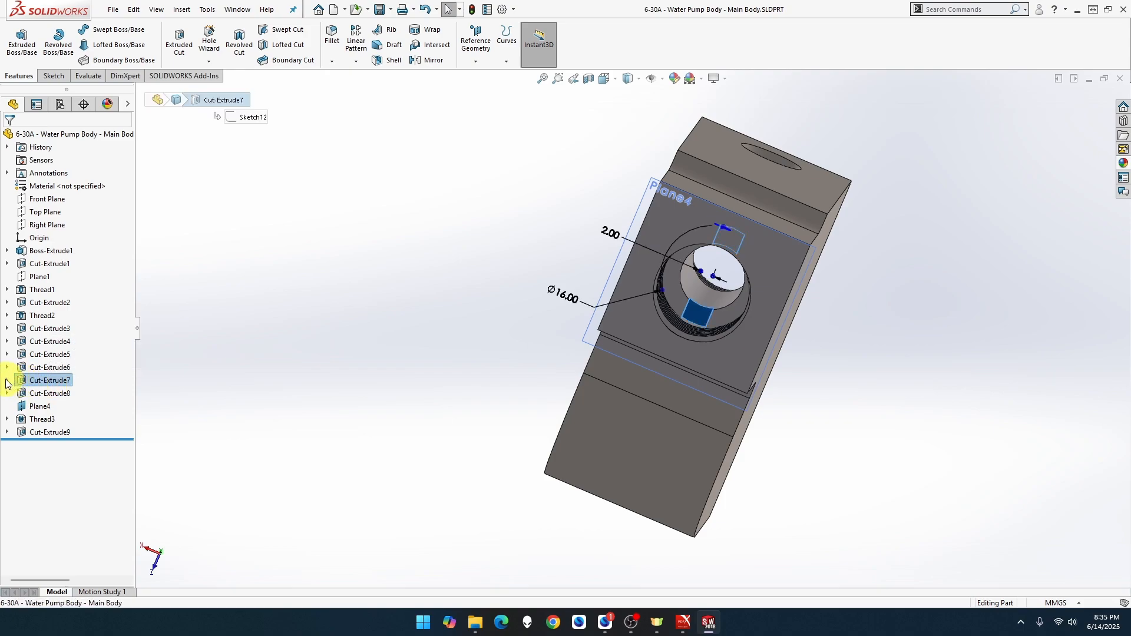
click(7, 381)
click(40, 394)
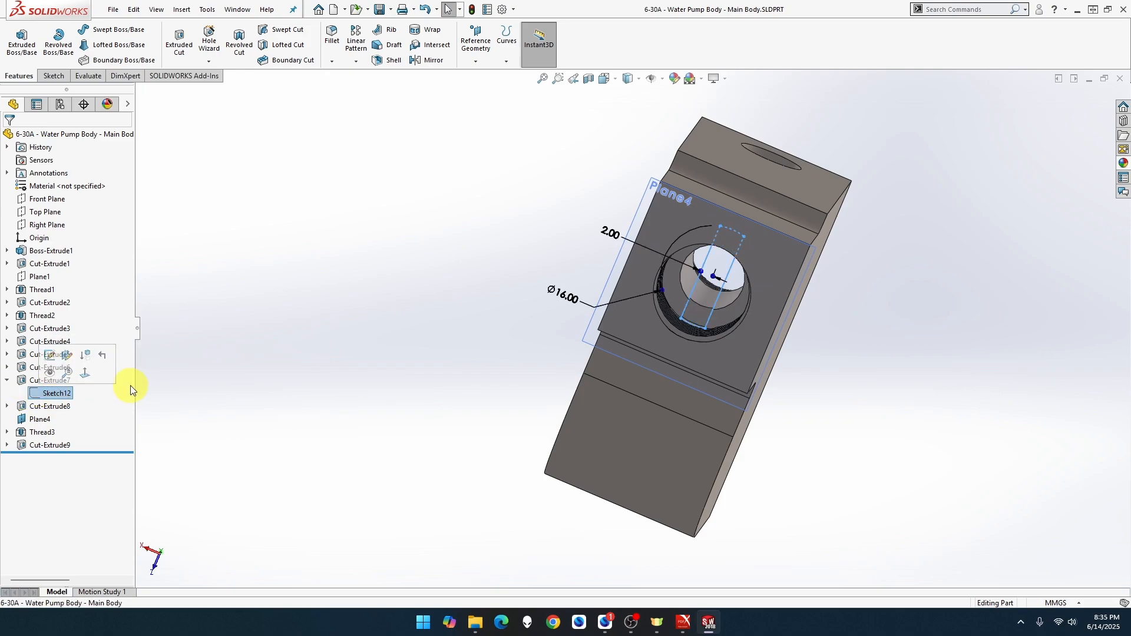
click(176, 378)
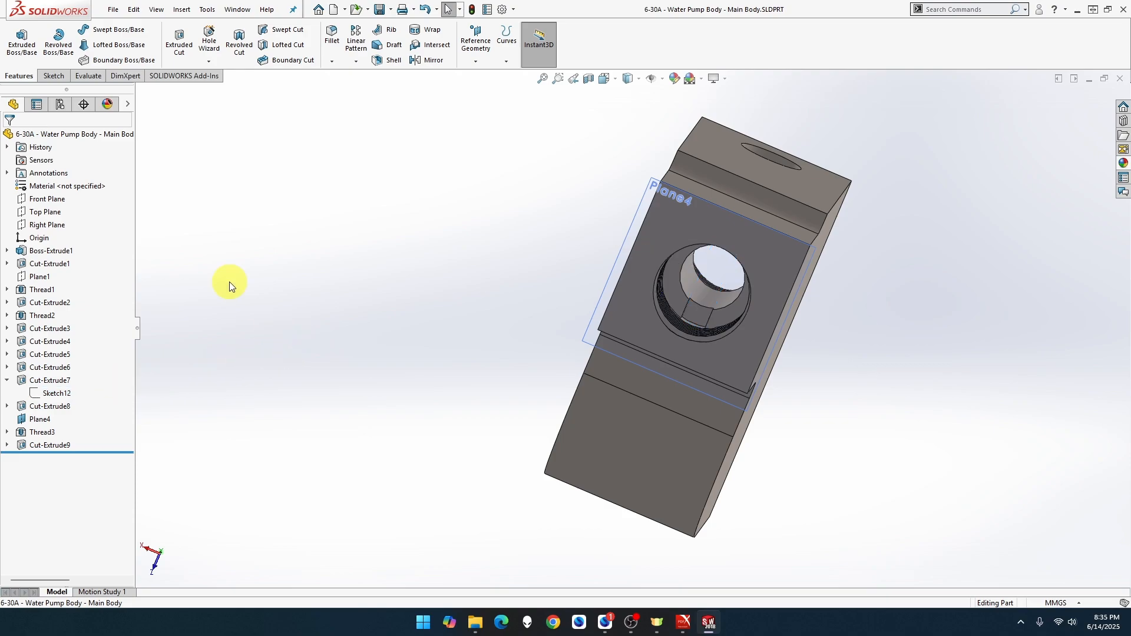
Open the floor slot cut's sketch for editing, viewed straight onto the slot floor of the 16 mm hole.
click(55, 75)
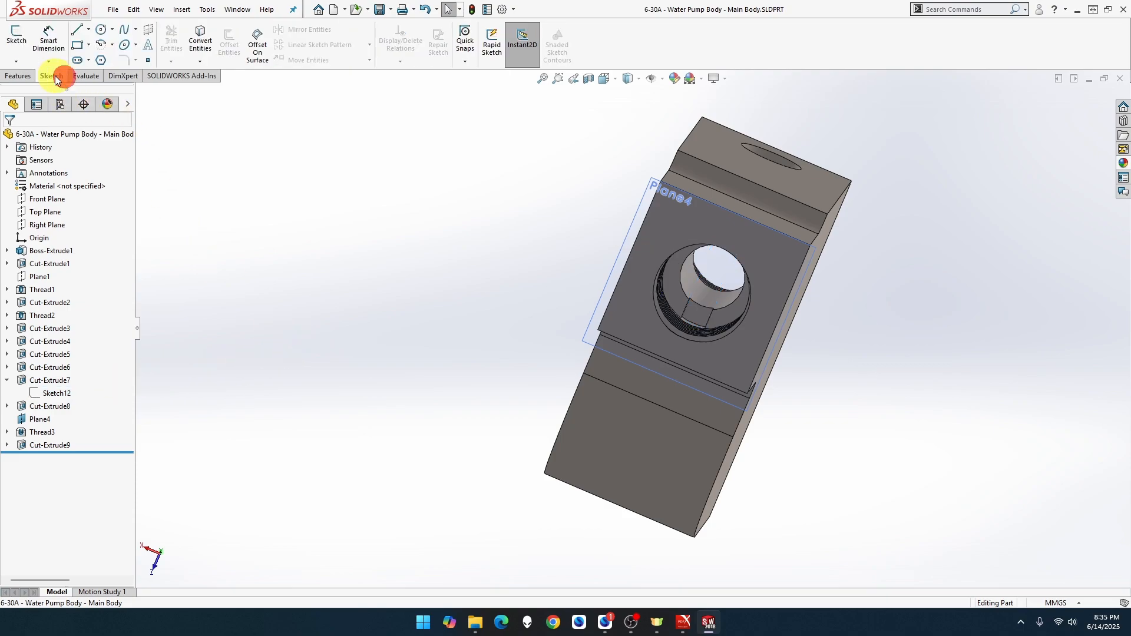
click(24, 79)
click(682, 298)
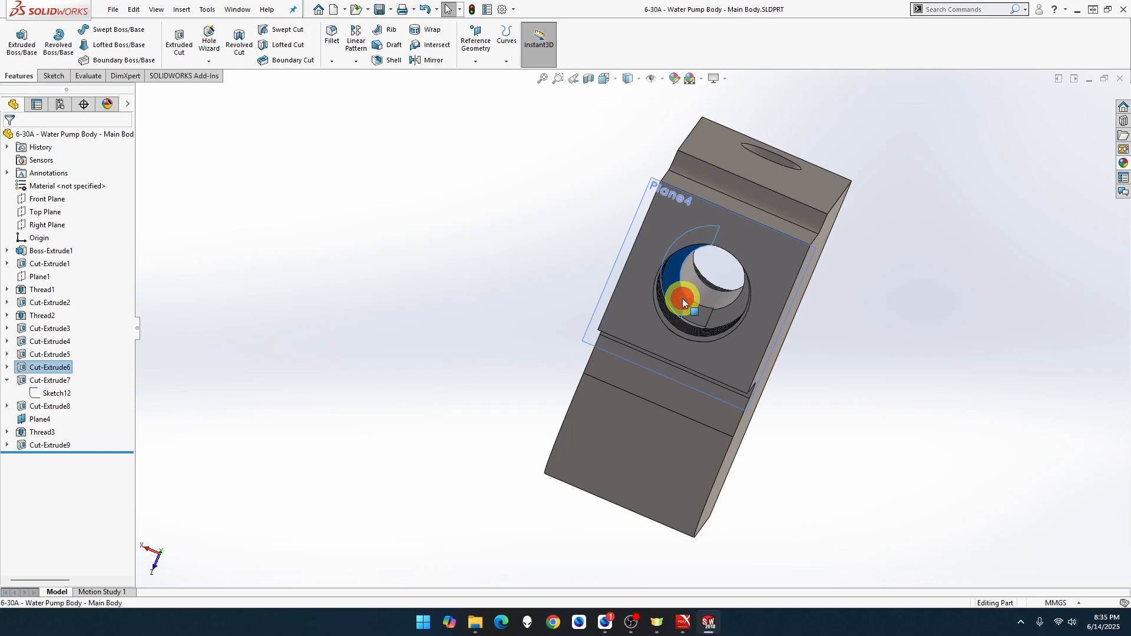
right_click(682, 298)
click(765, 281)
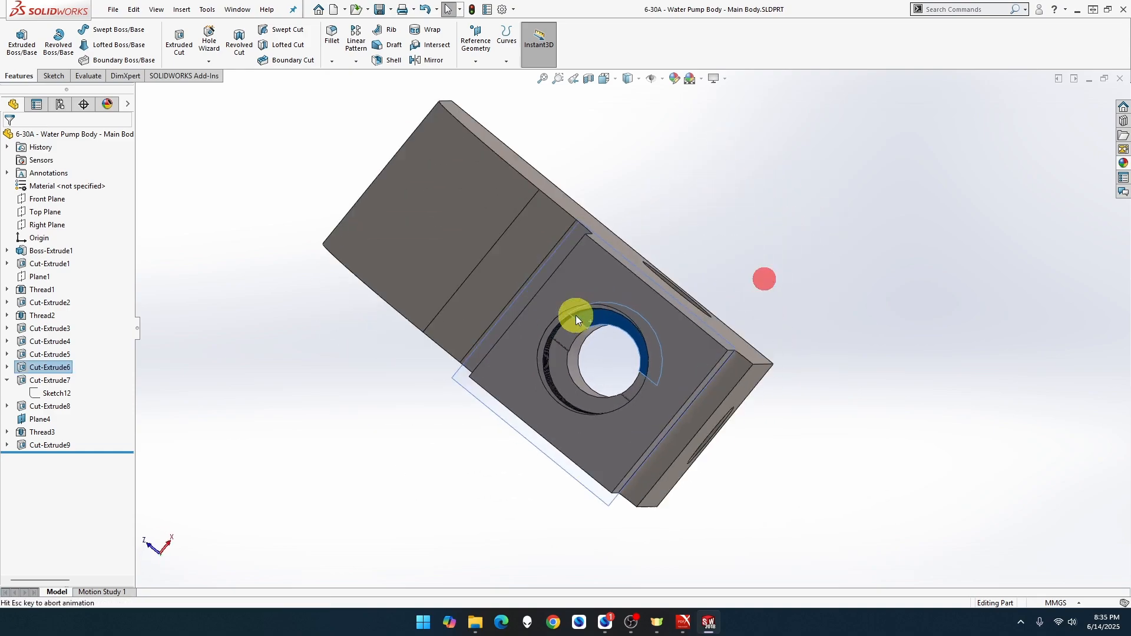
click(66, 381)
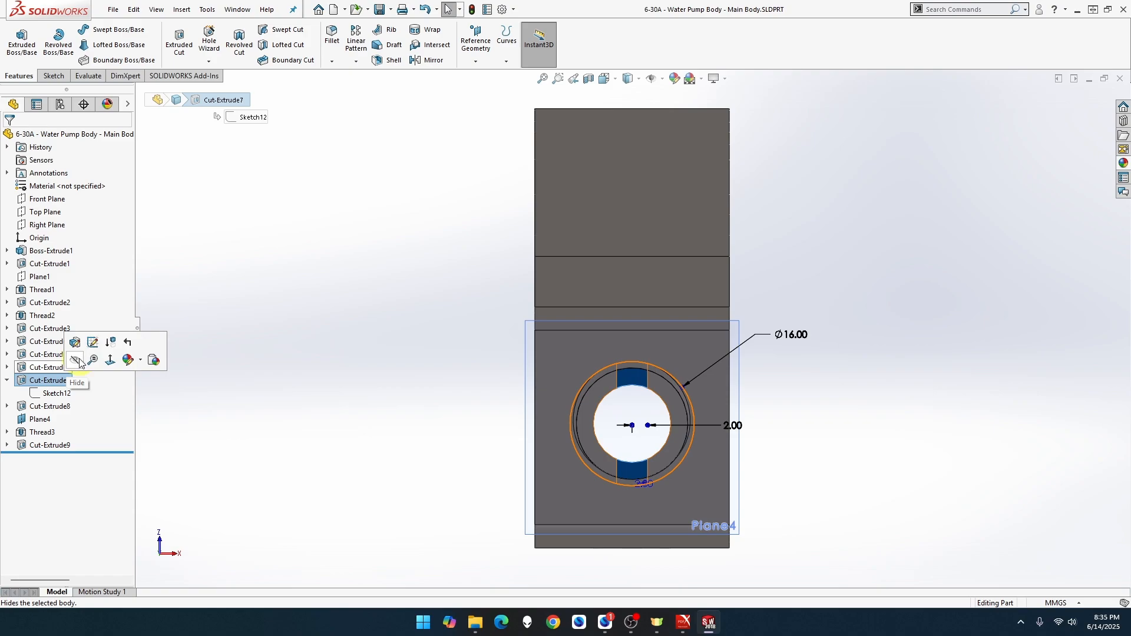
right_click(64, 395)
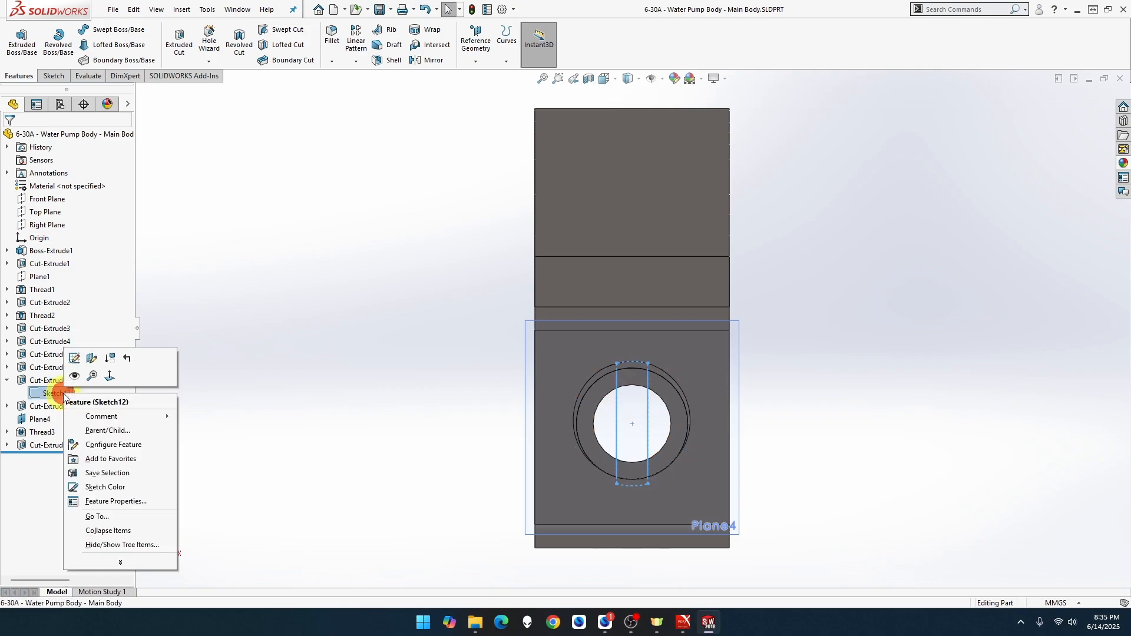
click(73, 359)
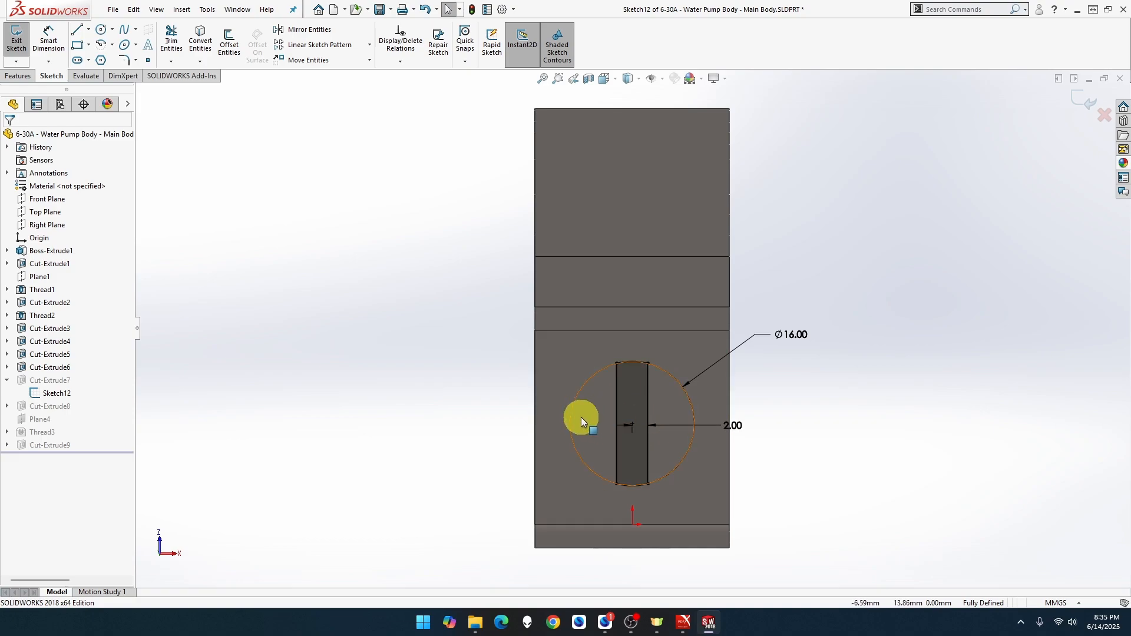
Delete the slot profile's two vertical side lines and both end arcs from the sketch.
scroll(664, 419, down, 2)
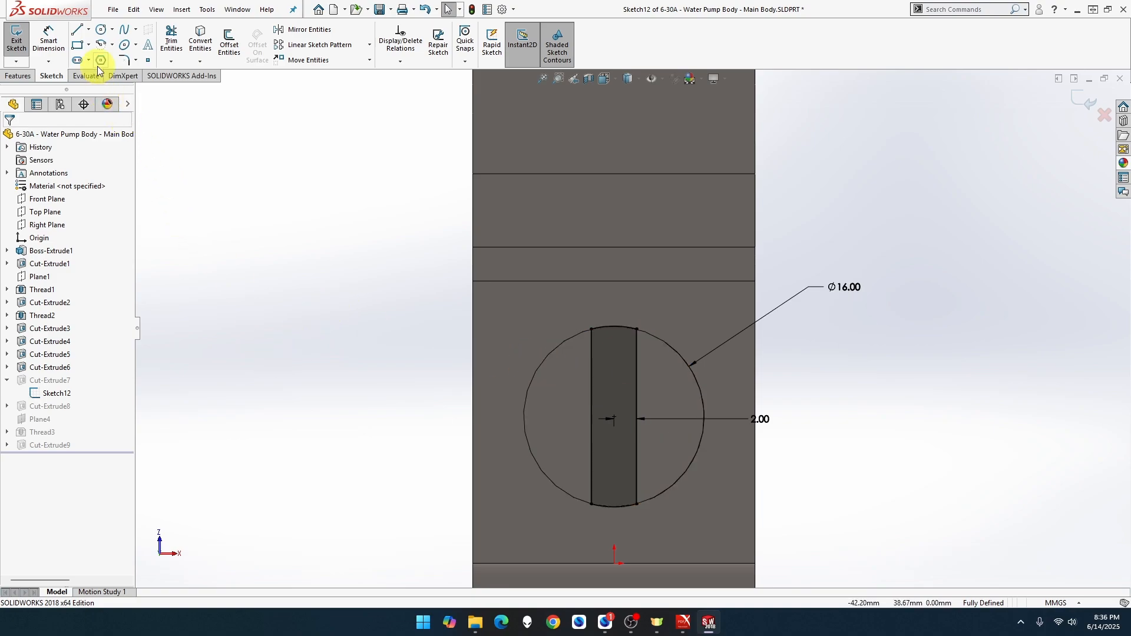
click(593, 356)
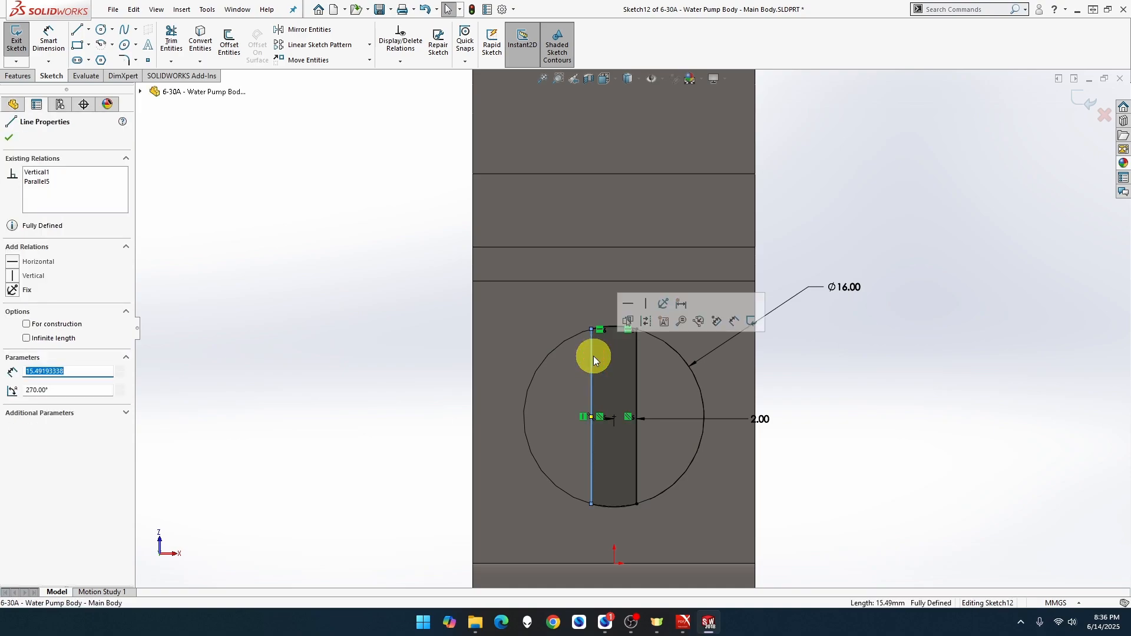
key(Delete)
click(636, 366)
key(Delete)
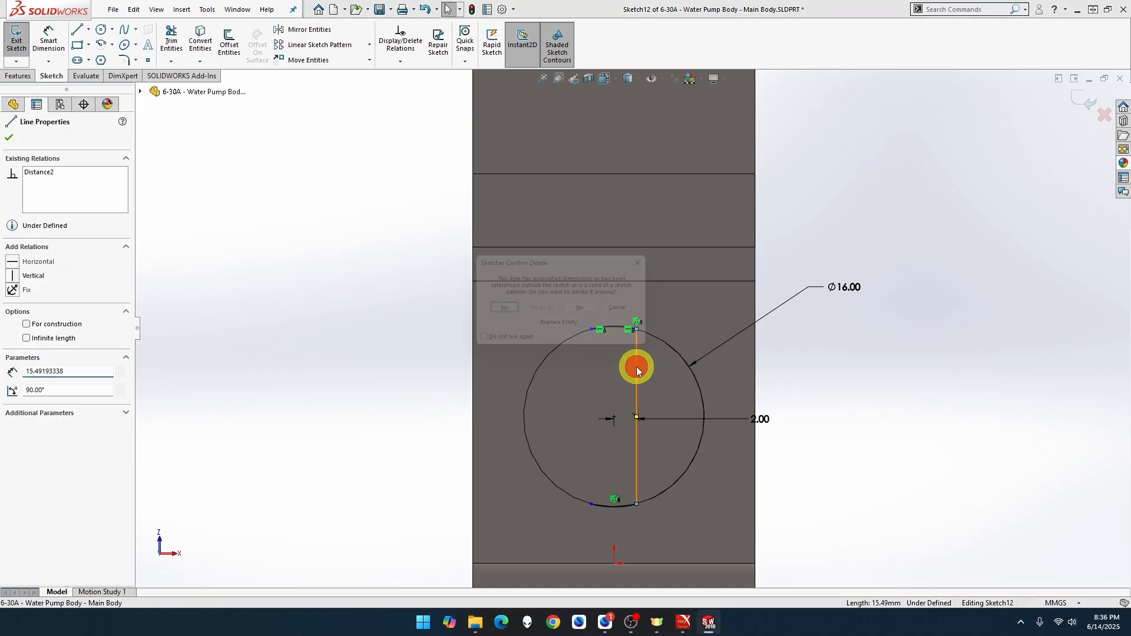
click(509, 312)
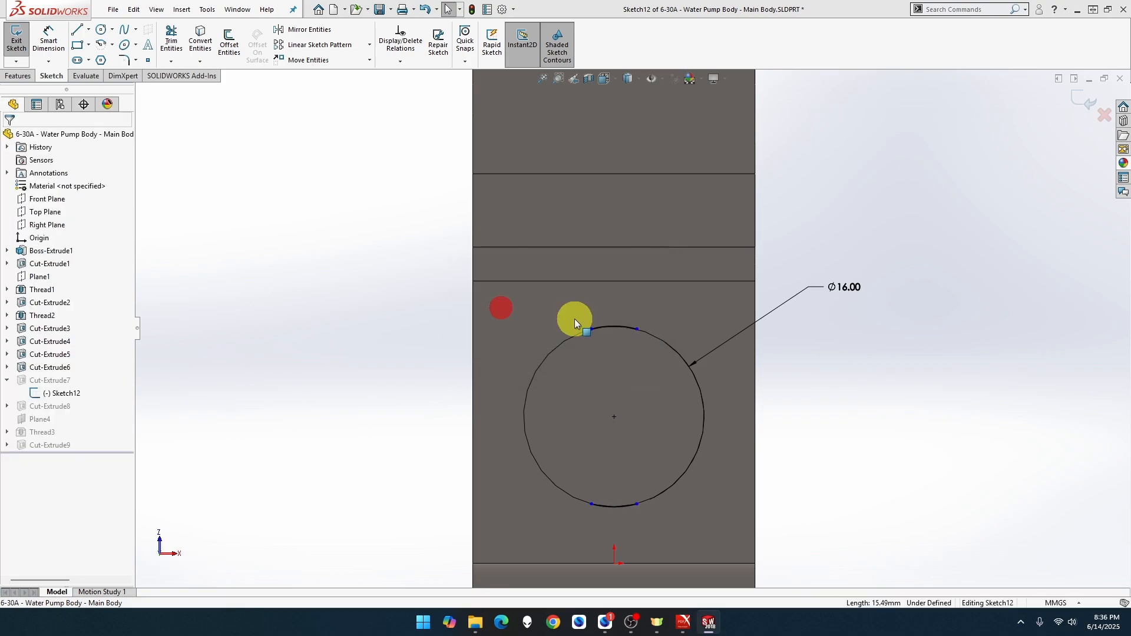
click(609, 329)
key(Delete)
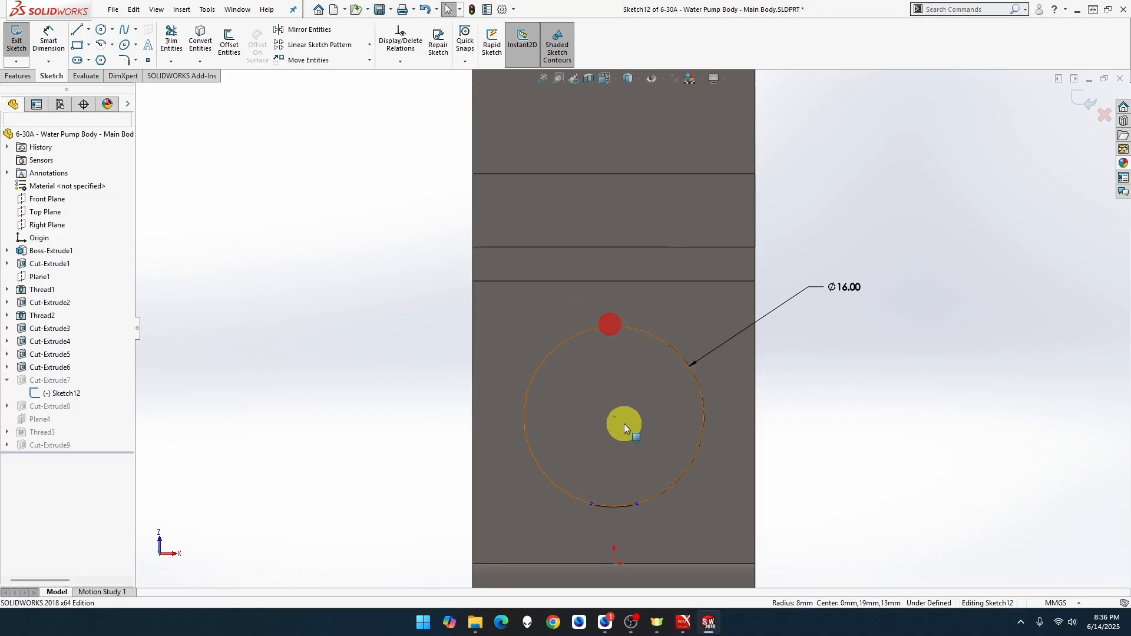
click(624, 504)
key(Delete)
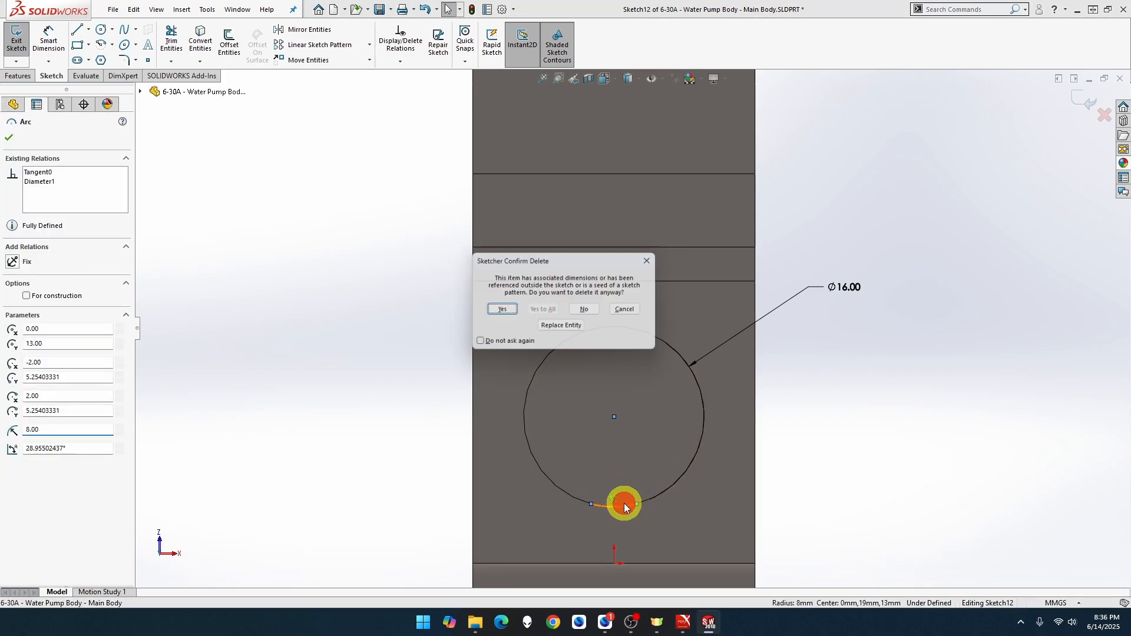
click(508, 313)
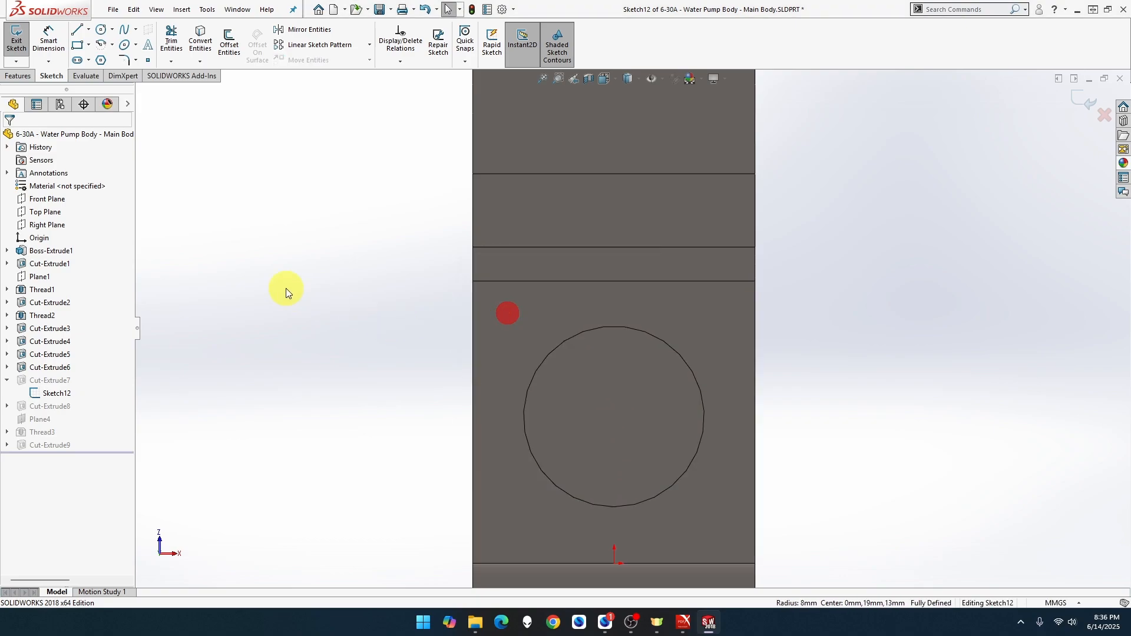
Sketch a circle about 11 mm in diameter at the hole's centre and make it tangent to the hole's circular edge.
click(99, 30)
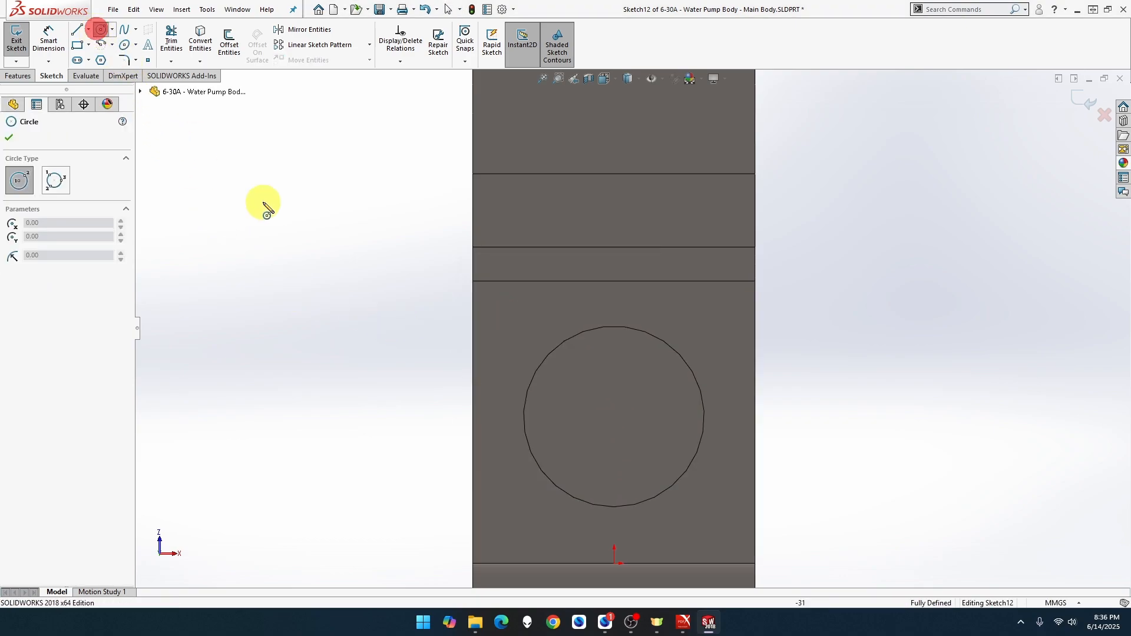
click(616, 420)
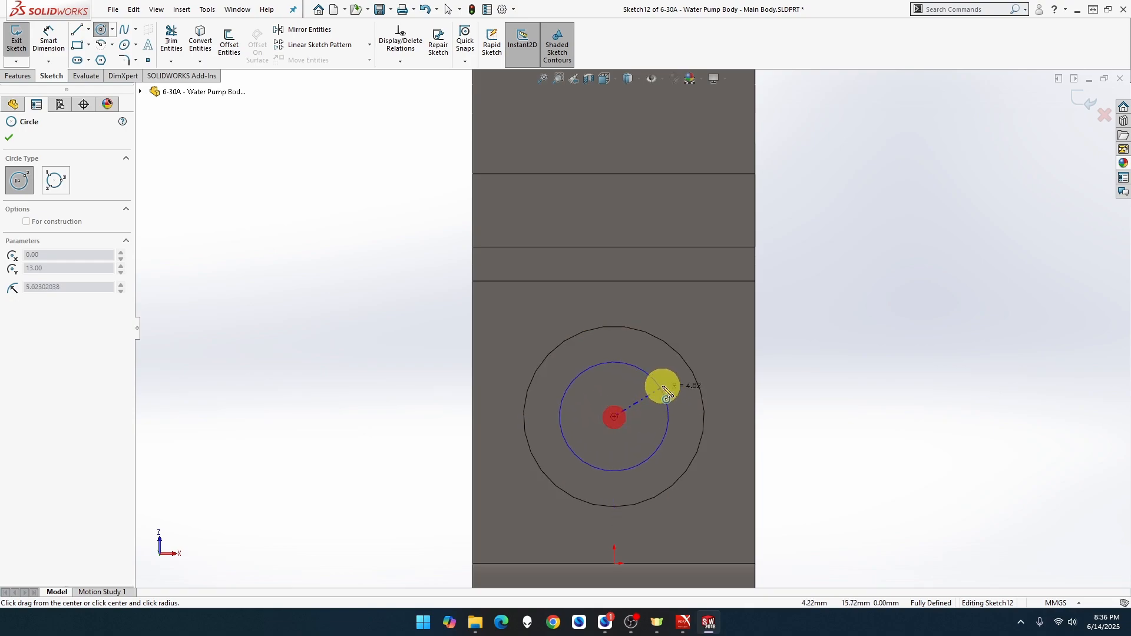
click(663, 383)
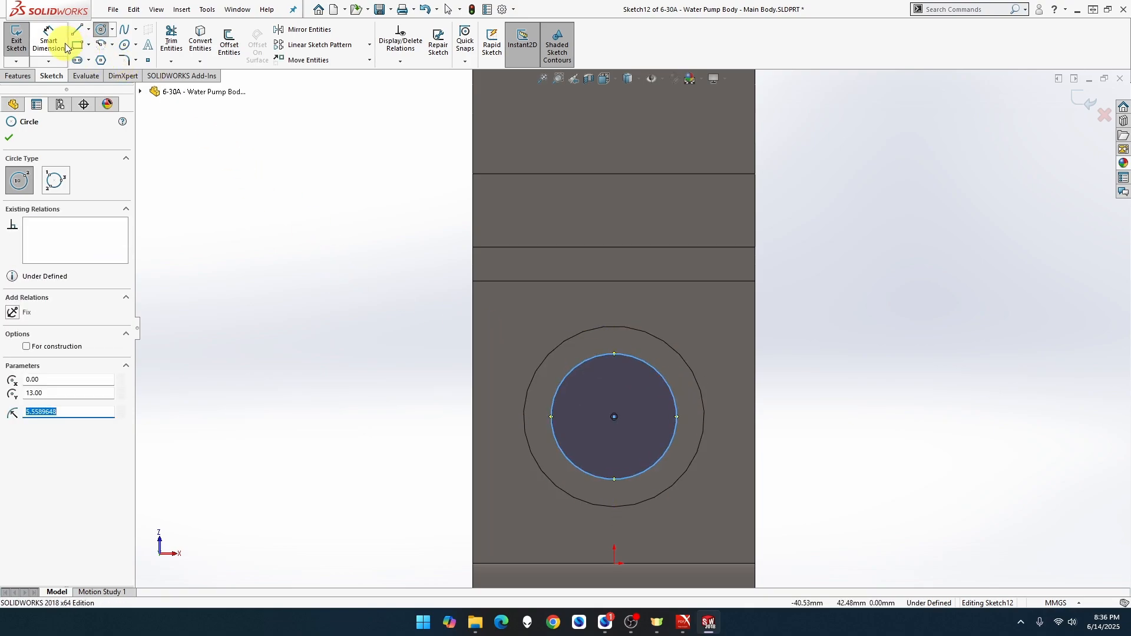
key(Escape)
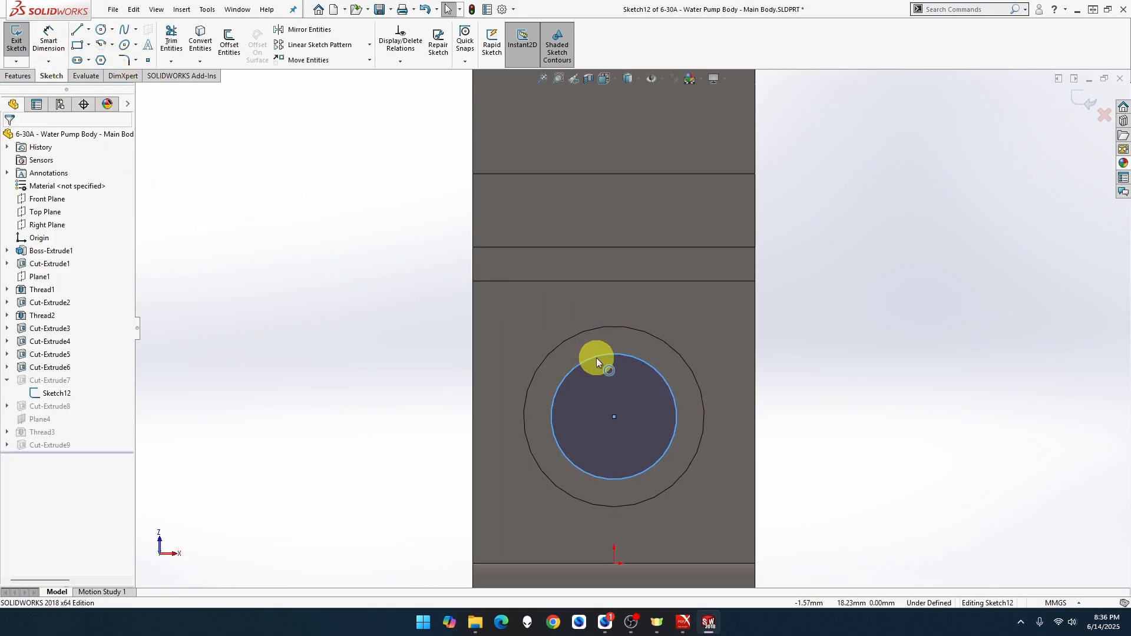
click(597, 359)
ctrl+click(596, 328)
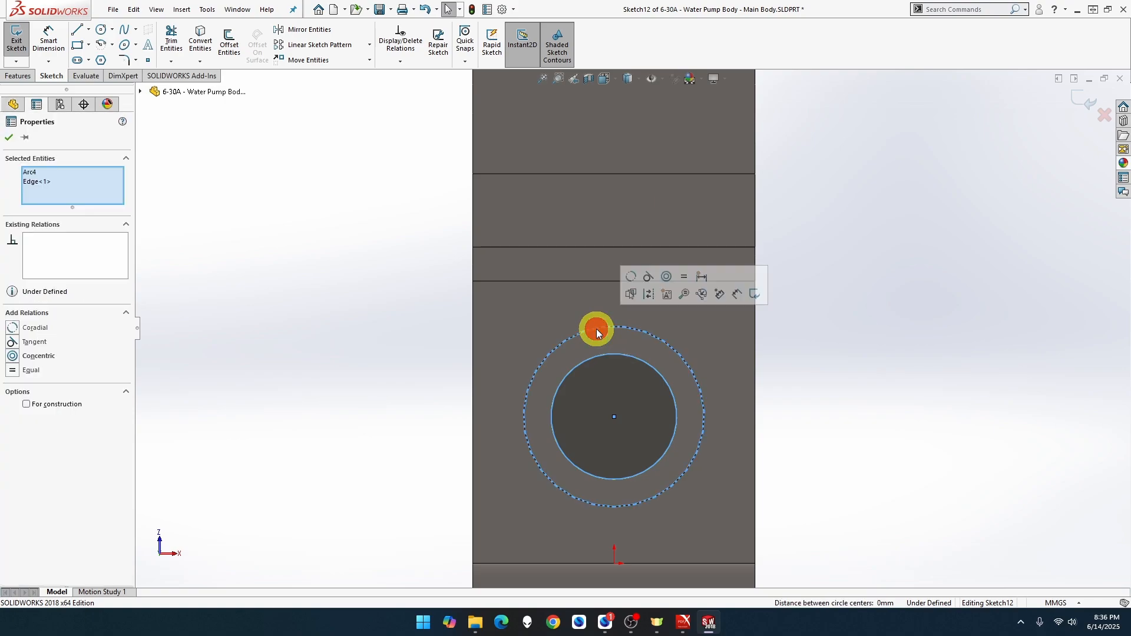
click(648, 277)
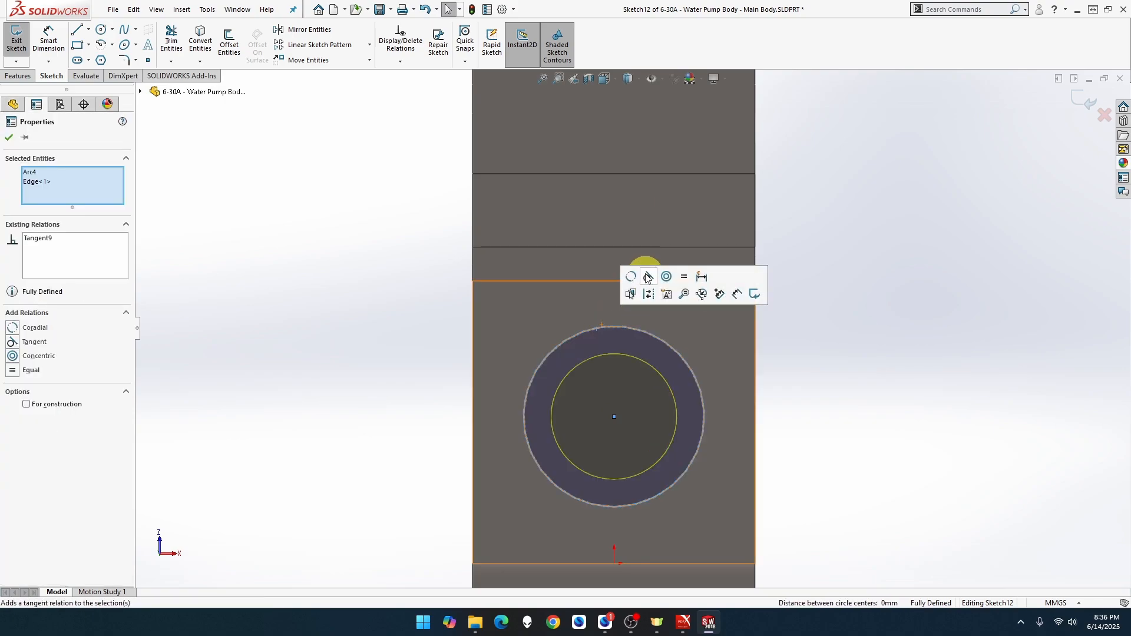
click(624, 326)
ctrl+click(620, 352)
click(771, 360)
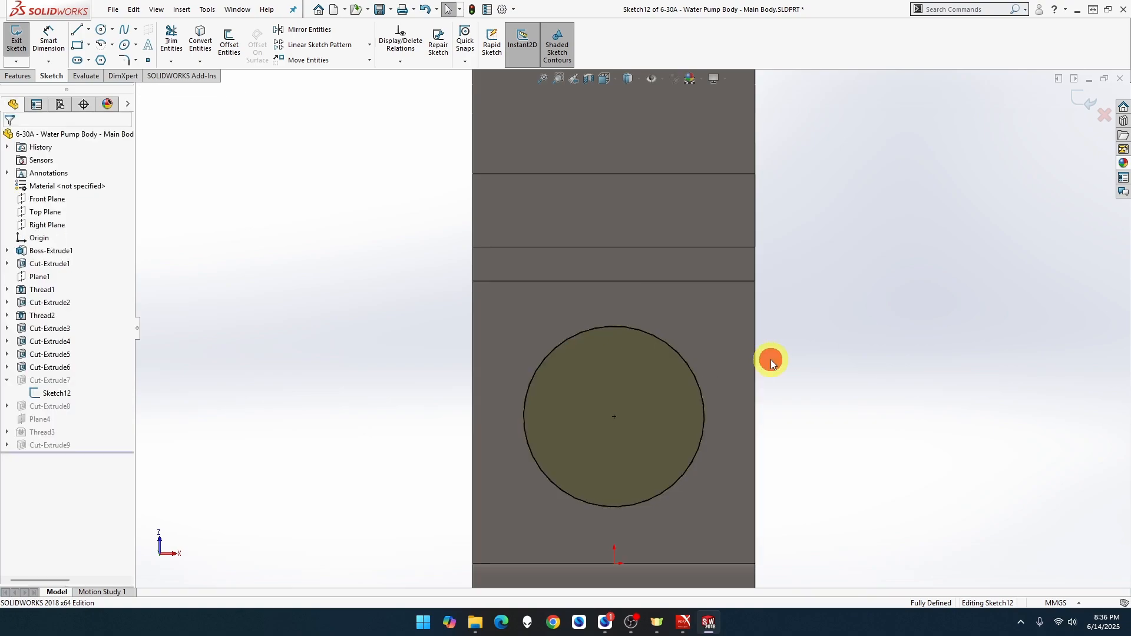
Sketch a second circle about 10.2 mm in diameter at the hole's centre.
click(61, 394)
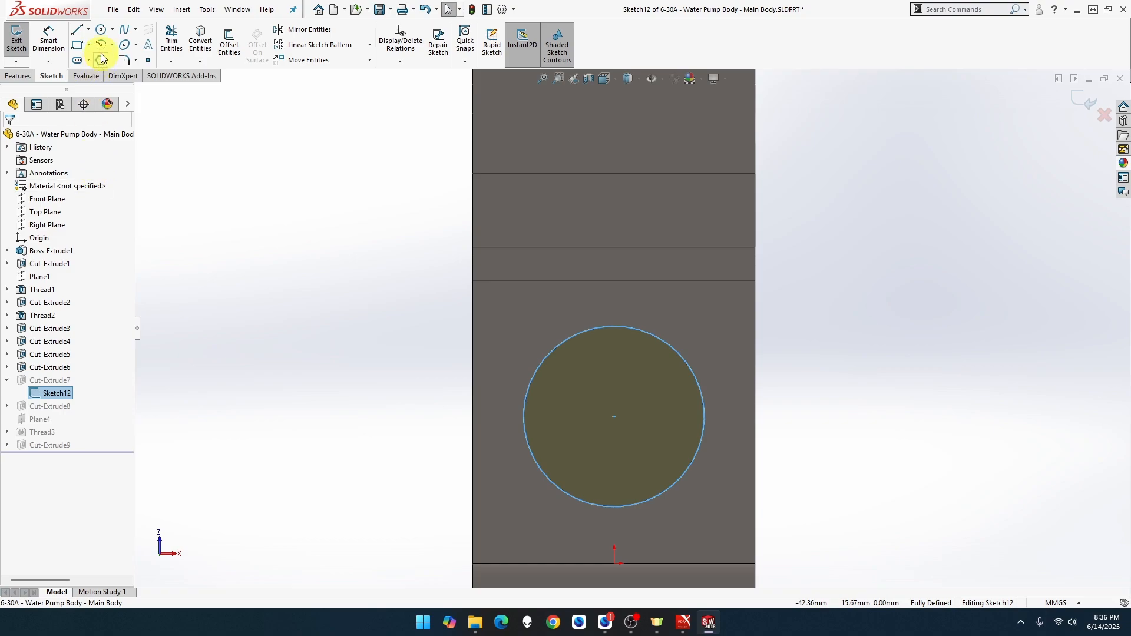
click(102, 29)
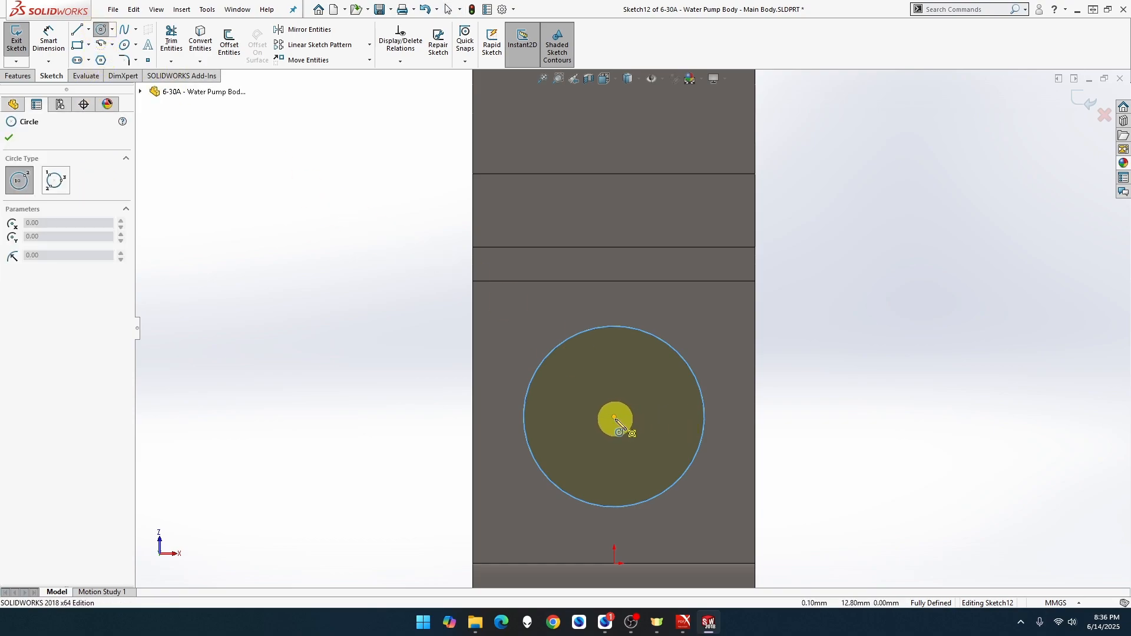
click(615, 417)
click(652, 374)
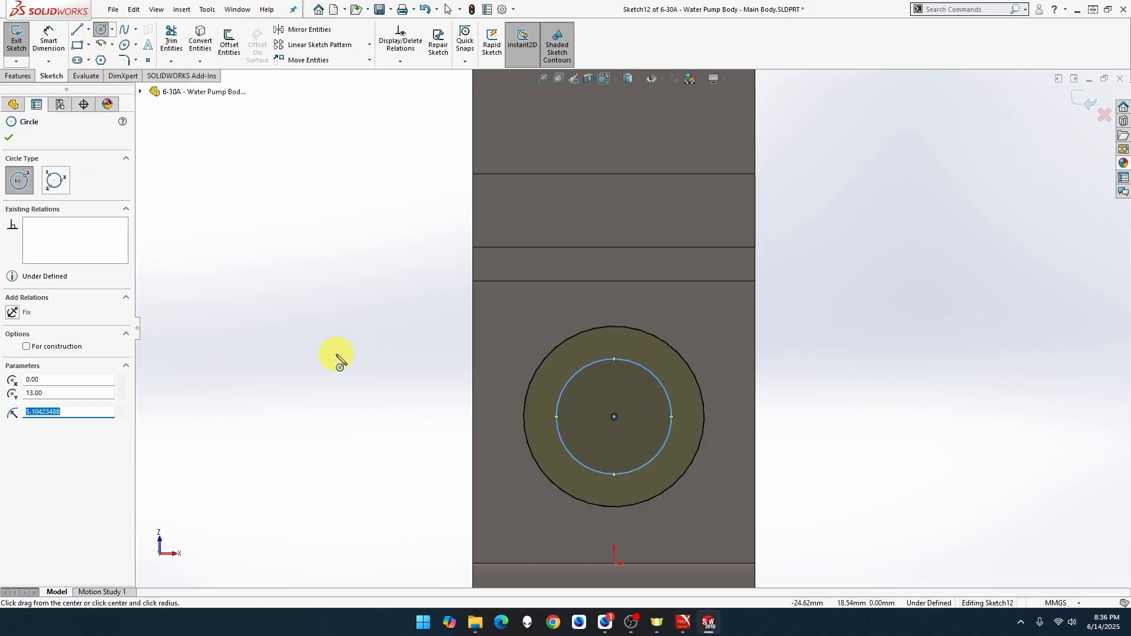
click(15, 140)
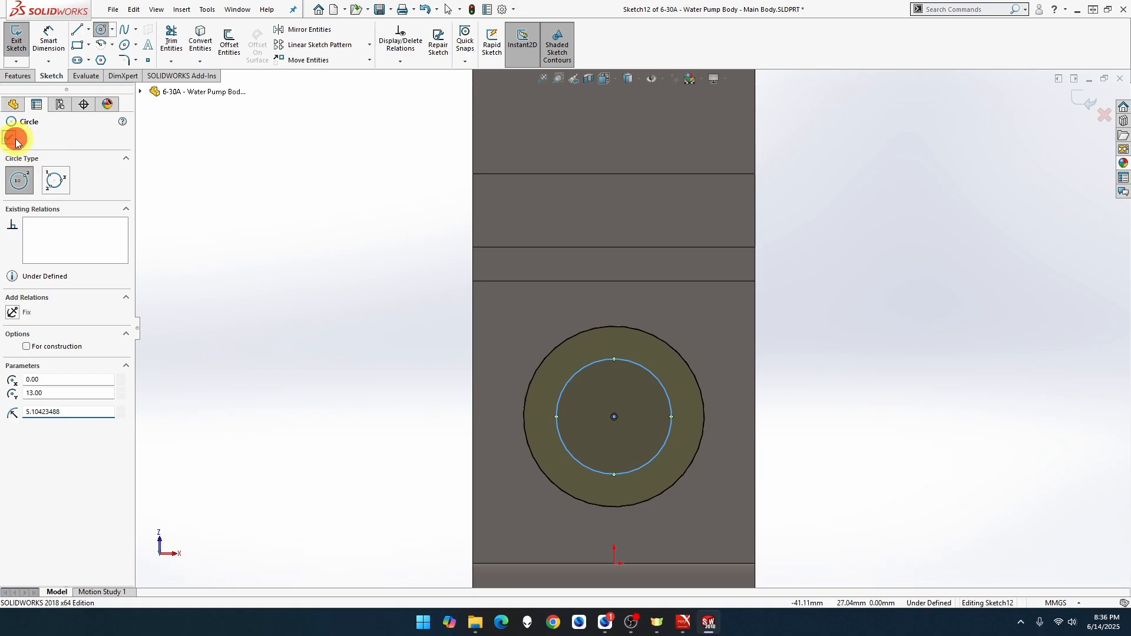
Try to make the inner circle tangent to the outer sketch circle.
click(592, 366)
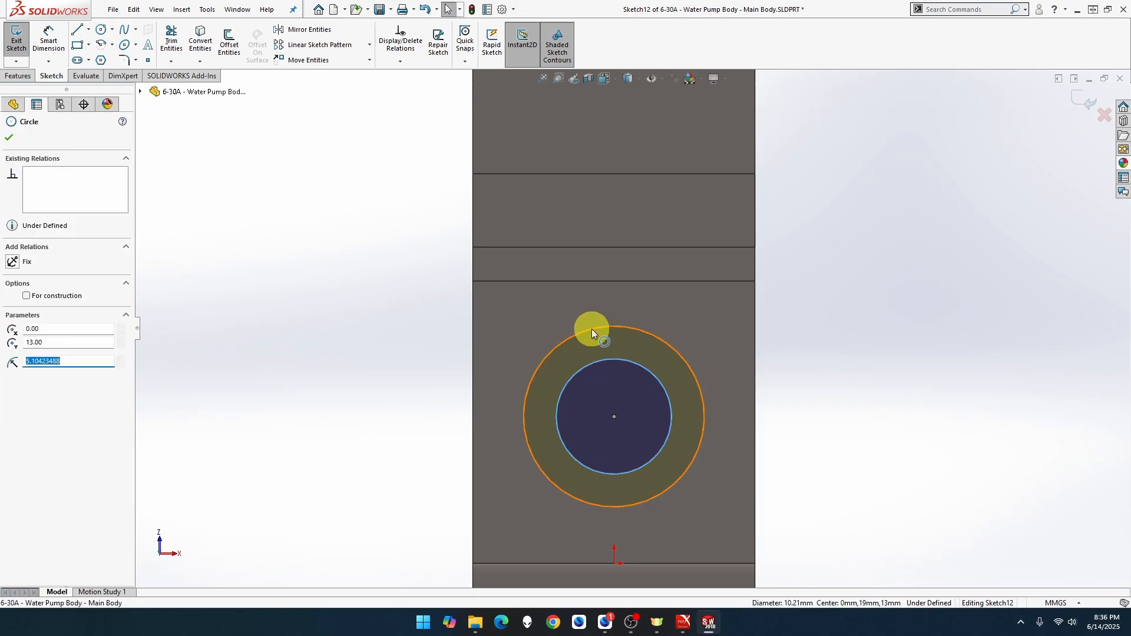
click(819, 367)
click(646, 369)
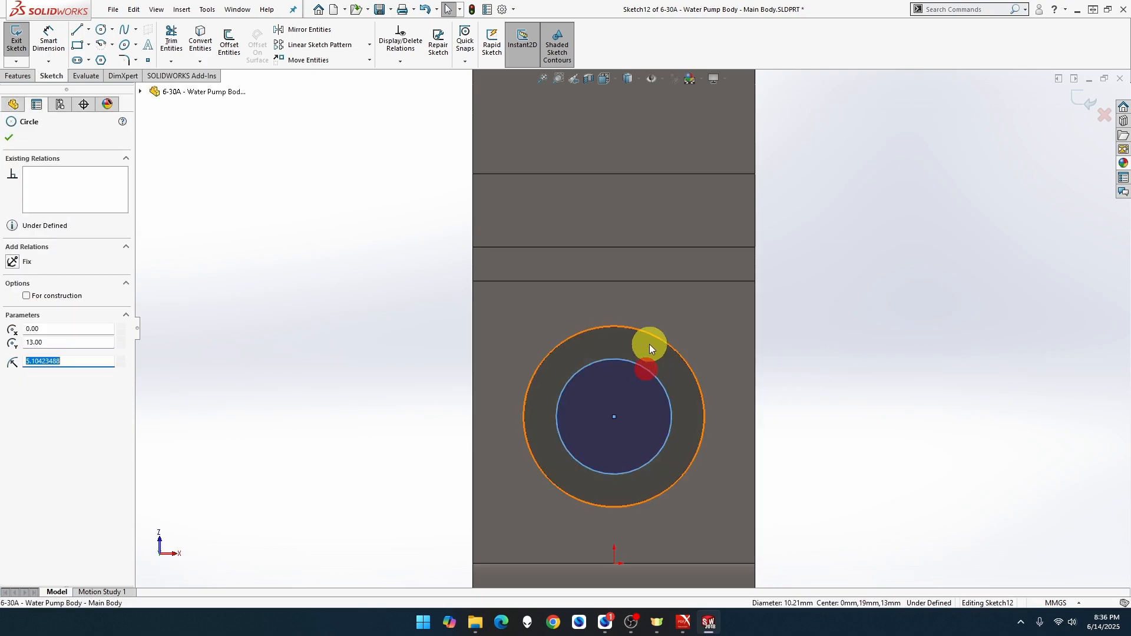
ctrl+click(651, 335)
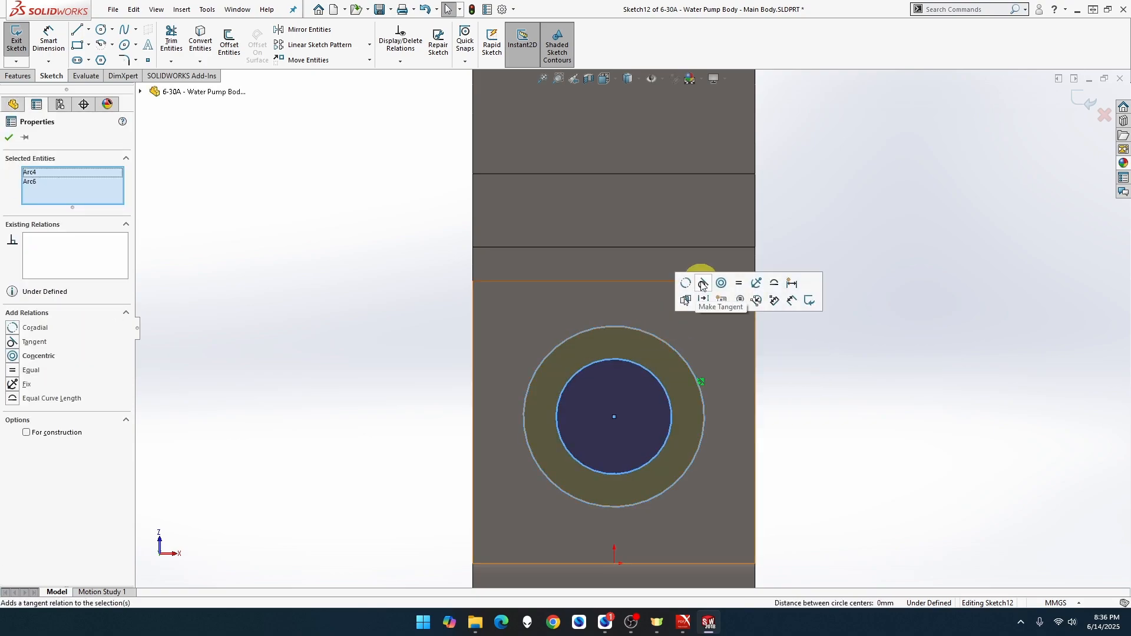
click(703, 285)
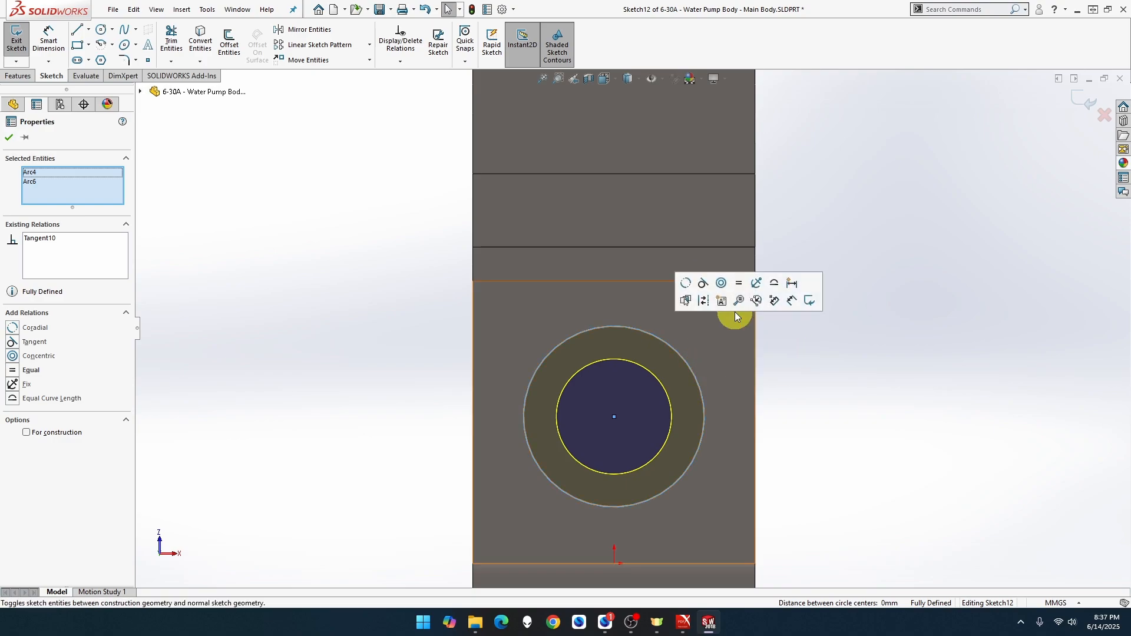
click(706, 285)
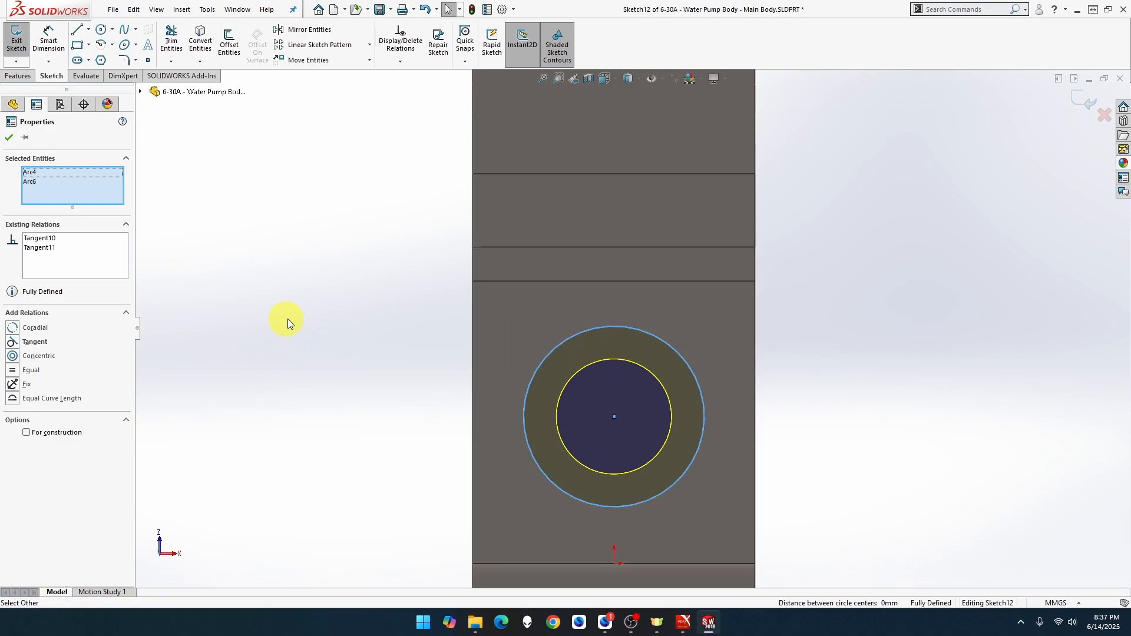
click(14, 340)
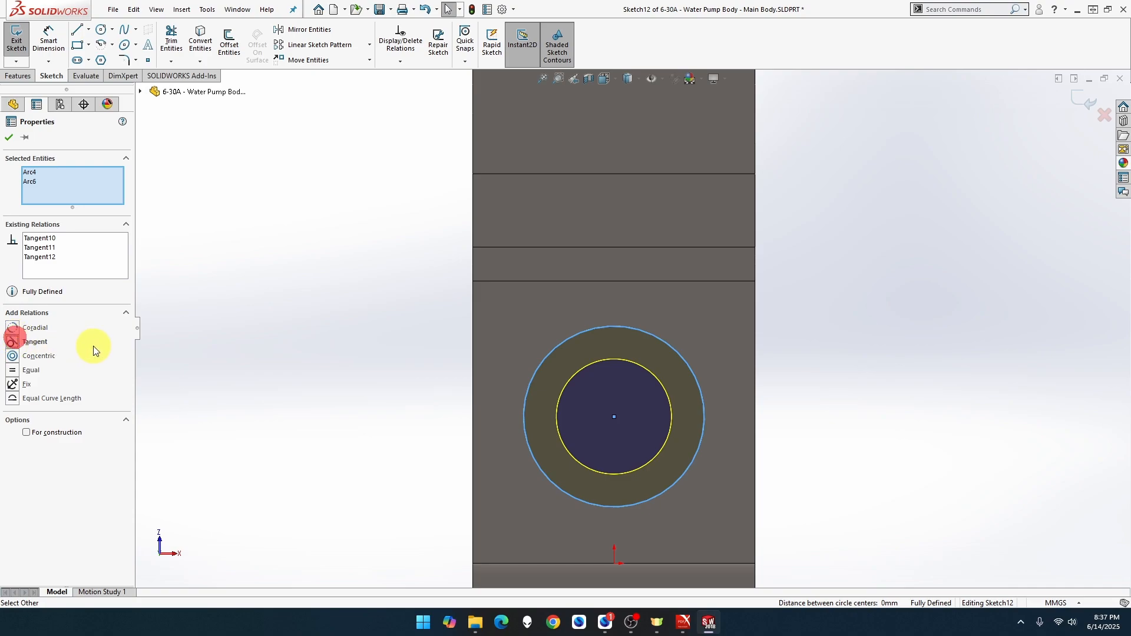
Delete the inner circle from the sketch.
click(212, 326)
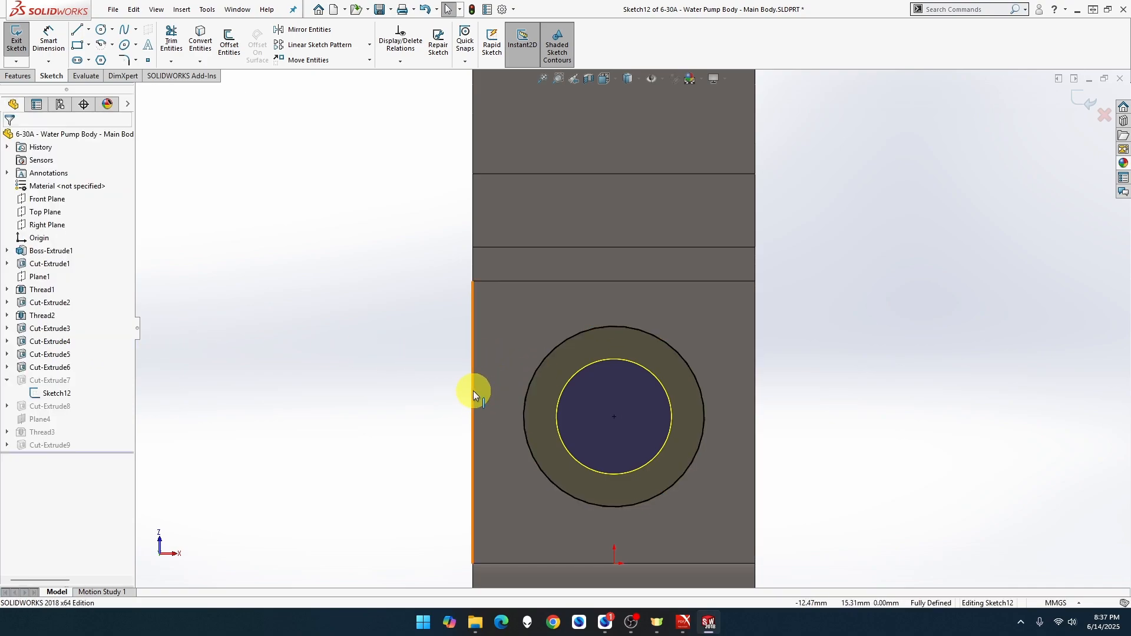
click(557, 416)
click(558, 417)
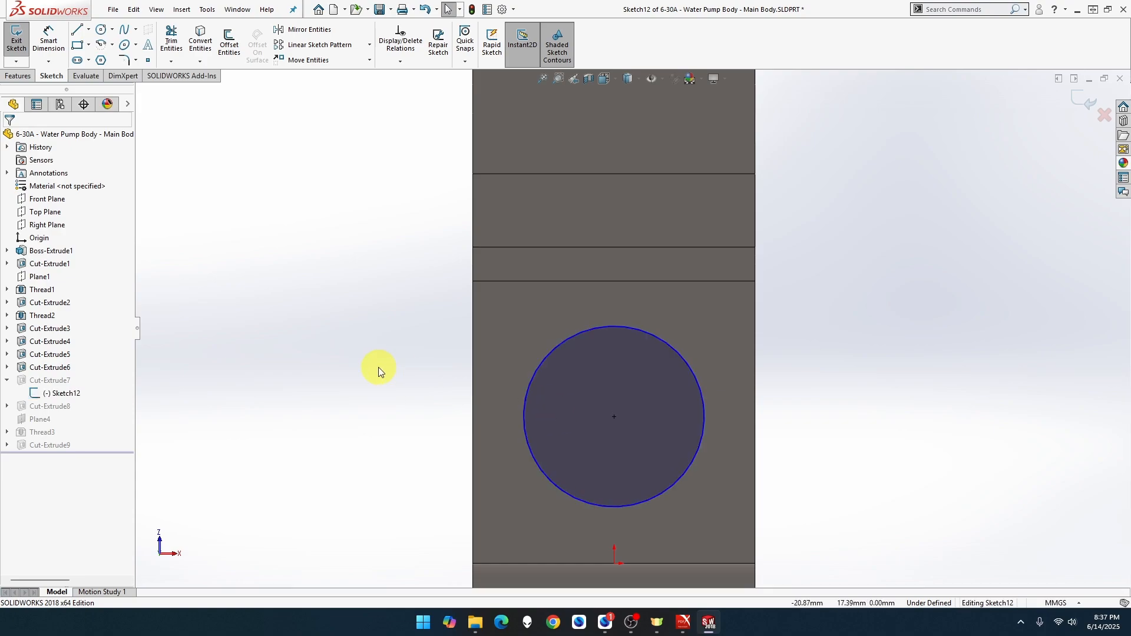
Sketch a circle about 9.75 mm in diameter at the hole's centre and make it tangent to the outer sketch circle.
click(100, 28)
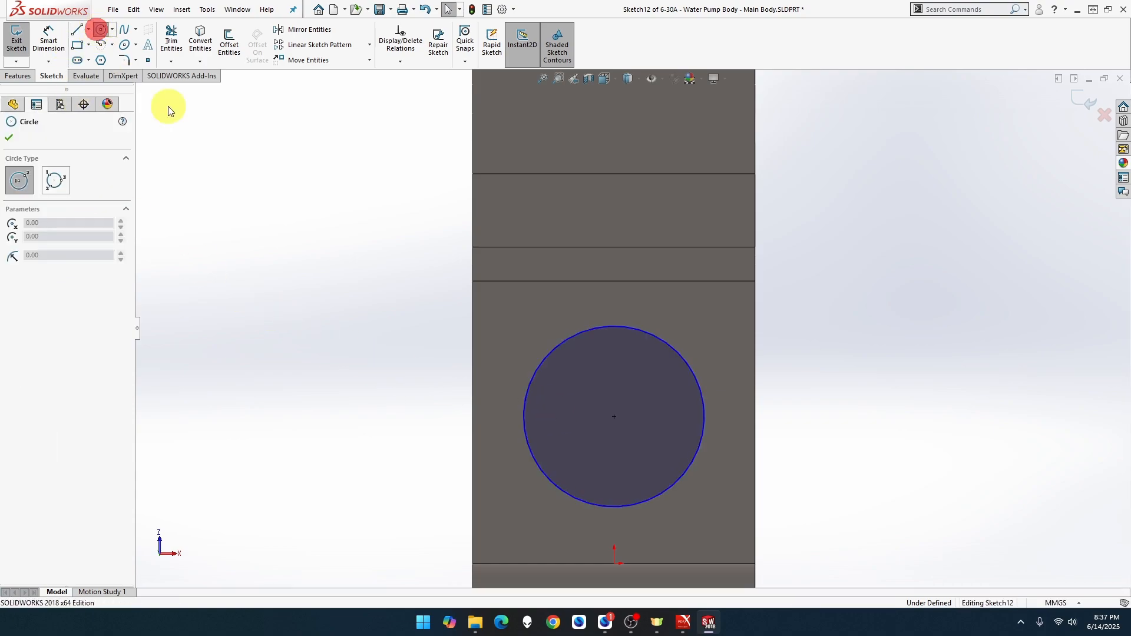
click(614, 418)
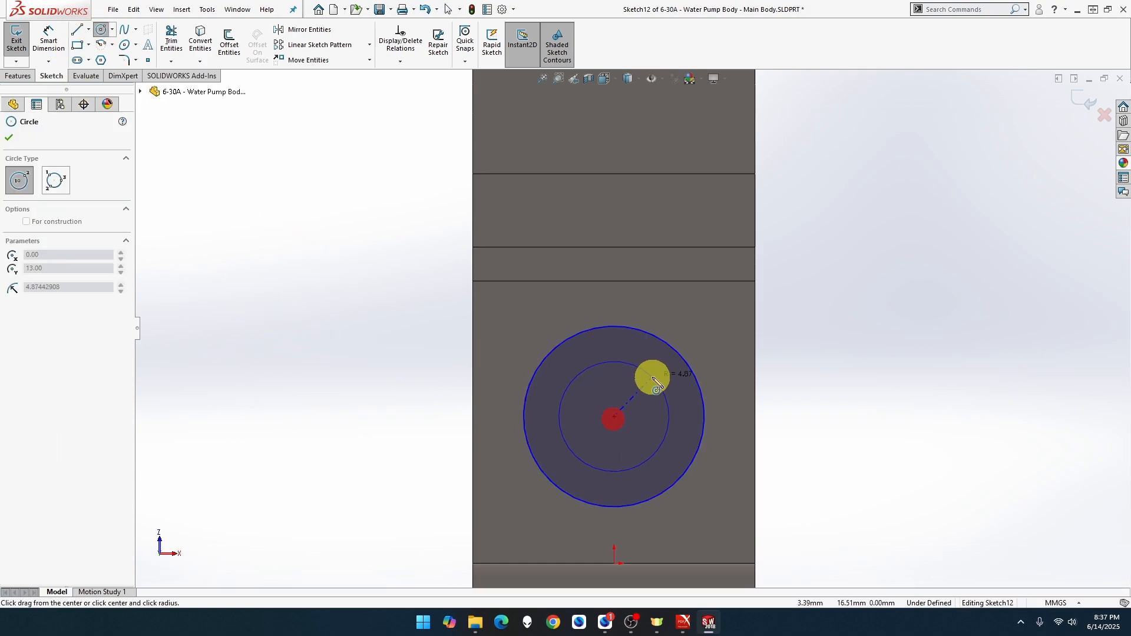
click(653, 377)
key(Escape)
click(599, 364)
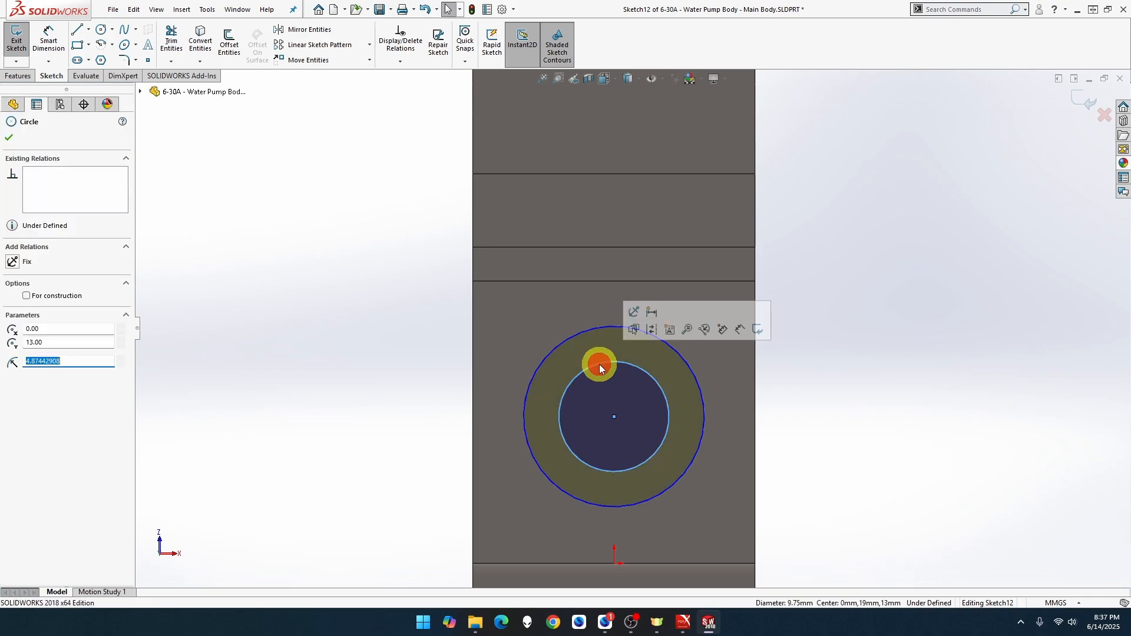
ctrl+click(568, 338)
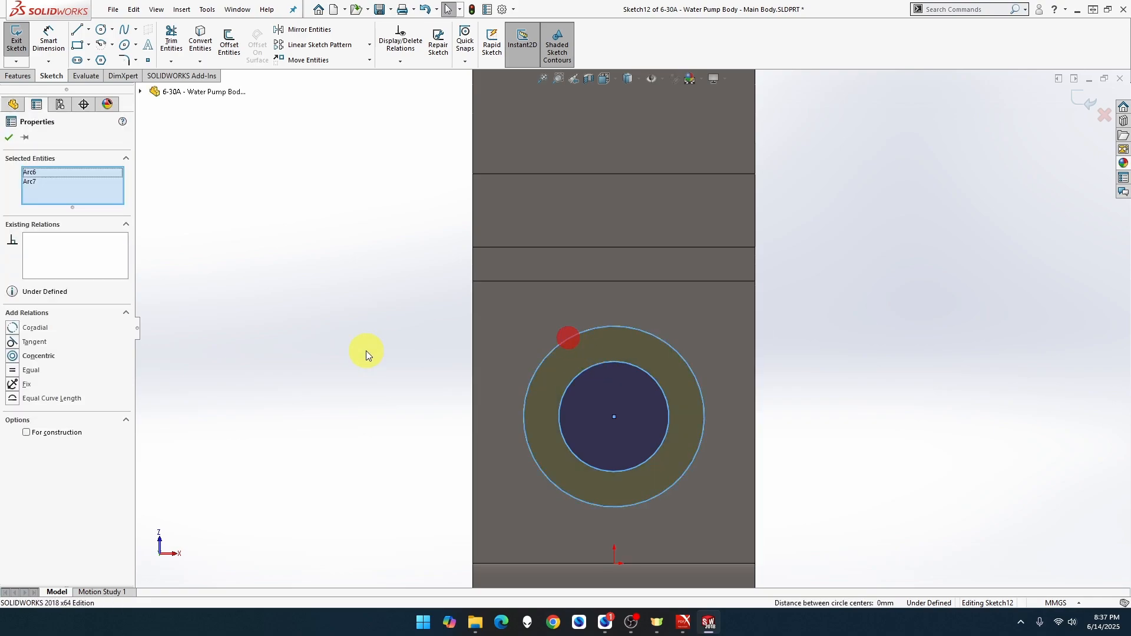
click(35, 345)
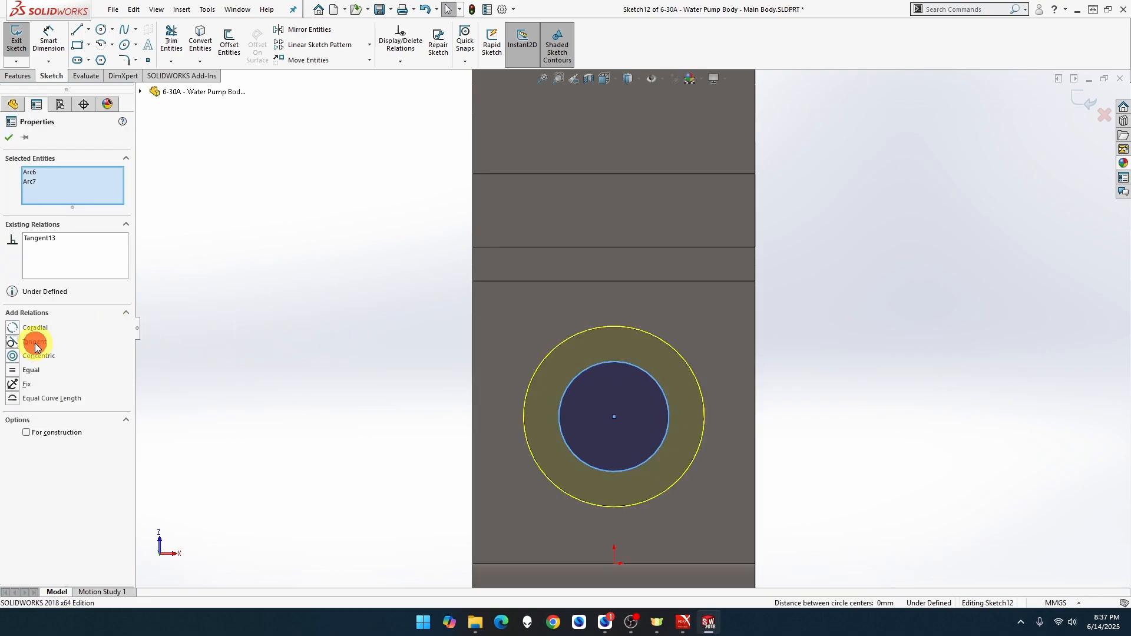
click(389, 352)
Dimension the inner circle's diameter and set it to 16 mm.
click(48, 41)
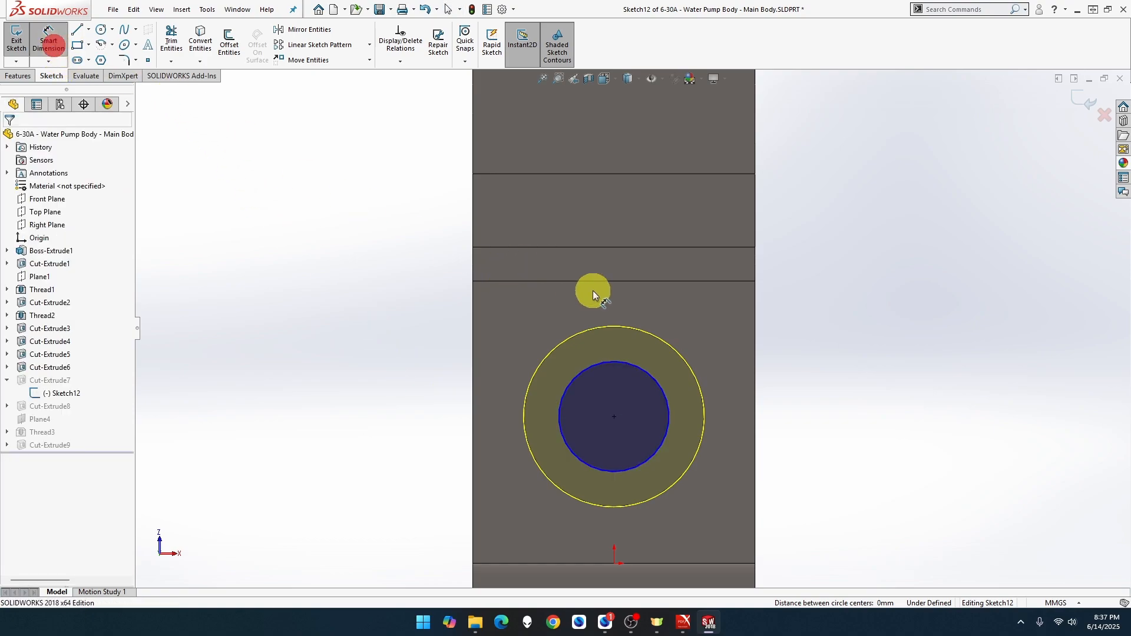
click(638, 364)
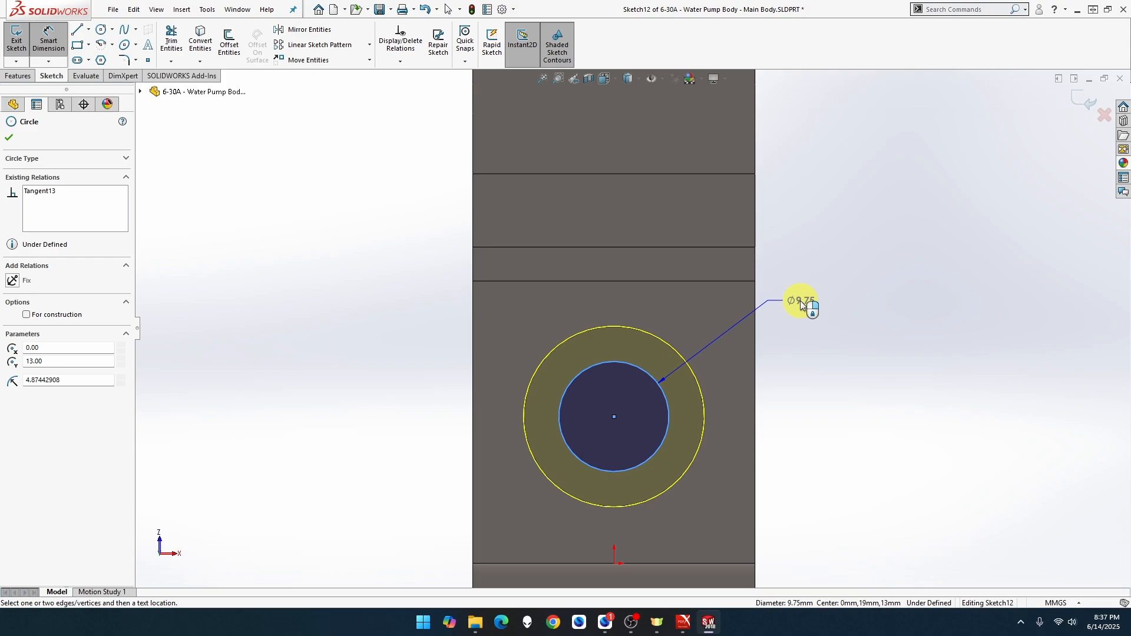
click(801, 303)
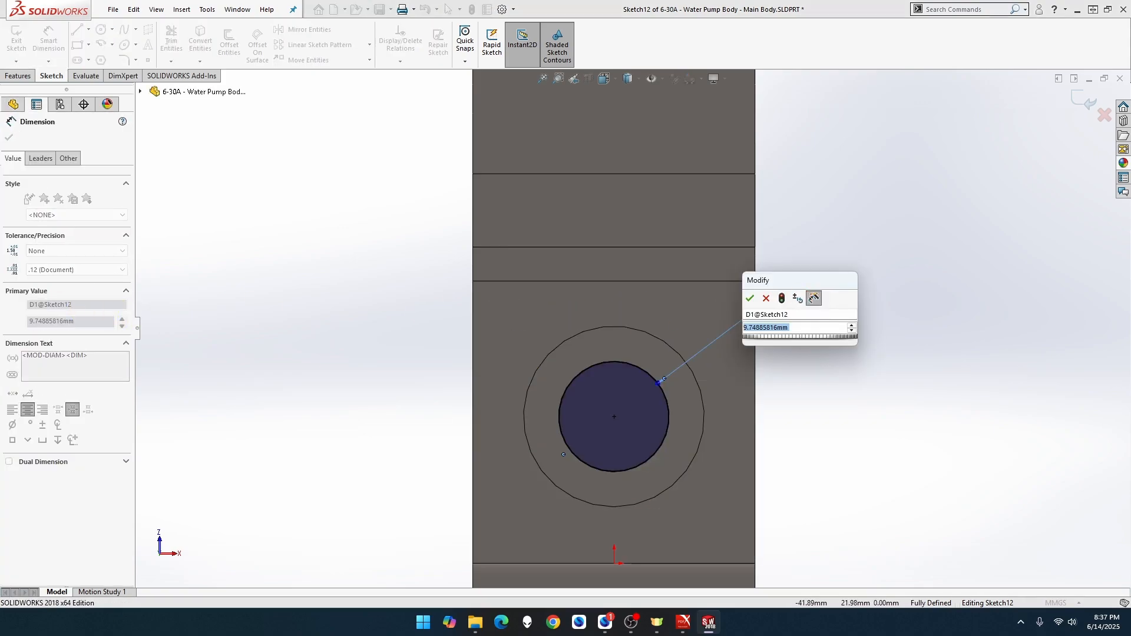
text(16)
key(Return)
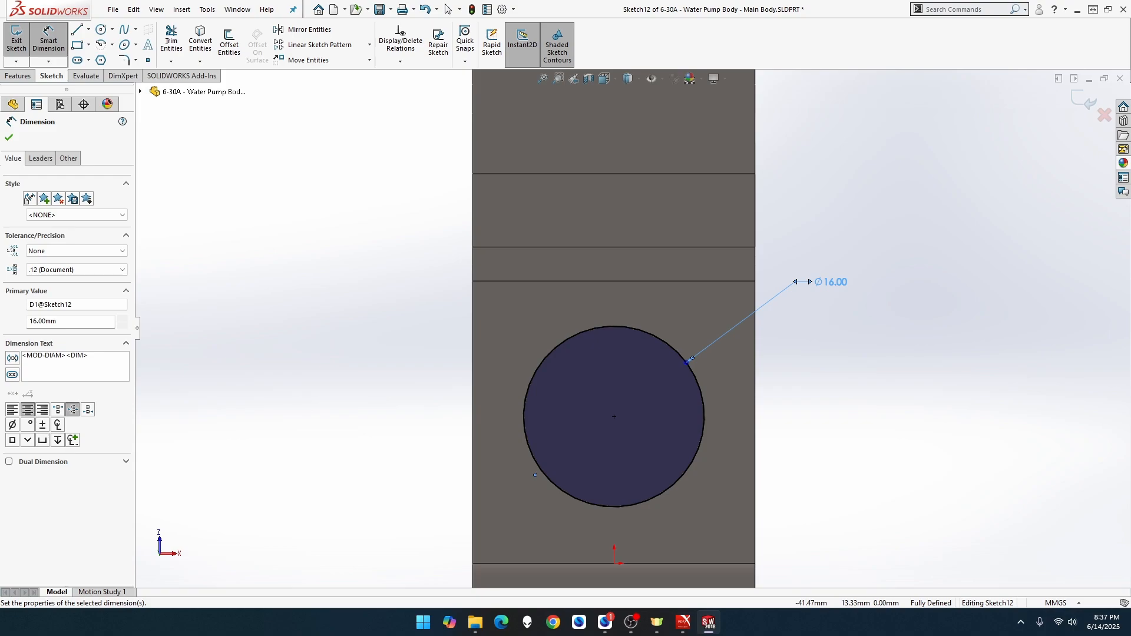
Start the Line tool in the floor slot cut's sketch.
click(77, 29)
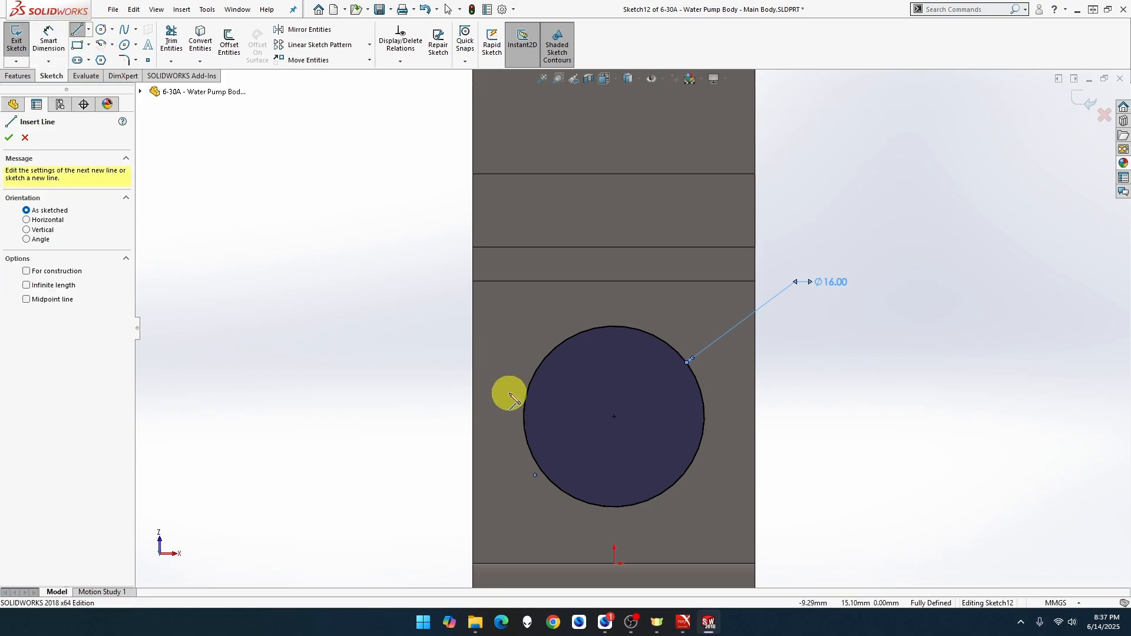
Sketch two separate lines across the 16 mm circle, one above its centre about 15.5 mm long and one below.
click(529, 385)
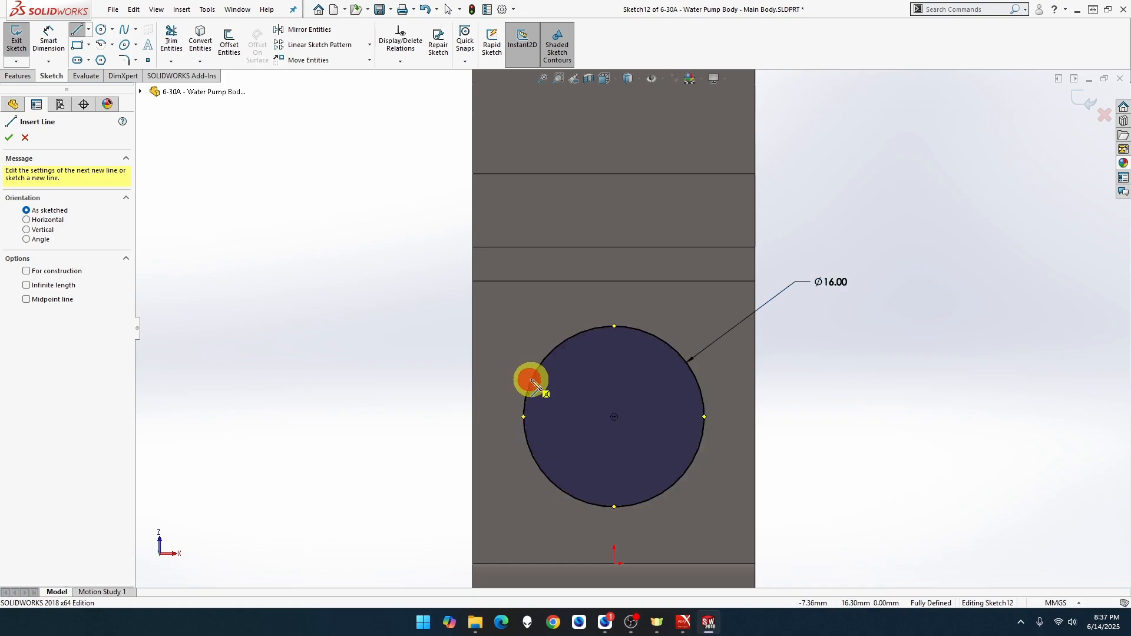
click(701, 388)
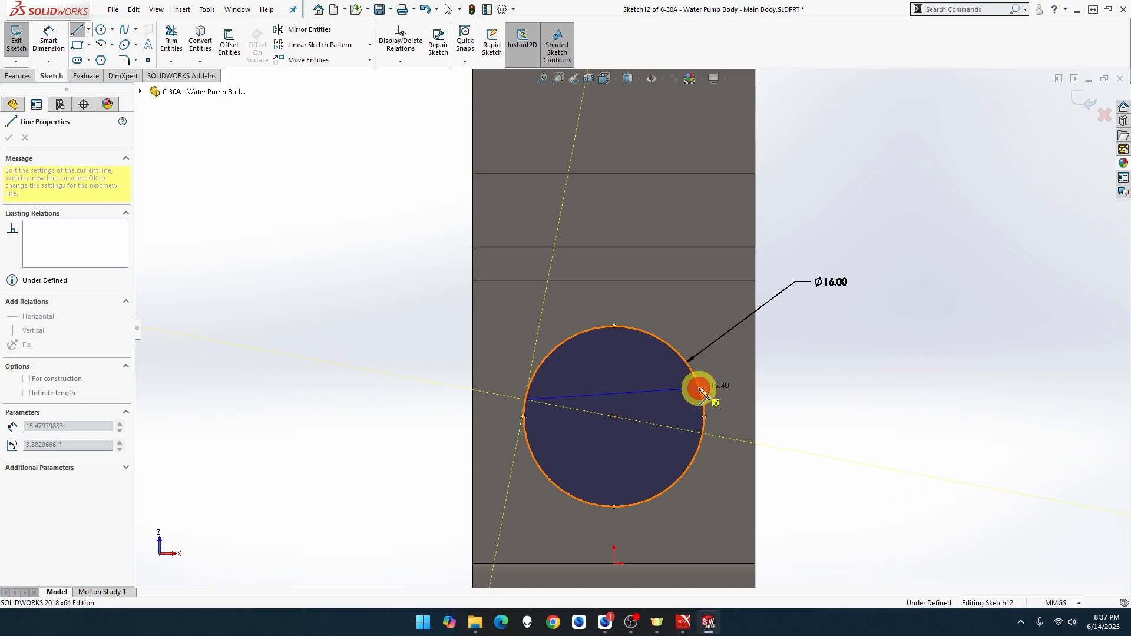
click(678, 482)
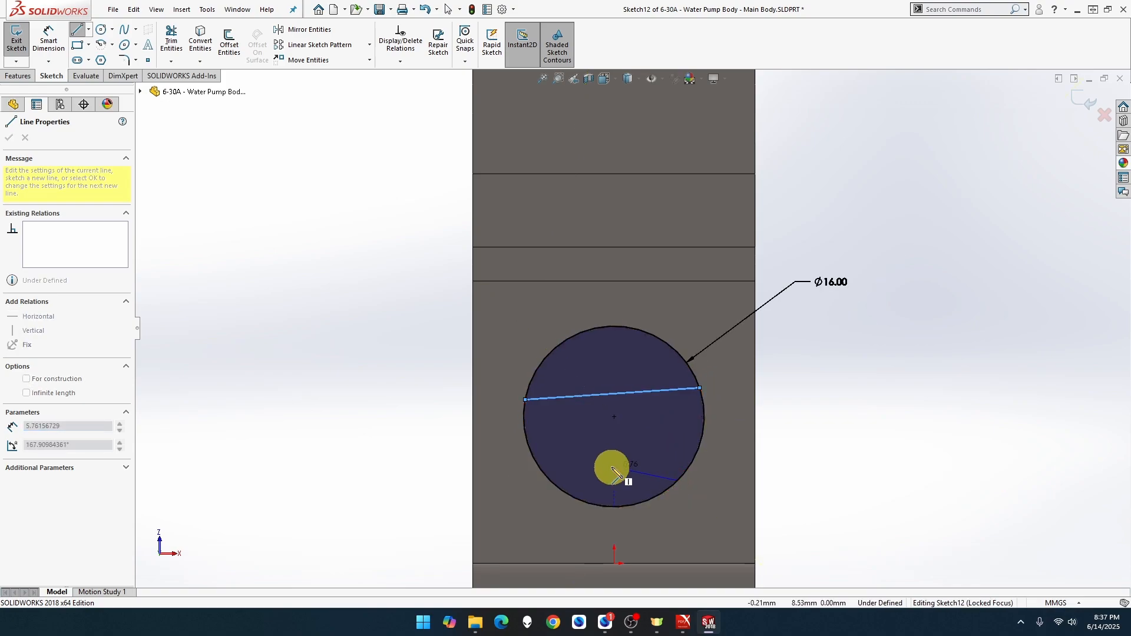
click(539, 468)
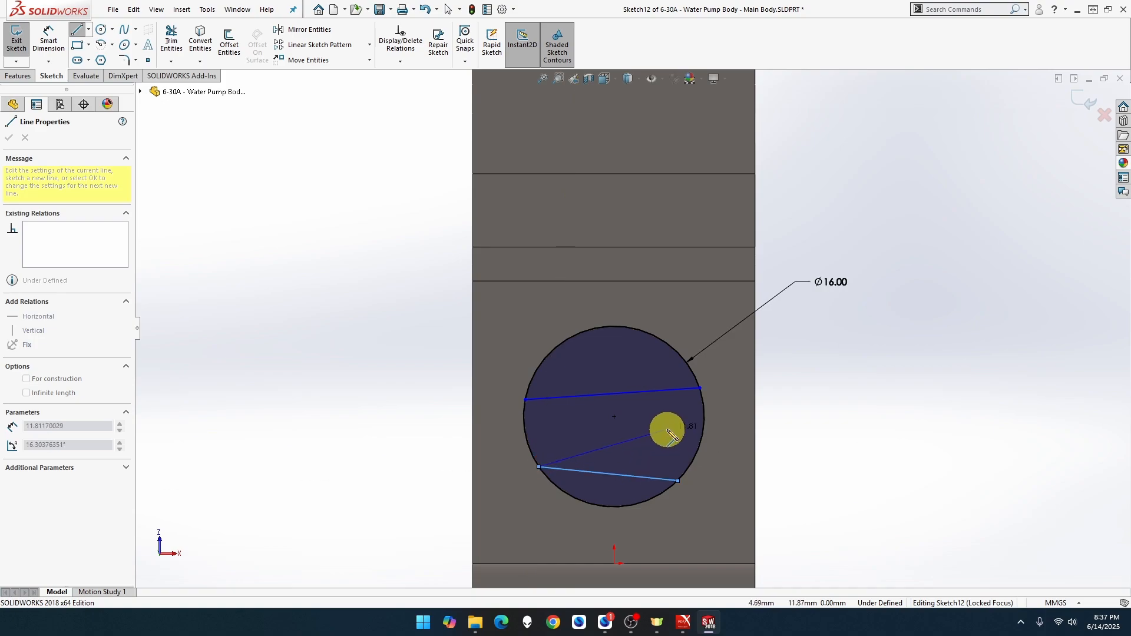
key(Escape)
key(Escape)
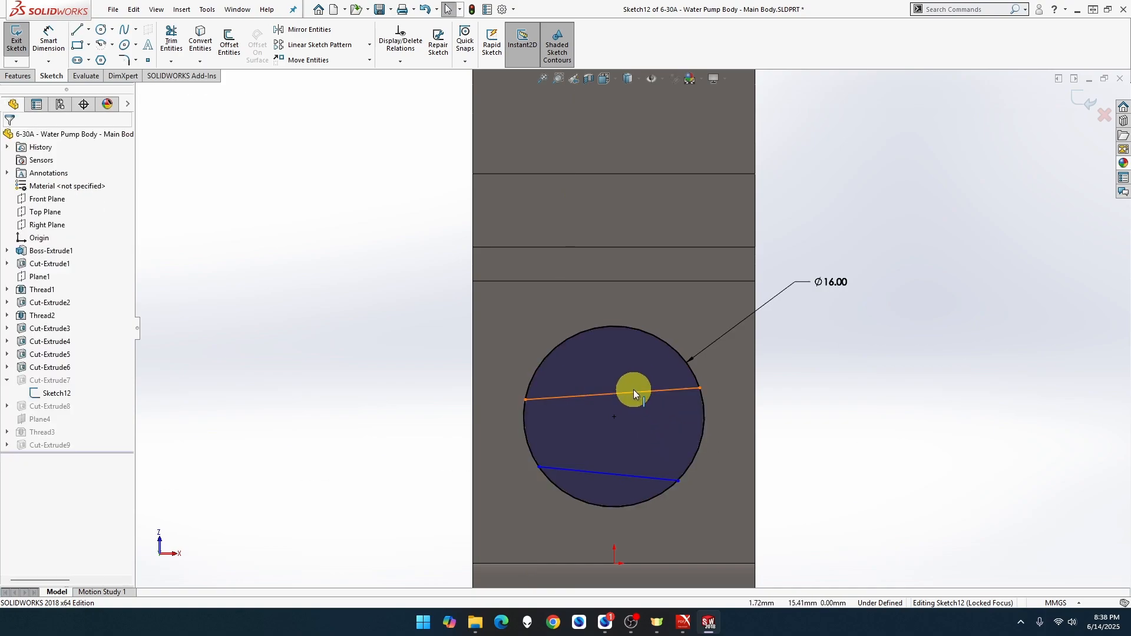
Make the two lines across the circle parallel and set the upper one horizontal.
click(634, 391)
ctrl+click(628, 474)
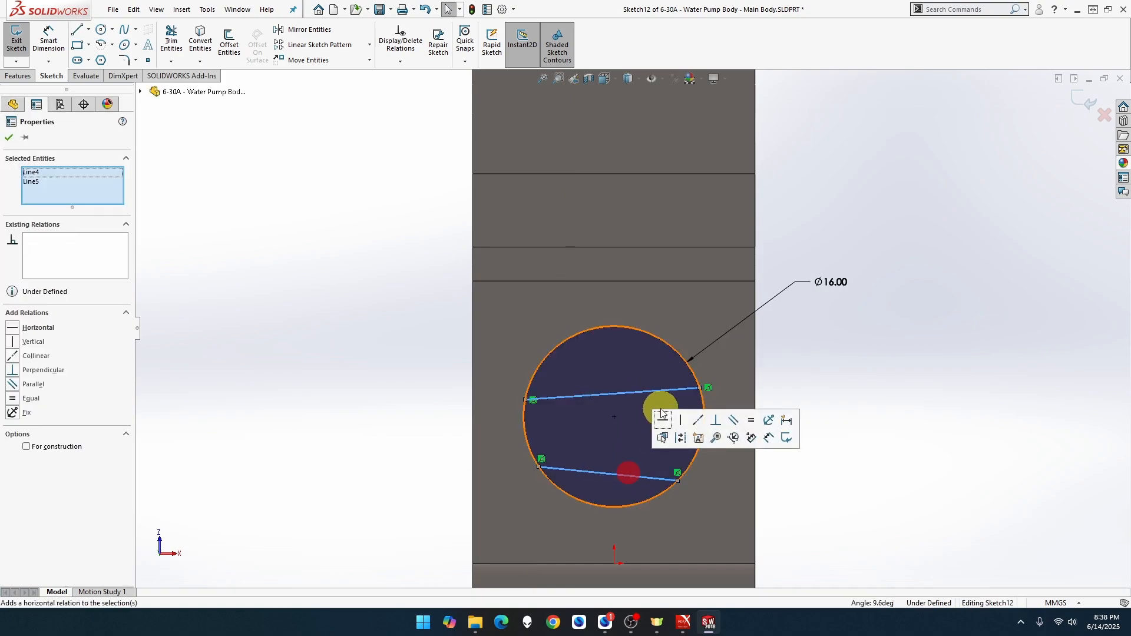
click(734, 421)
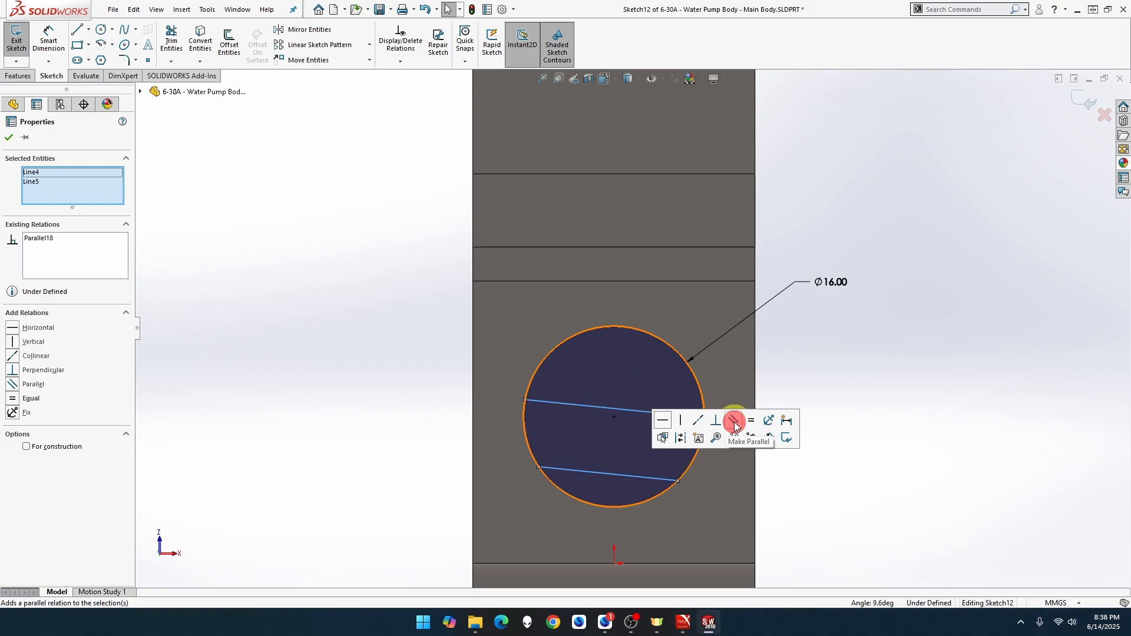
click(707, 419)
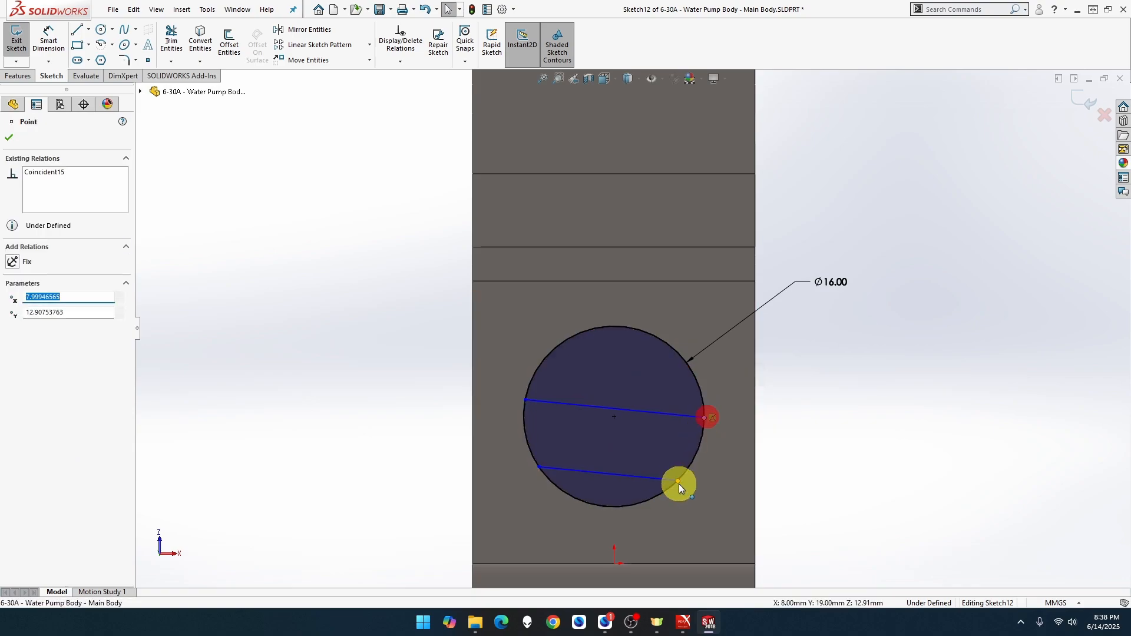
ctrl+click(678, 482)
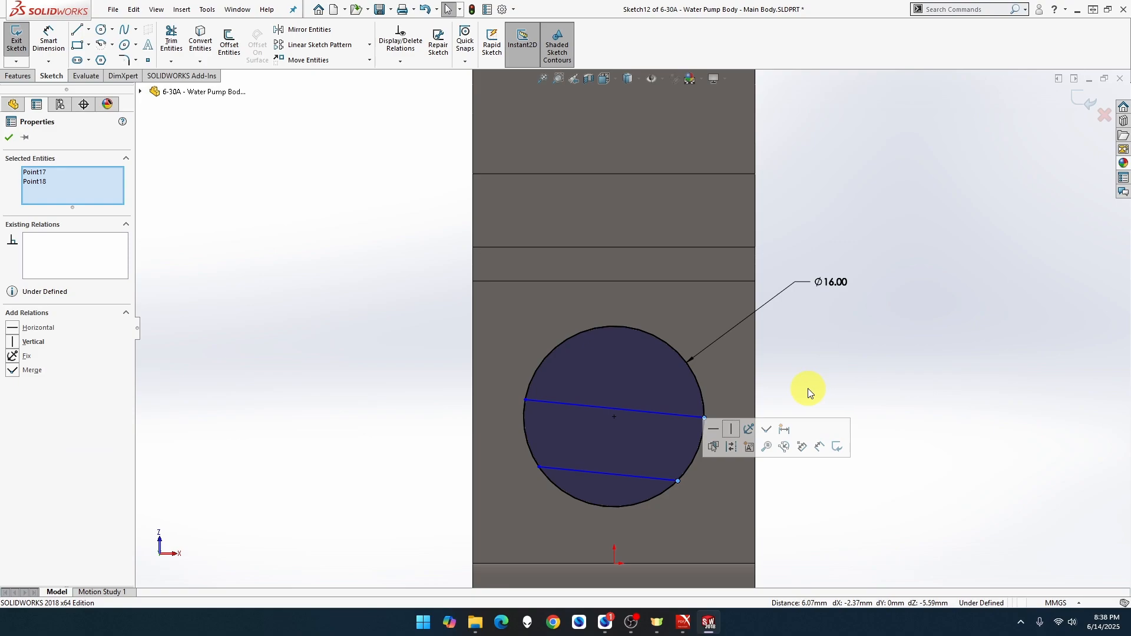
click(678, 415)
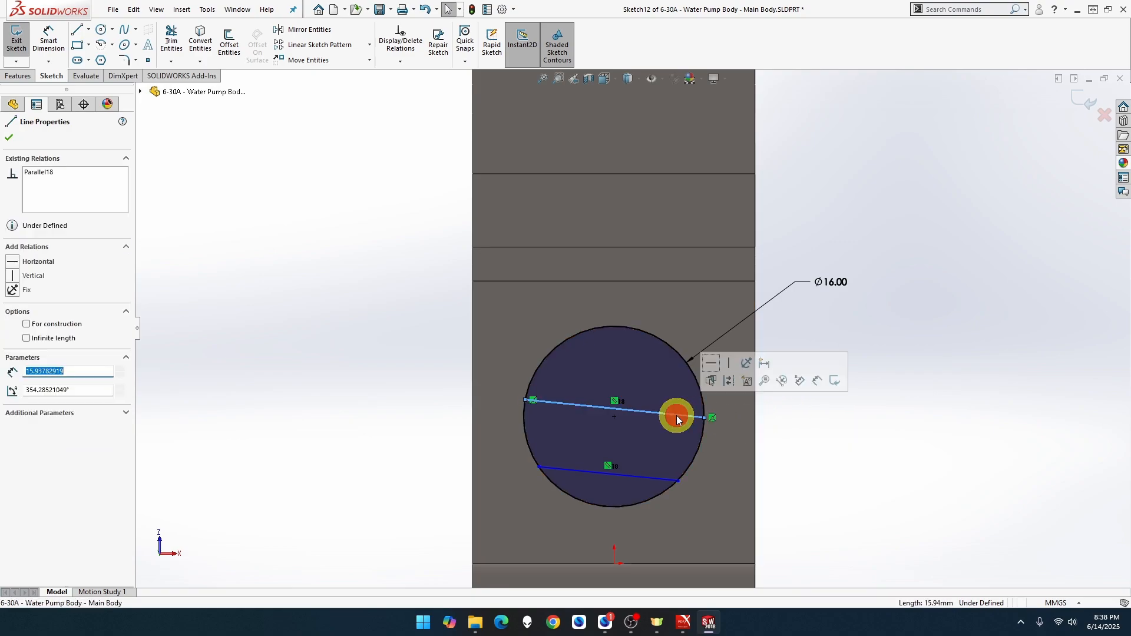
click(712, 363)
click(816, 435)
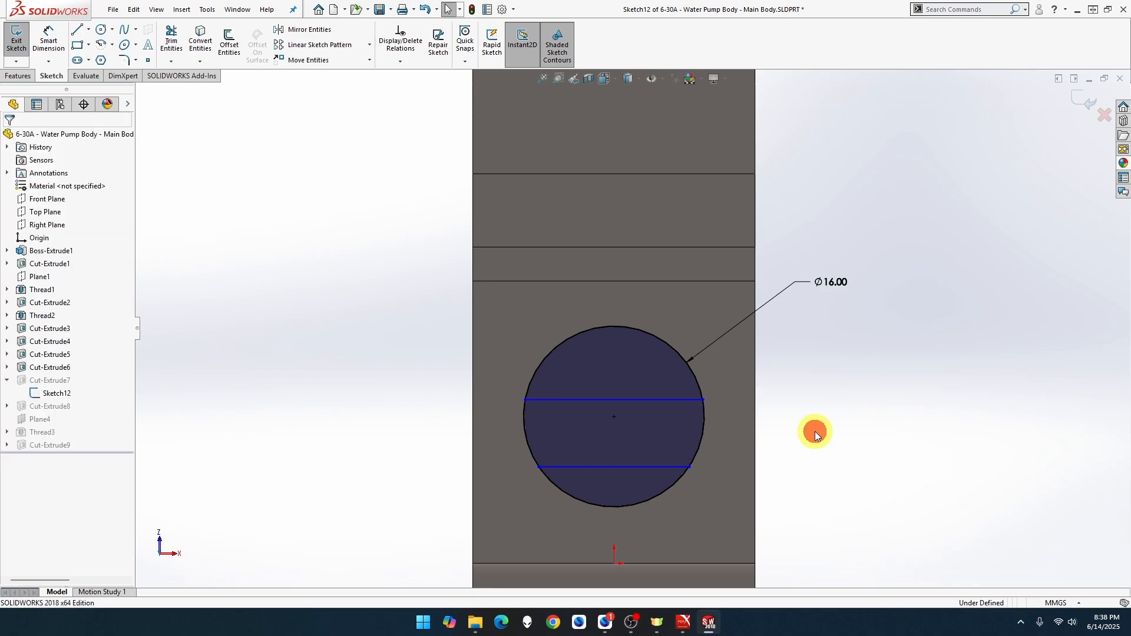
Add a vertical relation between the right-hand endpoints of the two horizontal lines.
click(703, 400)
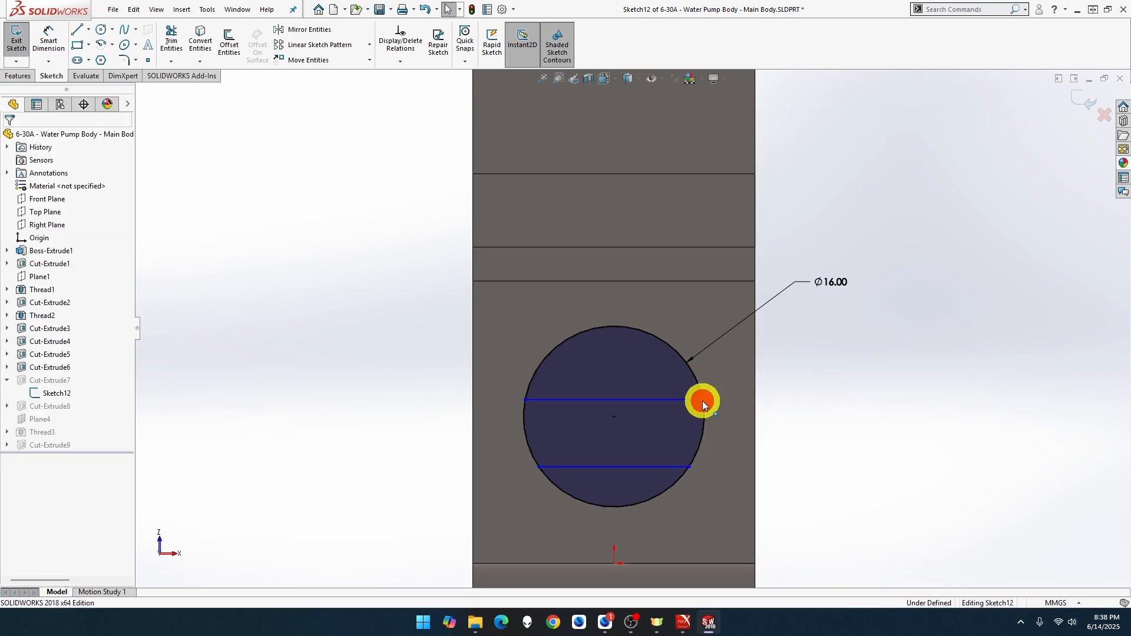
ctrl+click(691, 465)
click(743, 414)
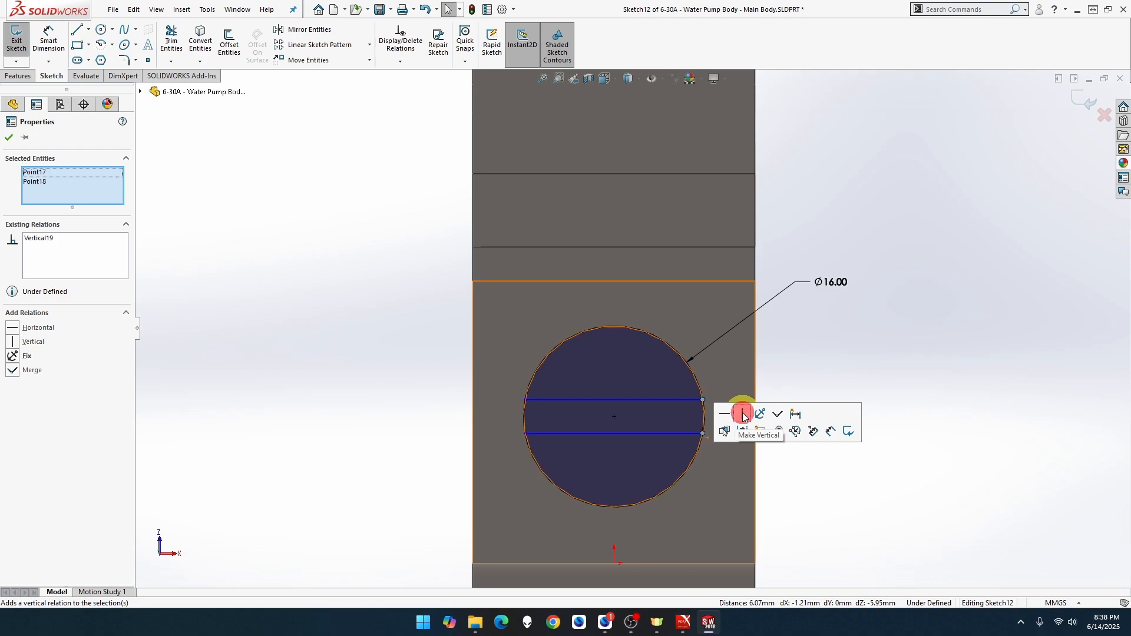
click(797, 375)
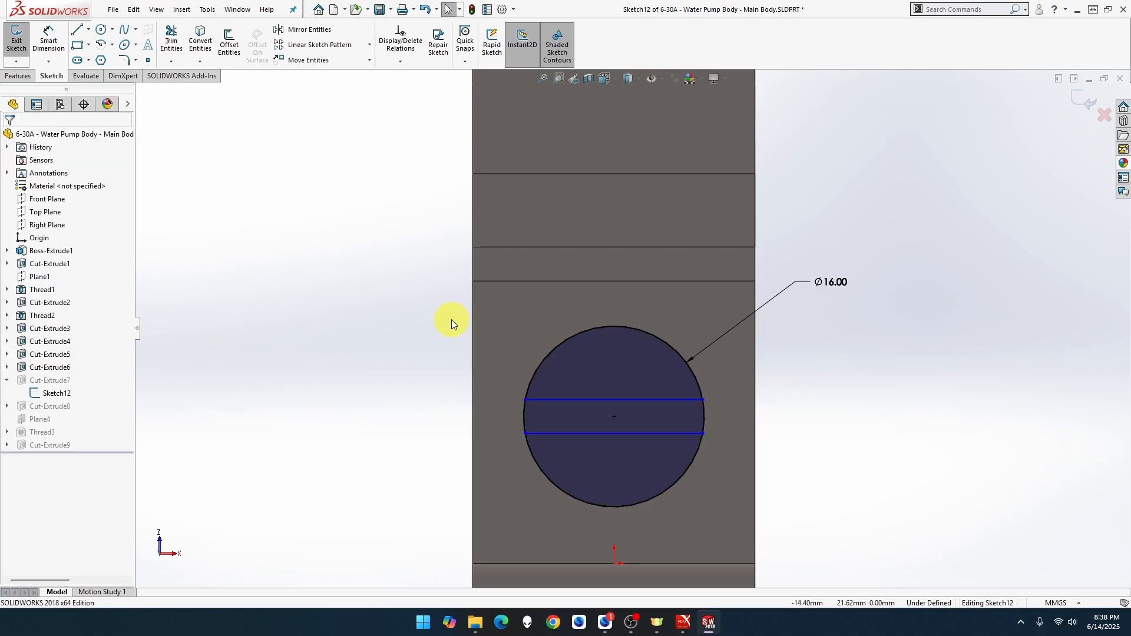
Power trim the circle's arcs above and below the two lines, including the small leftover piece at the upper right.
click(171, 41)
drag(521, 330, 560, 355)
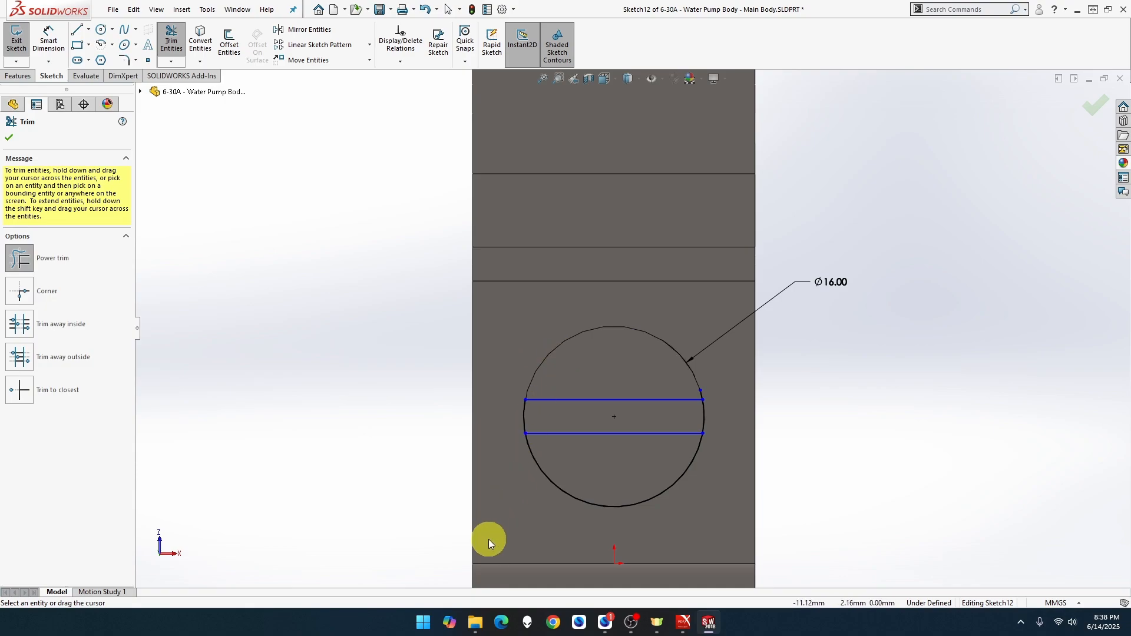
drag(535, 499, 587, 483)
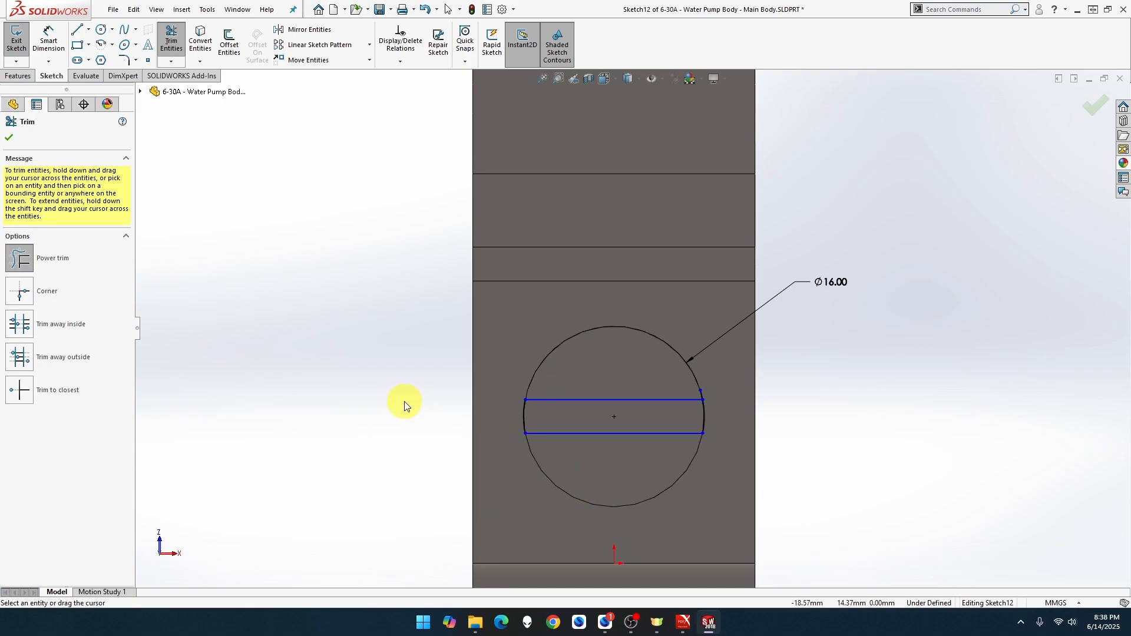
key(Escape)
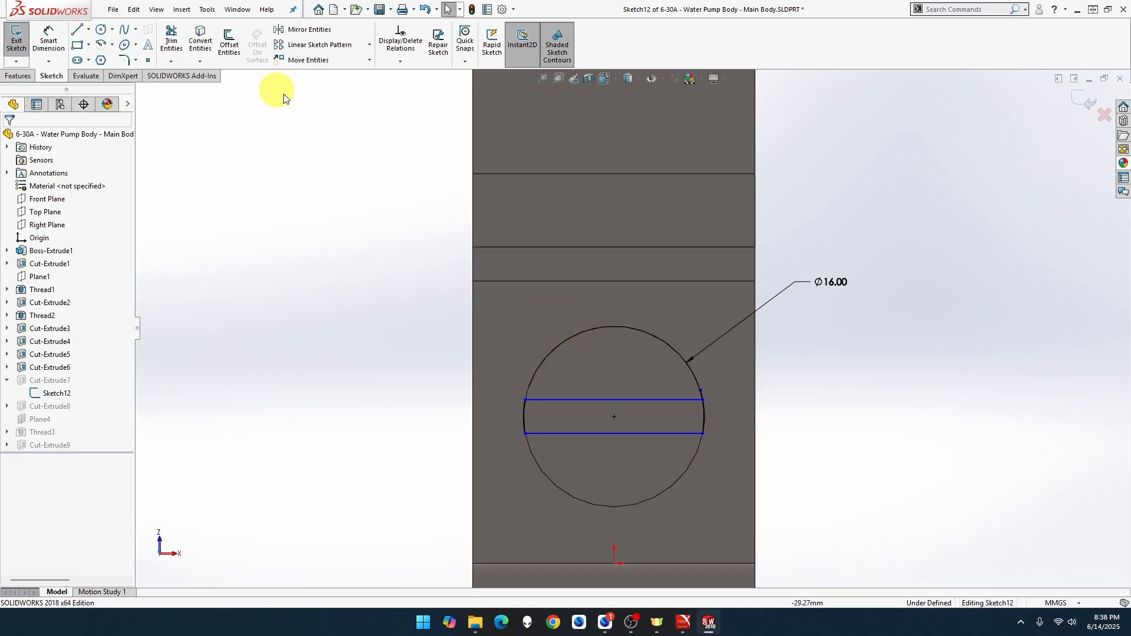
click(171, 41)
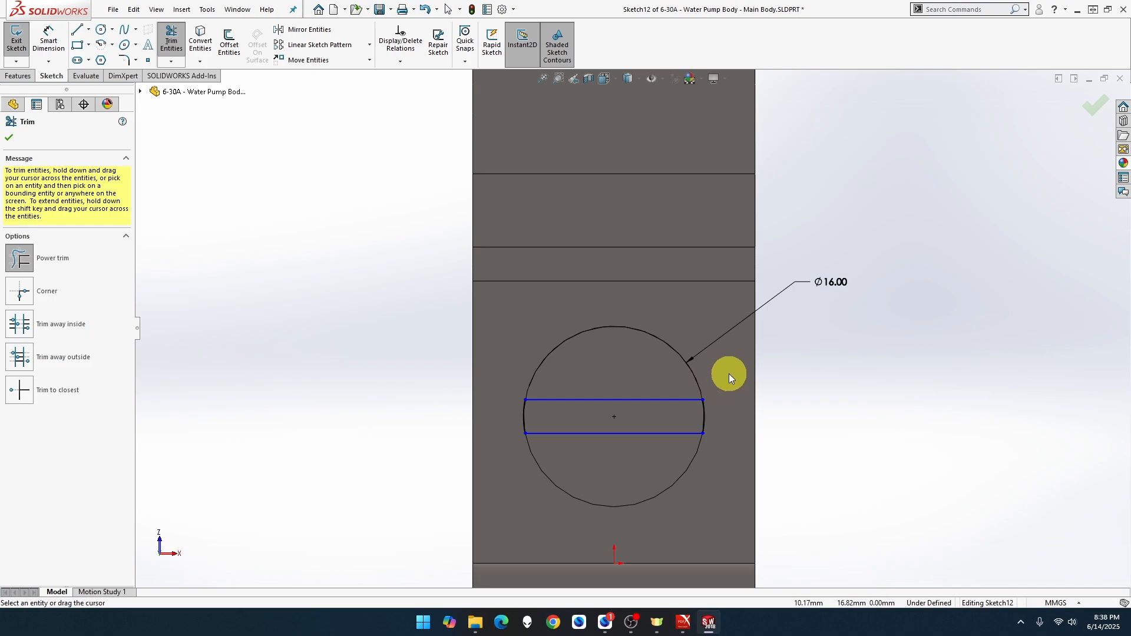
key(Escape)
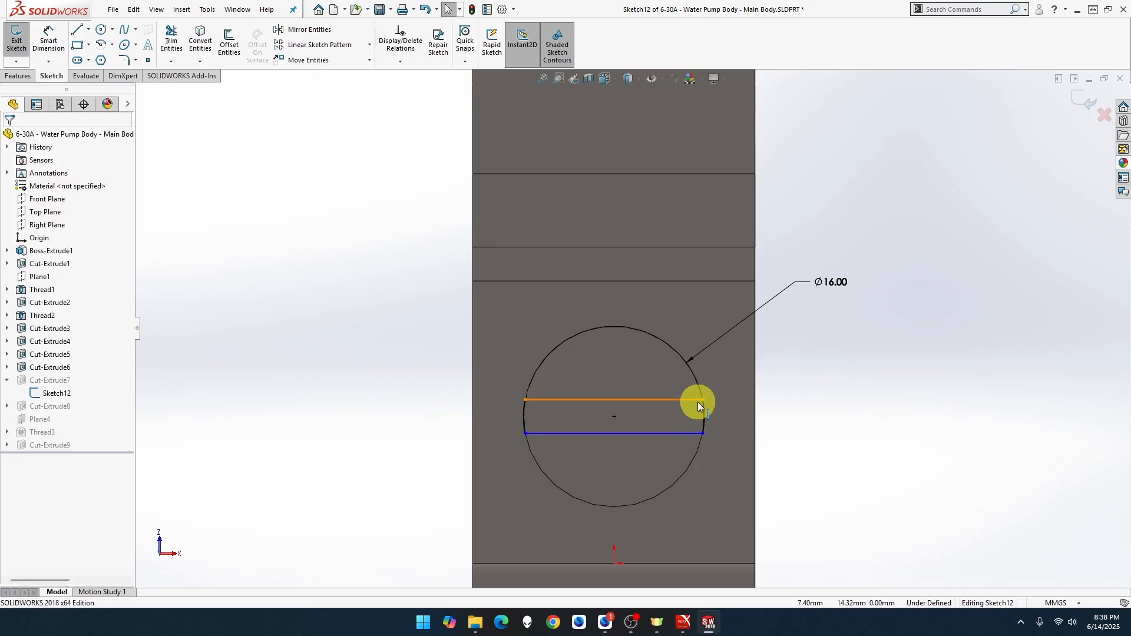
Widen the gap between the lines by moving the upper line's right endpoint to about 3.2 mm above the circle's centre.
drag(702, 399, 702, 379)
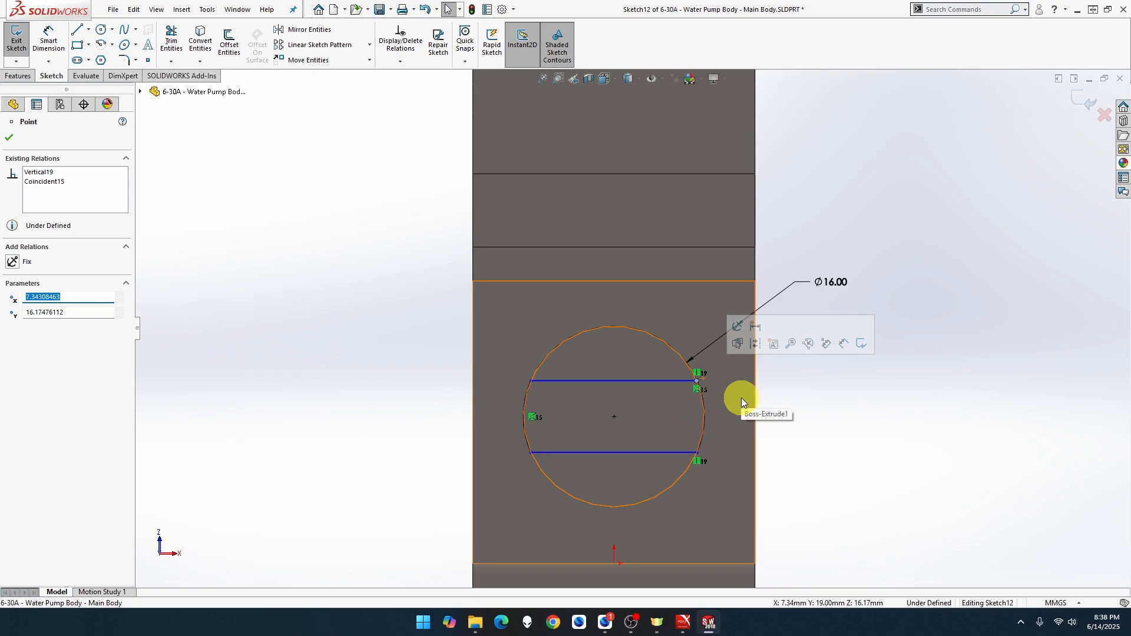
click(703, 415)
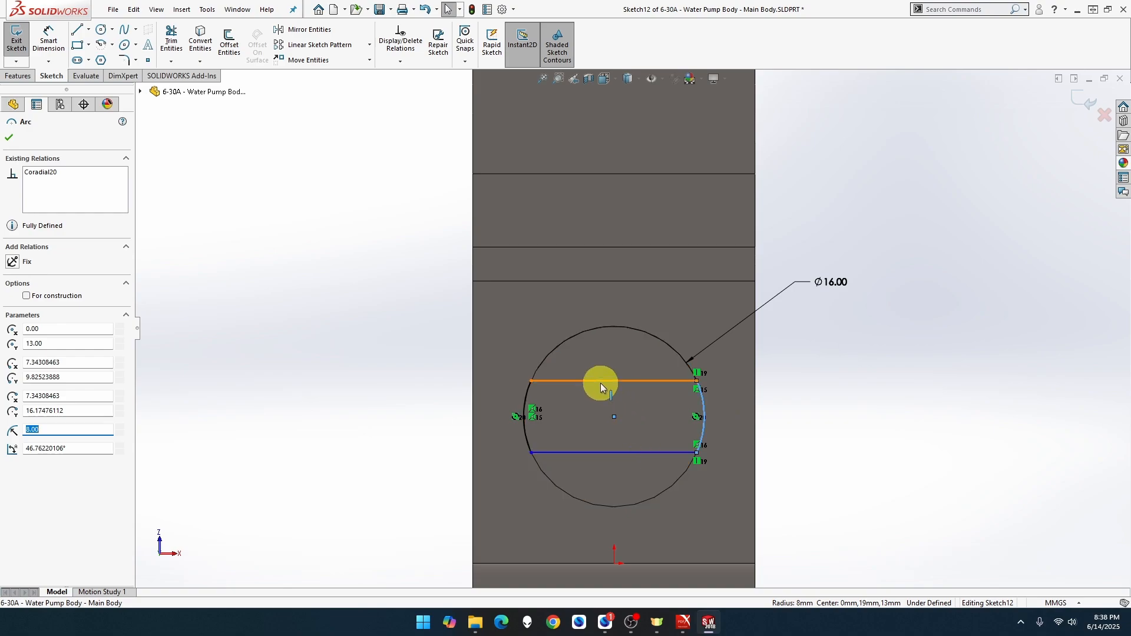
click(776, 382)
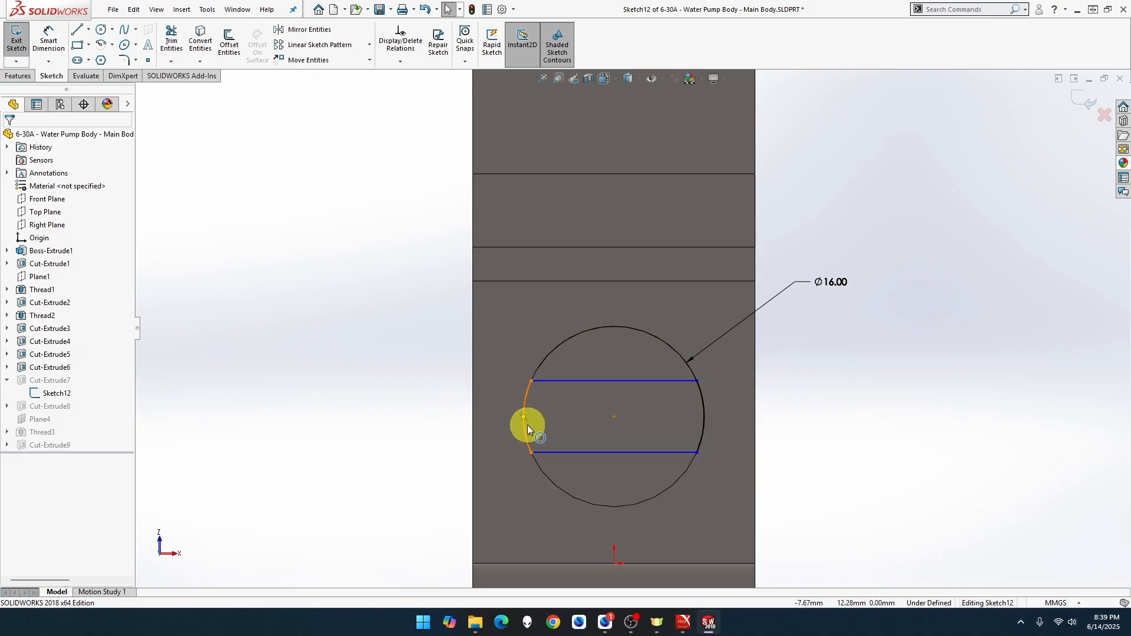
Delete both horizontal lines, leaving only the two side arcs of the profile.
click(579, 452)
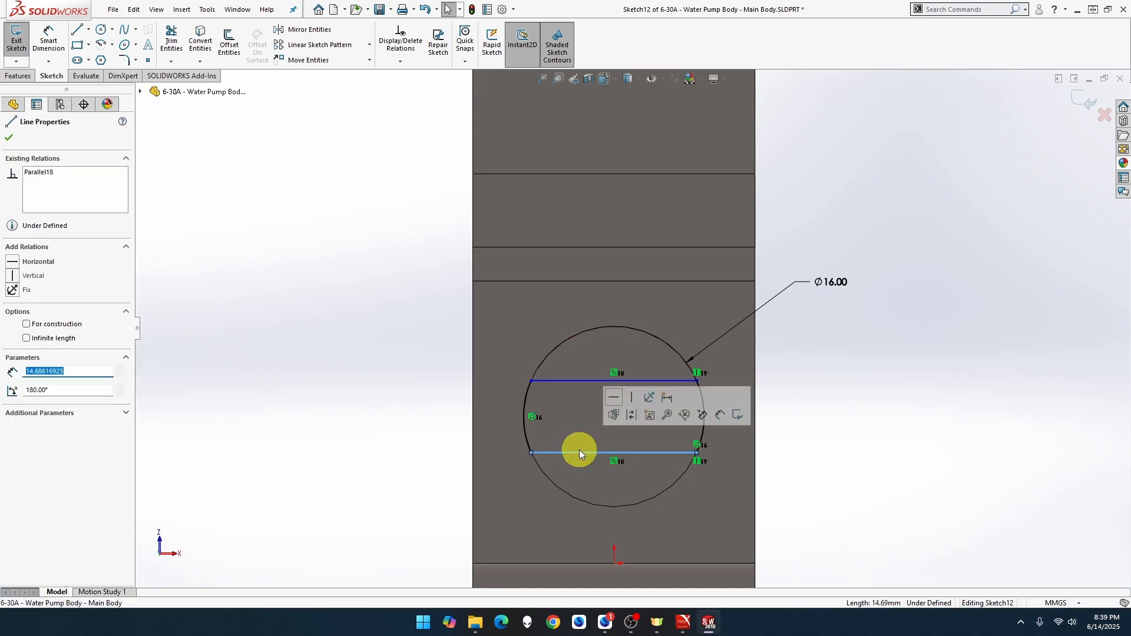
key(Delete)
click(589, 381)
key(Delete)
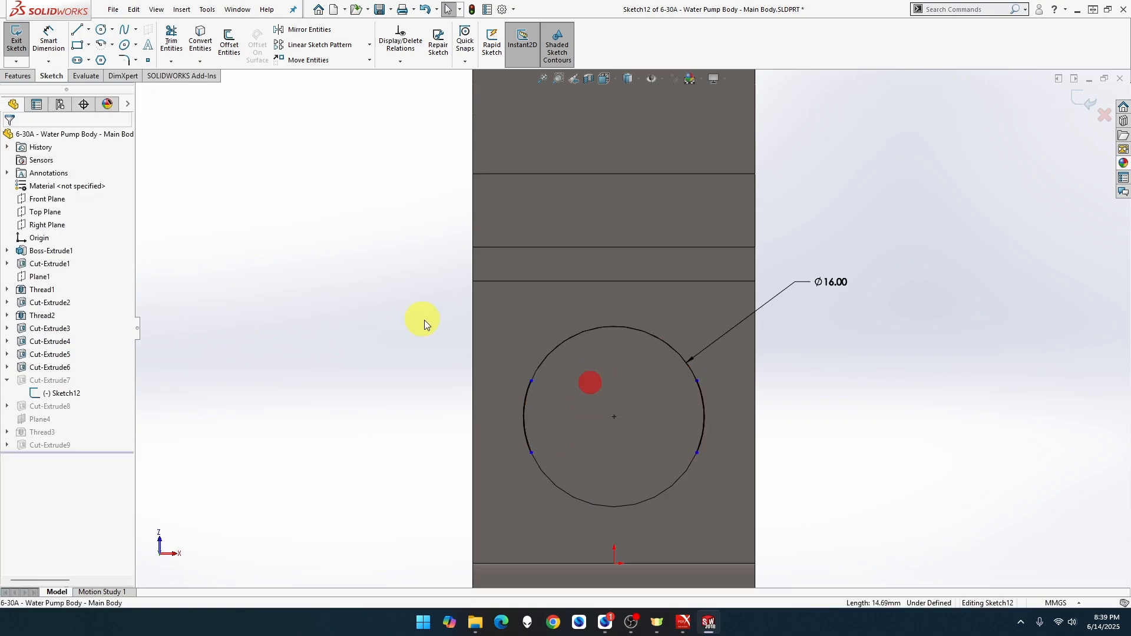
Redraw the upper and lower horizontal lines between the endpoints of the two side arcs to close the slot profile.
click(78, 30)
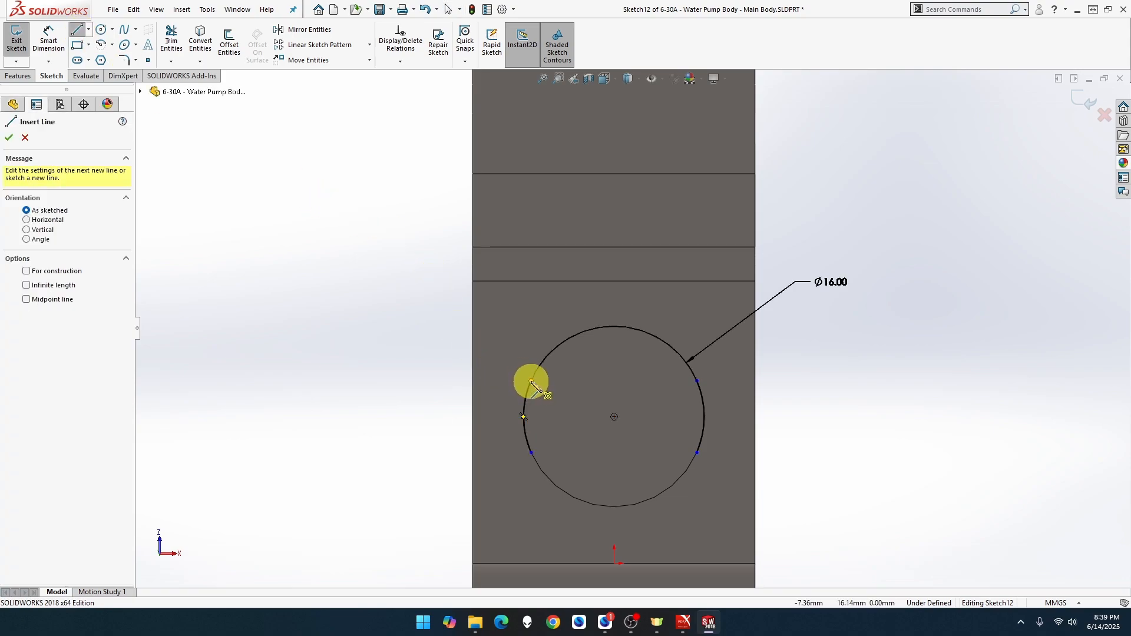
click(532, 382)
click(697, 383)
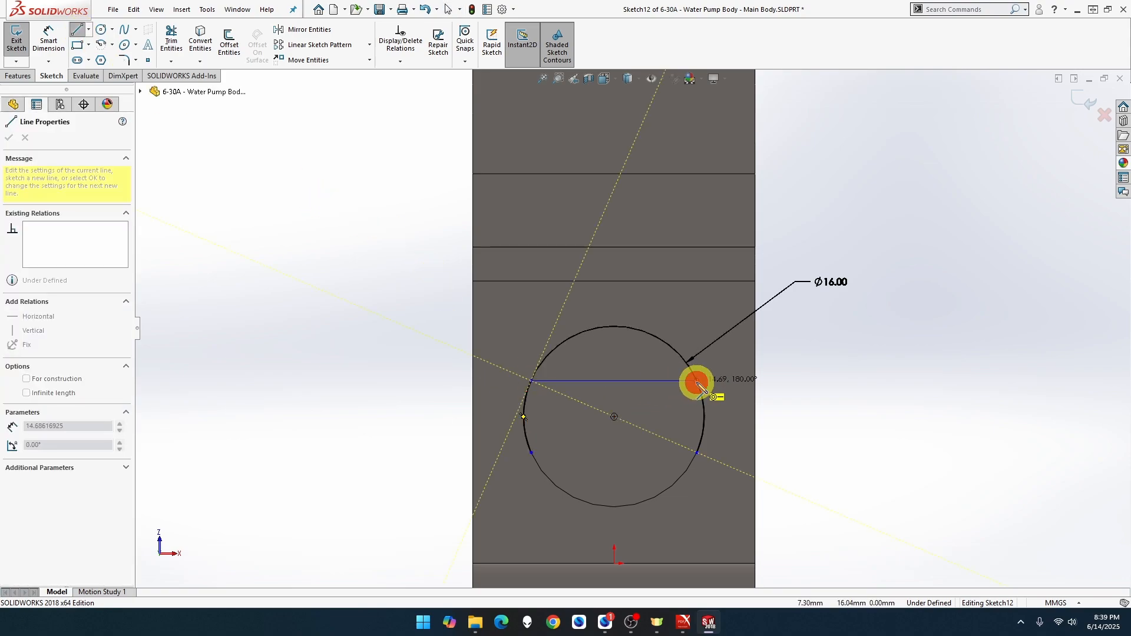
click(696, 453)
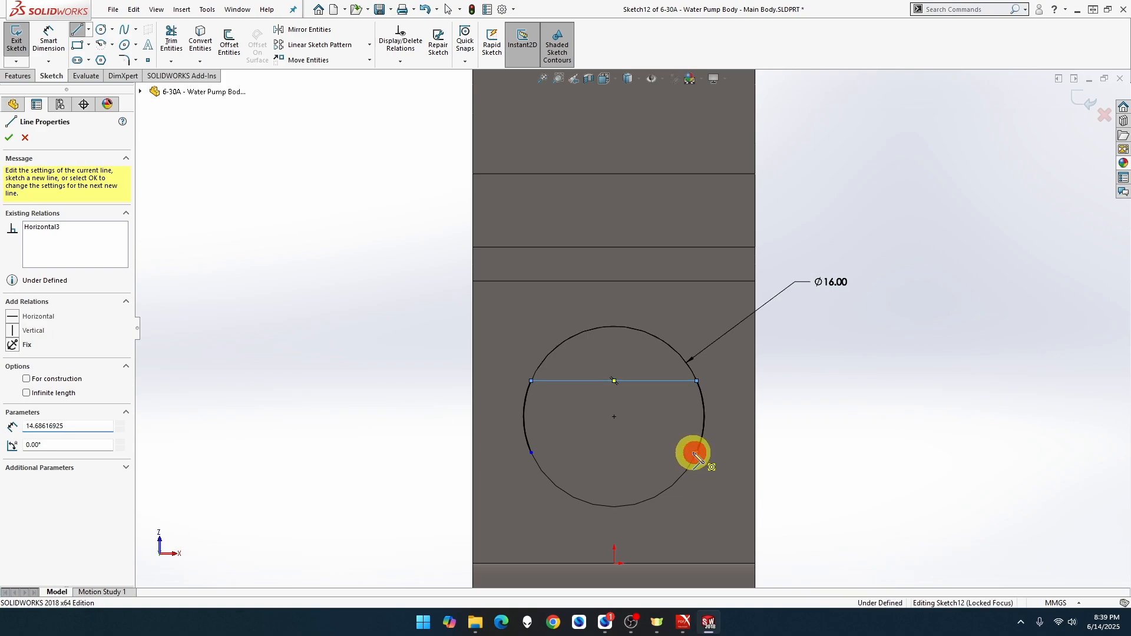
click(532, 454)
key(Escape)
key(Escape)
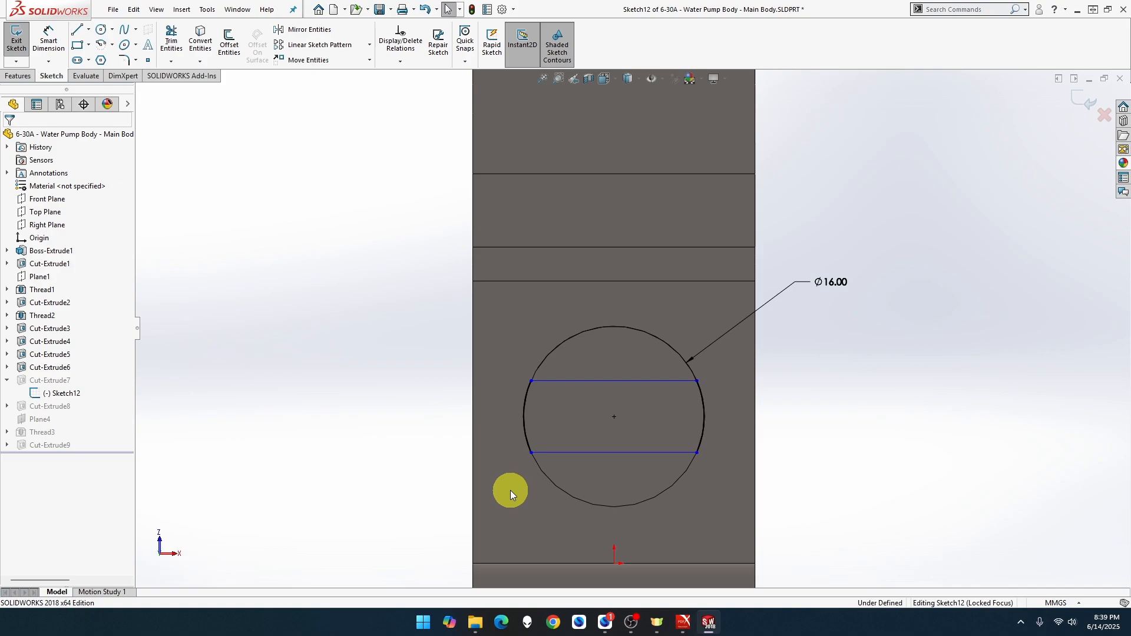
Dimension the upper line 2 mm from the circle's centre.
click(45, 35)
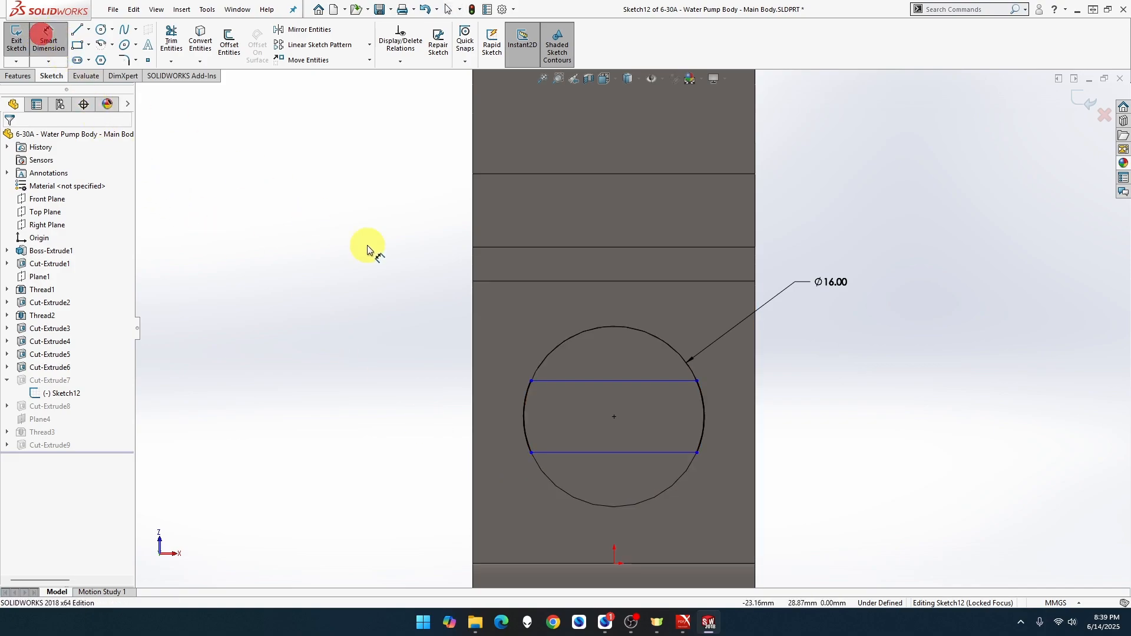
click(665, 383)
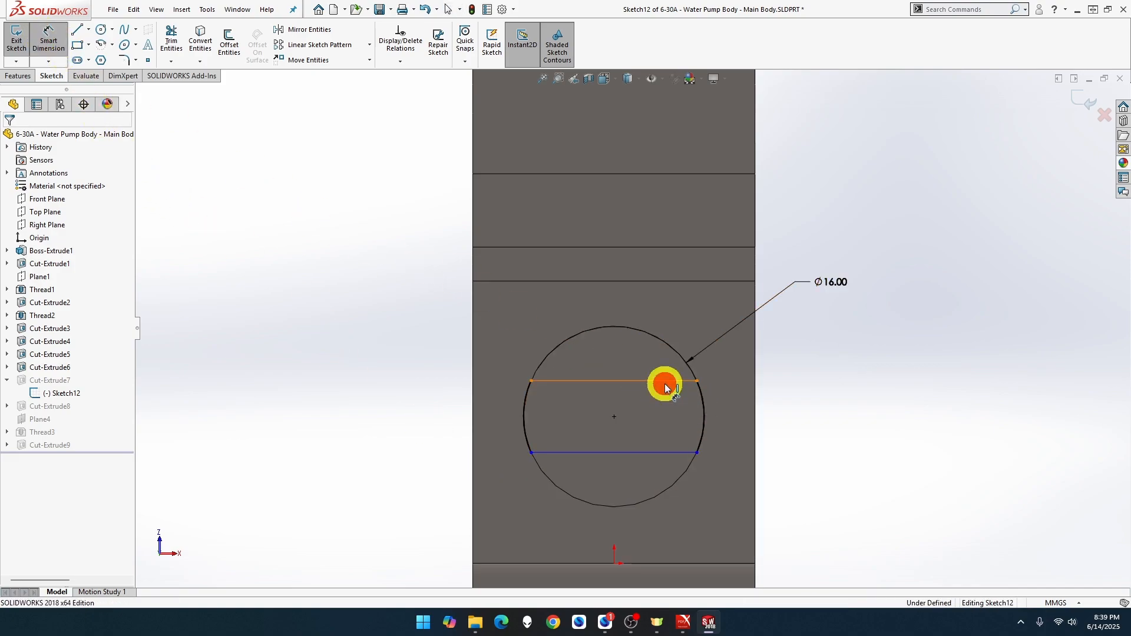
click(614, 417)
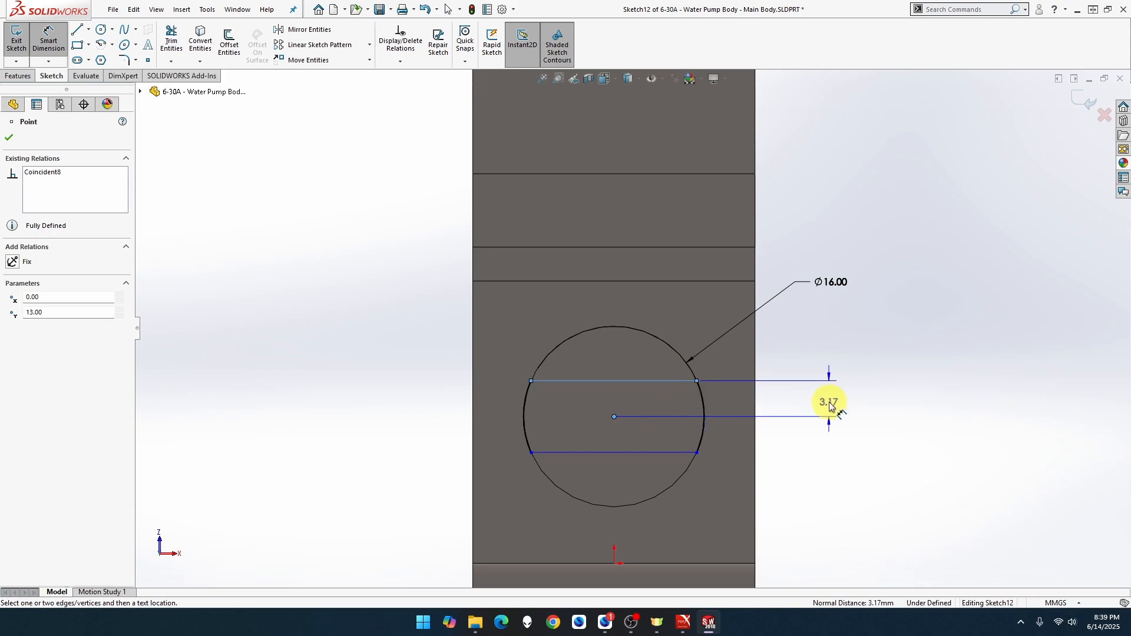
click(829, 405)
text(2)
key(Return)
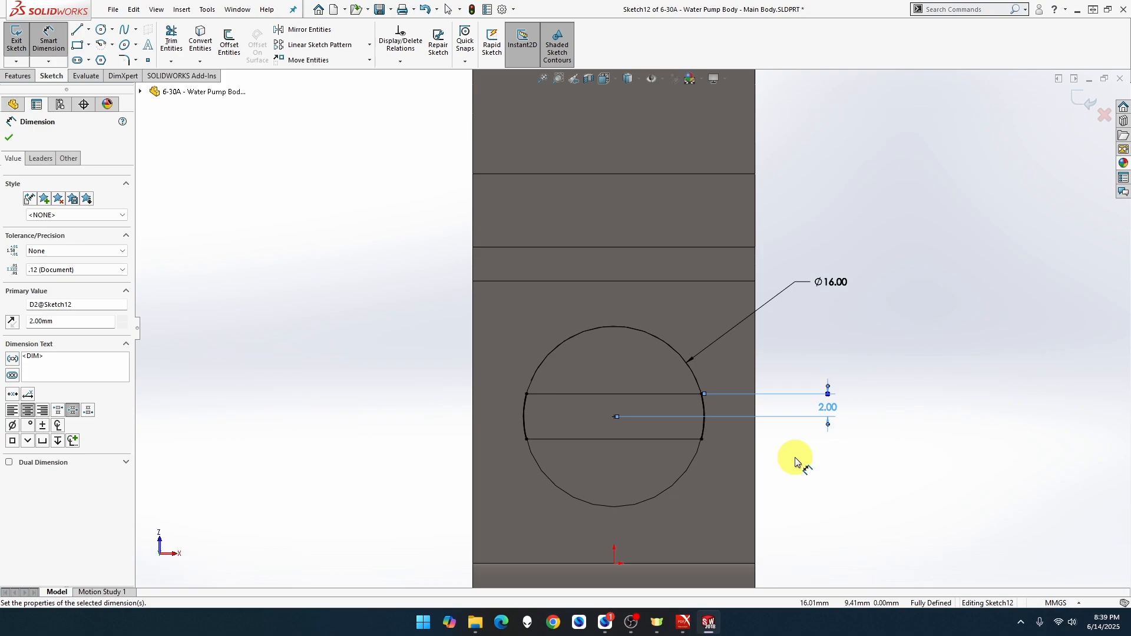
scroll(367, 399, down, 1)
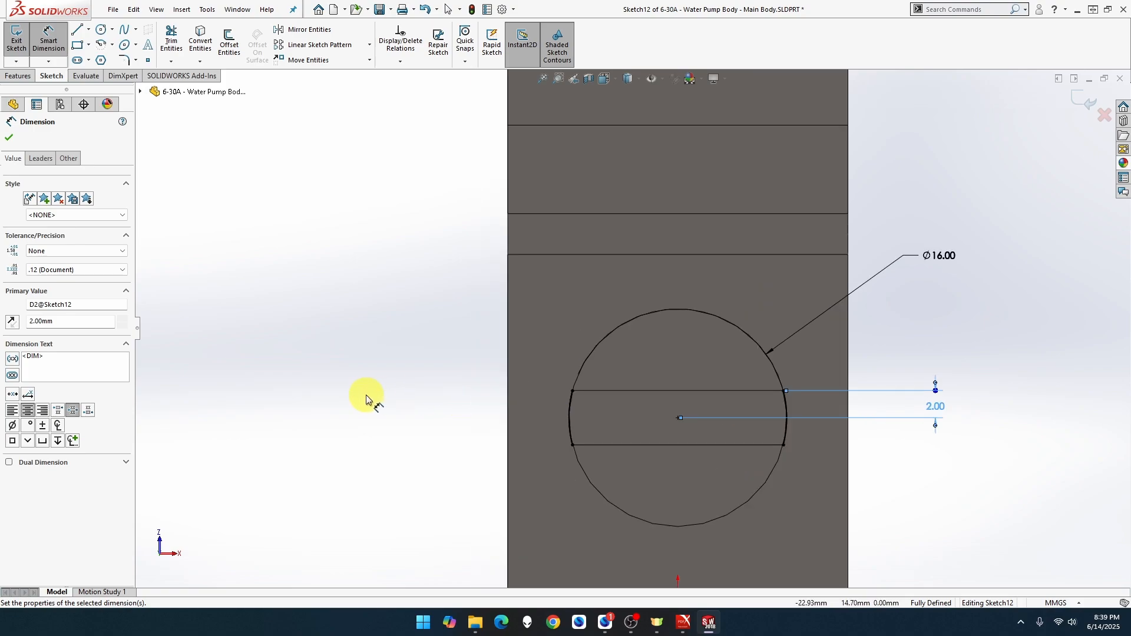
middle_drag(366, 400, 344, 403)
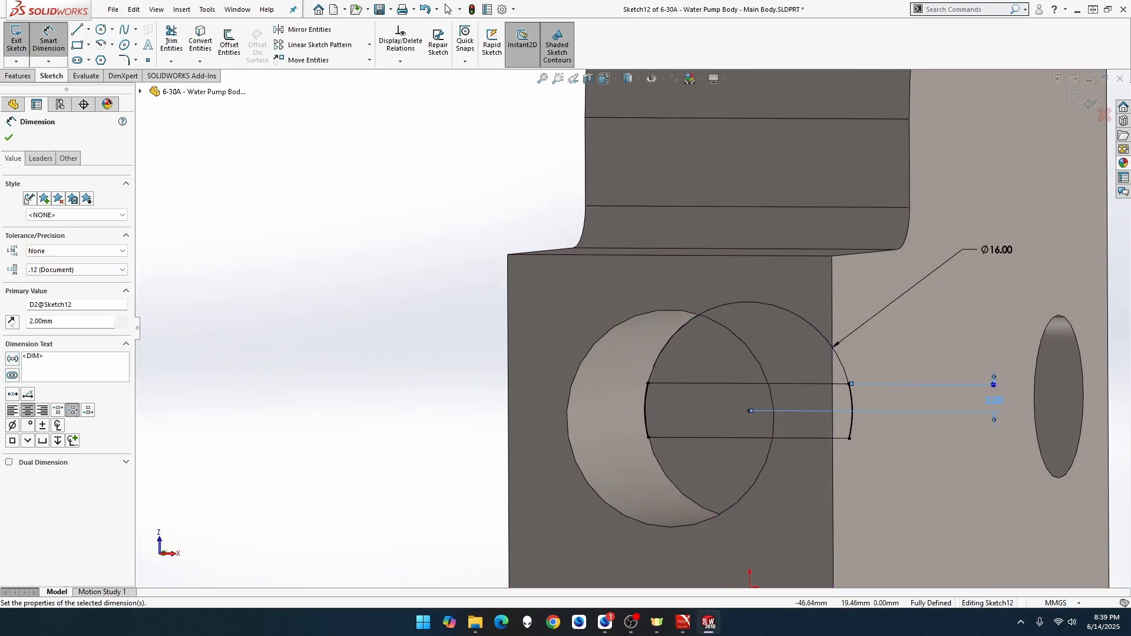
click(18, 76)
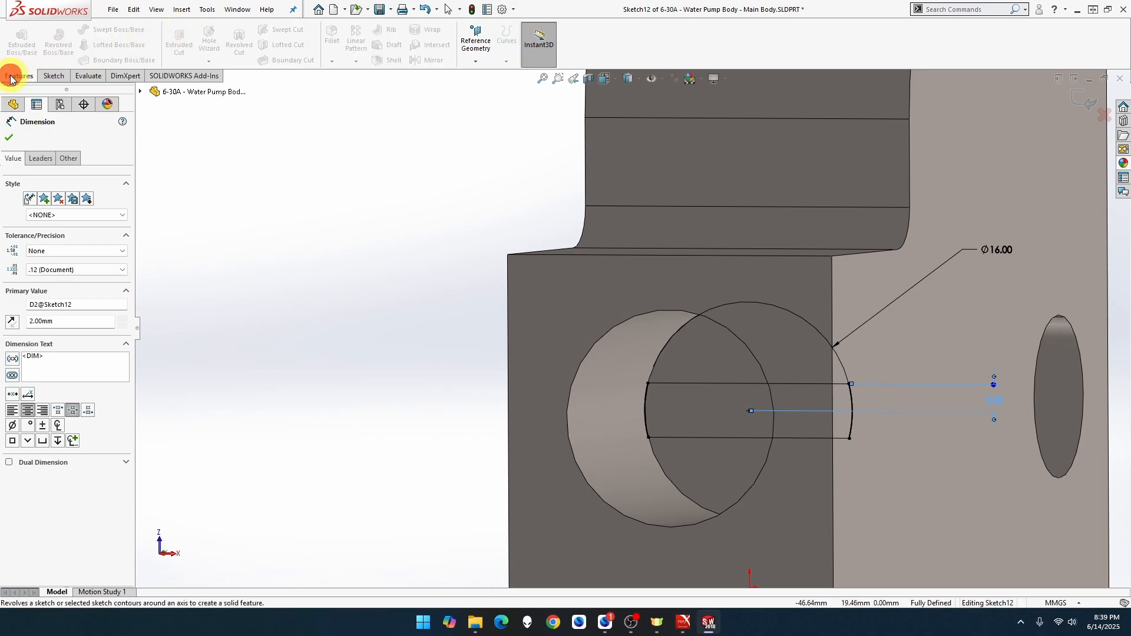
click(8, 138)
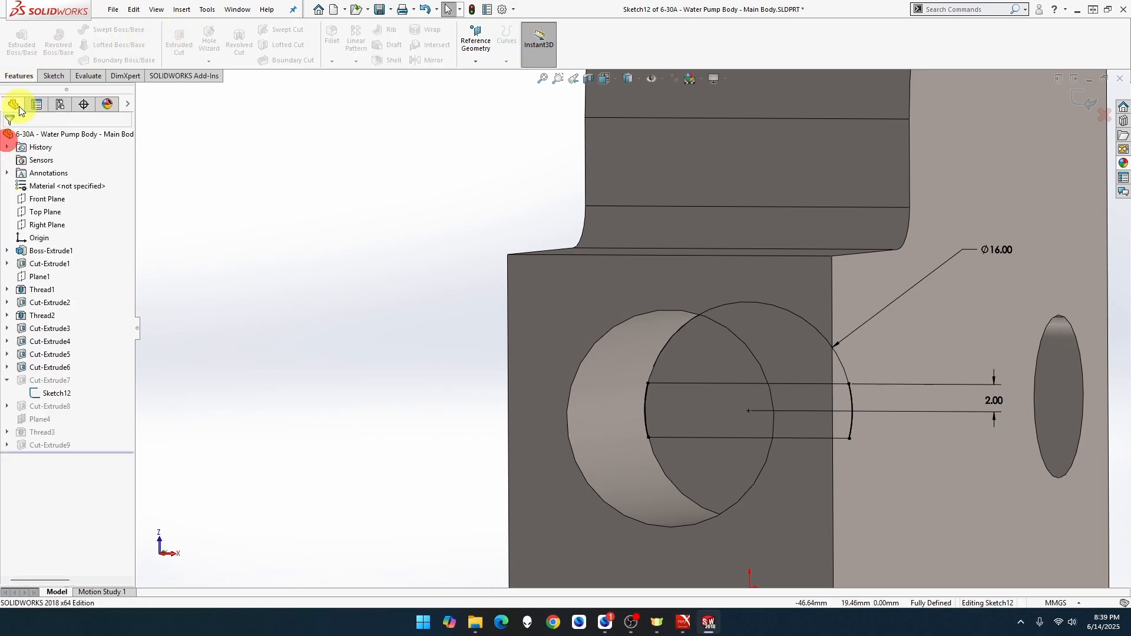
click(25, 79)
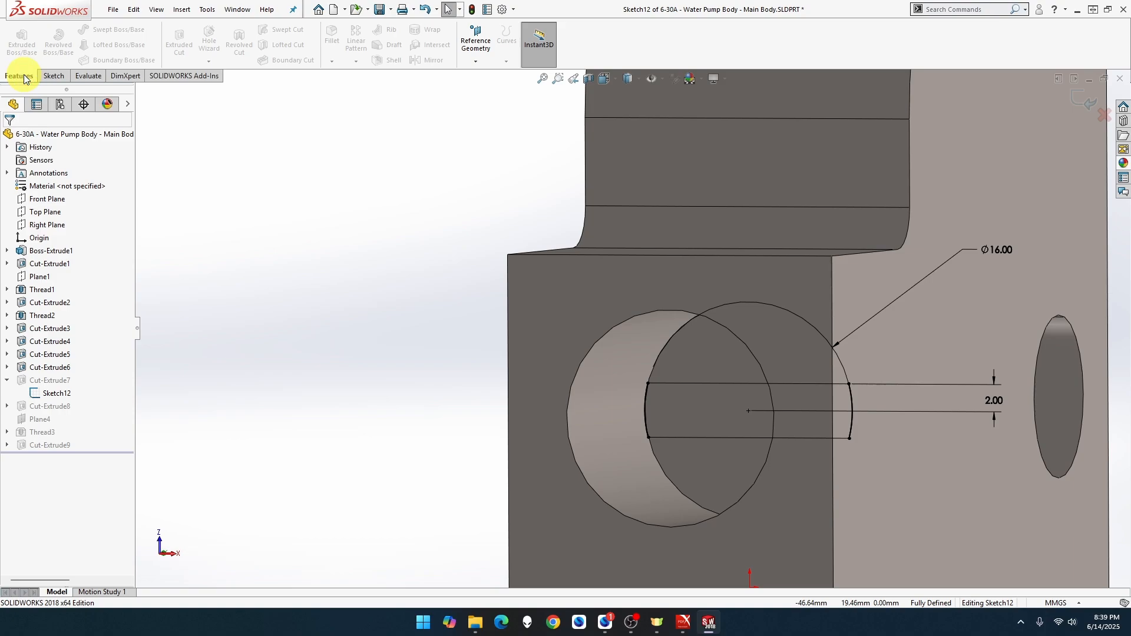
click(54, 75)
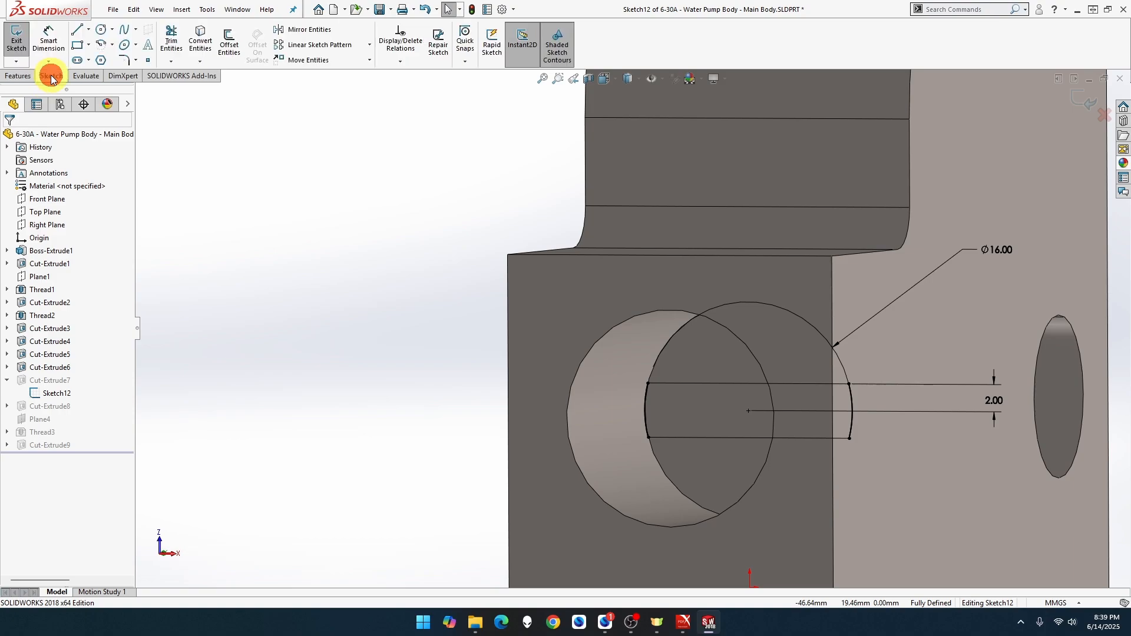
click(24, 47)
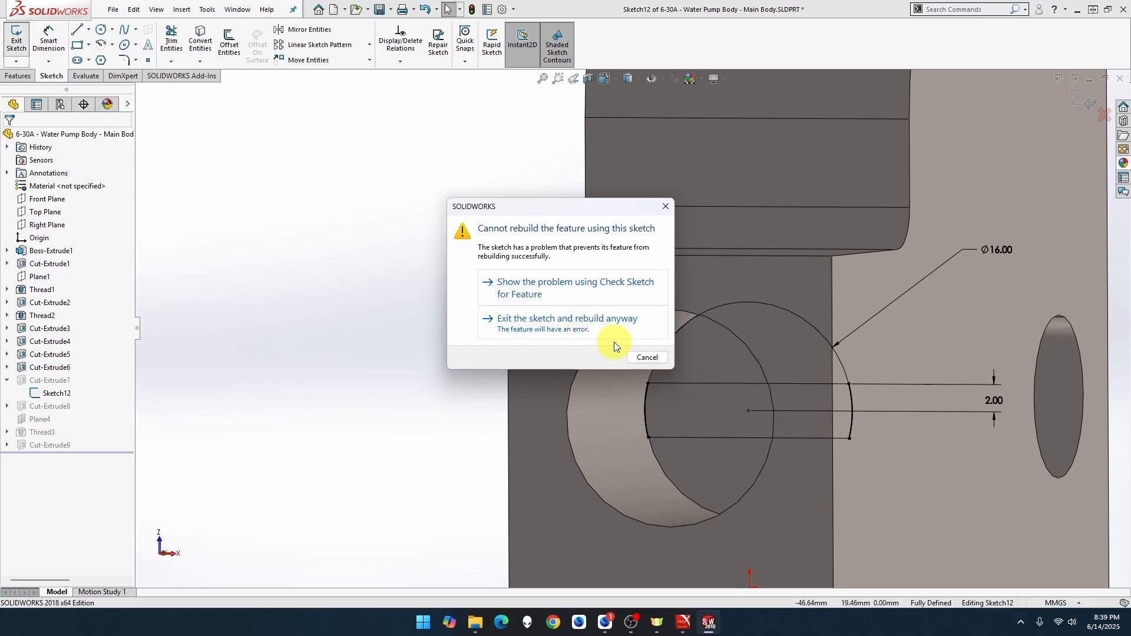
click(647, 357)
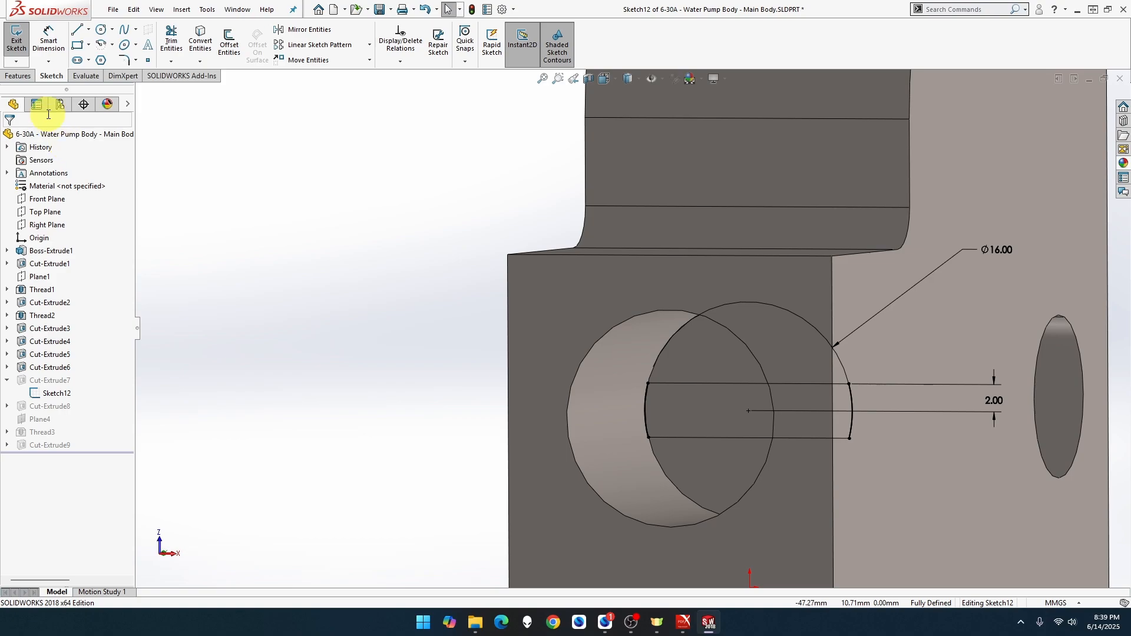
Exit the slot profile sketch, rebuild the cut anyway and continue past the error.
click(23, 53)
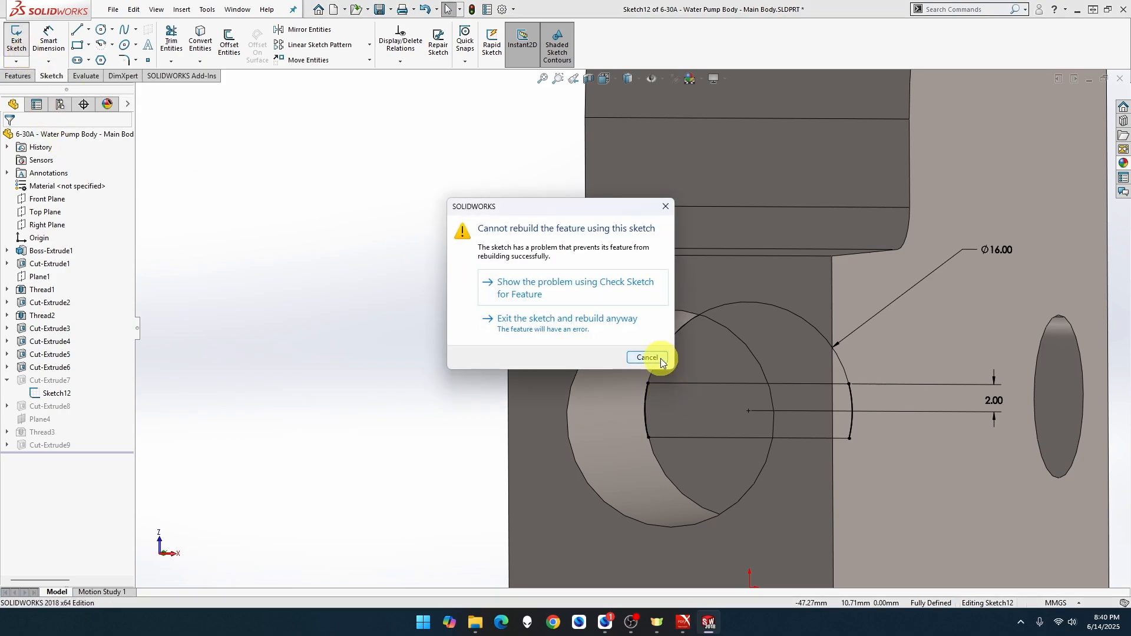
click(618, 333)
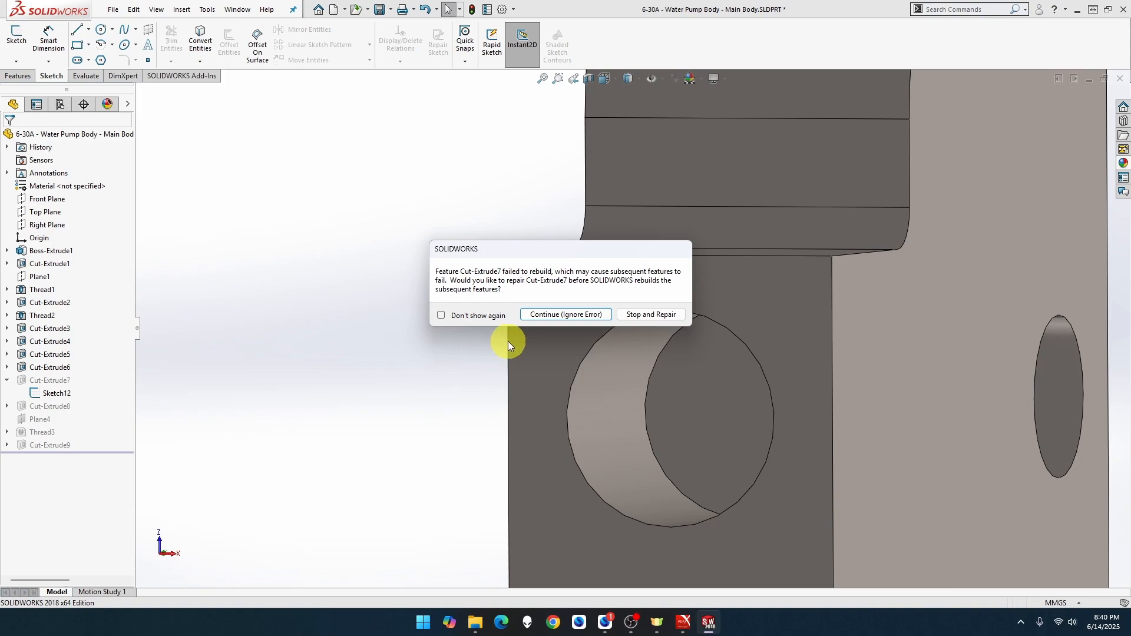
click(546, 315)
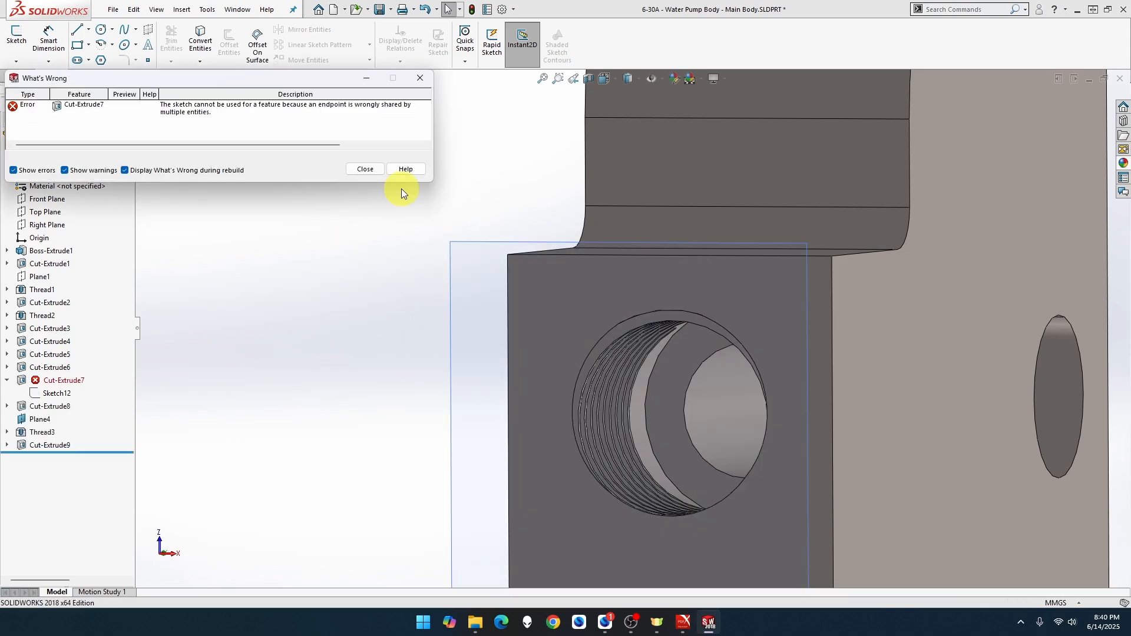
click(377, 170)
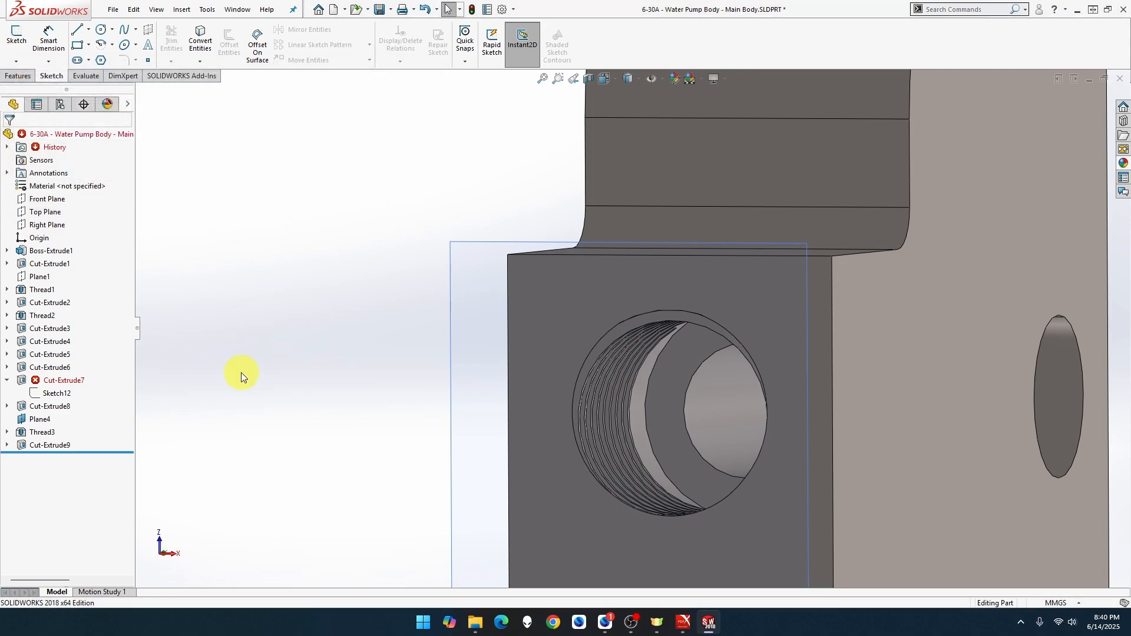
Undo the rebuild, the 2 mm dimension, the redrawn horizontal lines and the widening of the slot profile.
key(ctrl+z)
key(ctrl+z)
key(ctrl+z)
key(ctrl+z)
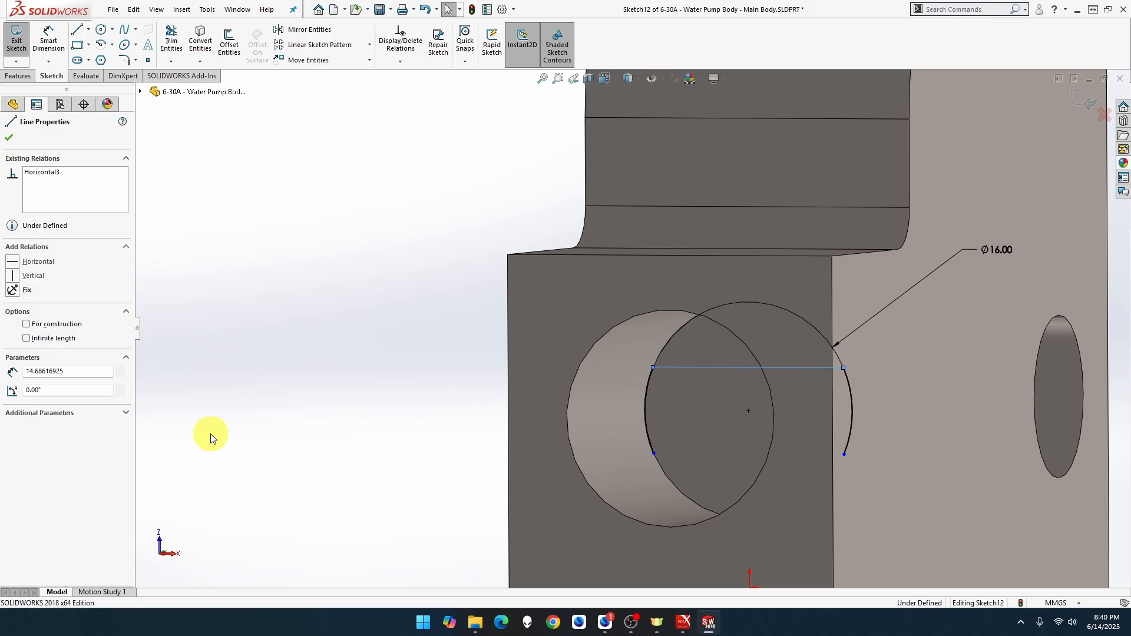
key(ctrl+z)
key(ctrl+y)
key(ctrl+y)
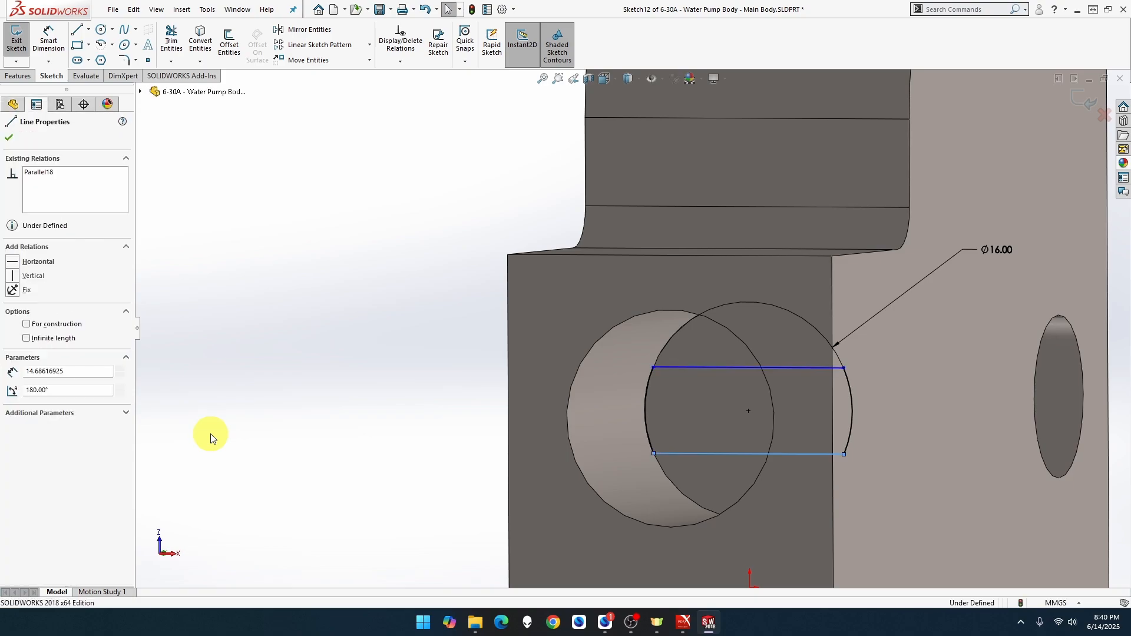
key(ctrl+z)
key(ctrl+z)
key(ctrl+z)
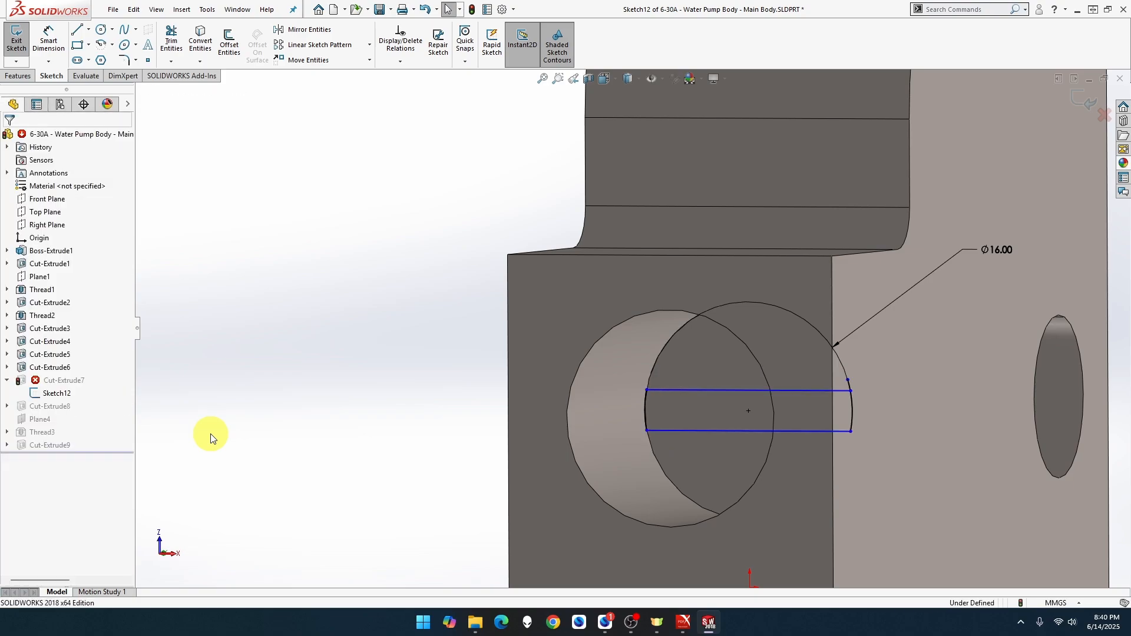
Undo all remaining edits to the cut's circle sketch until the rectangle sketch on Plane4 is open for editing again.
key(ctrl+z)
key(ctrl+z)
key(ctrl+z)
key(ctrl+z)
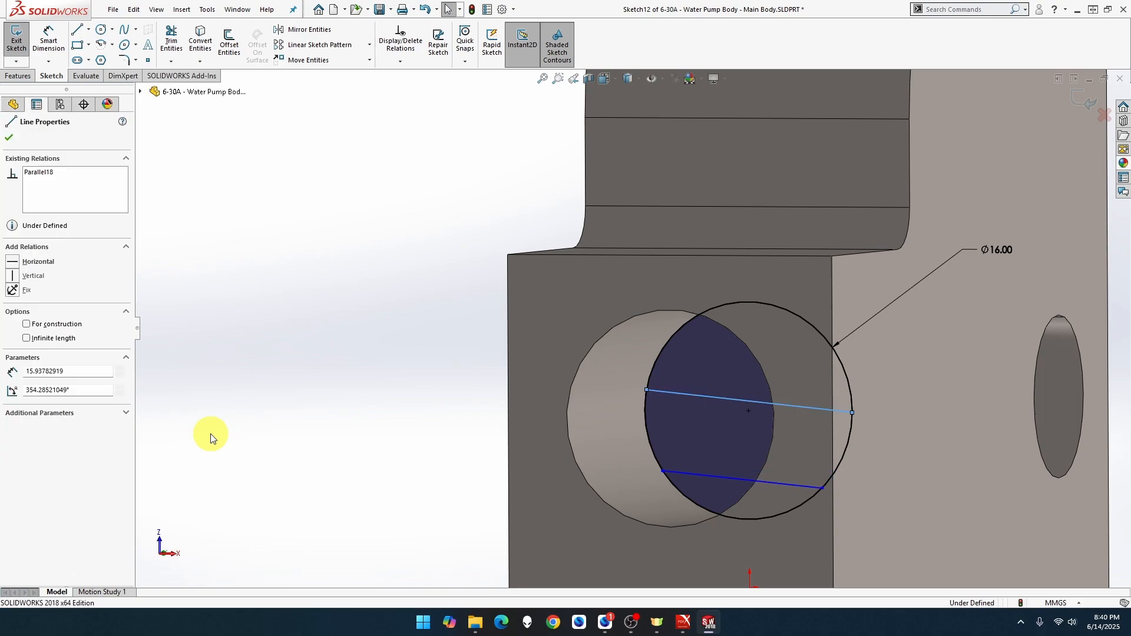
key(ctrl+z)
key(ctrl+z)
key(ctrl+z)
key(ctrl+z)
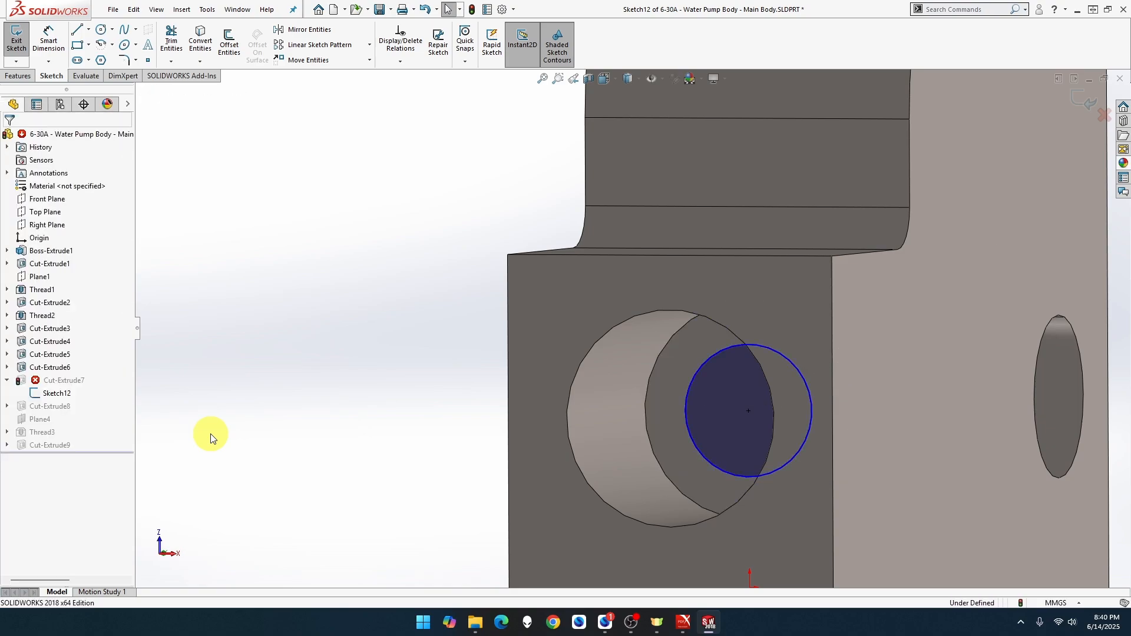
key(ctrl+z)
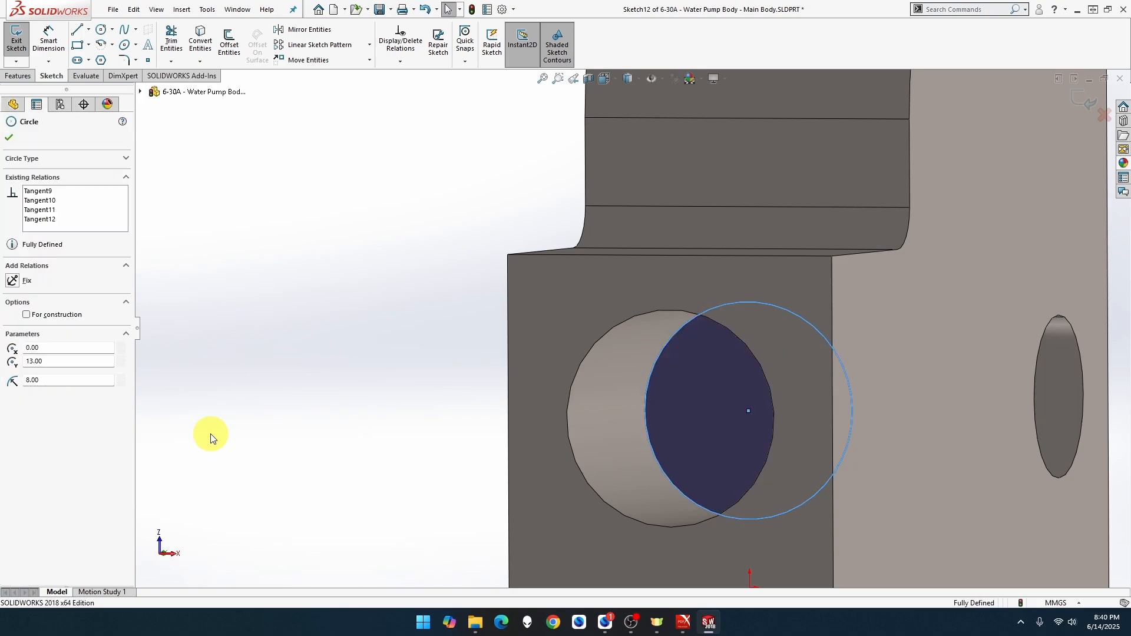
key(ctrl+z)
key(ctrl+z)
key(ctrl+z)
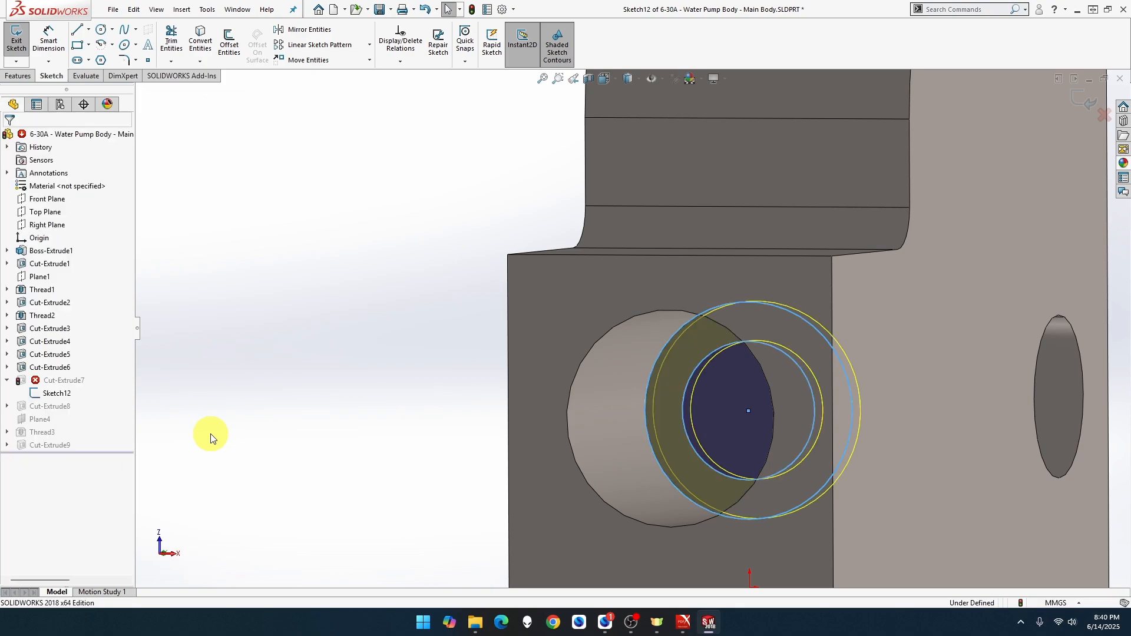
key(ctrl+z)
key(ctrl+z)
key(ctrl+z)
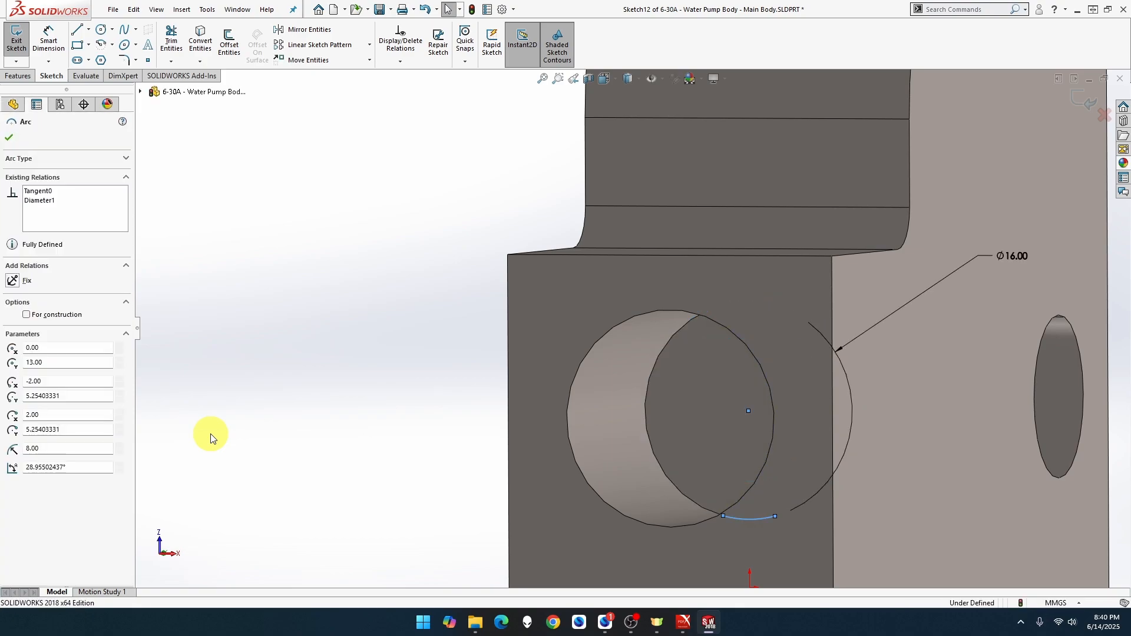
key(ctrl+z)
key(ctrl+z)
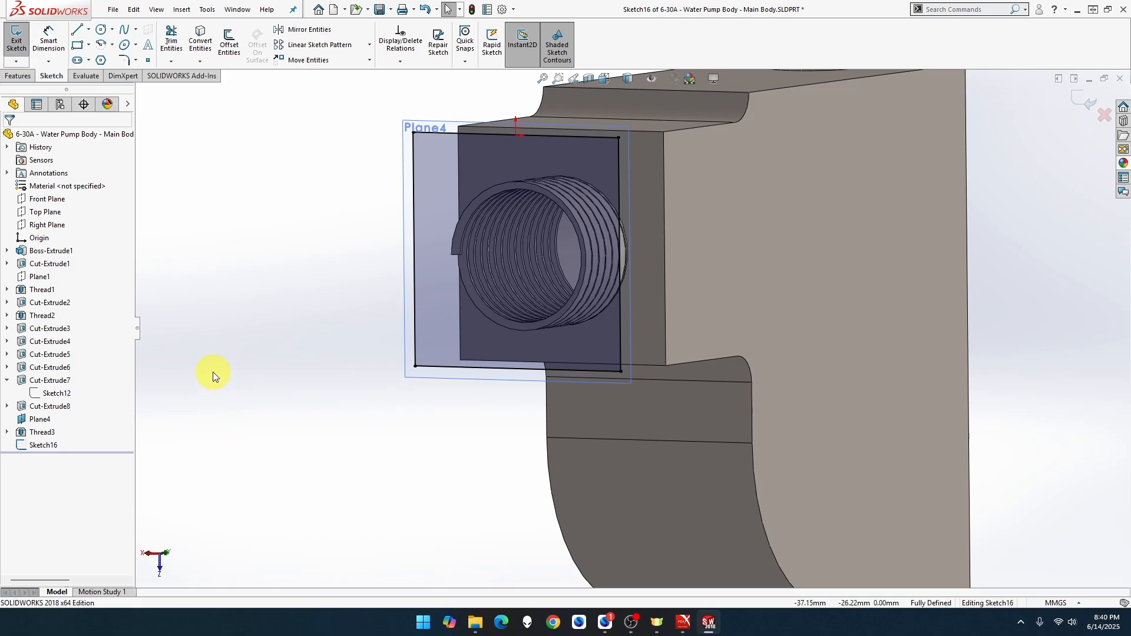
Undo the corner rectangle, its sketch on Plane4 and the last thread feature.
click(212, 373)
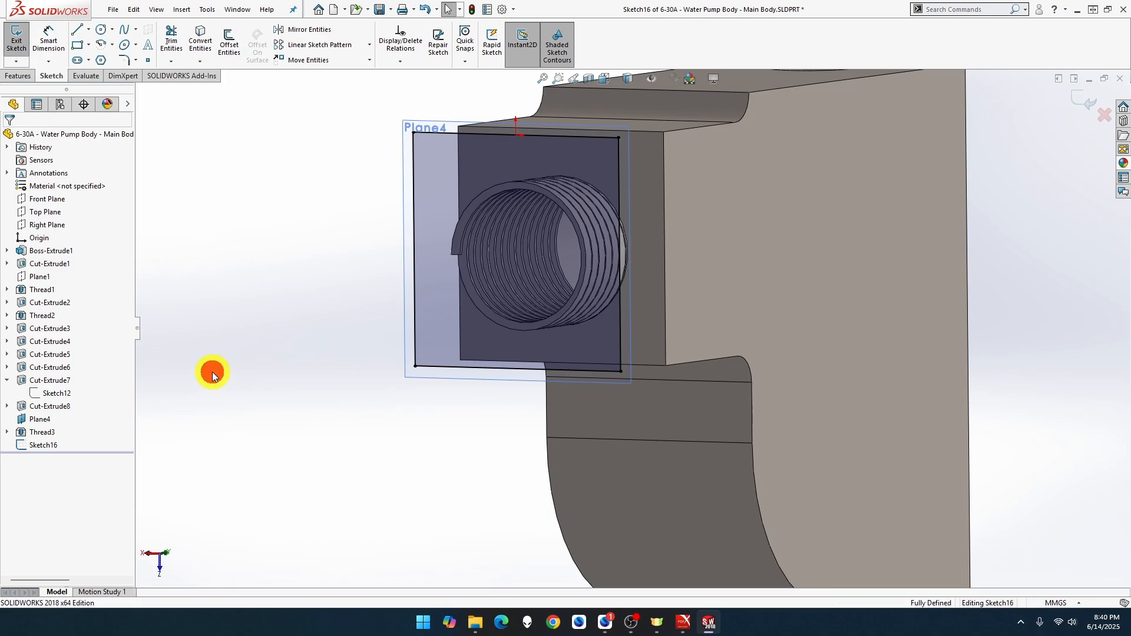
click(139, 13)
click(158, 27)
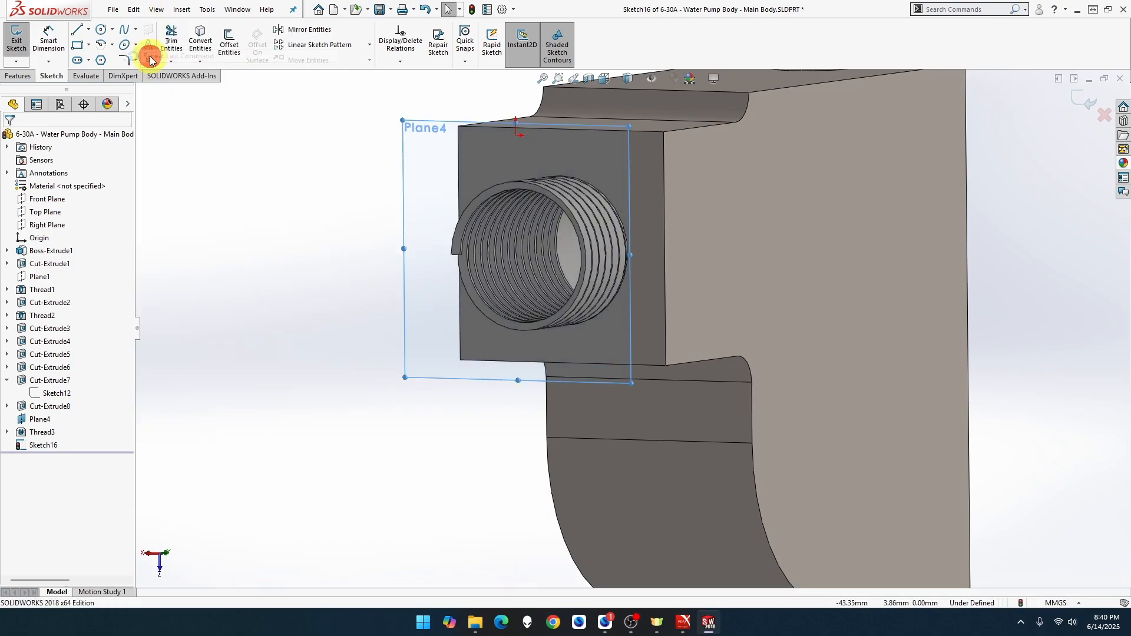
click(134, 10)
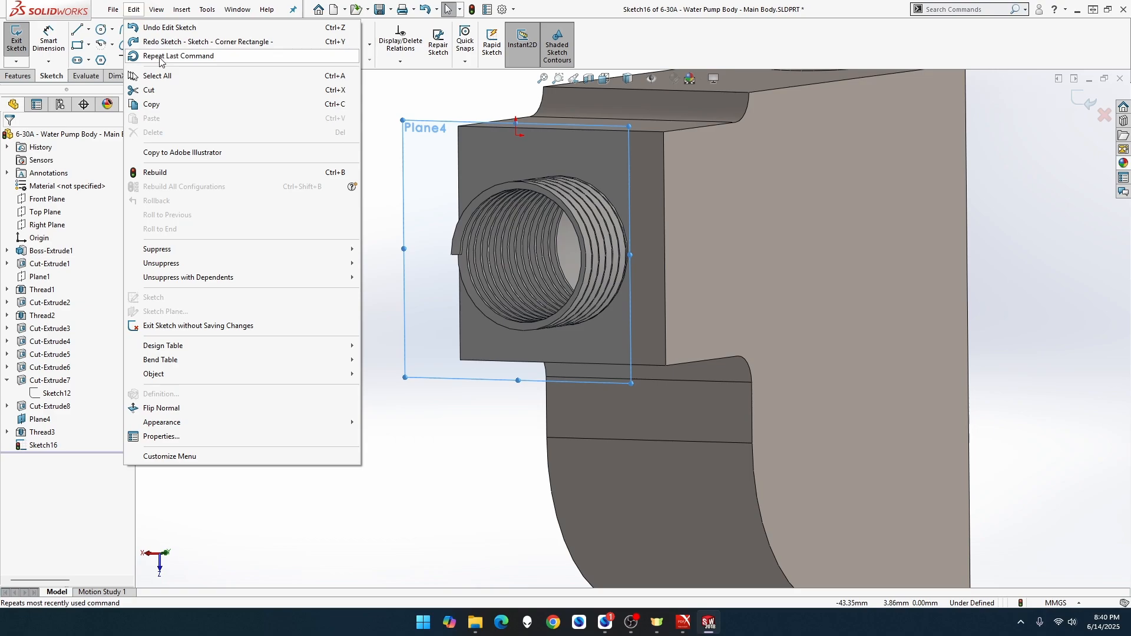
click(160, 57)
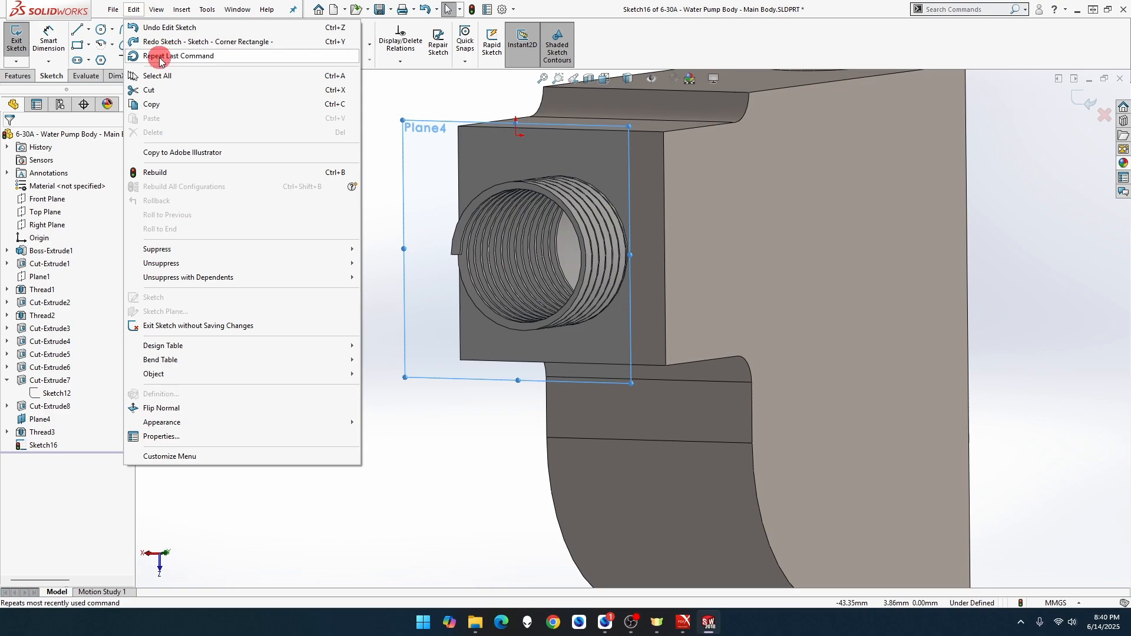
click(139, 11)
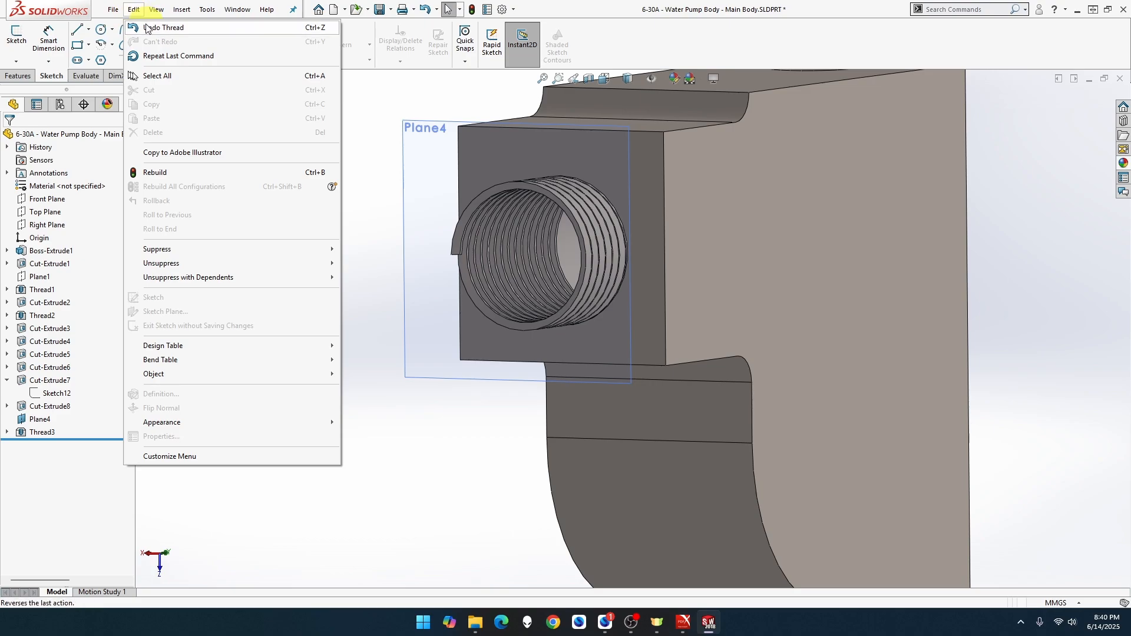
click(149, 56)
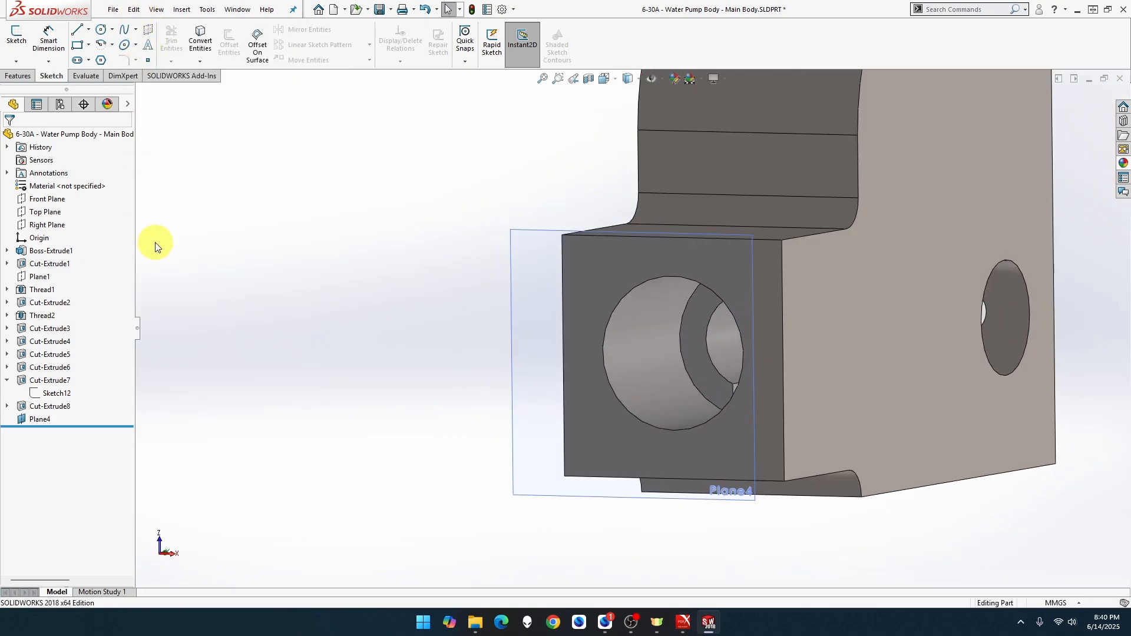
Inspect the Cut-Extrude7 cut by rolling the model back to just after it and forward to the end again.
click(68, 381)
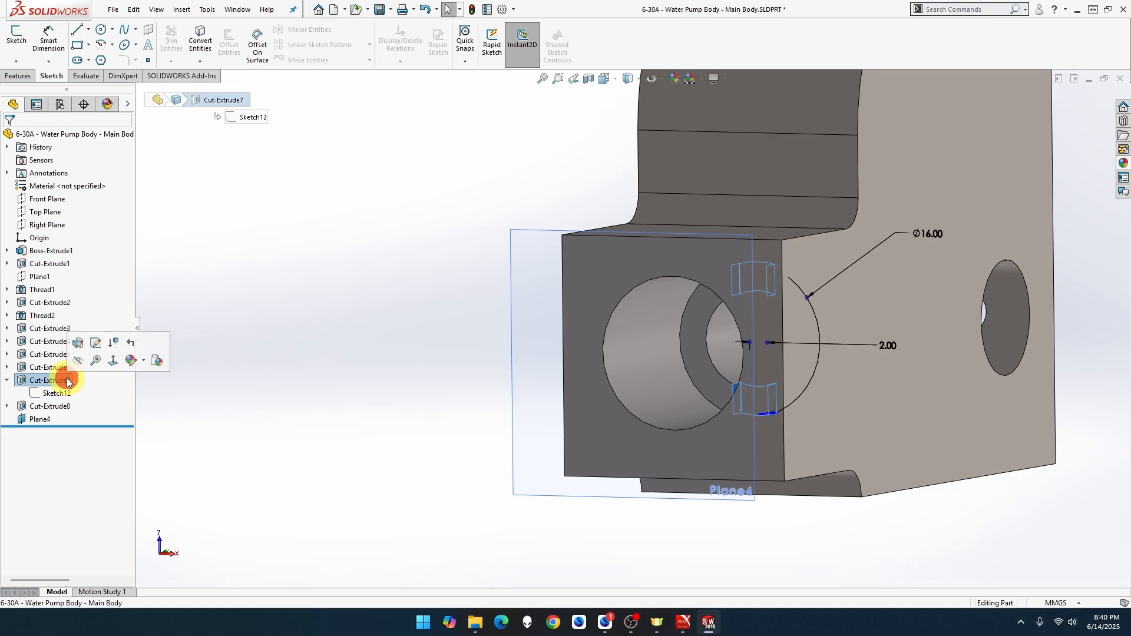
click(266, 379)
middle_drag(323, 374, 351, 363)
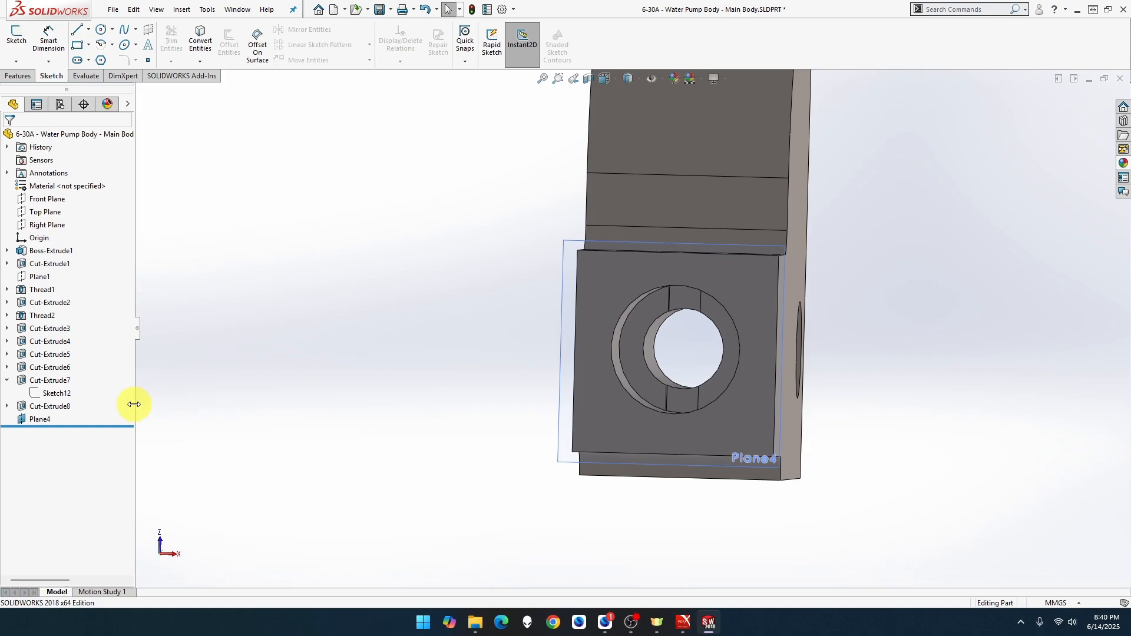
drag(113, 425, 111, 400)
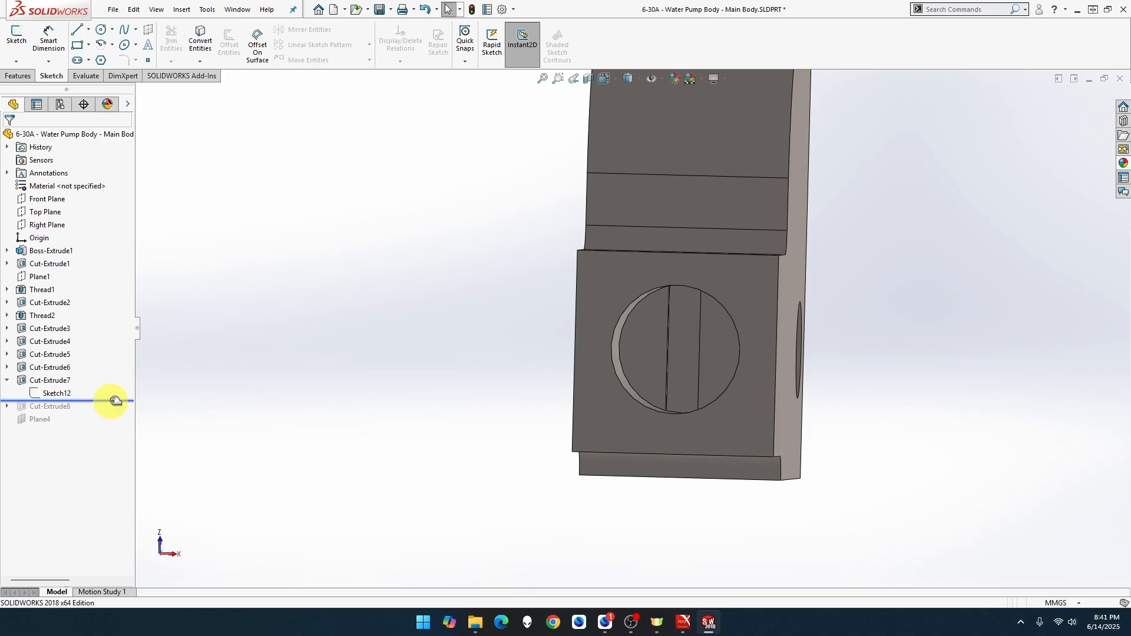
drag(115, 400, 93, 465)
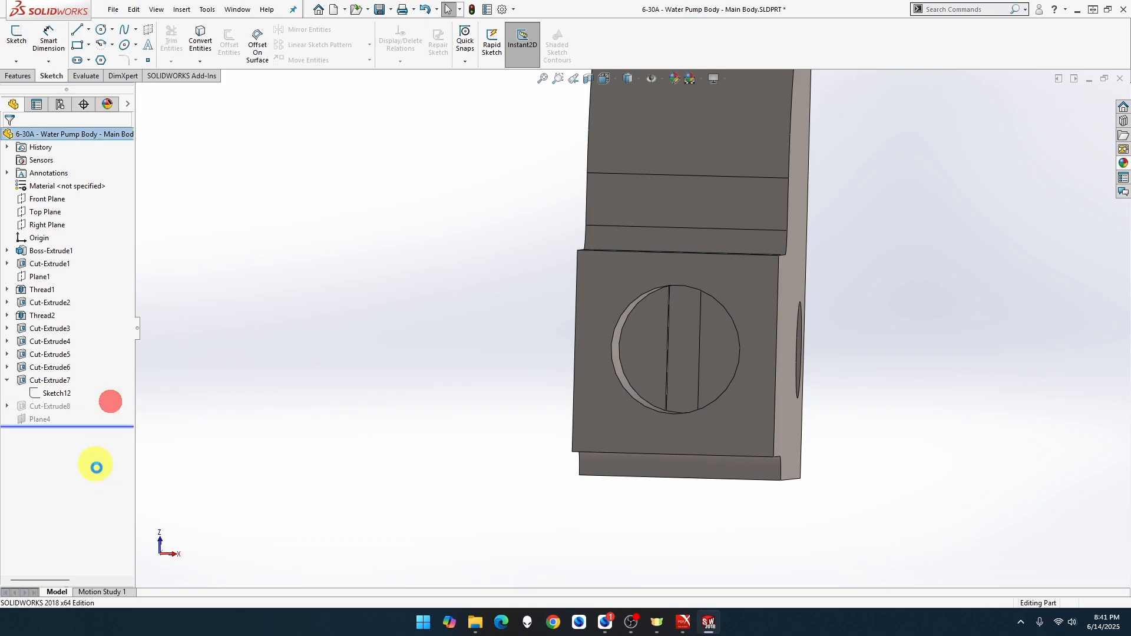
Move Cut-Extrude7 below Plane4 in the feature order and select it there.
click(65, 406)
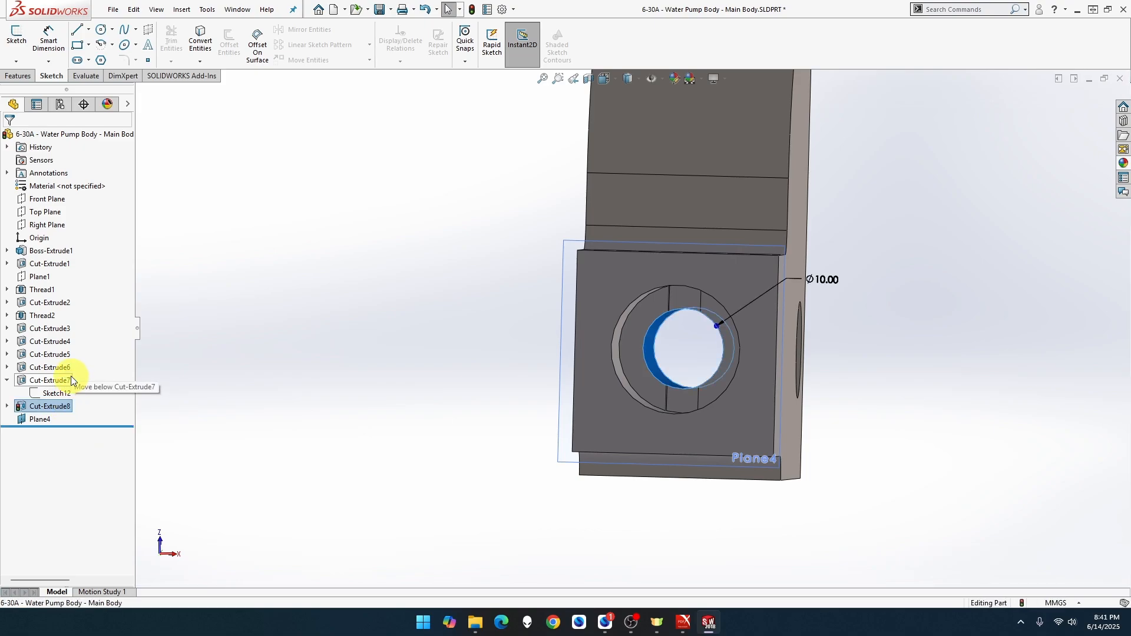
mouse_move(62, 383)
mouse_down()
mouse_move(50, 427)
mouse_move(62, 420)
mouse_up()
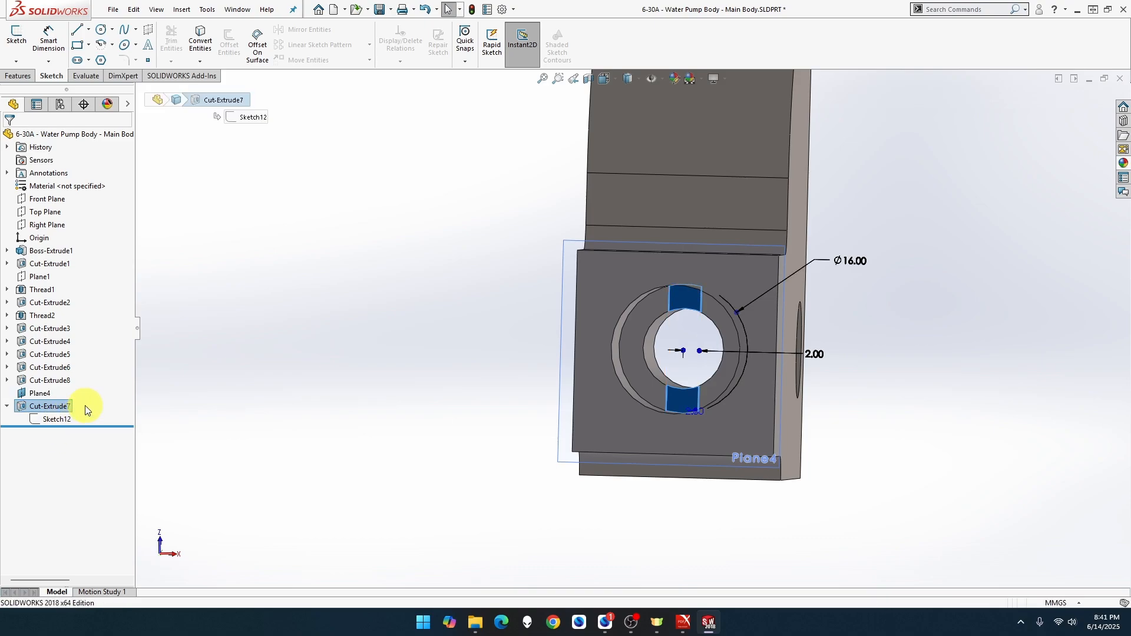
click(186, 377)
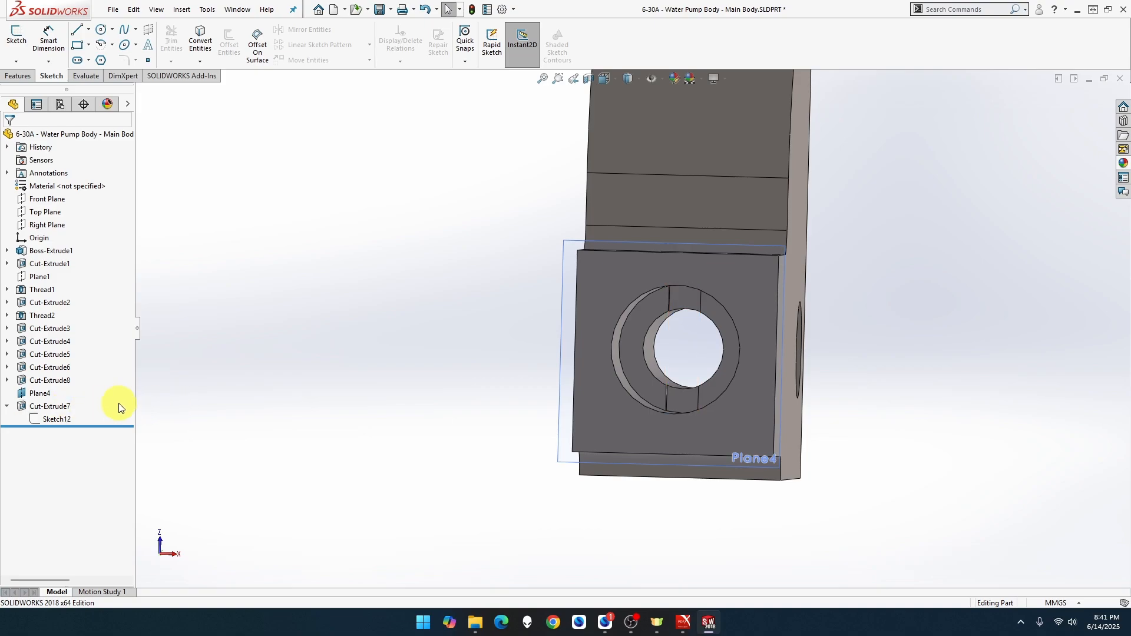
click(66, 408)
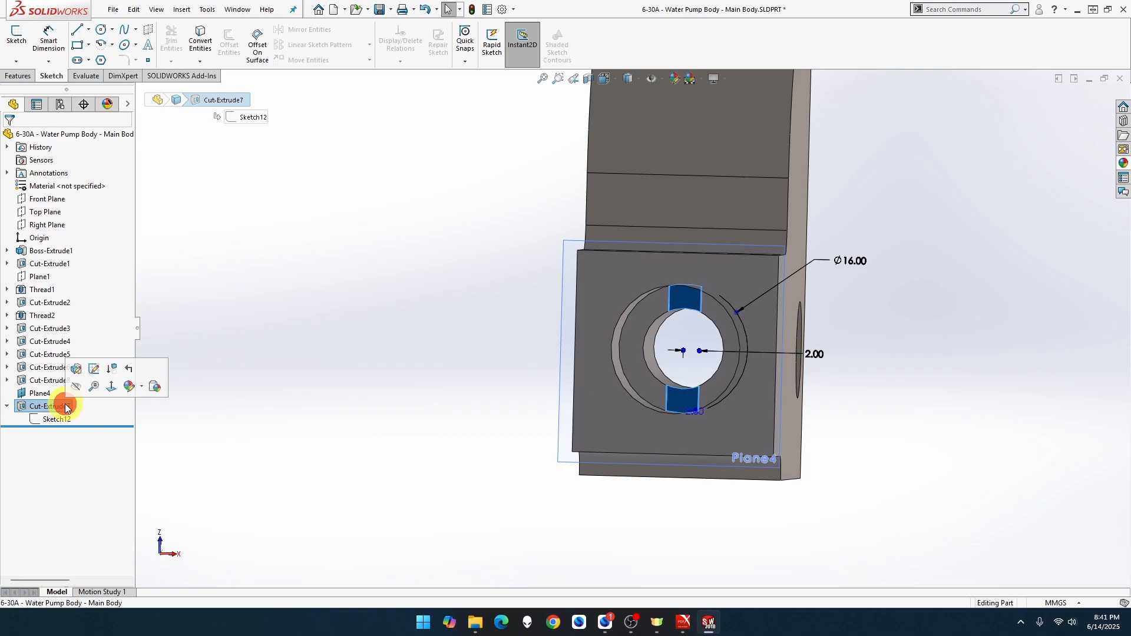
Delete the Cut-Extrude7 feature but keep its absorbed Sketch12, and open that sketch for editing.
key(Delete)
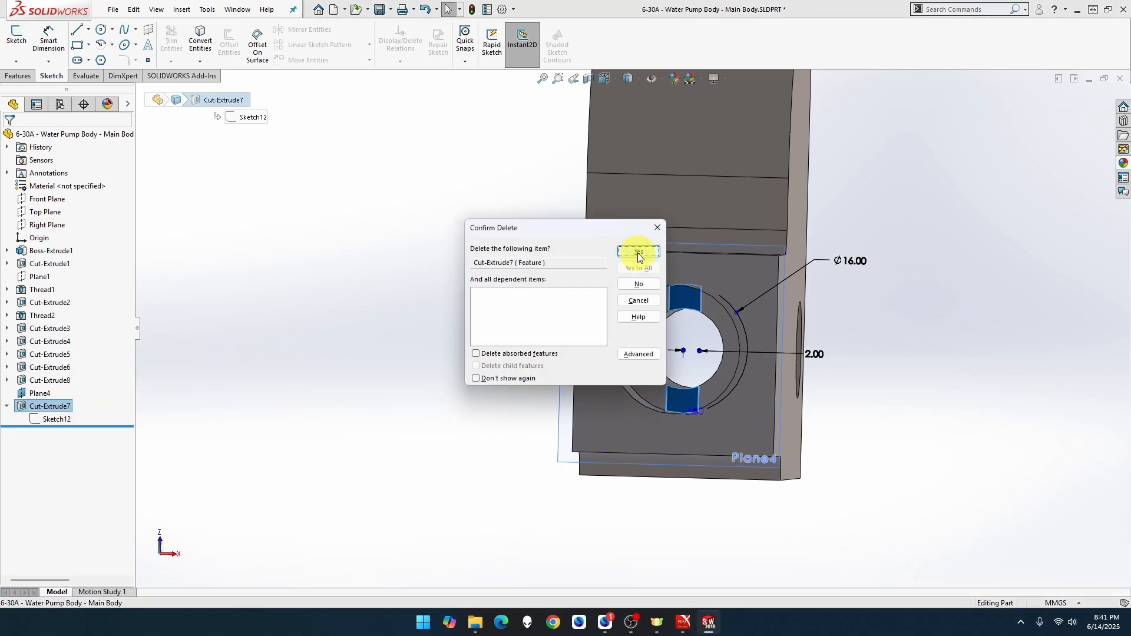
click(638, 253)
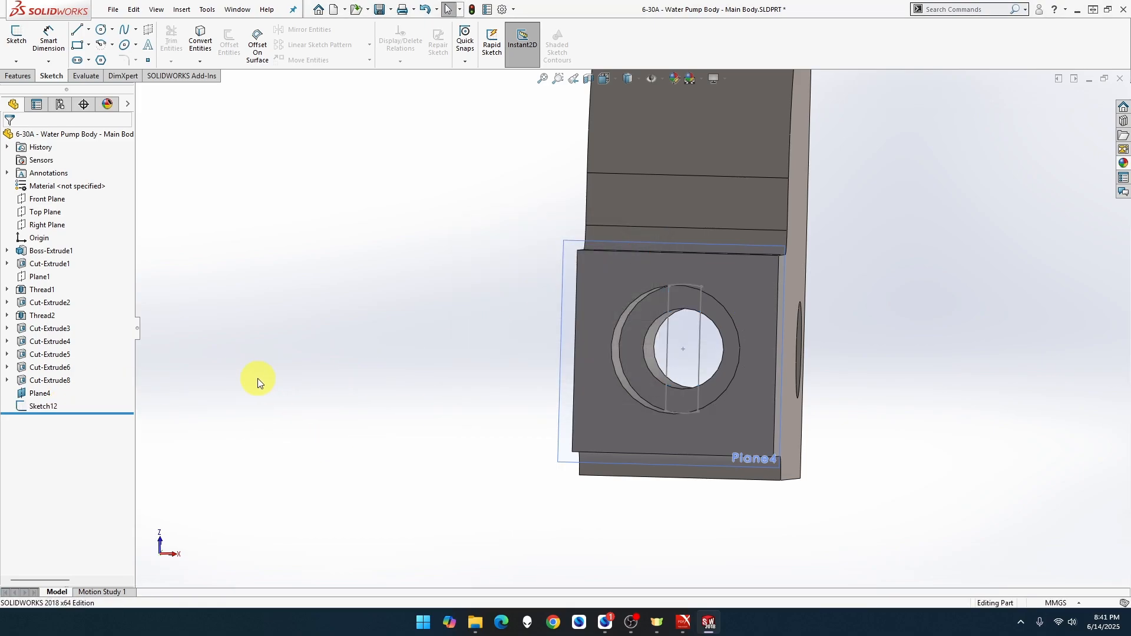
click(46, 408)
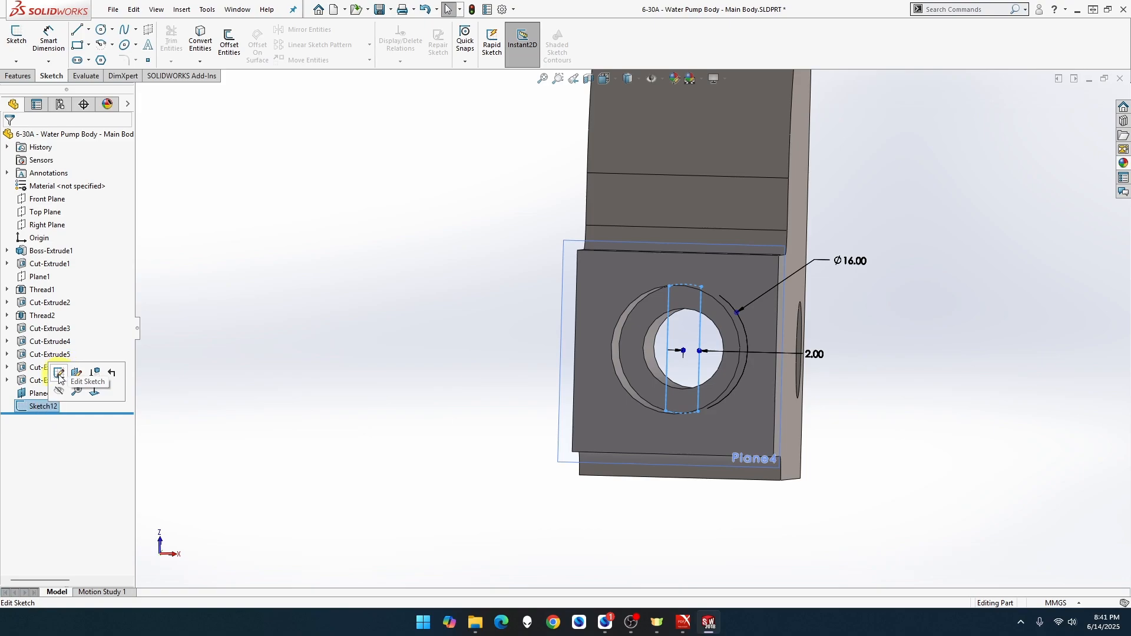
click(95, 391)
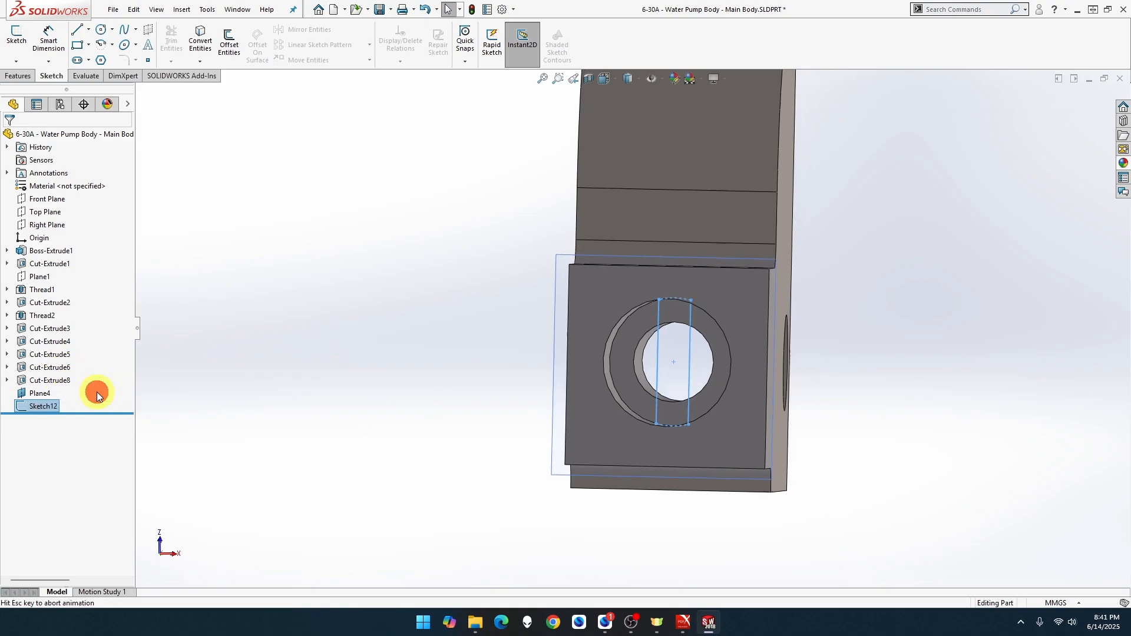
click(36, 406)
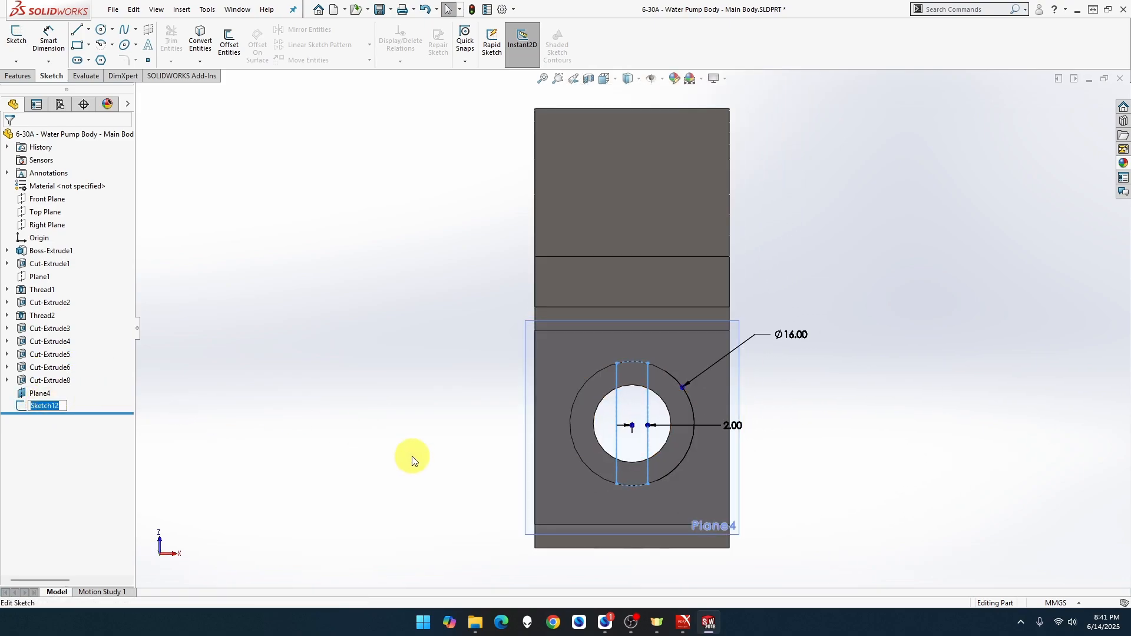
right_click(23, 408)
click(35, 368)
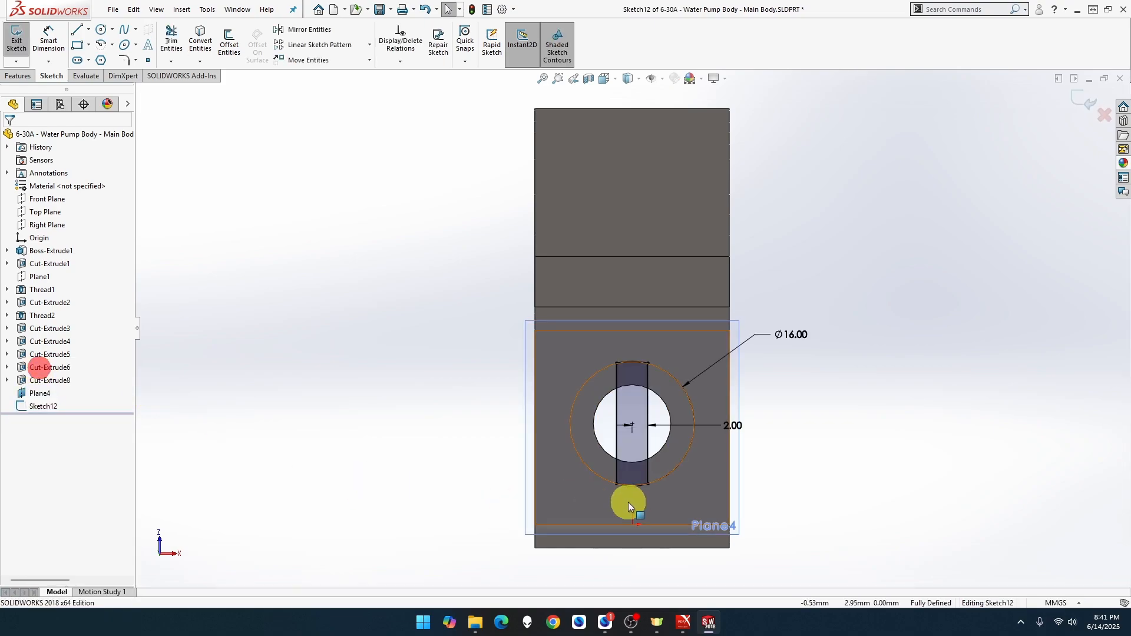
Delete the old slot profile from Sketch12, both vertical lines and the upper and lower 16 mm arcs.
scroll(643, 426, down, 1)
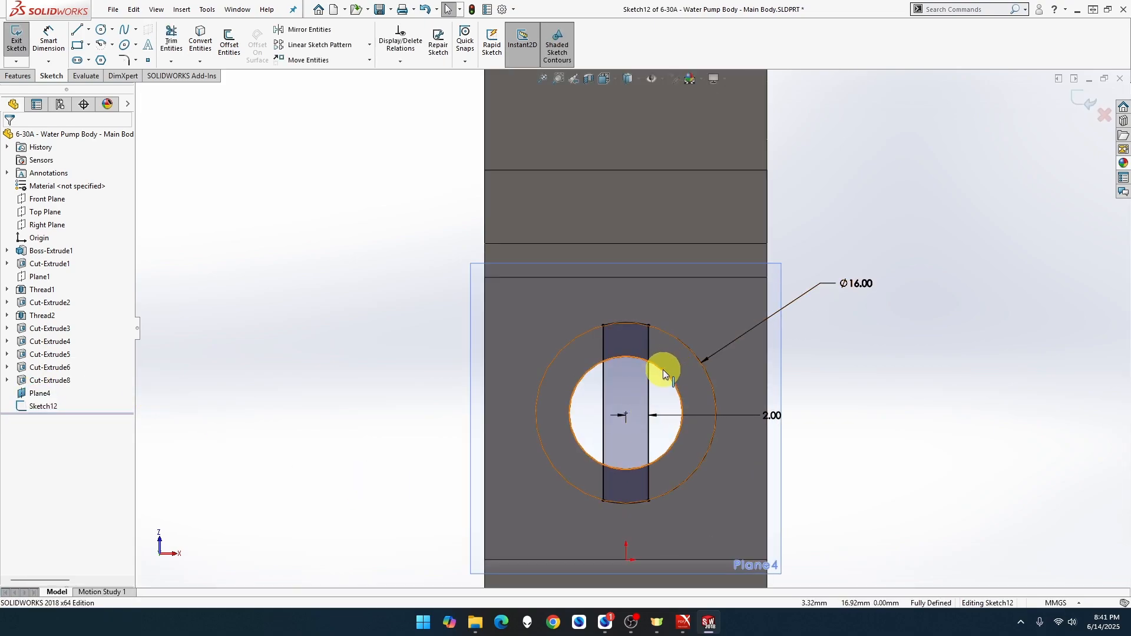
click(648, 388)
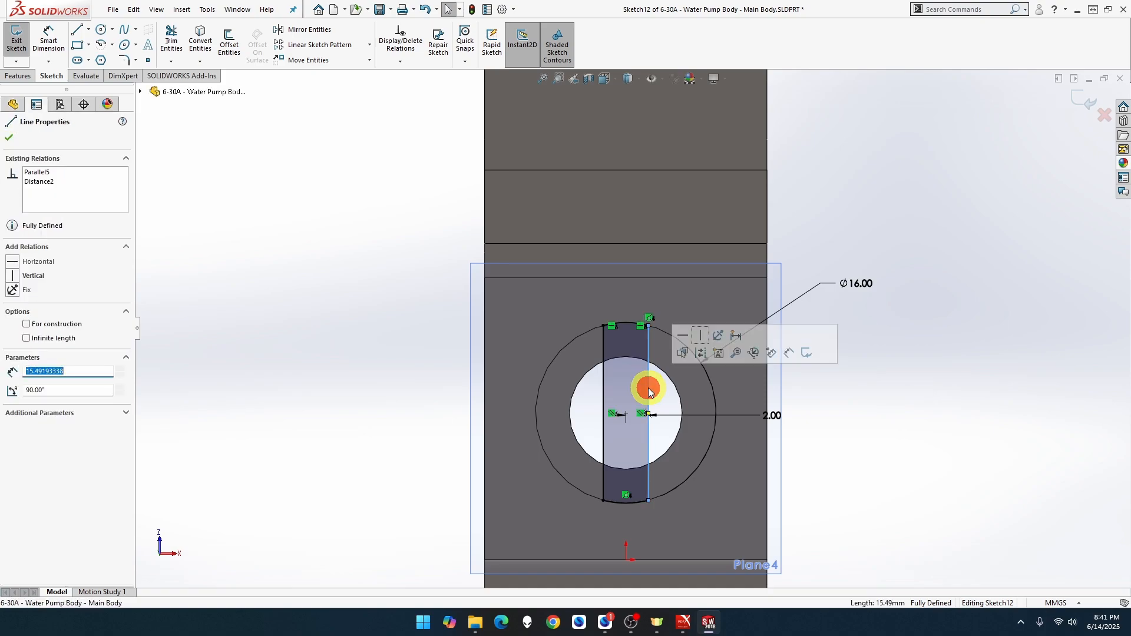
key(Delete)
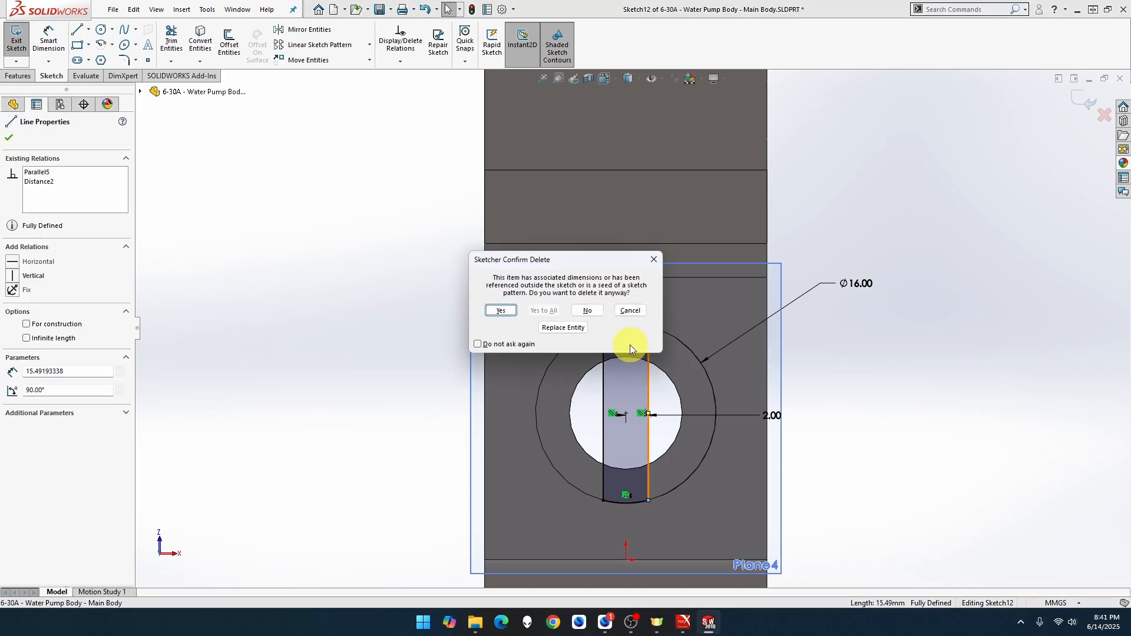
click(497, 310)
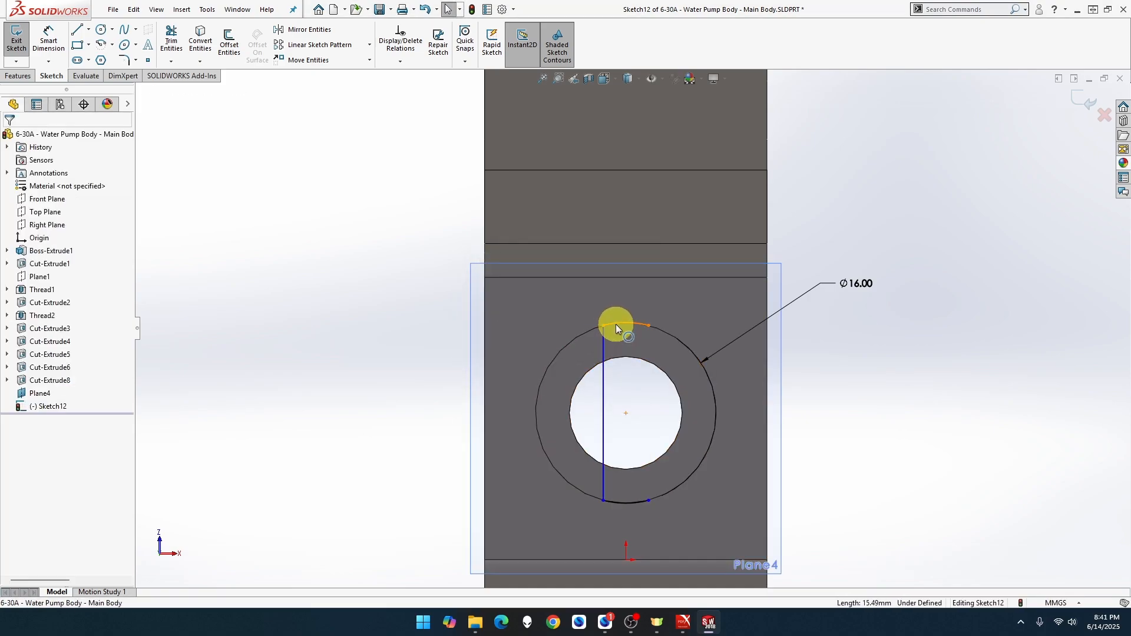
click(615, 324)
key(Delete)
click(606, 339)
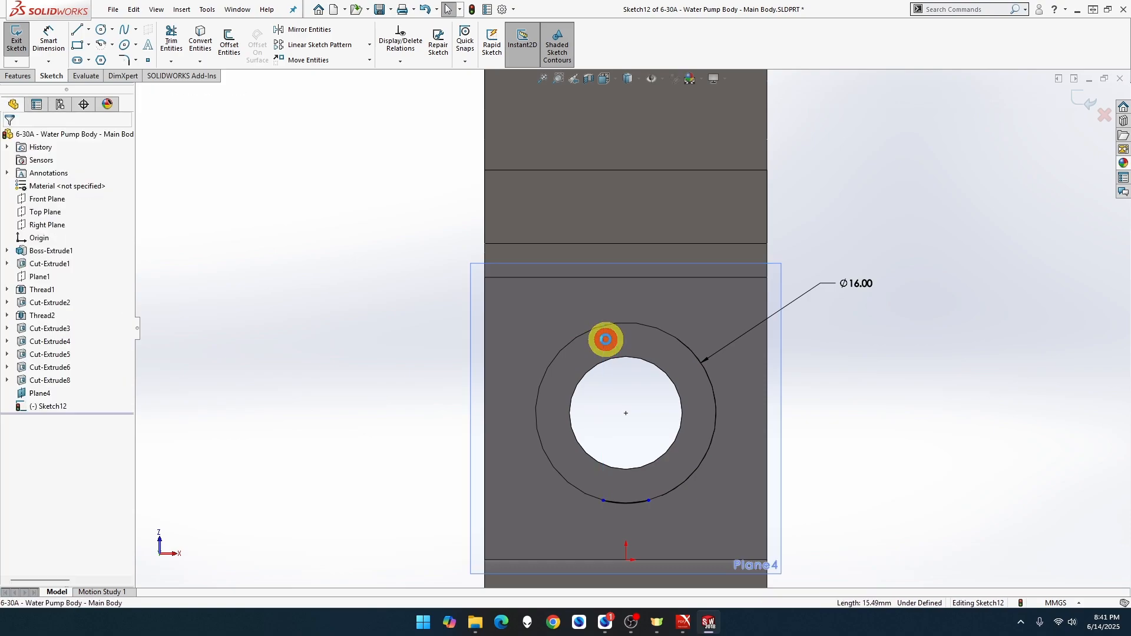
key(Delete)
click(617, 504)
key(Delete)
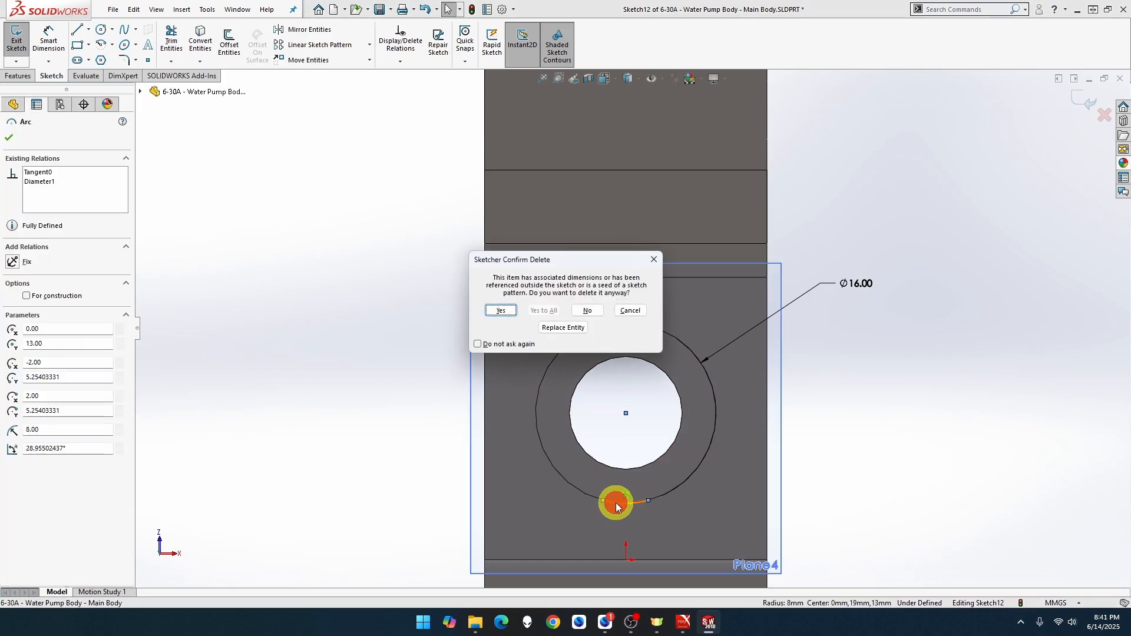
click(500, 311)
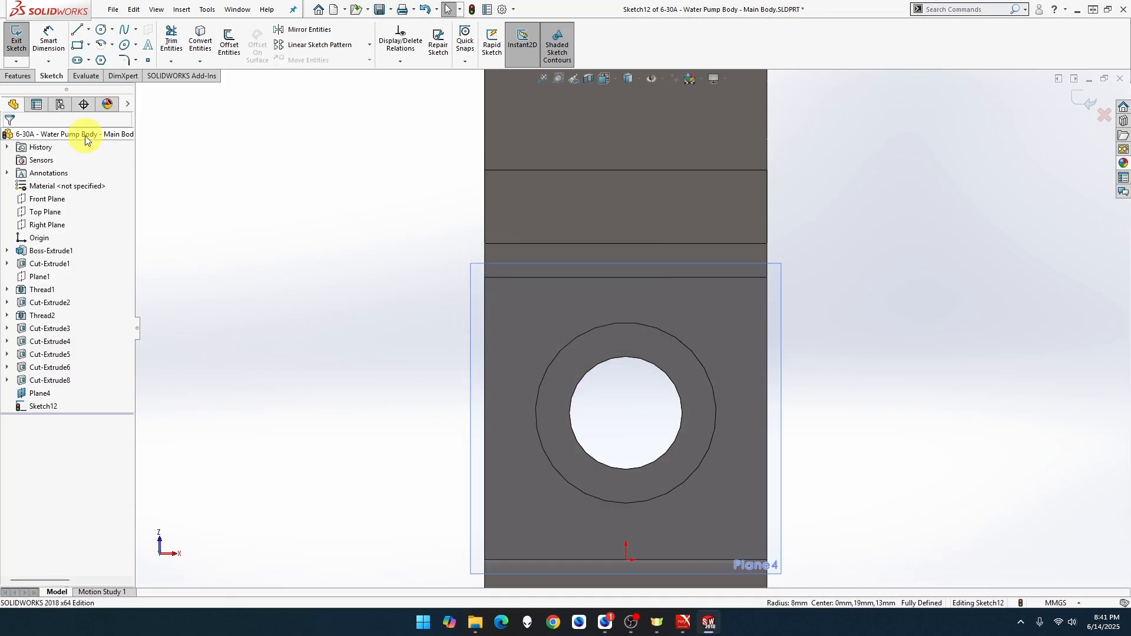
Sketch two separate, roughly horizontal lines inside the bore, the upper about 5.7 mm long, removing the short segment that connects them.
click(76, 32)
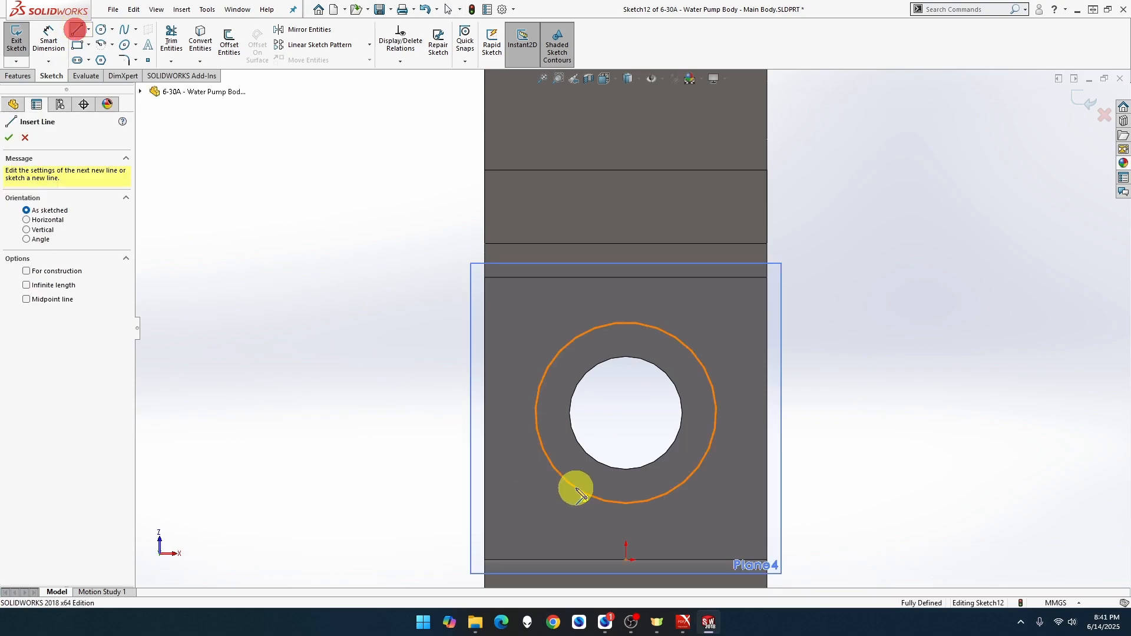
click(595, 393)
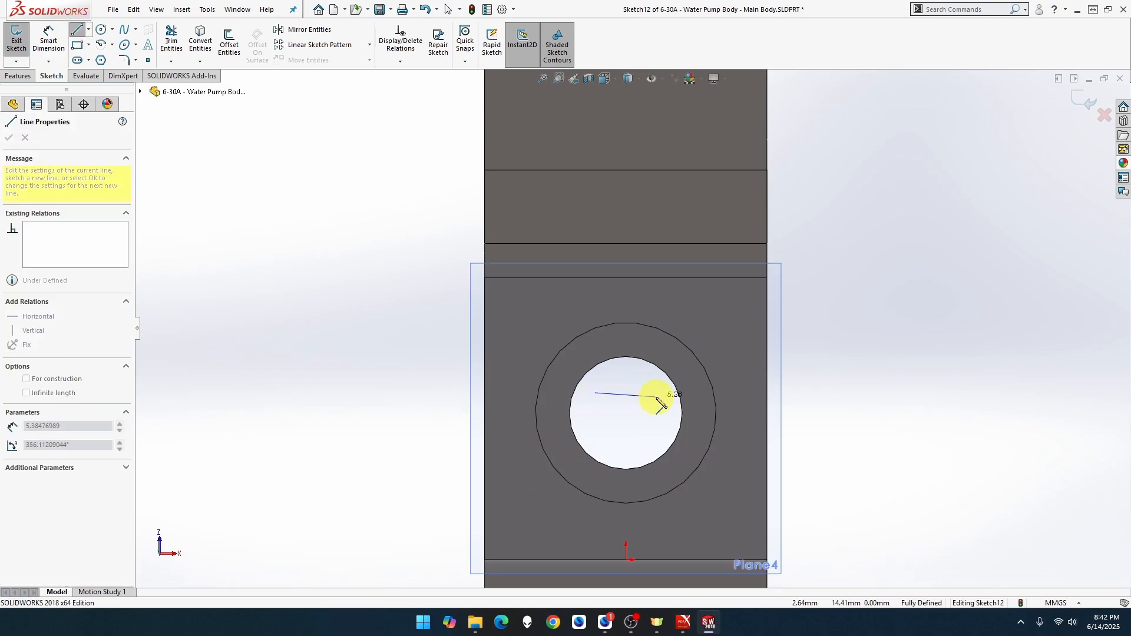
click(660, 392)
click(653, 428)
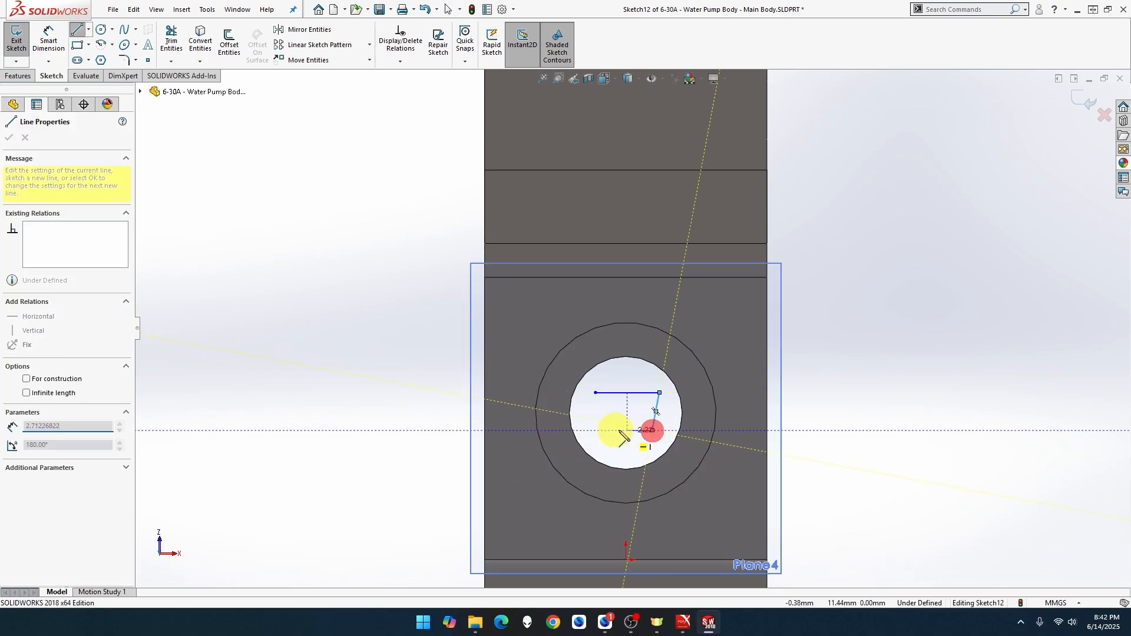
click(596, 425)
key(Escape)
click(654, 418)
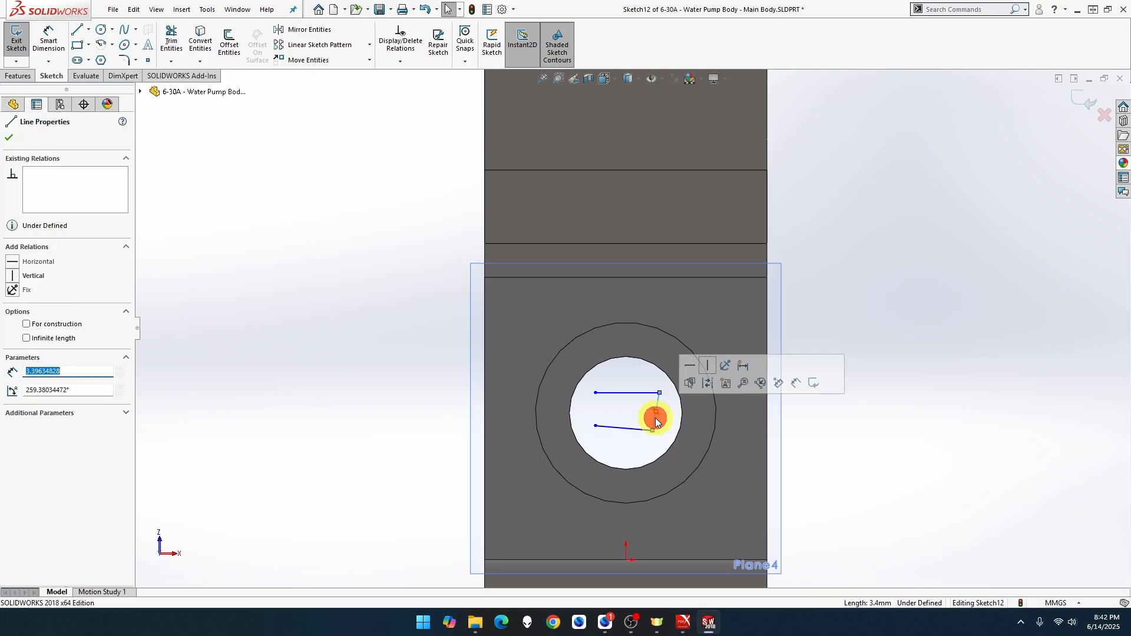
key(Delete)
Make the two sketch lines parallel and align their left endpoints with a vertical relation.
click(645, 395)
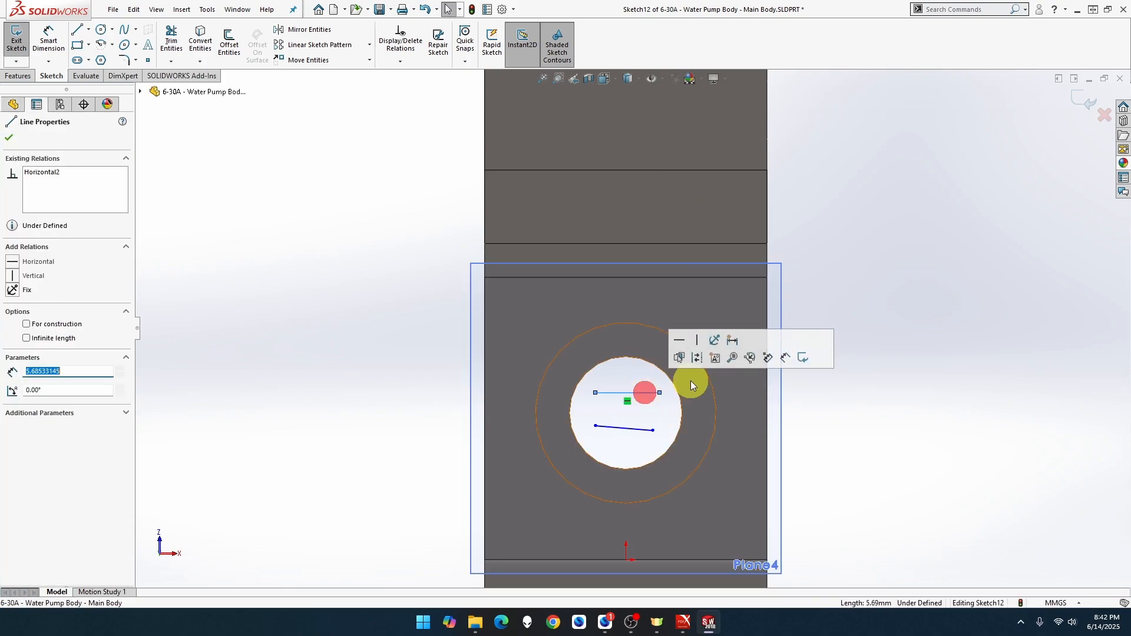
click(680, 342)
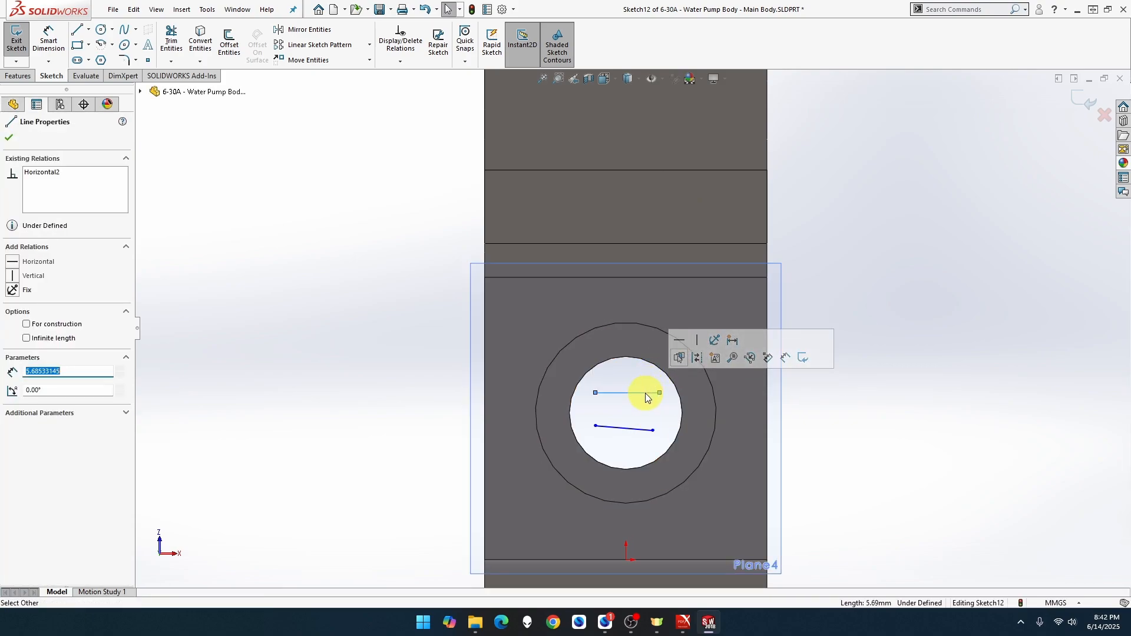
click(645, 394)
ctrl+click(641, 426)
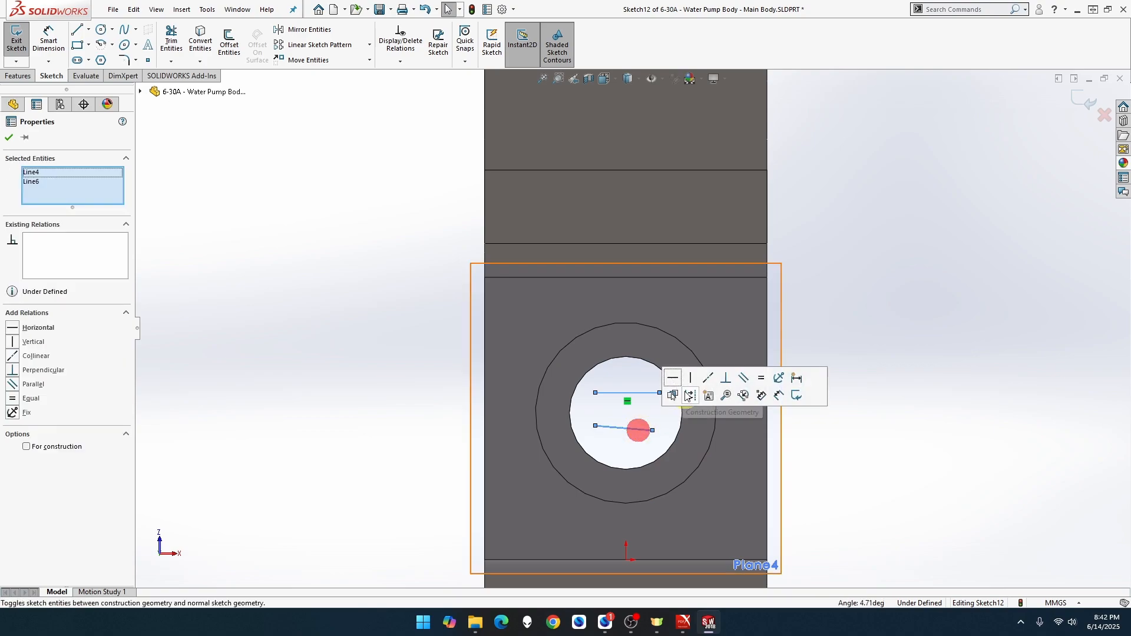
click(741, 380)
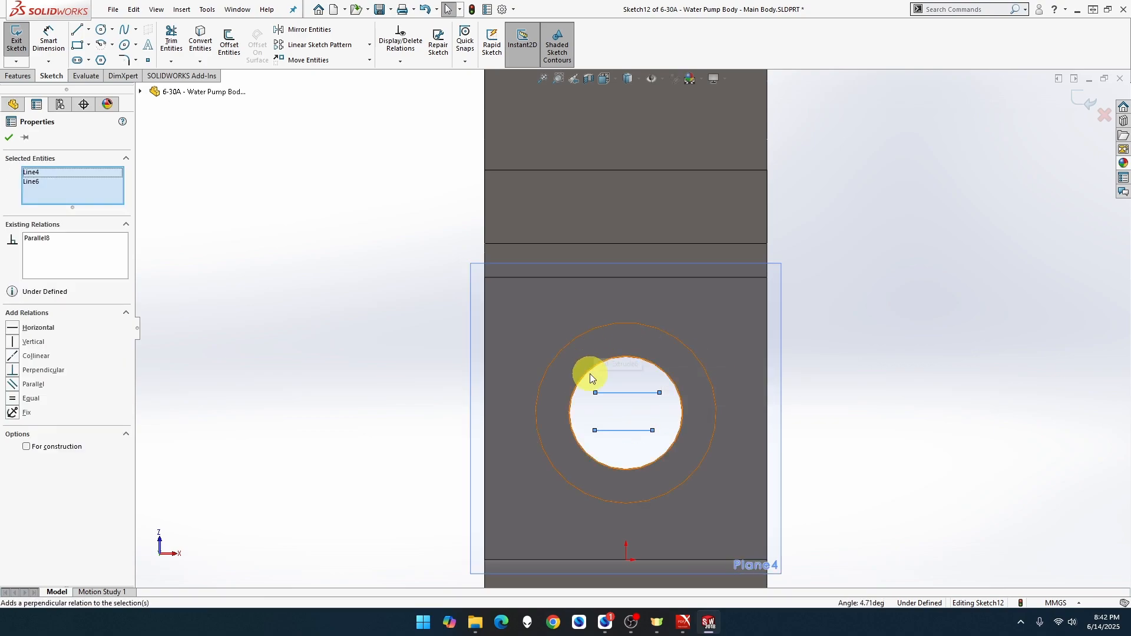
click(595, 393)
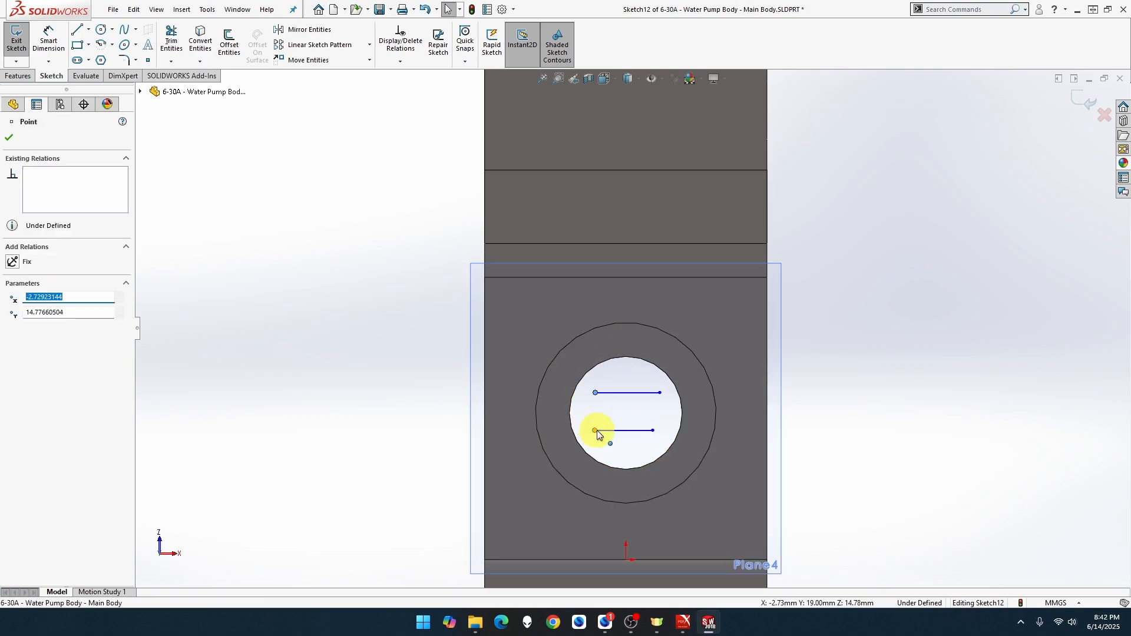
ctrl+click(595, 430)
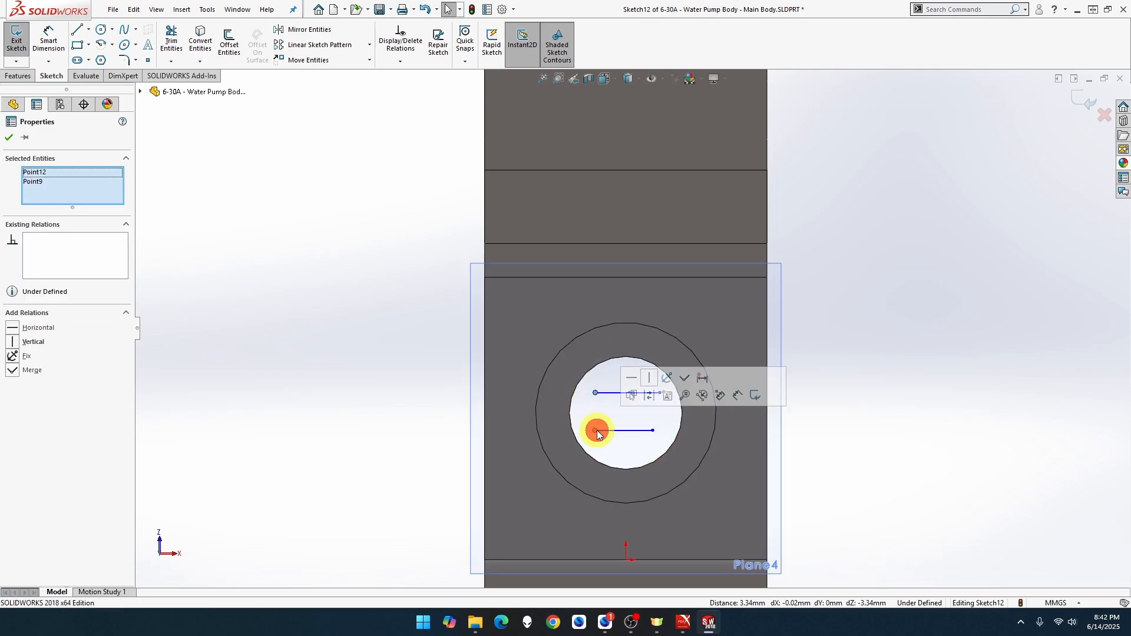
click(647, 380)
click(443, 350)
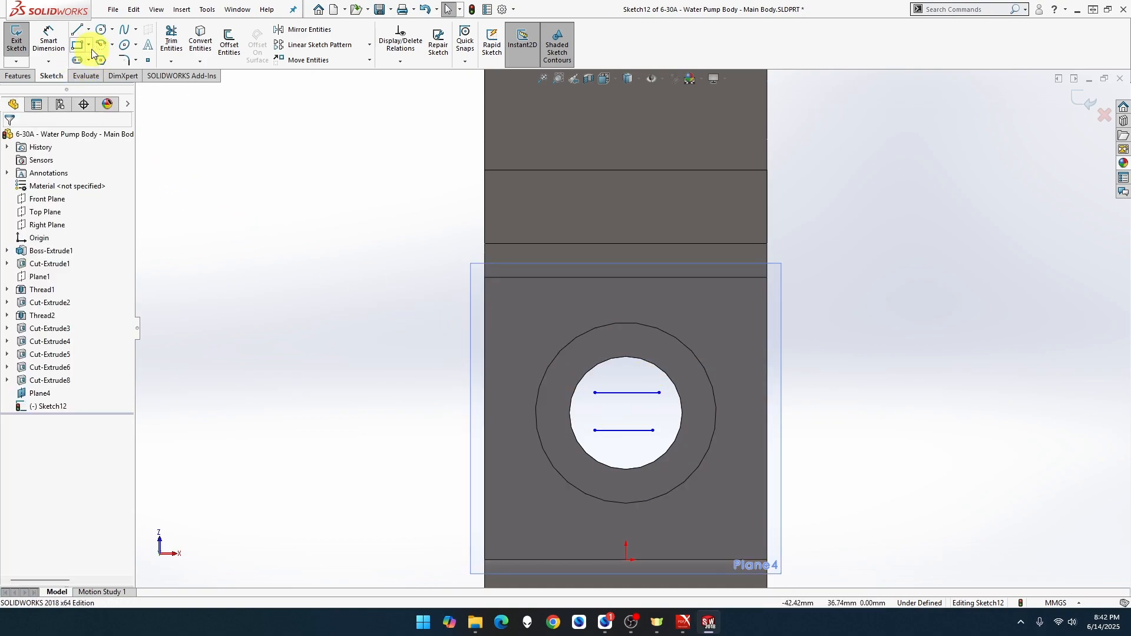
Sketch a circle centred on the bore and dimension its diameter to 10 mm.
click(99, 32)
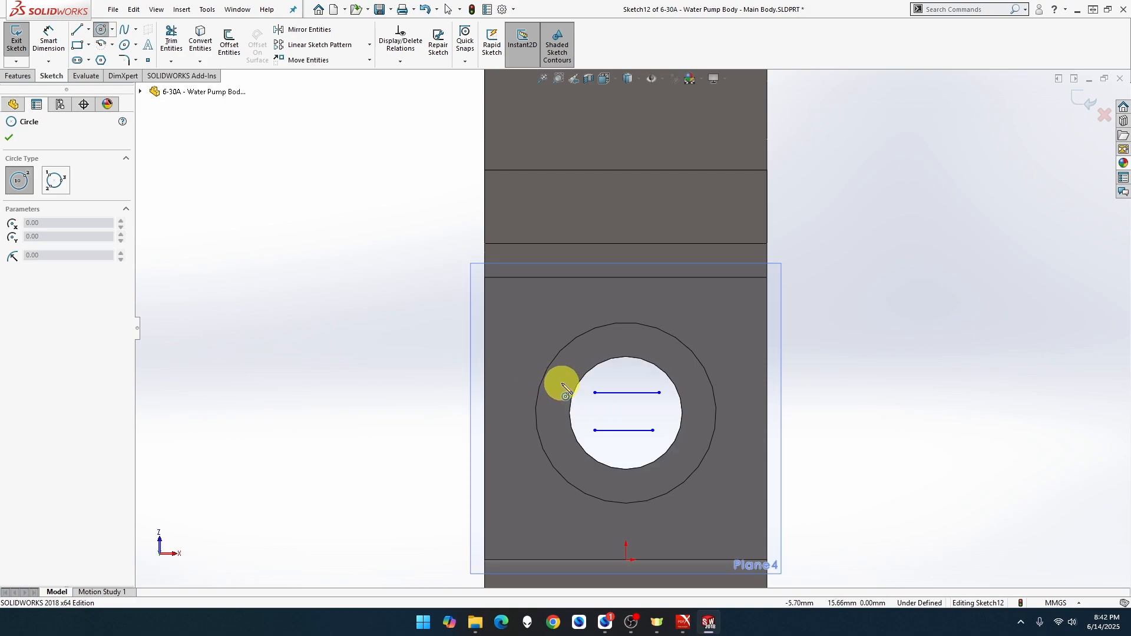
click(625, 413)
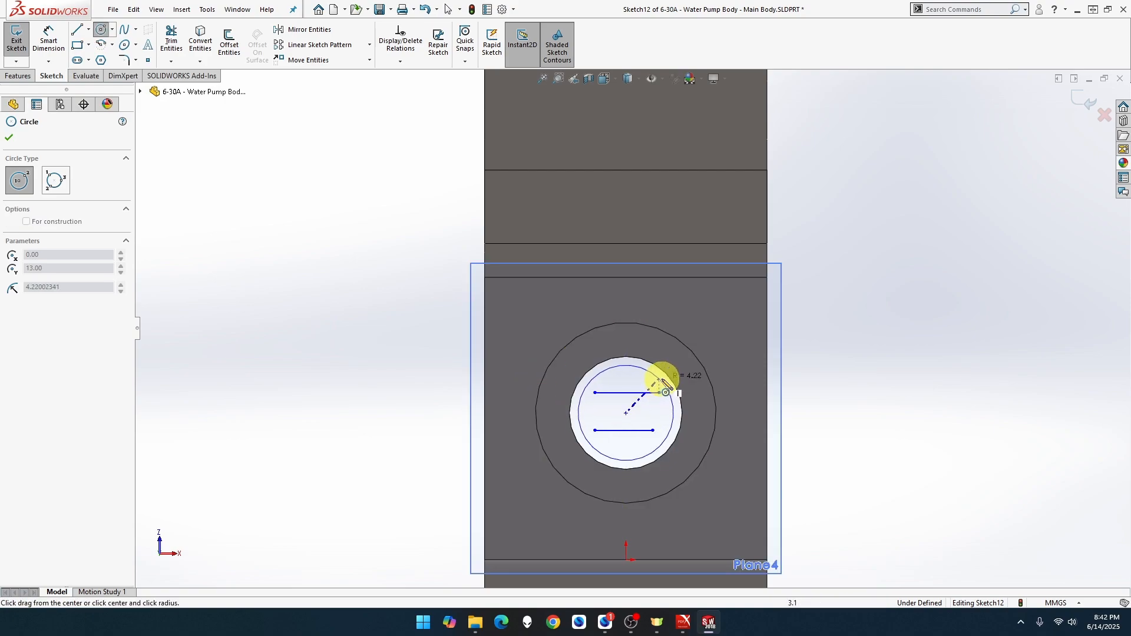
click(666, 375)
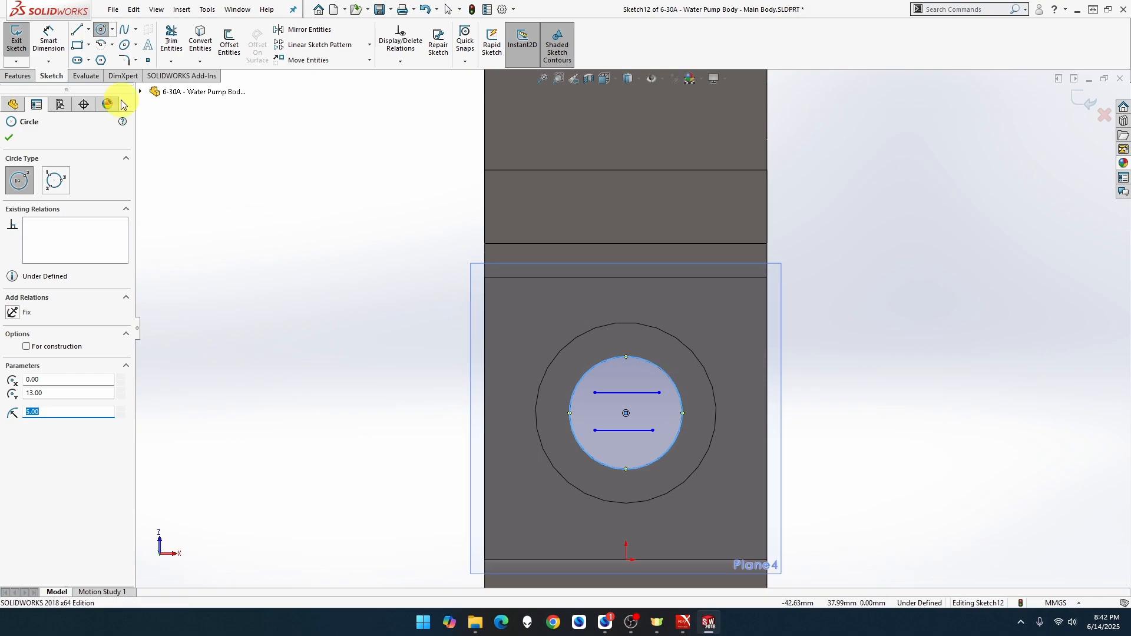
click(59, 40)
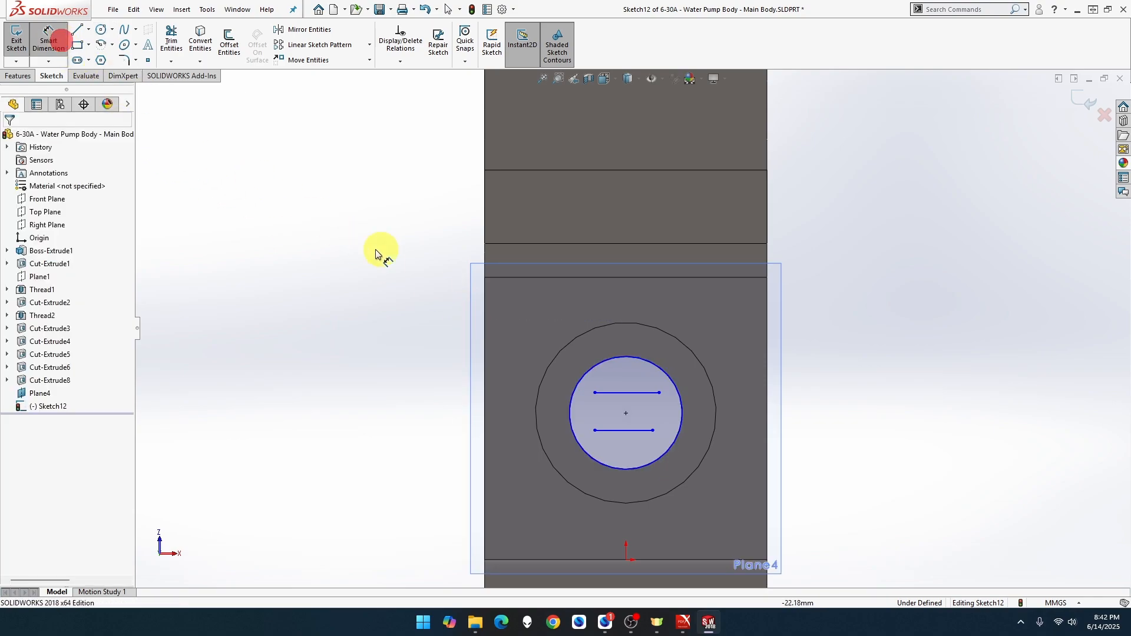
click(642, 358)
click(819, 317)
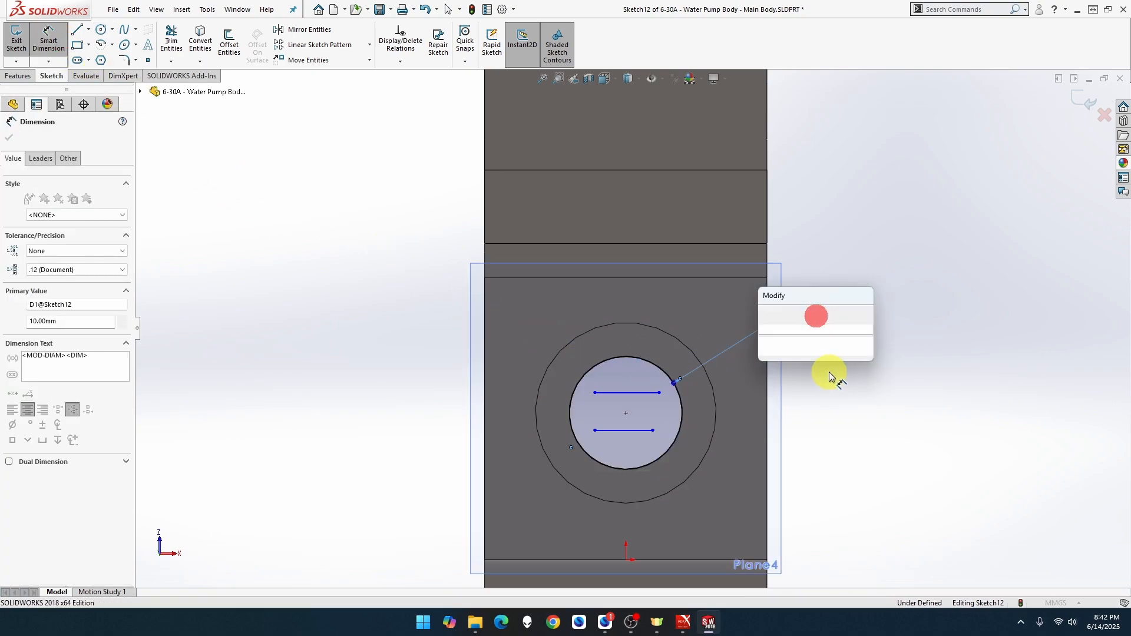
key(Return)
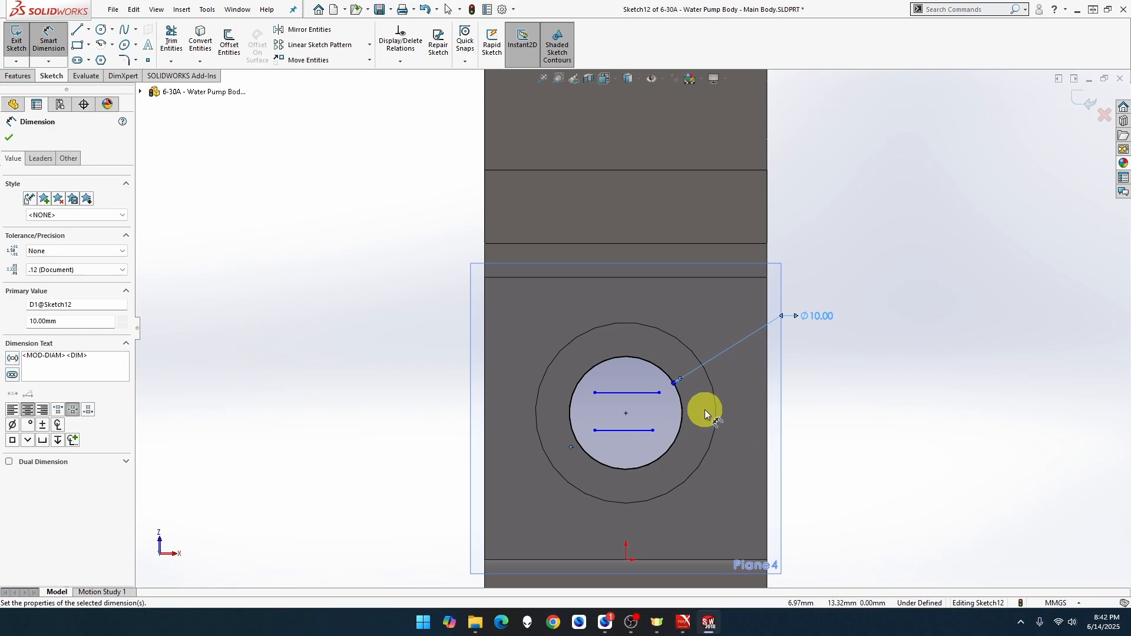
key(Escape)
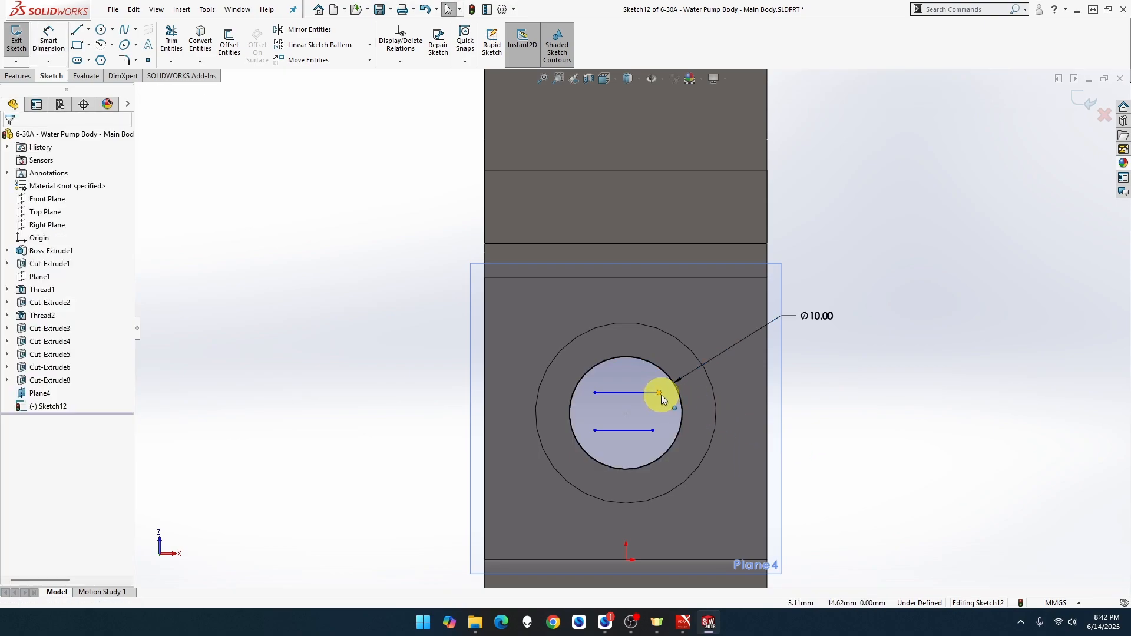
Make the right endpoints of the upper and lower sketch lines coincident with the 10 mm circle.
click(661, 395)
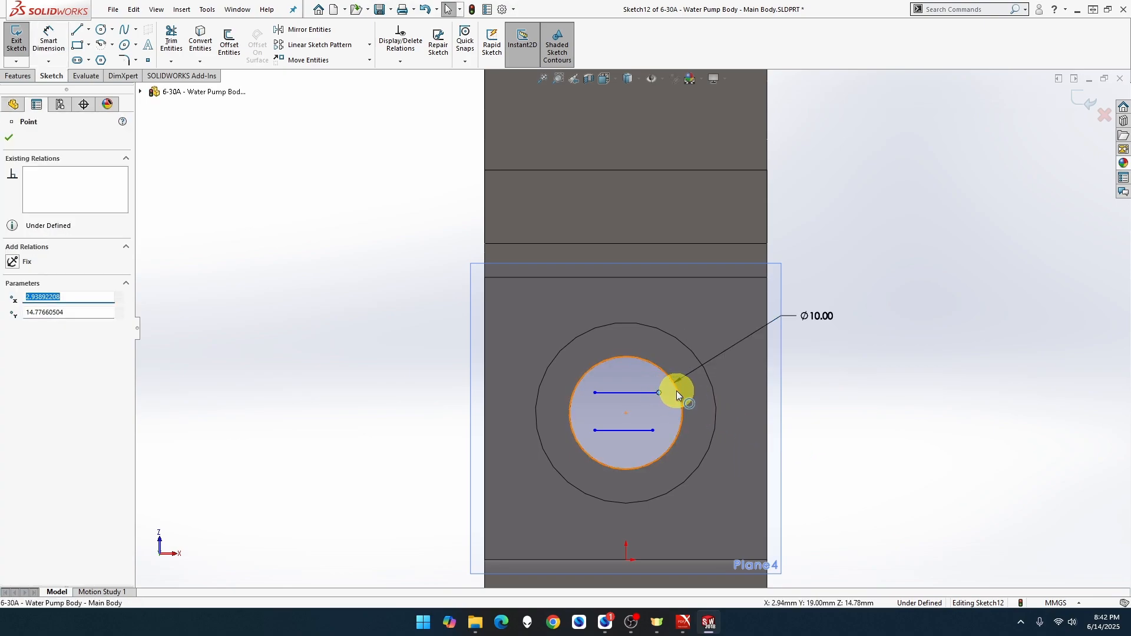
ctrl+click(678, 390)
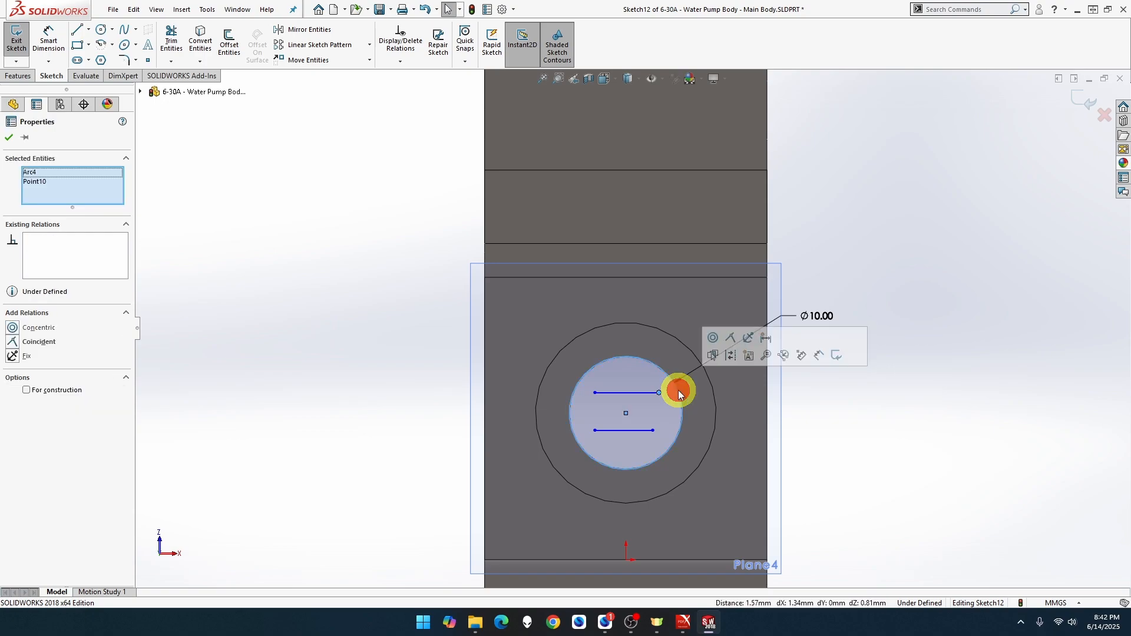
click(731, 342)
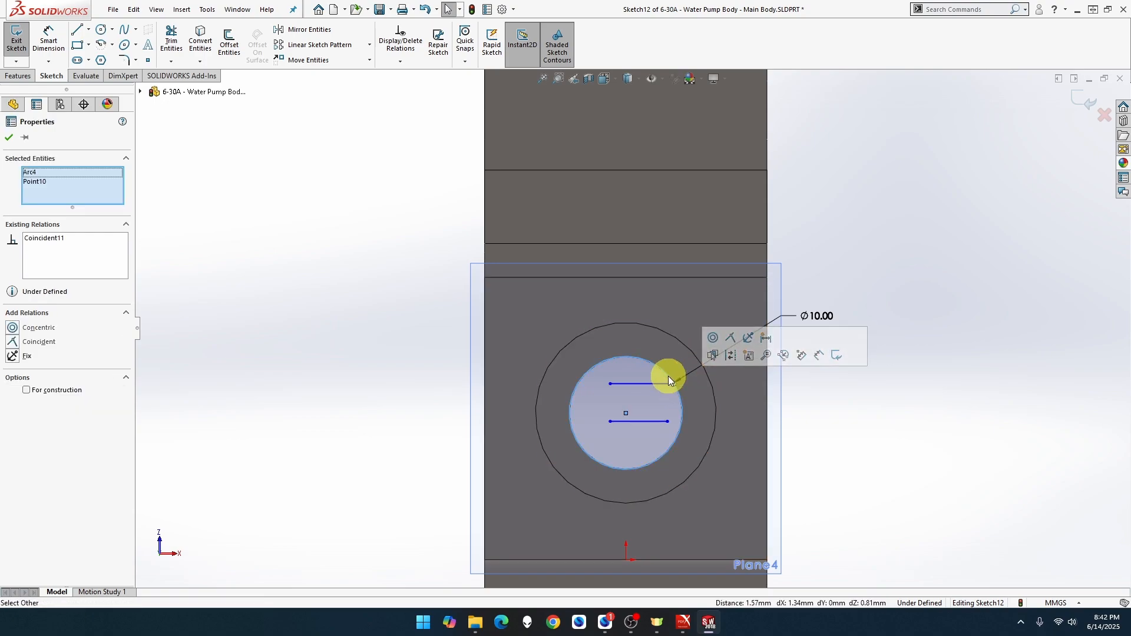
click(667, 422)
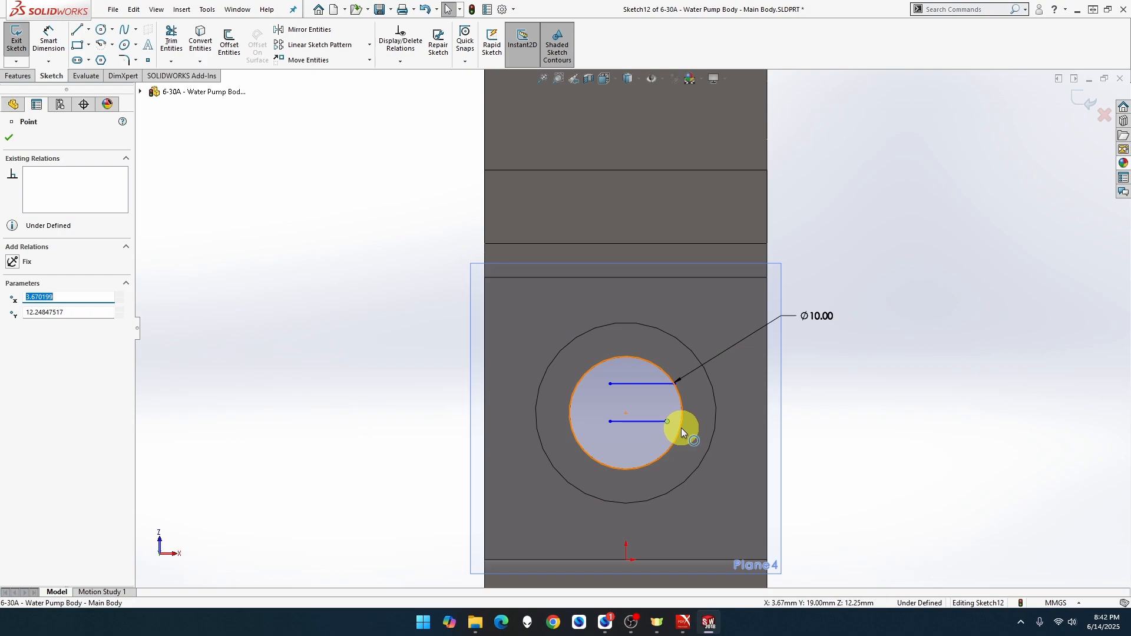
ctrl+click(679, 429)
click(732, 377)
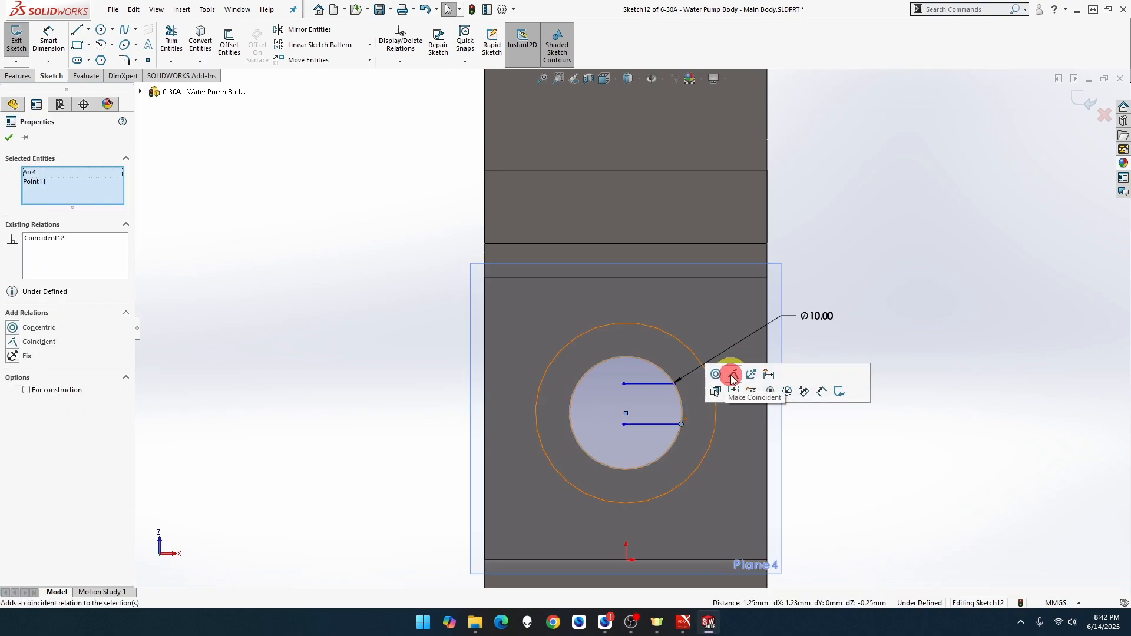
Try to make the left endpoints of both sketch lines coincident with the 10 mm circle.
click(623, 384)
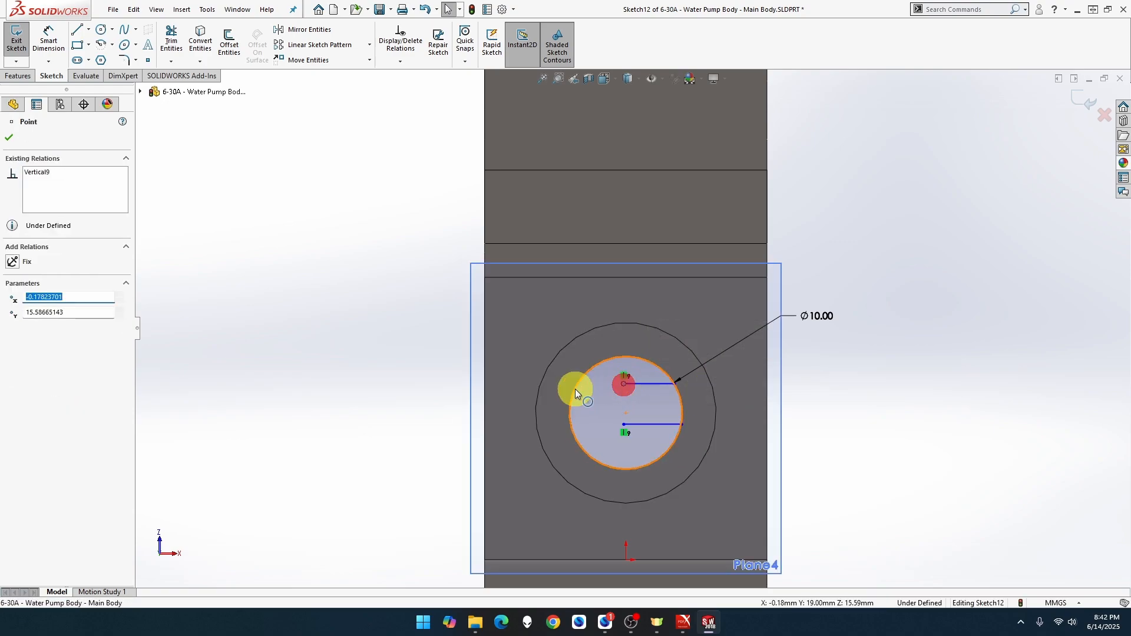
ctrl+click(575, 389)
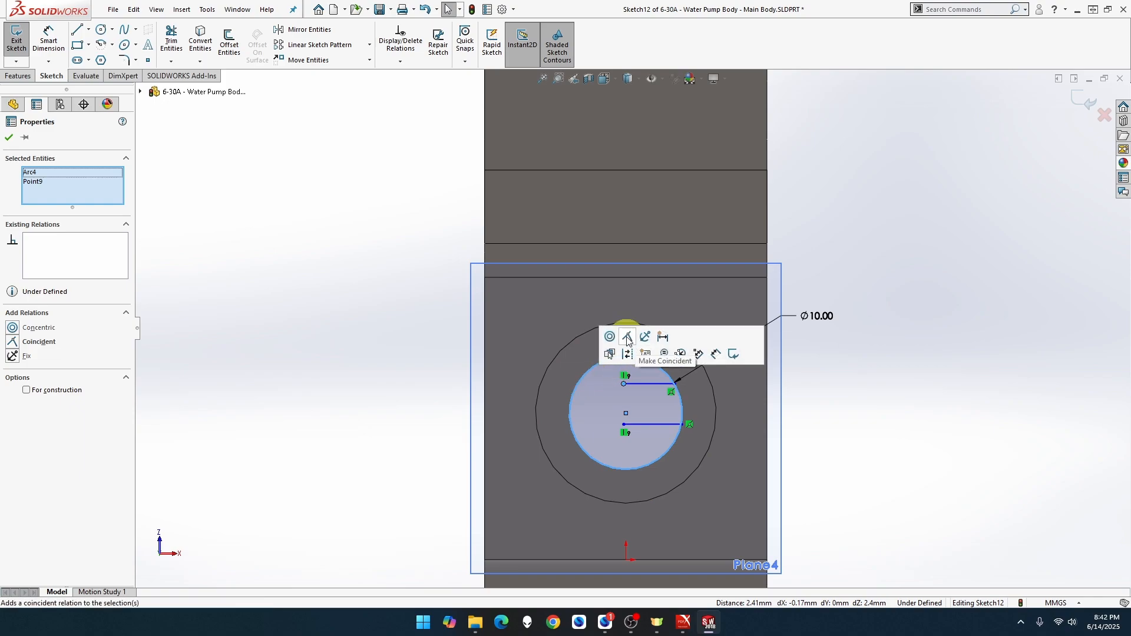
click(627, 339)
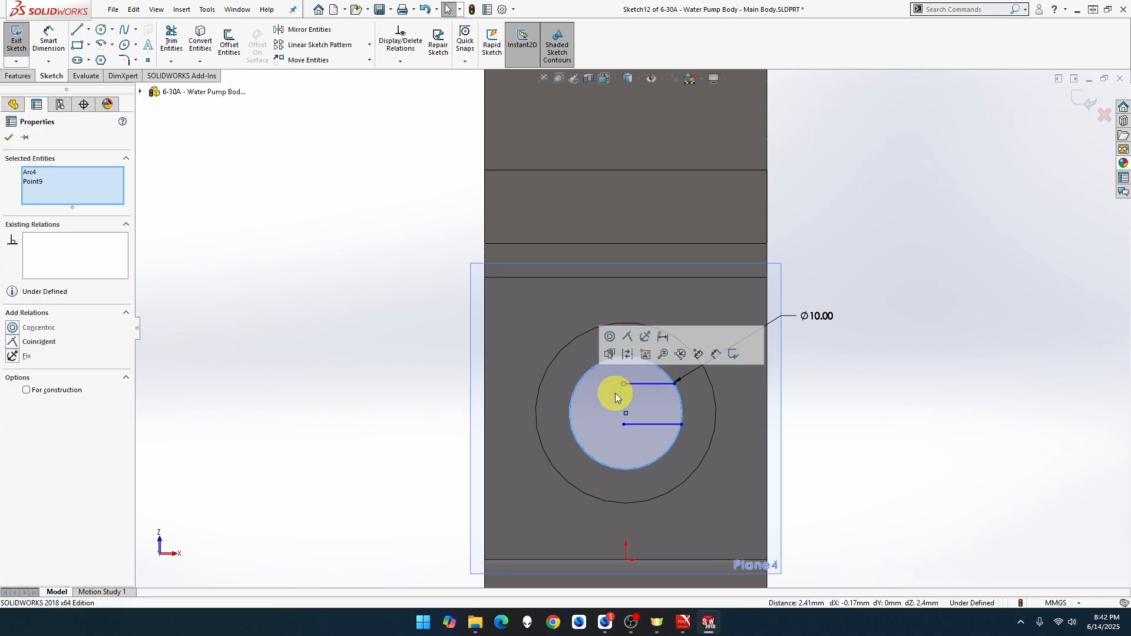
click(624, 423)
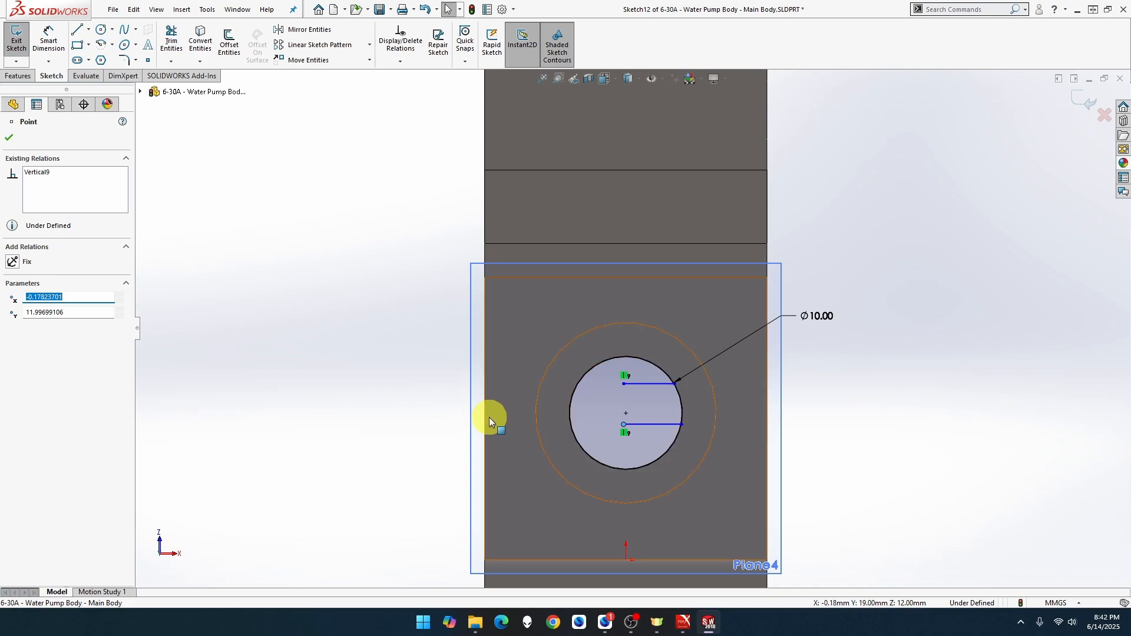
click(430, 405)
click(624, 426)
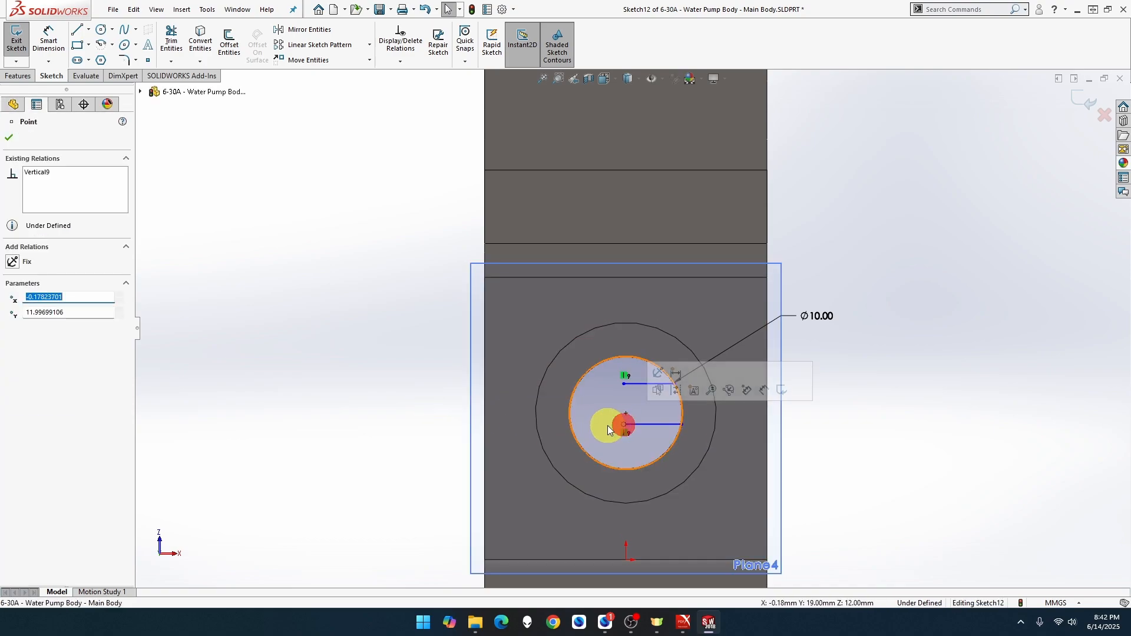
ctrl+click(574, 429)
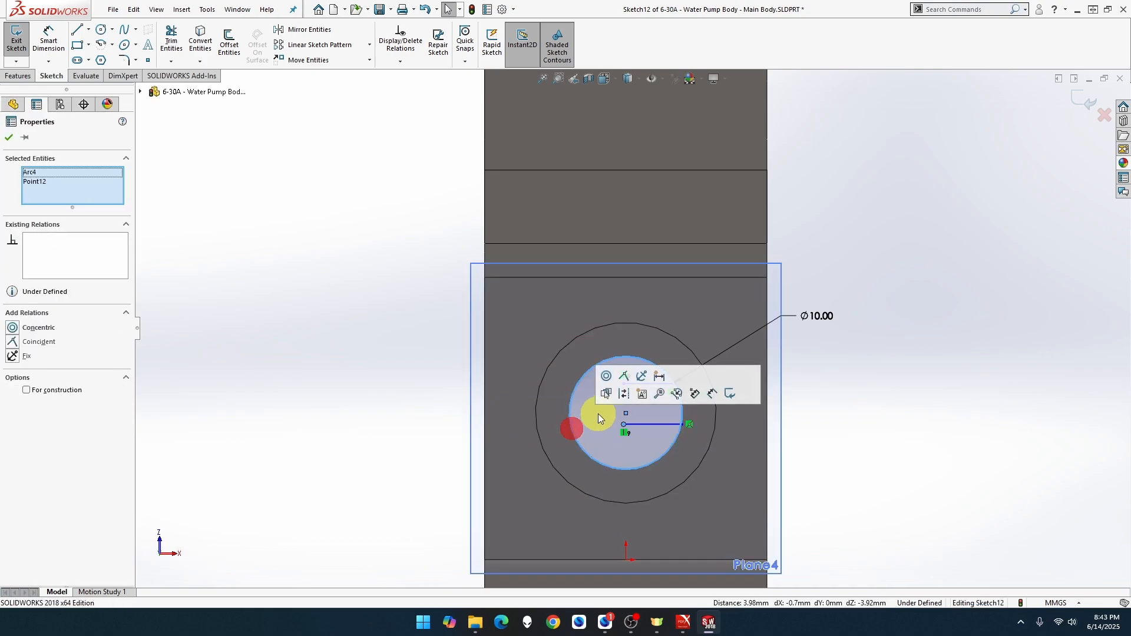
click(624, 377)
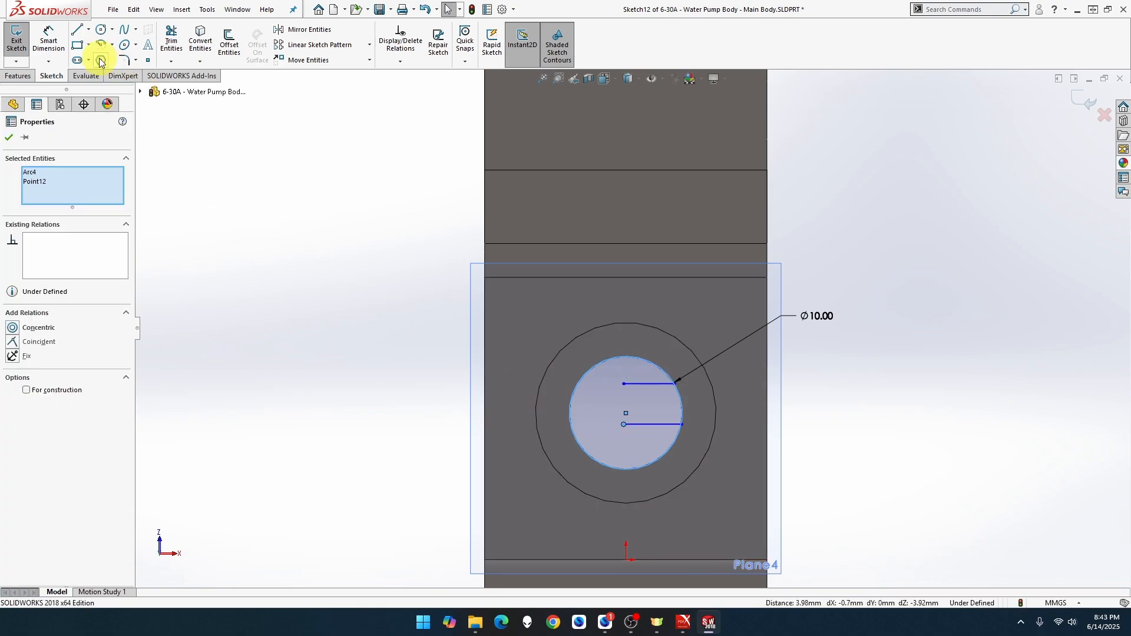
Dimension the lower line 2 mm from the circle's centre point.
click(49, 39)
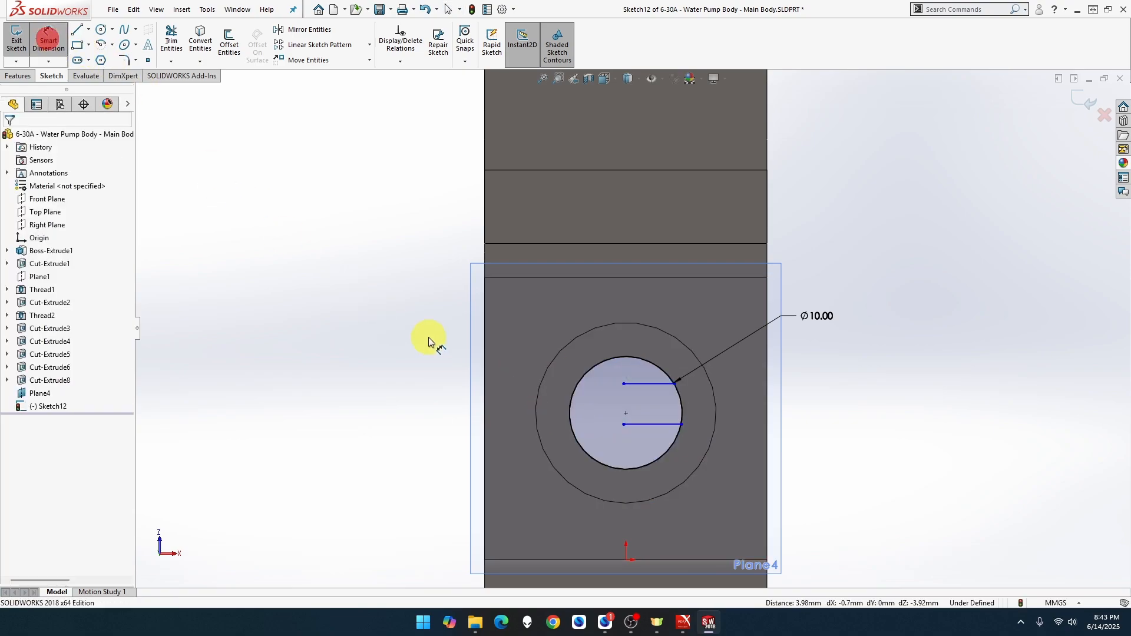
click(627, 415)
click(656, 425)
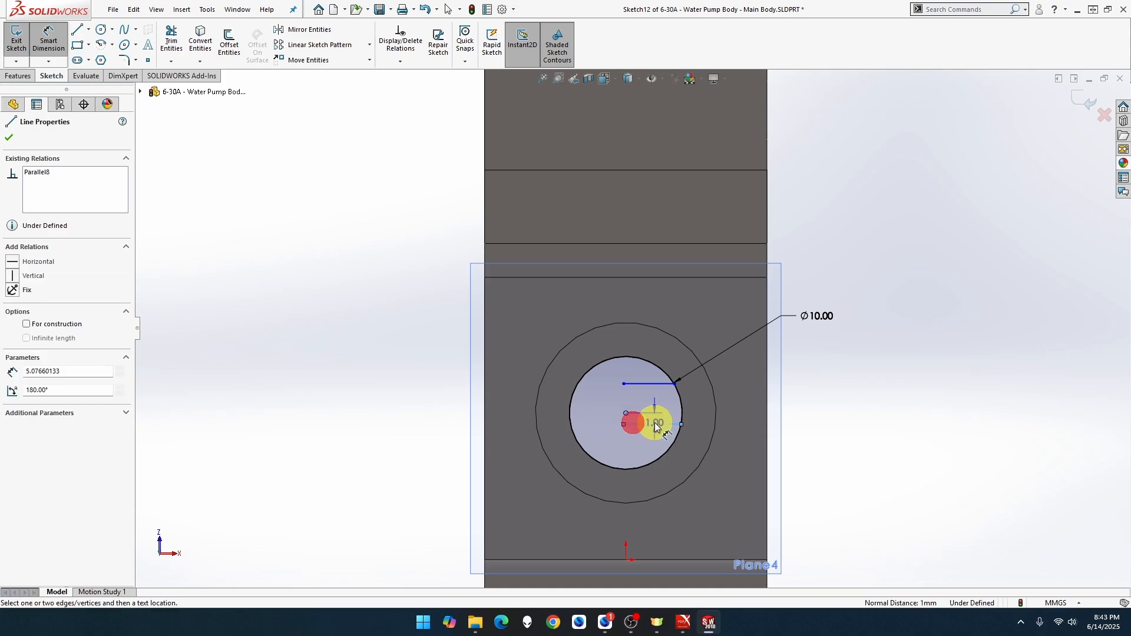
click(819, 423)
text(2)
key(Return)
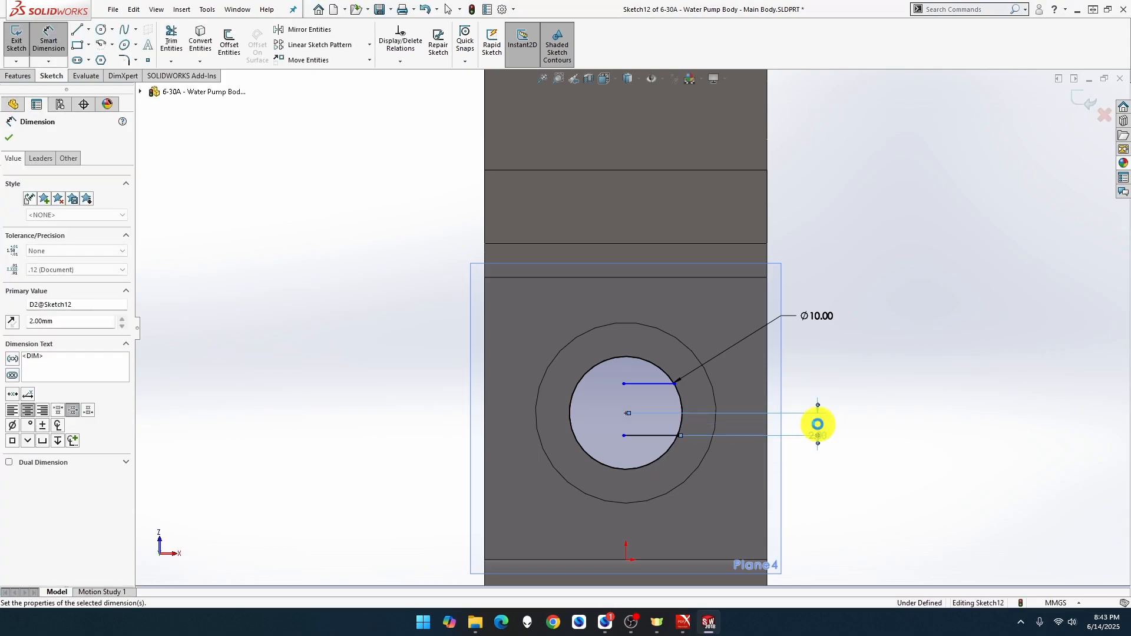
Dimension the upper line 2 mm from the circle's centre point.
click(662, 390)
click(625, 413)
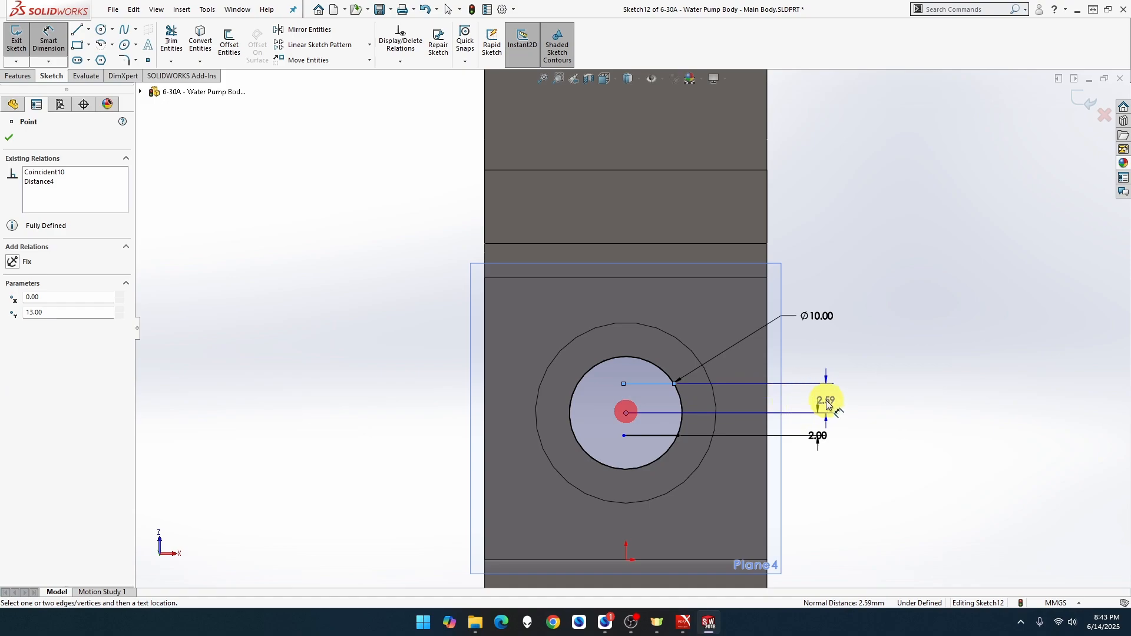
click(827, 403)
text(2.00mm)
key(Return)
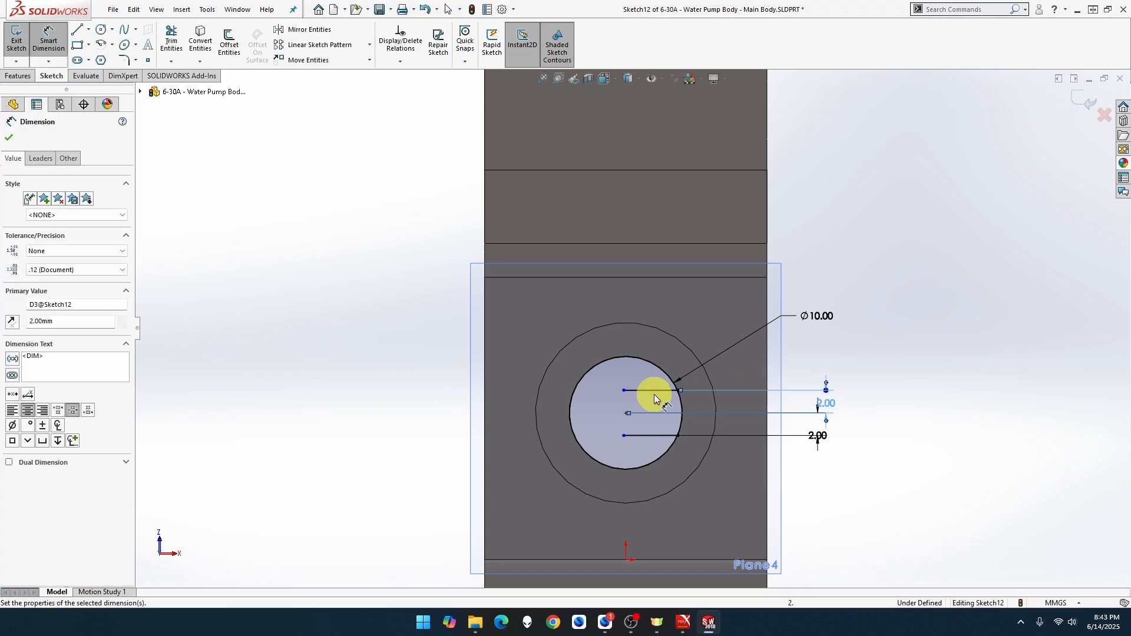
key(Escape)
Make the upper line's left endpoint coincident with the 10 mm circle.
click(624, 391)
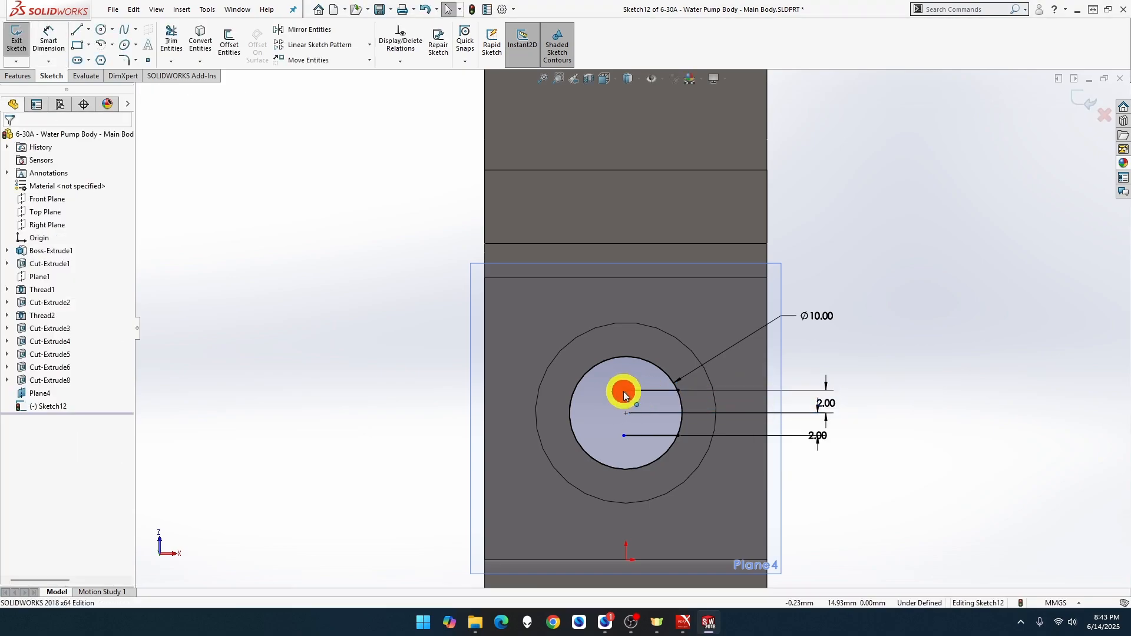
ctrl+click(576, 389)
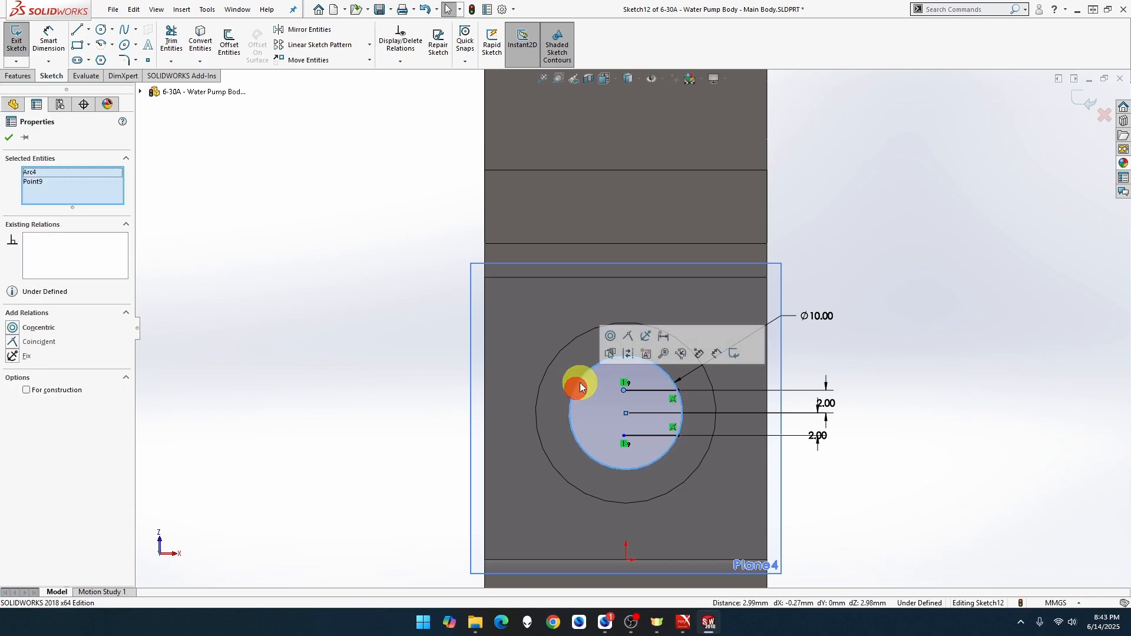
click(627, 337)
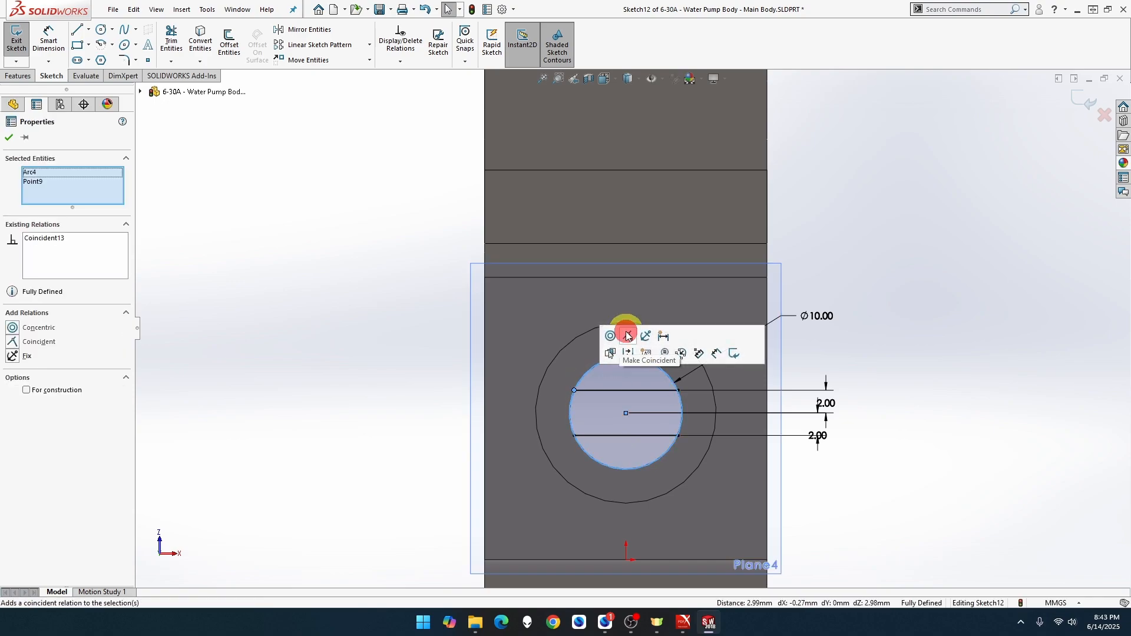
Try a coincident relation between the lower line's left endpoint and the circle, and undo it.
click(573, 436)
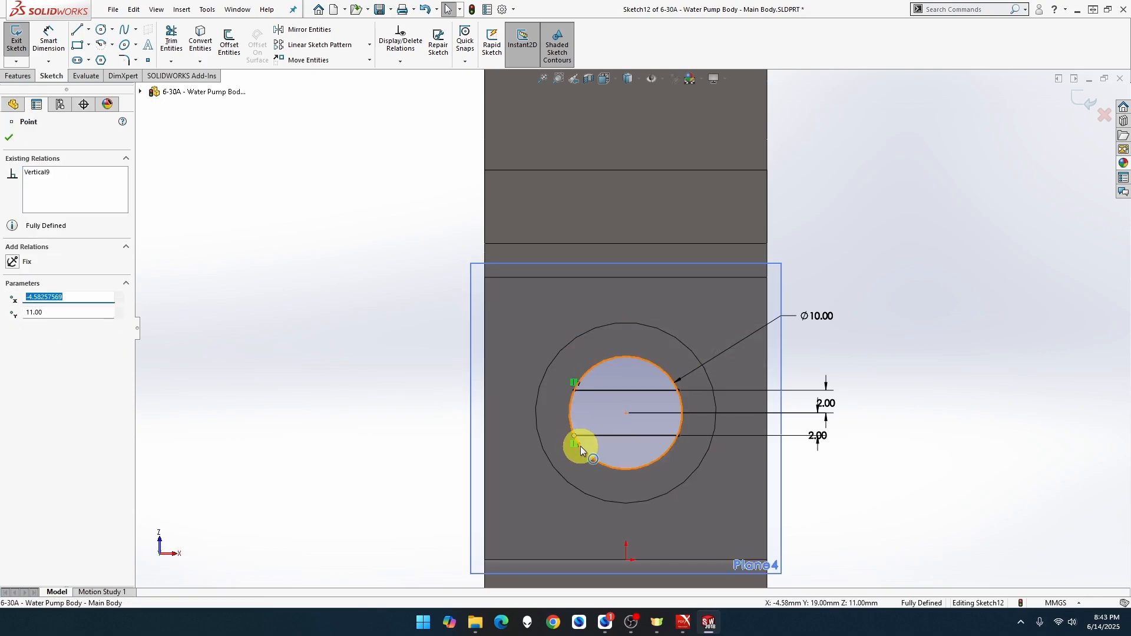
ctrl+click(581, 446)
click(614, 394)
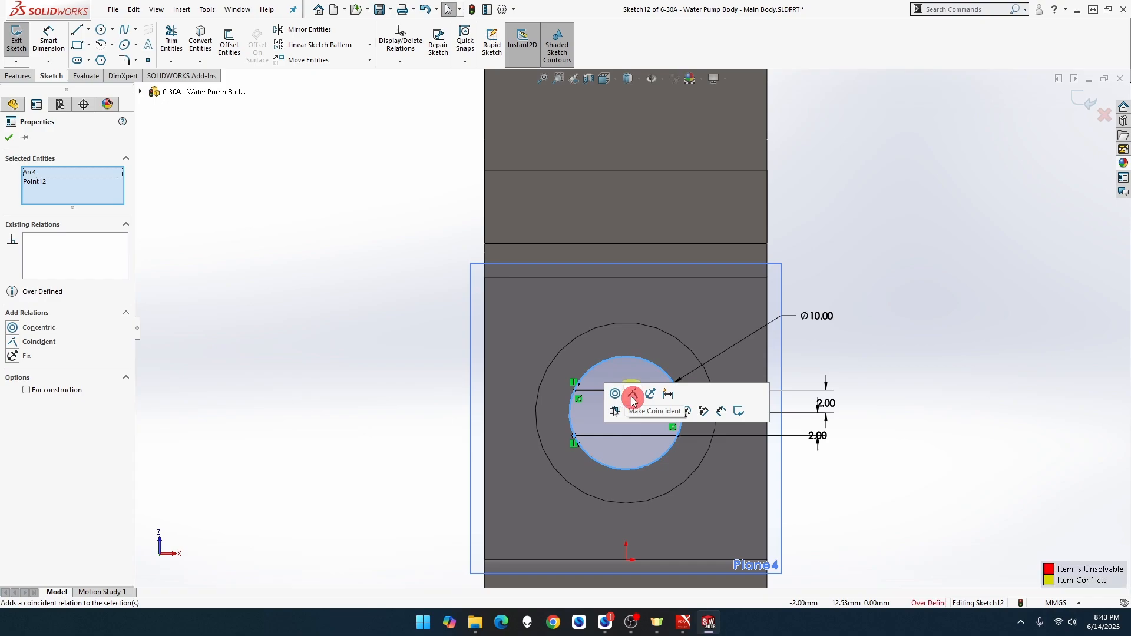
key(ctrl+z)
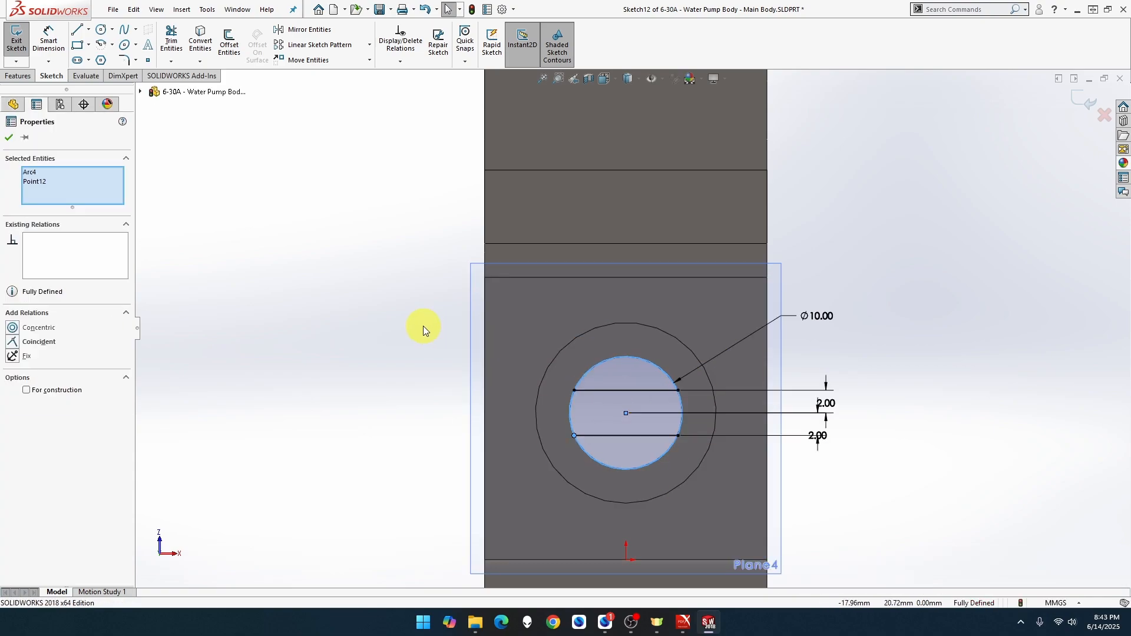
click(408, 309)
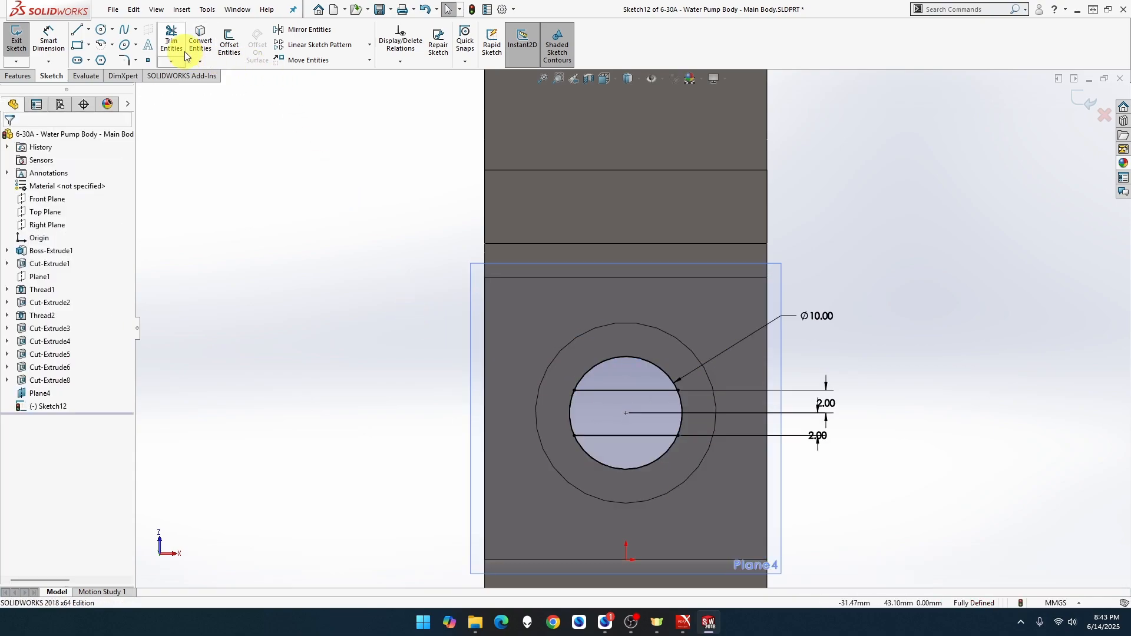
Trim away the circle's arcs below the lower line and above the upper line, leaving the slot profile between them.
click(171, 41)
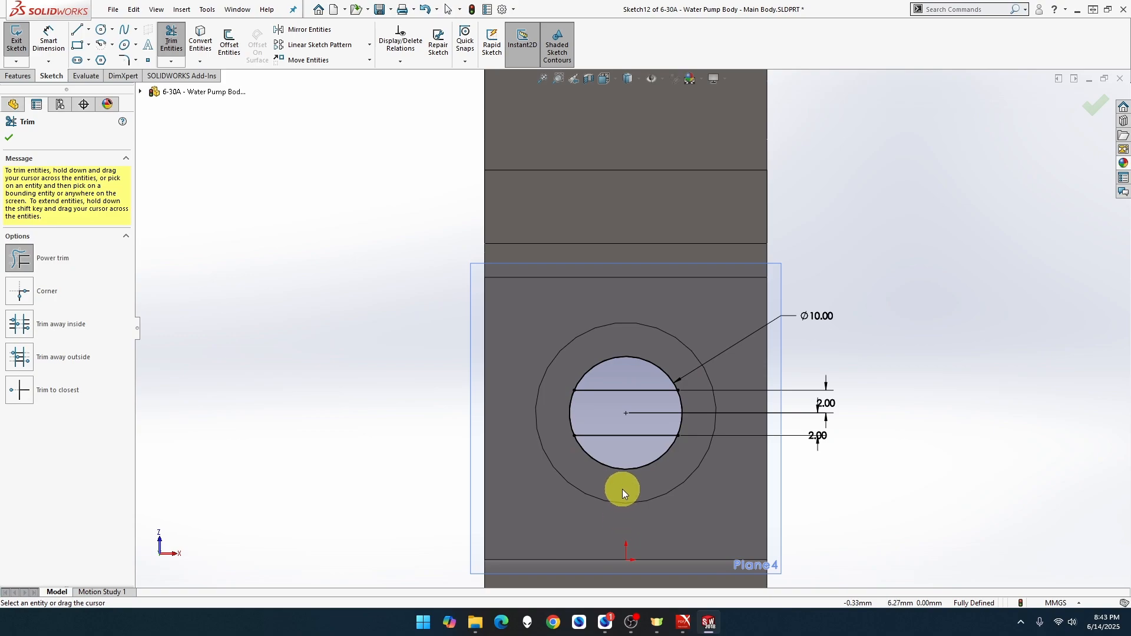
drag(622, 489, 627, 462)
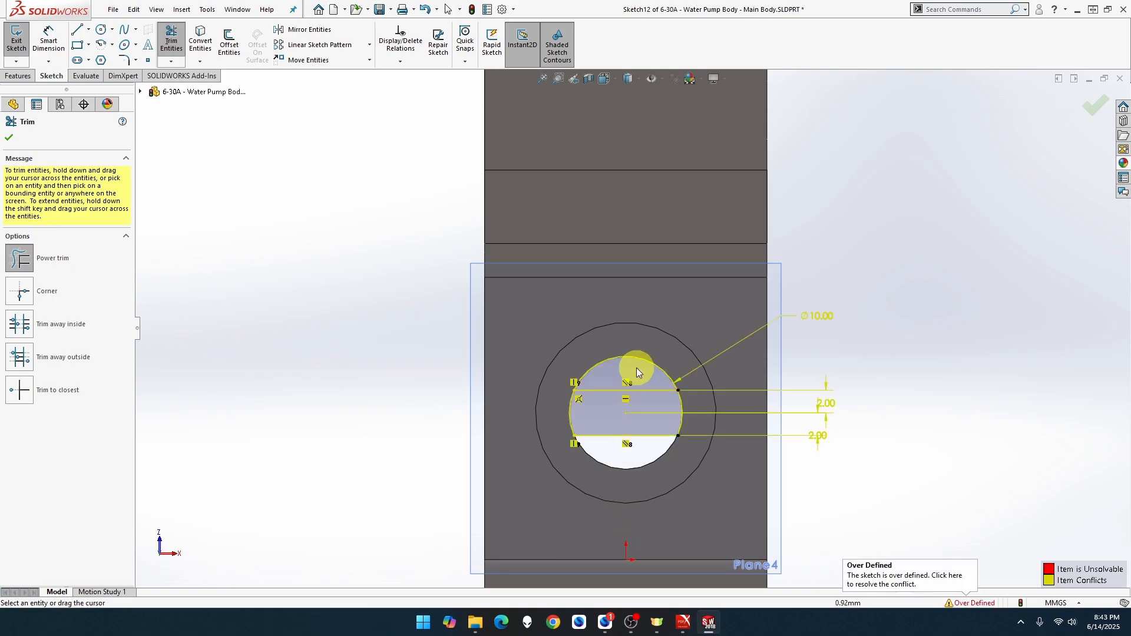
mouse_move(637, 369)
mouse_down()
mouse_move(637, 352)
mouse_move(611, 365)
mouse_up()
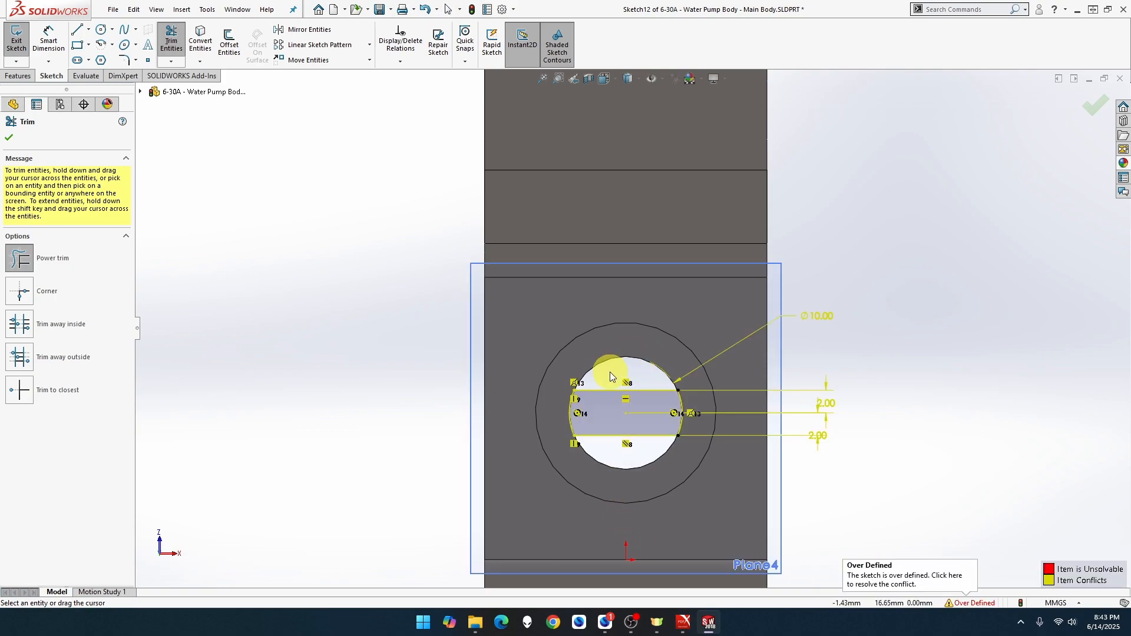
scroll(652, 391, down, 3)
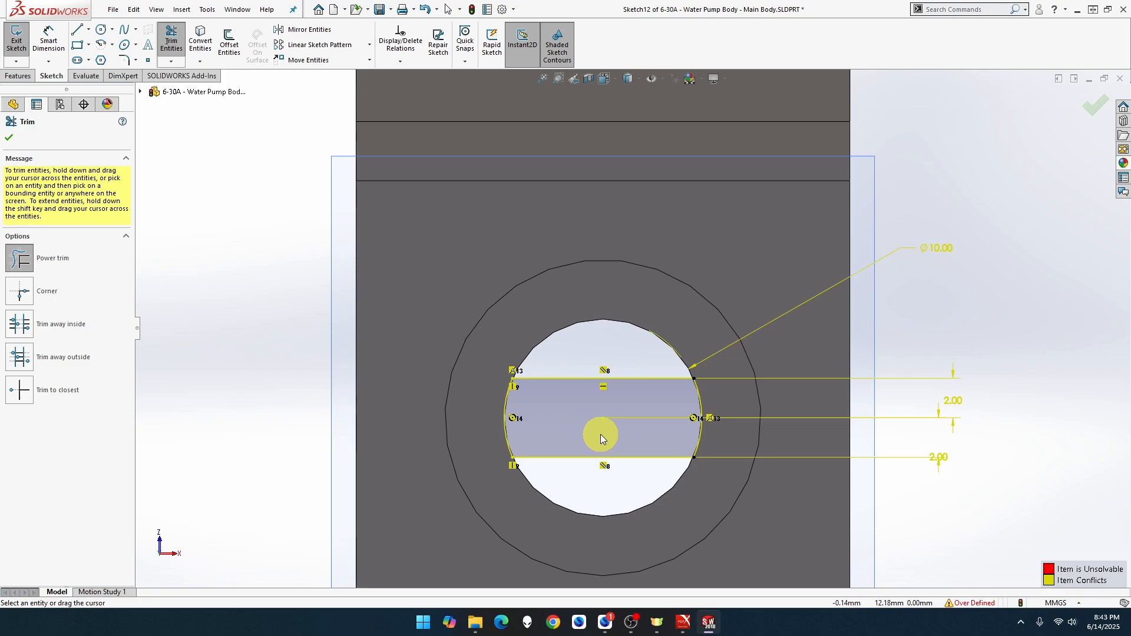
click(607, 391)
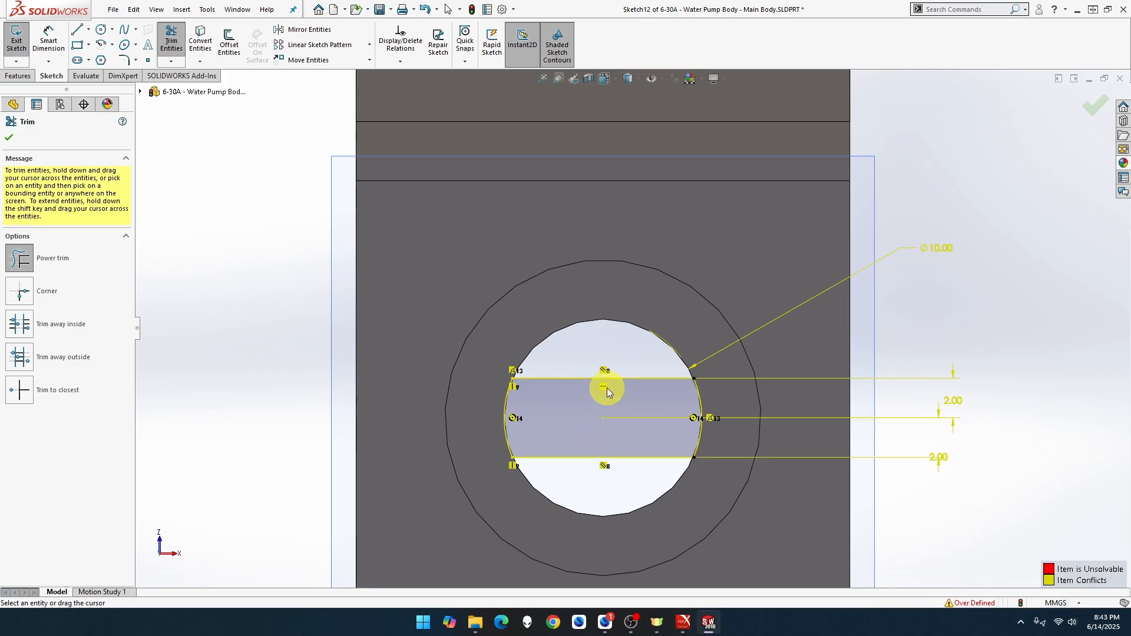
click(603, 389)
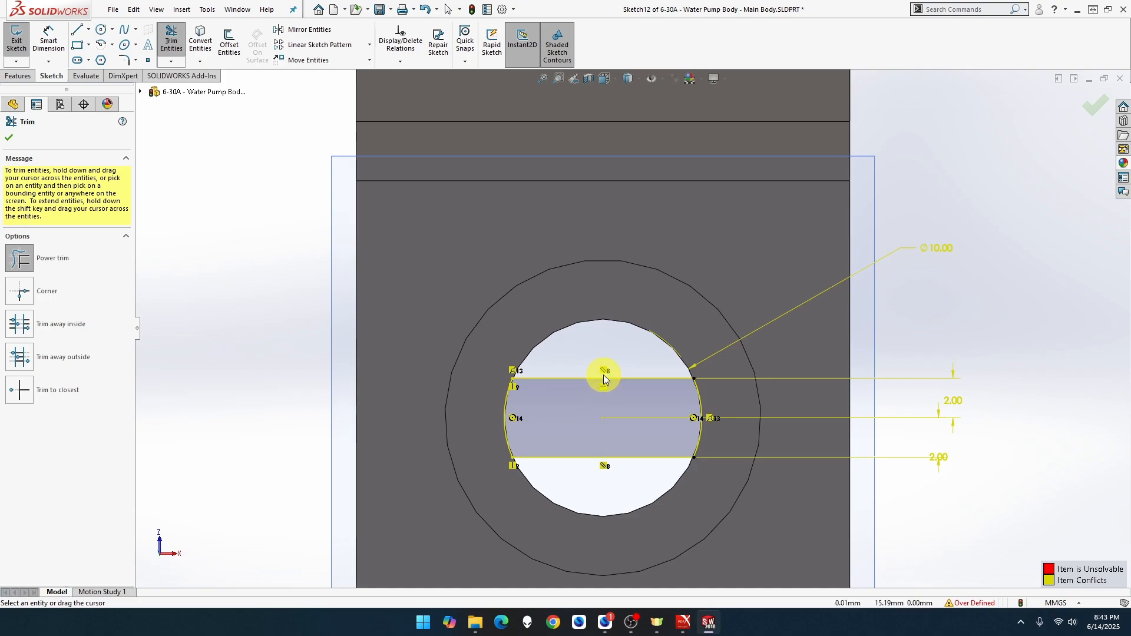
click(604, 371)
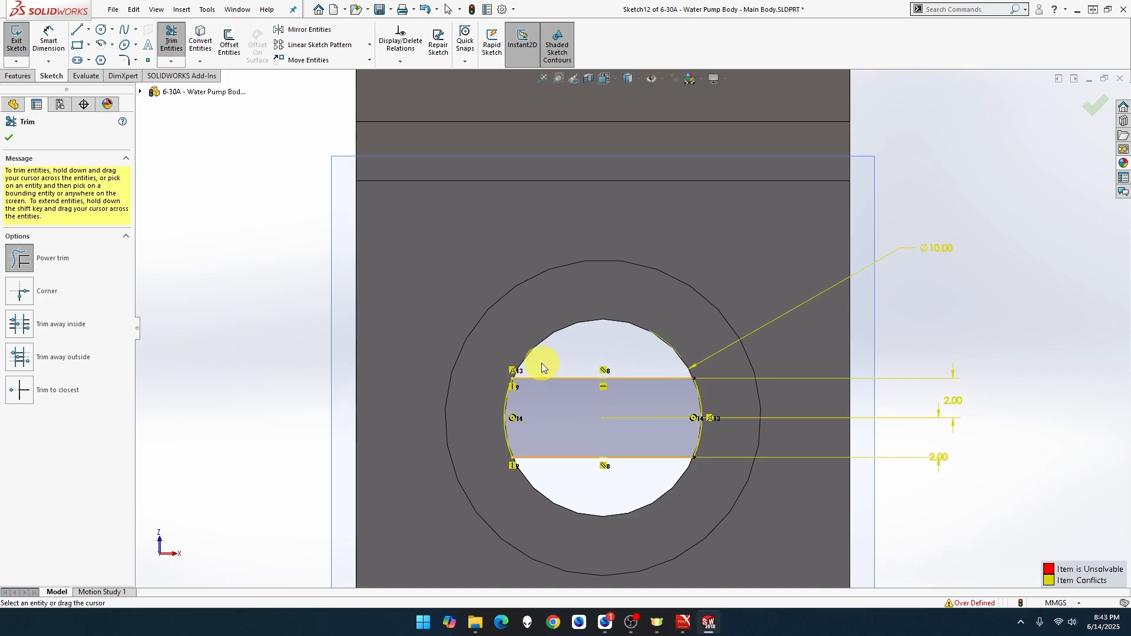
click(512, 371)
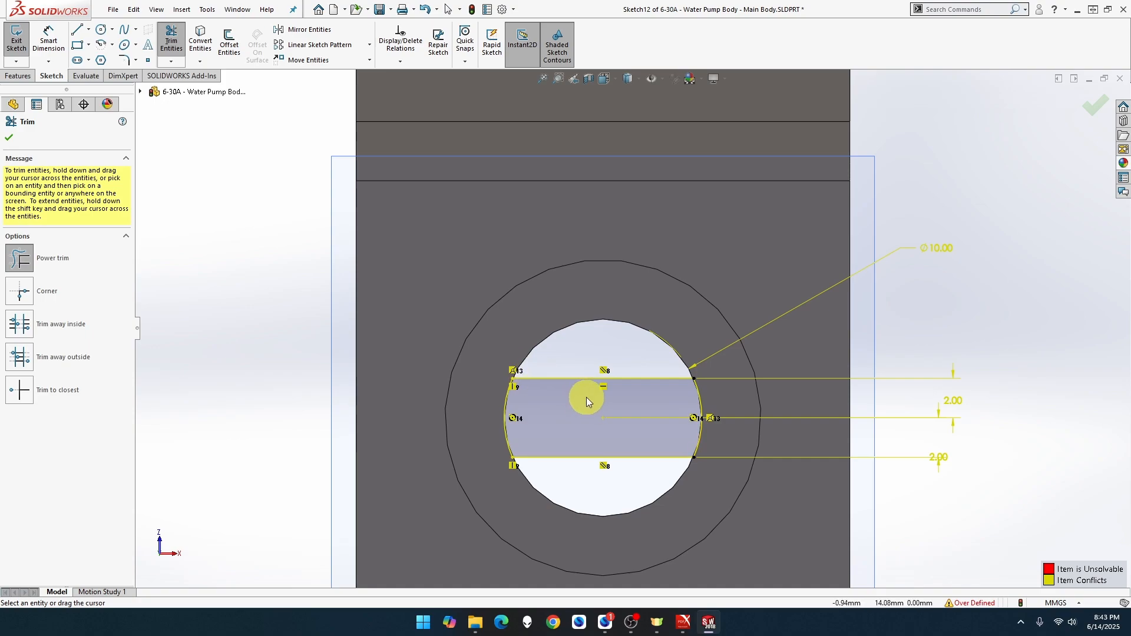
Finish trimming and exit Sketch12, dismissing the rebuild warning.
click(8, 139)
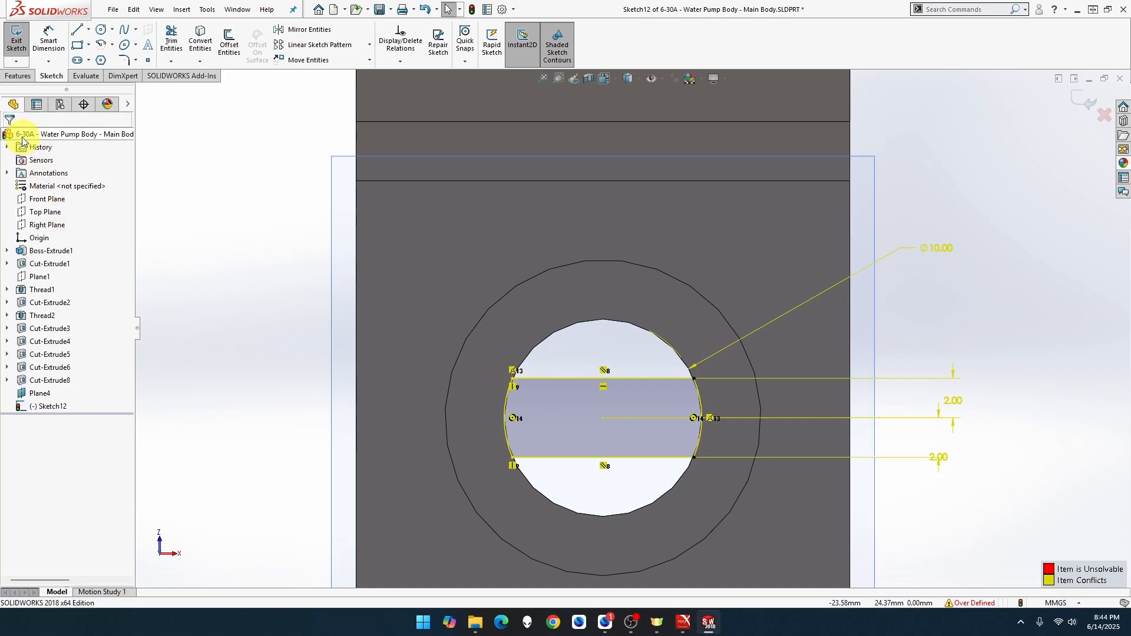
click(17, 56)
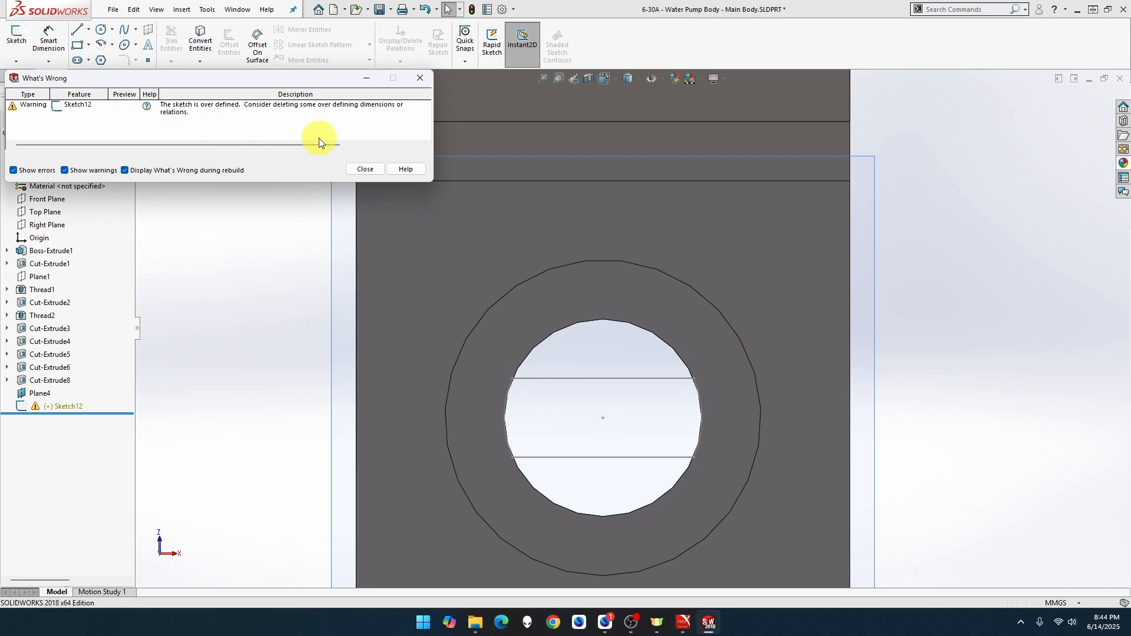
click(360, 168)
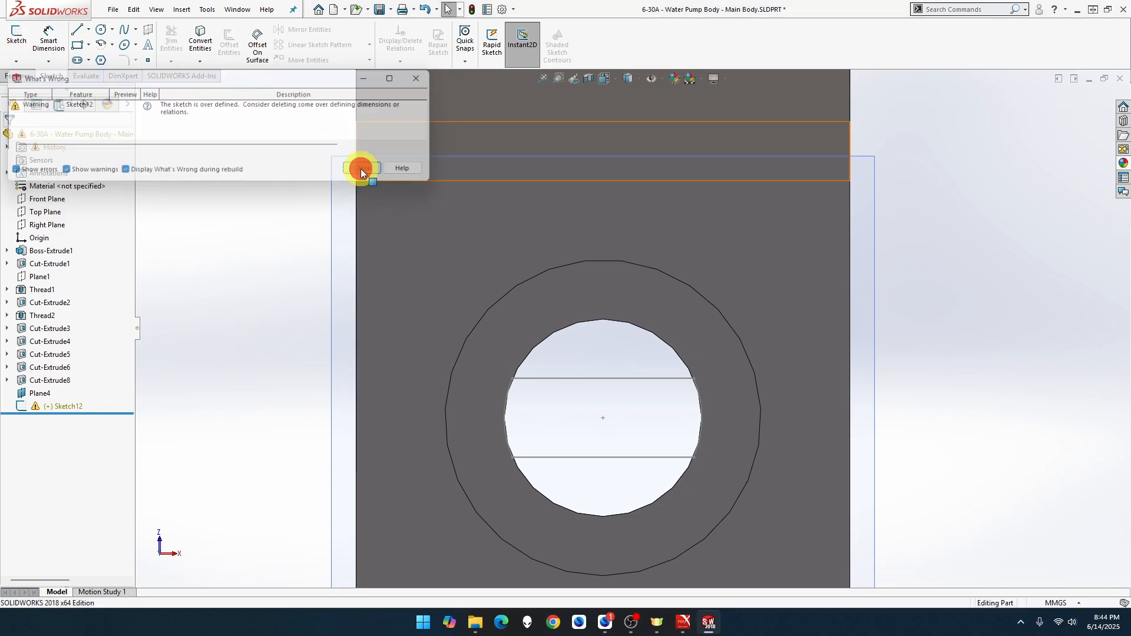
Reopen Sketch12, delete the 2 mm dimension between the upper line and the circle's centre, and reposition the lower line's dimension.
click(63, 408)
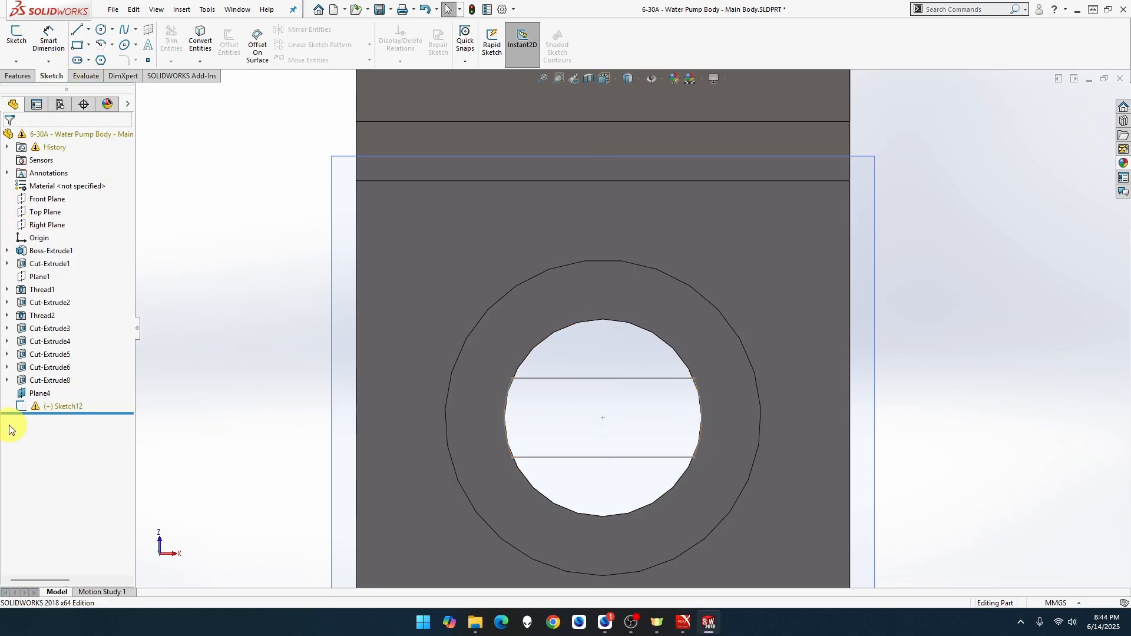
right_click(21, 407)
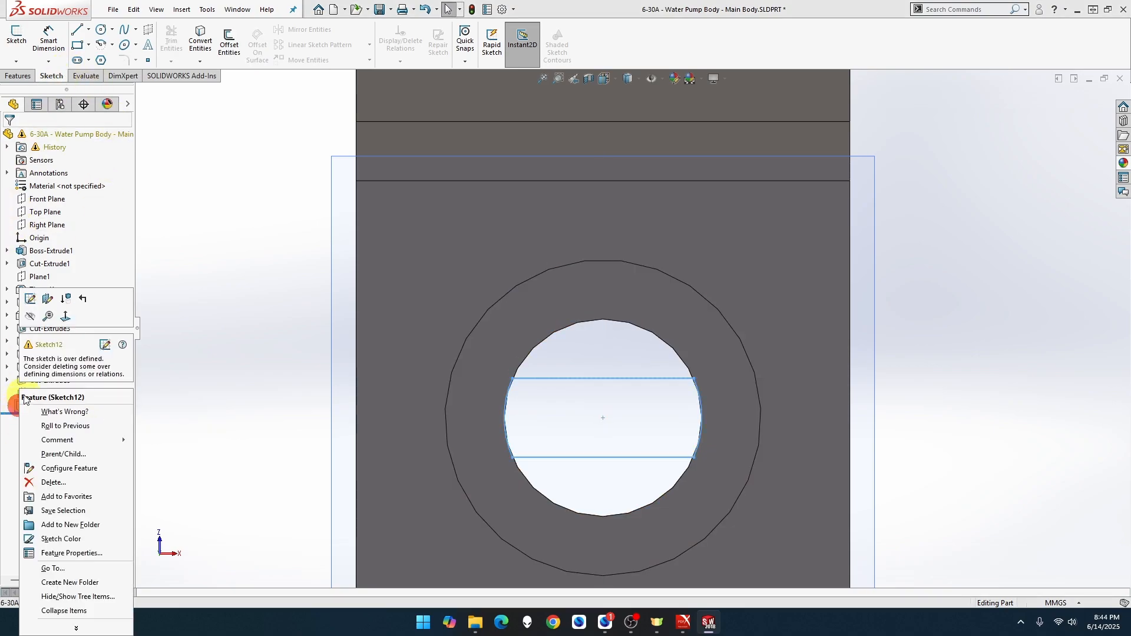
click(28, 299)
click(962, 400)
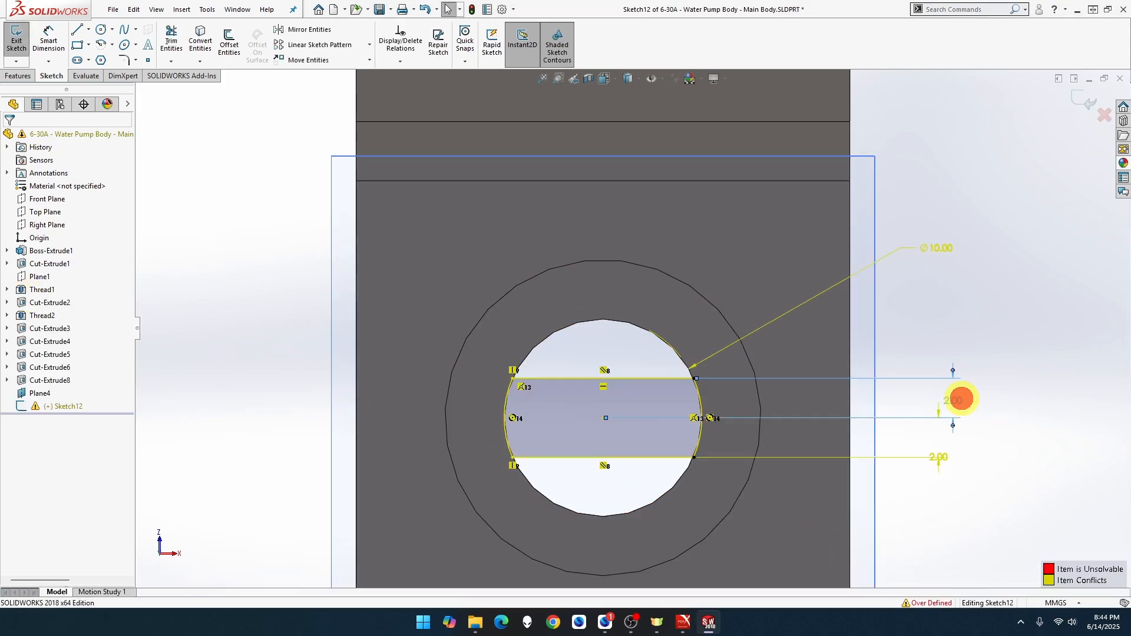
key(Delete)
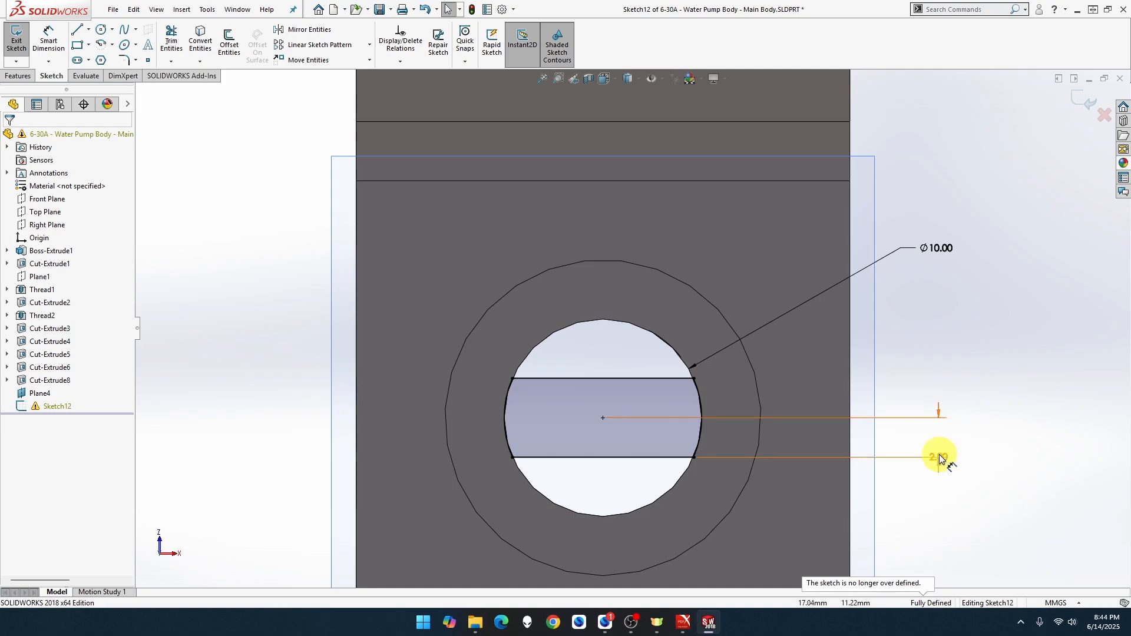
drag(940, 458, 955, 437)
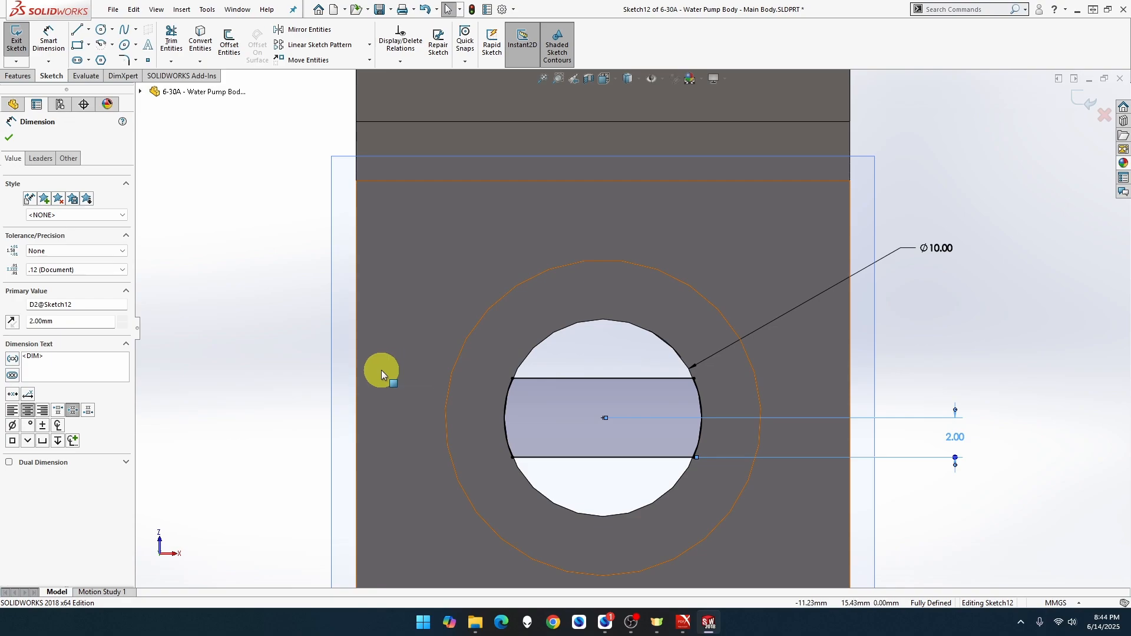
Exit Sketch12 and delete it from the model, leaving Plane4 in place.
middle_drag(381, 370, 368, 375)
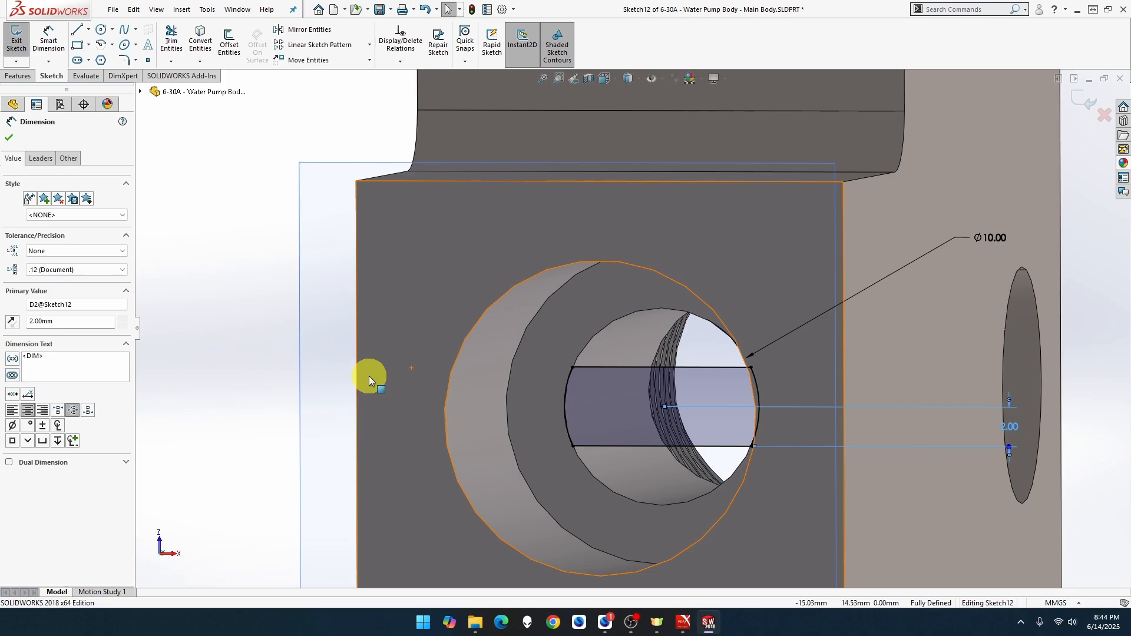
click(11, 140)
click(53, 408)
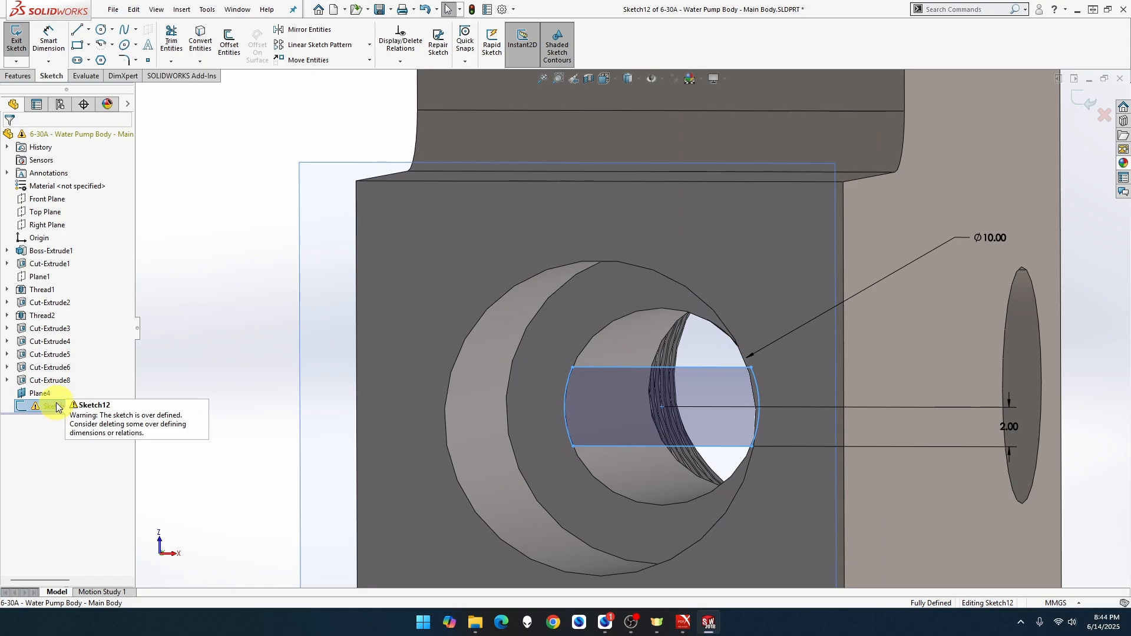
click(25, 412)
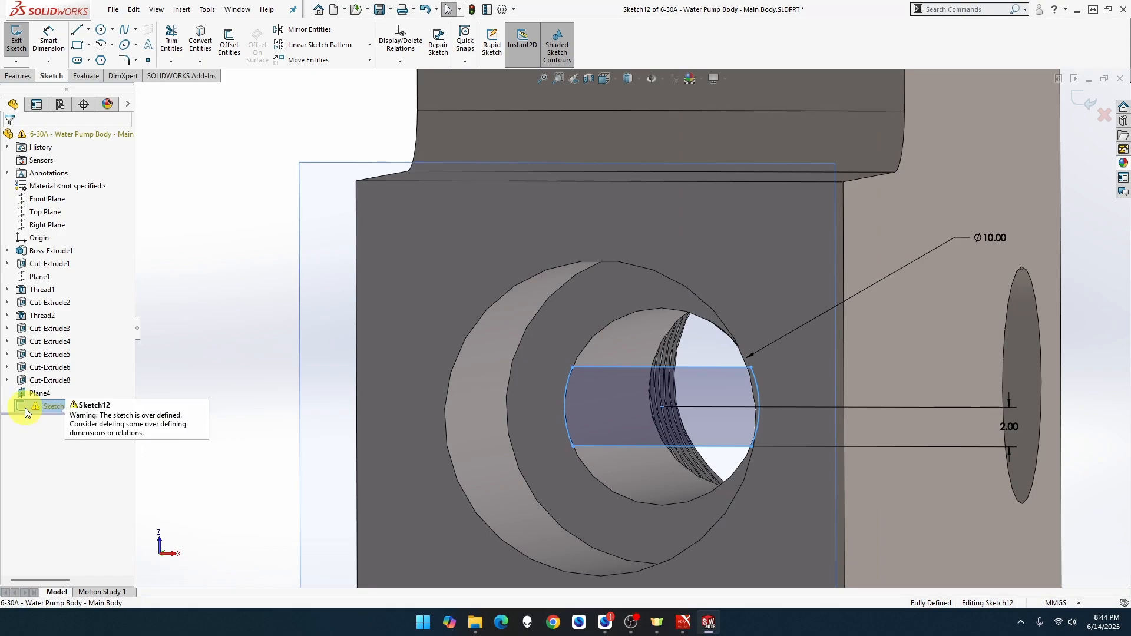
click(16, 42)
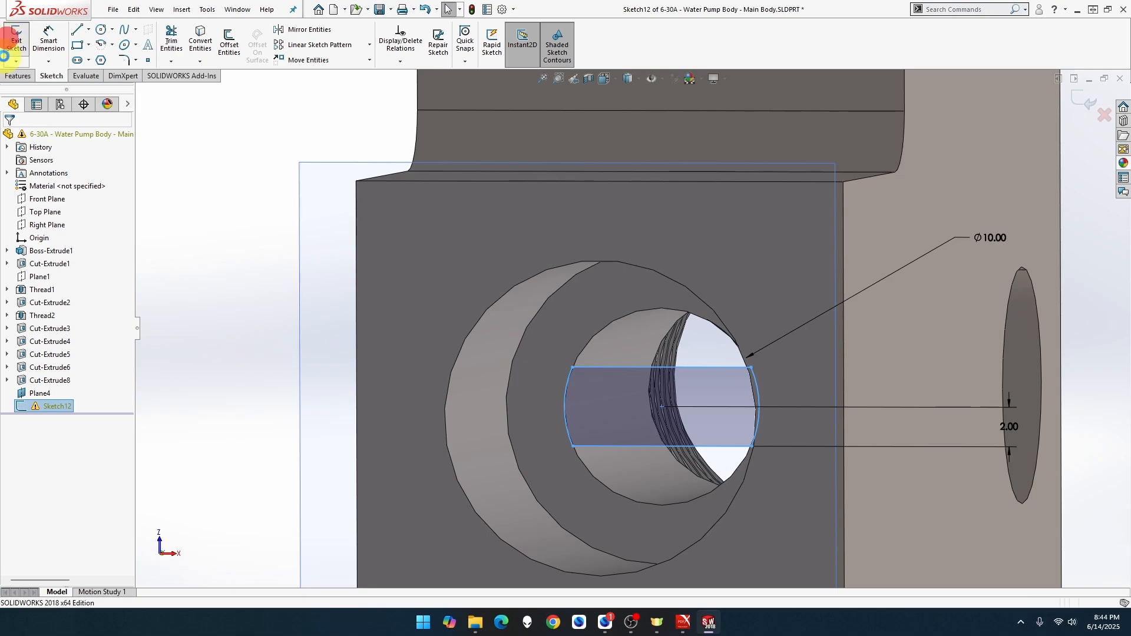
click(22, 411)
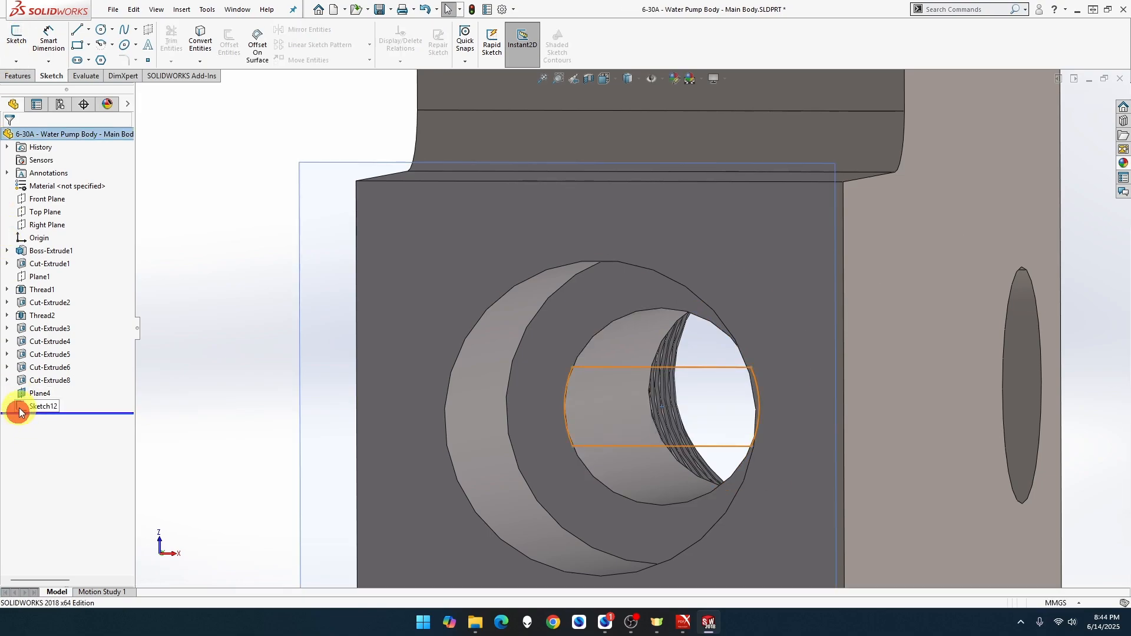
key(Delete)
key(Return)
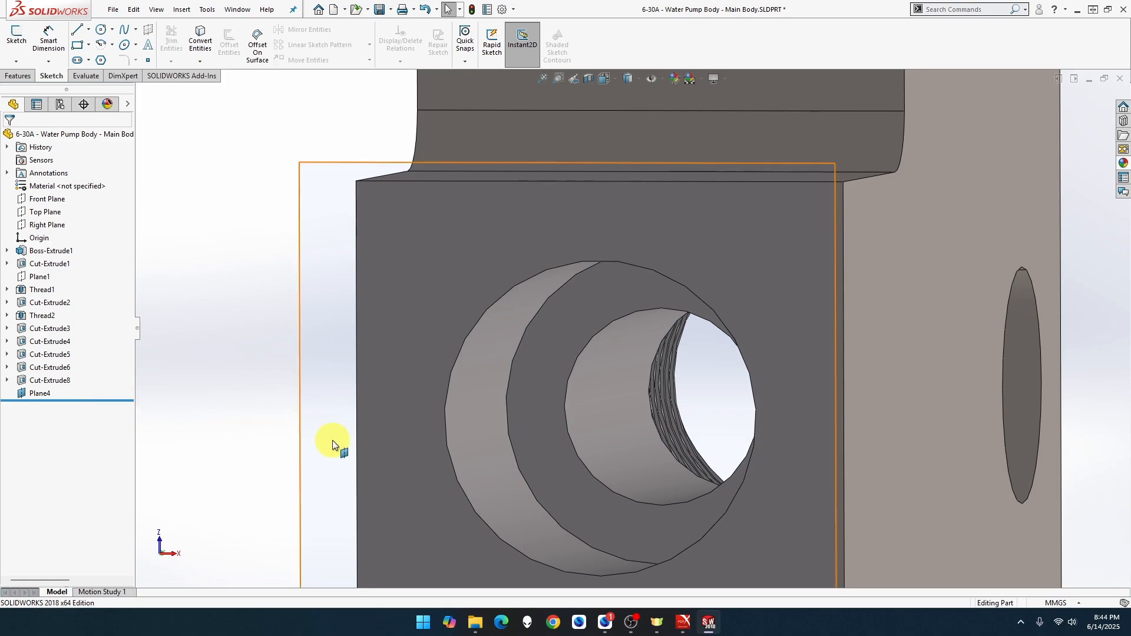
Start a new sketch on the ring-shaped counterbore face of Cut-Extrude6, viewed normal to that face.
right_click(536, 446)
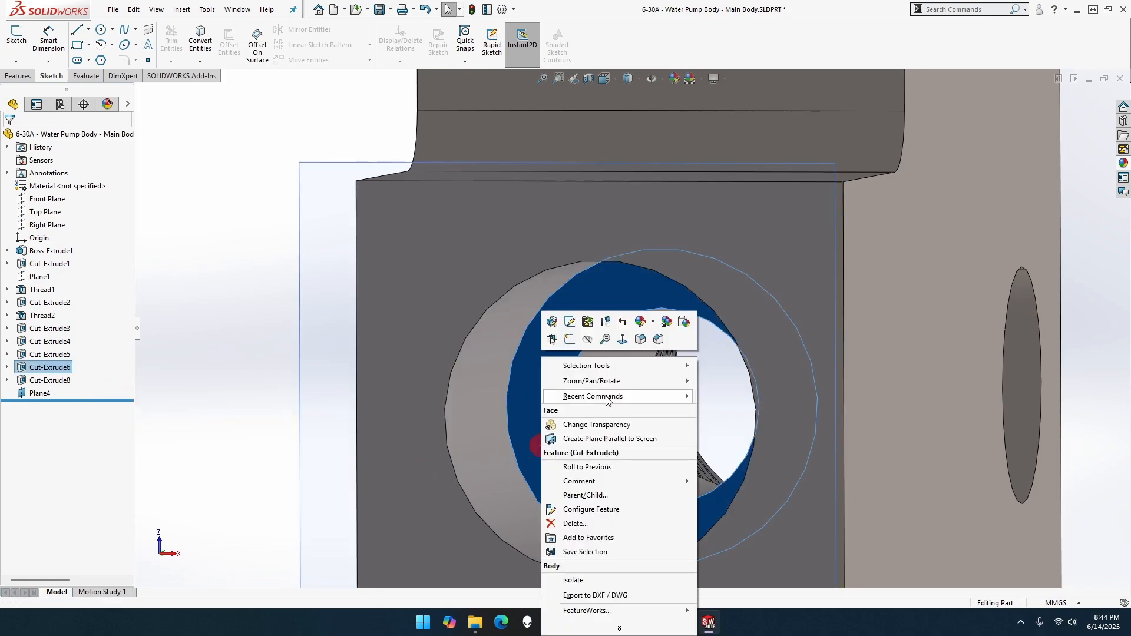
click(623, 339)
right_click(614, 382)
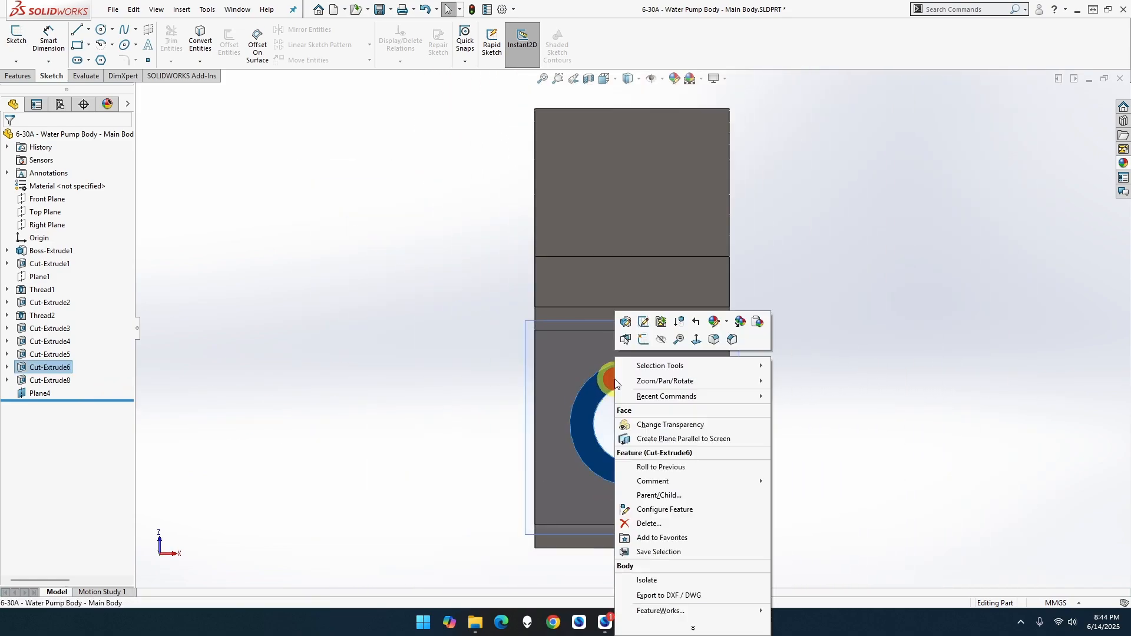
click(642, 342)
scroll(641, 412, down, 3)
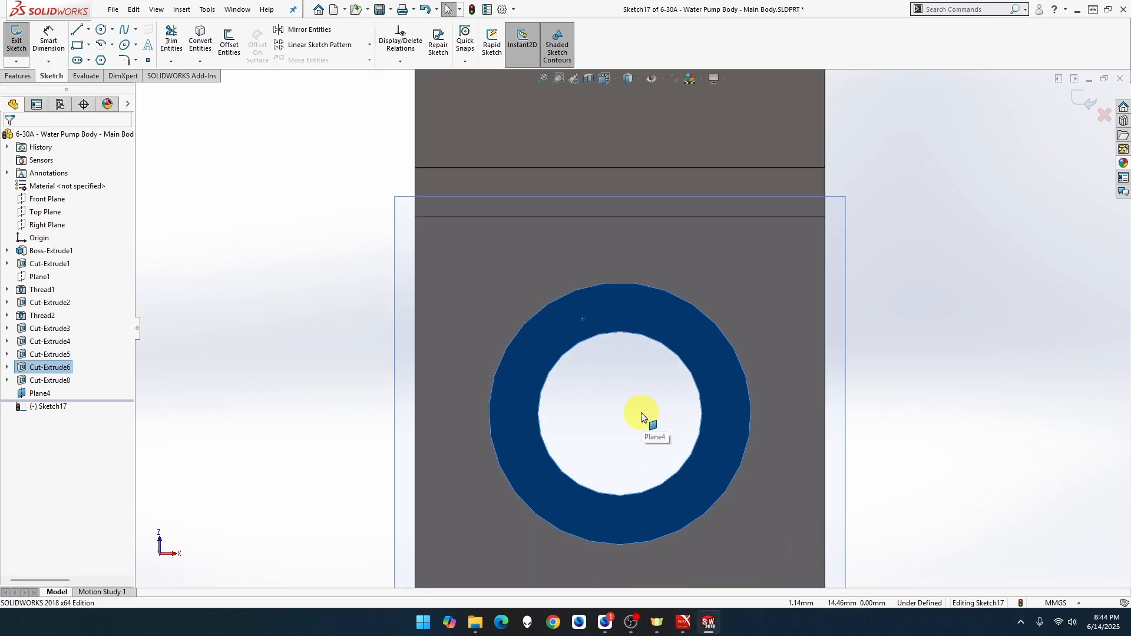
click(241, 235)
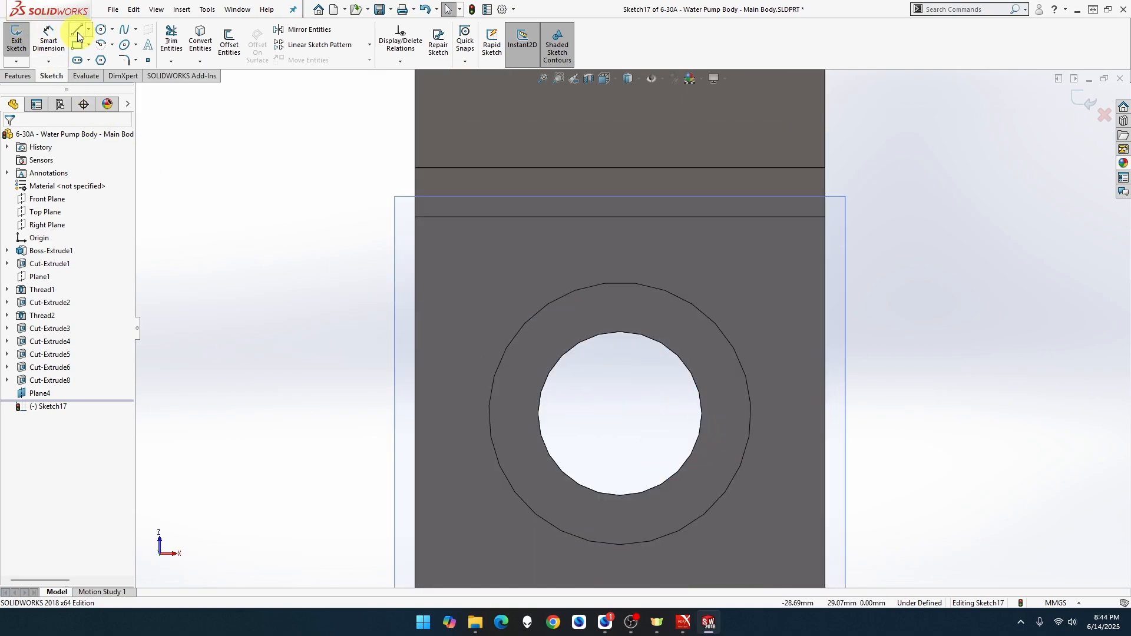
Sketch a circle centred on the bore and dimension its diameter as 16 mm.
click(101, 34)
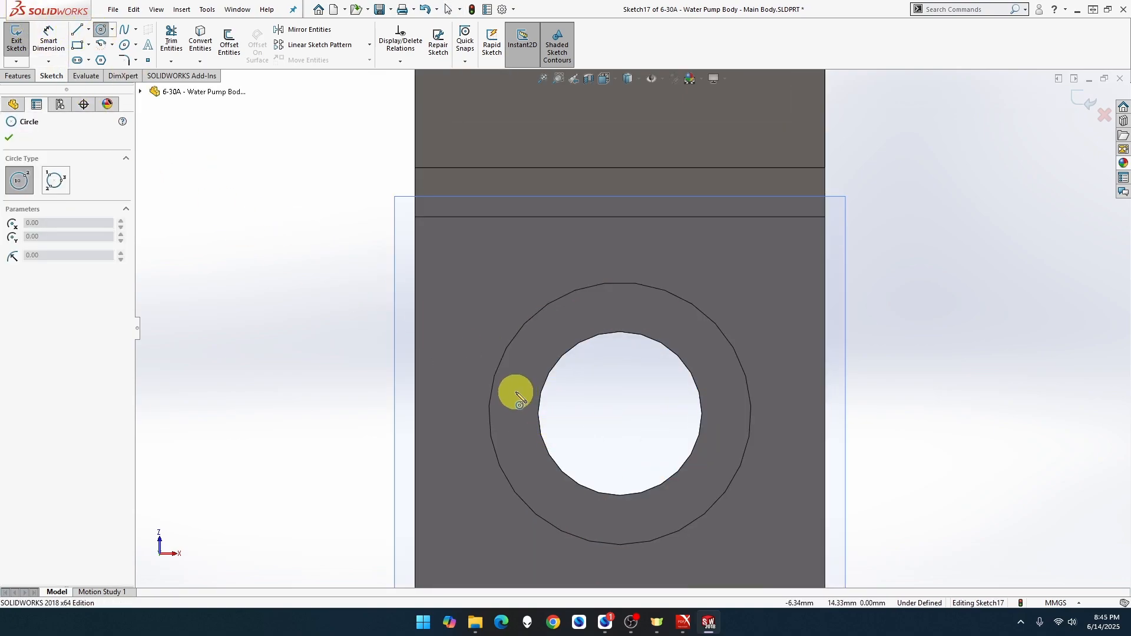
click(620, 414)
click(660, 366)
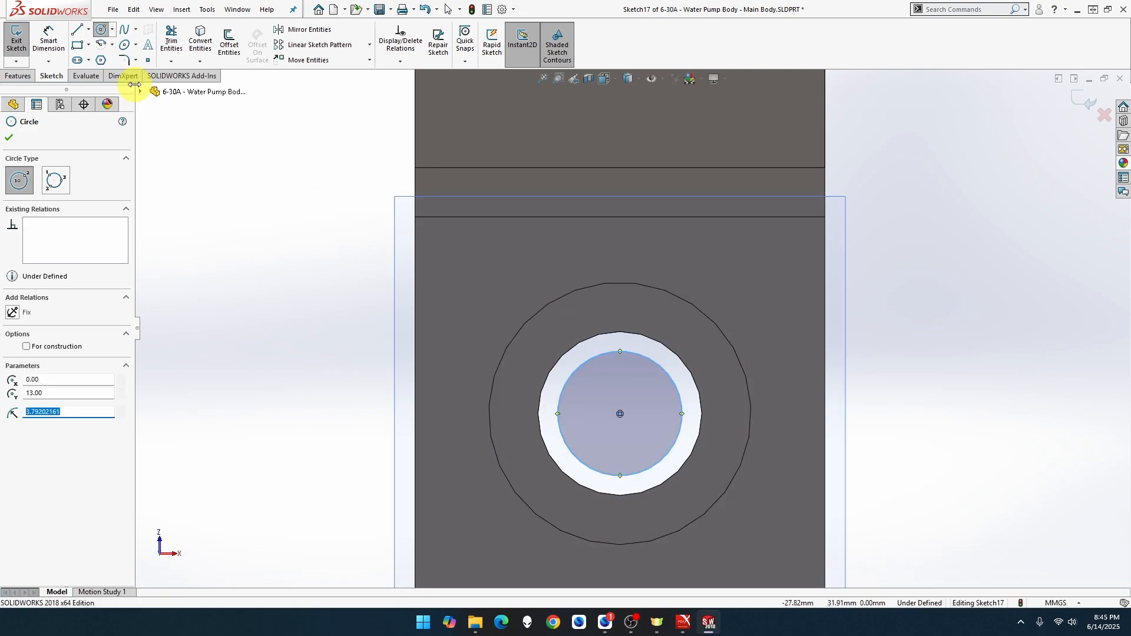
click(57, 43)
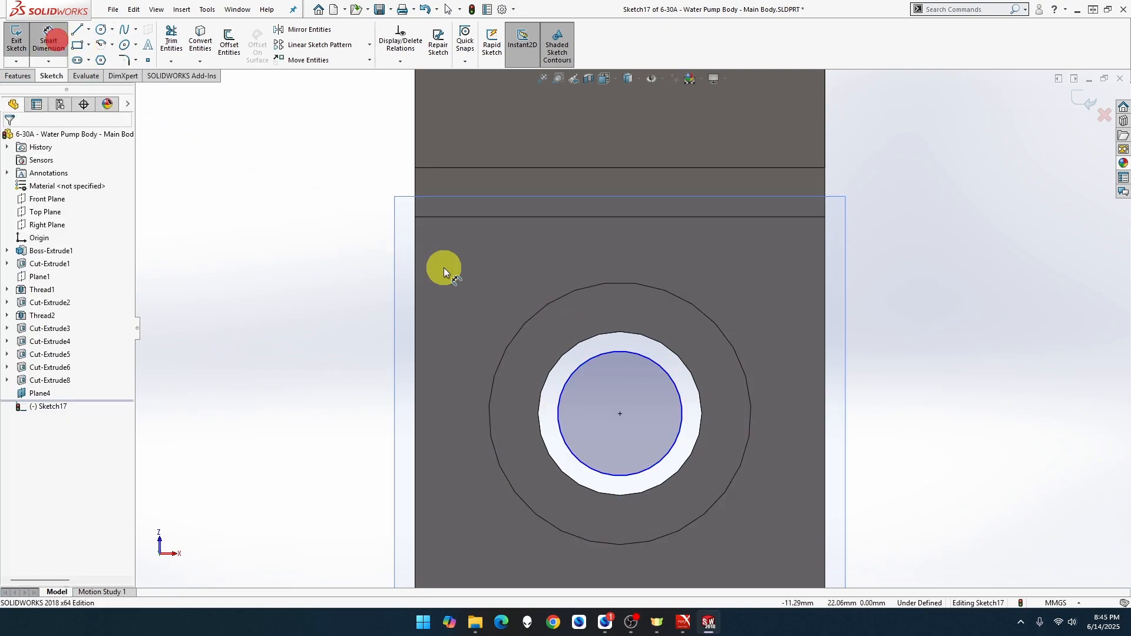
click(625, 357)
click(897, 316)
text(1)
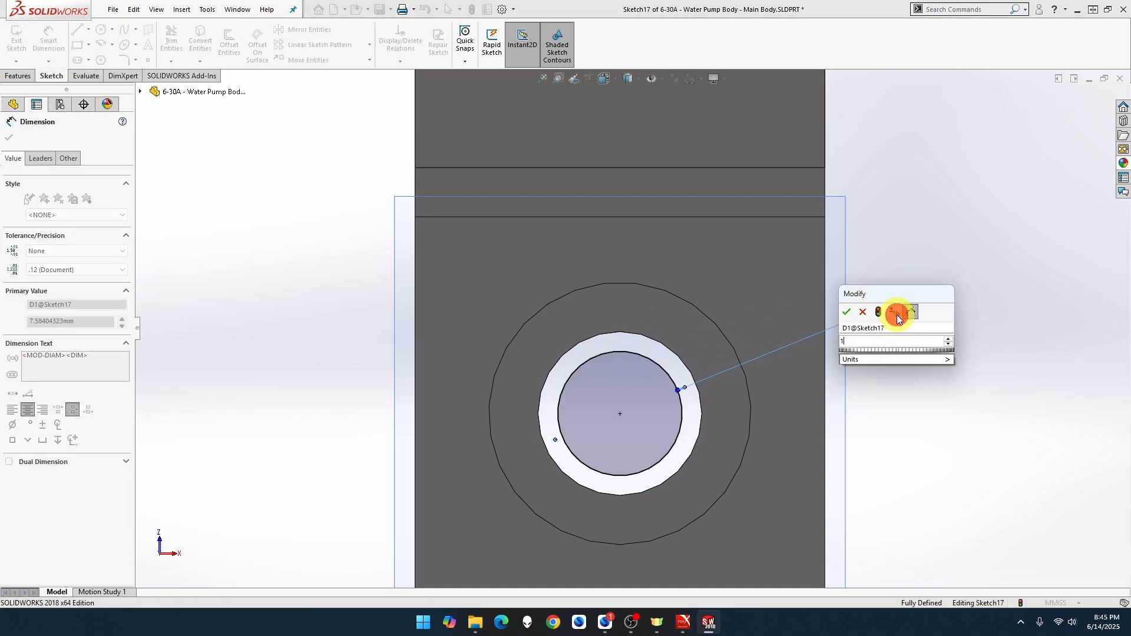
text(6)
key(Return)
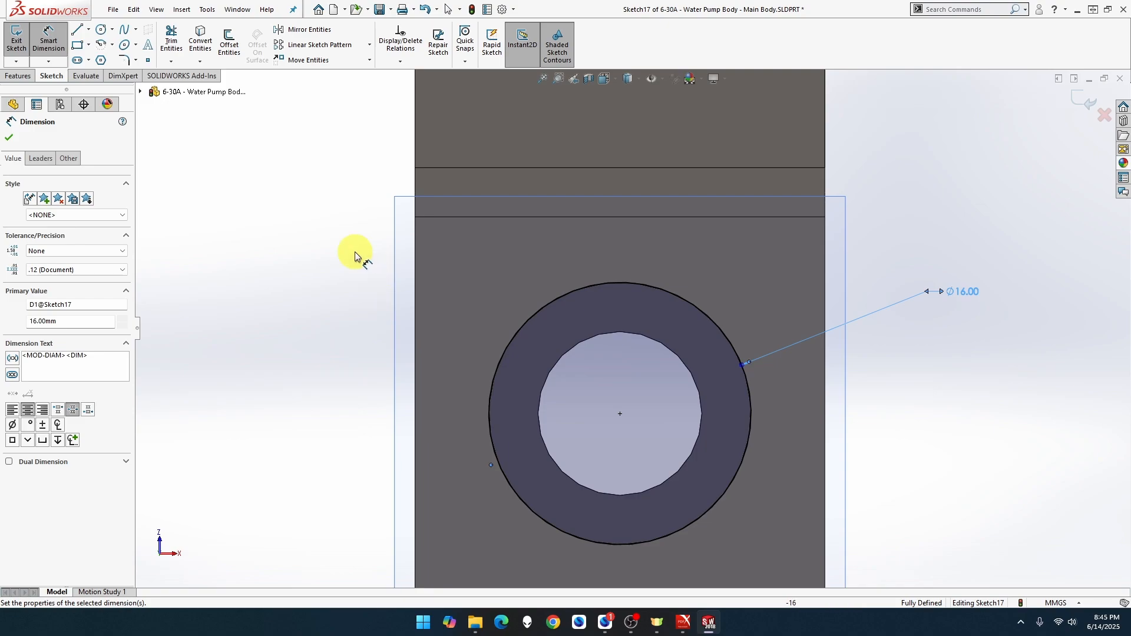
Draw two lines across the 16 mm circle, a horizontal one above its centre and a roughly horizontal one below it.
click(78, 29)
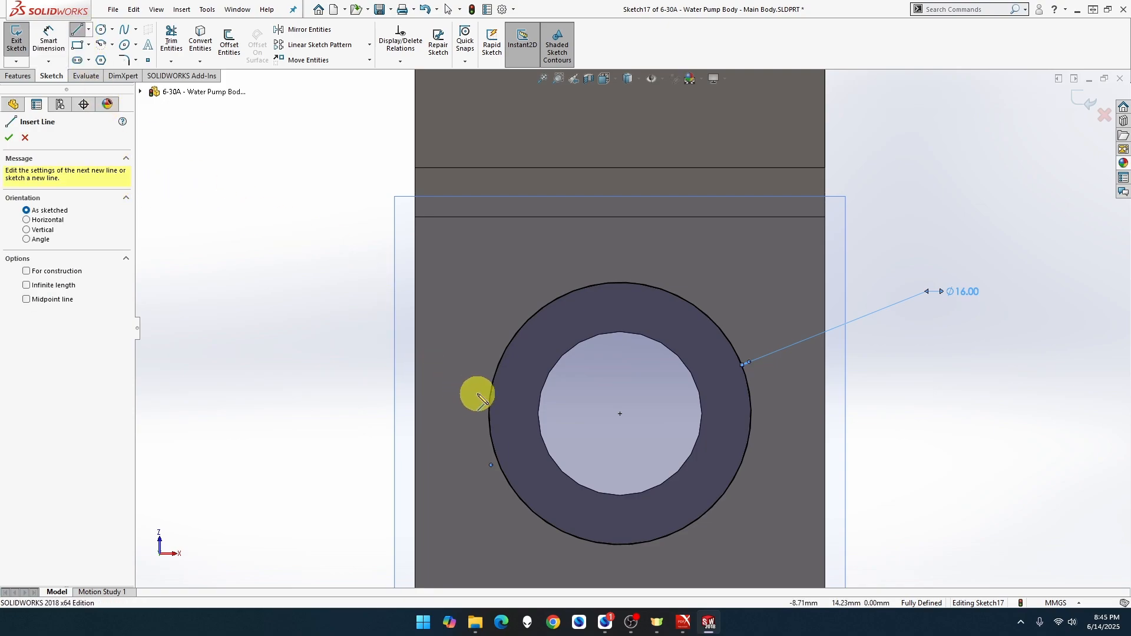
click(495, 380)
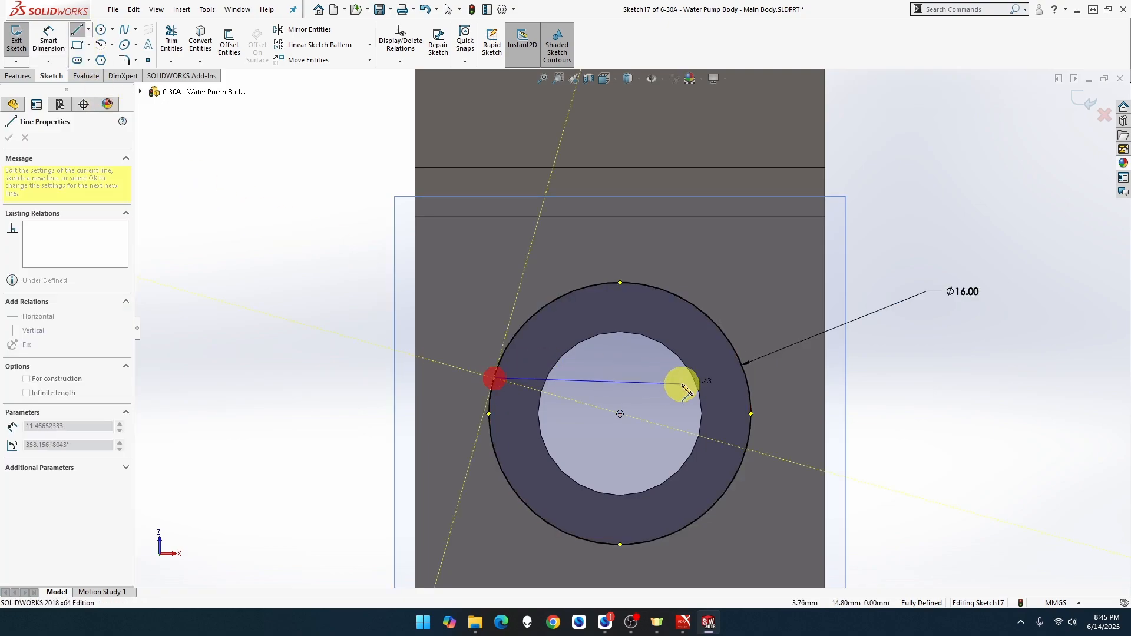
click(746, 378)
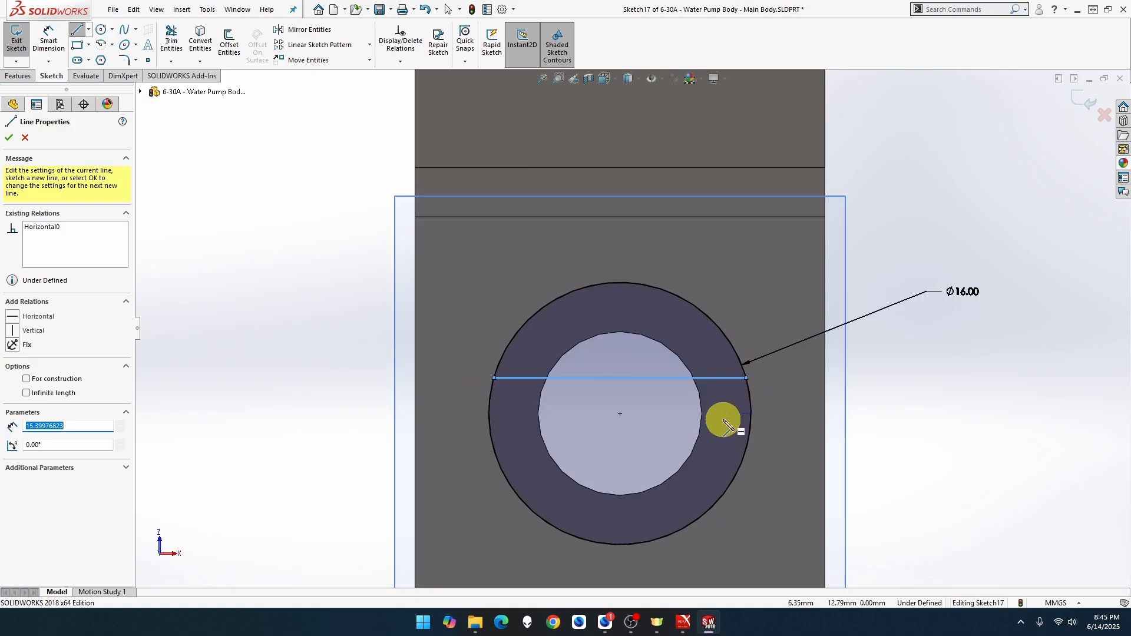
click(740, 465)
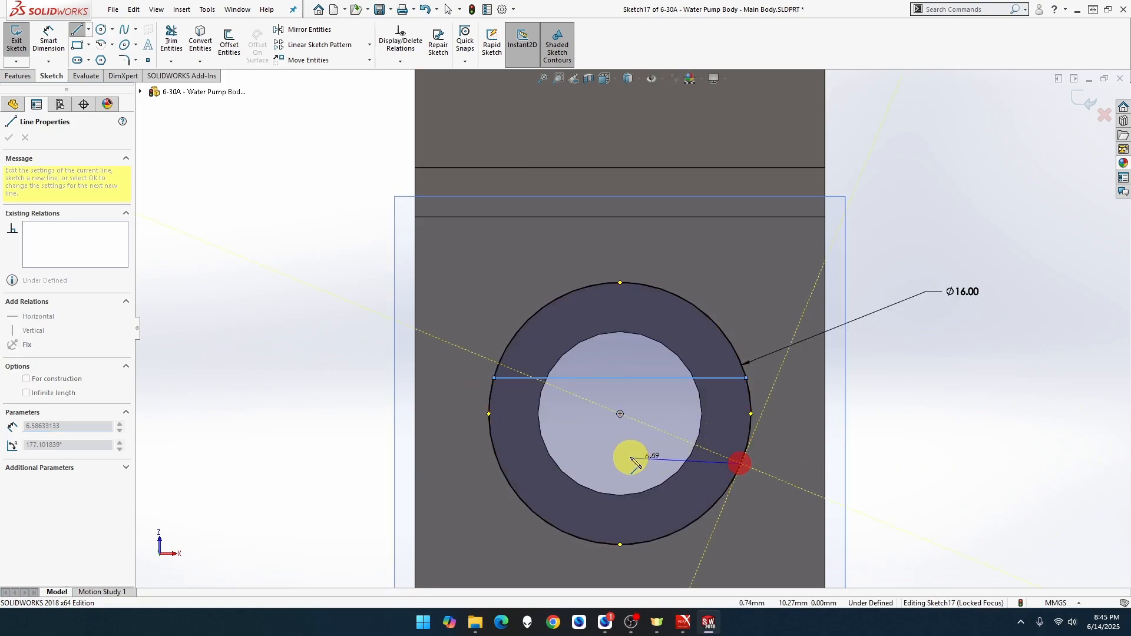
click(501, 469)
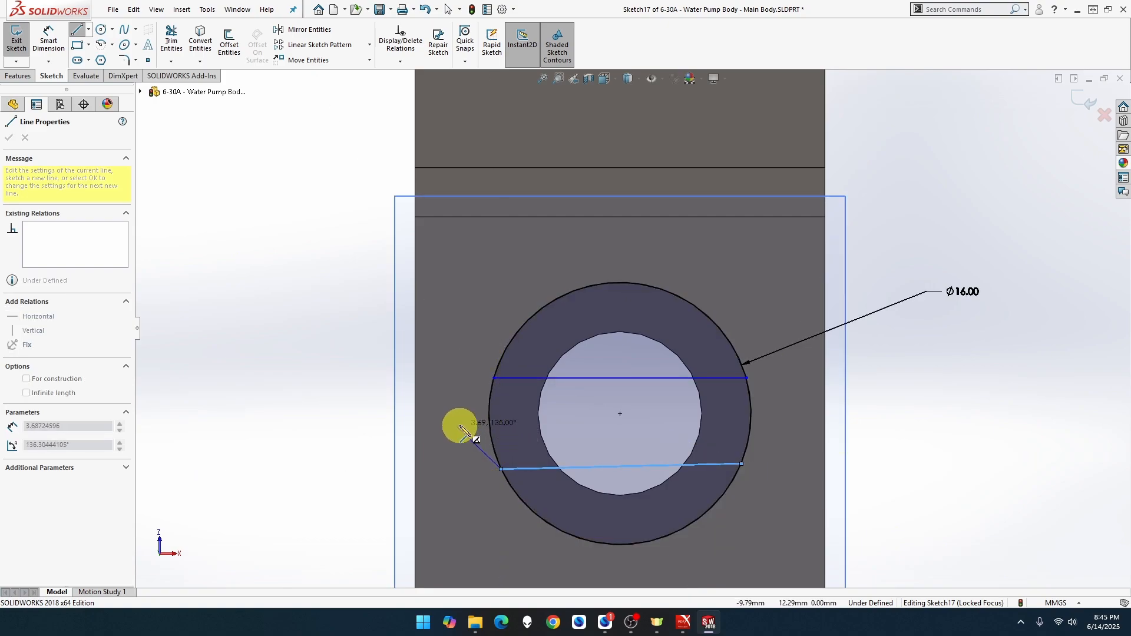
key(Escape)
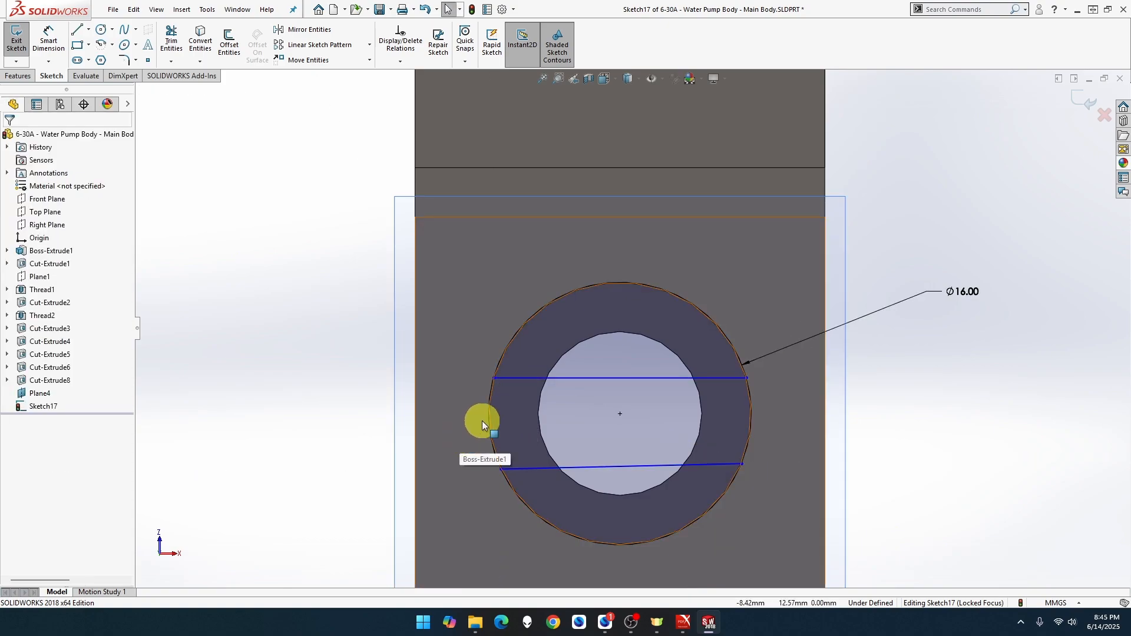
Dimension the upper line 2 mm from the circle's centre.
click(43, 37)
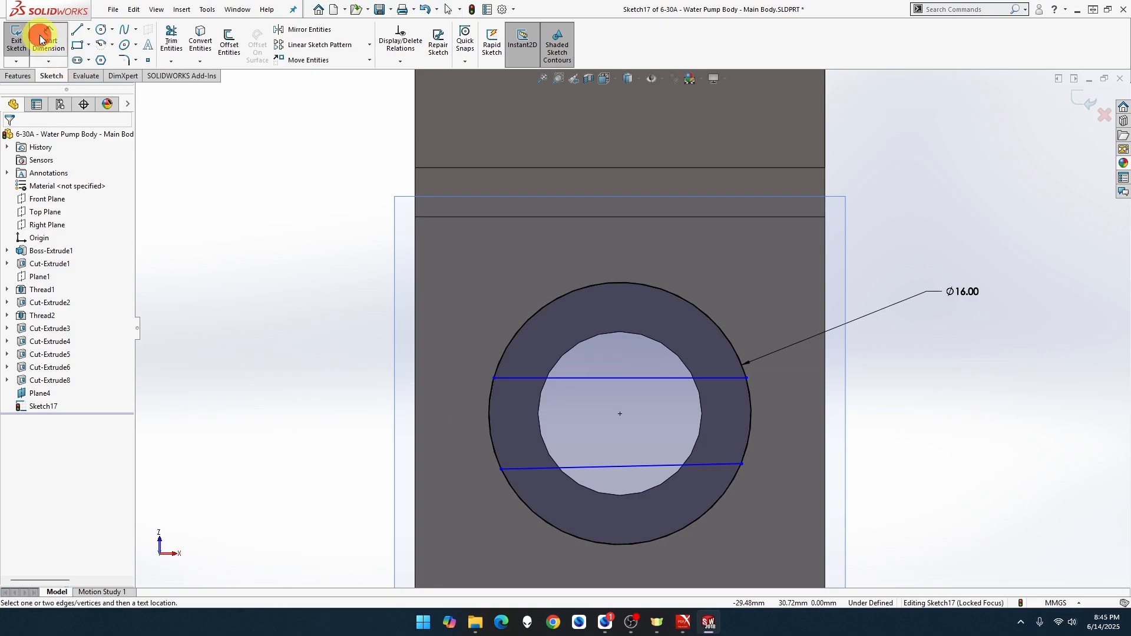
click(621, 379)
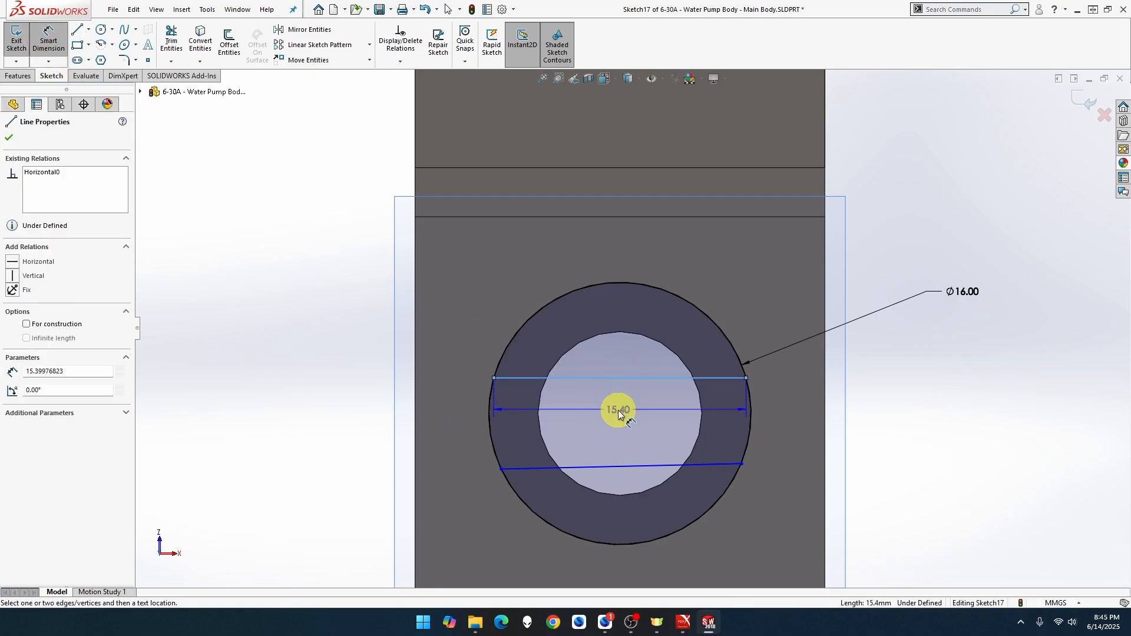
click(622, 415)
click(896, 405)
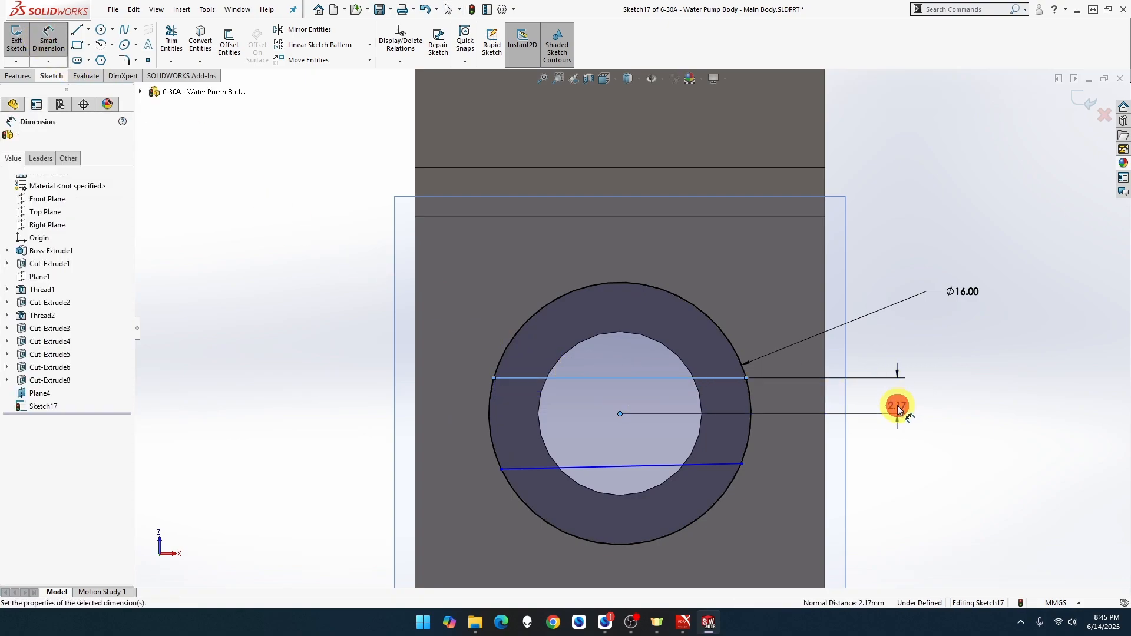
text(2)
key(Return)
key(Escape)
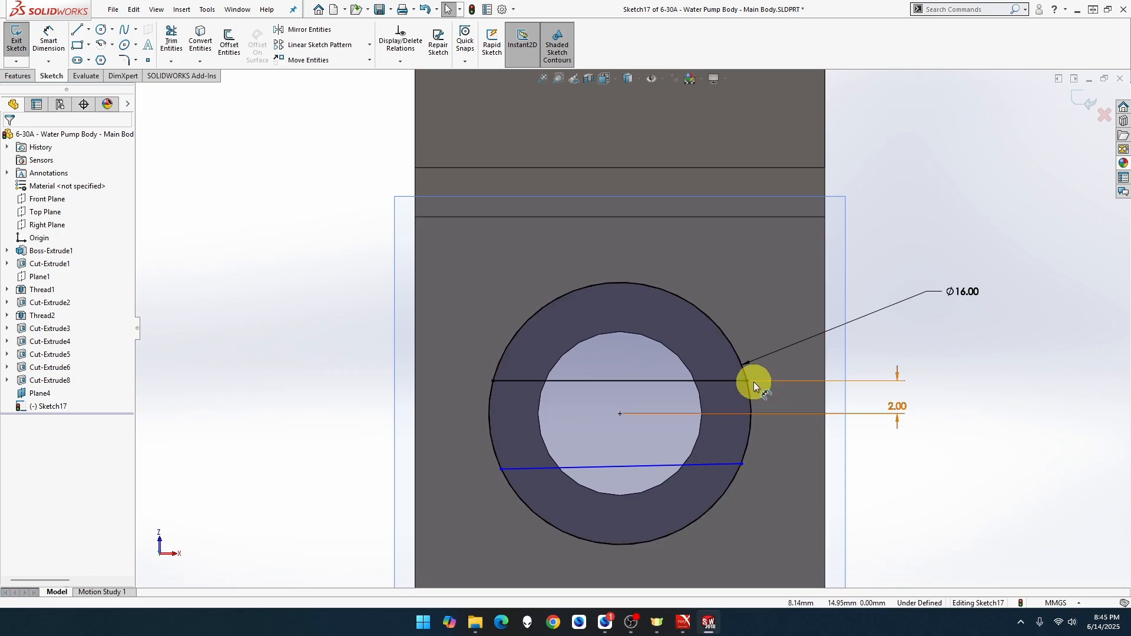
Add a parallel relation between the upper and lower lines.
click(715, 382)
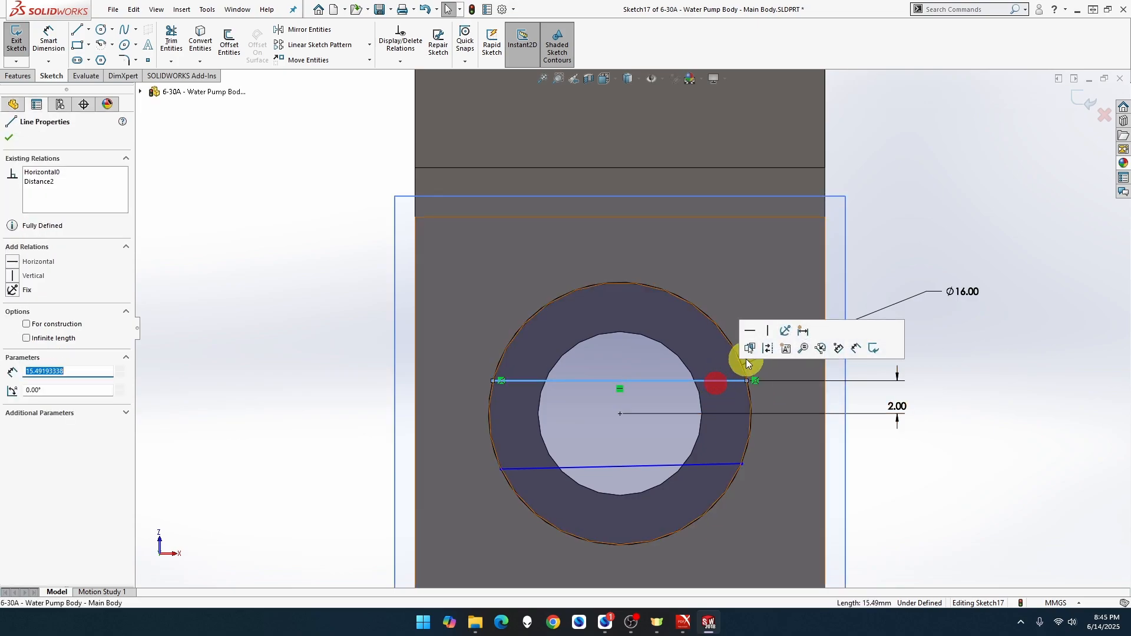
click(748, 334)
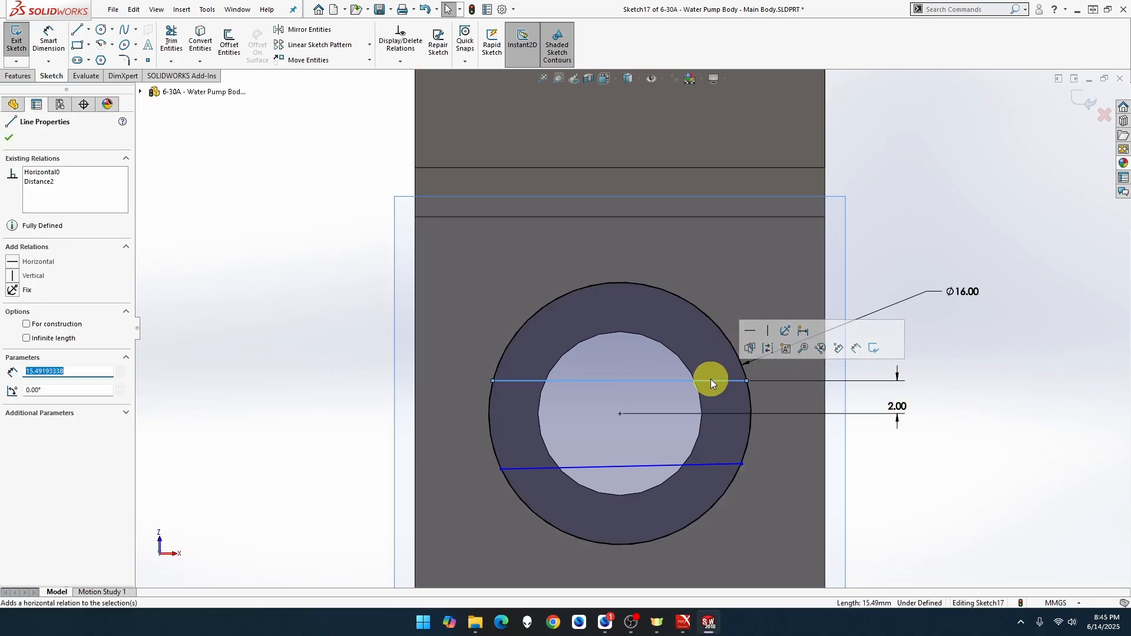
ctrl+click(685, 465)
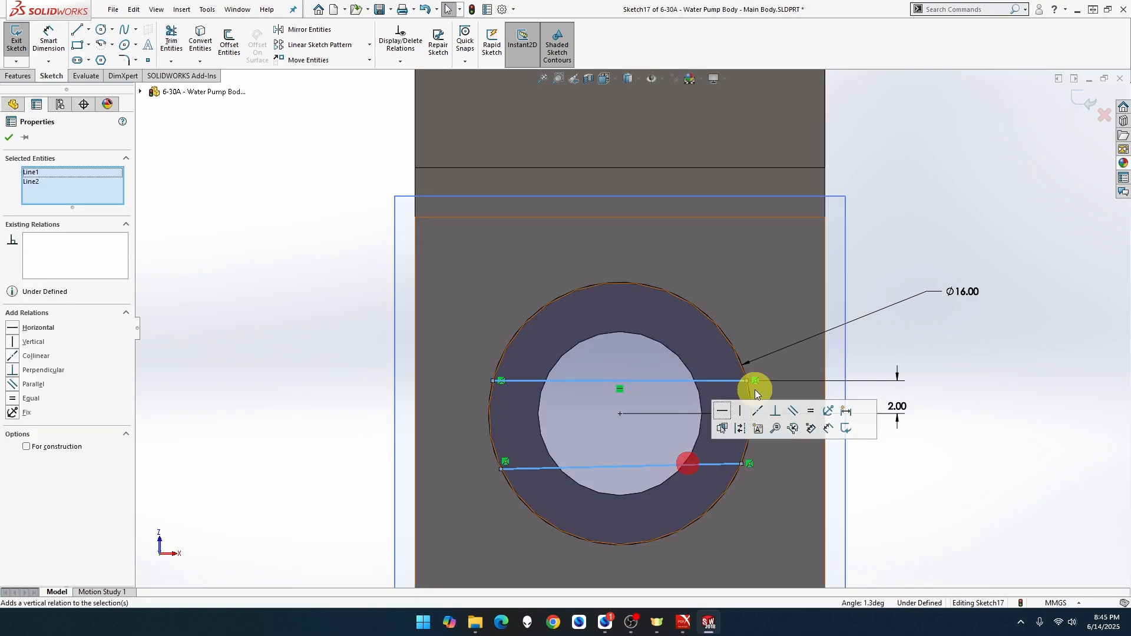
click(793, 411)
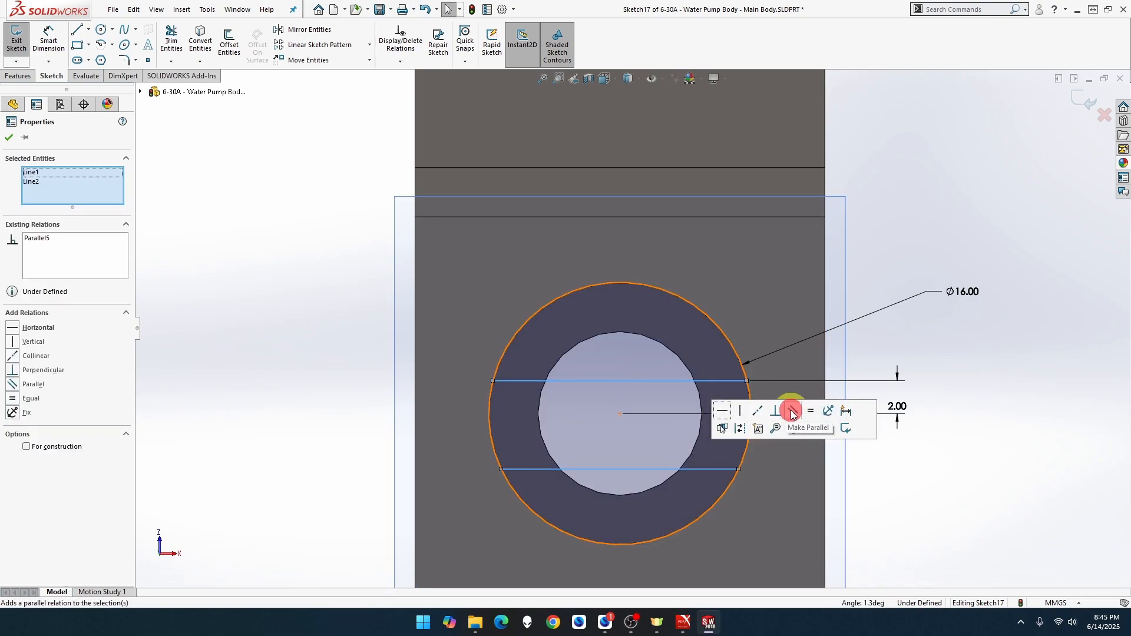
Add a vertical relation between the right endpoints of the two parallel lines.
click(747, 381)
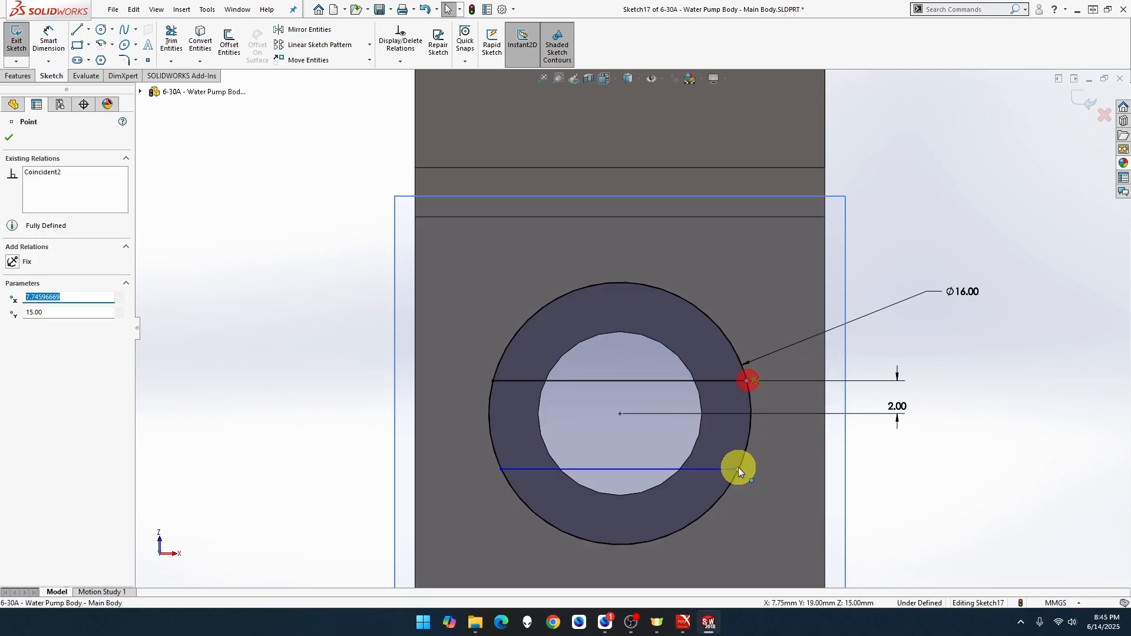
ctrl+click(738, 469)
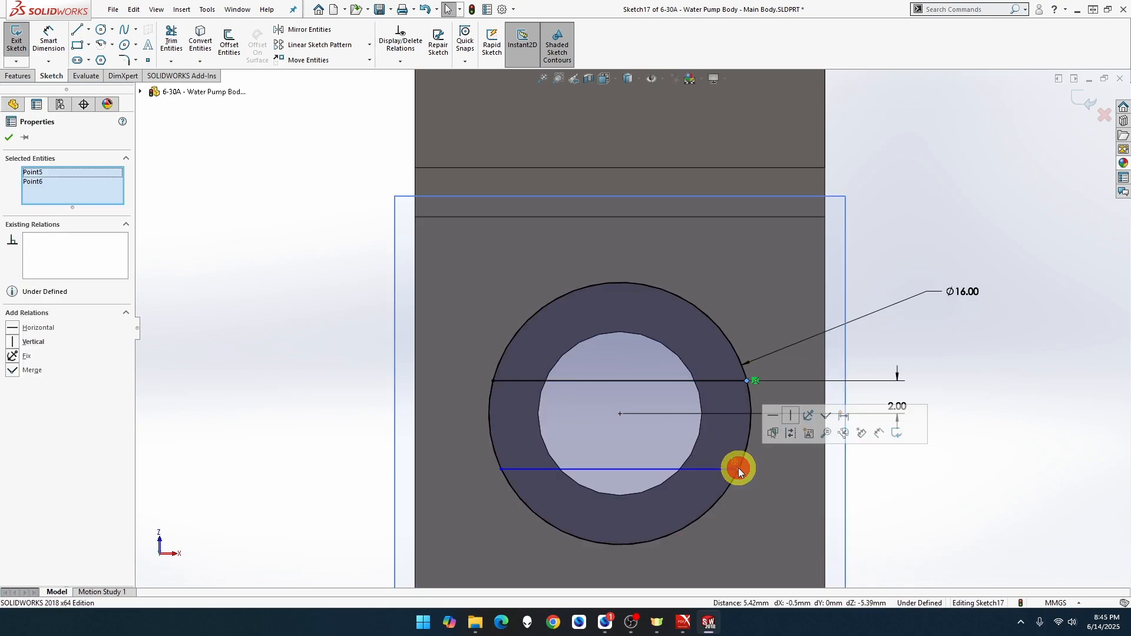
click(791, 416)
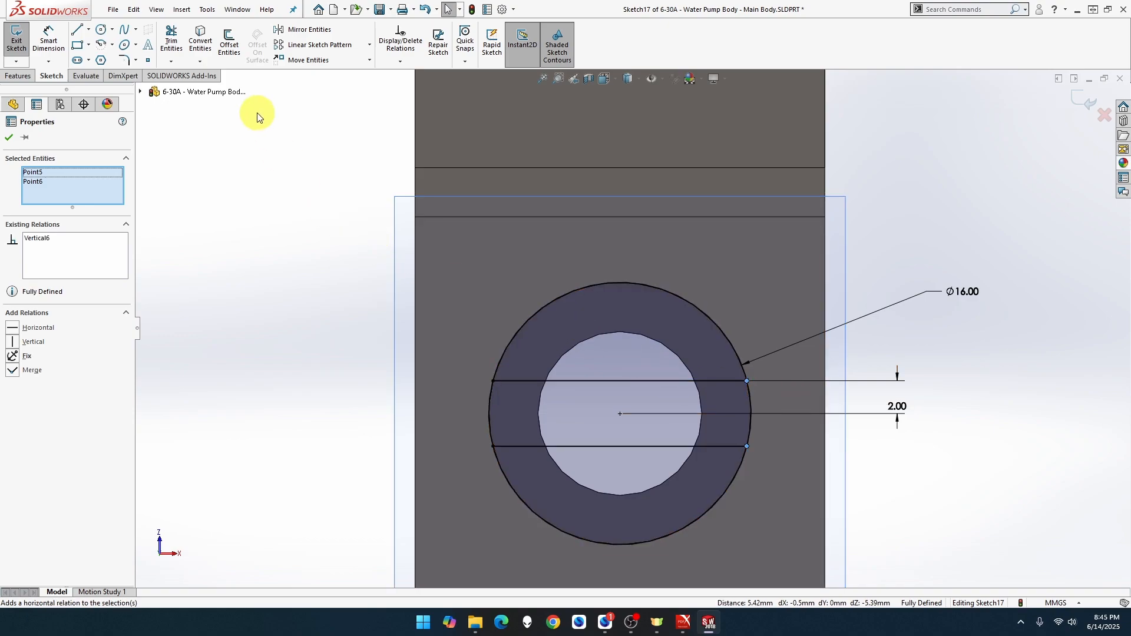
Trim away the circle's arcs above the upper line and below the lower line, leaving the closed slot profile.
click(175, 43)
drag(545, 263, 576, 298)
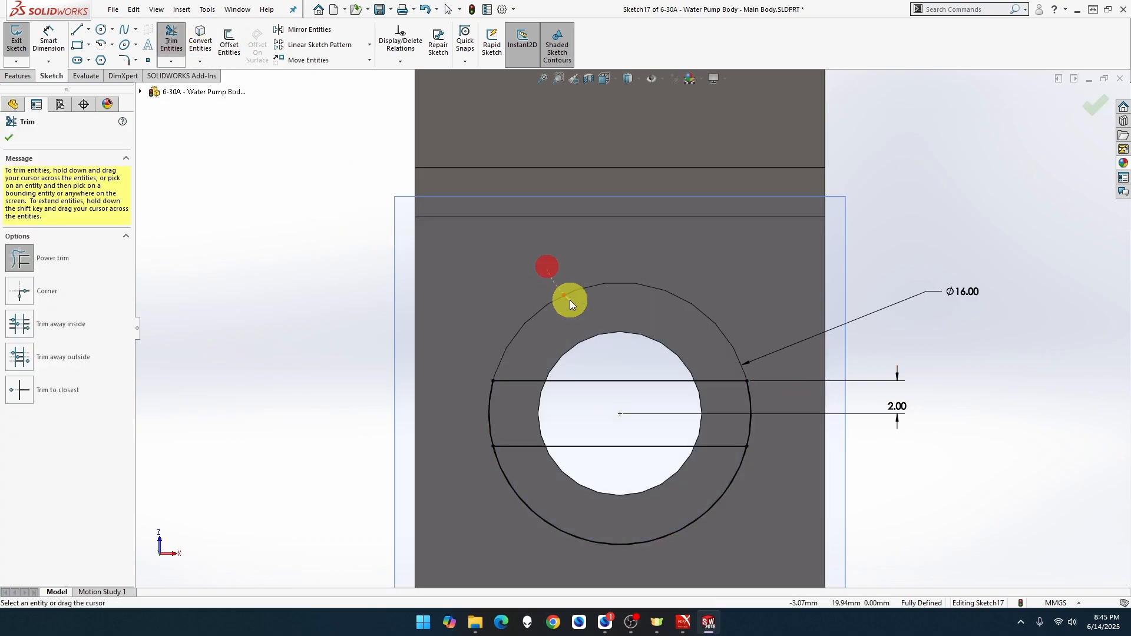
drag(487, 507, 540, 496)
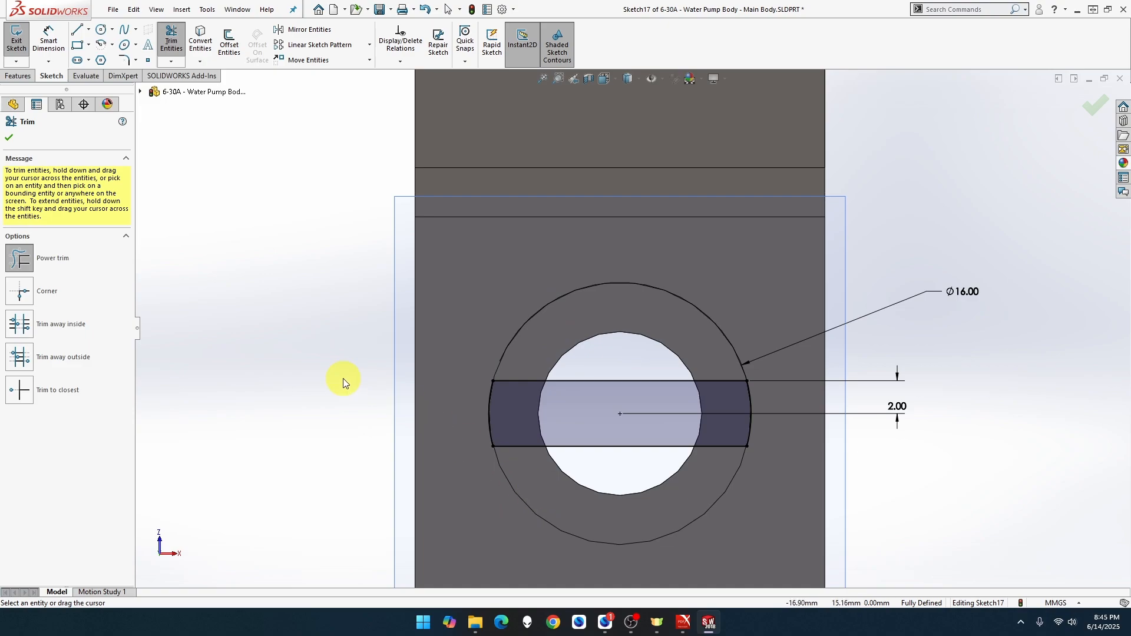
click(8, 139)
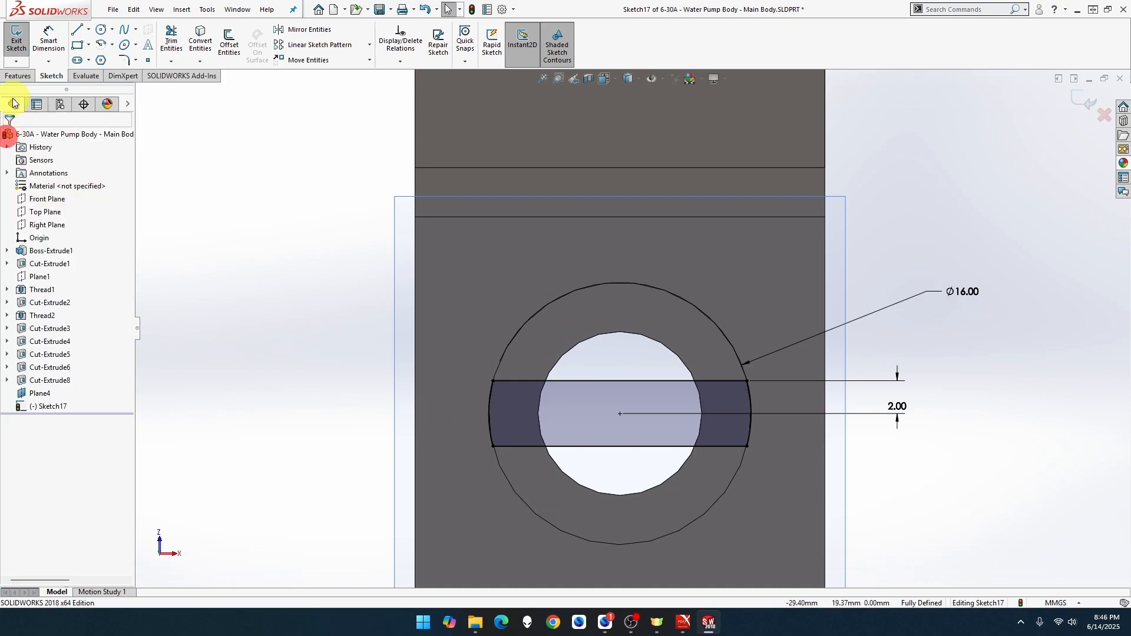
Cut-extrude the trimmed slot profile to a blind depth of 2 mm.
click(18, 75)
click(170, 47)
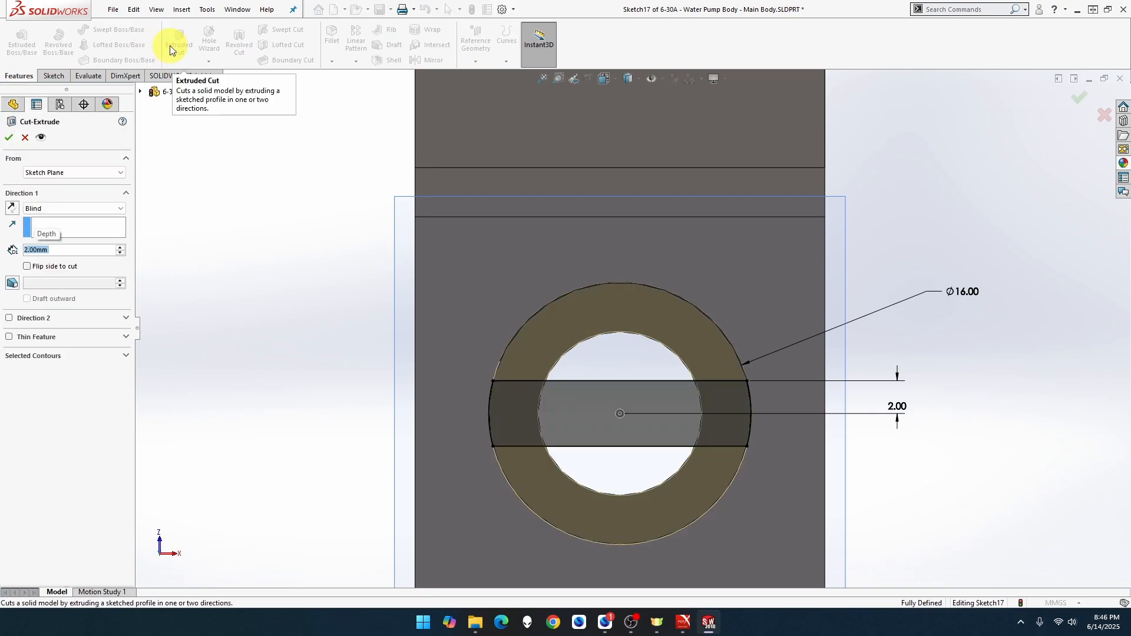
click(10, 142)
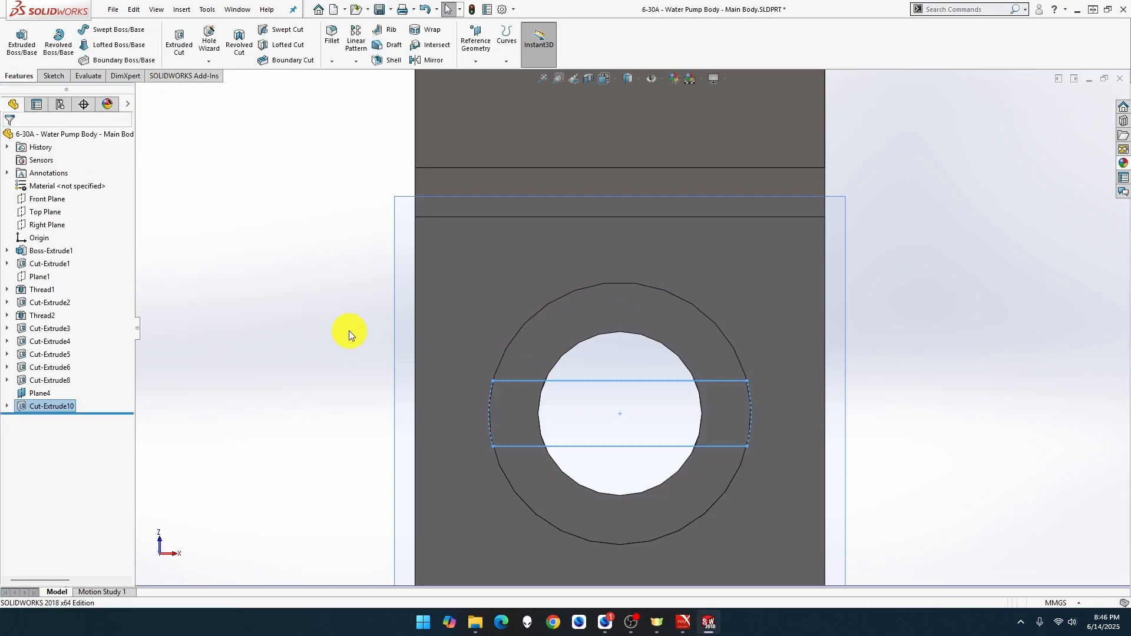
middle_drag(345, 331, 323, 345)
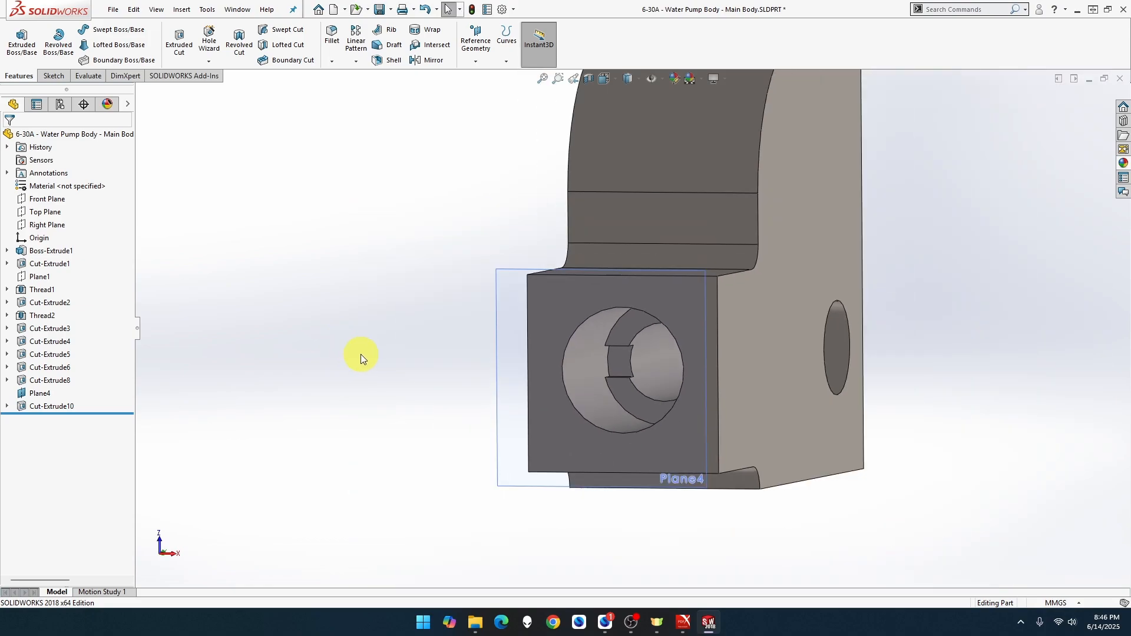
Start a sketch on the body's large flat side face and draw a circle about 10 mm in diameter near the neck.
middle_drag(362, 354, 518, 353)
right_click(518, 352)
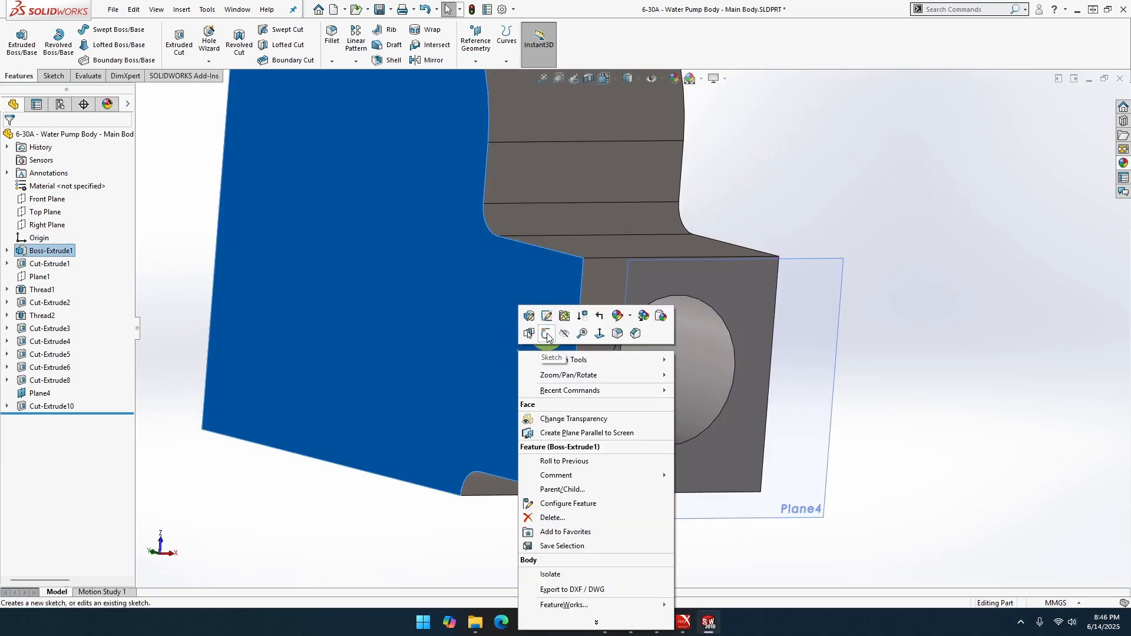
click(599, 334)
right_click(554, 424)
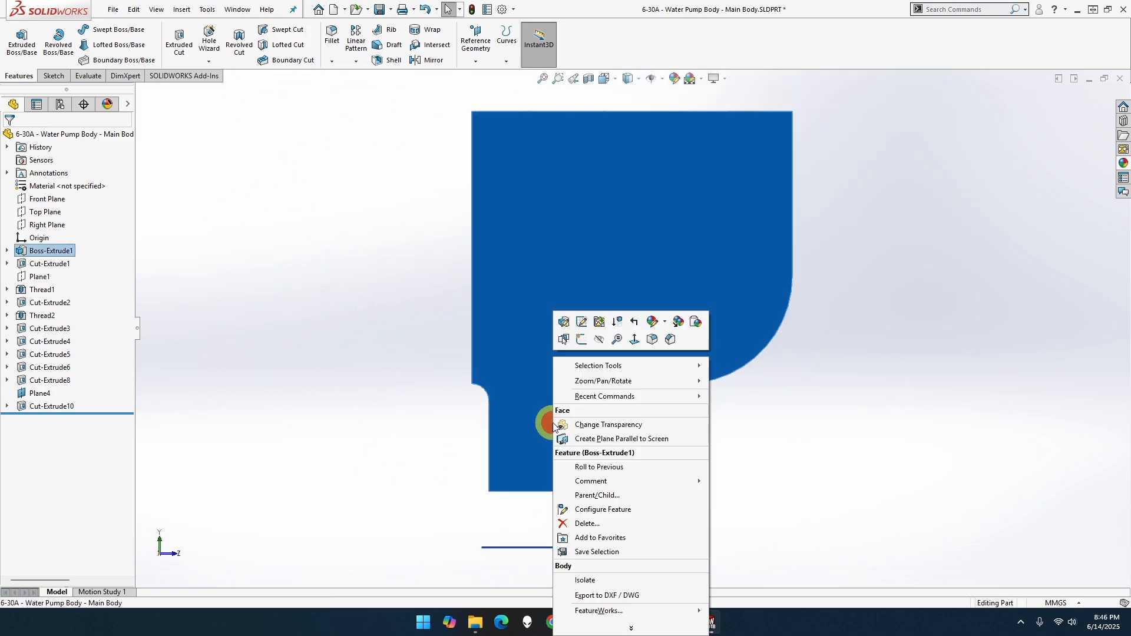
click(583, 341)
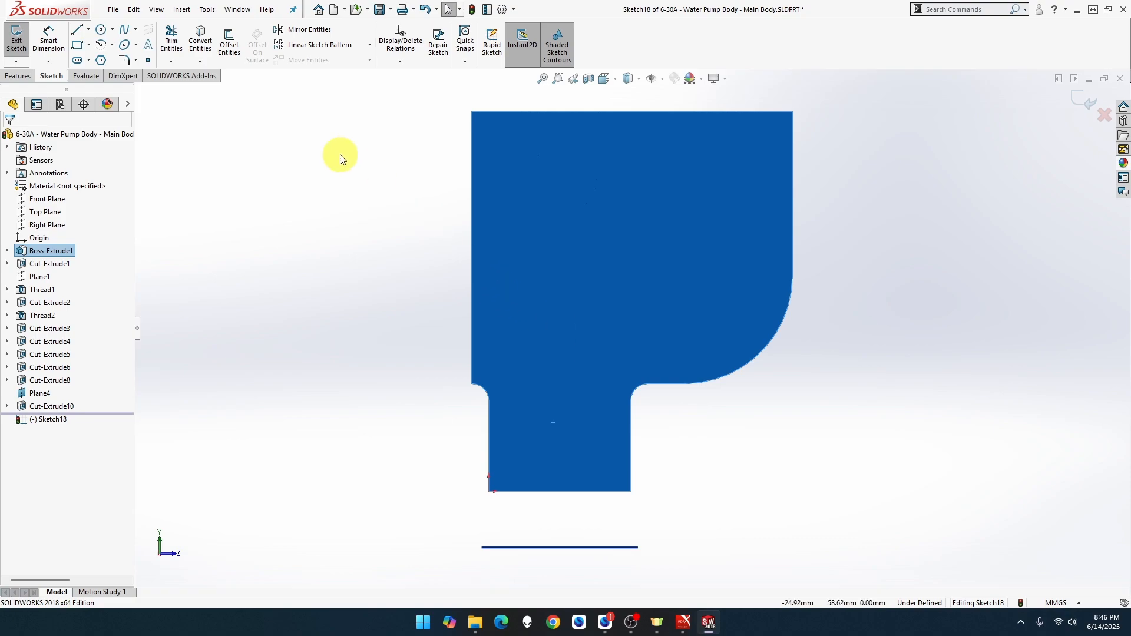
click(102, 32)
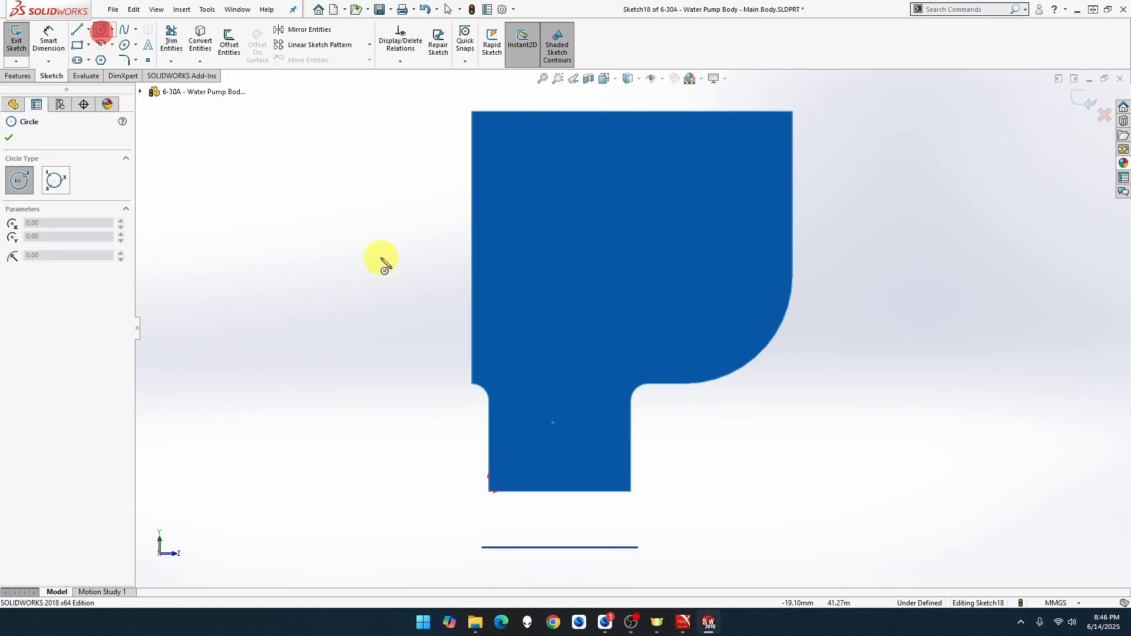
drag(555, 386, 575, 404)
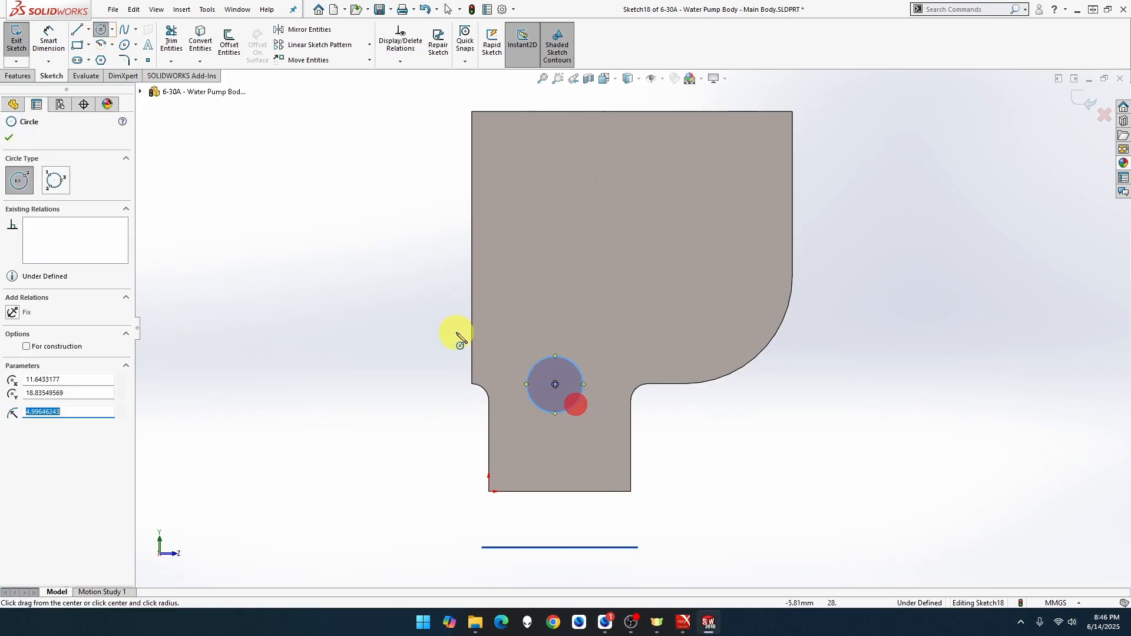
Dimension the new circle's diameter as 19 mm.
click(48, 39)
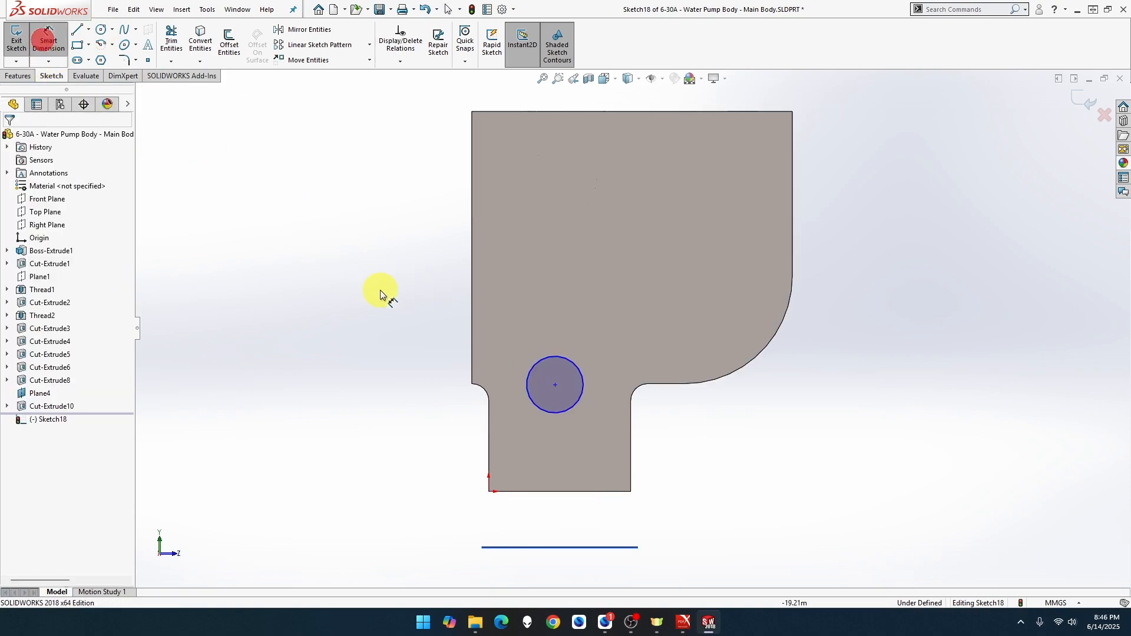
click(555, 358)
click(338, 268)
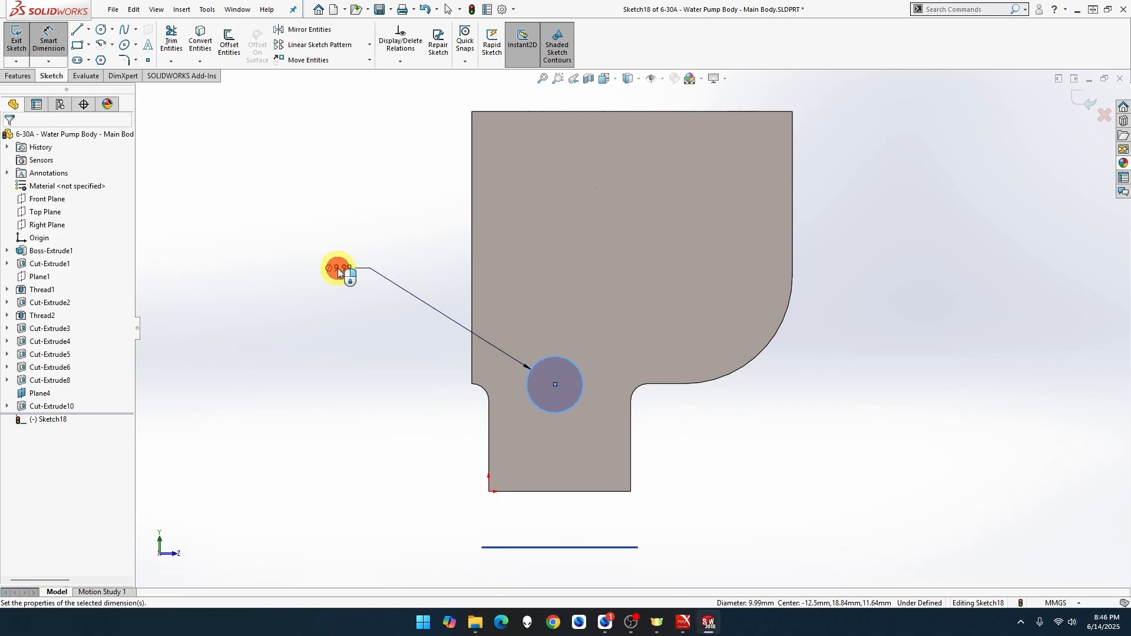
text(19)
key(Return)
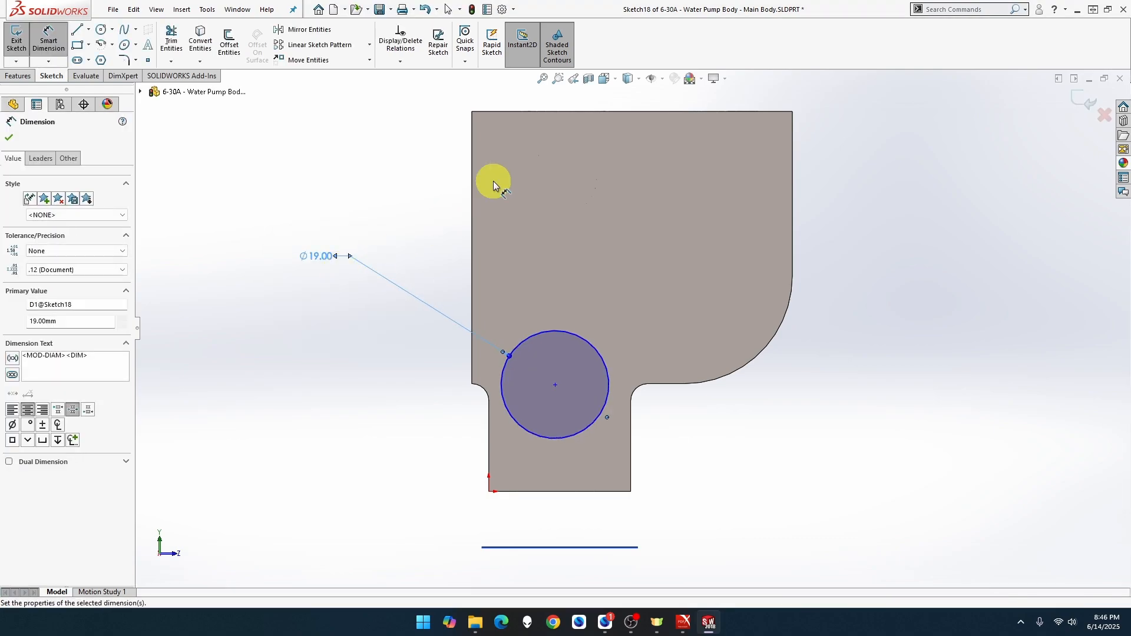
Dimension the circle's centre 35 mm below the body's top edge.
click(551, 111)
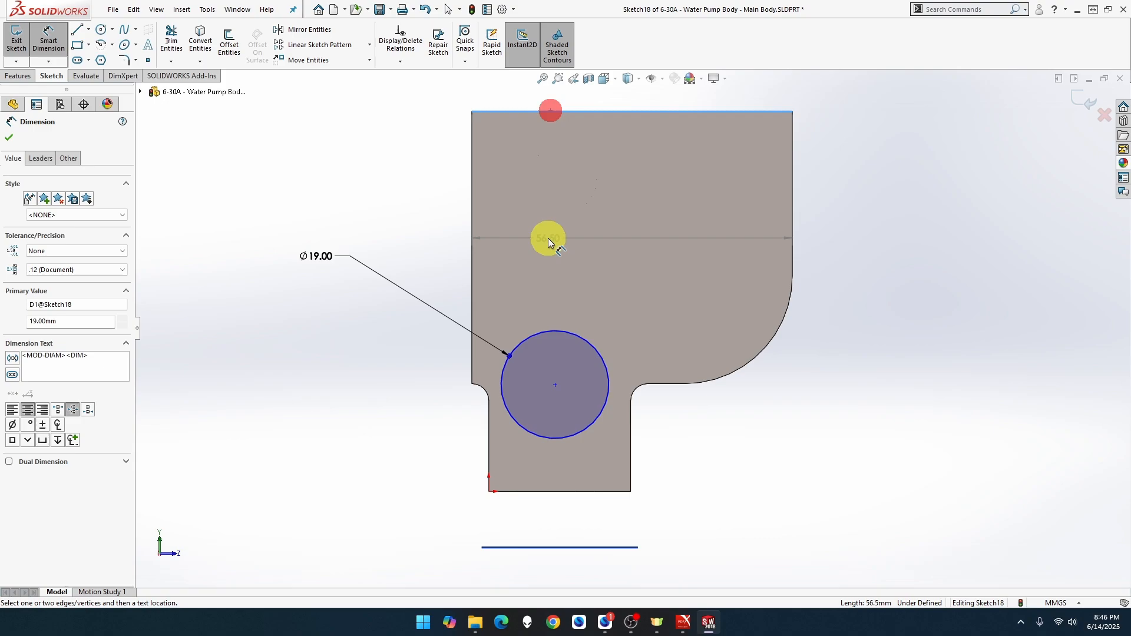
click(558, 332)
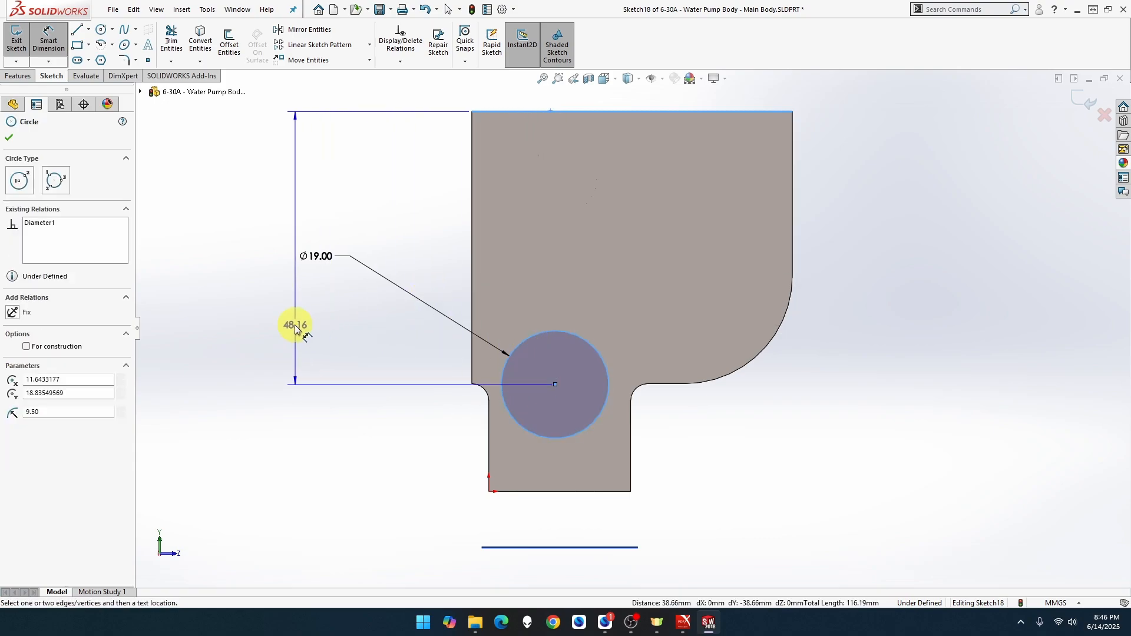
click(395, 346)
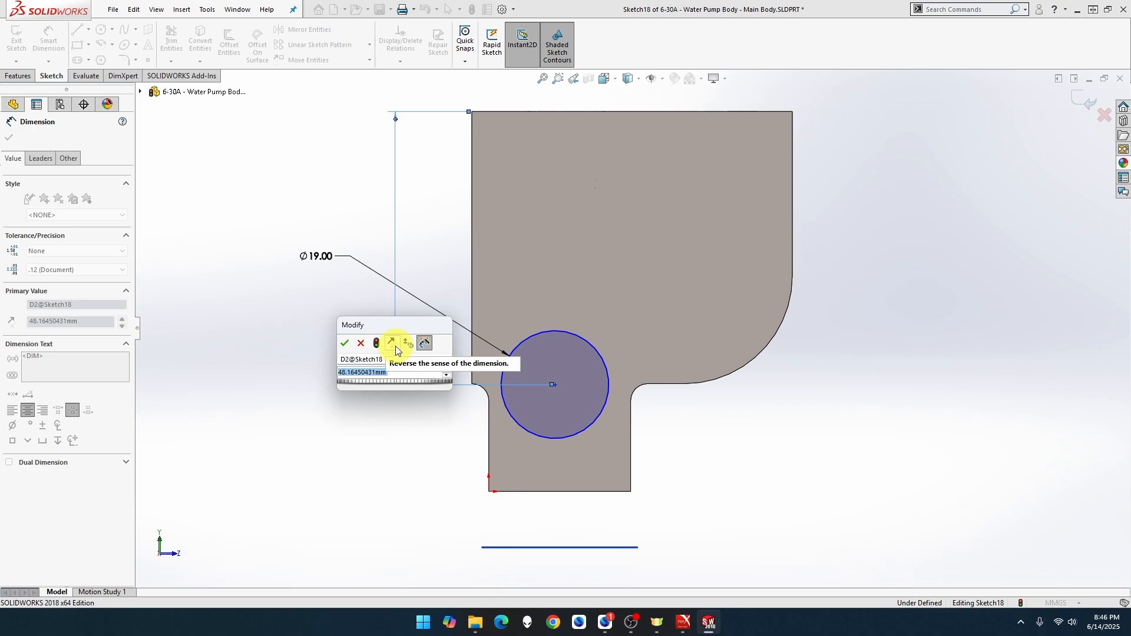
text(35)
key(Return)
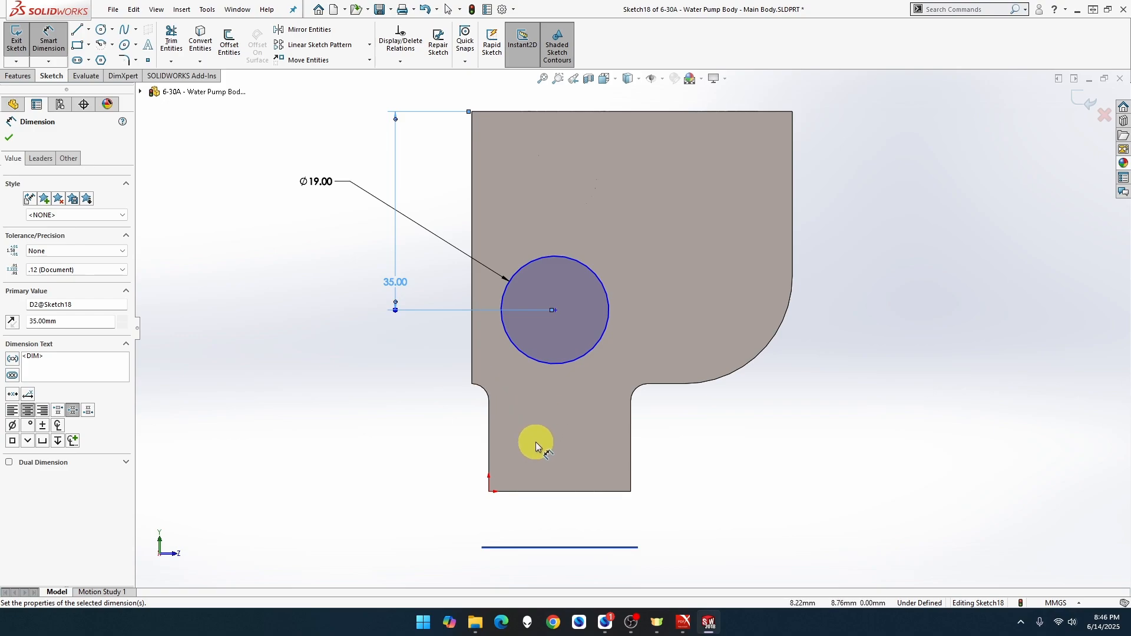
Dimension the circle's centre 16 mm from the body's left edge and move the diameter dimension between the other two.
click(472, 337)
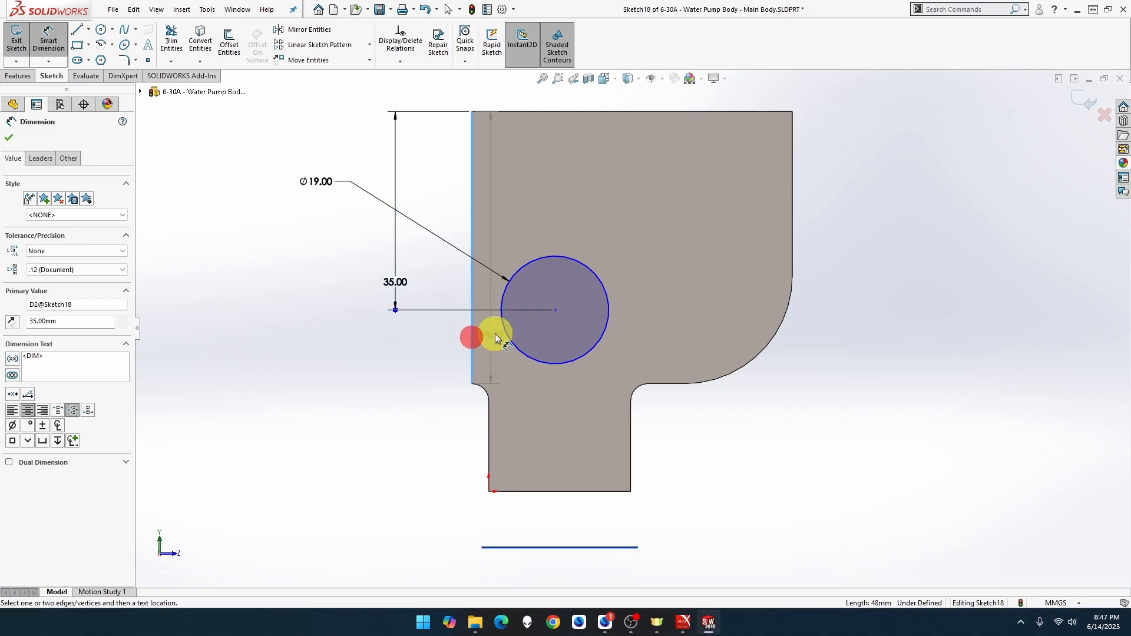
click(555, 310)
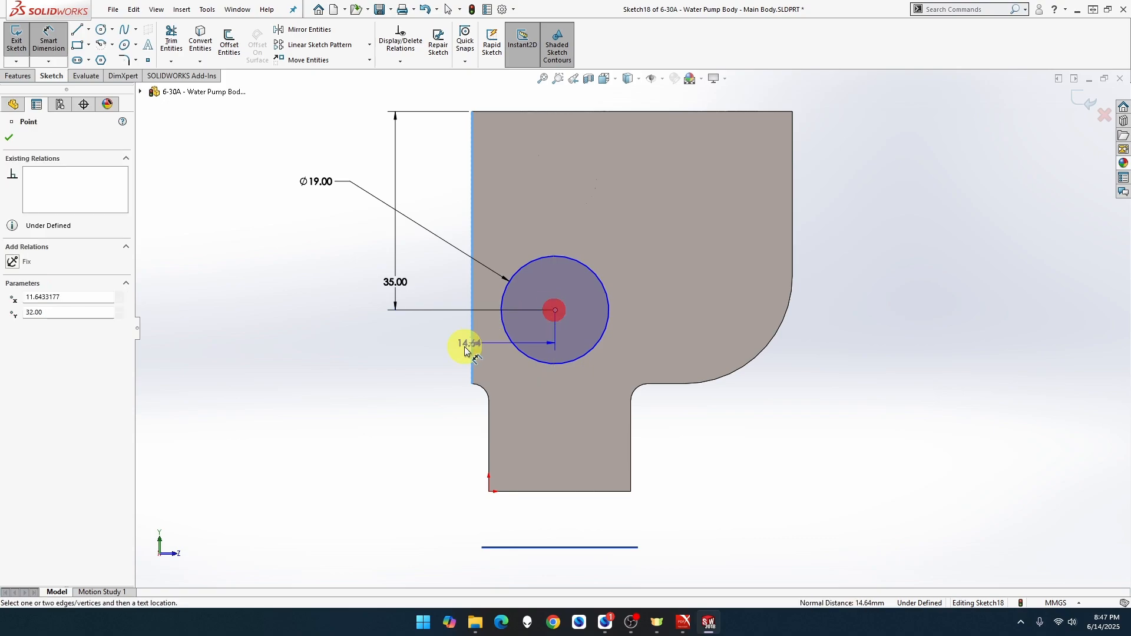
click(416, 366)
text(16)
key(Return)
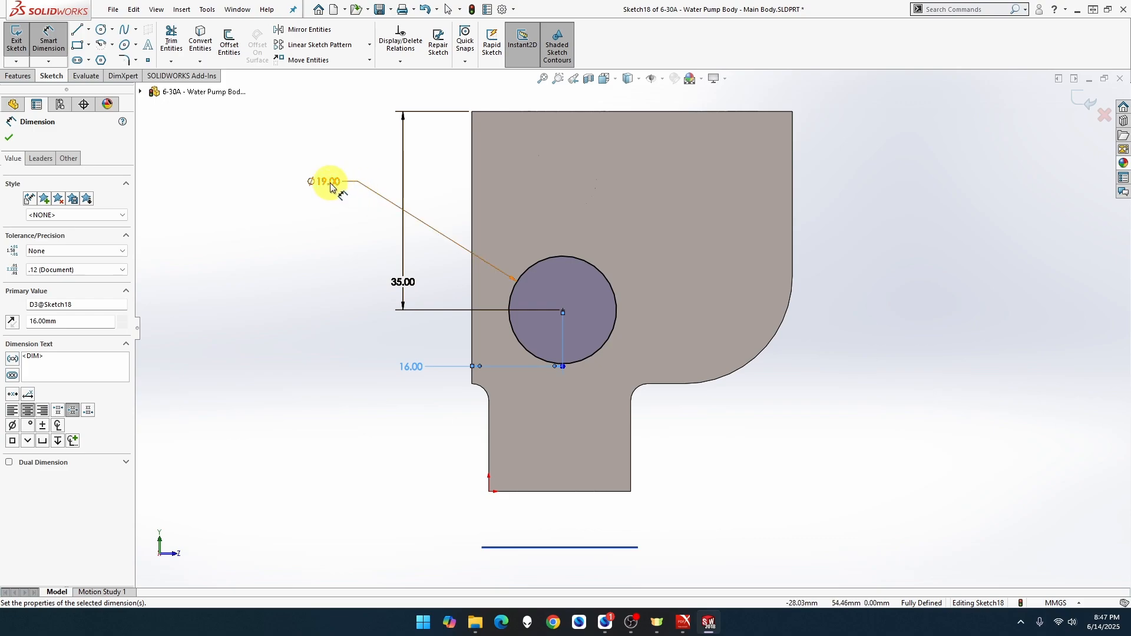
drag(338, 187, 422, 335)
click(346, 339)
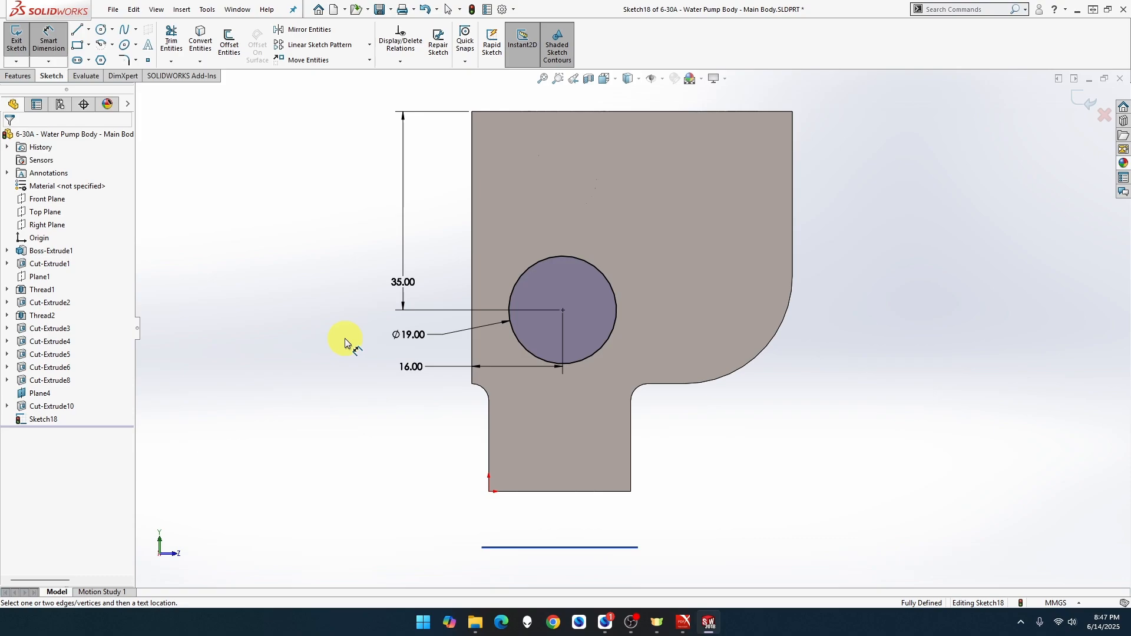
Start a blind extruded cut from the 19 mm circle and set its depth to 25-16 mm.
click(33, 80)
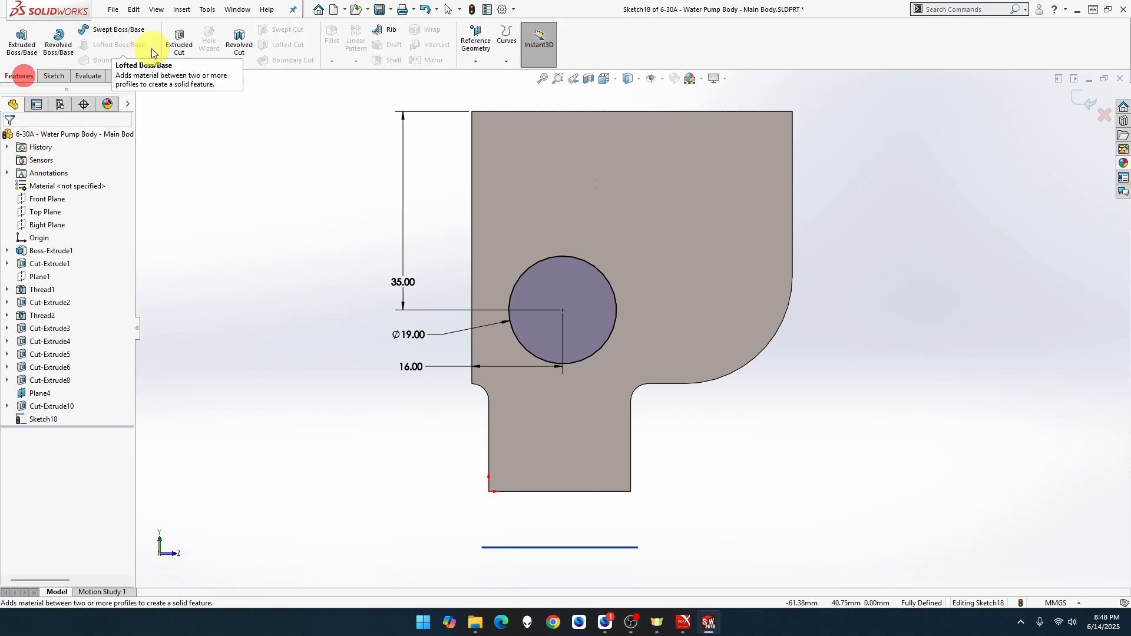
click(172, 53)
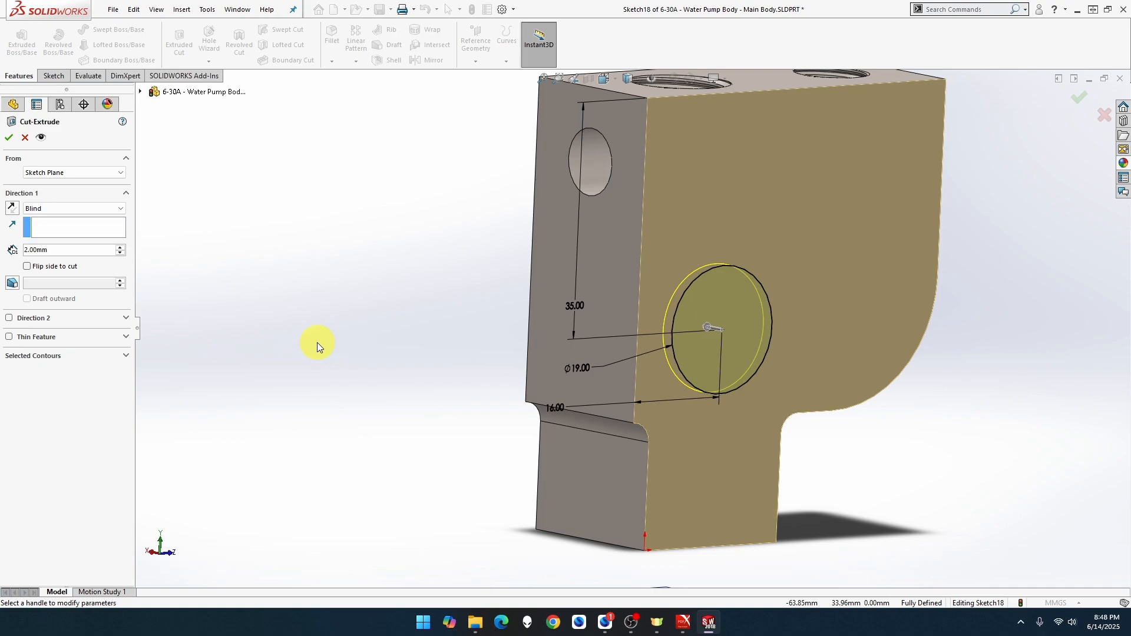
click(39, 251)
text(25)
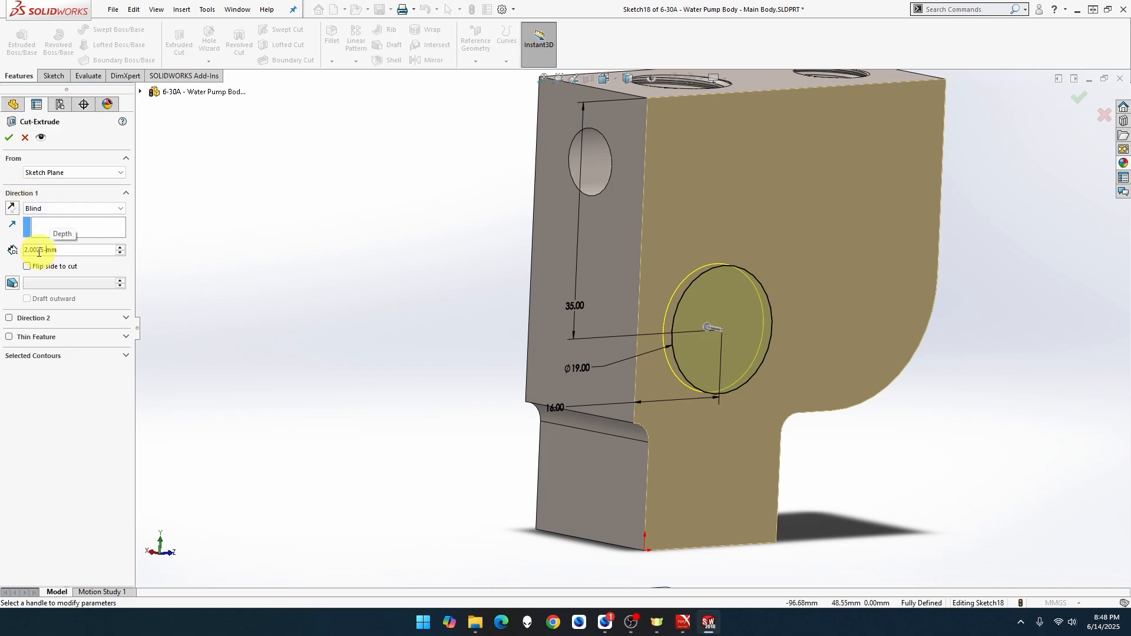
text(-16)
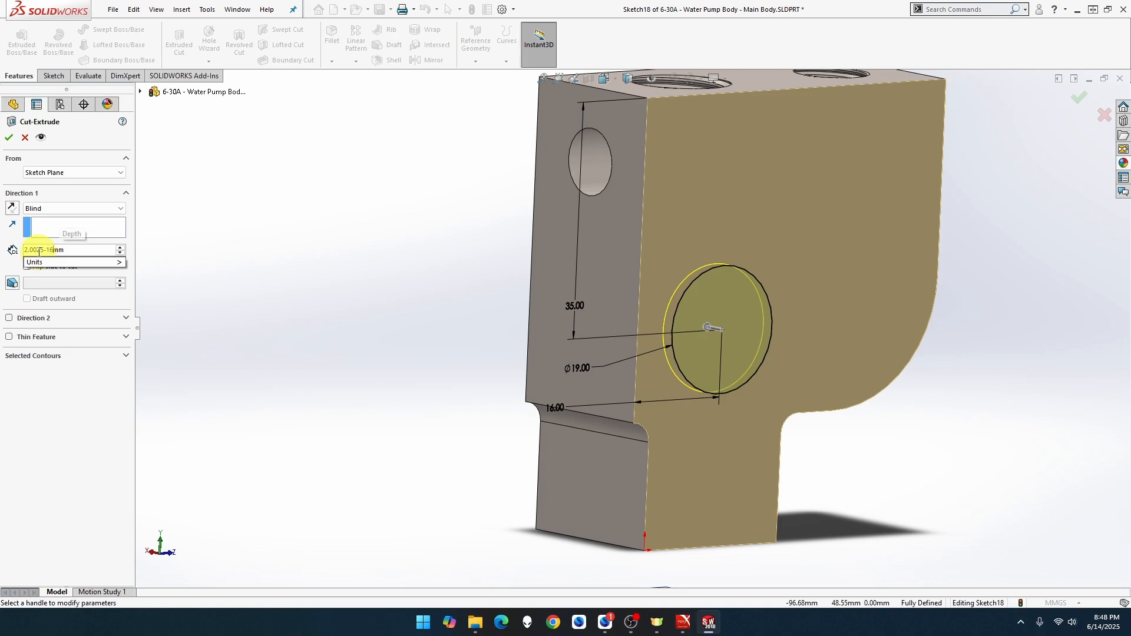
key(Return)
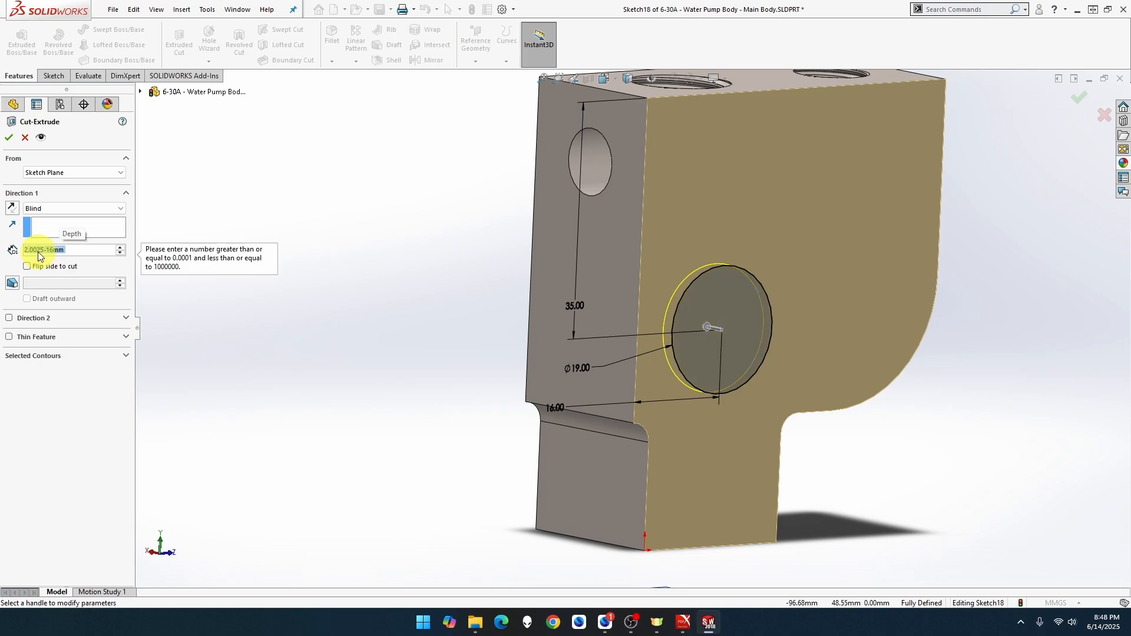
click(79, 251)
double_click(79, 251)
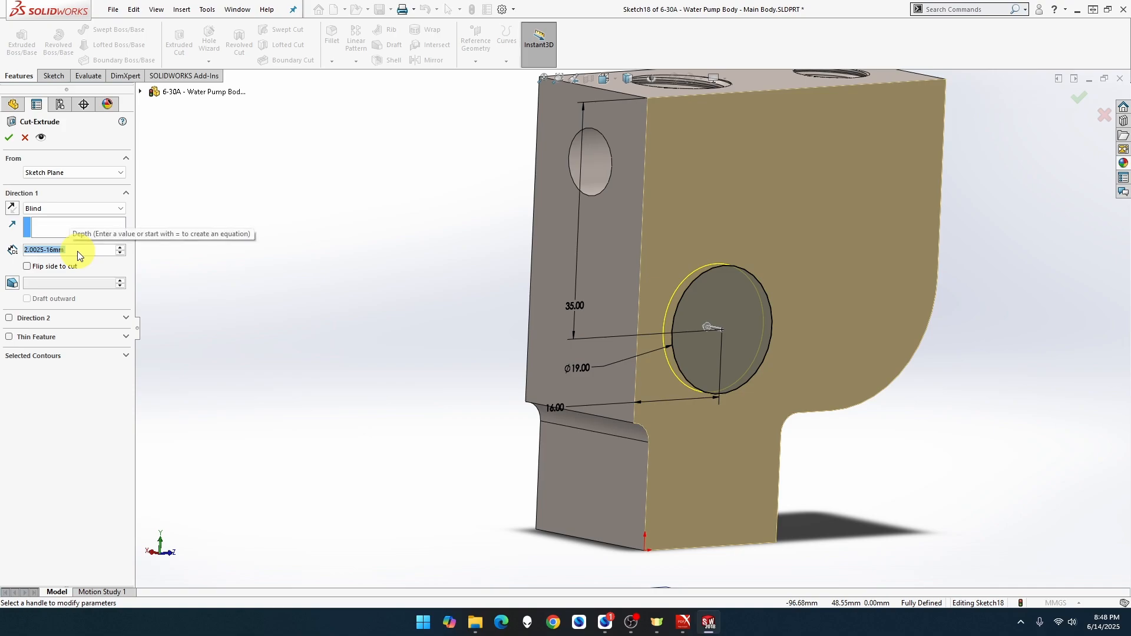
text(25-16)
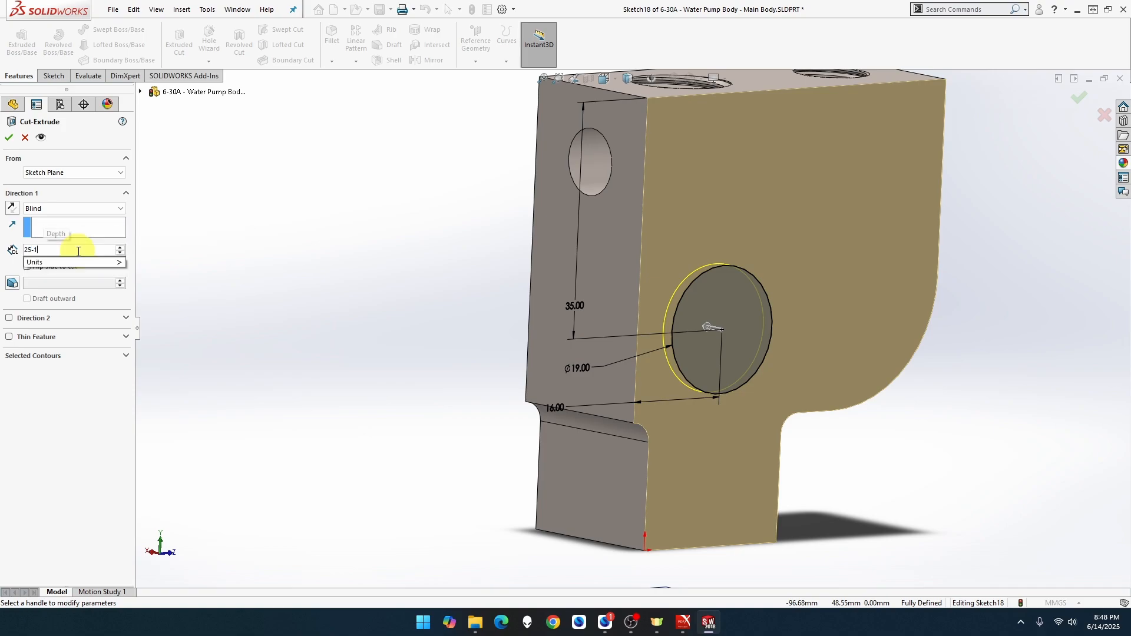
key(Return)
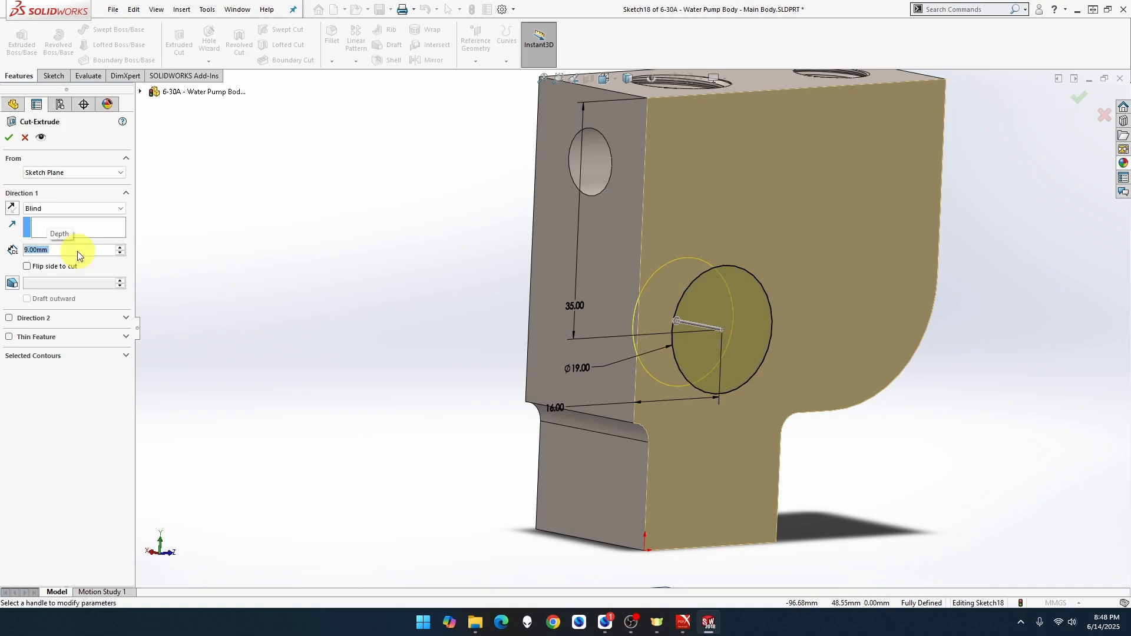
Add 8 mm to the cut depth to make it 17 mm.
click(78, 252)
text(+8)
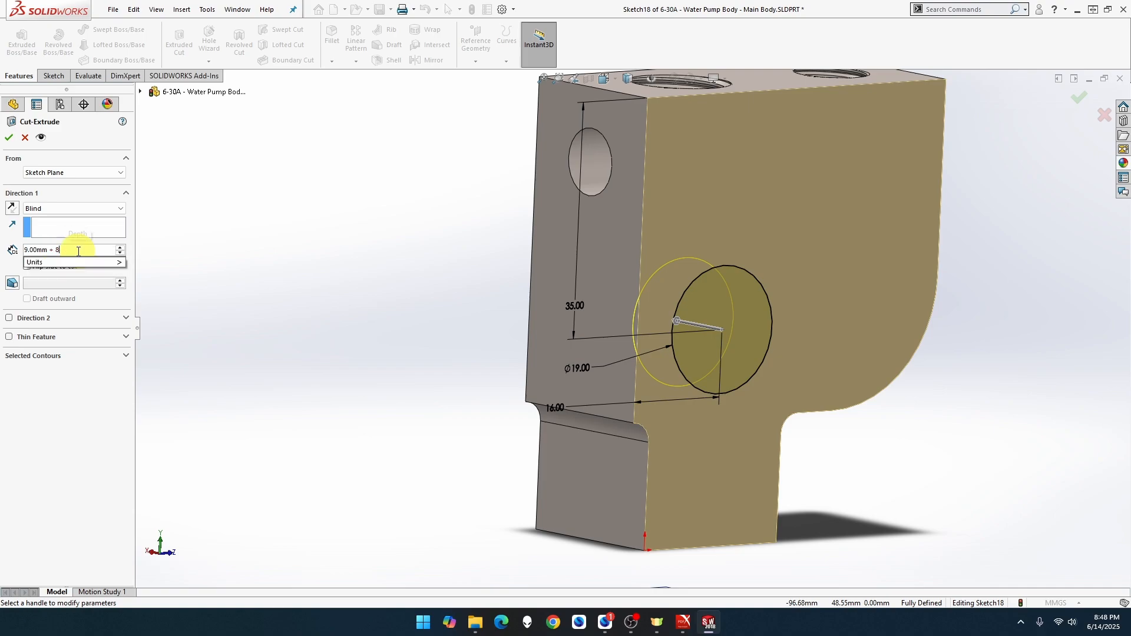
key(Return)
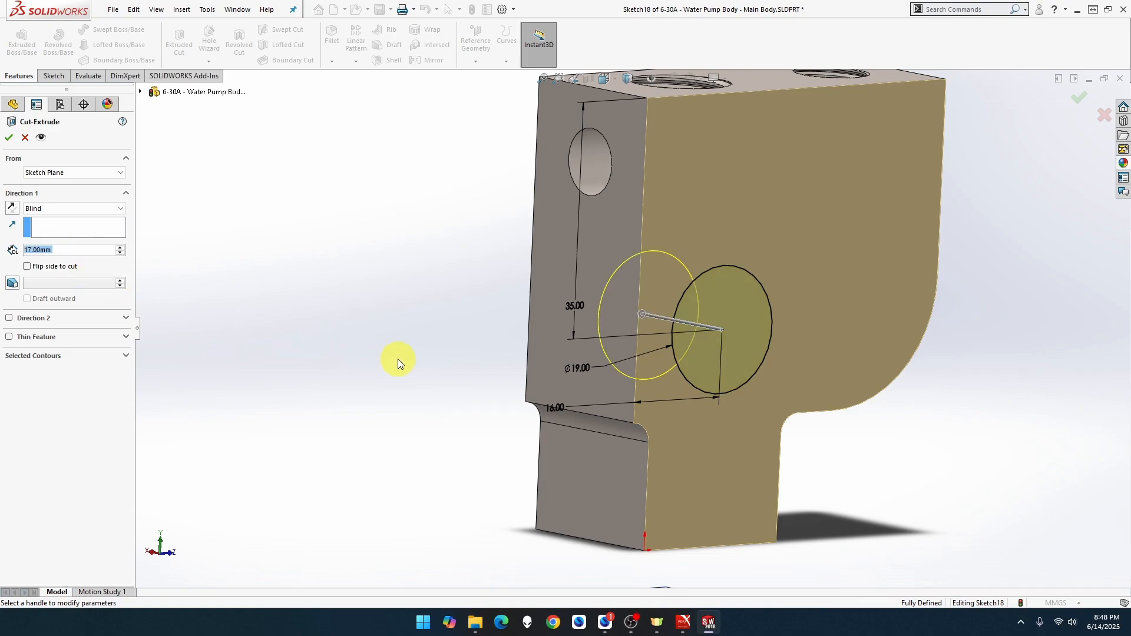
Accept the 17 mm deep blind cut from the 19 mm circle.
middle_drag(426, 363, 495, 376)
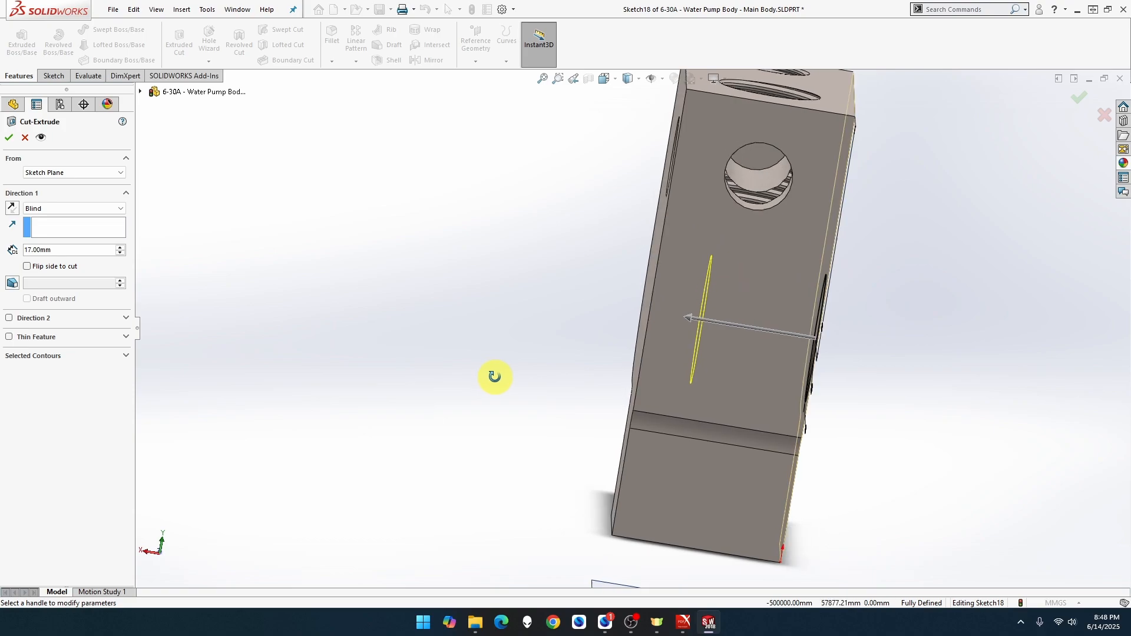
right_click(706, 405)
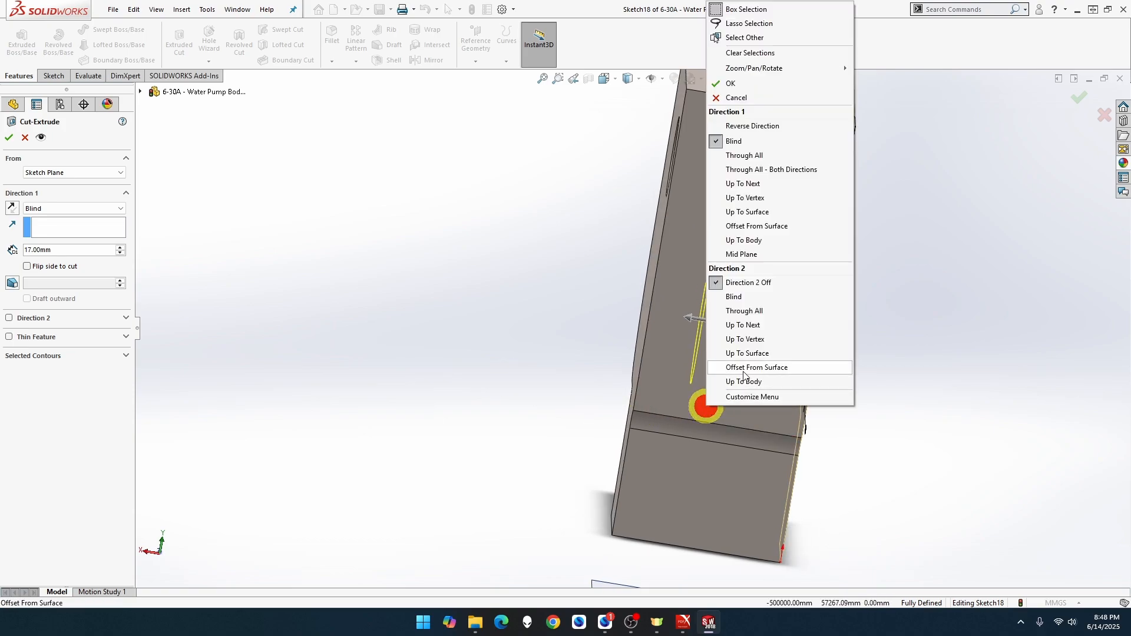
click(12, 138)
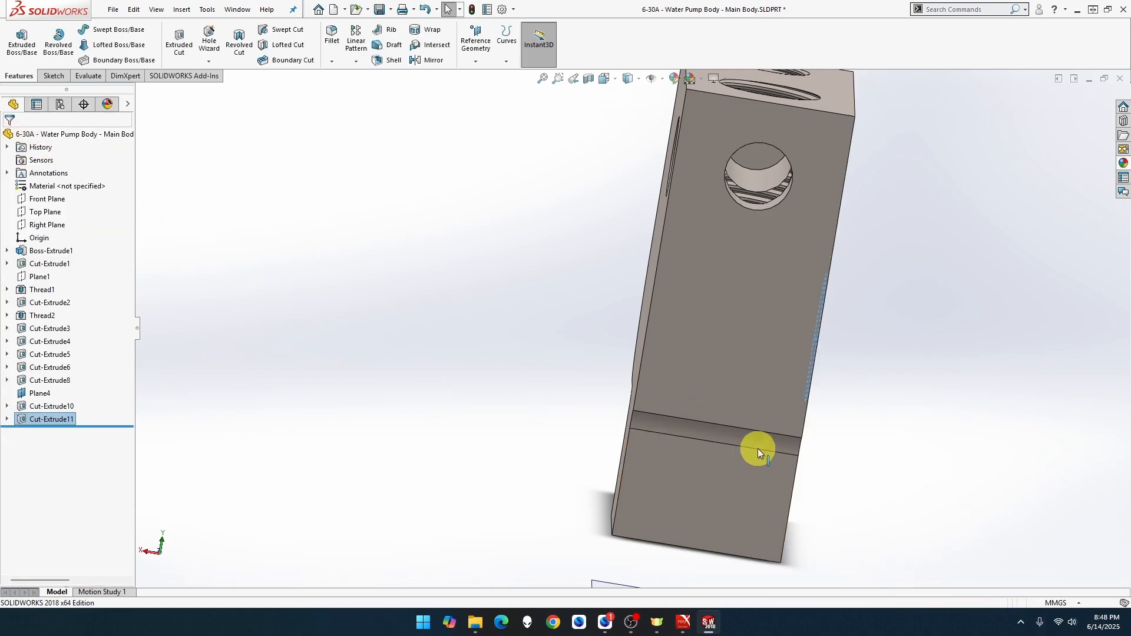
View the body's narrow side face head-on with hidden lines visible to examine the depth of the 19 mm hole.
right_click(731, 404)
click(811, 343)
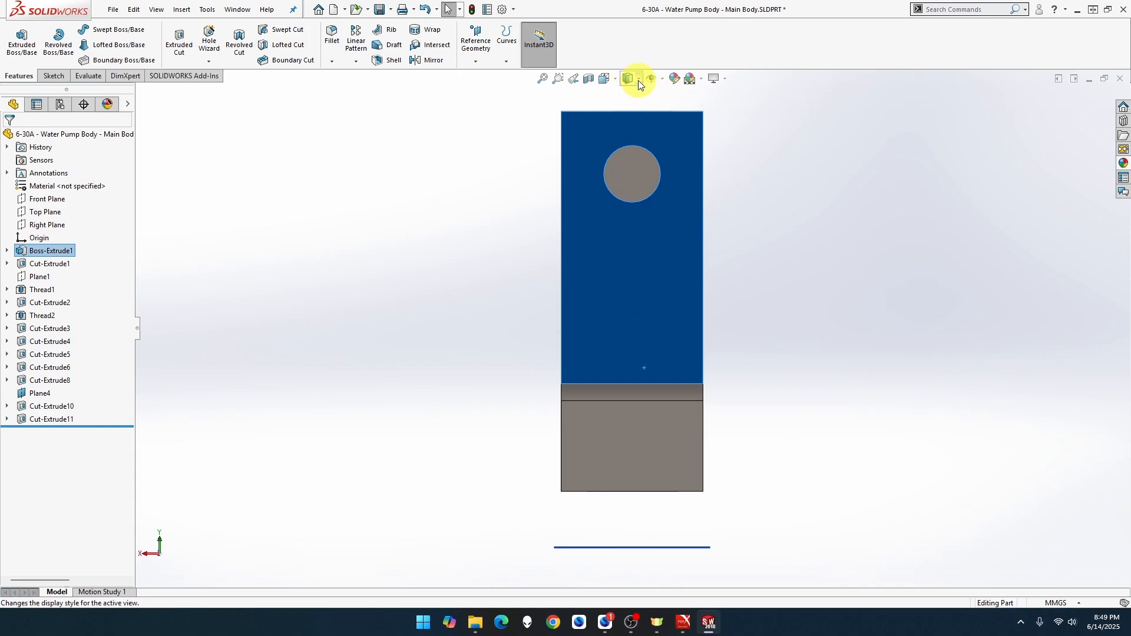
click(639, 79)
click(628, 143)
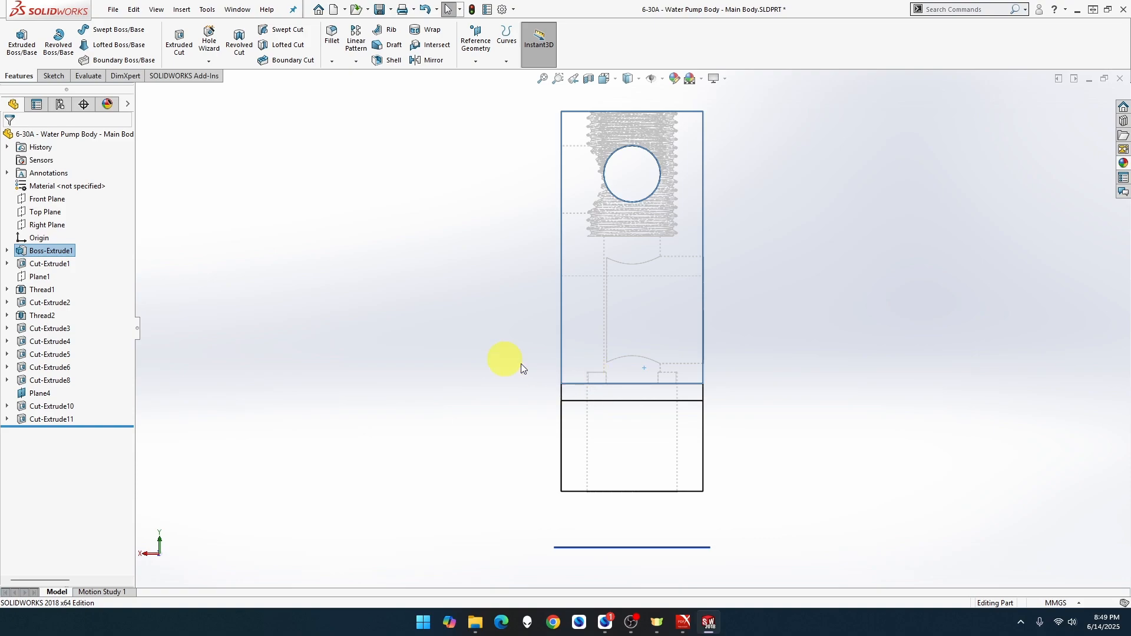
Edit the 19 mm hole's extruded cut and set its blind depth to 25/2 mm.
click(37, 418)
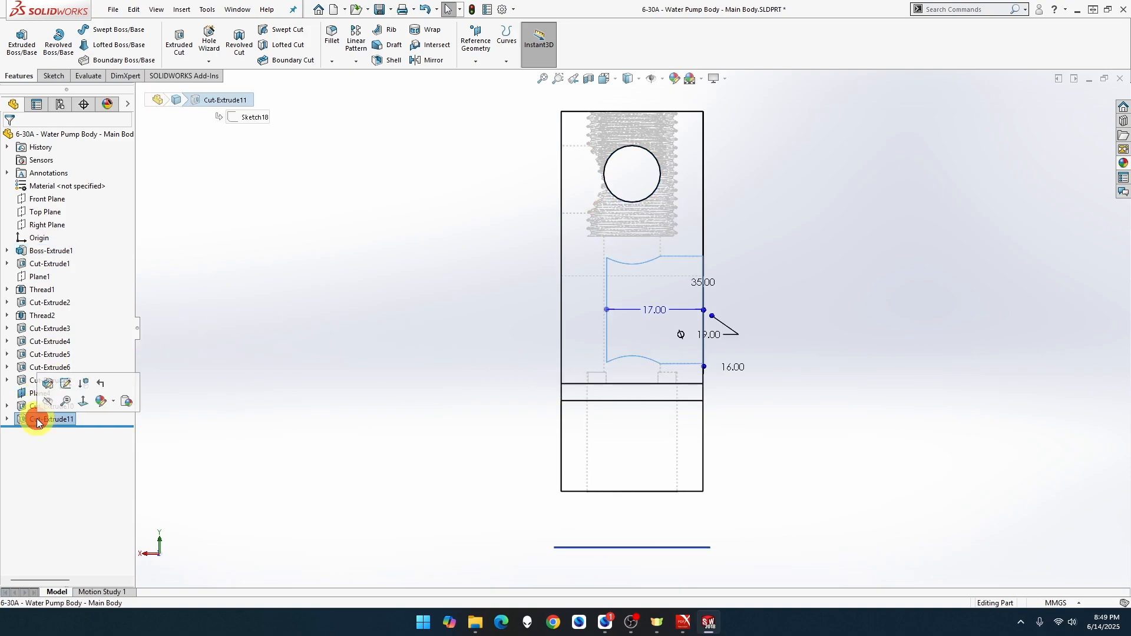
click(49, 384)
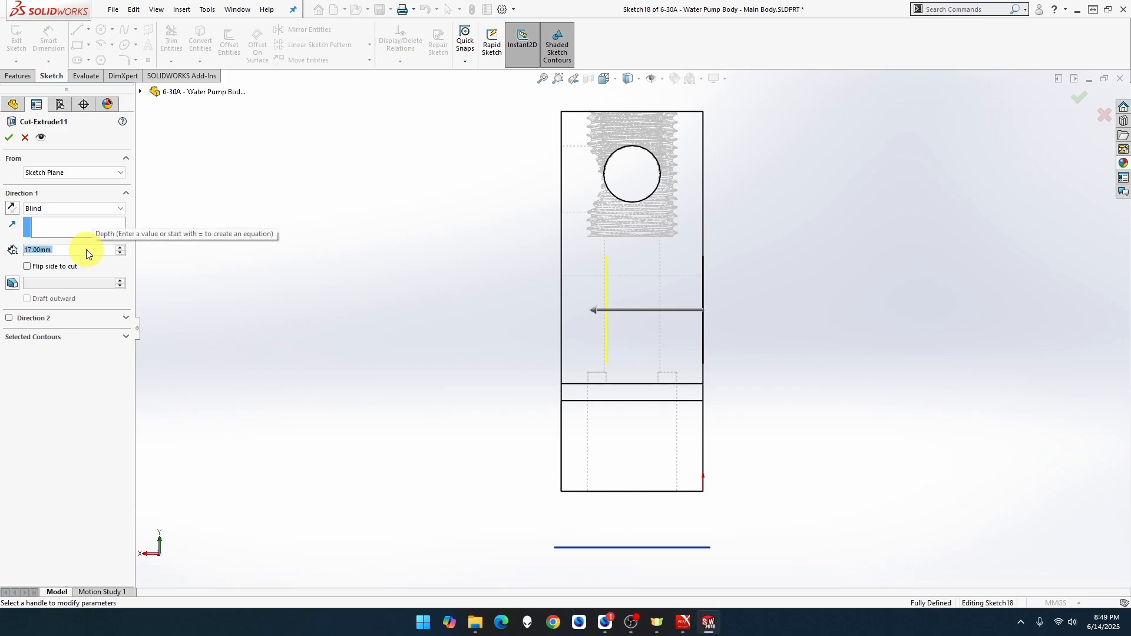
click(87, 250)
text(25/)
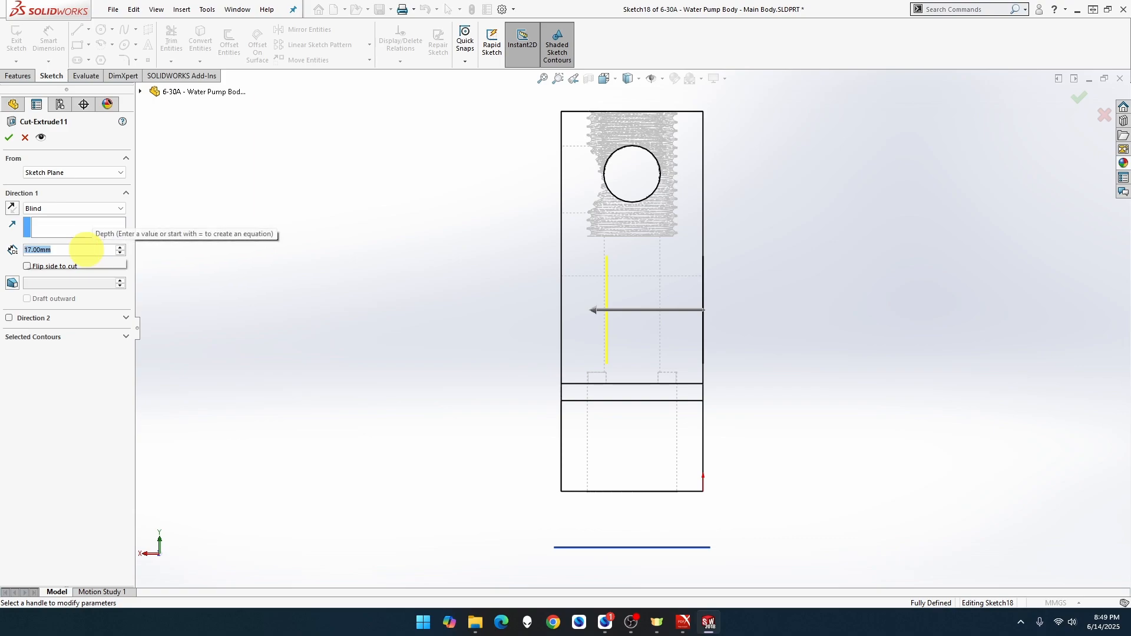
text(2)
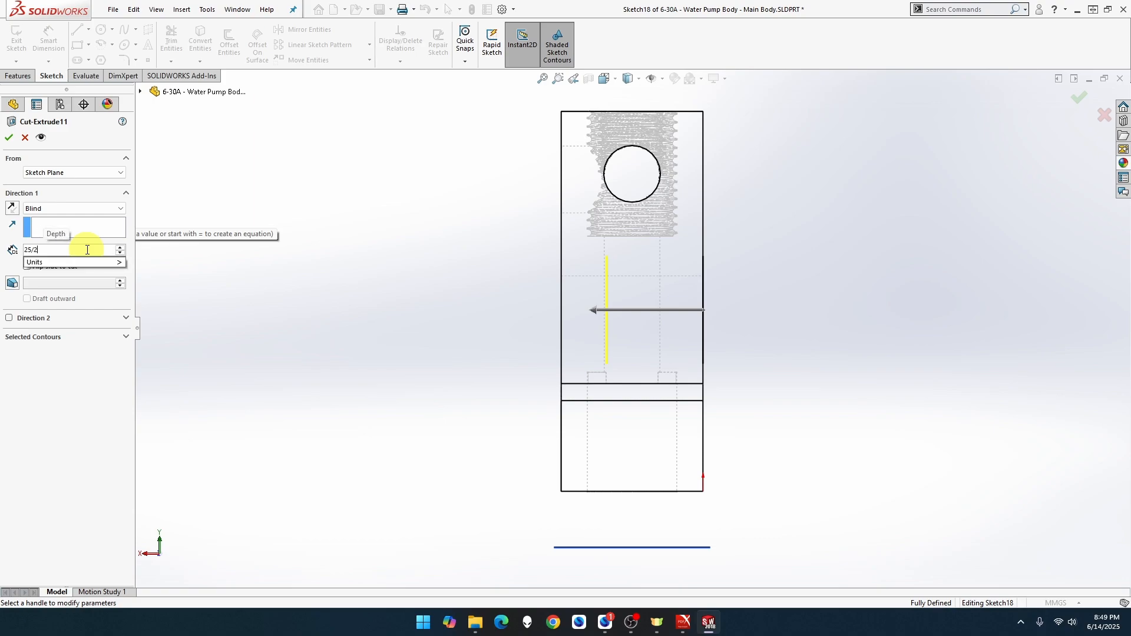
key(Return)
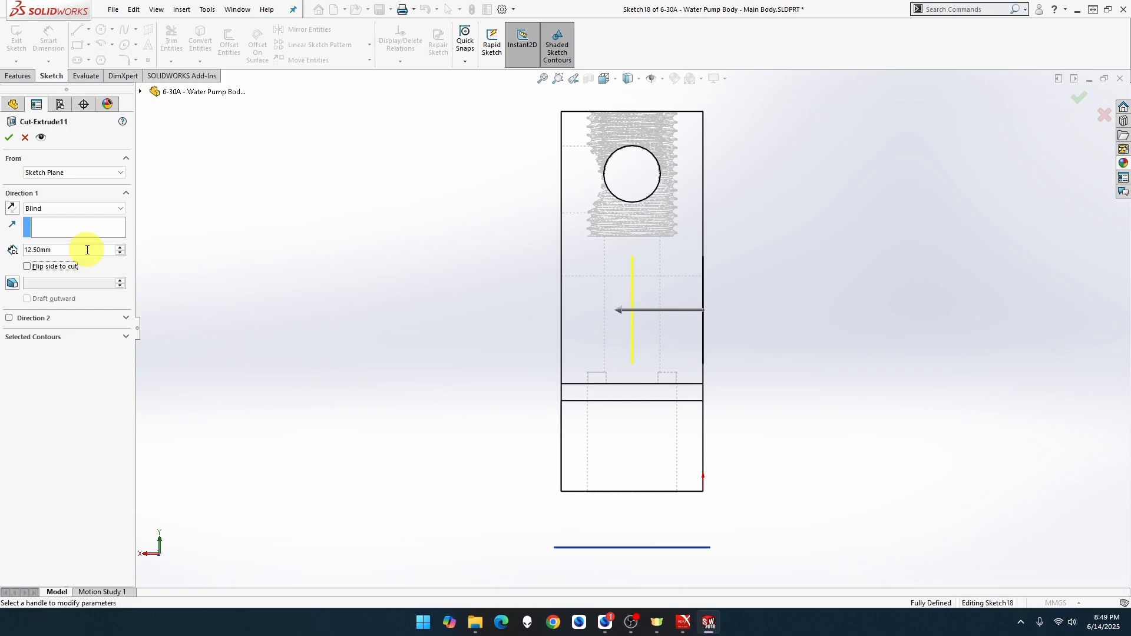
Add 8 mm to the hole's cut depth to make it 20.5 mm and accept the edited cut.
click(88, 250)
text(+8)
key(Return)
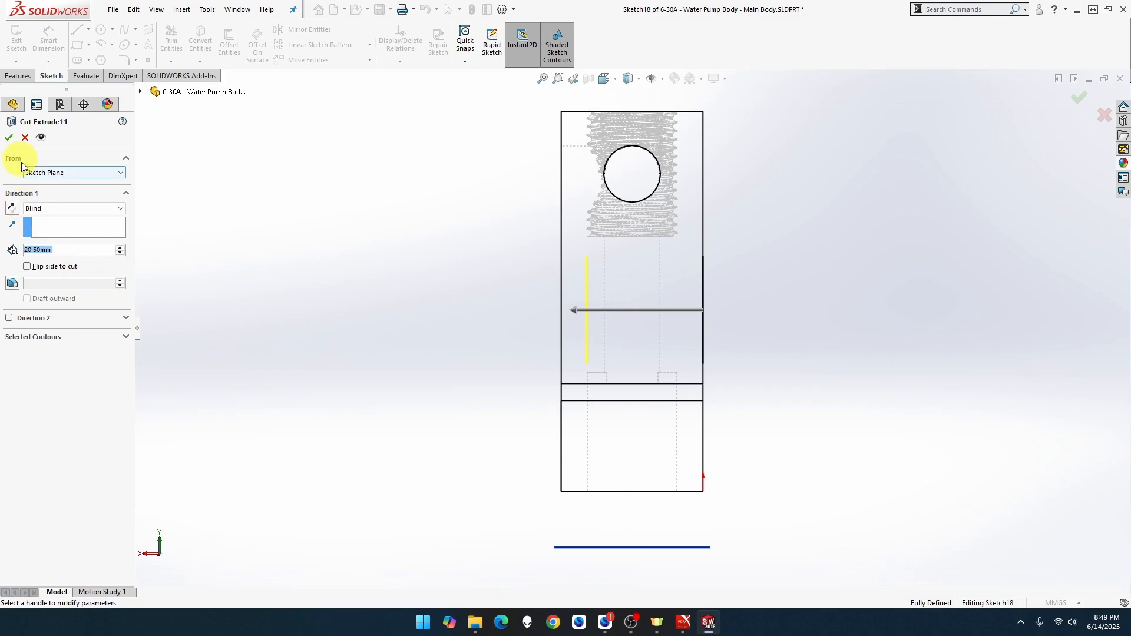
click(9, 137)
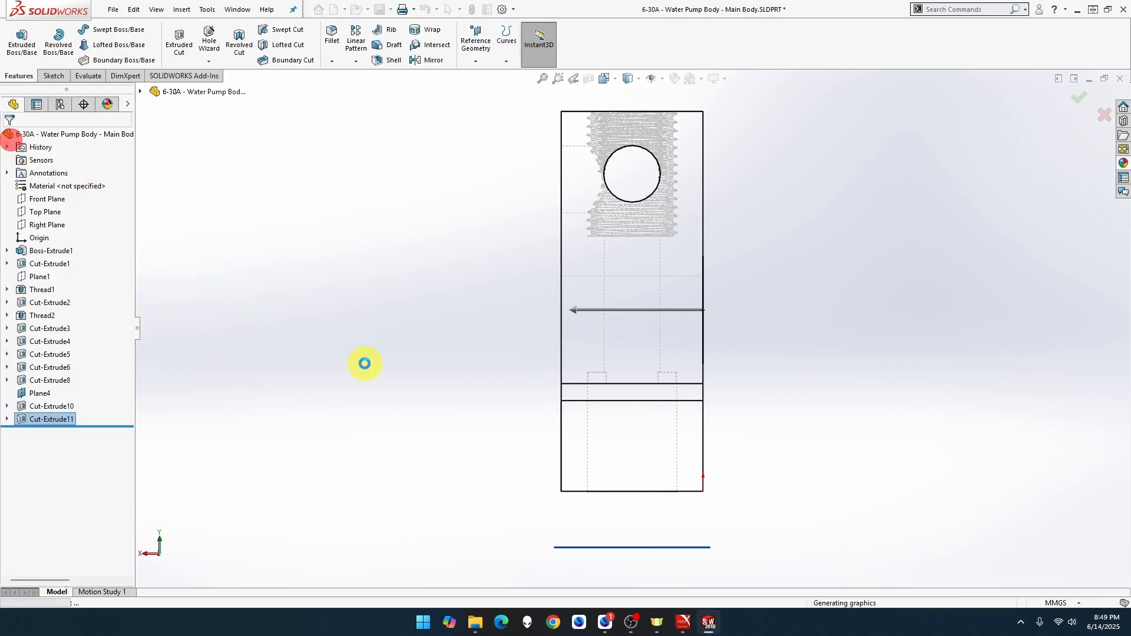
click(463, 399)
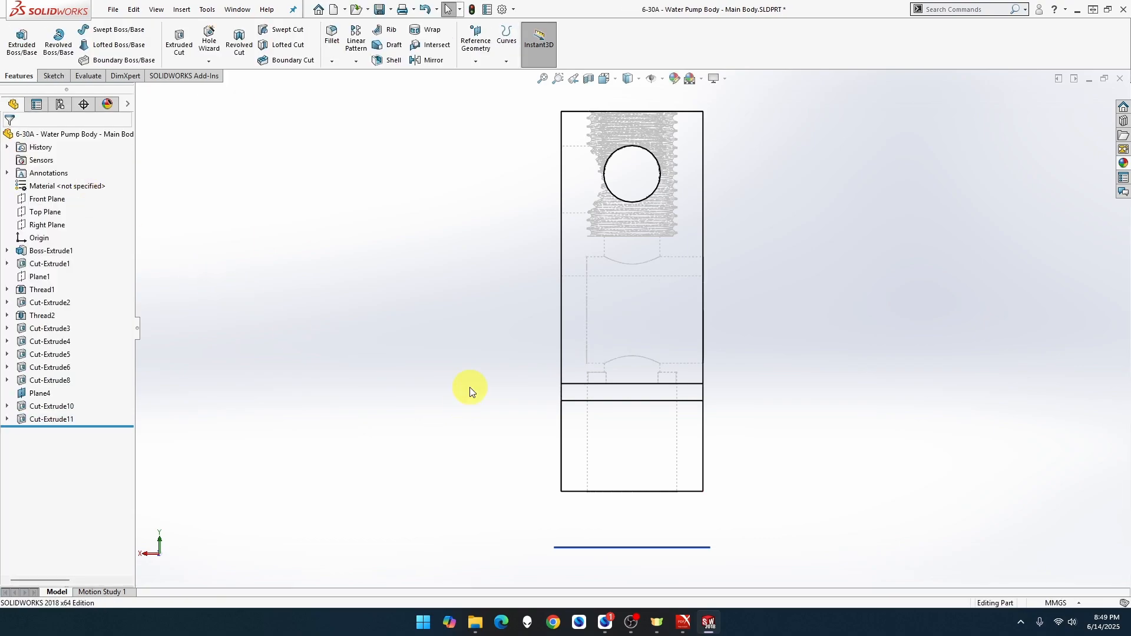
Return the body to the Shaded With Edges display style.
middle_drag(469, 387, 366, 418)
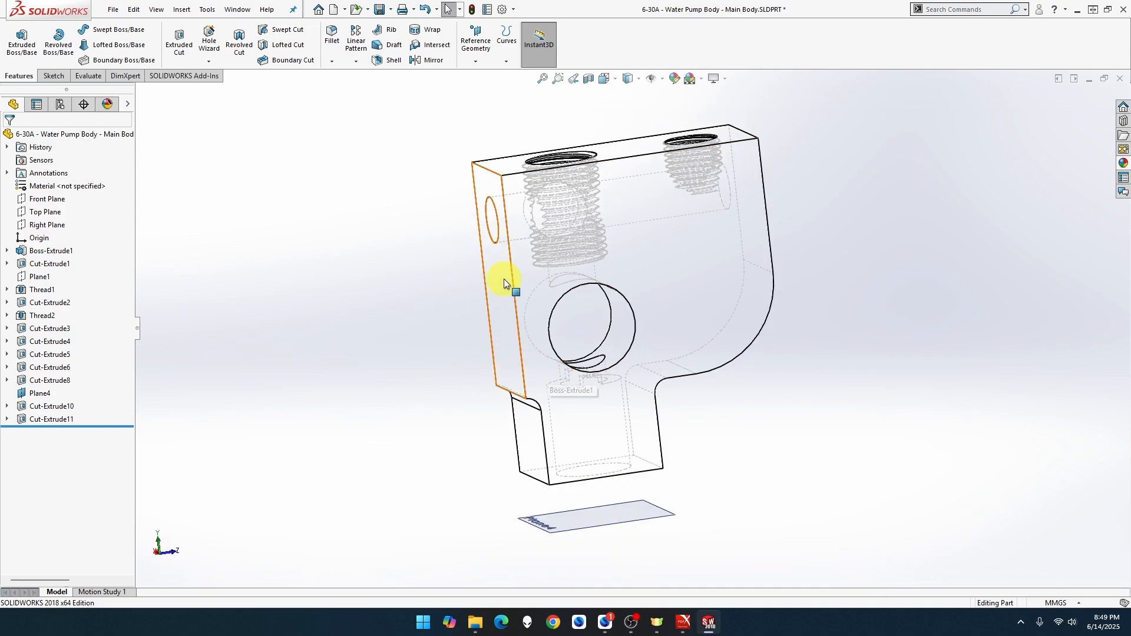
click(641, 79)
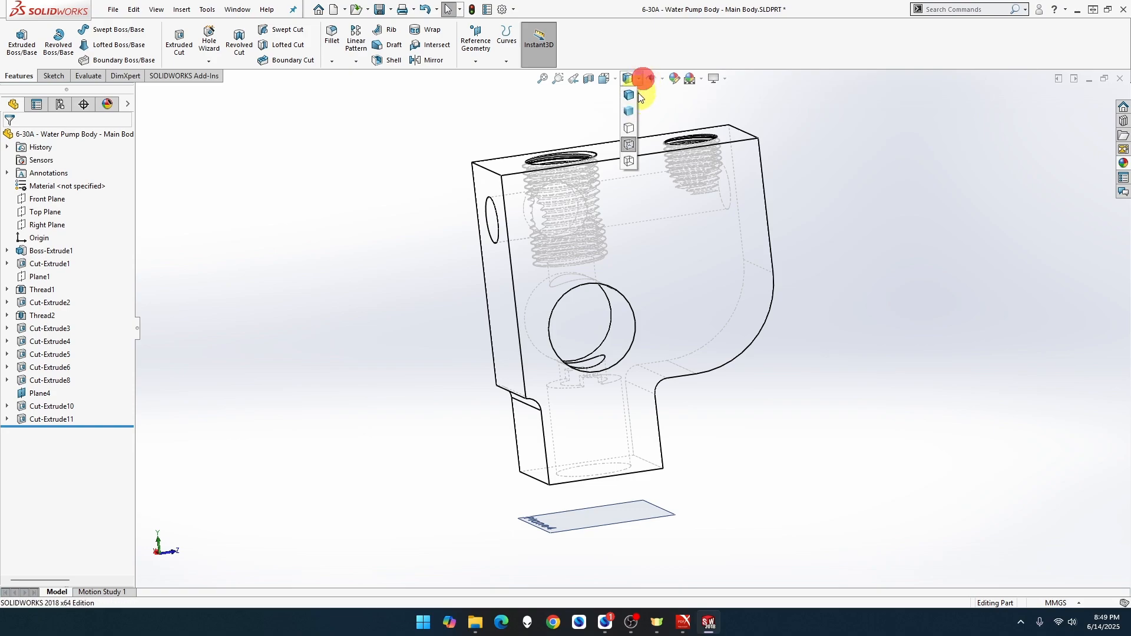
click(628, 91)
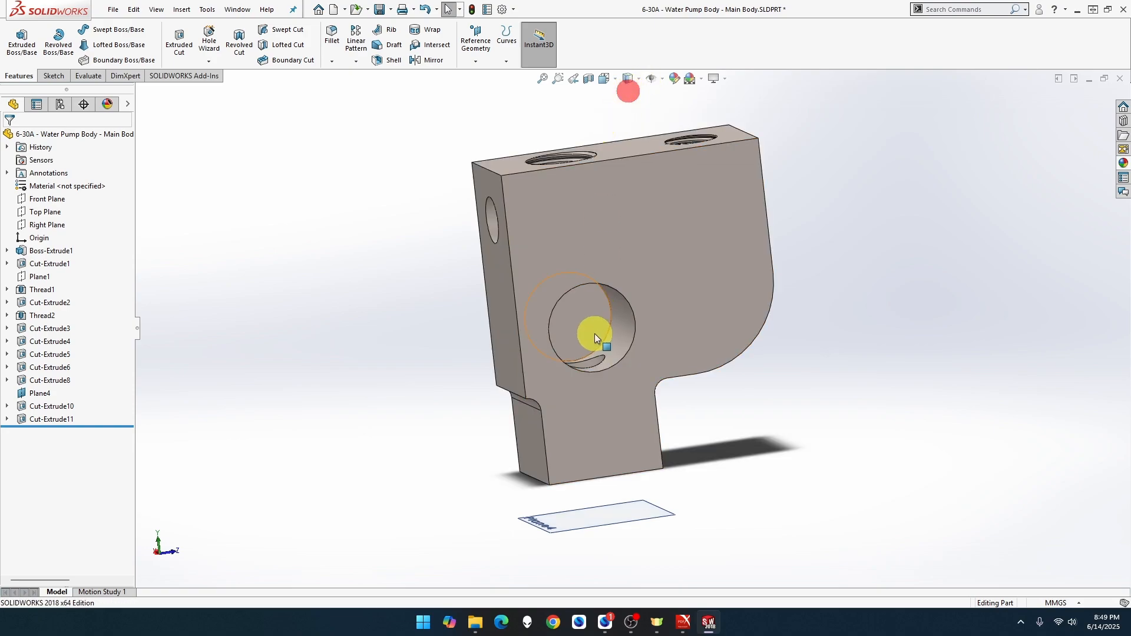
Sketch a circle about 26 mm in diameter on the large flat face, concentric with the 19 mm hole.
right_click(589, 400)
click(678, 346)
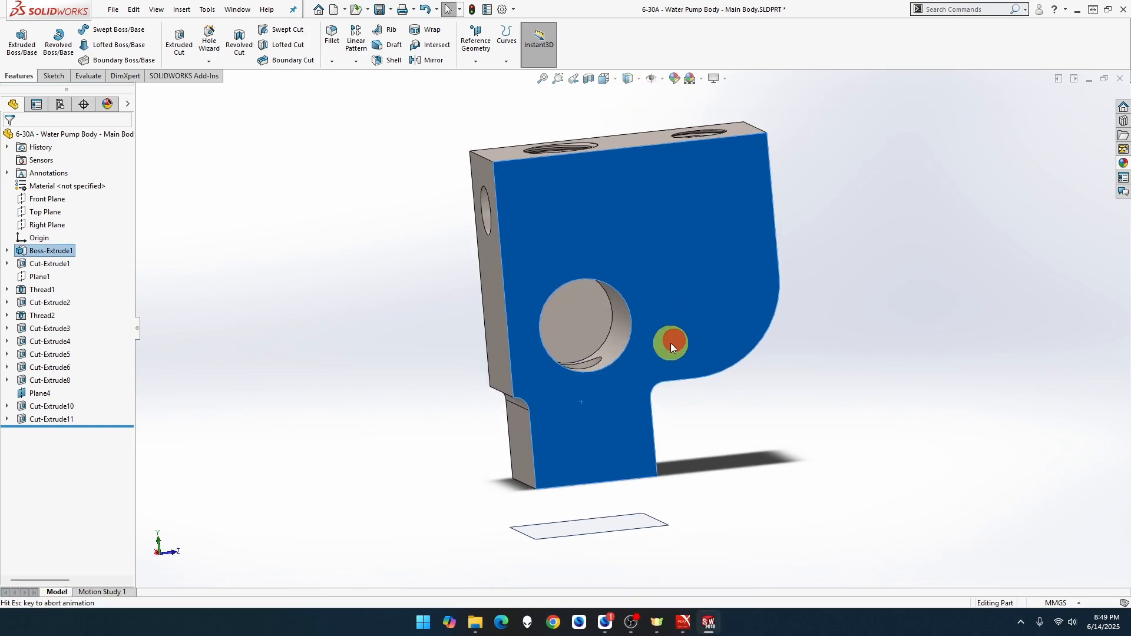
right_click(601, 399)
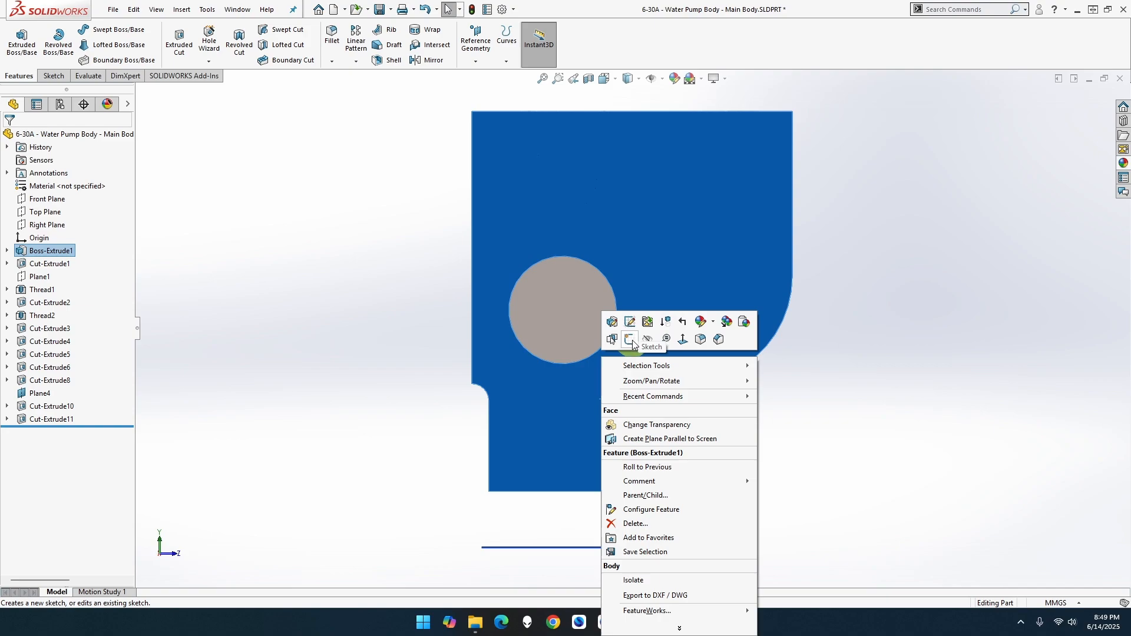
click(630, 340)
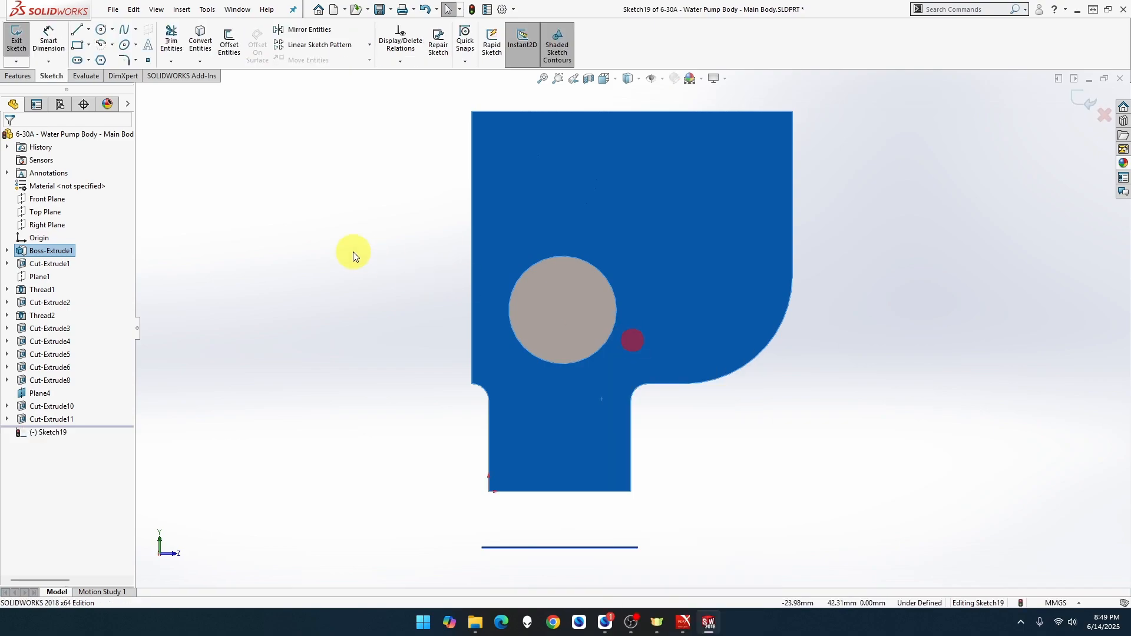
click(197, 175)
click(103, 30)
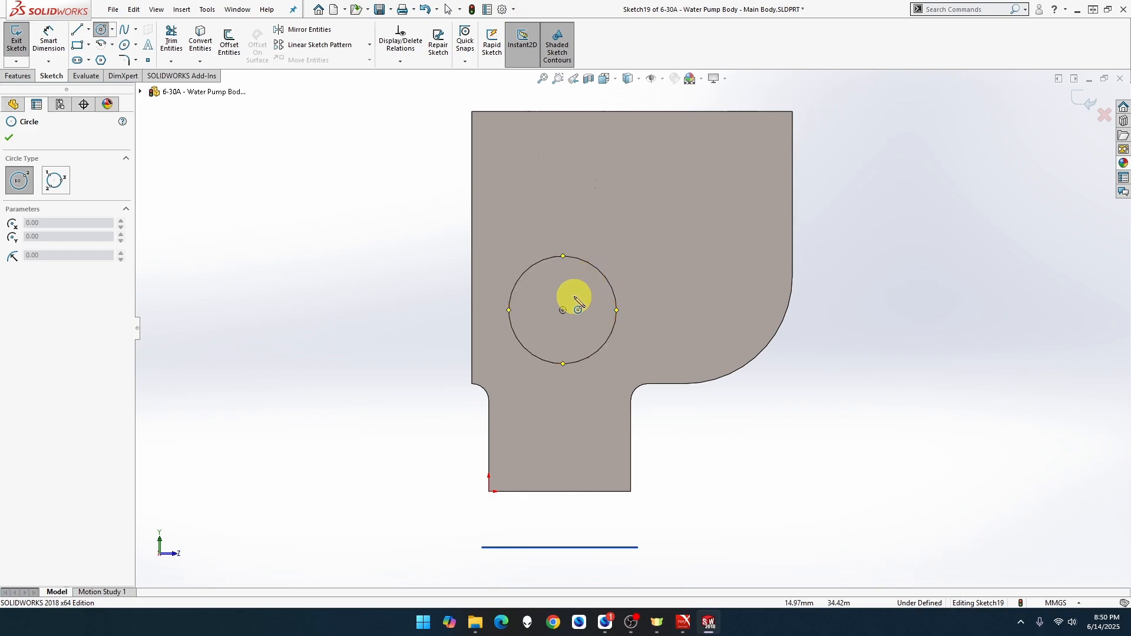
click(564, 310)
click(611, 252)
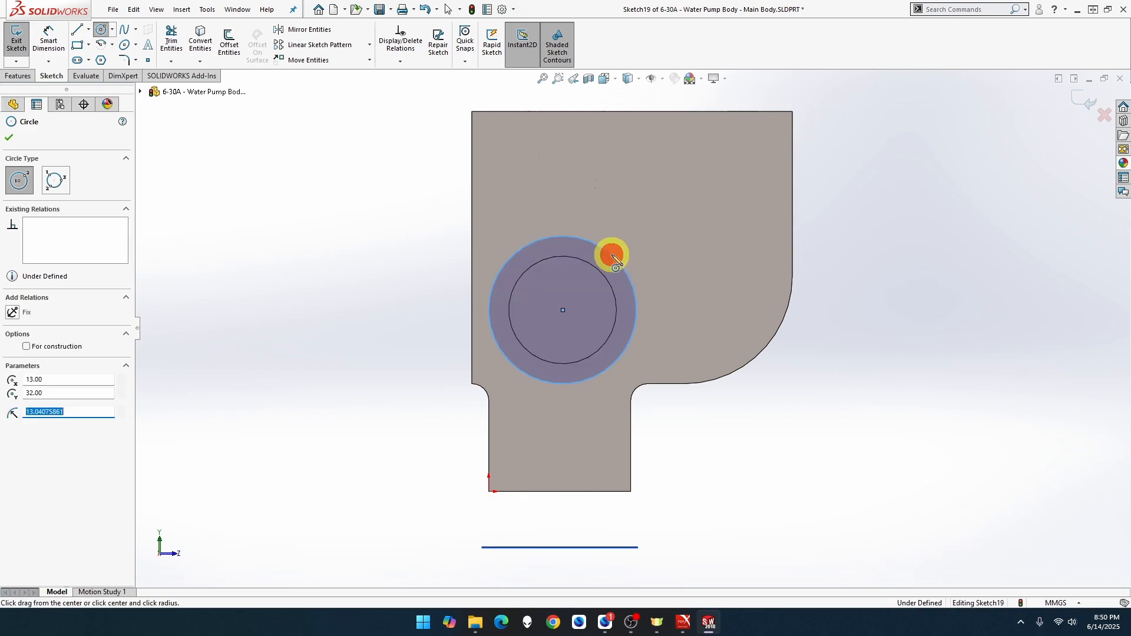
Dimension the concentric circle's diameter as 22 mm.
click(48, 39)
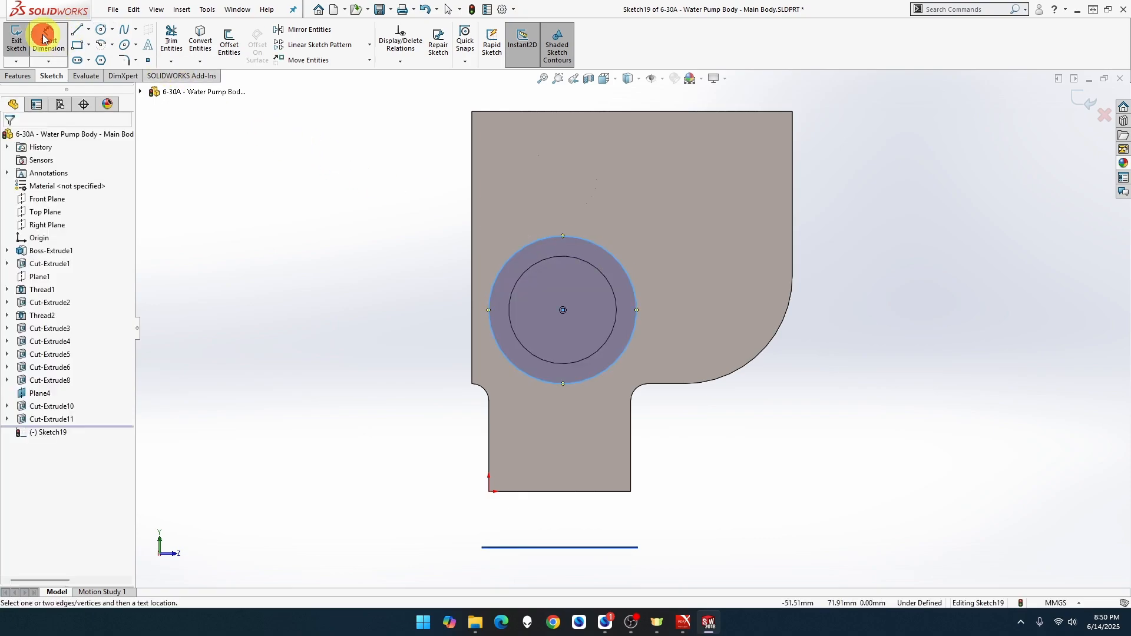
click(509, 259)
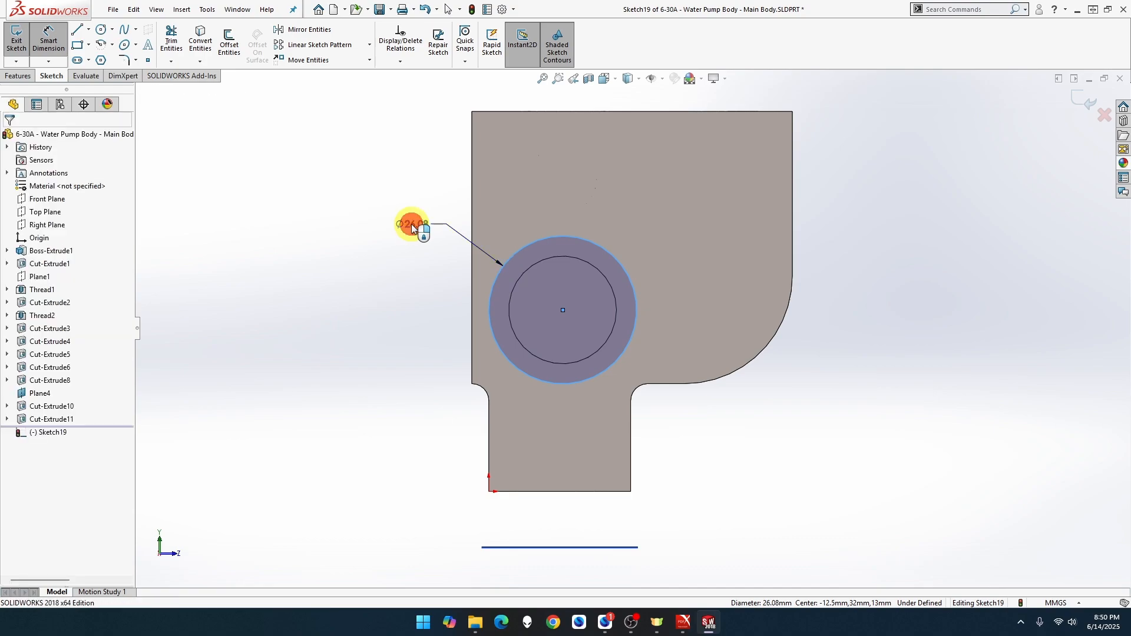
click(411, 224)
text(22)
key(Return)
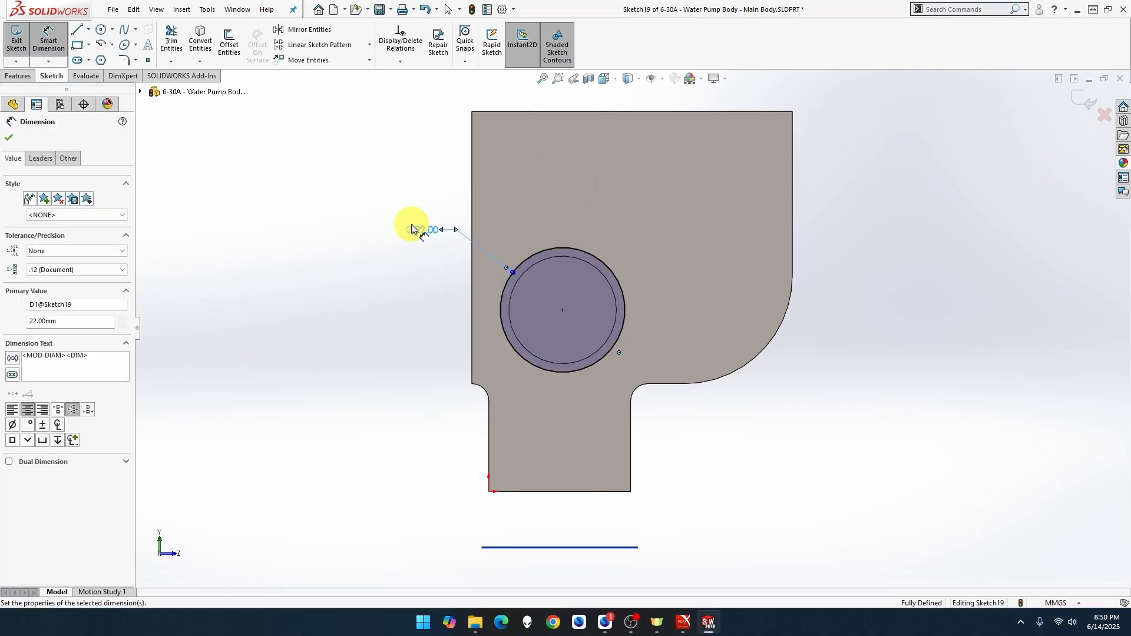
Cut the 22 mm circle 3 mm deep as a blind extruded cut to counterbore the 19 mm hole.
click(20, 75)
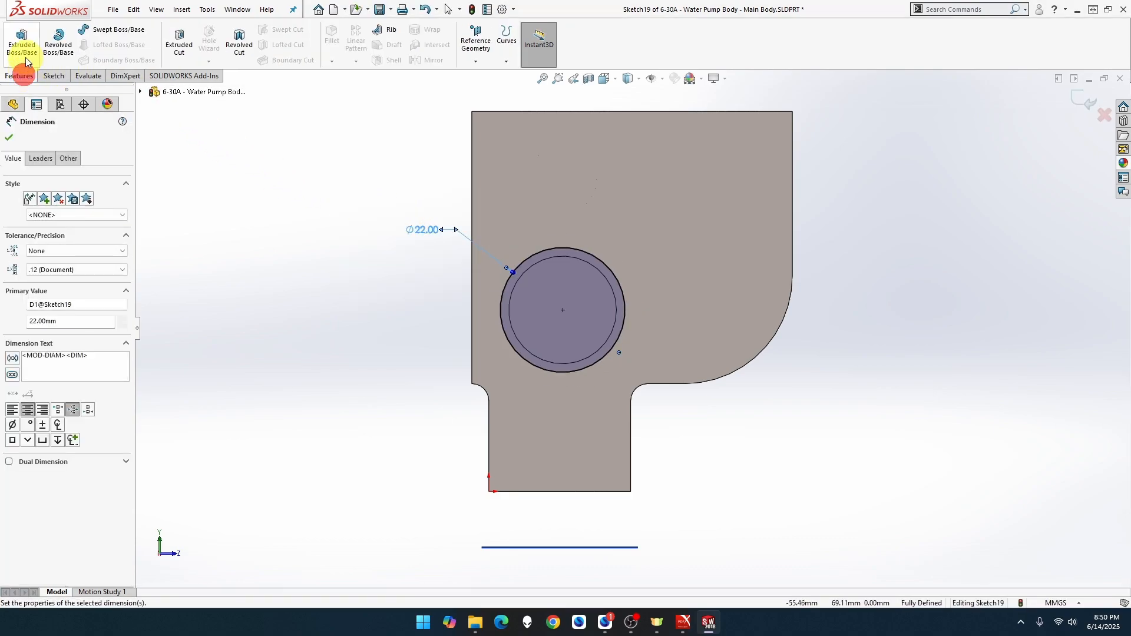
click(180, 47)
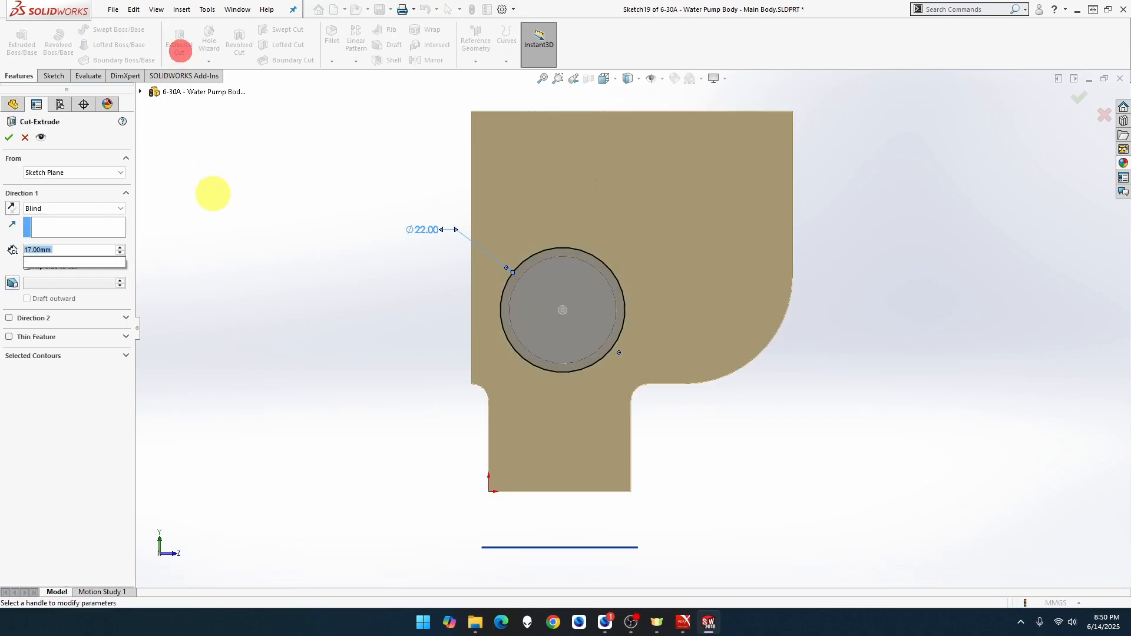
text(3)
key(Return)
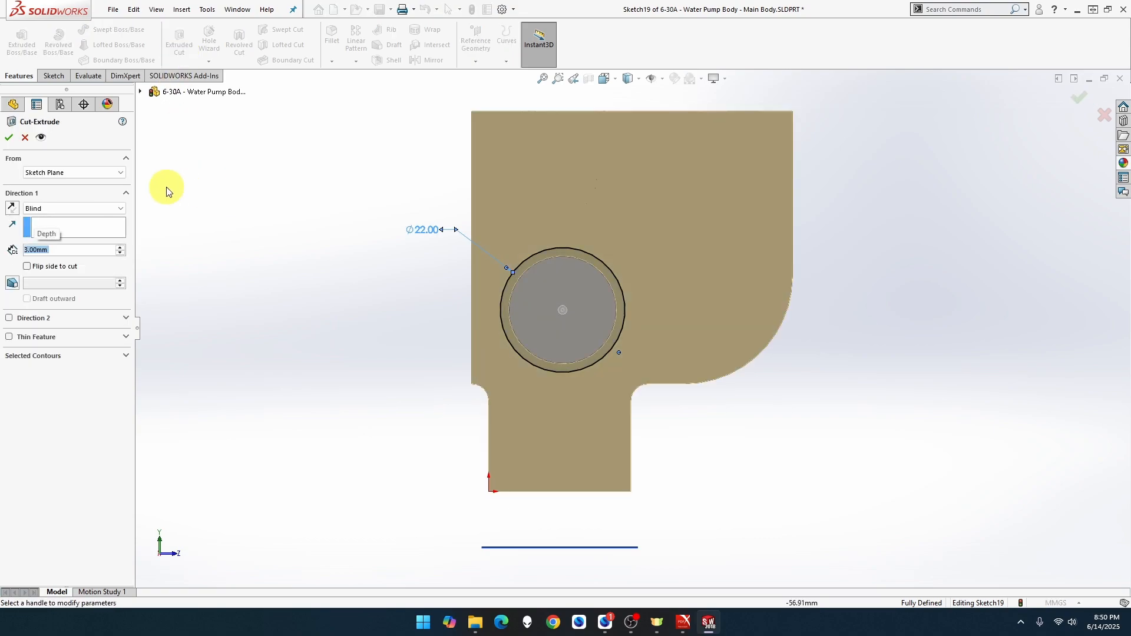
click(9, 139)
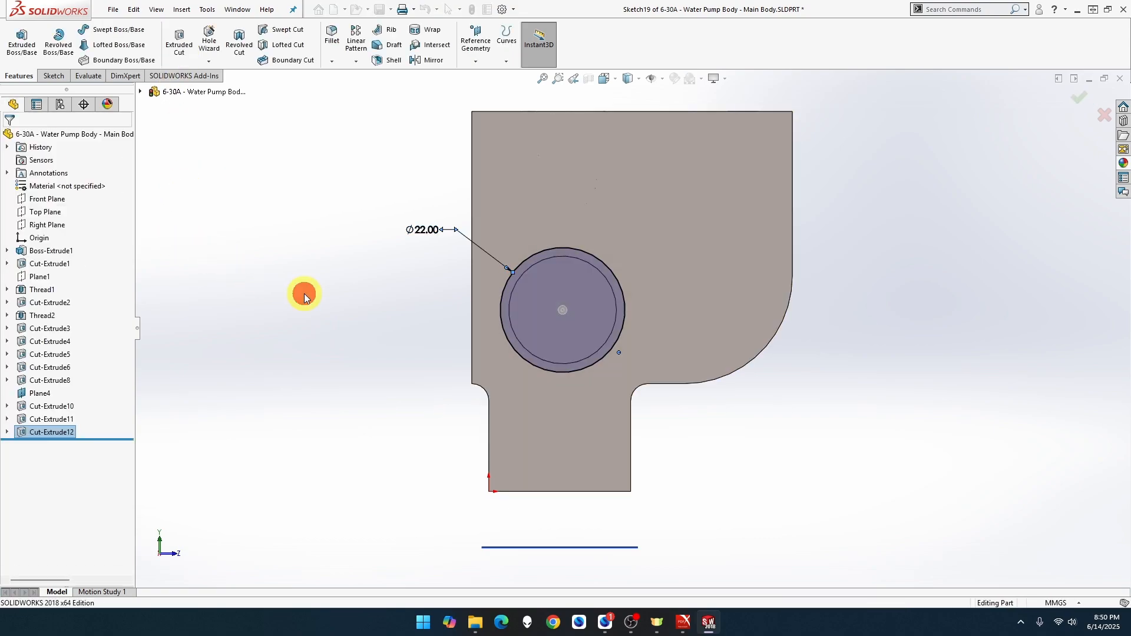
Create a reference plane offset 10 mm outward from the narrow side face containing the small round hole.
middle_drag(285, 281, 333, 306)
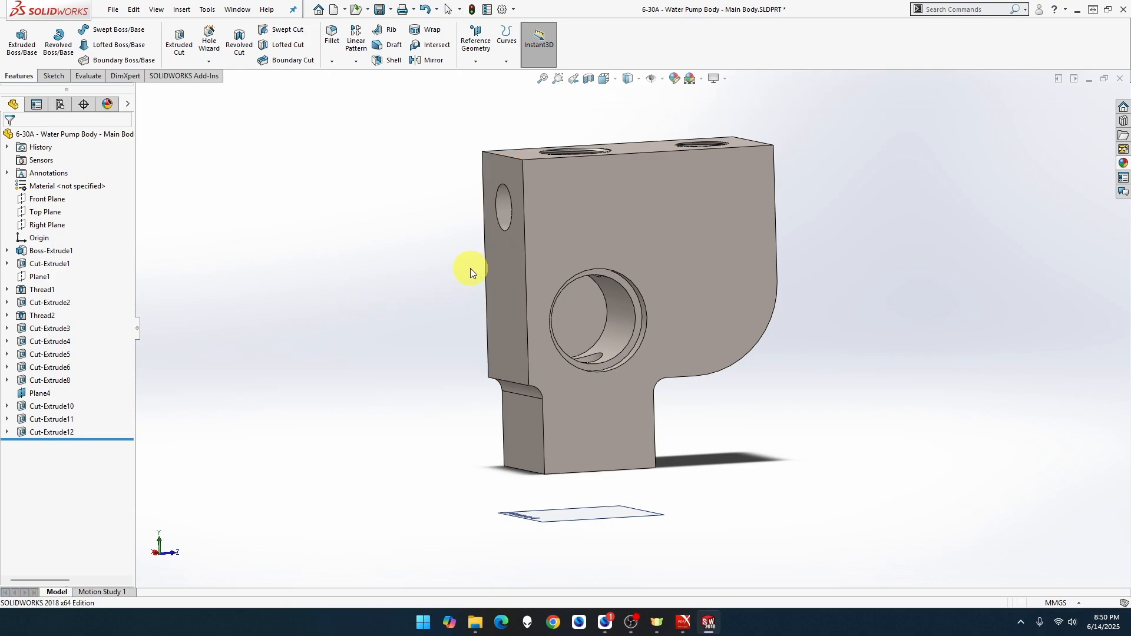
middle_drag(470, 267, 525, 272)
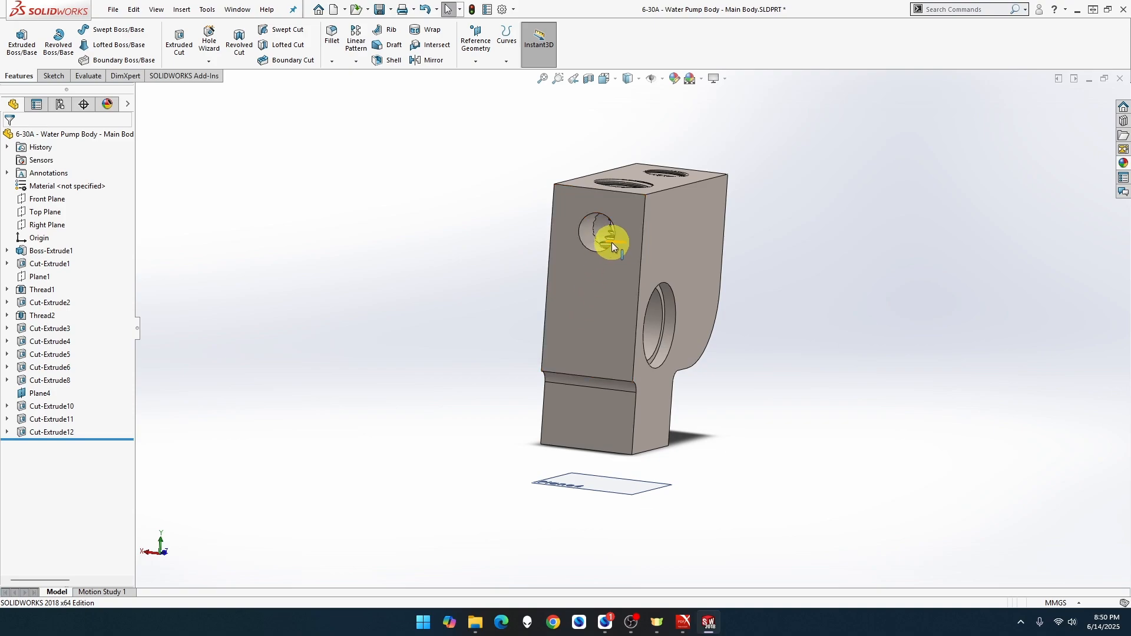
scroll(611, 243, down, 4)
scroll(581, 282, down, 2)
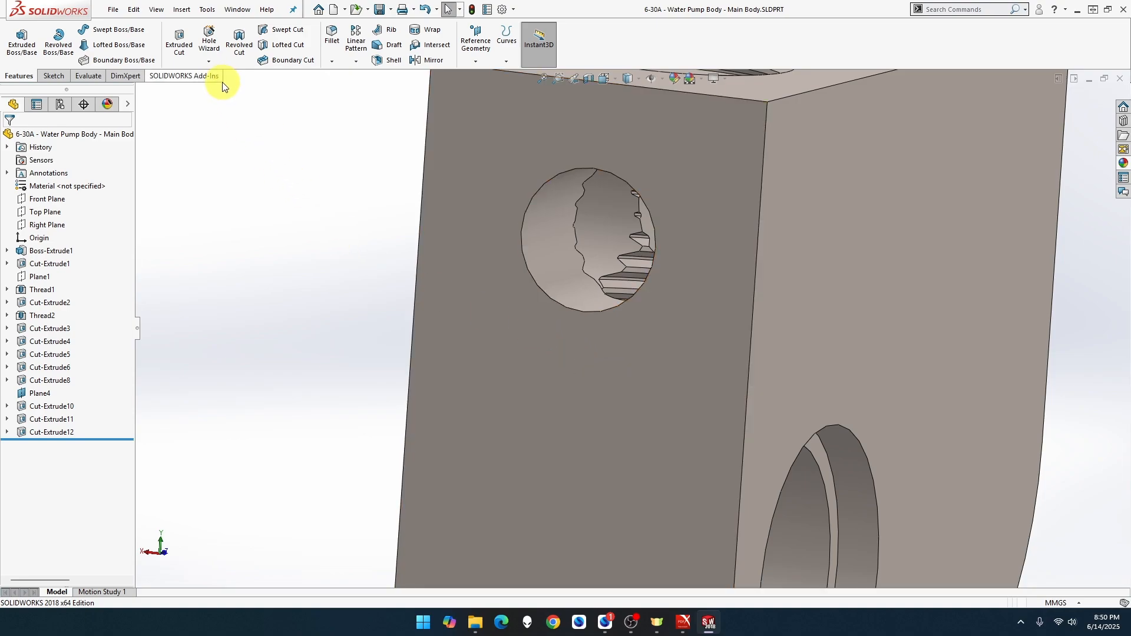
click(475, 61)
click(474, 77)
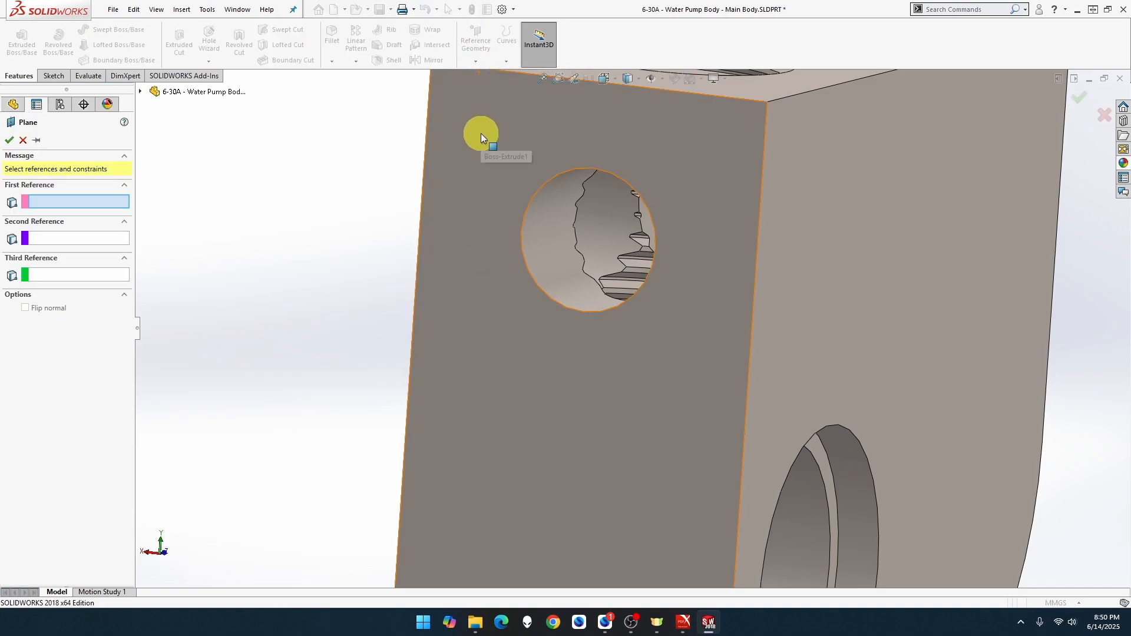
click(481, 133)
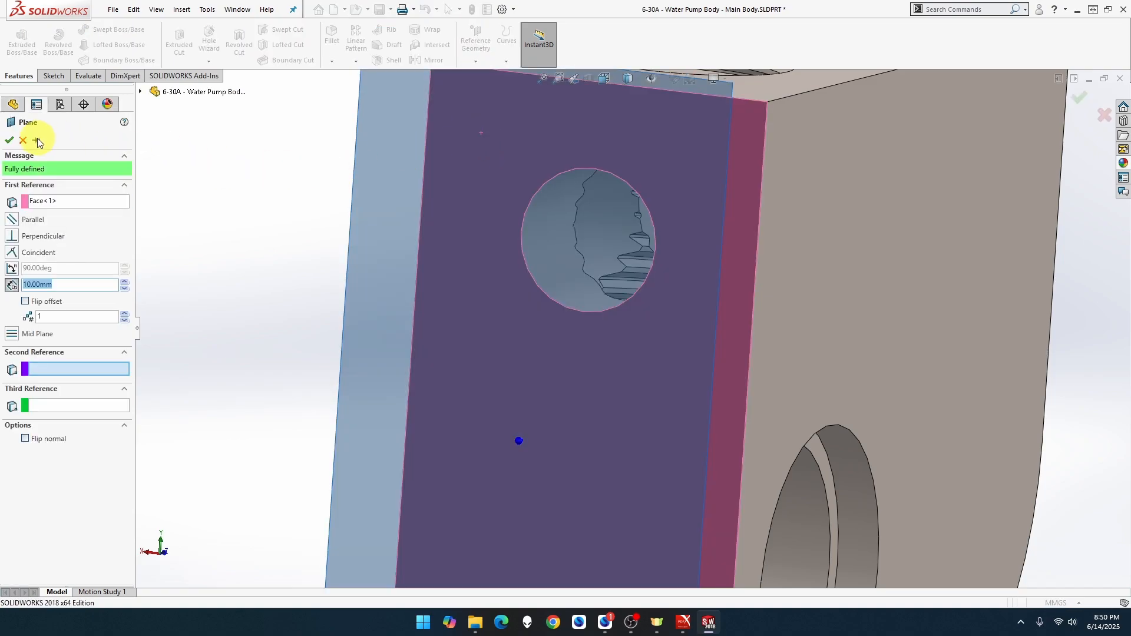
click(9, 140)
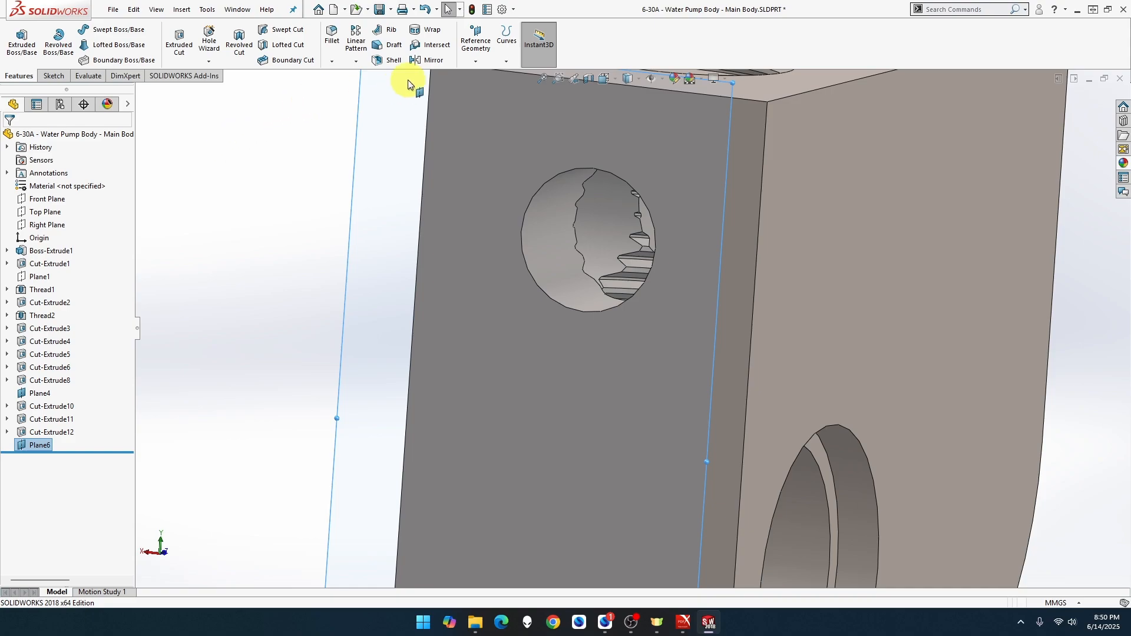
Begin a Thread feature with the Metric Die type and size M10x1.25.
click(209, 61)
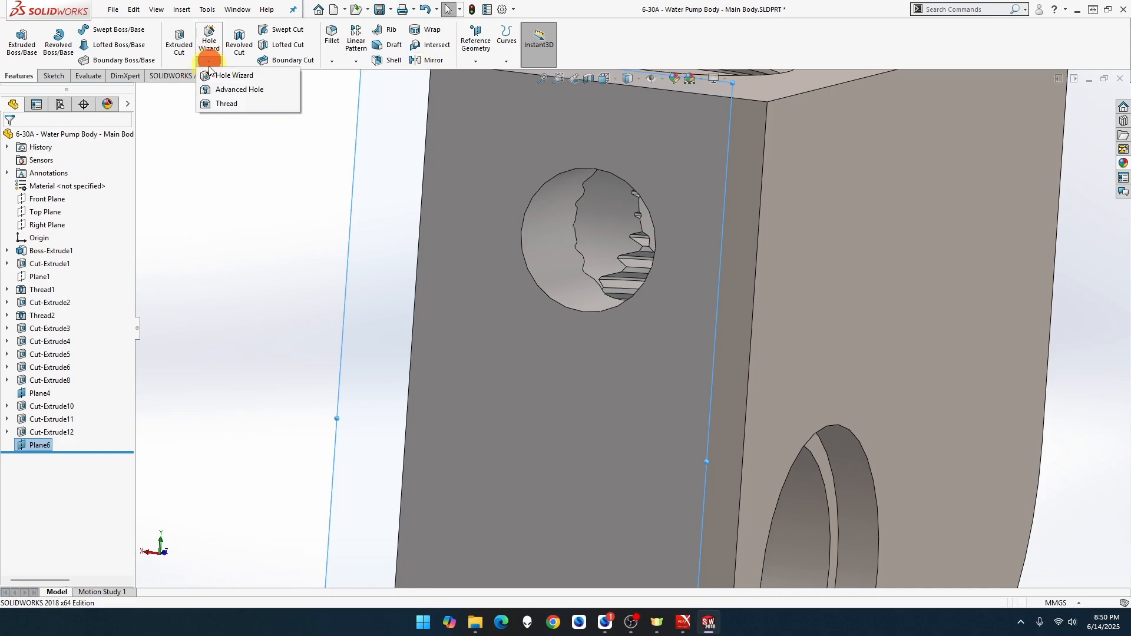
click(220, 100)
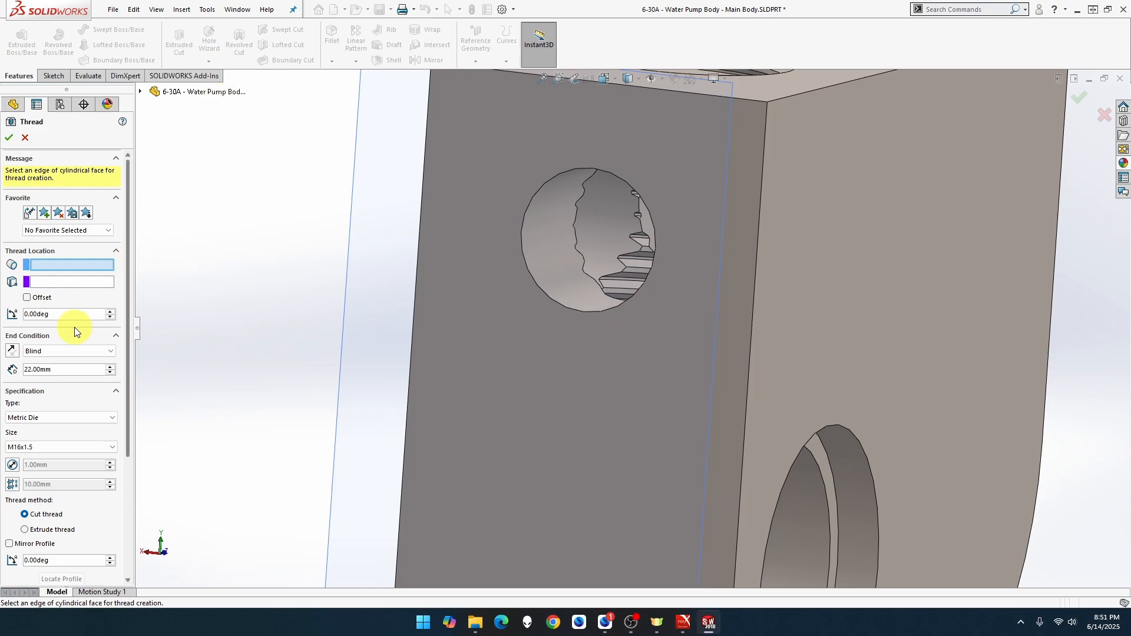
click(69, 448)
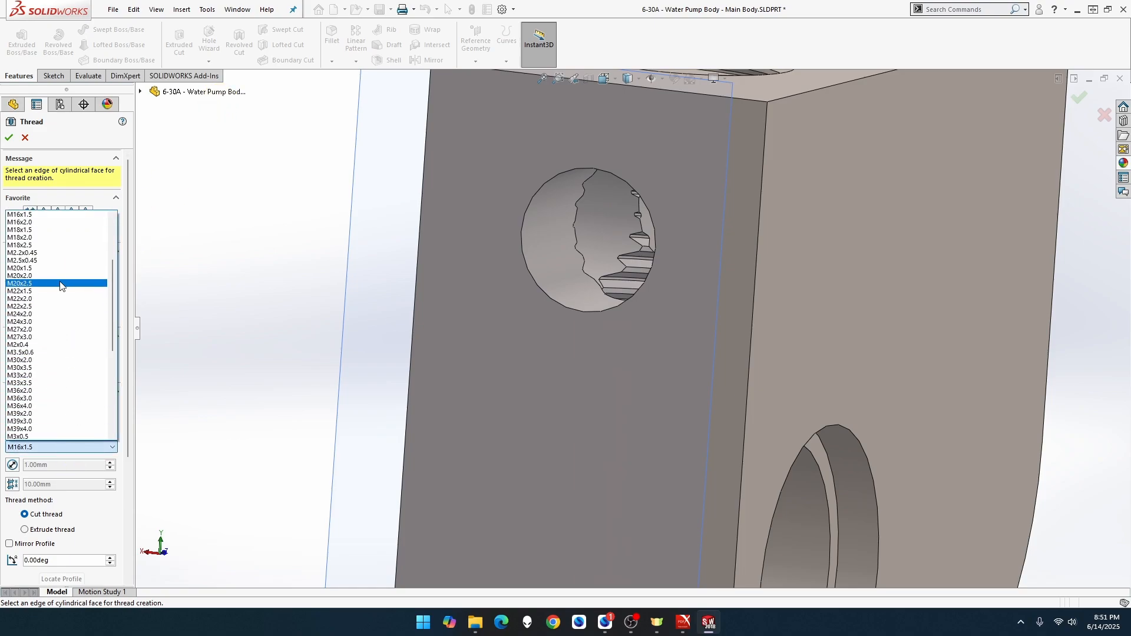
scroll(60, 287, up, 3)
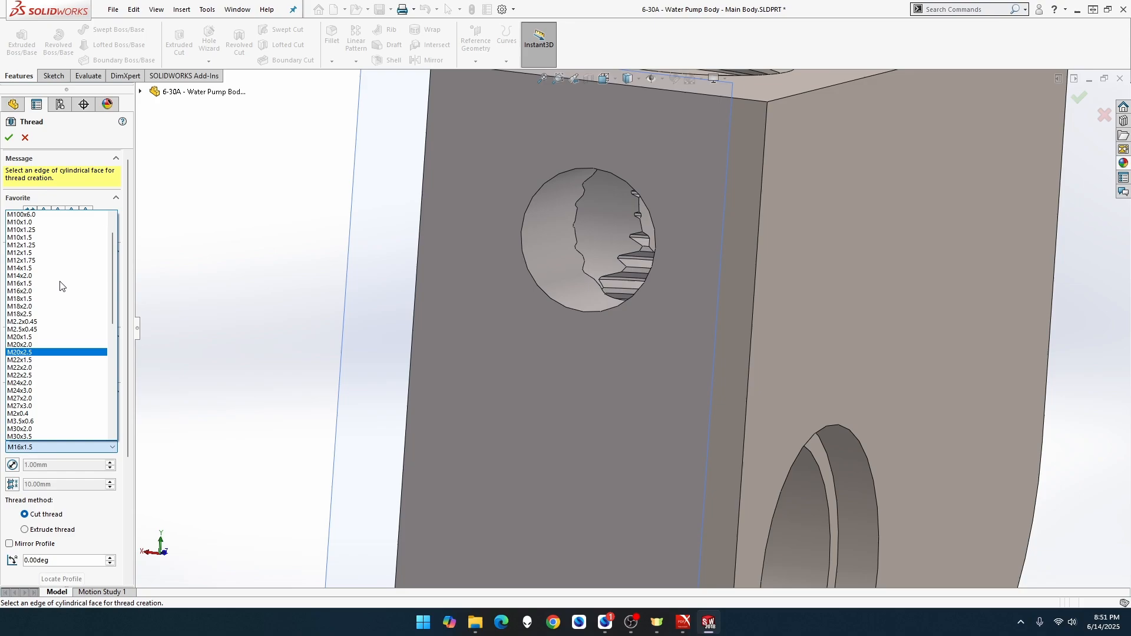
click(51, 230)
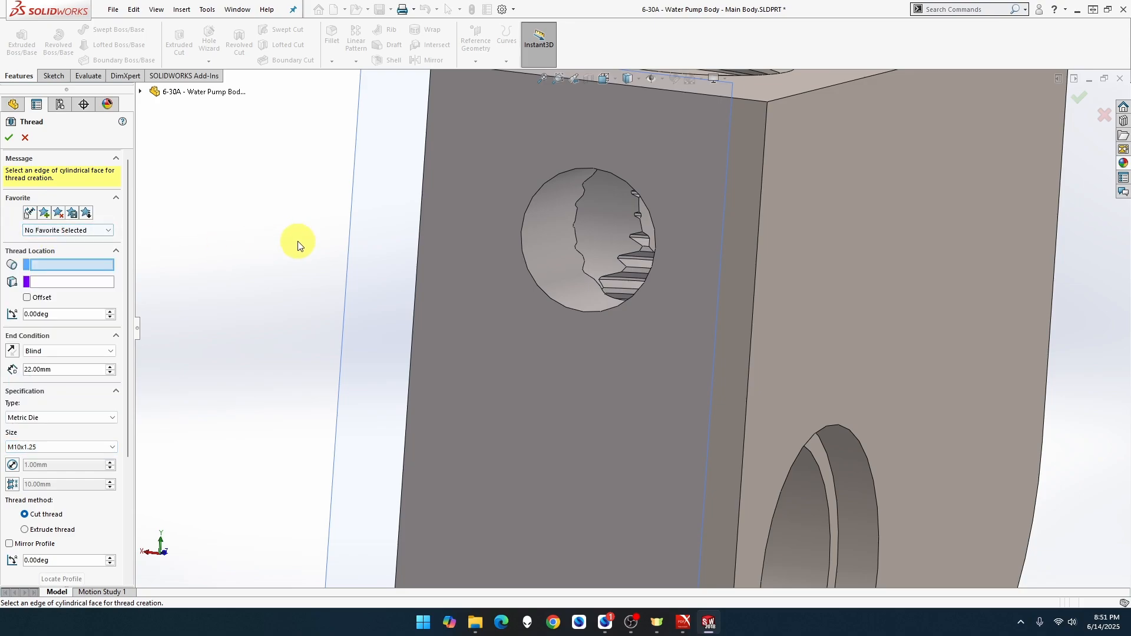
Place the thread on the narrow side face's hole edge, starting from the 10 mm offset plane, with the Extrude thread method.
click(521, 228)
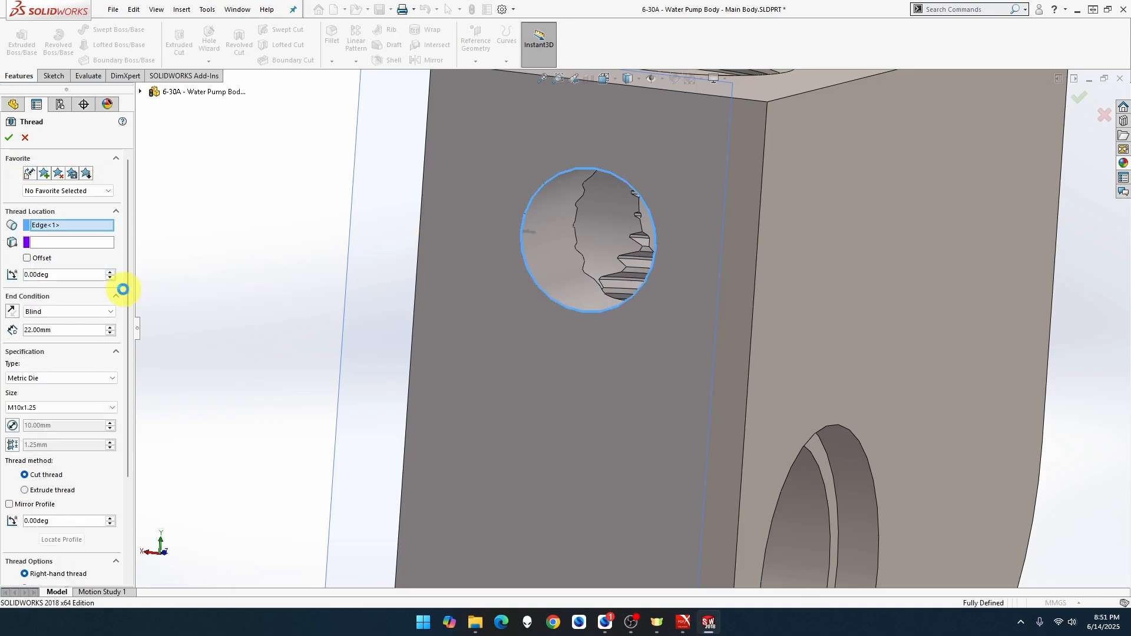
click(89, 243)
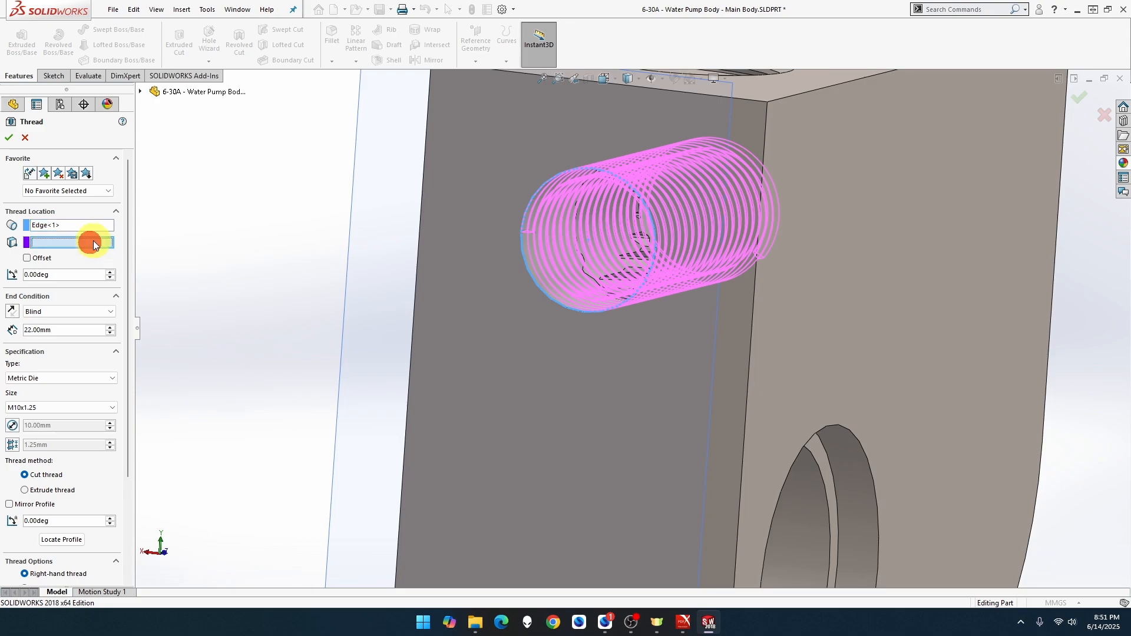
click(377, 262)
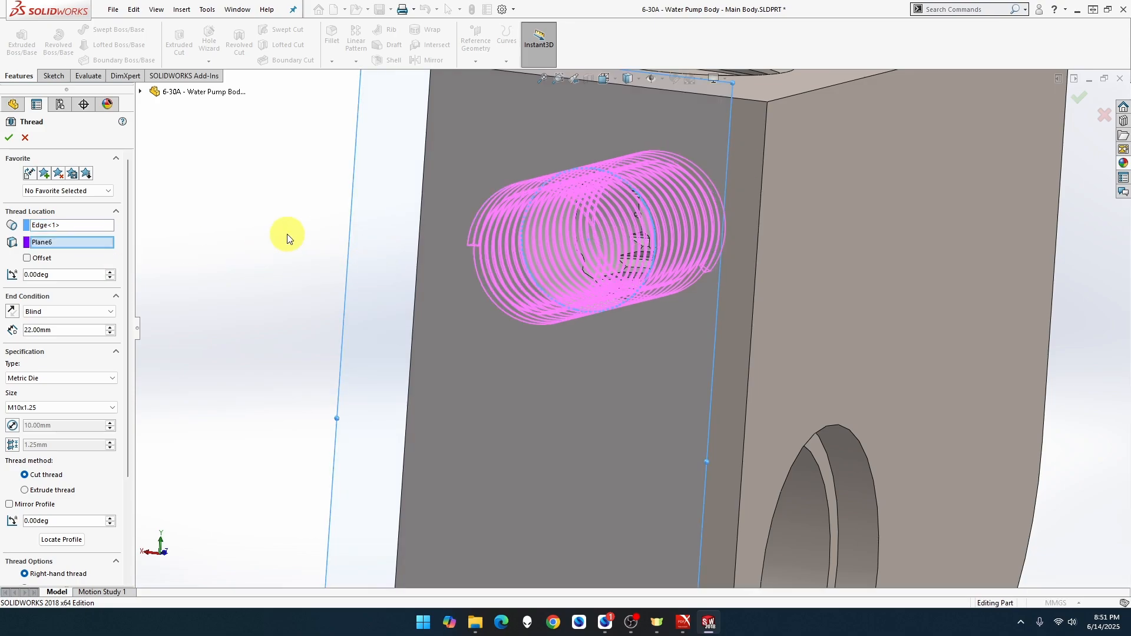
click(68, 489)
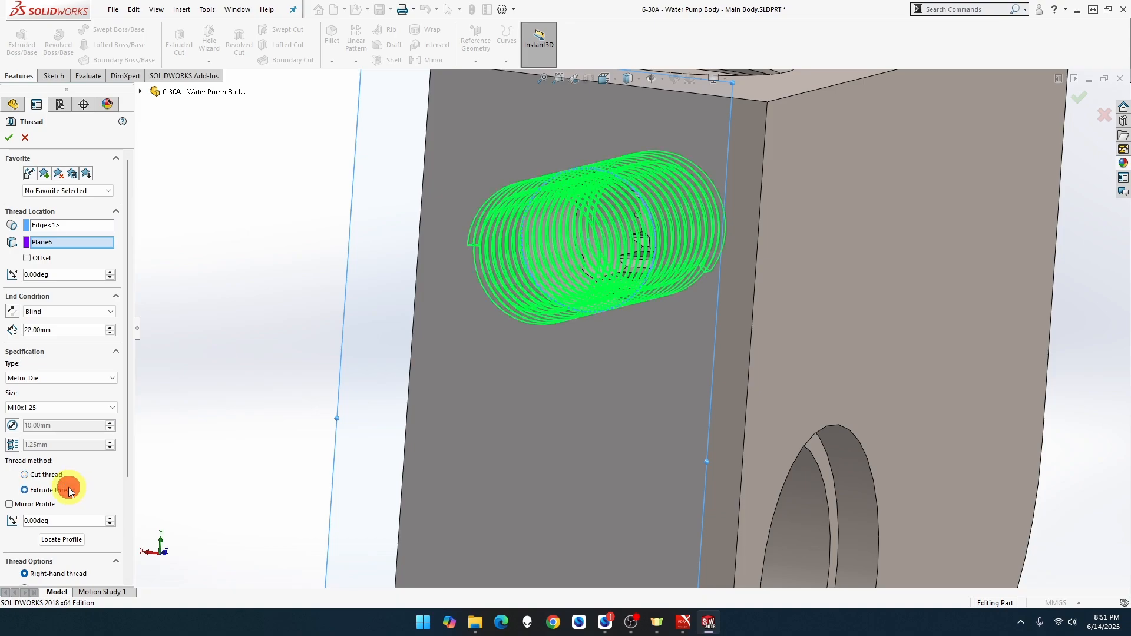
click(9, 137)
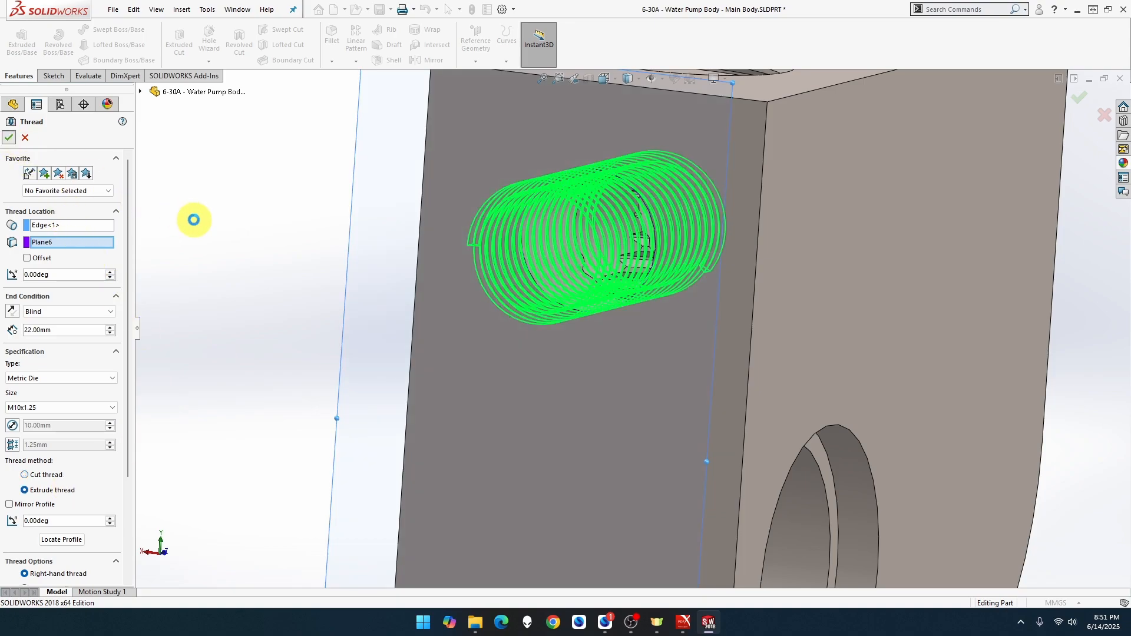
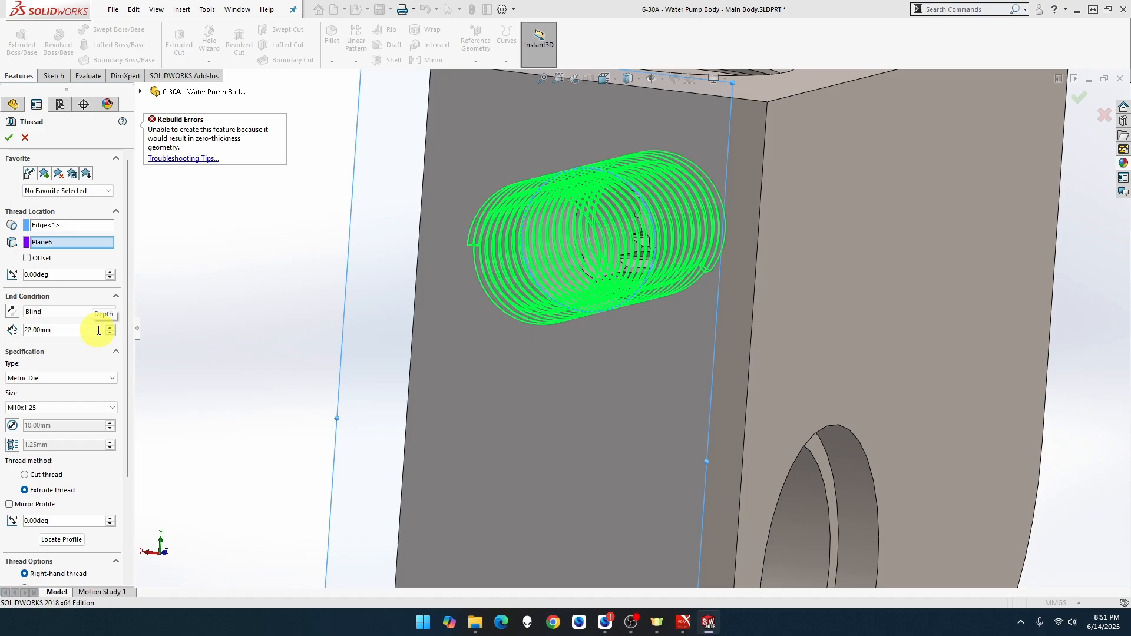
Try to create the extruded thread with blind depths of 8 mm and 7 mm, and set the depth to 6 mm.
double_click(98, 331)
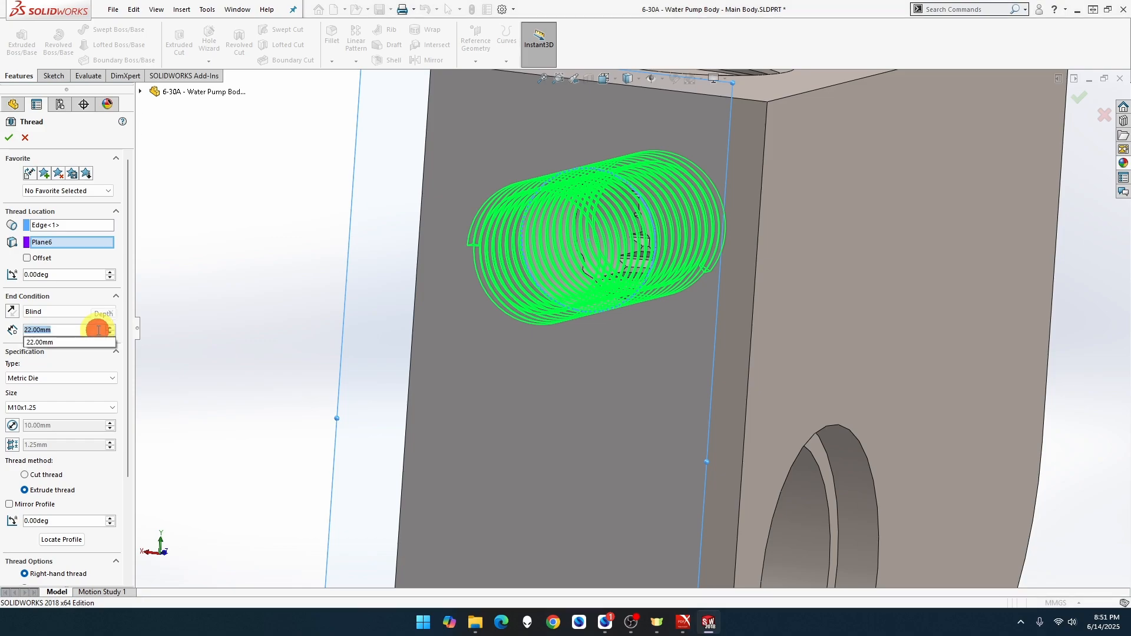
text(8)
key(Return)
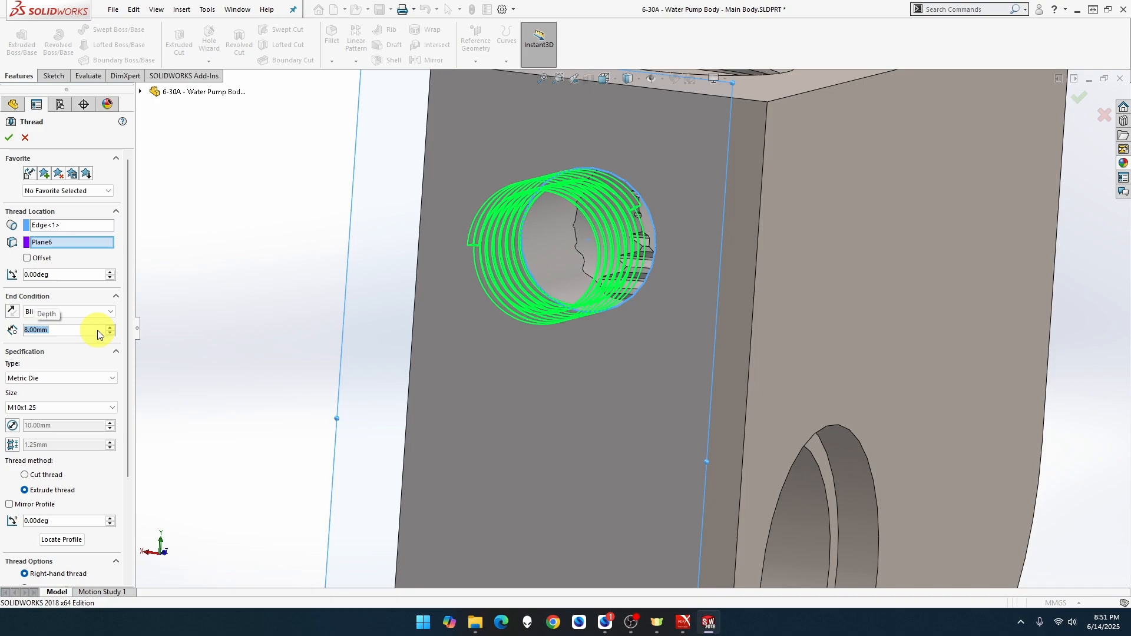
click(8, 137)
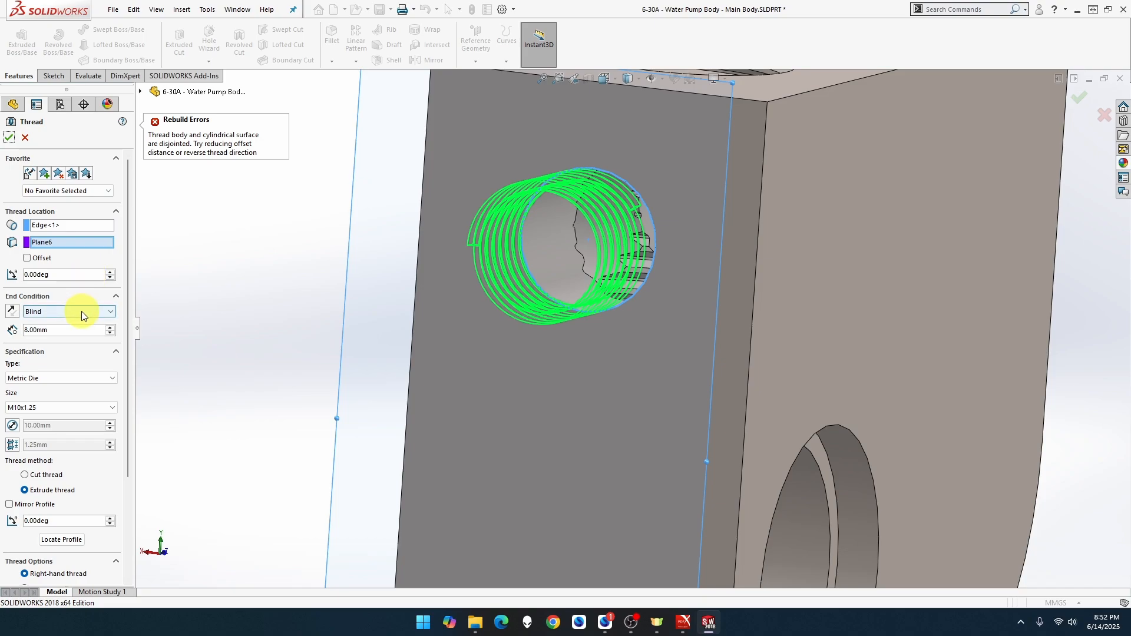
double_click(77, 328)
text(7)
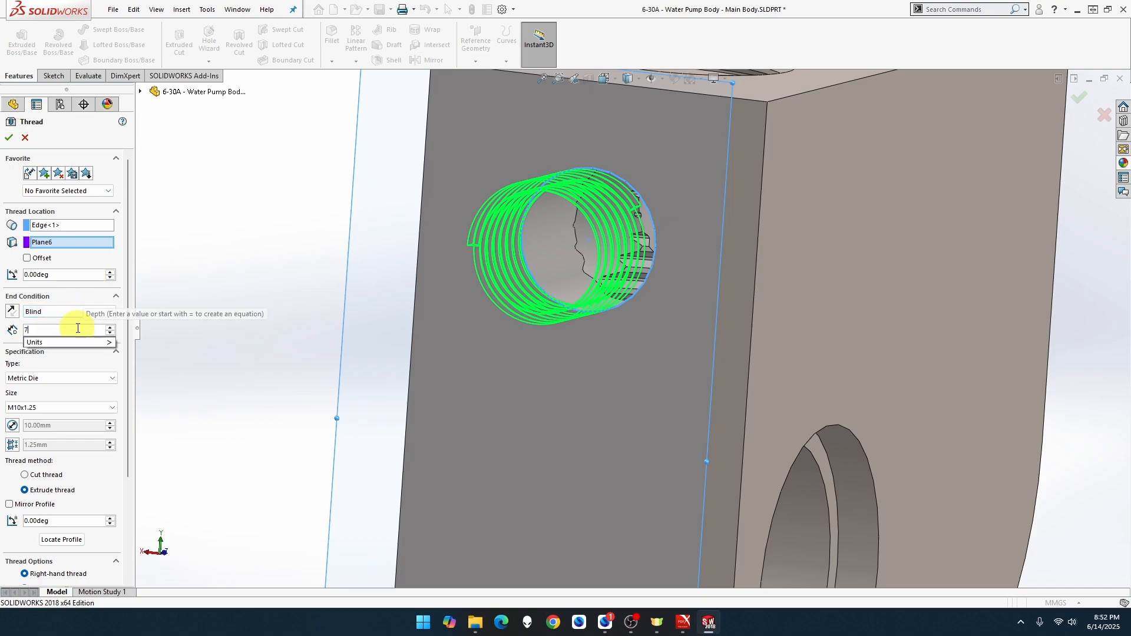
key(Return)
click(9, 138)
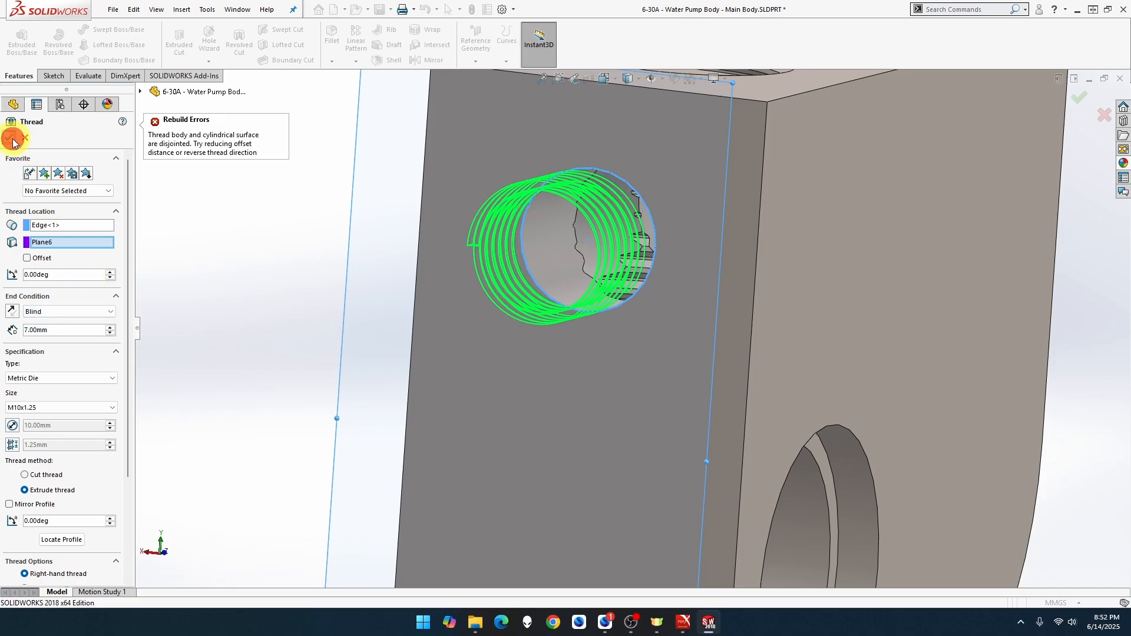
double_click(56, 330)
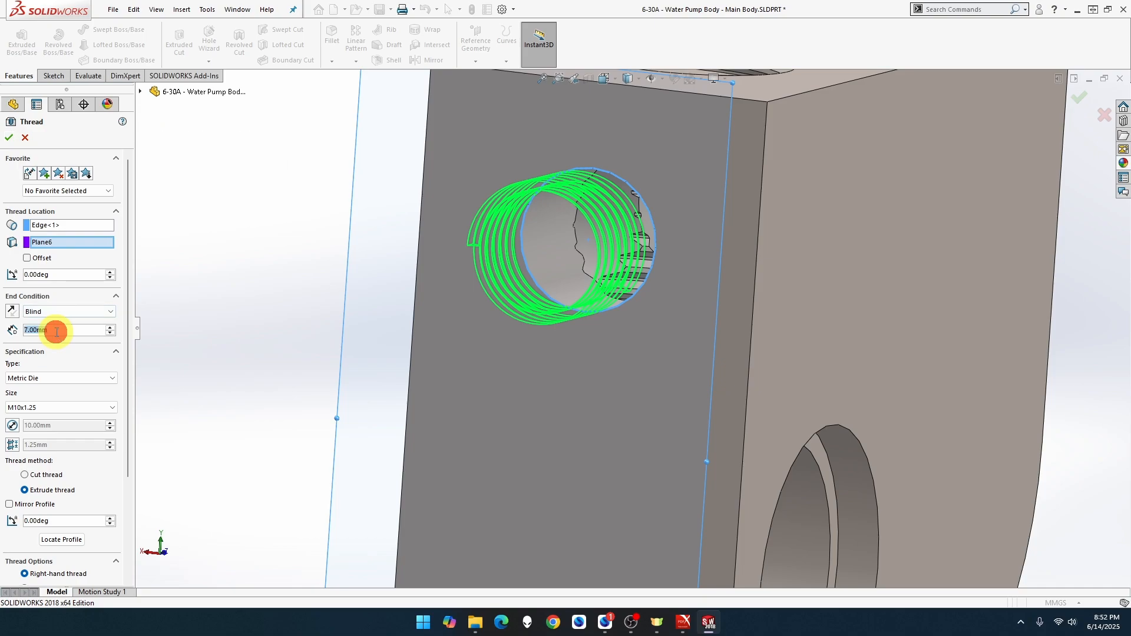
text(6)
key(Return)
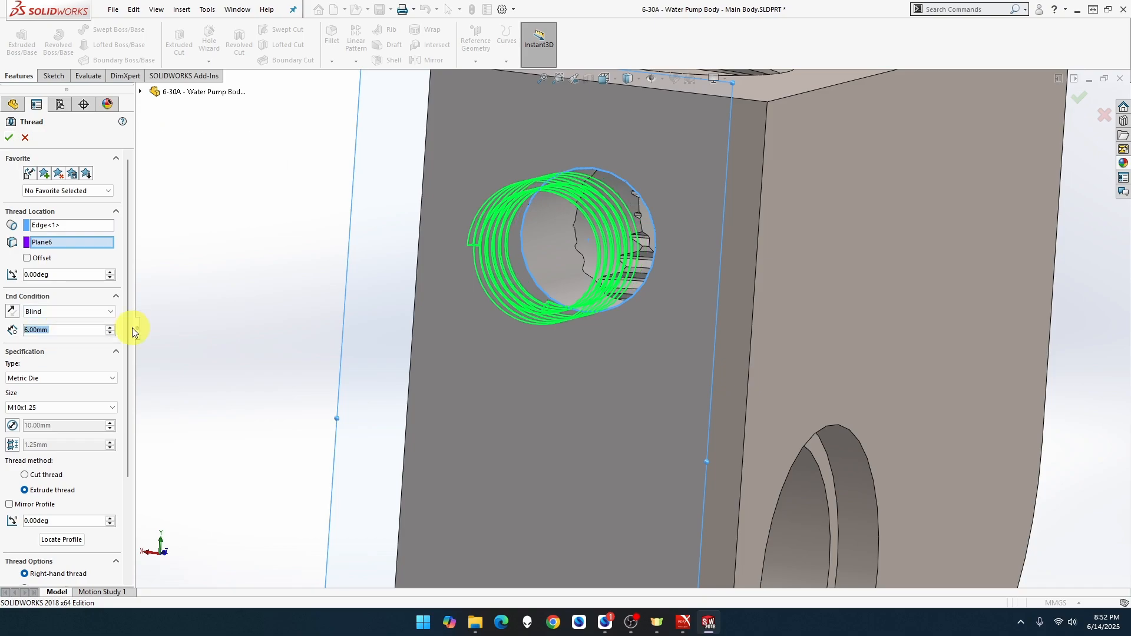
middle_drag(298, 293, 256, 310)
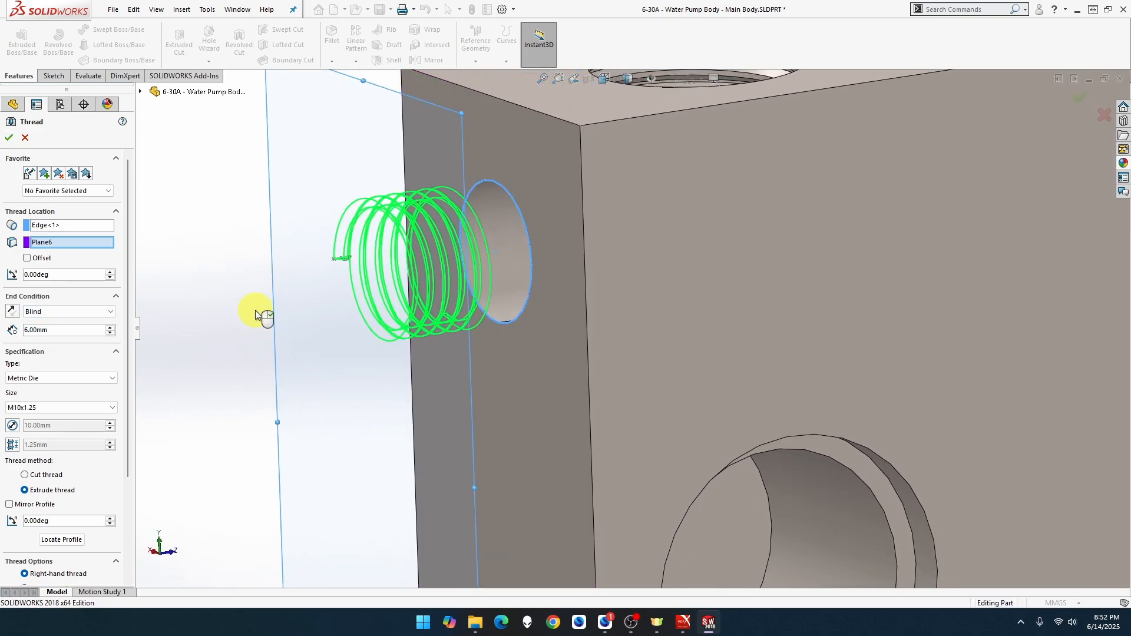
Set the thread's blind depth to 18 mm and create the extruded thread.
double_click(69, 329)
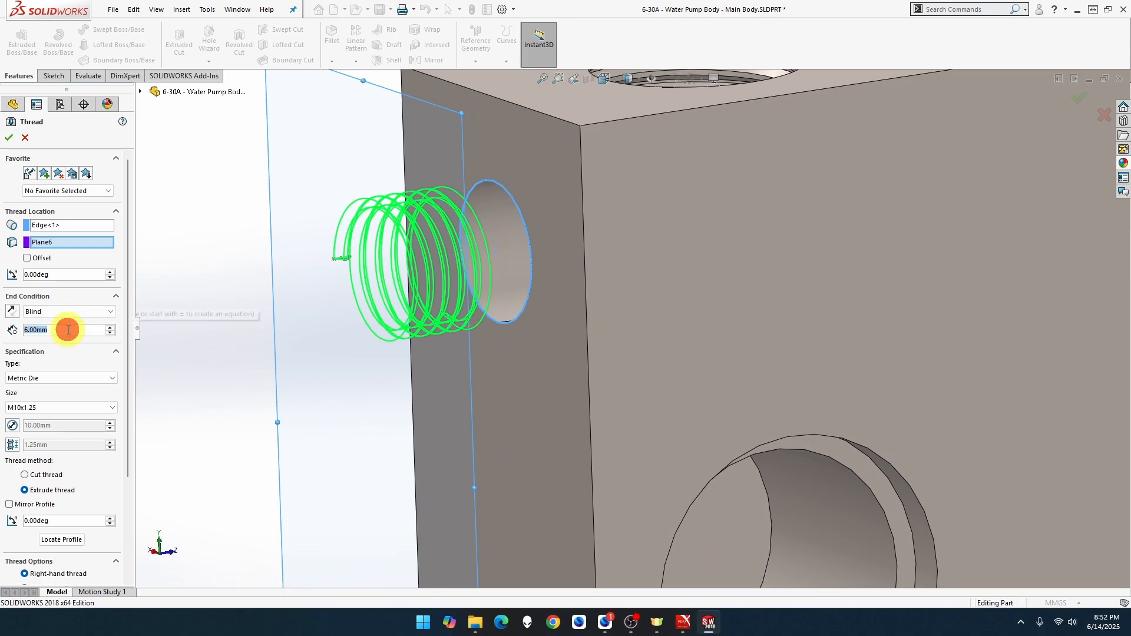
text(18)
key(Return)
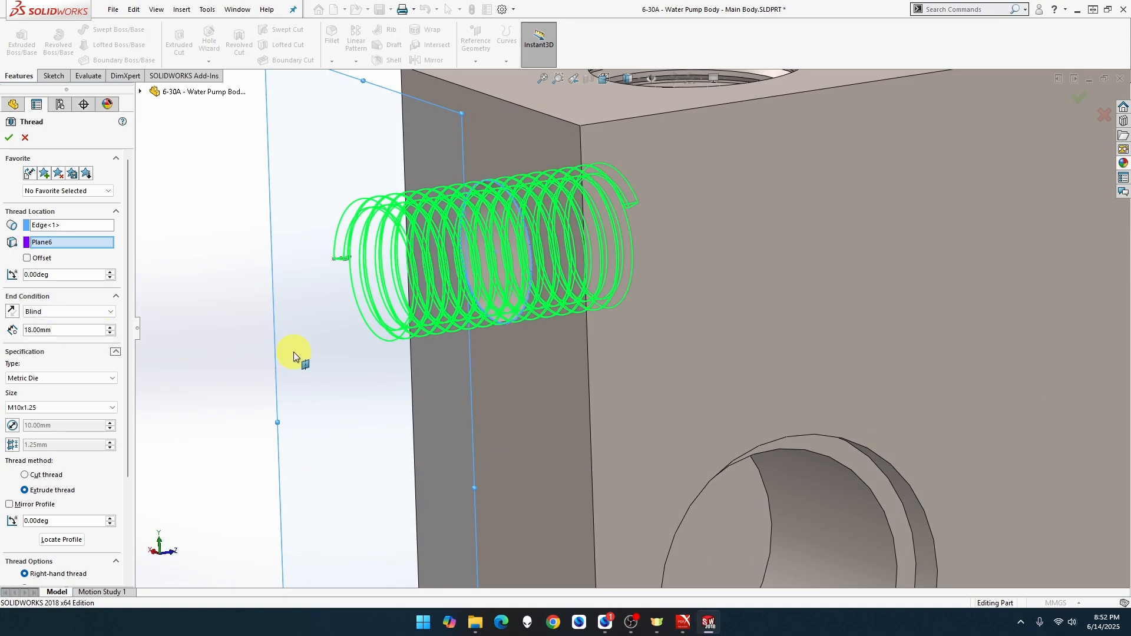
click(9, 139)
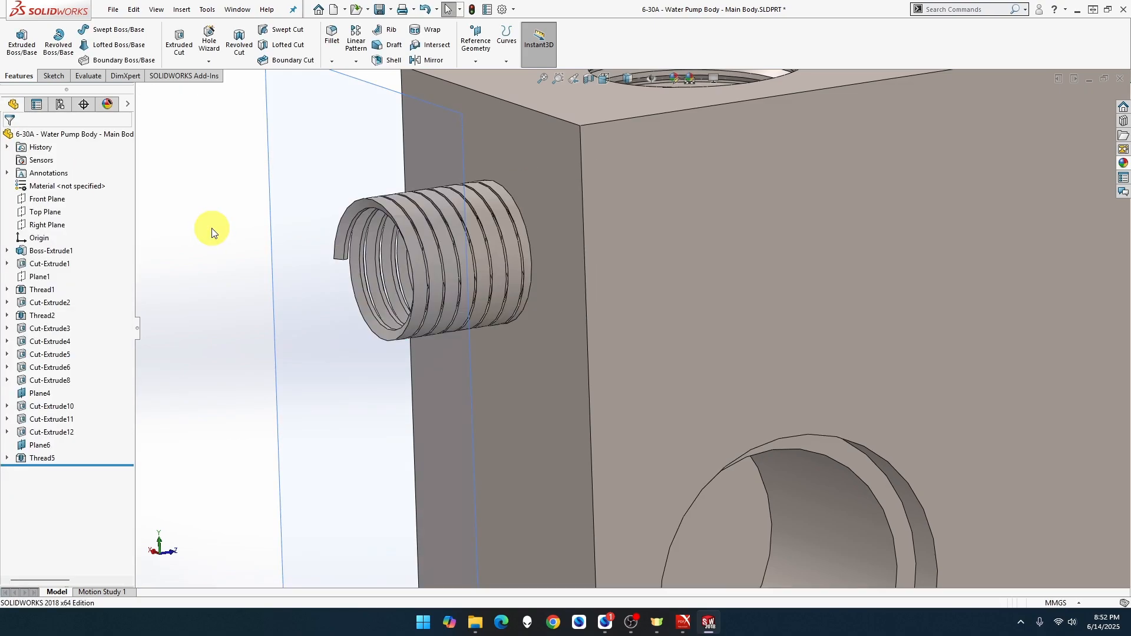
View the offset plane head-on and open a new sketch on the narrow side face around the threaded hole.
middle_click(349, 208)
scroll(349, 208, down, 1)
scroll(349, 204, up, 1)
middle_drag(349, 203, 290, 388)
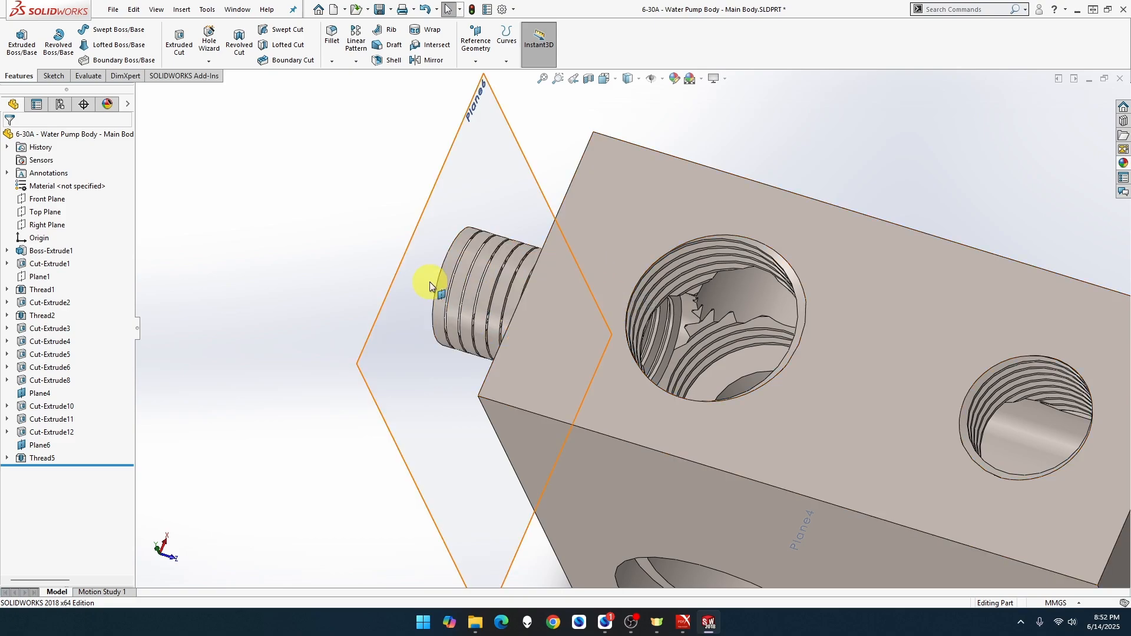
middle_drag(429, 282, 530, 292)
scroll(549, 256, up, 1)
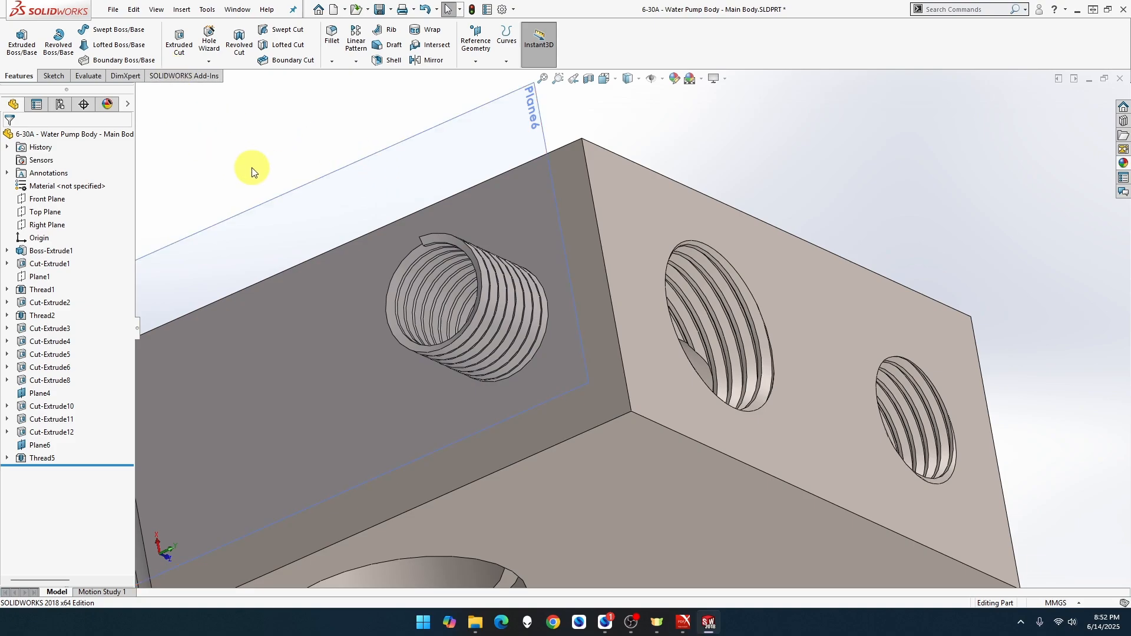
right_click(295, 211)
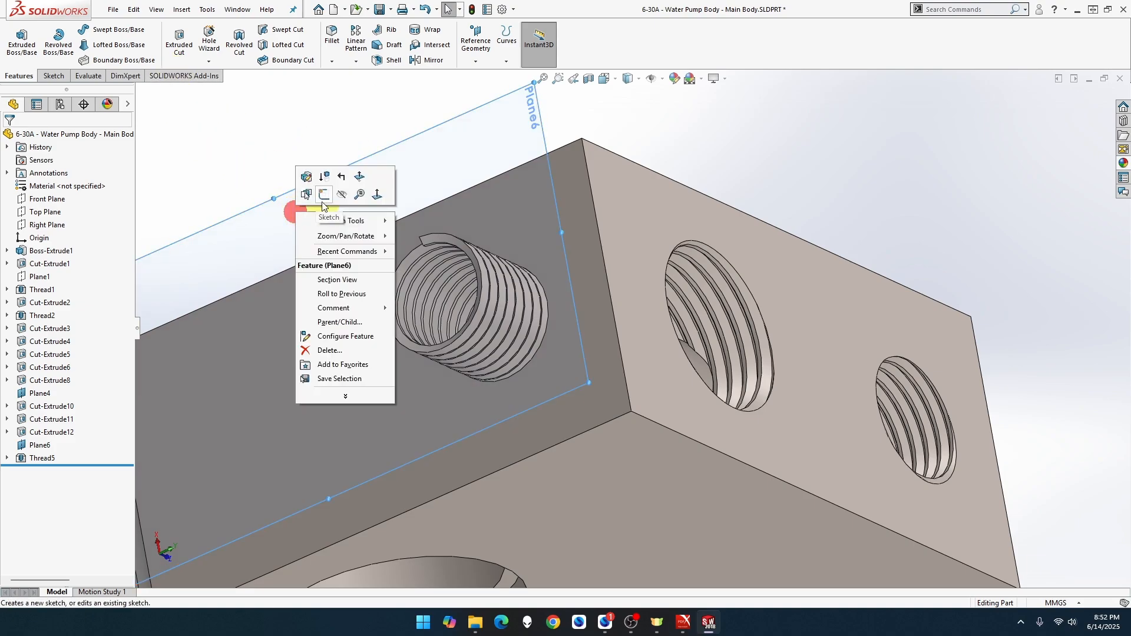
click(374, 193)
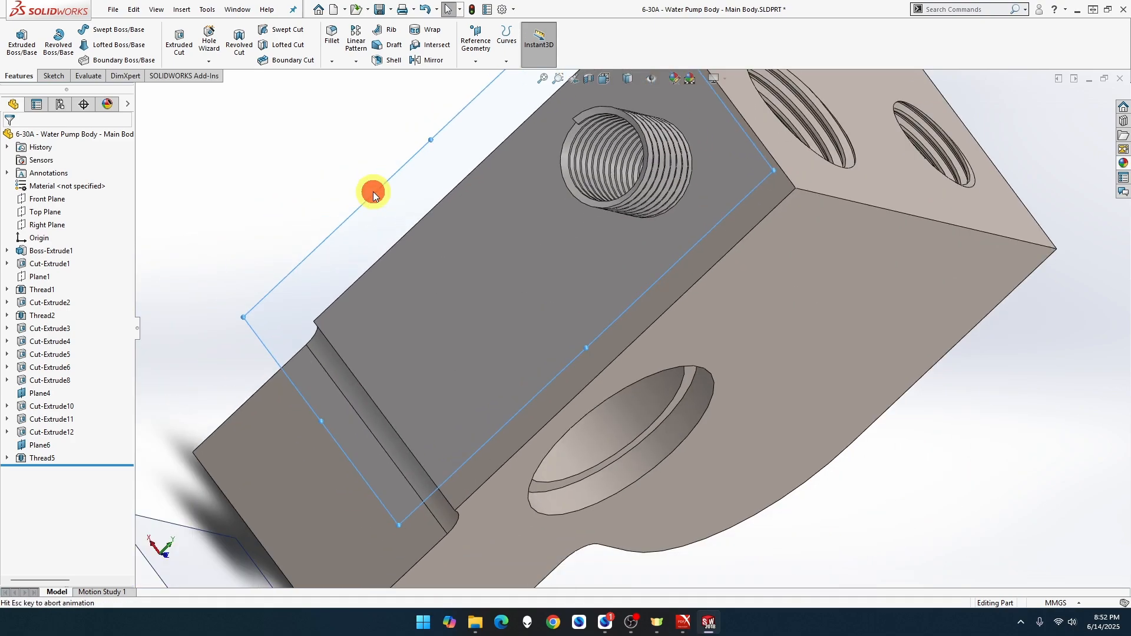
right_click(602, 242)
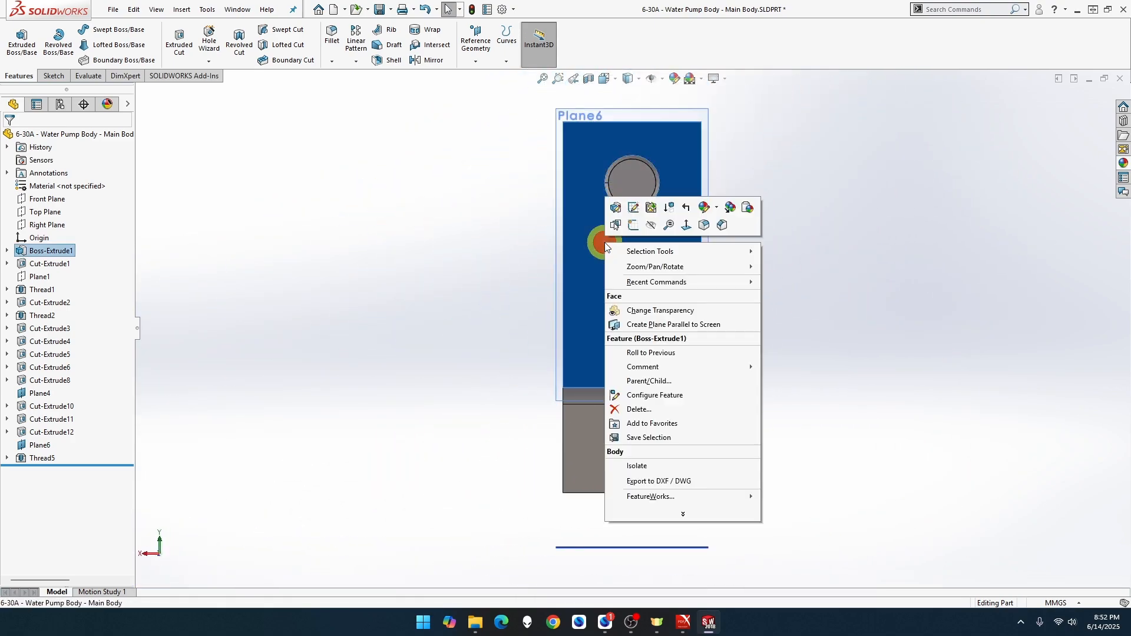
click(633, 232)
click(443, 168)
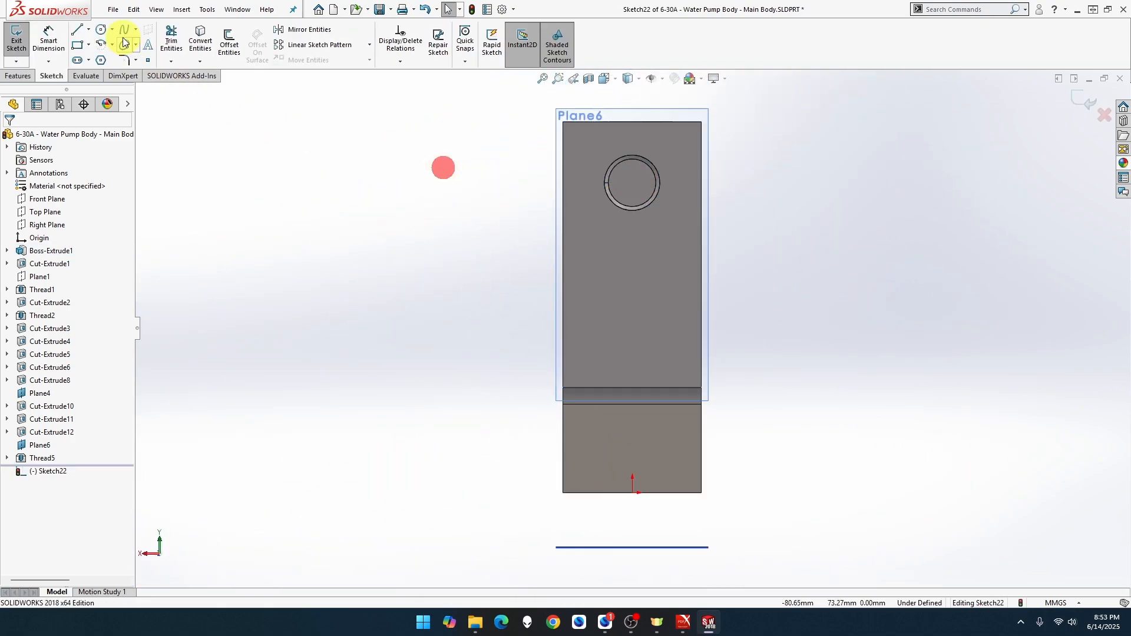
Sketch a corner rectangle about 25 by 30 mm over the upper part of the narrow side face, enclosing the thread.
click(80, 45)
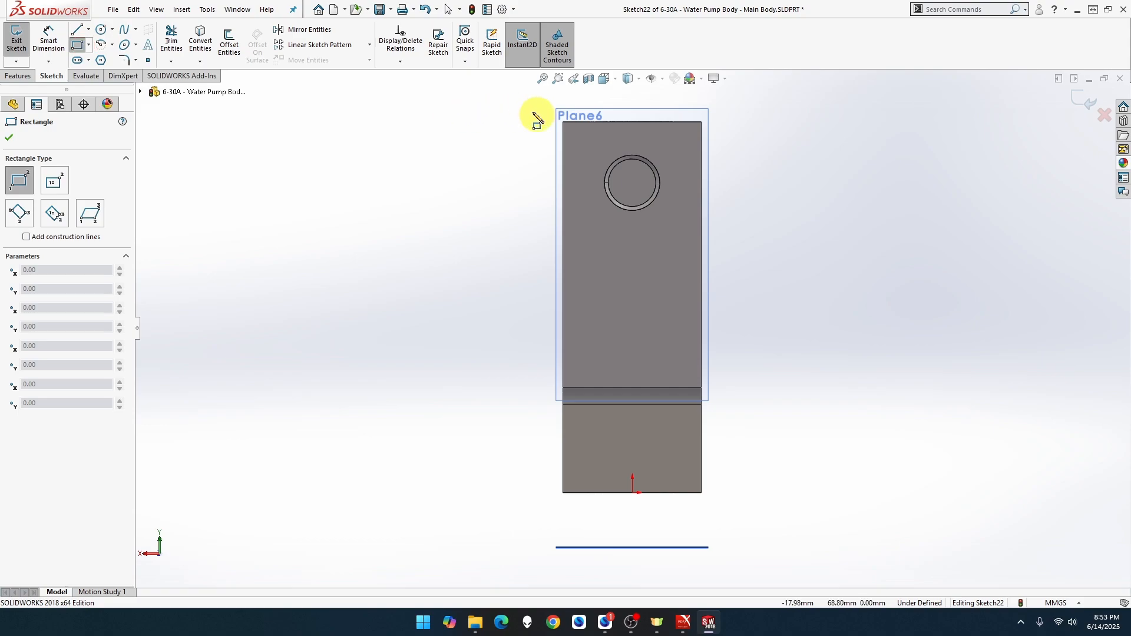
click(564, 123)
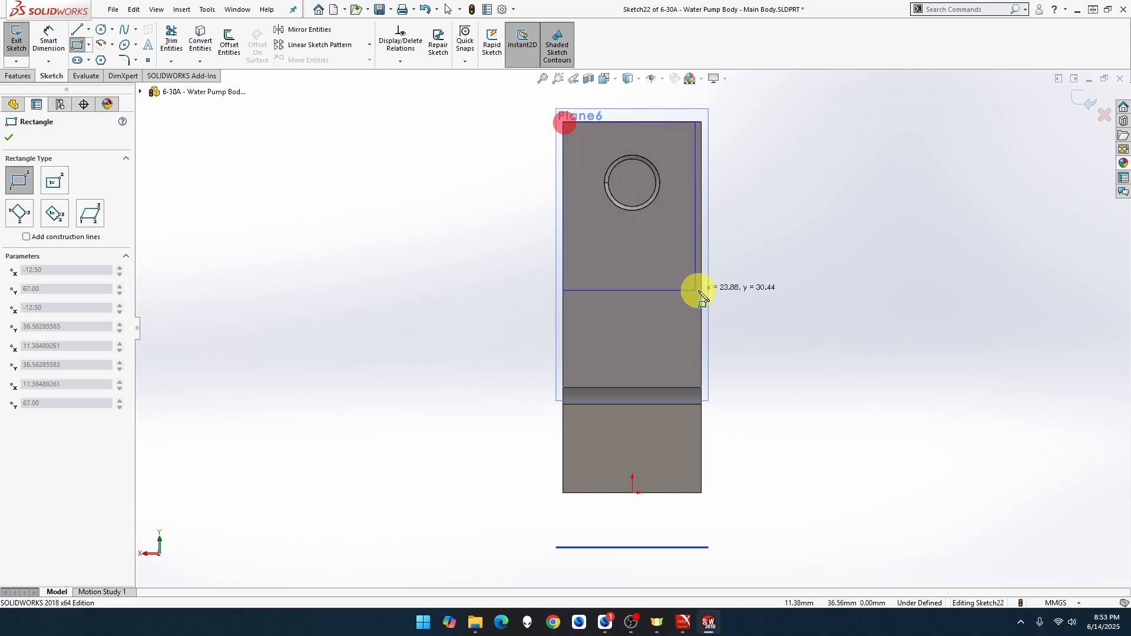
click(702, 288)
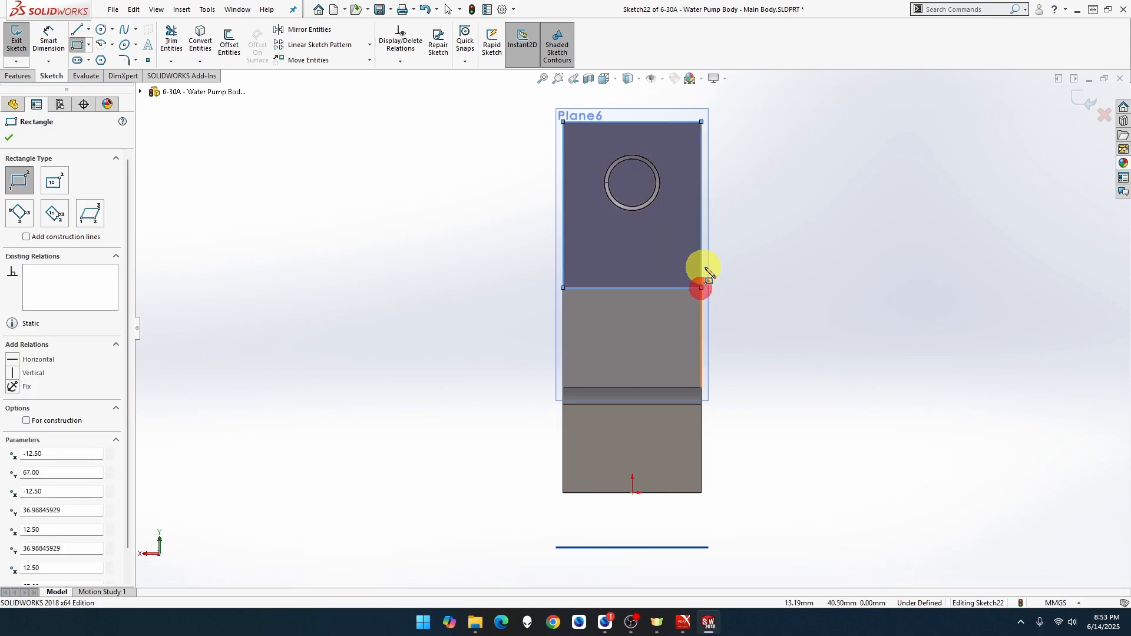
Cut-extrude the rectangle outward from the narrow side face, up to the offset plane Plane6, to trim the protruding thread.
middle_drag(664, 237, 618, 261)
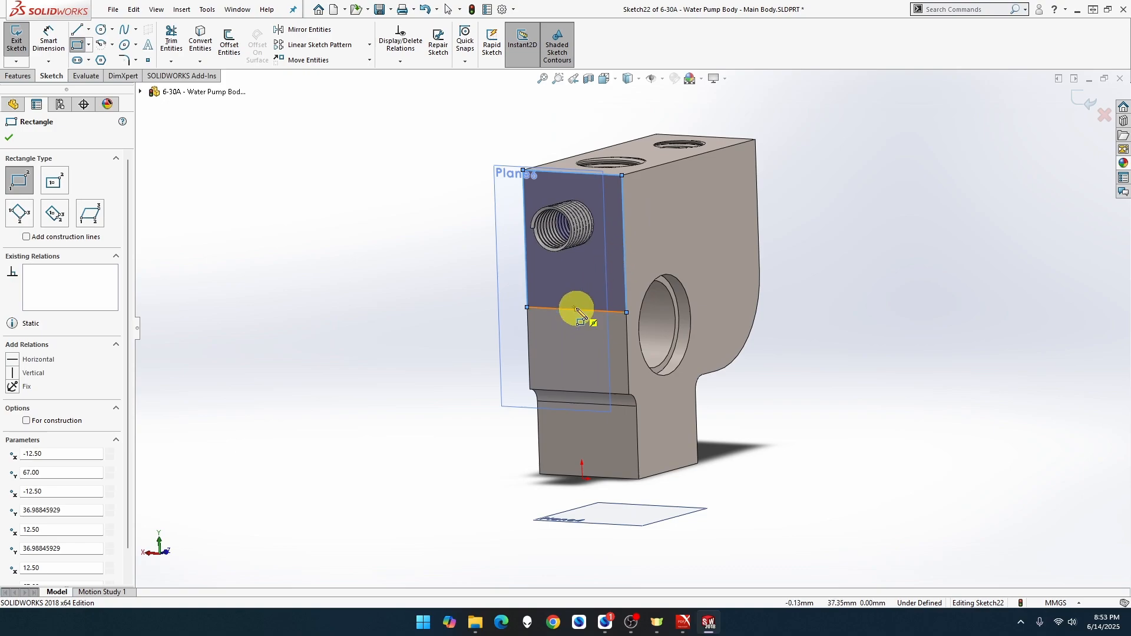
scroll(597, 284, down, 3)
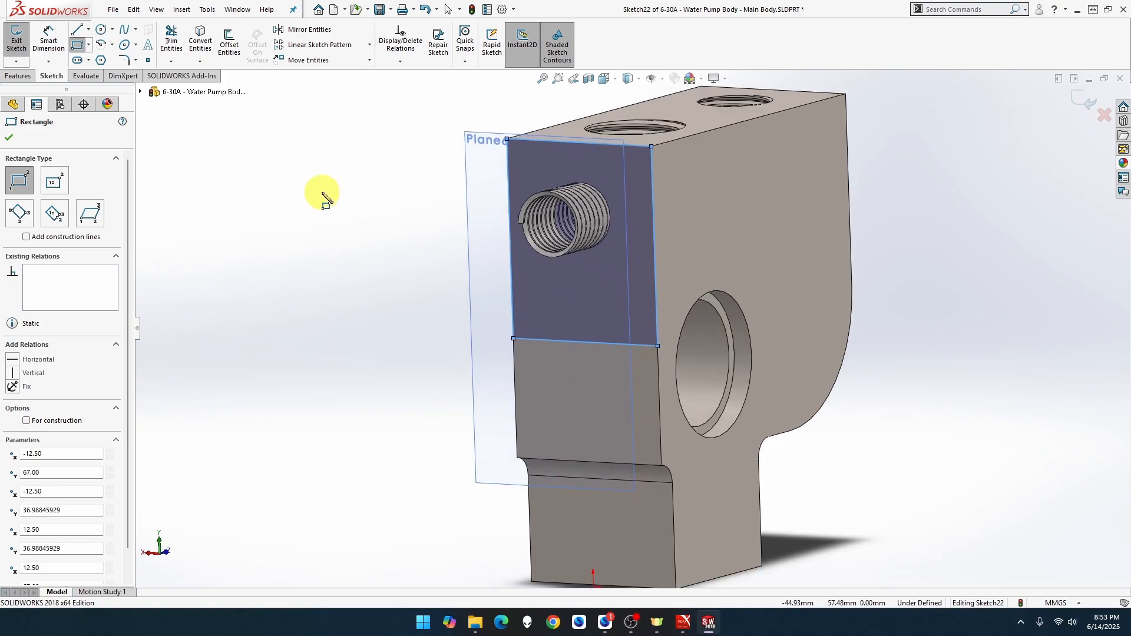
click(30, 75)
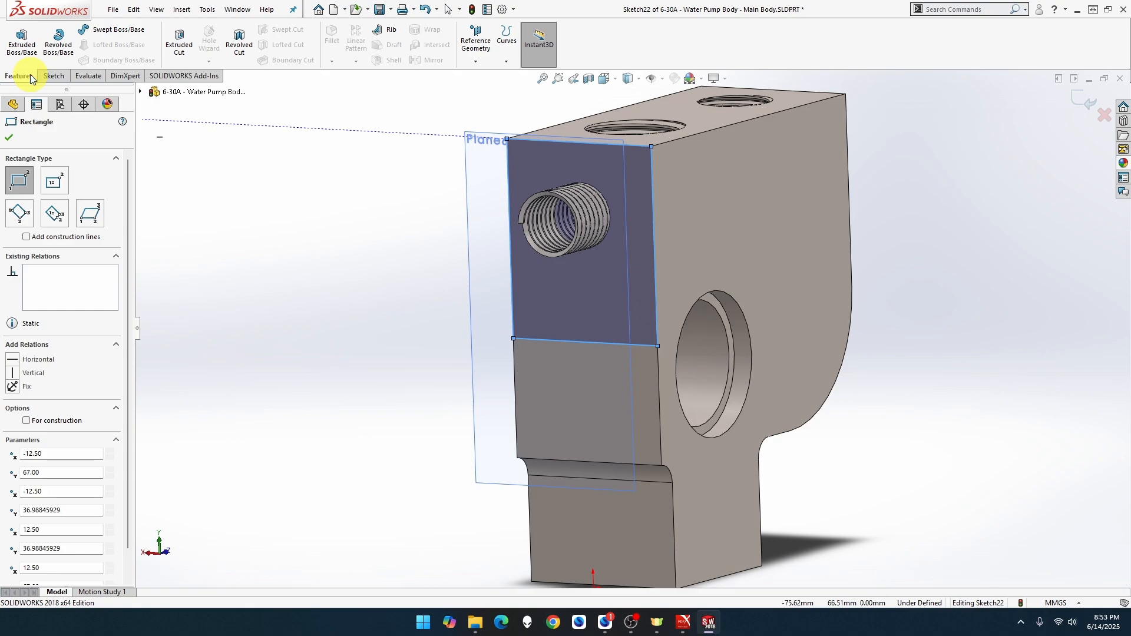
click(179, 42)
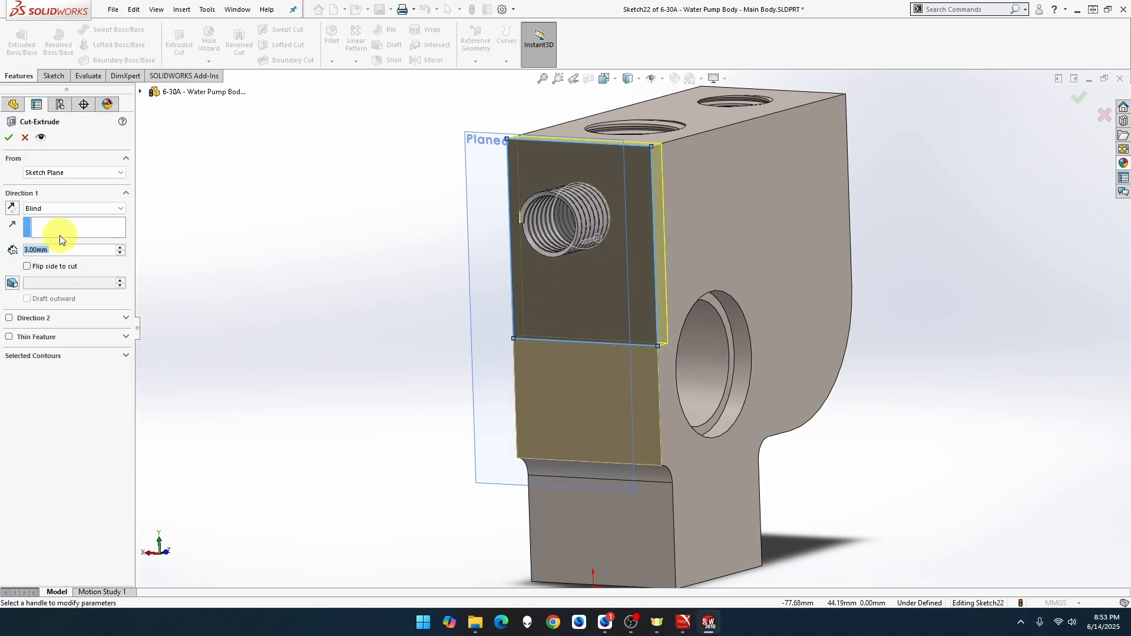
click(13, 208)
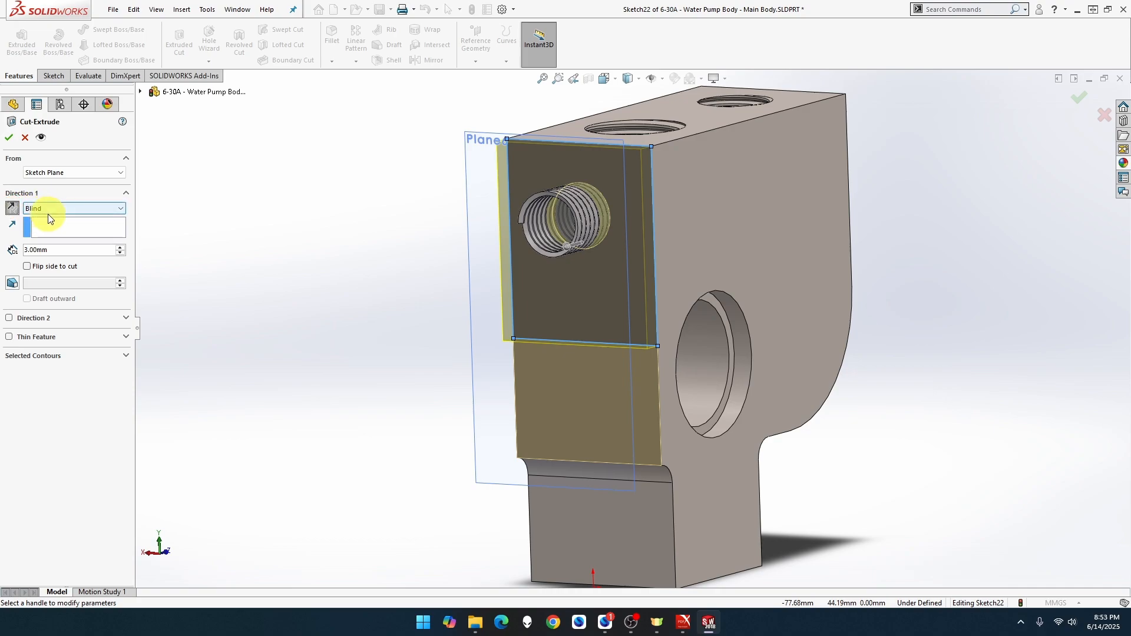
click(51, 207)
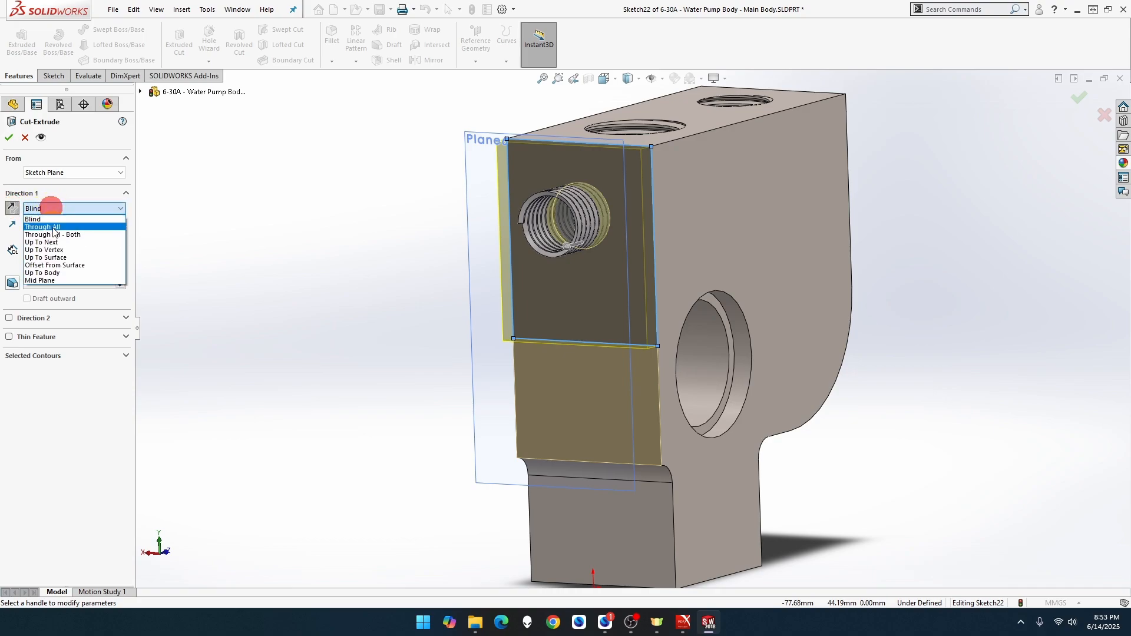
click(54, 258)
click(472, 253)
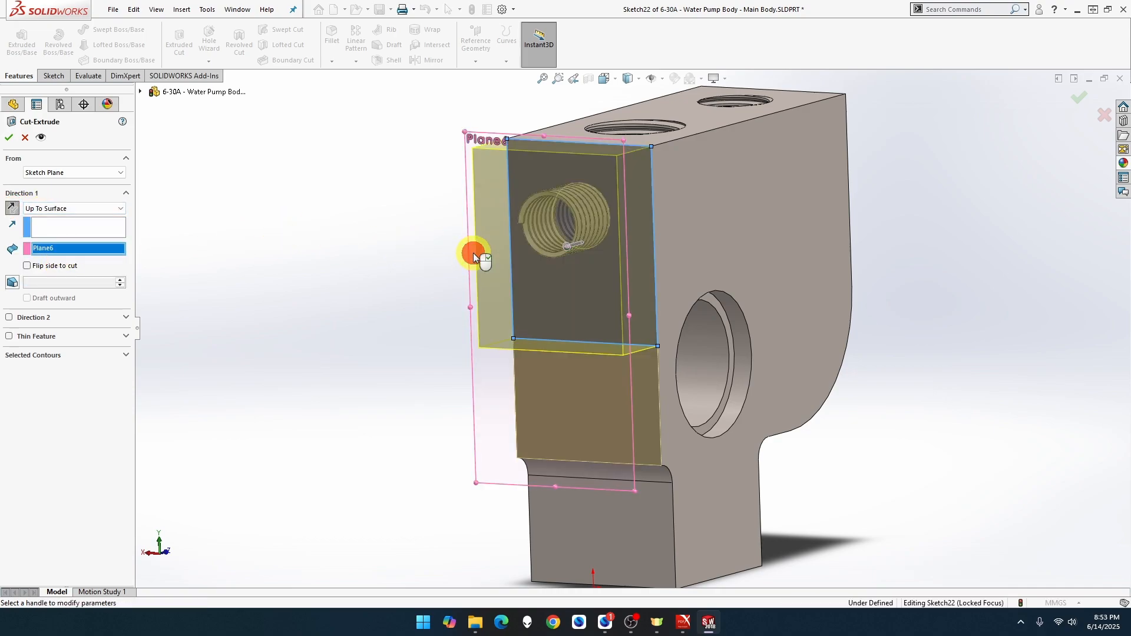
click(10, 138)
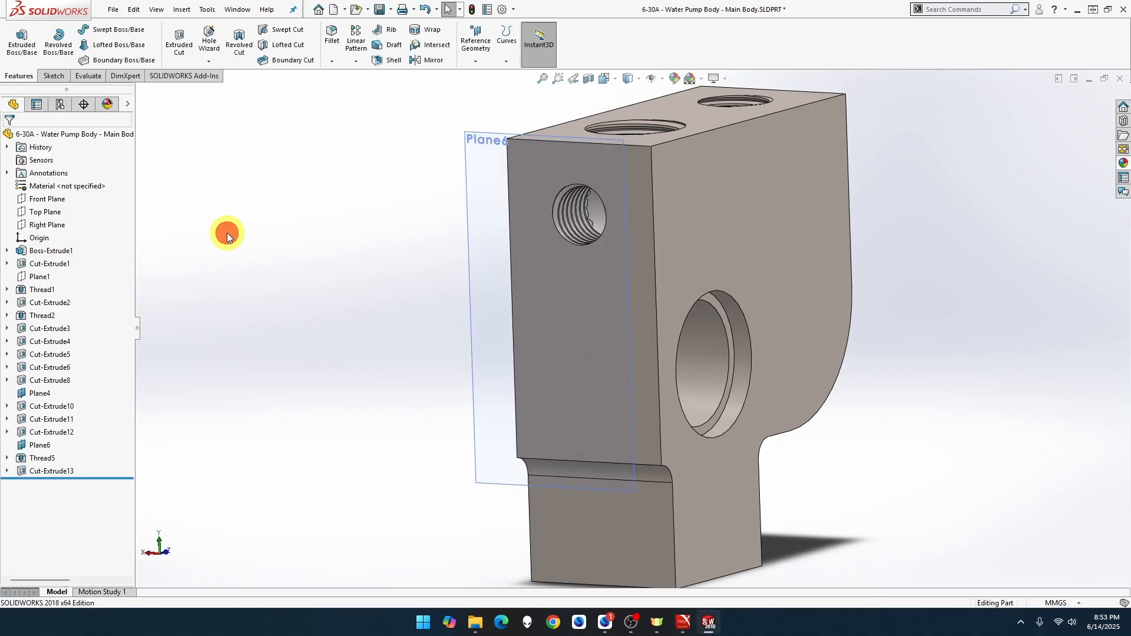
Hide the offset plane in front of the narrow side face and the reference plane below the body.
middle_drag(227, 234, 215, 235)
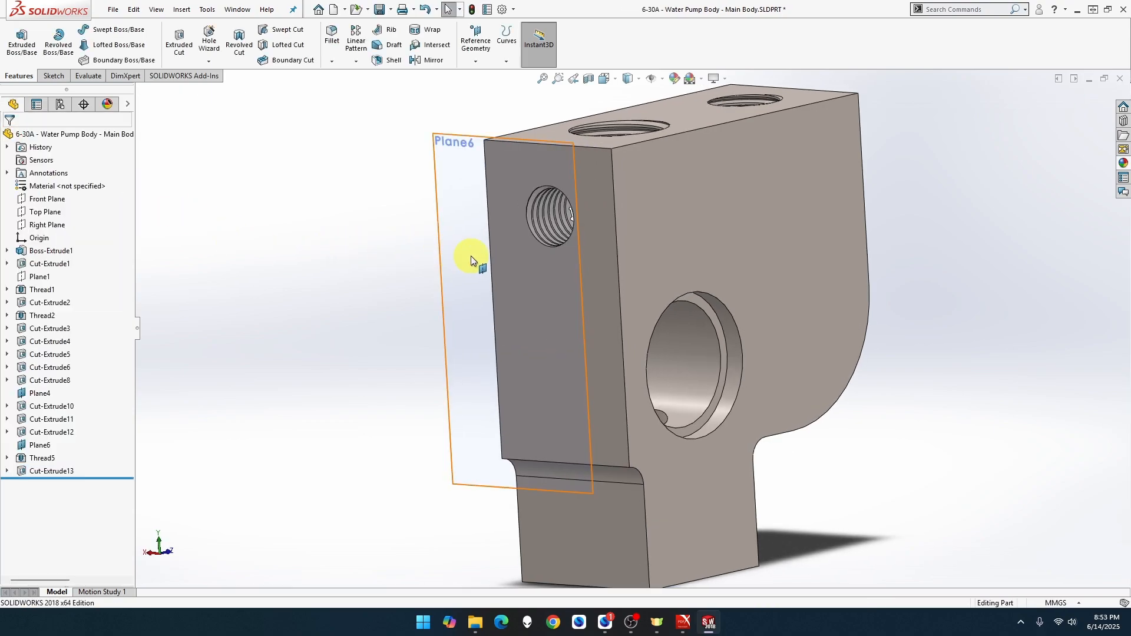
mouse_move(468, 253)
middle_down()
mouse_move(611, 292)
mouse_move(475, 255)
middle_up()
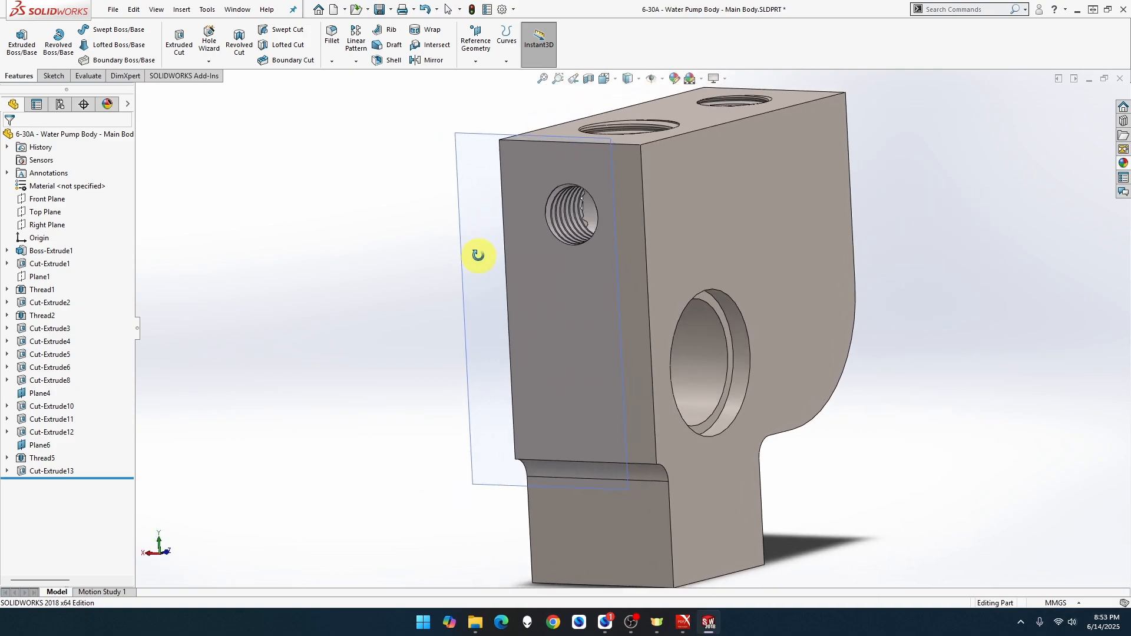
right_click(476, 248)
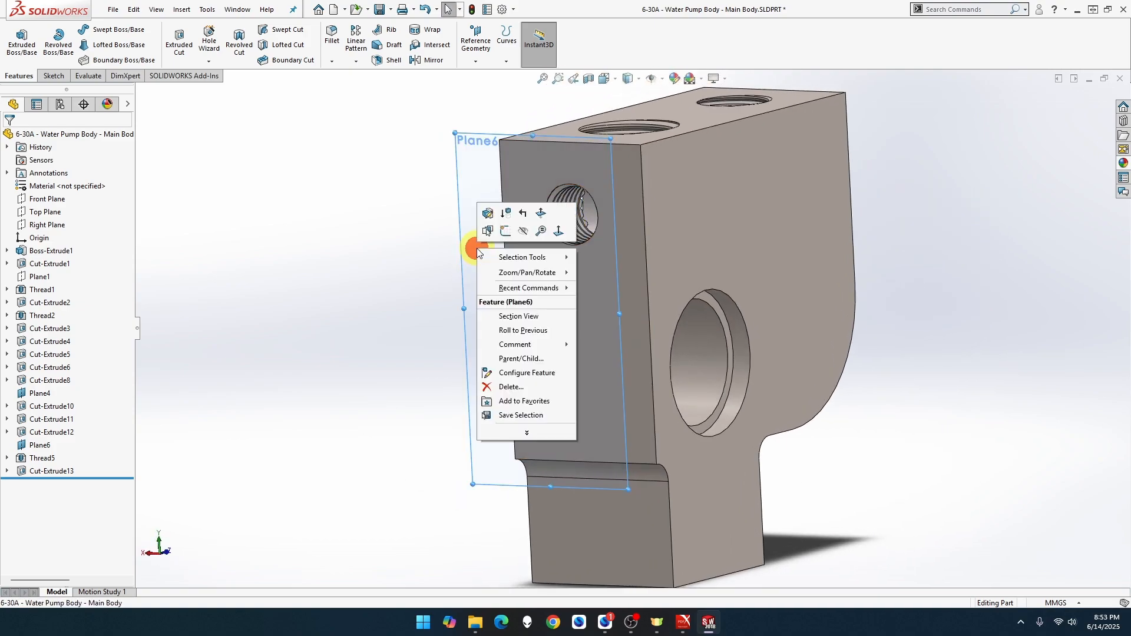
click(526, 236)
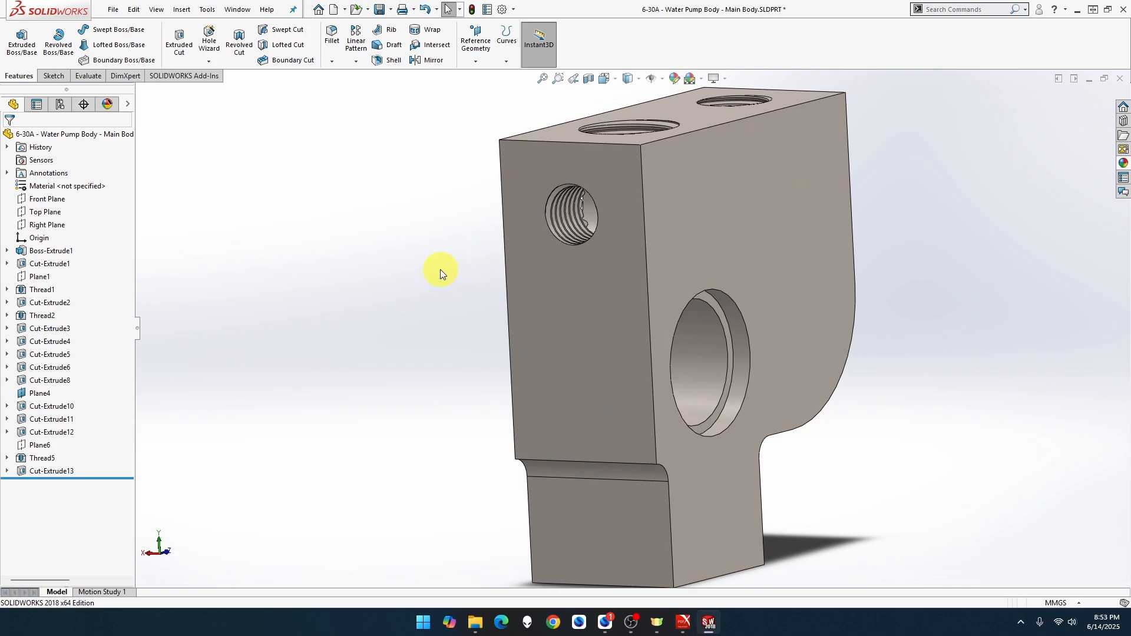
middle_drag(440, 270, 503, 402)
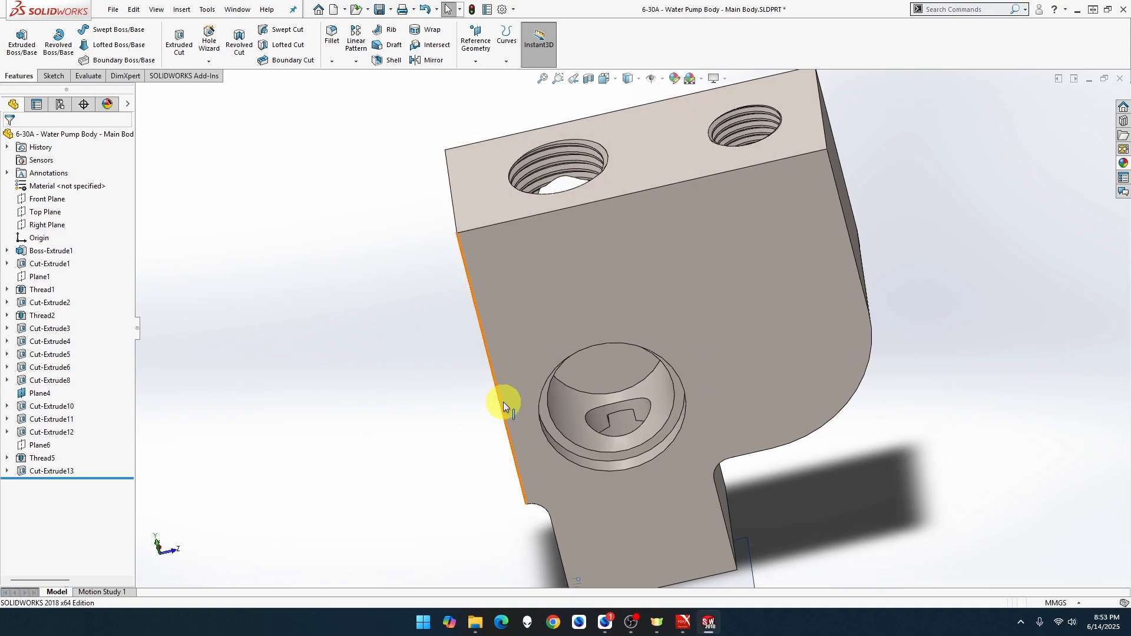
middle_drag(429, 380, 519, 388)
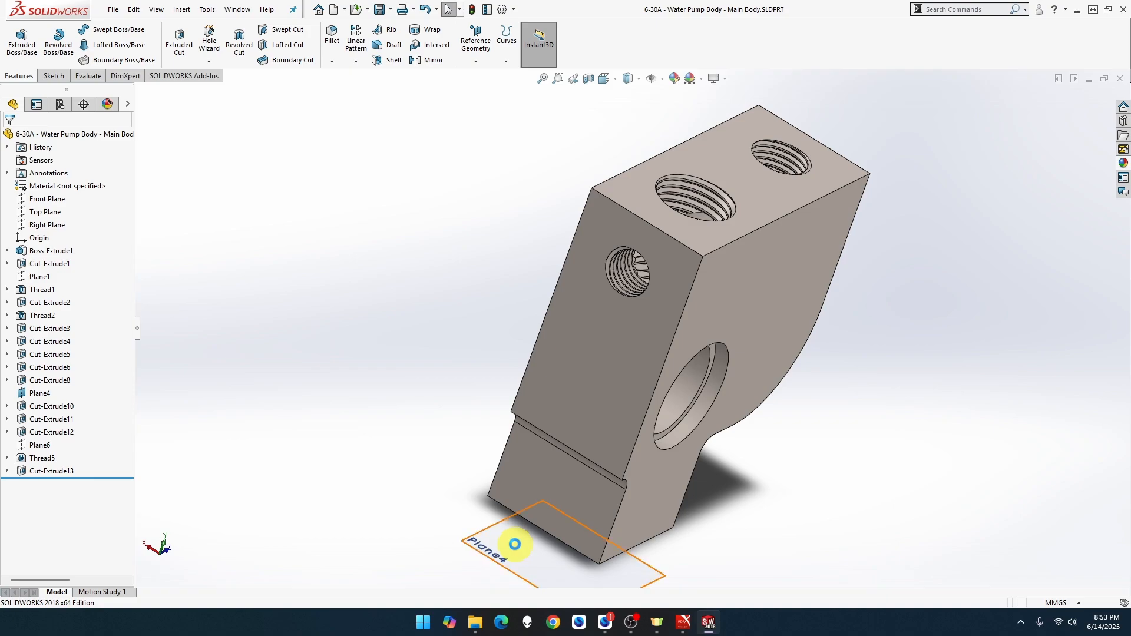
right_click(514, 543)
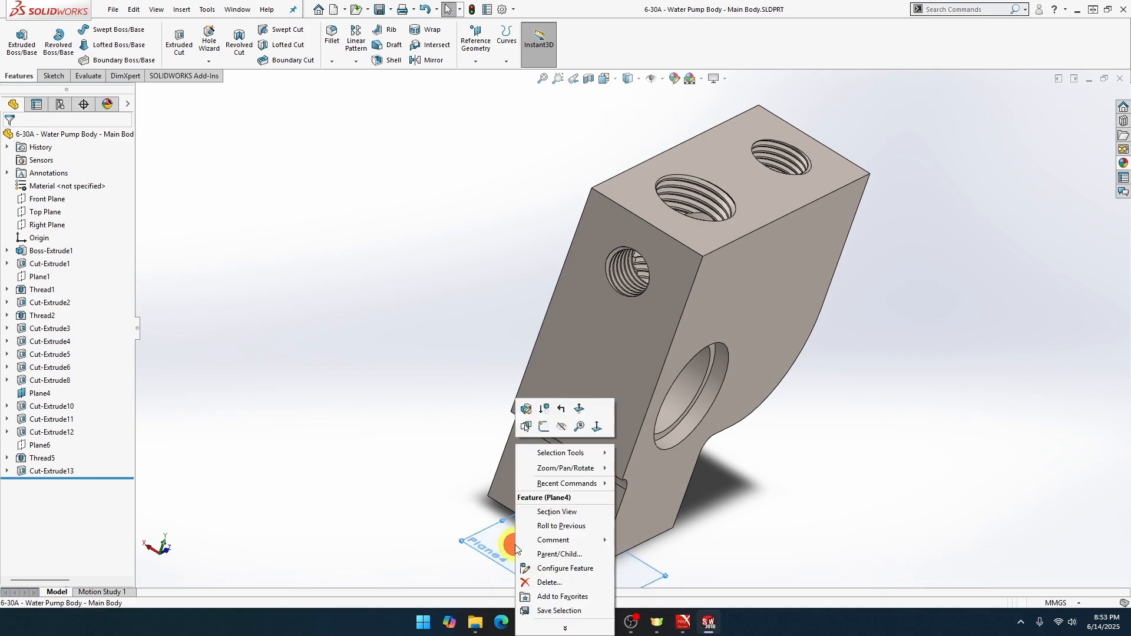
click(561, 426)
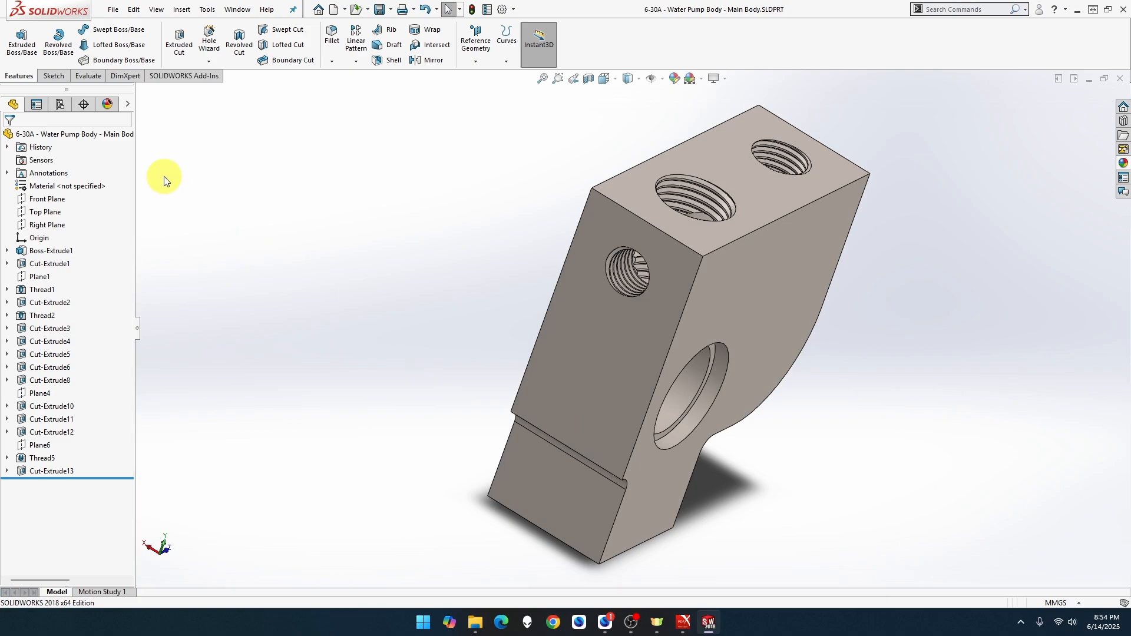
Create a new assembly document from the Assembly MMGS template.
click(113, 10)
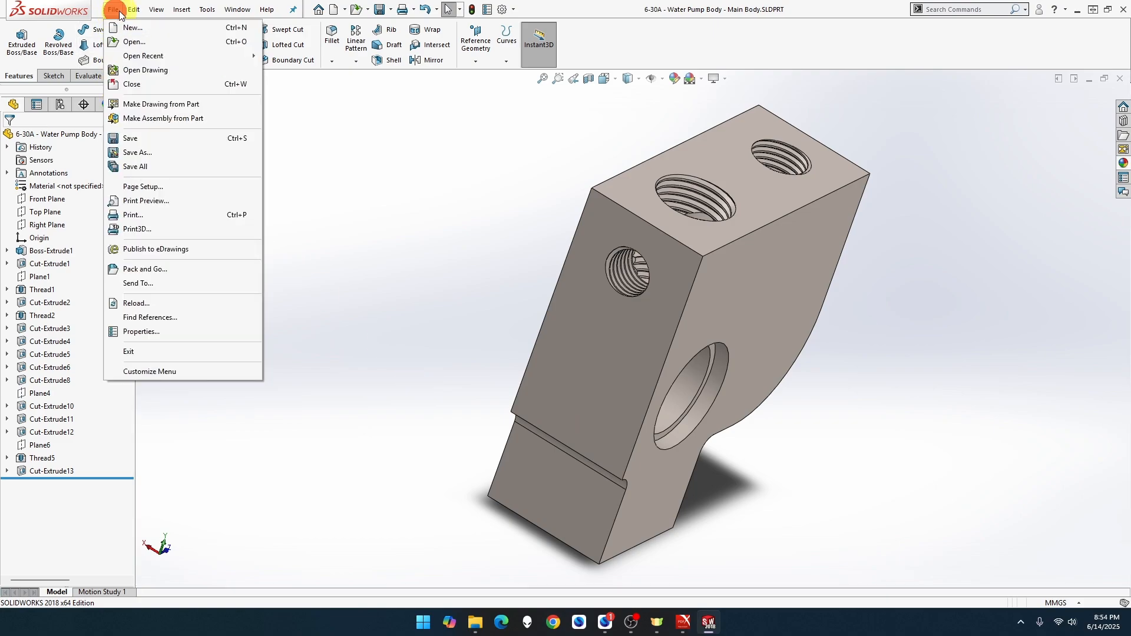
click(126, 28)
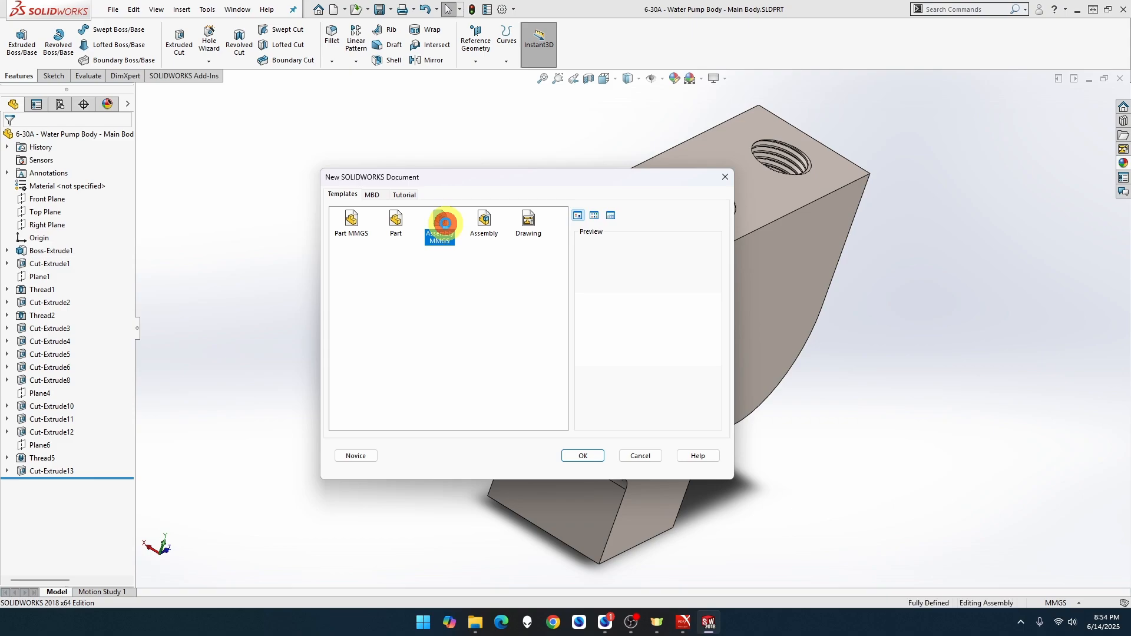
double_click(446, 224)
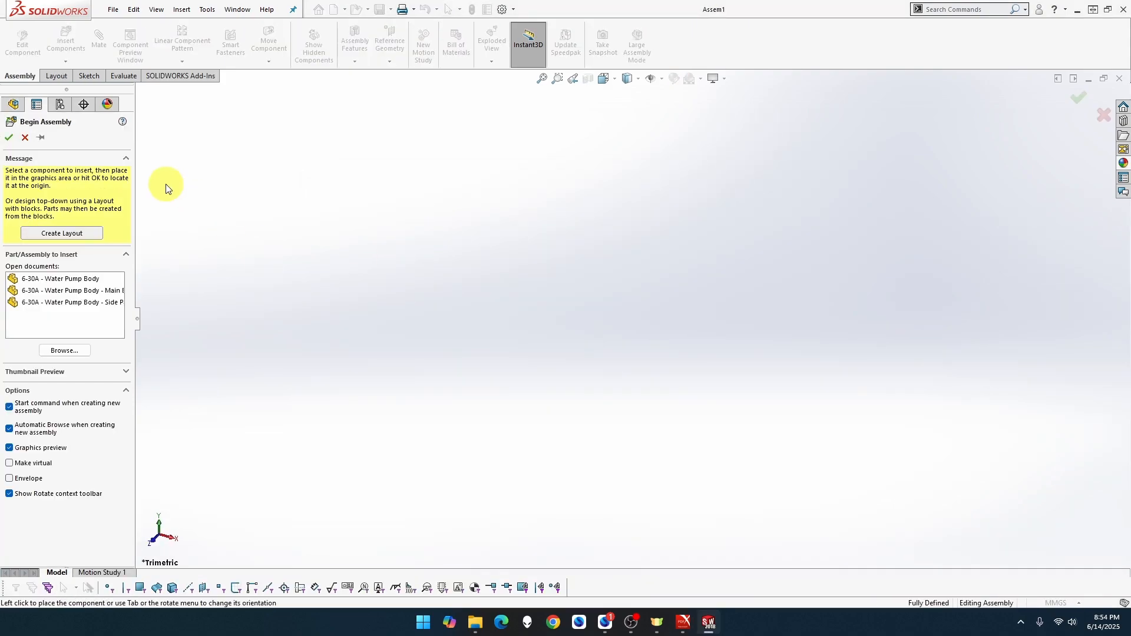
Insert the Main Body first, then place the flanged Side Part 2 and the threaded 6-30A - Water Pump Body fitting around it.
click(77, 290)
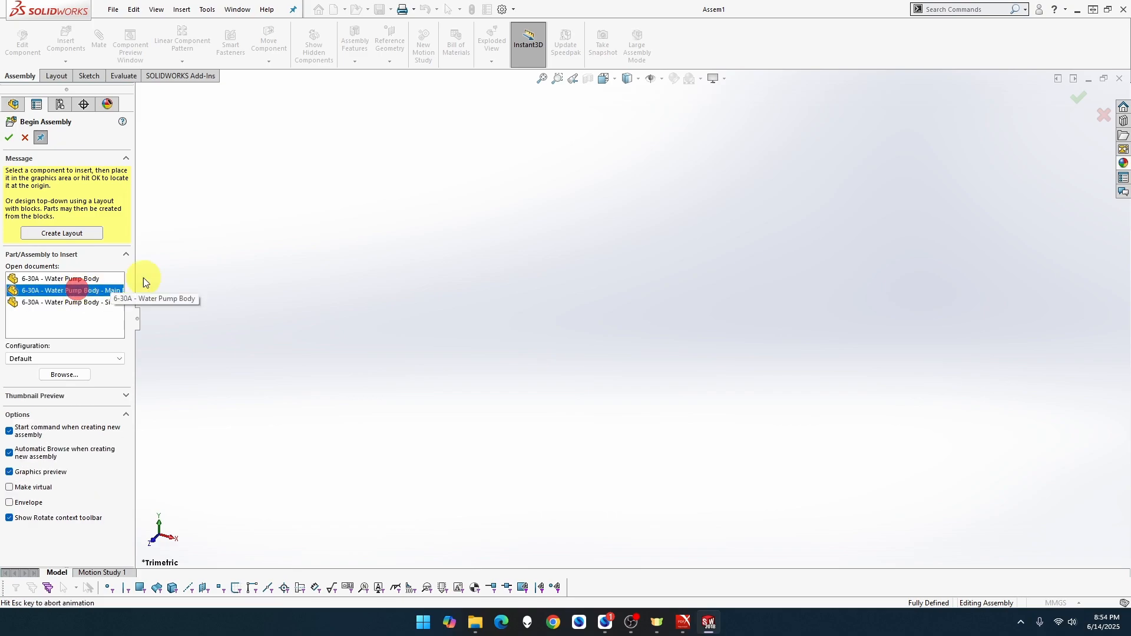
click(509, 327)
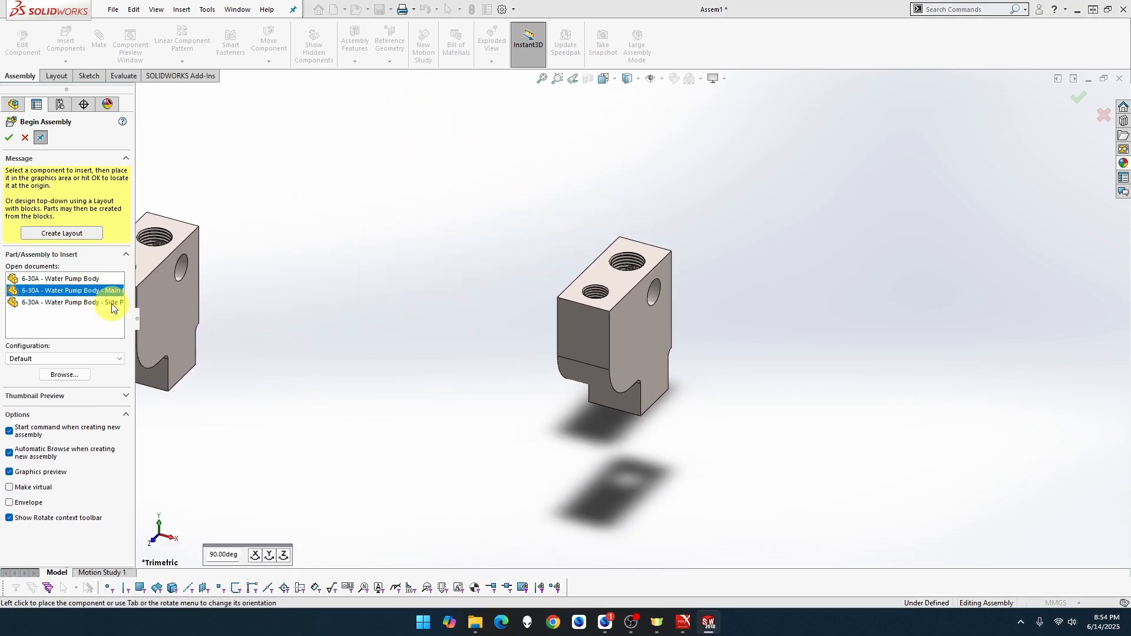
click(112, 304)
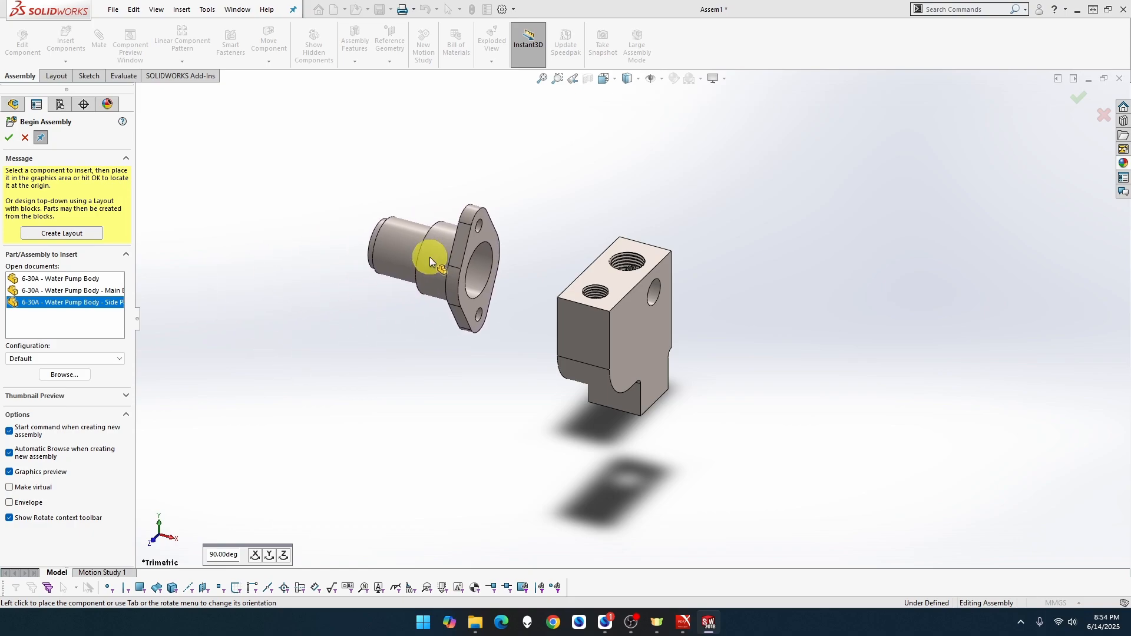
click(487, 200)
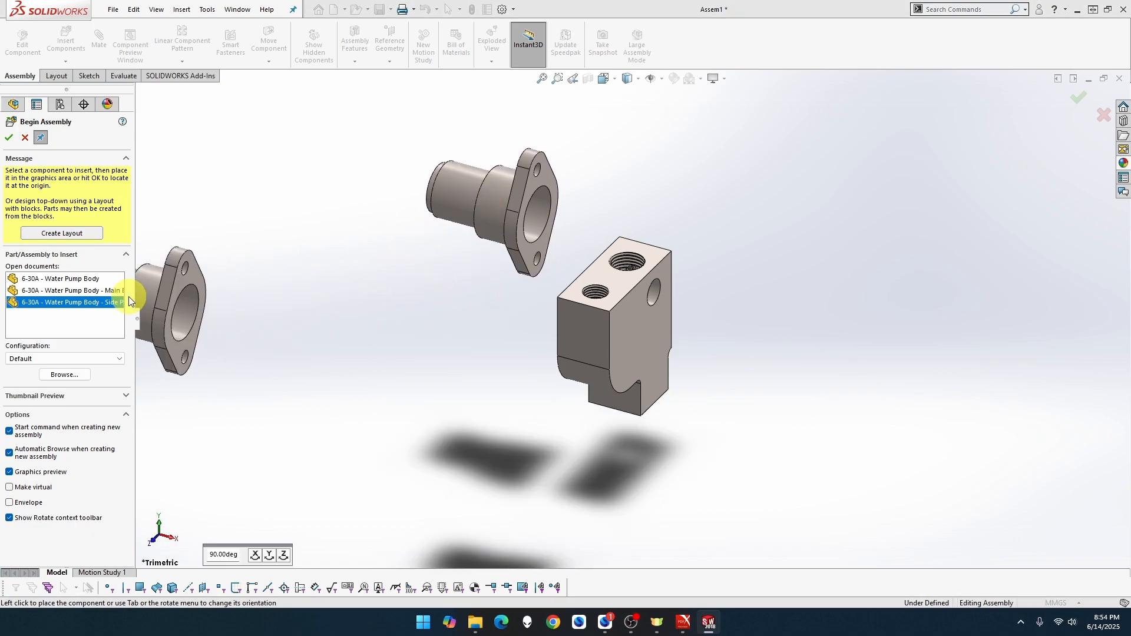
click(92, 279)
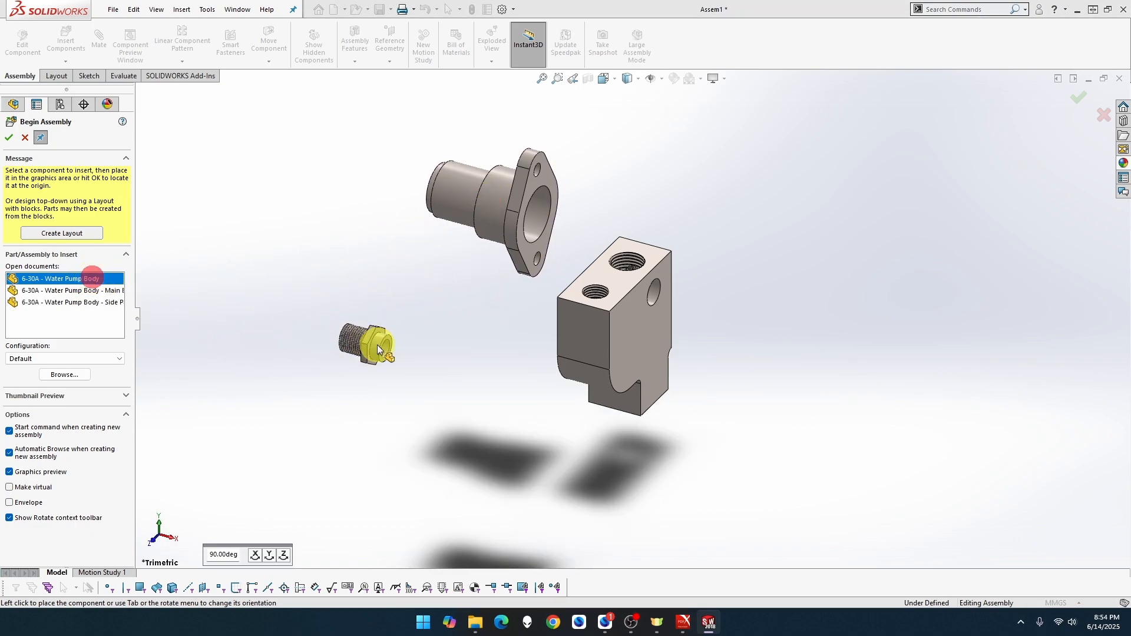
click(692, 307)
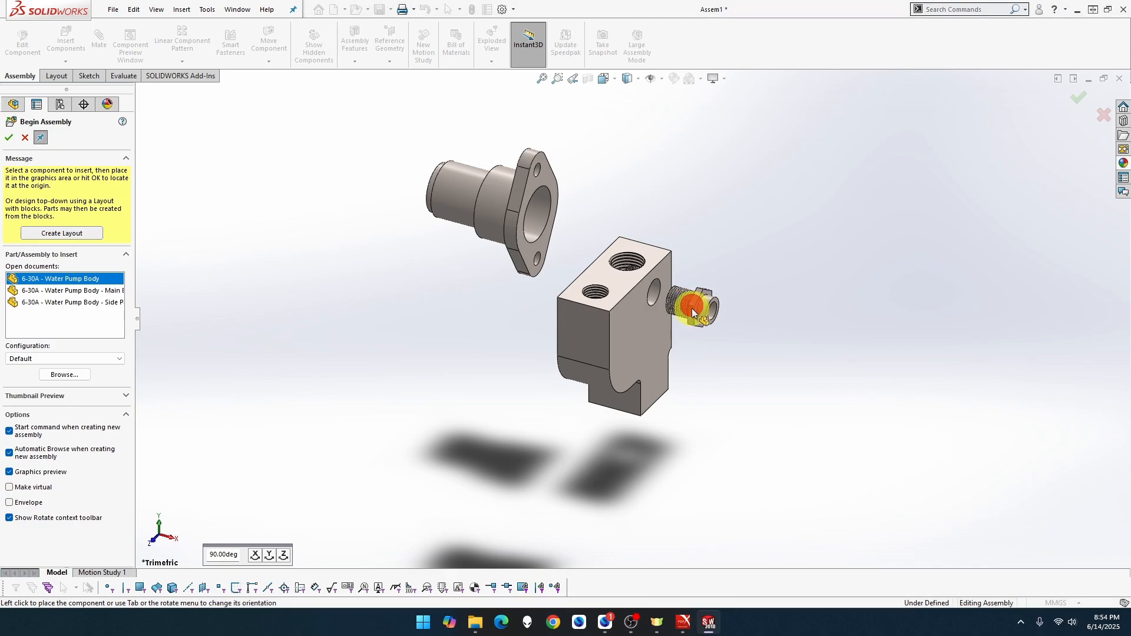
key(Escape)
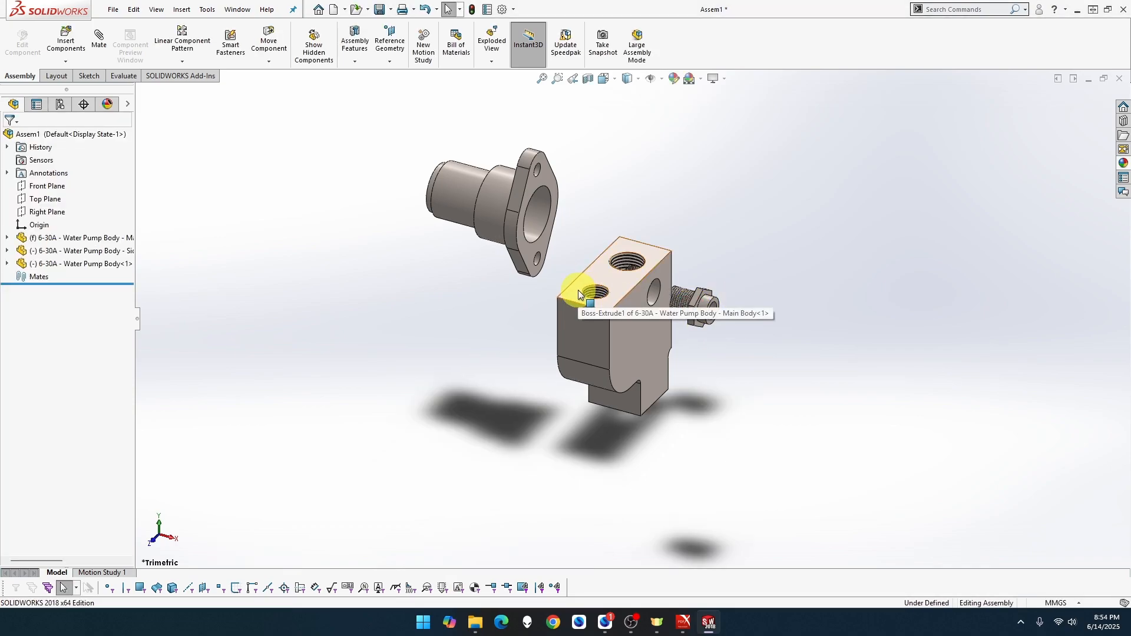
Save the assembly as 6-30A - Water Pump Body in the YT Series 001 folder.
key(ctrl+s)
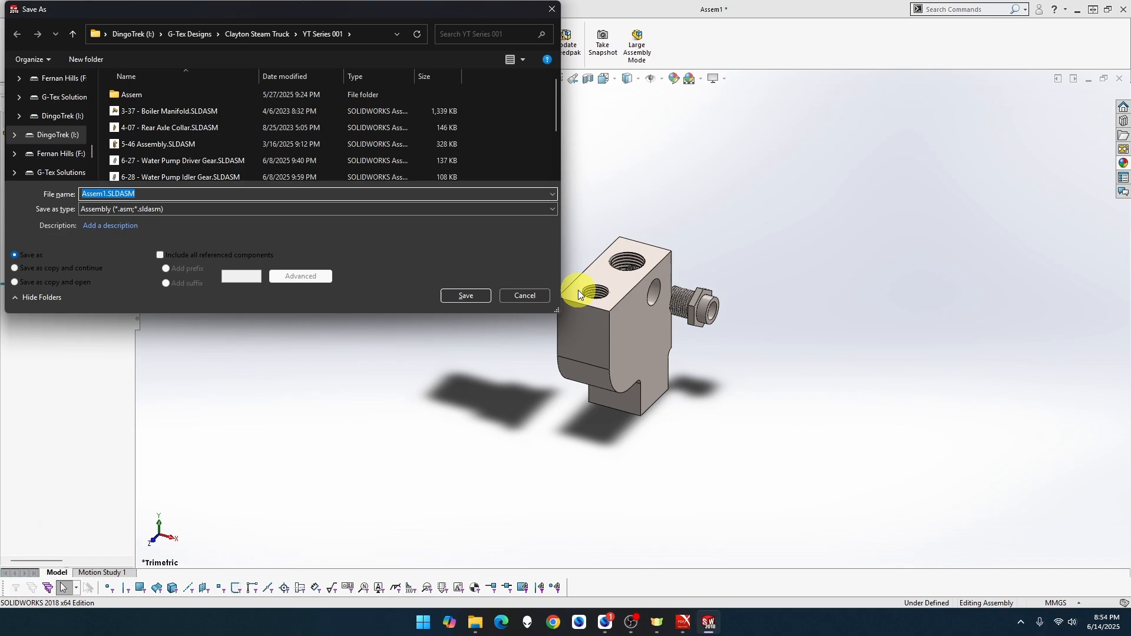
text(6-30A - Water Pump Body)
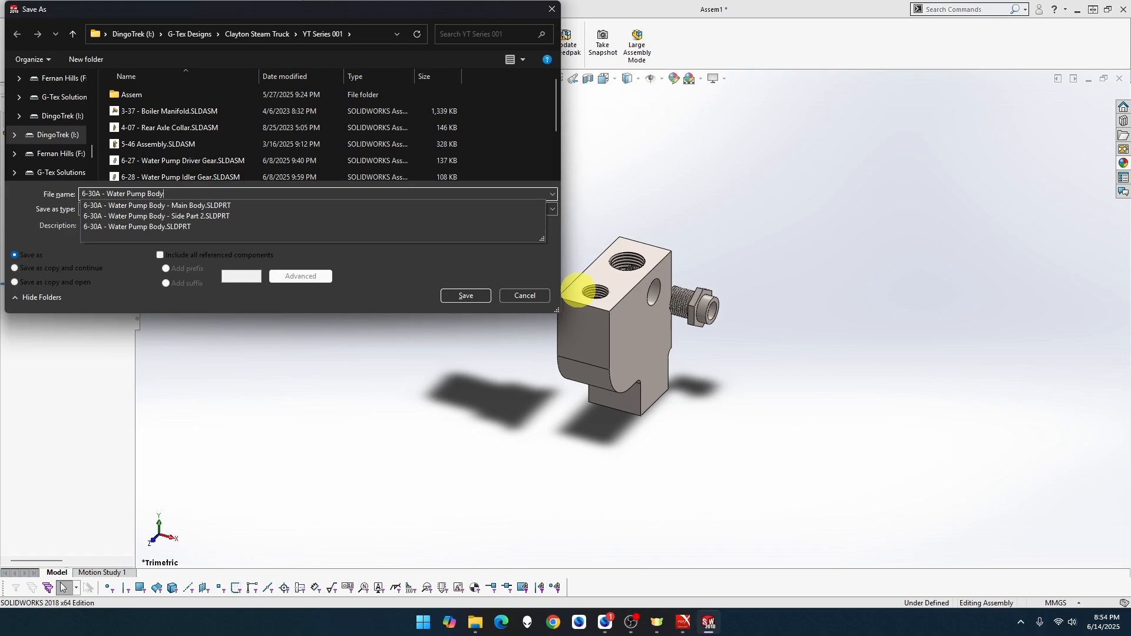
key(Return)
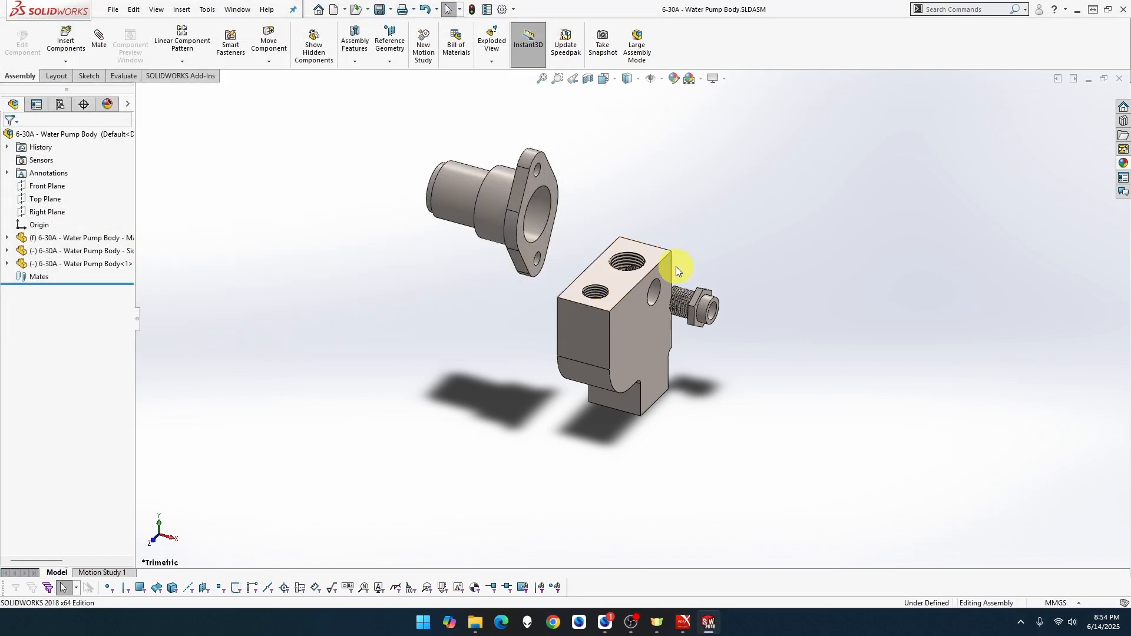
Mate the fitting's plain cylindrical end concentric with the body's smooth side hole, flipping the alignment so the threads face outward.
scroll(677, 268, down, 5)
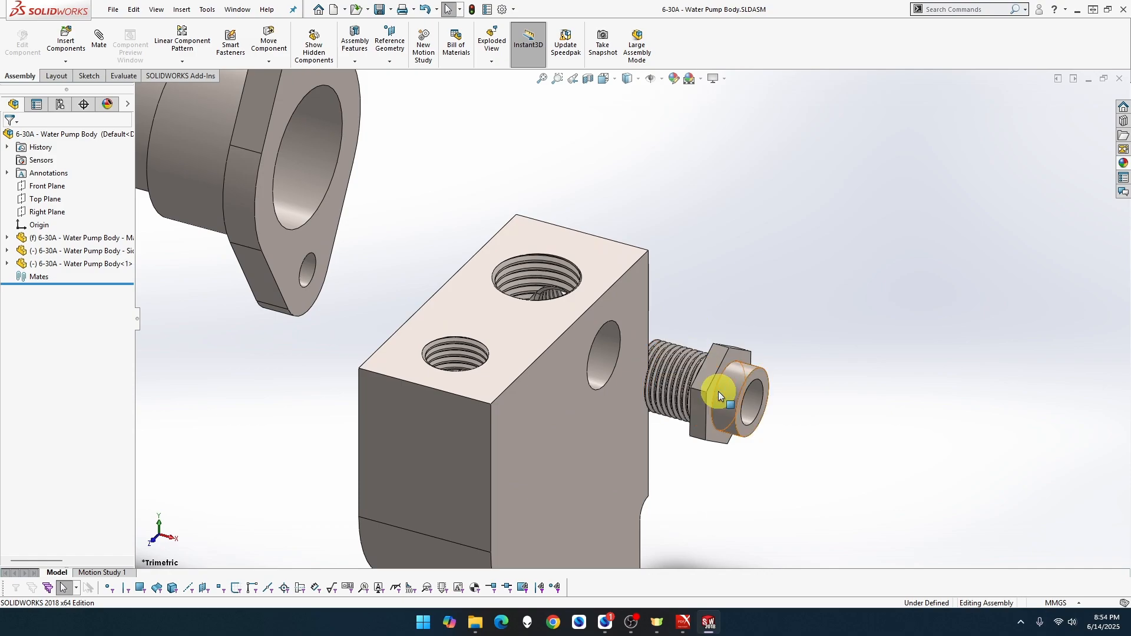
drag(719, 391, 840, 417)
click(698, 320)
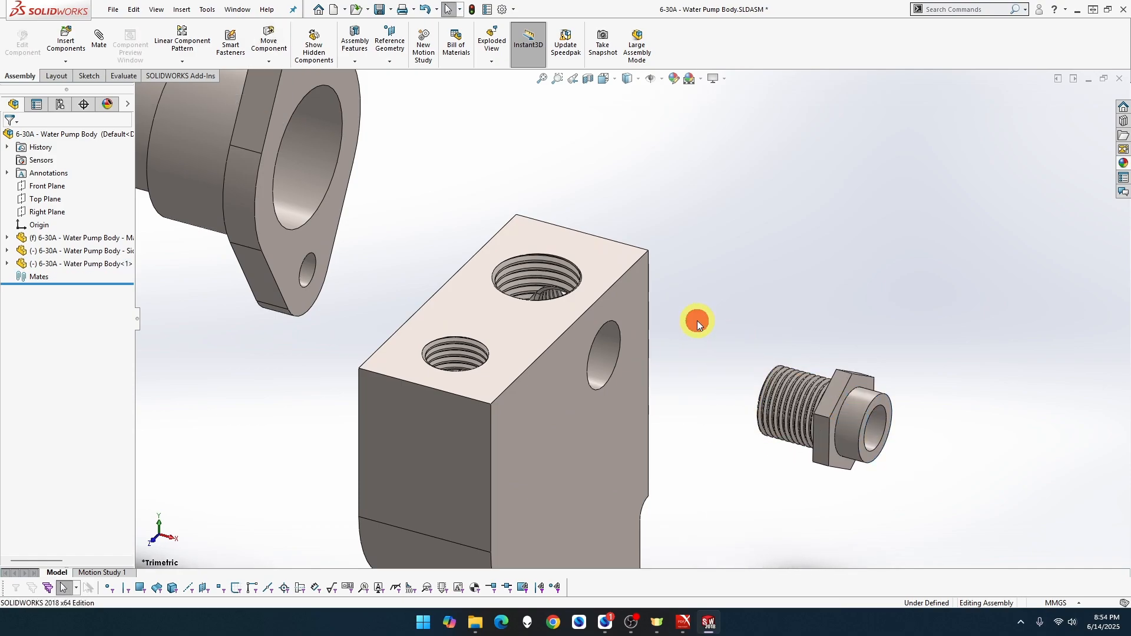
click(105, 48)
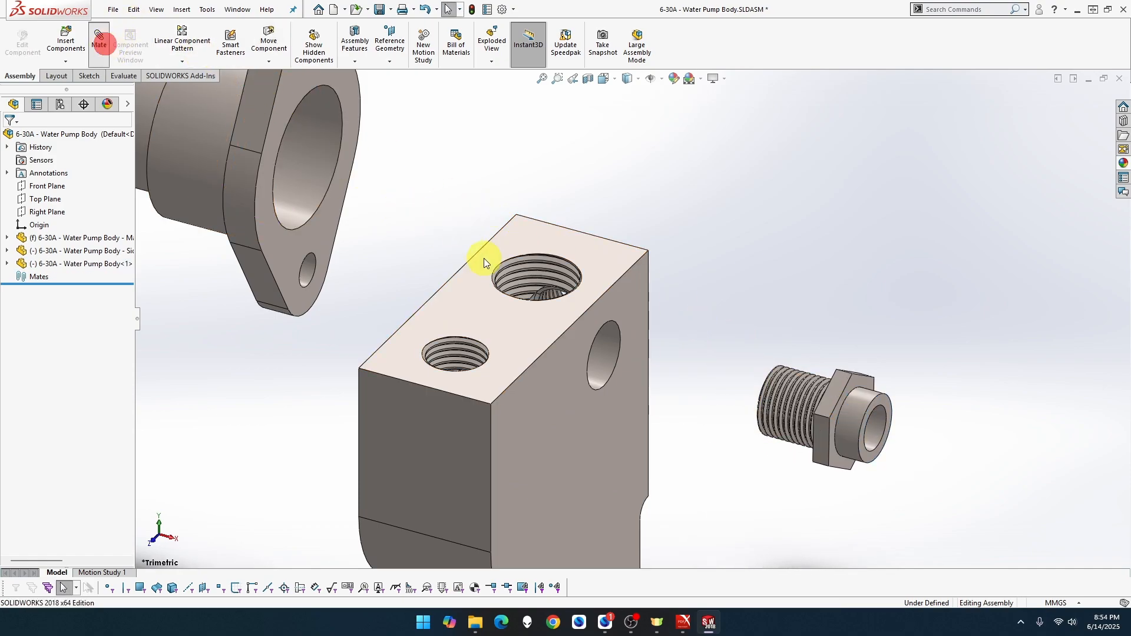
click(599, 366)
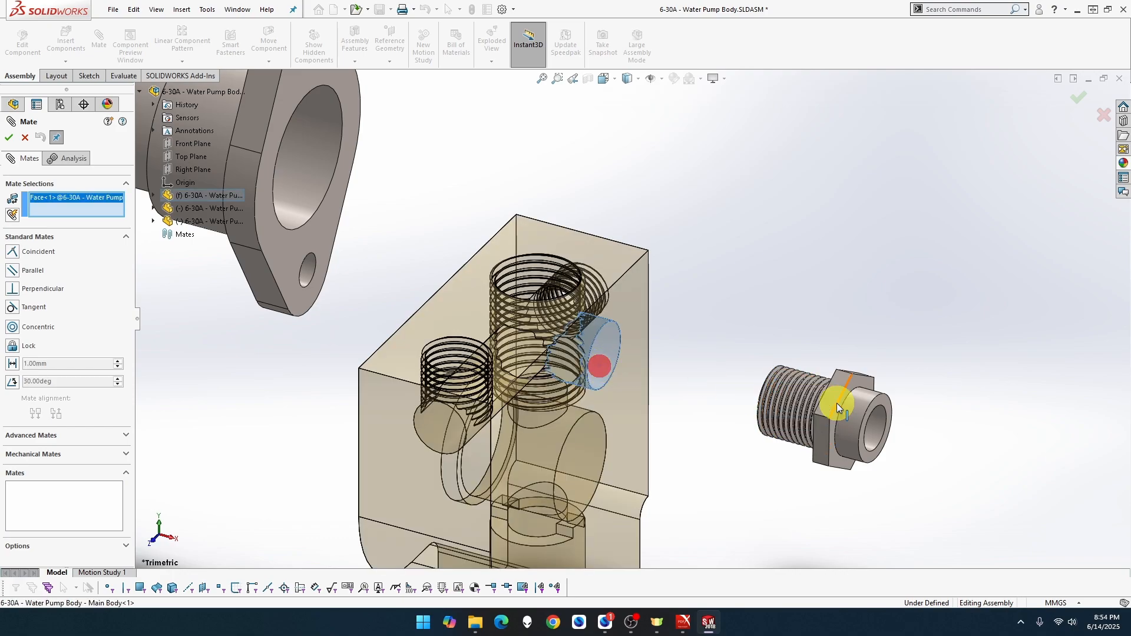
click(854, 416)
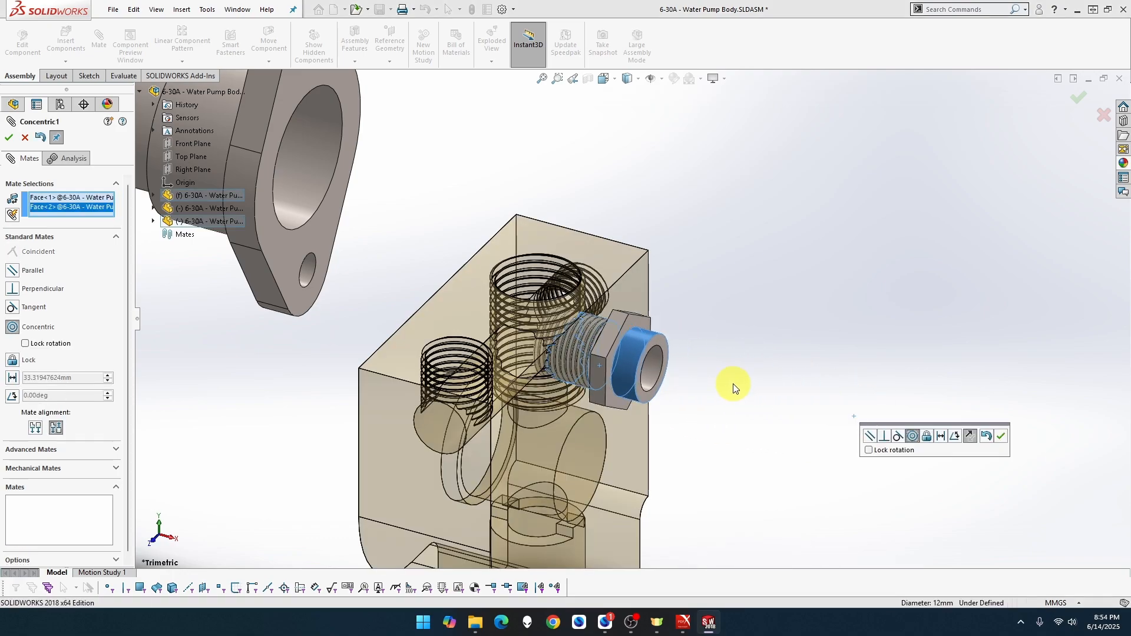
click(971, 436)
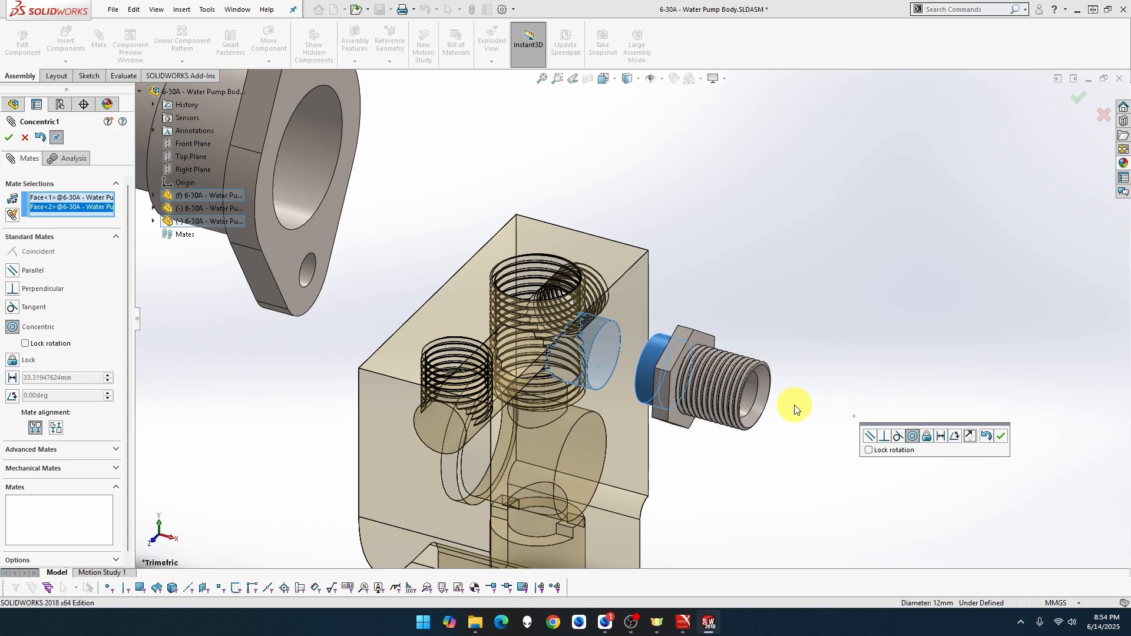
click(1001, 436)
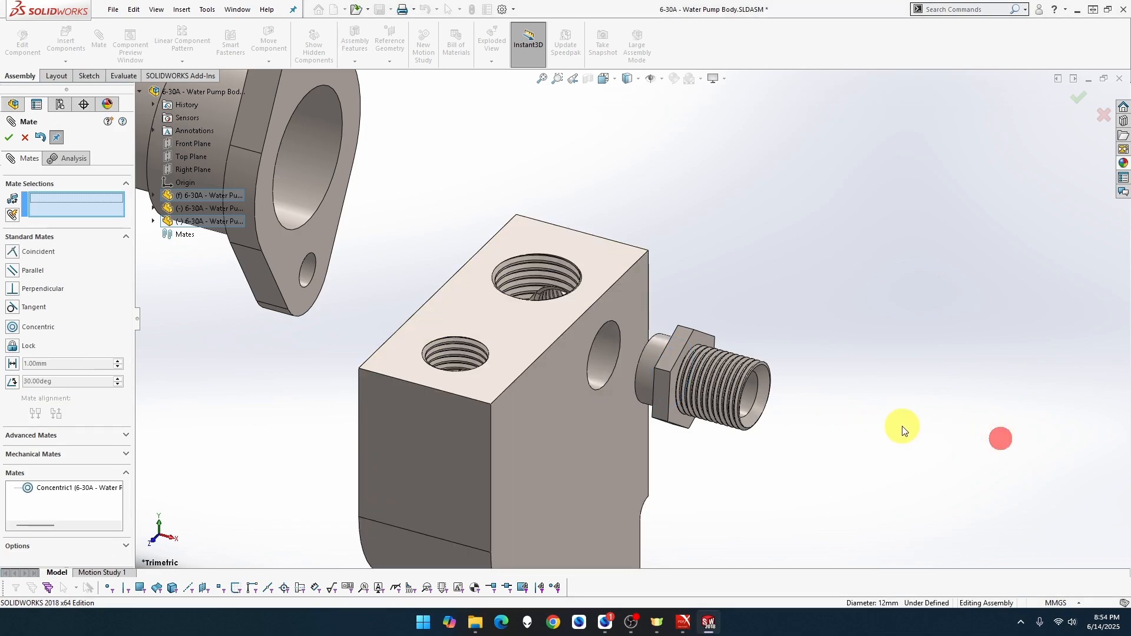
Add a coincident mate between the body's side face and the inner face of the fitting's hex.
click(613, 419)
middle_drag(614, 420, 726, 445)
click(699, 403)
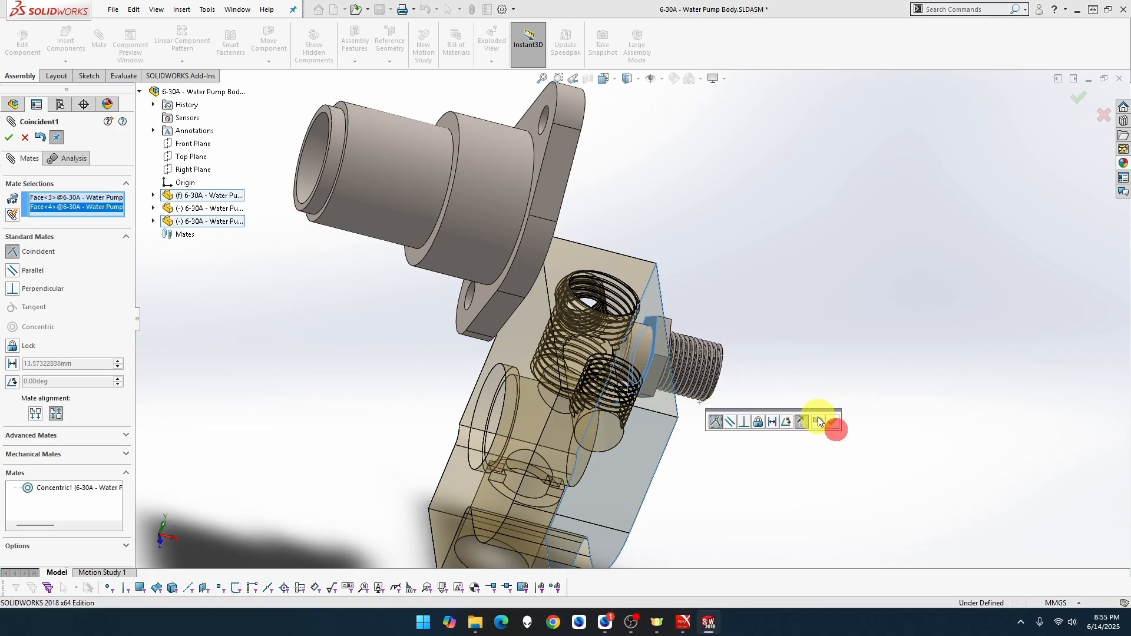
click(833, 423)
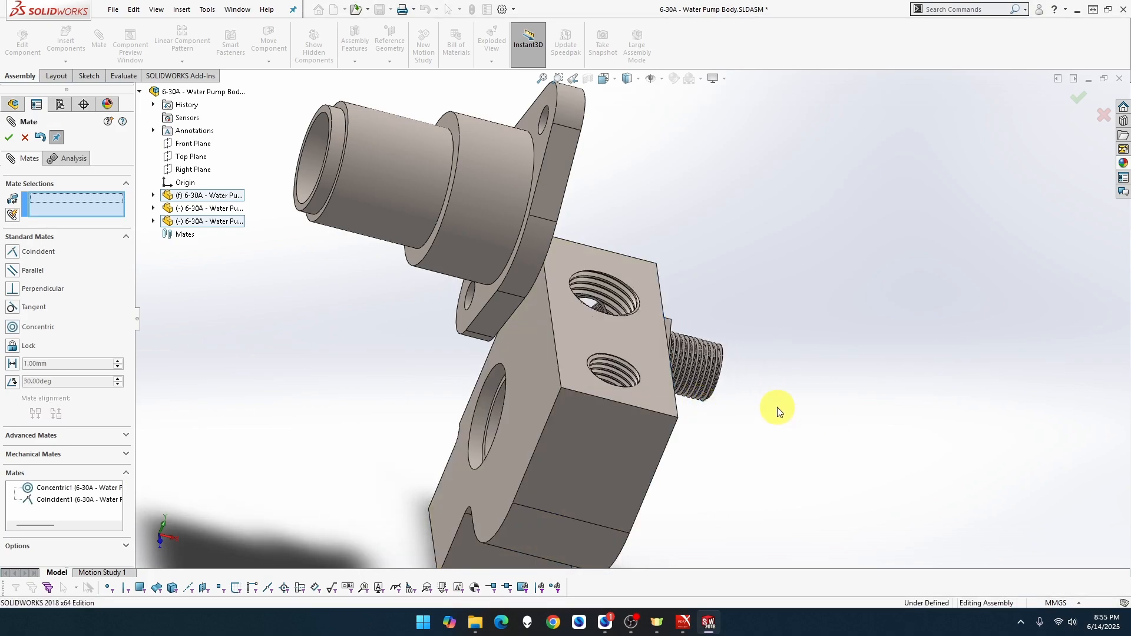
Add a parallel mate between a flat of the fitting's hex and the body face with the two threaded holes.
middle_drag(777, 411, 715, 404)
click(653, 333)
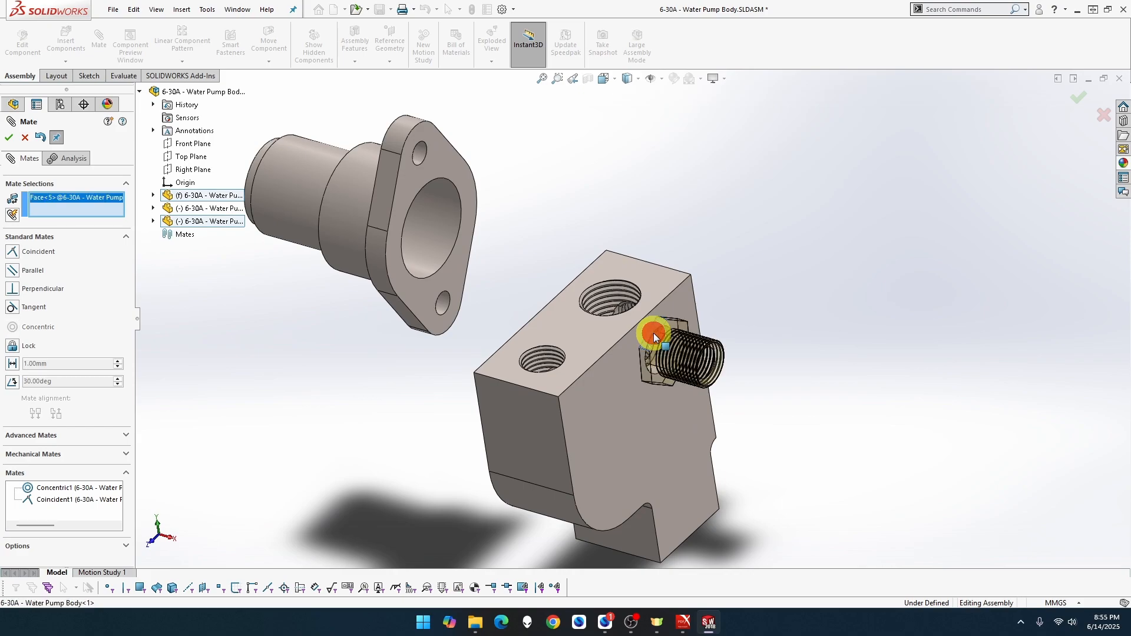
click(652, 298)
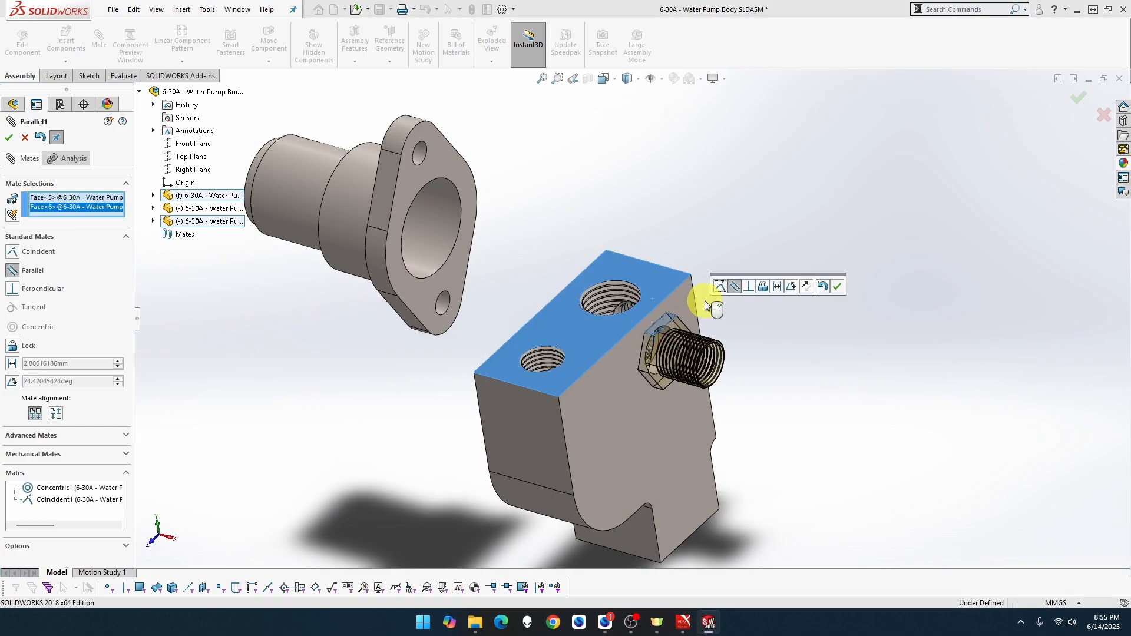
click(838, 288)
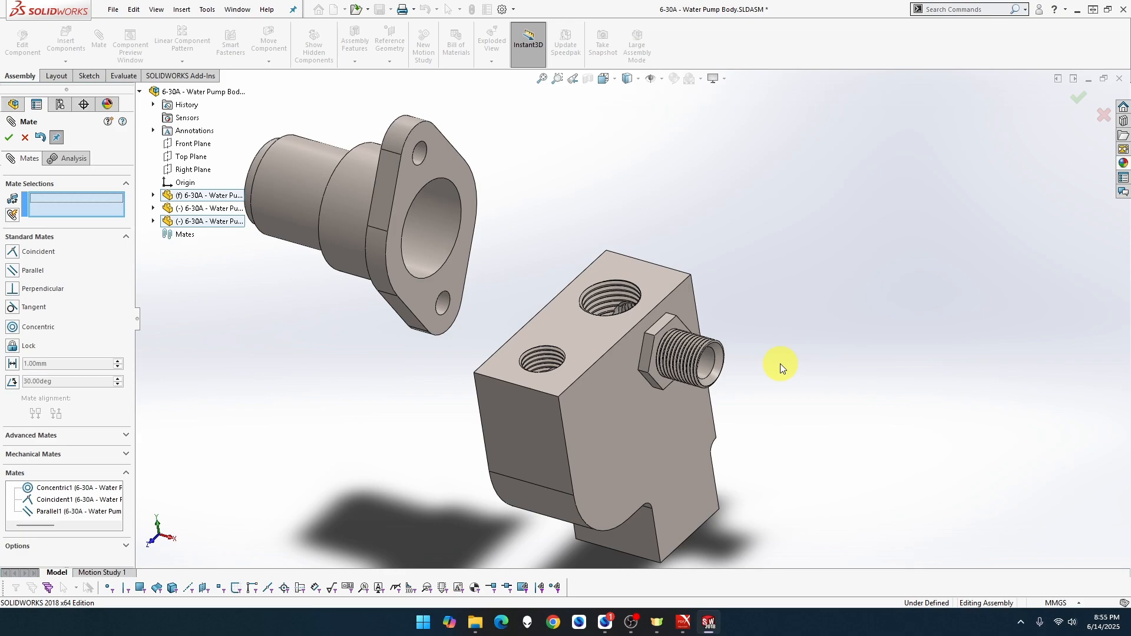
Mate the flanged part's stepped end concentric with the body's large counterbore, flipping the alignment so the flange faces outward.
middle_drag(781, 367, 892, 403)
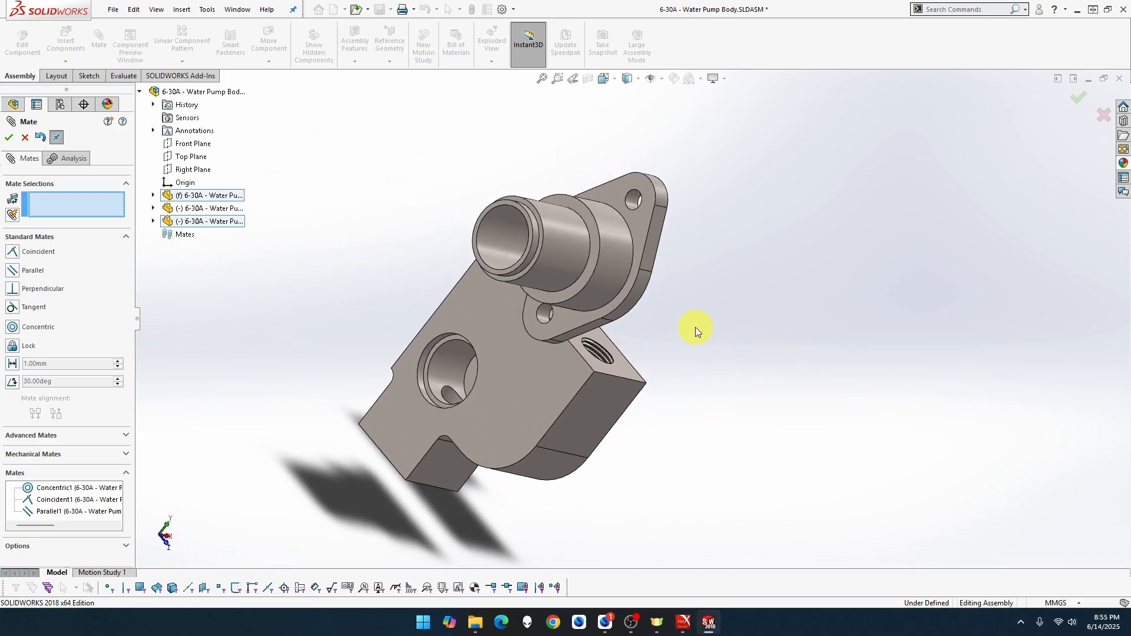
scroll(574, 305, down, 2)
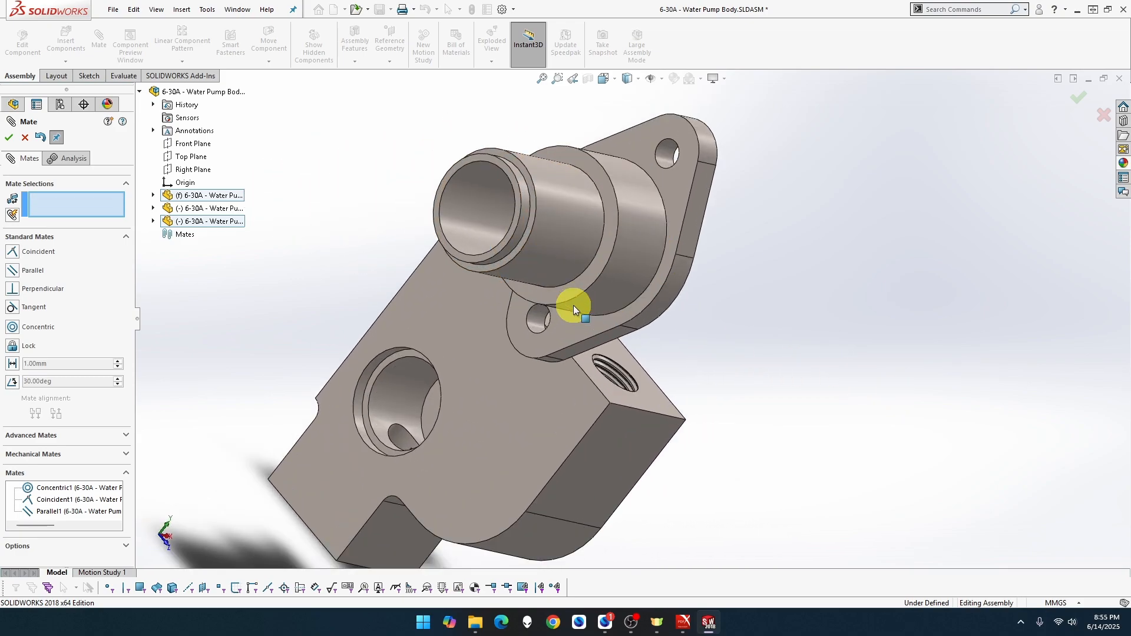
click(508, 250)
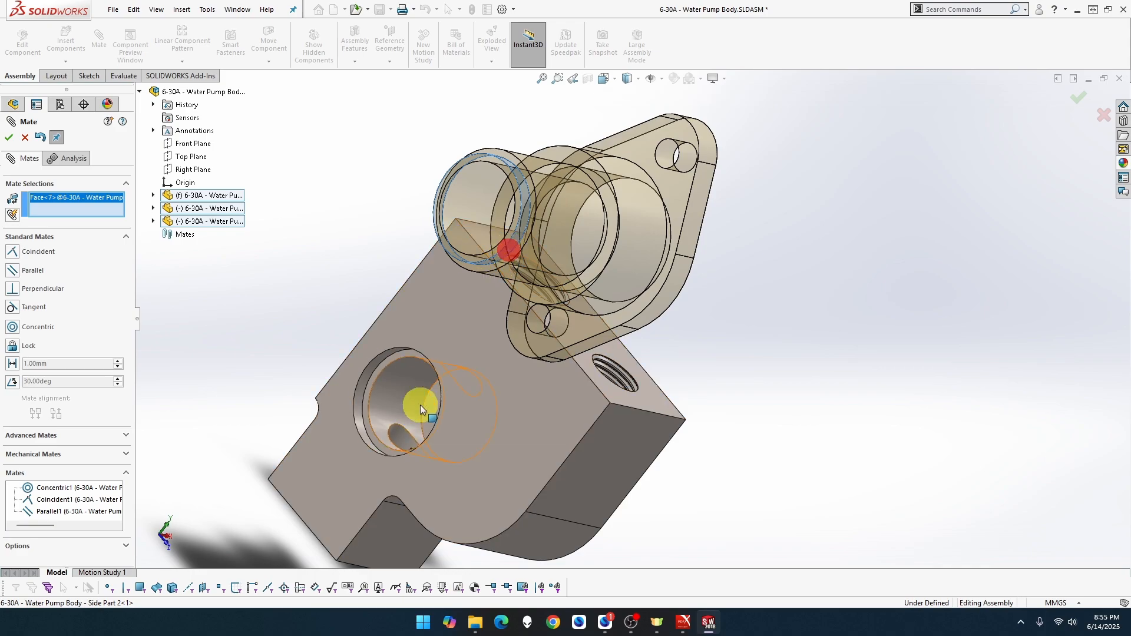
click(362, 383)
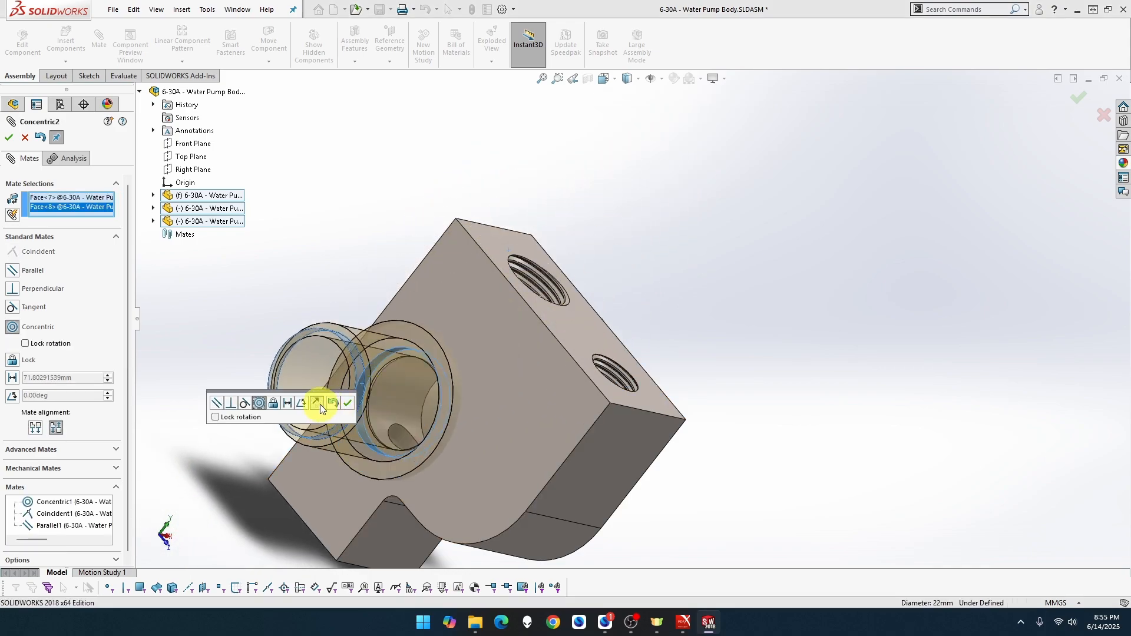
click(320, 405)
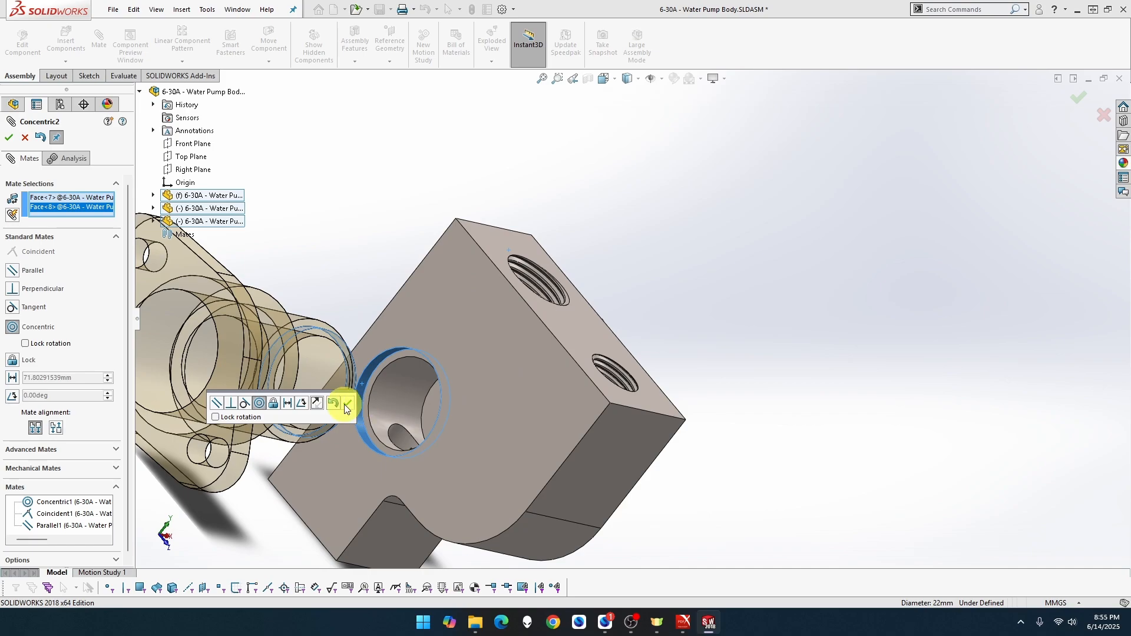
click(346, 405)
Add a coincident mate between the body's large-bore face and the shoulder of the flanged part's stepped end.
click(411, 339)
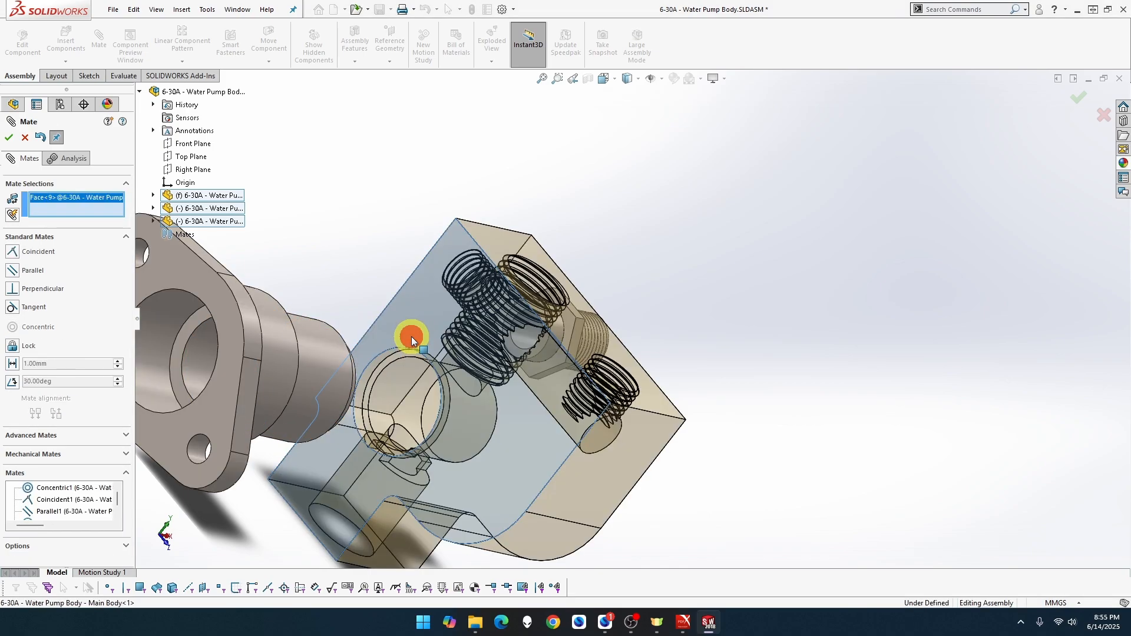
middle_drag(410, 338, 290, 382)
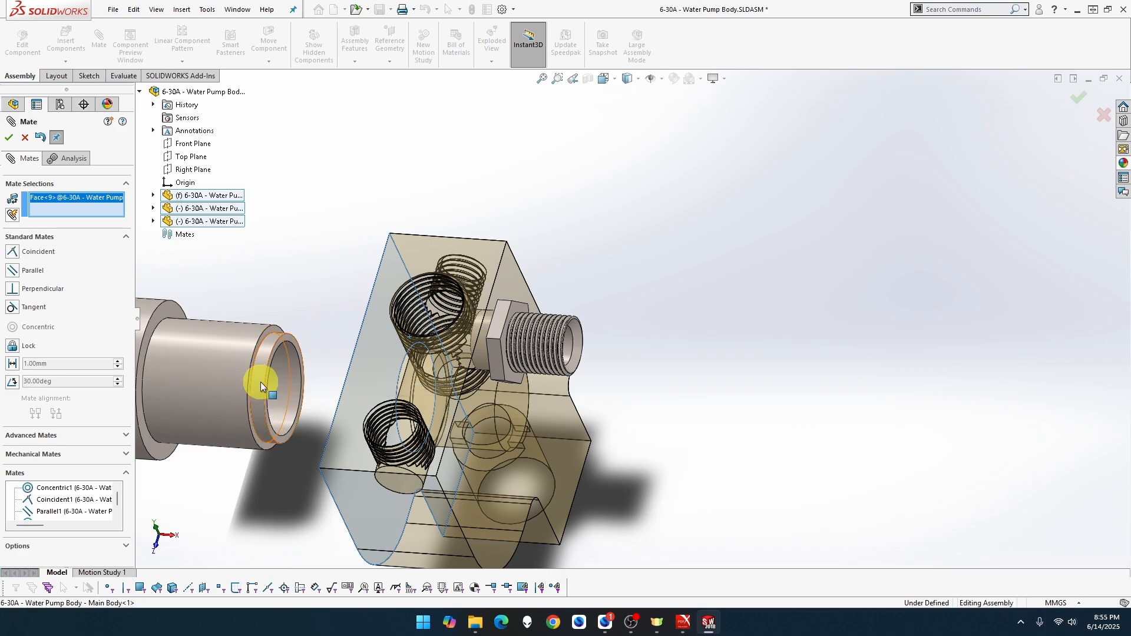
scroll(261, 382, down, 2)
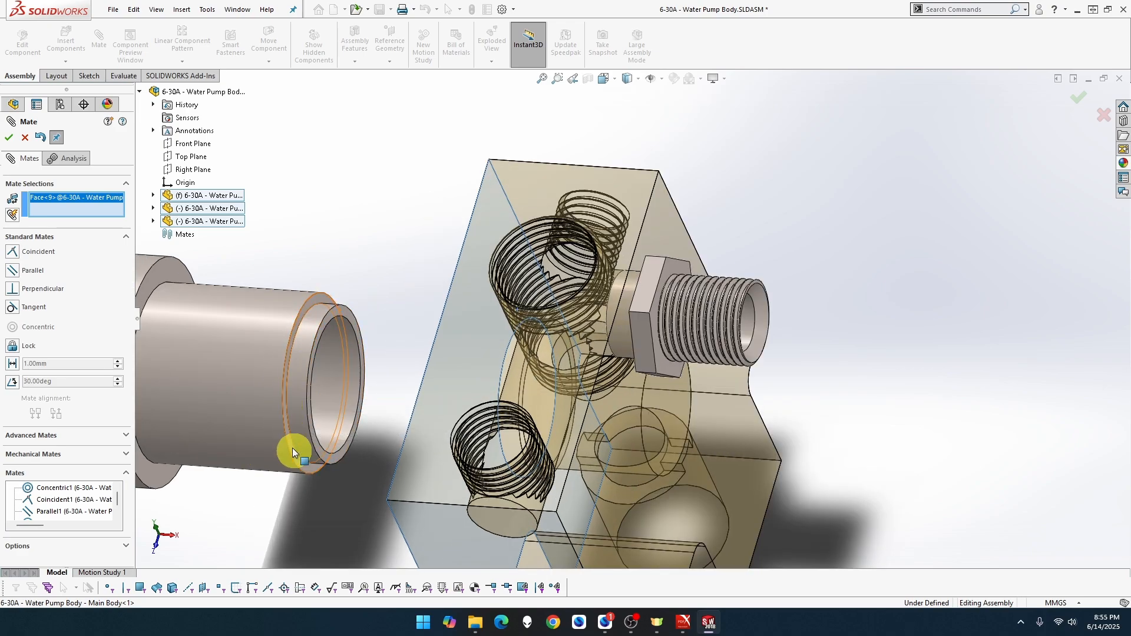
click(299, 462)
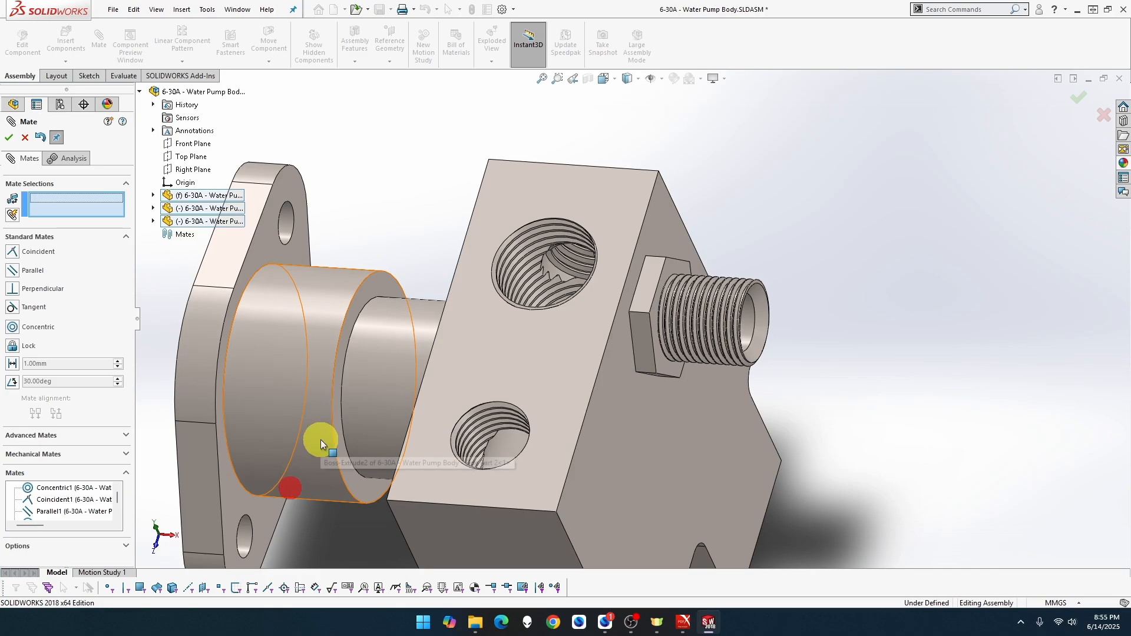
Finish mating, rotate the flanged part until its two bolt holes line up roughly along the Y axis, and save the assembly.
middle_drag(352, 404, 83, 202)
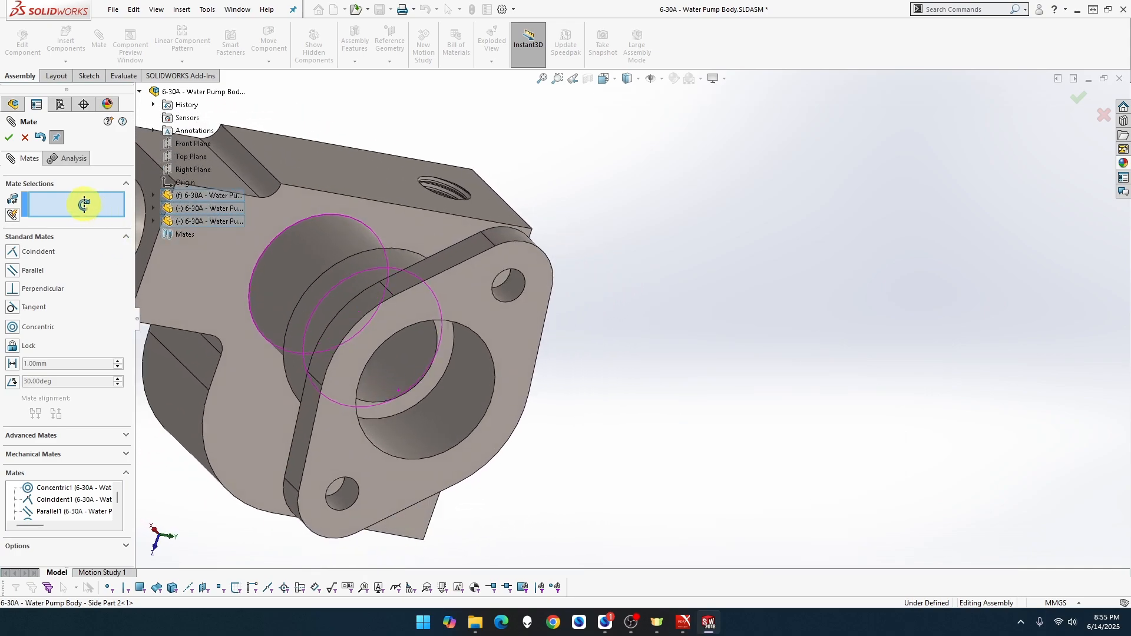
click(639, 79)
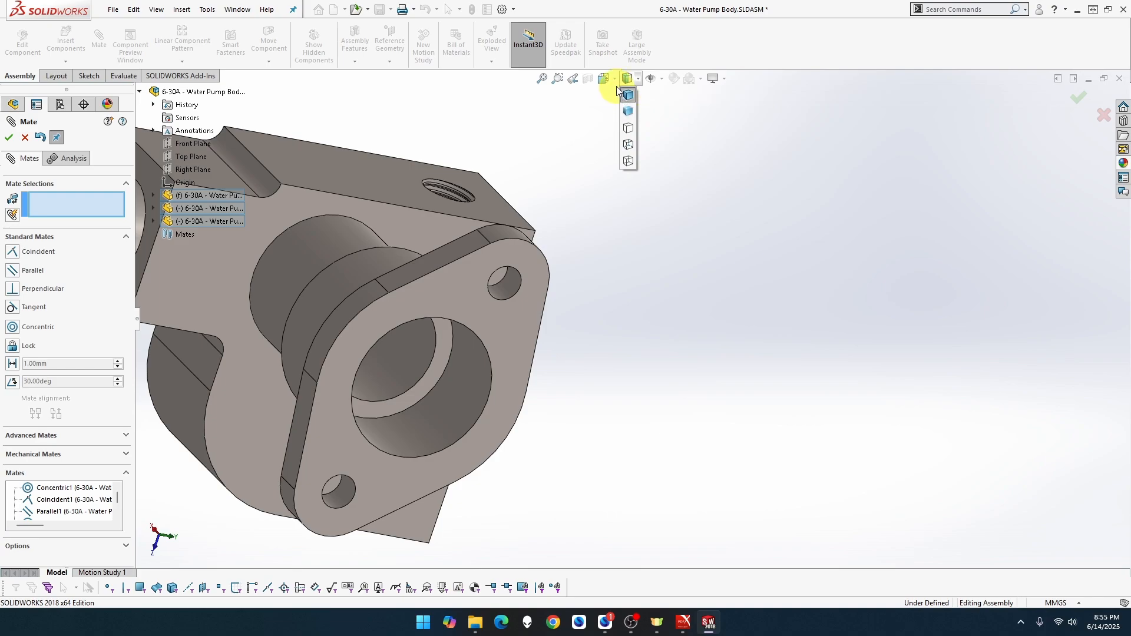
click(626, 112)
click(531, 380)
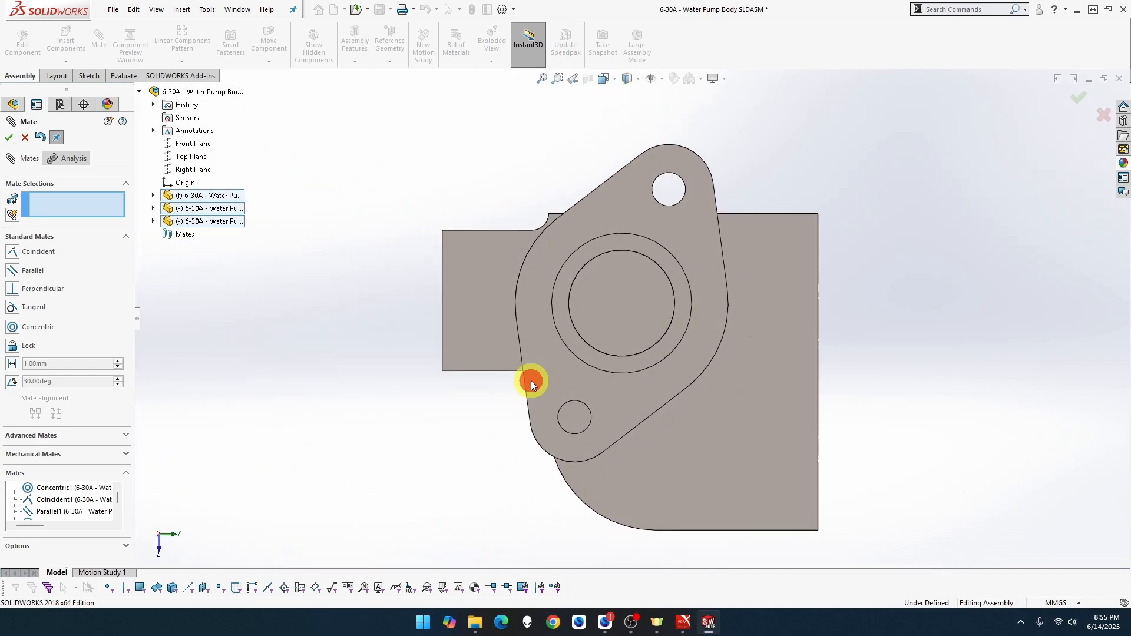
click(8, 137)
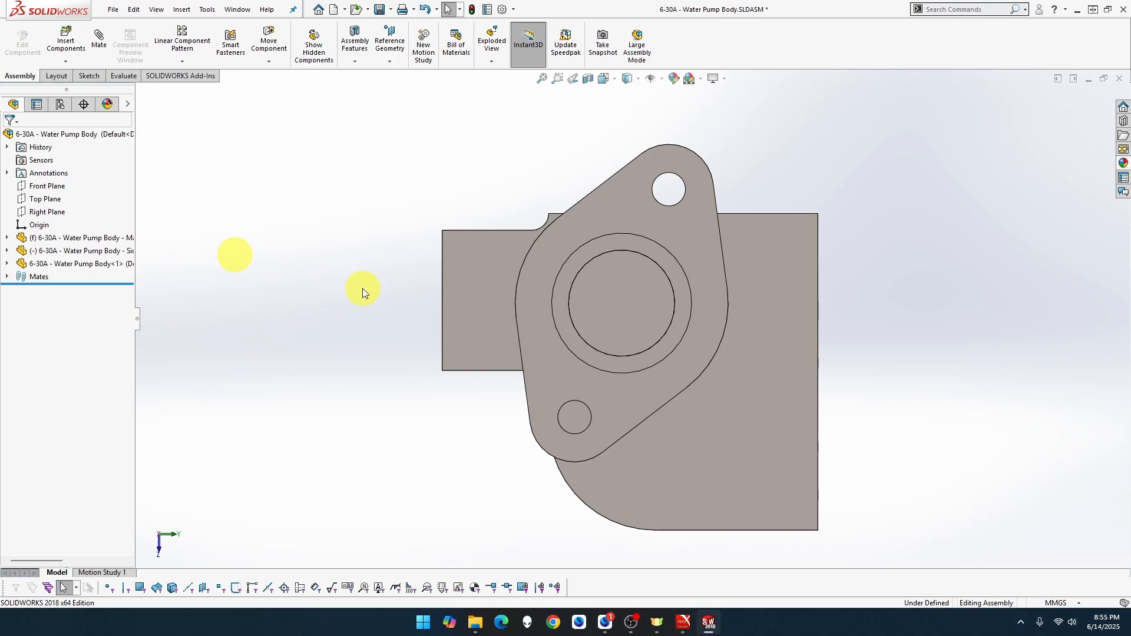
key(z)
key(z)
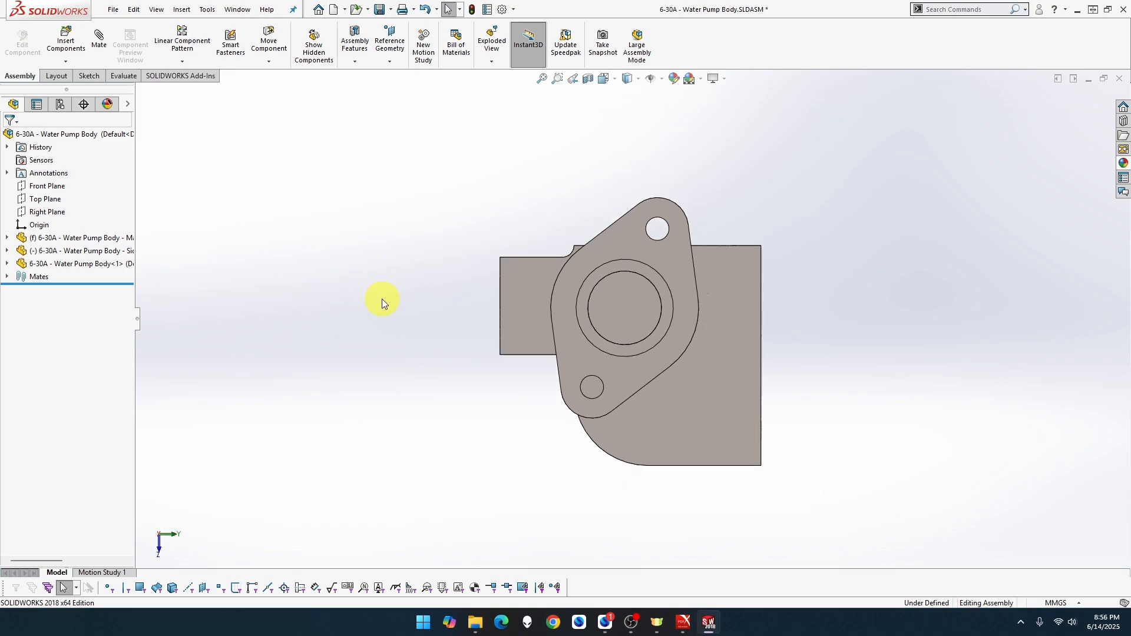
drag(676, 261, 713, 350)
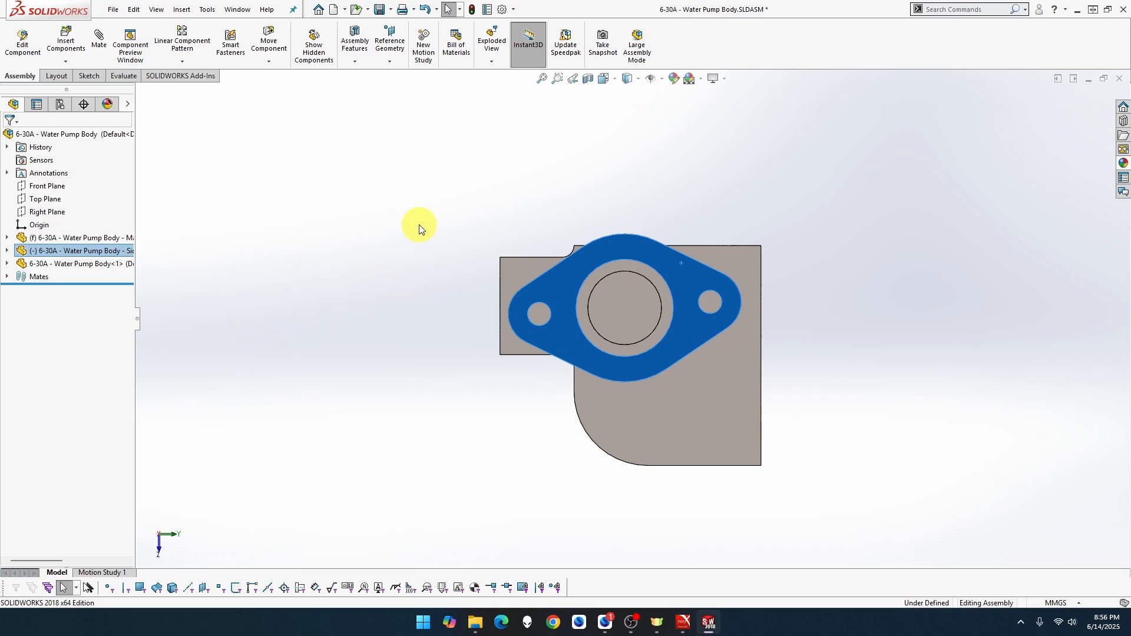
click(470, 215)
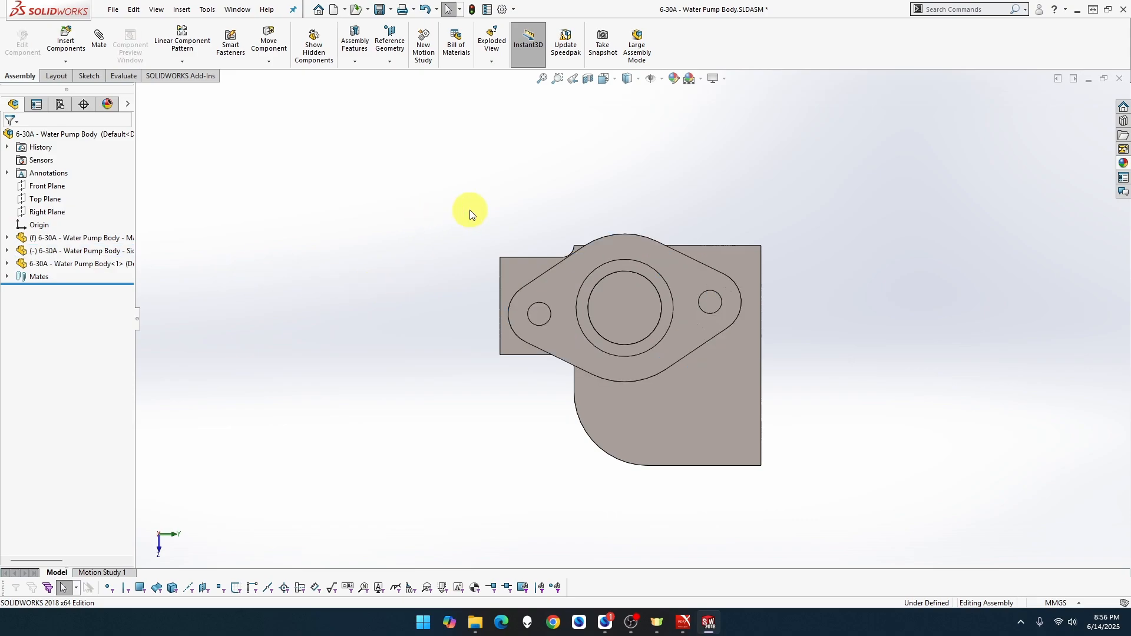
middle_drag(470, 213, 460, 235)
key(ctrl+s)
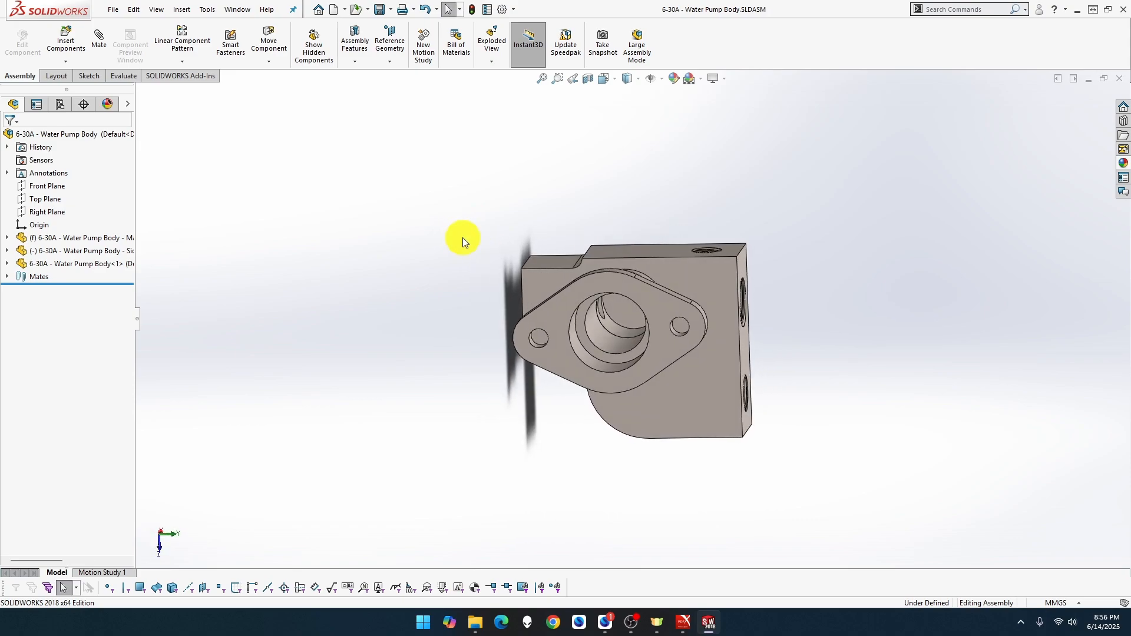
Switch to the 6-30A - Water Pump Body - Side Part 2 document.
key(ctrl+Tab)
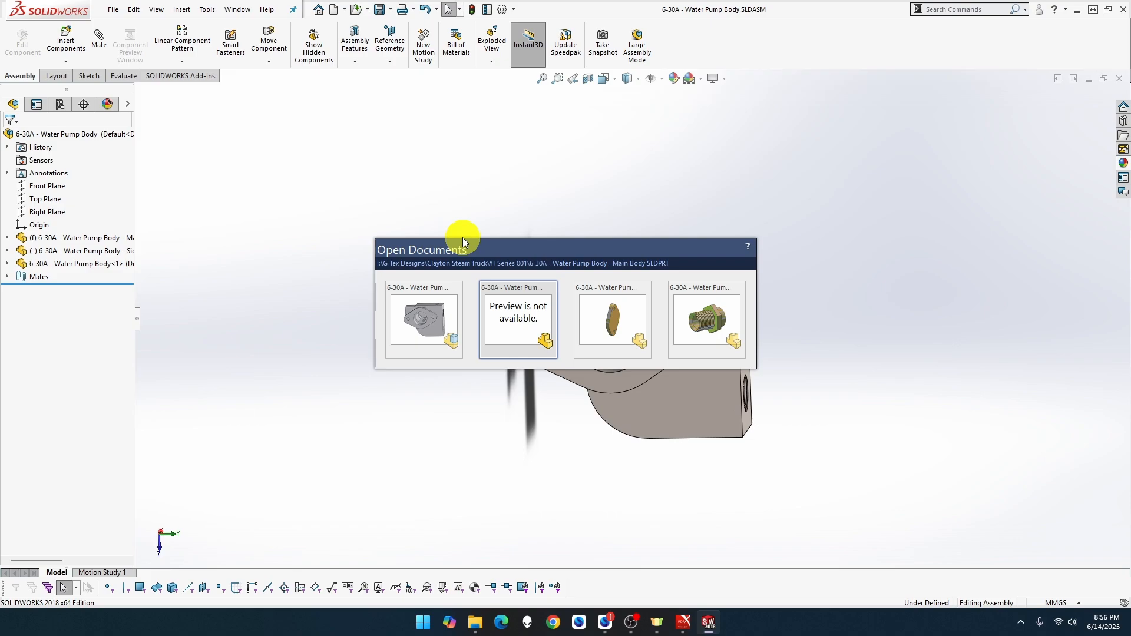
key(ctrl+Tab)
key(ctrl+Tab)
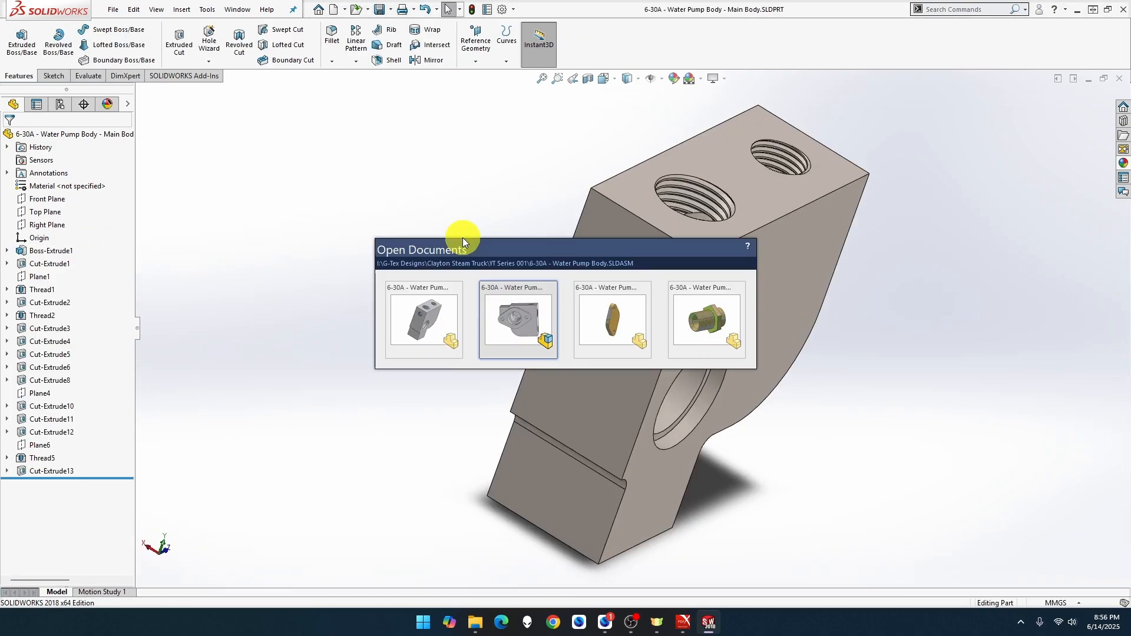
key(ctrl+Tab)
key(ctrl+Tab)
key(ctrl+Tab)
key(ctrl+Tab)
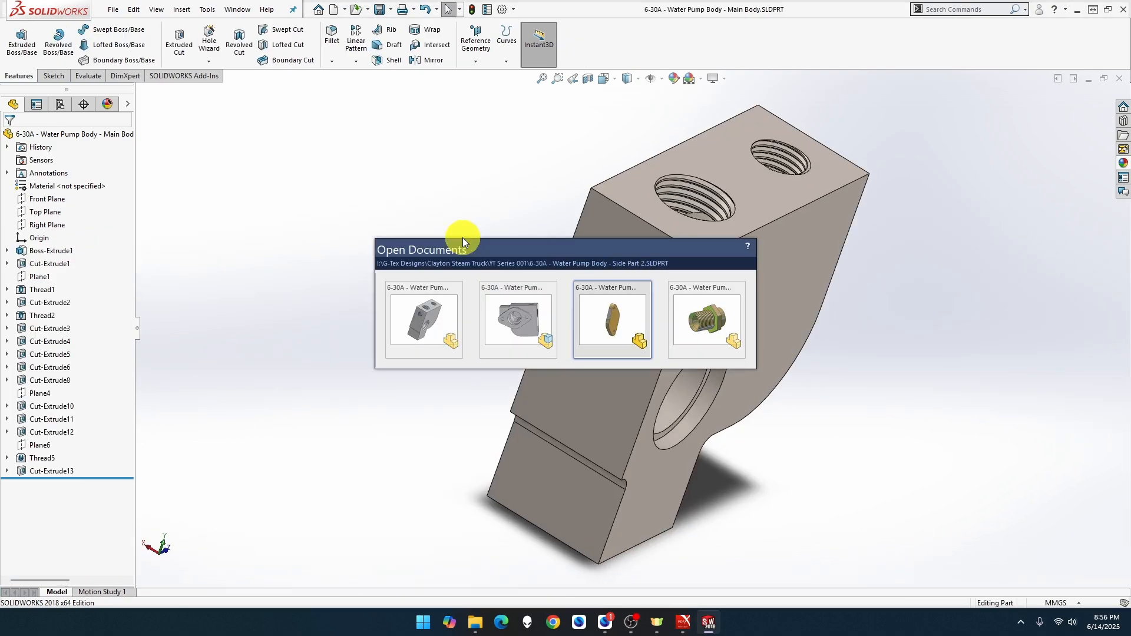
Sketch a construction centerline between the two bolt hole centres on Side Part 2's flange face and exit the sketch.
middle_drag(463, 237, 421, 250)
right_click(652, 270)
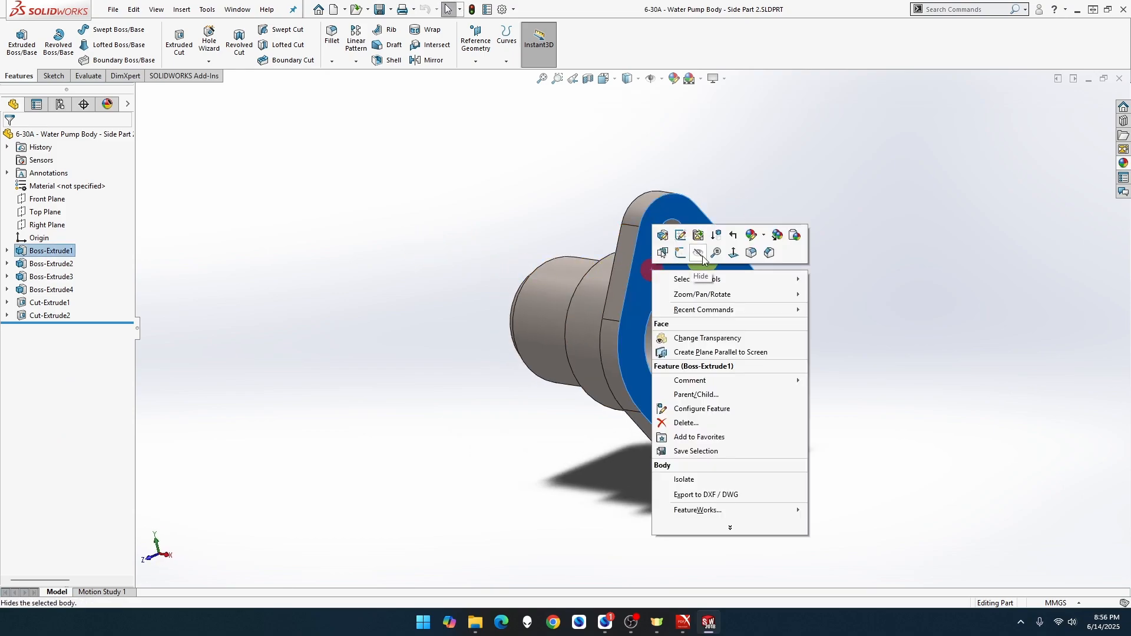
click(681, 252)
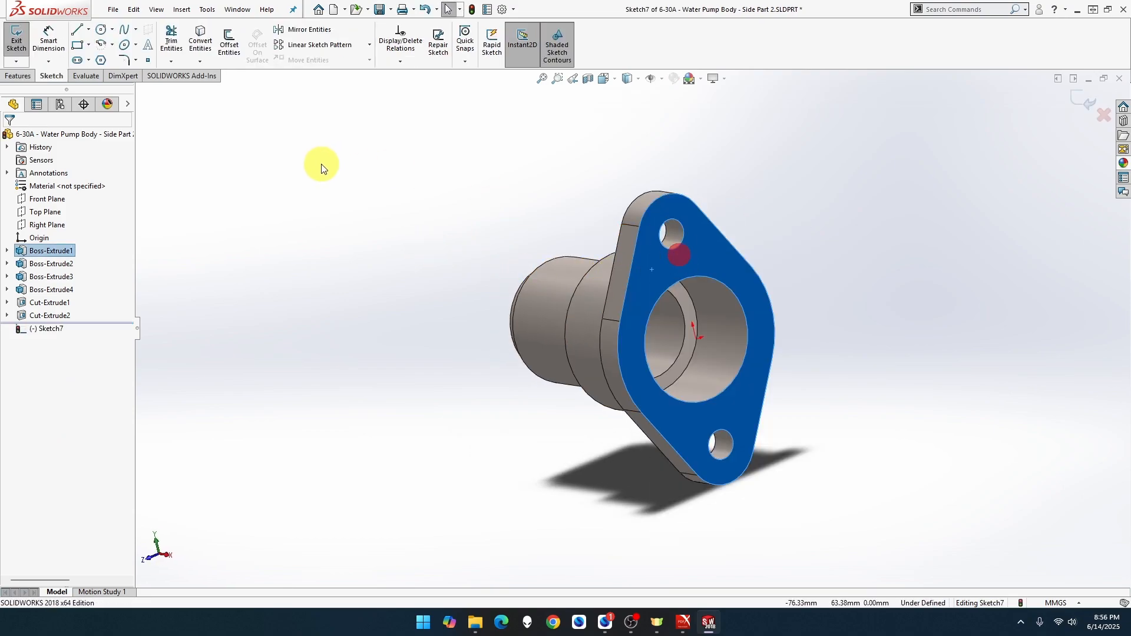
click(88, 29)
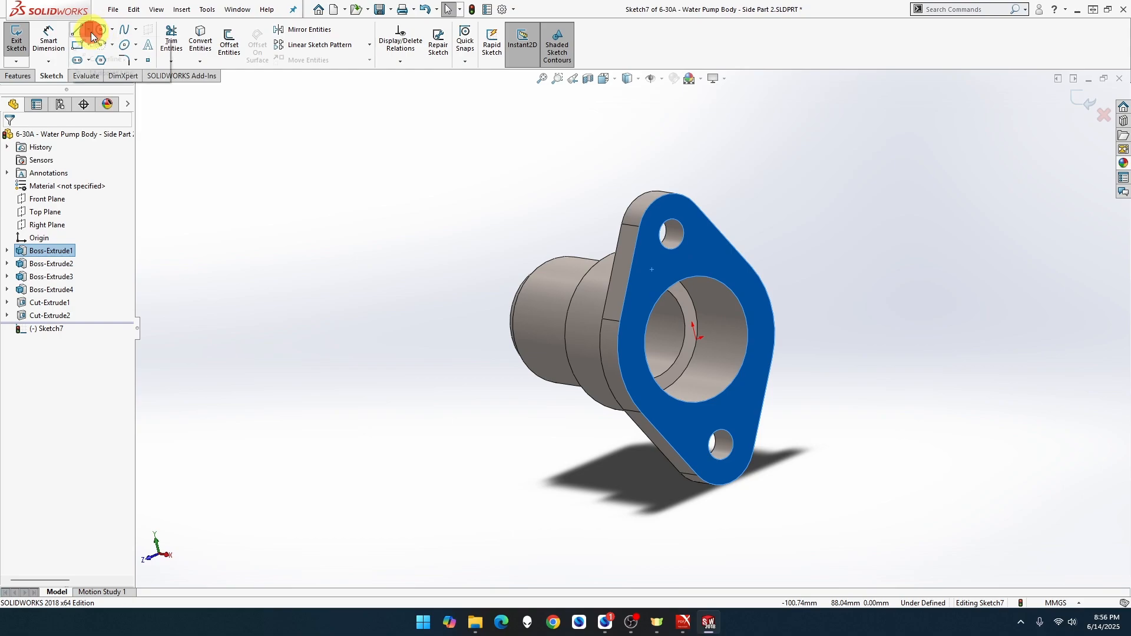
click(96, 59)
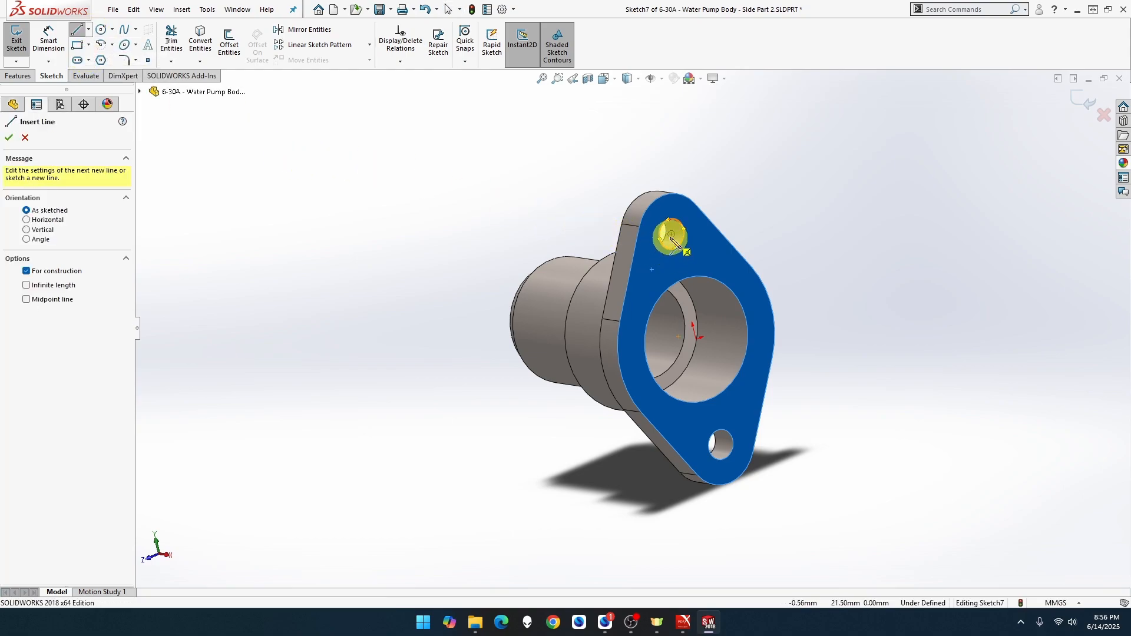
drag(671, 236, 720, 445)
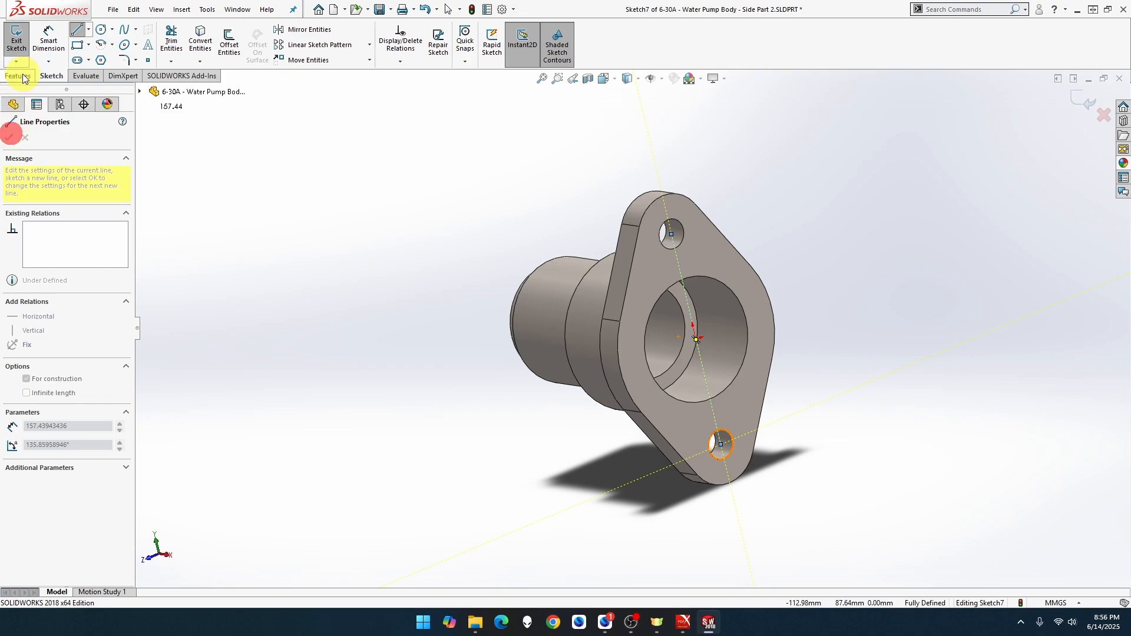
click(16, 50)
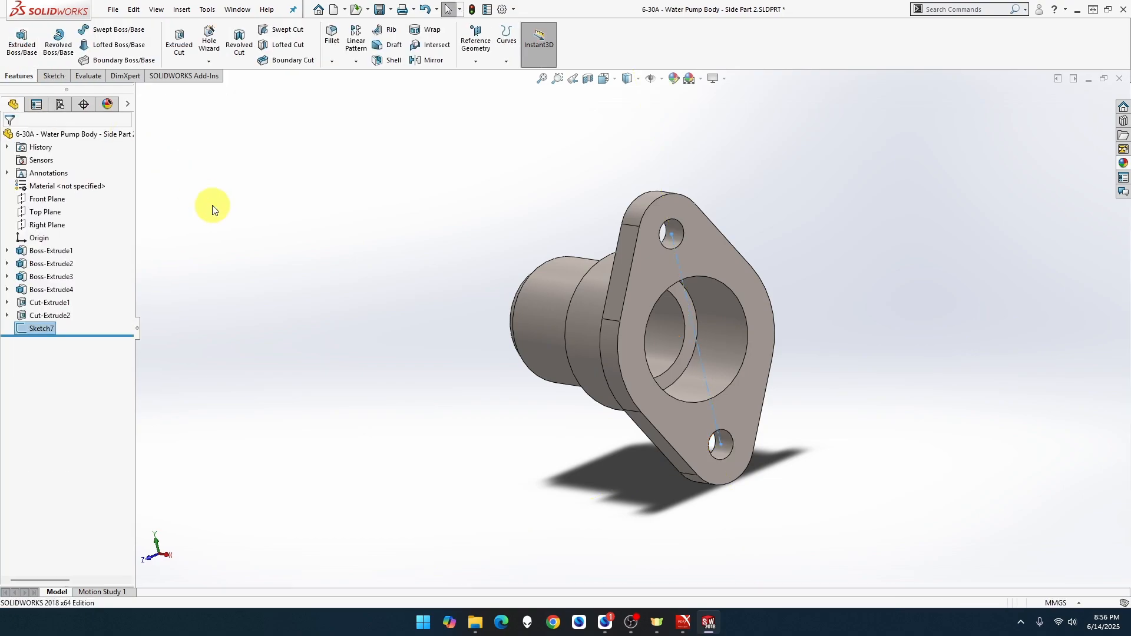
Save Side Part 2 and close the part documents to return to the water pump body assembly.
key(ctrl+s)
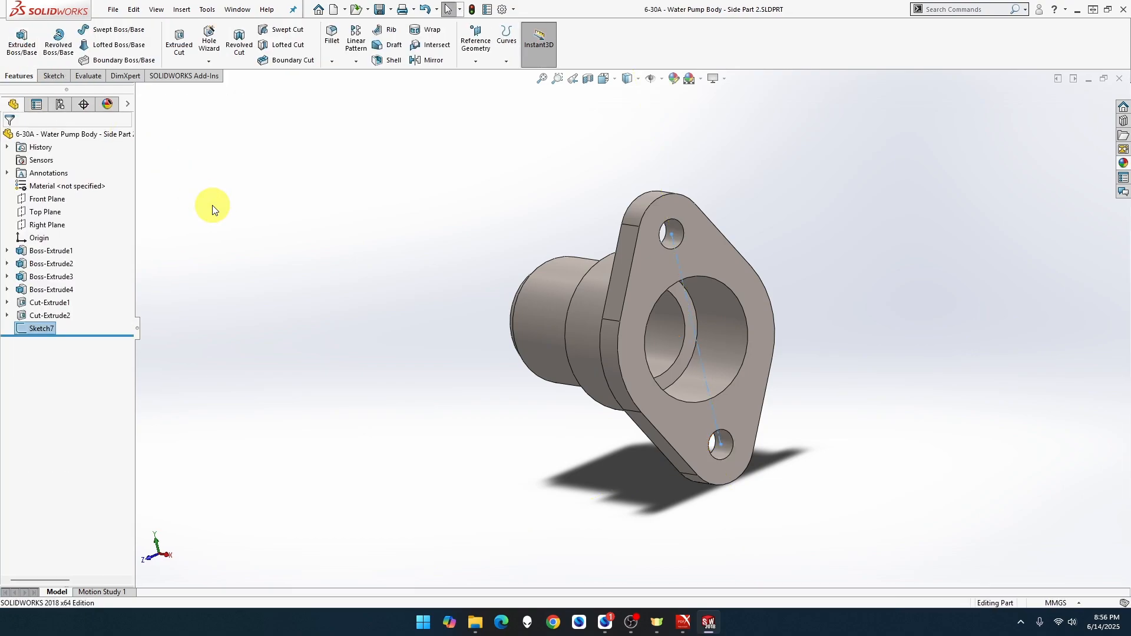
key(ctrl+w)
key(ctrl+w)
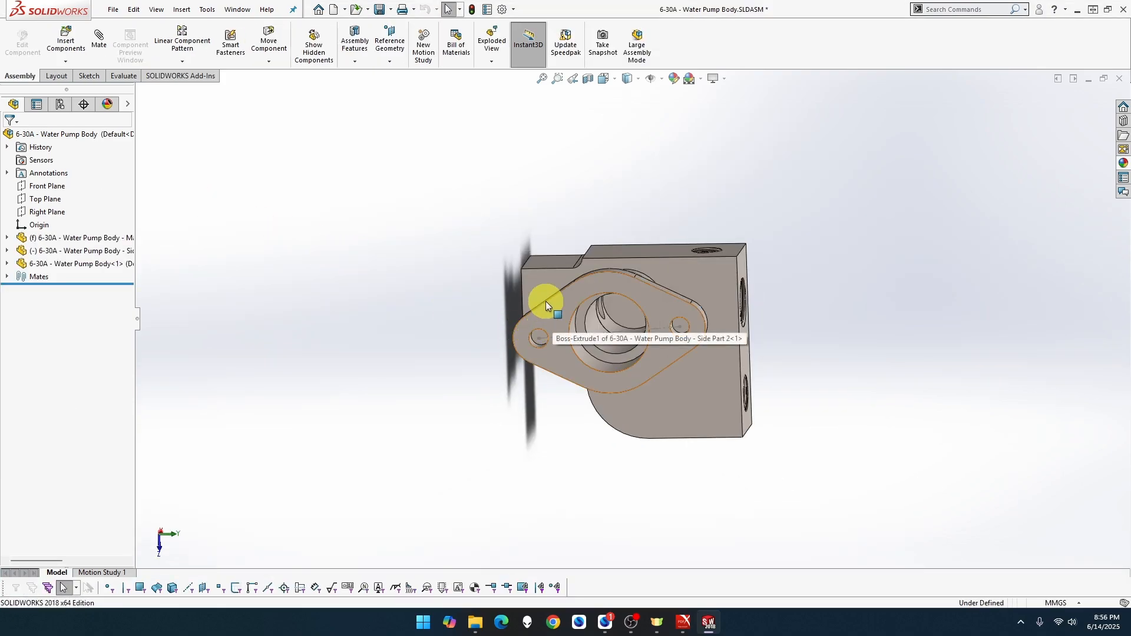
Add a parallel mate between the flange's bolt-hole centerline and the main body's long straight edge, and hide the centerline sketch.
click(103, 42)
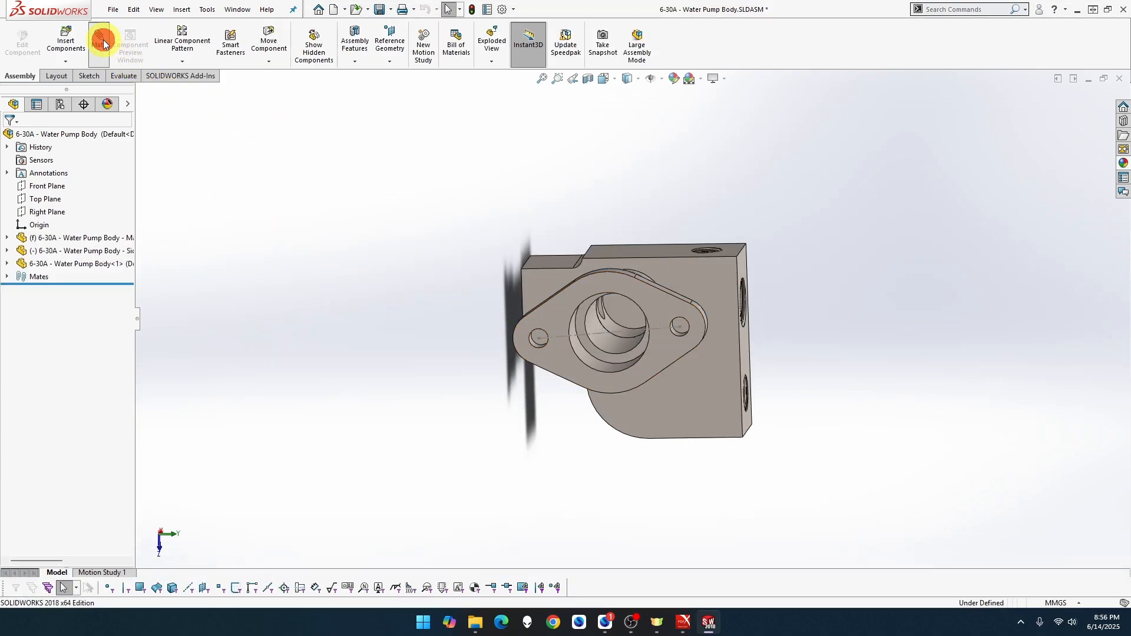
click(42, 276)
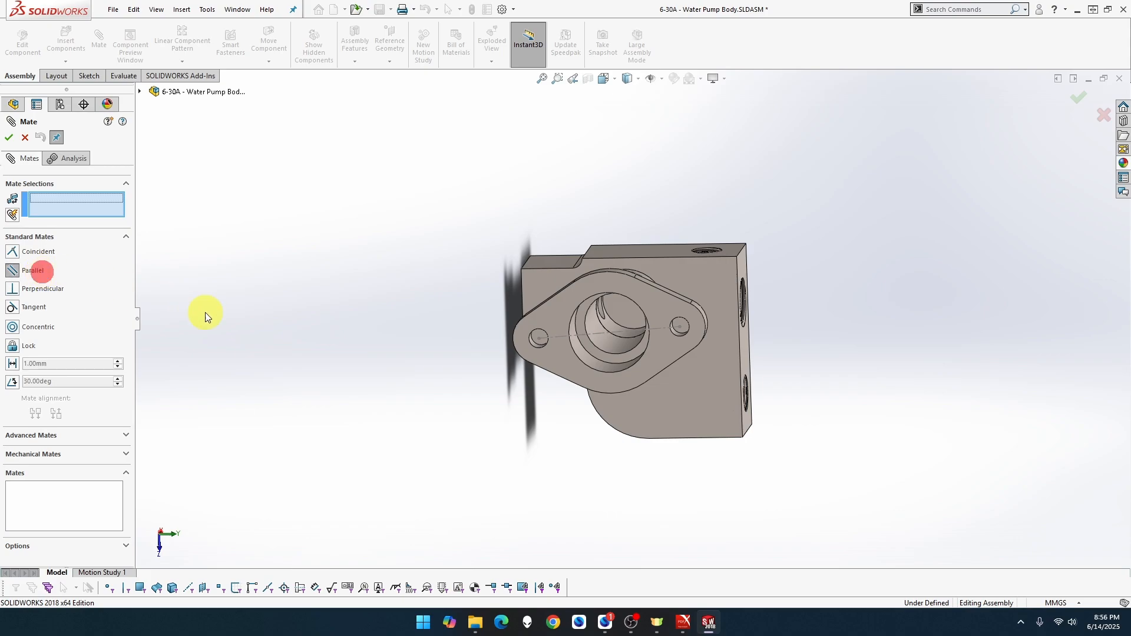
click(586, 334)
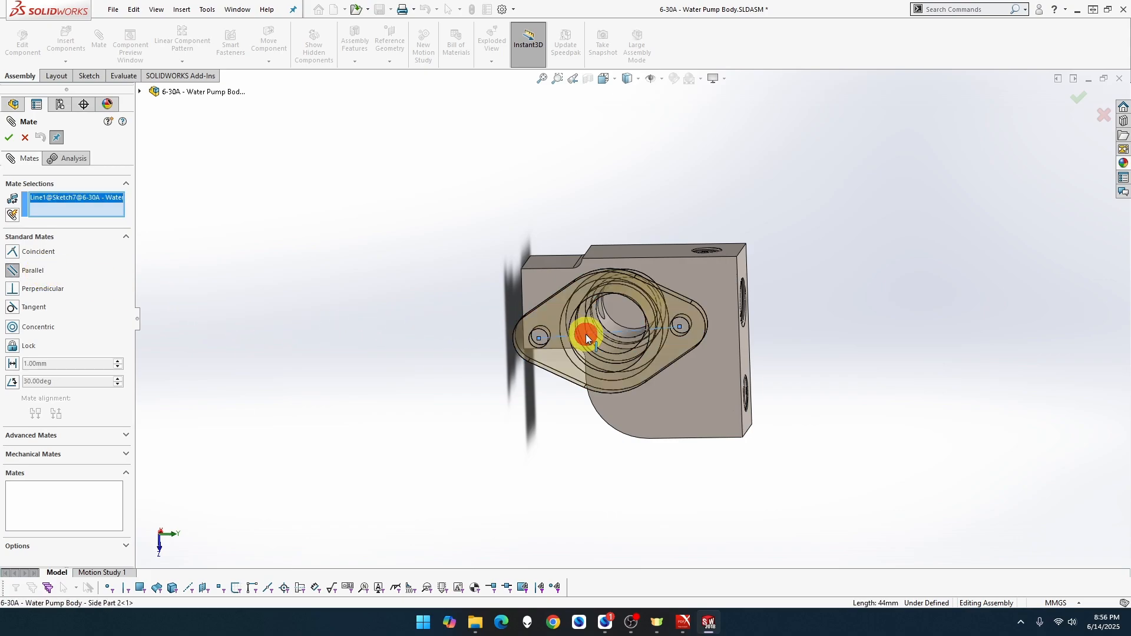
click(631, 258)
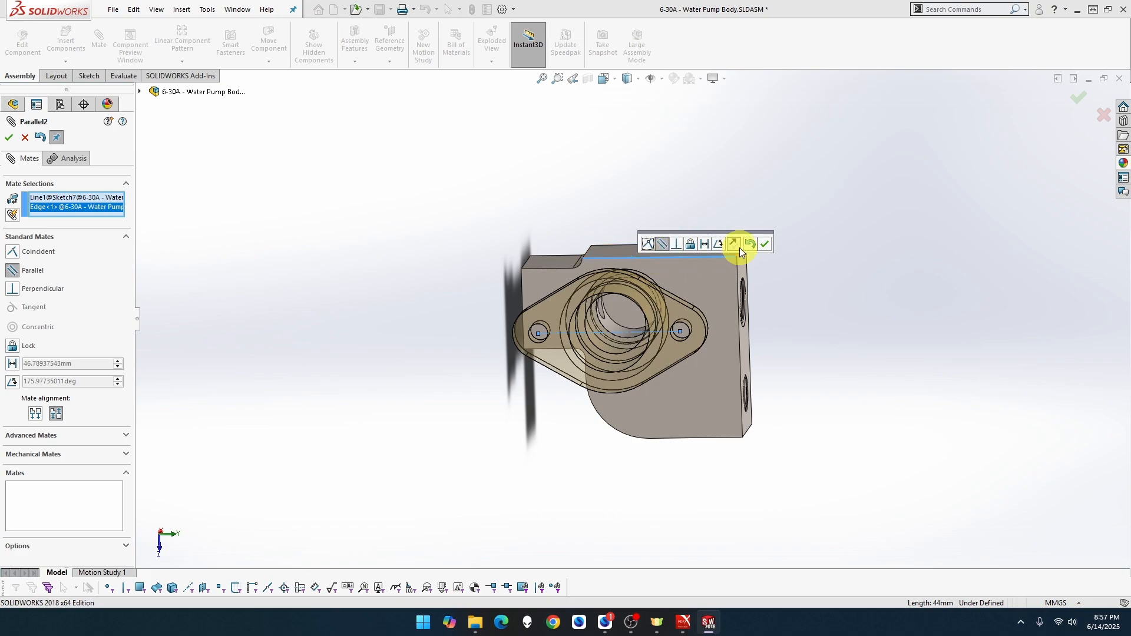
click(761, 246)
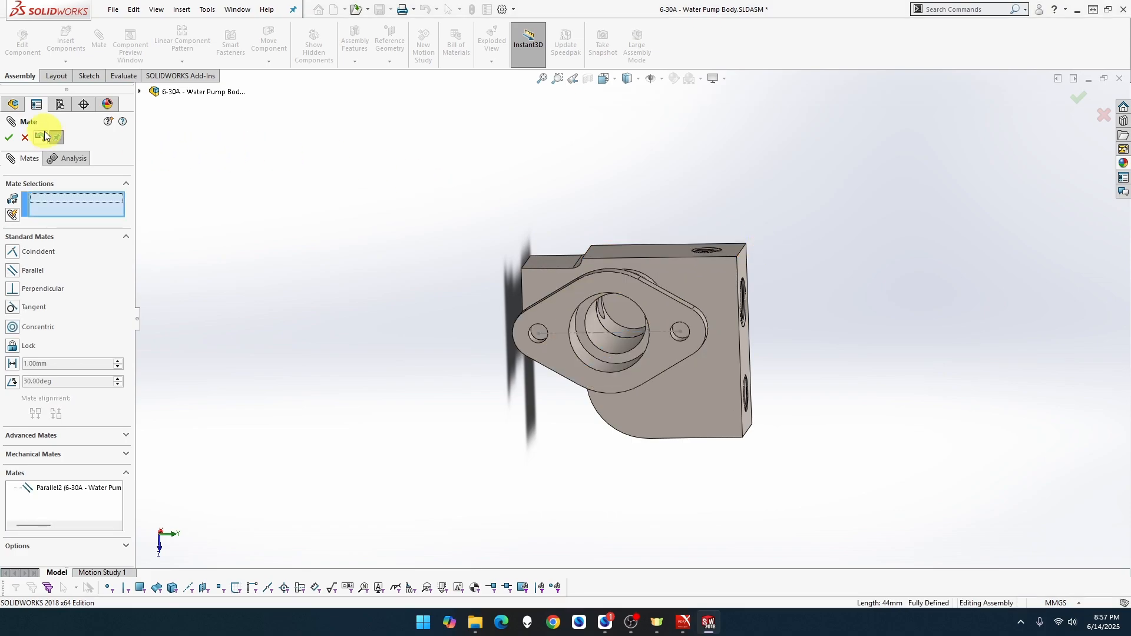
click(8, 139)
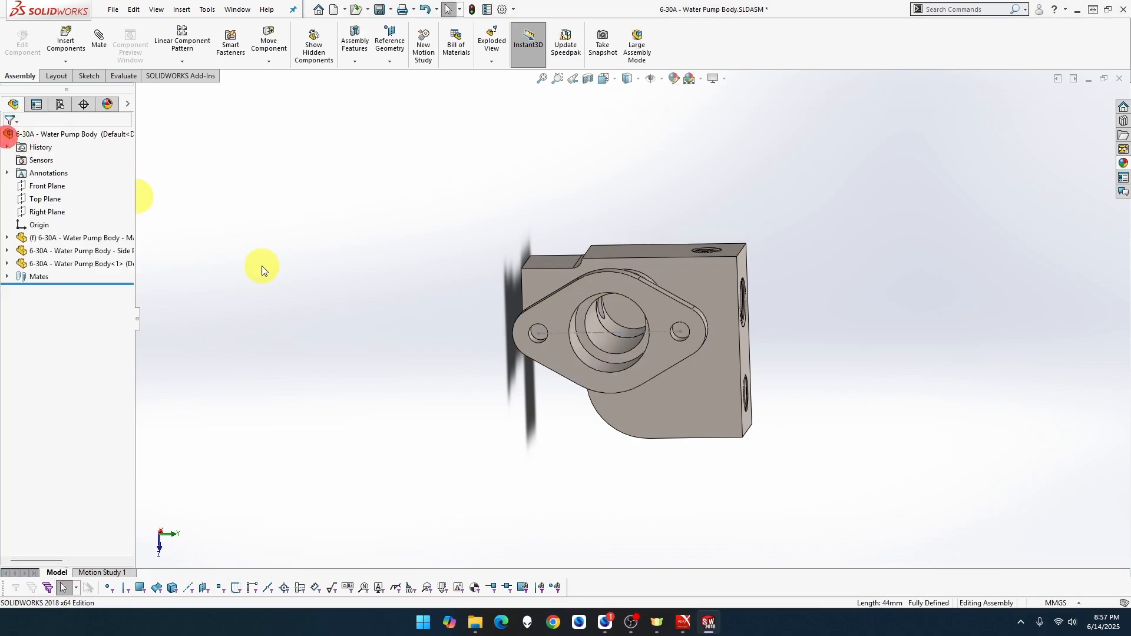
right_click(596, 333)
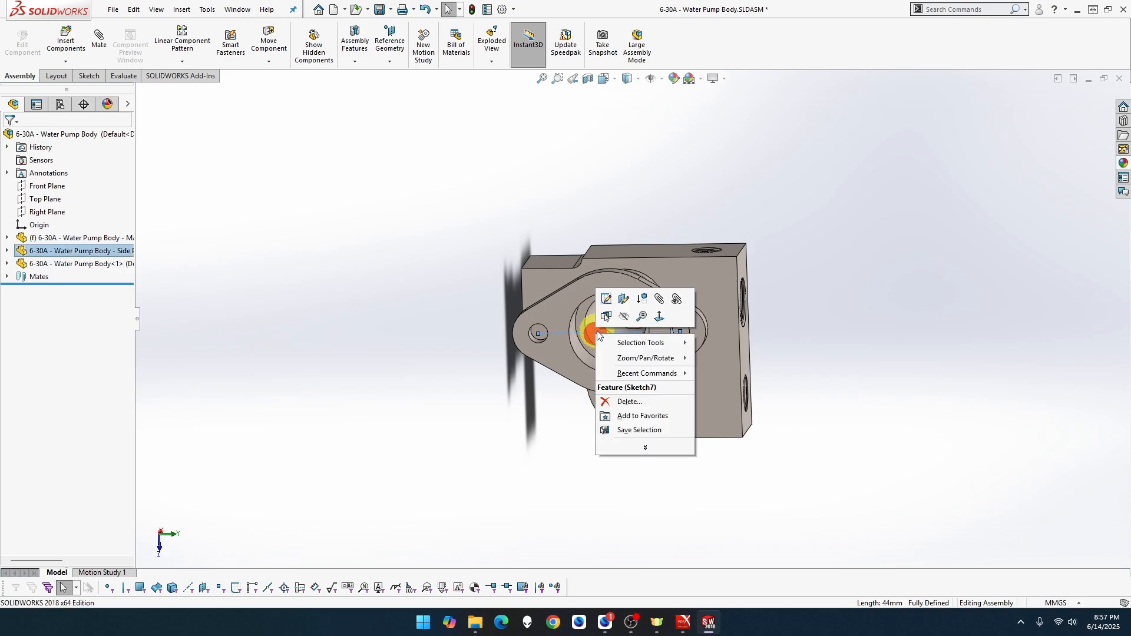
click(624, 315)
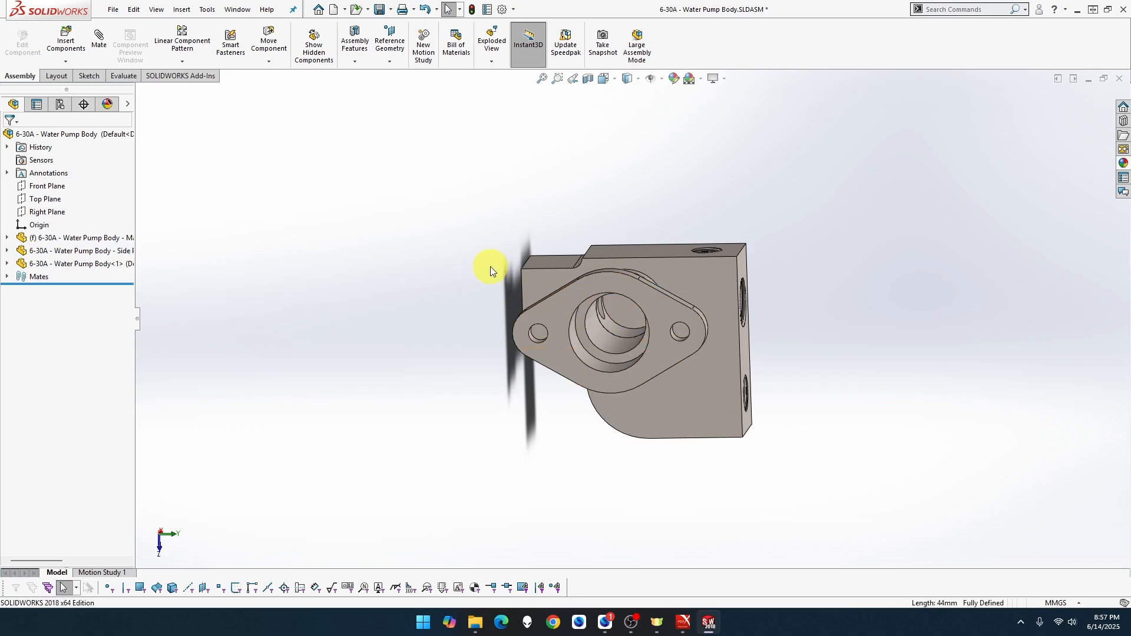
Inspect the mated pump assembly from several sides and save it together with the modified Side Part 2.
middle_drag(490, 266, 122, 632)
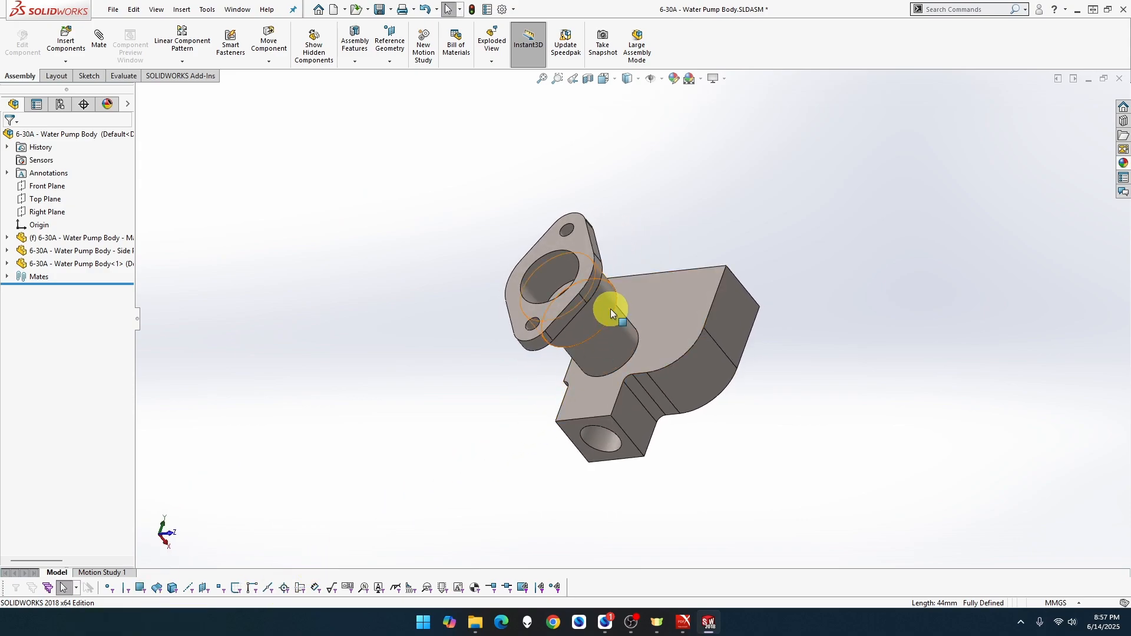
middle_drag(603, 336, 578, 398)
middle_drag(618, 311, 515, 410)
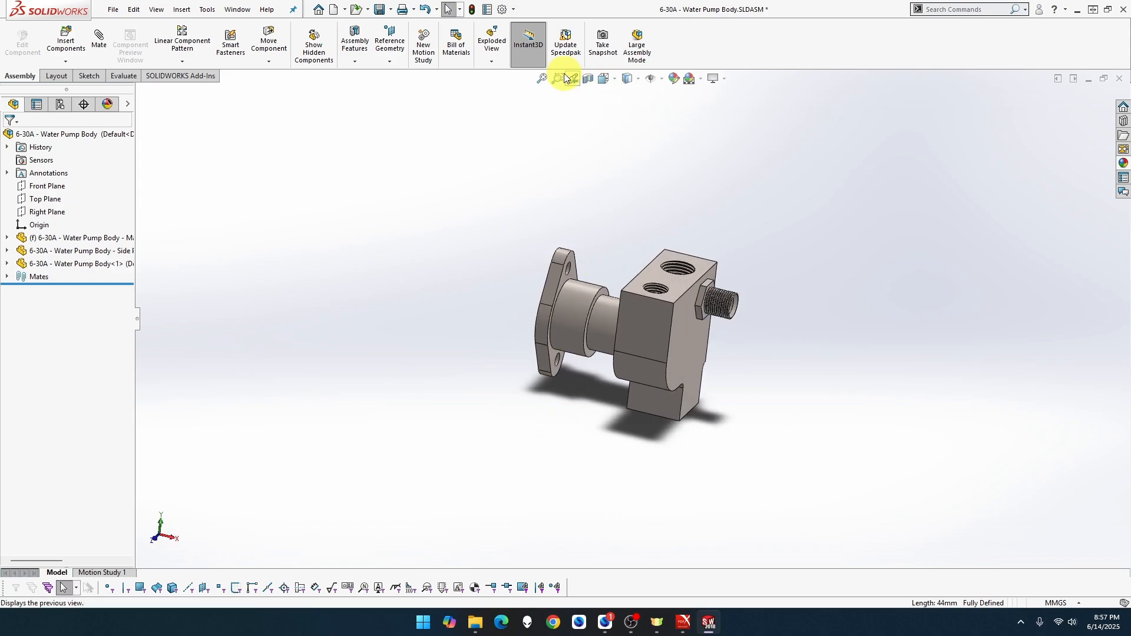
click(542, 80)
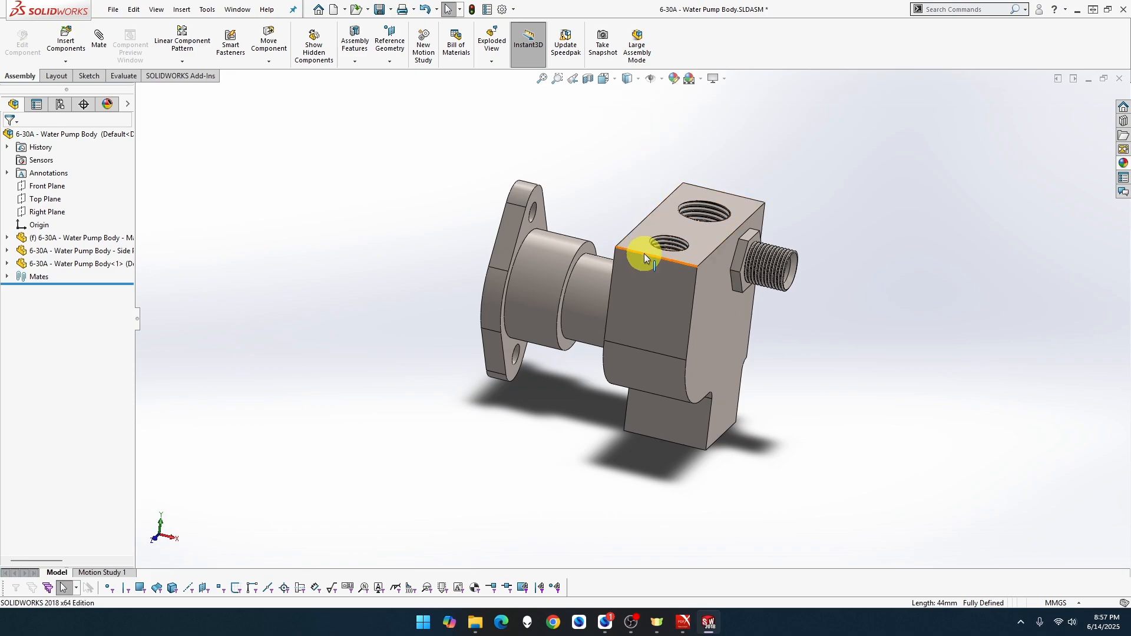
scroll(643, 286, down, 2)
scroll(643, 286, down, 2)
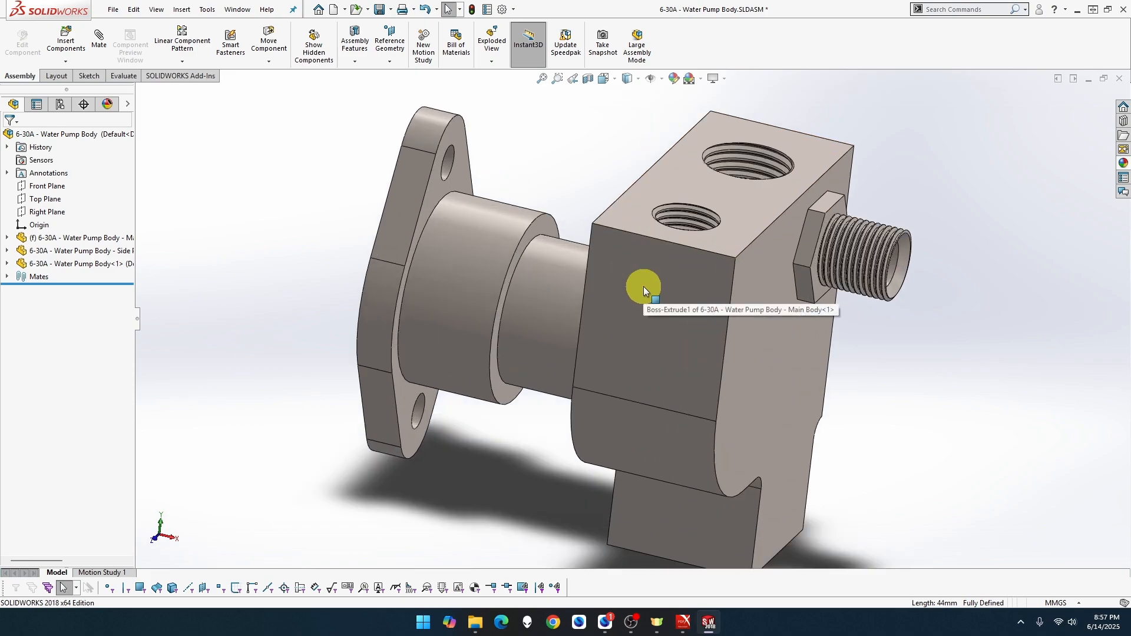
scroll(643, 286, up, 1)
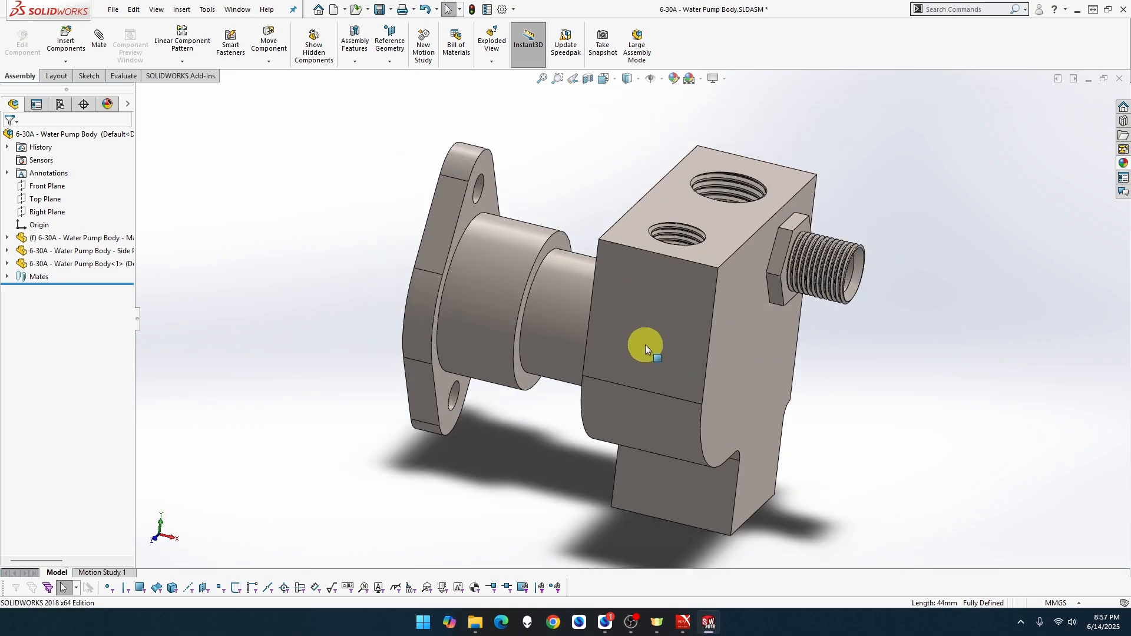
scroll(645, 344, down, 1)
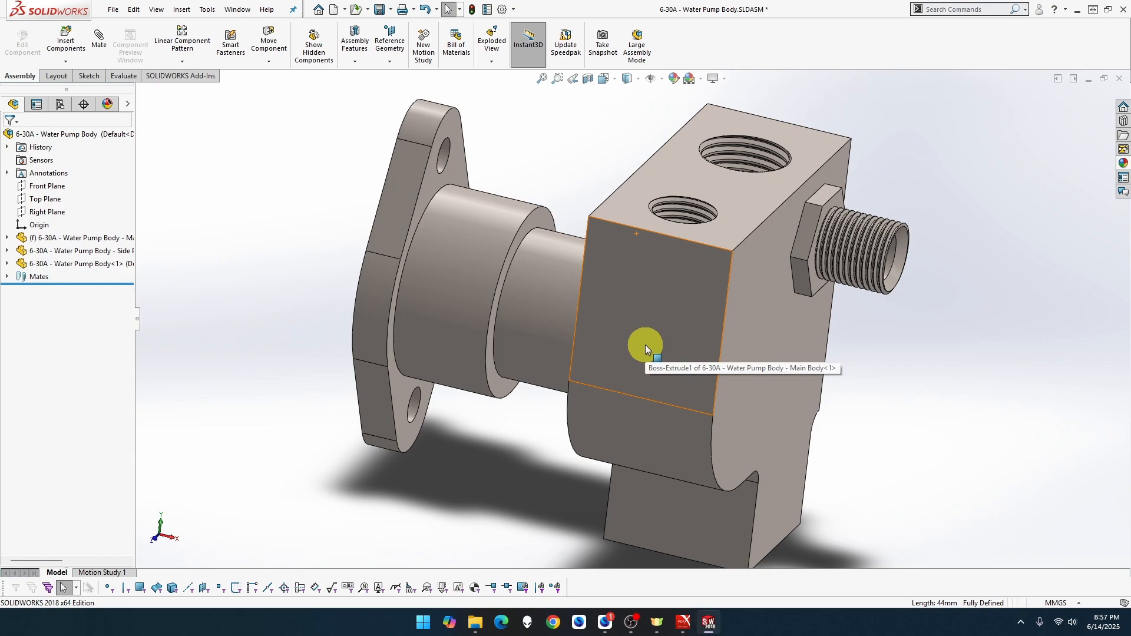
scroll(645, 345, up, 1)
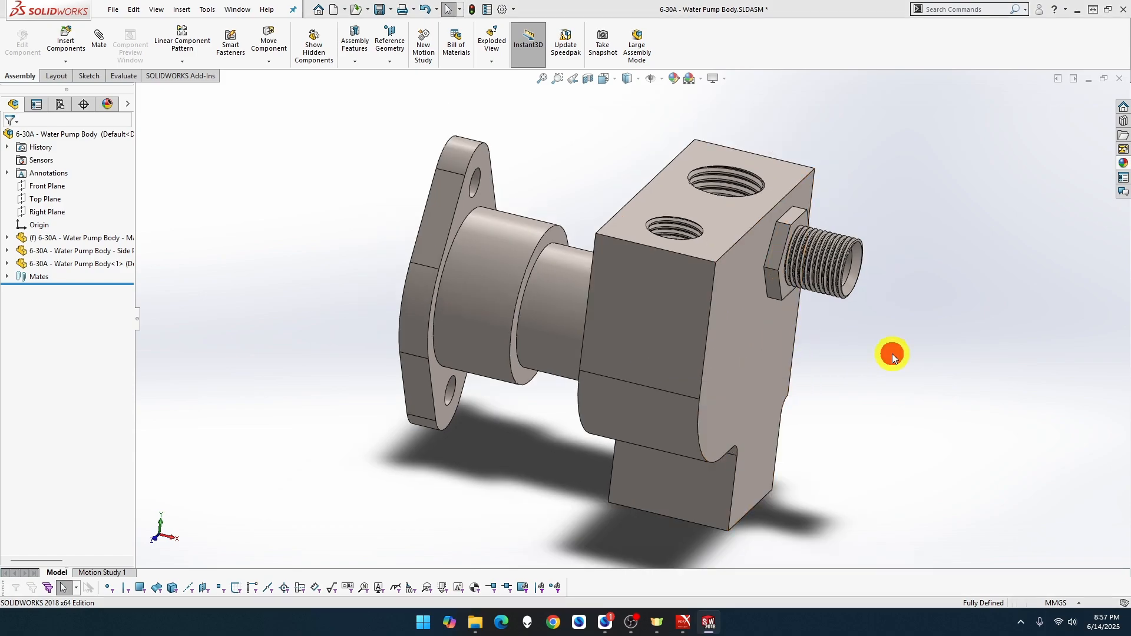
key(ctrl+s)
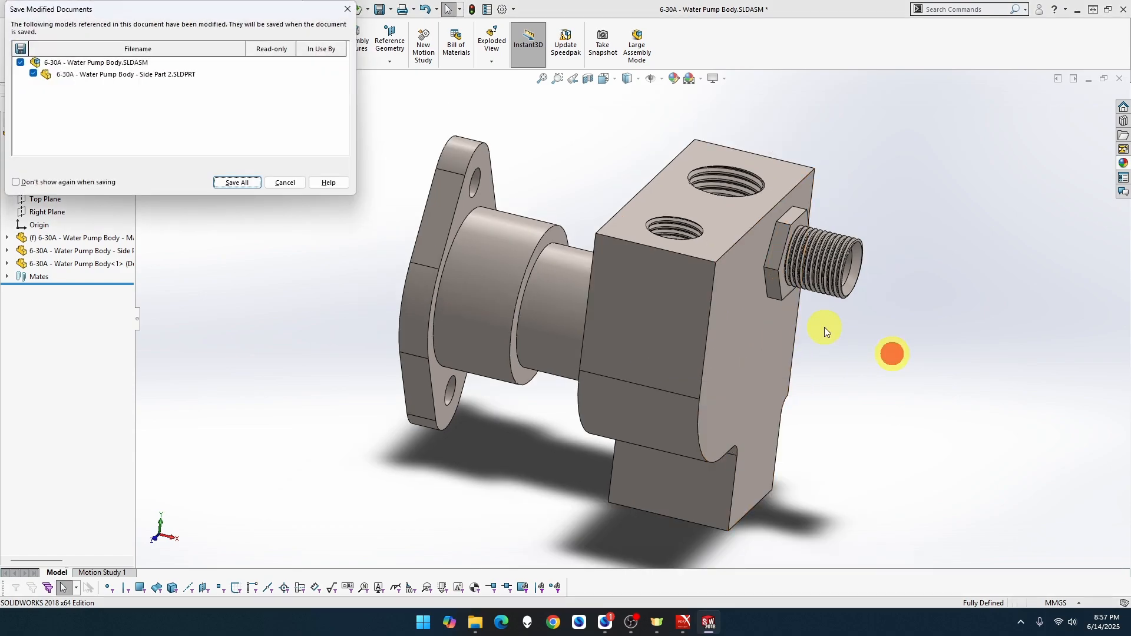
click(249, 184)
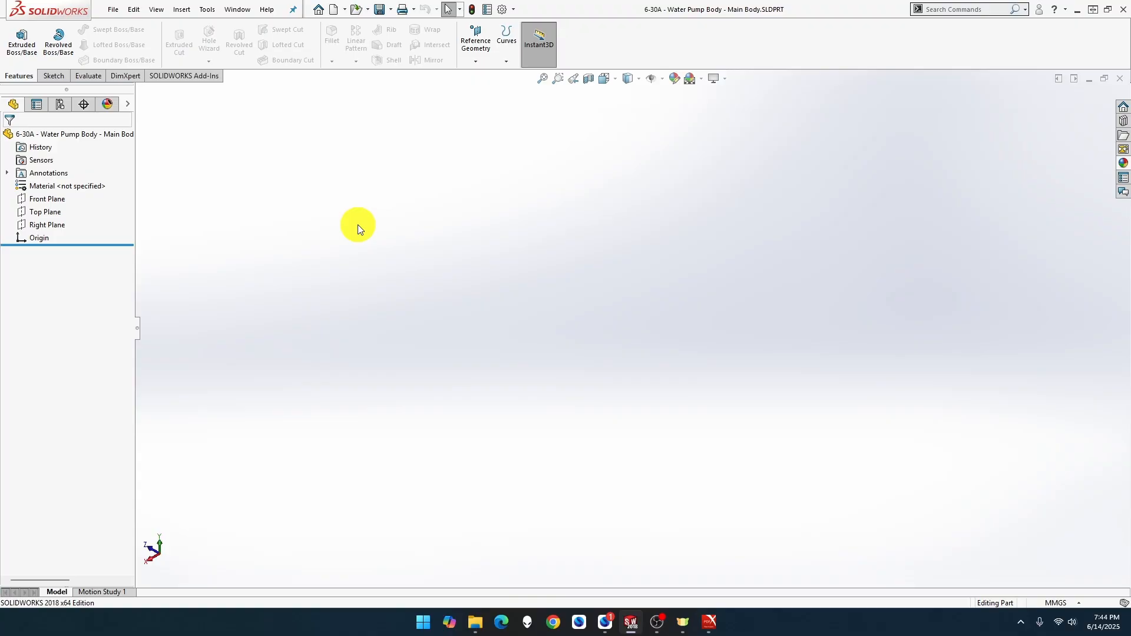
Start a Main Body sketch on the Right Plane with a horizontal line about 51 mm from the origin toward +Z and a vertical line about 32 mm up.
click(55, 224)
right_click(55, 224)
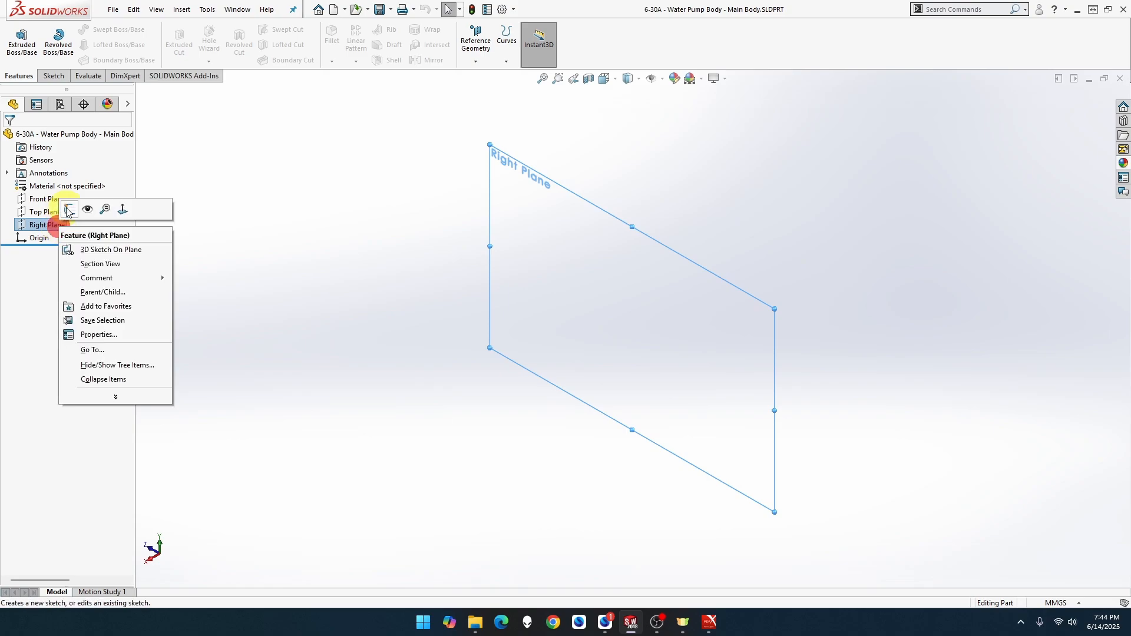
click(66, 207)
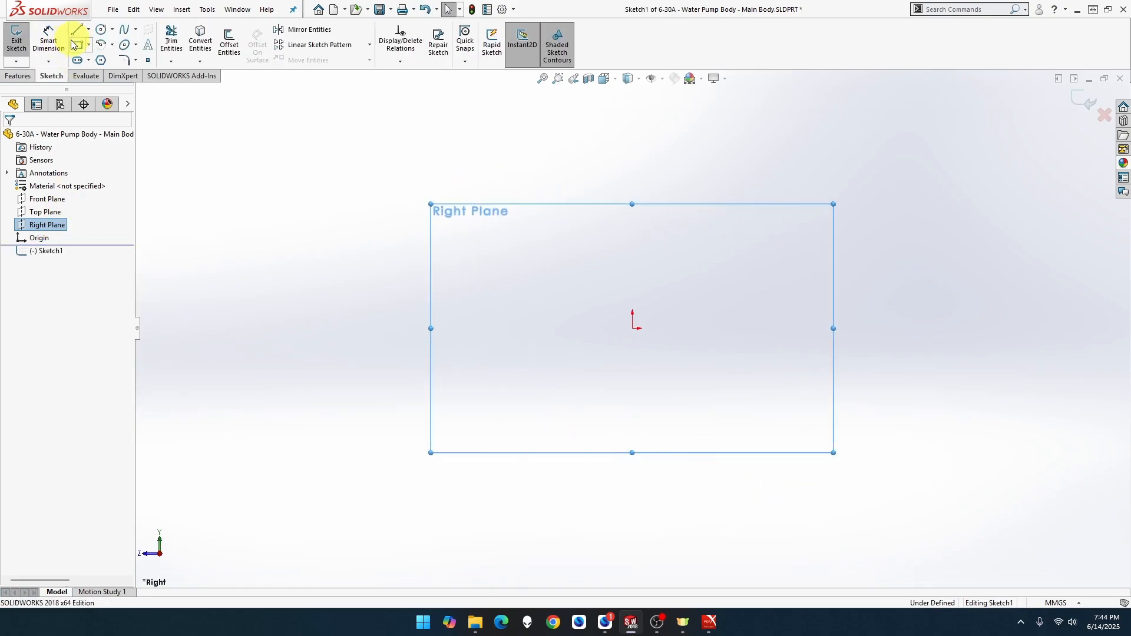
click(79, 30)
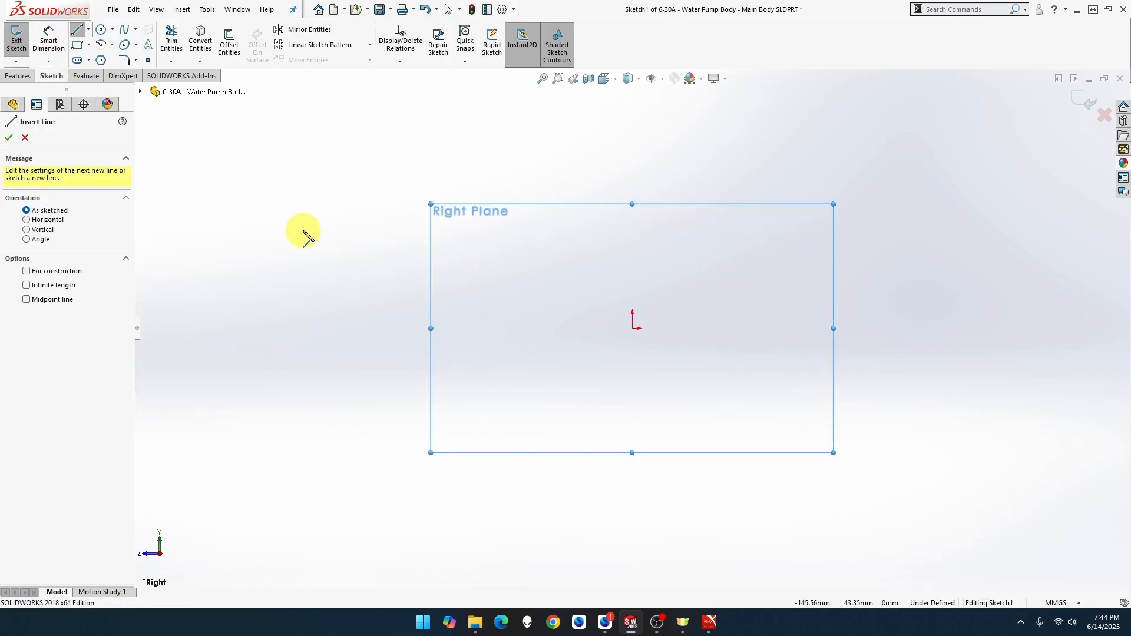
click(632, 328)
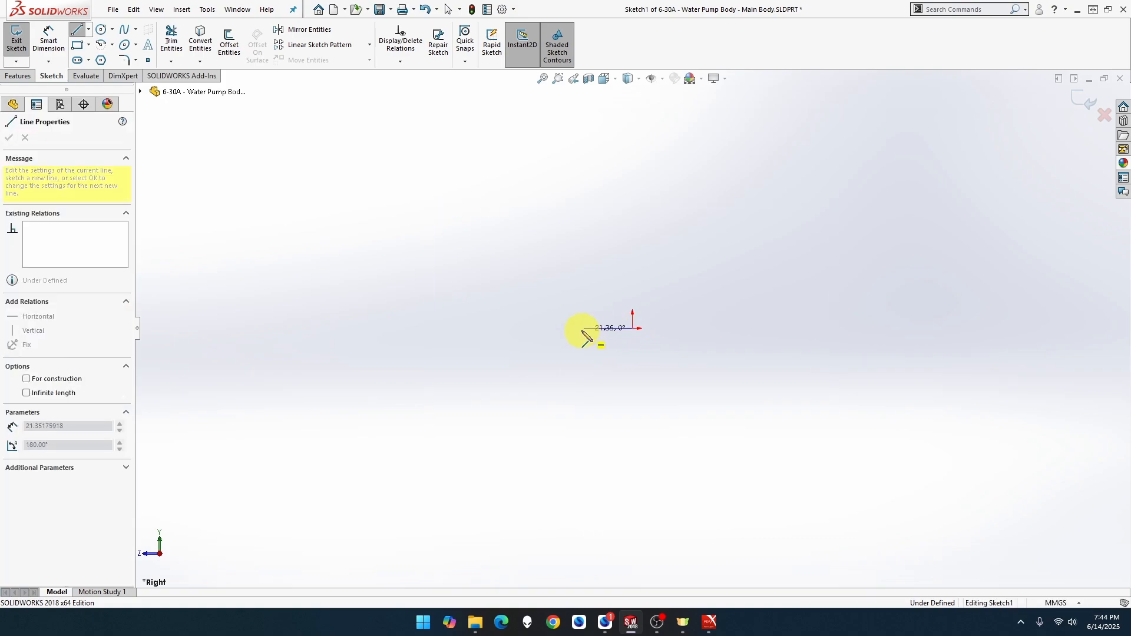
click(517, 328)
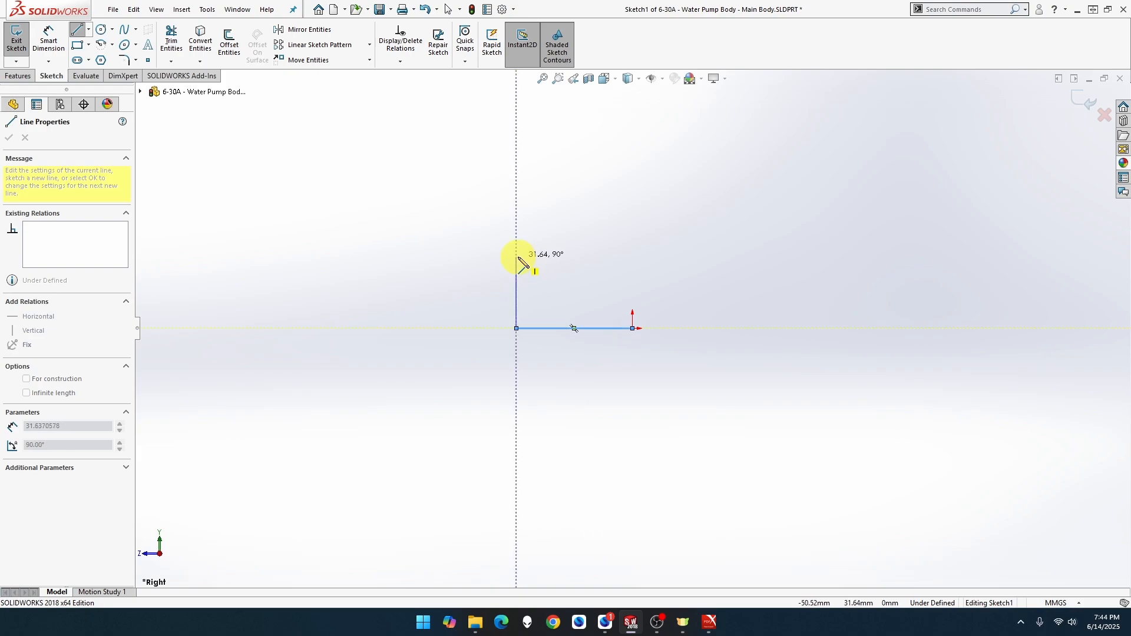
click(517, 257)
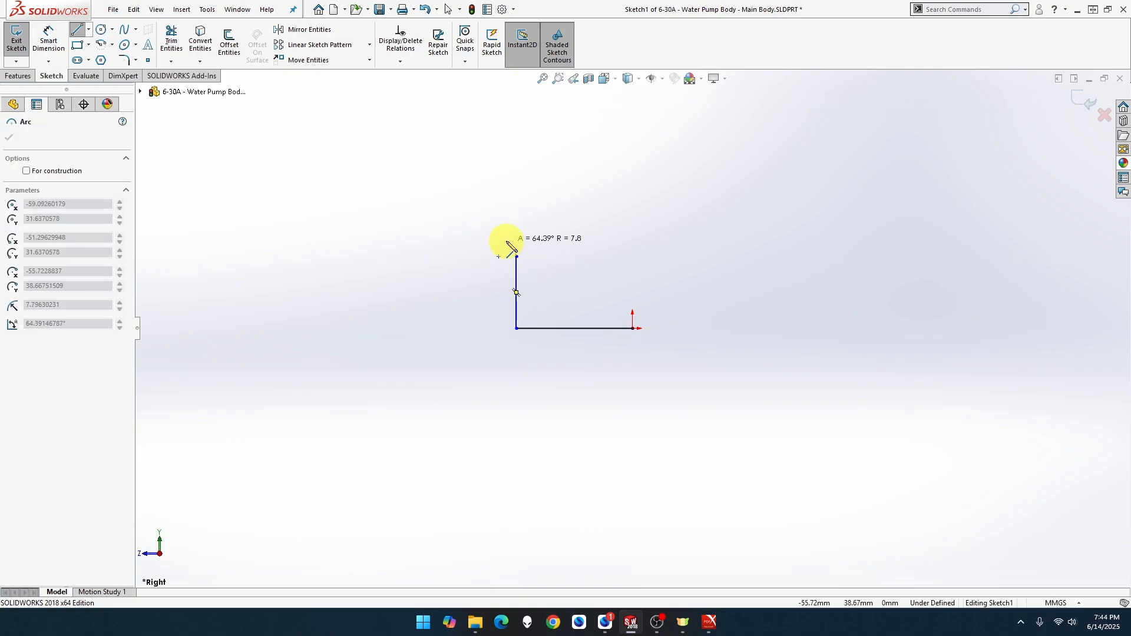
Continue the profile with a tangent arc of about 7 mm radius, a short horizontal line toward +Z and a larger tangent arc curving upward.
click(500, 241)
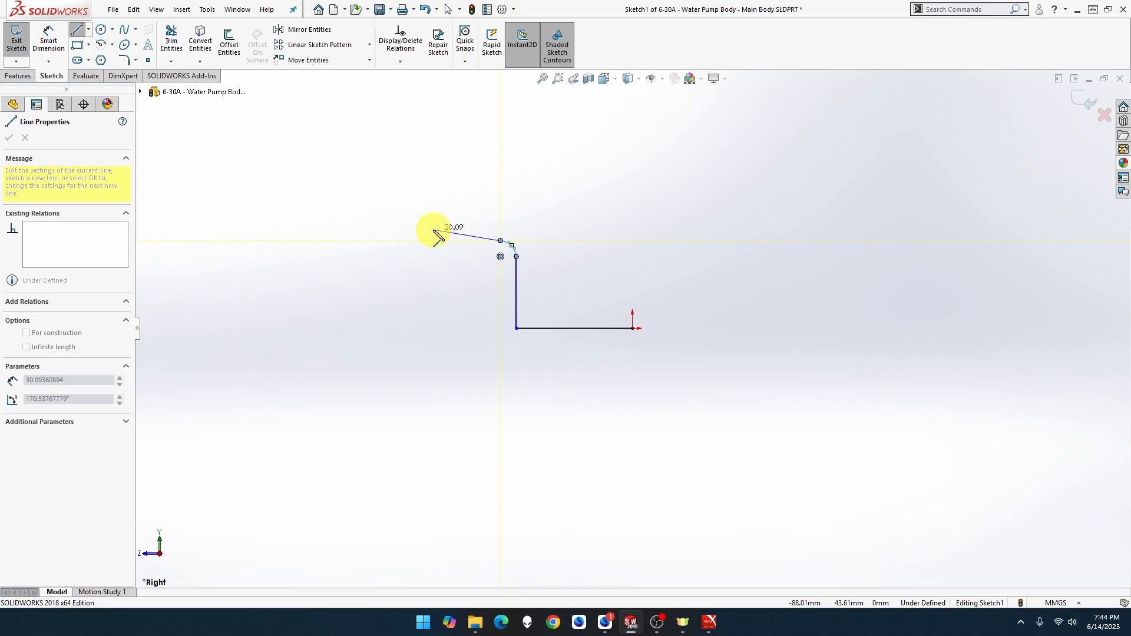
click(469, 241)
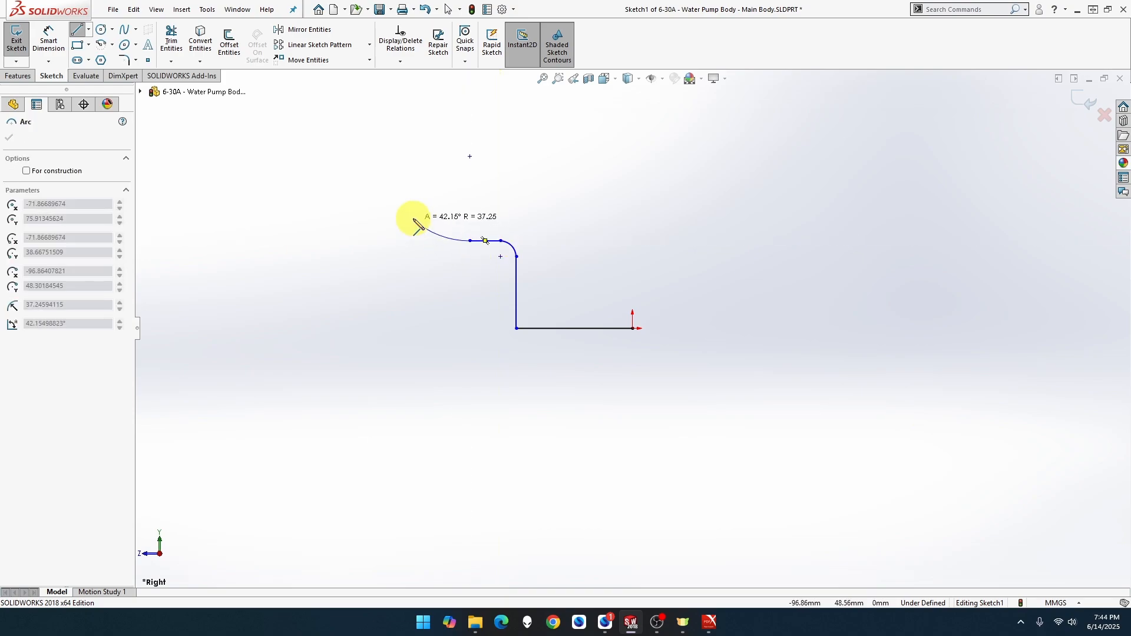
click(416, 186)
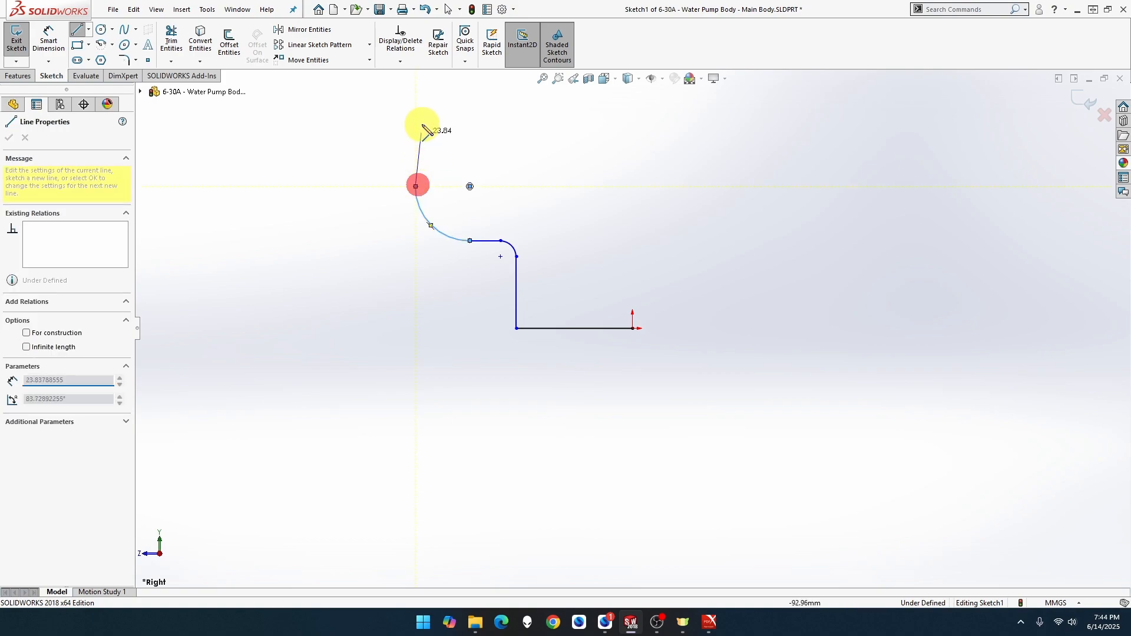
Close the profile with a vertical line up from the large arc, a horizontal line about 106 mm long and a line back to the origin.
click(415, 100)
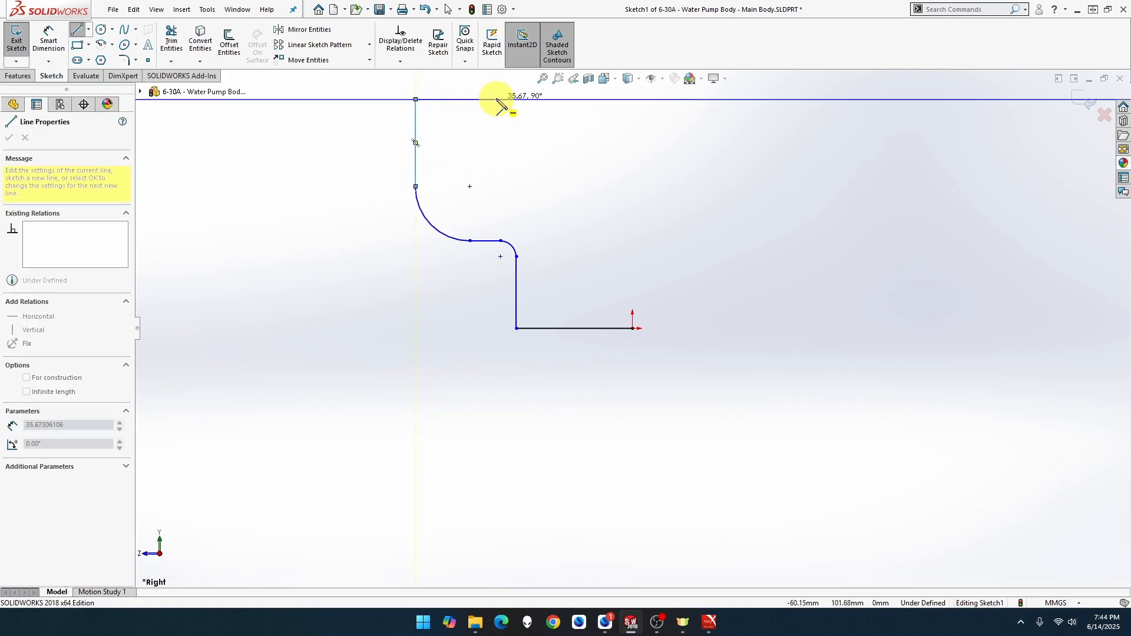
click(656, 101)
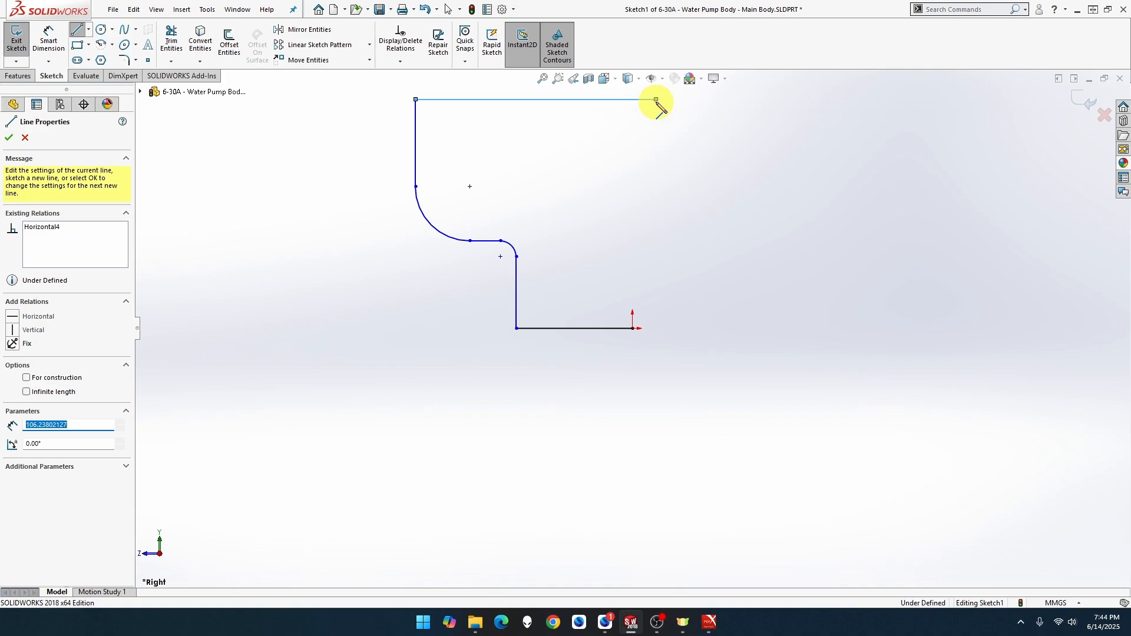
click(633, 328)
click(635, 270)
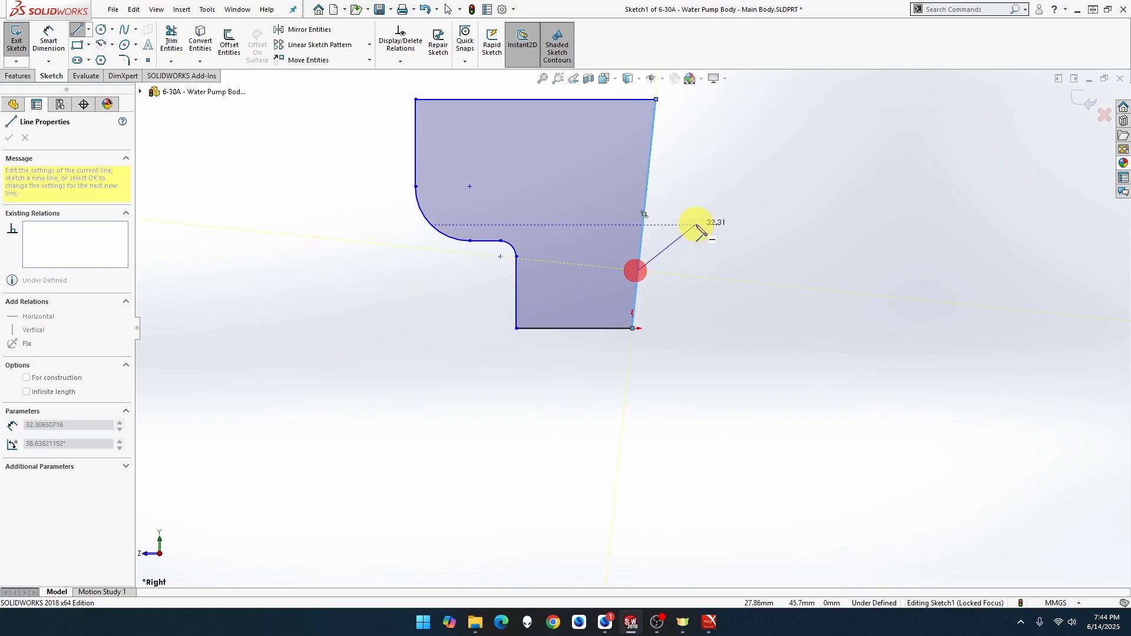
key(Escape)
Add a vertical relation to the slanted closing line that ends at the origin.
click(646, 225)
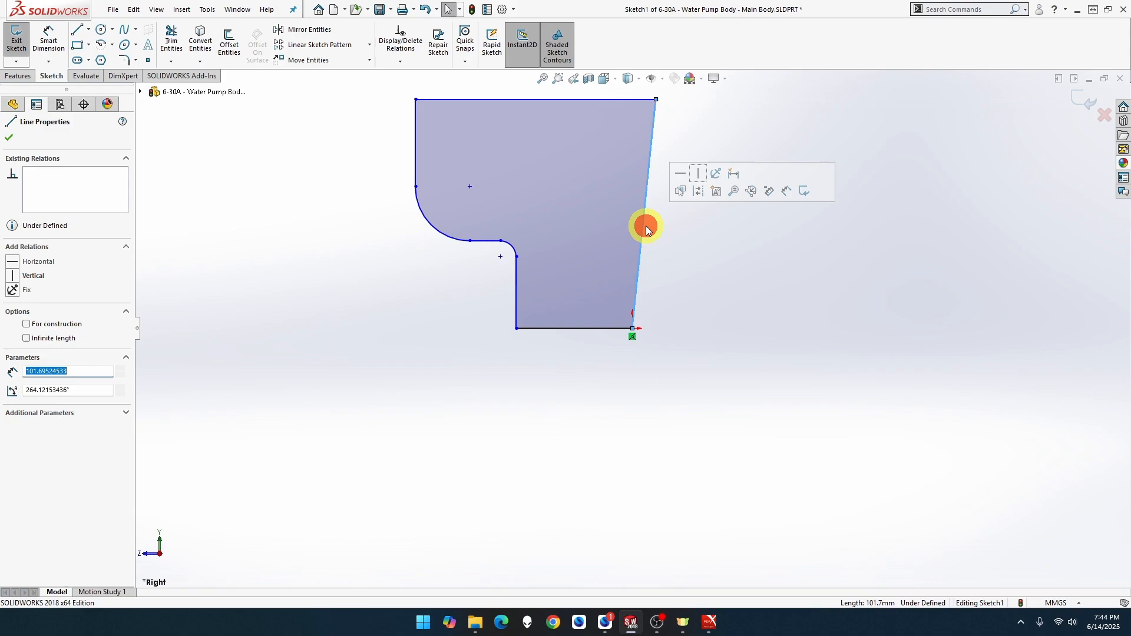
click(698, 174)
click(656, 292)
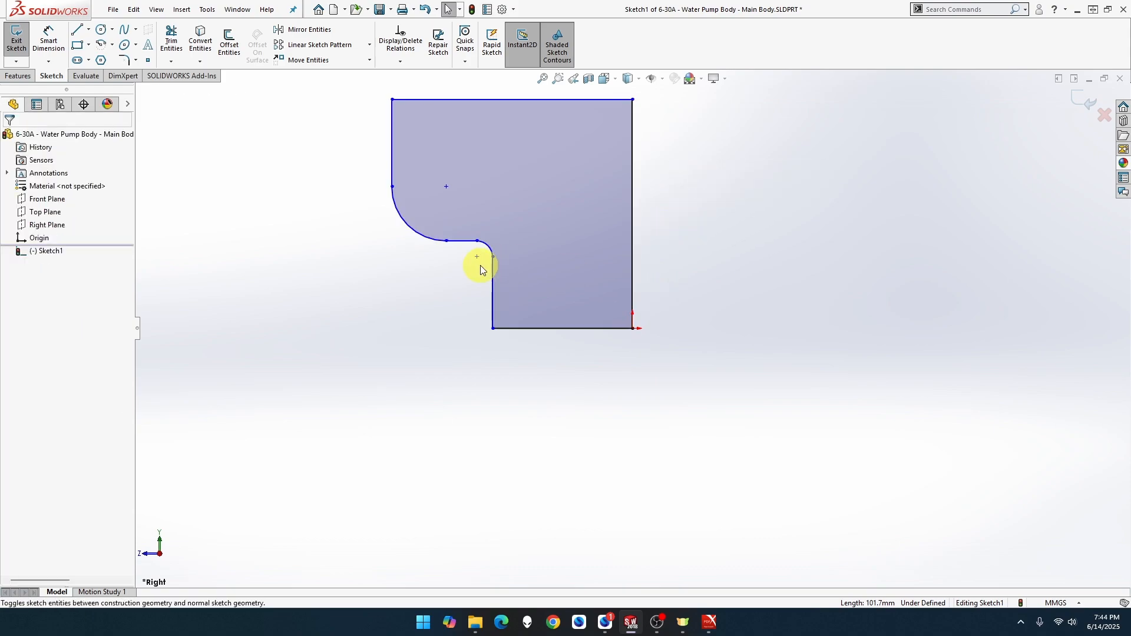
Dimension the small arc's radius as 3 mm and the large arc's radius as 19 mm.
click(49, 42)
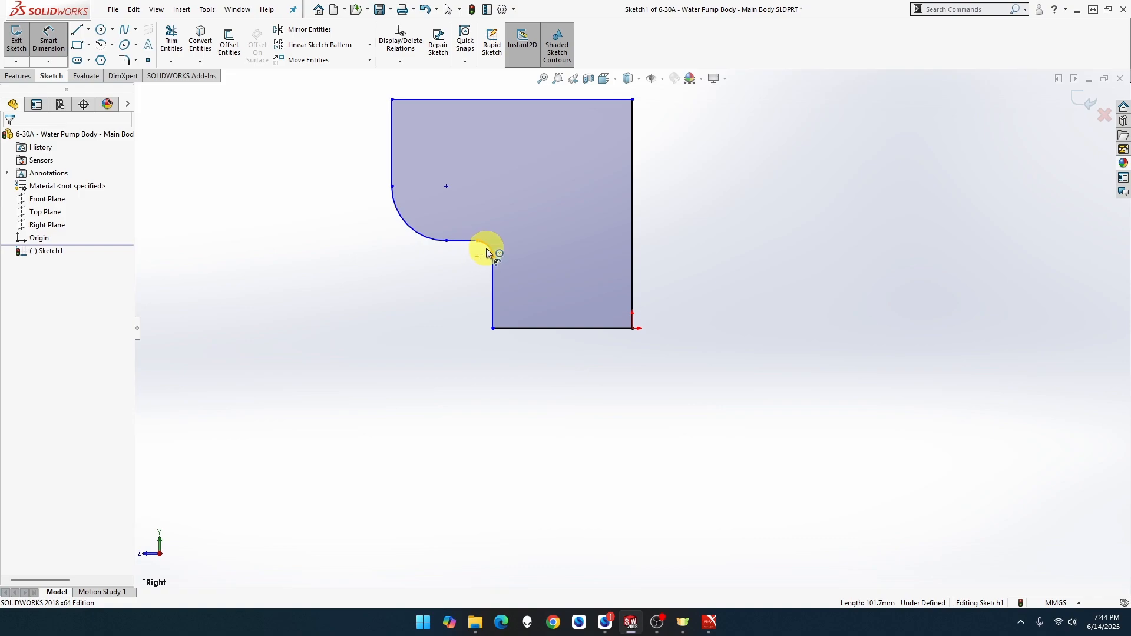
click(486, 253)
click(425, 287)
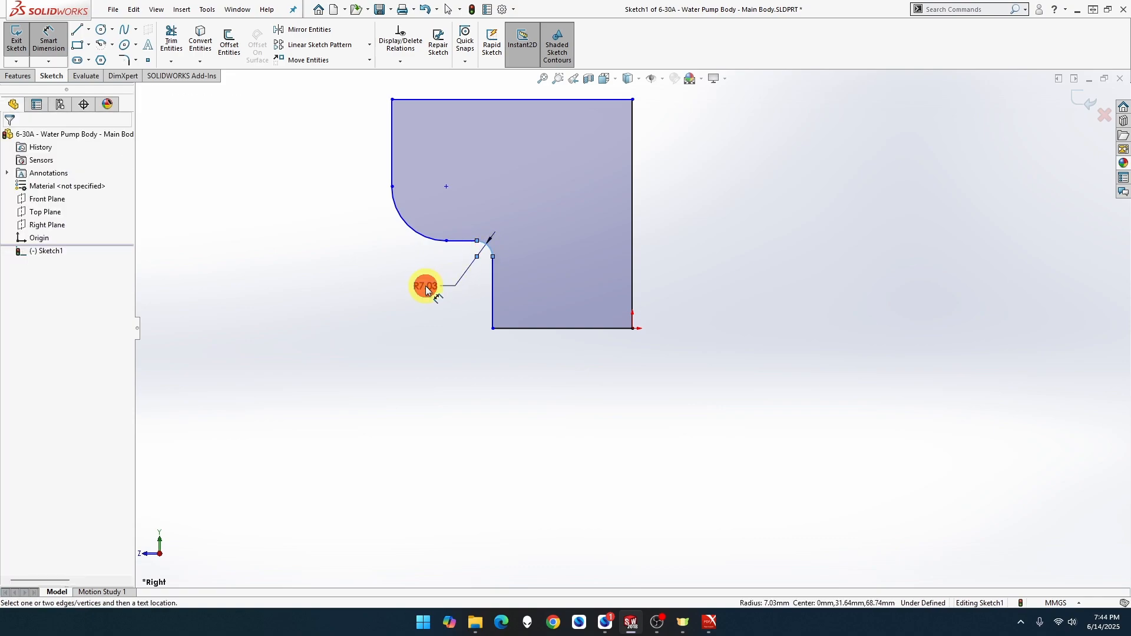
text(3.00mm)
key(Return)
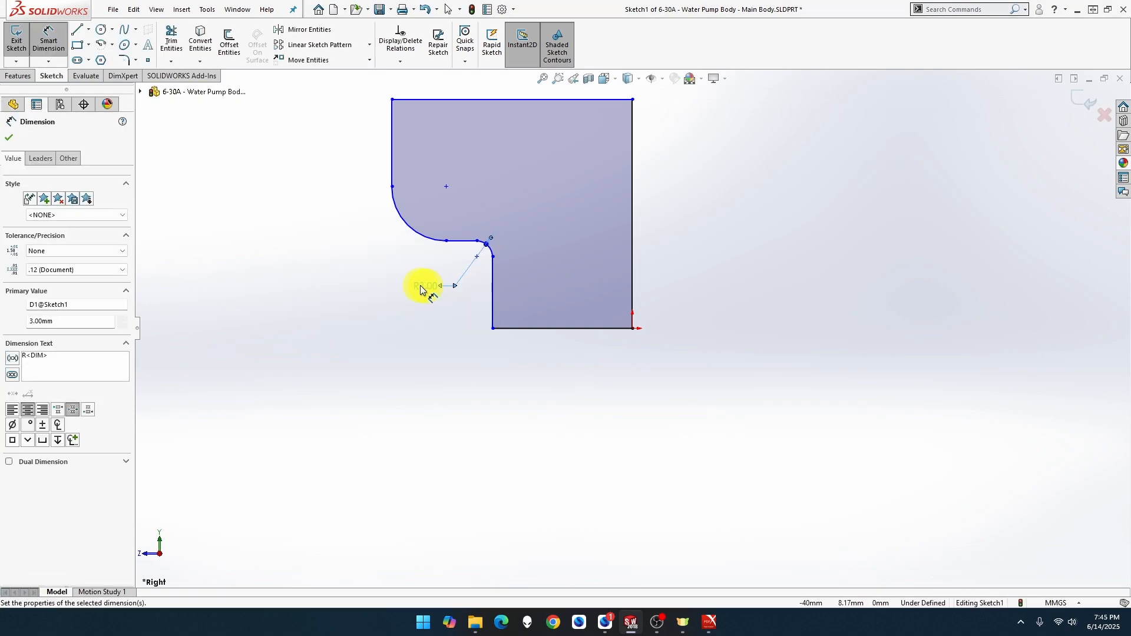
click(421, 242)
click(352, 261)
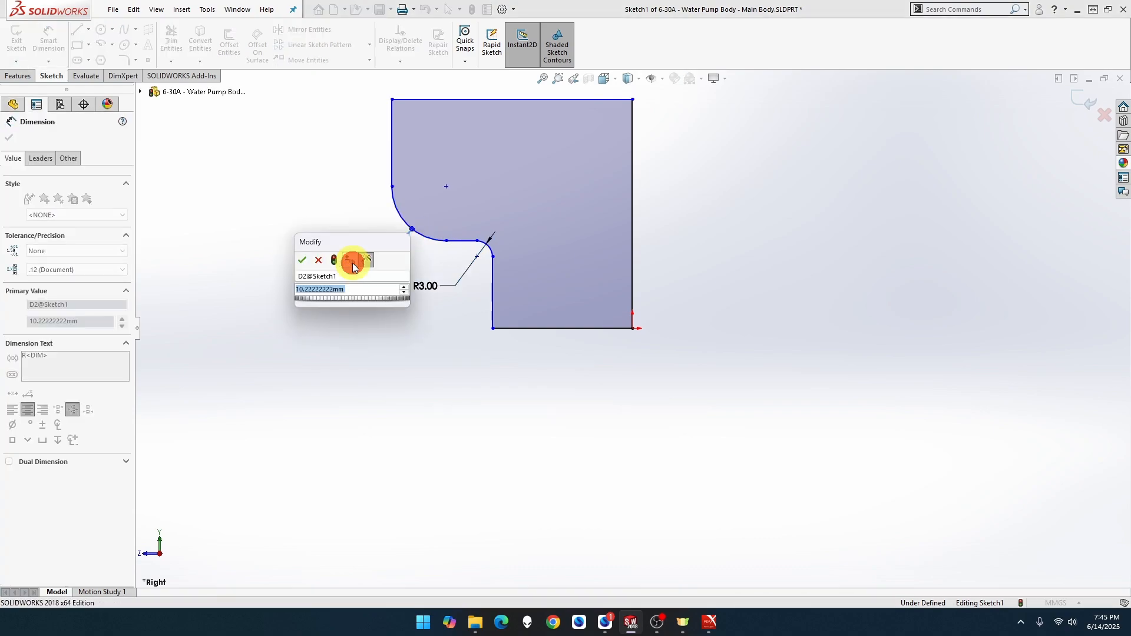
text(19)
key(Return)
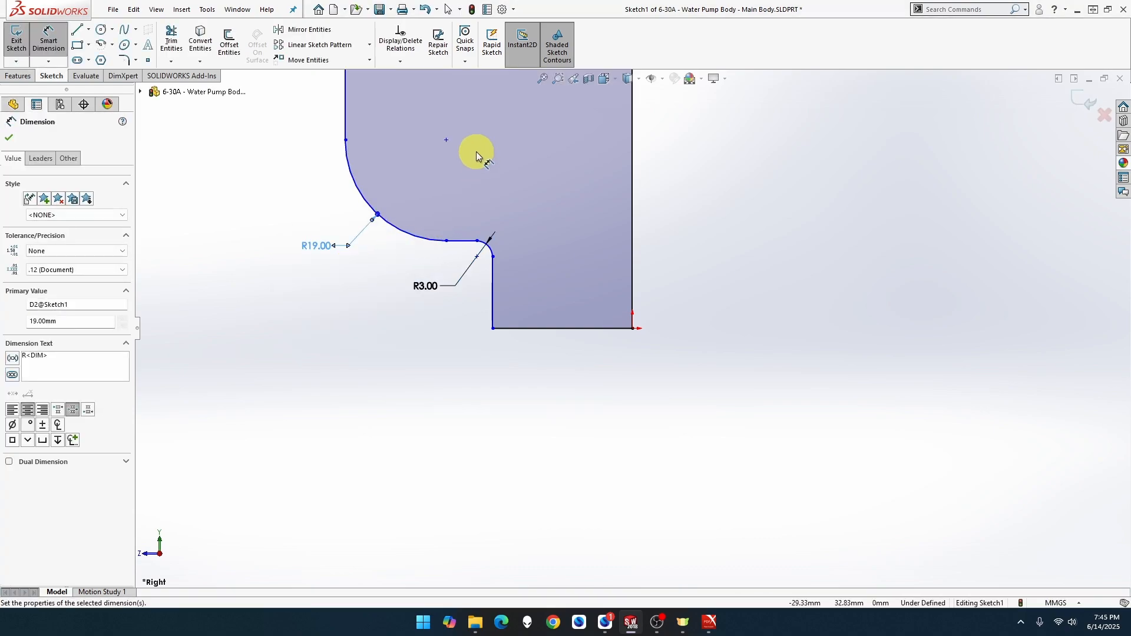
Dimension the profile's bottom horizontal line to 25 mm.
click(542, 77)
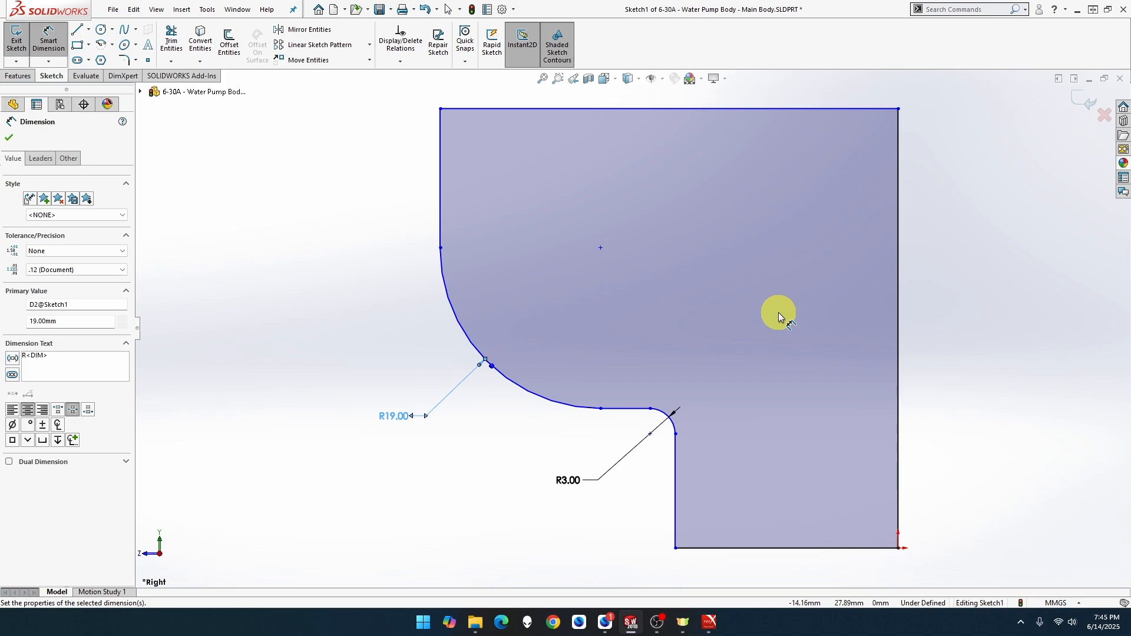
click(803, 548)
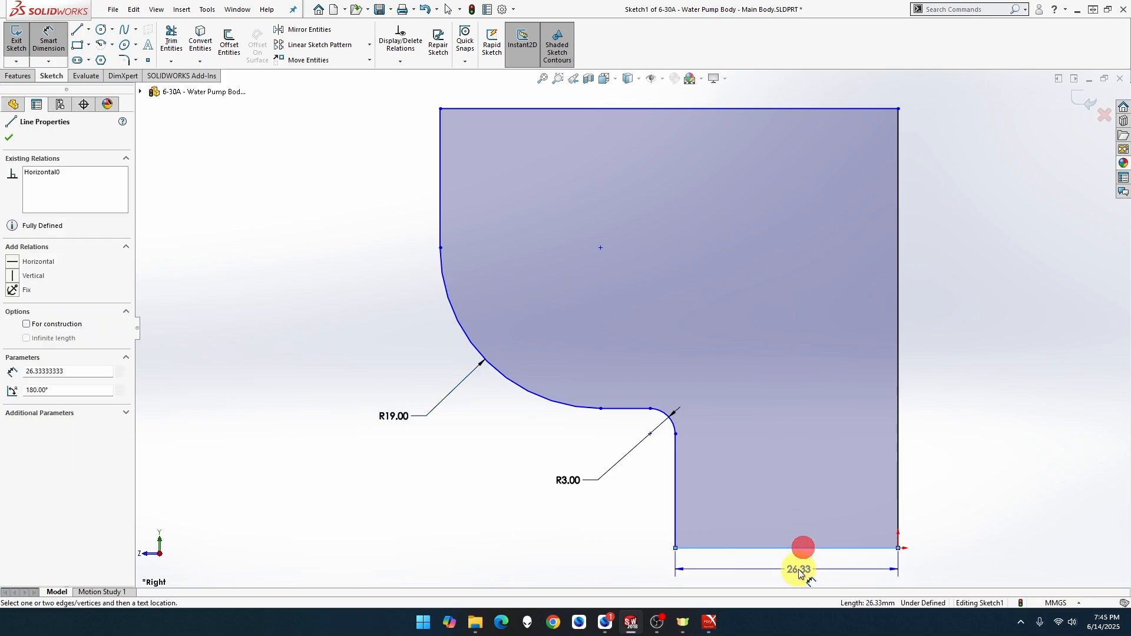
click(798, 570)
key(Return)
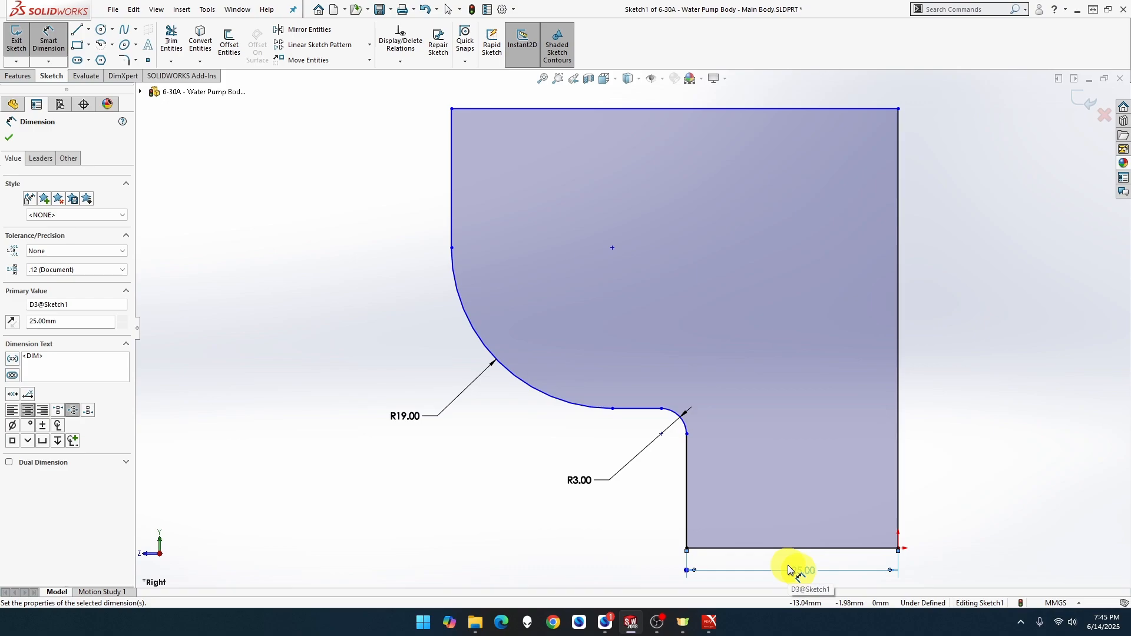
Dimension the horizontal distance between the bottom line's outer corner and the upper end of the large arc.
click(685, 550)
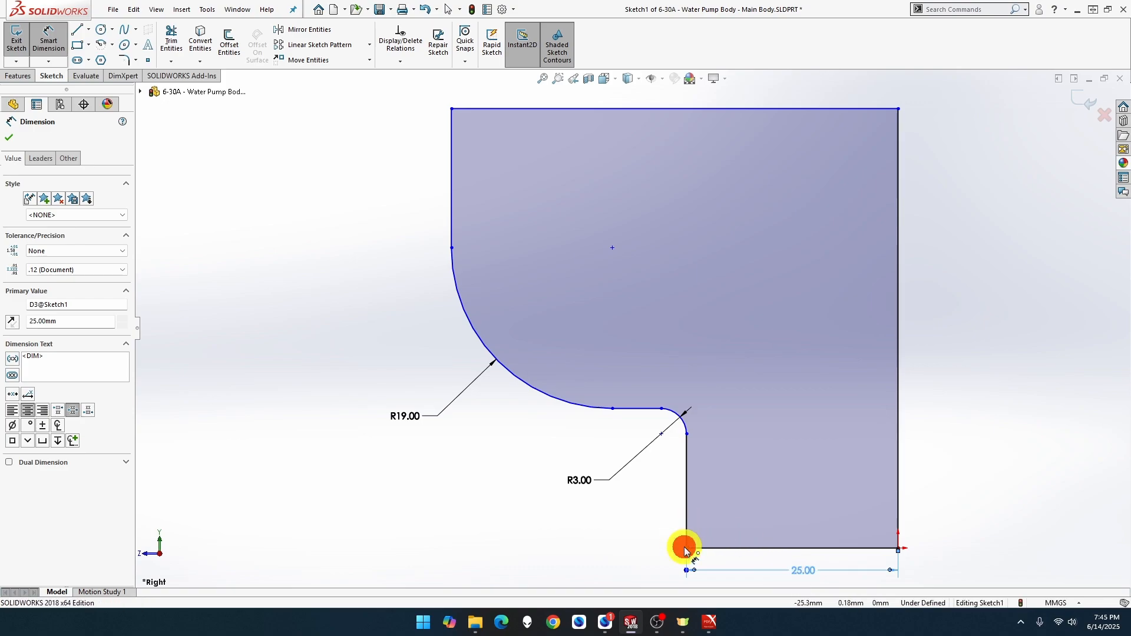
click(452, 250)
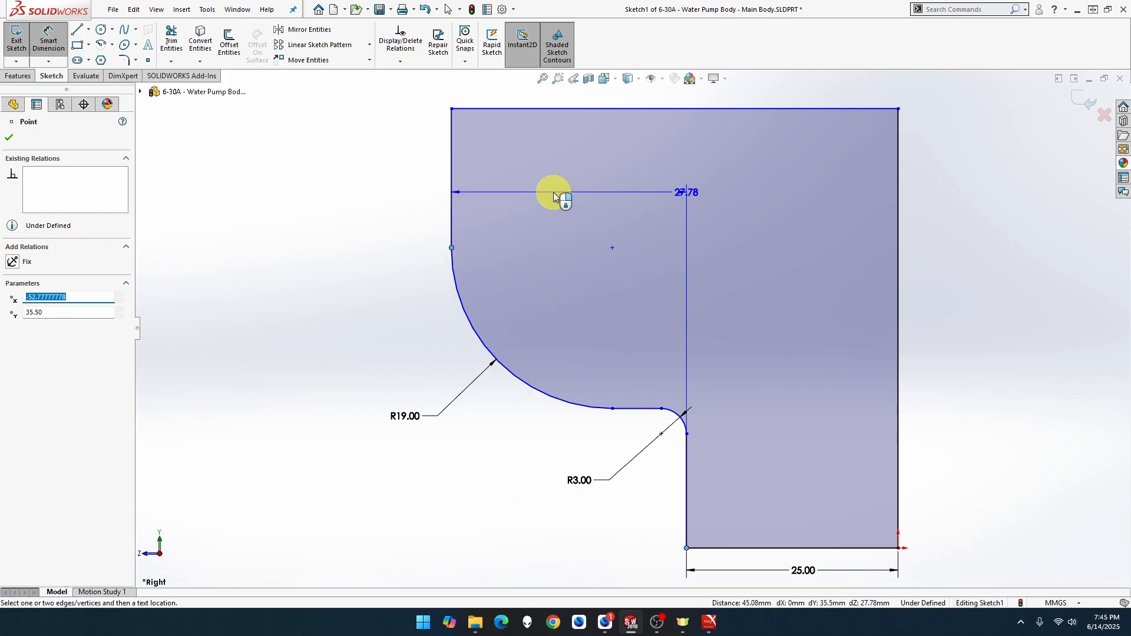
click(553, 192)
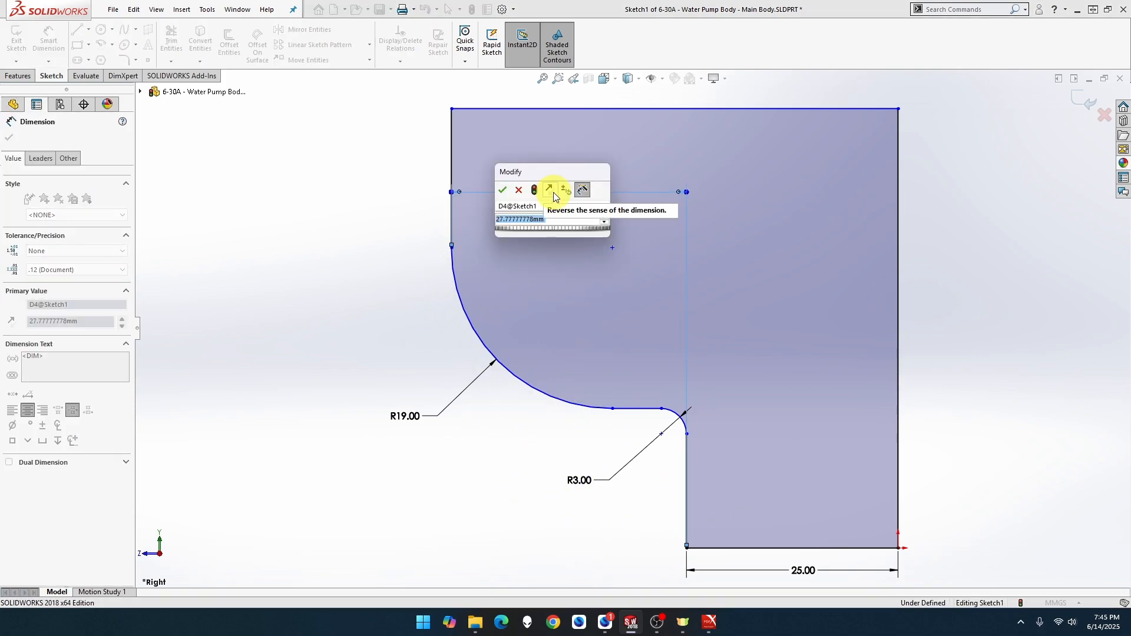
Set the horizontal distance between the profile's outer vertical edge and the lower leg to 28.5 mm, placing the dimension below the profile.
text(28.)
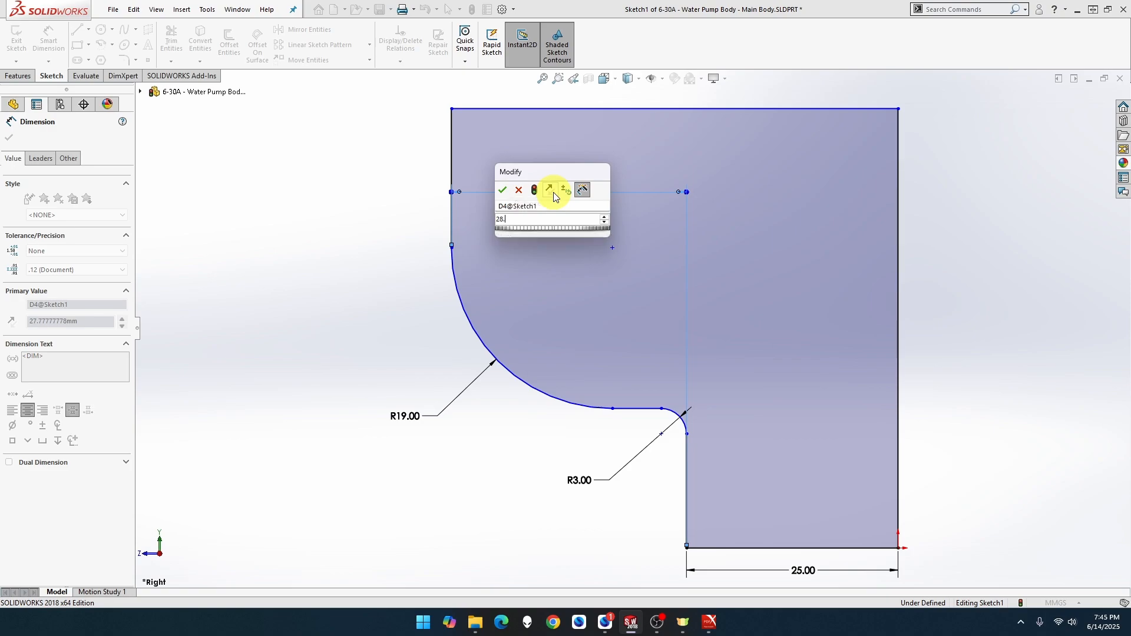
text(5)
key(Return)
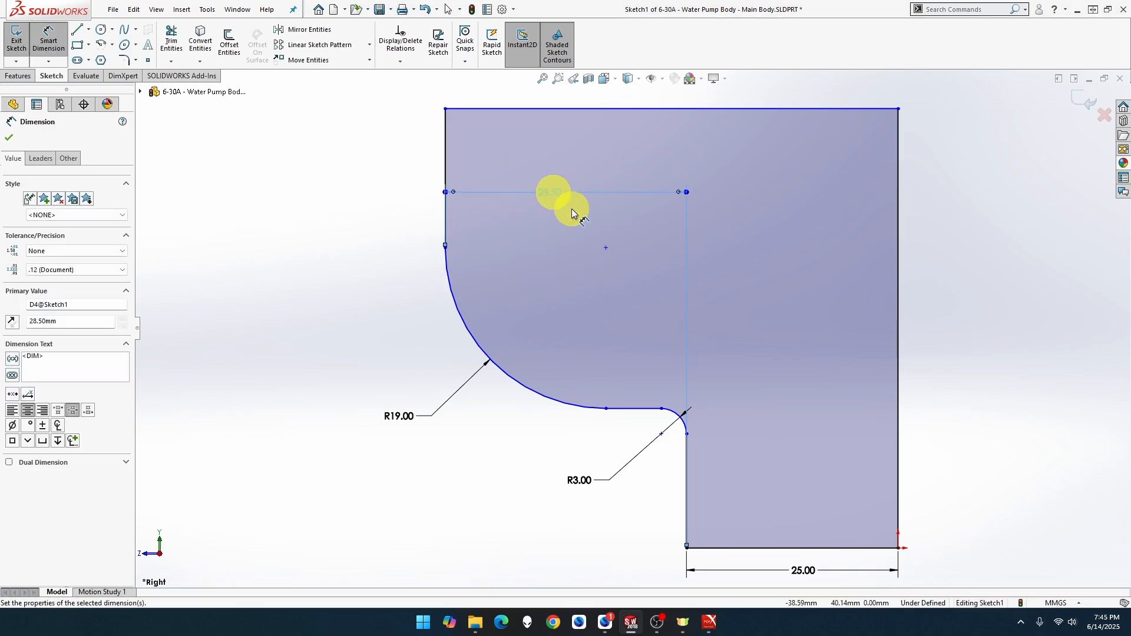
drag(556, 195, 557, 577)
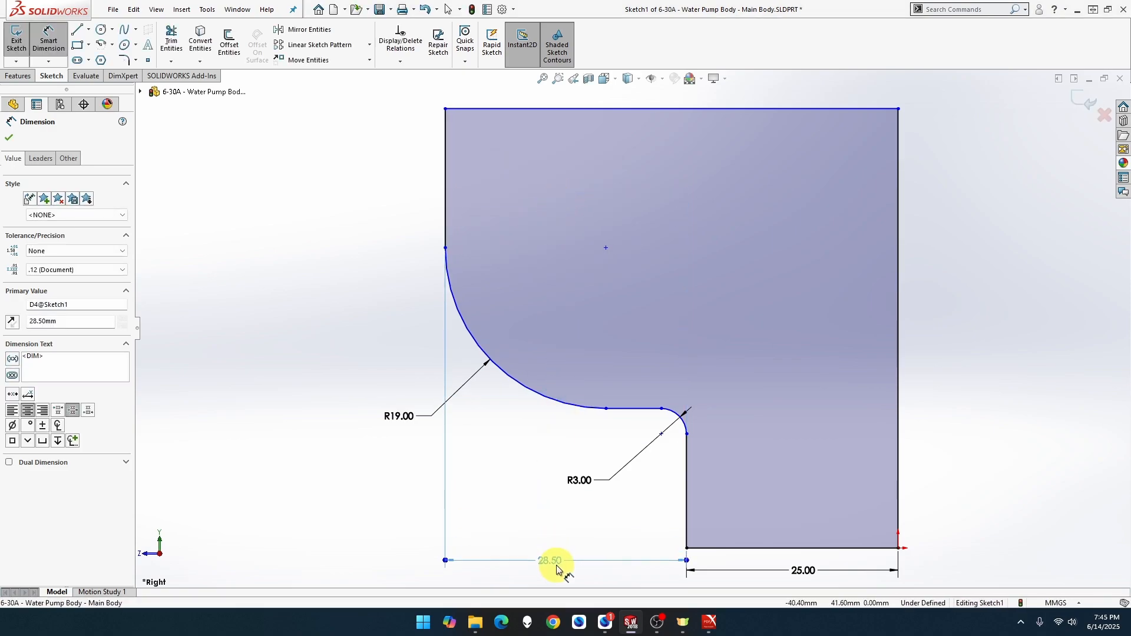
Dimension the height from the base line to the short horizontal edge as 19 mm, and reposition the R19 dimension below its arc.
click(617, 412)
click(727, 550)
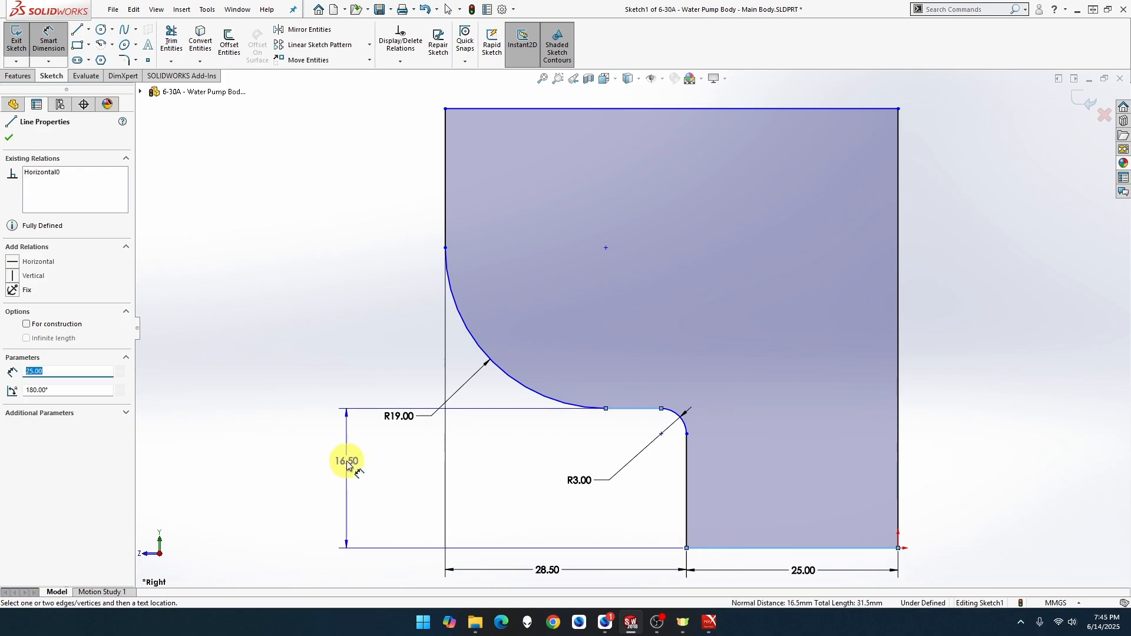
click(348, 465)
text(19)
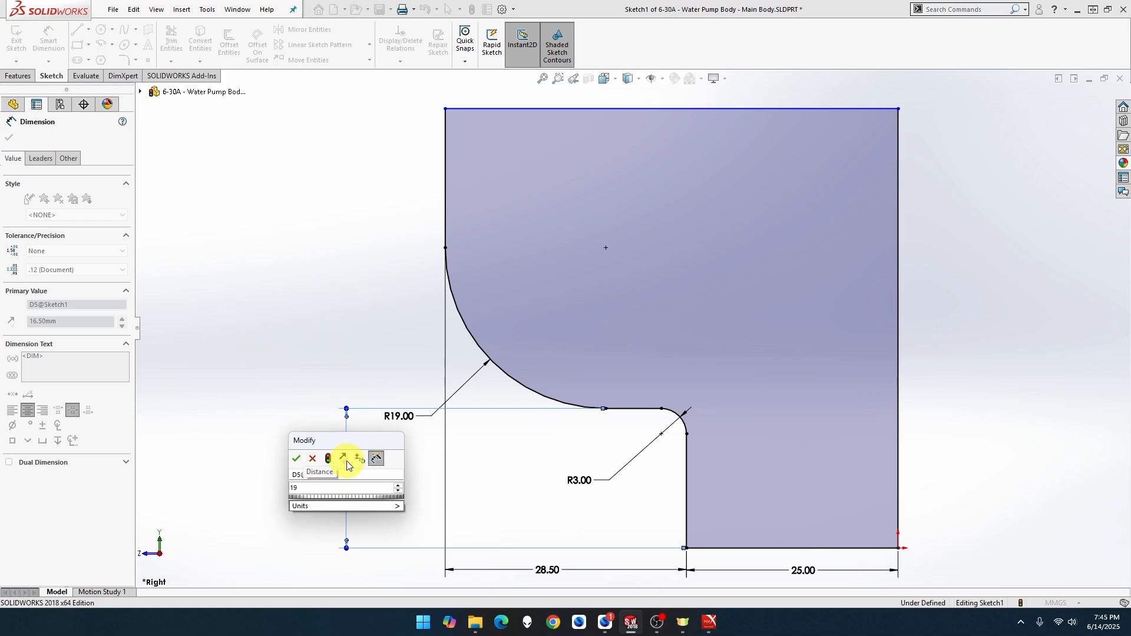
key(Return)
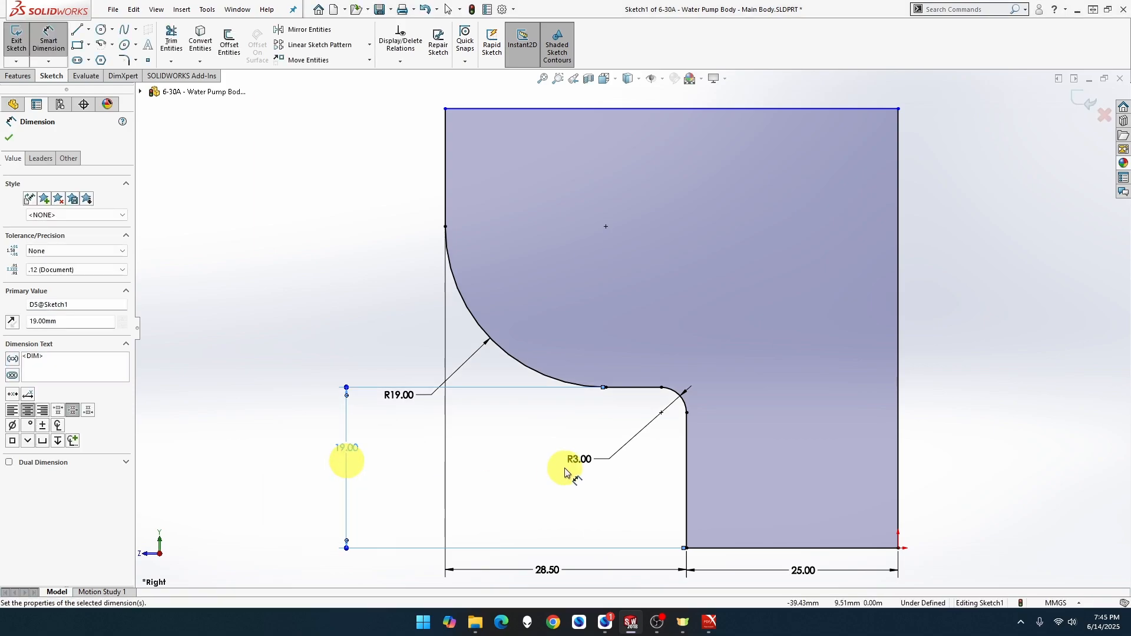
mouse_move(397, 397)
mouse_down()
mouse_move(457, 413)
mouse_move(583, 313)
mouse_move(502, 387)
mouse_move(485, 454)
mouse_up()
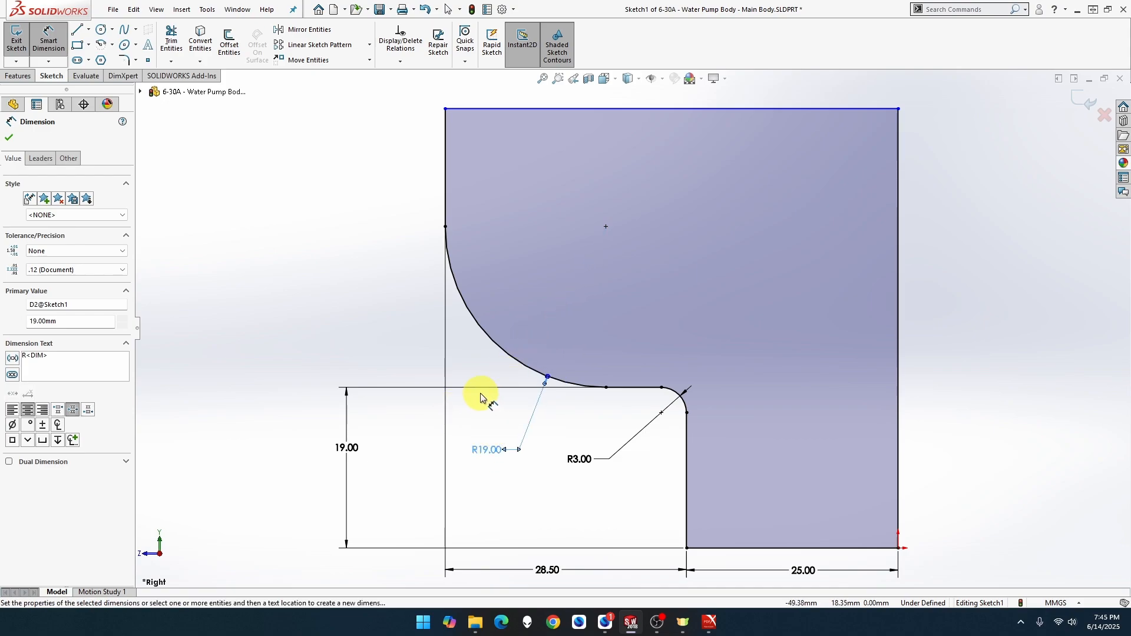
click(398, 337)
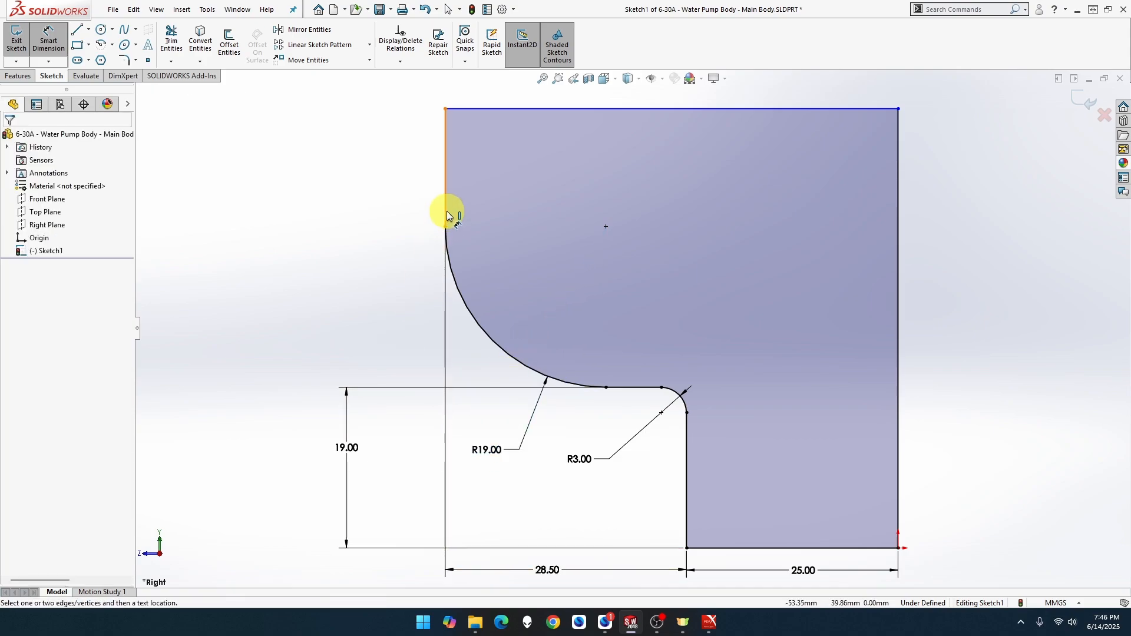
Dimension the distance from the profile's top line to the short horizontal edge as 48 mm.
click(475, 110)
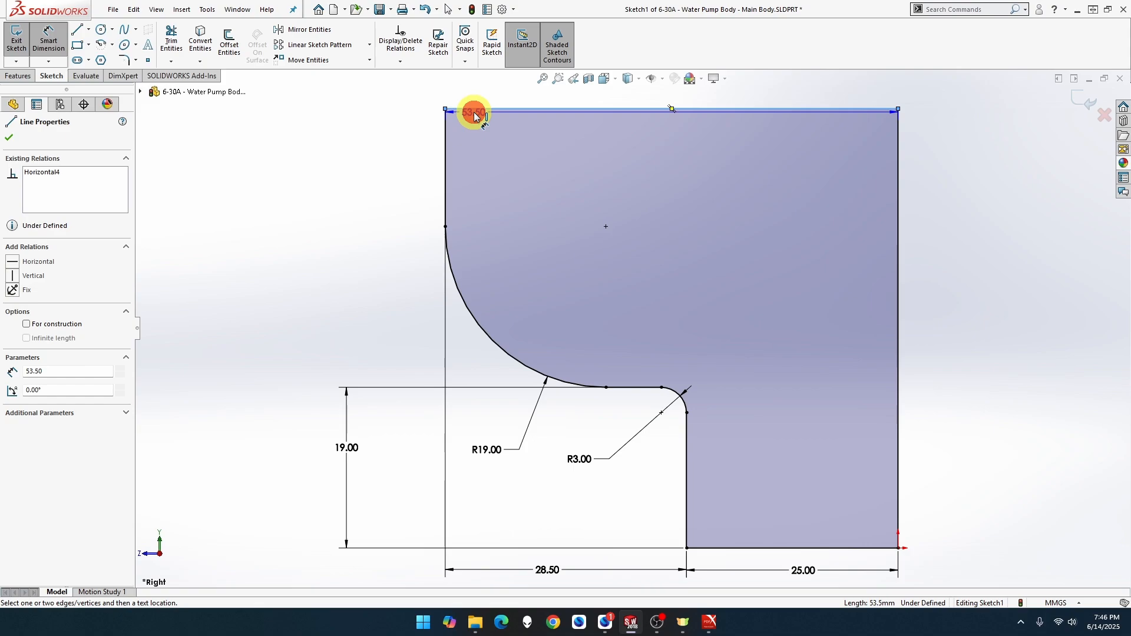
click(634, 387)
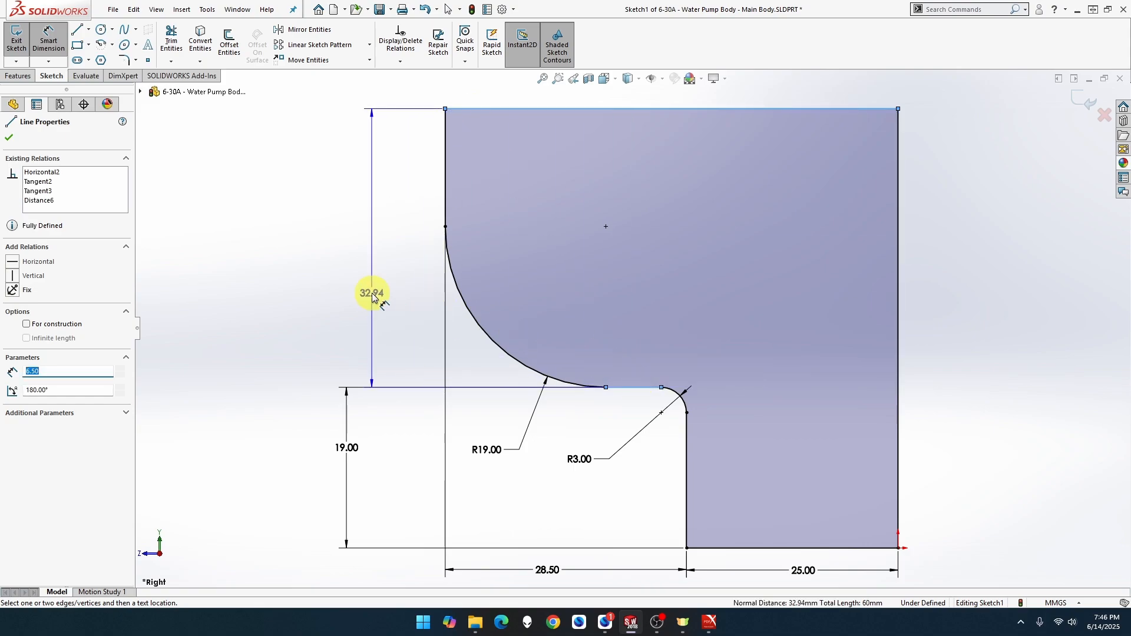
click(356, 288)
text(4)
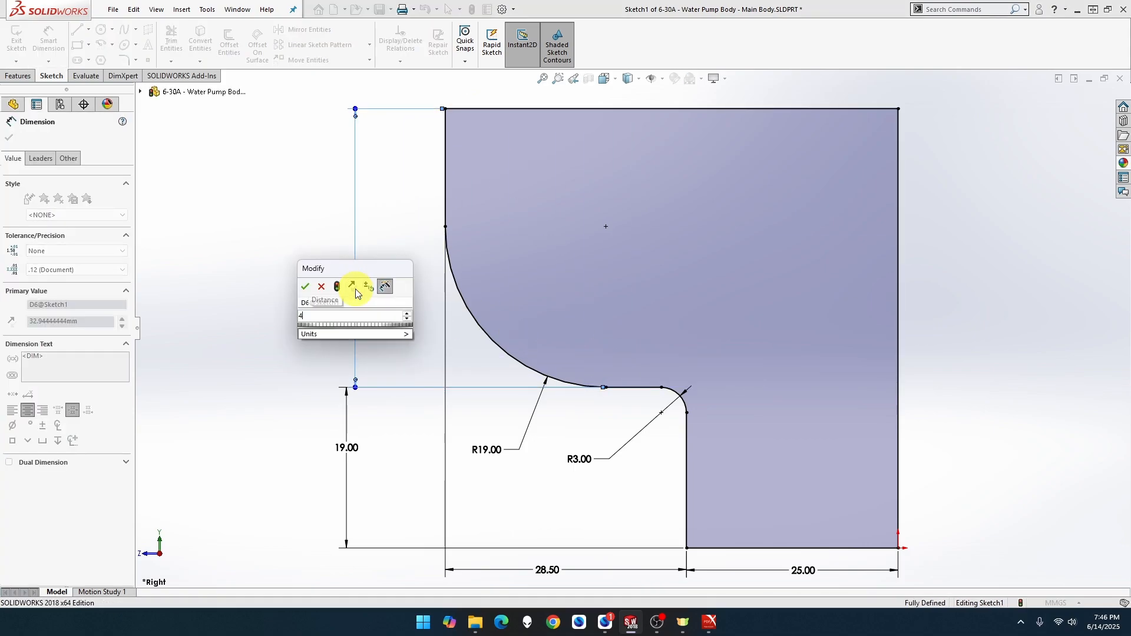
text(8)
key(Return)
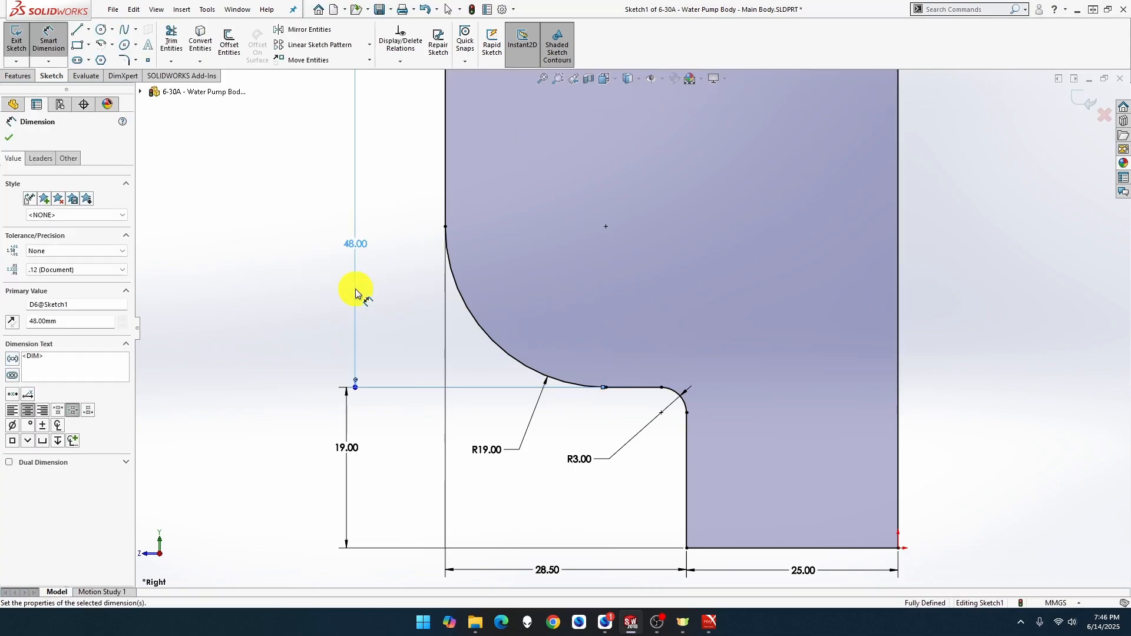
click(545, 83)
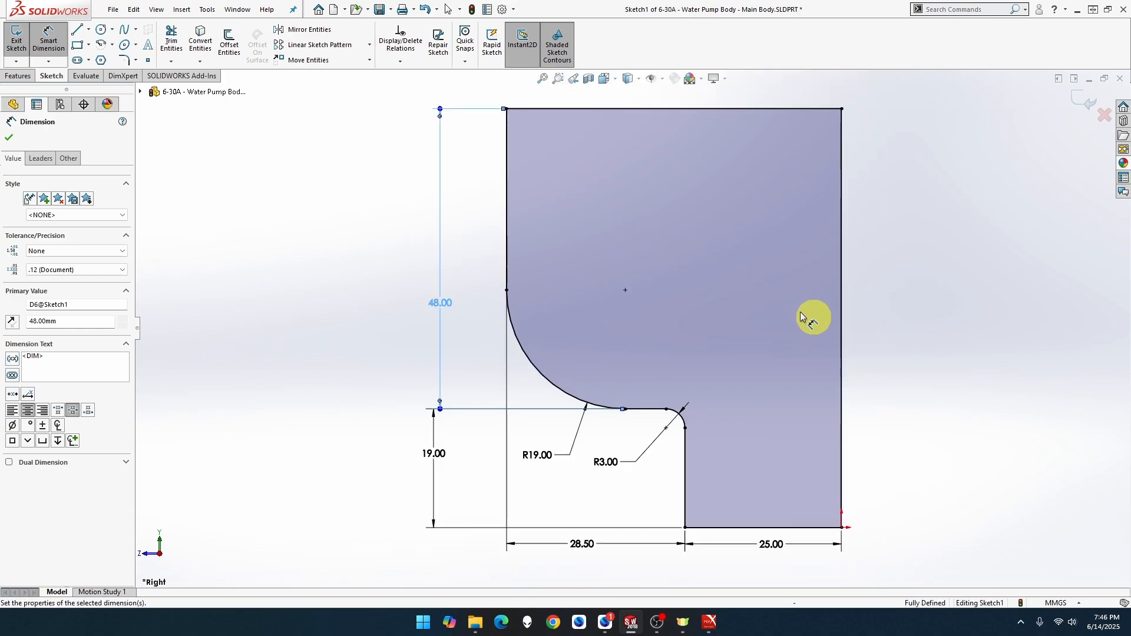
click(871, 335)
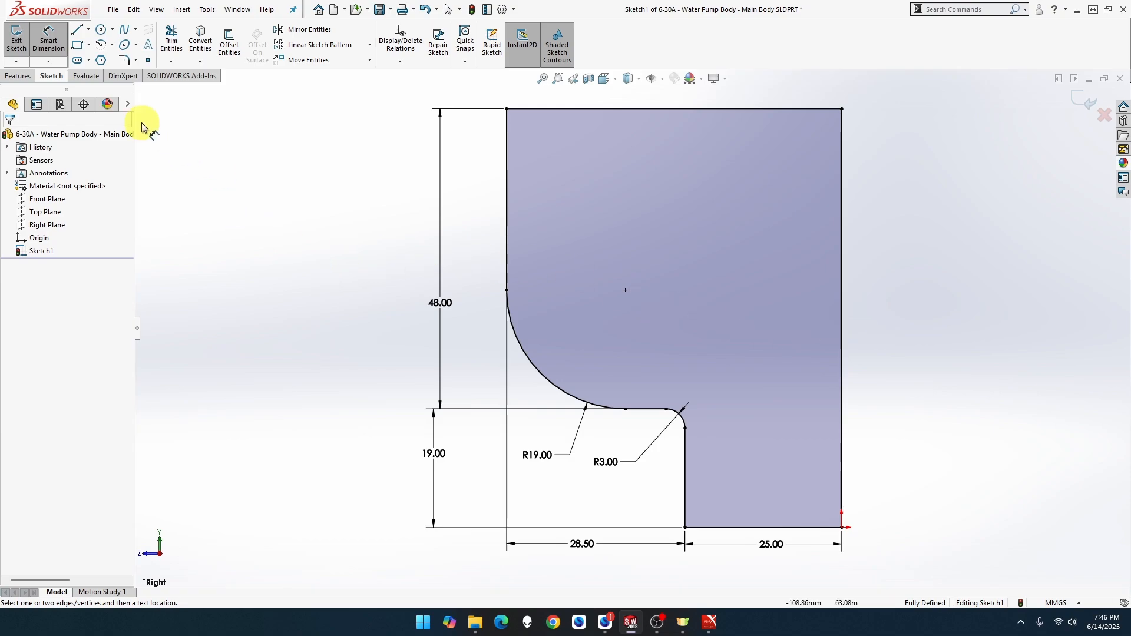
Extrude the profile 25 mm as a boss with the Mid Plane end condition.
click(22, 75)
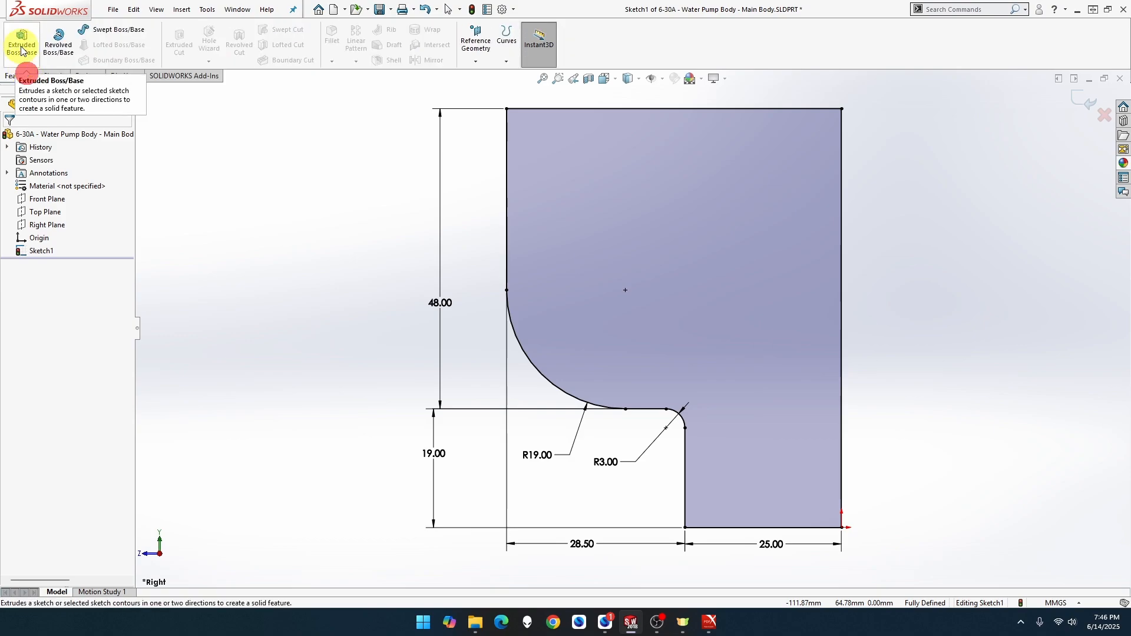
click(21, 49)
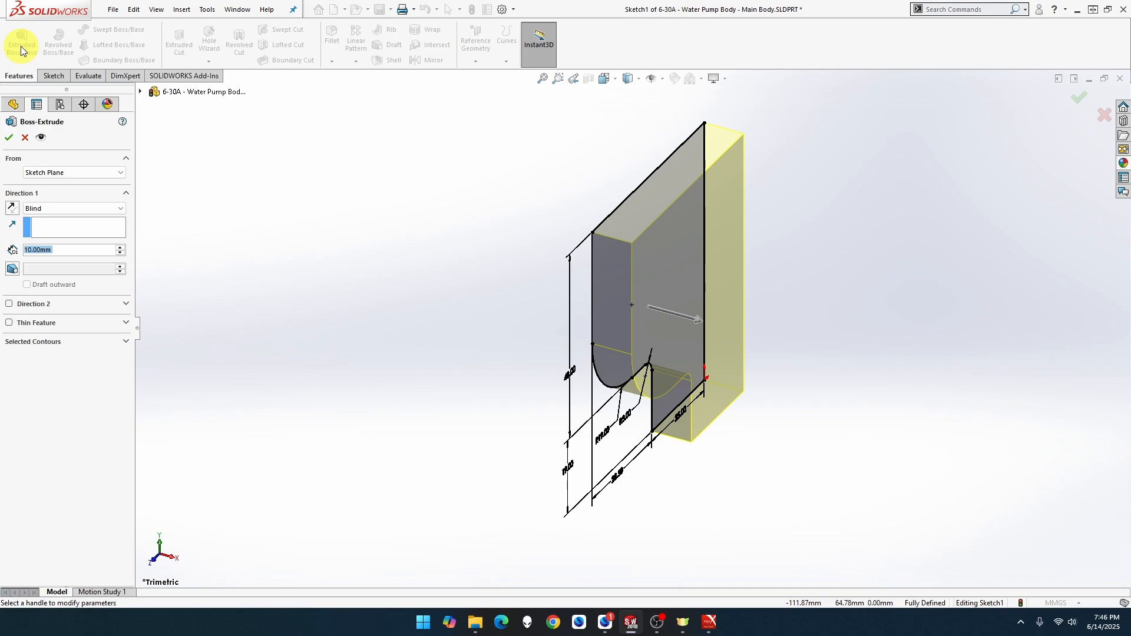
text(25)
key(Return)
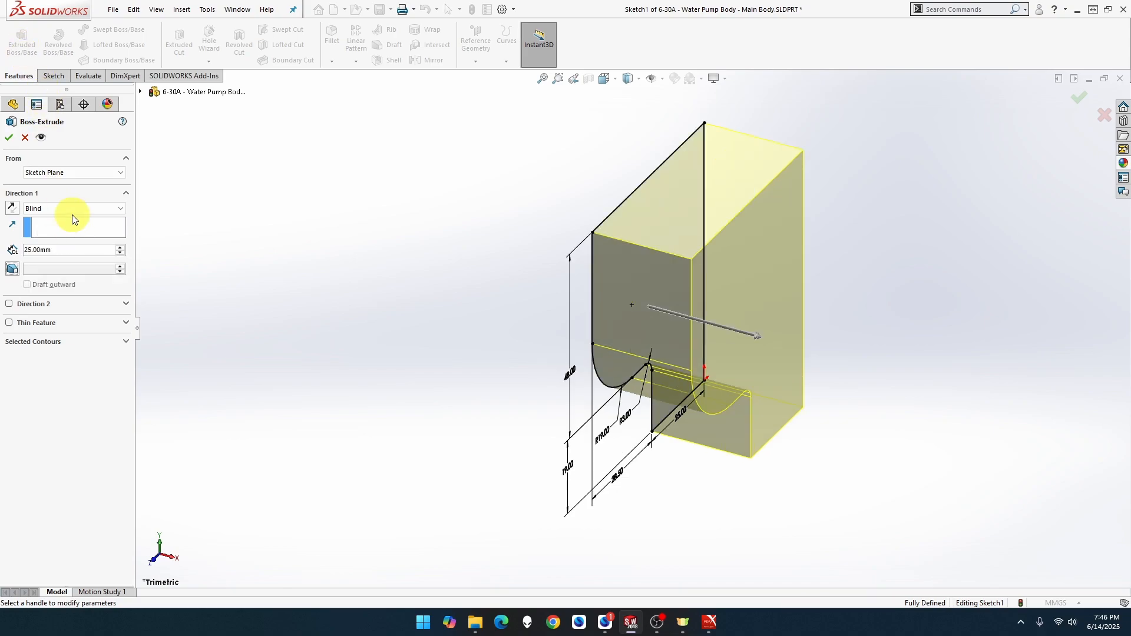
click(72, 209)
click(74, 258)
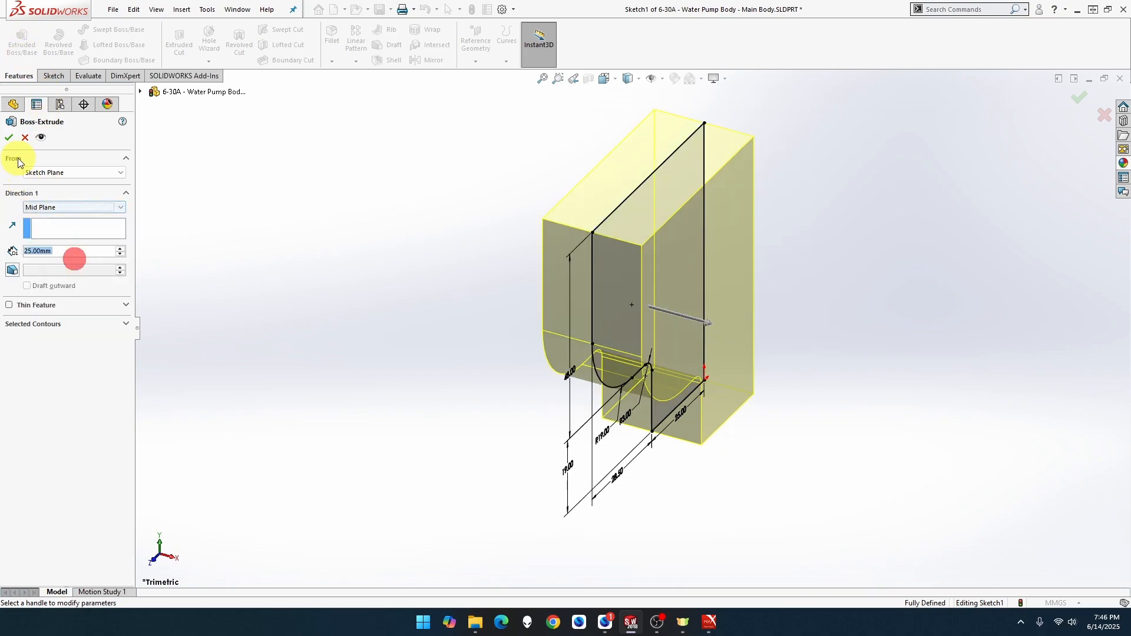
click(8, 137)
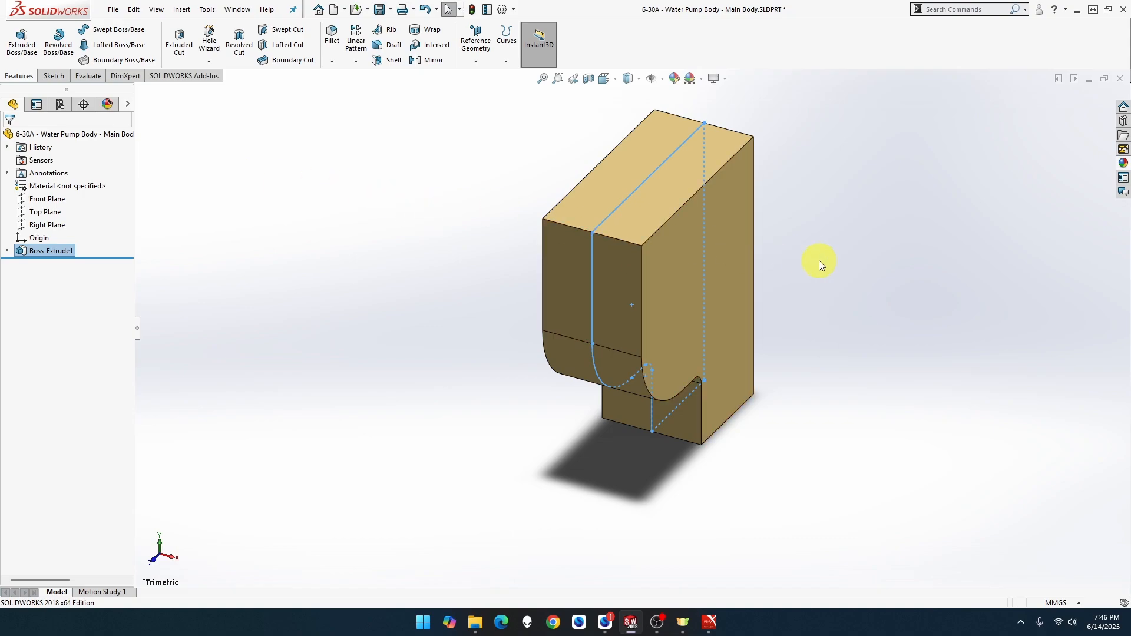
Apply the brushed steel appearance to the whole body and save the part.
click(1124, 163)
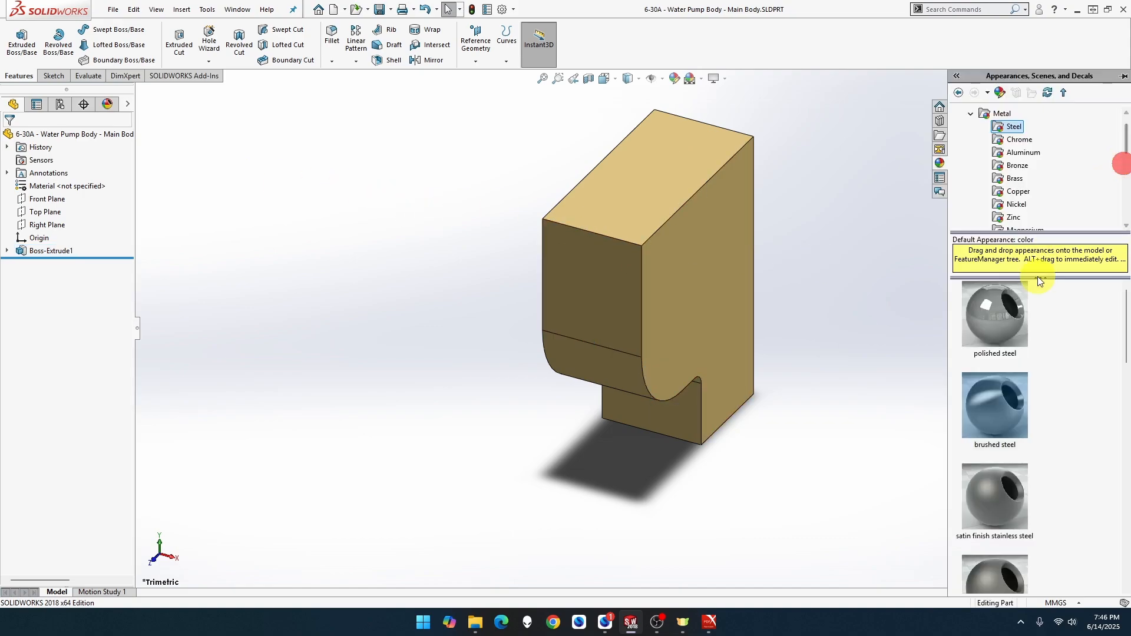
drag(995, 407, 715, 268)
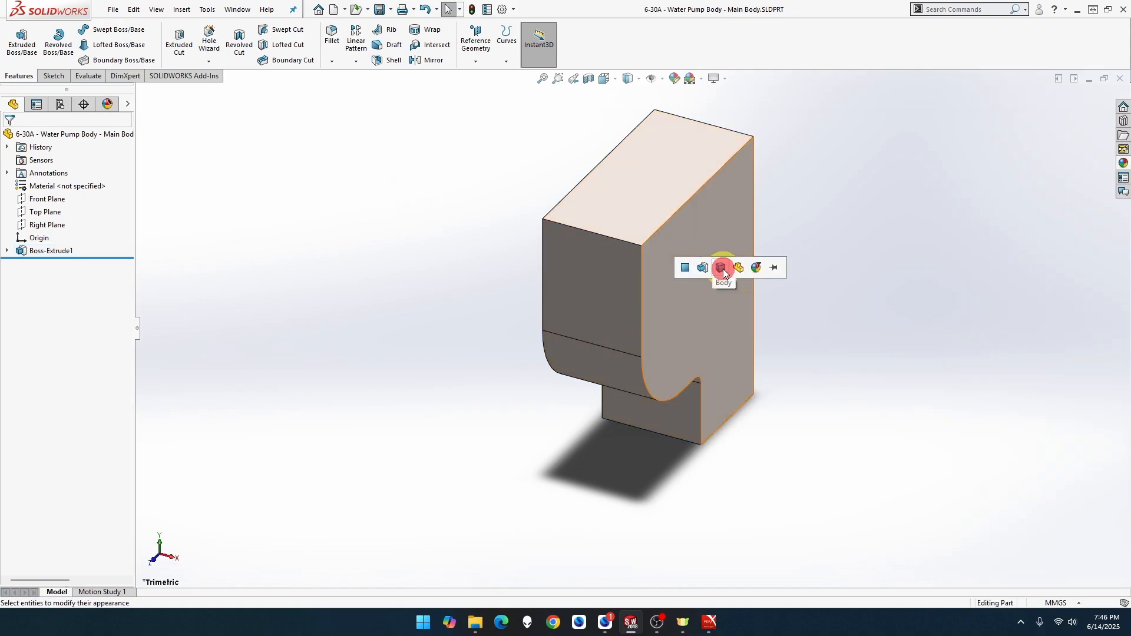
click(723, 268)
key(ctrl+s)
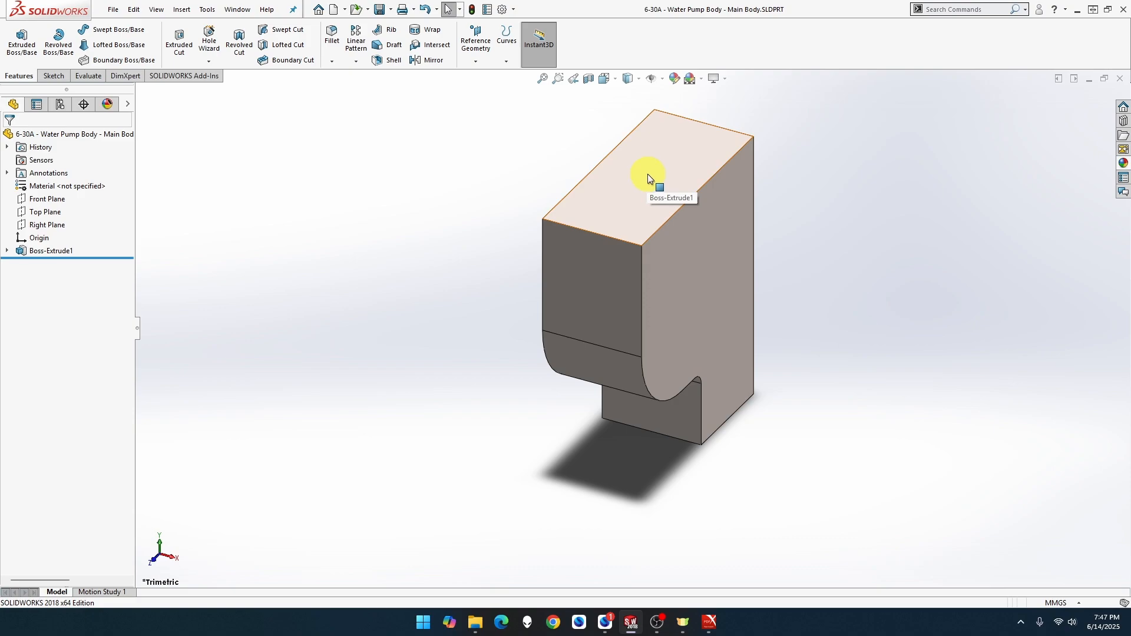
Start a sketch on the tall flat back face and draw a circle of about 9.2 mm radius near its upper end.
middle_drag(648, 175, 646, 232)
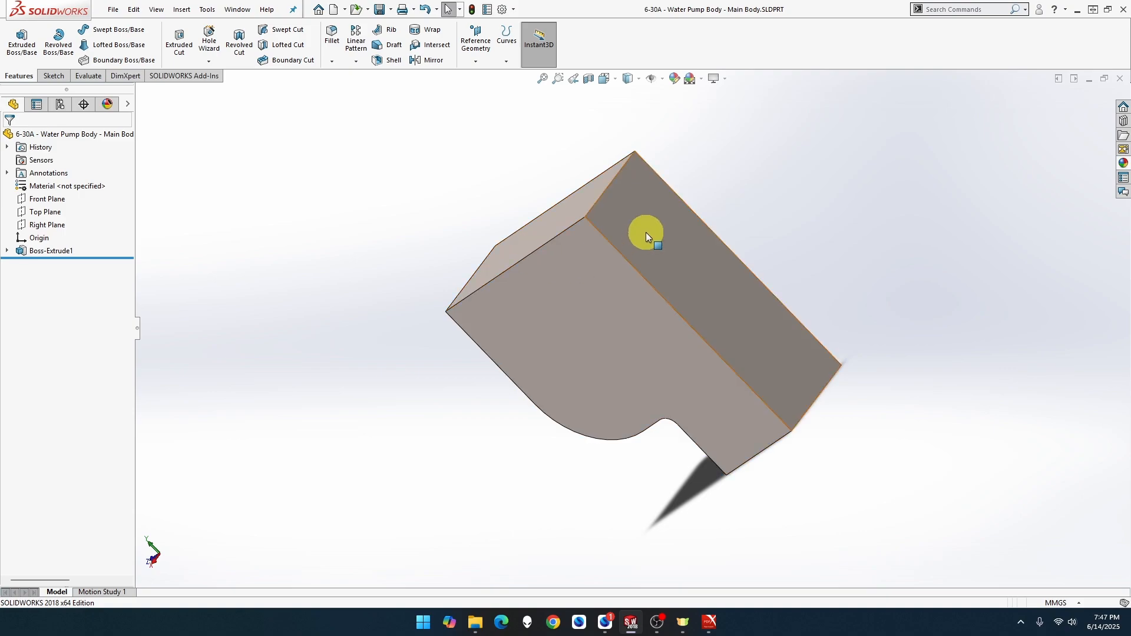
right_click(646, 233)
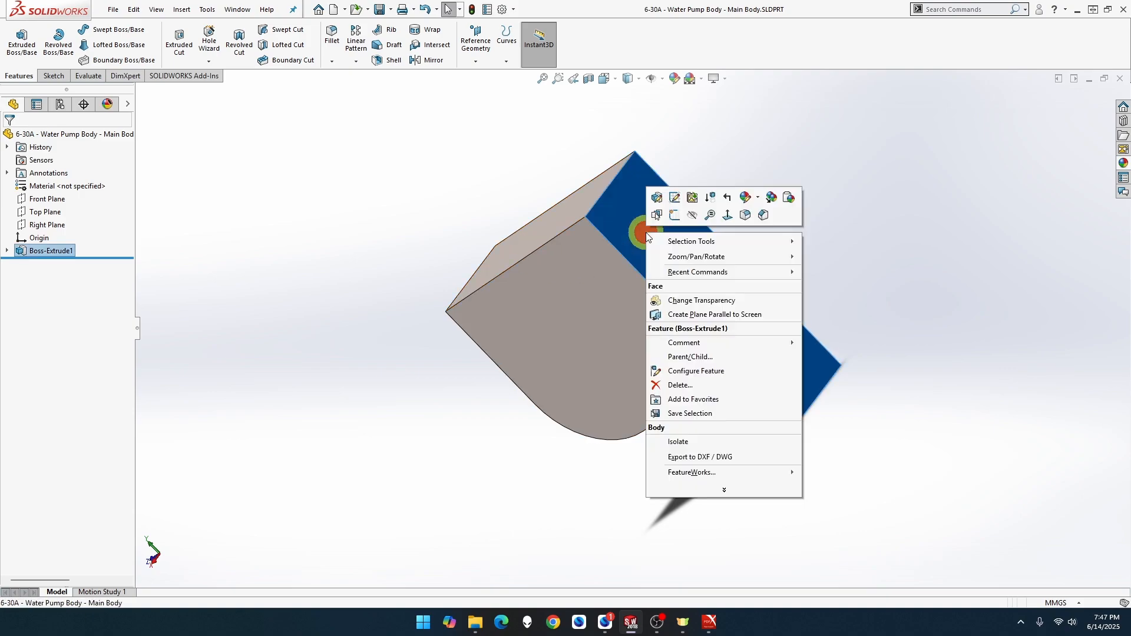
click(674, 217)
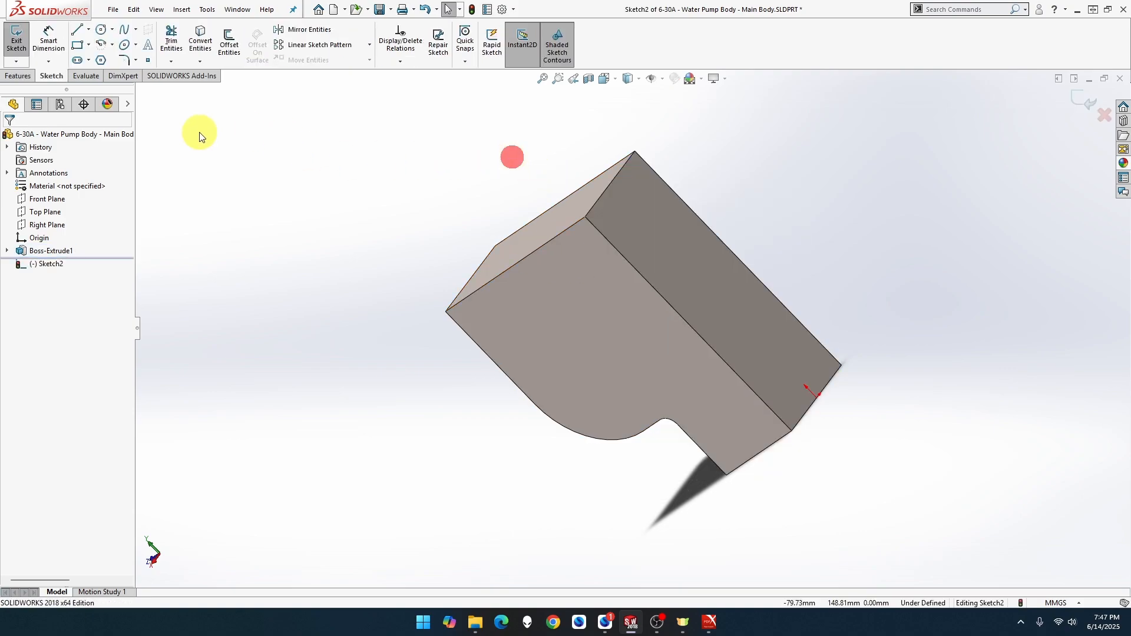
click(102, 30)
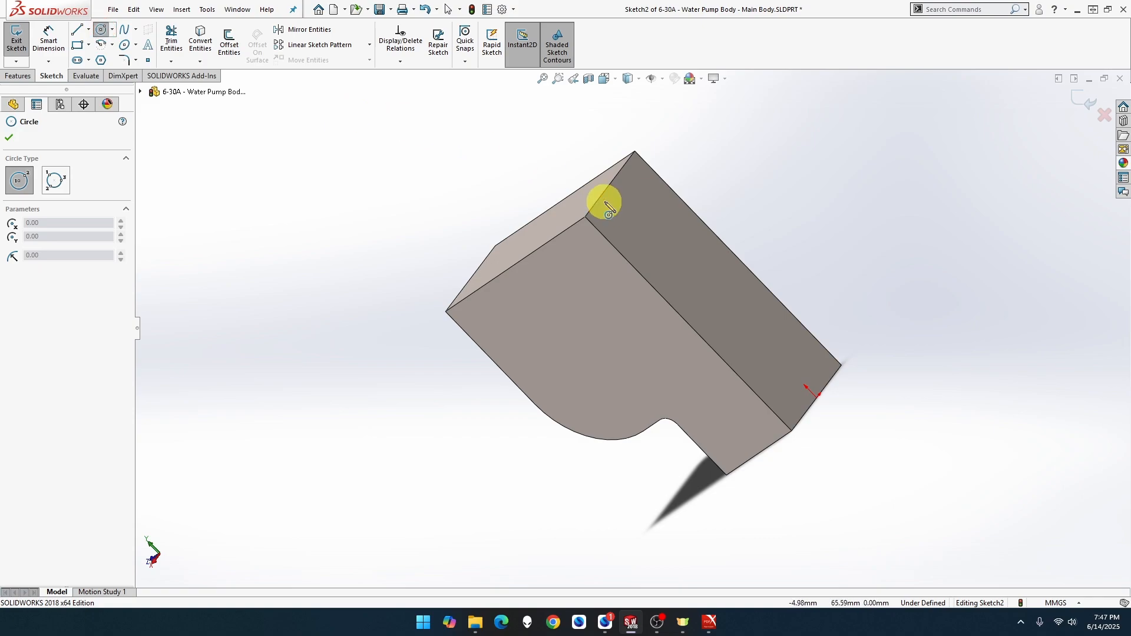
drag(654, 223, 682, 252)
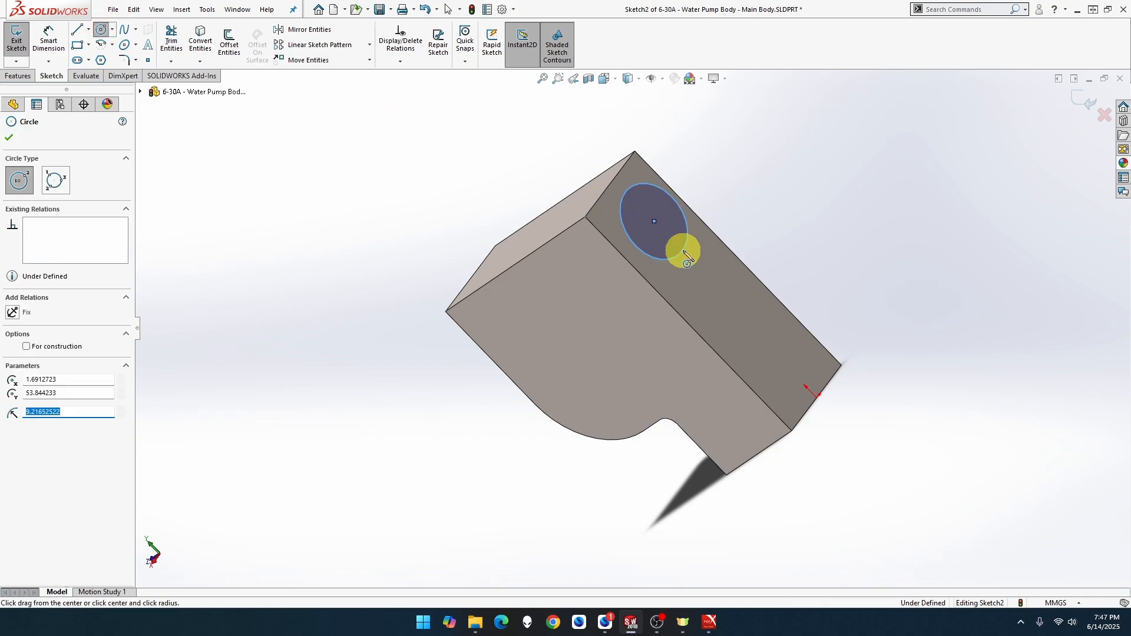
key(Escape)
Add a vertical relation between the circle's center point and the origin.
click(656, 223)
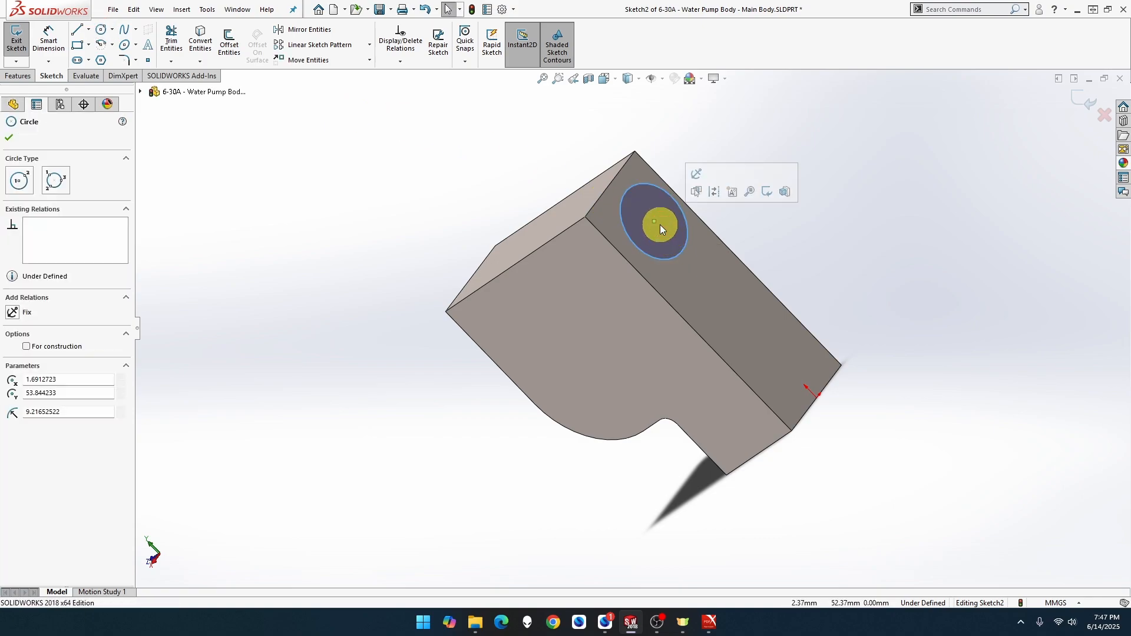
click(761, 231)
click(655, 218)
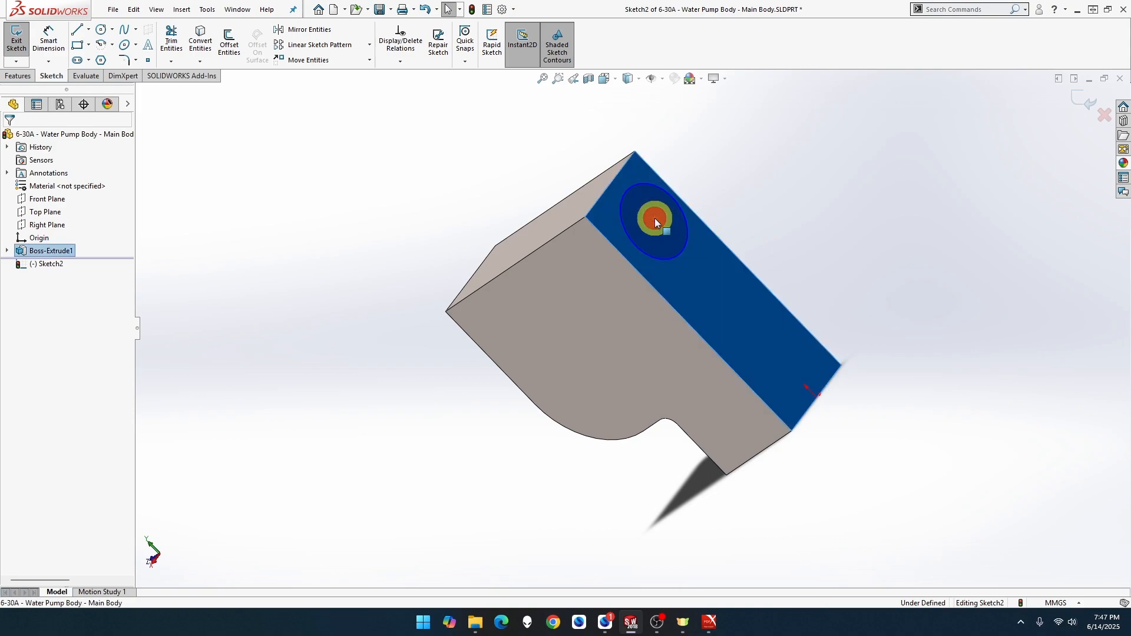
click(750, 221)
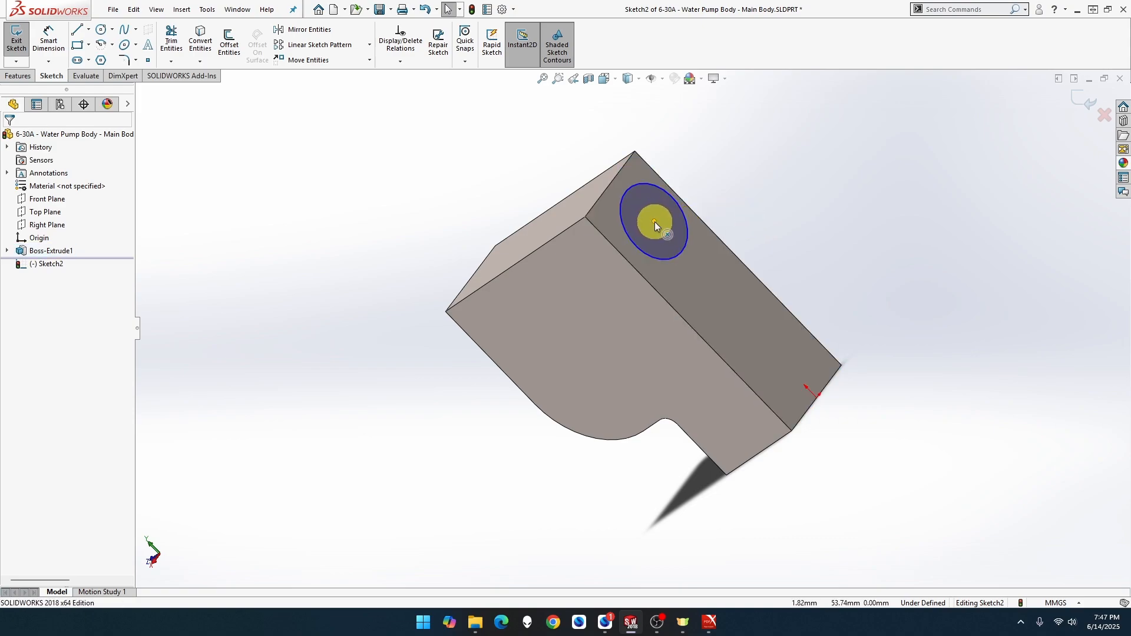
click(655, 221)
ctrl+click(816, 399)
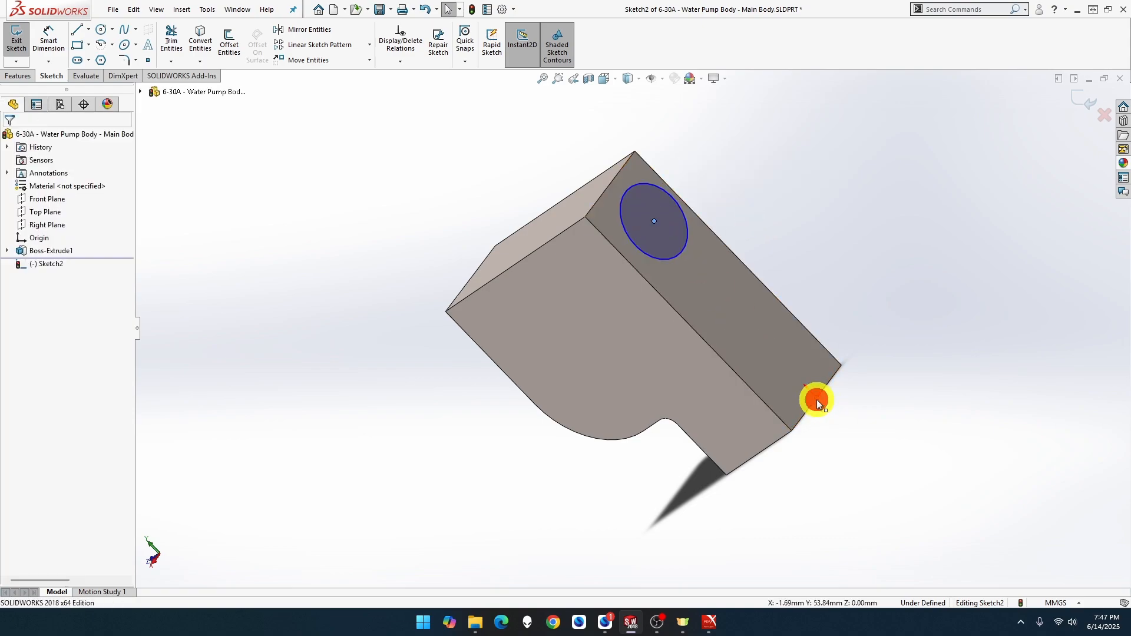
click(870, 349)
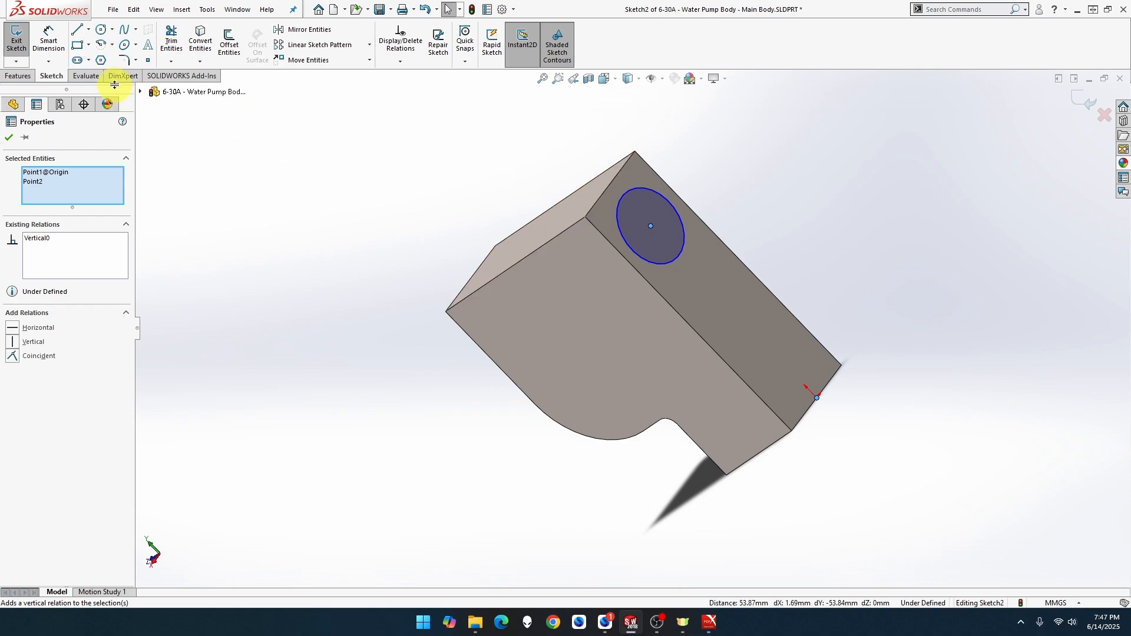
Dimension the circle's center 12 mm from the top edge of the back face.
click(49, 45)
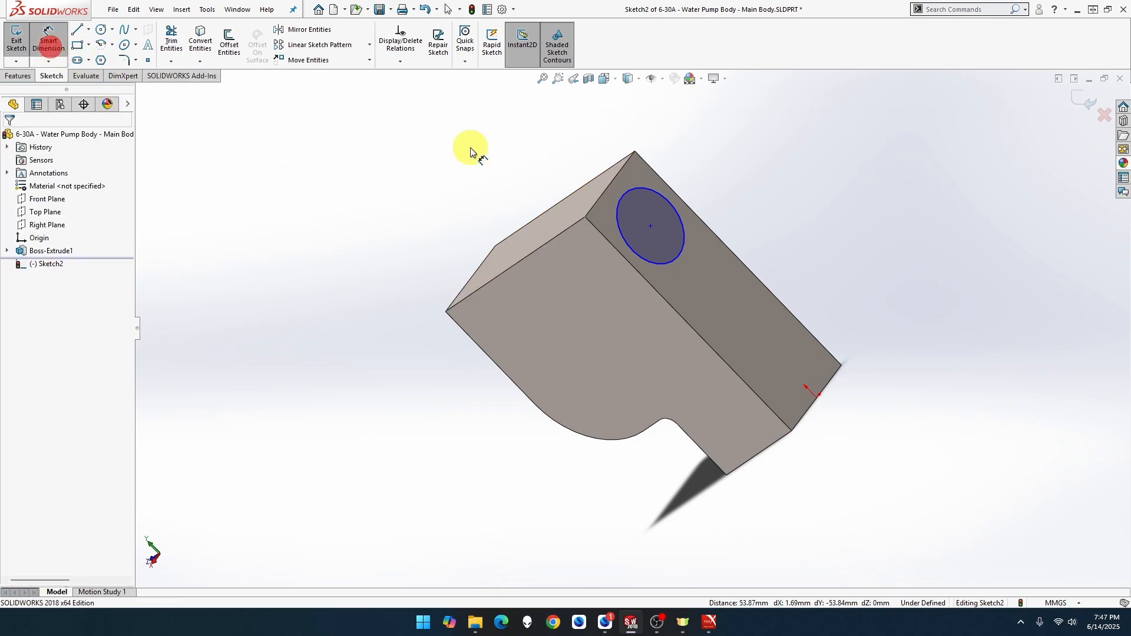
click(649, 226)
click(612, 186)
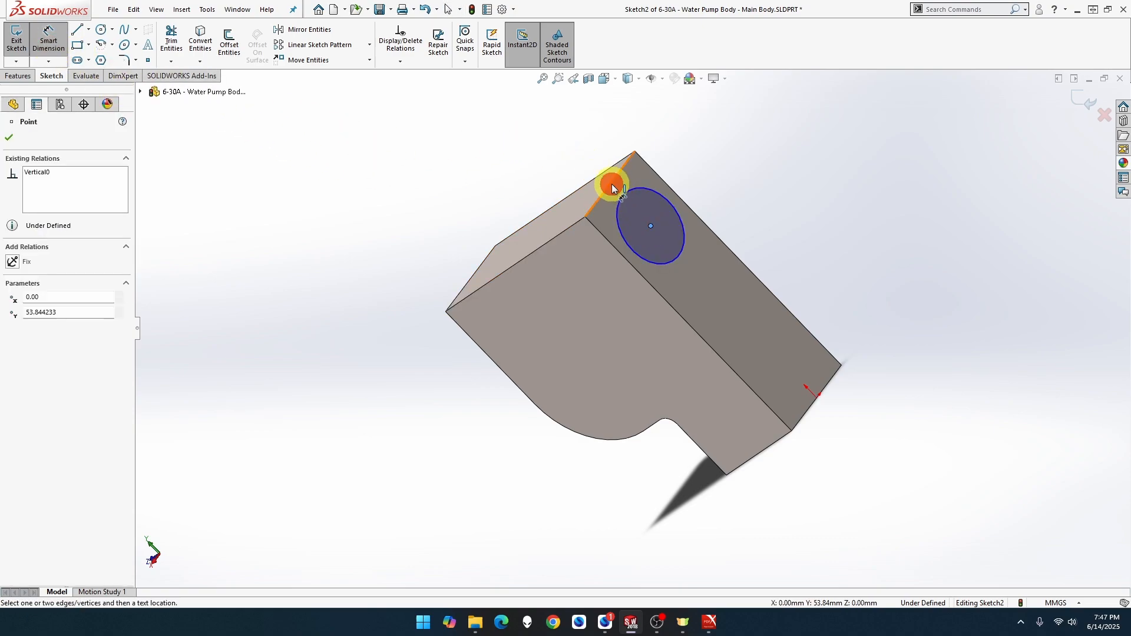
click(698, 145)
text(12)
key(Return)
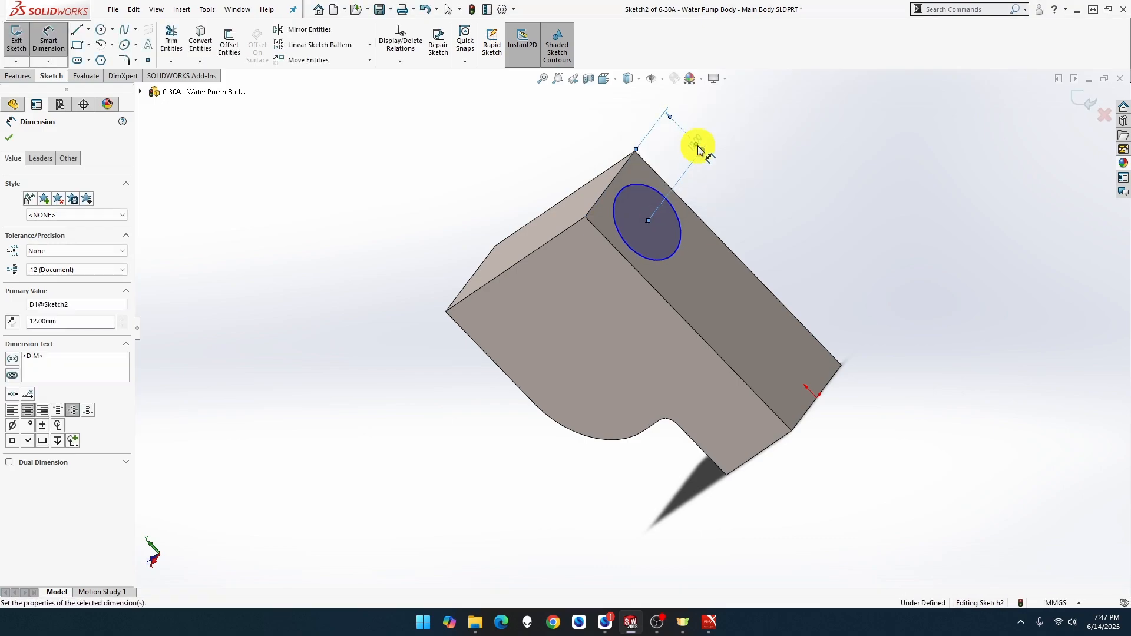
Set the diameter of the circle on the back face to 10 mm.
click(667, 256)
click(755, 196)
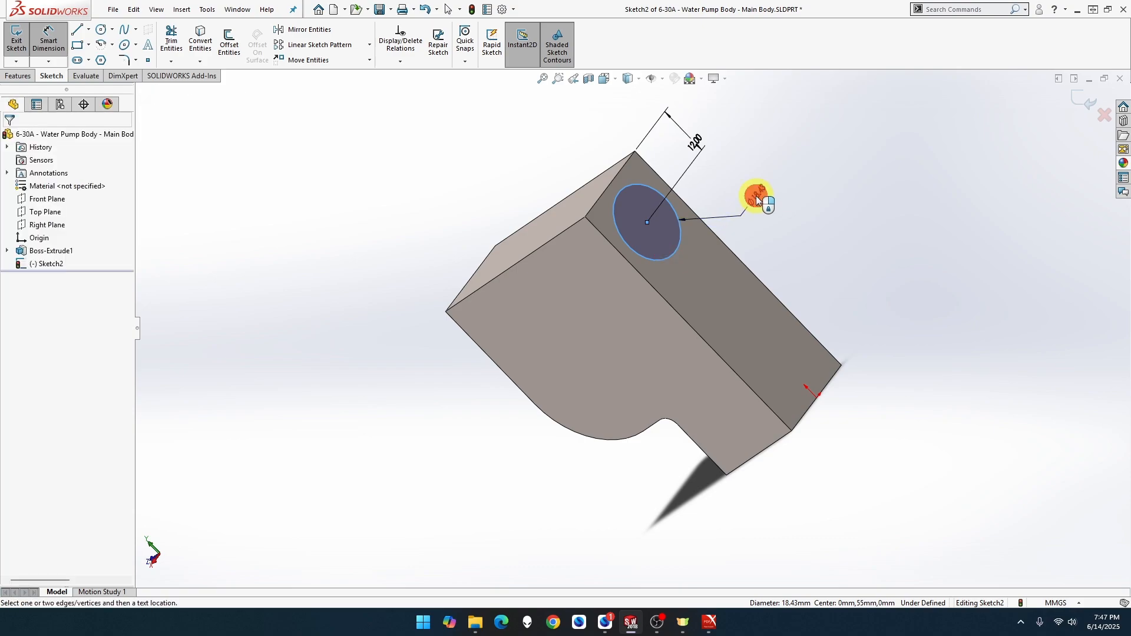
text(10)
key(Return)
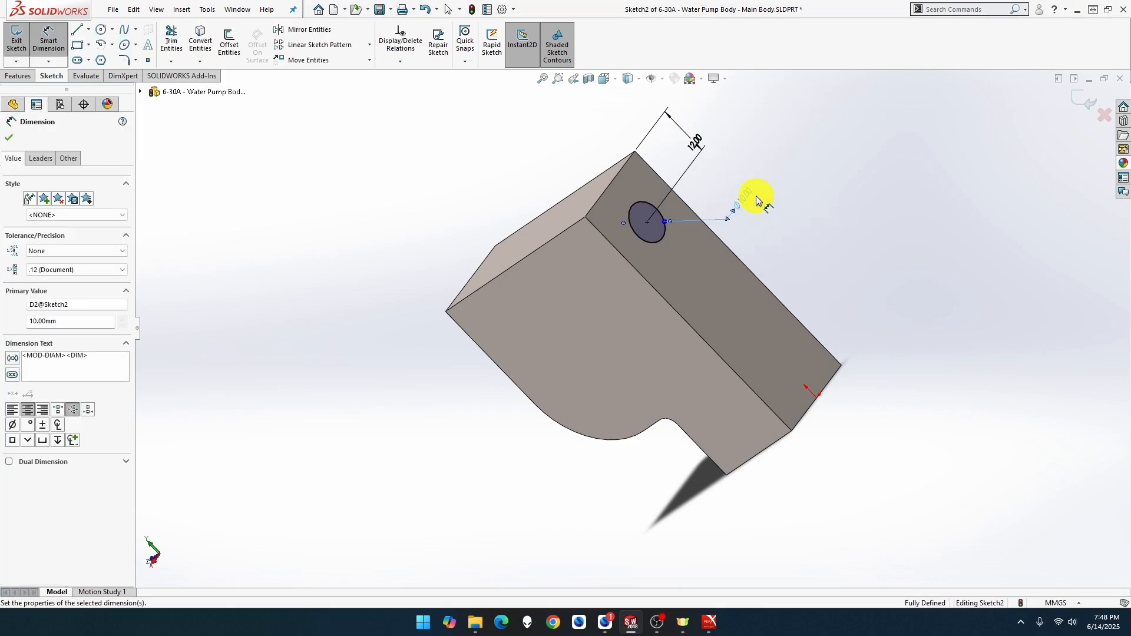
Cut-extrude the circle into the body from the back face with a blind depth of 16+29+6 mm.
click(27, 77)
click(168, 49)
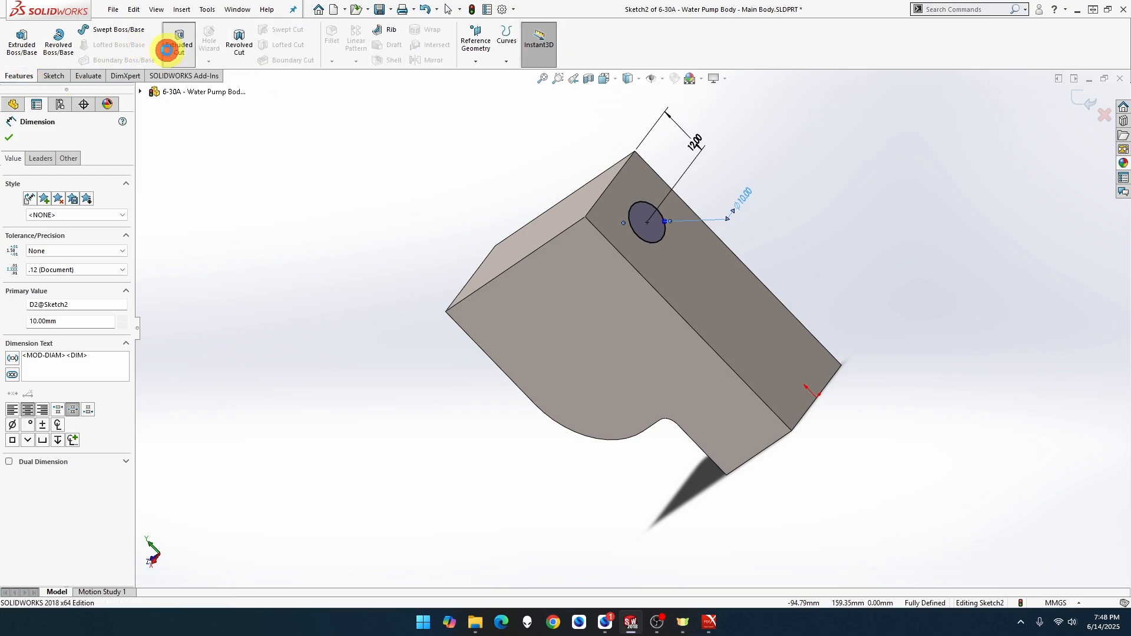
text(16+)
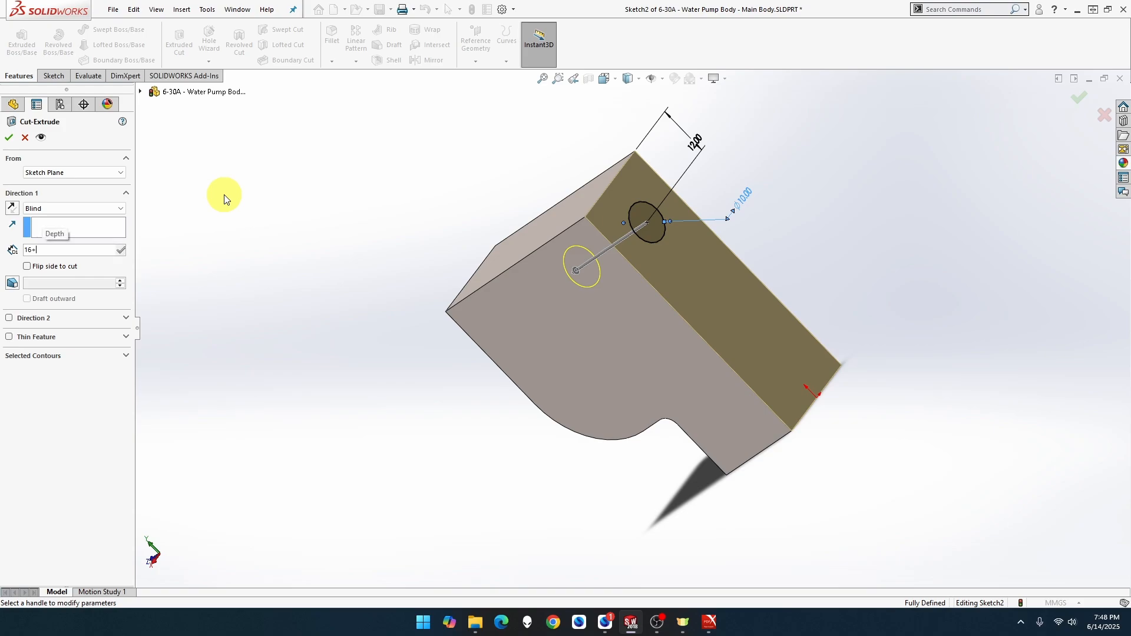
text(29+)
text(6)
key(Return)
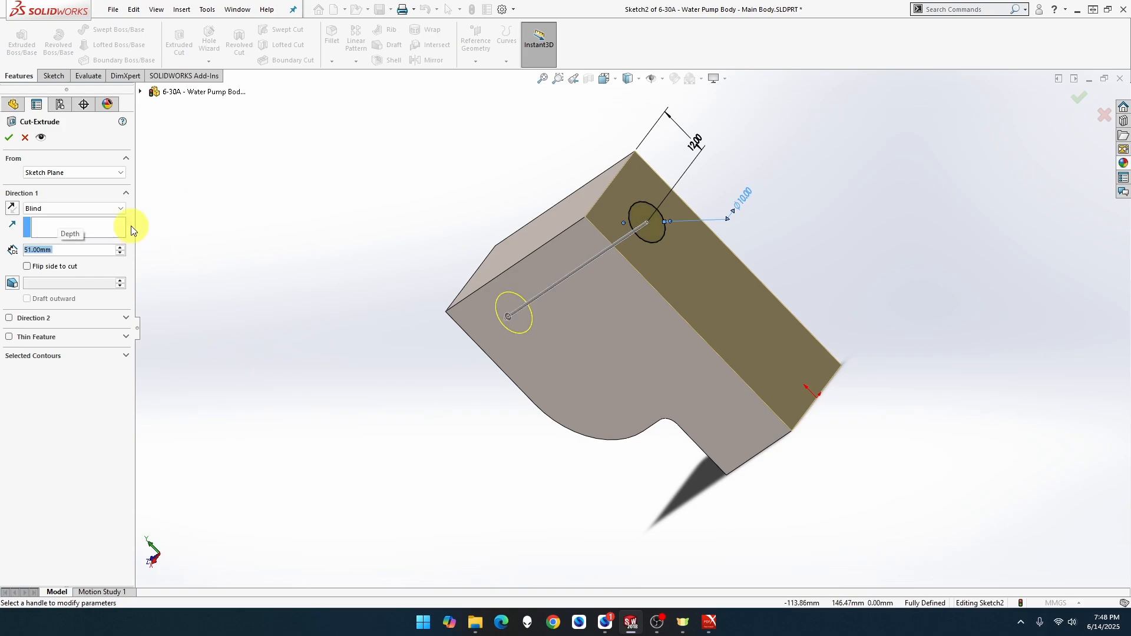
click(9, 141)
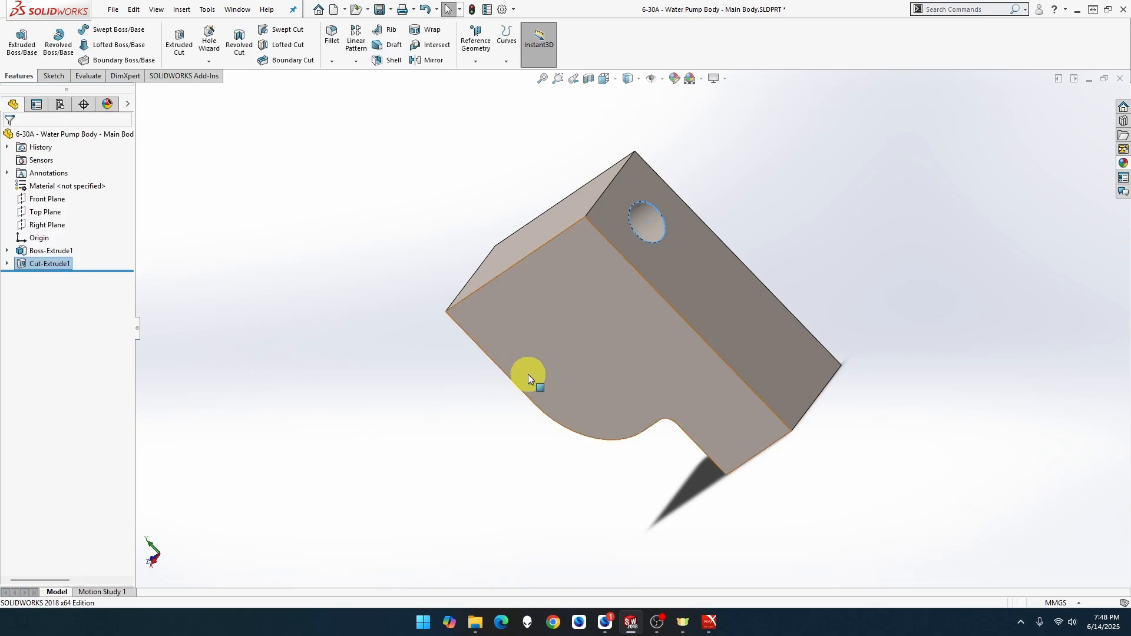
Examine the hole's depth inside the body in a normal side view with hidden lines shown, then restore the shaded display with edges.
right_click(605, 378)
click(689, 353)
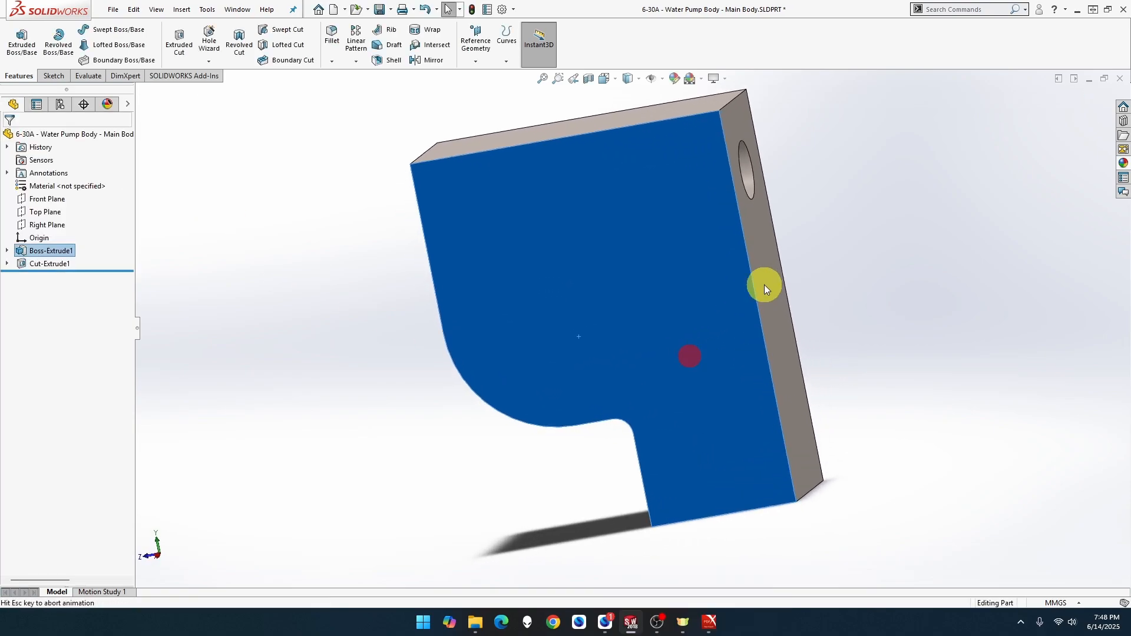
click(903, 257)
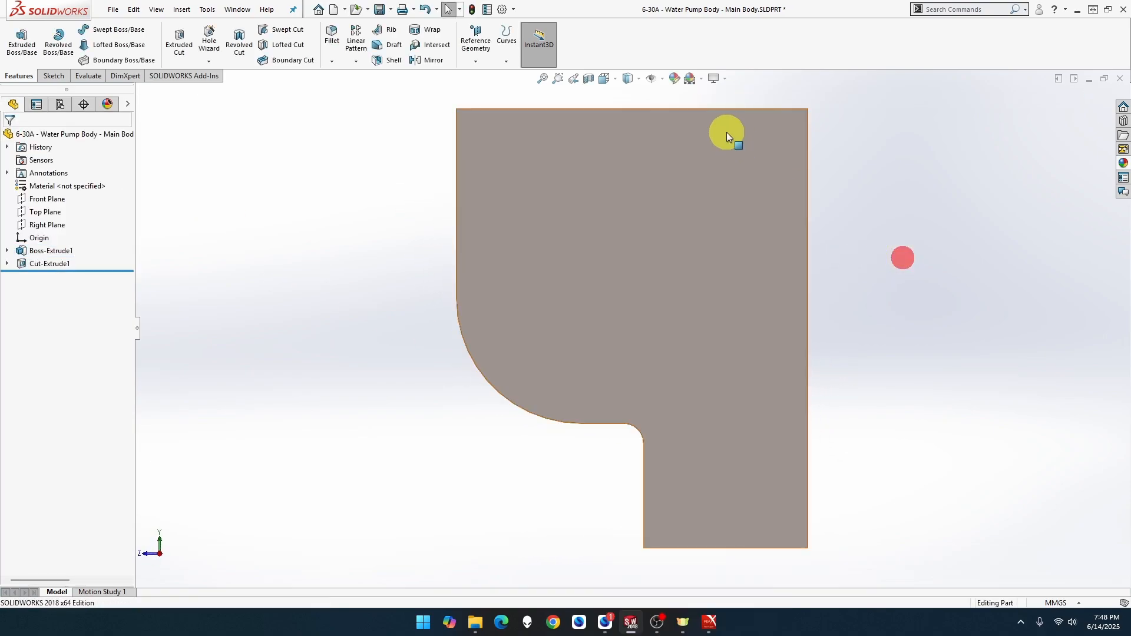
click(639, 77)
click(631, 143)
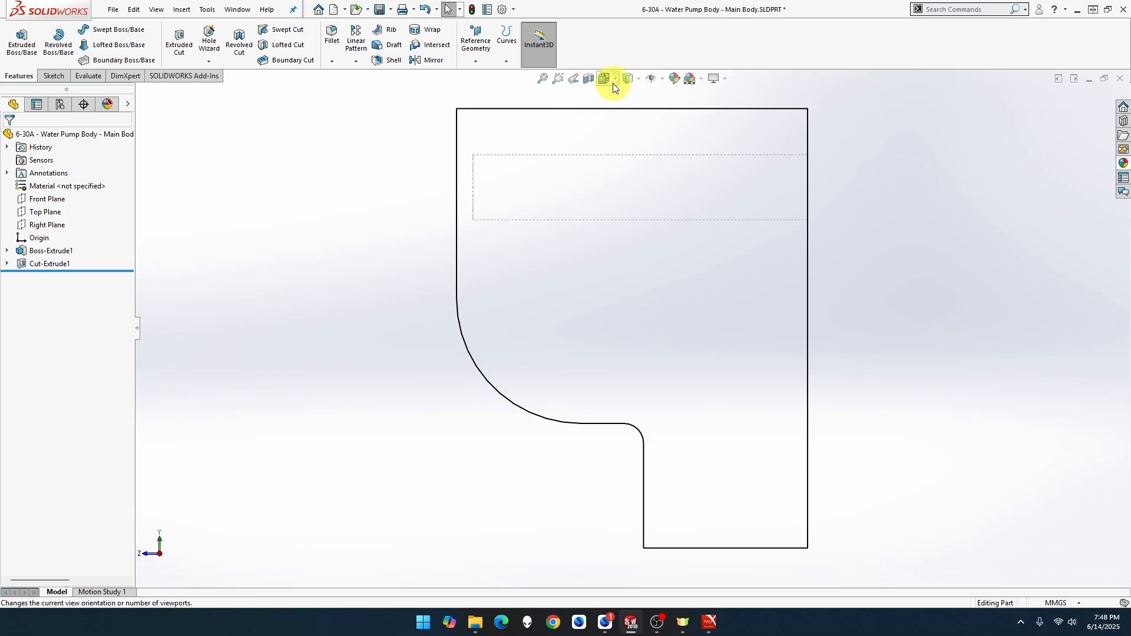
click(638, 81)
click(629, 96)
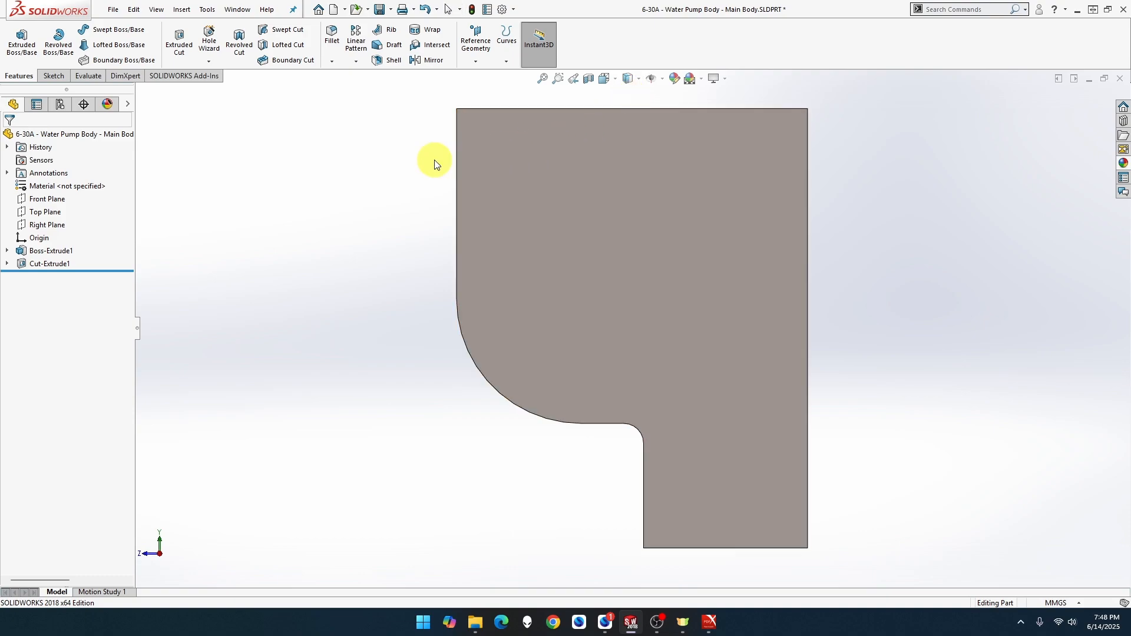
Start a sketch on the body's top face and draw a circle of about 5.4 mm radius near the end opposite the back face.
middle_drag(434, 164, 522, 199)
right_click(552, 175)
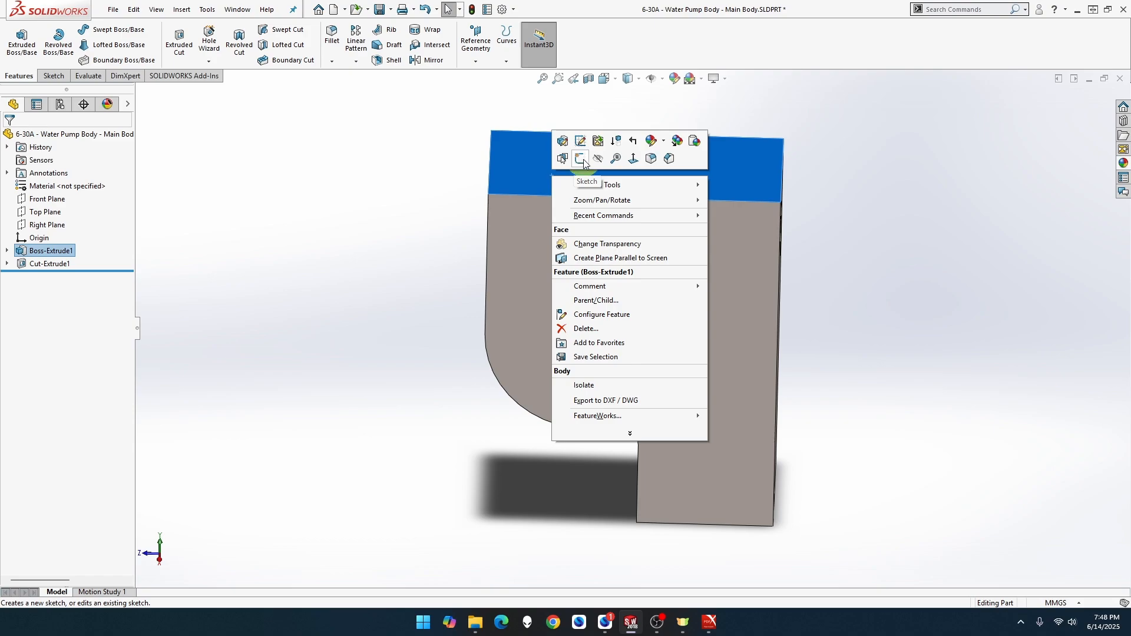
click(580, 159)
right_click(582, 171)
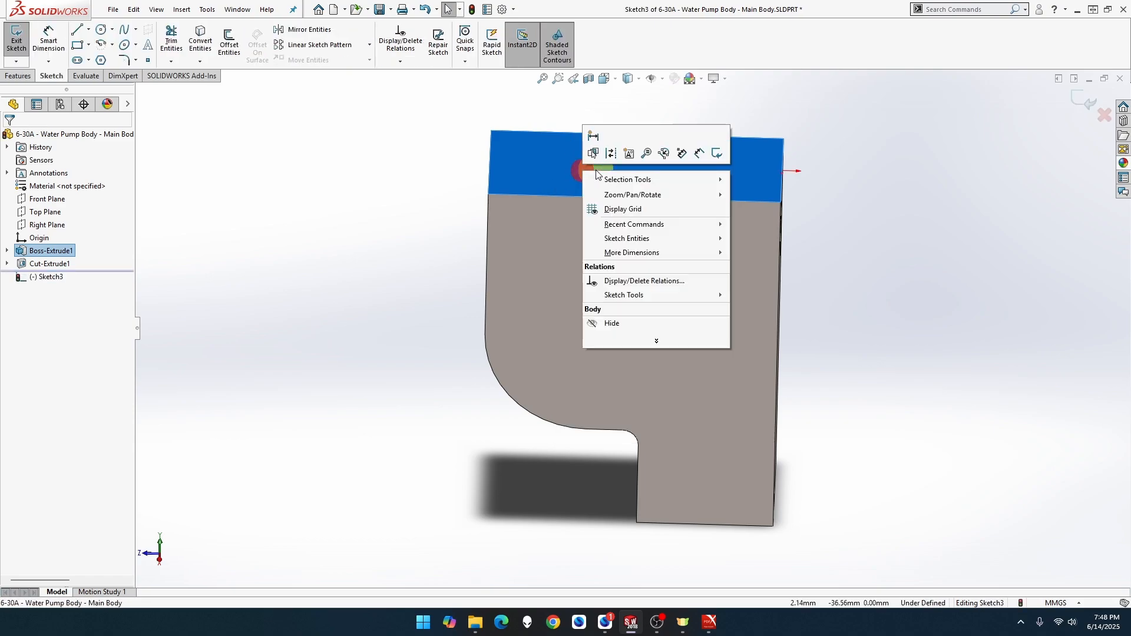
click(429, 164)
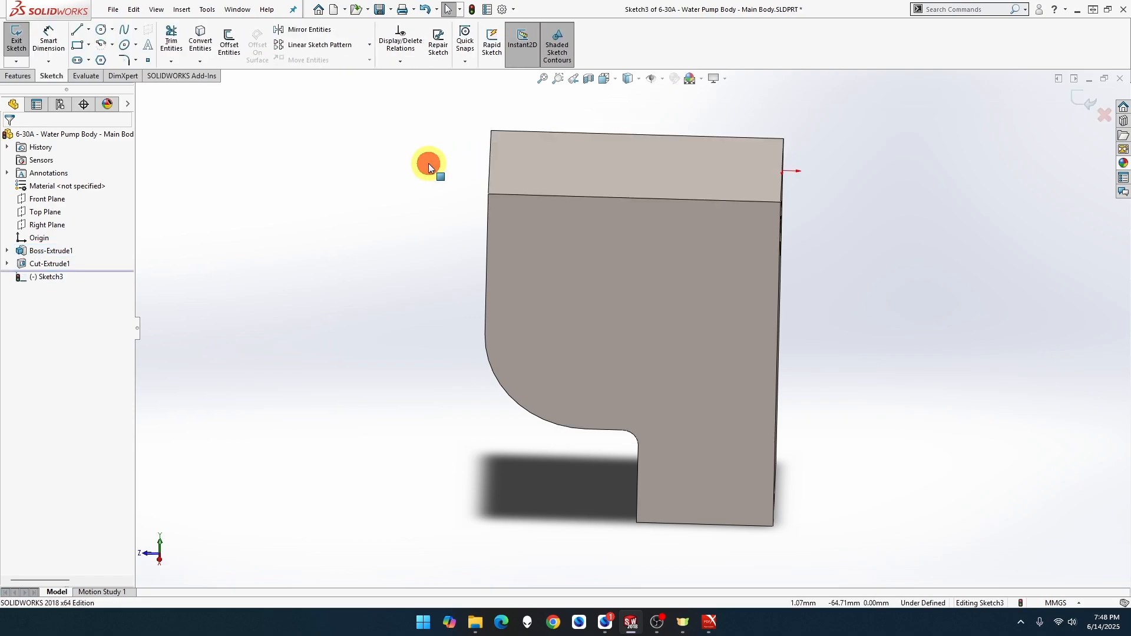
click(100, 29)
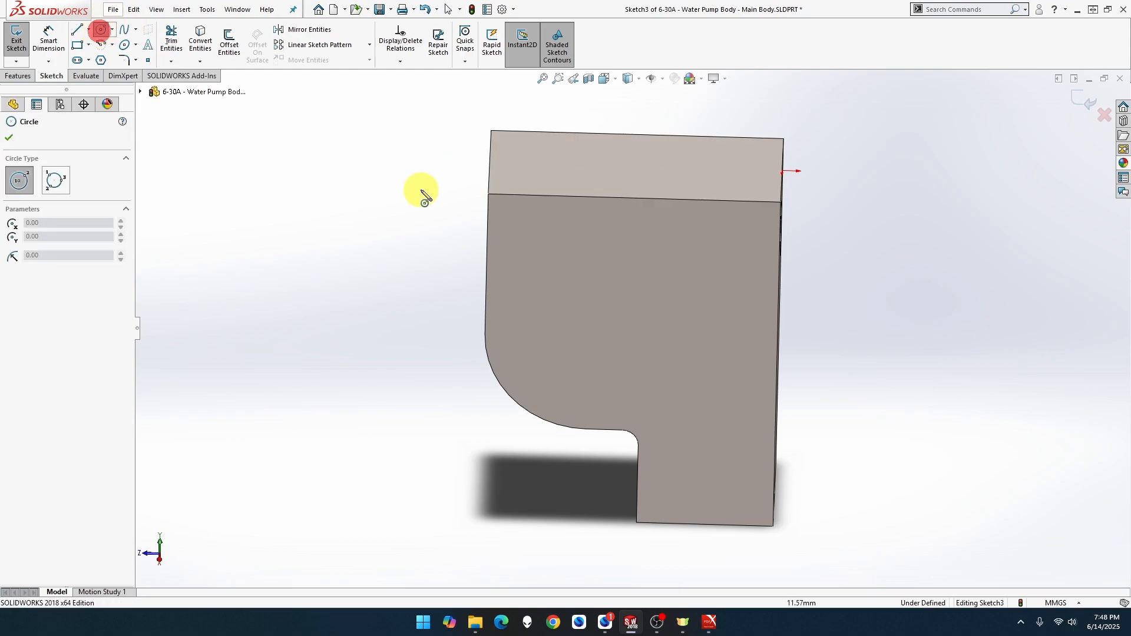
click(547, 164)
click(575, 165)
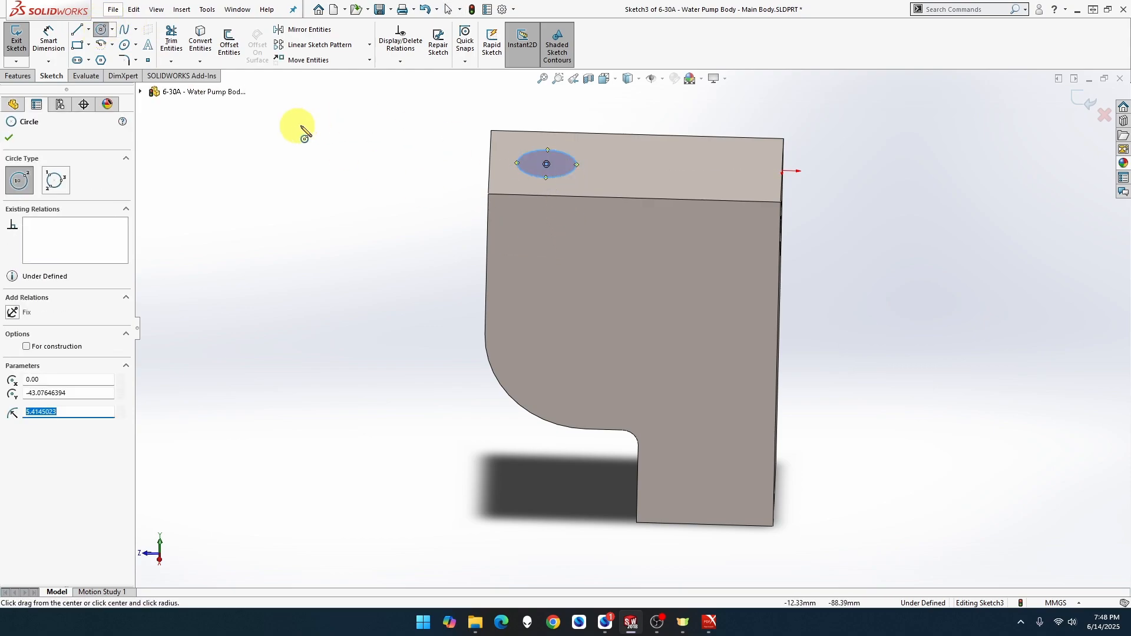
Set the diameter of the circle on the top face to 12 mm.
click(54, 44)
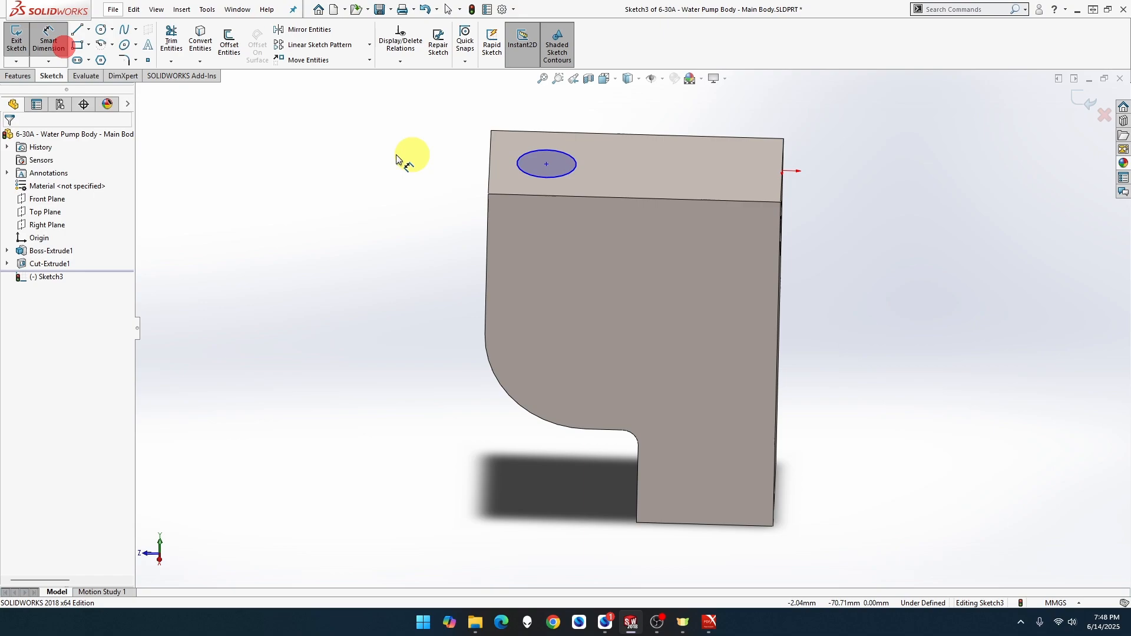
click(522, 170)
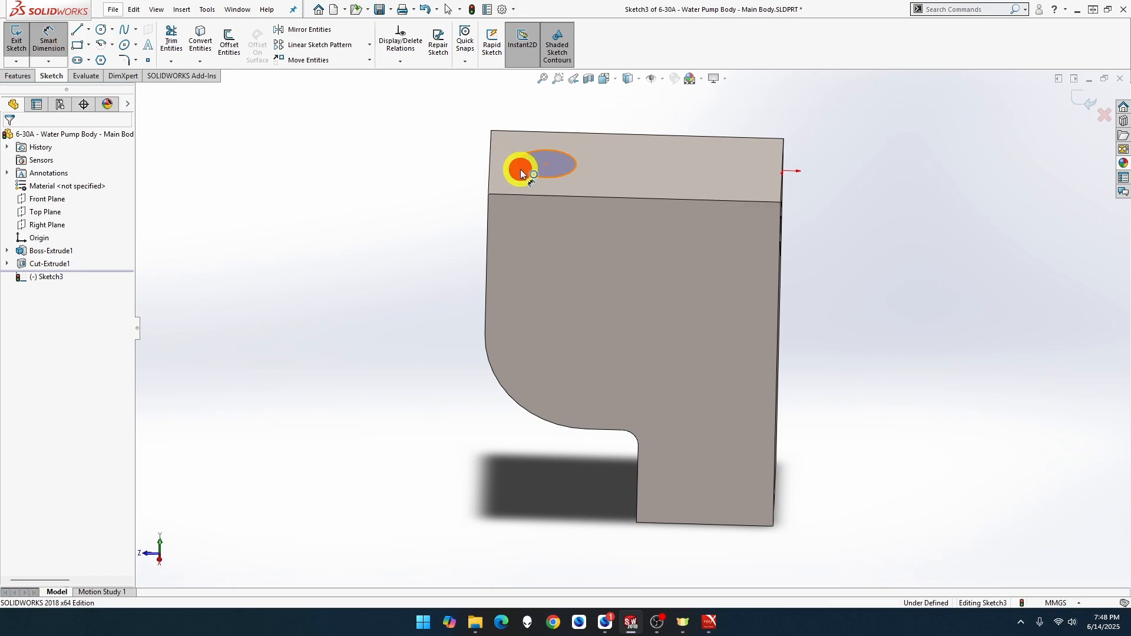
click(446, 108)
text(12)
key(Return)
key(Escape)
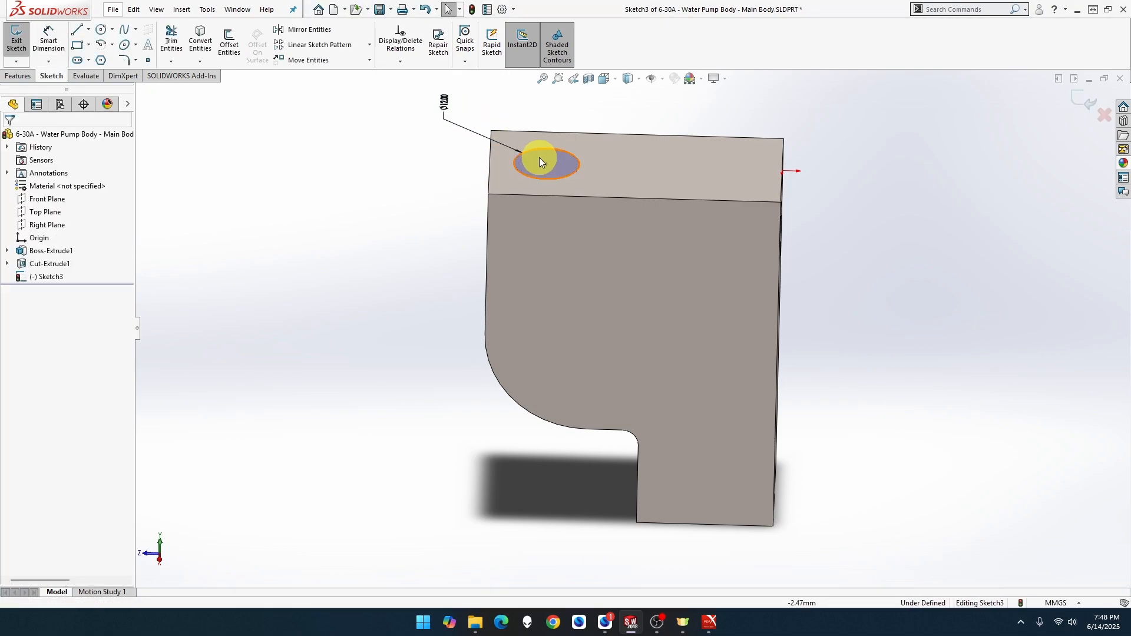
Add a vertical relation between the circle's center and the midpoint of the top face's back edge.
click(548, 164)
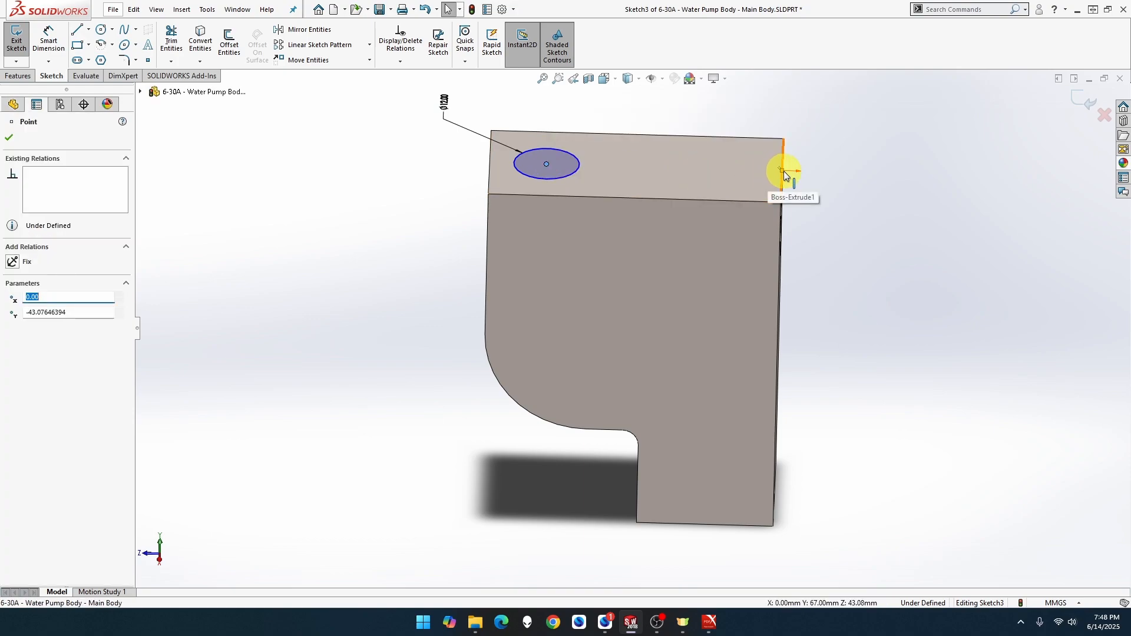
ctrl+click(784, 171)
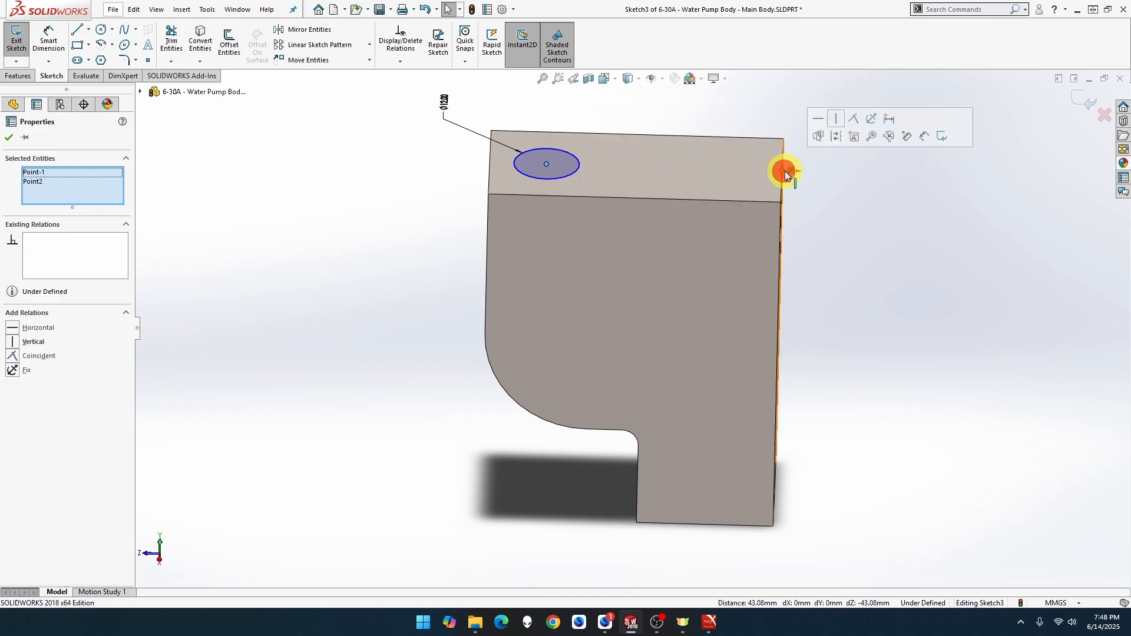
click(821, 120)
key(ctrl+z)
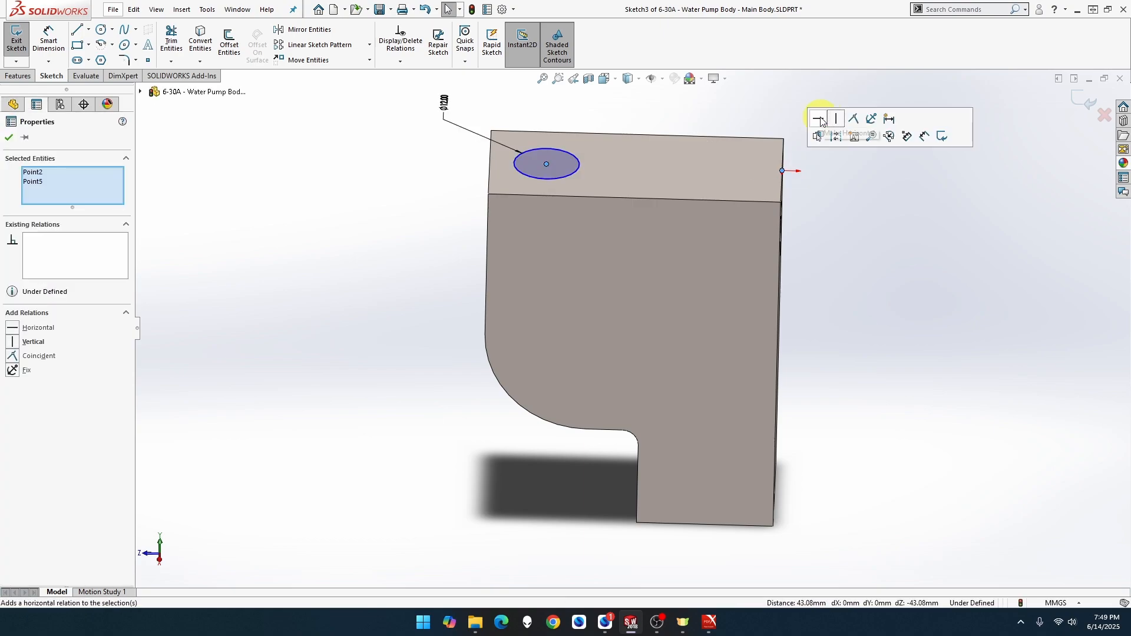
click(836, 119)
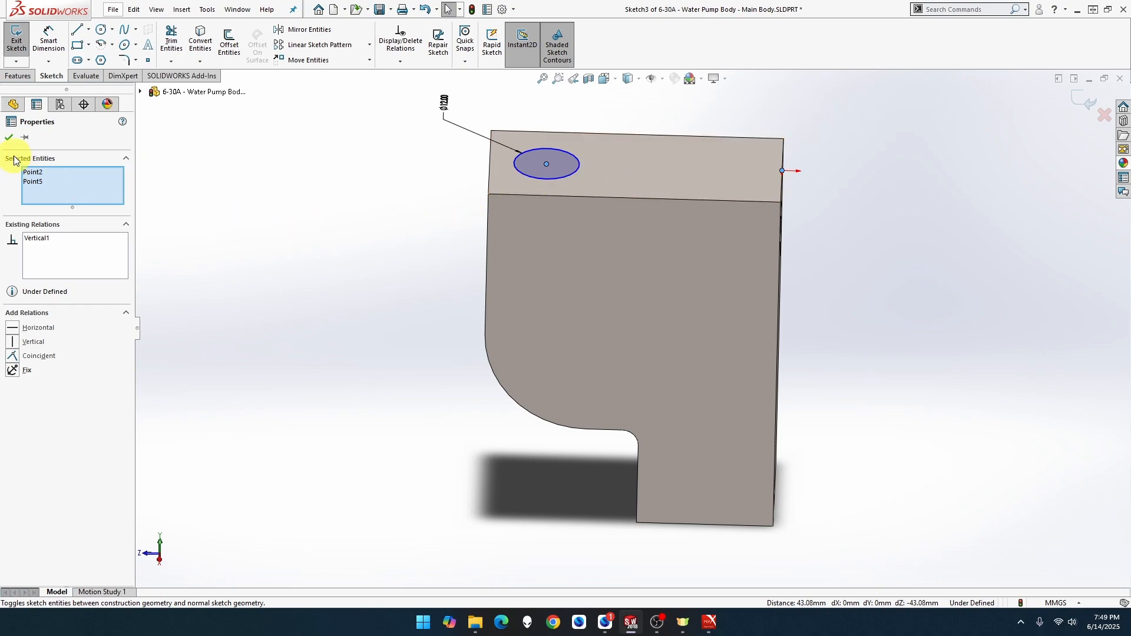
click(9, 137)
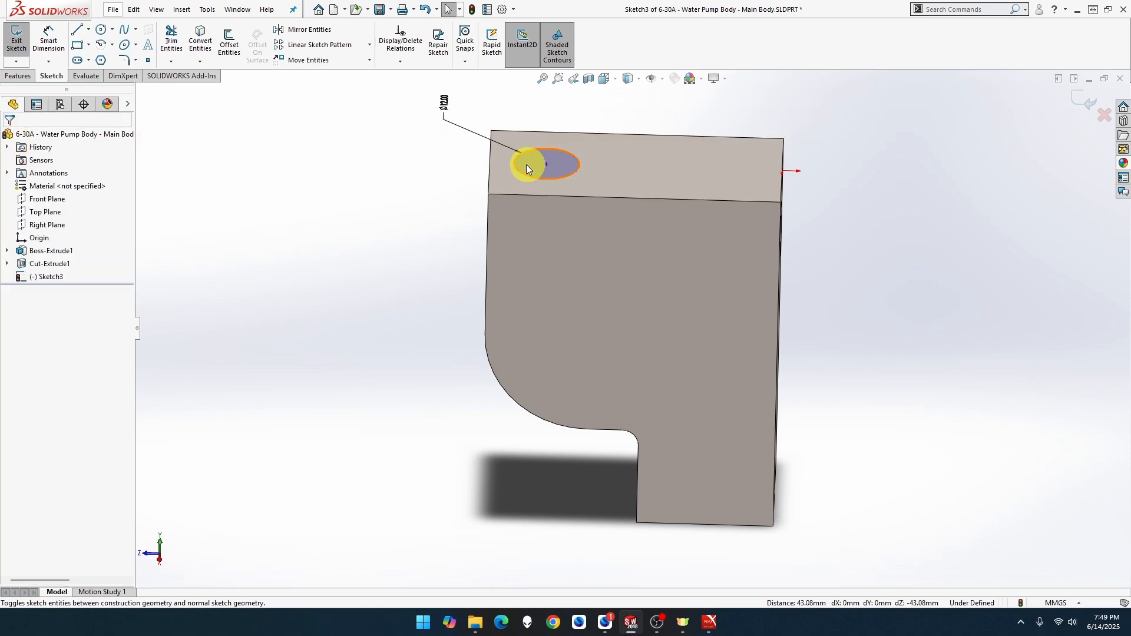
Move the circle slightly along the top face to test its vertical relation, and check the relations at the back edge's midpoint.
mouse_move(547, 165)
mouse_down()
mouse_move(599, 172)
mouse_move(550, 151)
mouse_up()
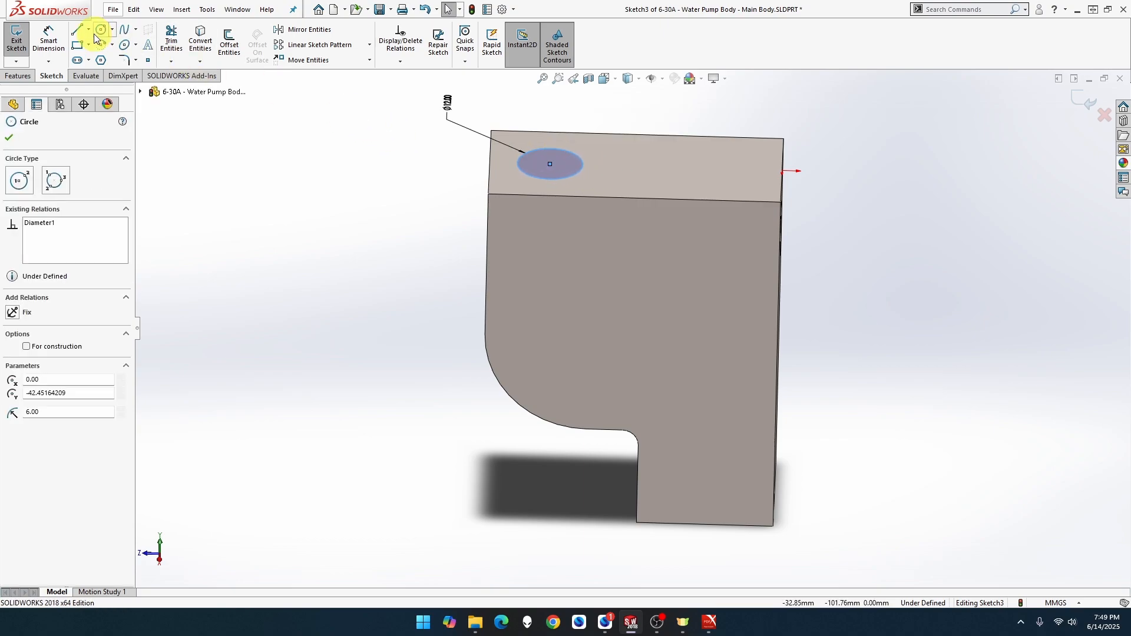
click(48, 42)
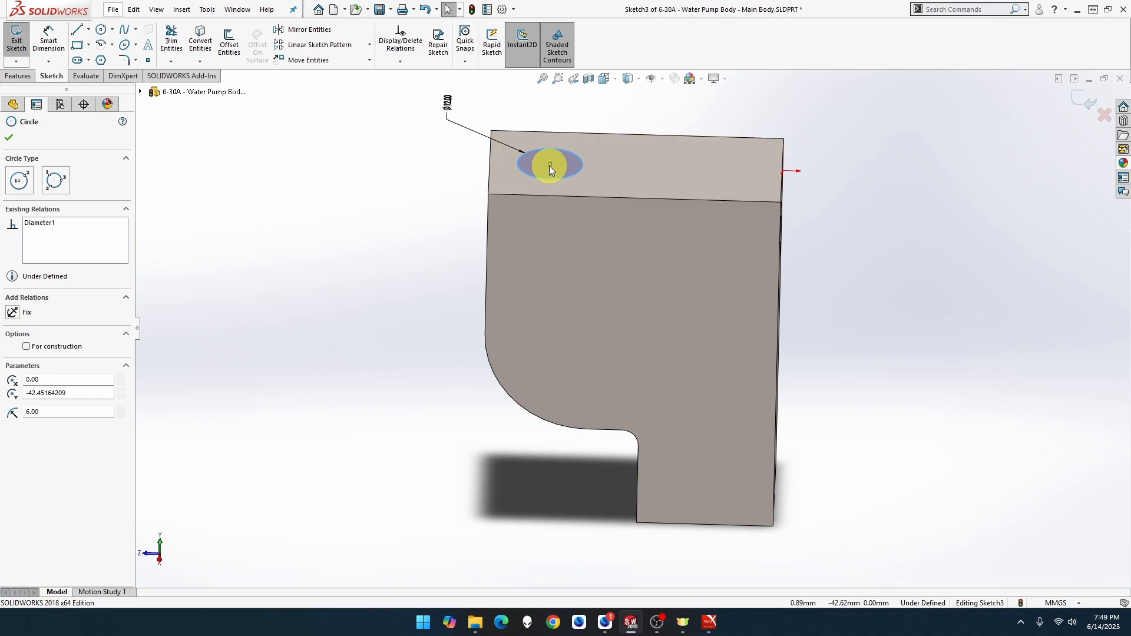
ctrl+click(780, 172)
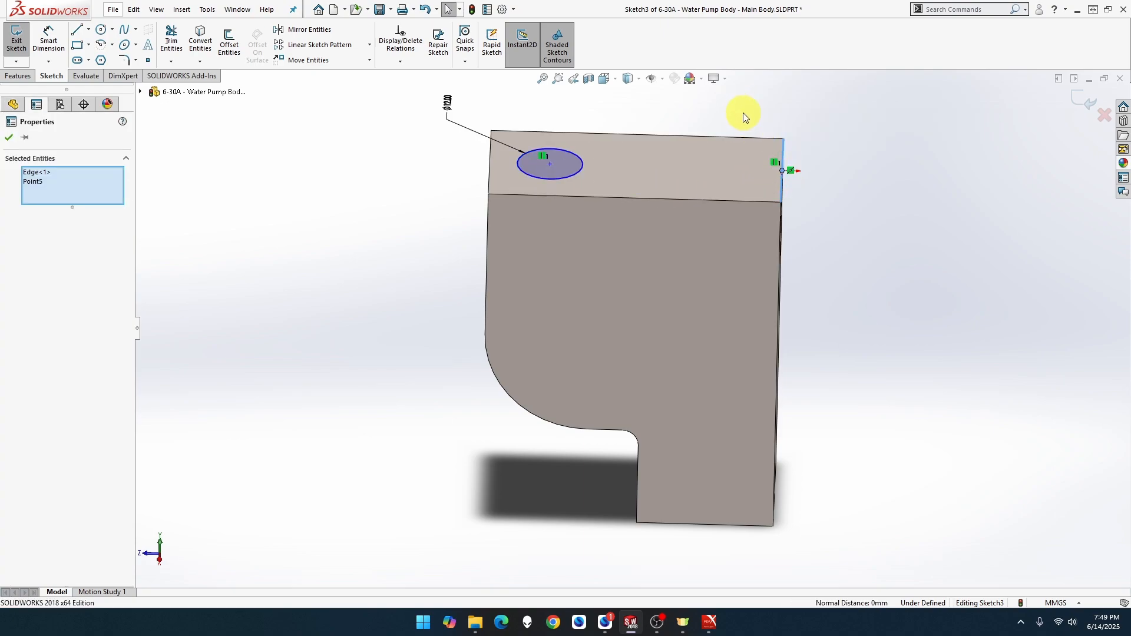
click(261, 192)
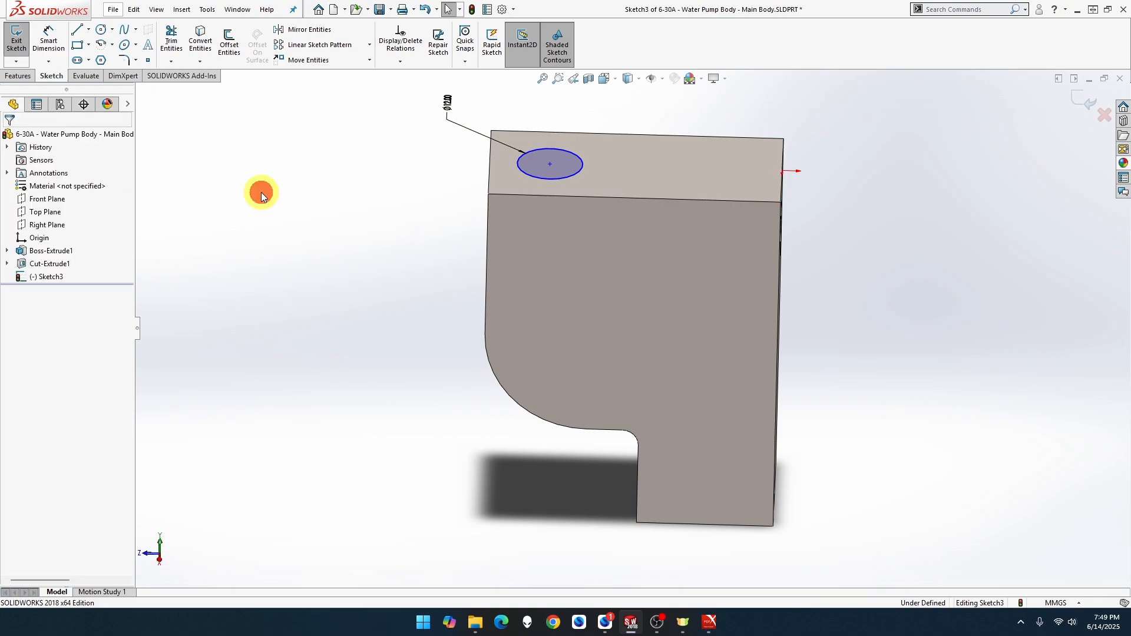
Dimension the circle's center 16+29 mm from the back edge of the top face.
click(48, 39)
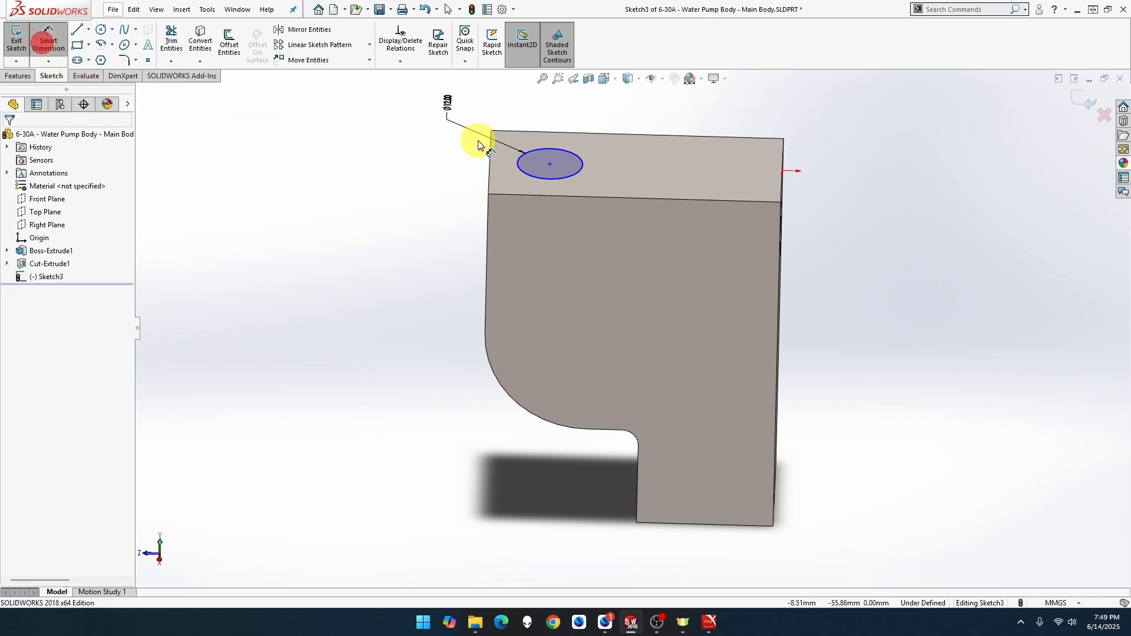
click(550, 165)
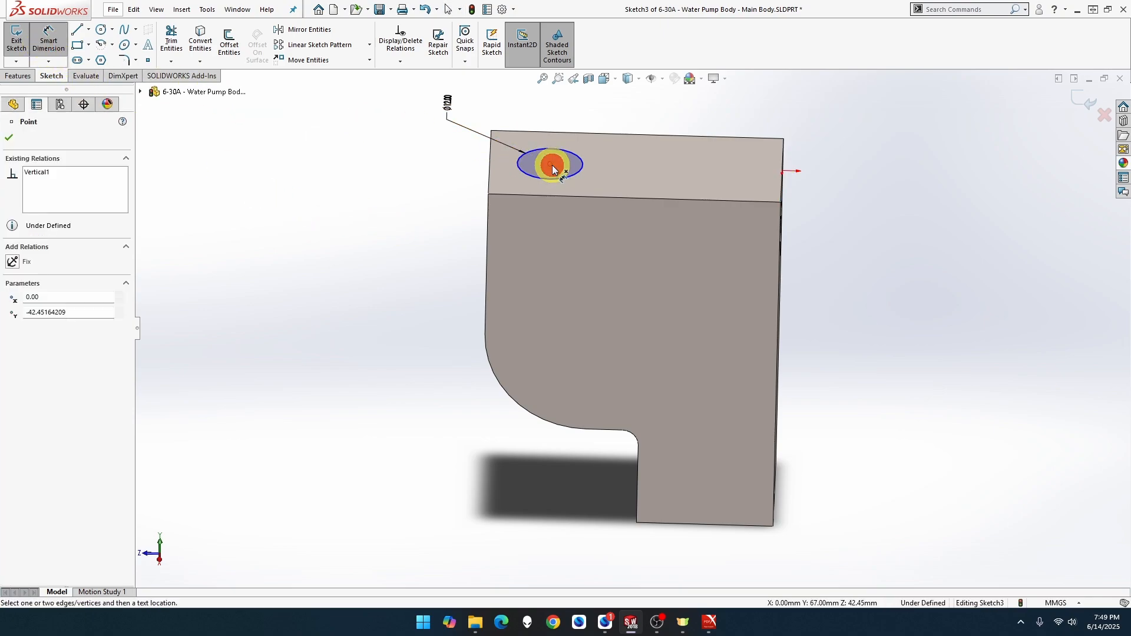
click(781, 174)
click(687, 111)
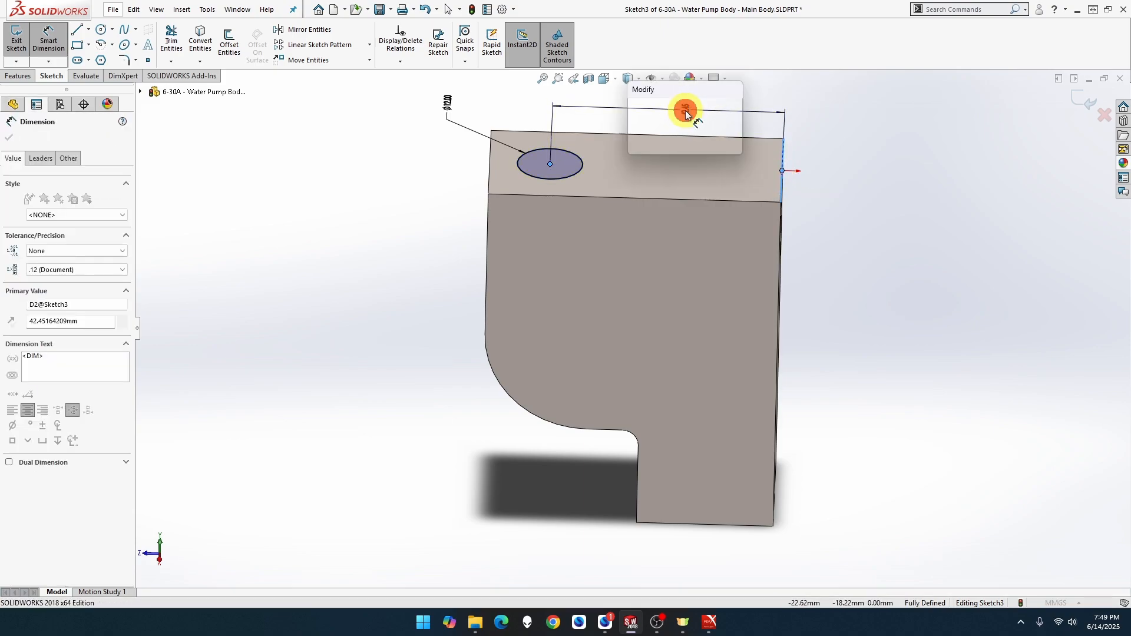
text(16)
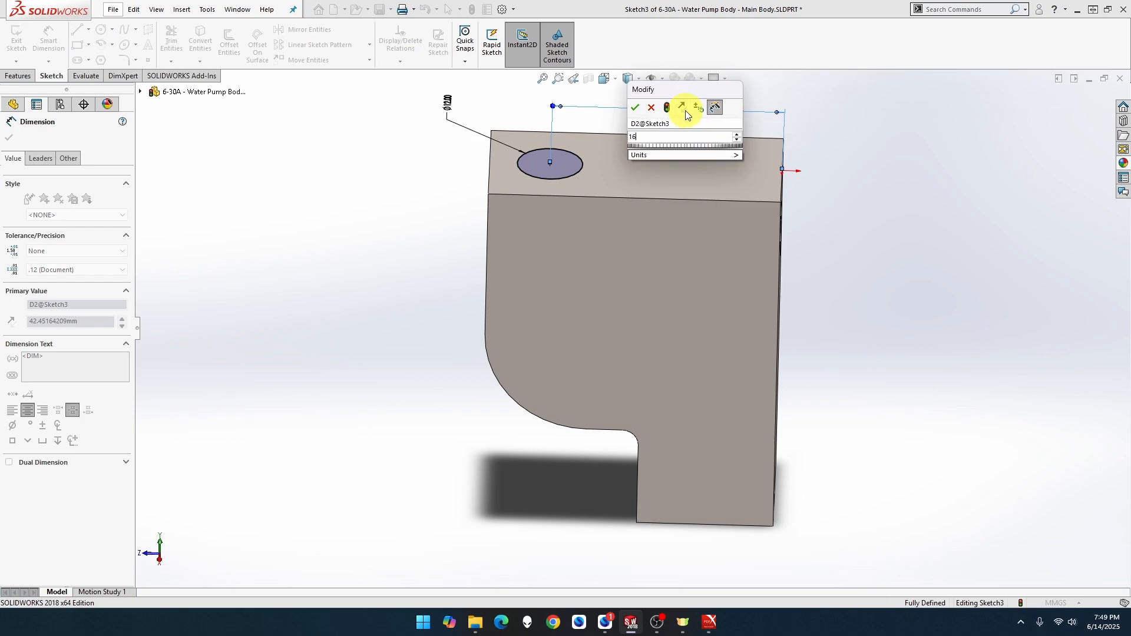
text(+29)
key(Return)
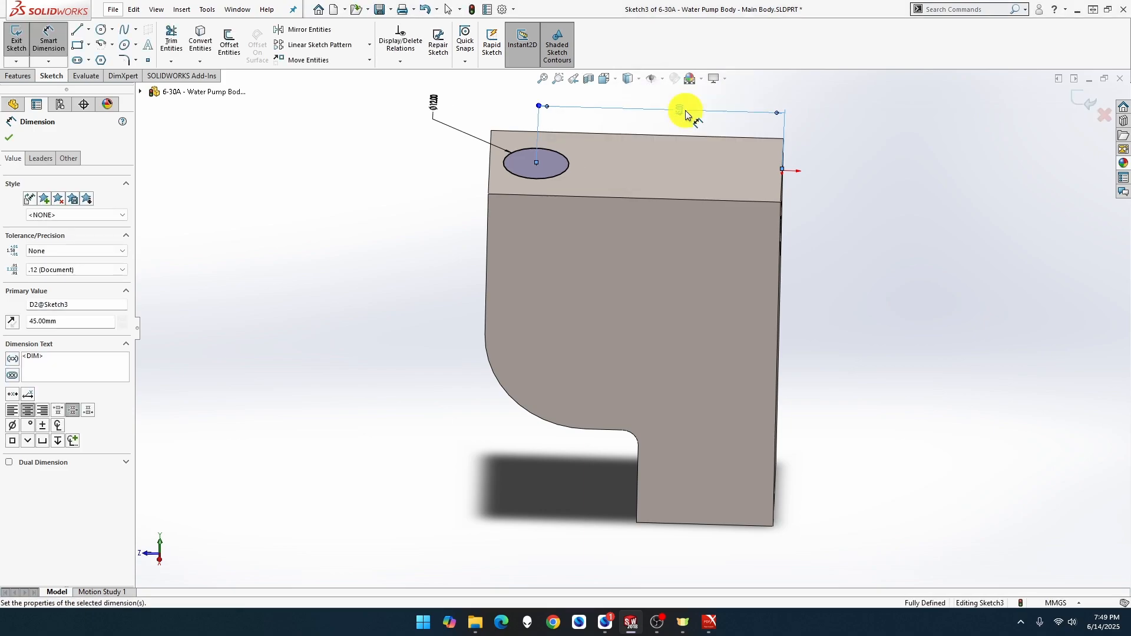
Start an extruded cut from the top face's circle and try the Up To Next end condition.
click(30, 79)
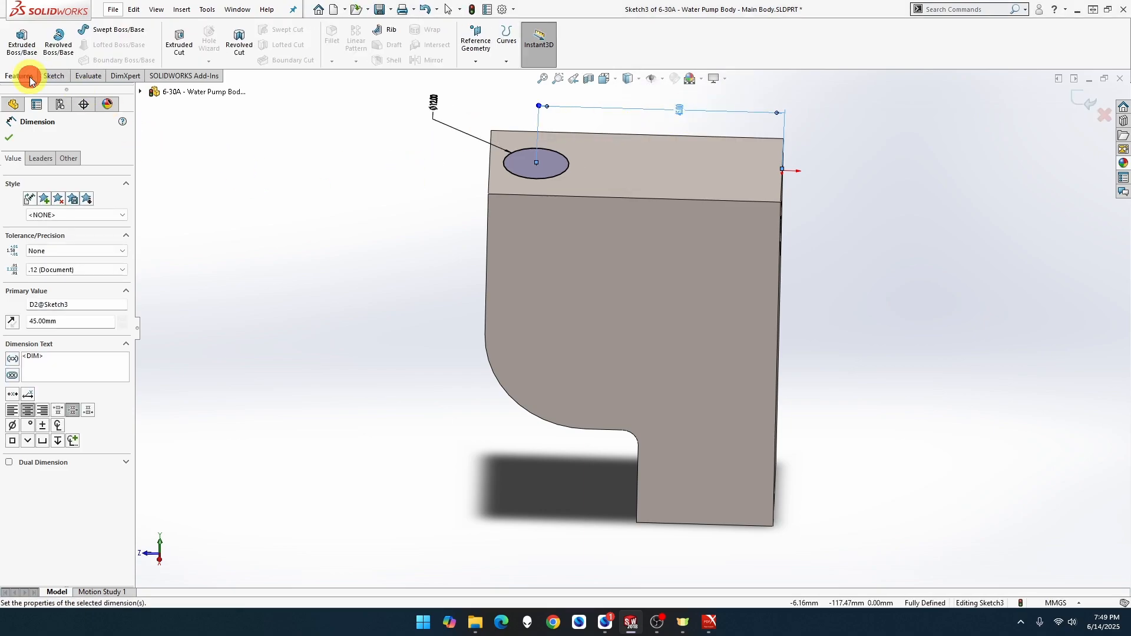
click(180, 45)
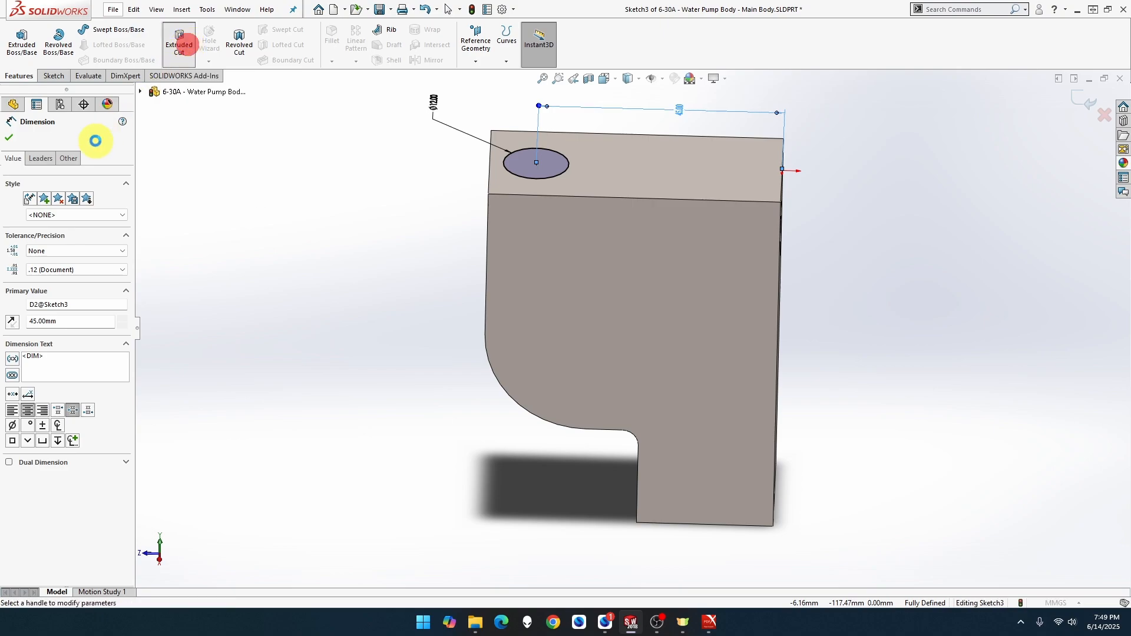
click(43, 209)
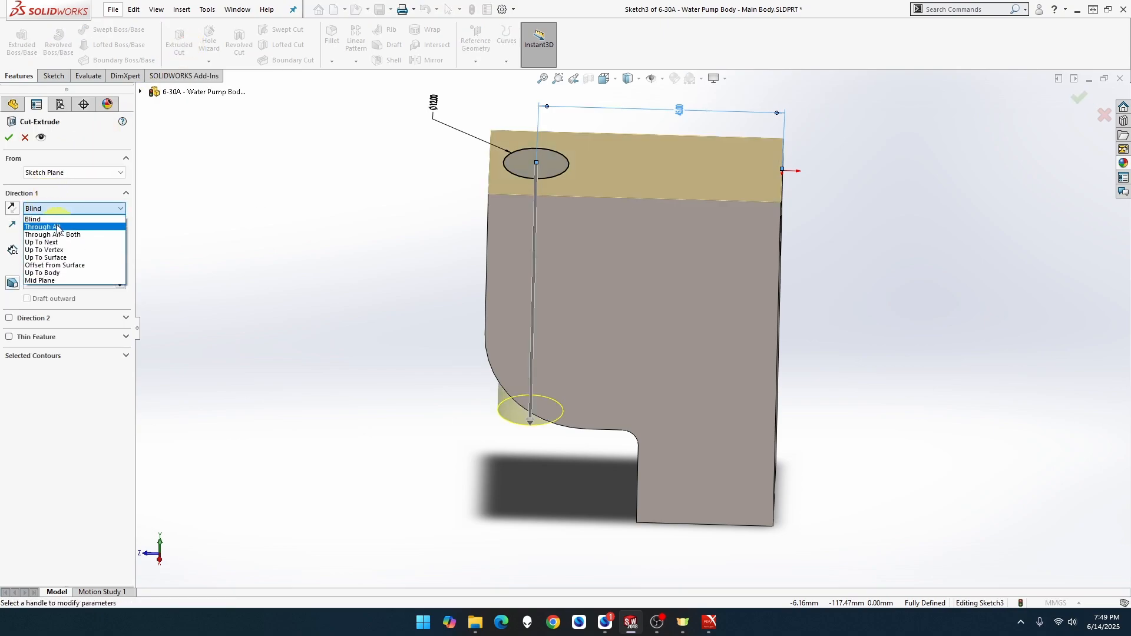
click(59, 242)
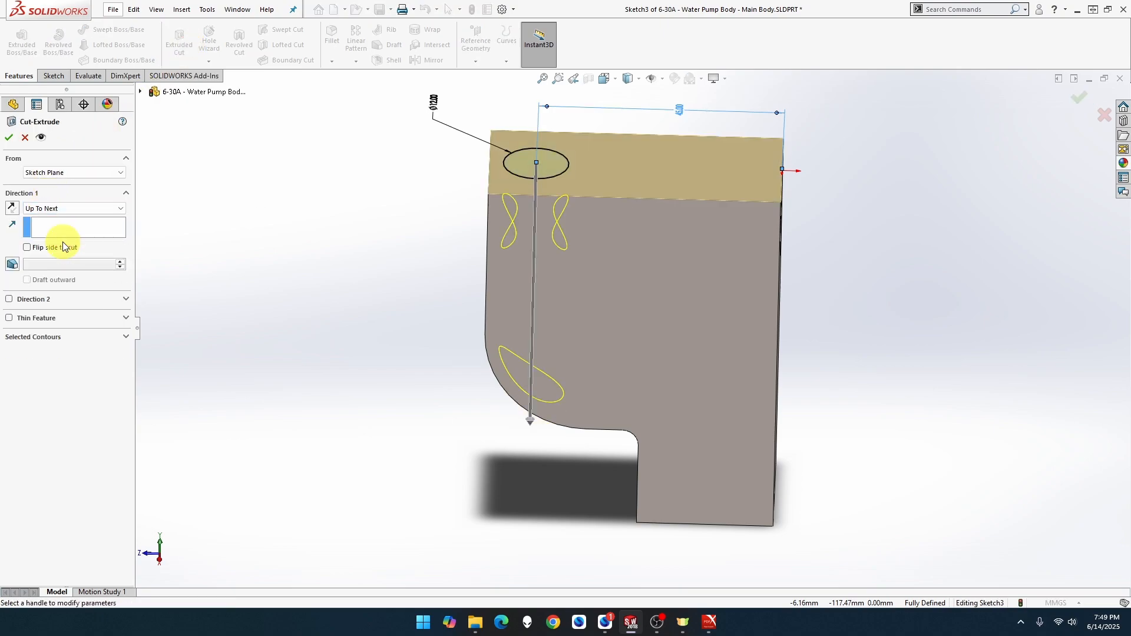
Cut the top face's circle Up To Surface, using the cylindrical face of the back hole as the limit.
click(70, 208)
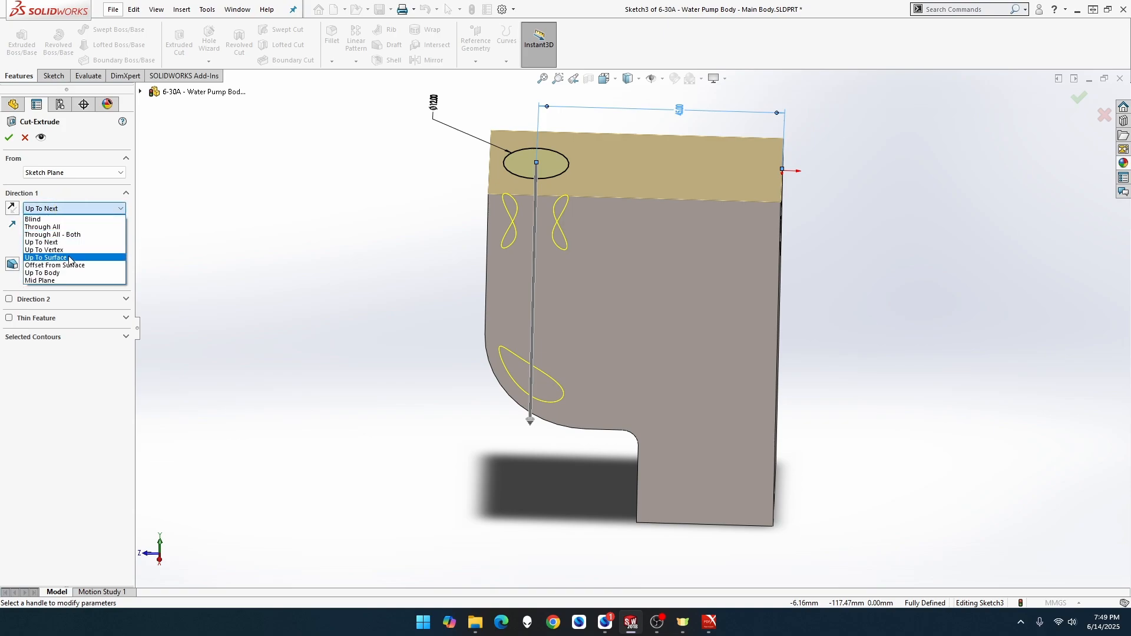
click(68, 258)
scroll(297, 291, down, 1)
scroll(297, 292, up, 1)
middle_drag(297, 291, 206, 261)
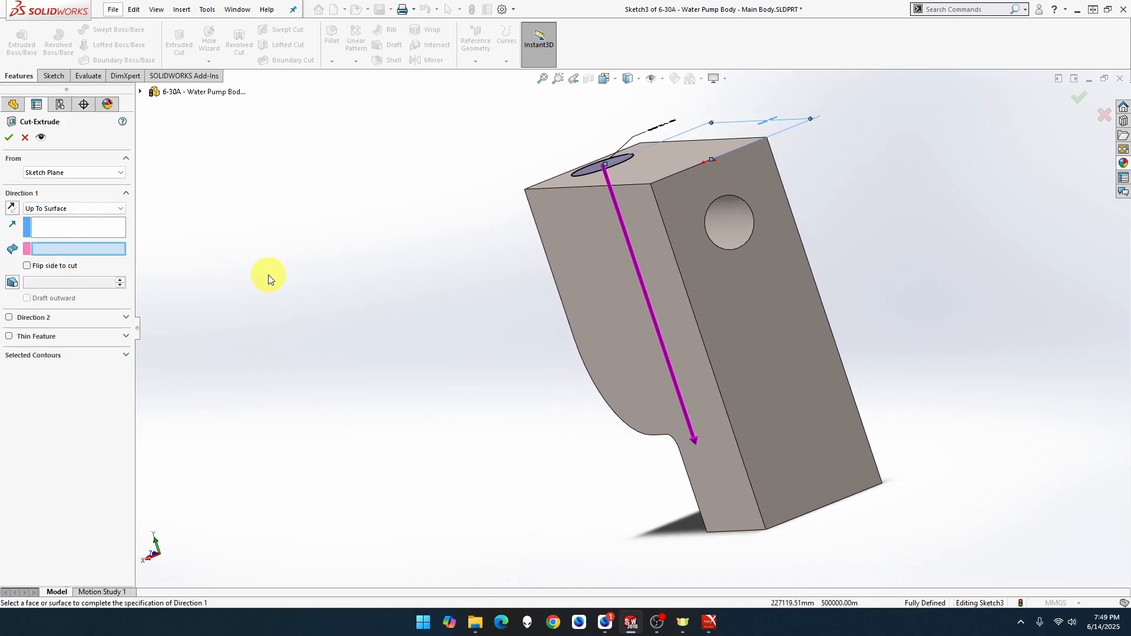
click(730, 231)
middle_drag(573, 321, 642, 338)
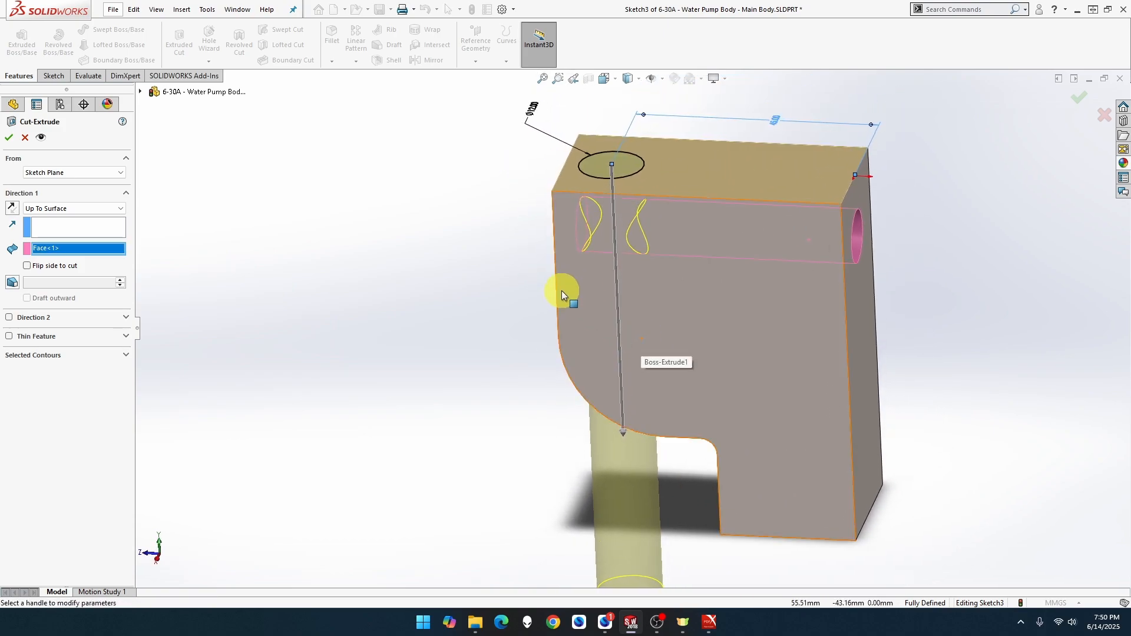
click(8, 138)
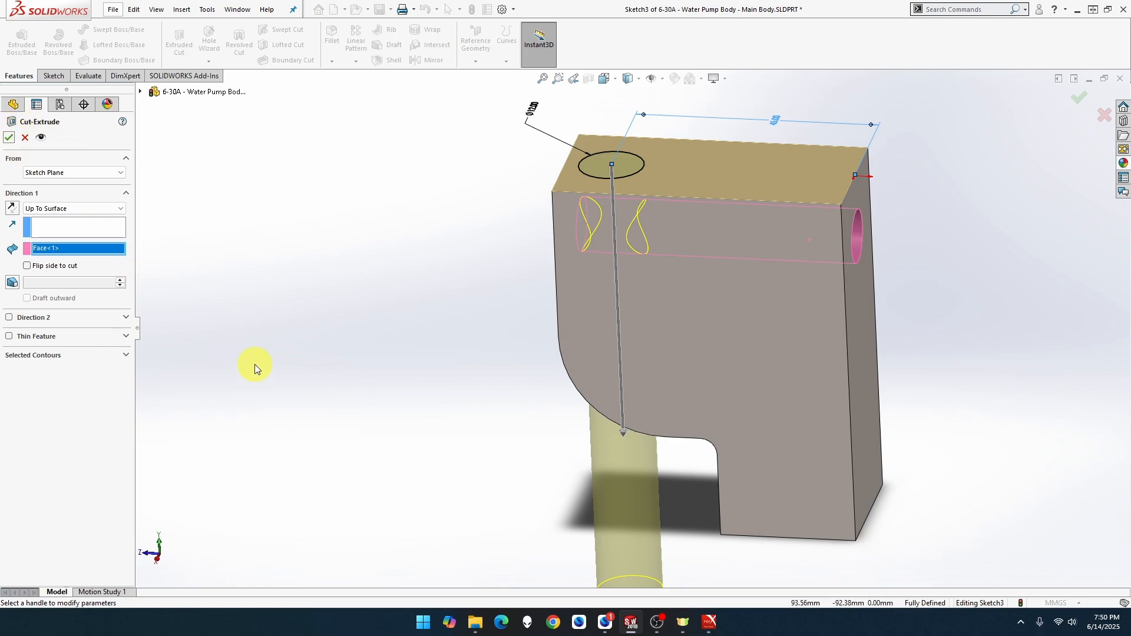
click(9, 137)
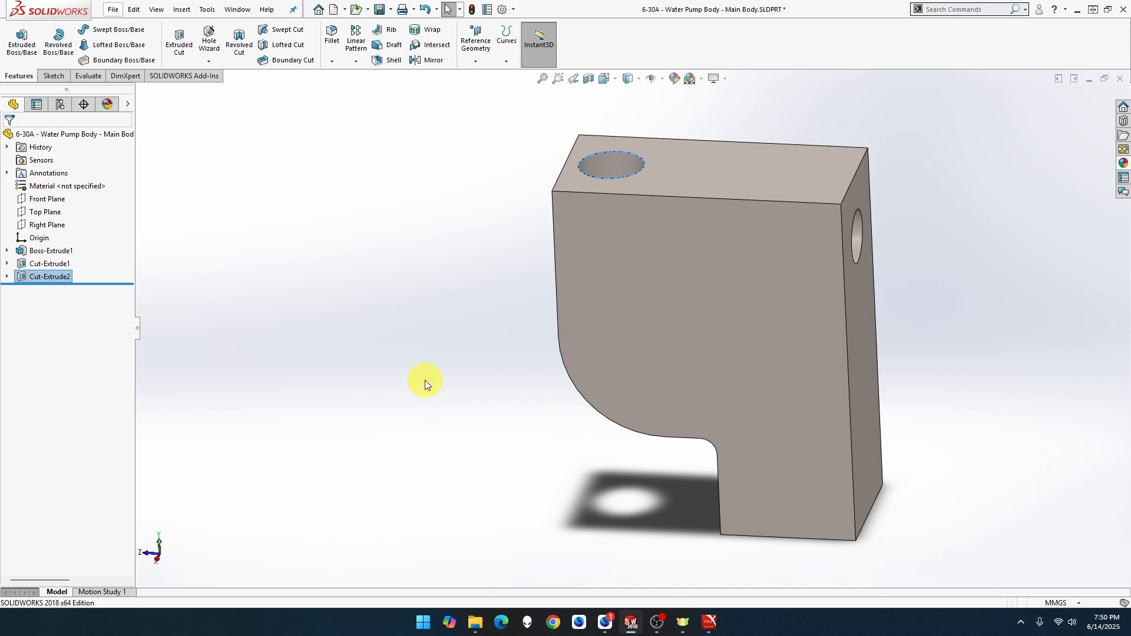
Open the top hole's cut feature for editing and try the Up To Next end condition.
middle_drag(425, 380, 369, 475)
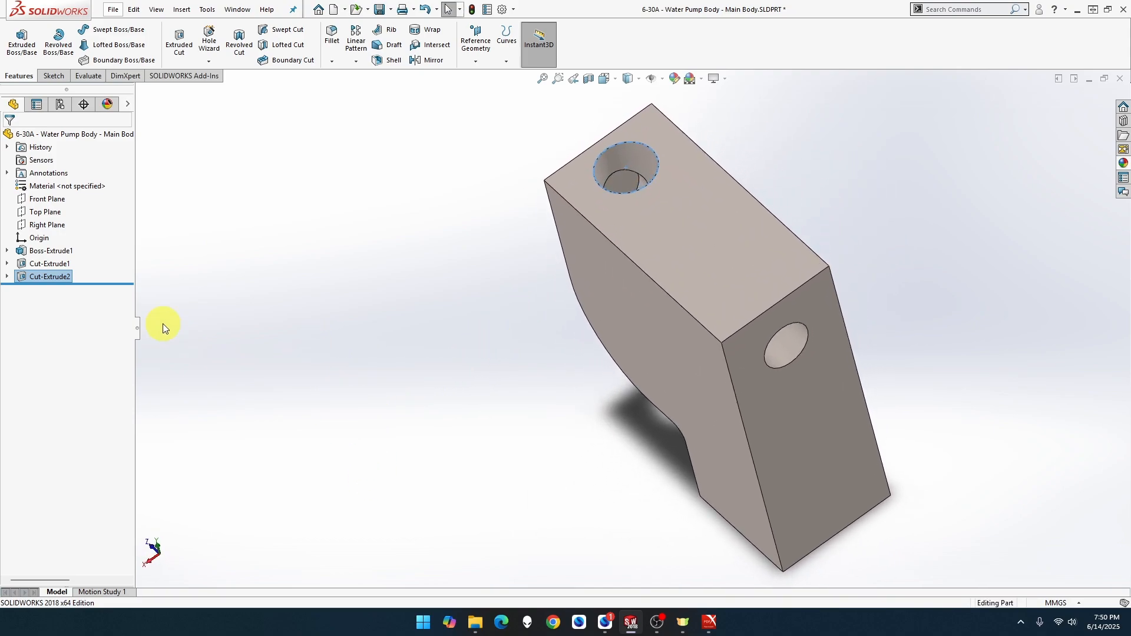
click(63, 275)
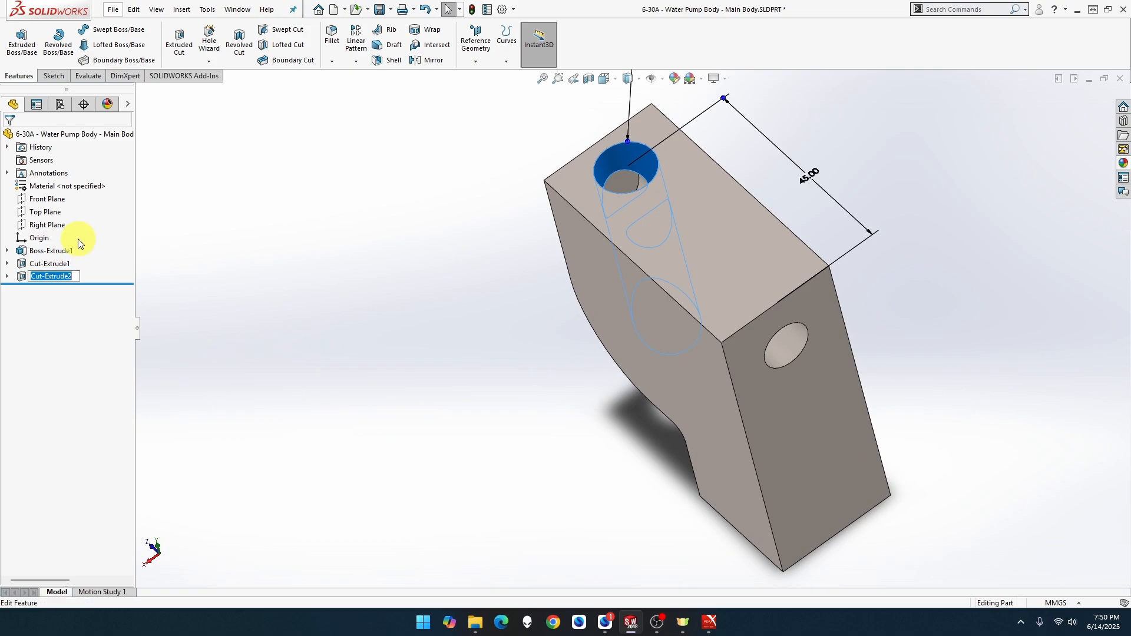
click(23, 275)
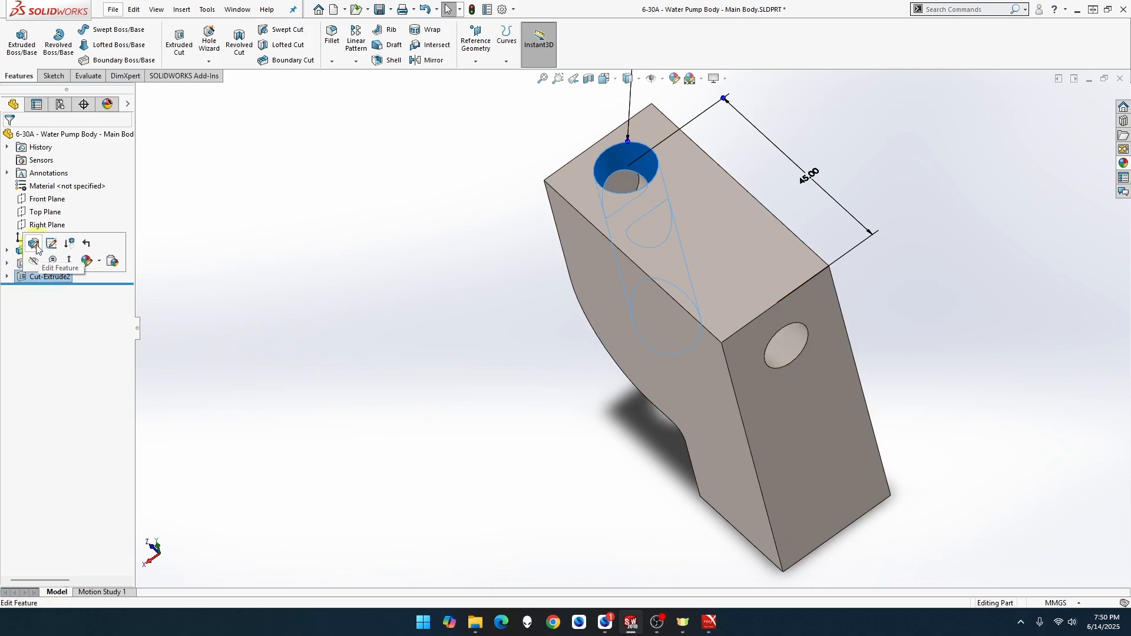
click(36, 242)
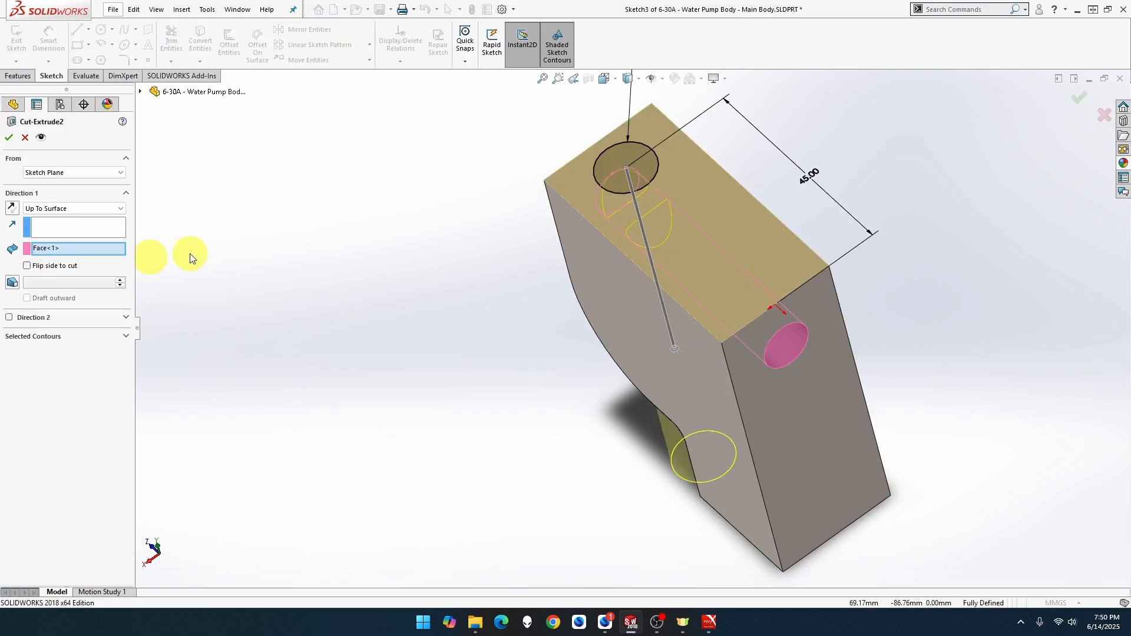
click(106, 210)
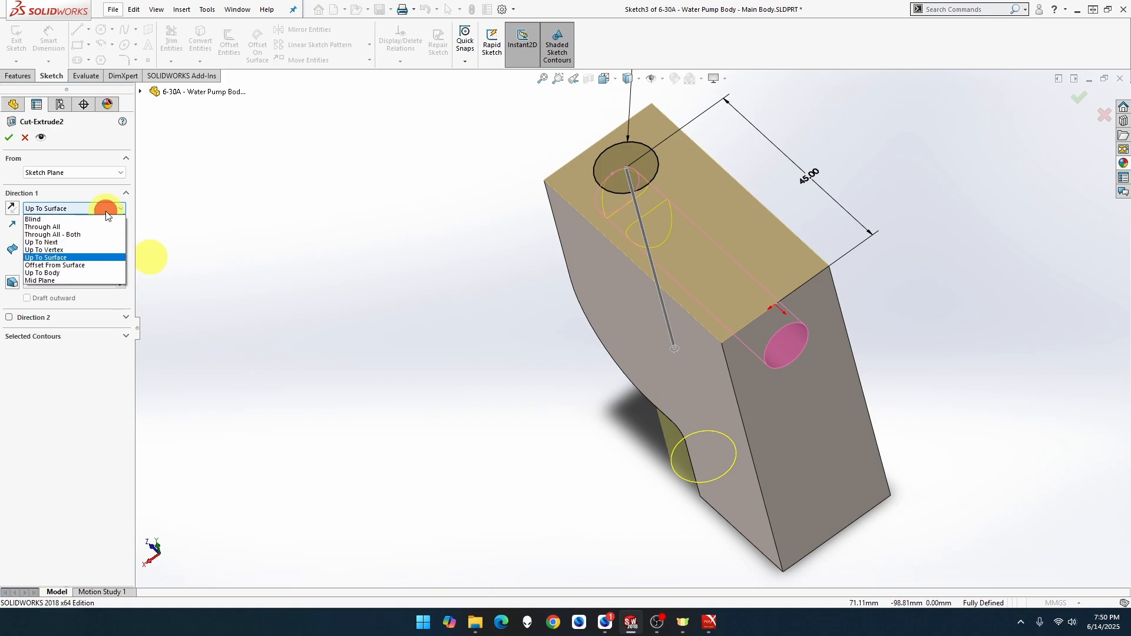
click(97, 242)
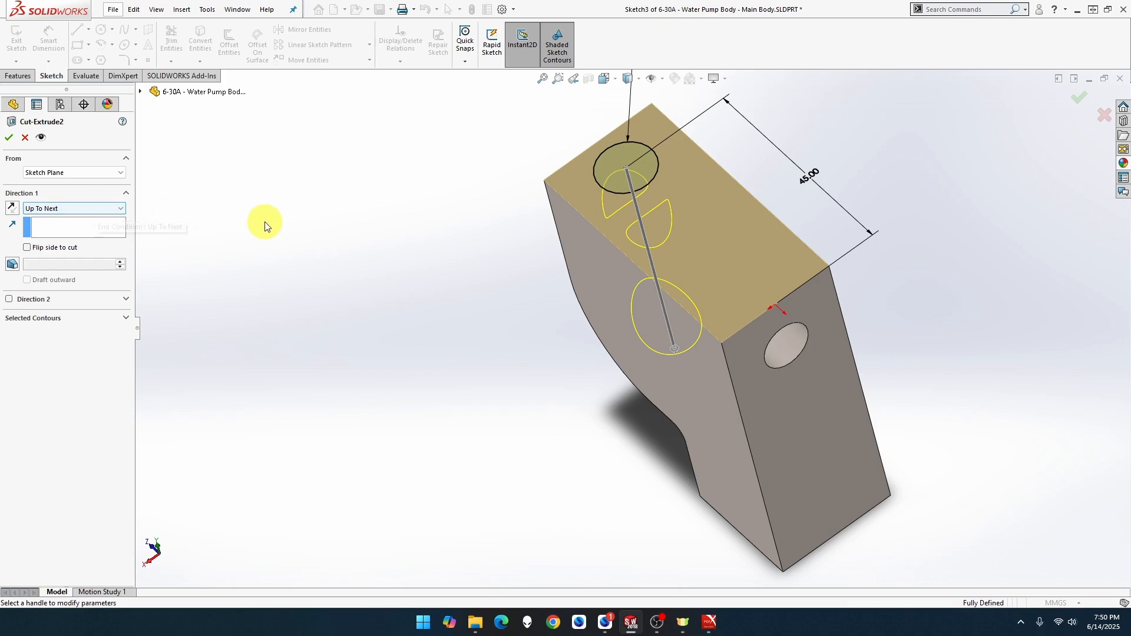
middle_drag(290, 223, 371, 235)
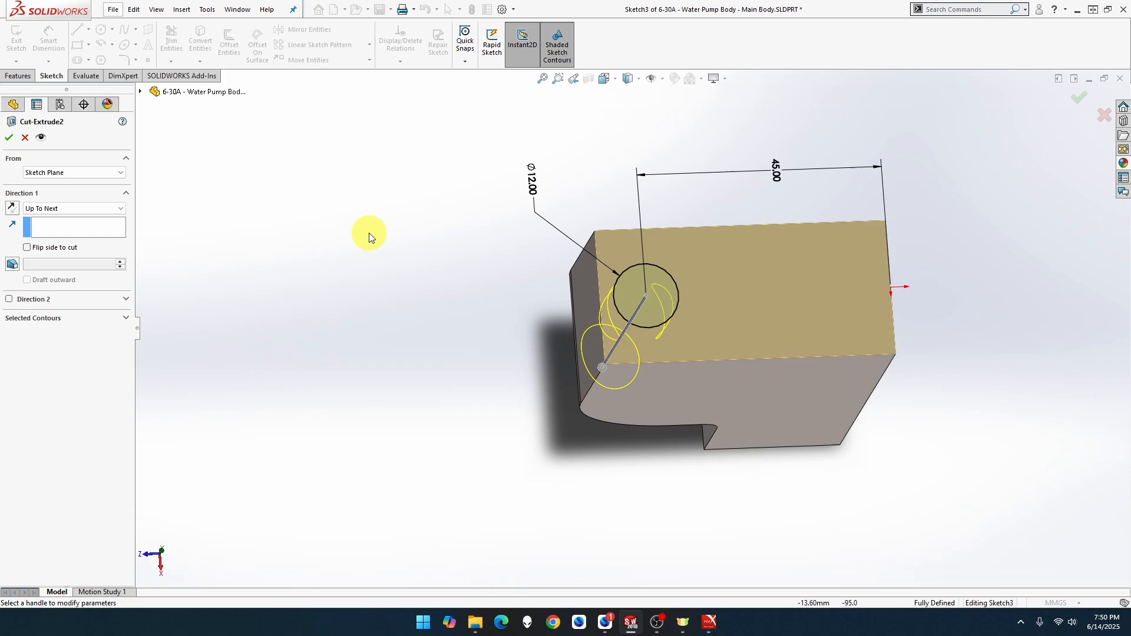
Change the top hole's cut to a Blind depth of 12 mm.
click(83, 211)
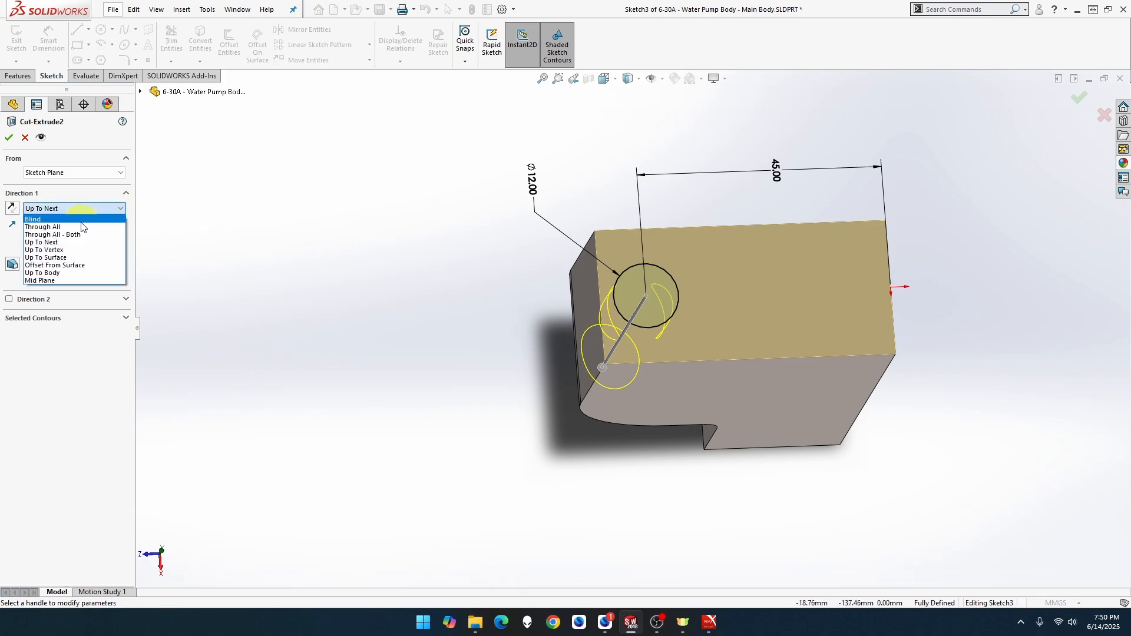
click(81, 221)
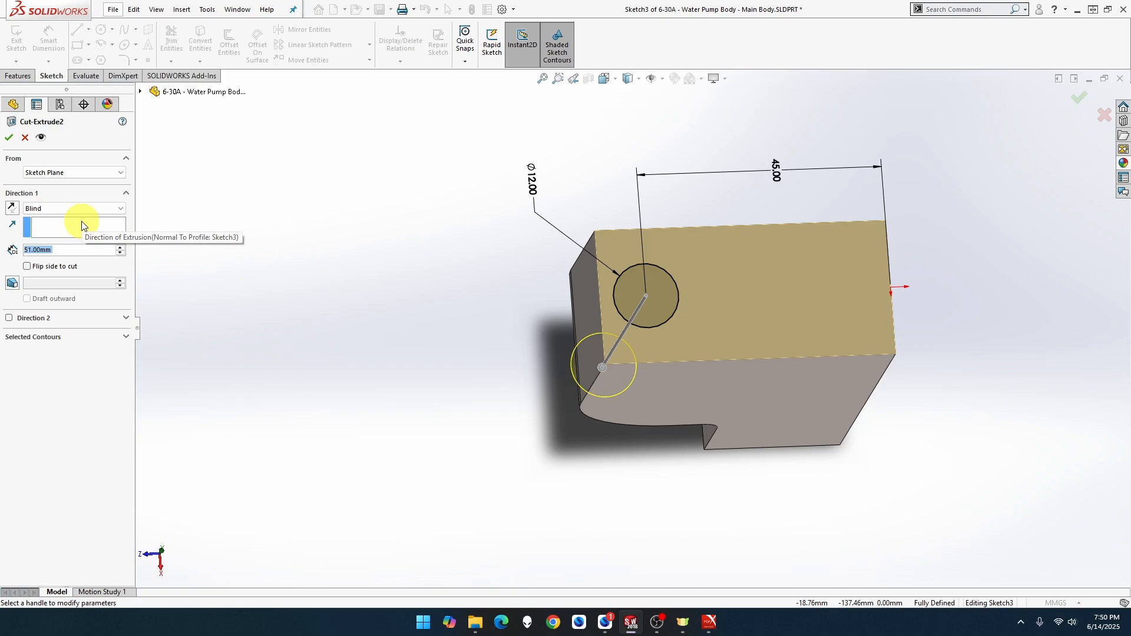
text(12)
key(Tab)
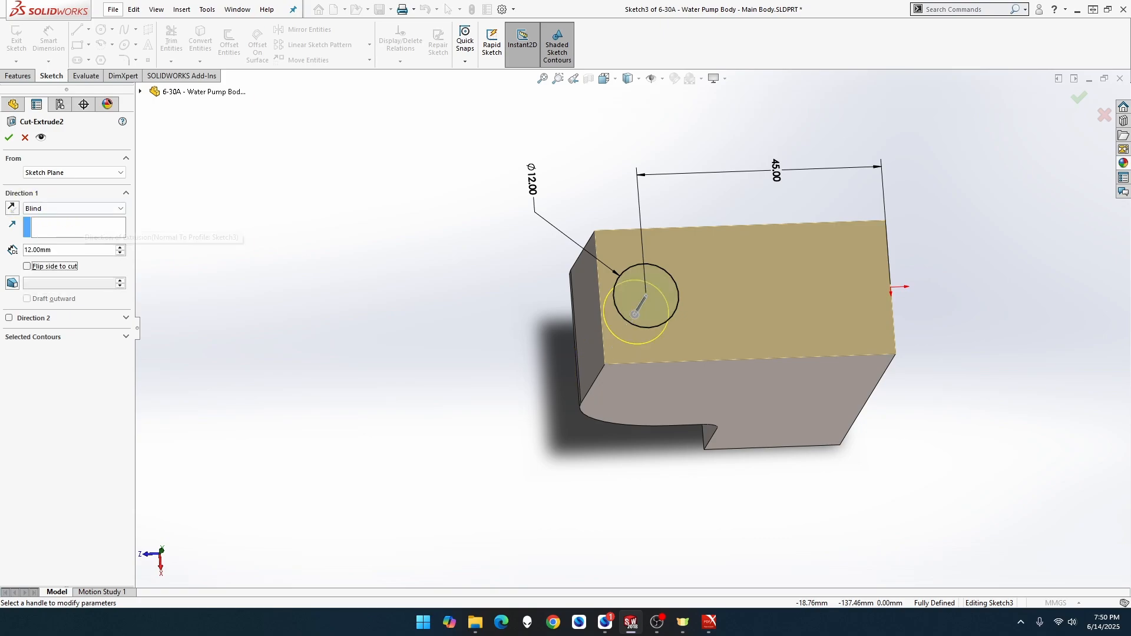
click(8, 137)
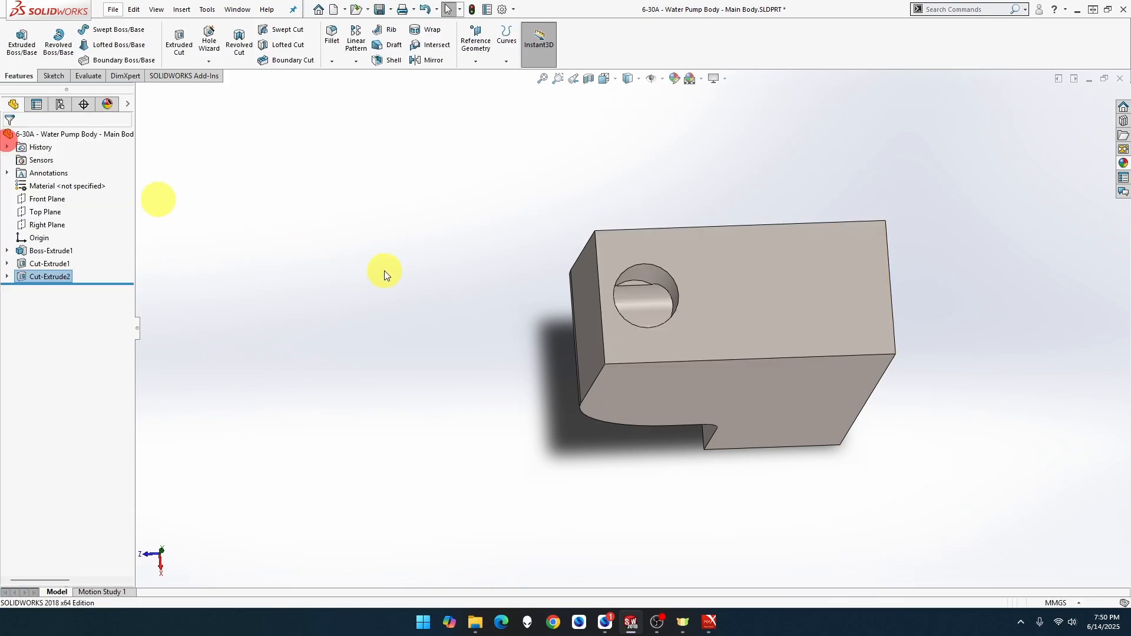
Examine where the top hole meets the back hole, including a view normal to the side face with hidden lines visible.
middle_drag(379, 273, 318, 290)
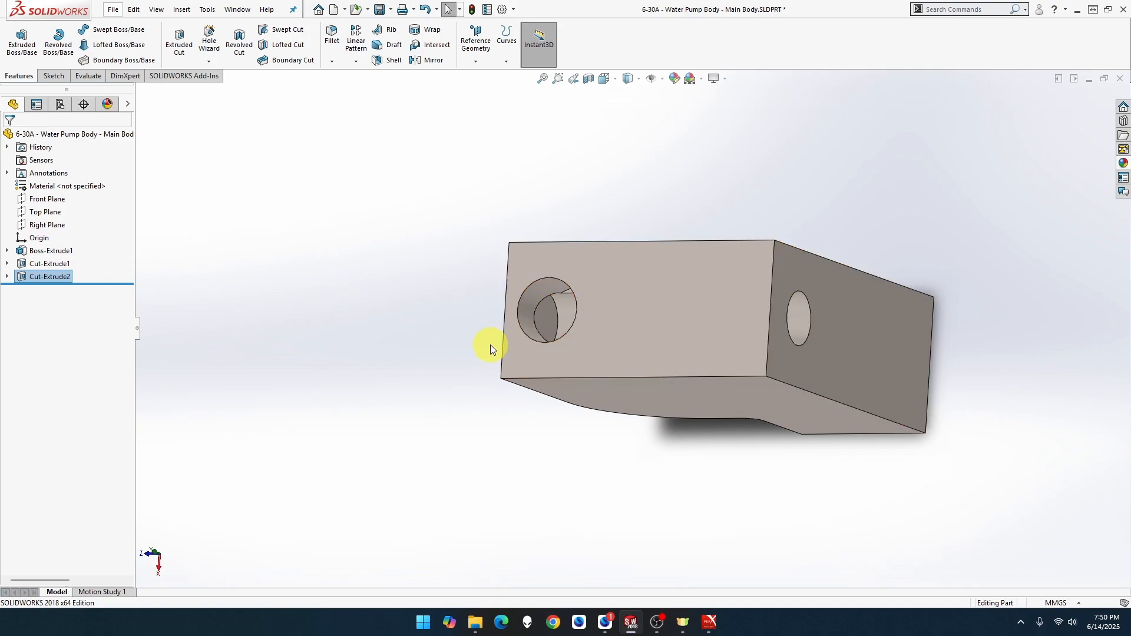
middle_drag(459, 337, 487, 299)
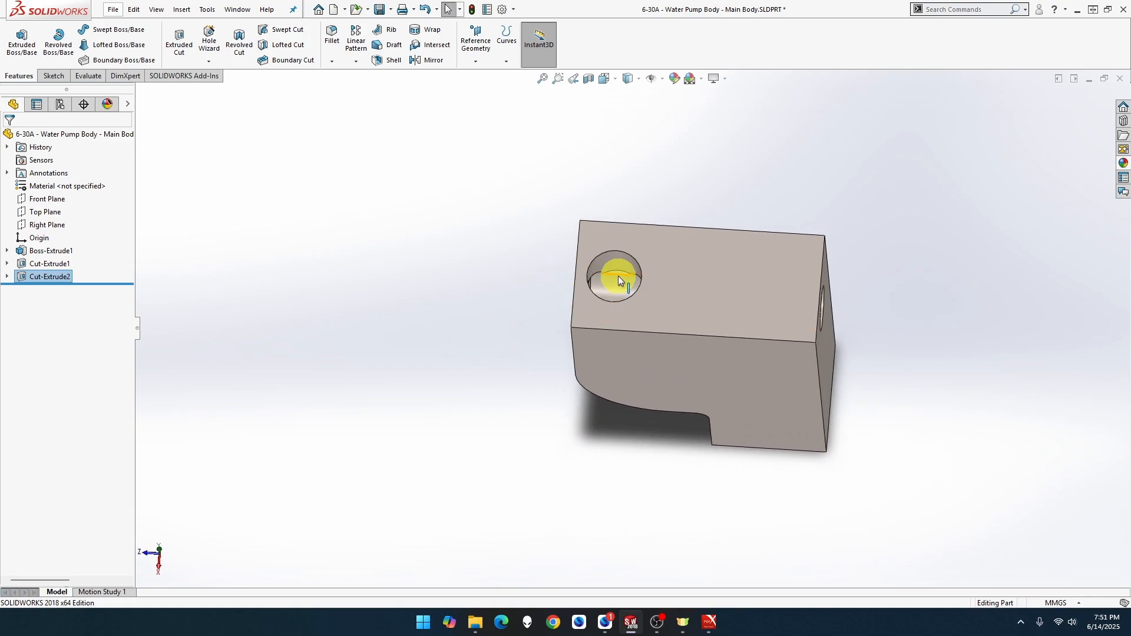
scroll(618, 289, down, 3)
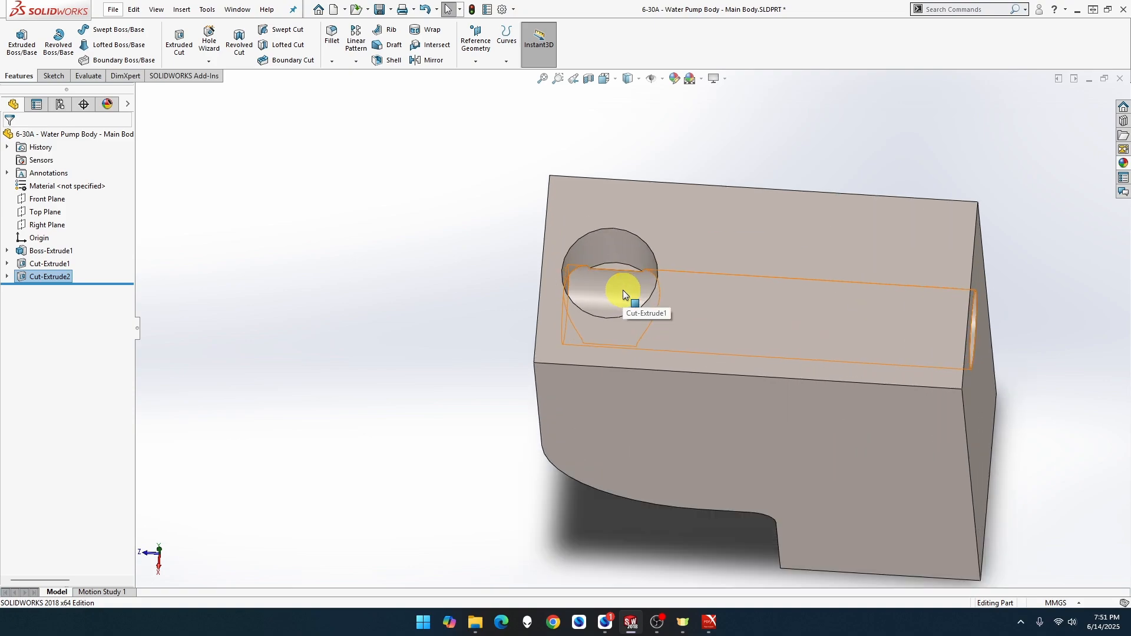
middle_drag(616, 291, 613, 317)
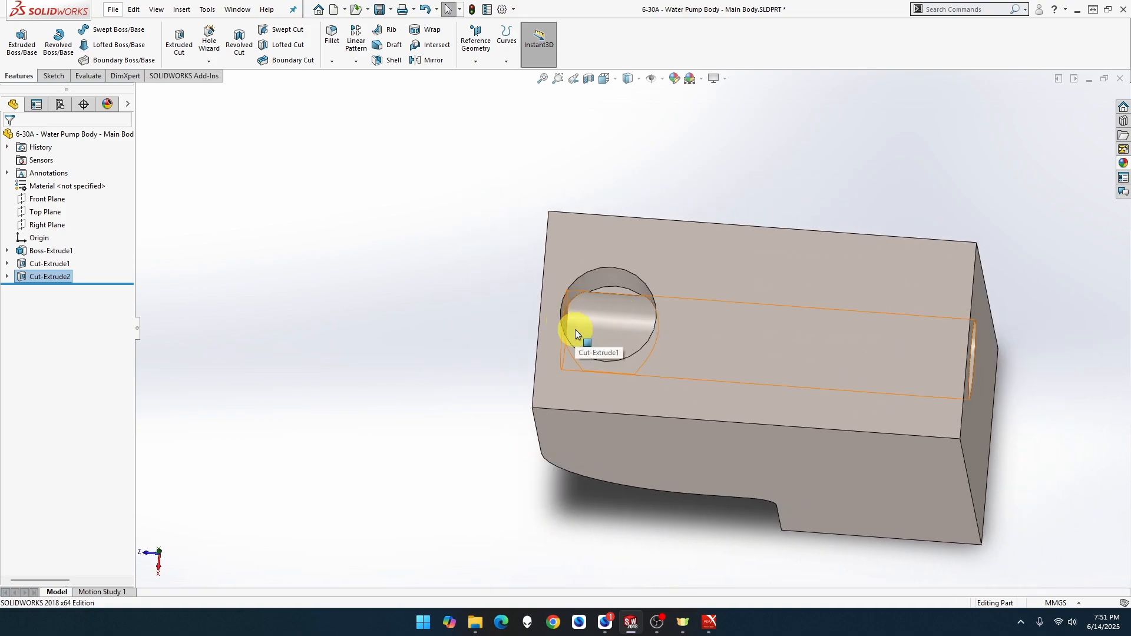
right_click(660, 444)
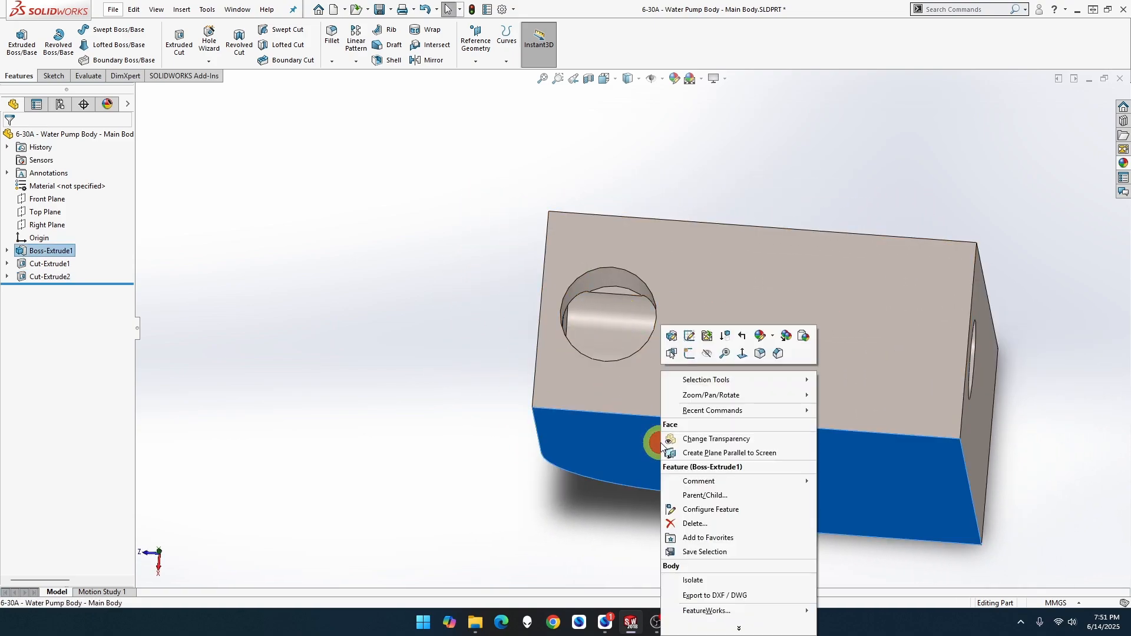
click(748, 351)
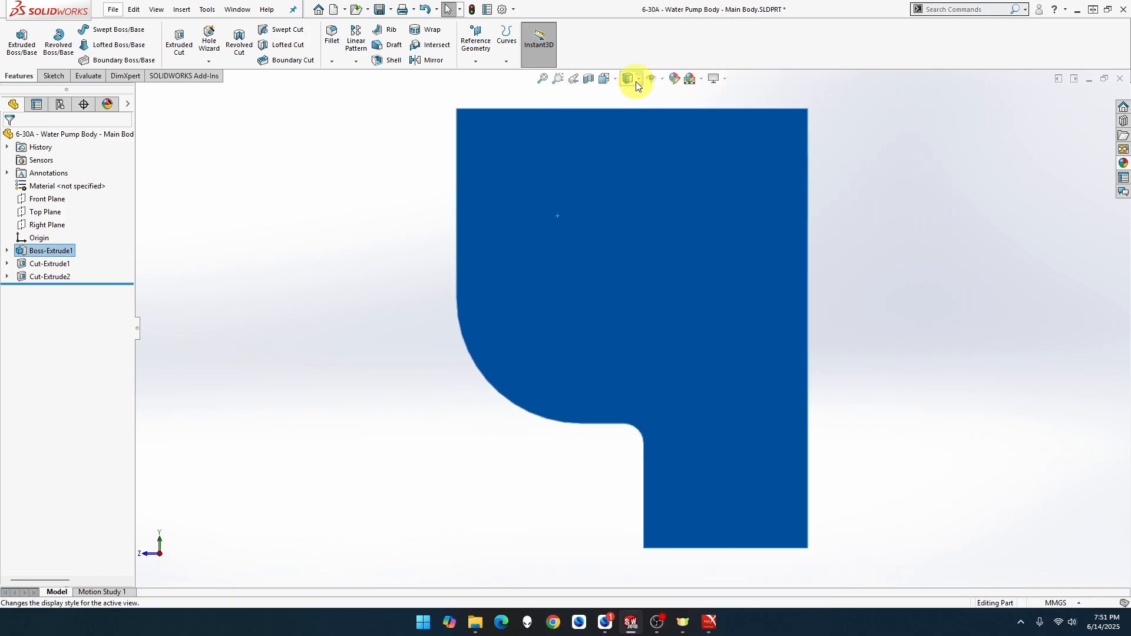
click(629, 79)
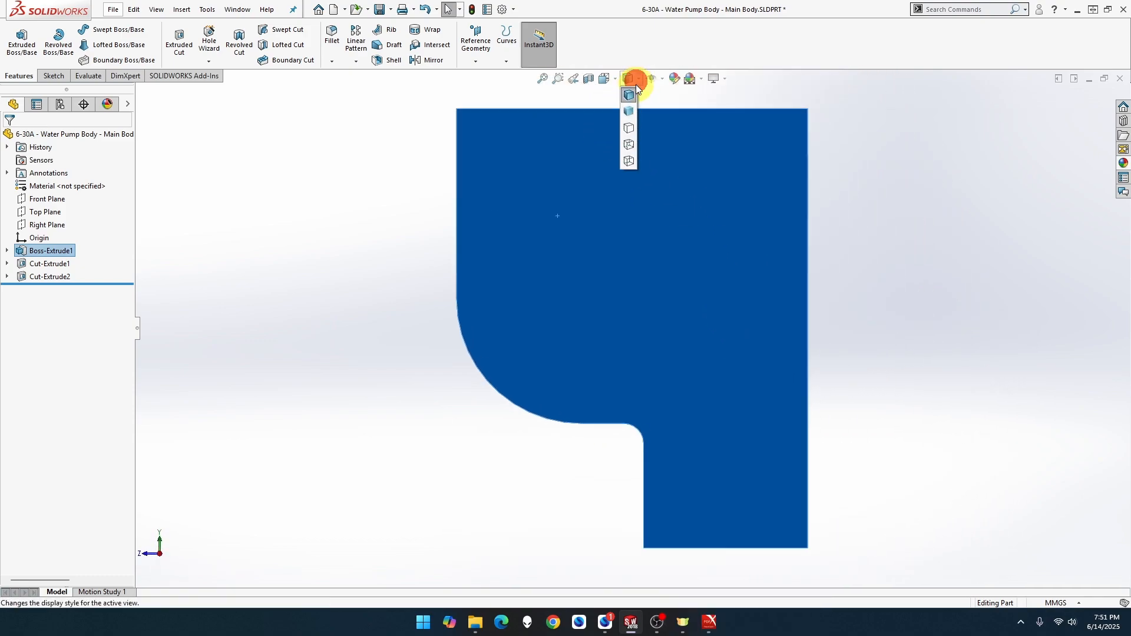
click(629, 143)
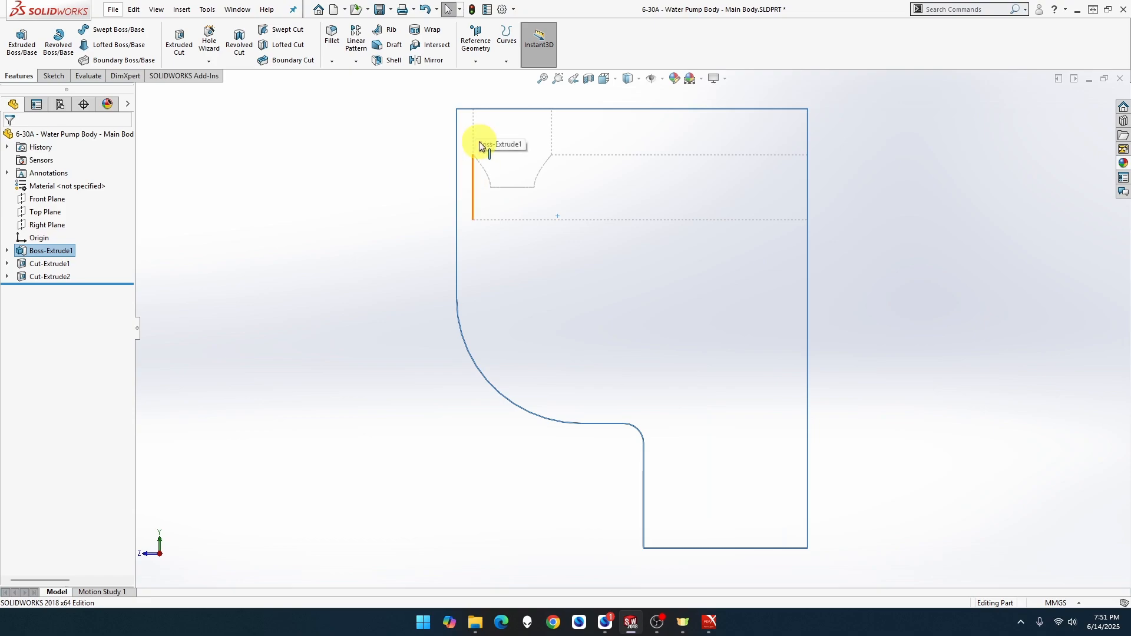
scroll(492, 148, down, 4)
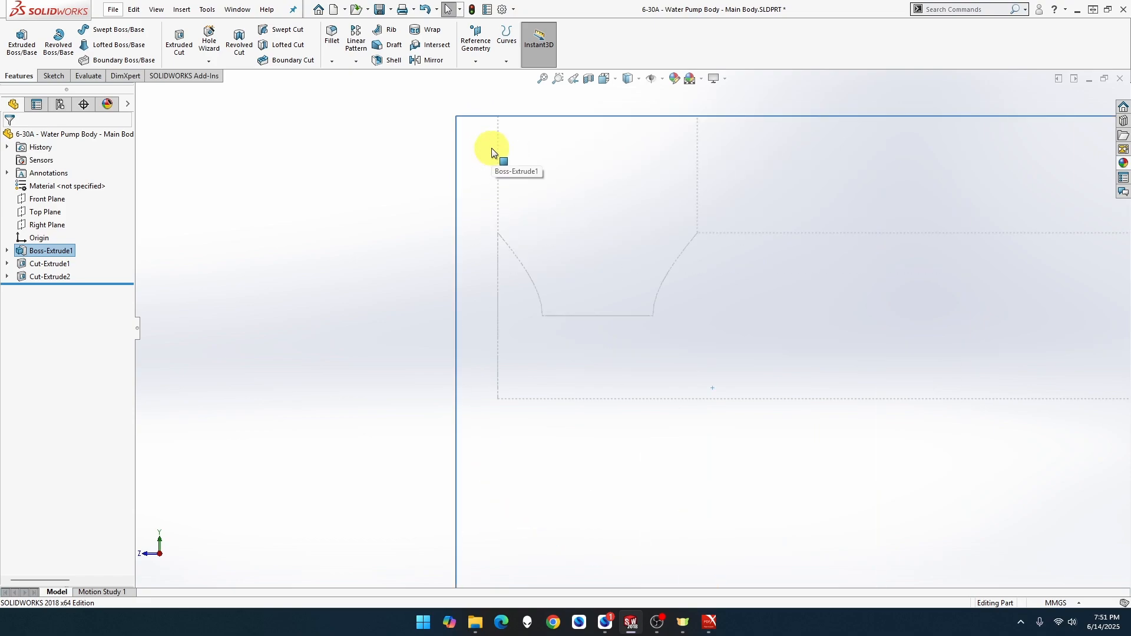
scroll(423, 220, up, 2)
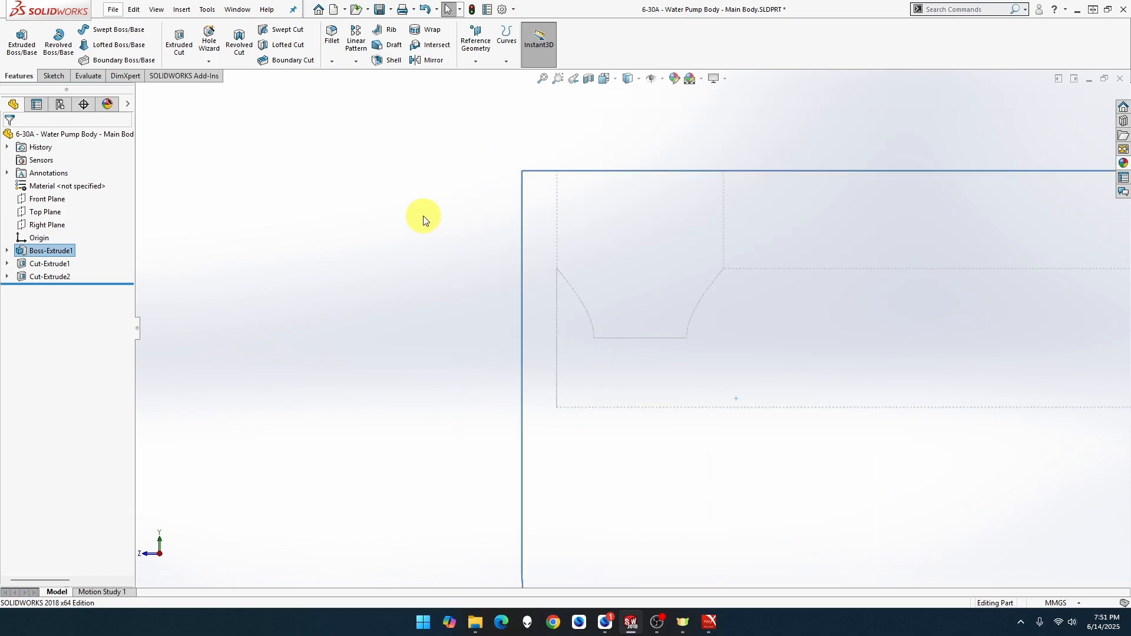
scroll(423, 220, up, 2)
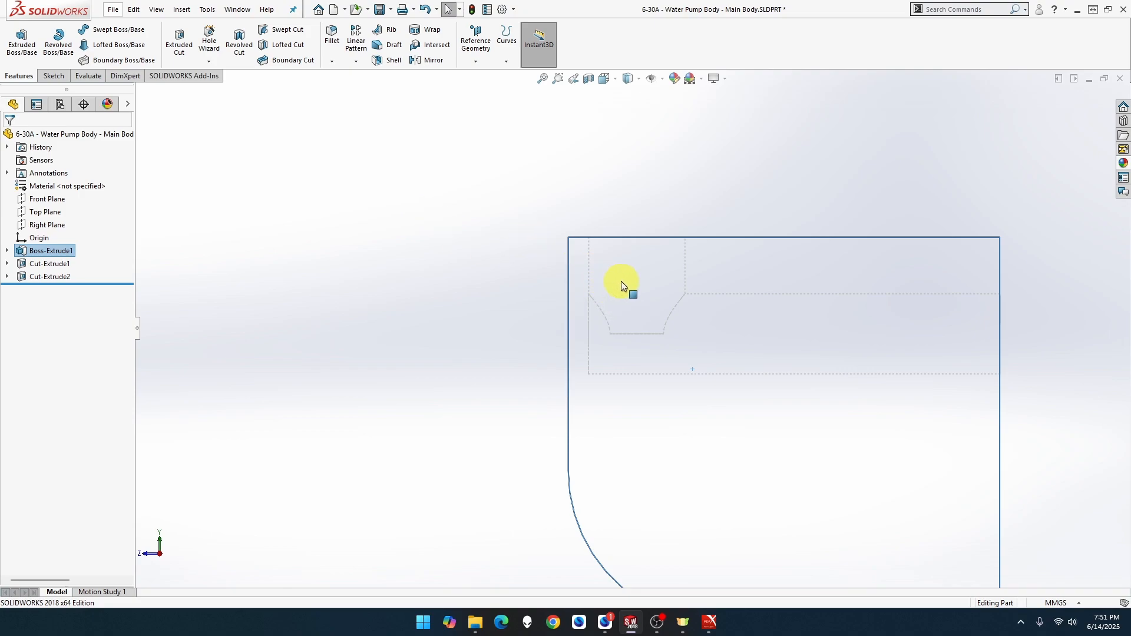
middle_drag(535, 256, 494, 420)
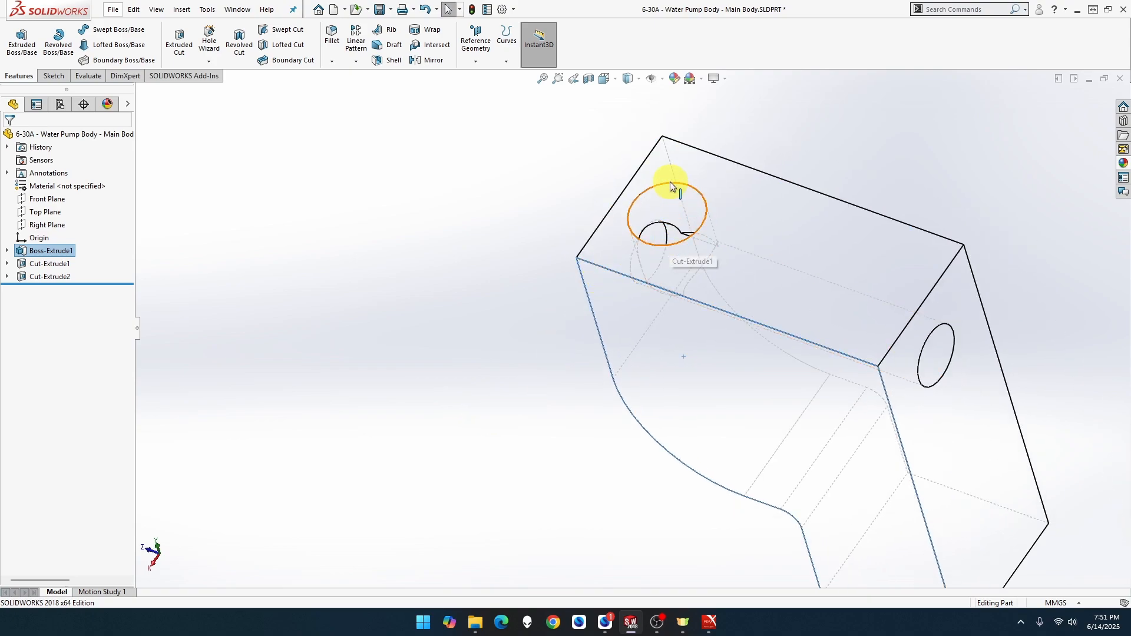
Return the model display to Shaded With Edges and clear the face selection.
click(639, 79)
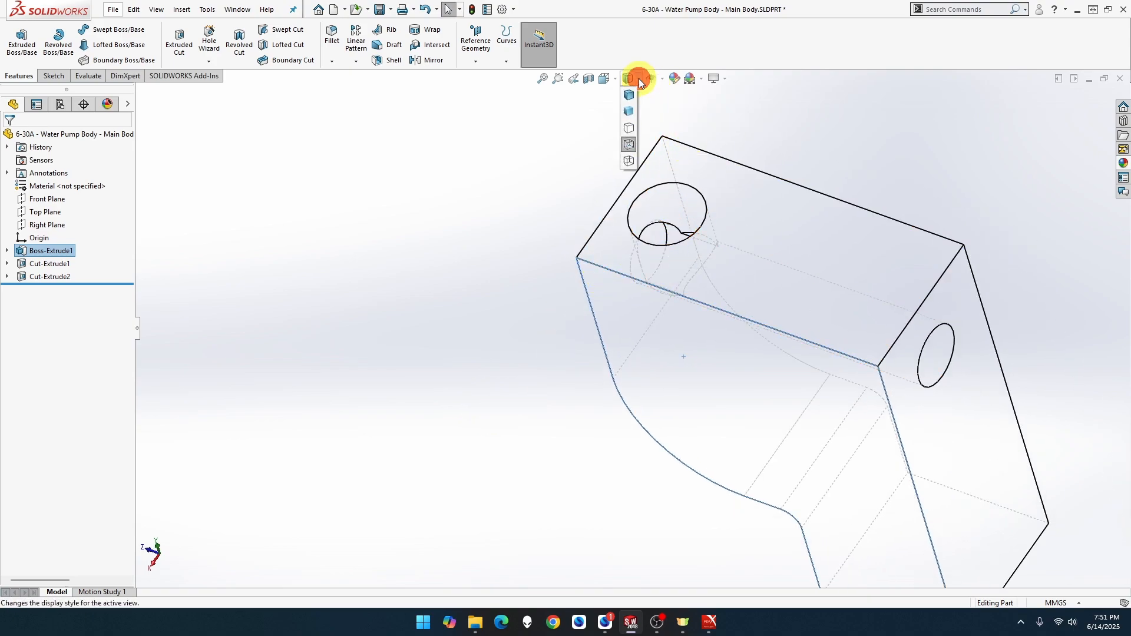
click(630, 94)
click(568, 186)
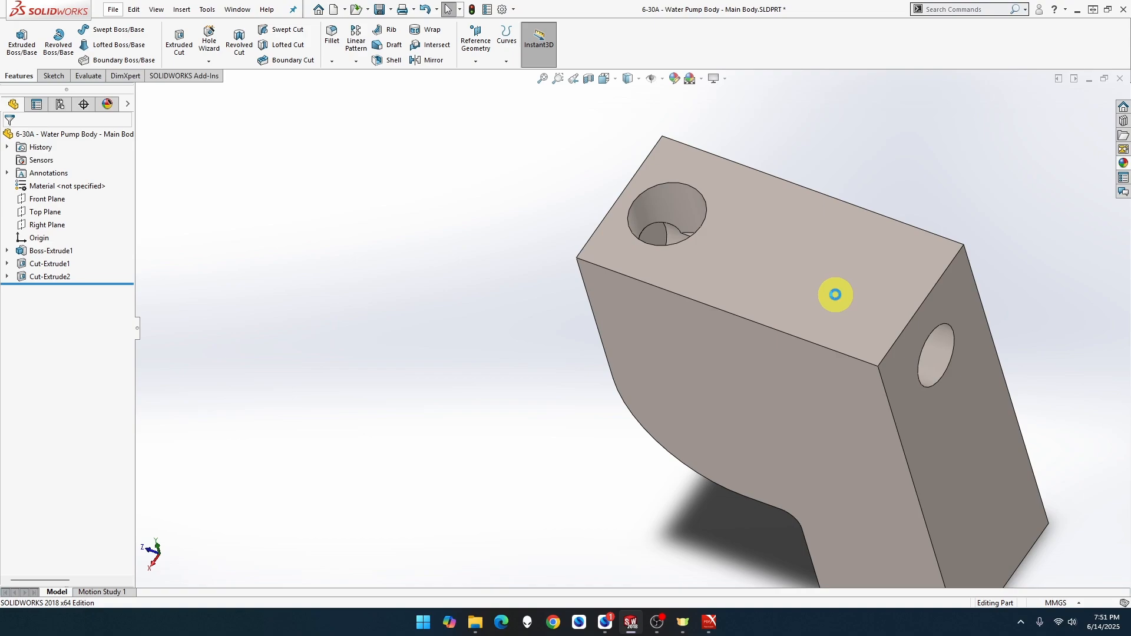
click(835, 295)
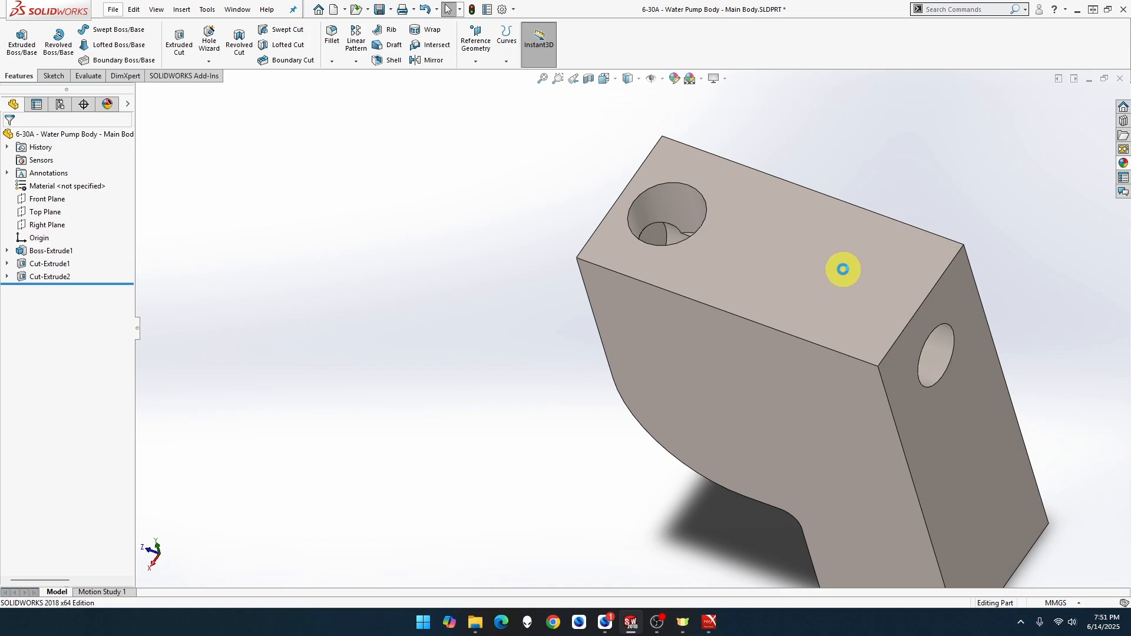
Start a sketch on the top face and draw a circle about 8.5 mm in diameter between the top hole and the back edge.
right_click(842, 270)
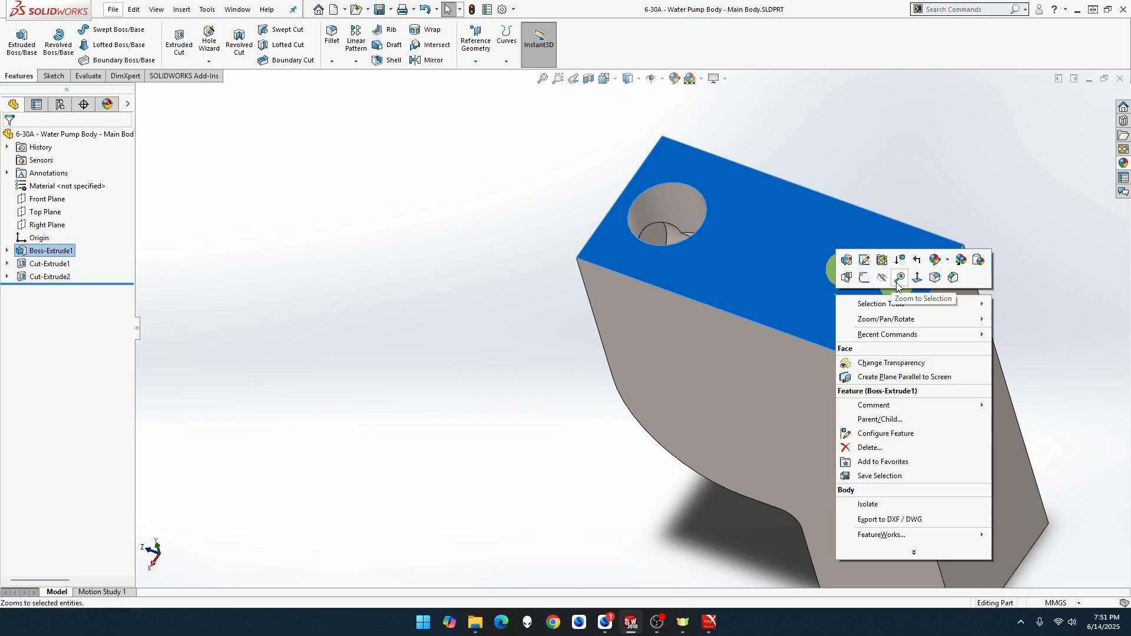
click(864, 278)
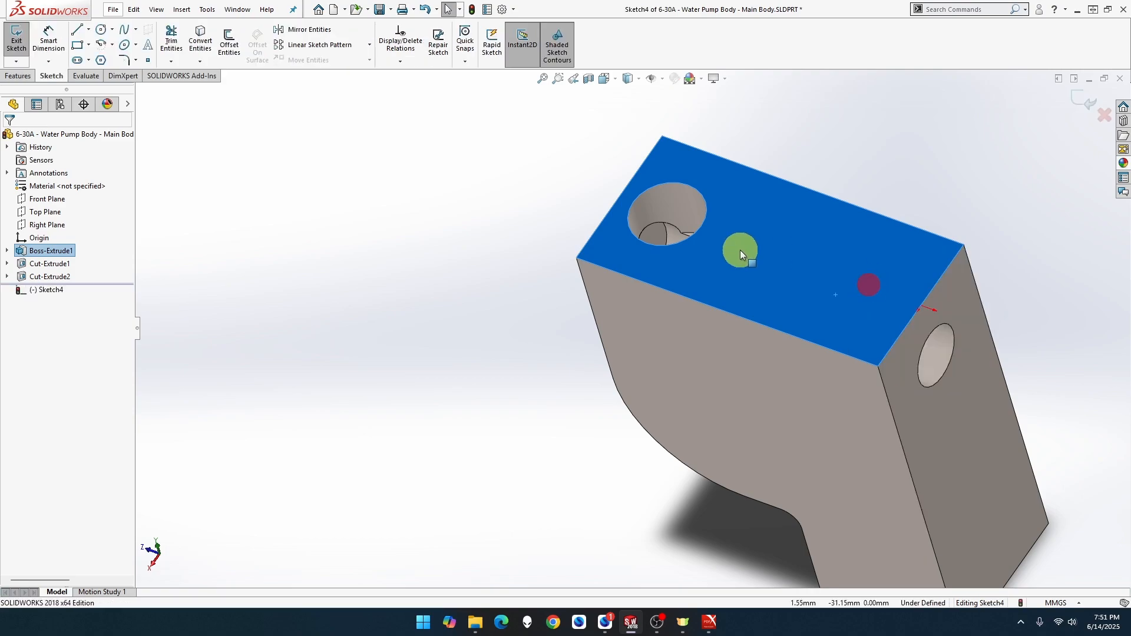
click(101, 29)
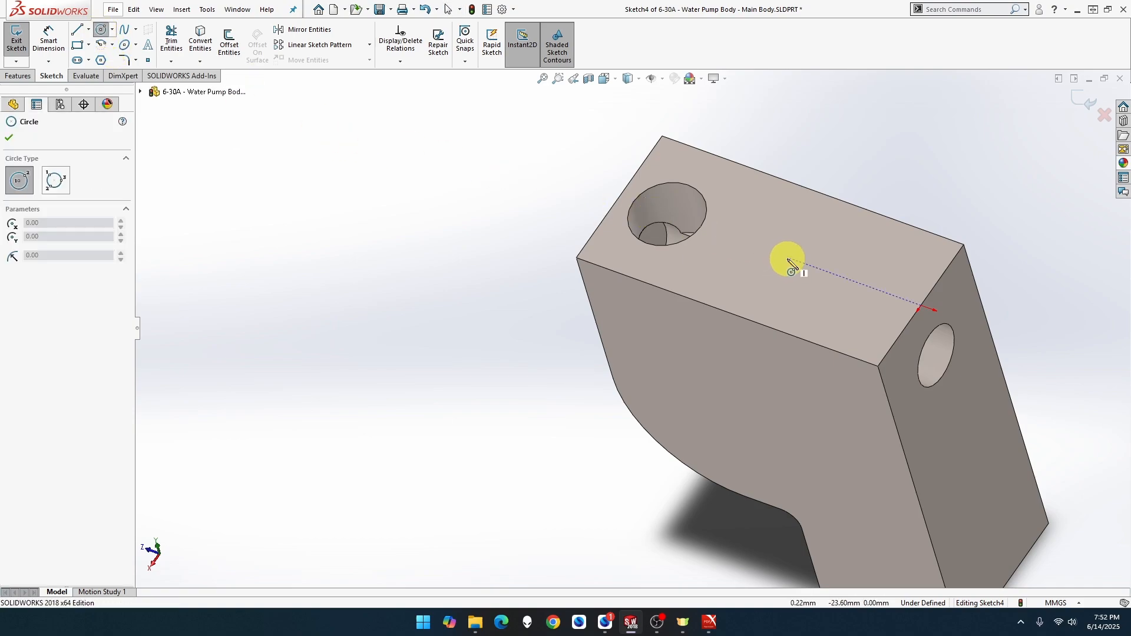
drag(788, 258, 812, 243)
key(Escape)
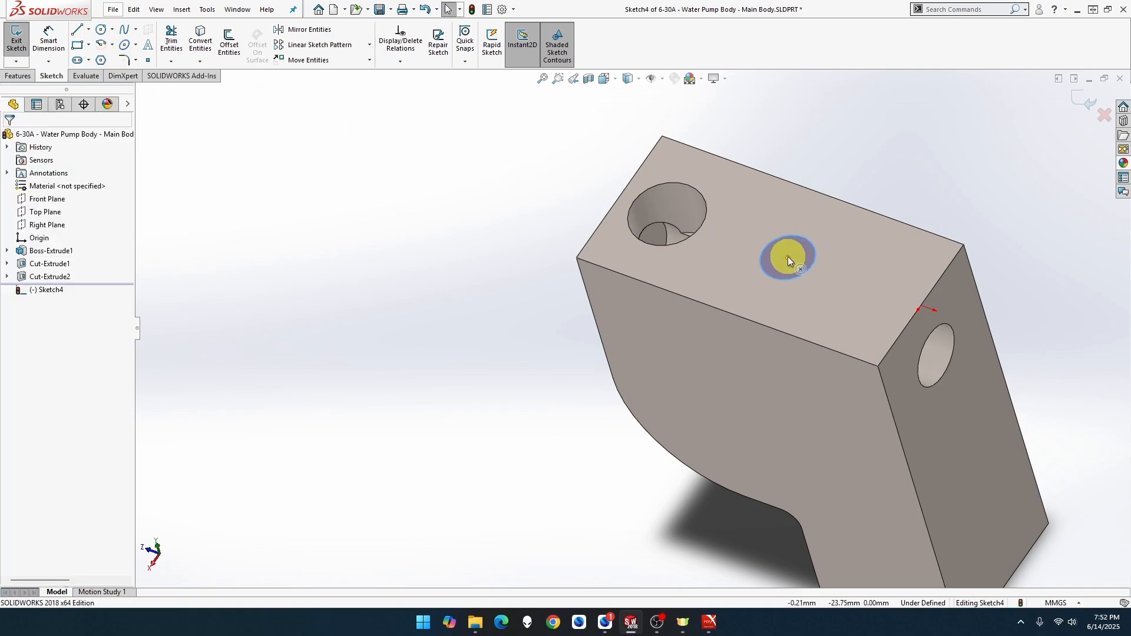
Add a vertical relation between the circle's center and the origin.
click(788, 258)
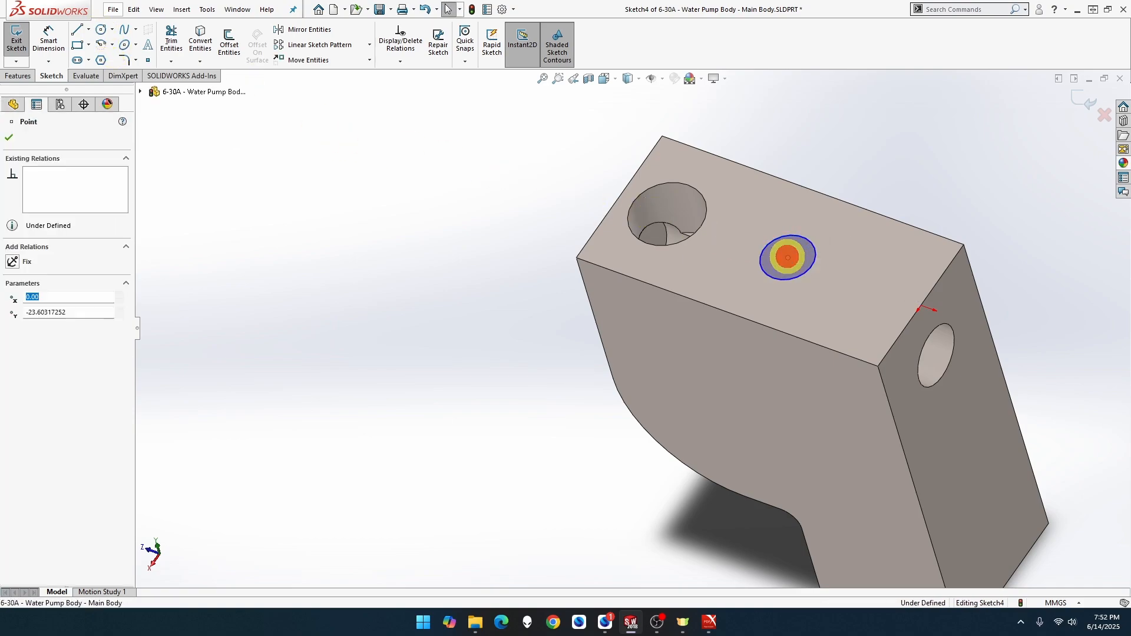
ctrl+click(921, 306)
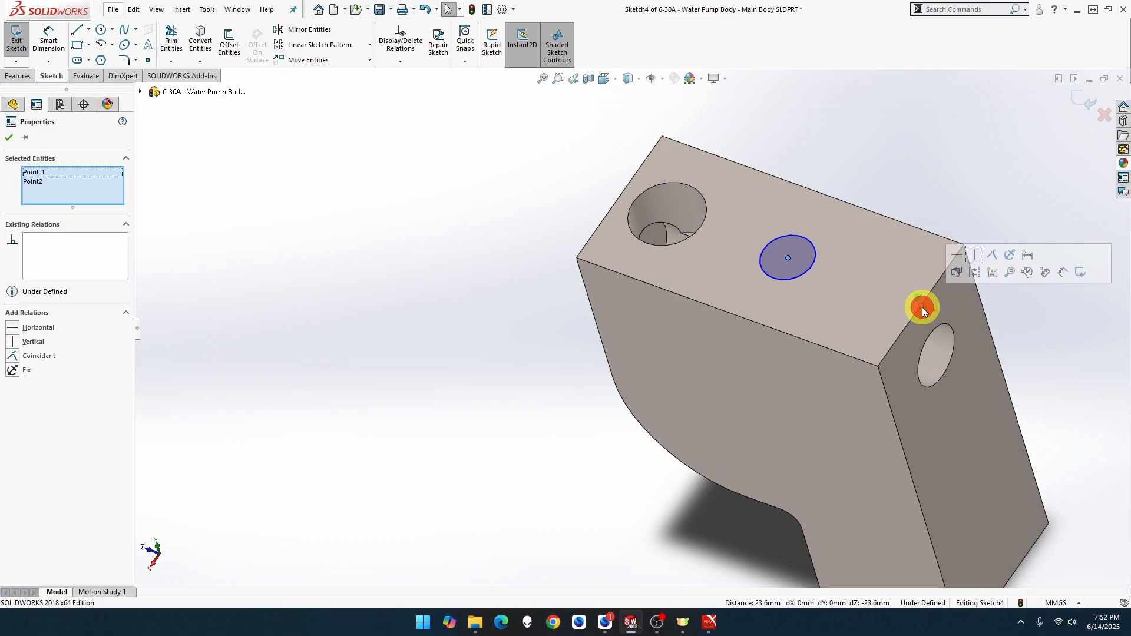
click(976, 257)
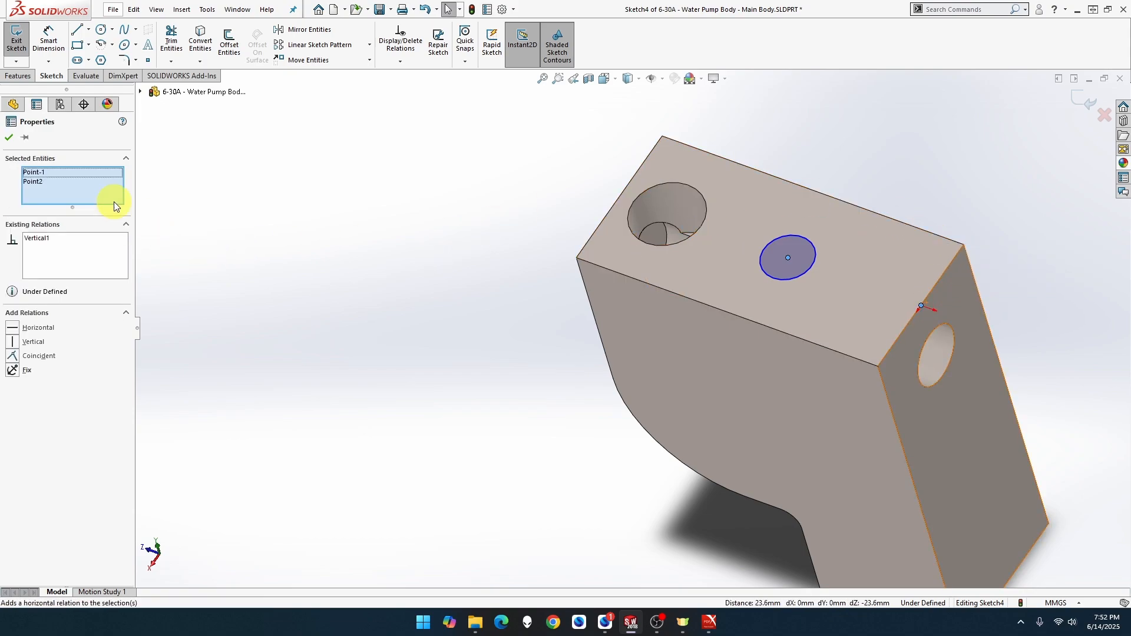
Dimension the new circle on the top face with a 16 mm diameter.
click(48, 37)
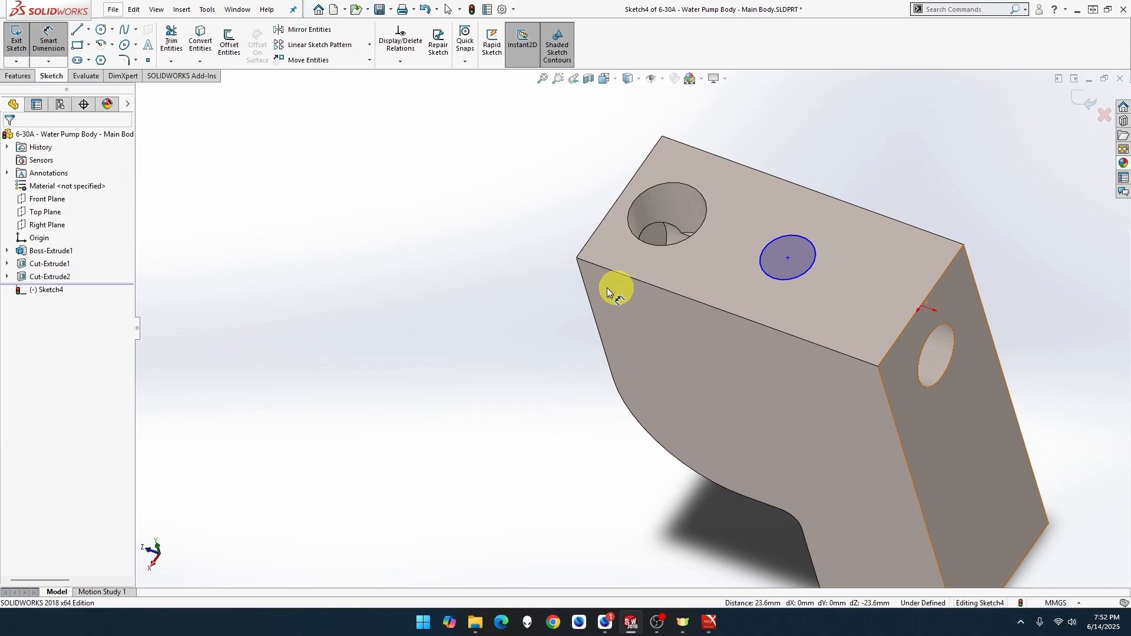
click(772, 278)
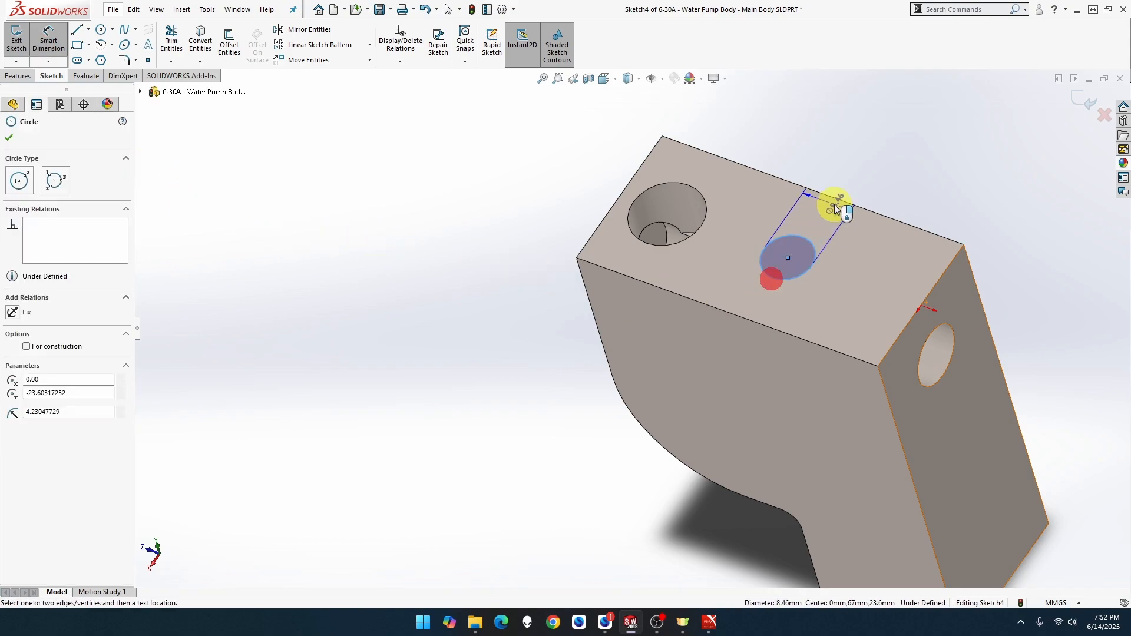
click(955, 183)
text(16)
key(Return)
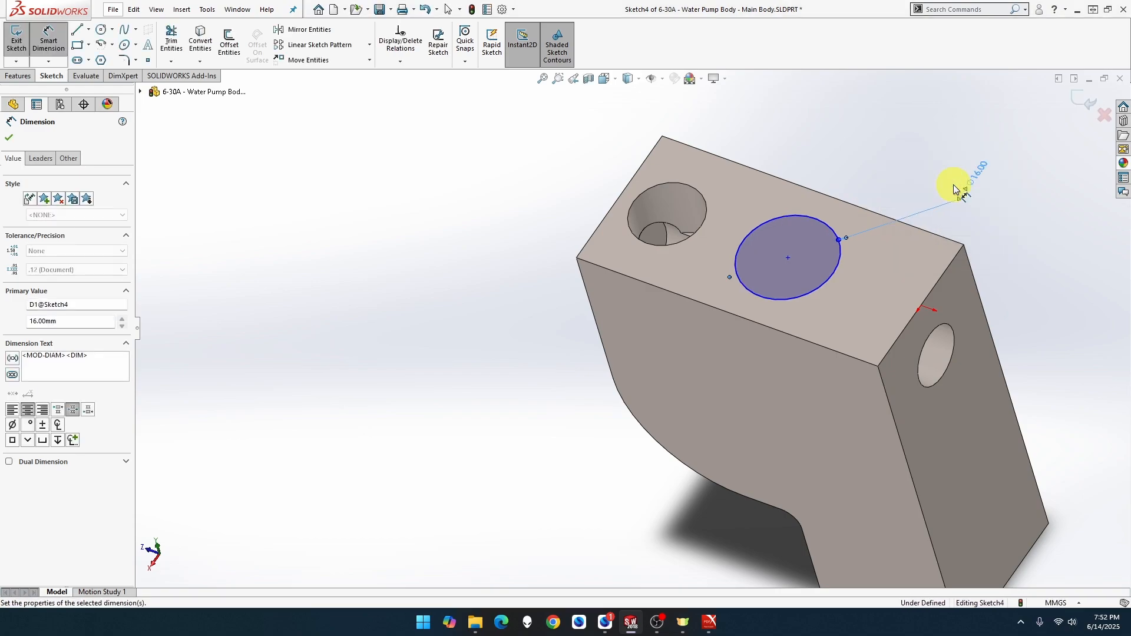
Dimension the circle's center 16 mm from the top face's back edge.
click(925, 294)
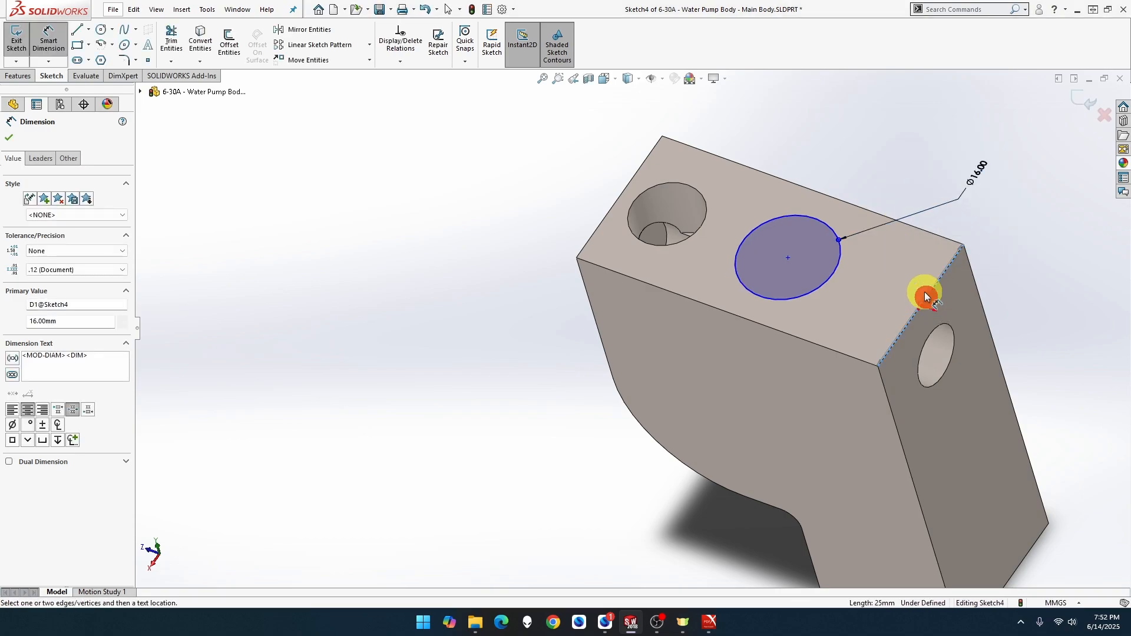
click(789, 260)
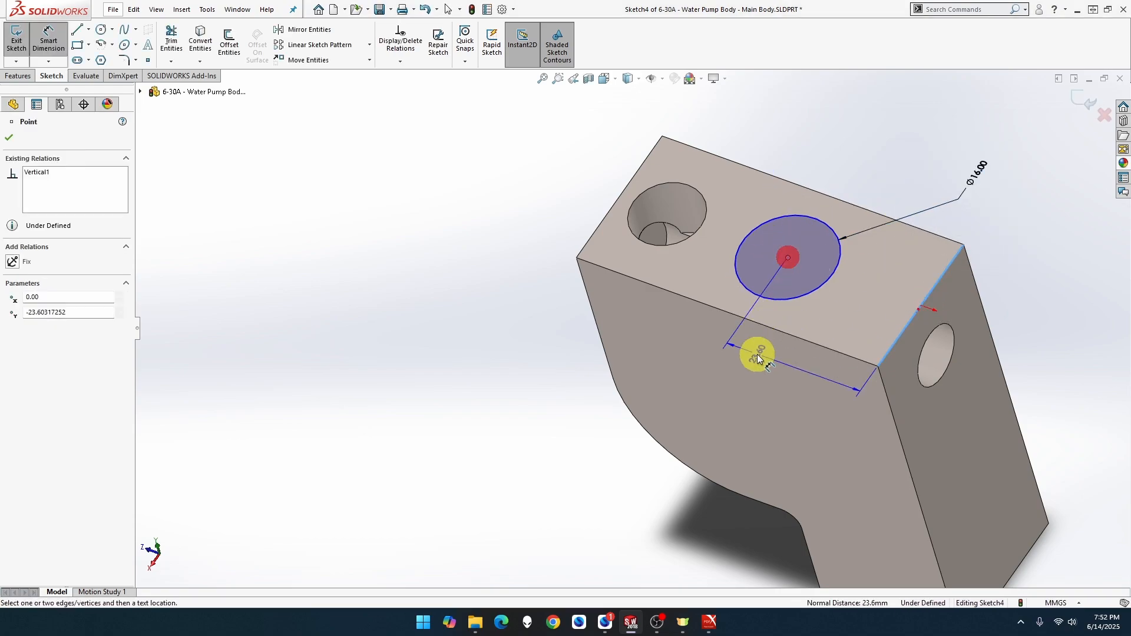
click(783, 372)
text(16)
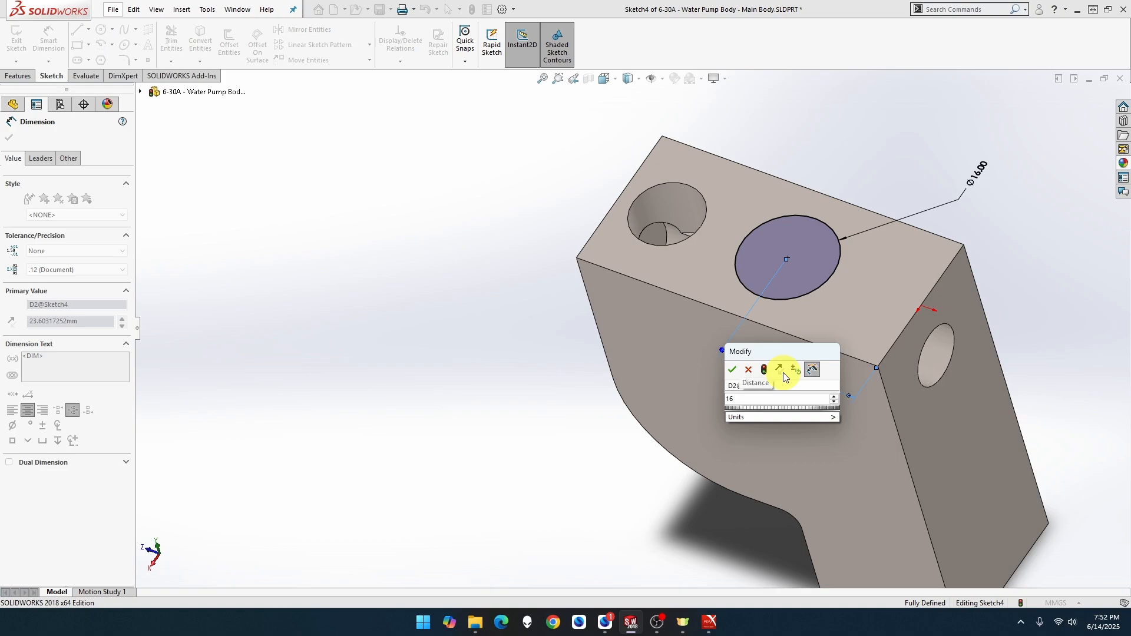
key(Return)
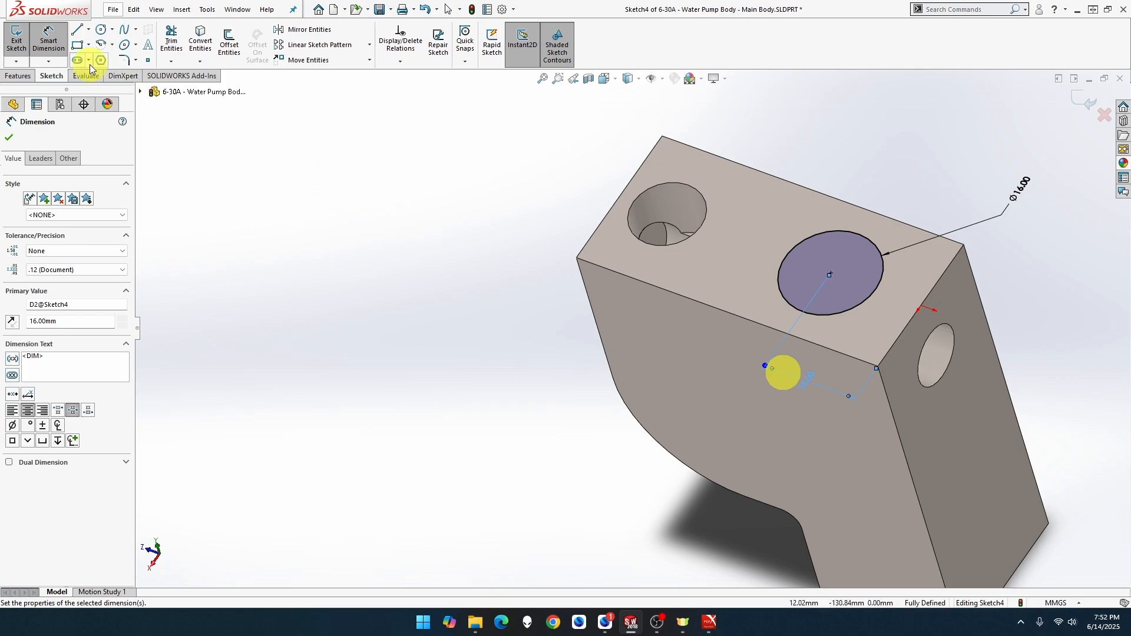
Cut the 16 mm circle into the body with a Blind Extruded Cut 22 mm deep.
click(15, 76)
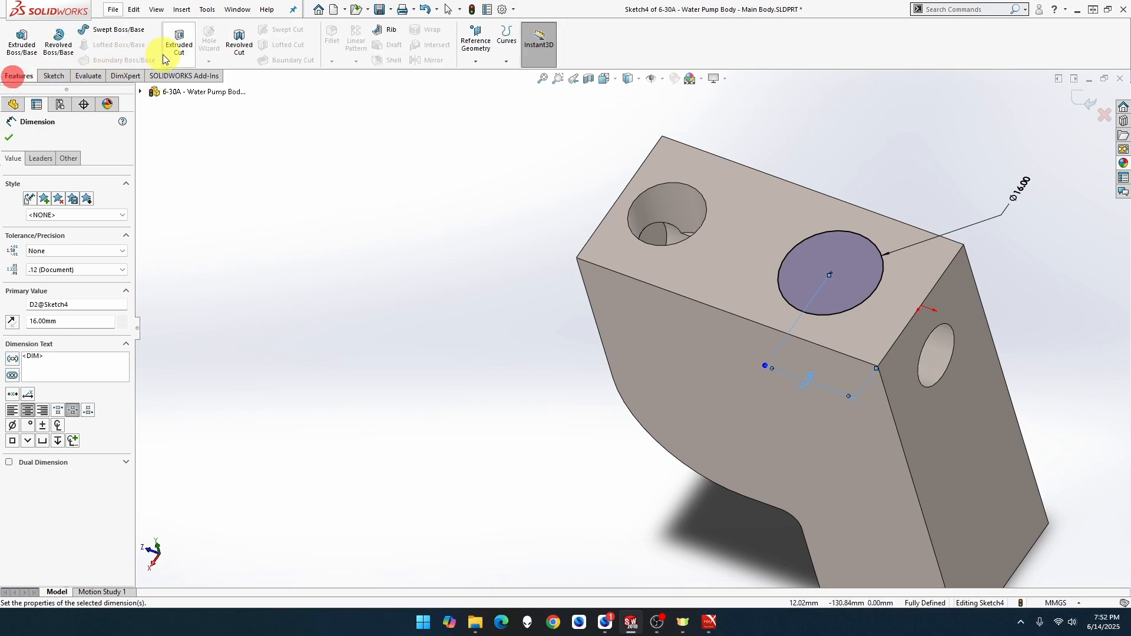
click(178, 42)
text(22)
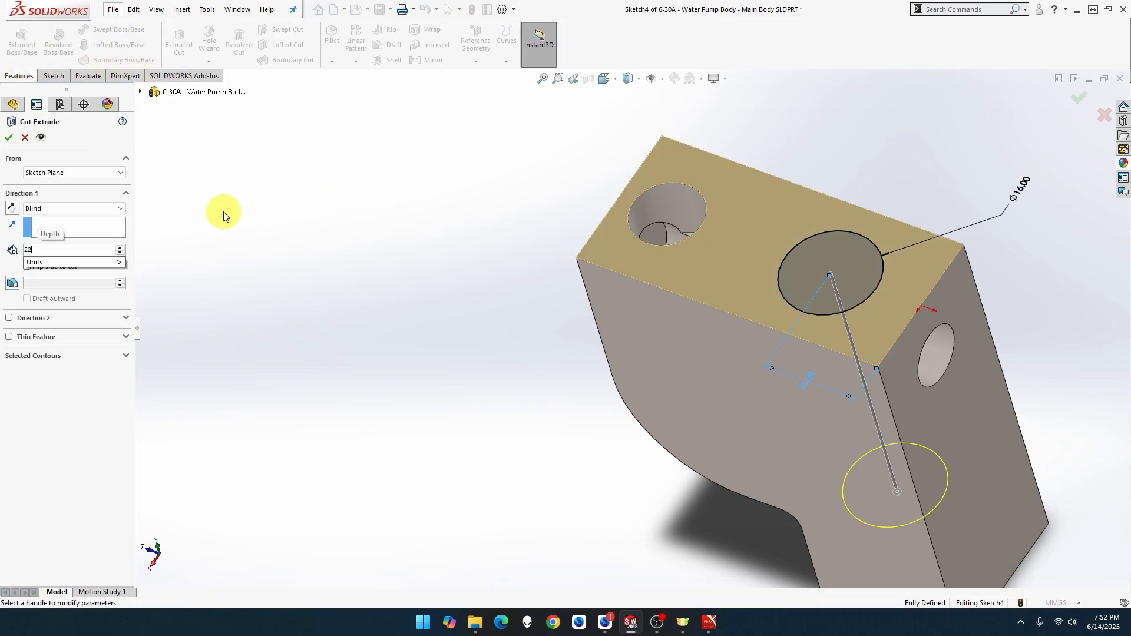
key(Tab)
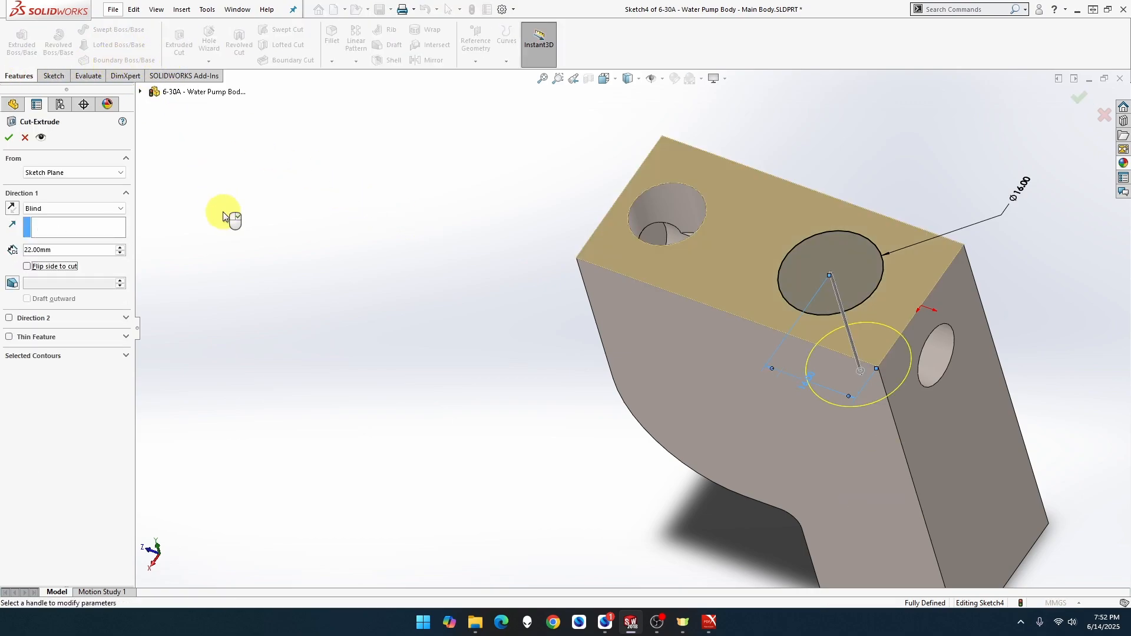
click(12, 139)
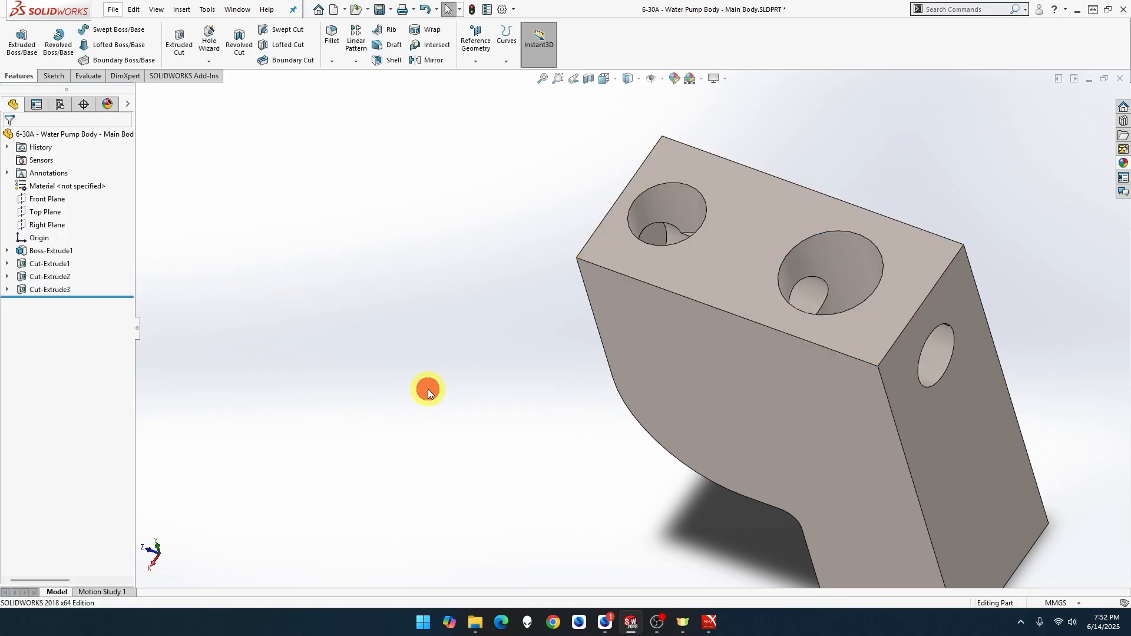
Start a new sketch on the body's flat bottom face, viewed normal to it.
middle_drag(455, 345, 540, 341)
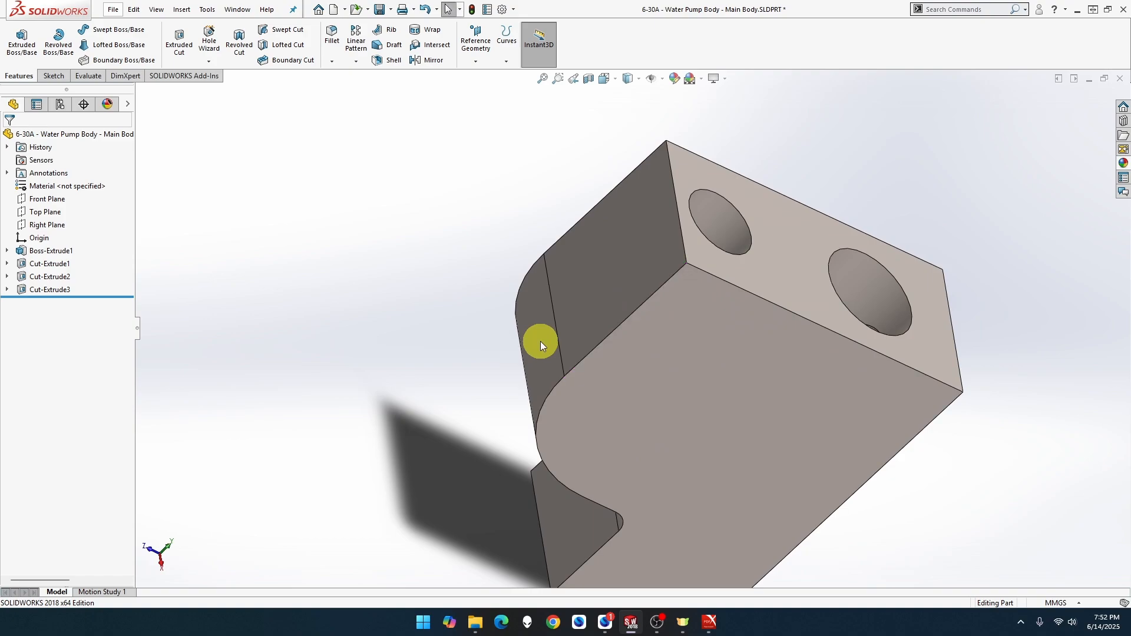
click(546, 377)
middle_drag(546, 377, 525, 470)
right_click(469, 487)
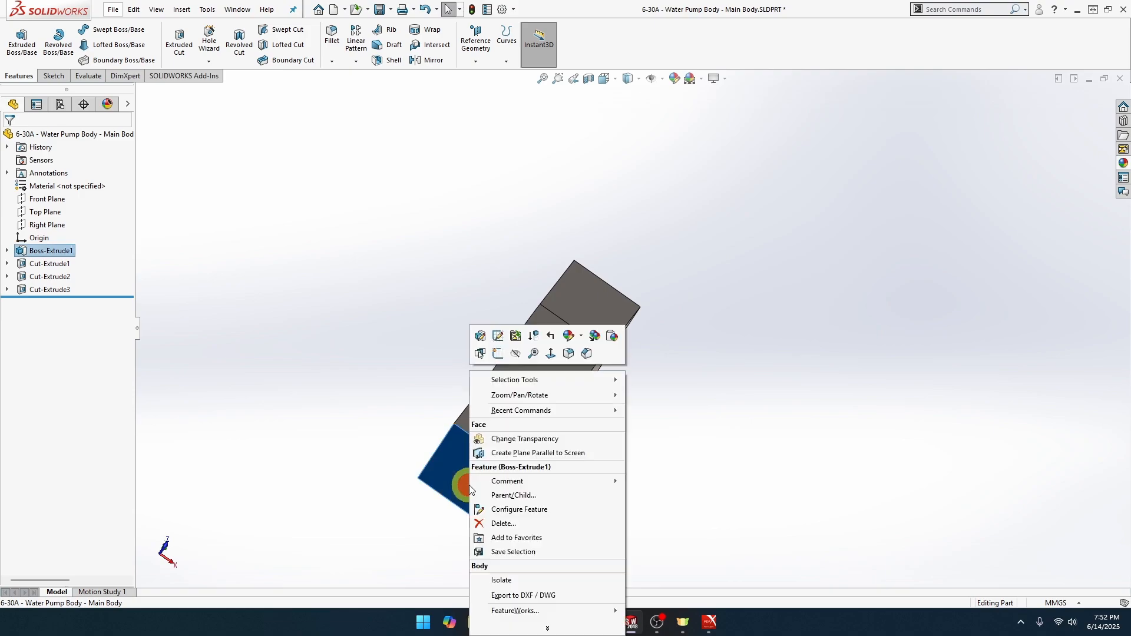
click(553, 355)
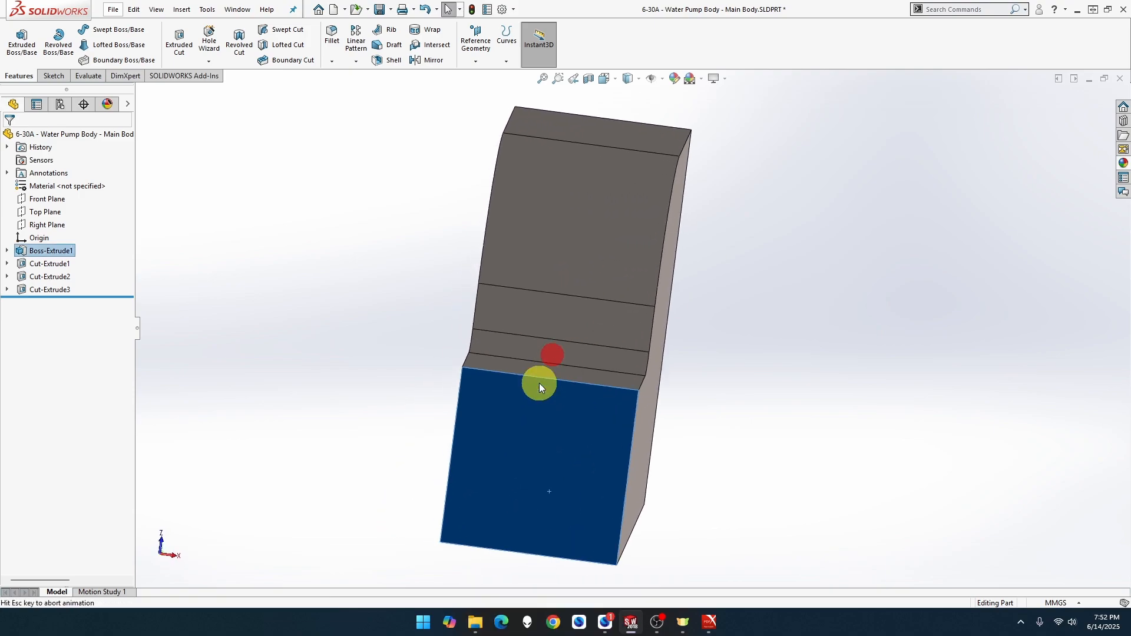
right_click(606, 430)
click(634, 354)
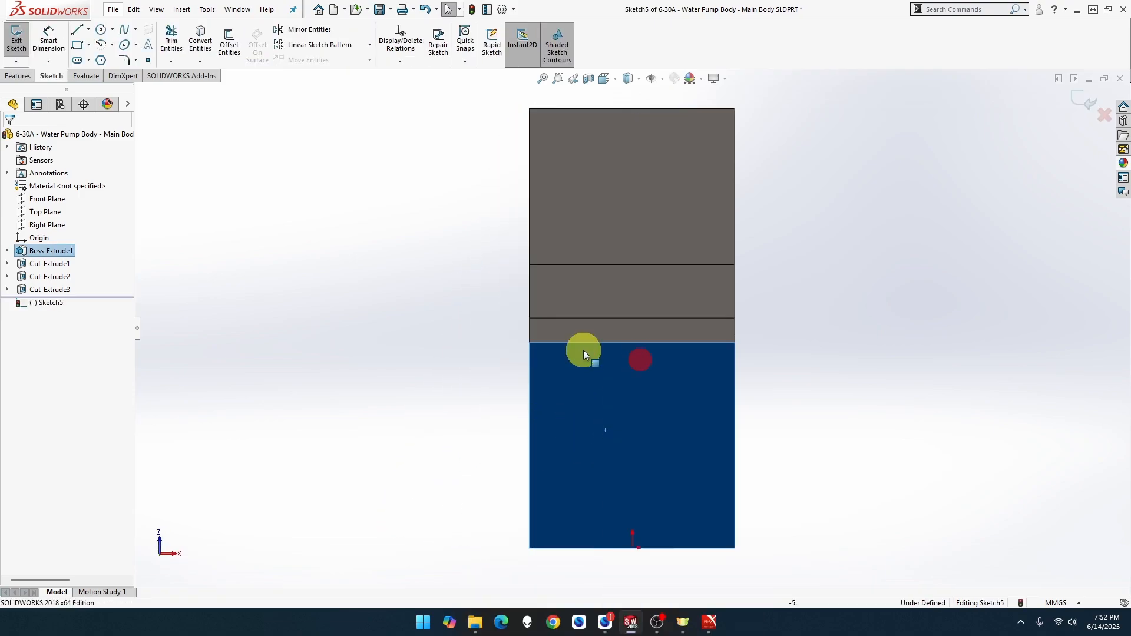
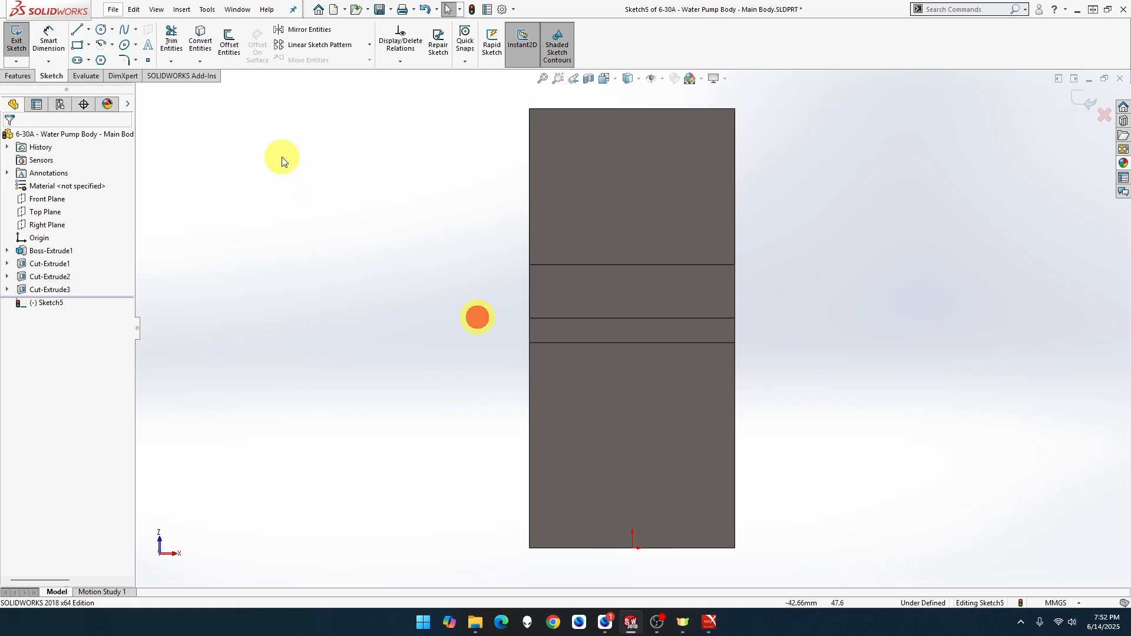
Draw a circle on the bottom face above the origin and set its diameter to 16 mm.
click(101, 28)
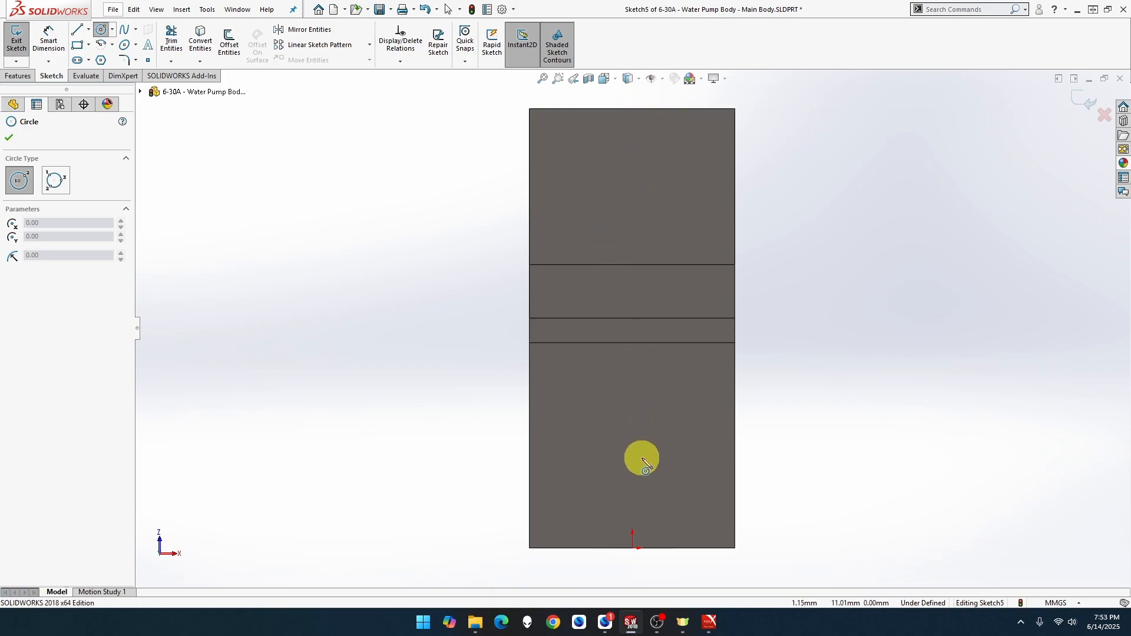
drag(641, 457, 672, 473)
key(Escape)
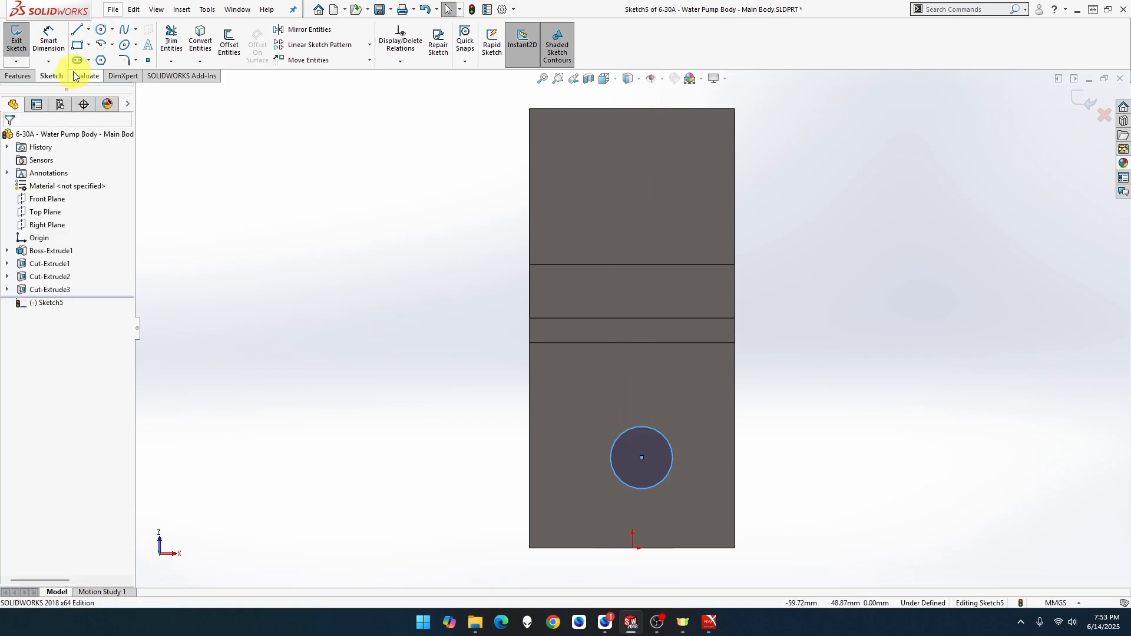
click(52, 49)
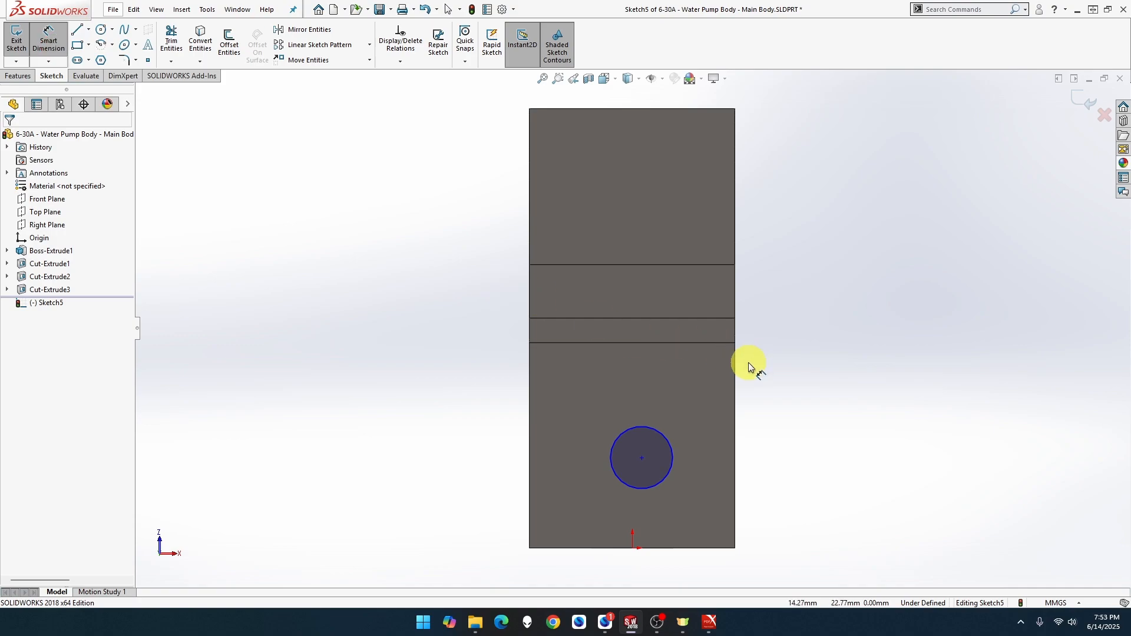
click(665, 438)
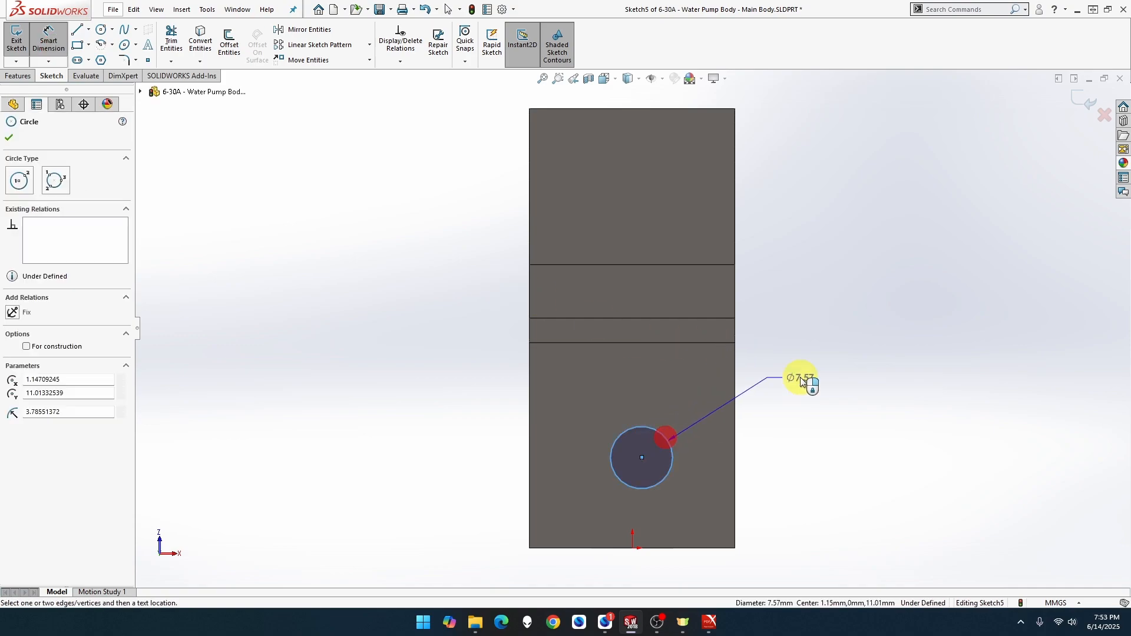
click(801, 375)
text(16)
key(Return)
key(Escape)
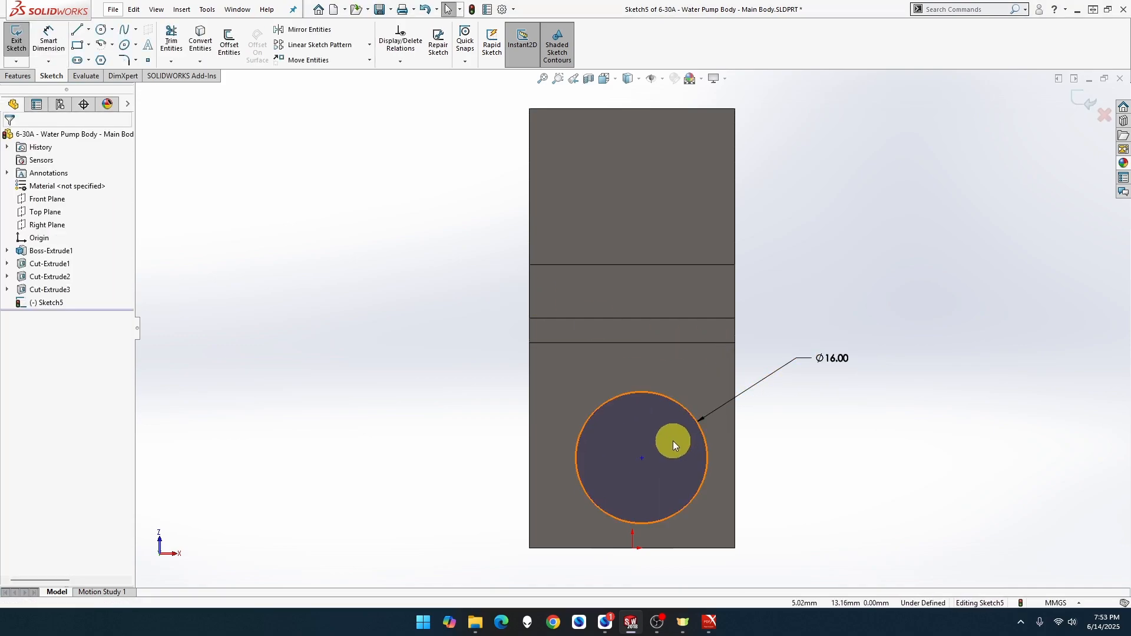
Align the bottom circle's center vertically with the origin.
click(642, 458)
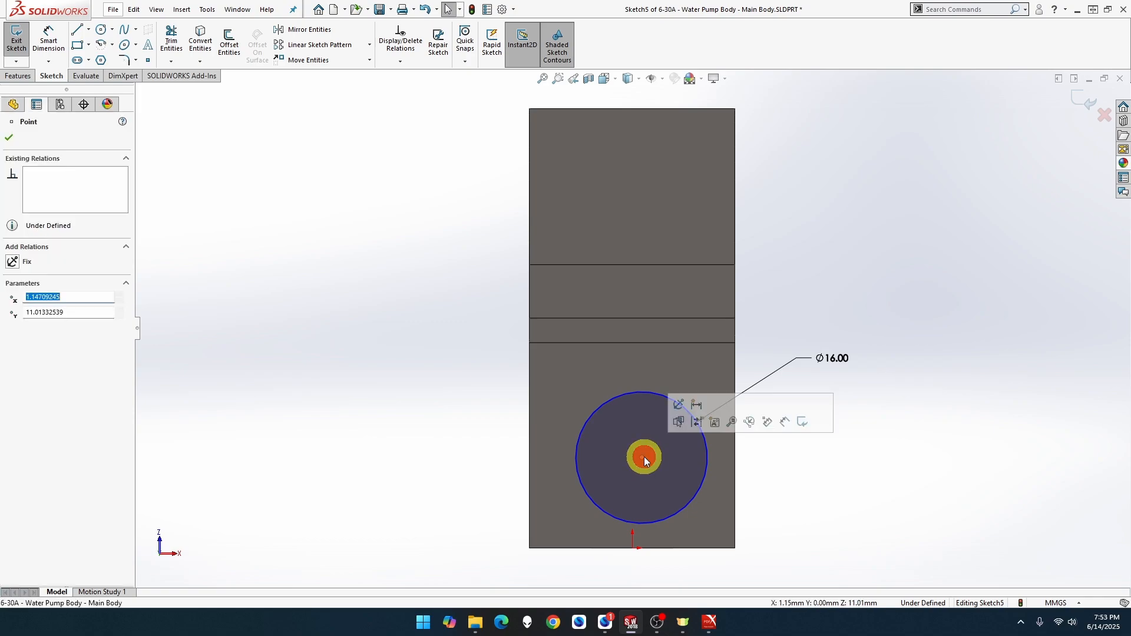
ctrl+click(632, 548)
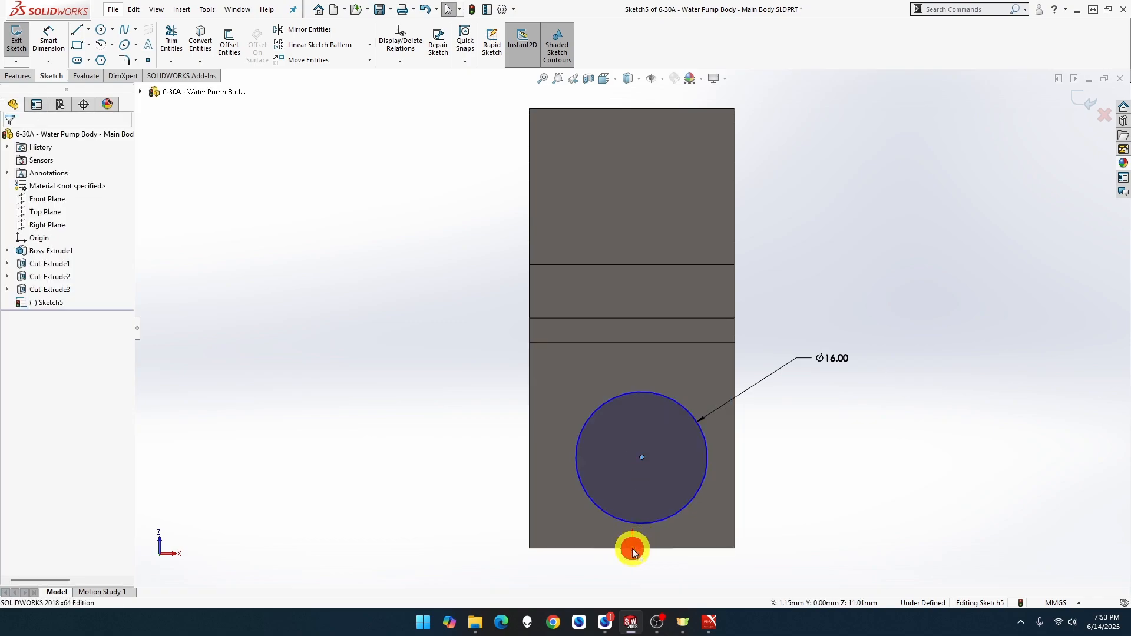
click(684, 496)
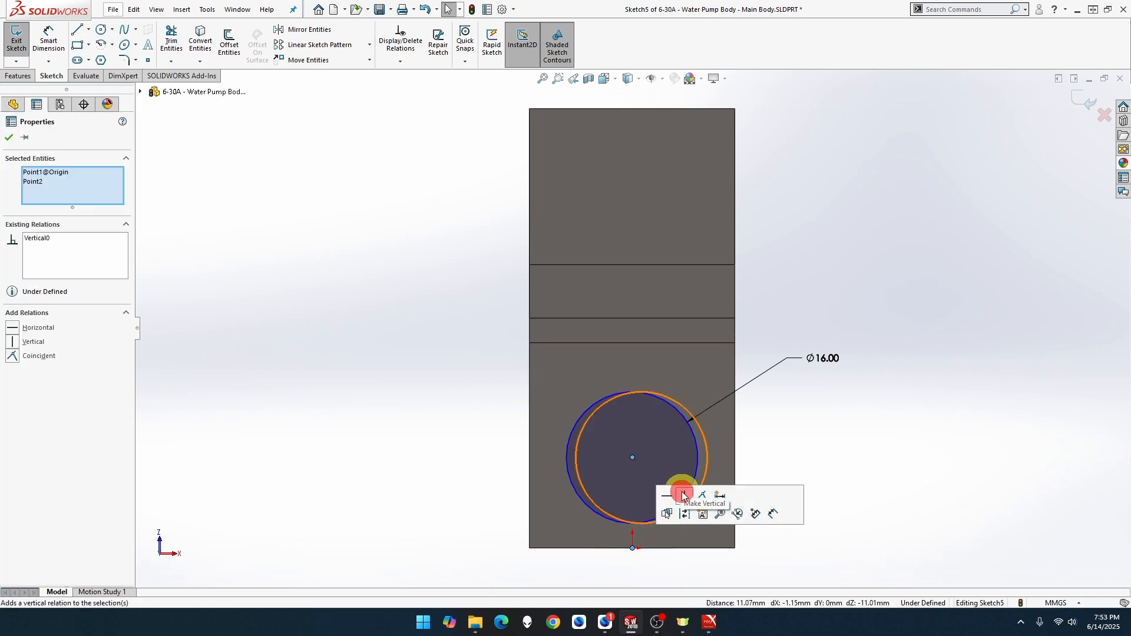
Show hidden lines and make the bottom circle tangent to the hidden circular edge of the 16 mm top hole.
click(640, 79)
click(628, 146)
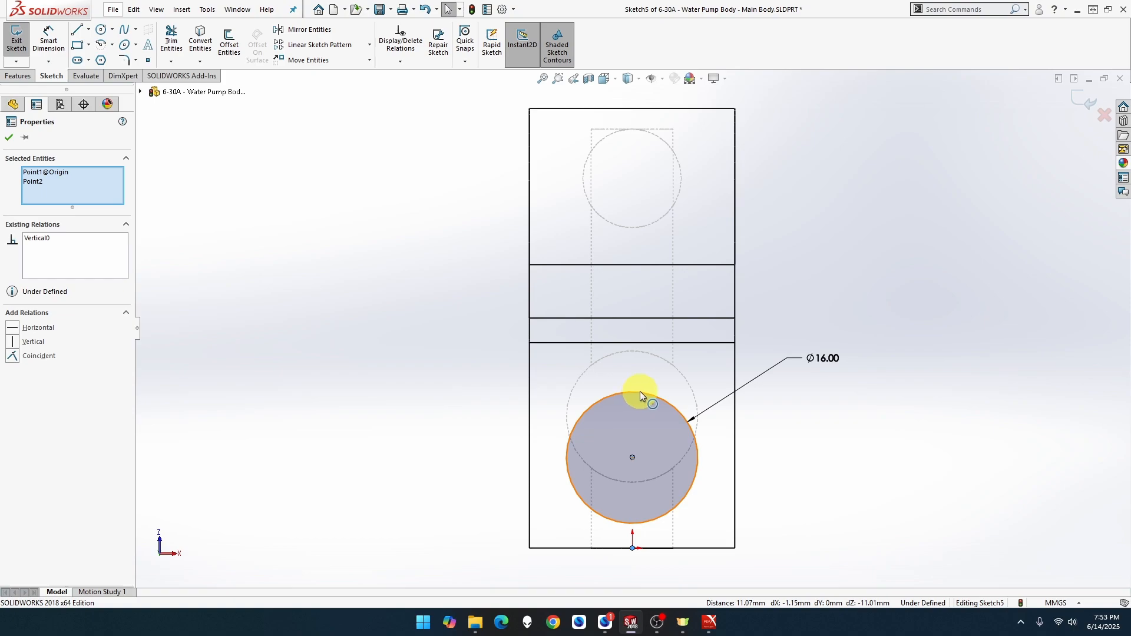
click(808, 449)
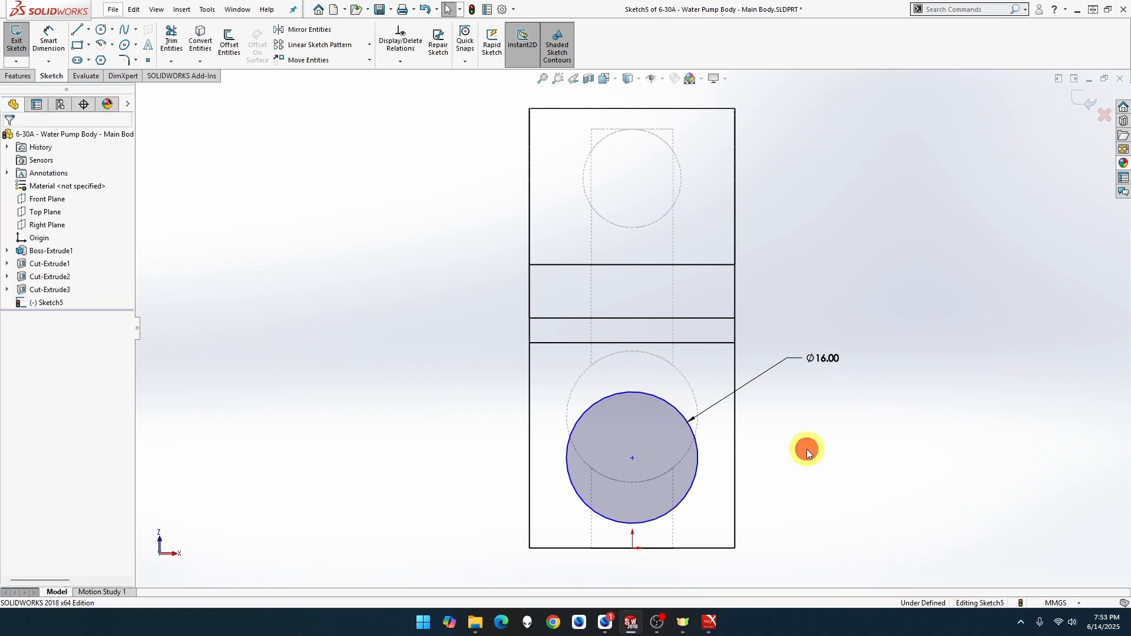
click(680, 413)
ctrl+click(687, 379)
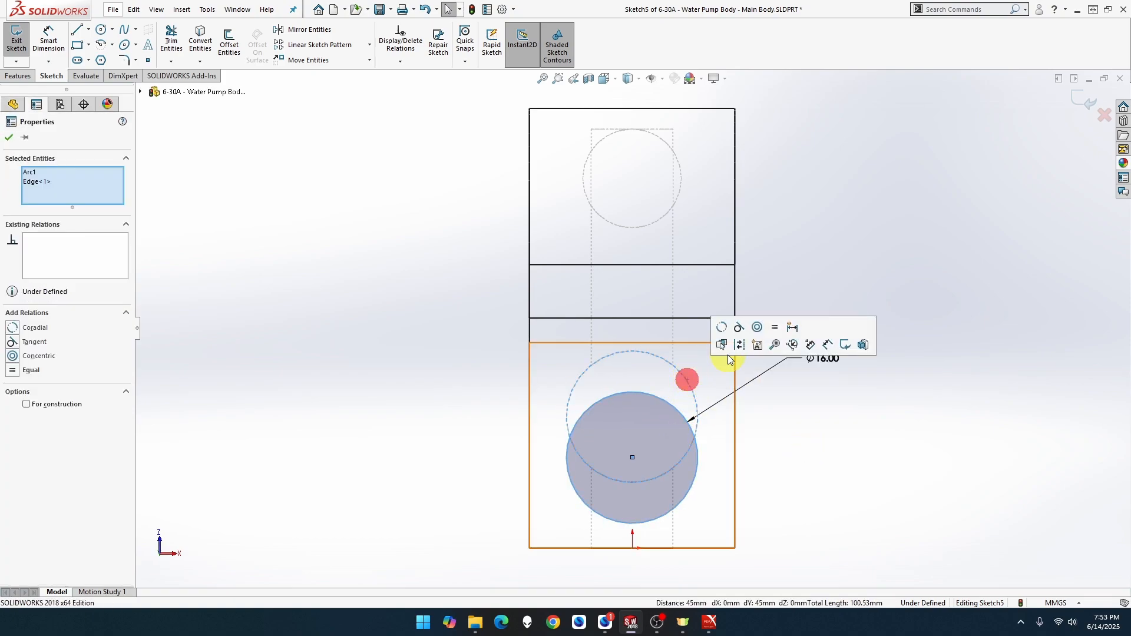
click(739, 327)
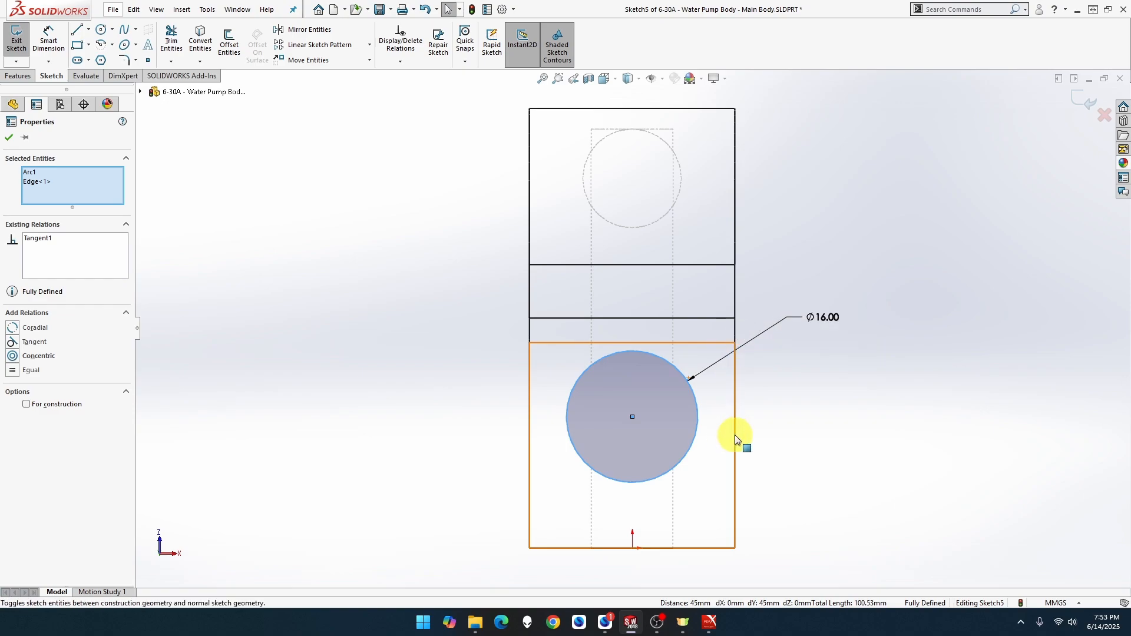
Cut the 16 mm circle into the body's flat bottom face as a blind extruded cut.
click(803, 420)
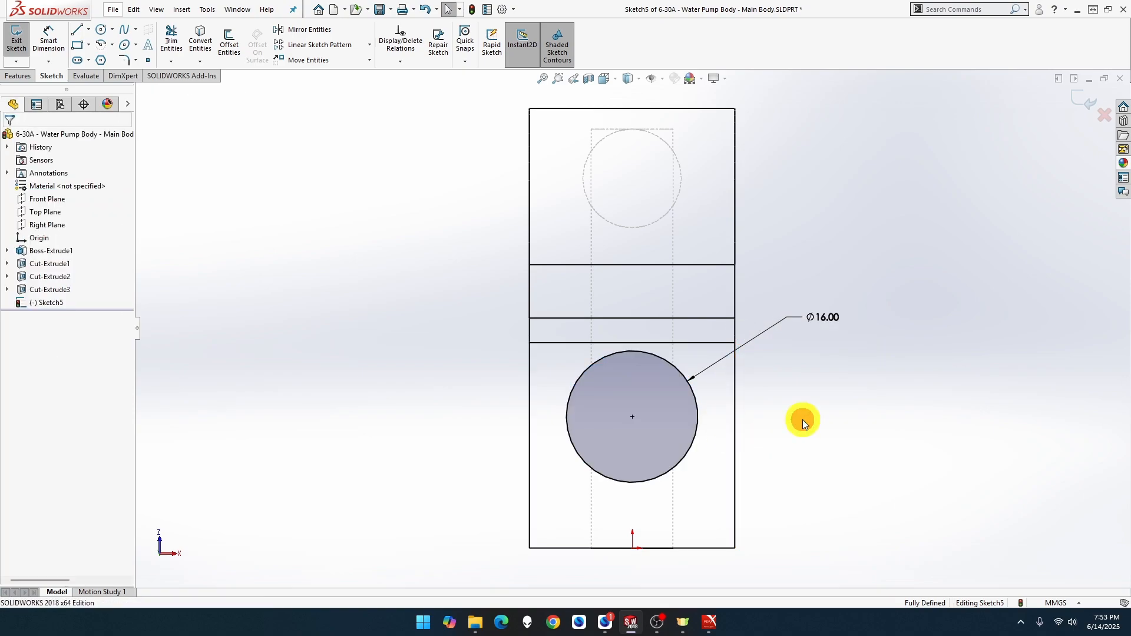
middle_drag(803, 420, 766, 417)
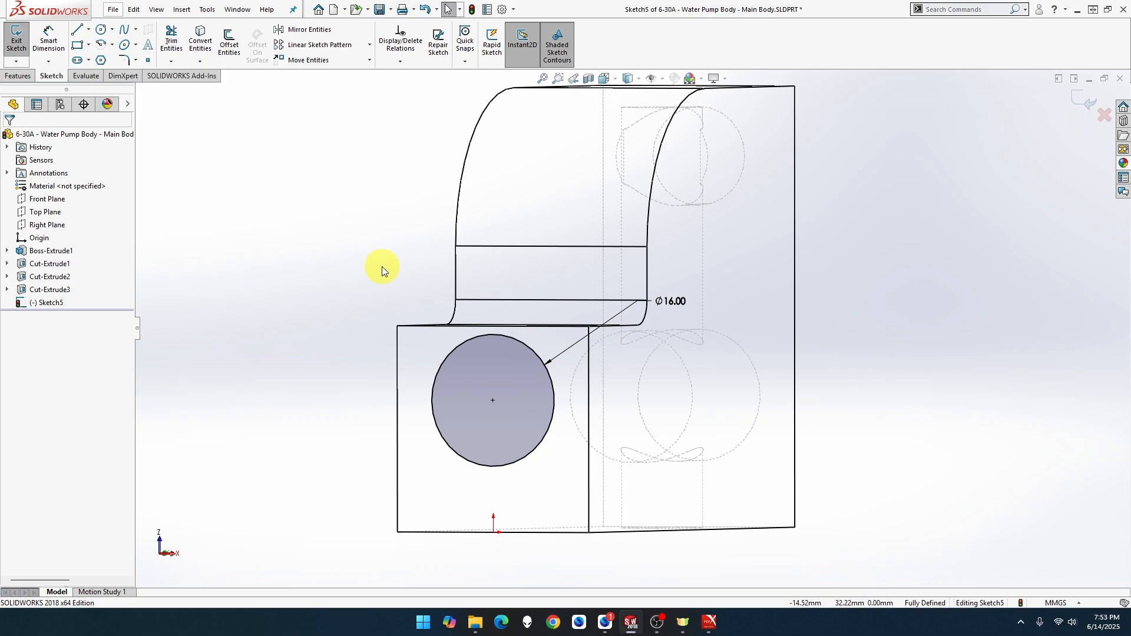
click(22, 77)
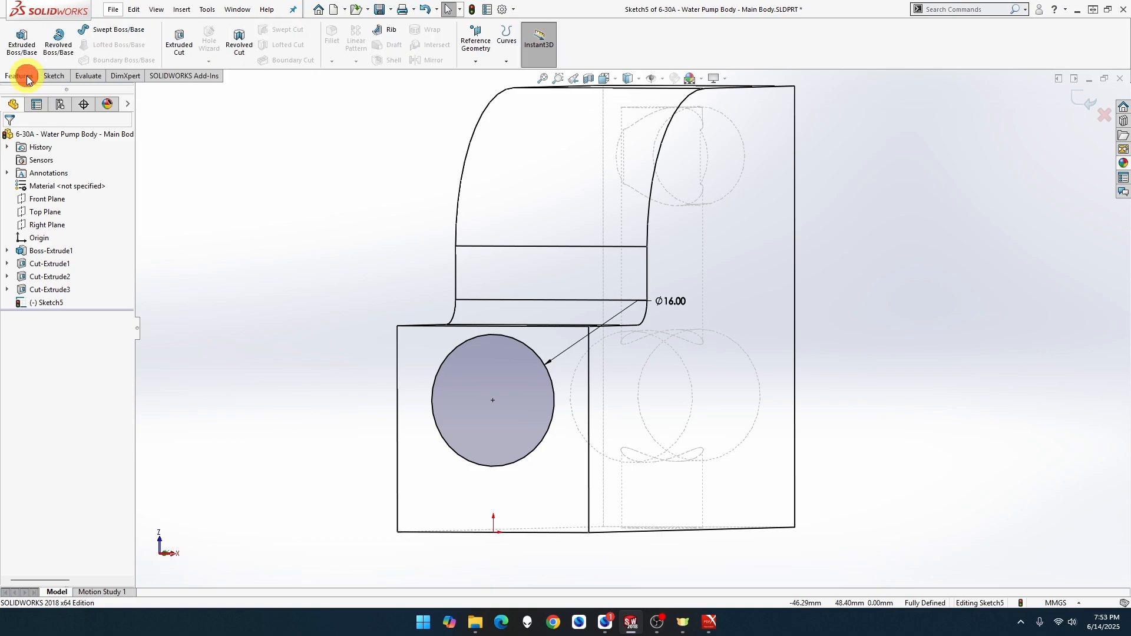
click(188, 54)
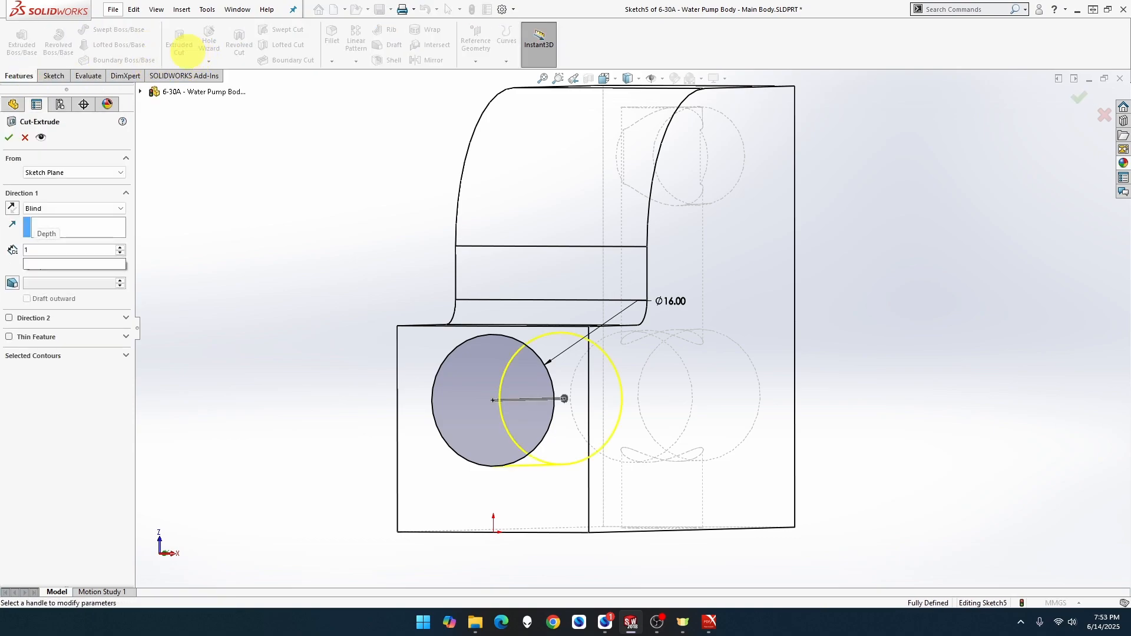
click(9, 138)
View the body normal to its flat side face and switch the display to shaded with edges.
right_click(714, 416)
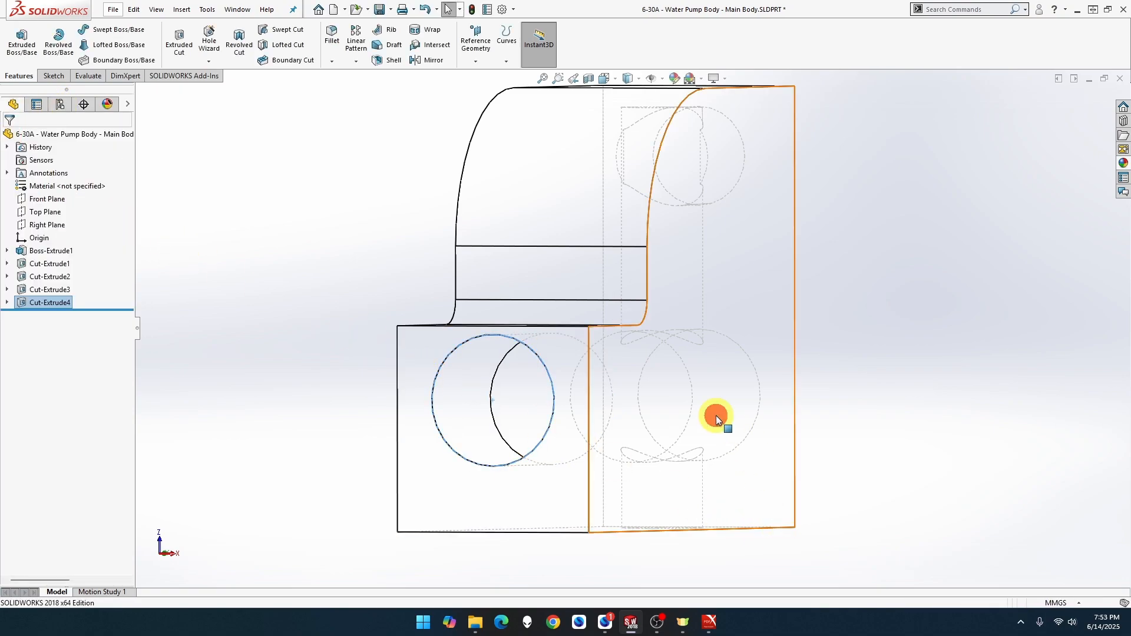
click(797, 355)
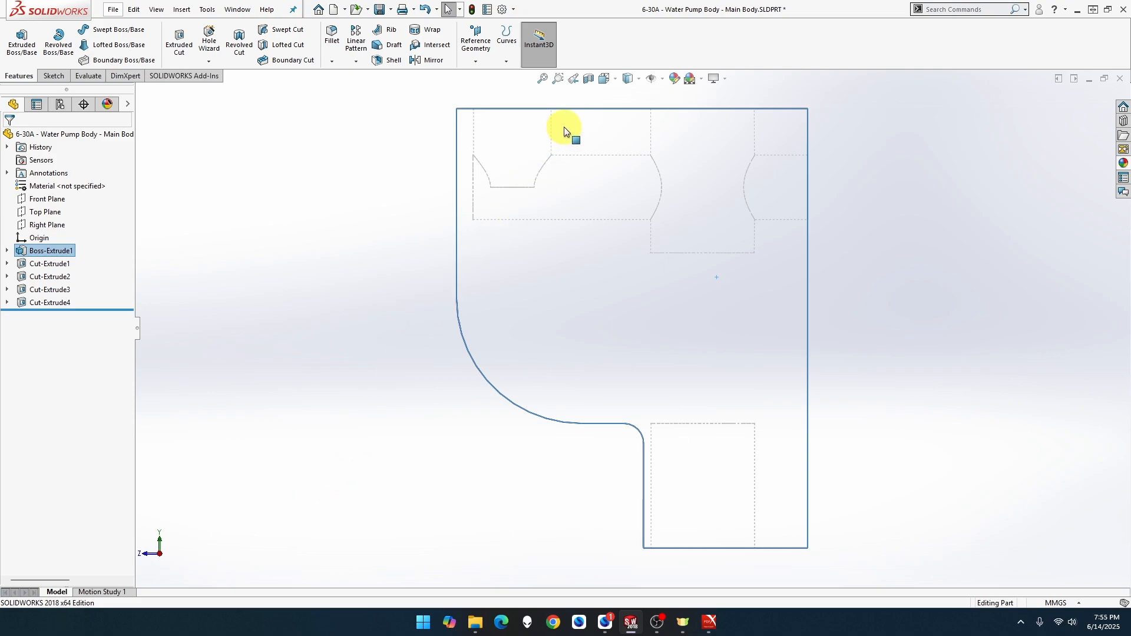
click(632, 78)
click(634, 93)
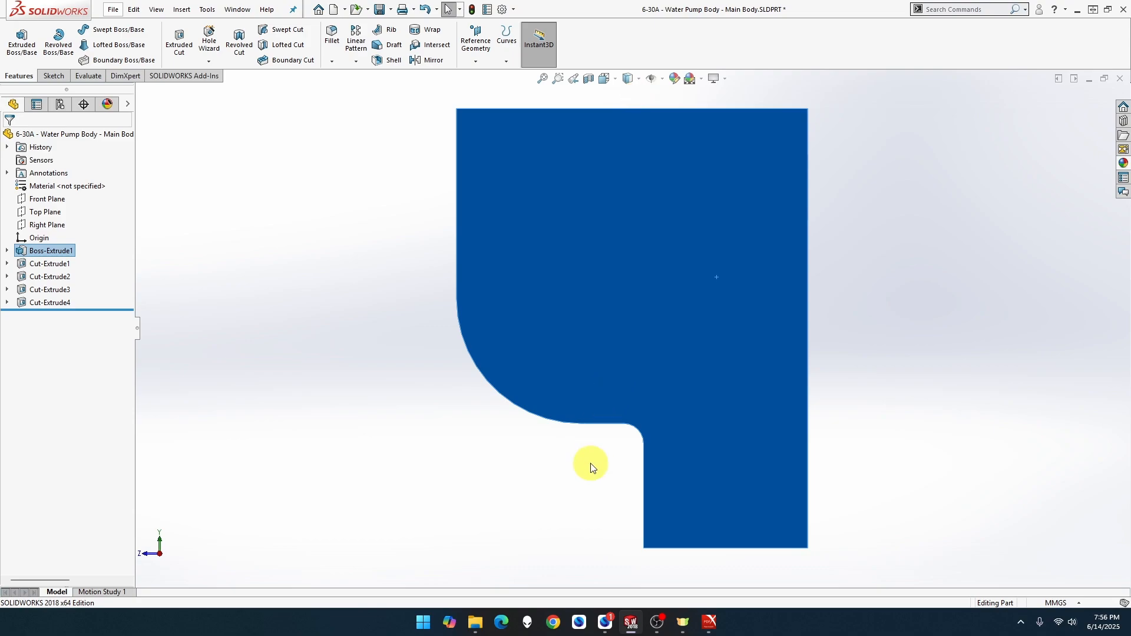
Start a new sketch on the inner end face of the bottom hole, viewed normal to it.
middle_drag(592, 467, 598, 306)
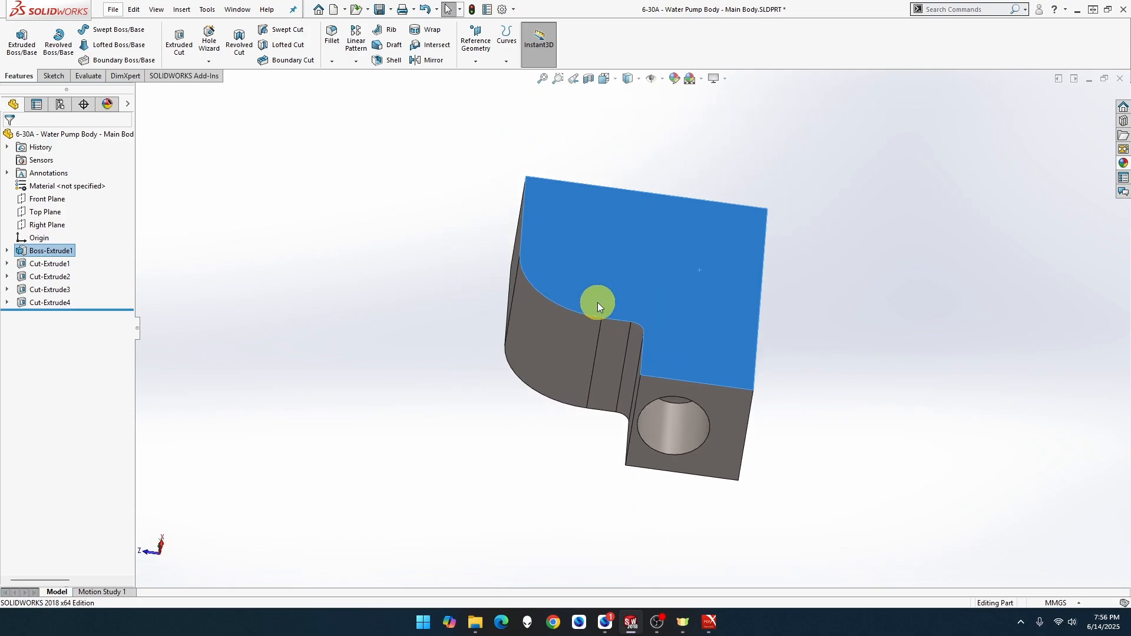
right_click(679, 402)
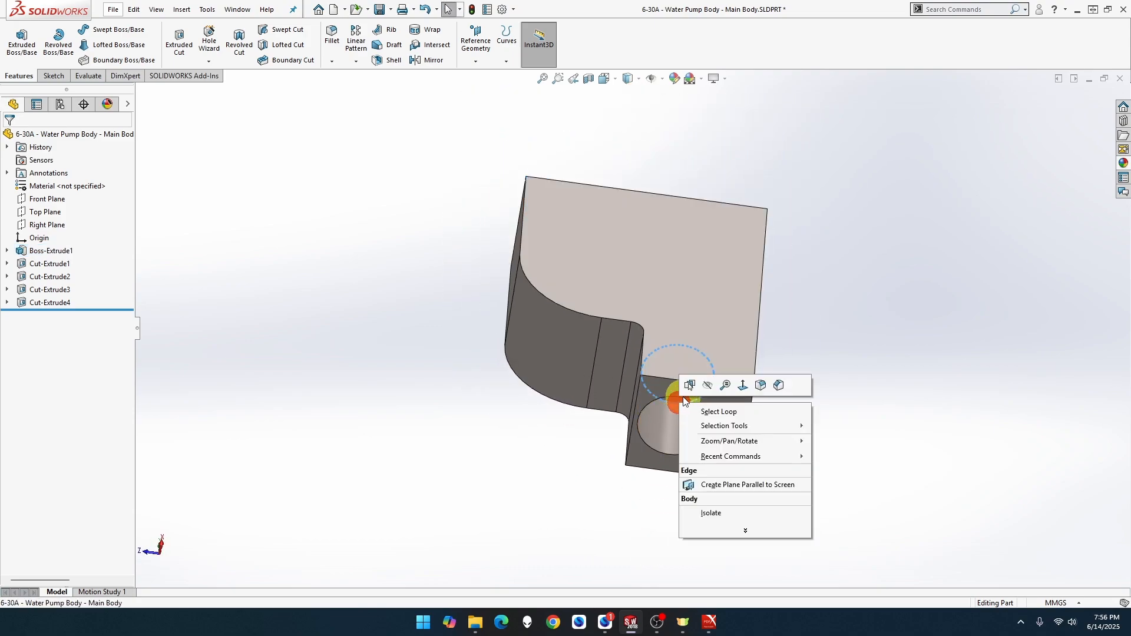
click(743, 386)
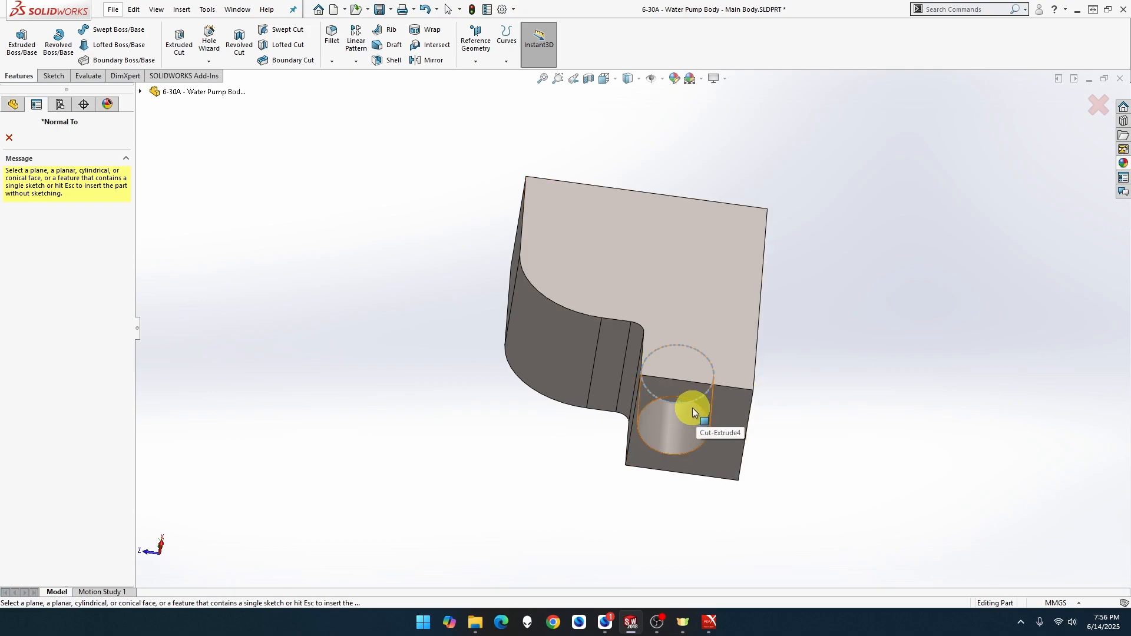
key(Escape)
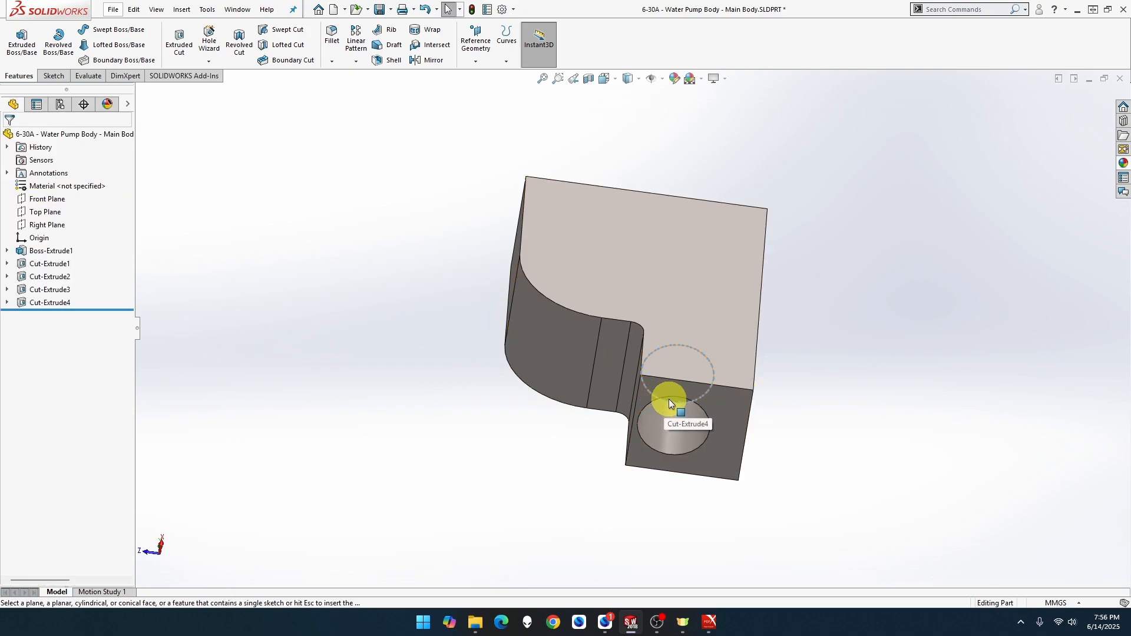
right_click(668, 400)
click(751, 354)
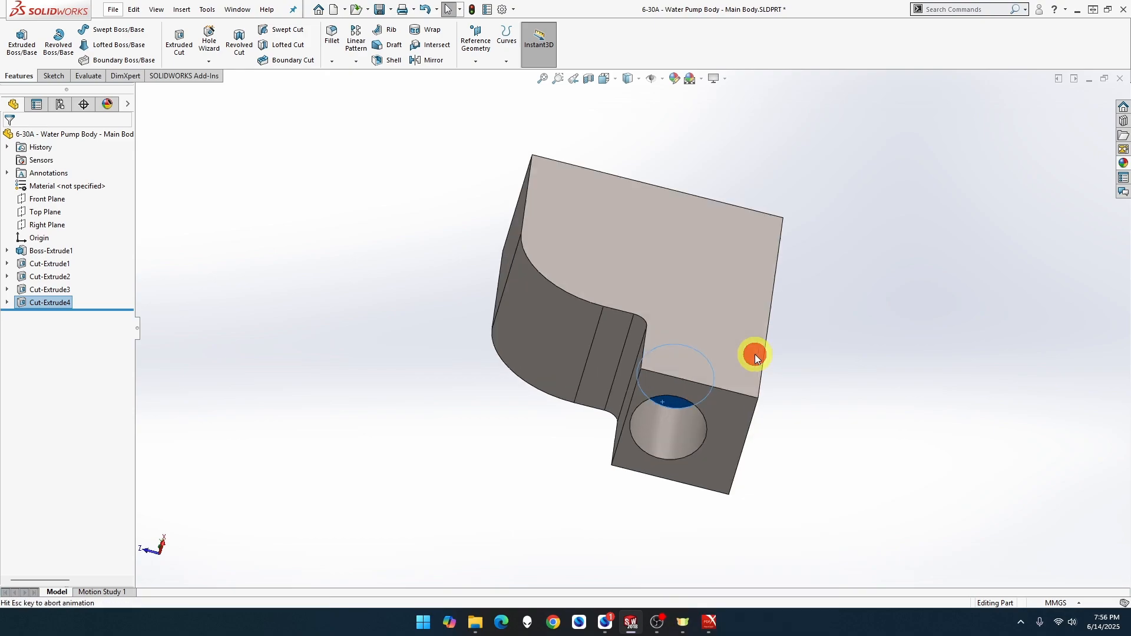
right_click(648, 401)
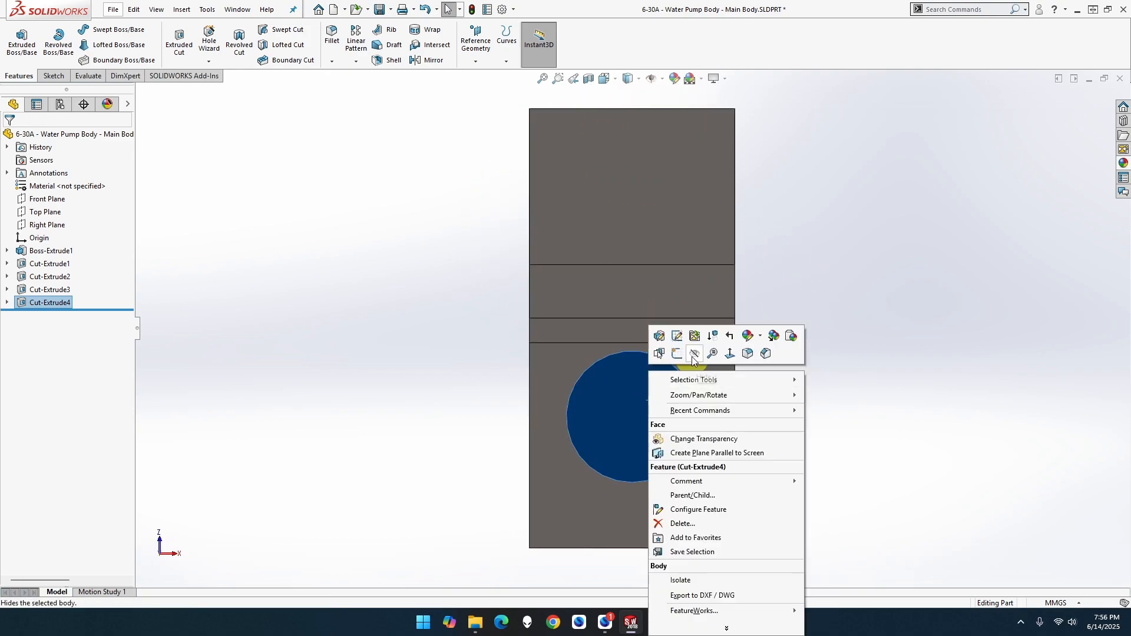
click(678, 354)
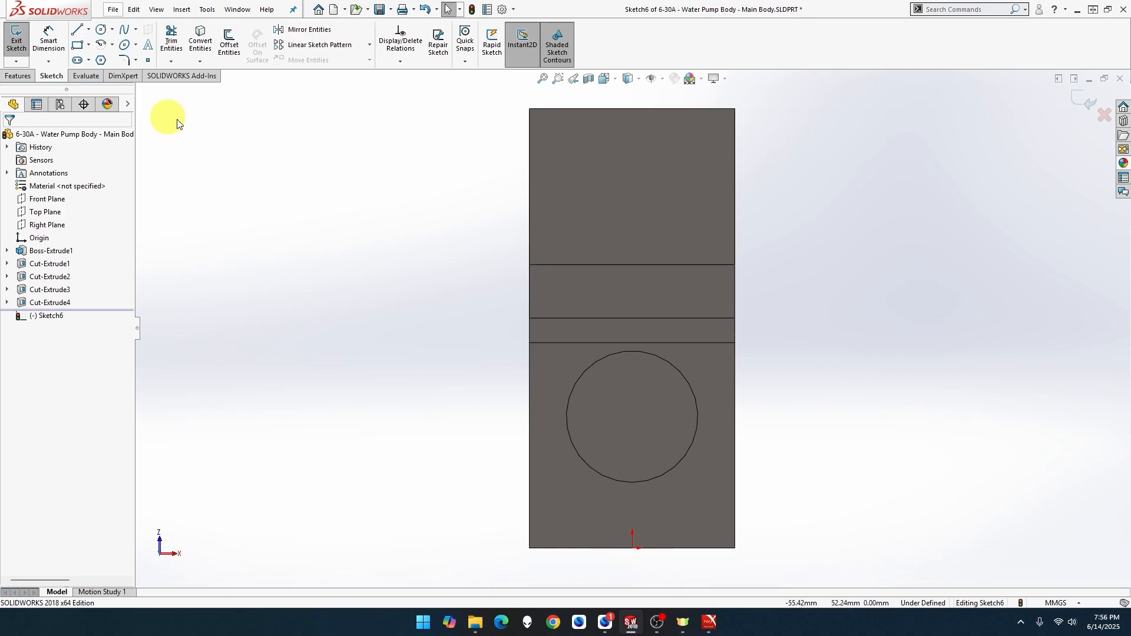
Draw a circle centered on the bottom hole and reaching its edge, with an 8 mm radius.
click(102, 31)
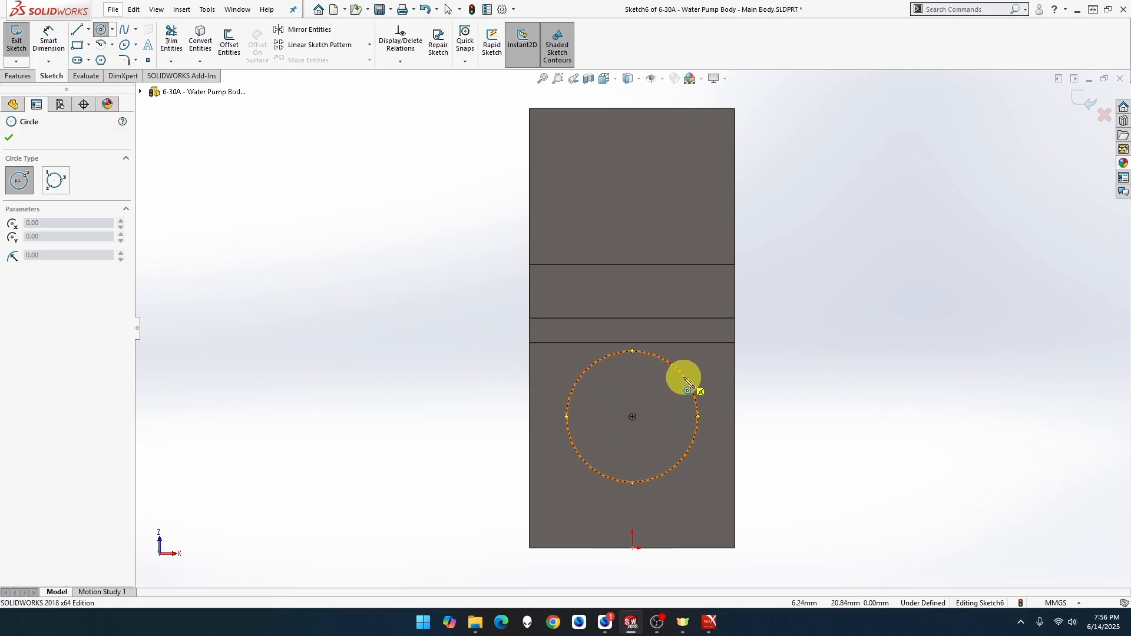
click(633, 418)
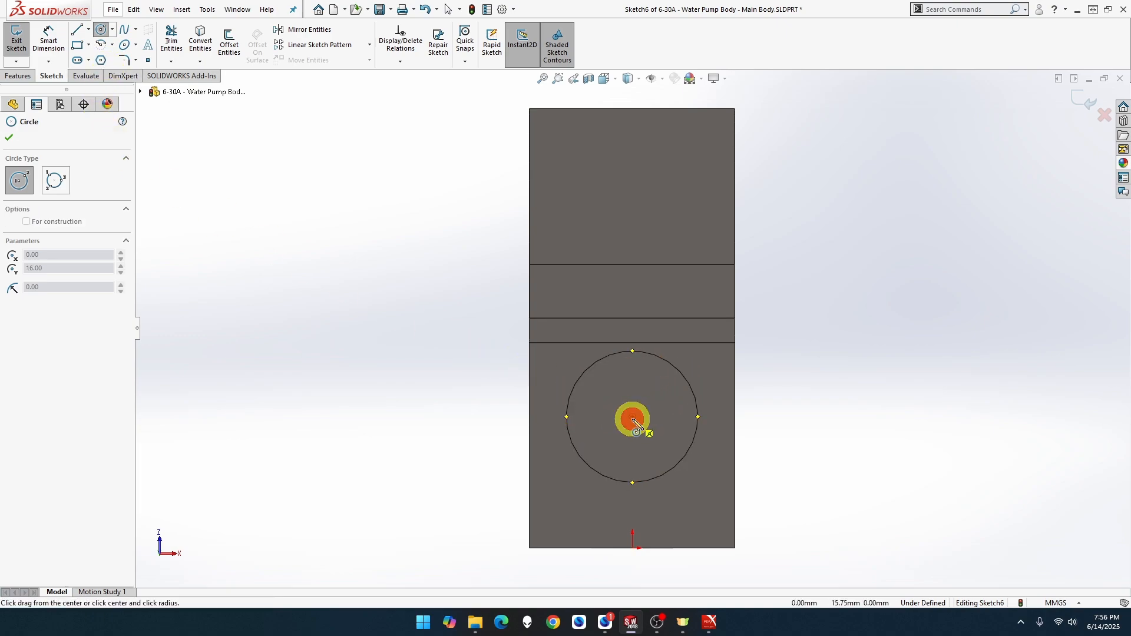
click(670, 366)
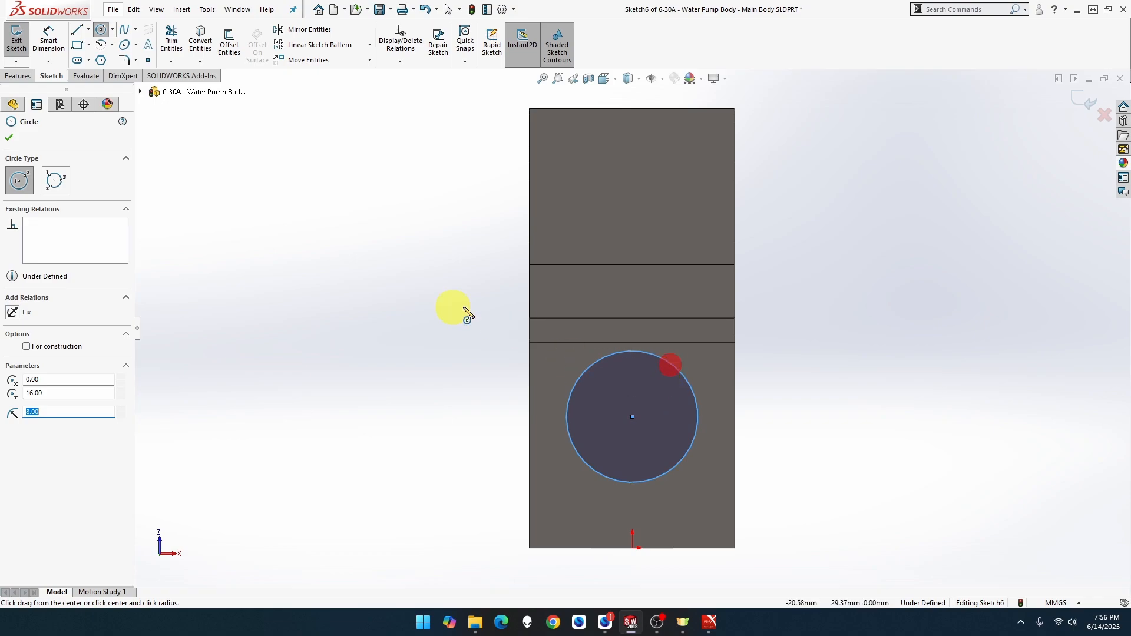
Draw two roughly vertical lines across the circle, one on each side of its center, and delete the short segment joining their lower ends.
click(78, 29)
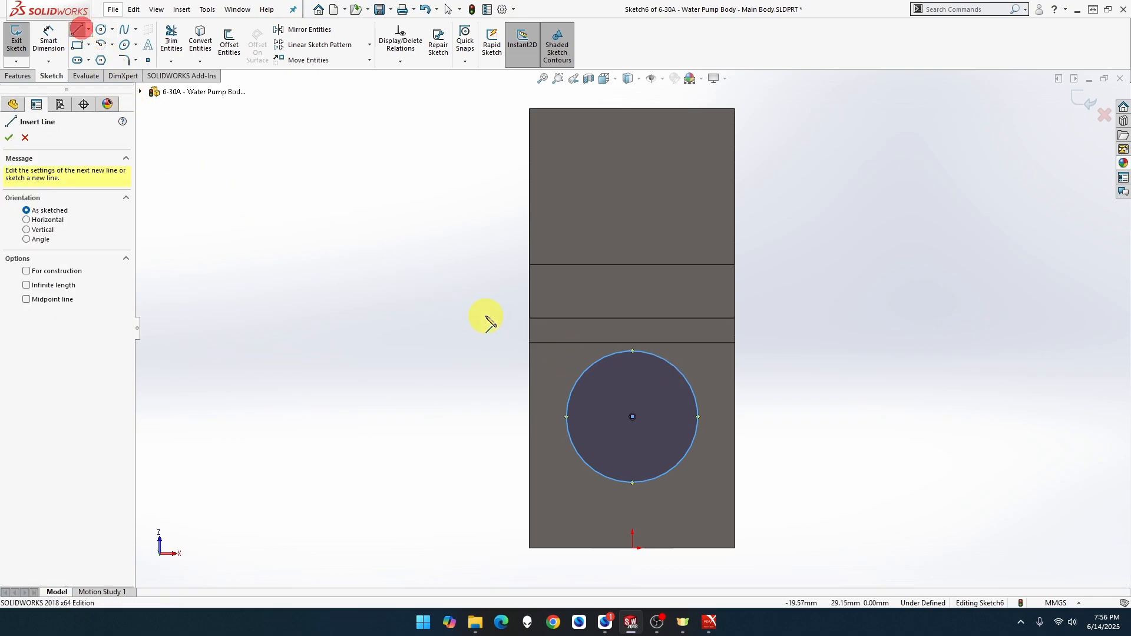
click(614, 356)
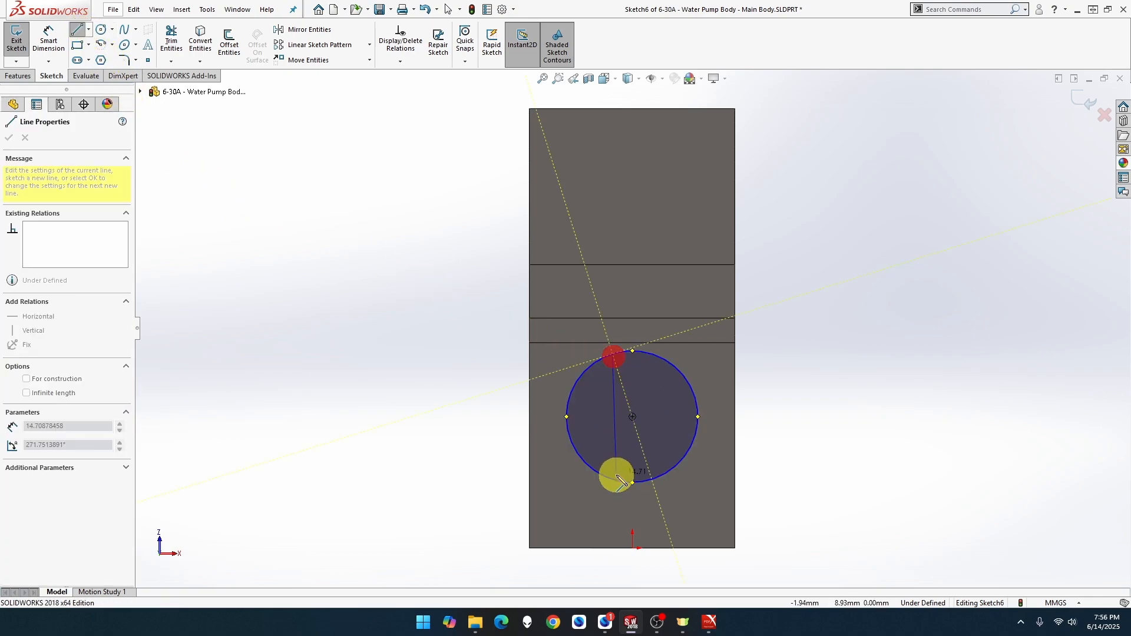
click(613, 479)
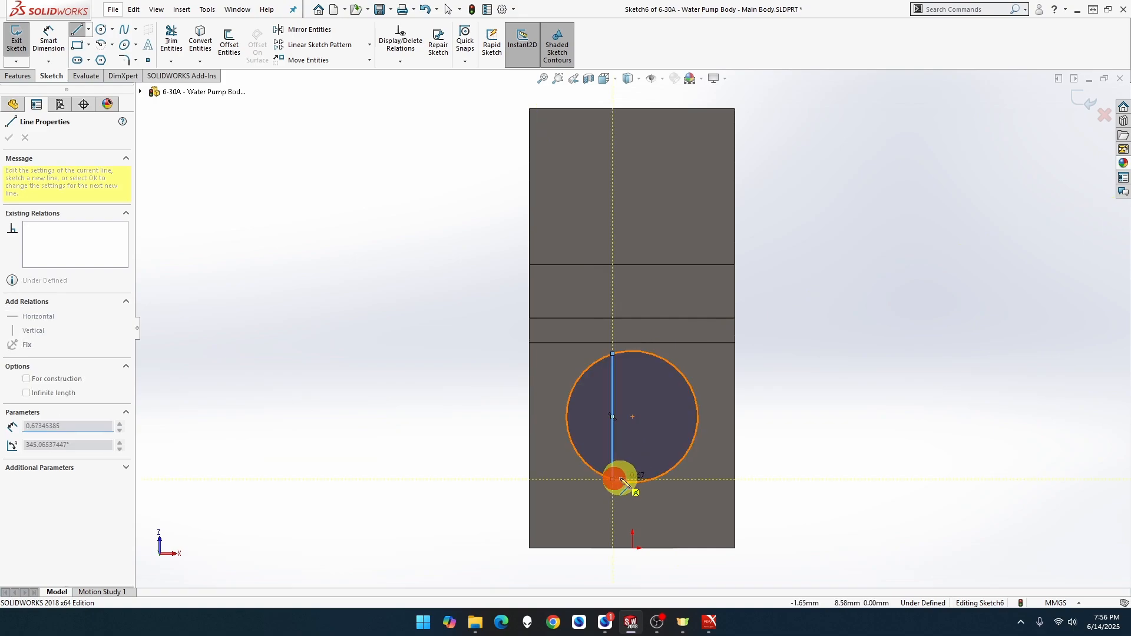
click(646, 480)
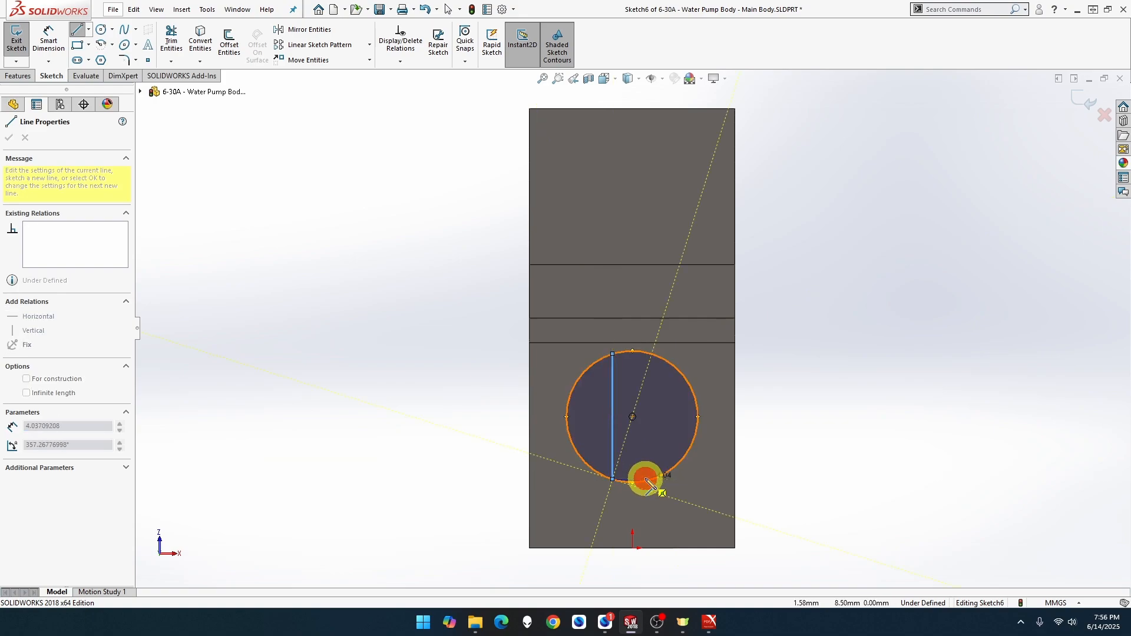
click(657, 355)
key(Escape)
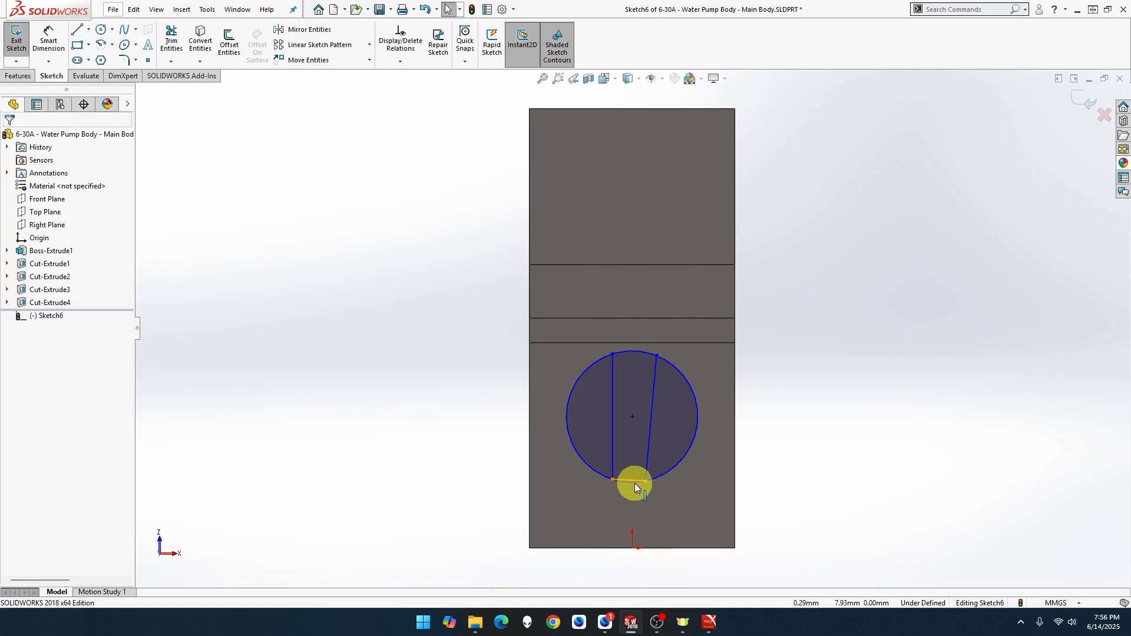
click(636, 482)
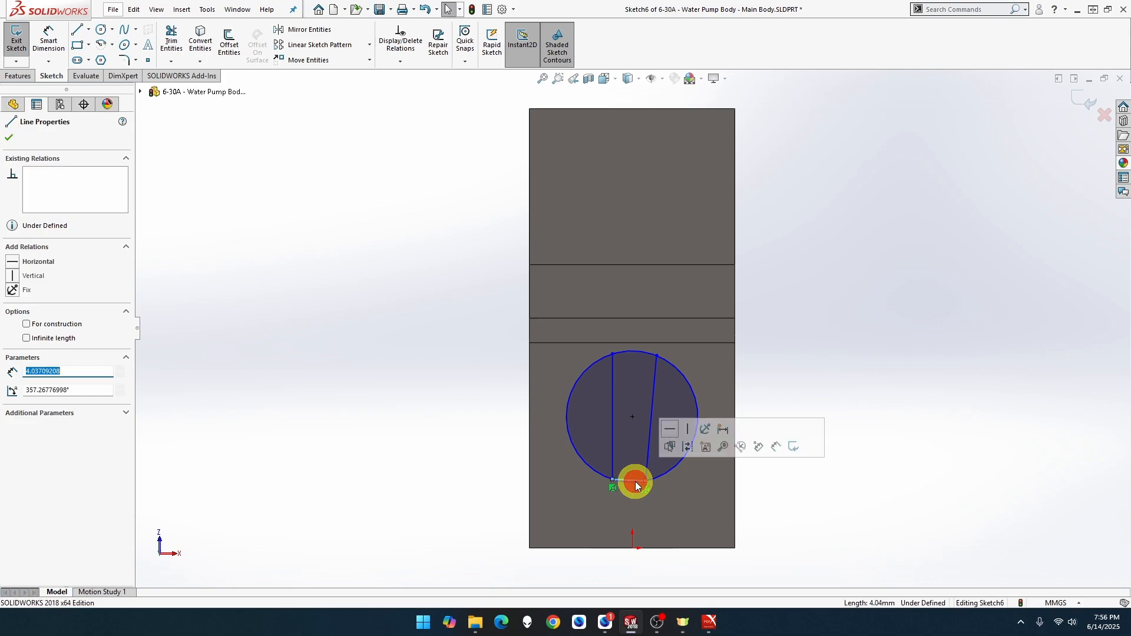
key(Delete)
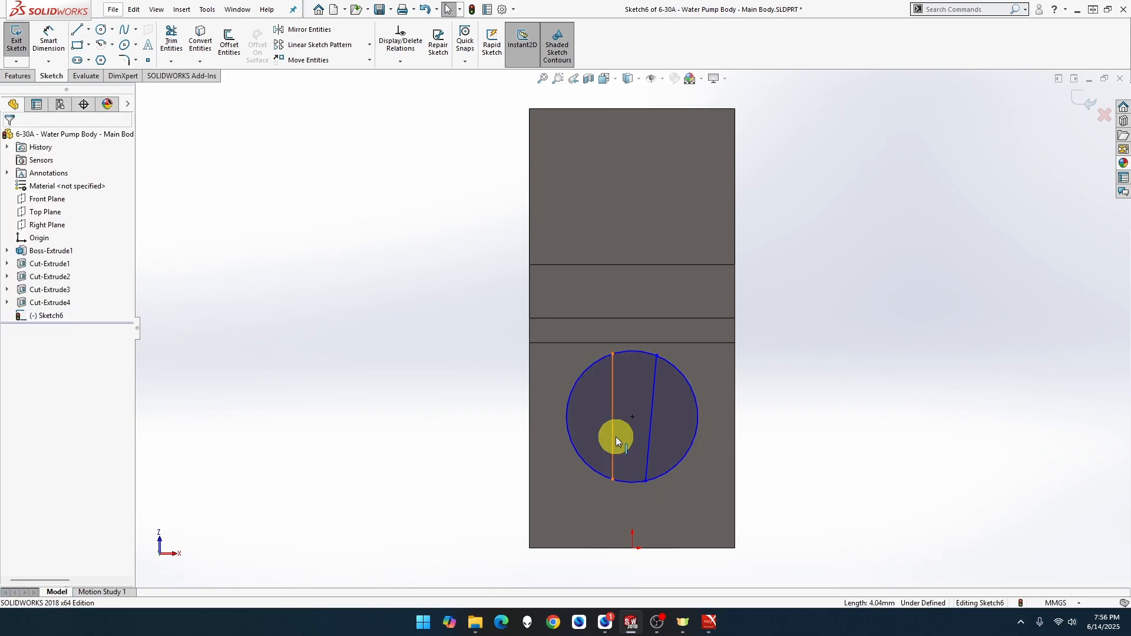
Make the two lines across the circle parallel and align their upper endpoints horizontally.
click(613, 436)
ctrl+click(649, 436)
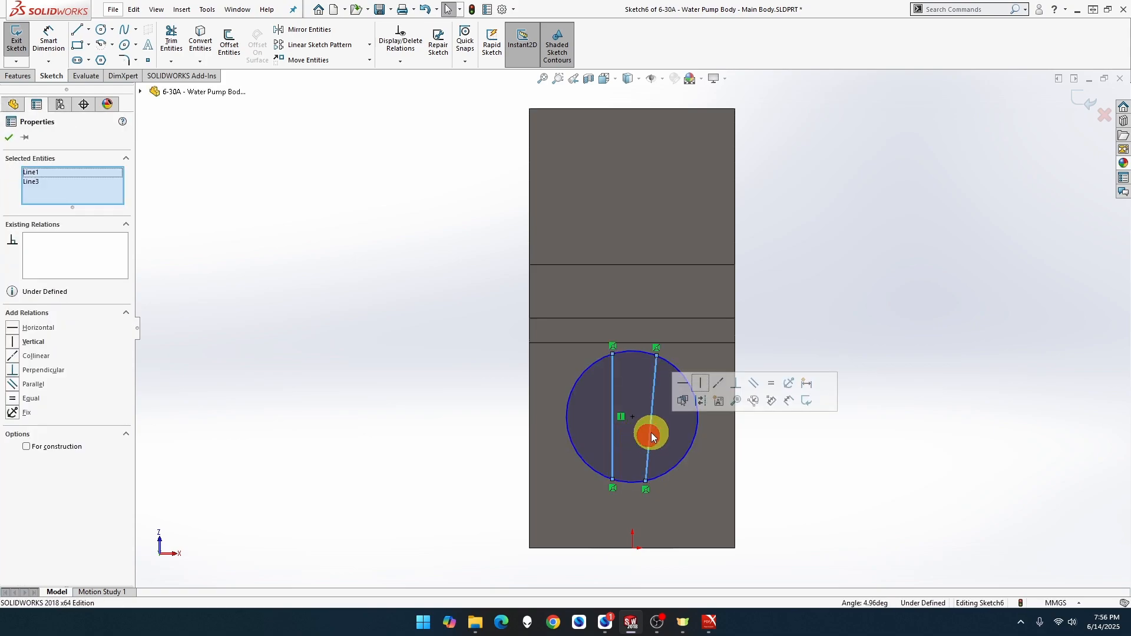
click(755, 384)
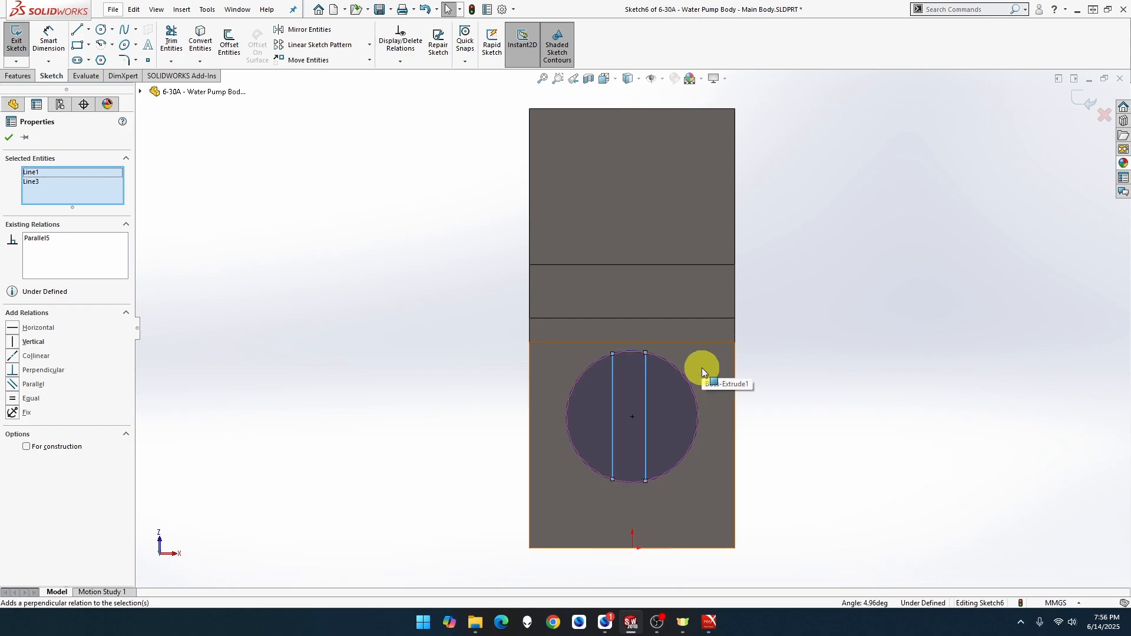
click(645, 353)
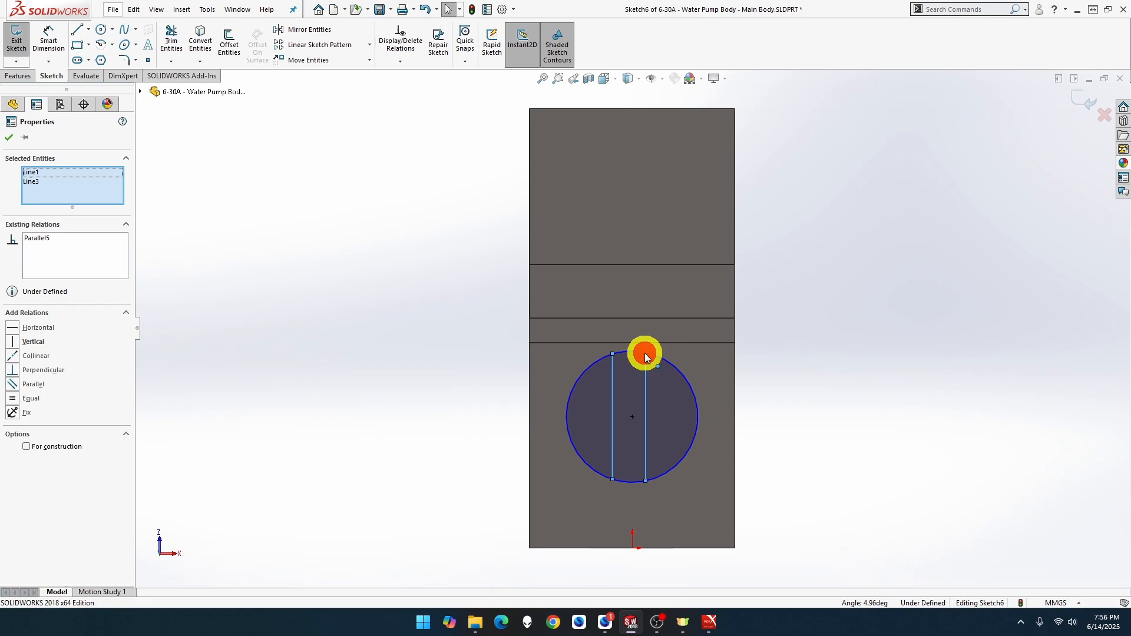
ctrl+click(613, 354)
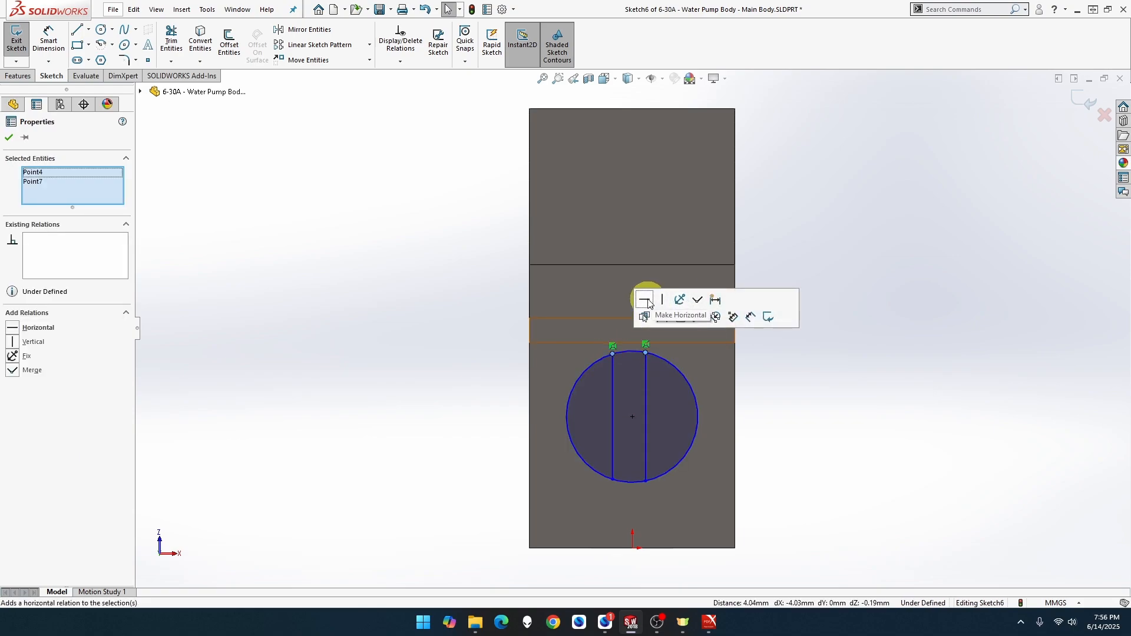
click(645, 299)
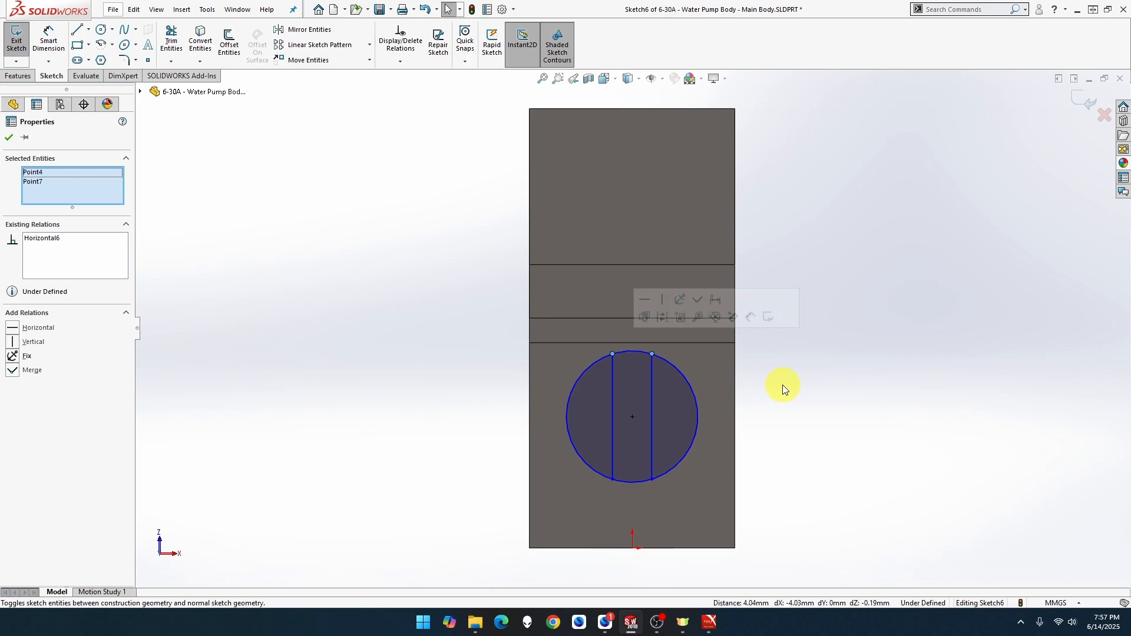
Dimension the distance from the circle's center to the right-hand line as 2 mm.
click(49, 41)
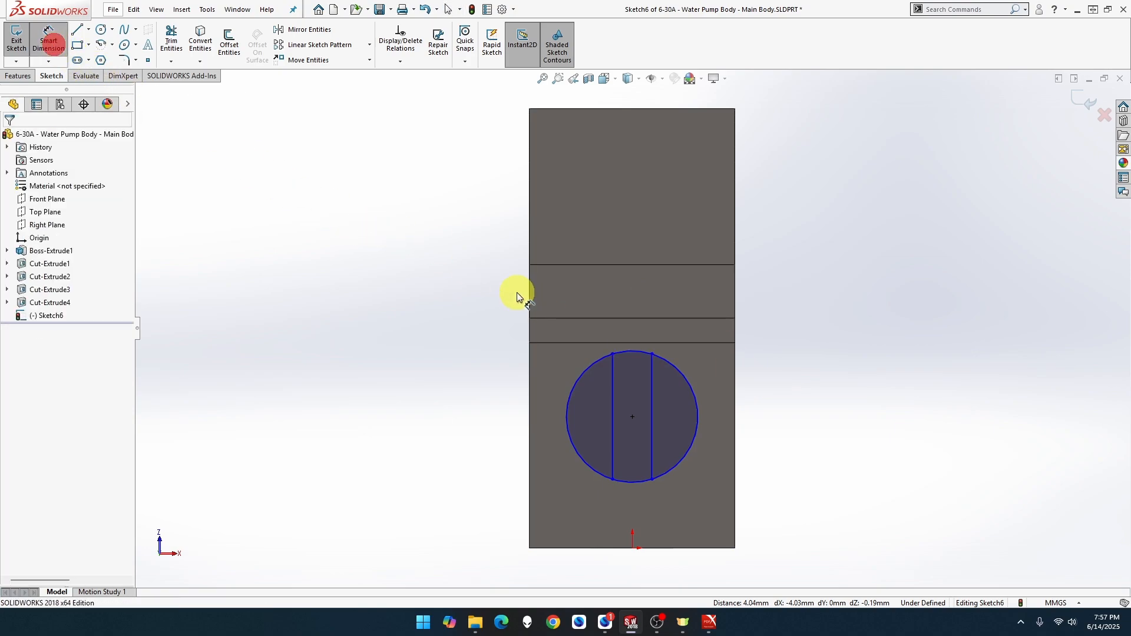
click(633, 416)
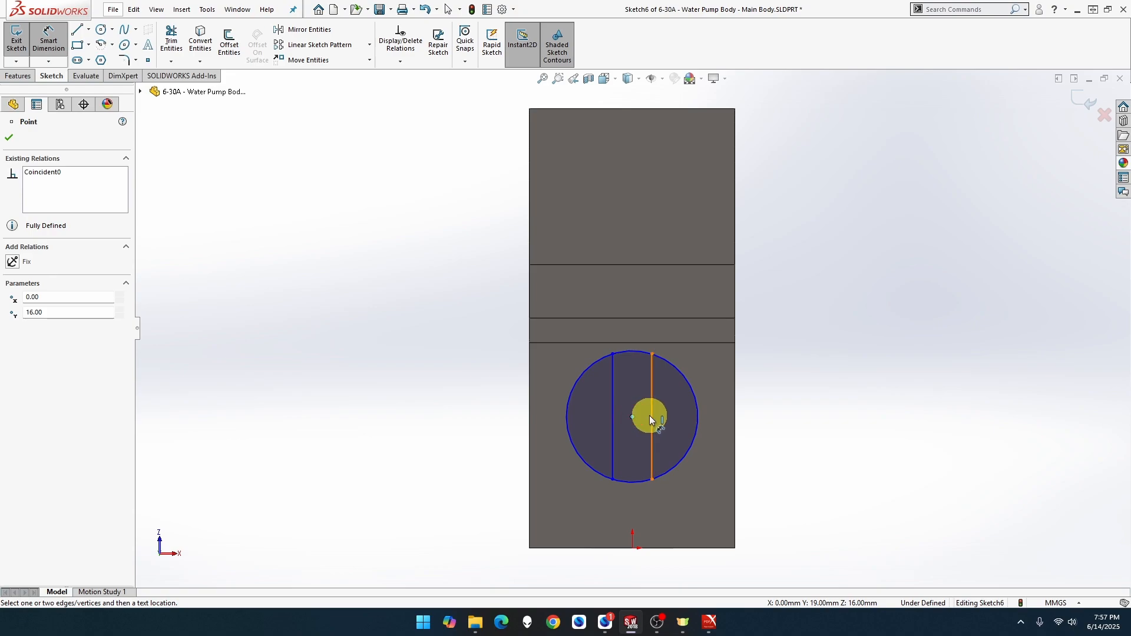
click(651, 416)
click(795, 437)
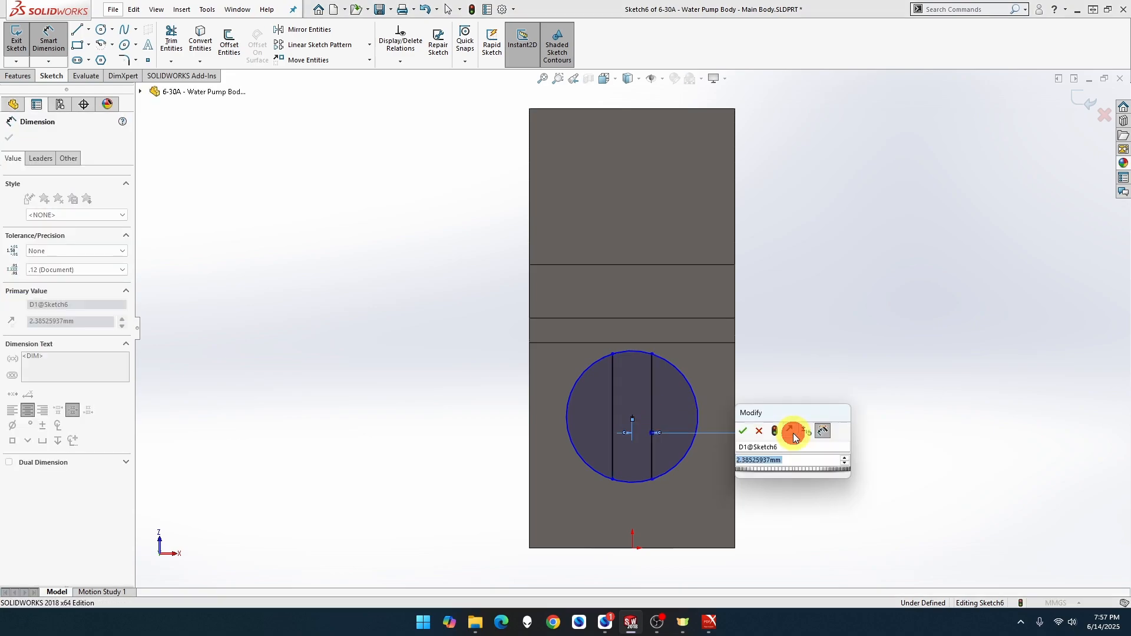
text(2)
key(Return)
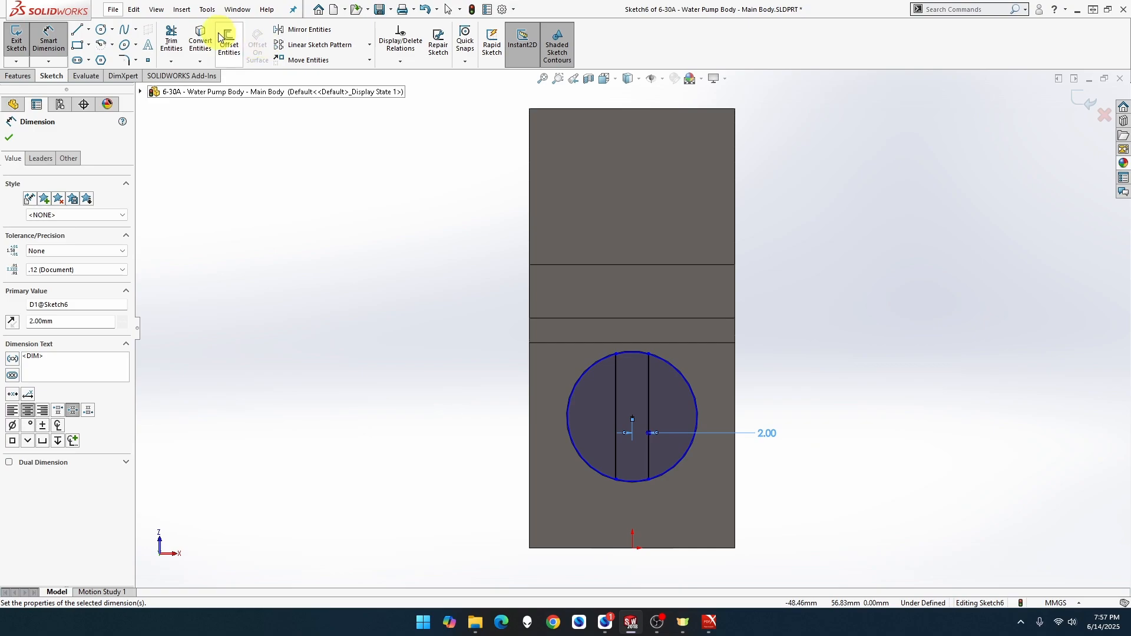
Trim away the circle's left and right arcs outside the two lines, leaving a closed strip through the center.
click(171, 43)
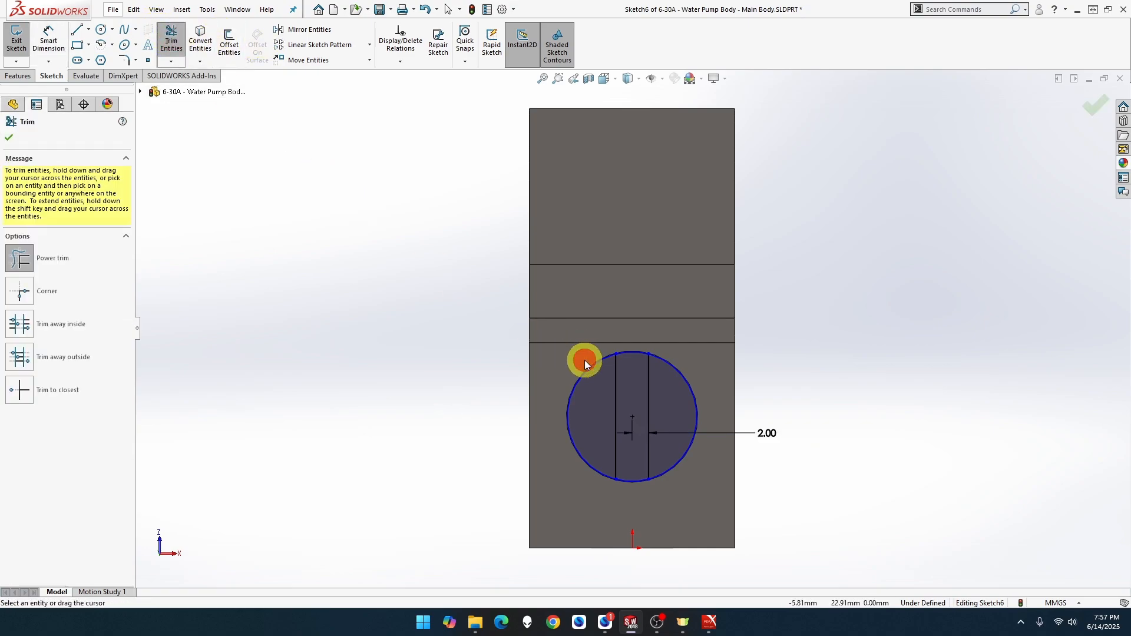
drag(585, 360, 603, 397)
drag(688, 362, 677, 388)
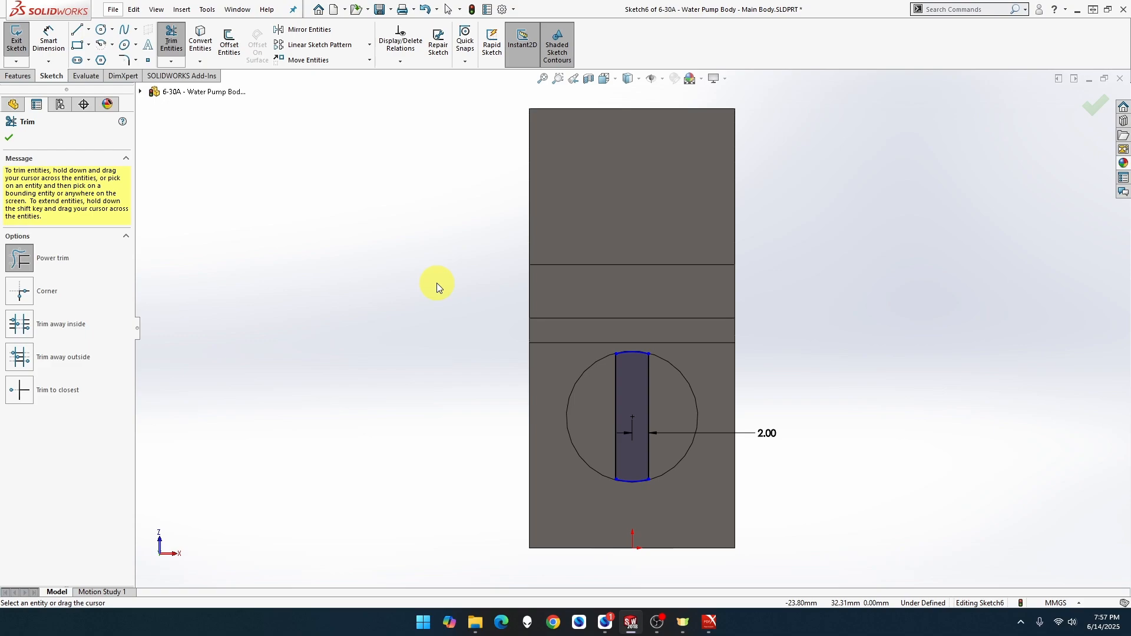
Dimension the radius of the strip's upper arc as 8 mm.
key(Escape)
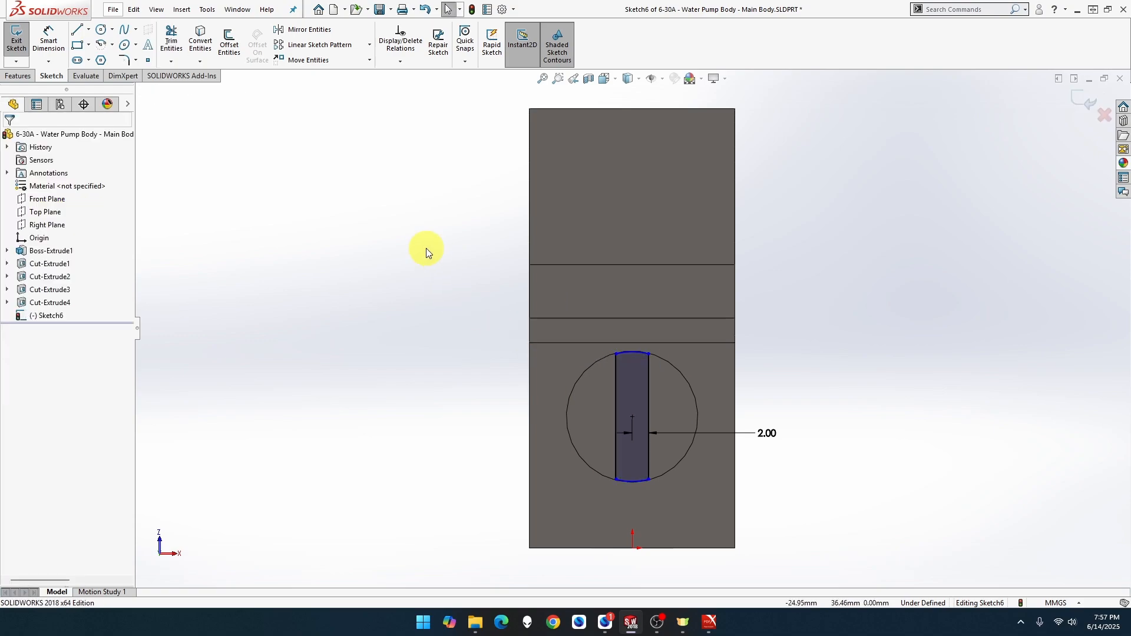
click(49, 42)
click(638, 356)
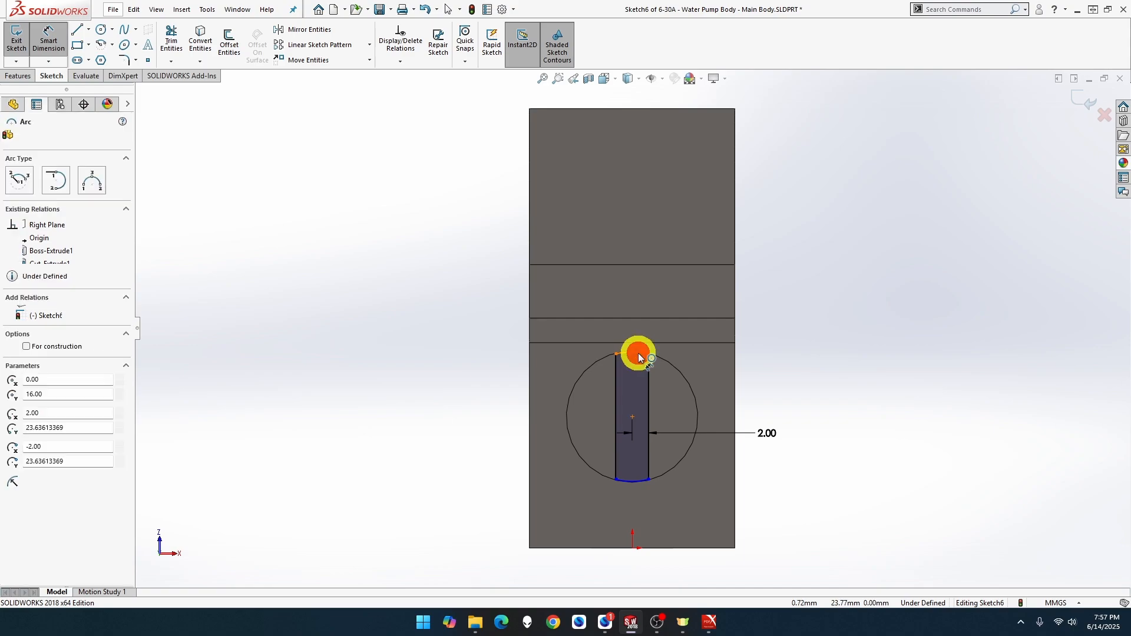
click(820, 287)
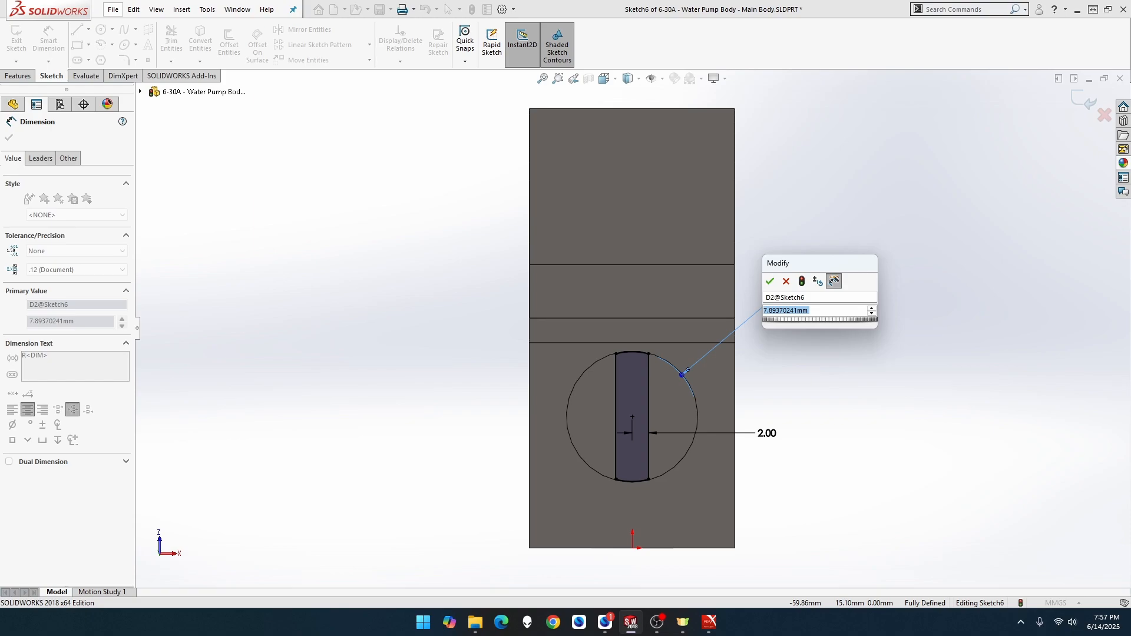
text(8)
key(Return)
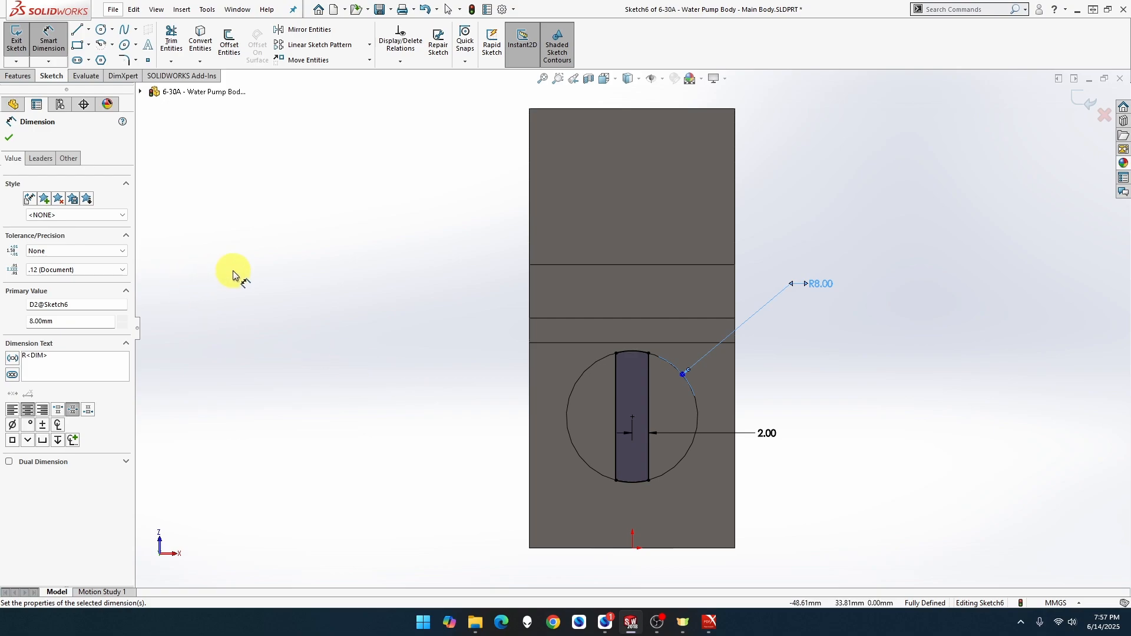
Cut the strip profile into the hole's floor as a 19 mm blind extruded cut.
key(ctrl+7)
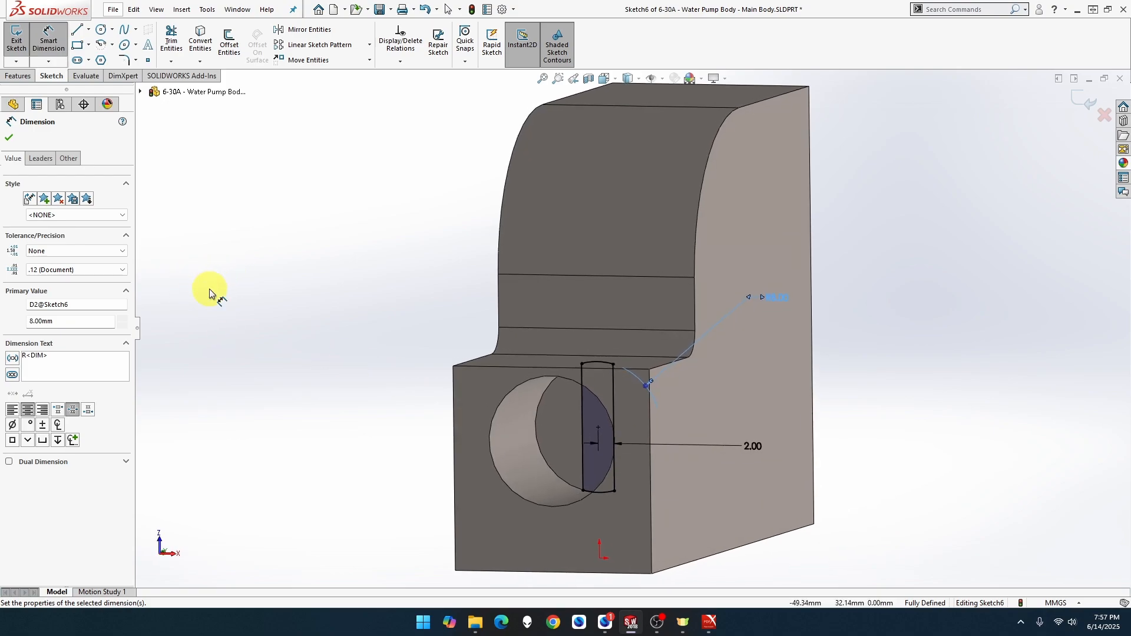
click(17, 75)
click(174, 45)
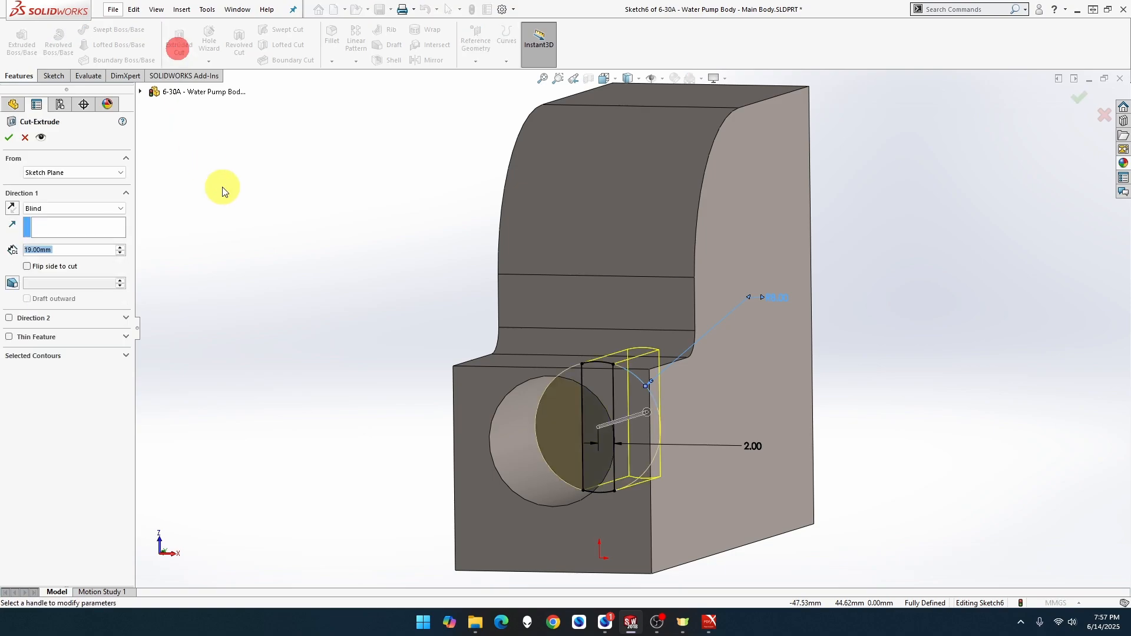
click(9, 137)
click(326, 366)
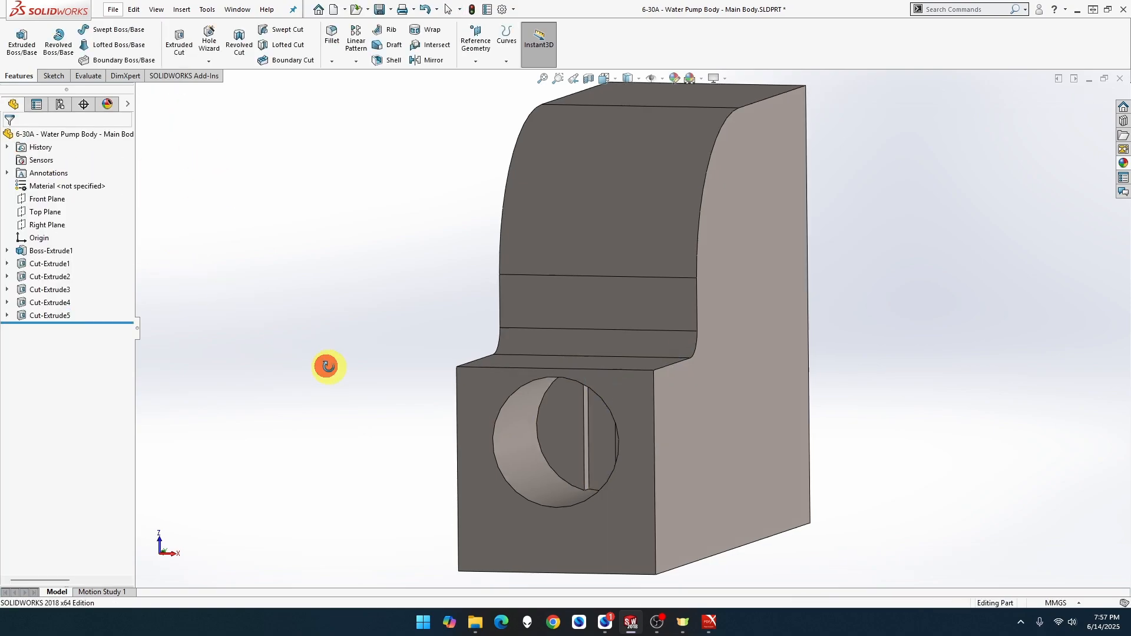
mouse_move(326, 366)
middle_down()
mouse_move(356, 338)
mouse_move(341, 362)
middle_up()
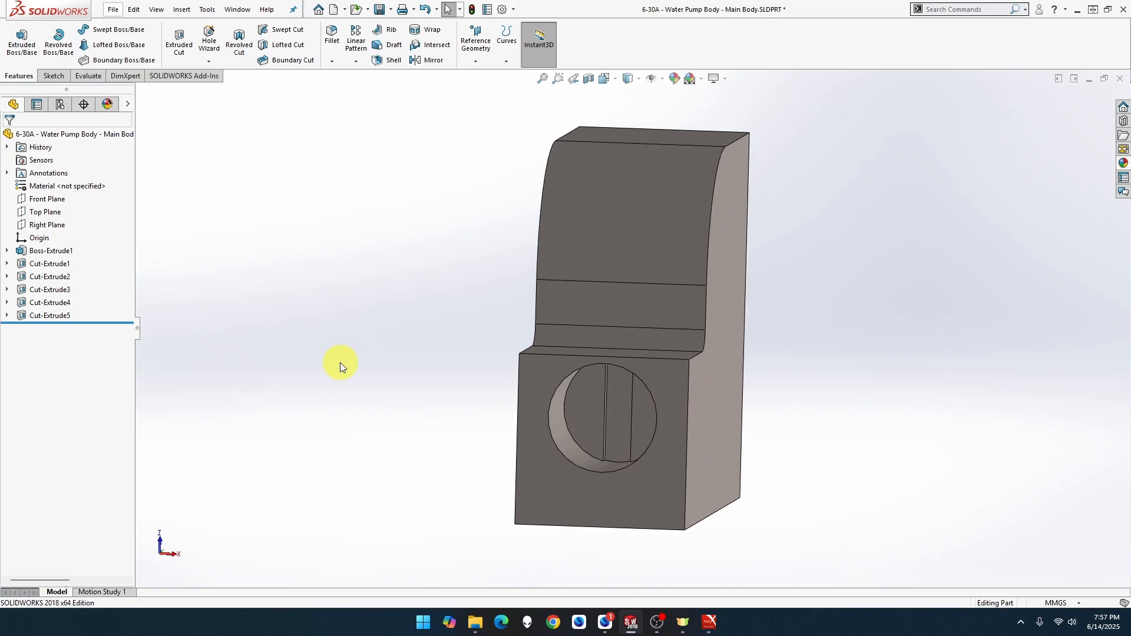
Sketch a circle about 4.8 mm in radius on the hole's floor beside the slot, centered on the hole's axis.
mouse_move(412, 387)
middle_down()
mouse_move(374, 387)
mouse_move(423, 391)
middle_up()
right_click(602, 422)
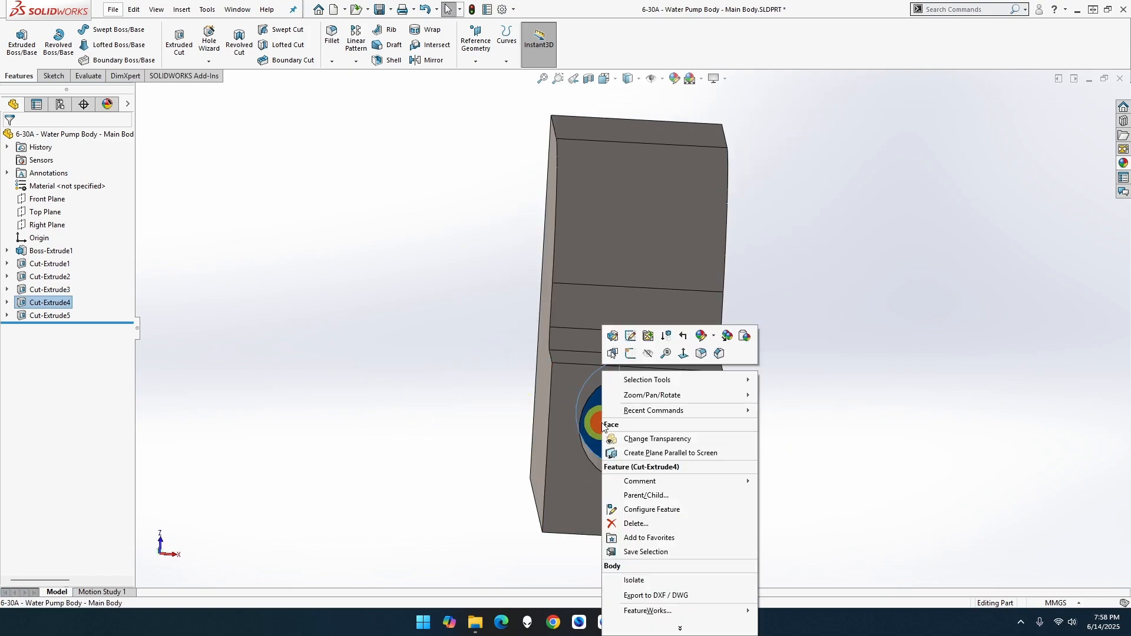
click(635, 357)
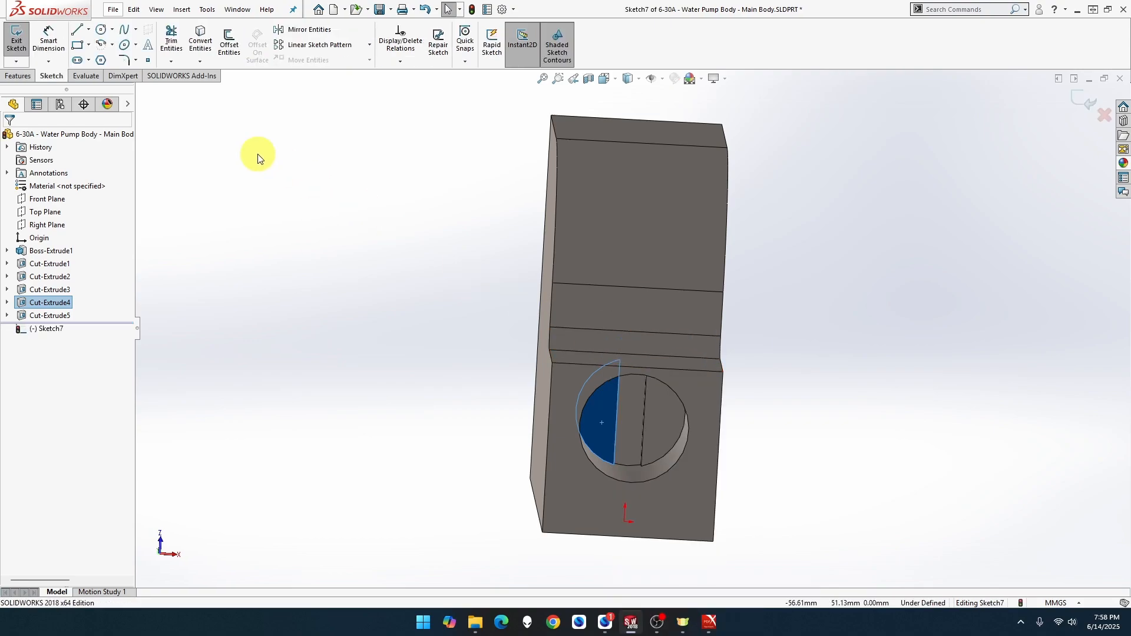
click(102, 28)
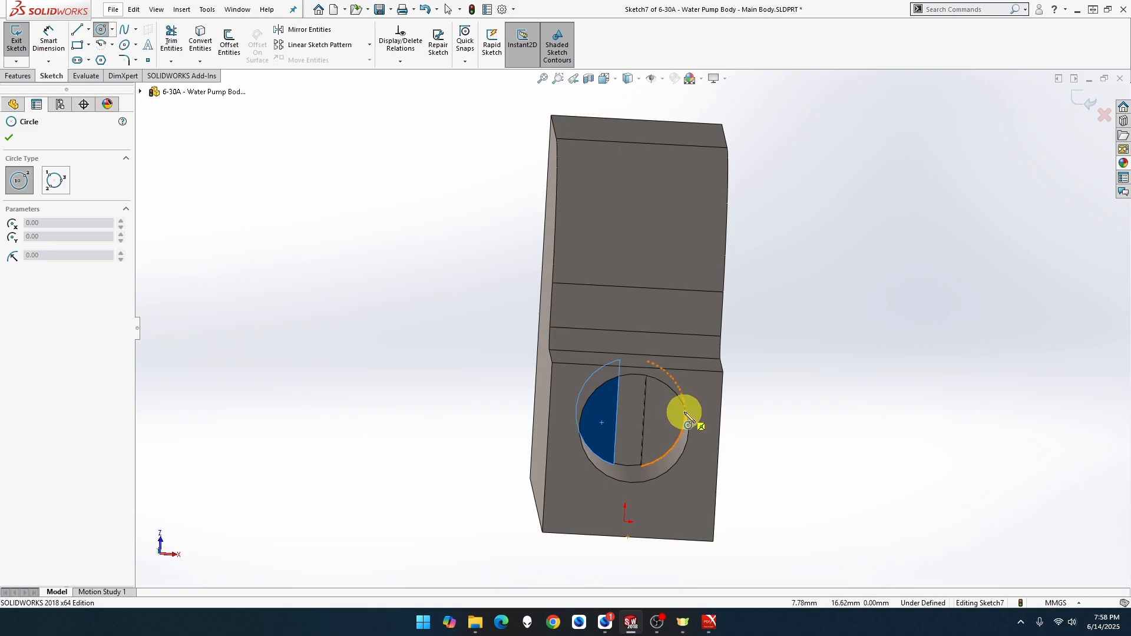
click(631, 413)
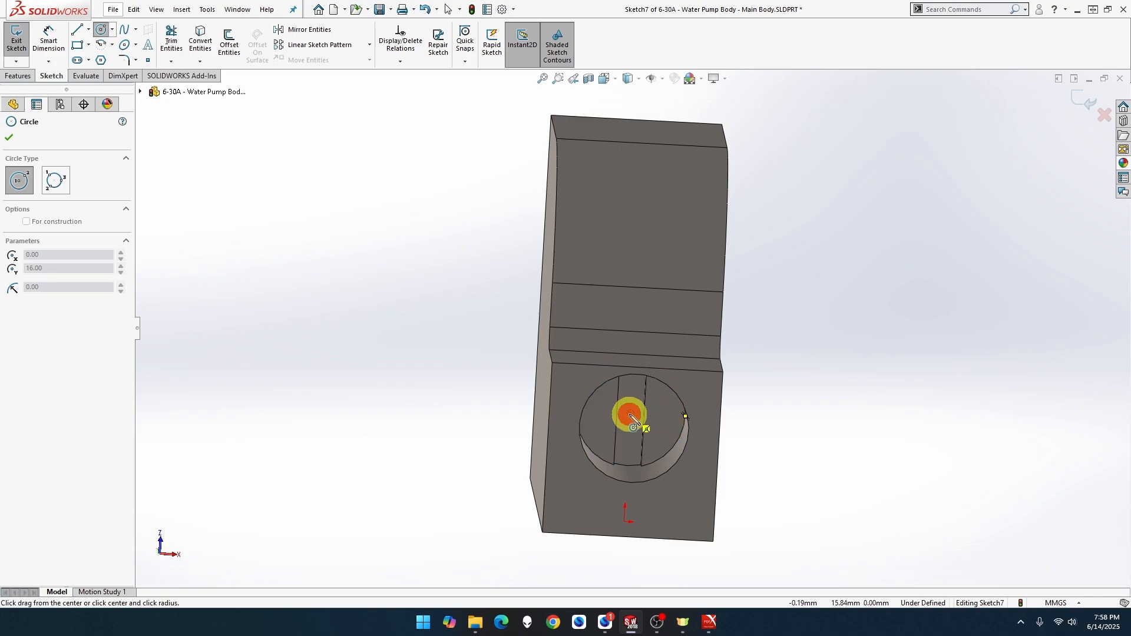
click(659, 441)
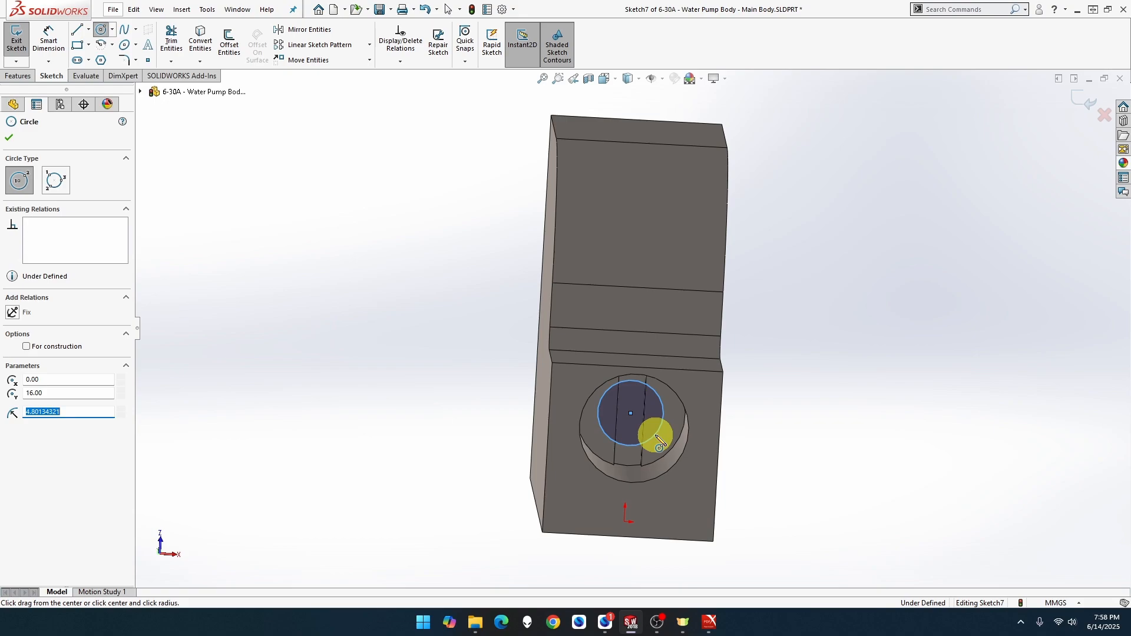
Dimension the new circle's diameter as 10 mm.
click(48, 38)
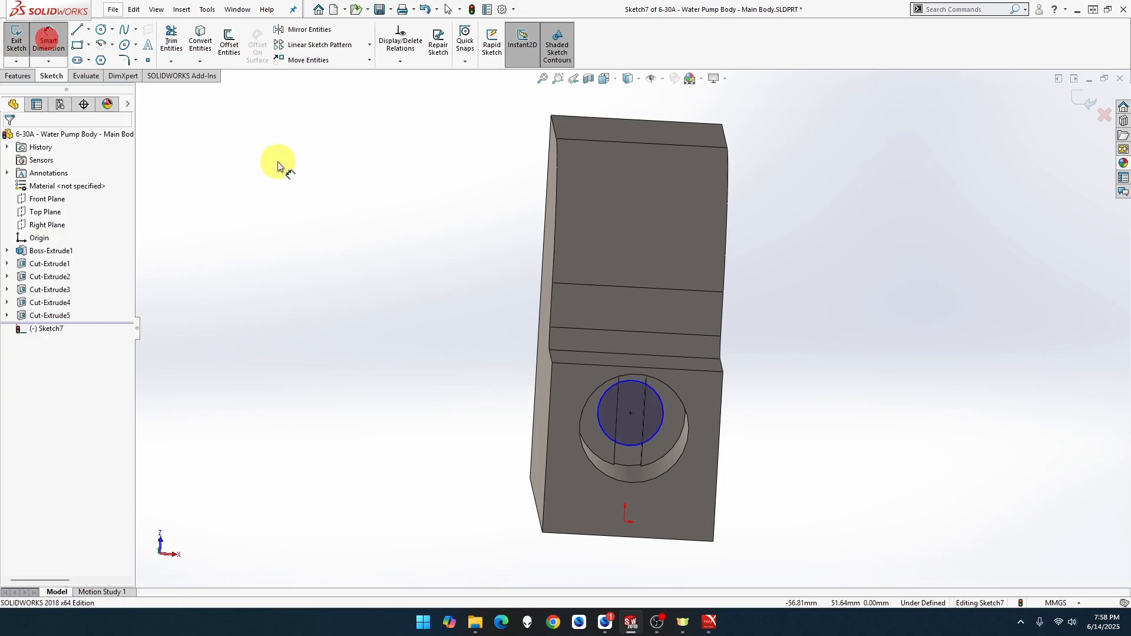
click(640, 383)
click(765, 348)
key(Return)
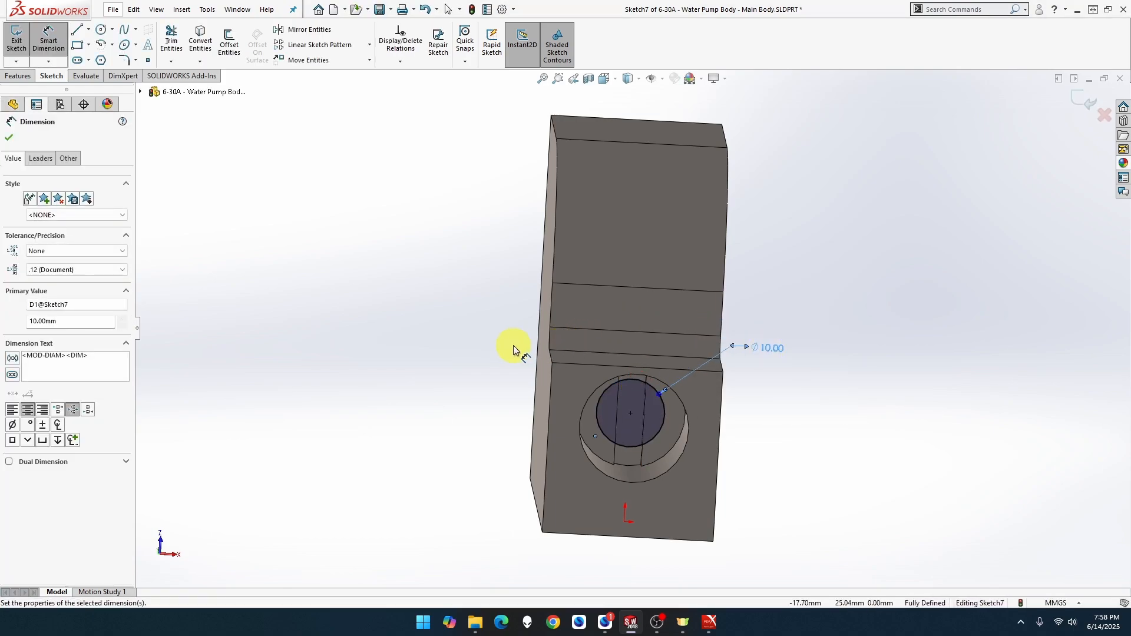
middle_drag(514, 349, 272, 371)
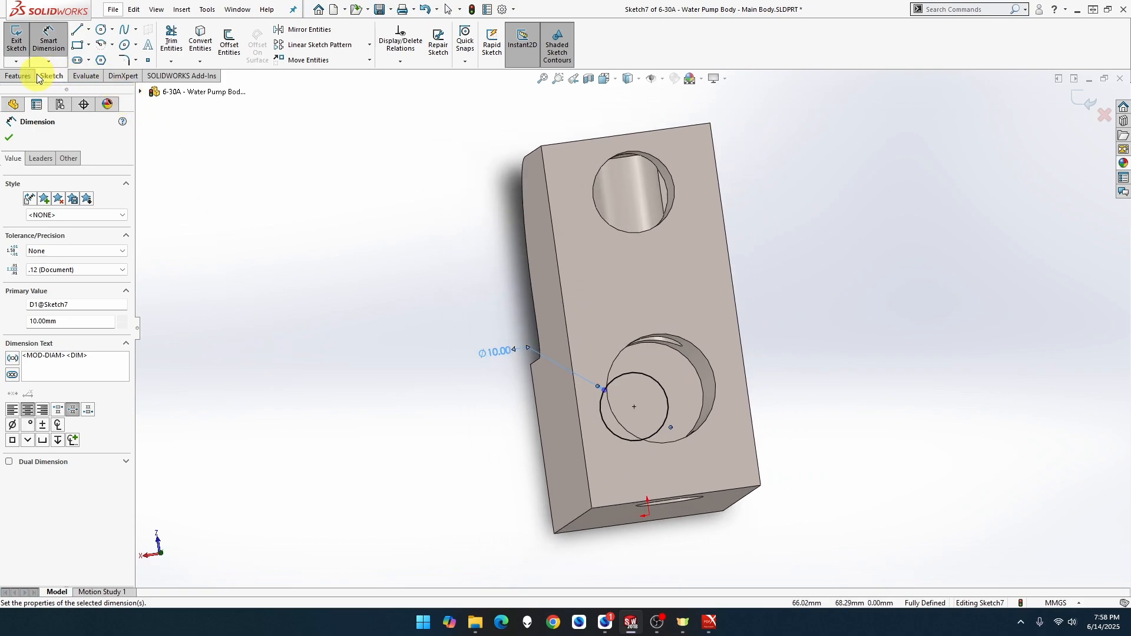
Extrude-cut the 10 mm circle up to the floor surface of the larger hole on the opposite side of the body.
click(17, 75)
click(179, 39)
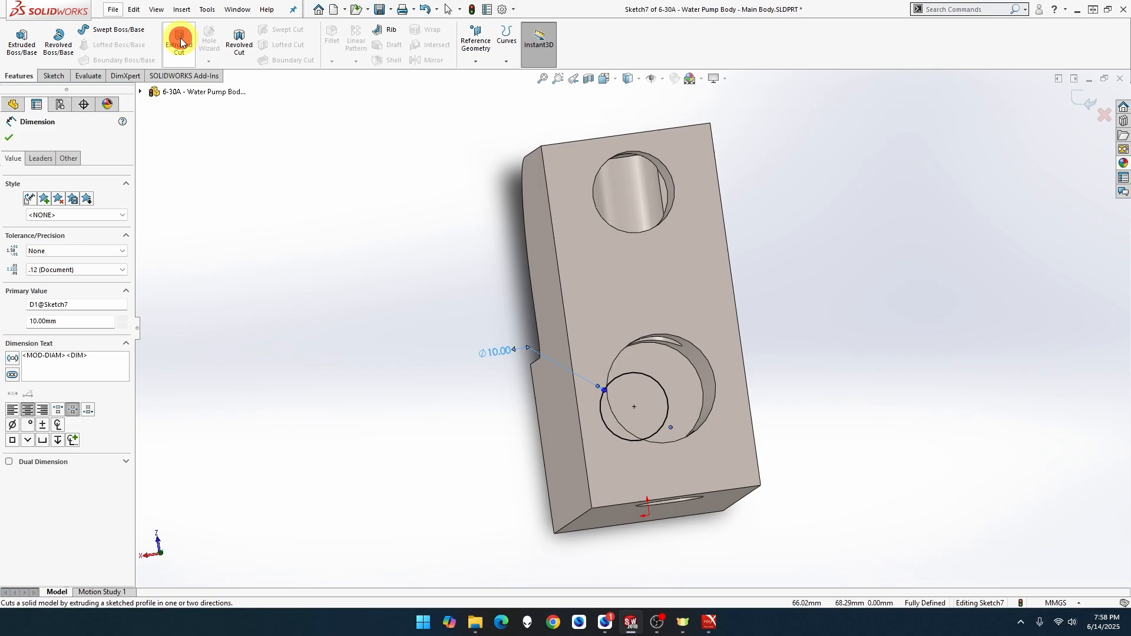
click(105, 210)
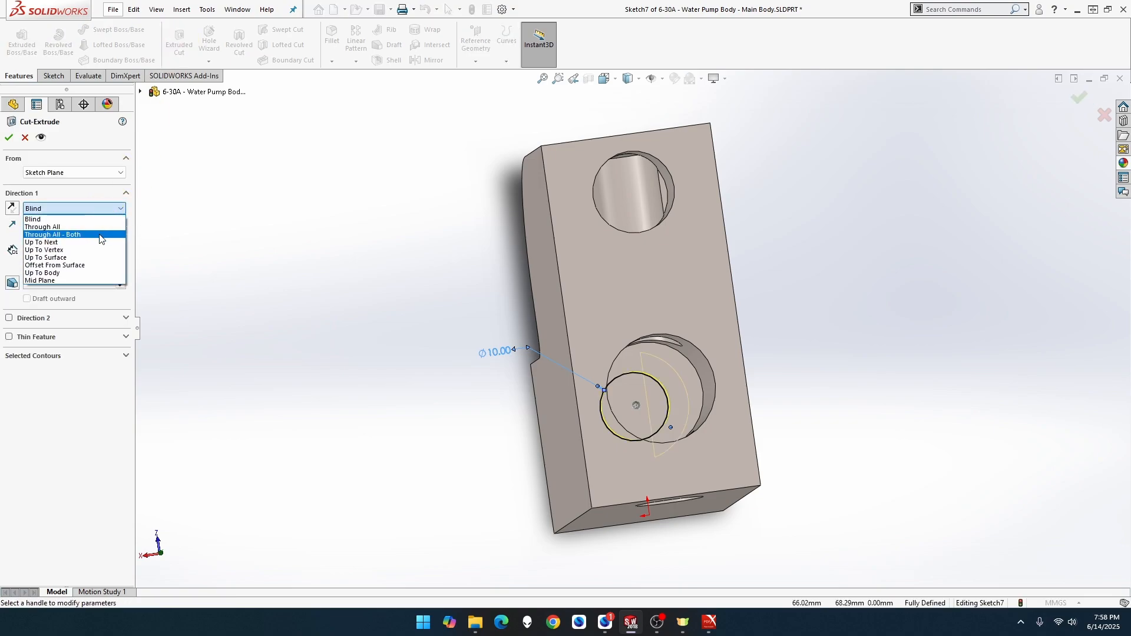
click(96, 257)
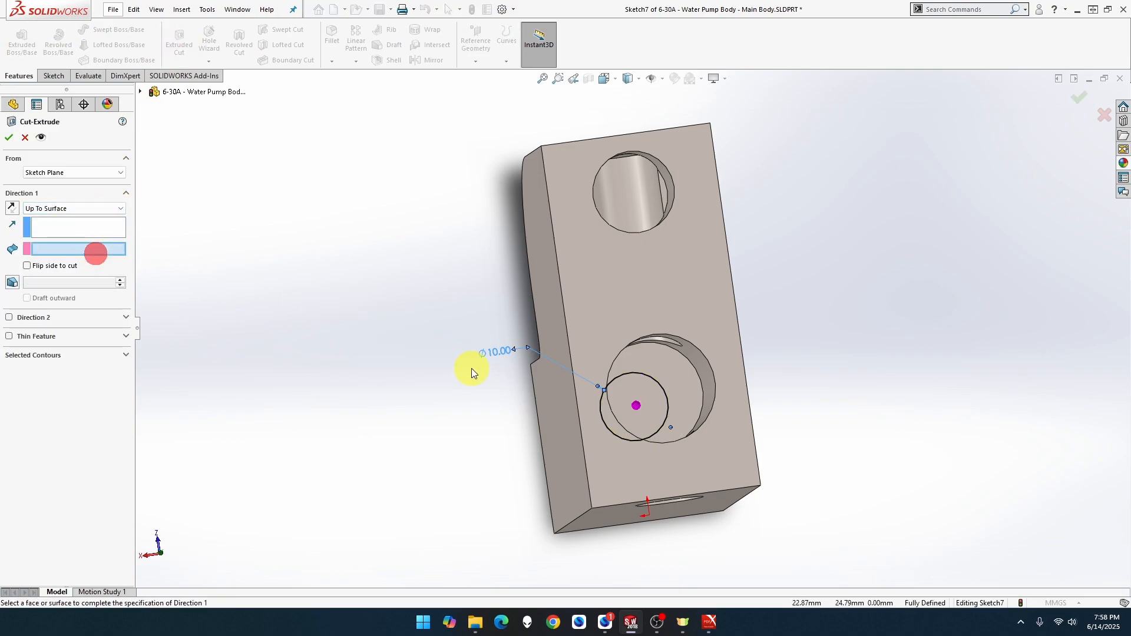
click(682, 389)
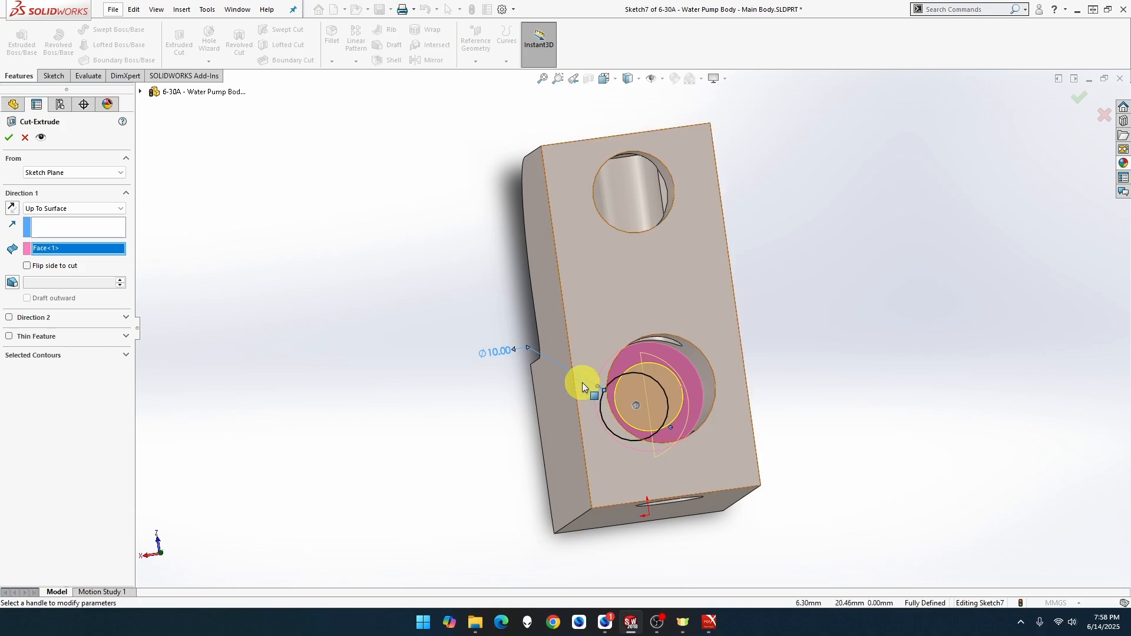
click(8, 137)
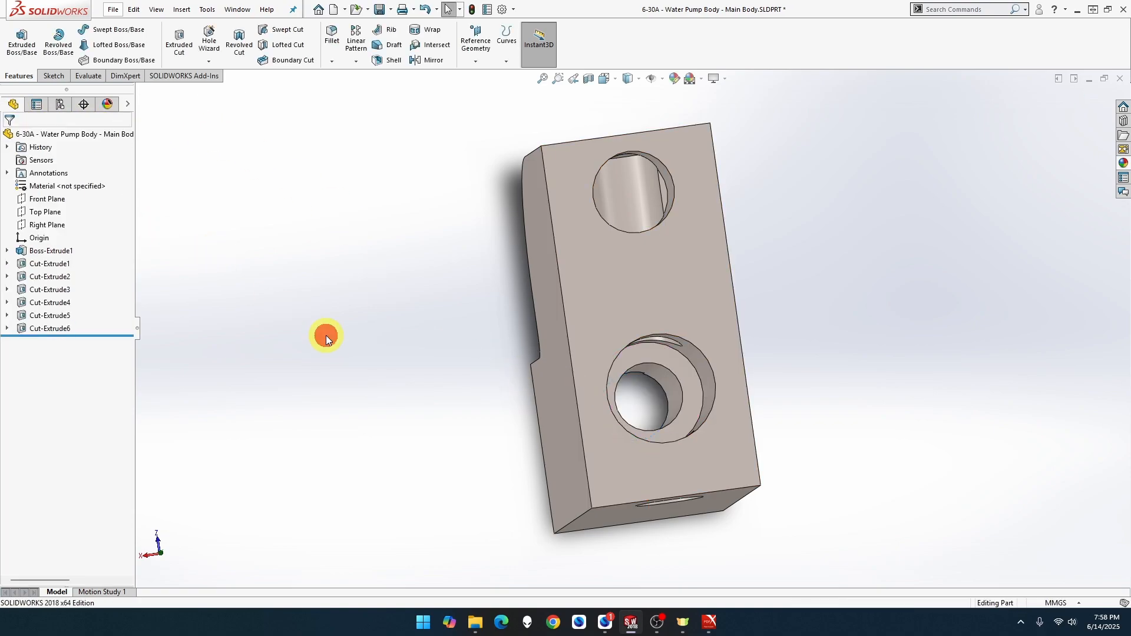
Create a reference plane offset 10 mm from the flat face containing the two round holes.
middle_drag(326, 335, 548, 366)
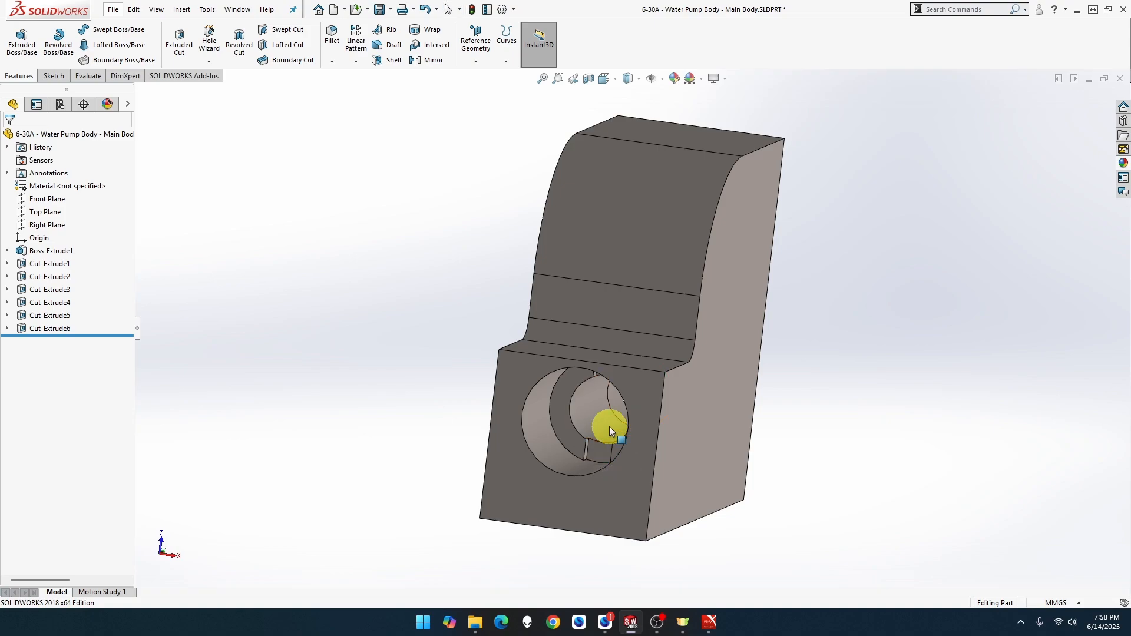
middle_drag(609, 426, 366, 346)
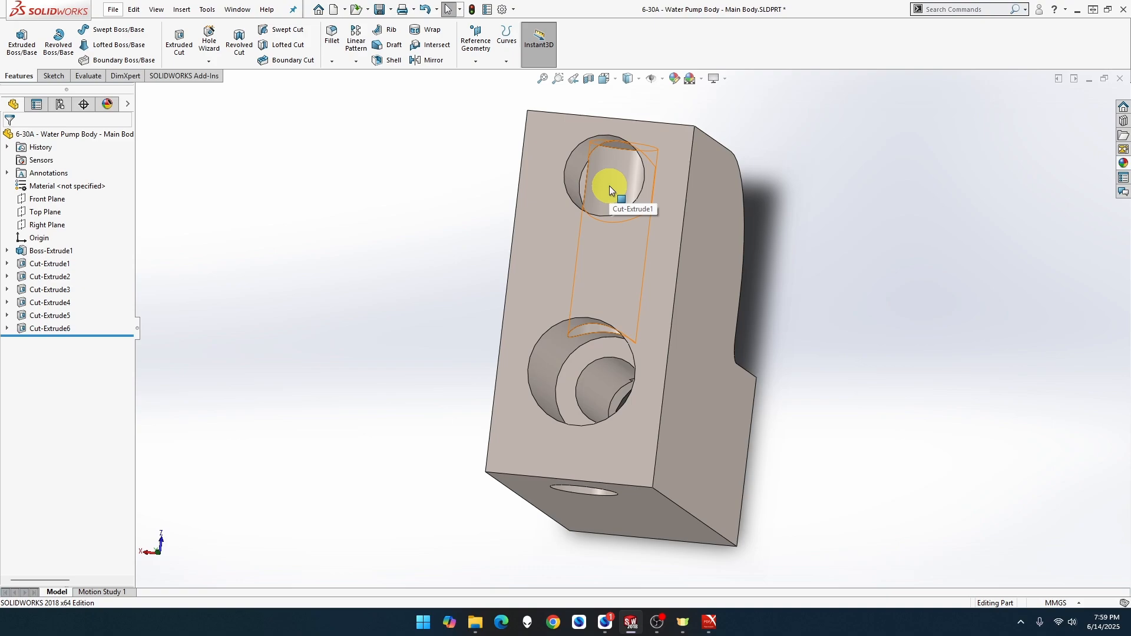
scroll(617, 178, down, 4)
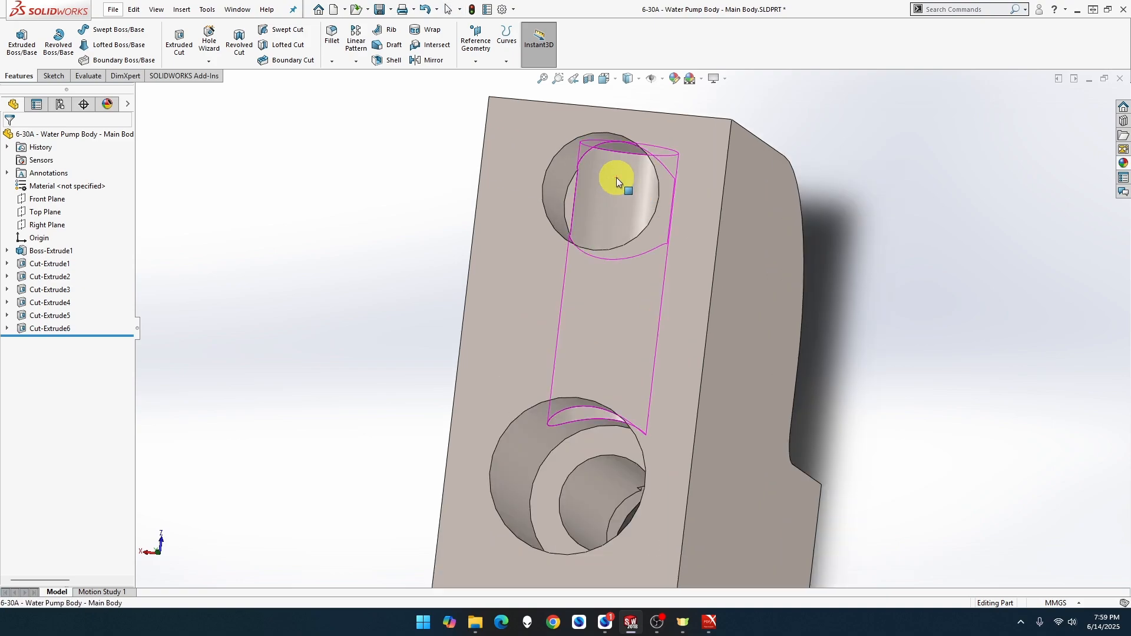
middle_drag(617, 161, 623, 155)
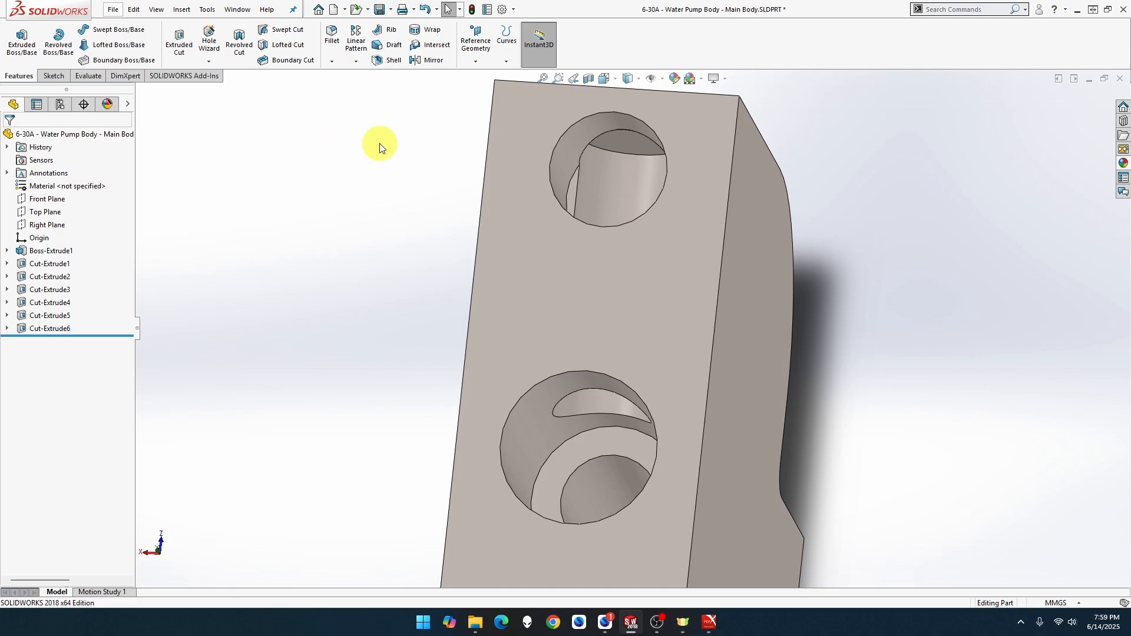
click(477, 62)
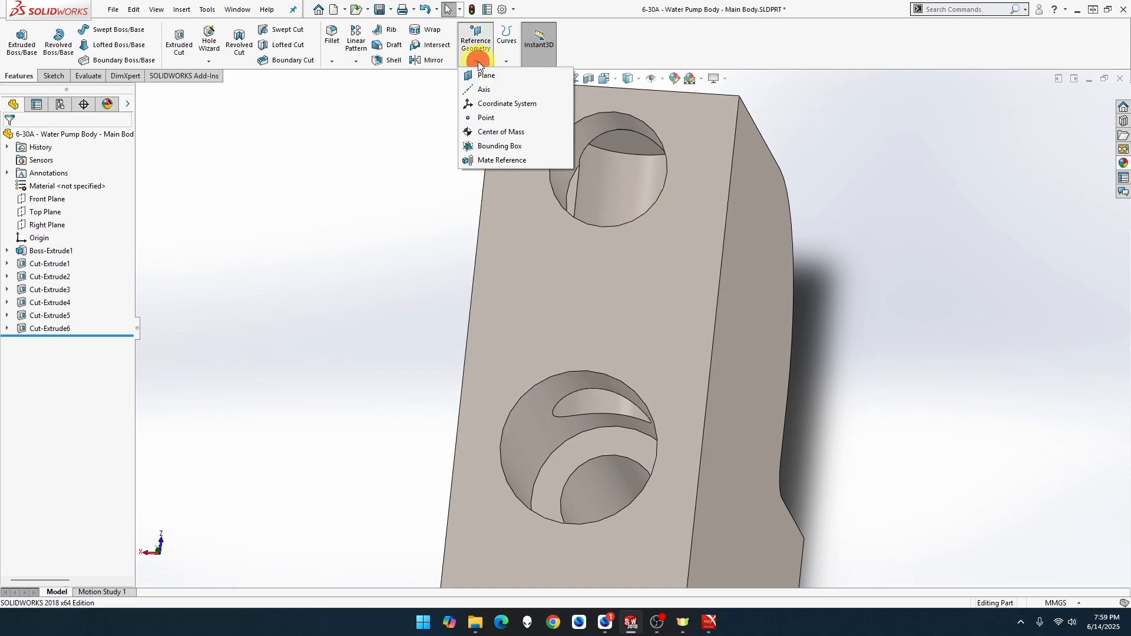
click(486, 74)
click(508, 125)
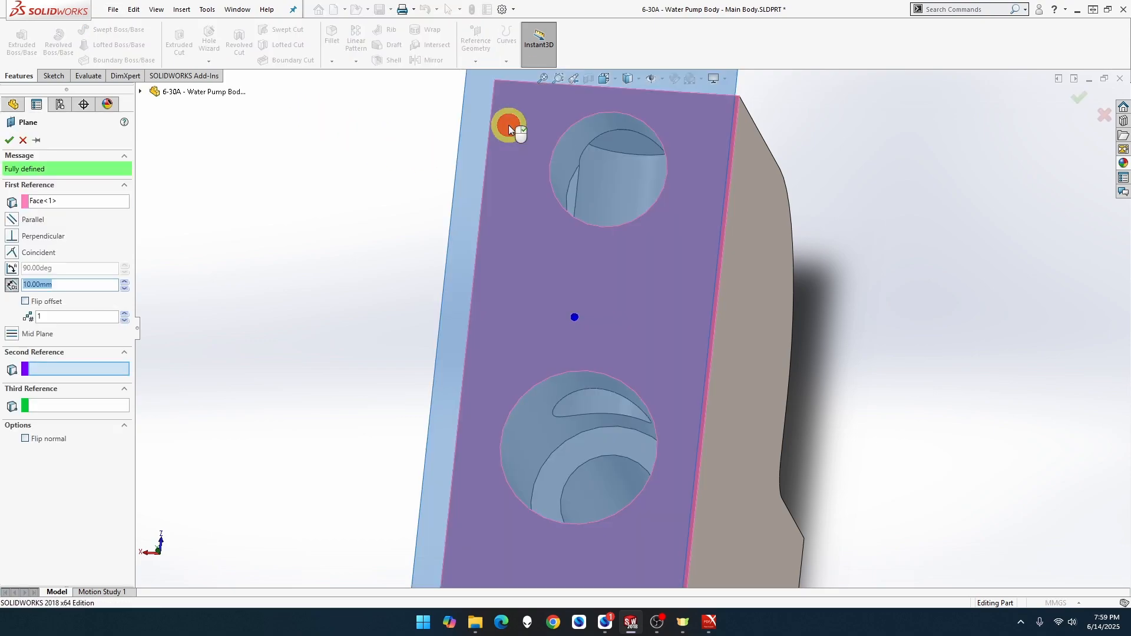
click(9, 139)
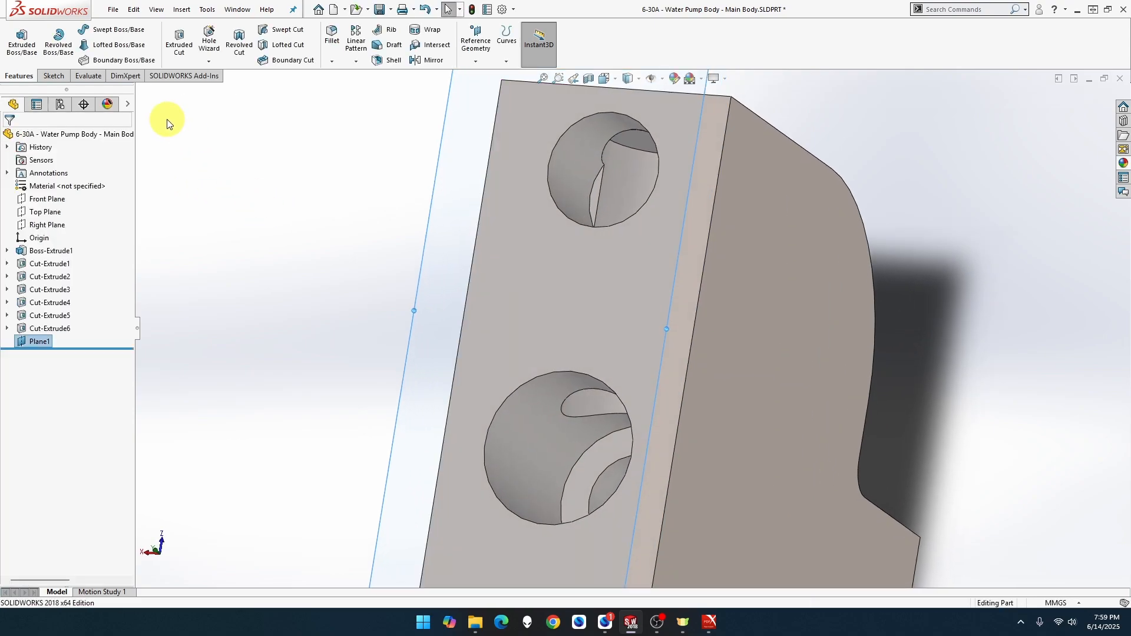
Start a Thread feature using the Metric Die type in size M12x1.25.
click(218, 64)
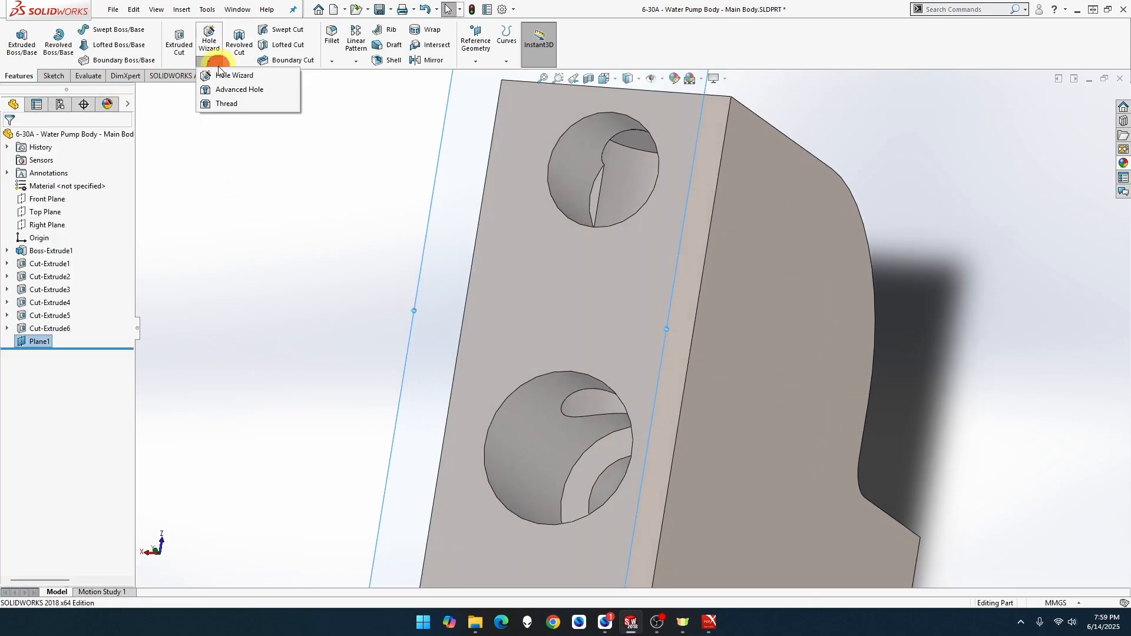
click(226, 104)
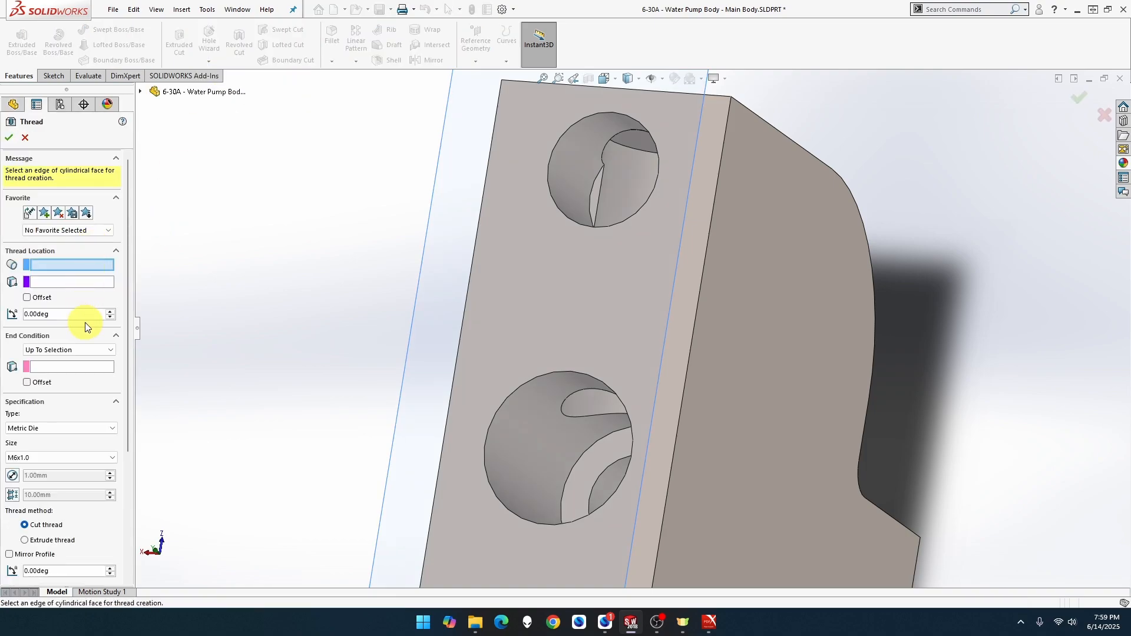
click(90, 456)
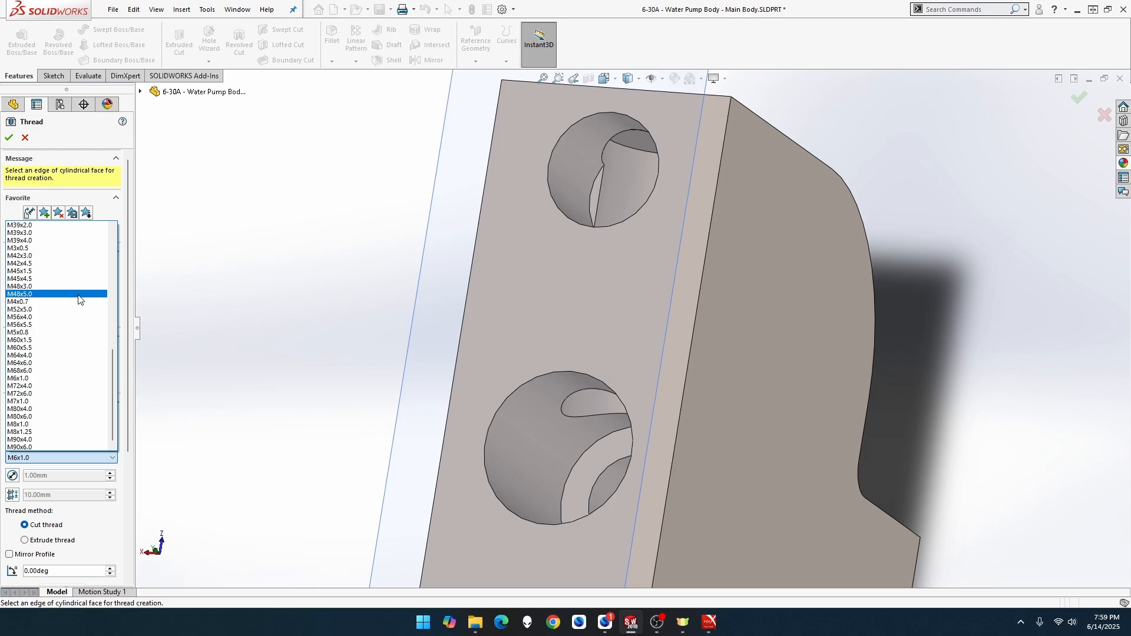
scroll(81, 300, up, 4)
scroll(80, 300, up, 4)
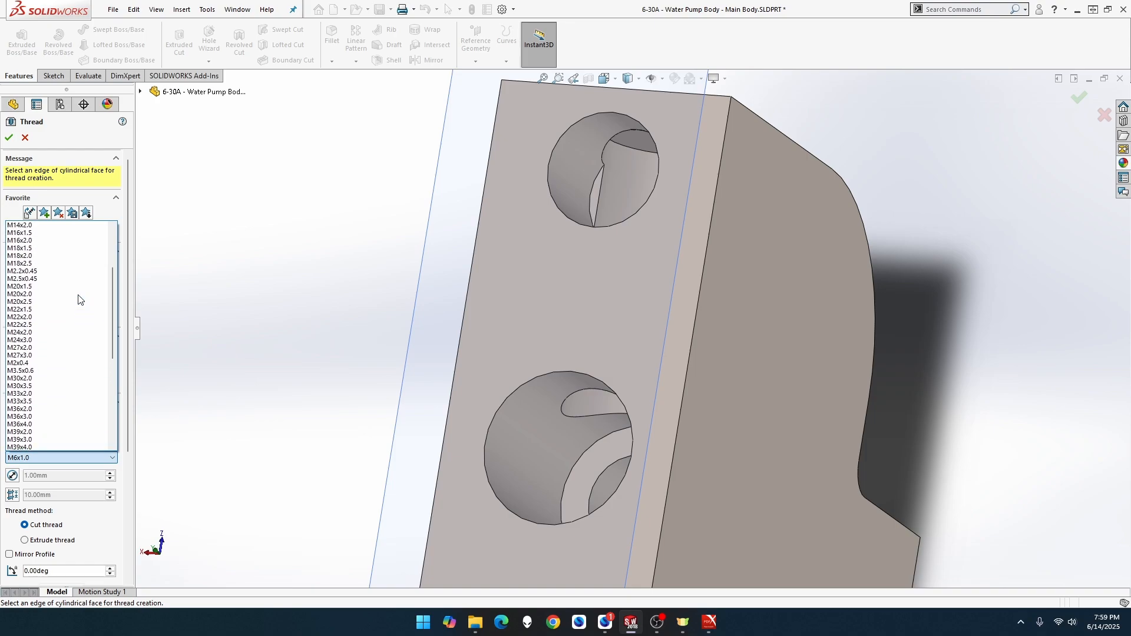
scroll(80, 299, up, 3)
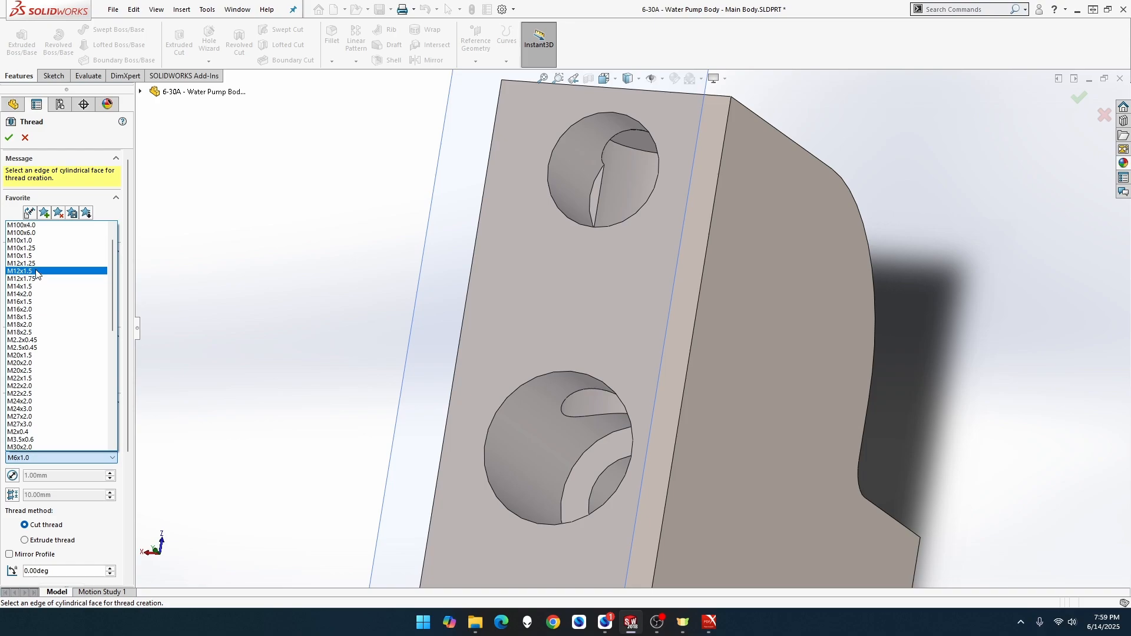
click(36, 263)
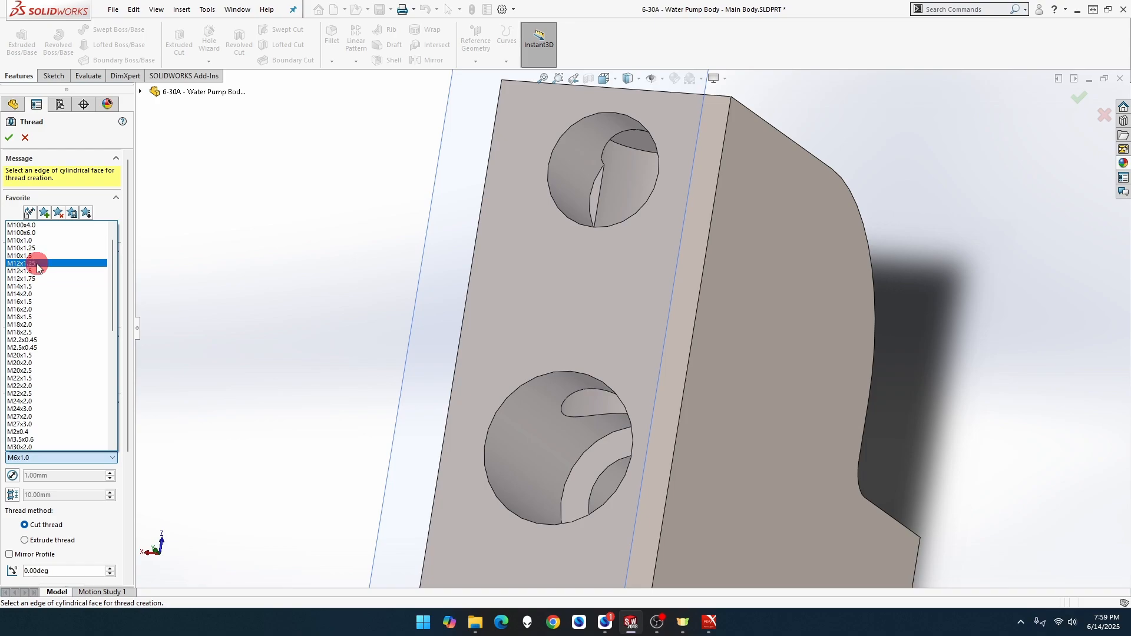
click(9, 138)
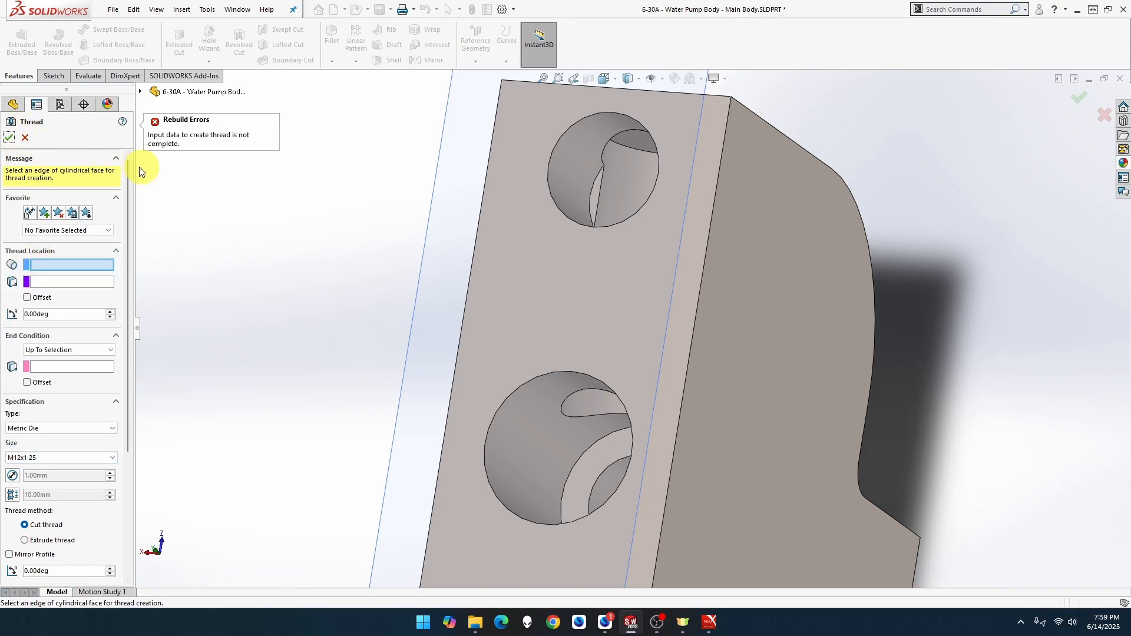
Place the thread on the upper hole's circular edge, from the offset plane up to the hole's flat inner face, using the Extrude thread method.
click(567, 223)
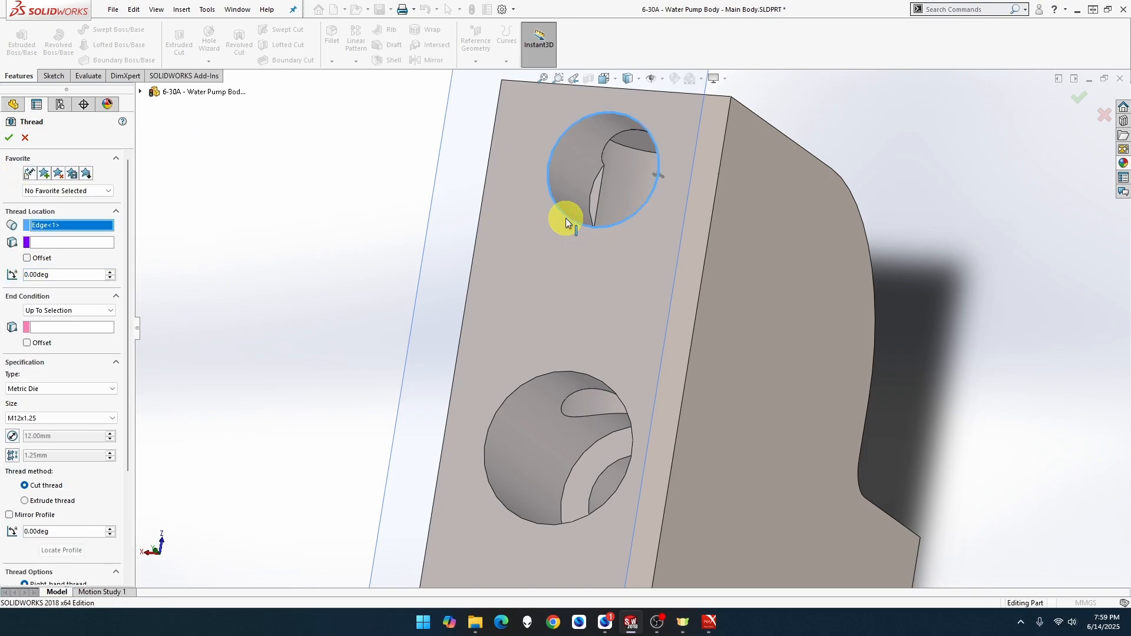
click(93, 244)
click(429, 279)
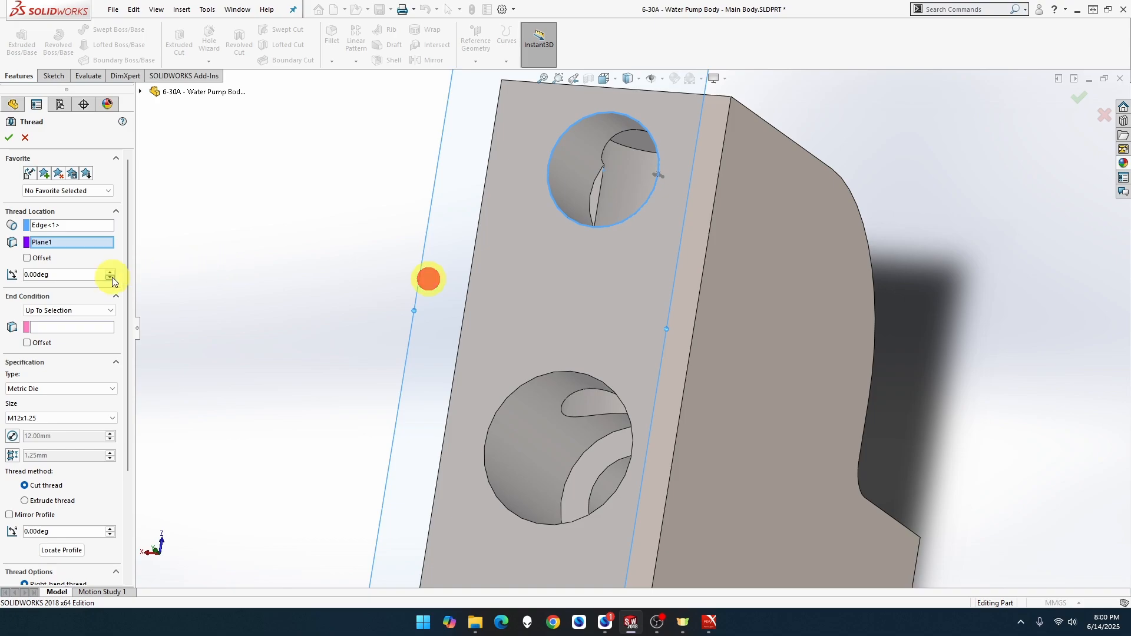
click(99, 331)
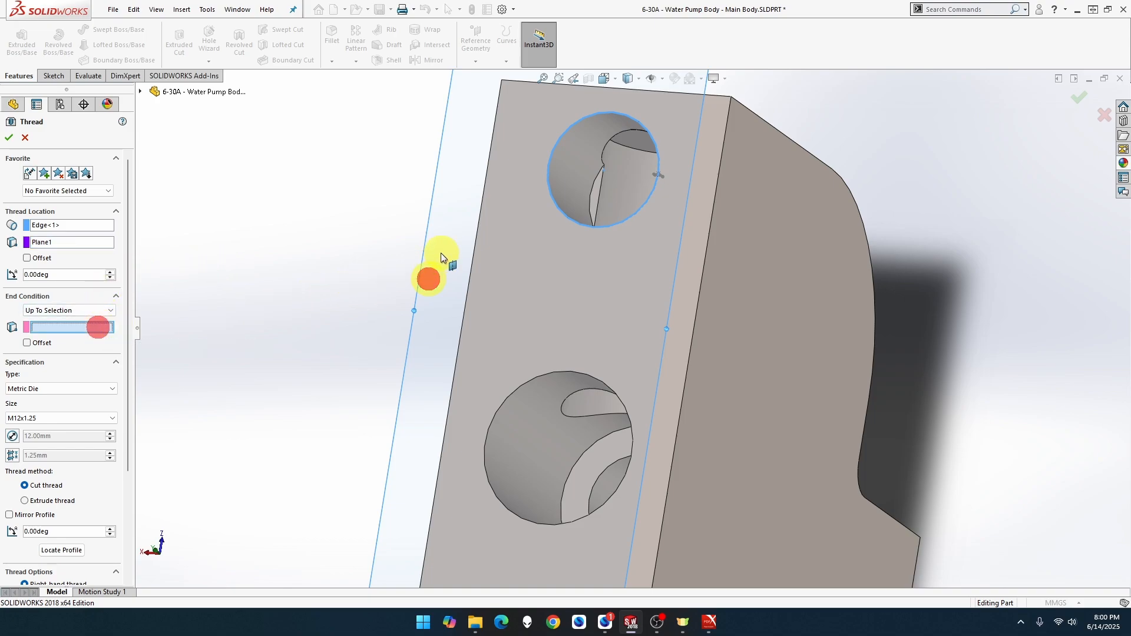
click(605, 199)
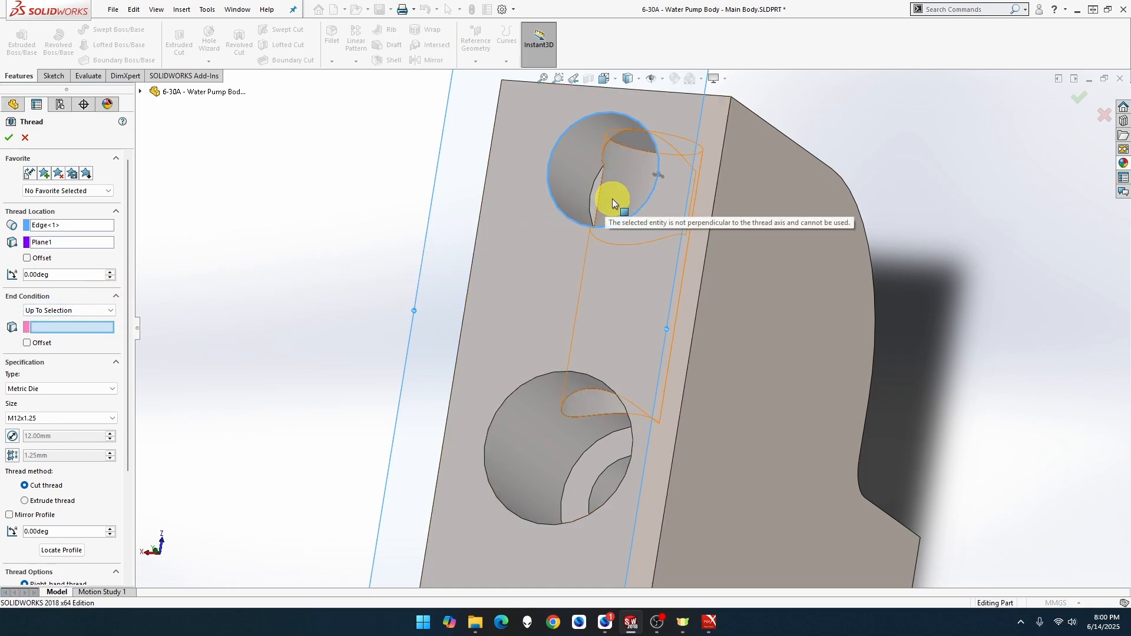
click(613, 200)
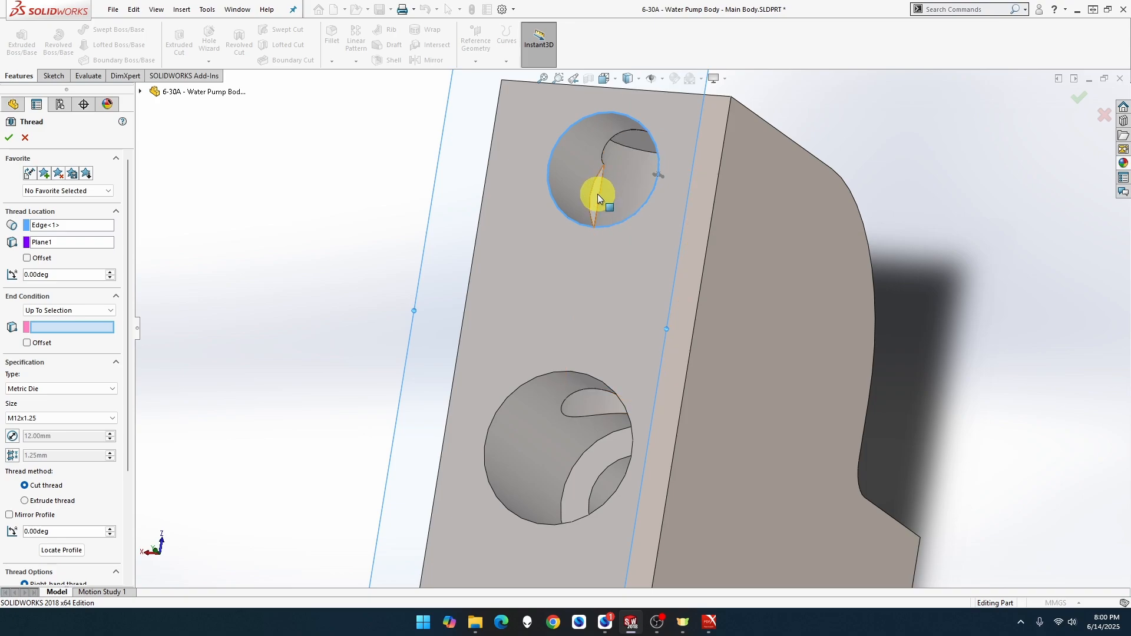
click(597, 193)
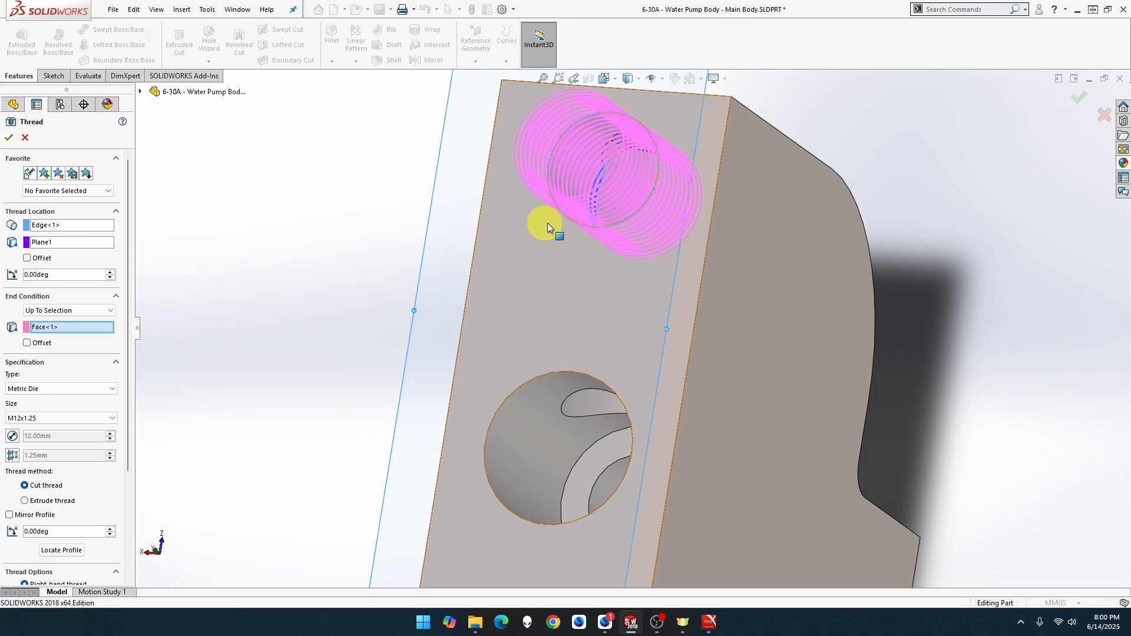
middle_drag(504, 235, 530, 256)
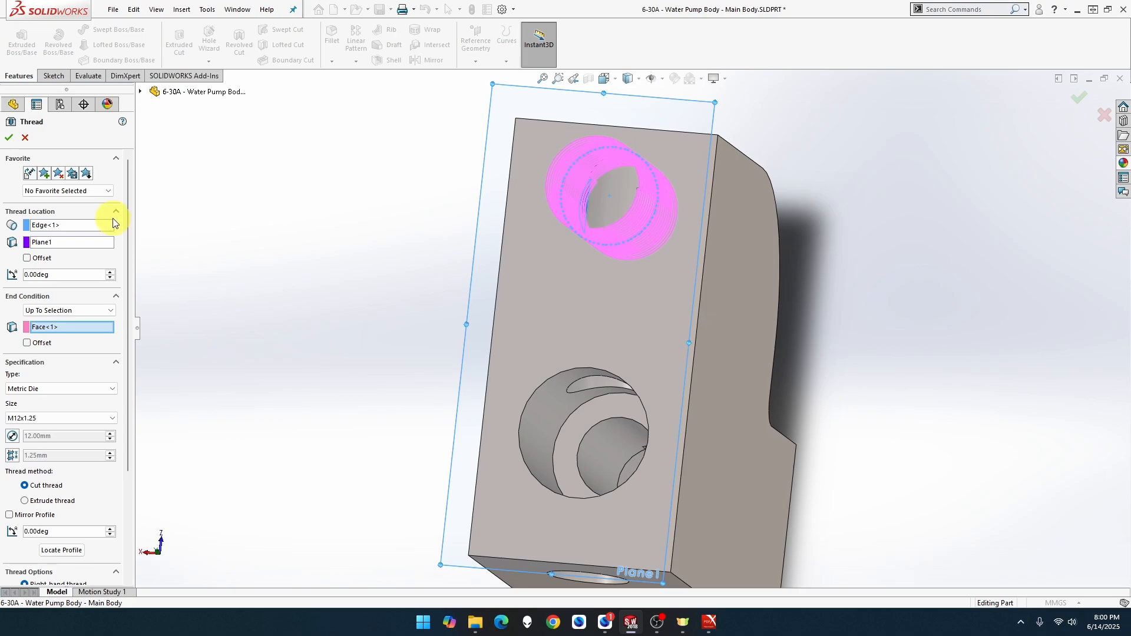
click(9, 138)
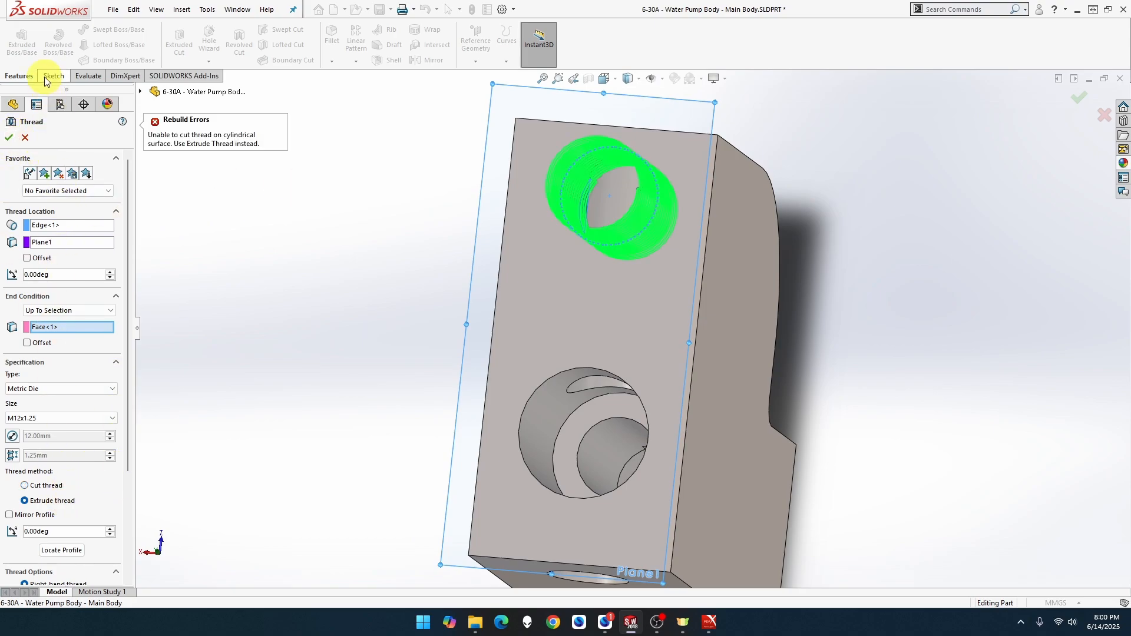
click(8, 138)
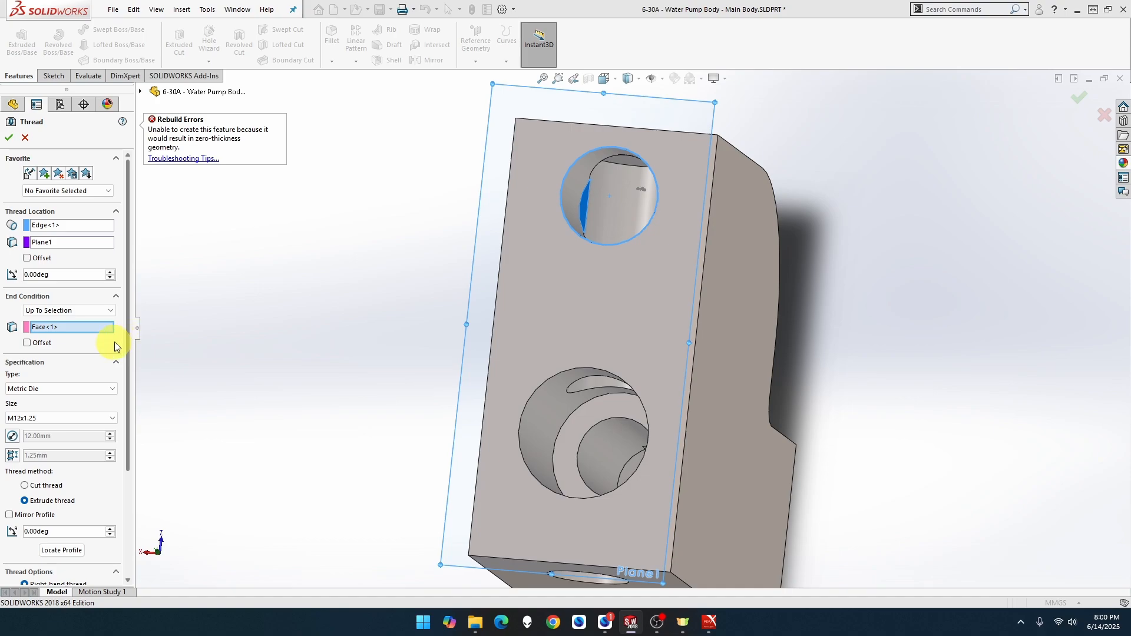
Add a reversed 1 mm offset to the thread's end condition and try to create the thread.
click(52, 348)
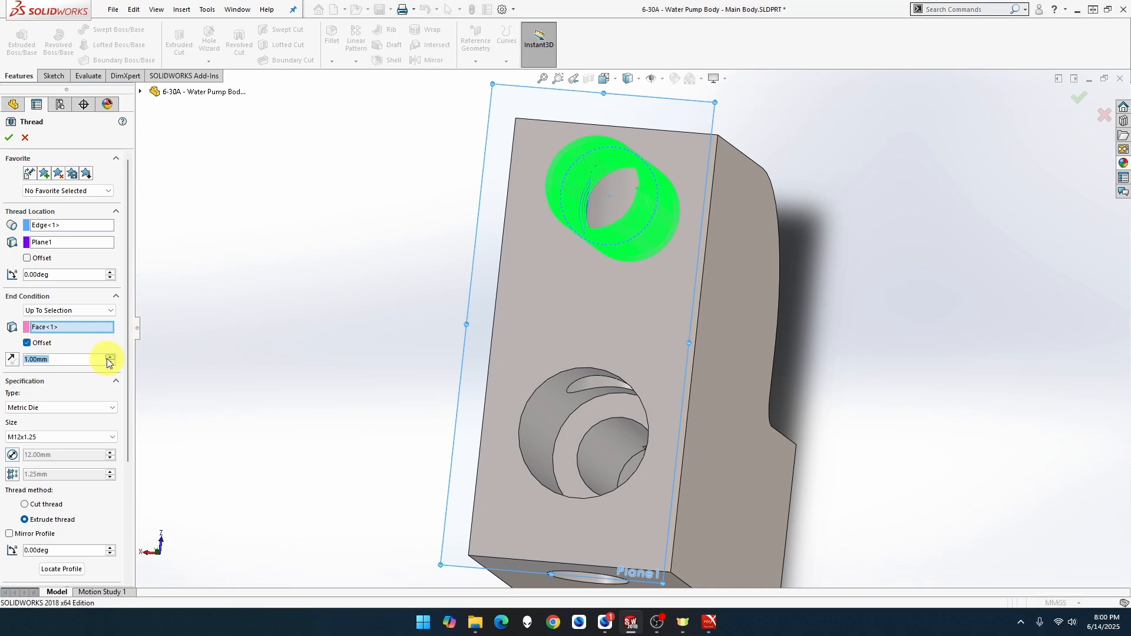
click(109, 357)
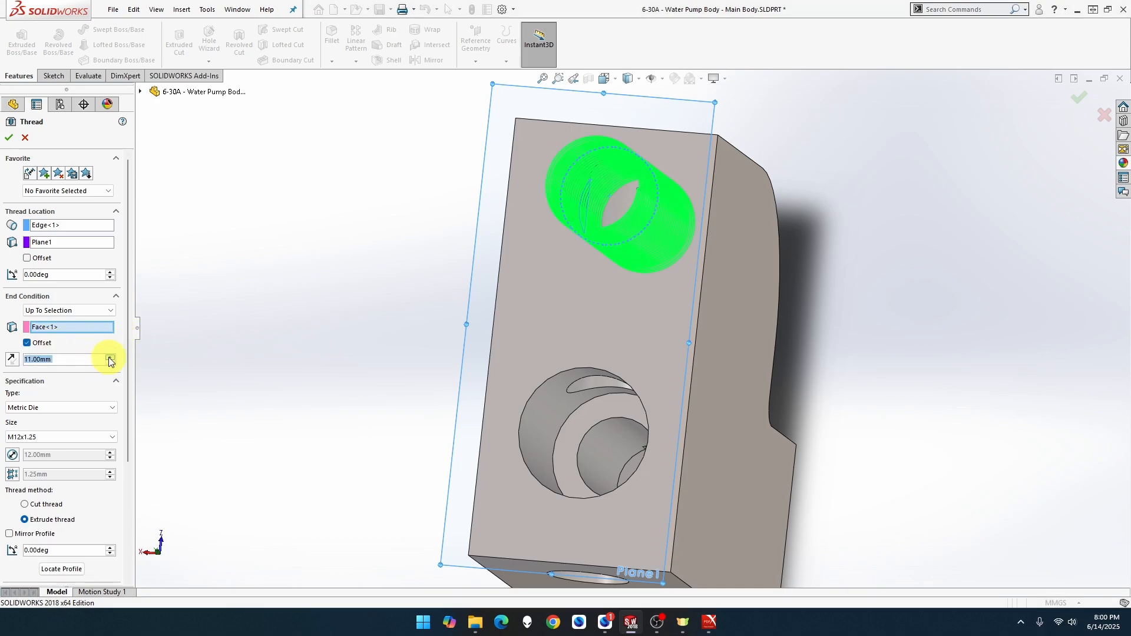
click(109, 357)
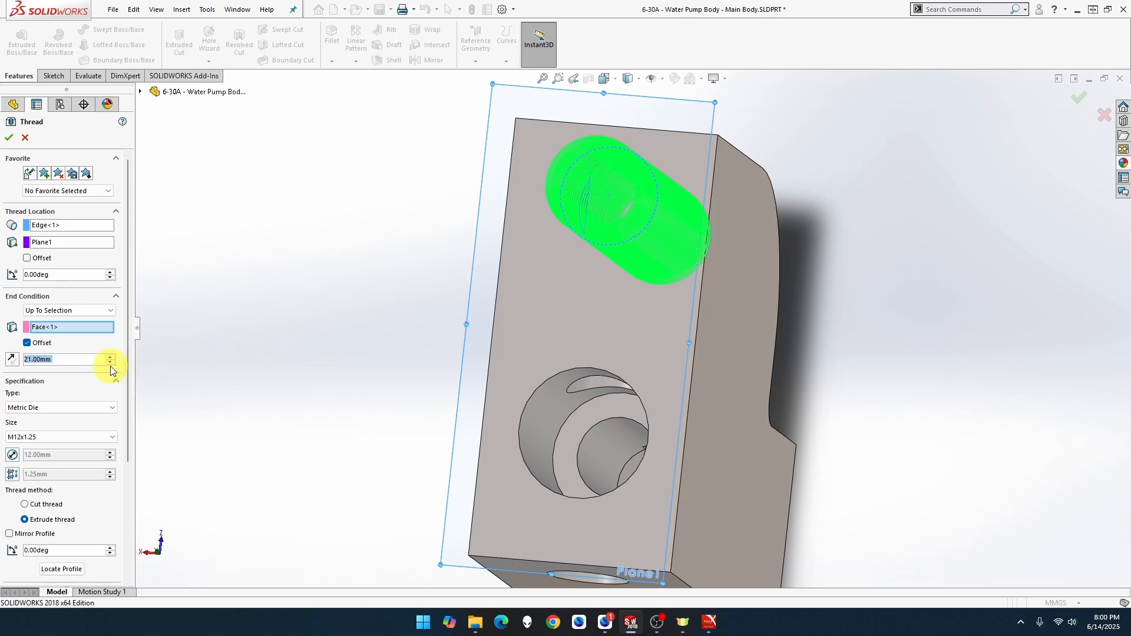
click(110, 363)
click(110, 363)
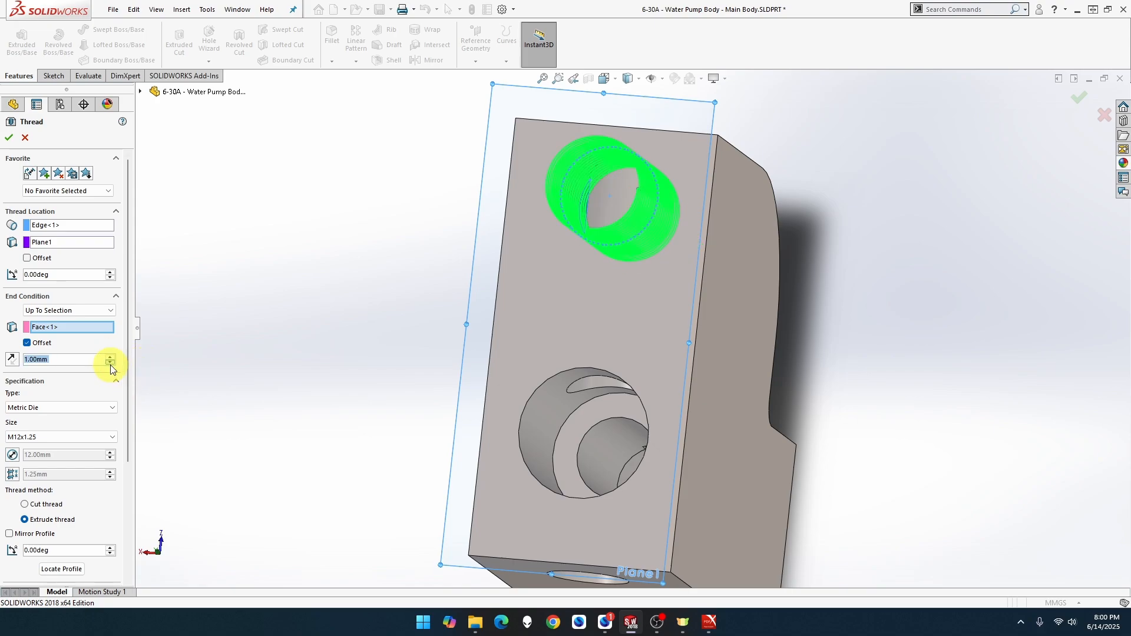
click(11, 359)
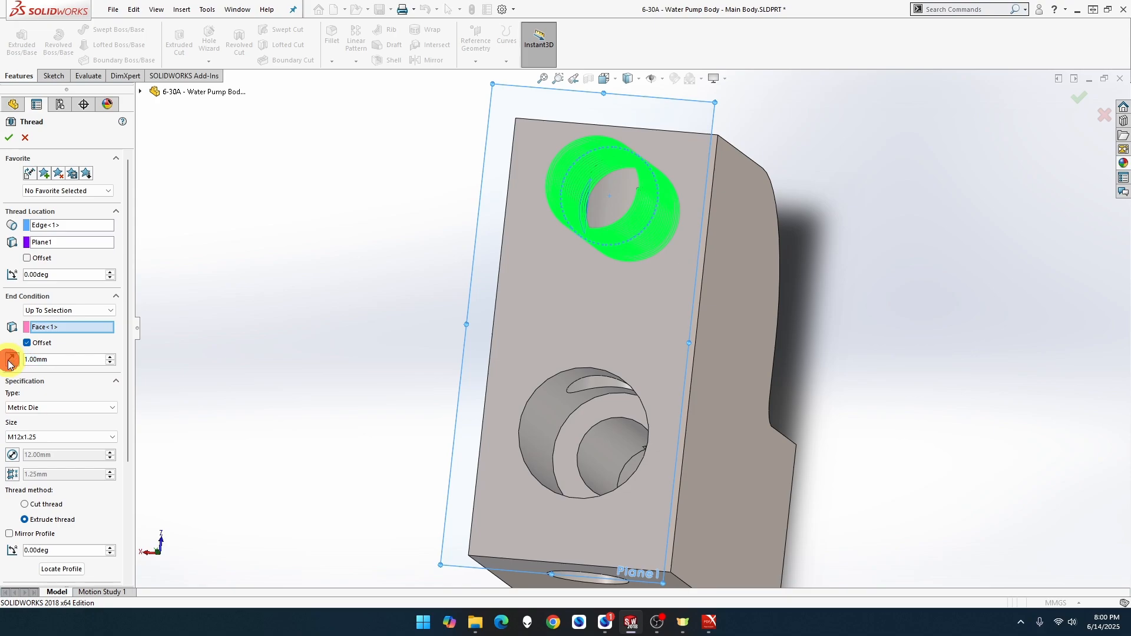
click(9, 138)
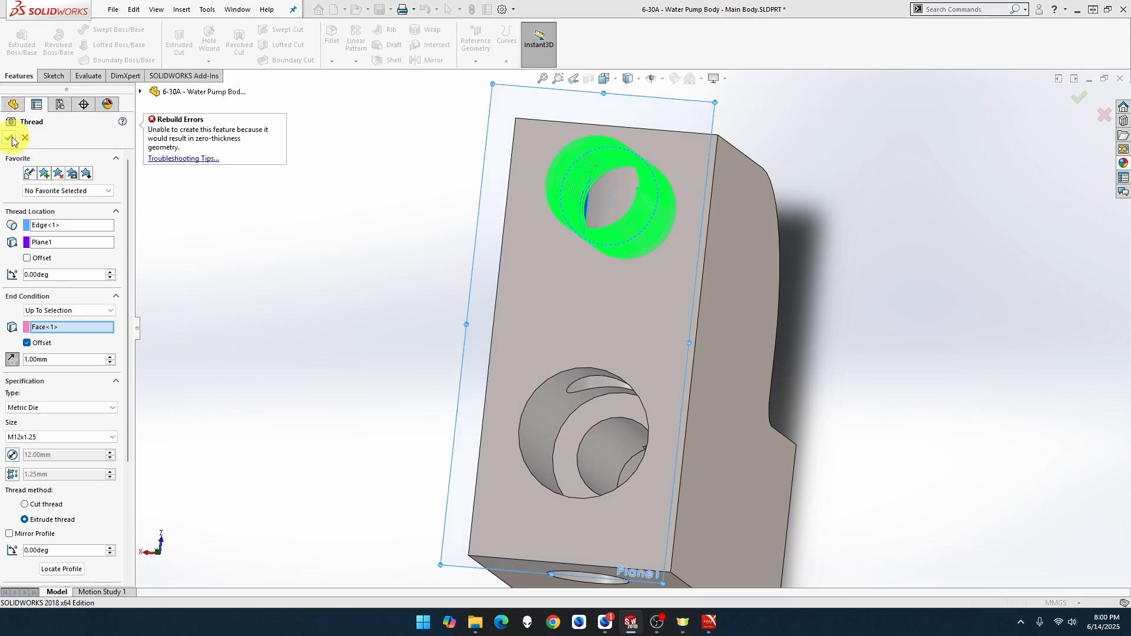
Set the thread's end offset to 2 mm and try to create the thread.
double_click(81, 360)
text(2)
key(Return)
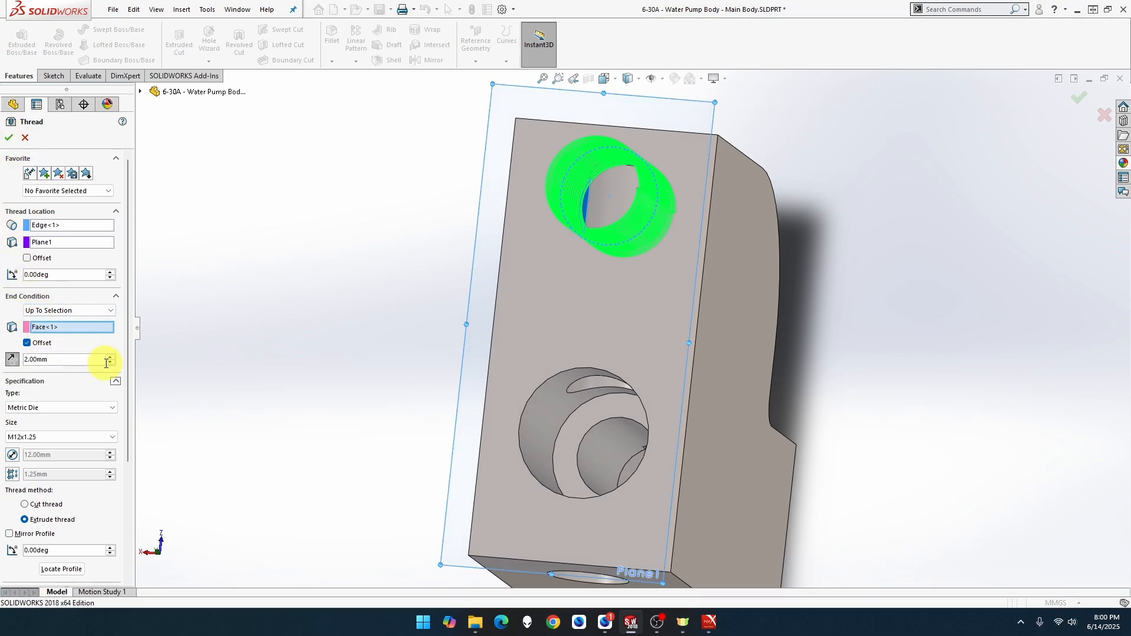
click(9, 137)
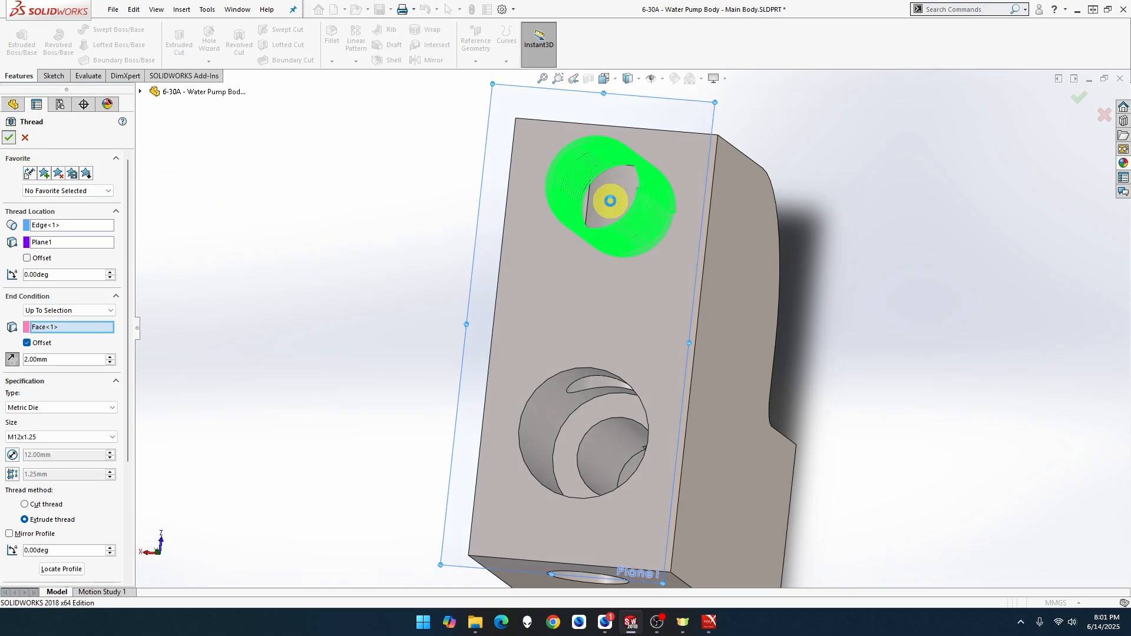
Show the body from the side with hidden lines visible to reveal the thread preview inside the hole.
click(626, 82)
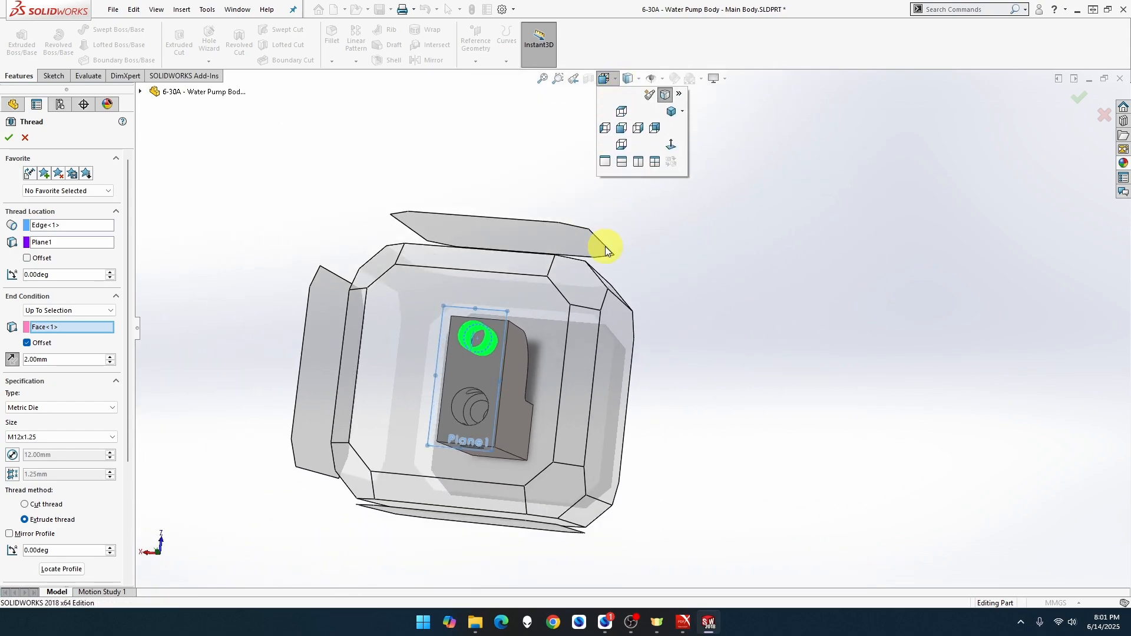
click(608, 392)
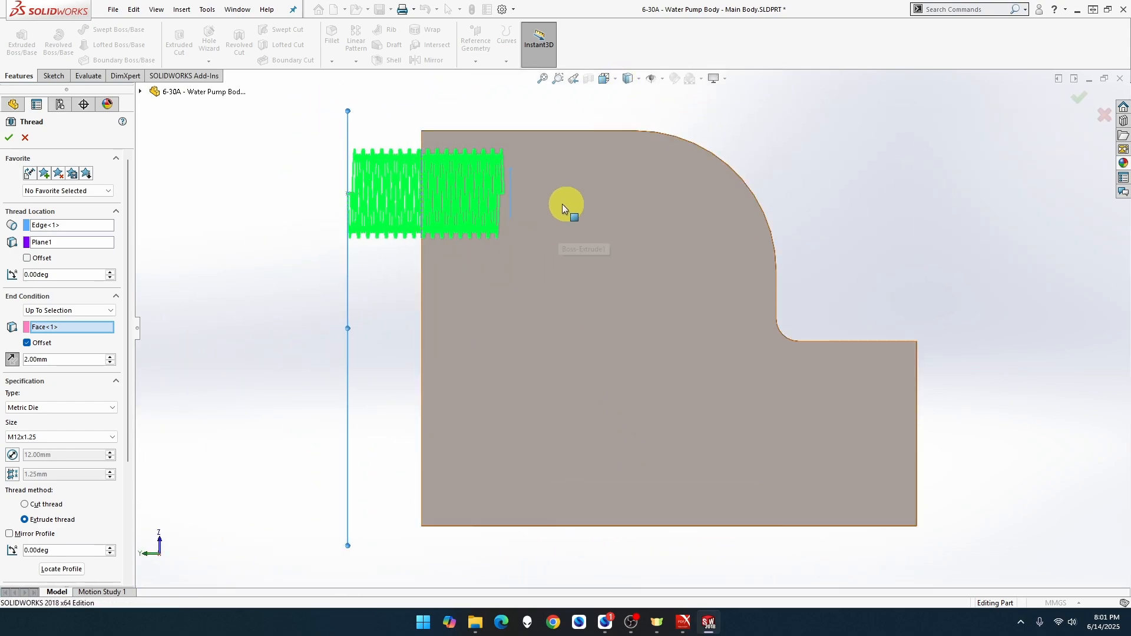
click(639, 79)
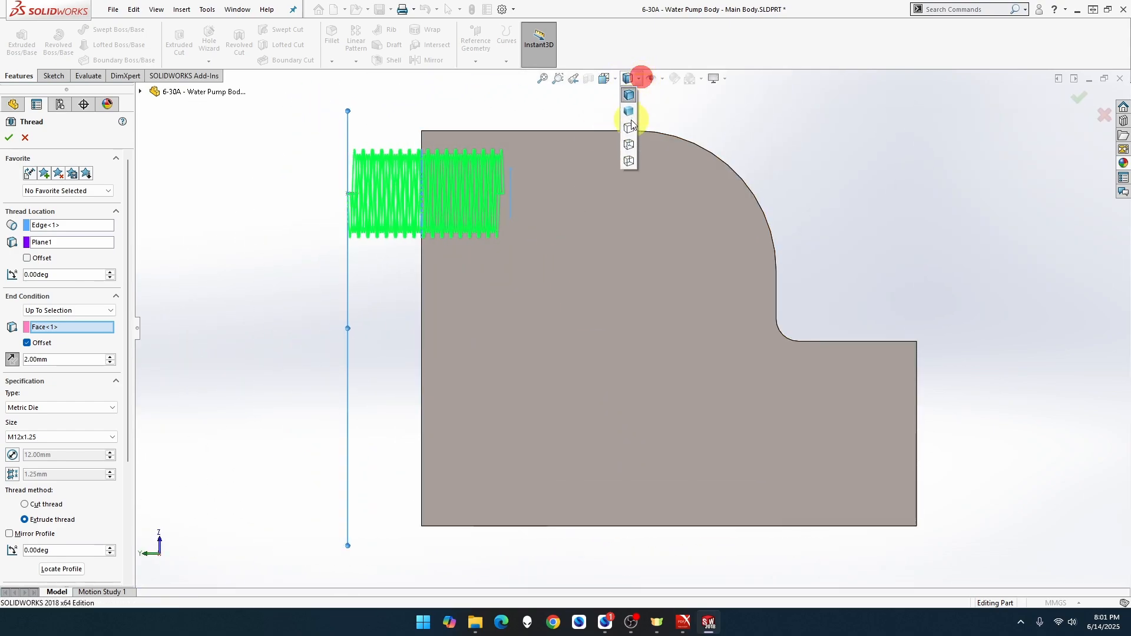
click(630, 145)
scroll(558, 200, down, 3)
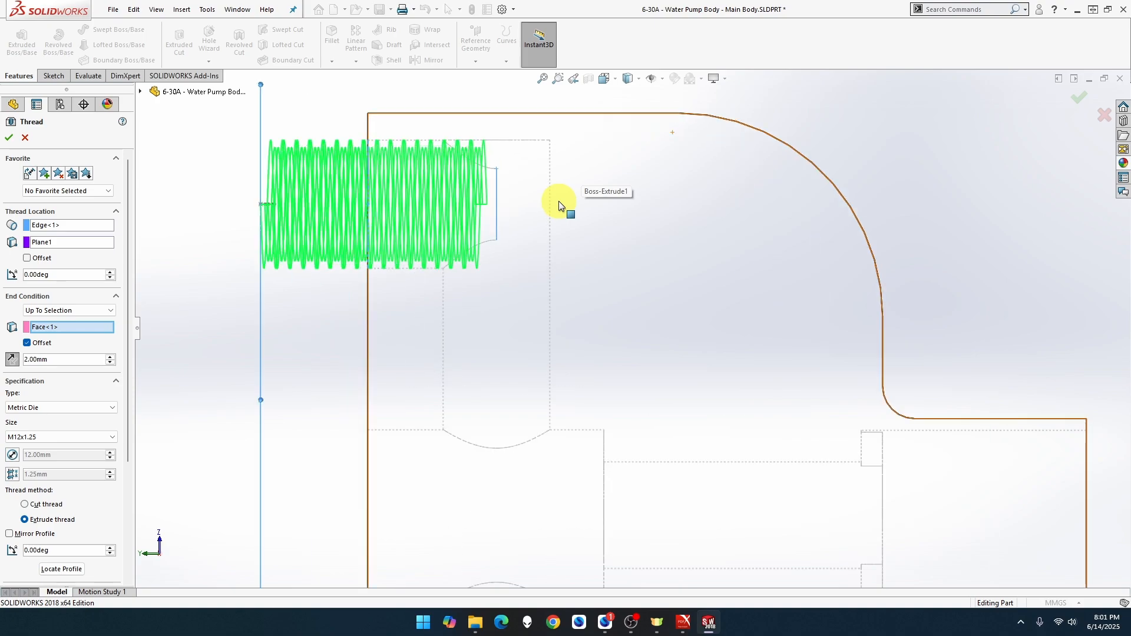
Try end offsets of 4, 5 and 5.25 mm for the thread.
click(88, 358)
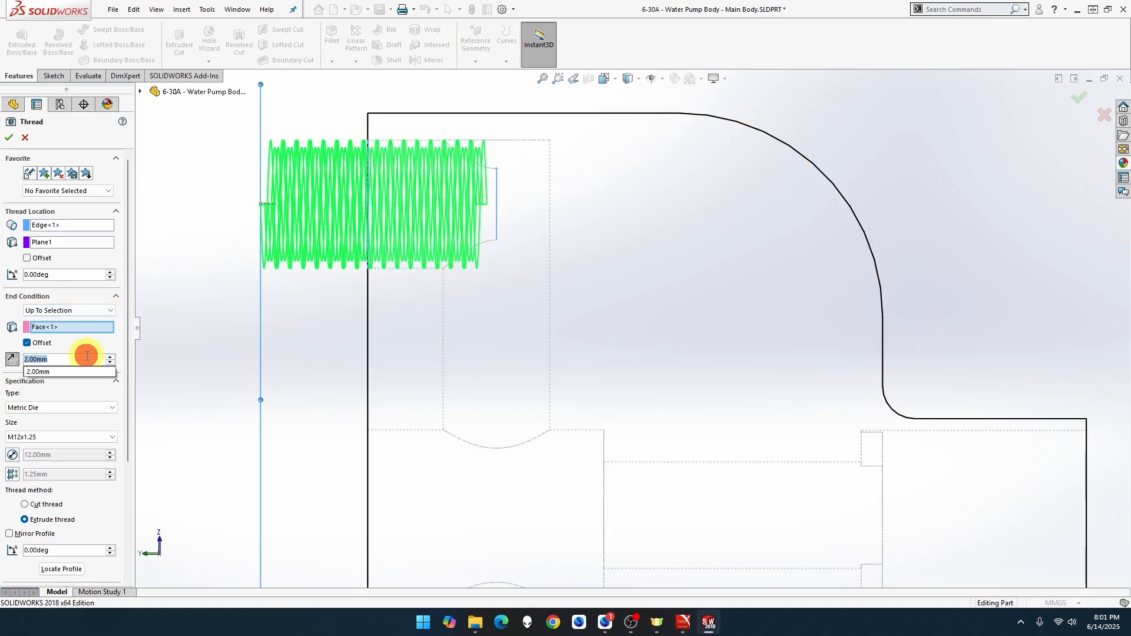
text(4)
key(Return)
click(87, 357)
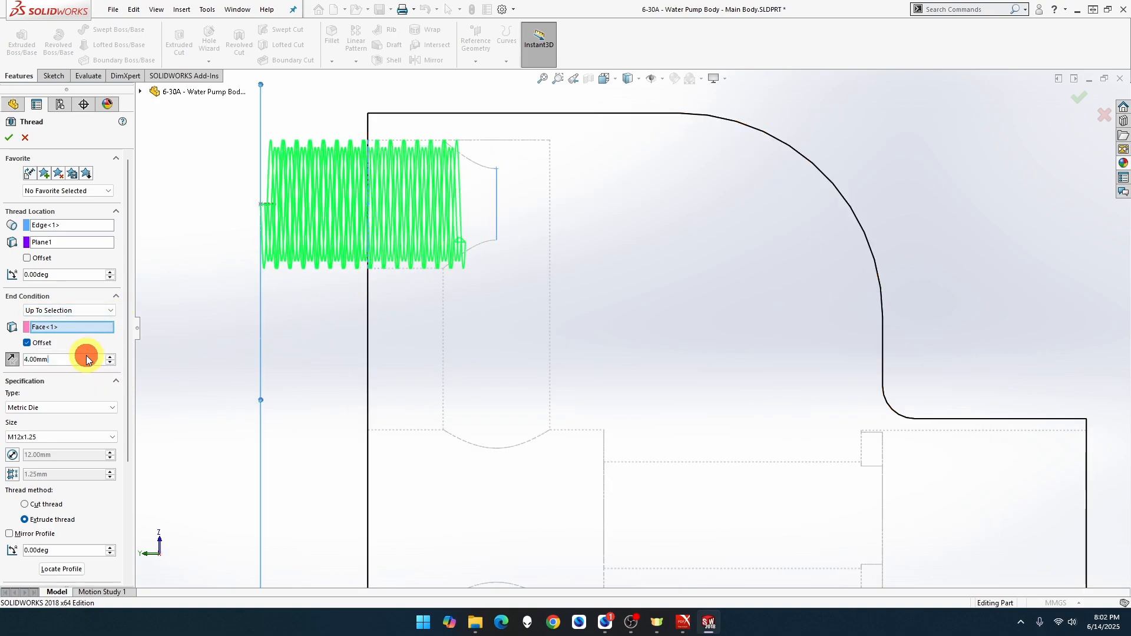
text(5)
key(Return)
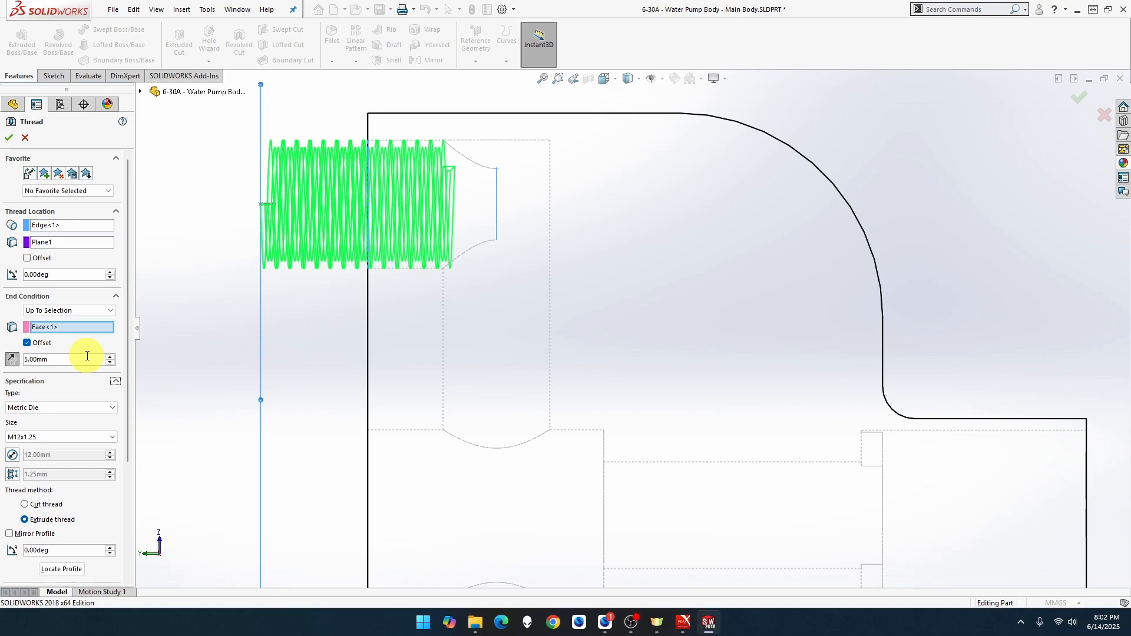
click(87, 356)
text(5.25)
key(Return)
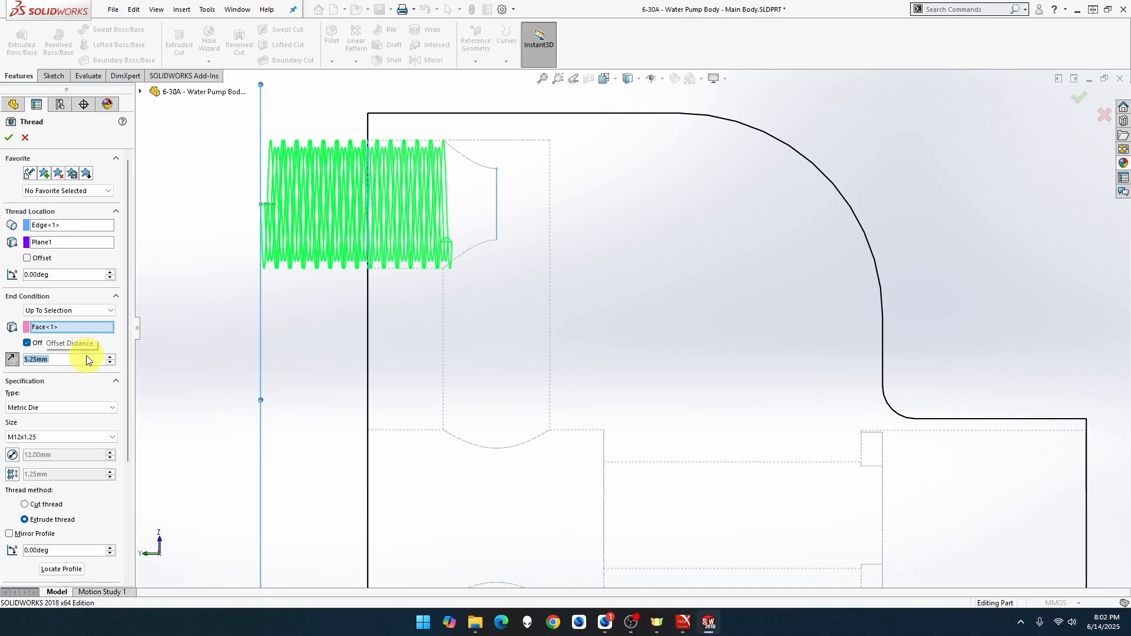
Set the thread's end offset to 5.5 mm and create the thread.
text(5.5)
key(Return)
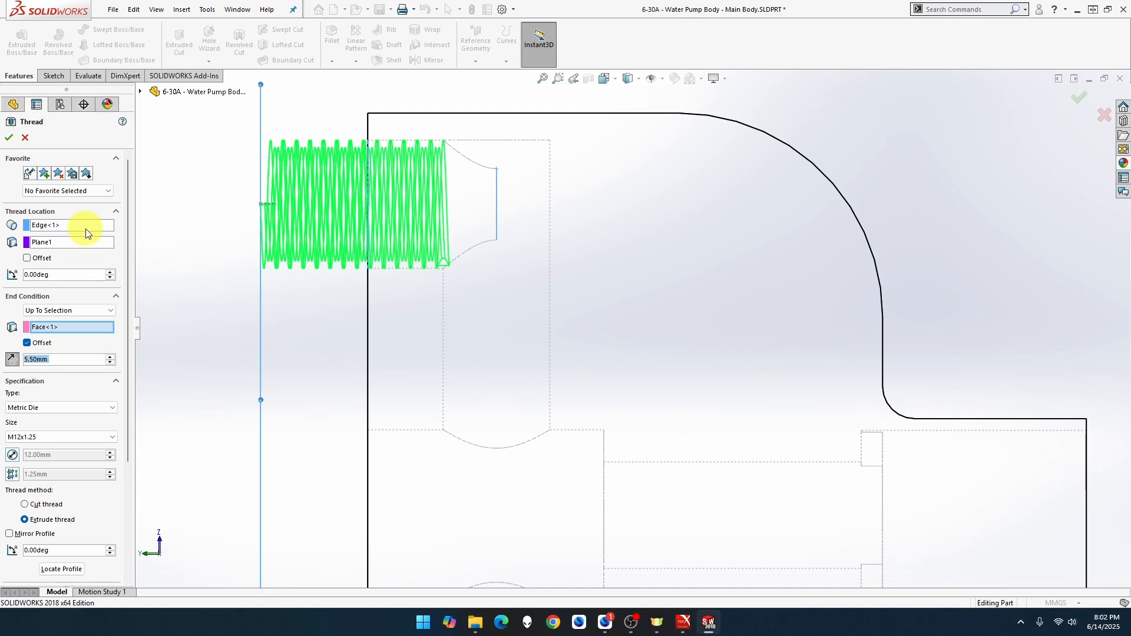
click(9, 137)
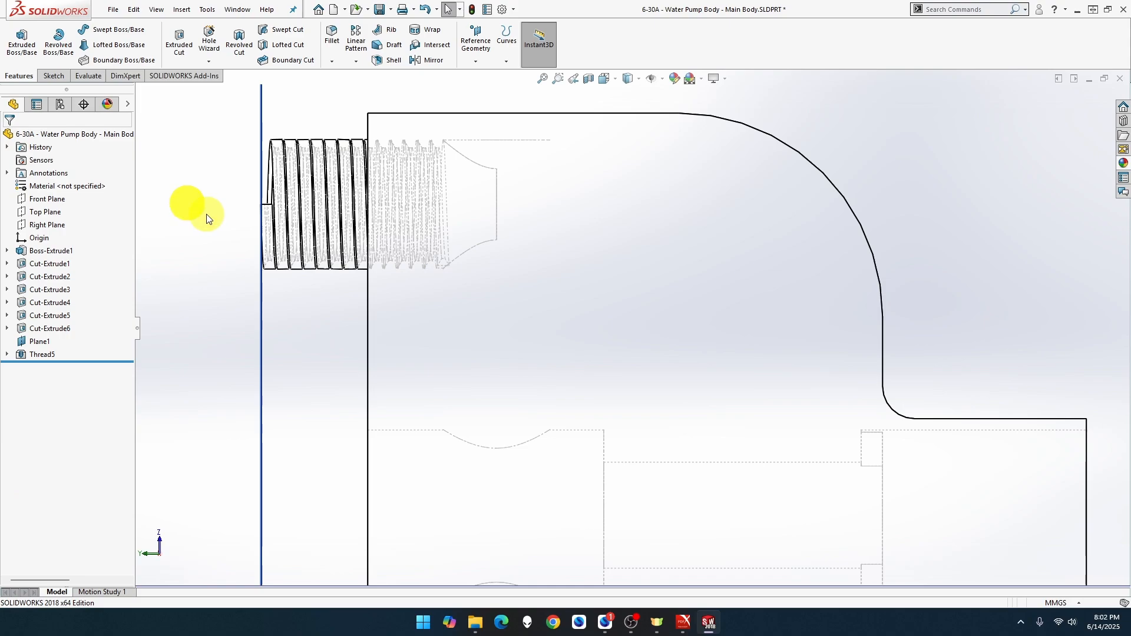
middle_drag(207, 219, 270, 223)
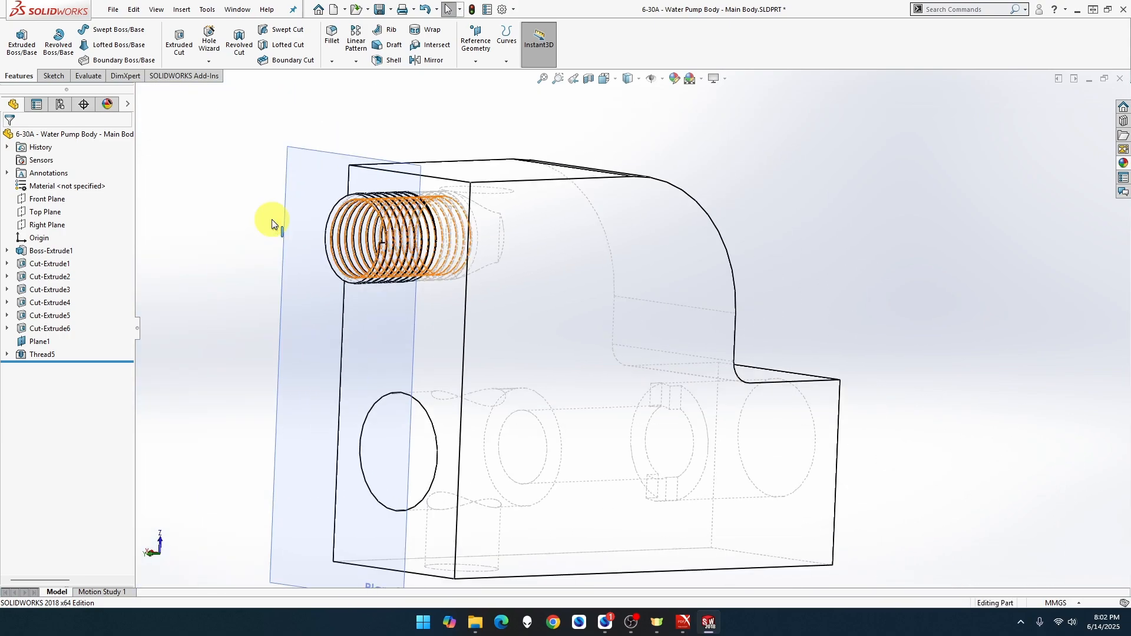
Display the body shaded with edges and inspect the threaded upper hole from the front.
click(640, 79)
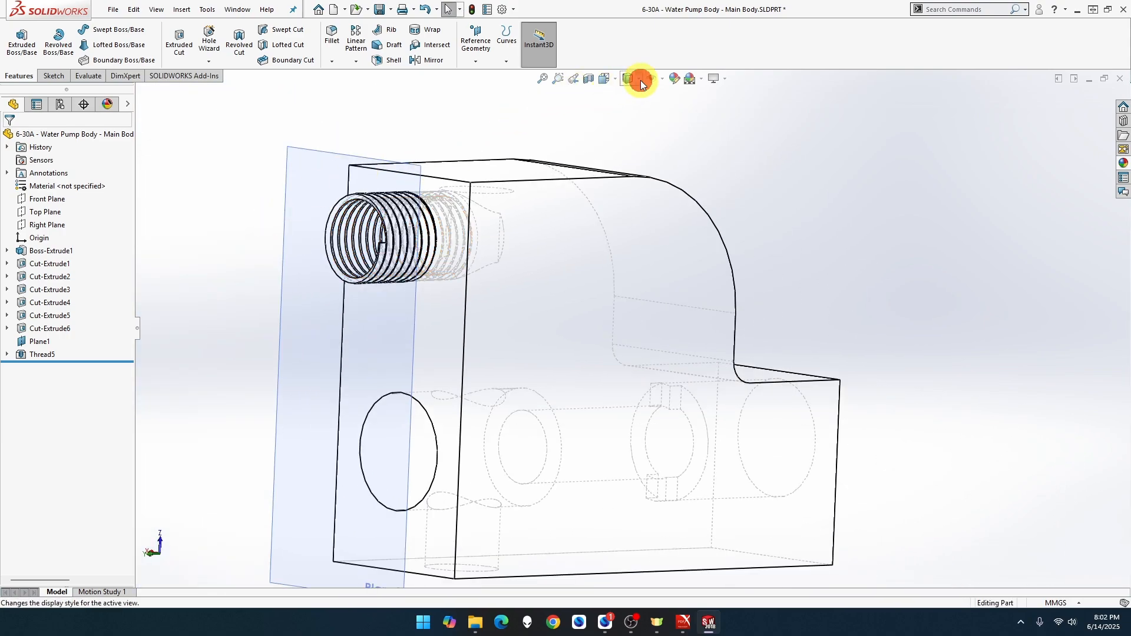
click(629, 95)
mouse_move(549, 121)
middle_down()
mouse_move(591, 111)
mouse_move(546, 111)
mouse_move(599, 126)
middle_up()
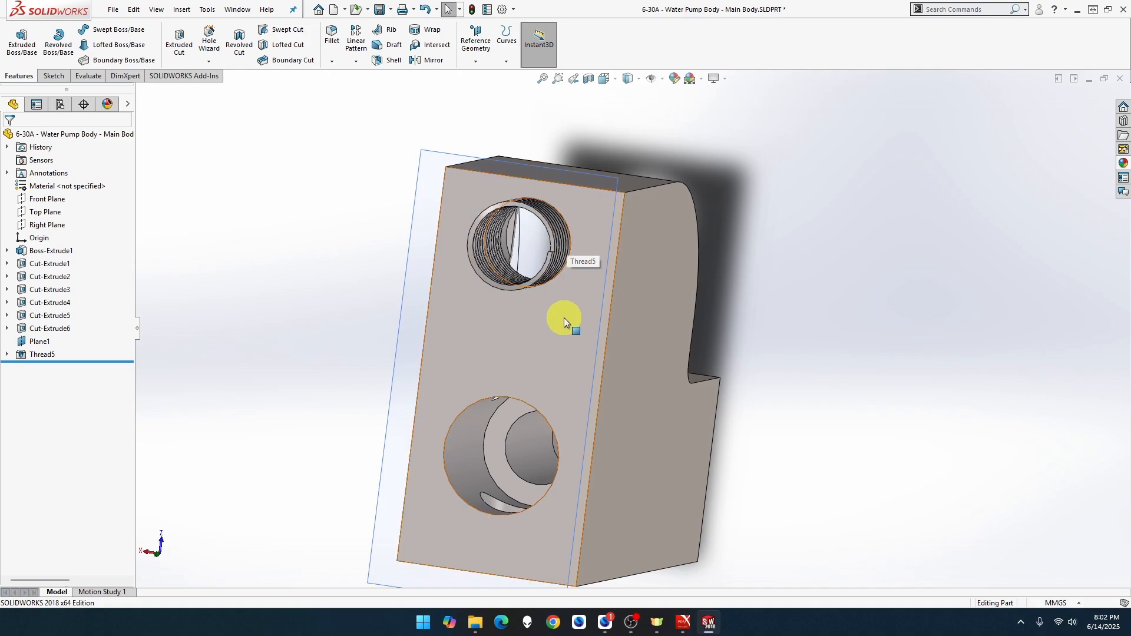
scroll(553, 366, up, 2)
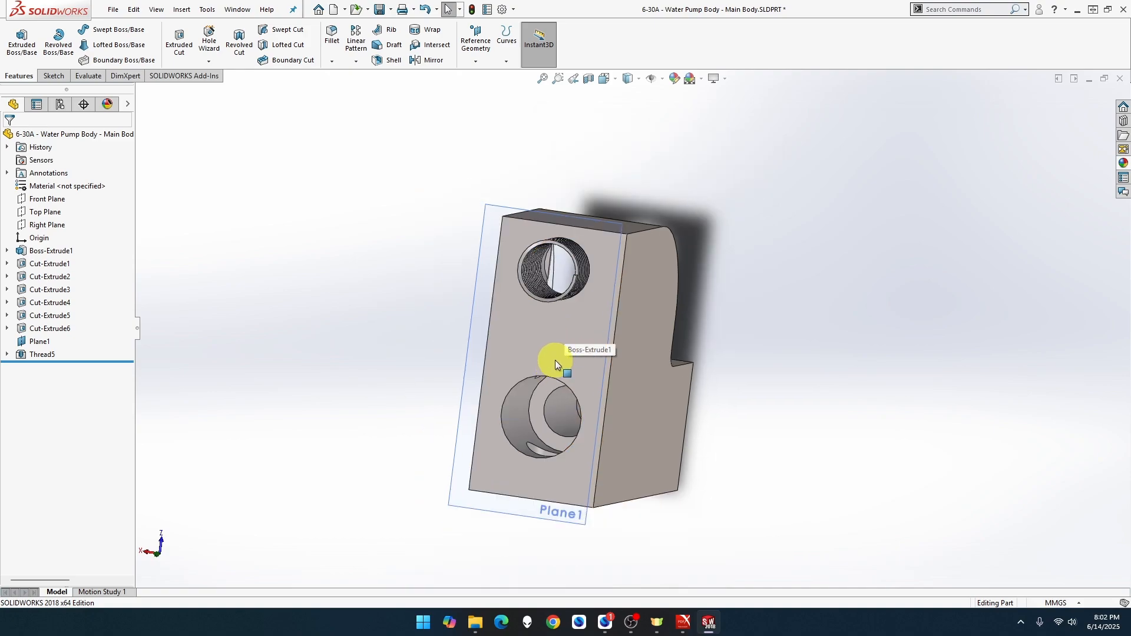
scroll(564, 426, up, 1)
scroll(565, 425, down, 3)
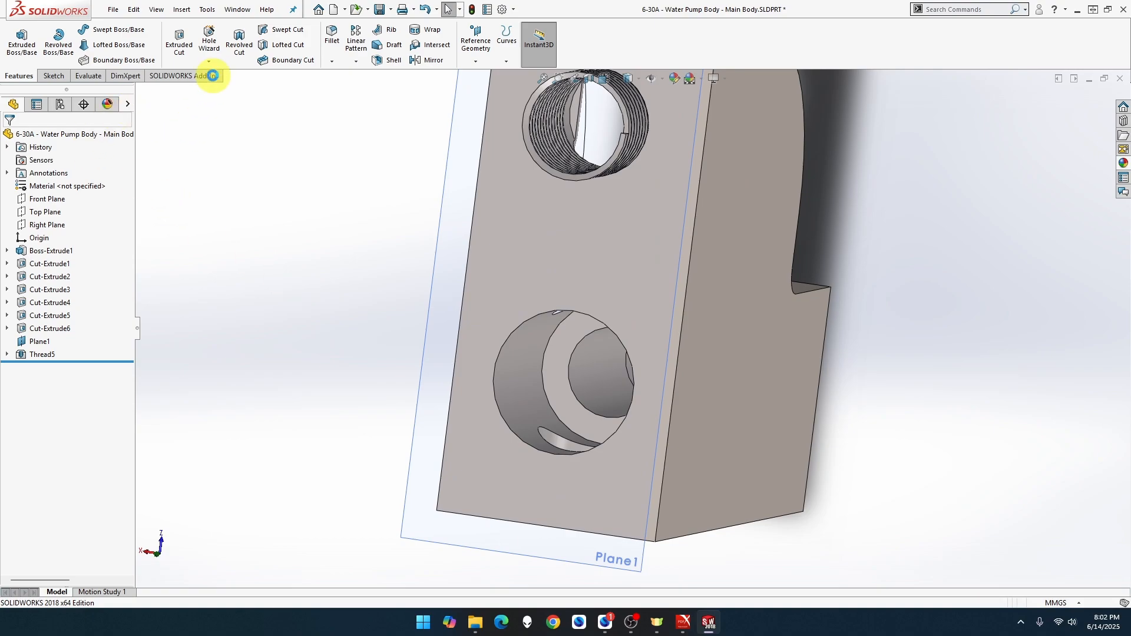
Start a Metric Die thread of size M16x1.5 for the lower hole.
click(211, 62)
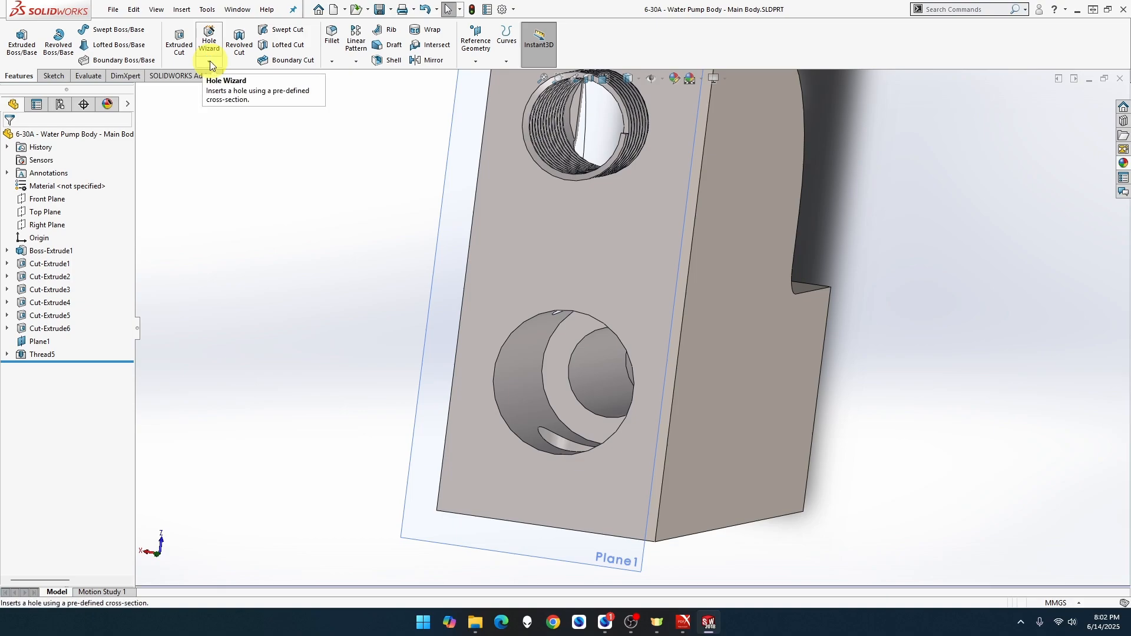
click(209, 62)
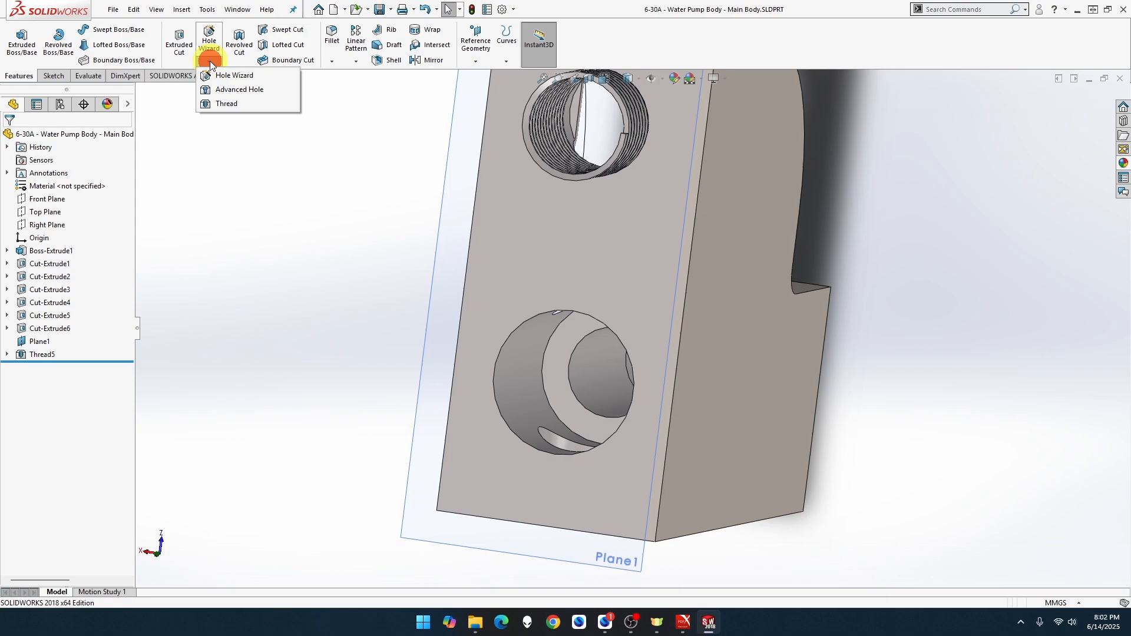
click(222, 102)
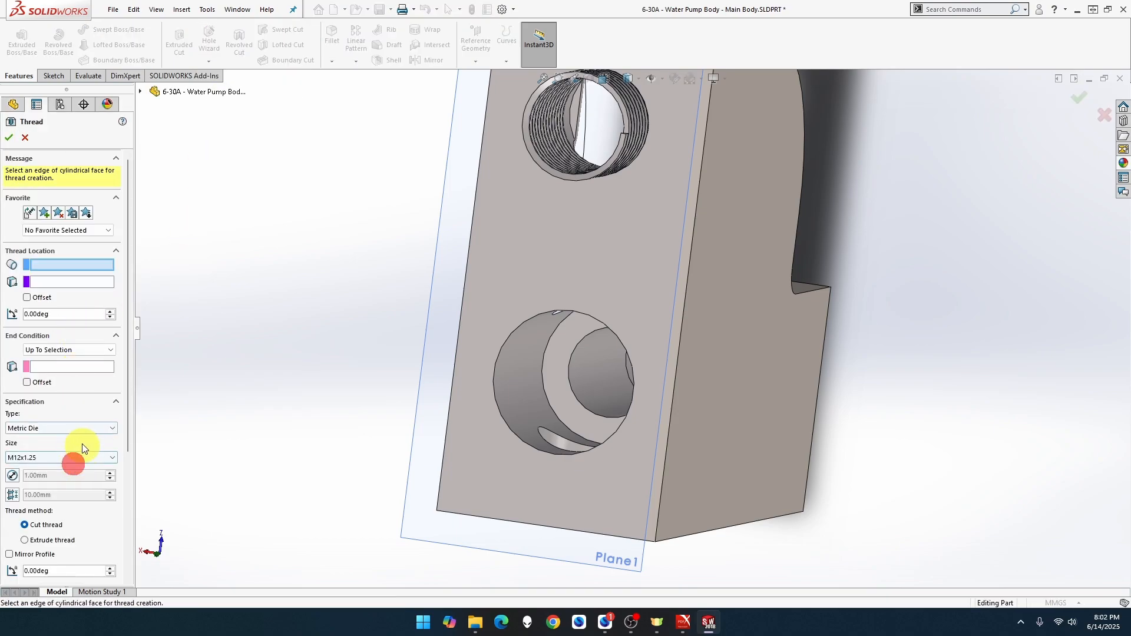
click(83, 459)
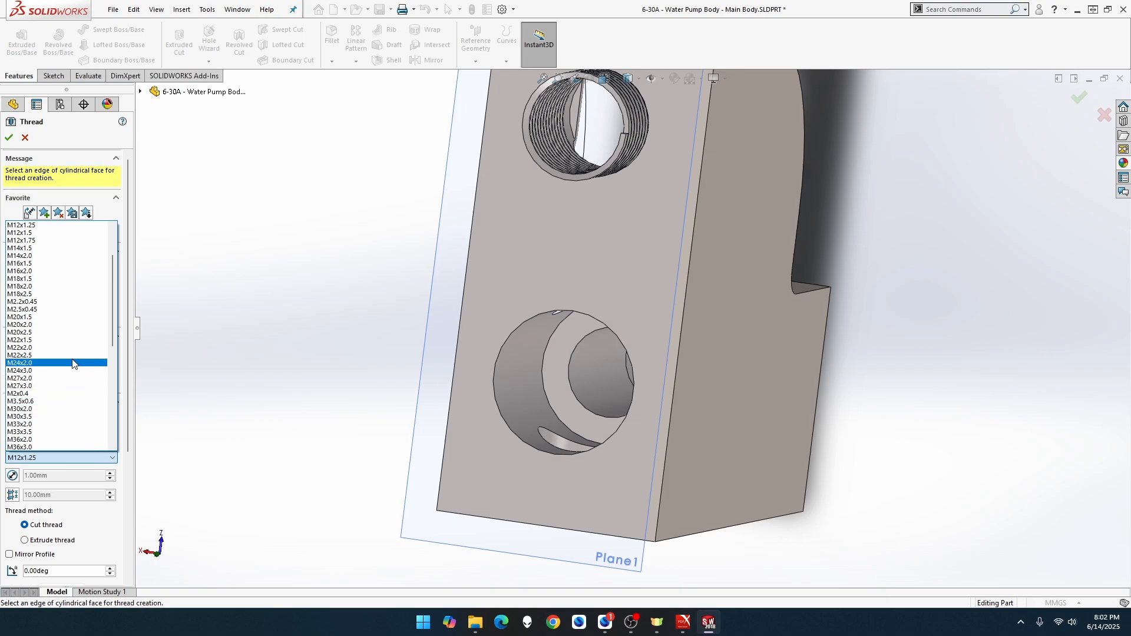
click(57, 264)
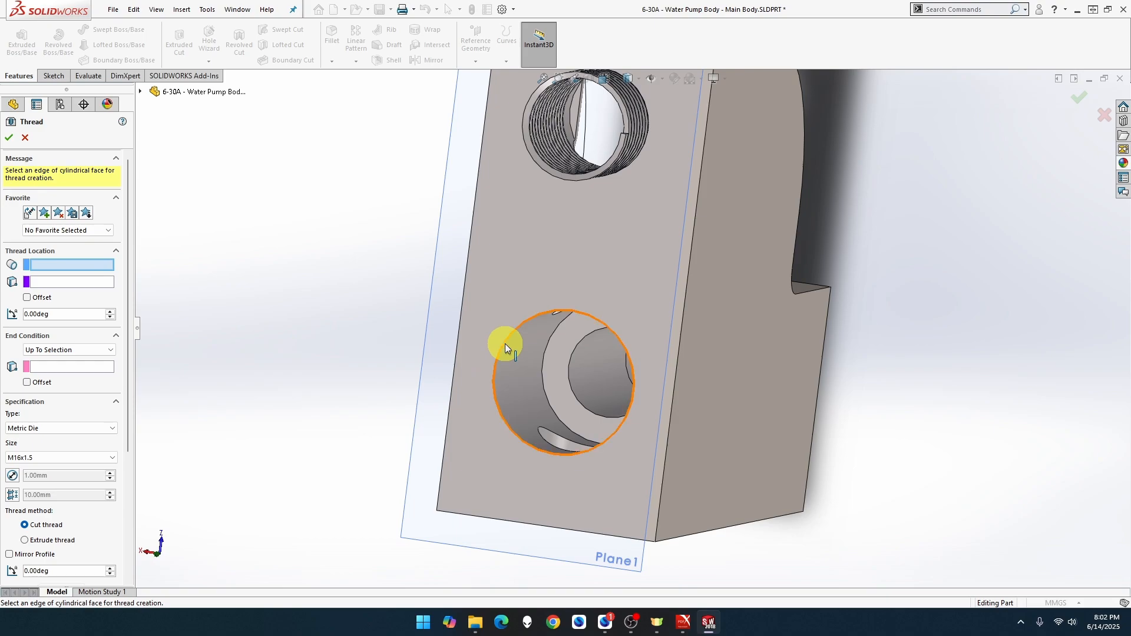
Run the thread on the lower hole's front edge from Plane1 up to the annular shoulder face inside the hole.
click(101, 242)
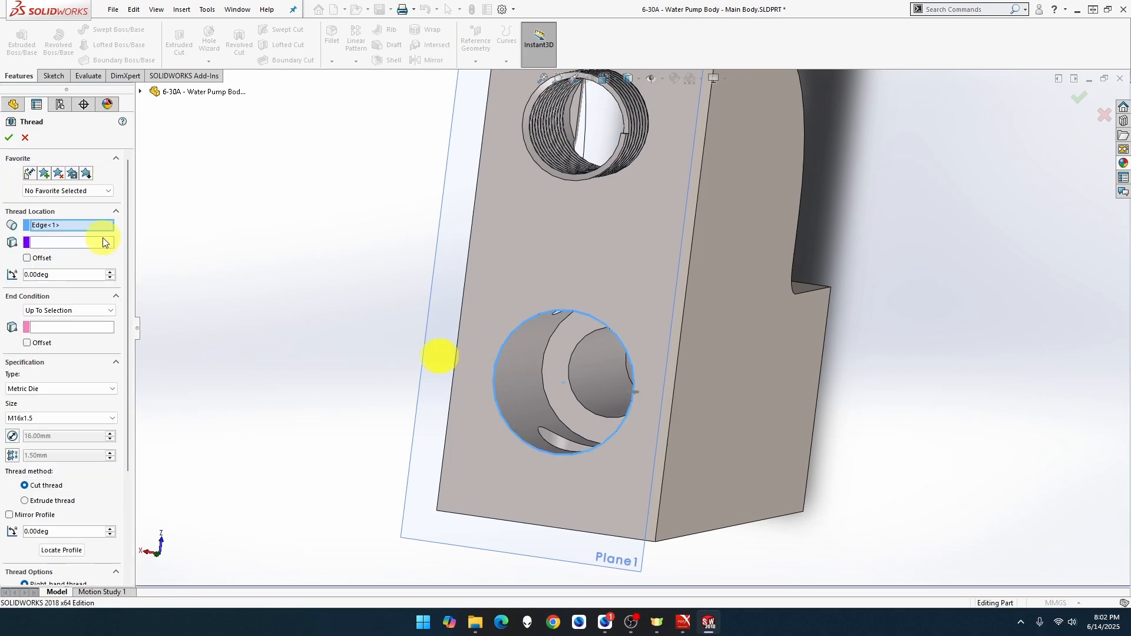
click(451, 327)
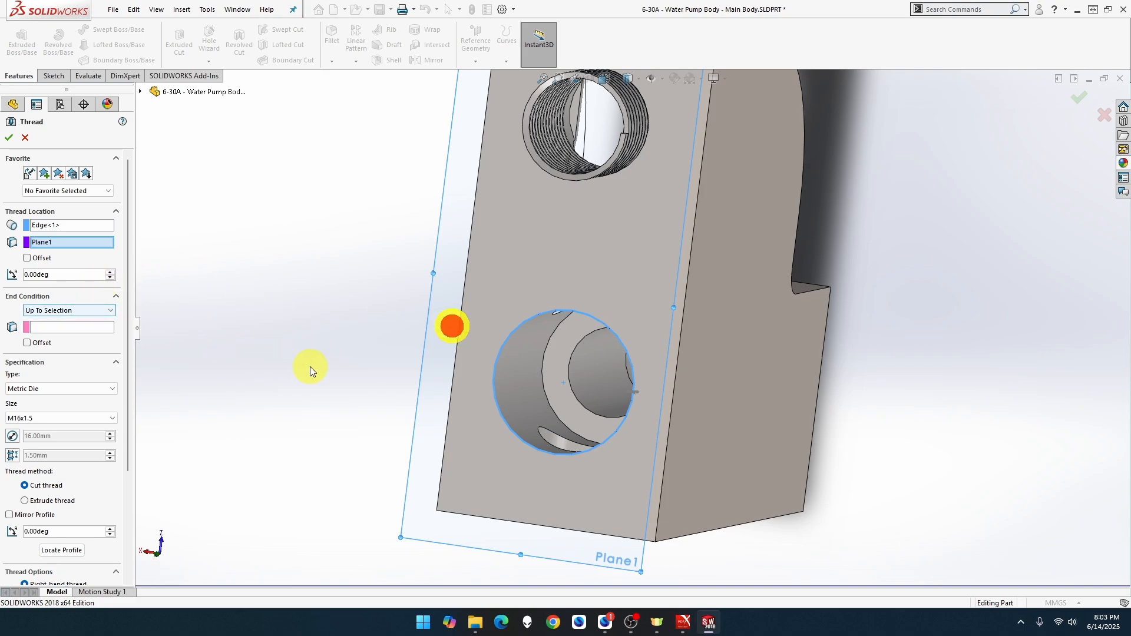
click(582, 426)
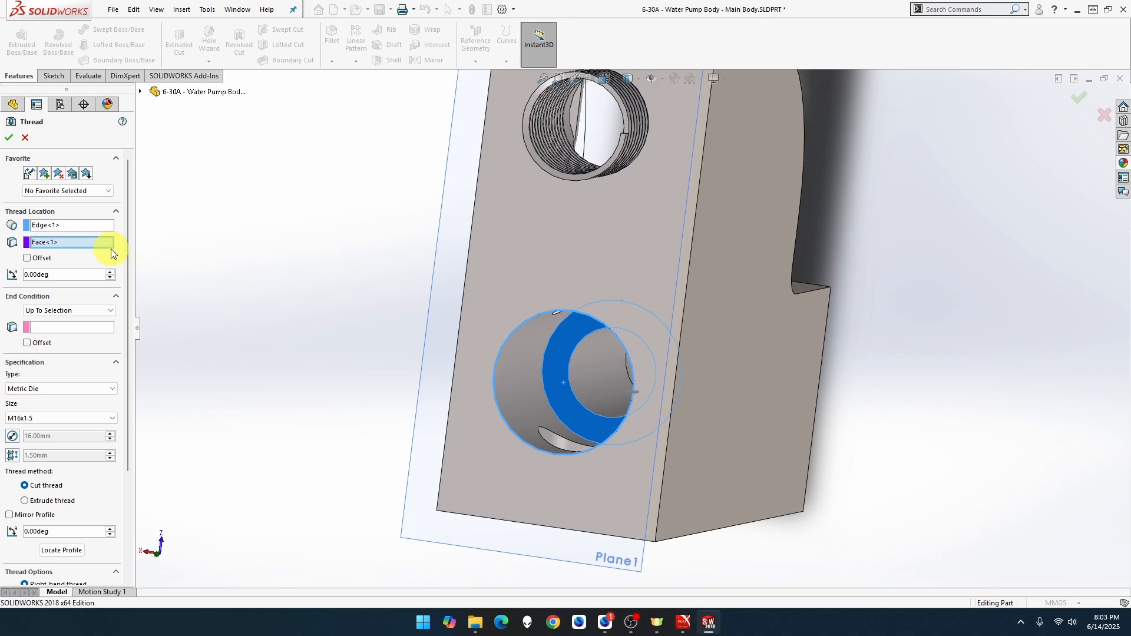
click(426, 339)
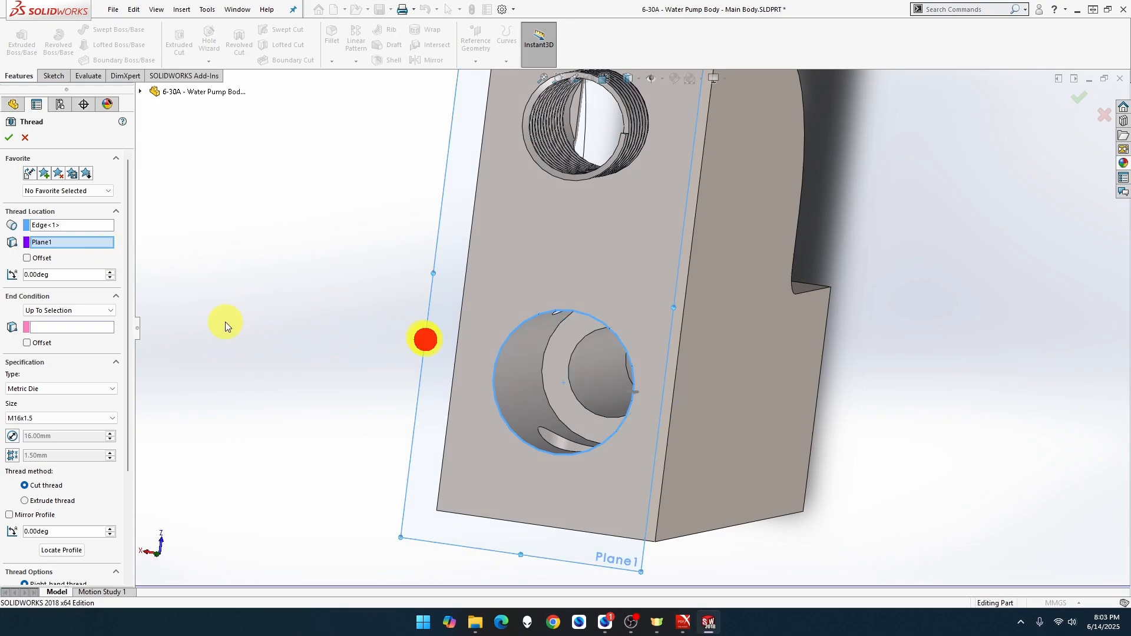
click(90, 328)
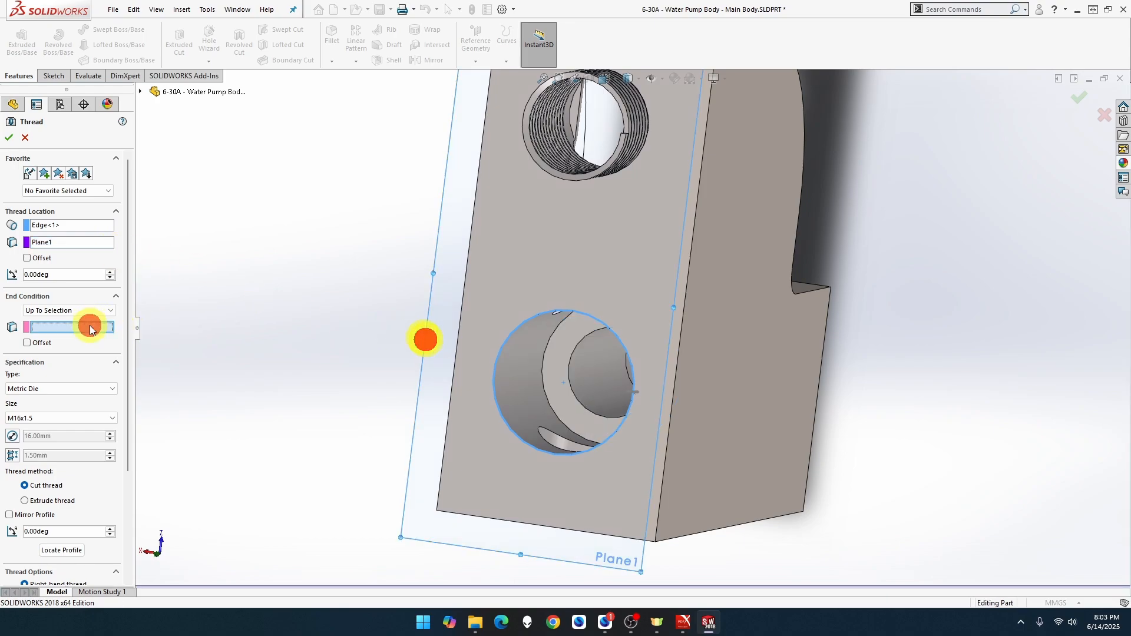
click(568, 411)
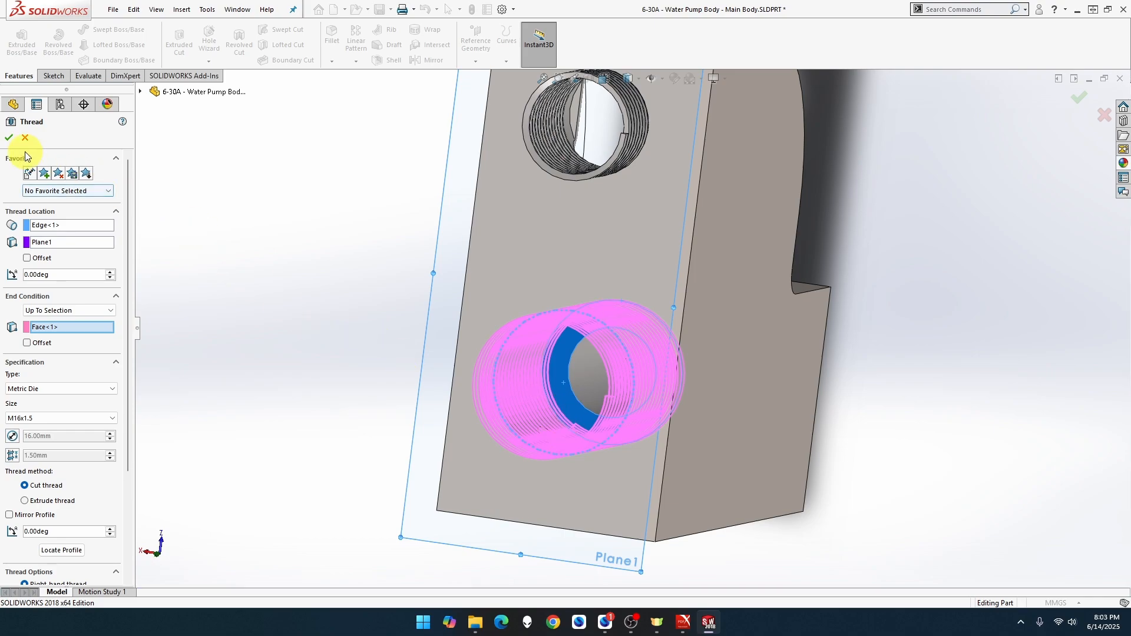
Switch the thread method to Extrude thread and create the M16x1.5 thread in the lower hole.
click(11, 139)
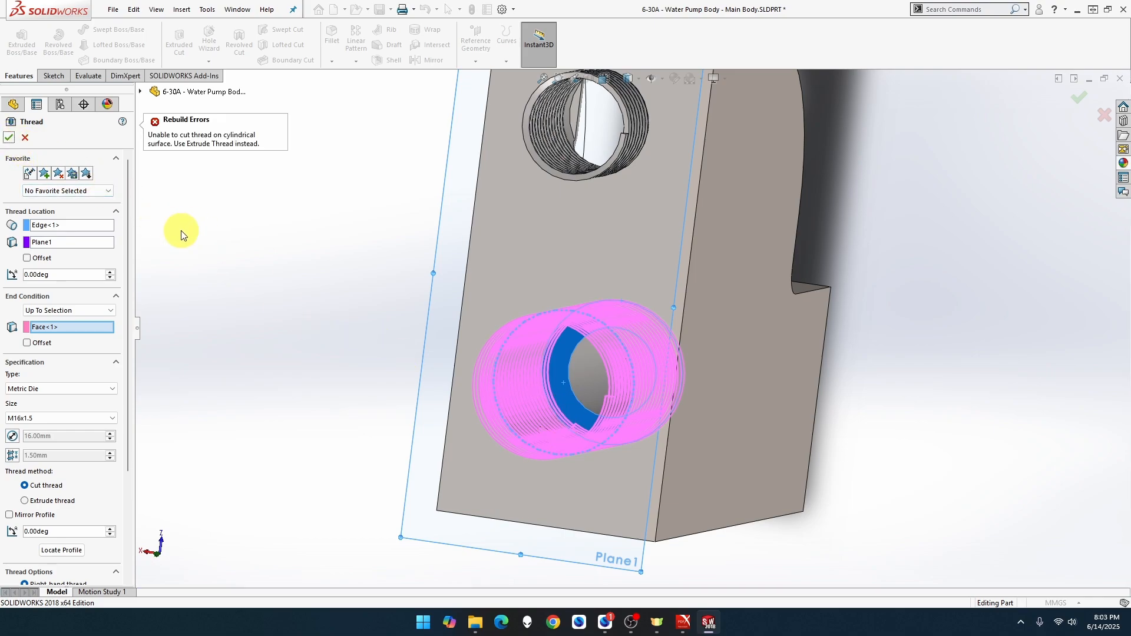
click(57, 502)
click(11, 138)
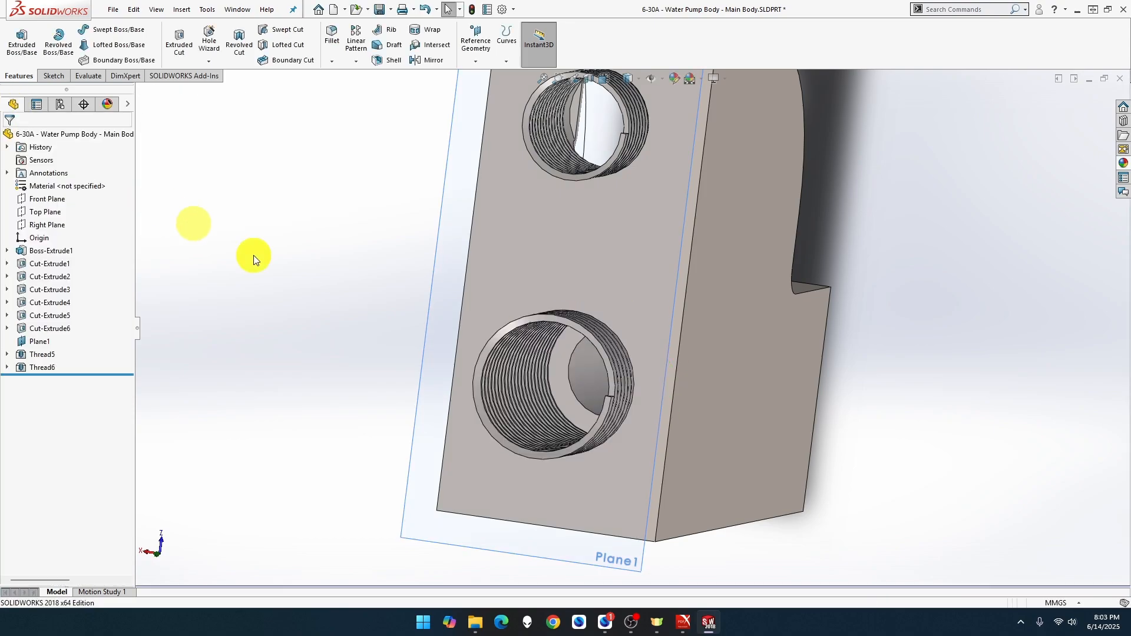
Sketch a corner rectangle on the body's threaded-hole face, spanning the whole face from corner to opposite corner.
middle_drag(302, 299, 333, 121)
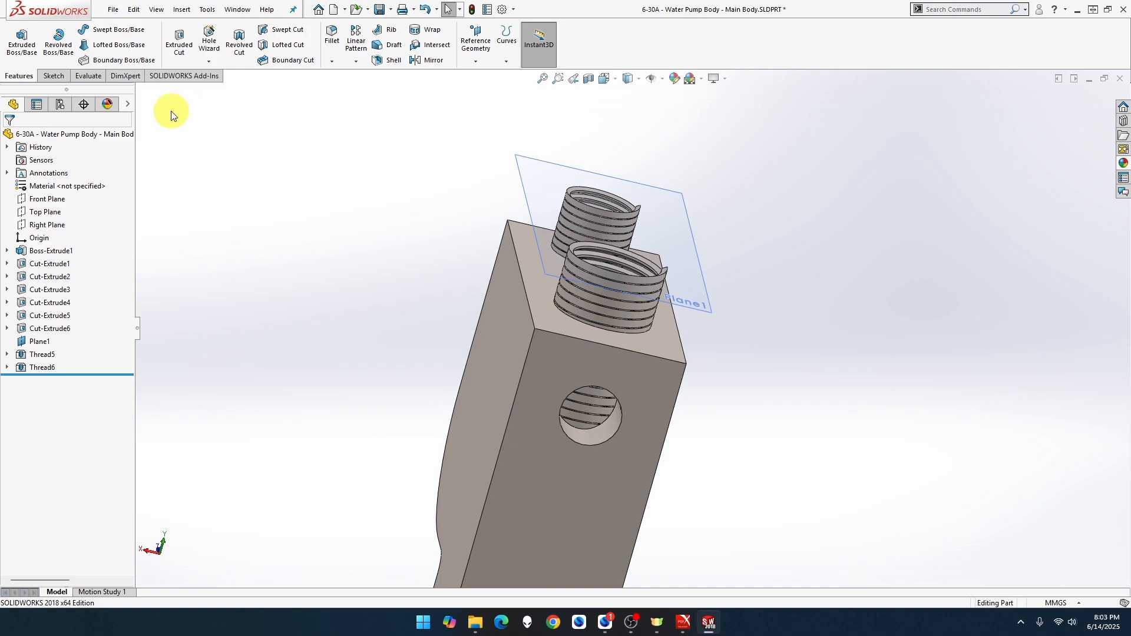
right_click(534, 293)
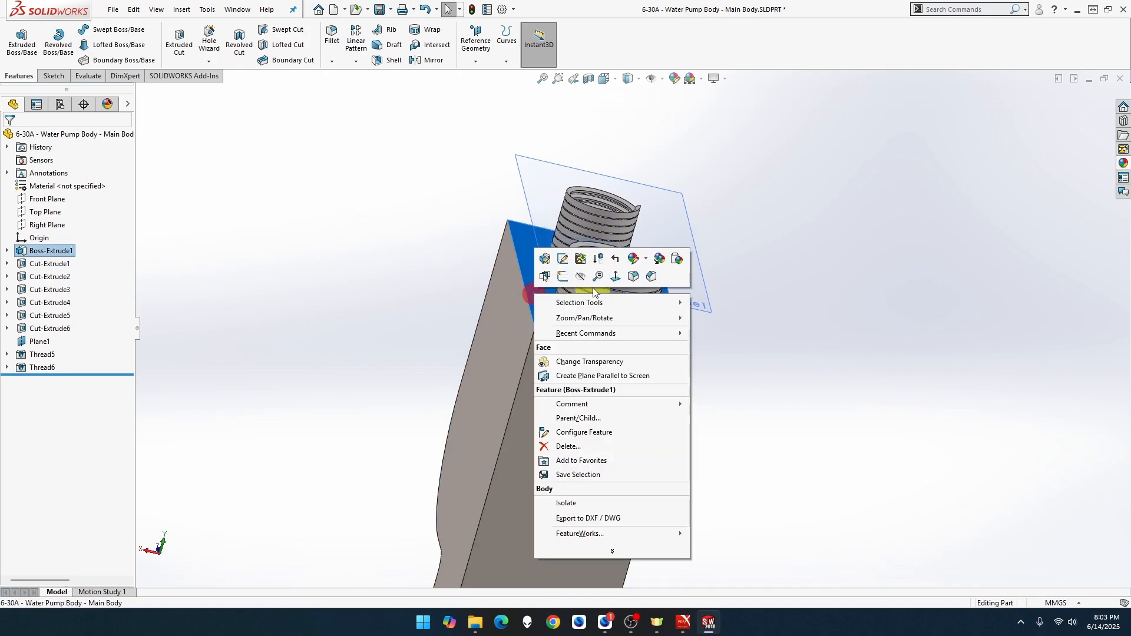
click(562, 277)
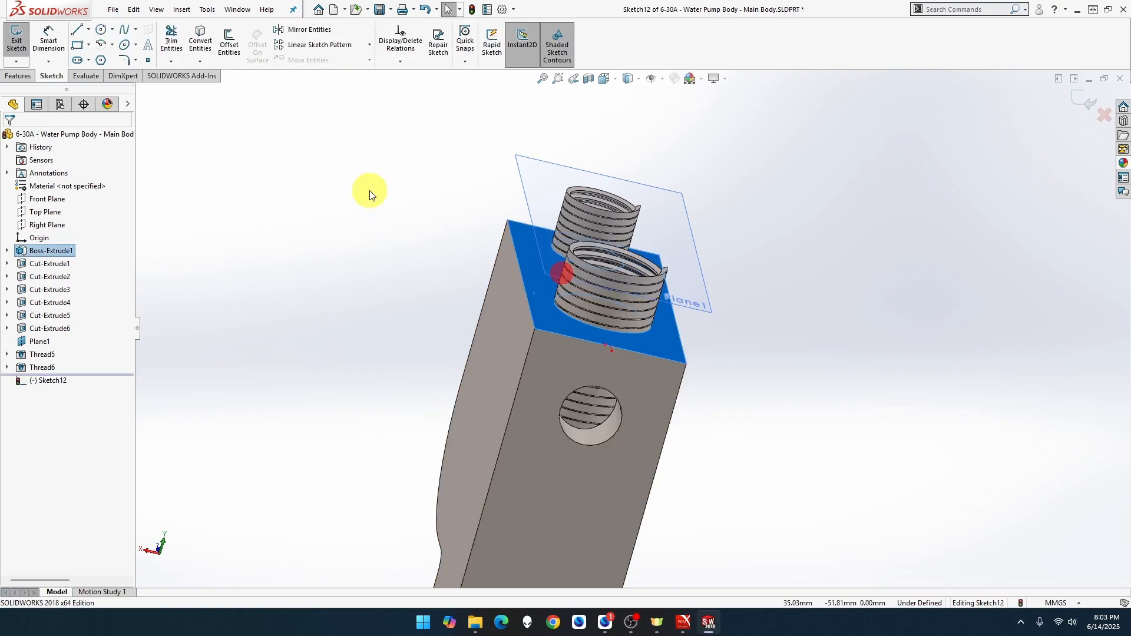
click(82, 46)
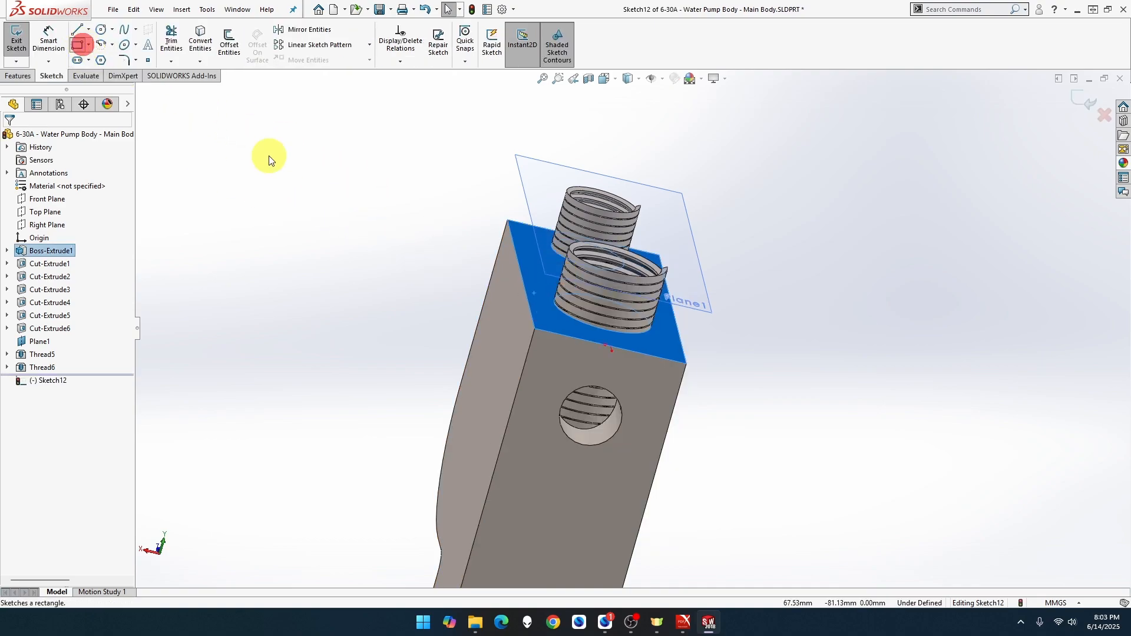
click(508, 222)
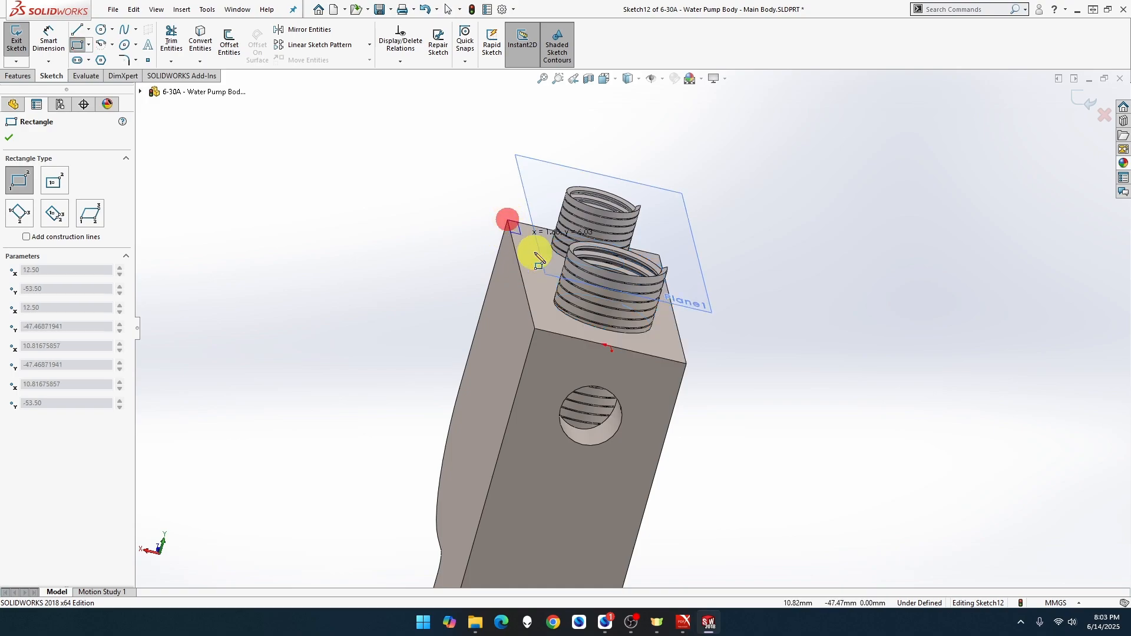
click(688, 364)
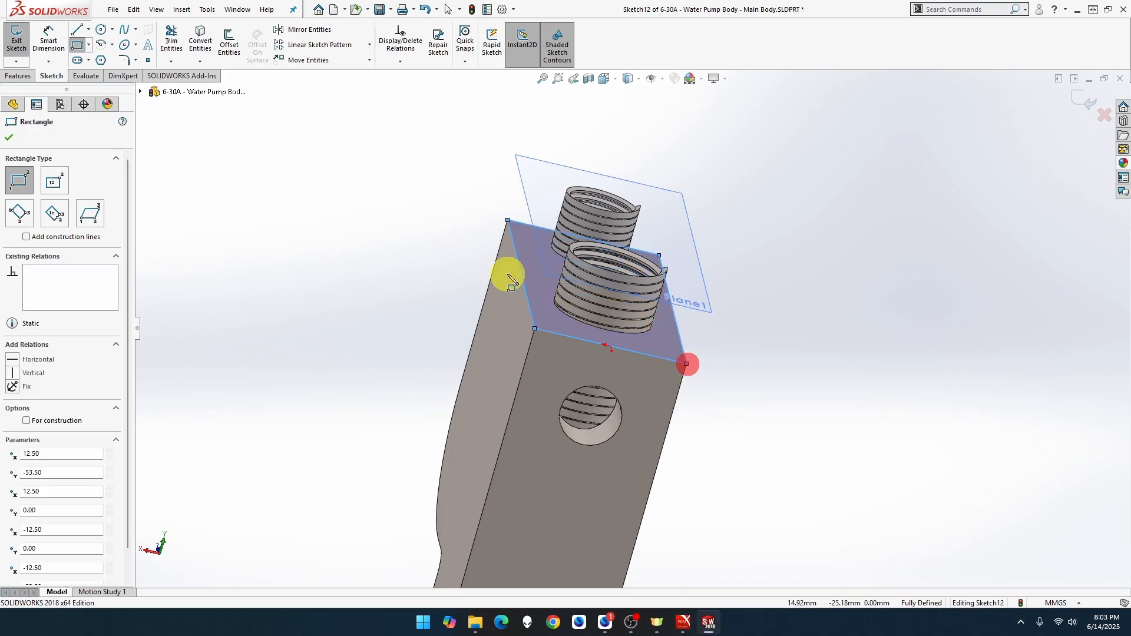
Try a Through All boss extrude of the rectangle over the protruding threads and undo it.
click(23, 78)
click(22, 41)
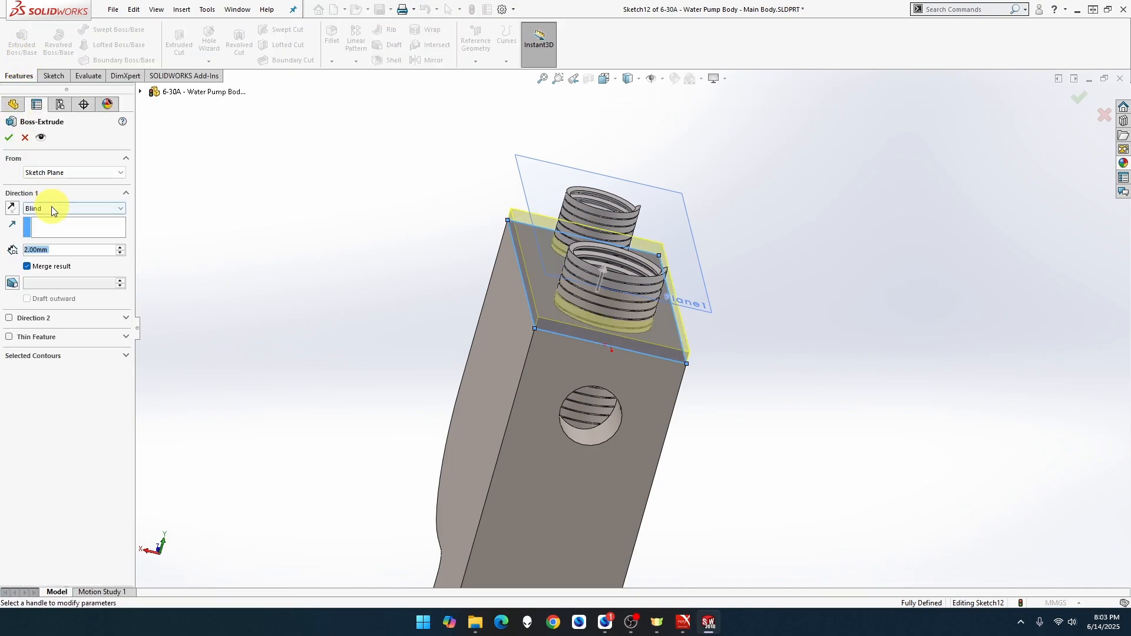
click(53, 210)
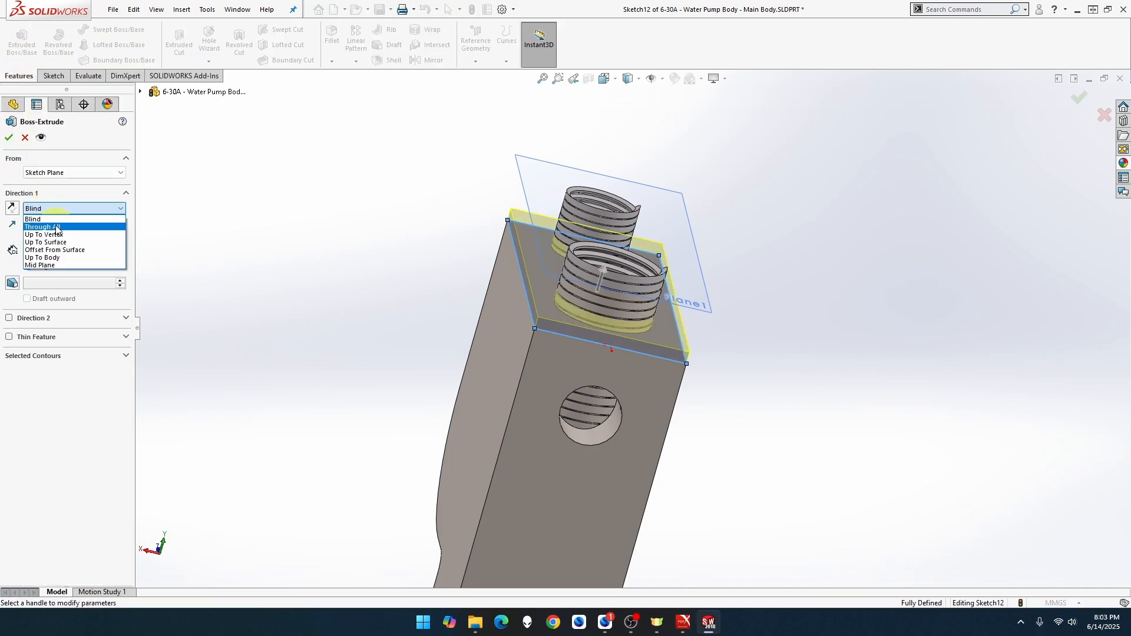
click(57, 227)
click(9, 140)
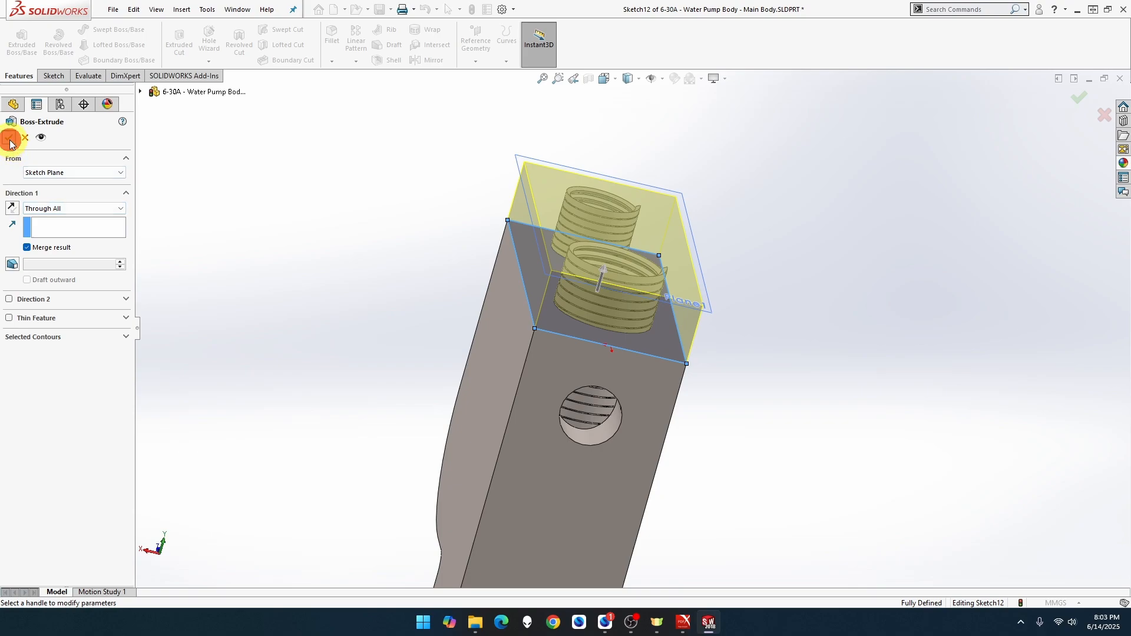
click(192, 256)
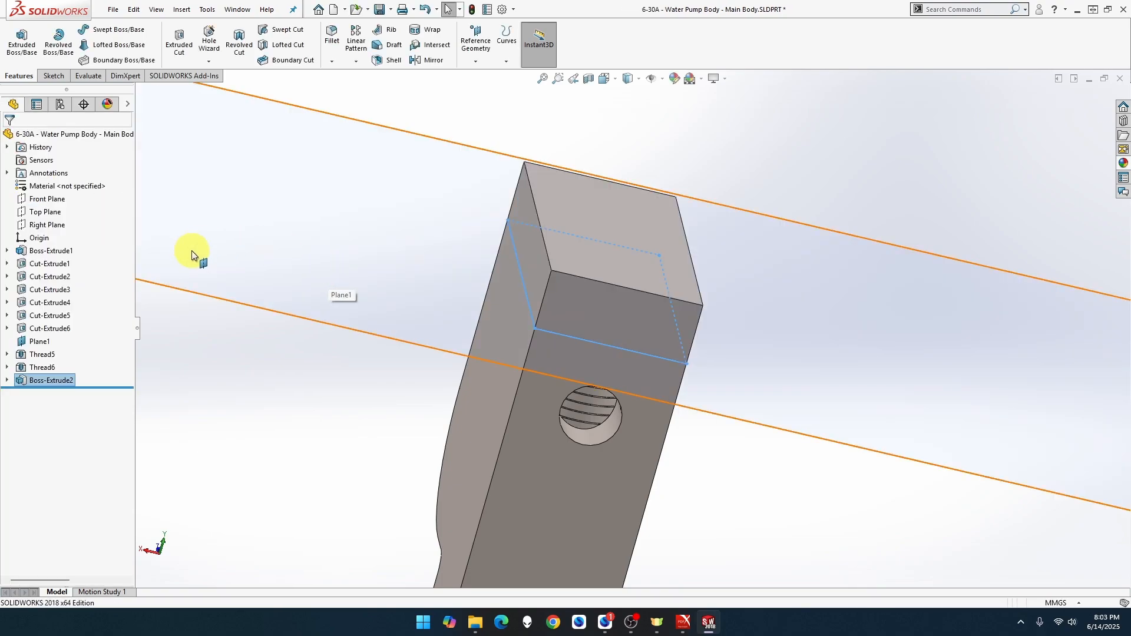
click(68, 377)
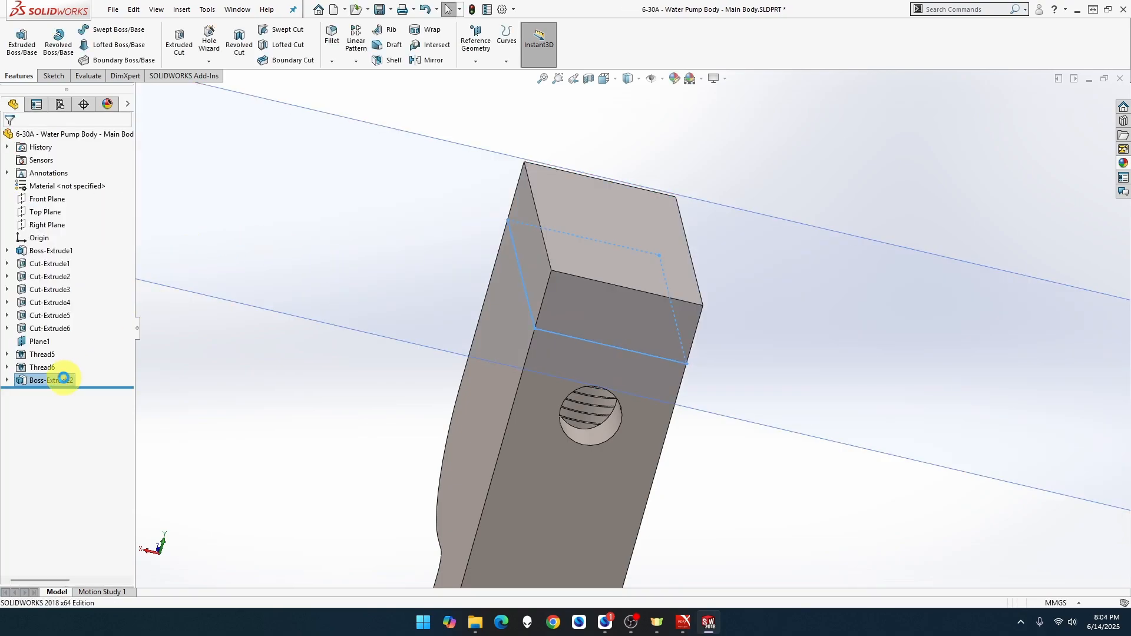
key(ctrl+z)
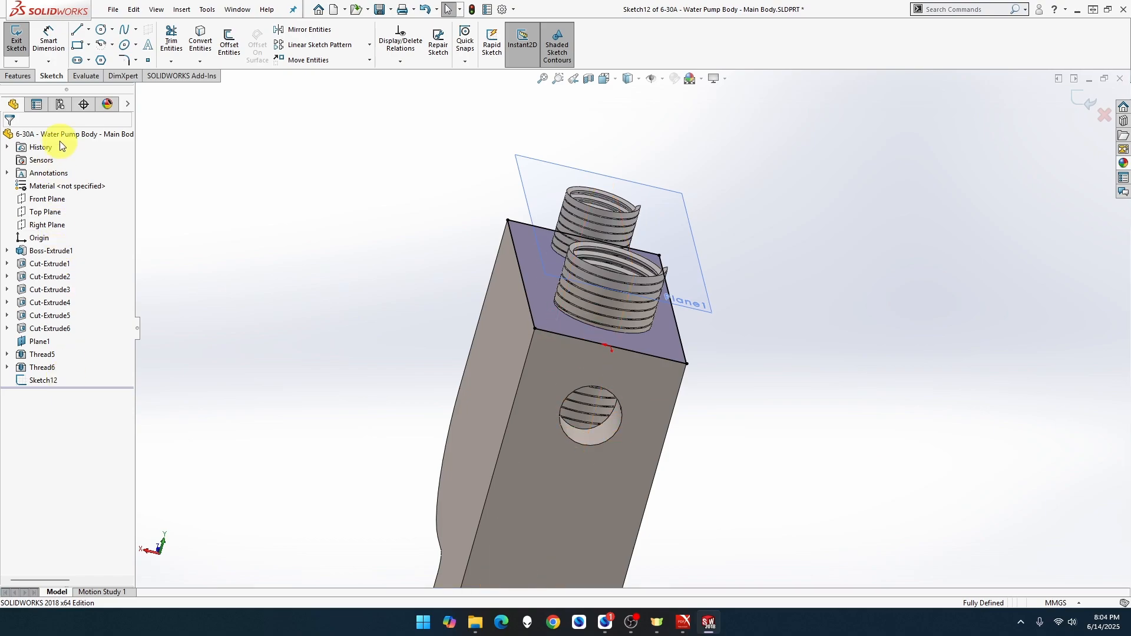
Try a reversed Through All extruded cut of the rectangle to trim the protruding threads, and undo it.
click(27, 76)
click(168, 43)
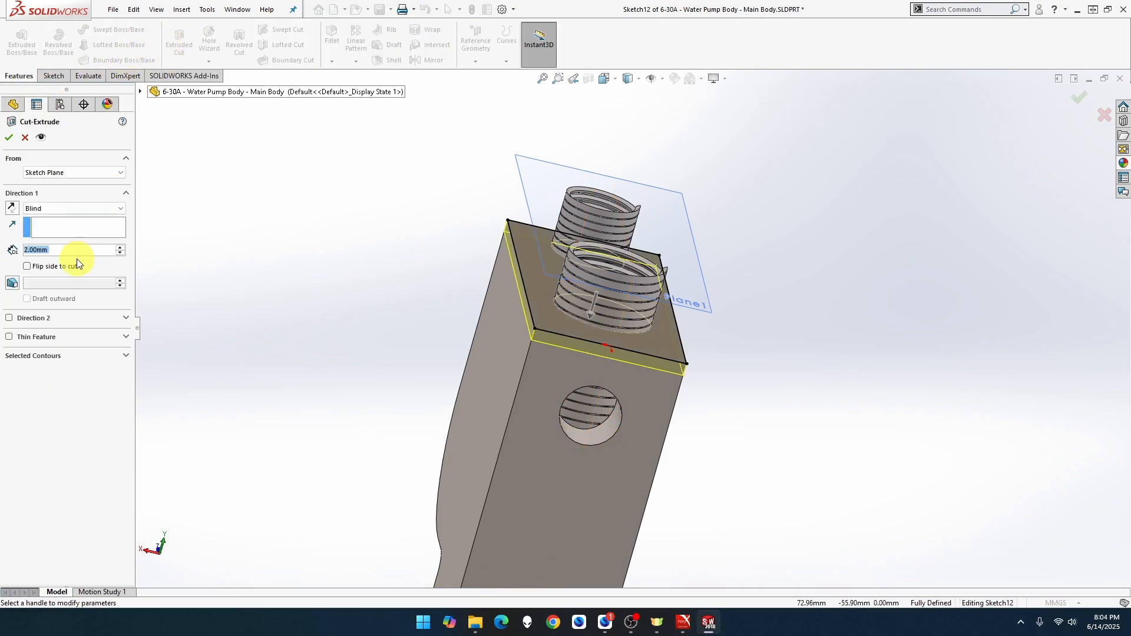
click(12, 208)
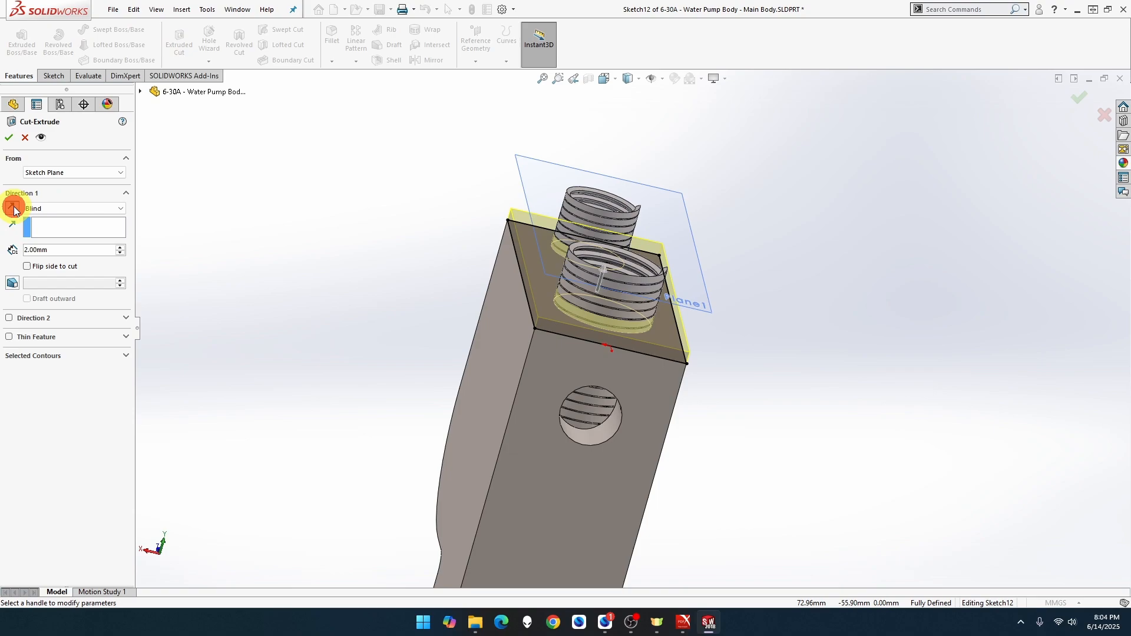
click(63, 209)
click(61, 221)
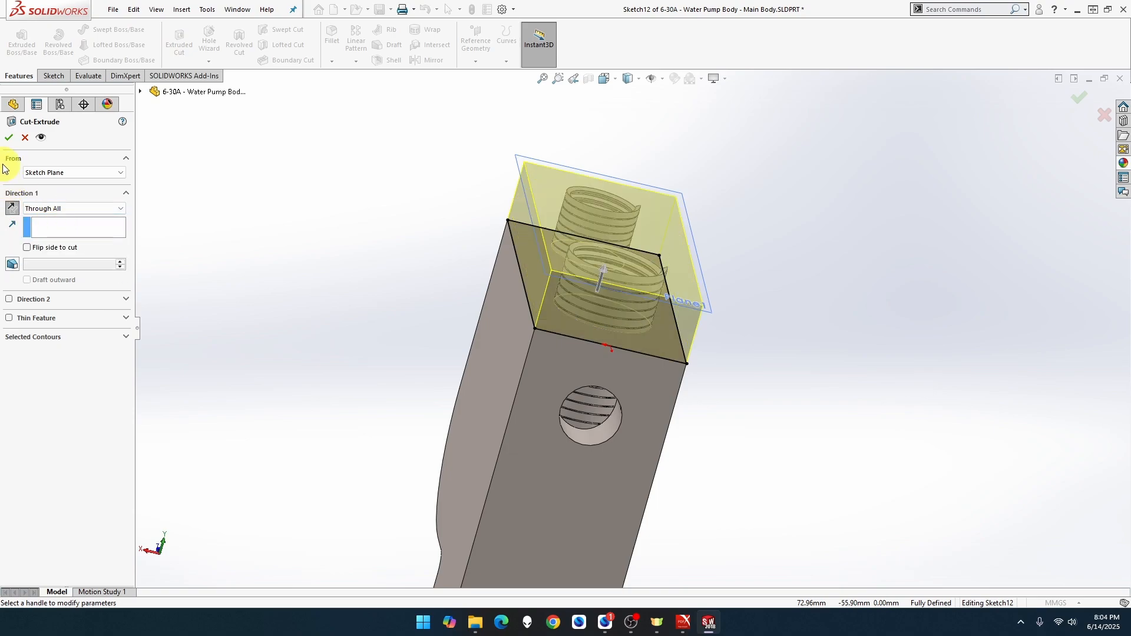
click(10, 142)
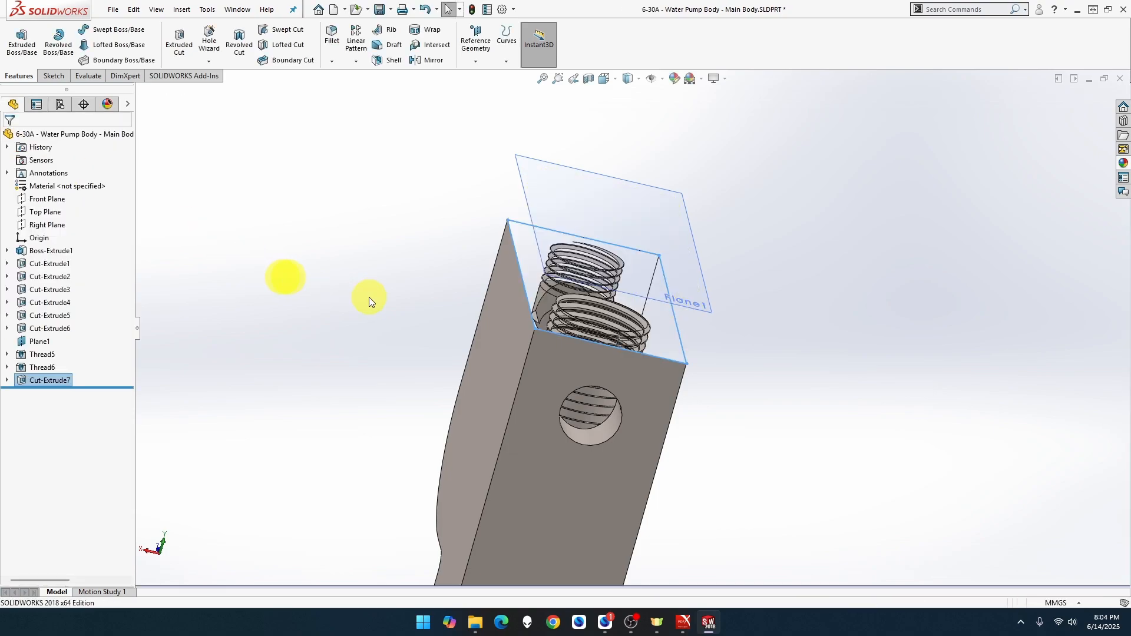
middle_drag(365, 305, 328, 322)
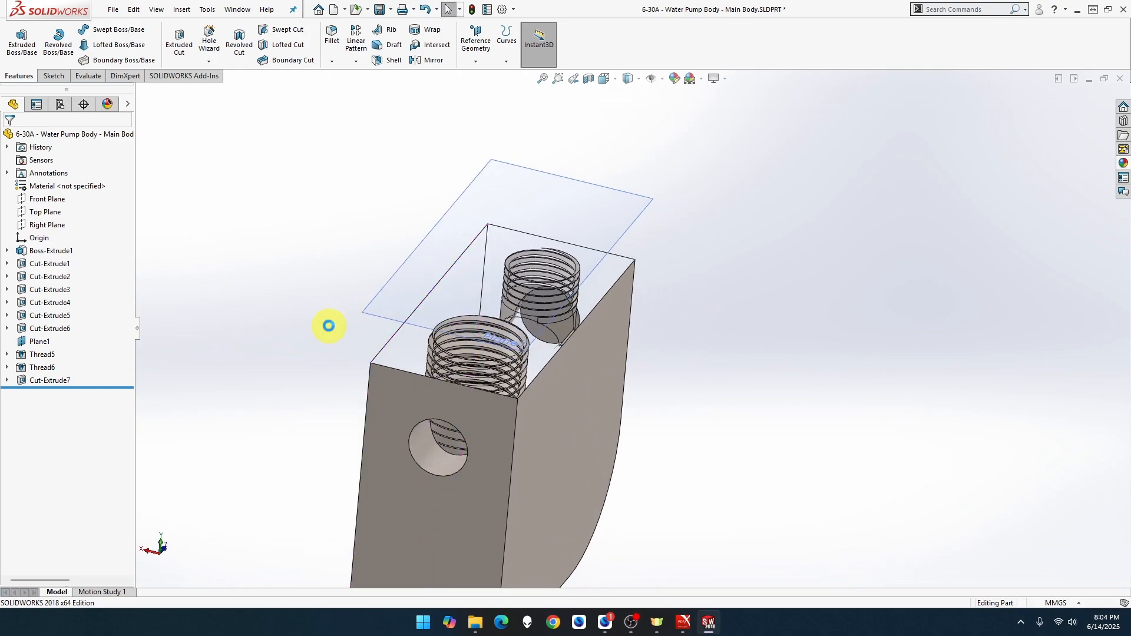
key(ctrl+z)
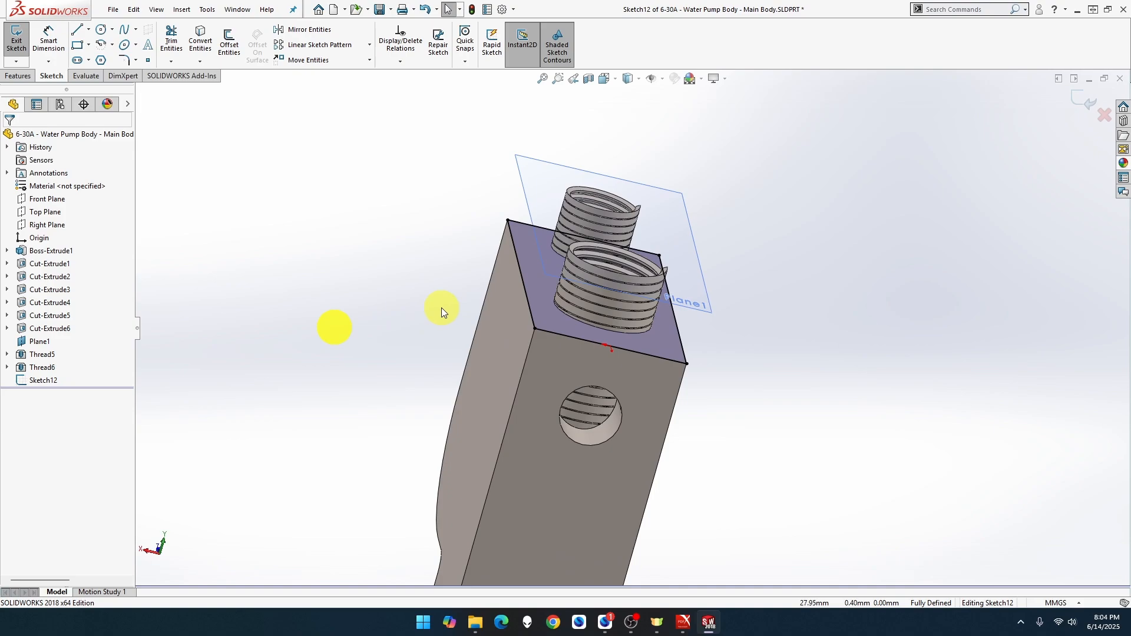
Exit the rectangle sketch on the threaded-hole face and delete that sketch from the model.
click(52, 382)
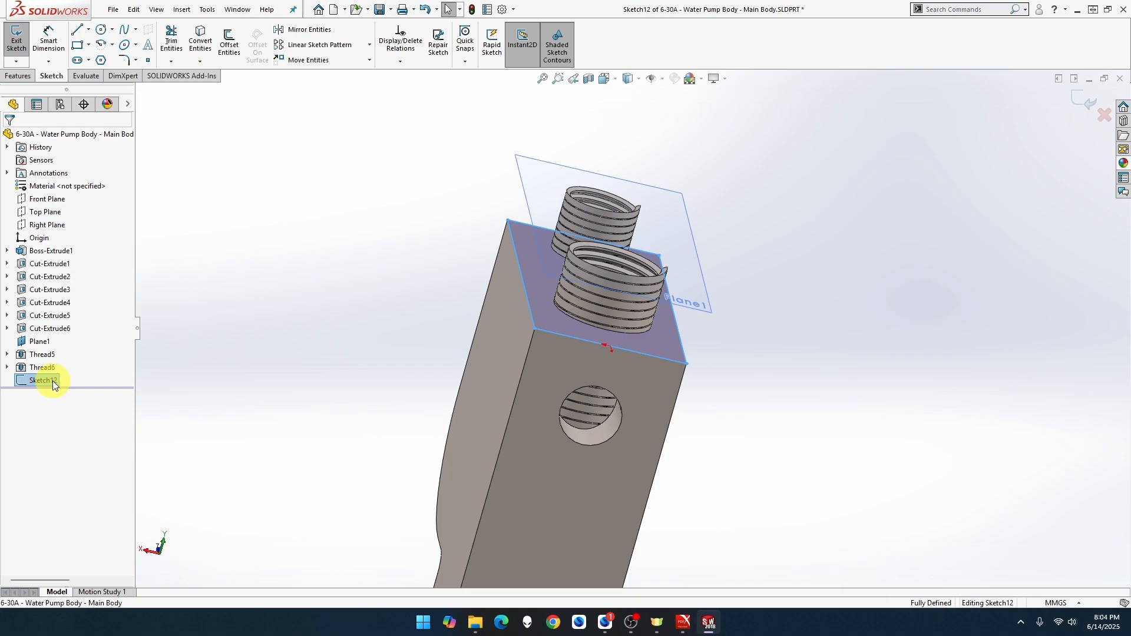
click(14, 40)
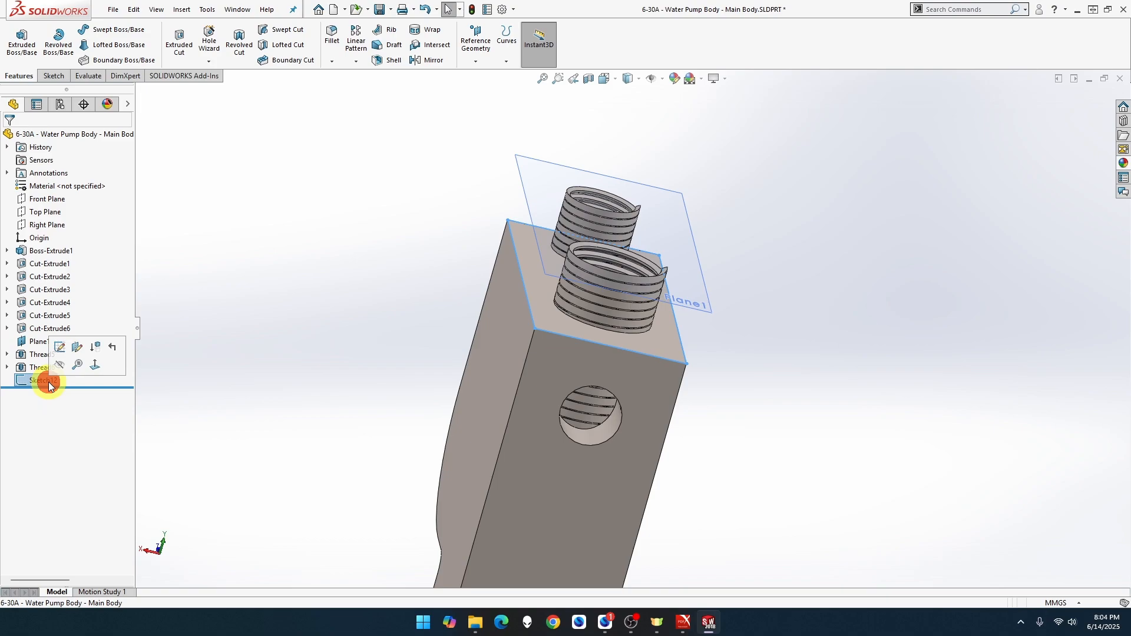
key(Delete)
key(Return)
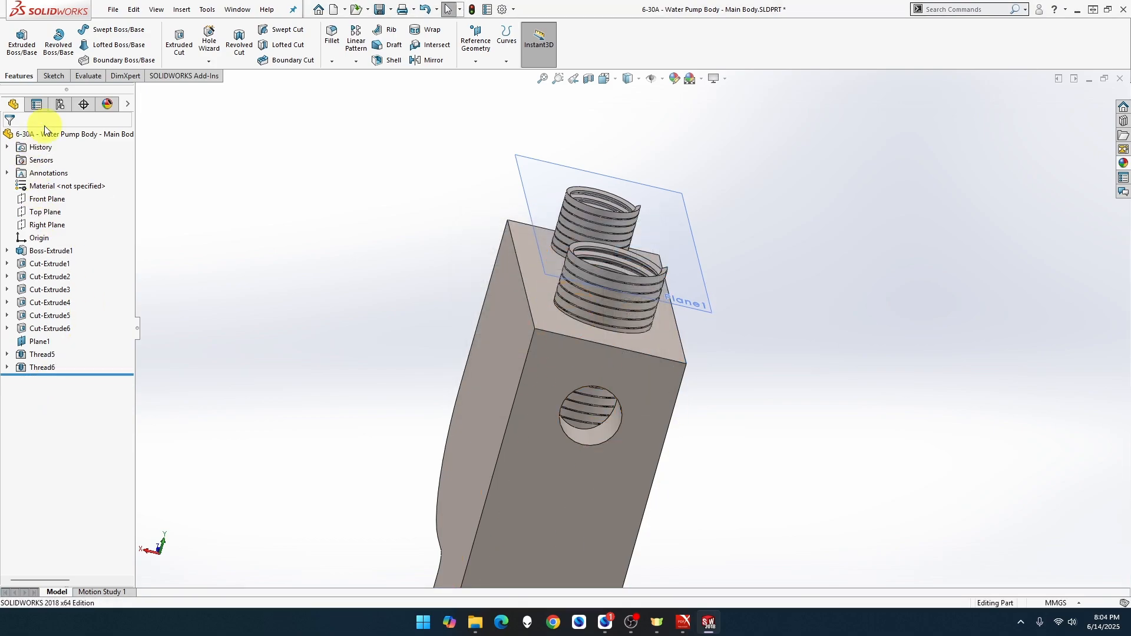
Sketch a 25 × 53.5 mm corner rectangle on Plane1, matching opposite corners of the body's threaded-hole face.
right_click(550, 264)
click(546, 175)
right_click(546, 176)
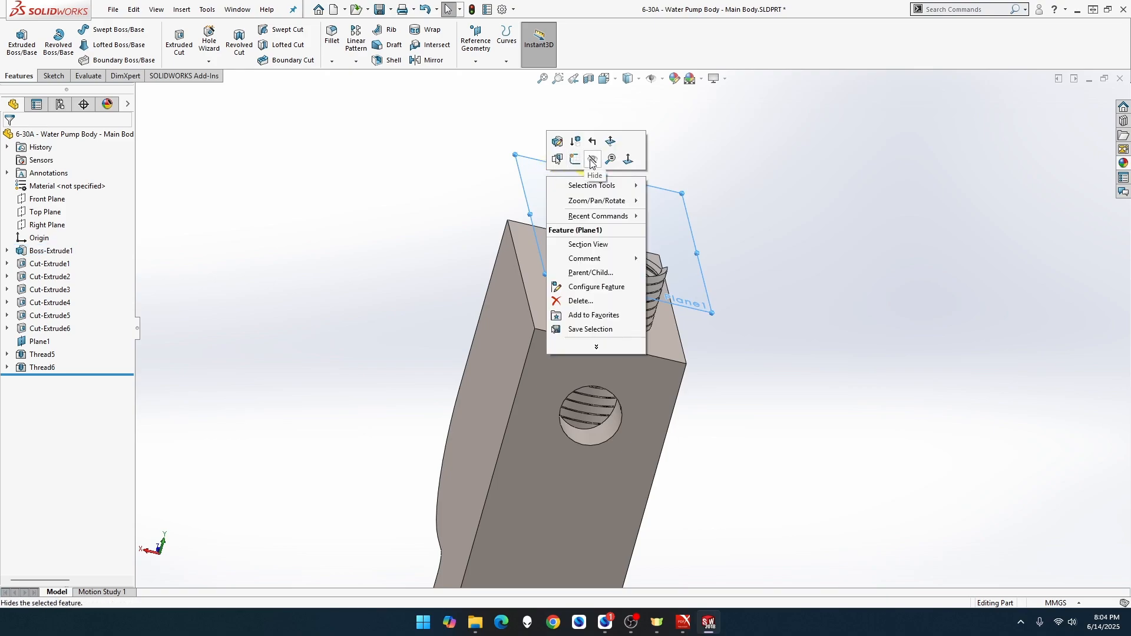
click(628, 160)
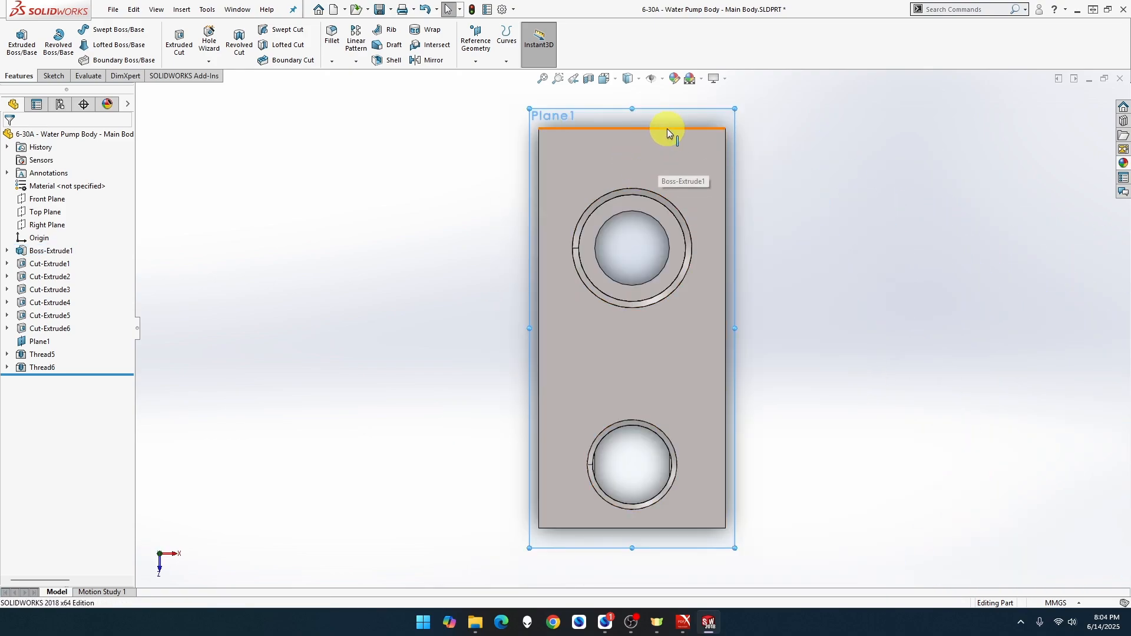
right_click(678, 121)
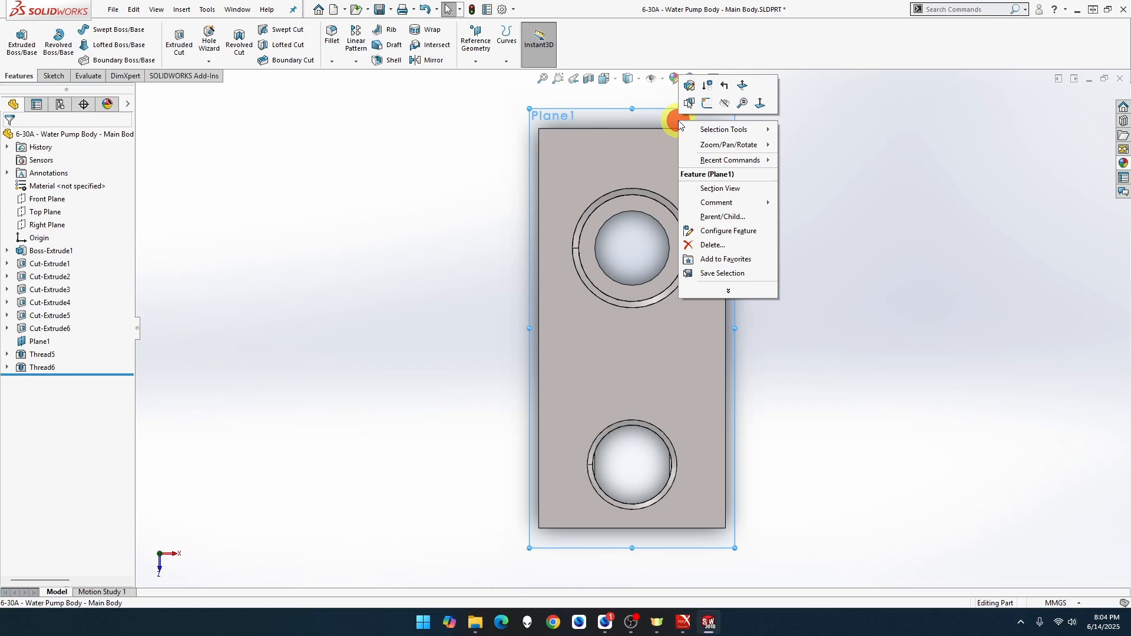
click(707, 104)
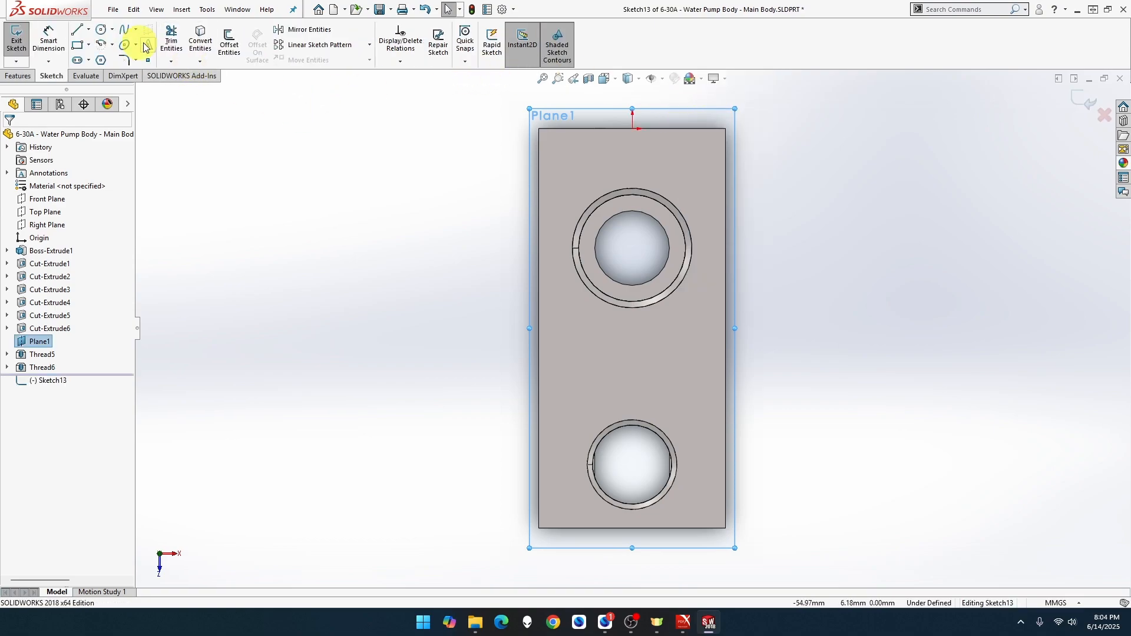
click(76, 46)
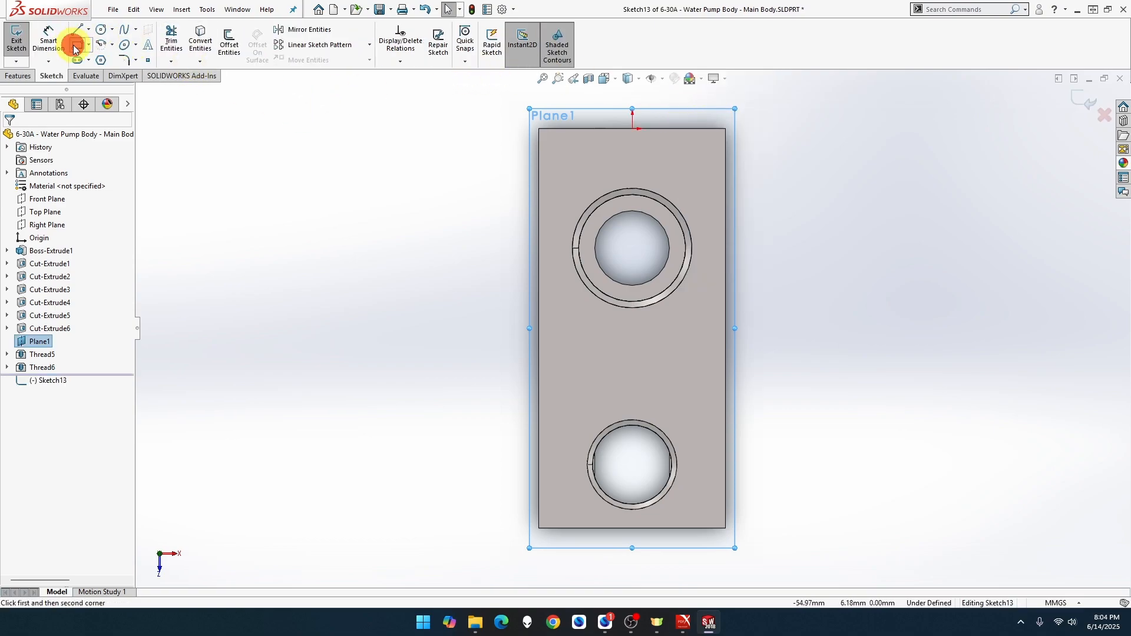
click(540, 130)
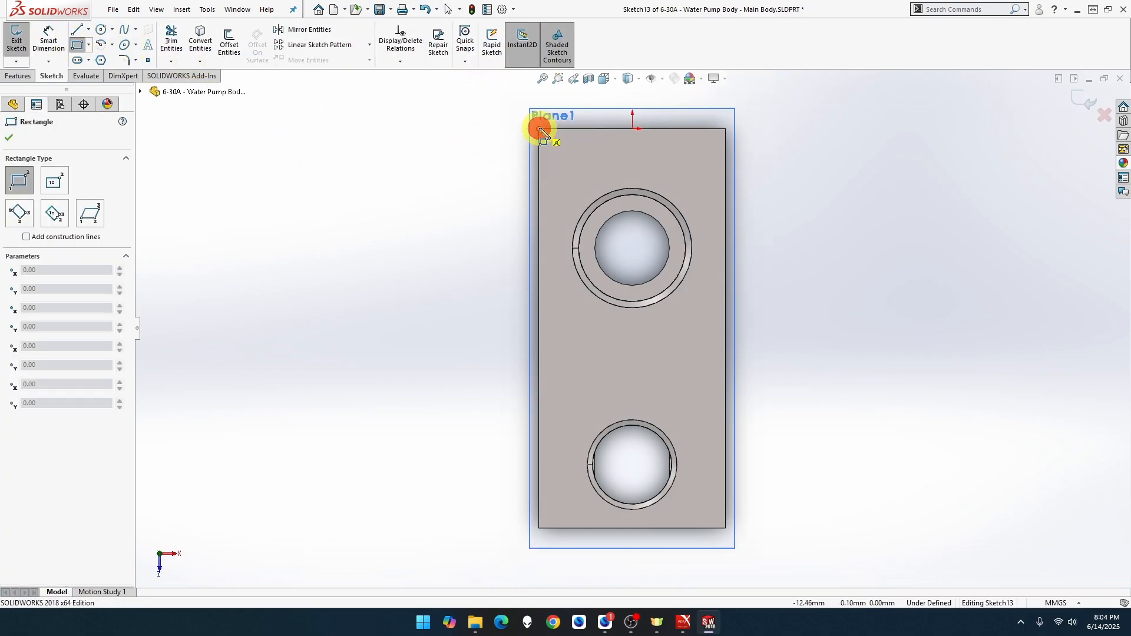
click(726, 529)
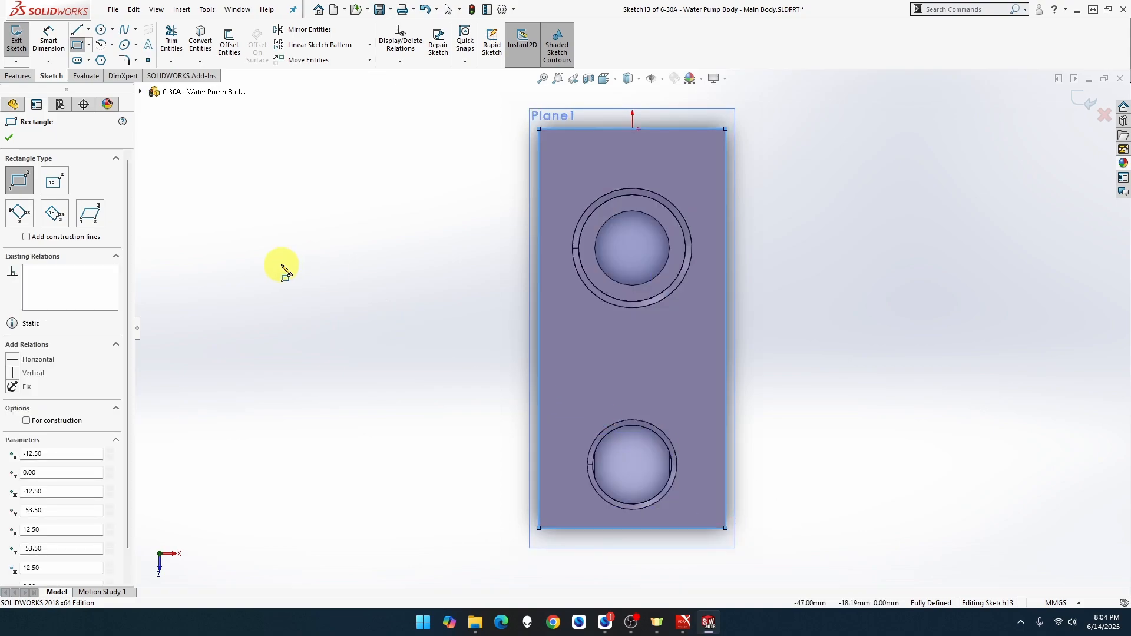
Cut-extrude the rectangle Up To Surface, ending at the body's threaded-hole face, to remove the protruding threads.
mouse_move(320, 300)
middle_down()
mouse_move(379, 306)
mouse_move(330, 265)
middle_up()
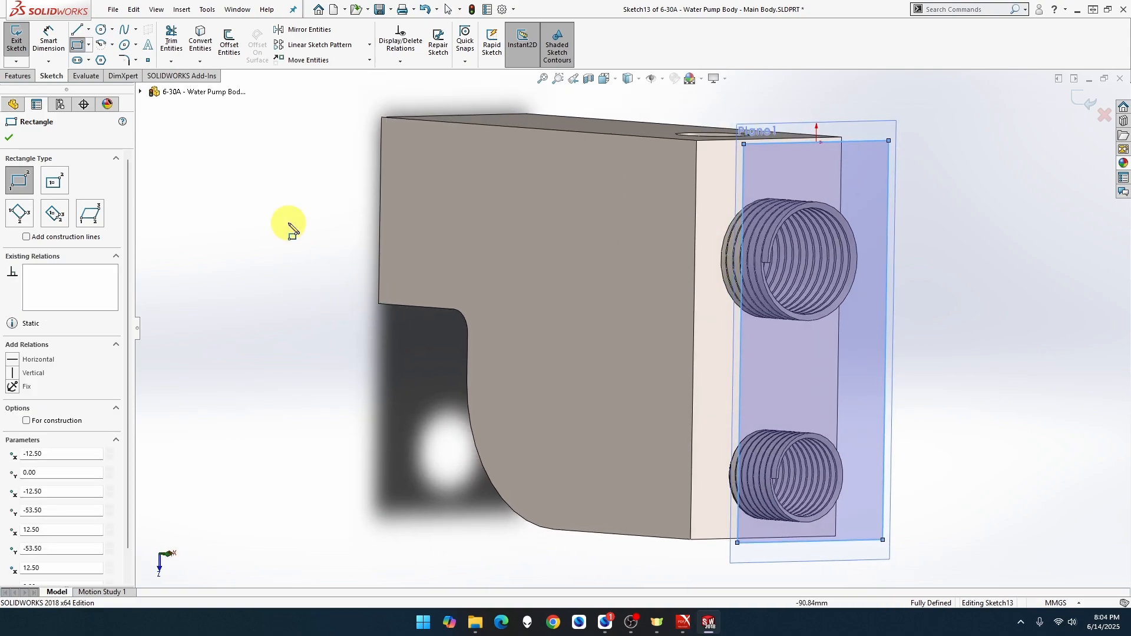
click(20, 76)
click(178, 42)
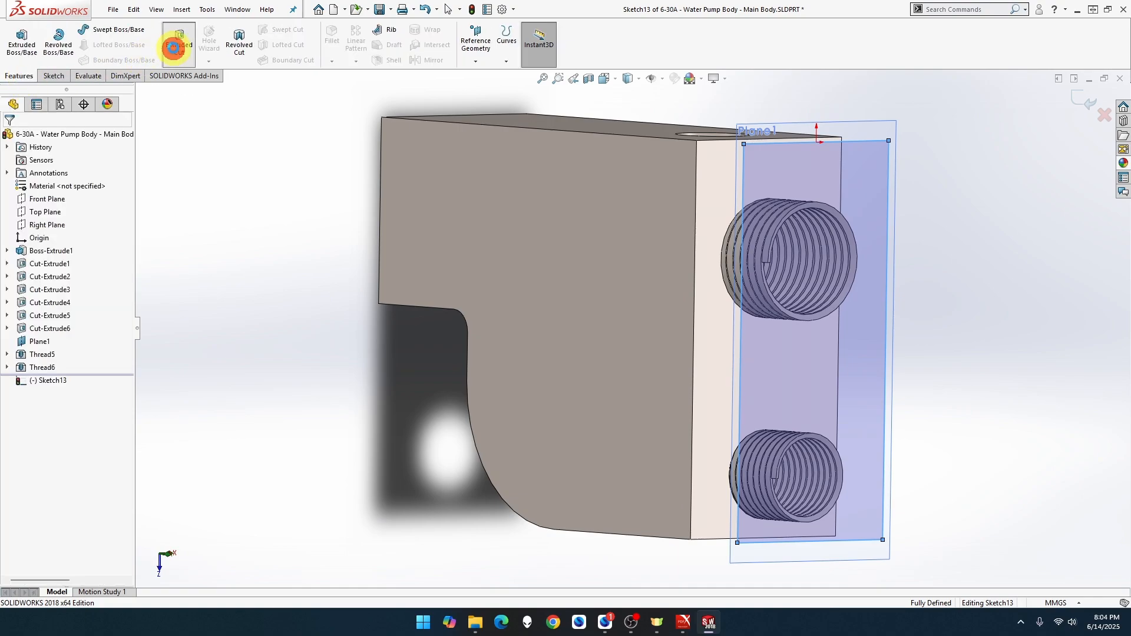
click(82, 209)
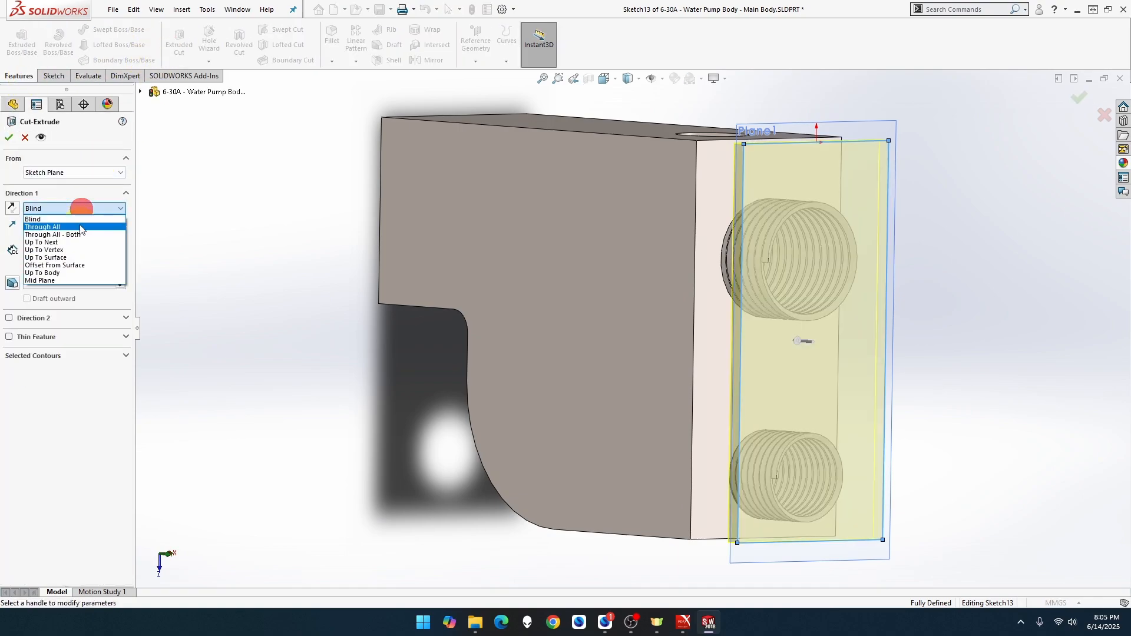
click(78, 258)
click(724, 348)
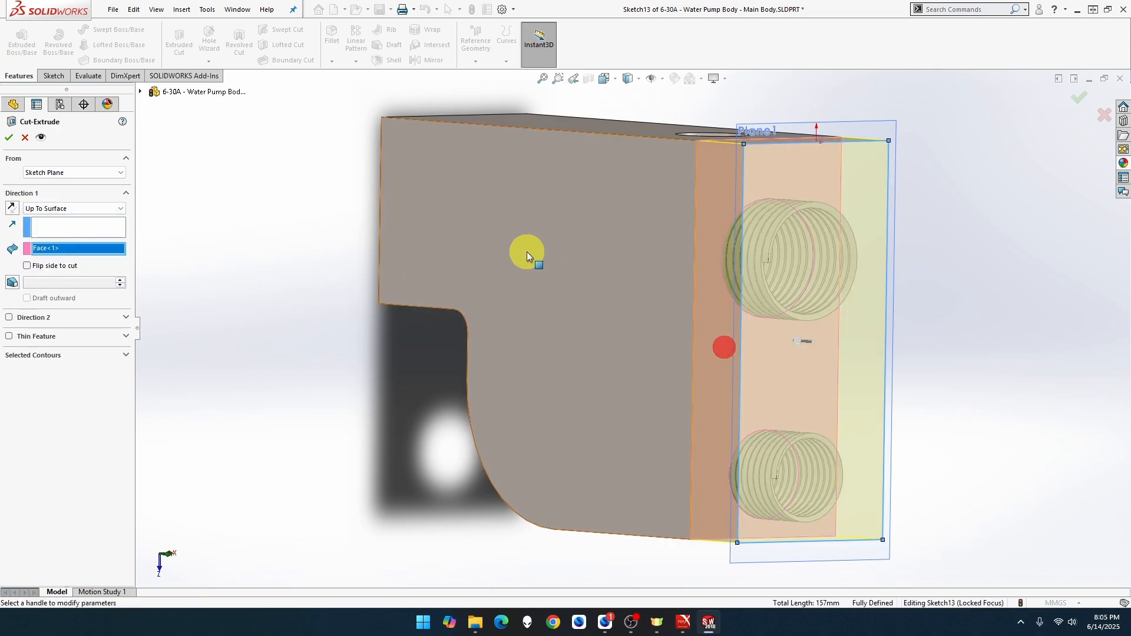
click(9, 137)
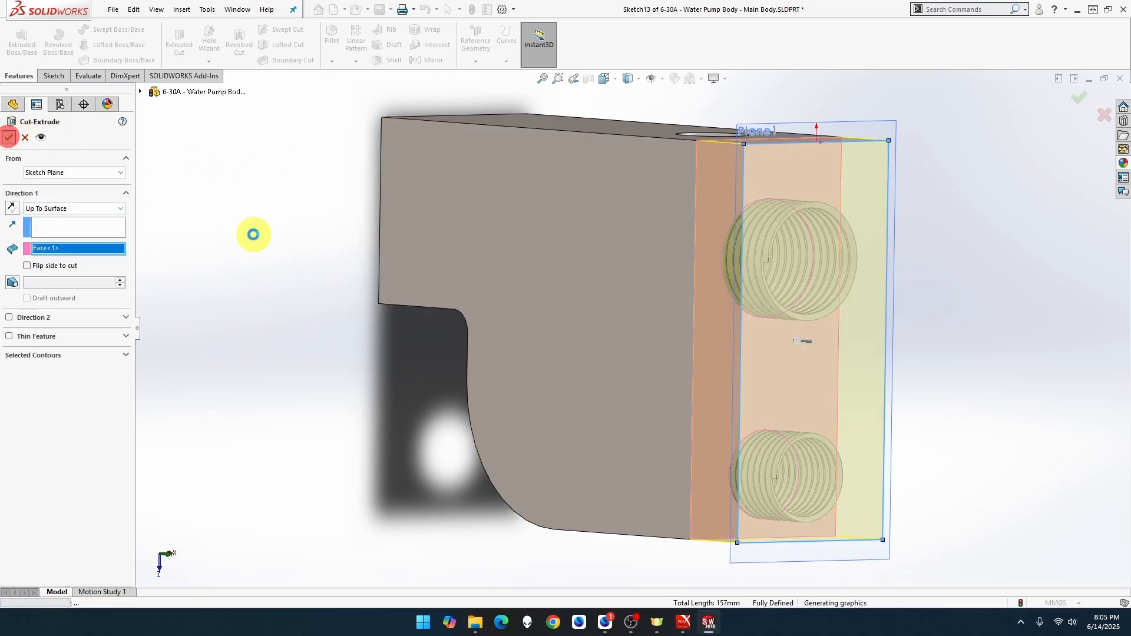
Examine the trimmed threads at the hole openings and inside the cross hole on the adjacent face.
middle_drag(296, 238, 230, 250)
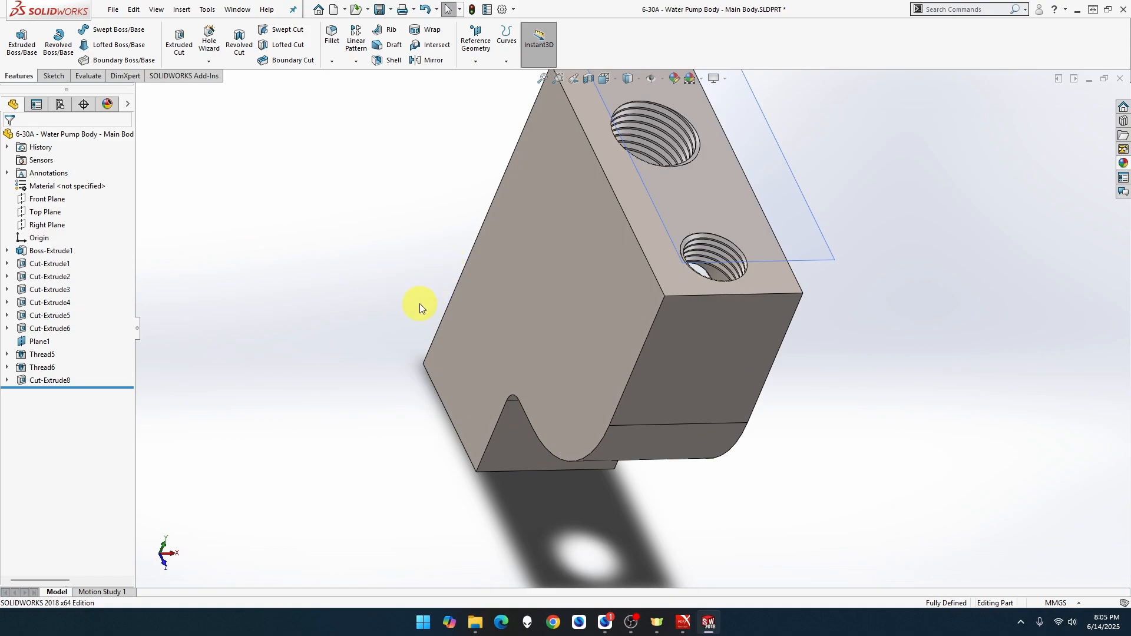
key(f)
middle_drag(521, 306, 459, 394)
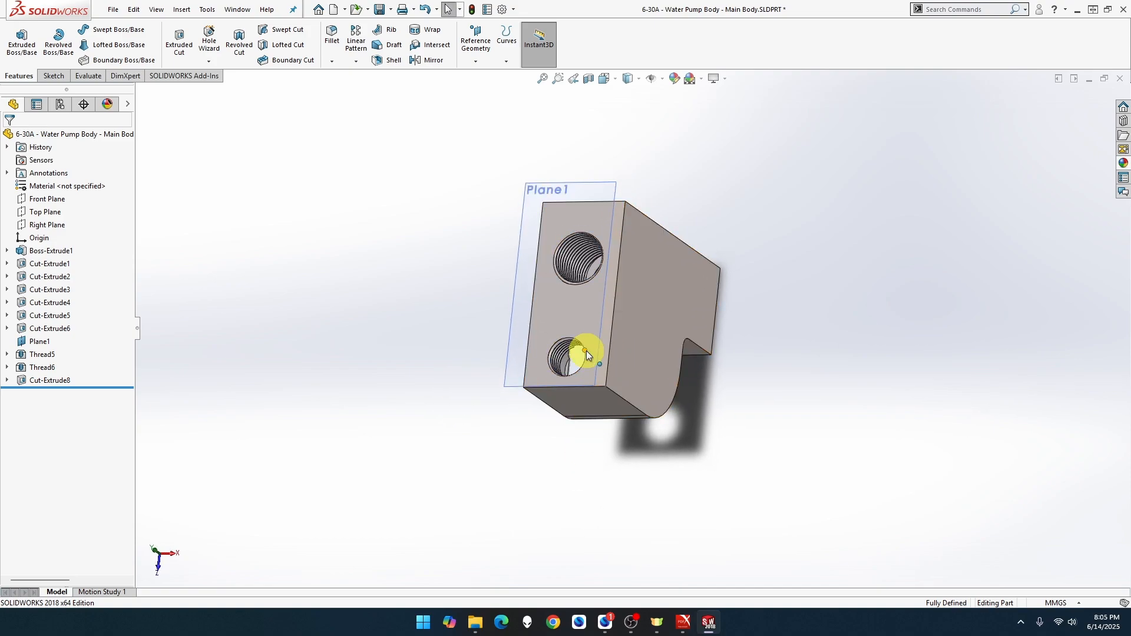
scroll(585, 351, down, 8)
middle_drag(605, 341, 353, 415)
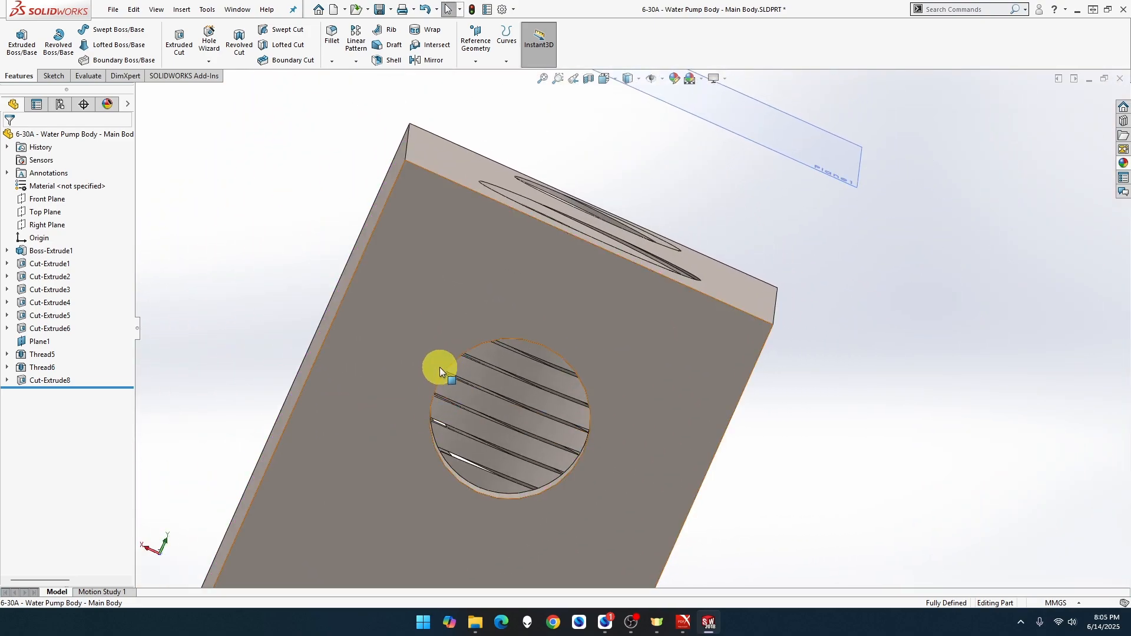
mouse_move(440, 367)
middle_down()
mouse_move(432, 406)
mouse_move(445, 389)
middle_up()
scroll(444, 387, up, 3)
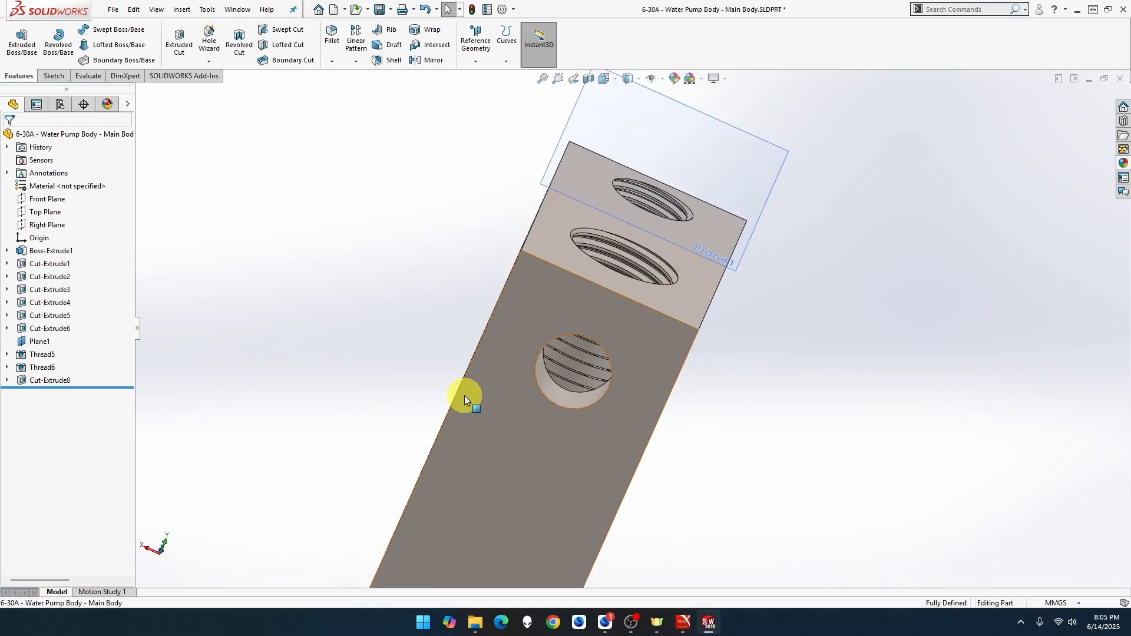
Sketch a circle of 5 mm radius on the narrow face with the cross hole, centred on and matching that hole.
right_click(519, 420)
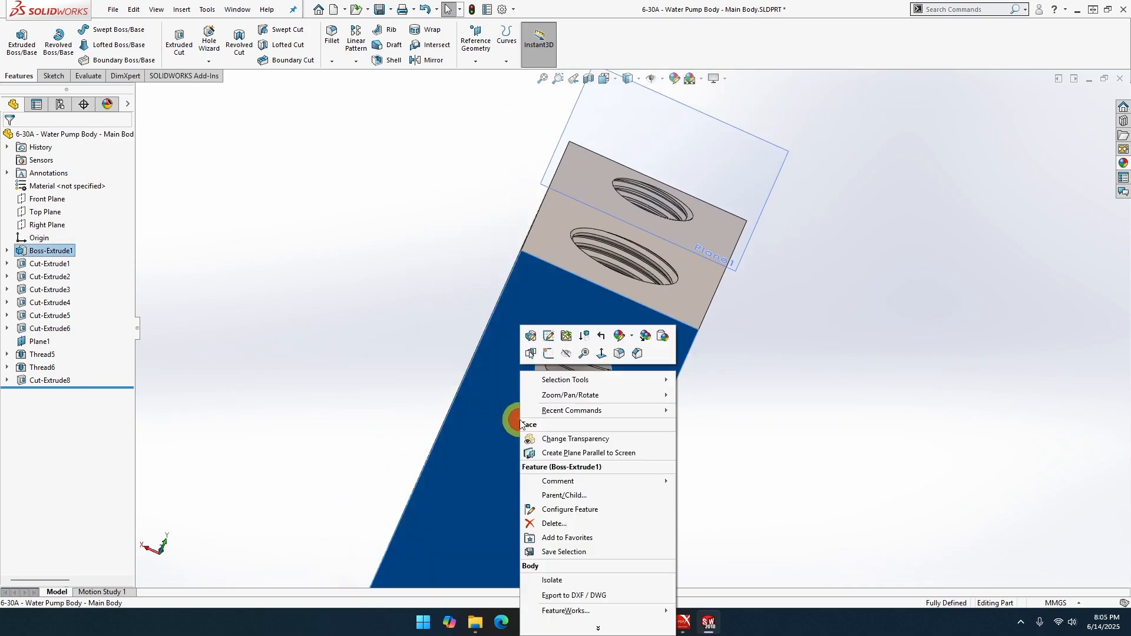
click(599, 355)
right_click(648, 303)
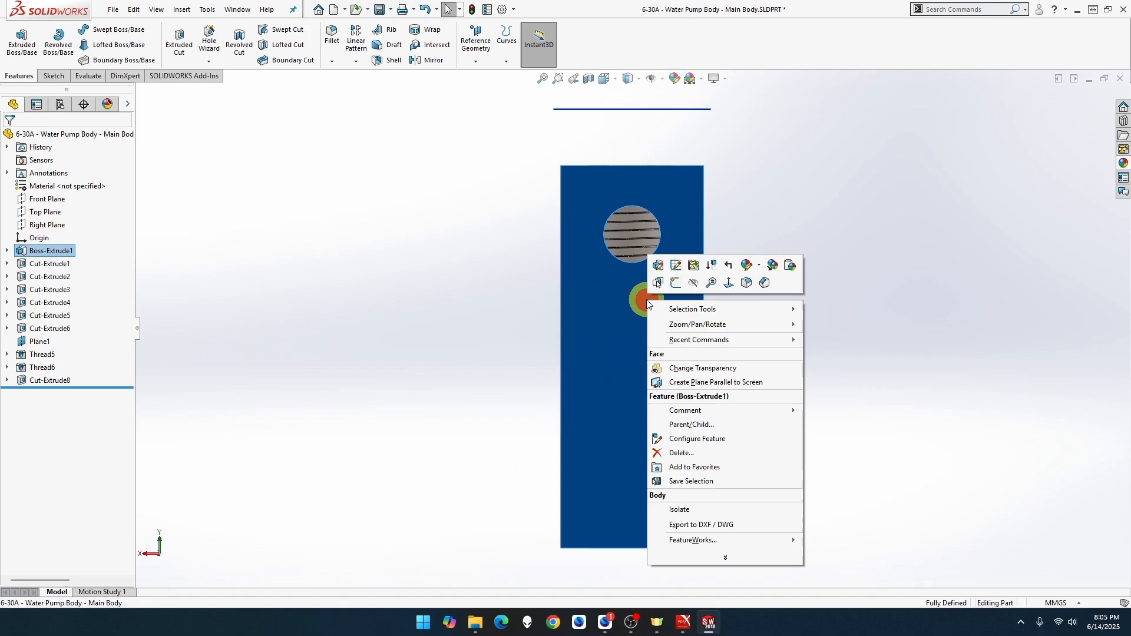
click(676, 283)
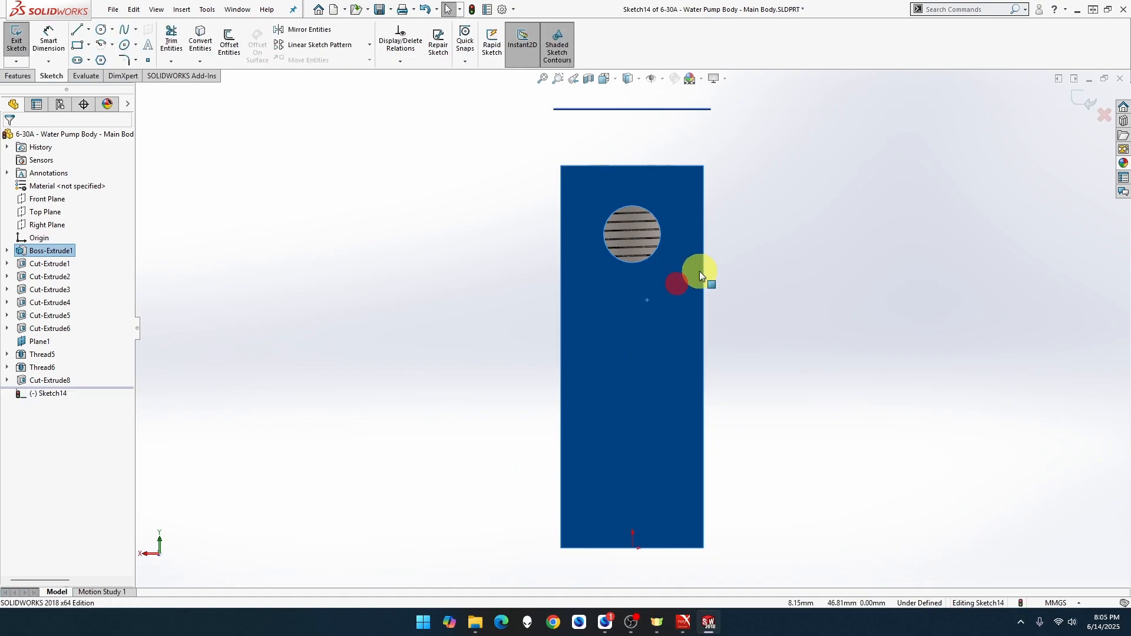
click(335, 210)
click(101, 29)
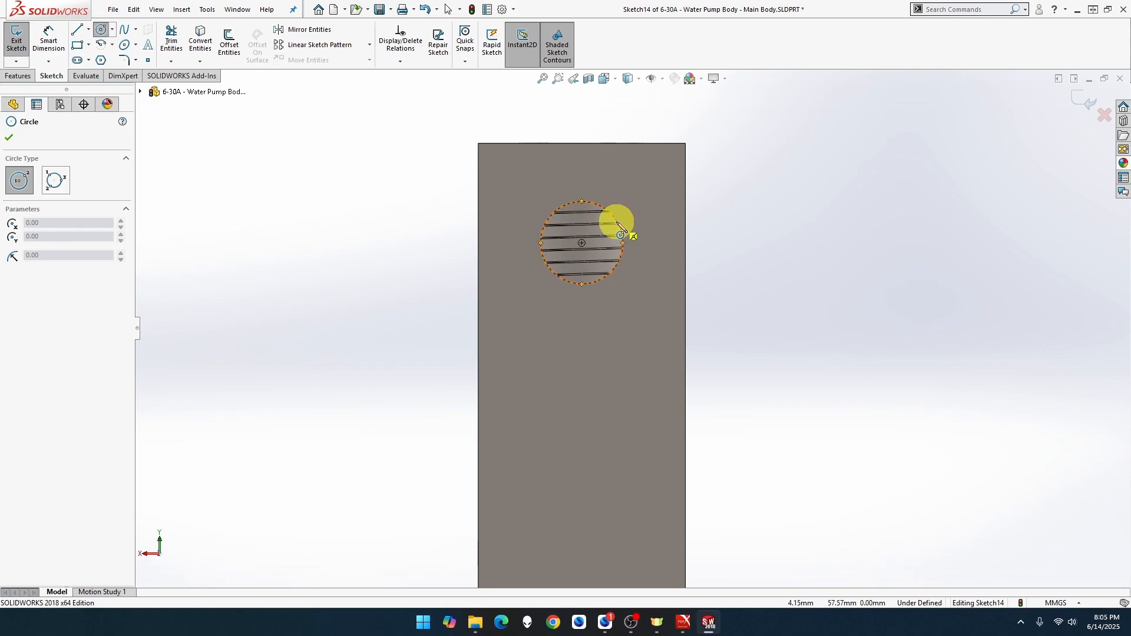
click(582, 244)
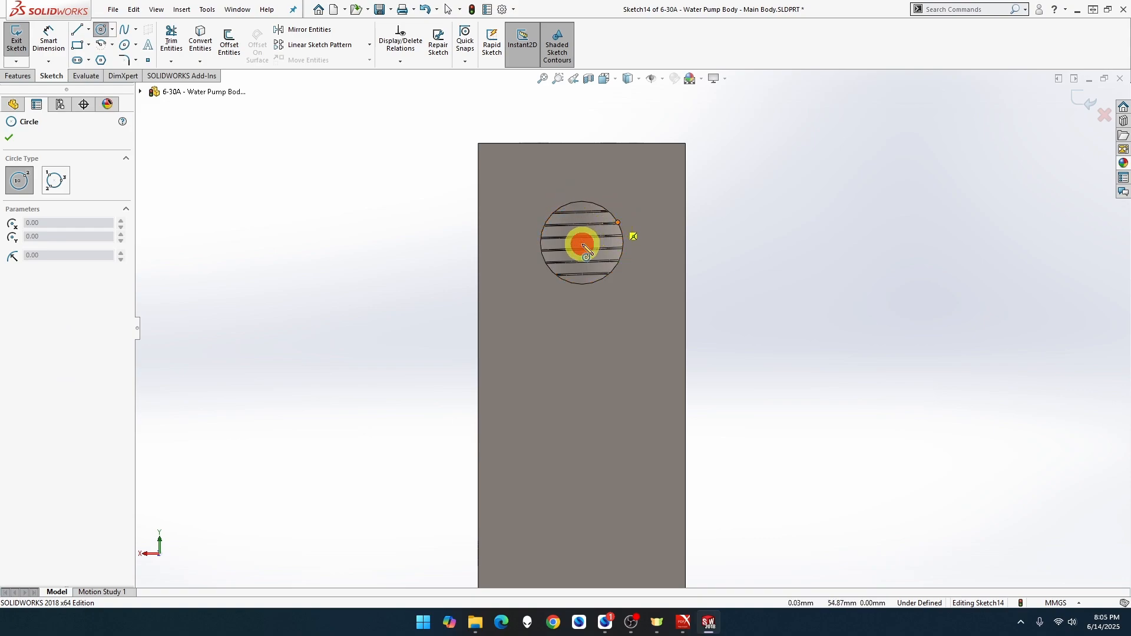
click(609, 212)
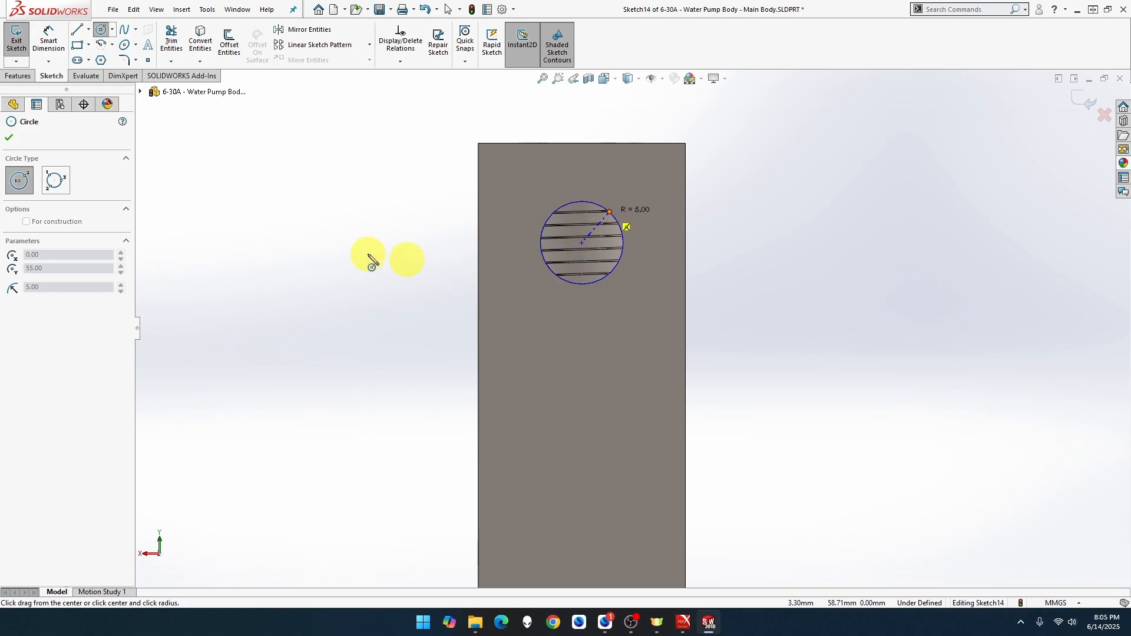
Cut-extrude the 5 mm radius circle to a blind depth of 51 mm to clear the threads from the cross hole.
key(ctrl+7)
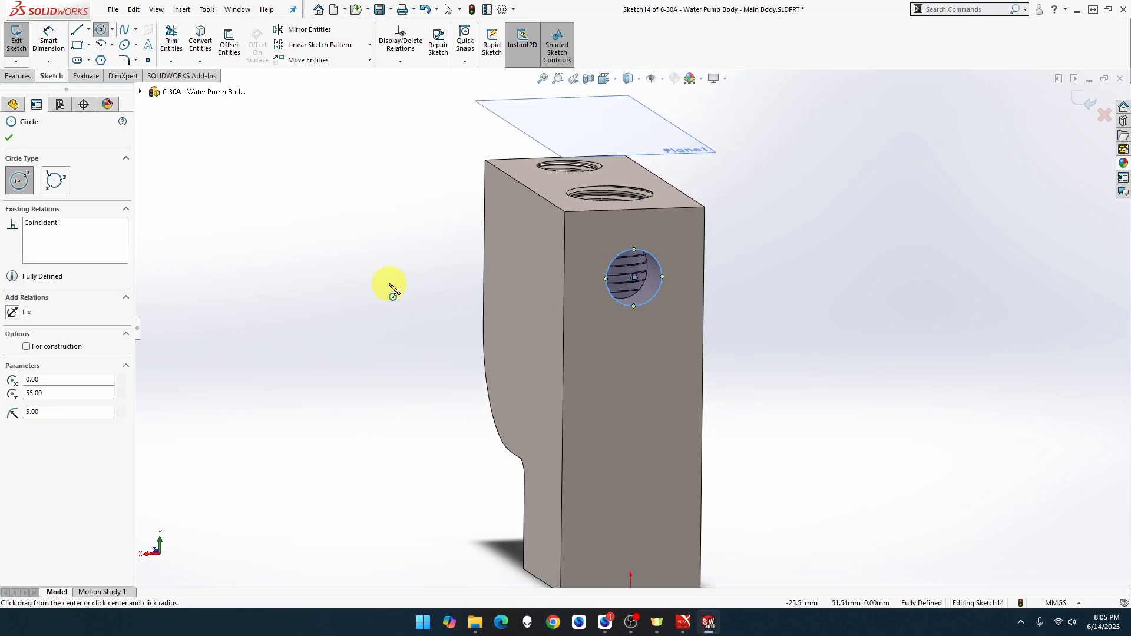
middle_drag(394, 282, 387, 366)
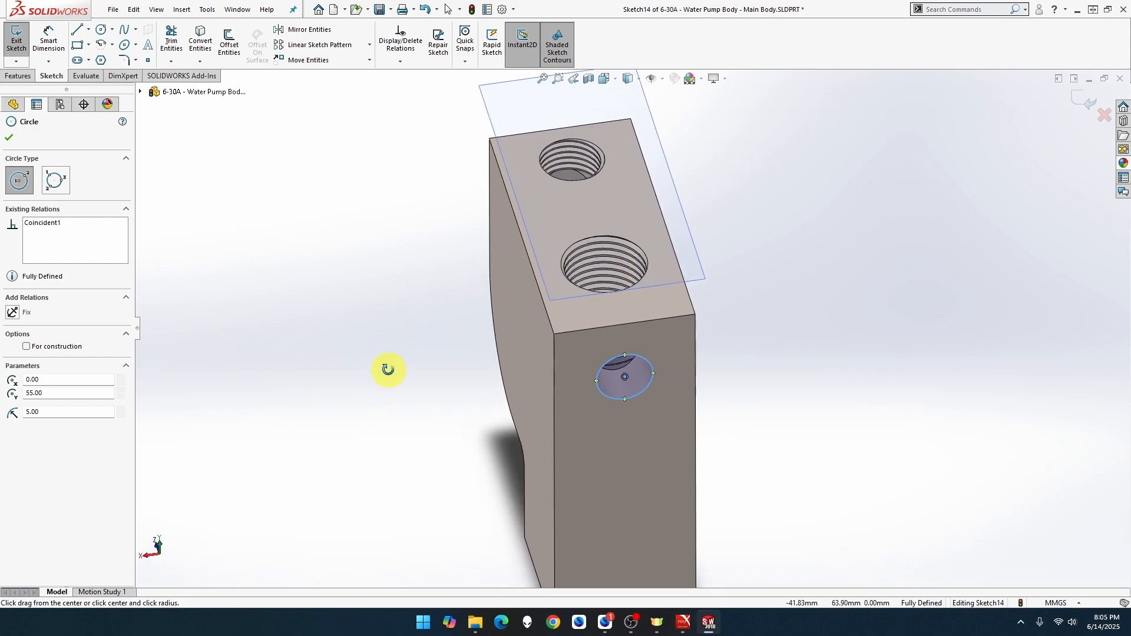
key(z)
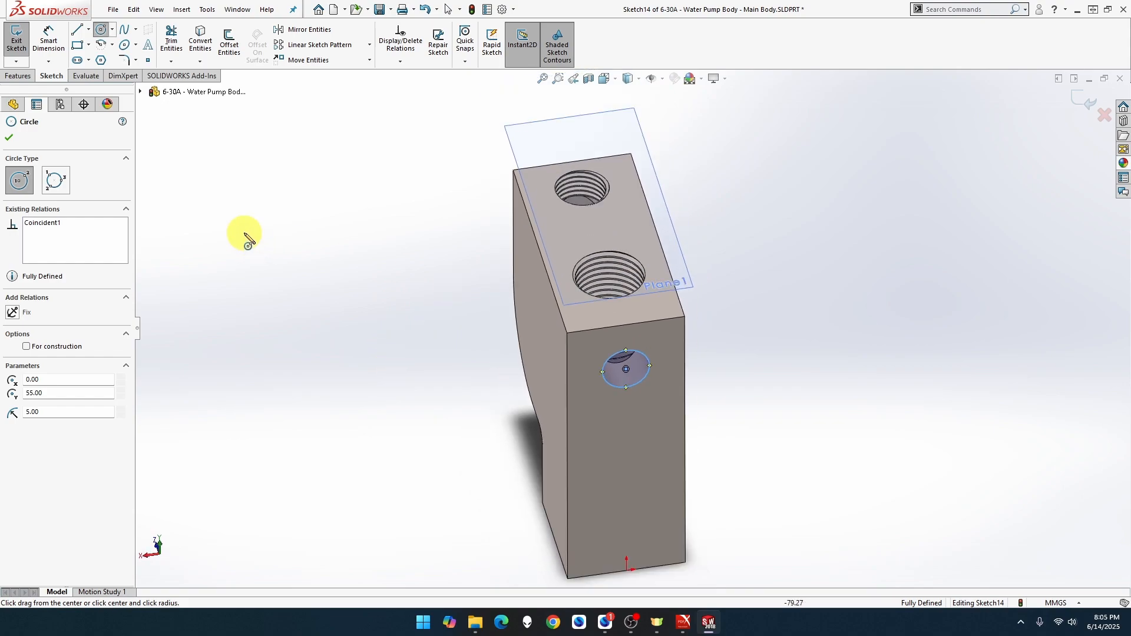
click(18, 76)
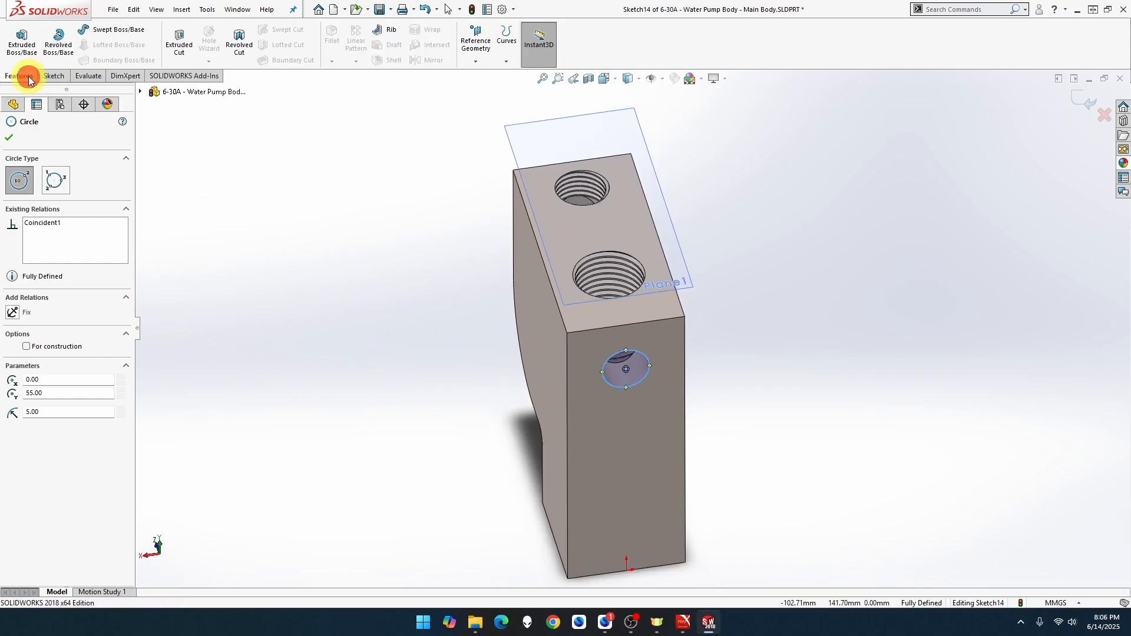
click(179, 42)
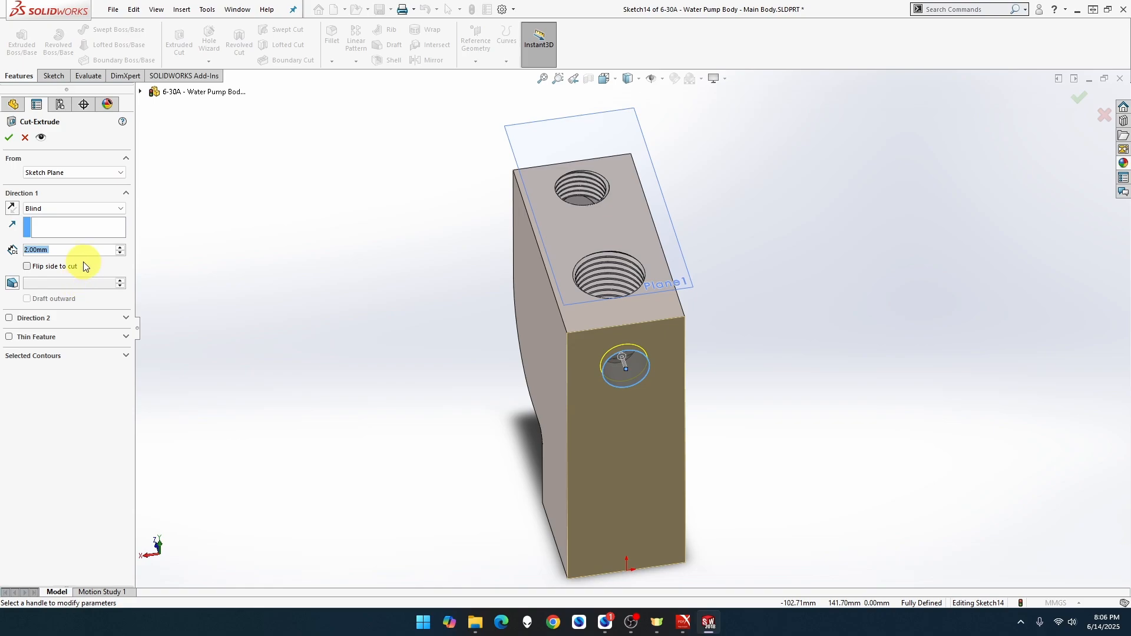
click(13, 209)
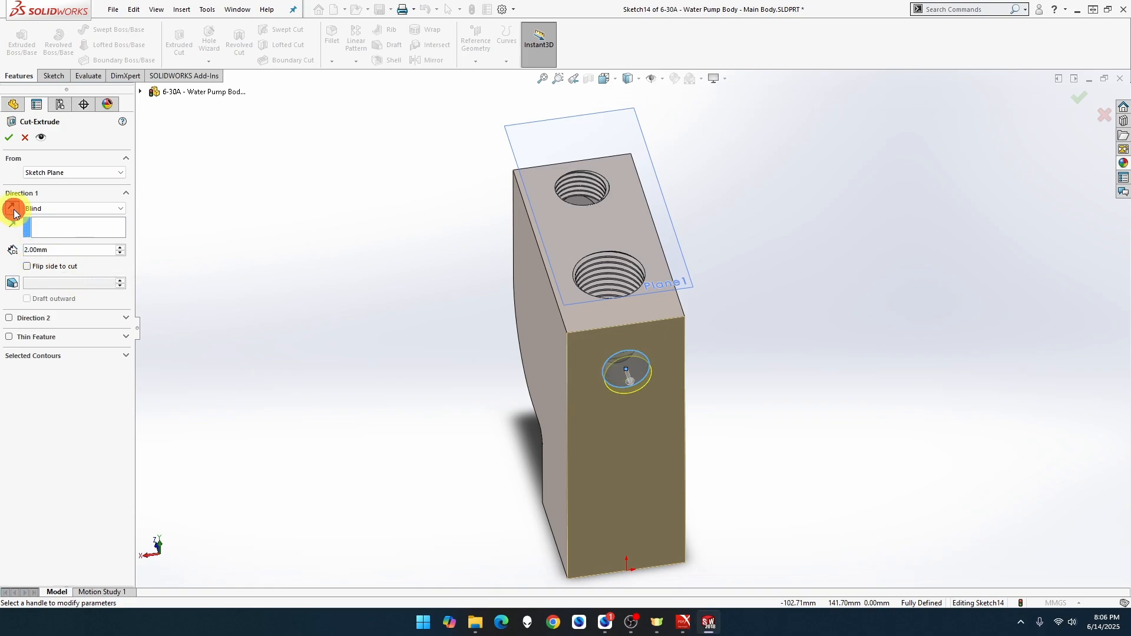
click(13, 210)
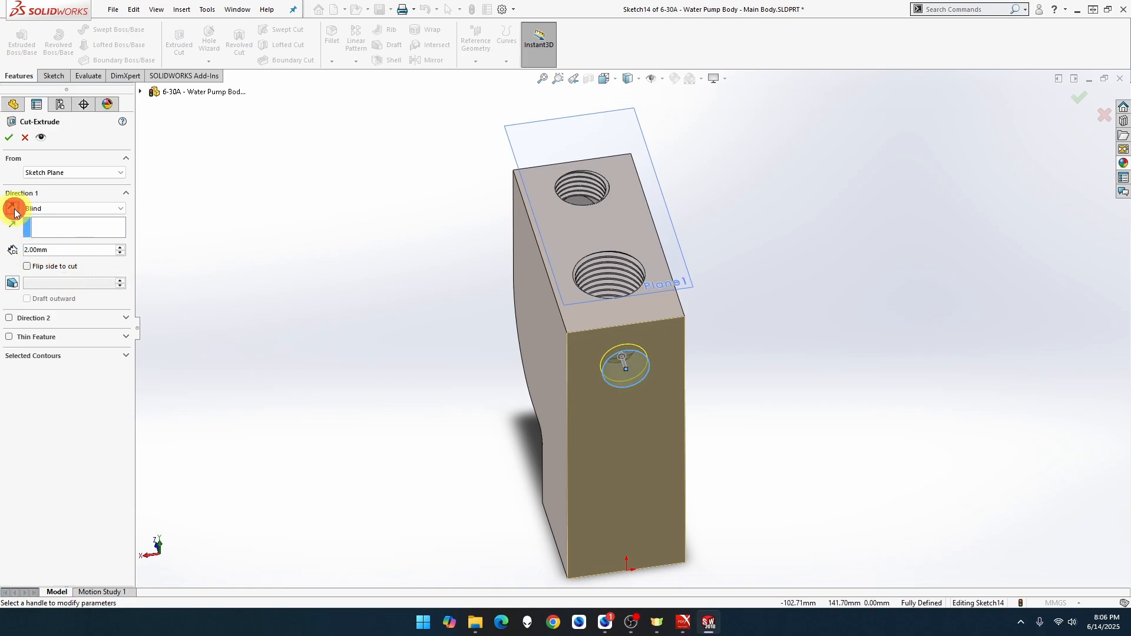
click(65, 248)
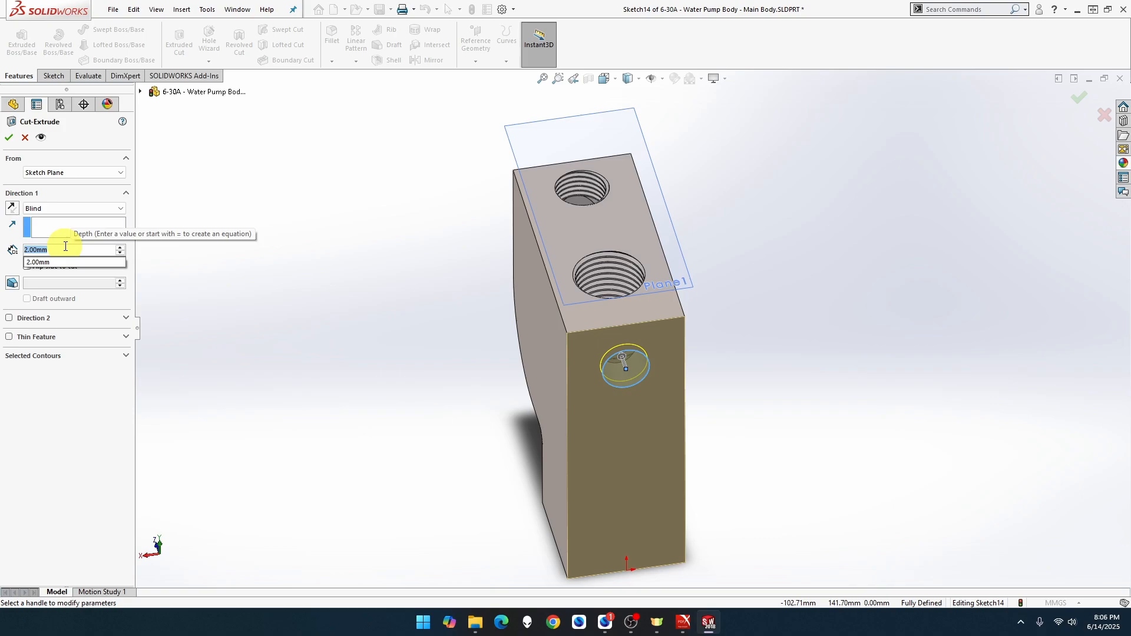
text(16)
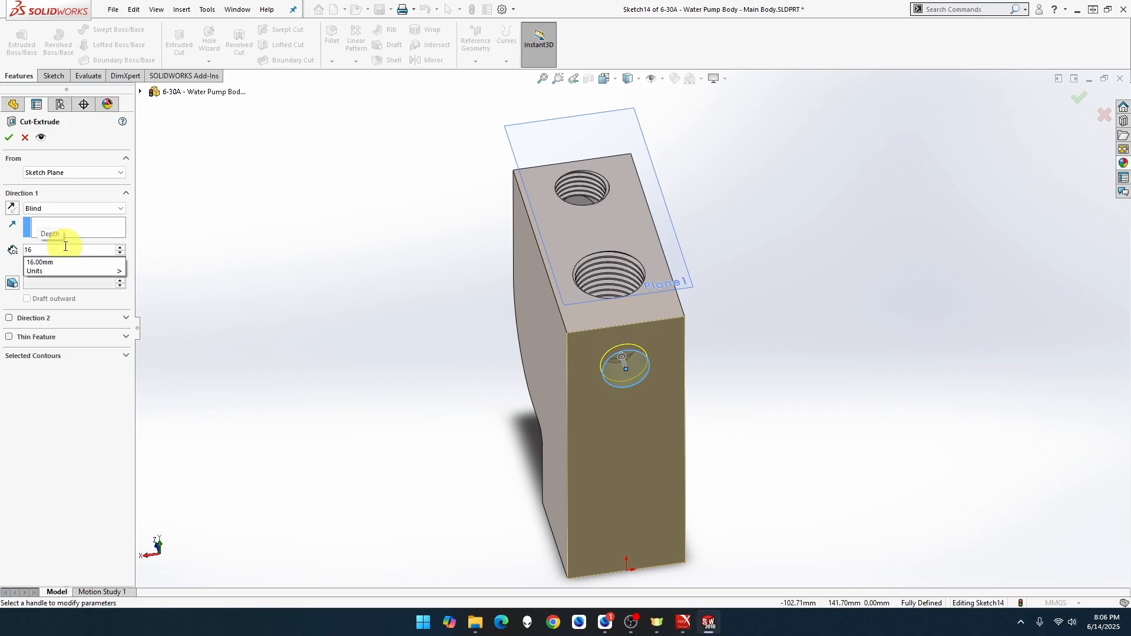
text(+29+)
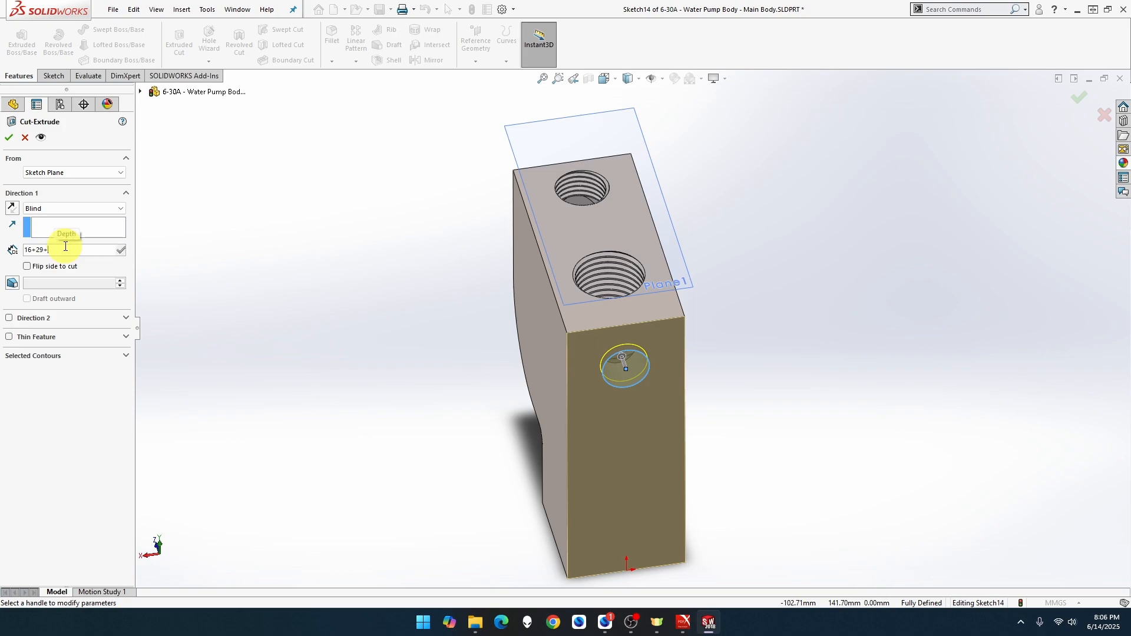
key(Return)
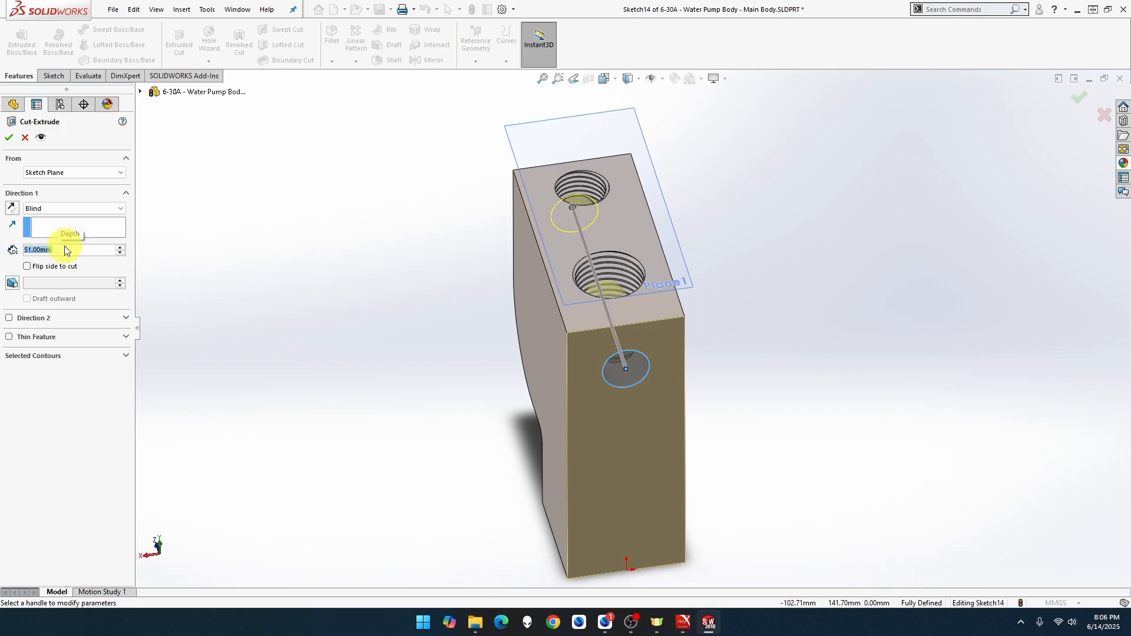
click(8, 139)
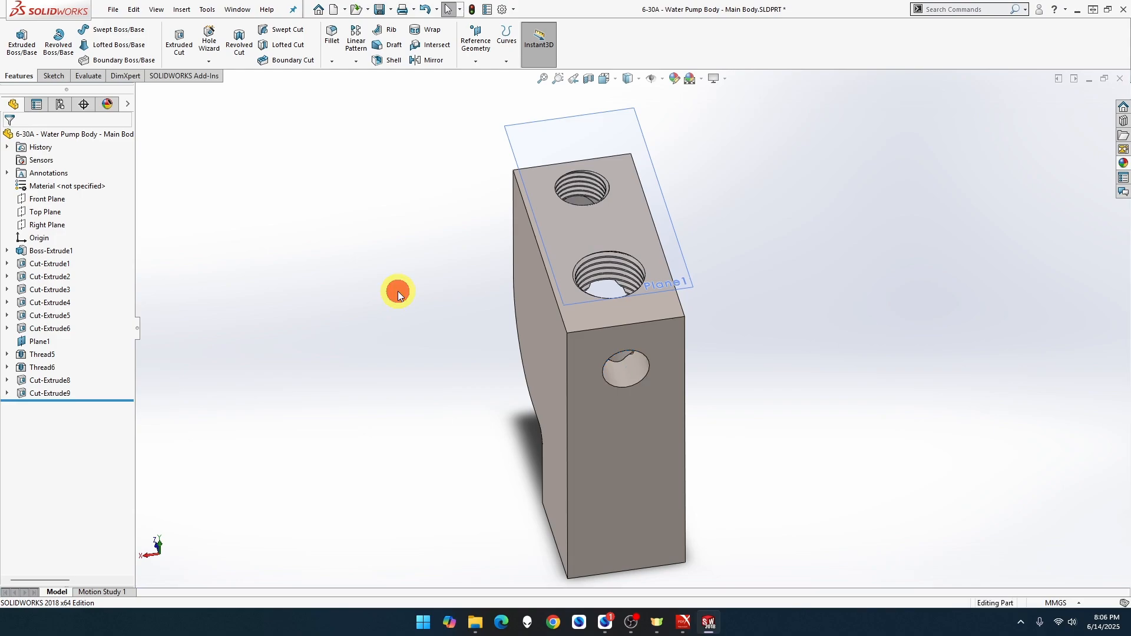
Delete the cross-hole clearing cut Cut-Extrude9 and its circle sketch Sketch14.
middle_drag(402, 292, 399, 404)
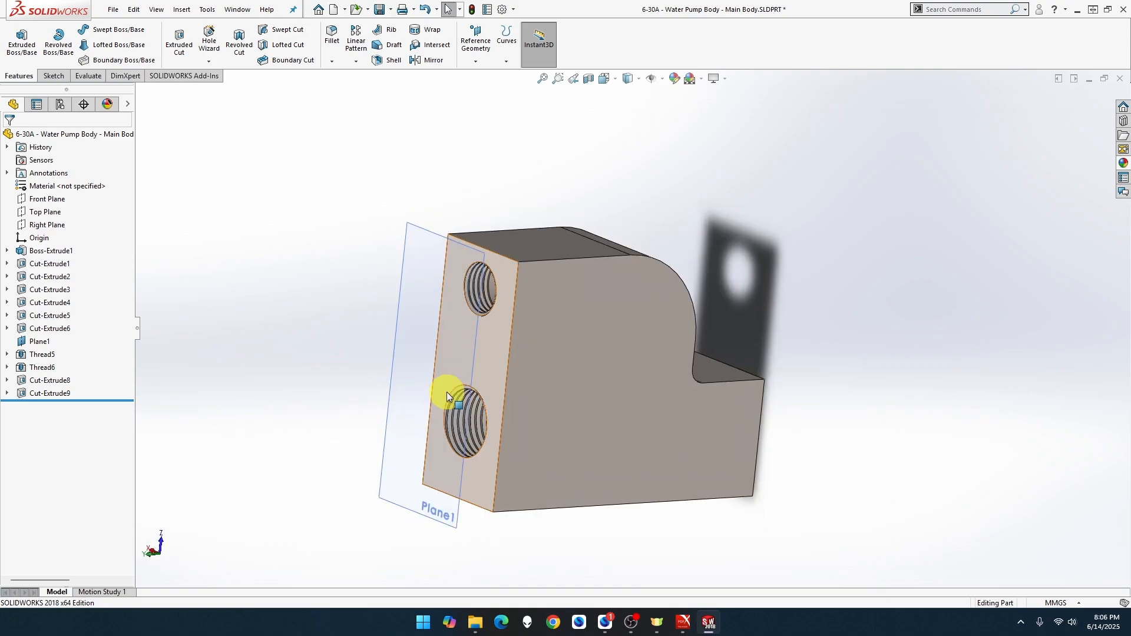
scroll(436, 373, up, 1)
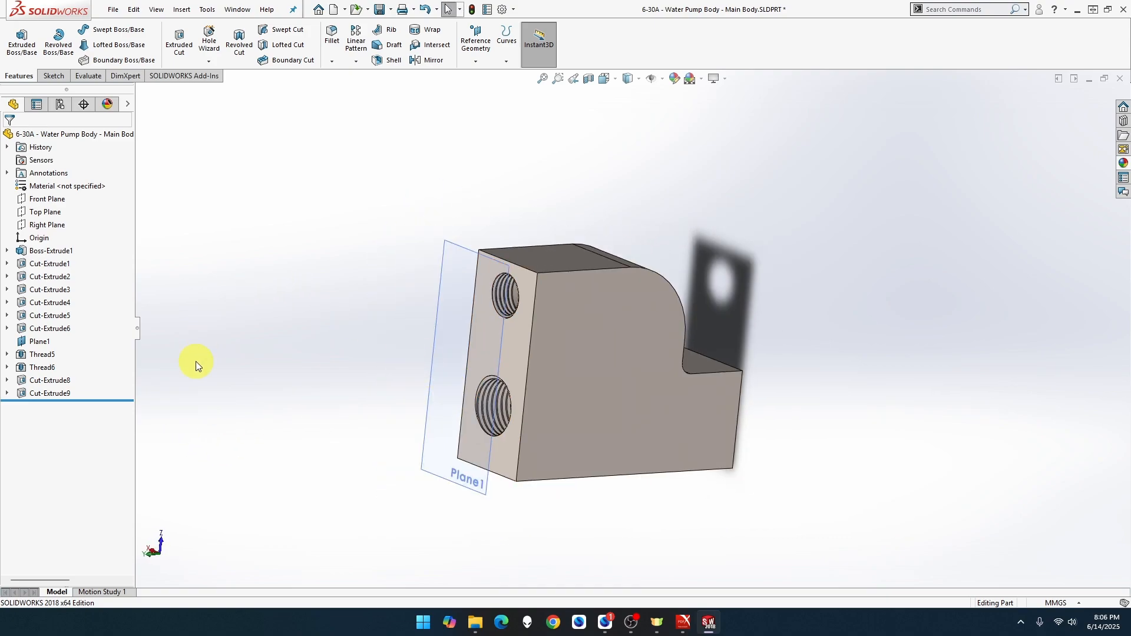
click(71, 393)
right_click(59, 394)
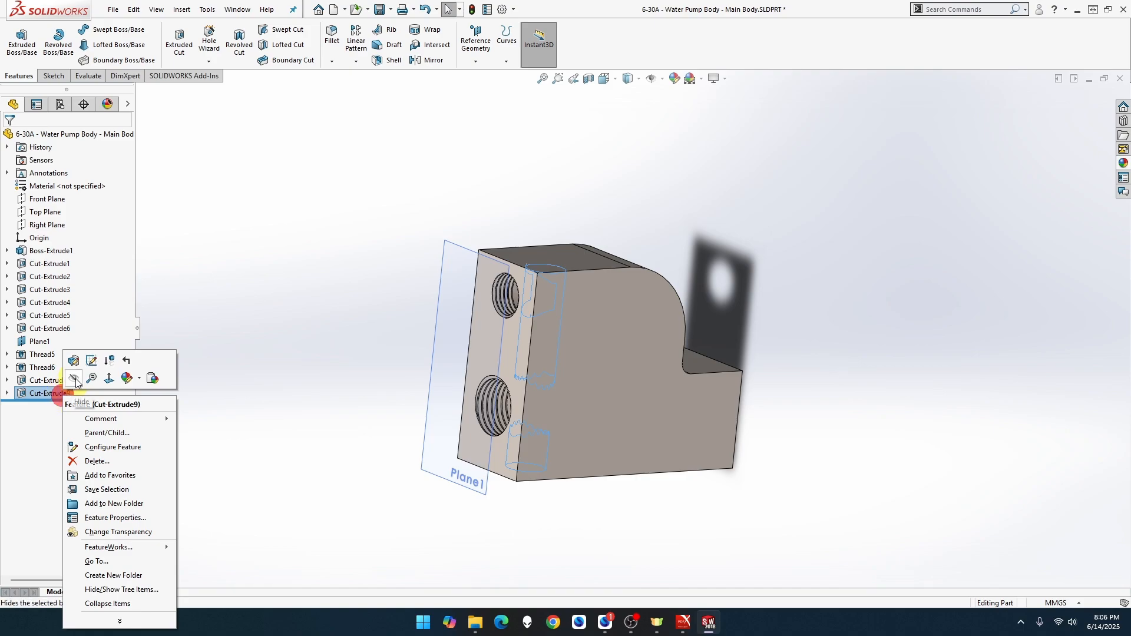
click(26, 394)
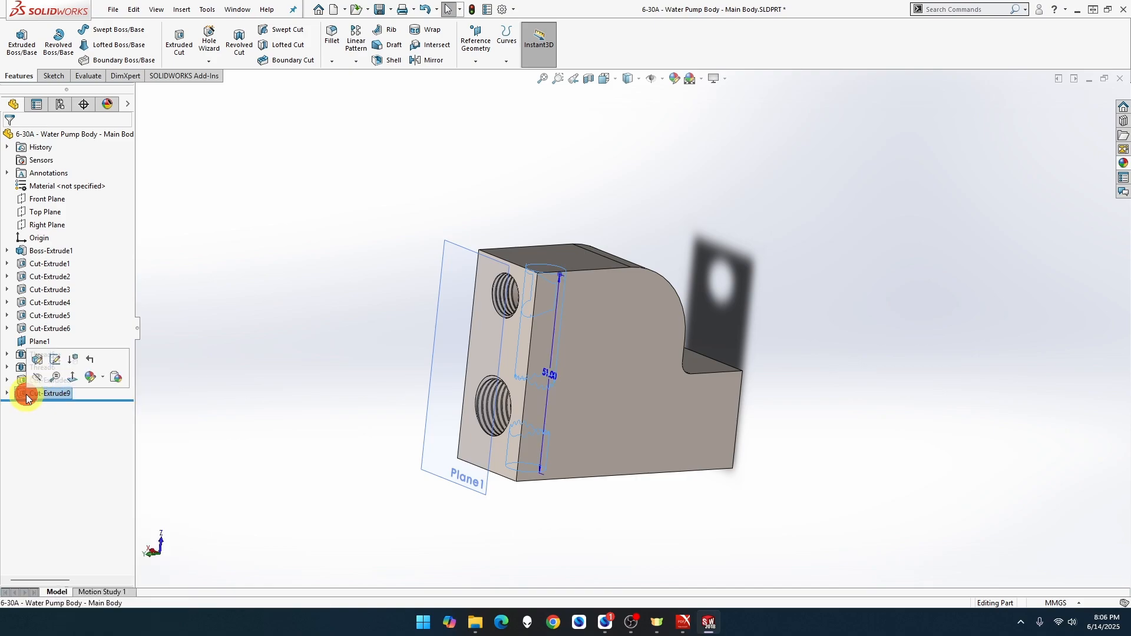
key(Delete)
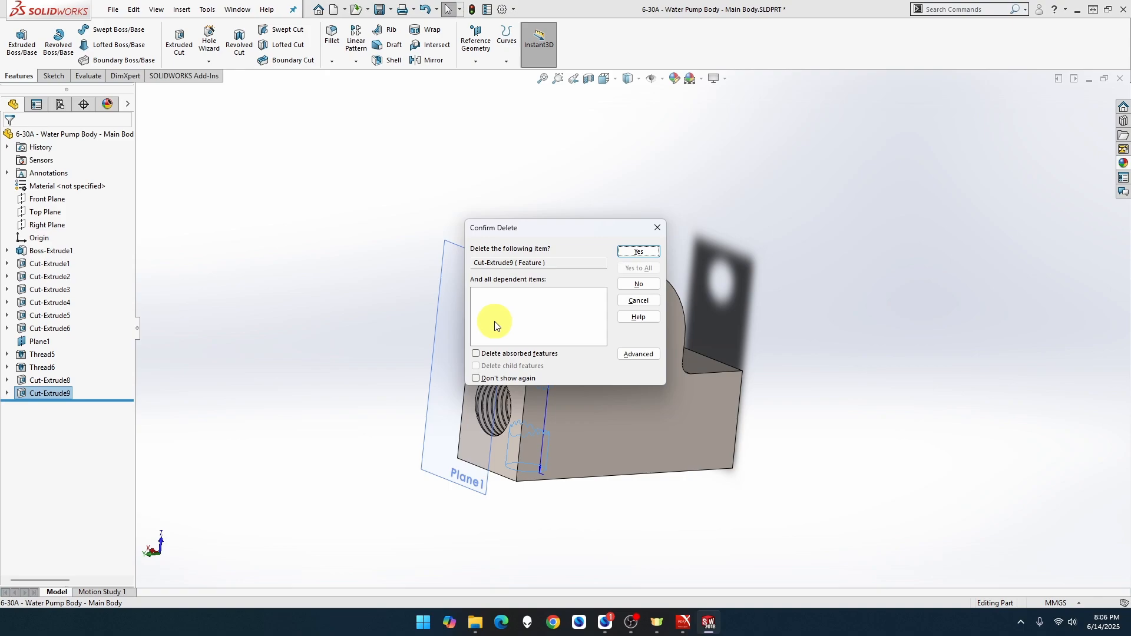
key(Return)
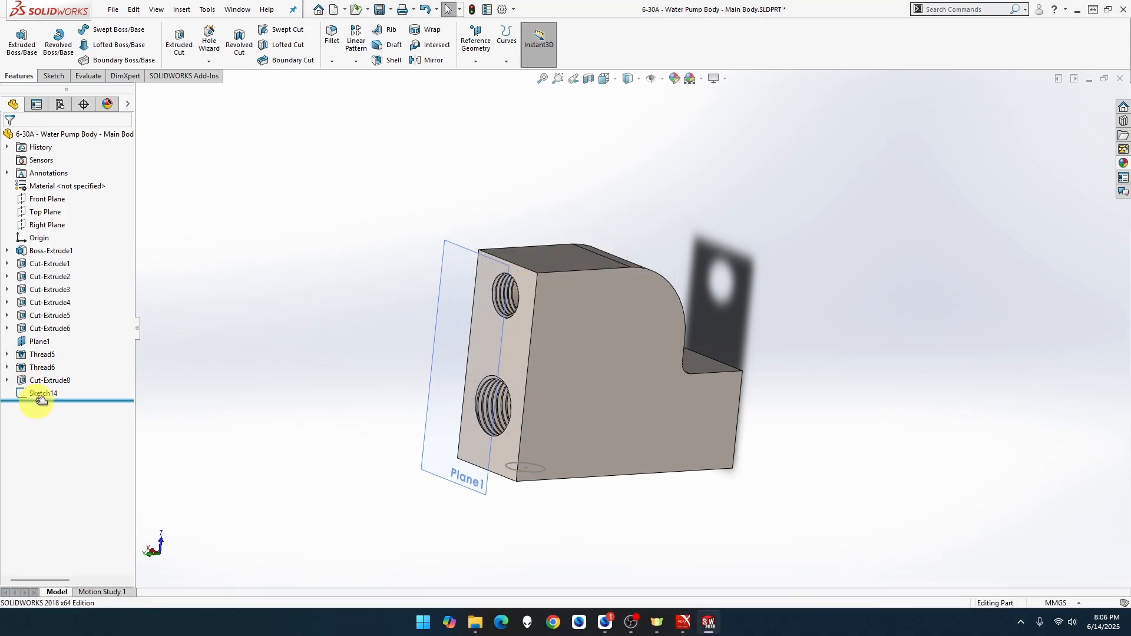
click(41, 397)
key(Delete)
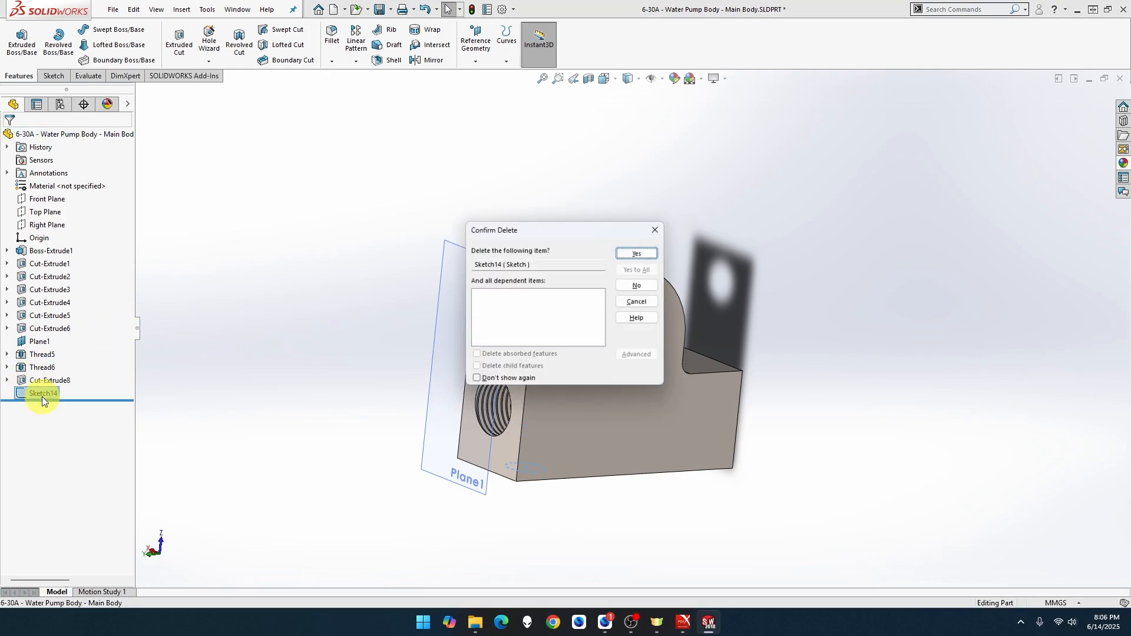
key(Return)
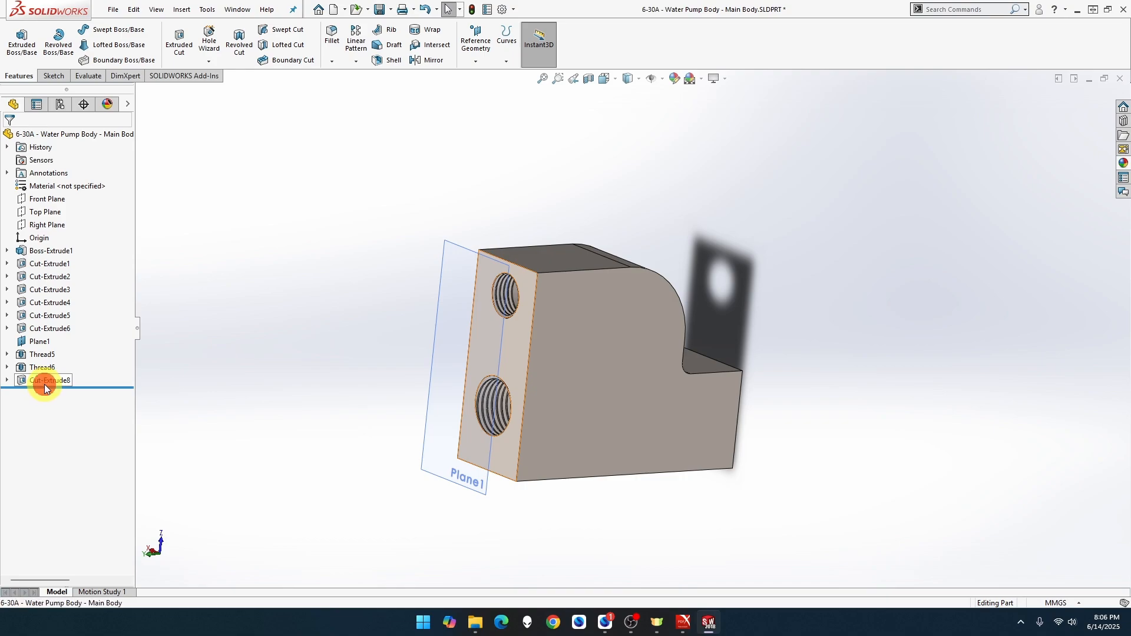
Delete the thread-trimming cut Cut-Extrude8 and its rectangle sketch on Plane1.
click(44, 383)
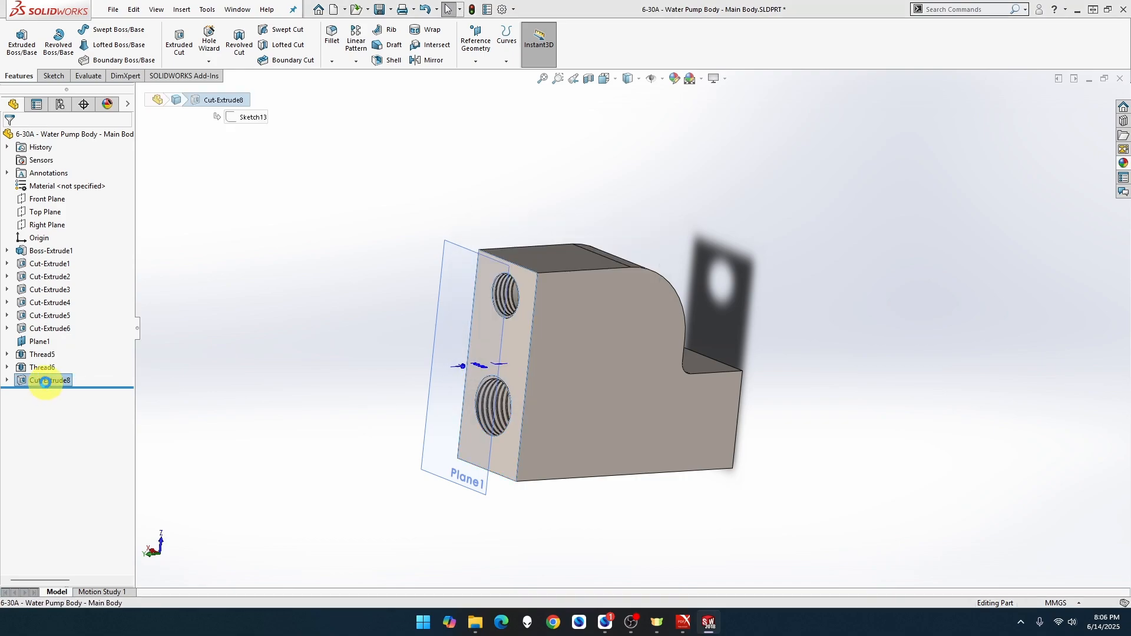
key(Return)
click(46, 382)
key(Delete)
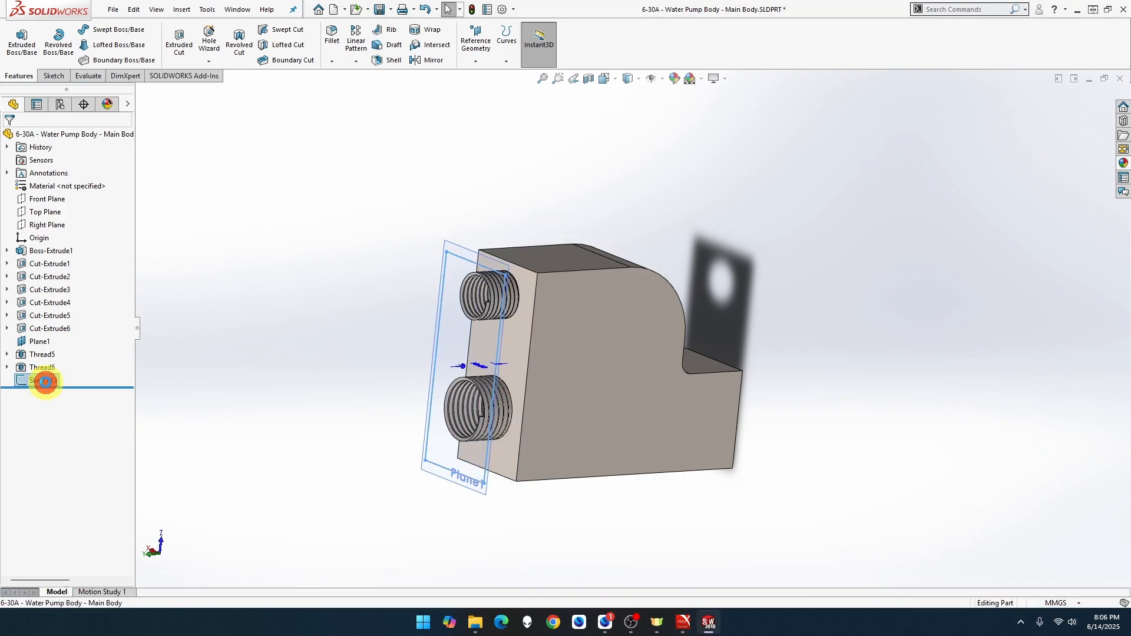
key(Return)
Delete both thread features, Thread6 and Thread5, and the reference plane Plane1.
click(43, 369)
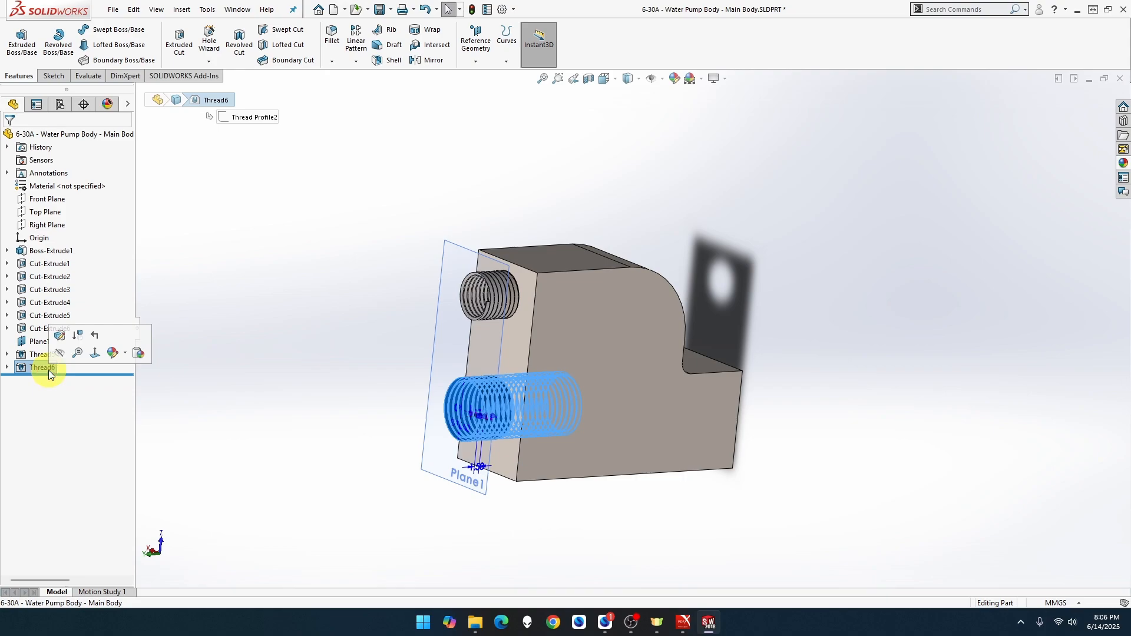
key(Delete)
key(Return)
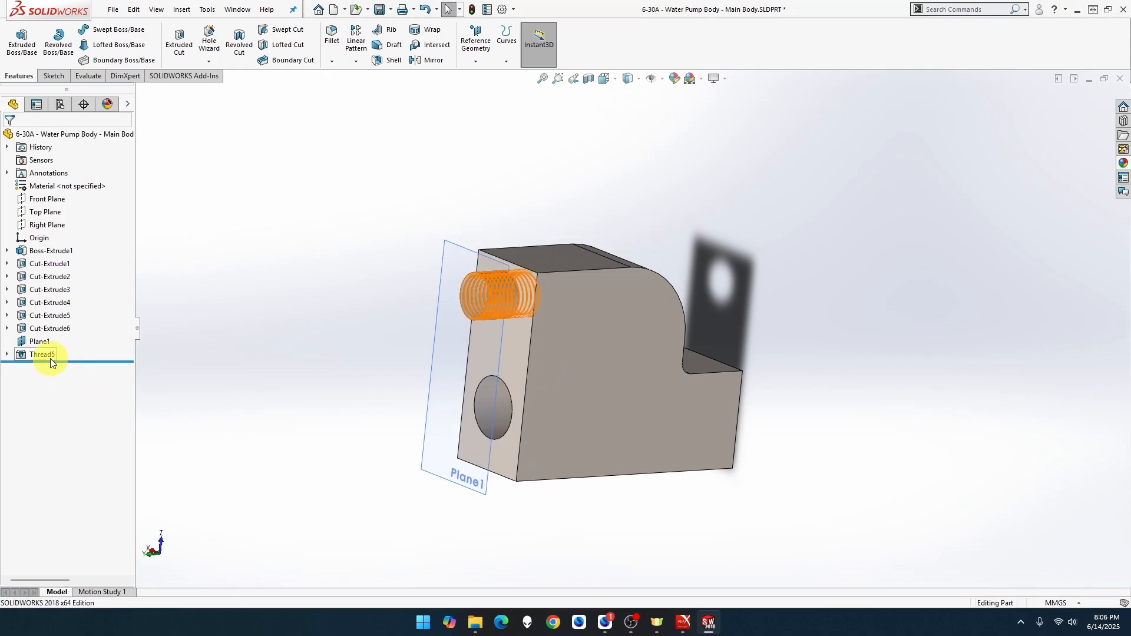
click(47, 355)
key(Delete)
key(Return)
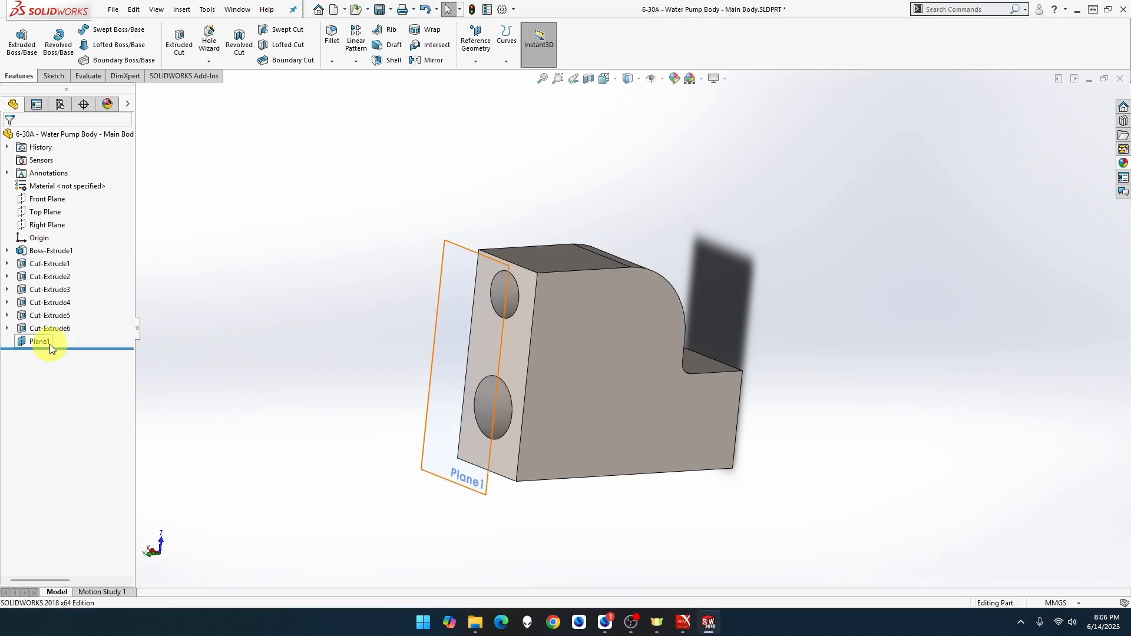
click(50, 344)
key(Delete)
key(Return)
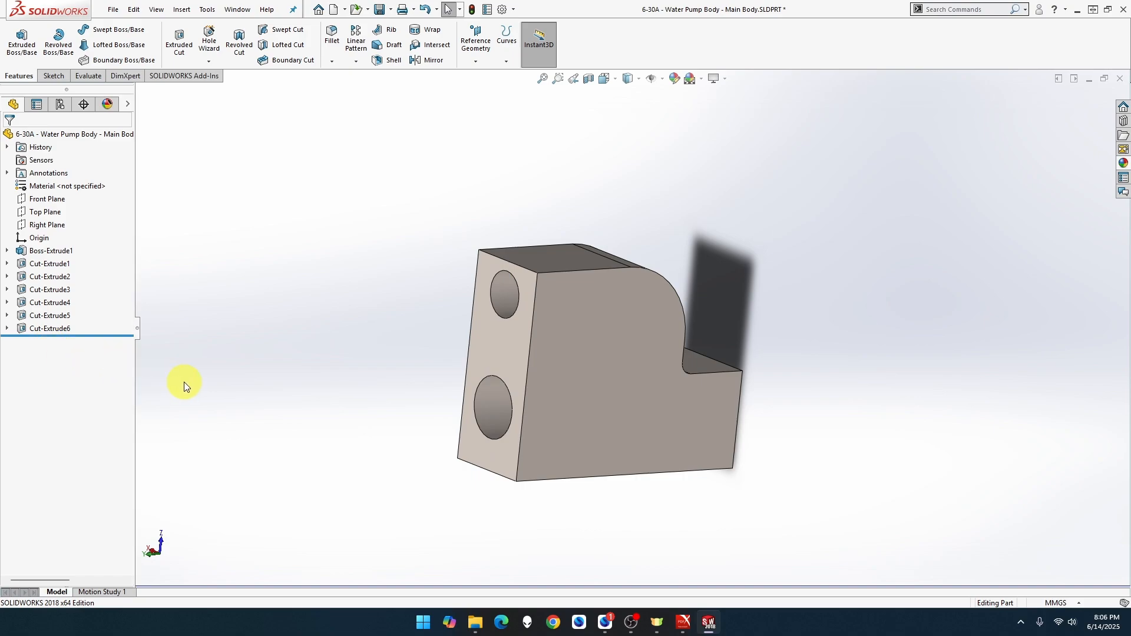
Start a new sketch on the P-shaped side face of the body, viewed face-on.
middle_drag(399, 396, 446, 242)
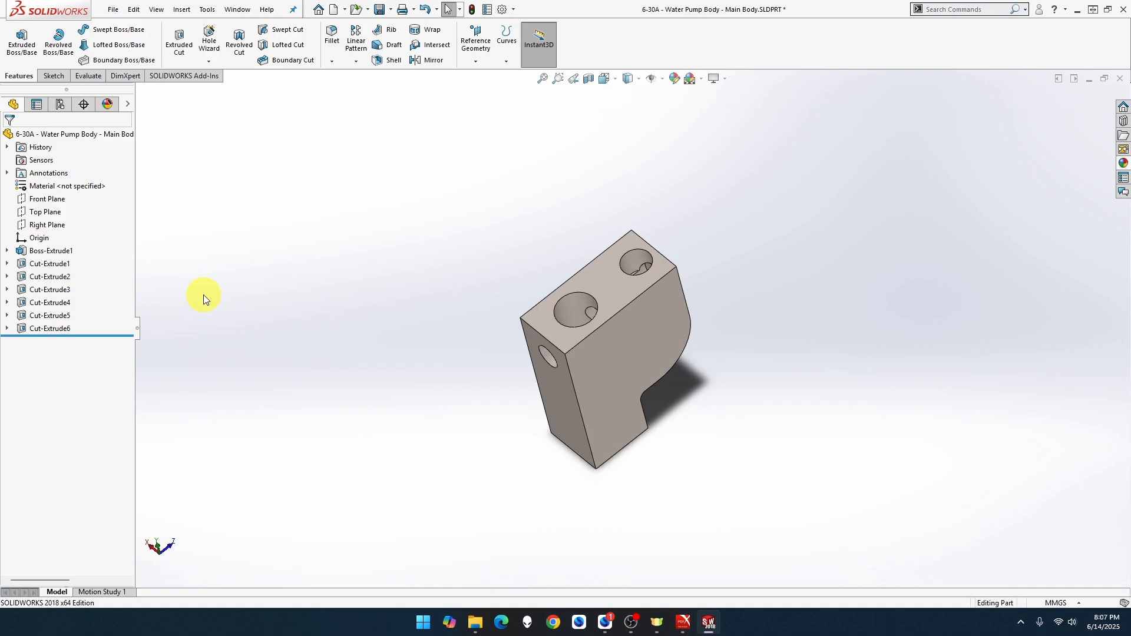
scroll(621, 254, down, 5)
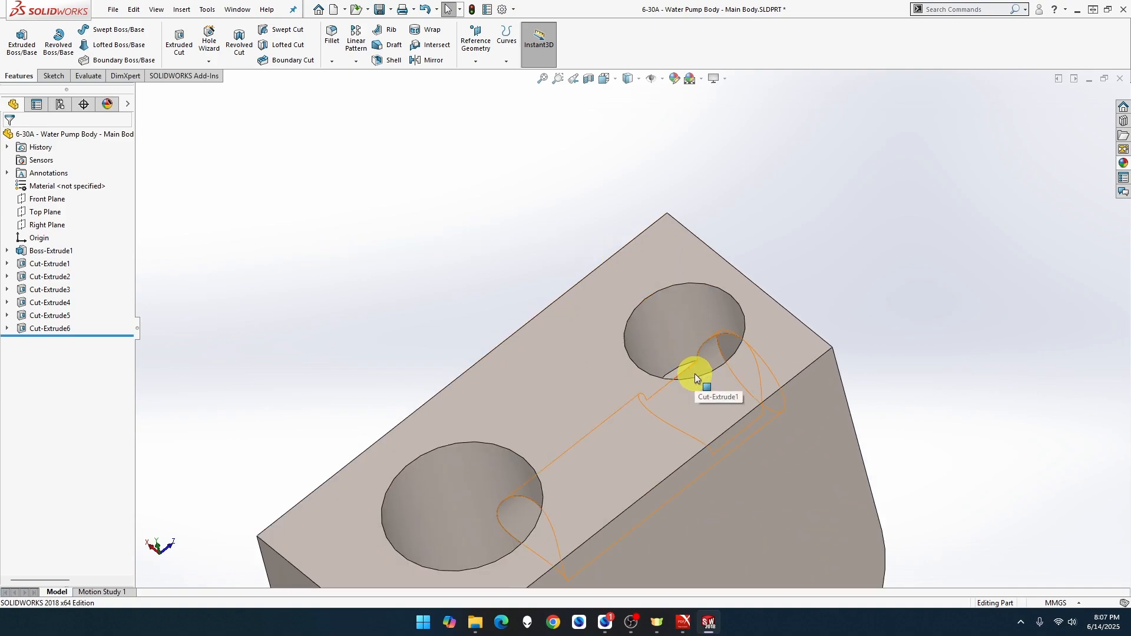
scroll(694, 374, up, 5)
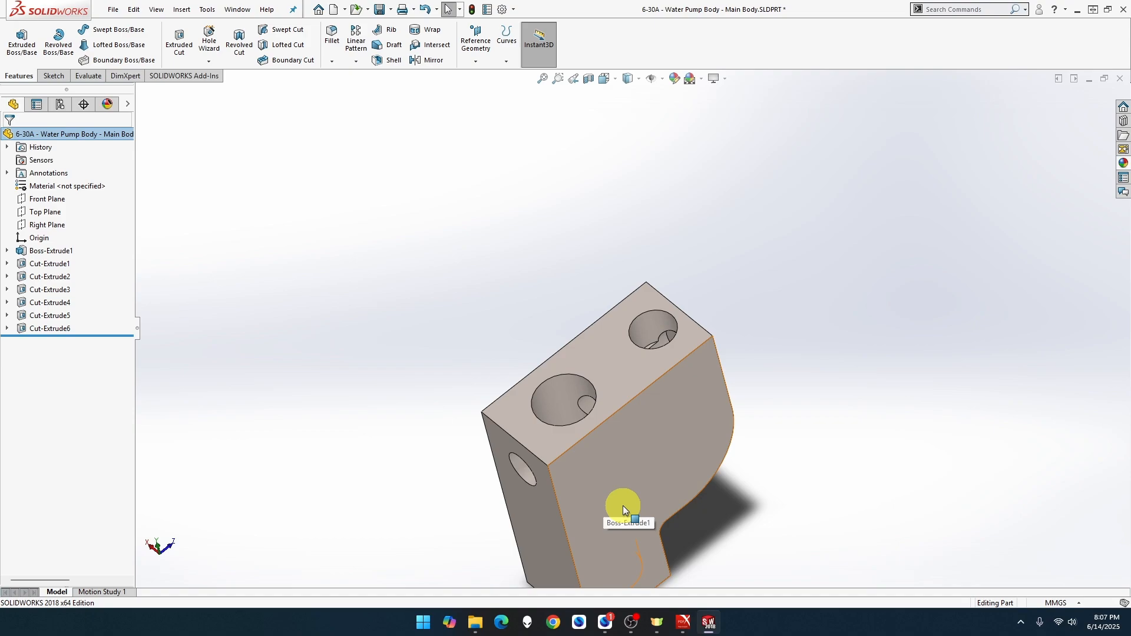
middle_drag(623, 506, 497, 592)
scroll(520, 545, up, 1)
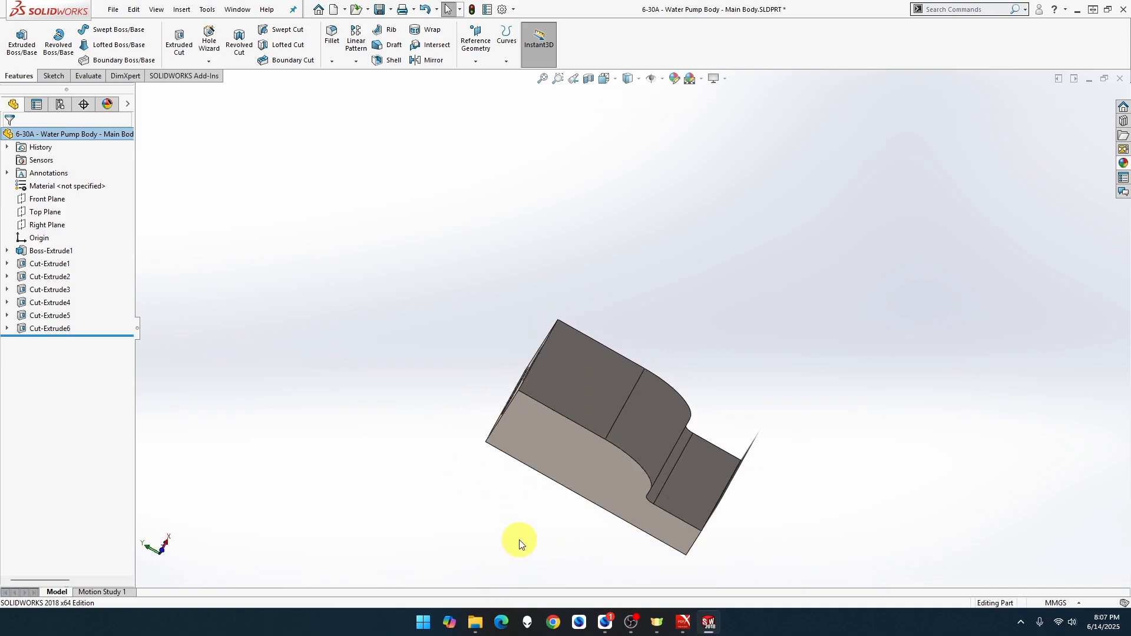
click(618, 80)
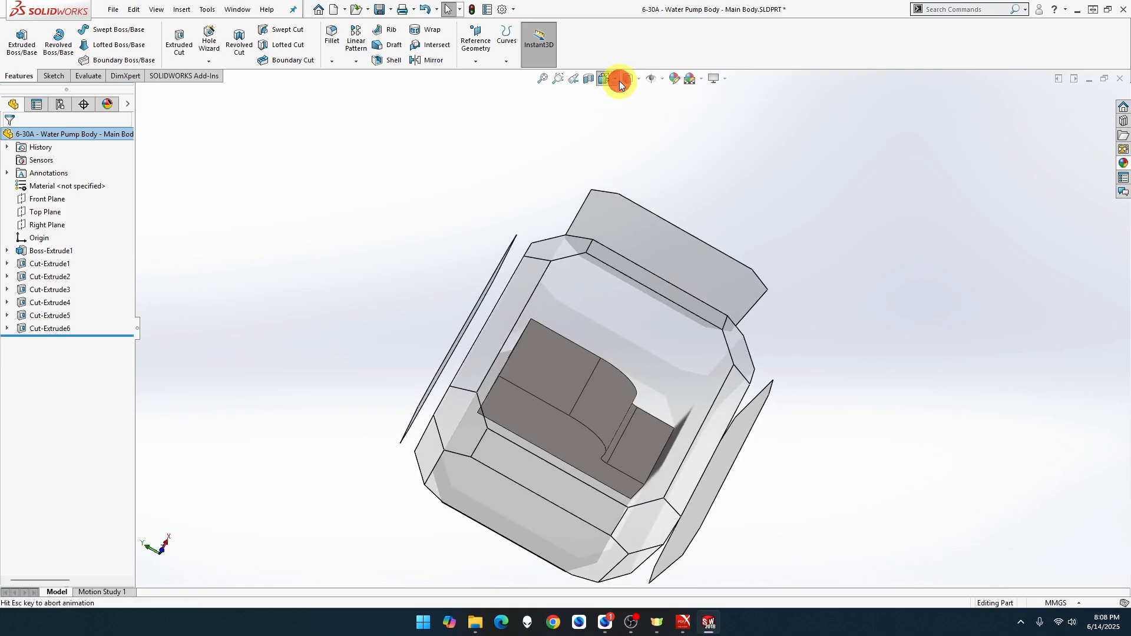
click(530, 334)
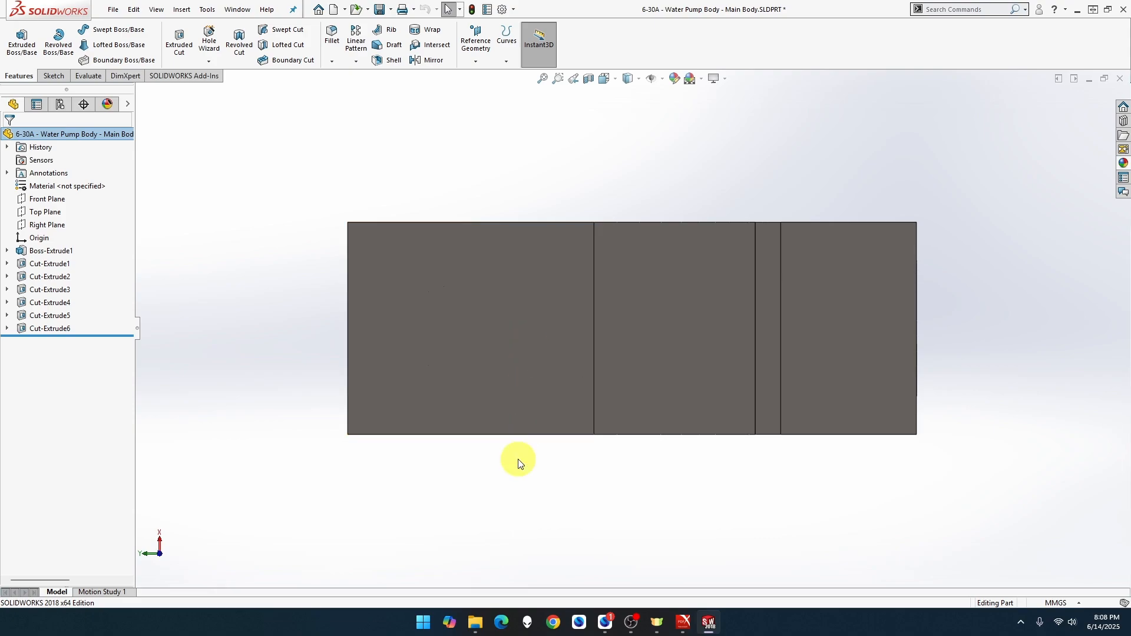
middle_drag(518, 459, 525, 409)
right_click(489, 439)
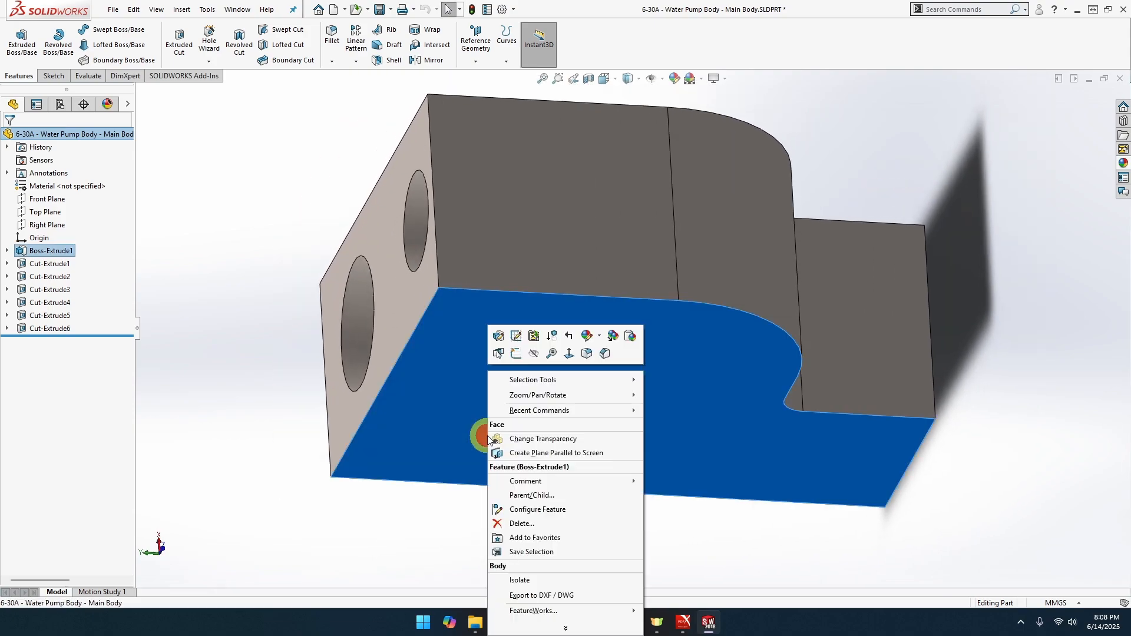
click(568, 352)
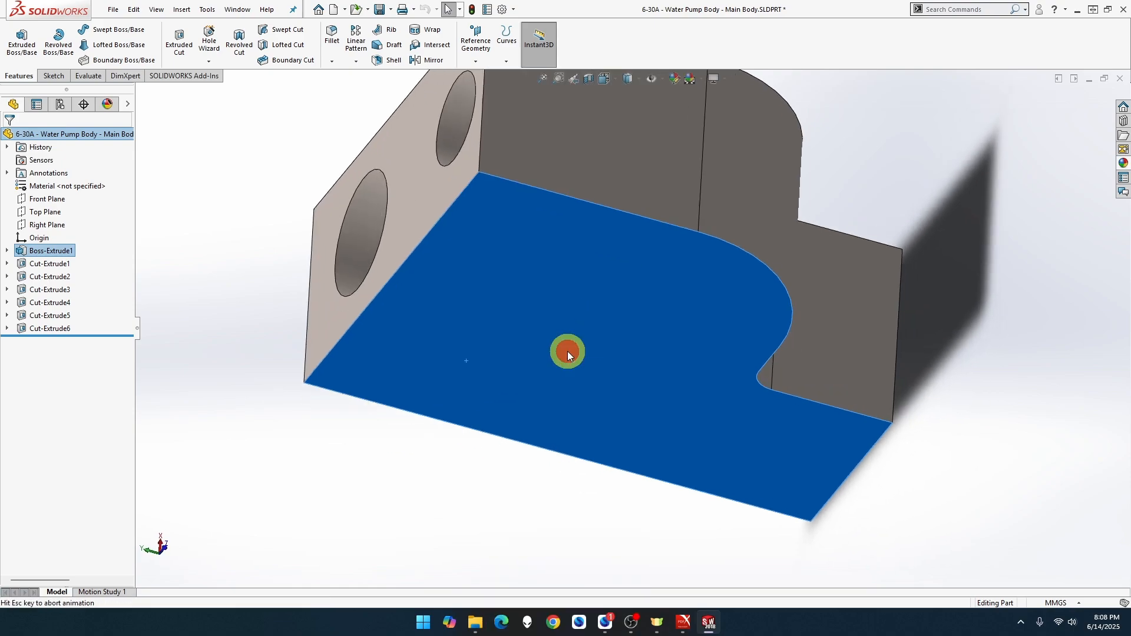
right_click(547, 213)
click(568, 204)
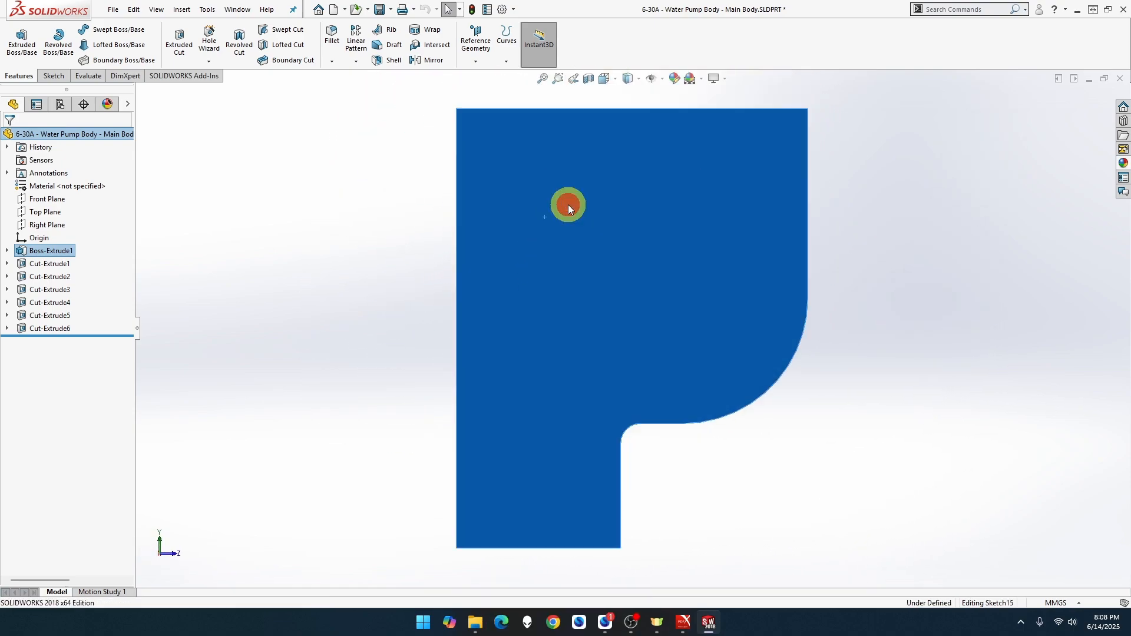
click(351, 182)
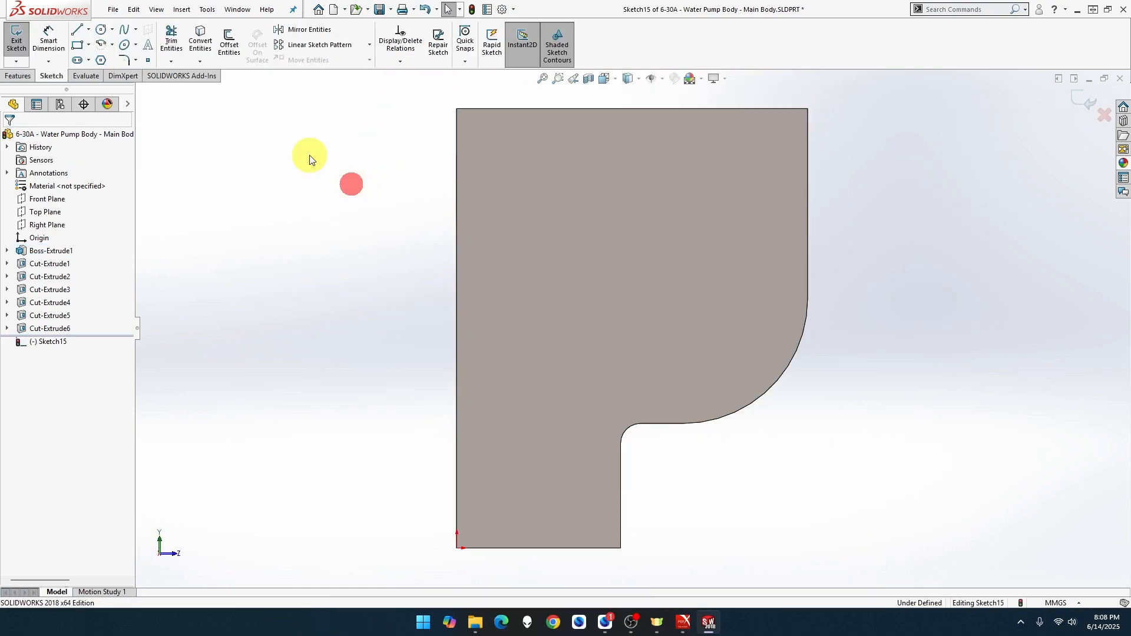
Sketch a circle near the corner between the top edge and the full-height straight edge, and dimension its diameter to 16 mm.
click(105, 30)
click(515, 190)
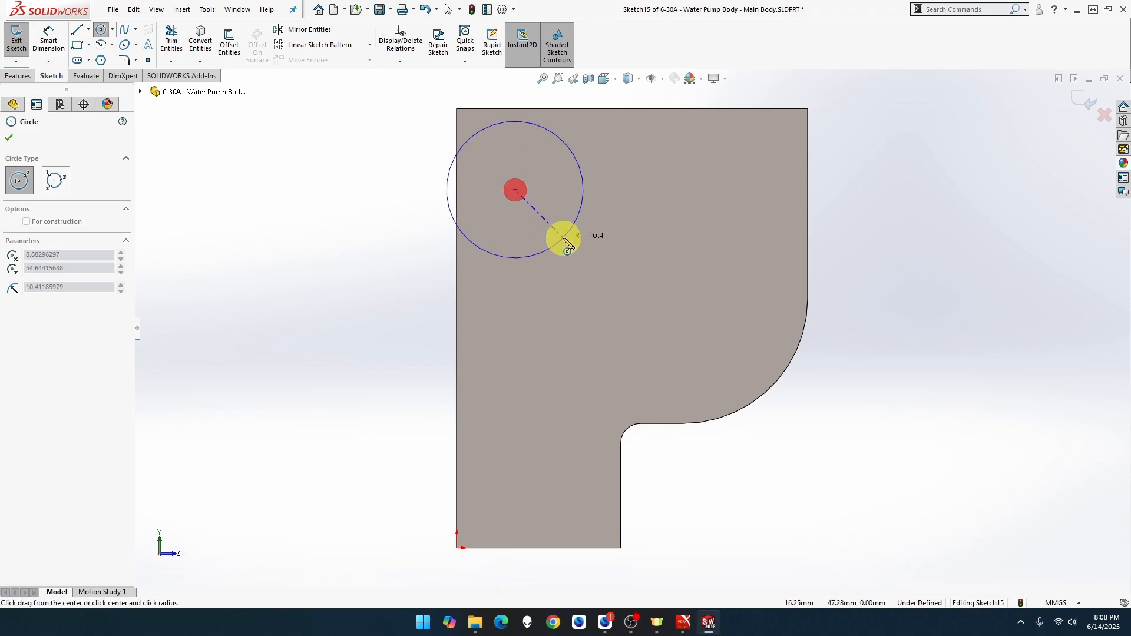
click(565, 239)
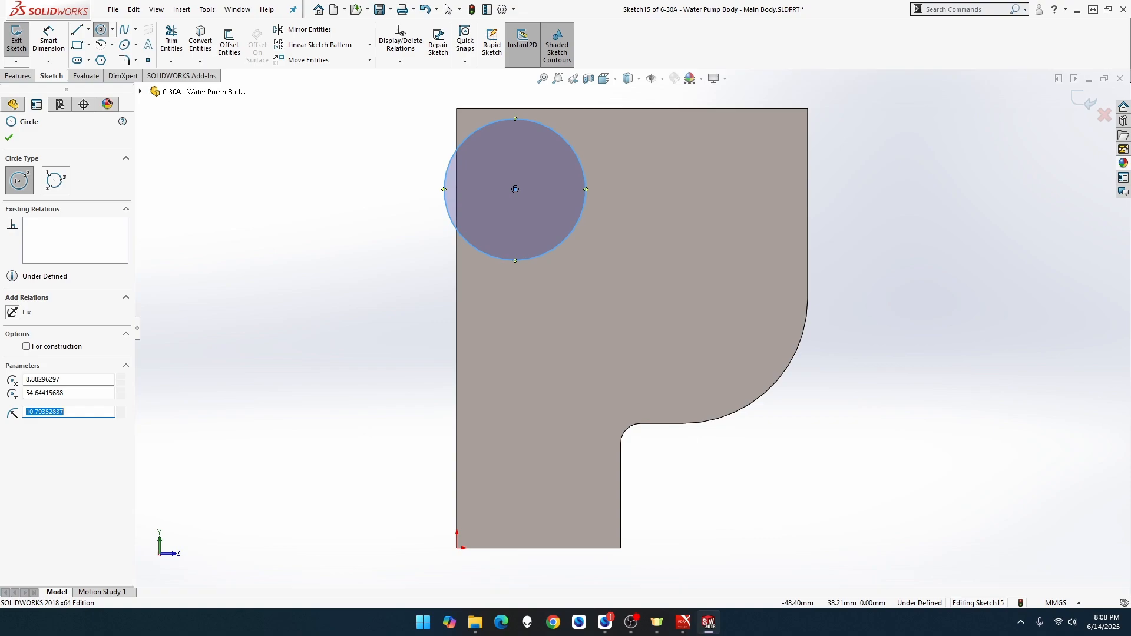
click(49, 42)
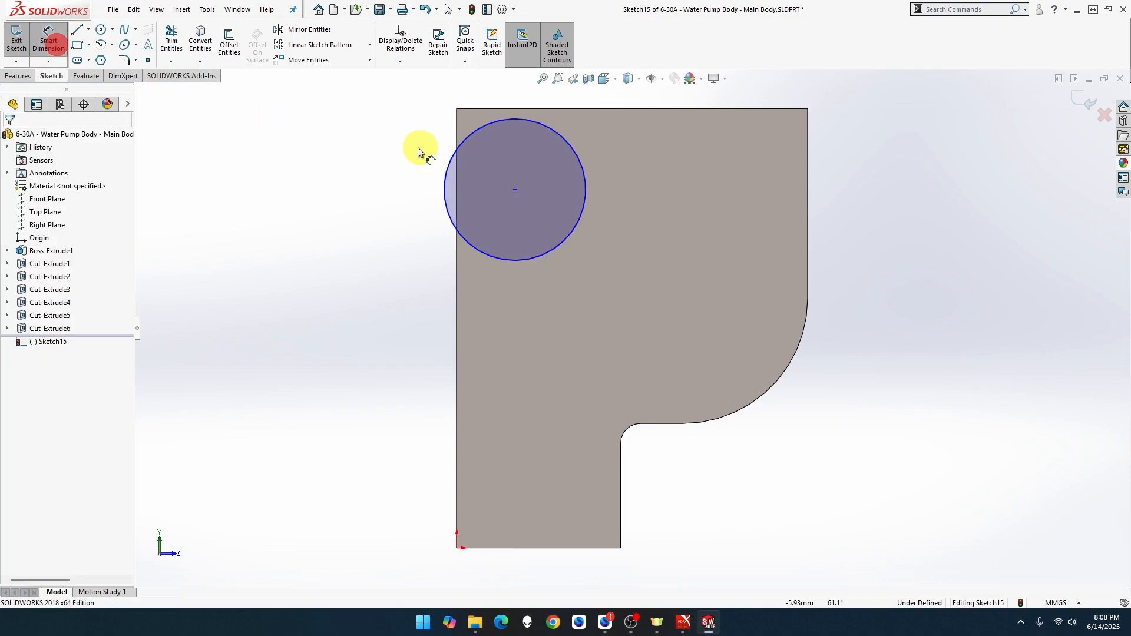
click(451, 161)
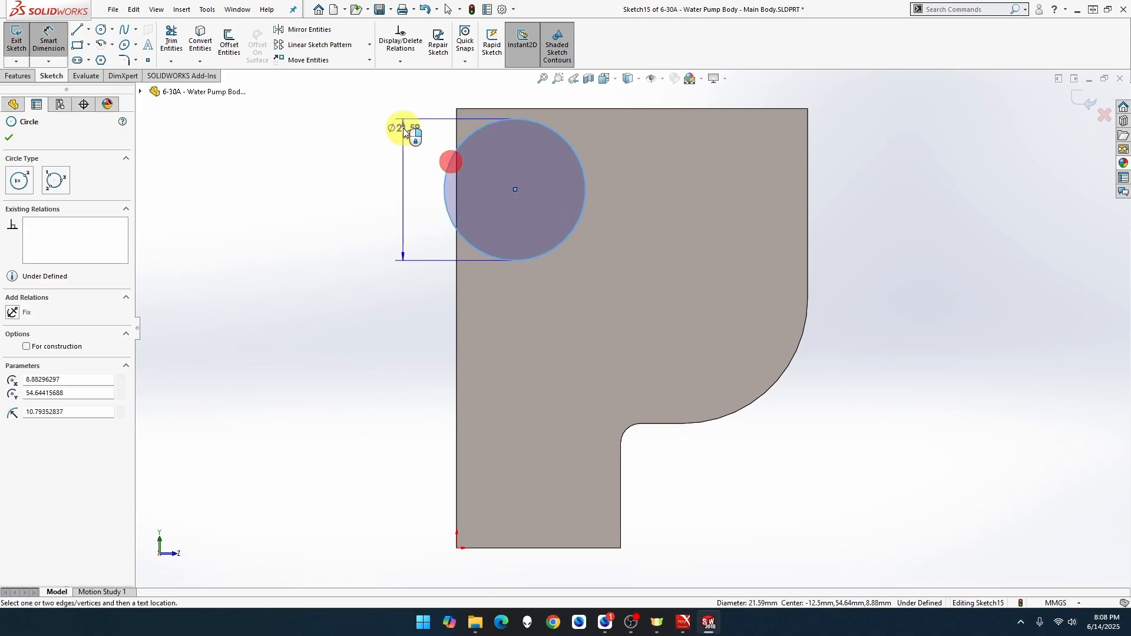
click(392, 106)
text(16)
key(Return)
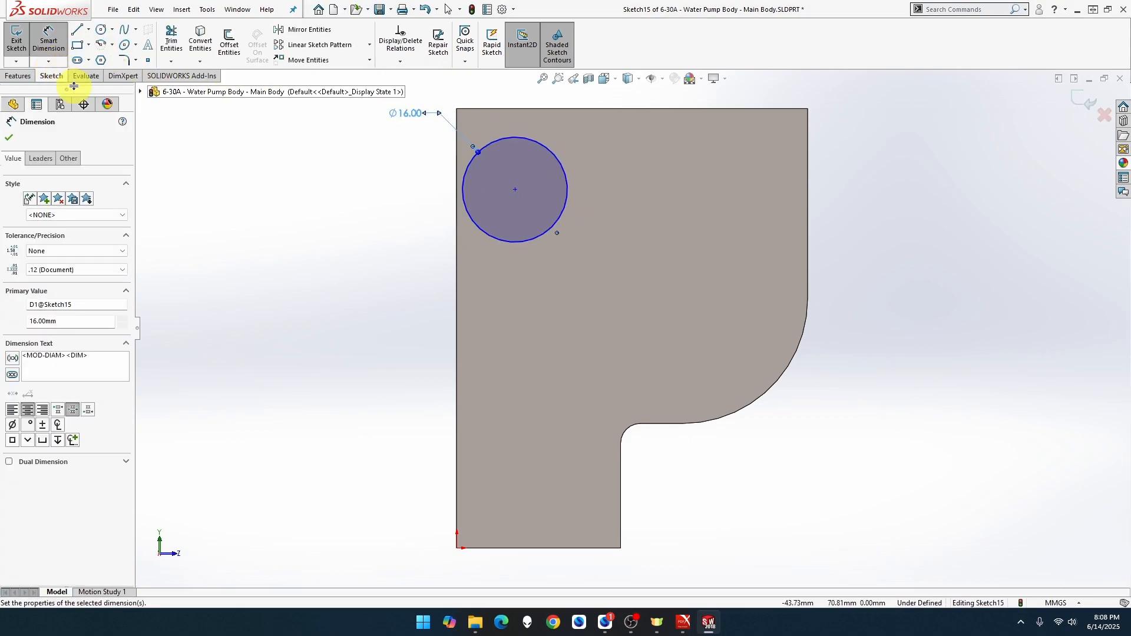
Dimension the circle's centre 16 mm from the full-height straight edge of the face.
click(515, 189)
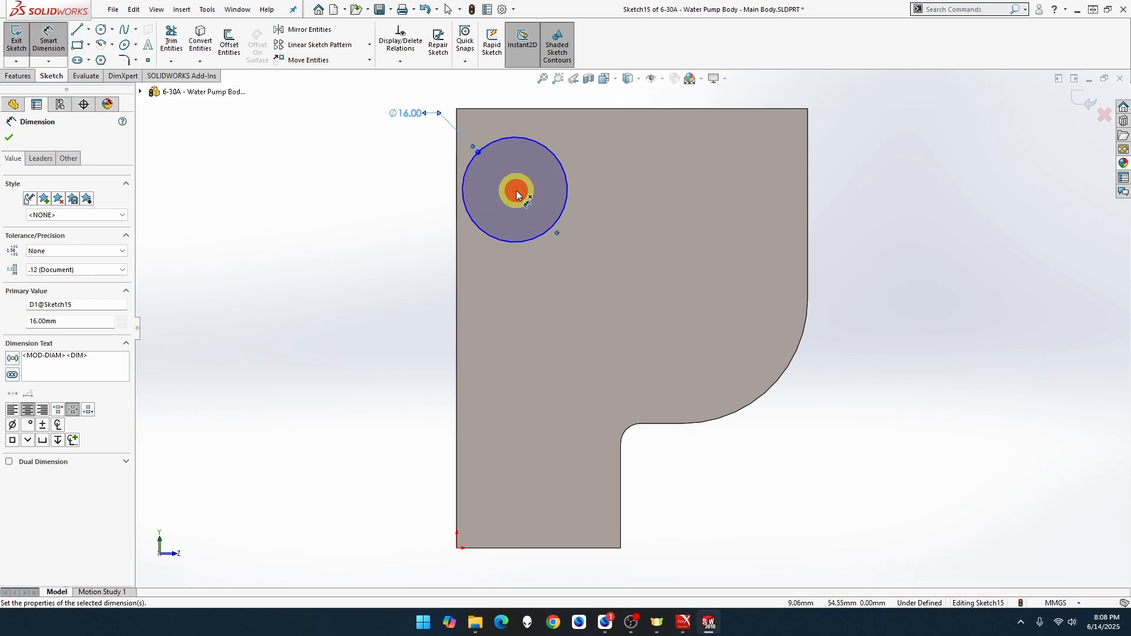
click(456, 184)
click(412, 185)
text(1)
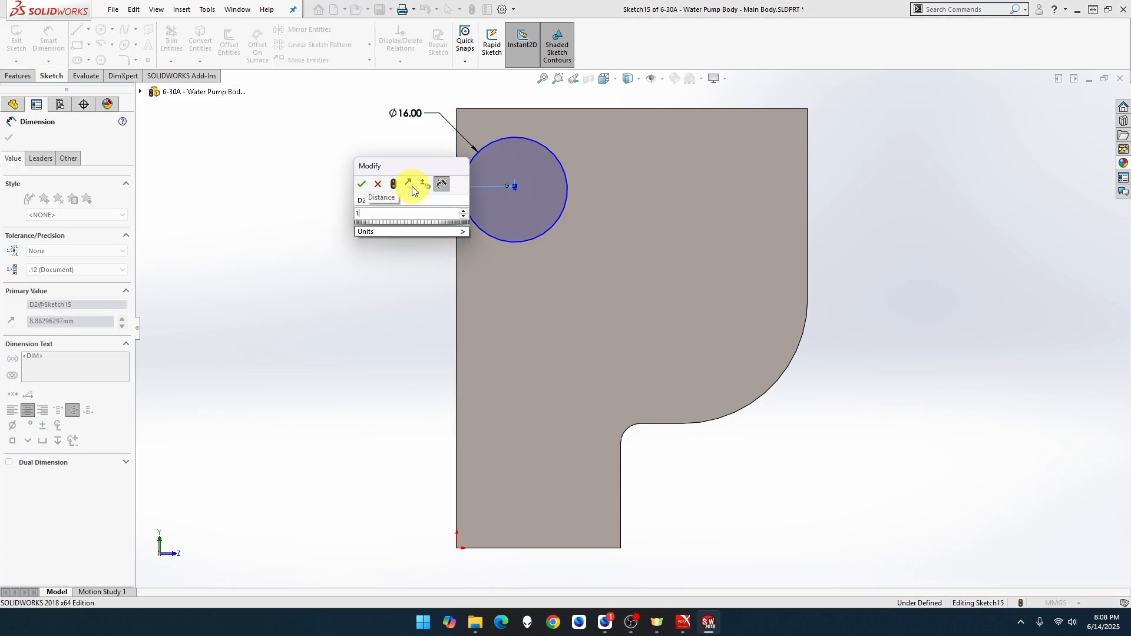
text(6)
key(Return)
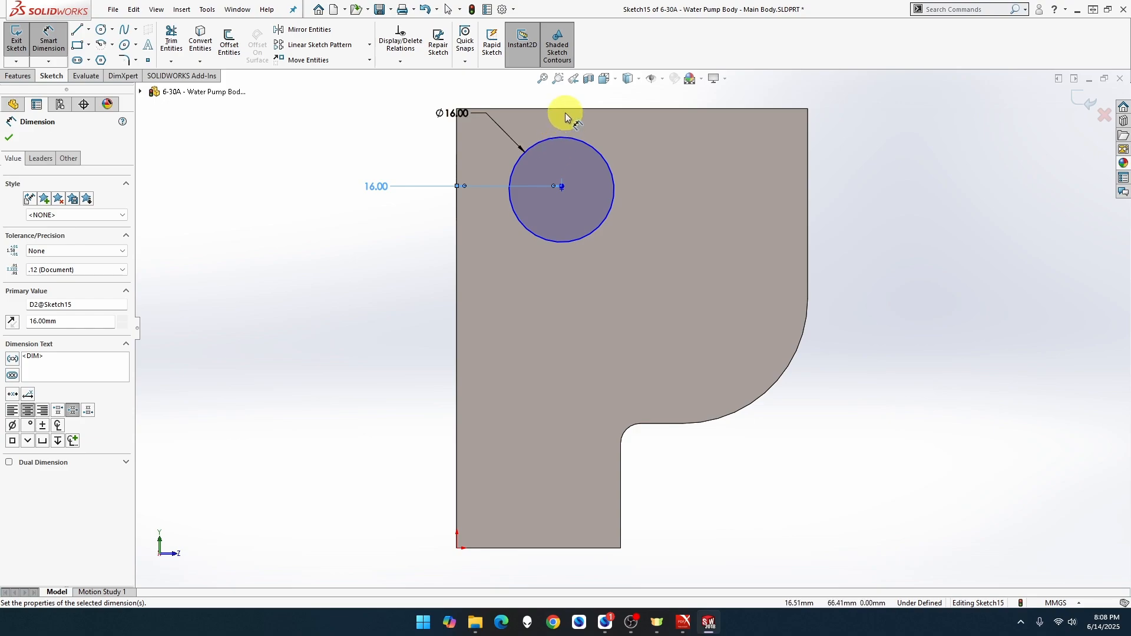
click(567, 108)
click(564, 186)
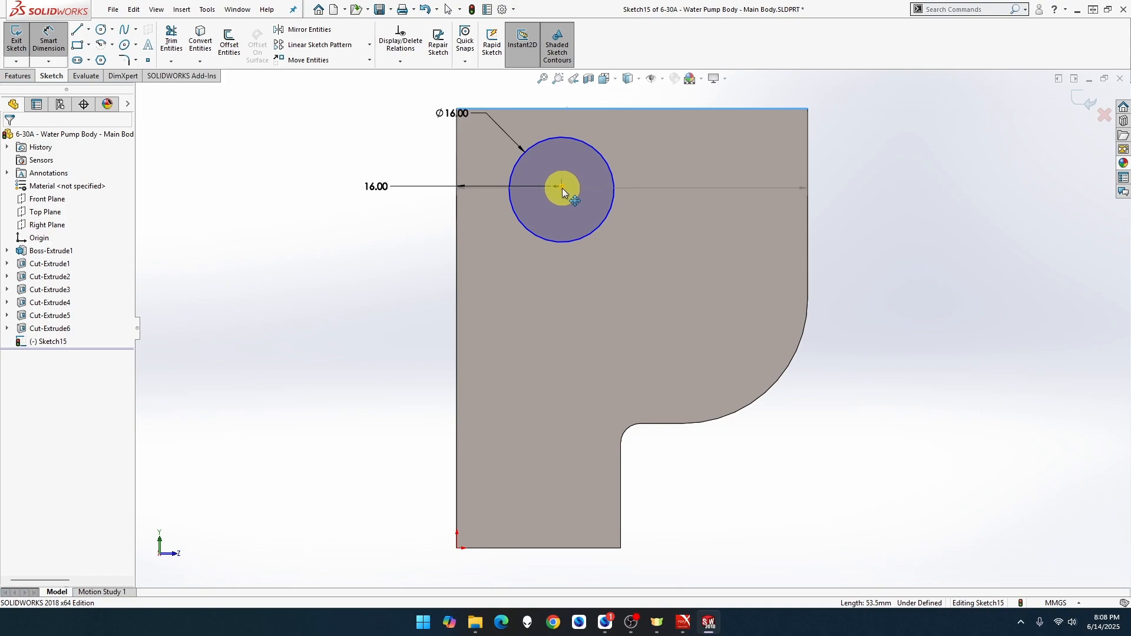
click(562, 189)
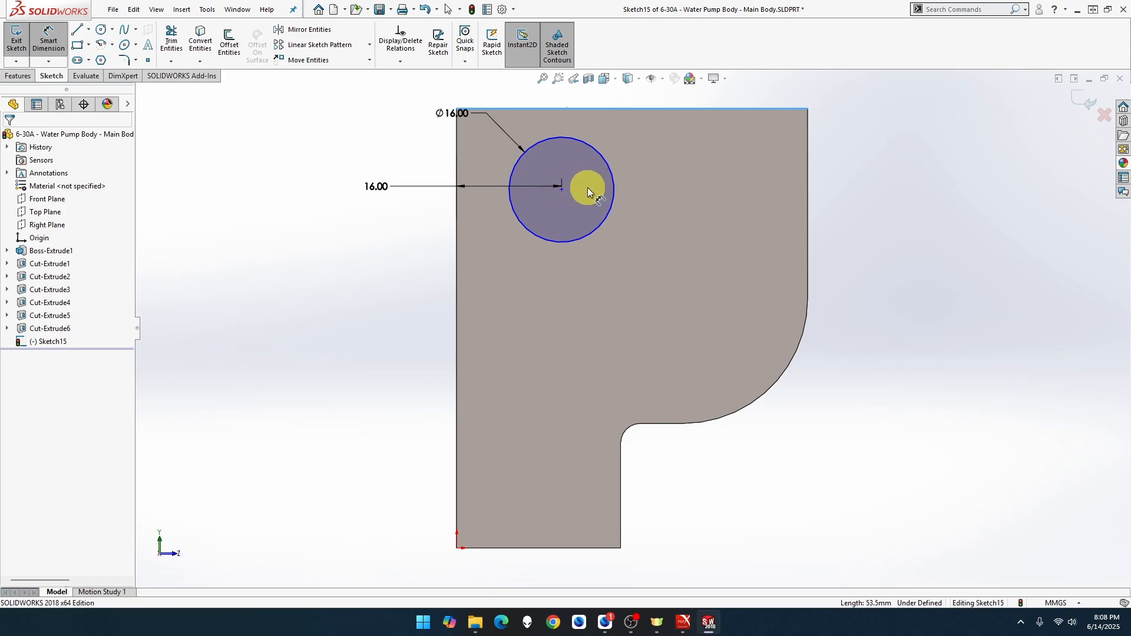
key(Escape)
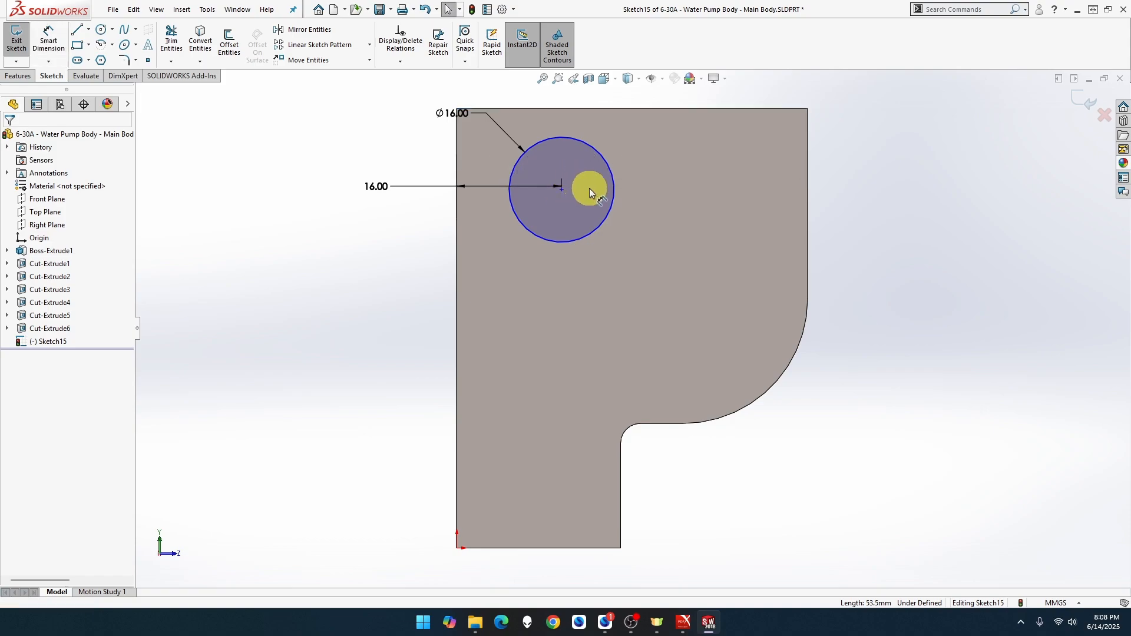
Dimension the circle's centre 12 mm below the top edge of the face.
click(48, 38)
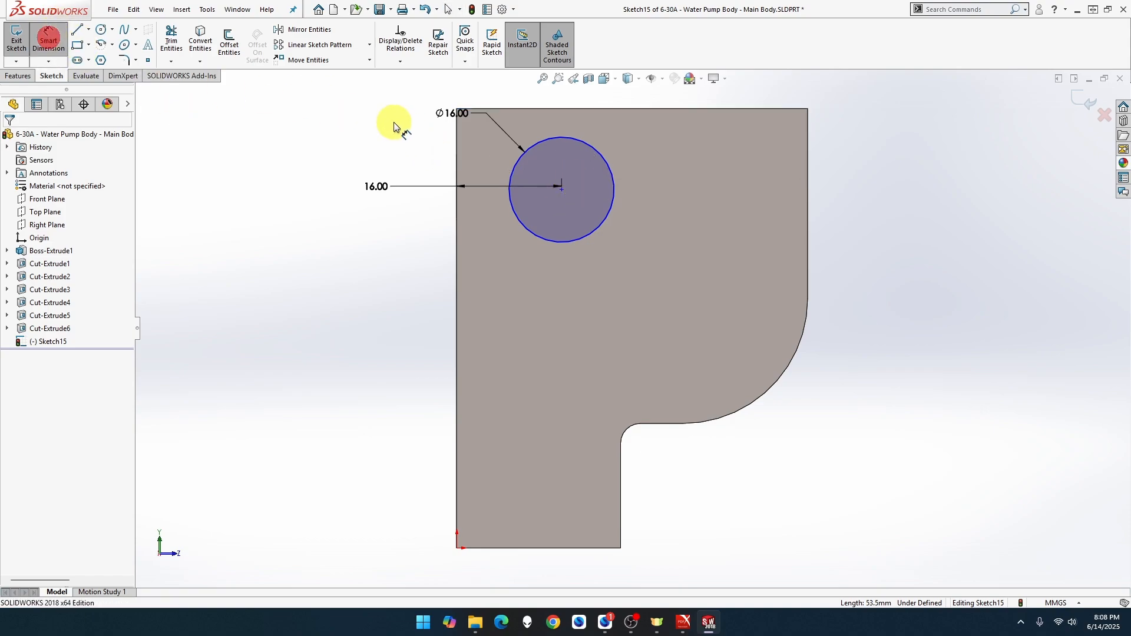
click(563, 189)
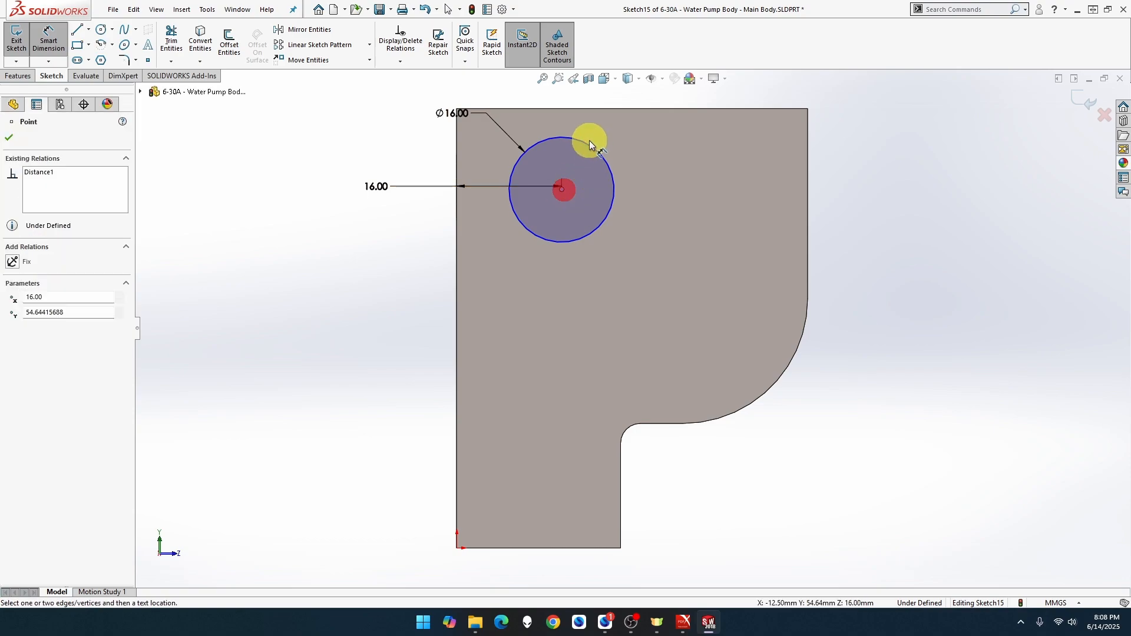
click(576, 109)
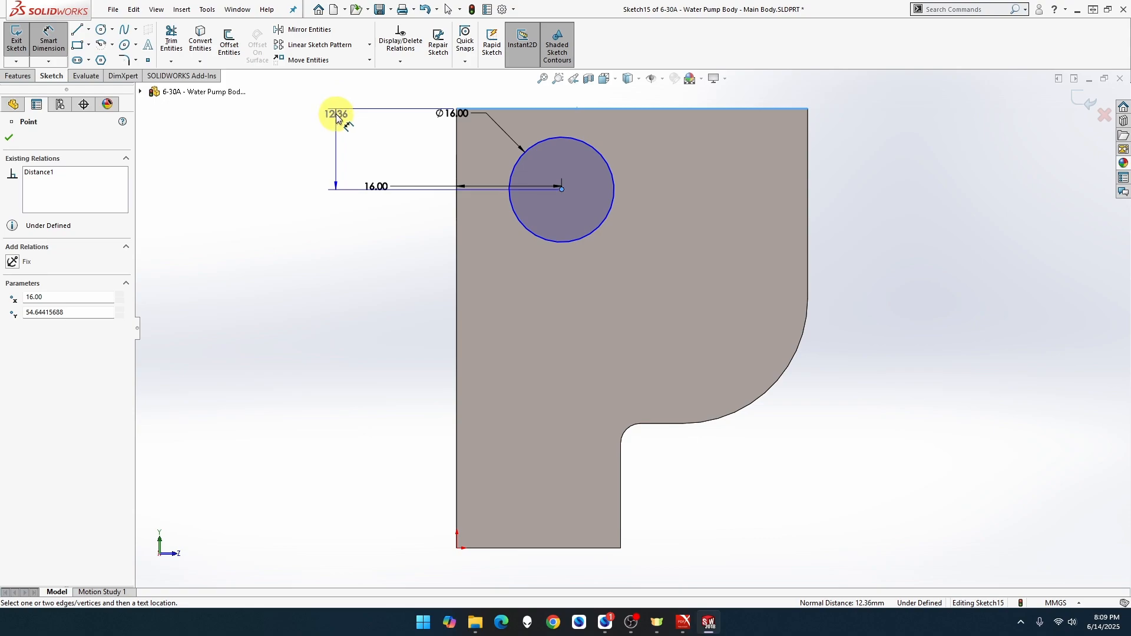
click(333, 138)
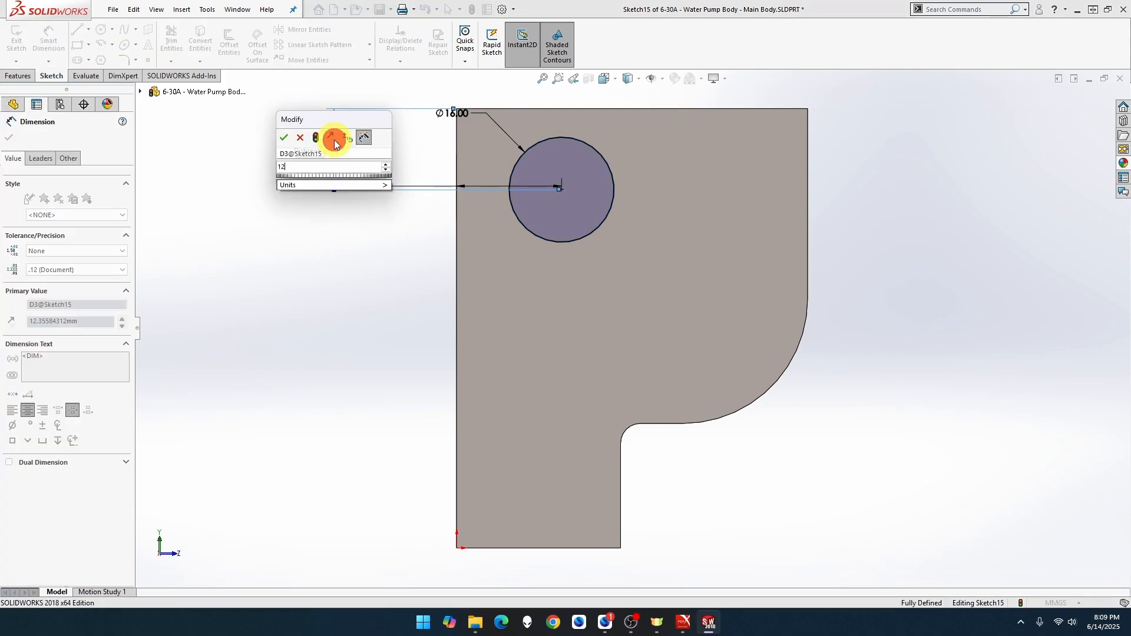
key(Return)
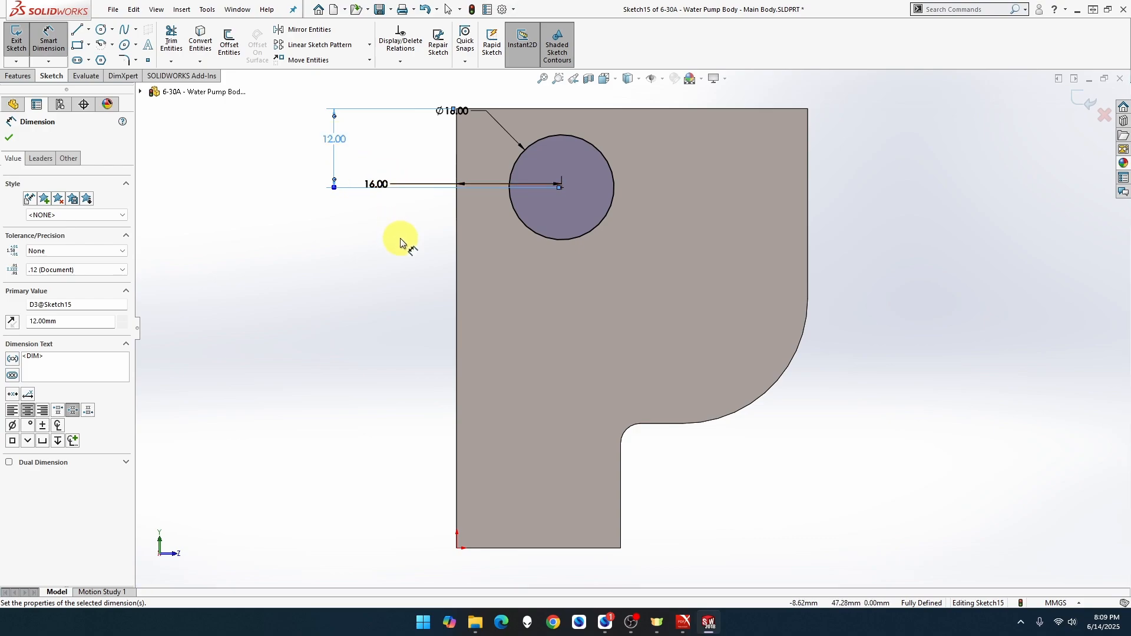
Cut-extrude the 16 mm circle into the body to a blind depth of 12.5 mm.
mouse_move(401, 238)
middle_down()
mouse_move(364, 268)
mouse_move(324, 391)
middle_up()
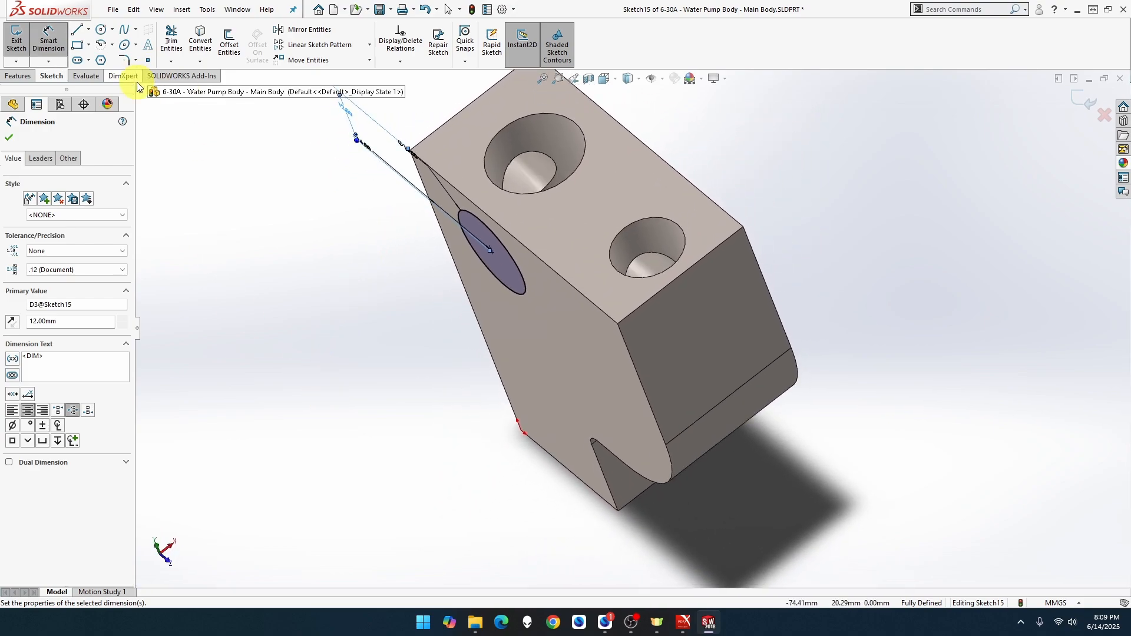
click(30, 76)
click(176, 41)
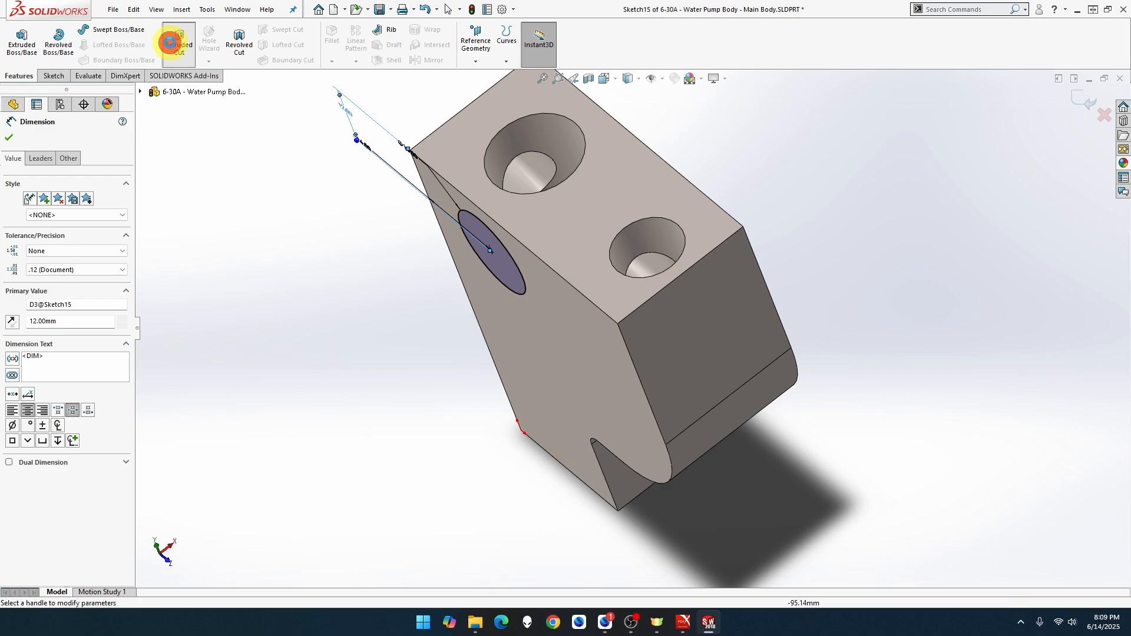
text(12.5)
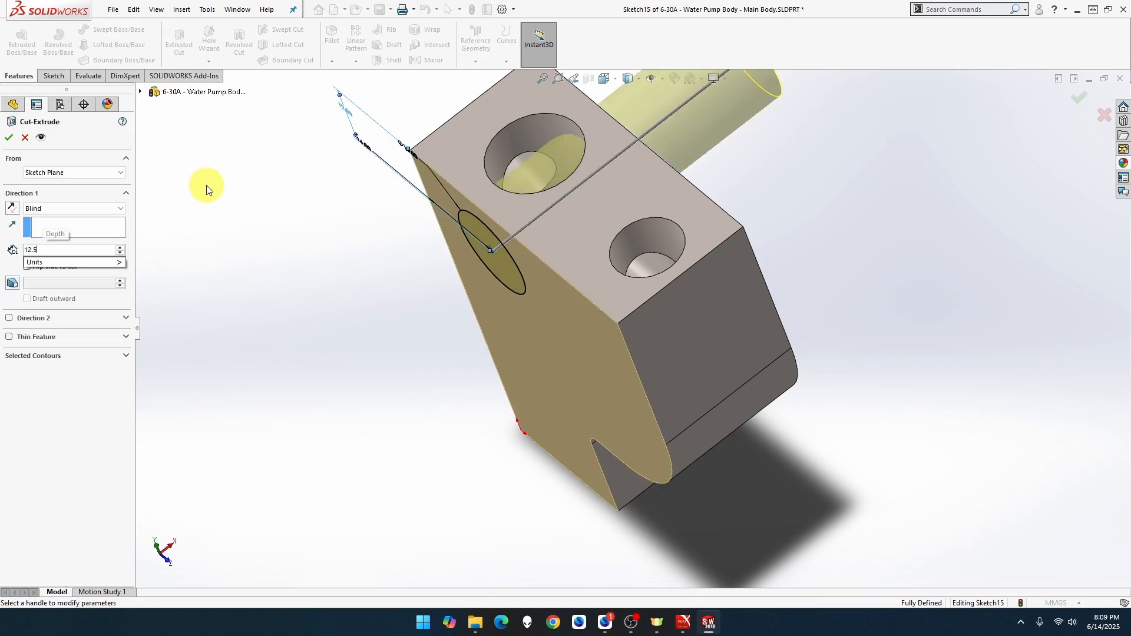
key(Return)
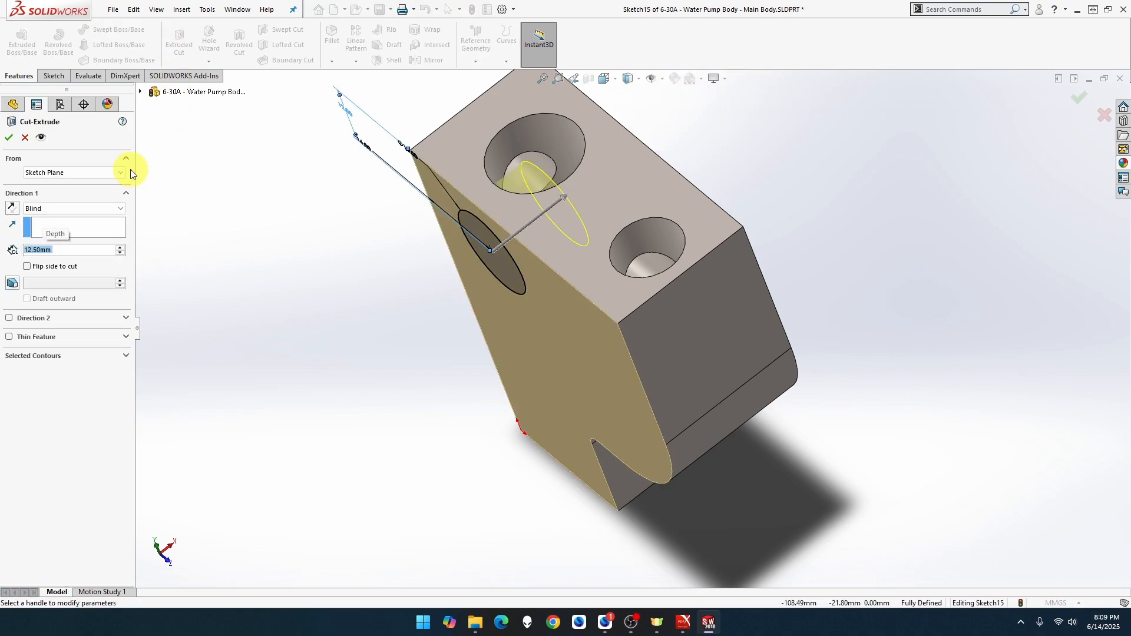
click(9, 138)
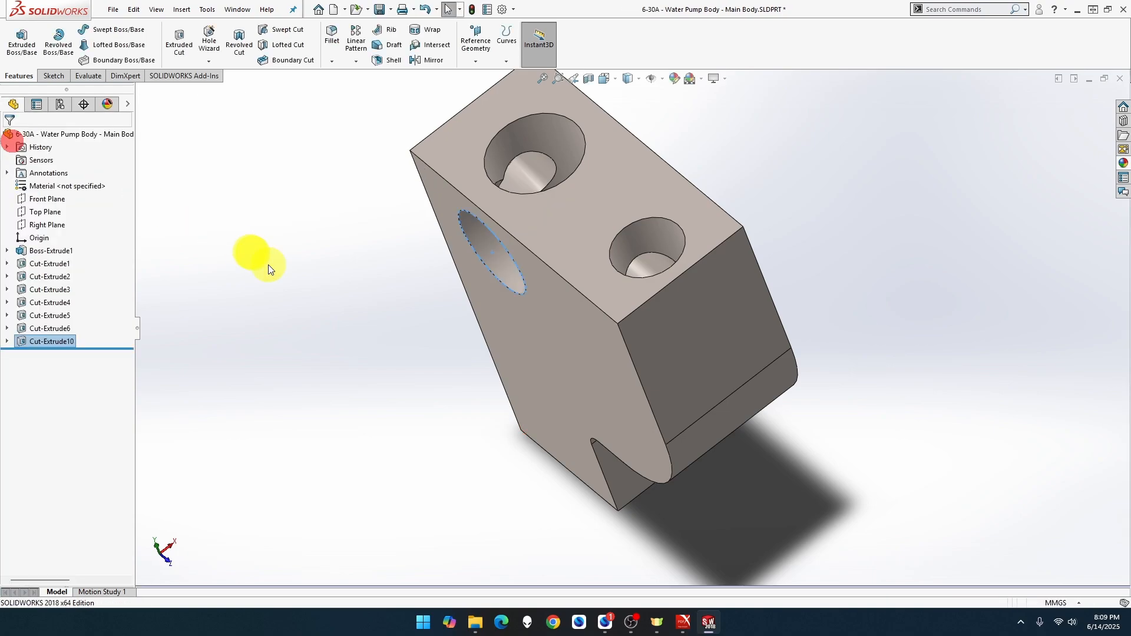
Start a new sketch on the opposite P-shaped side face, viewed face-on.
middle_drag(232, 292, 433, 324)
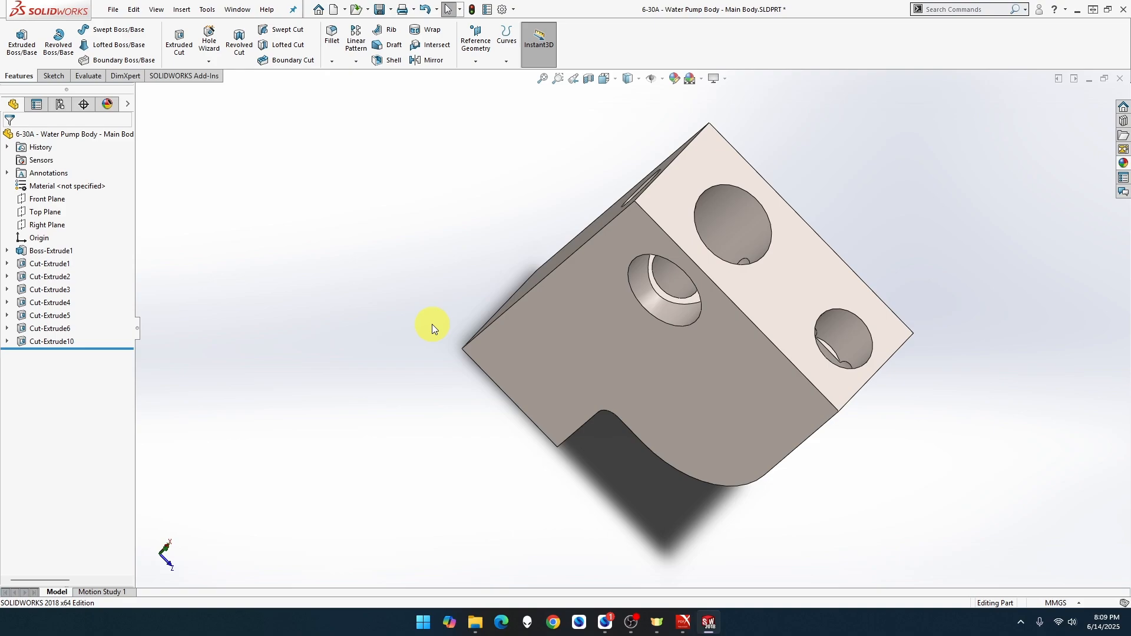
middle_drag(441, 320, 303, 300)
right_click(711, 315)
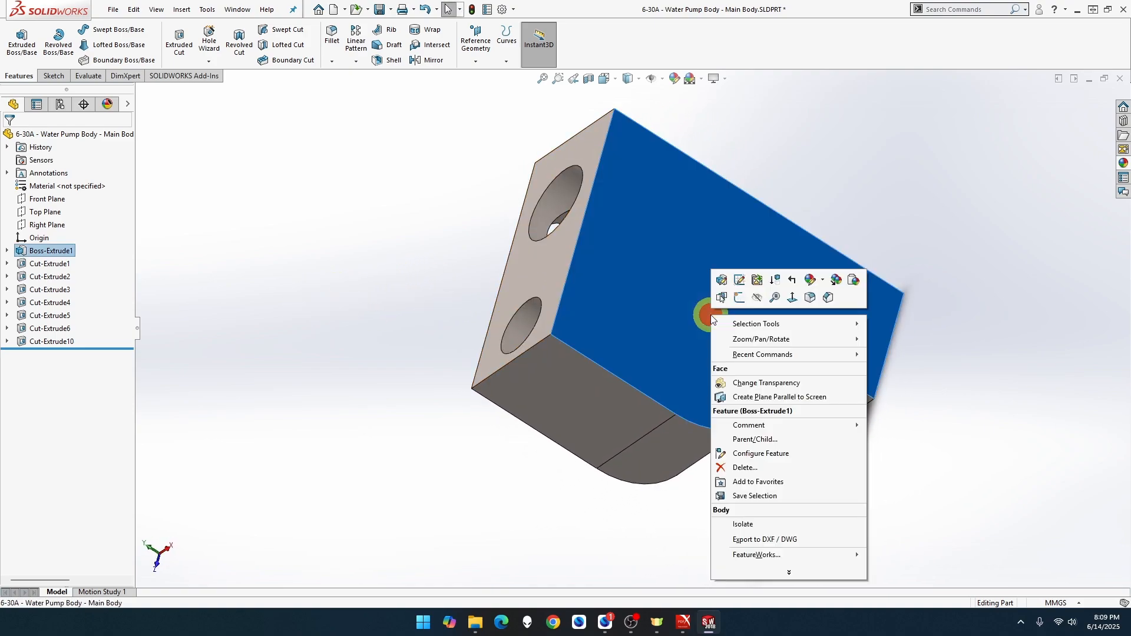
click(793, 303)
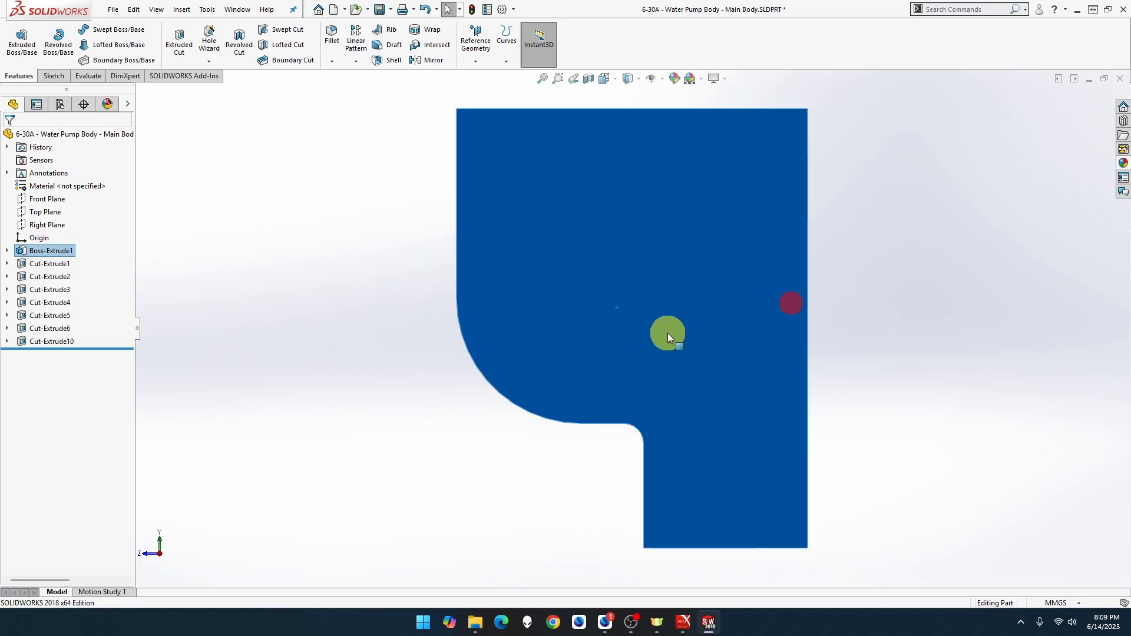
right_click(668, 333)
click(696, 318)
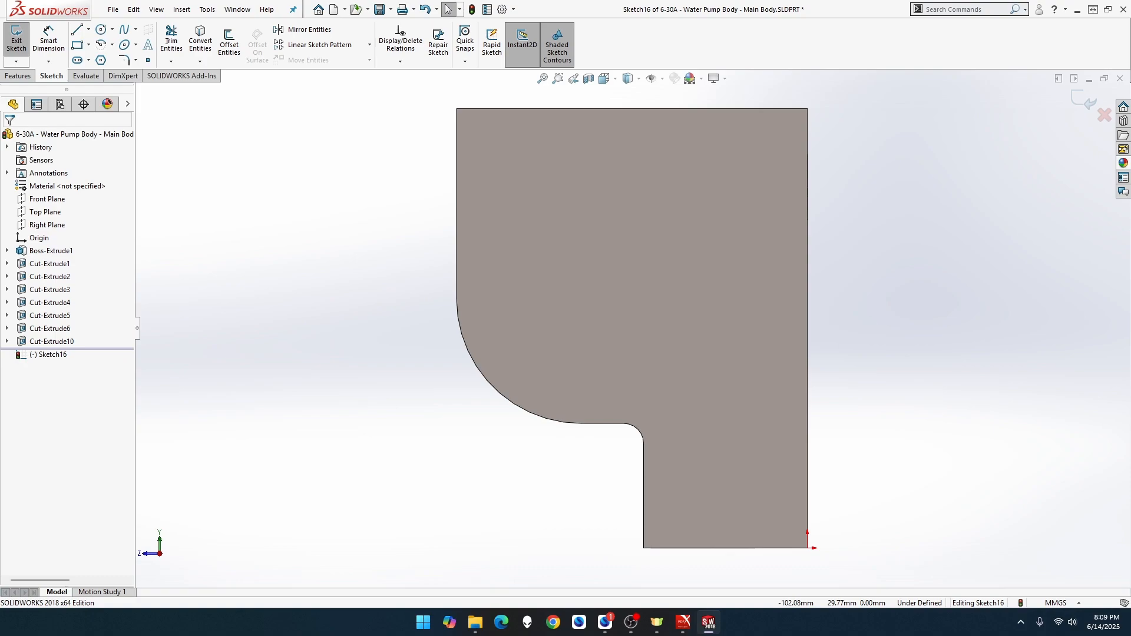
Sketch a circle near the full-height straight edge, in the lower half of the face, and set its diameter to 22 mm.
click(99, 31)
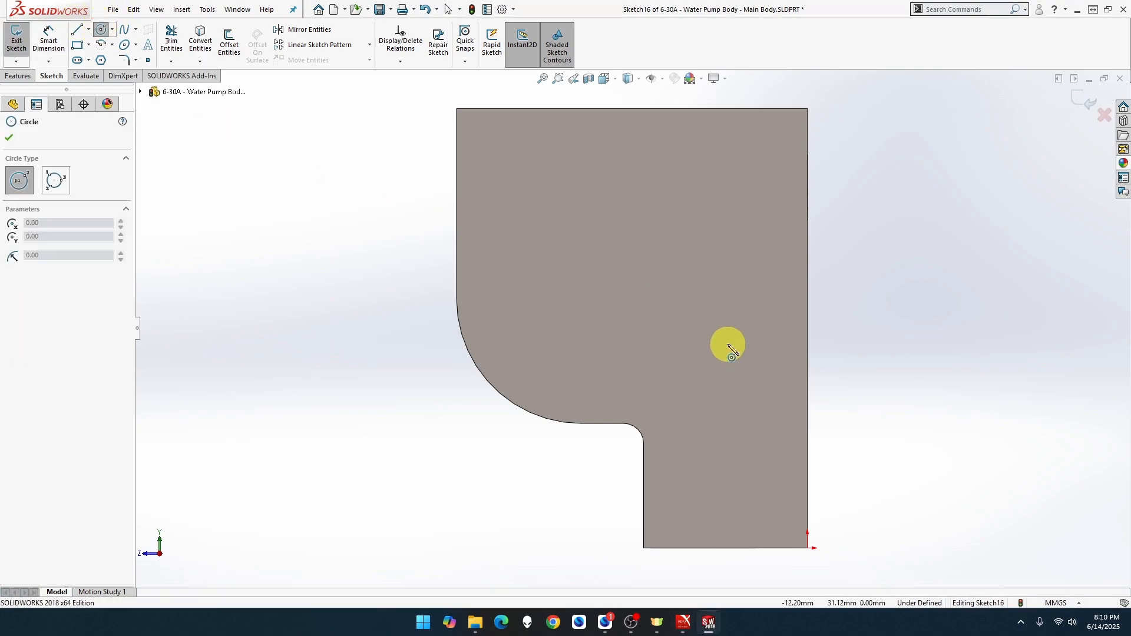
click(720, 343)
click(739, 380)
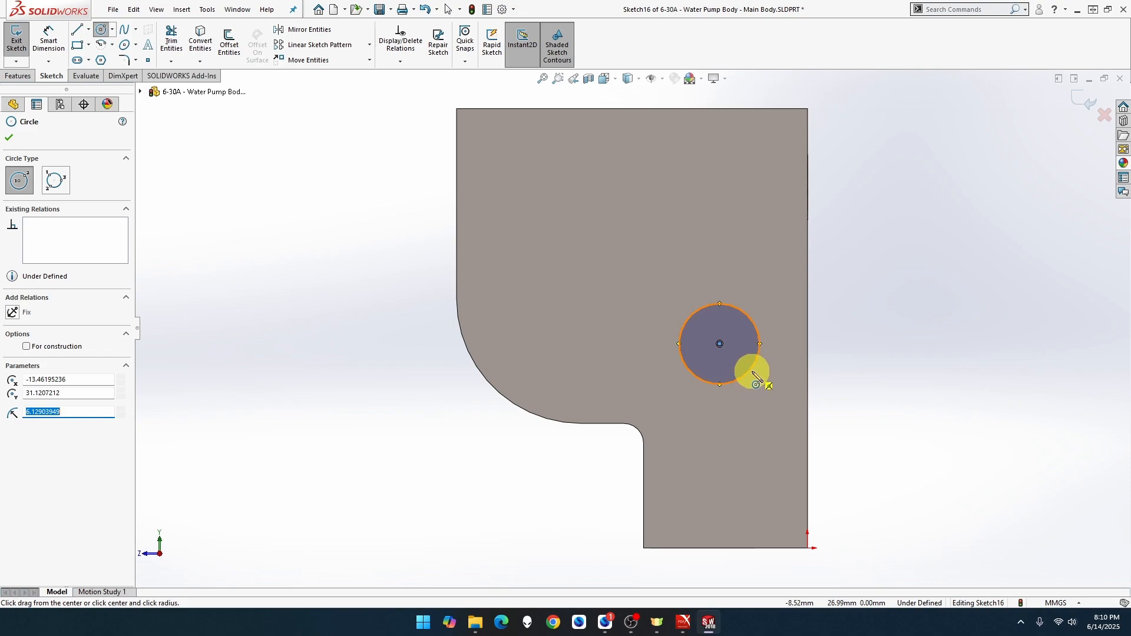
click(753, 372)
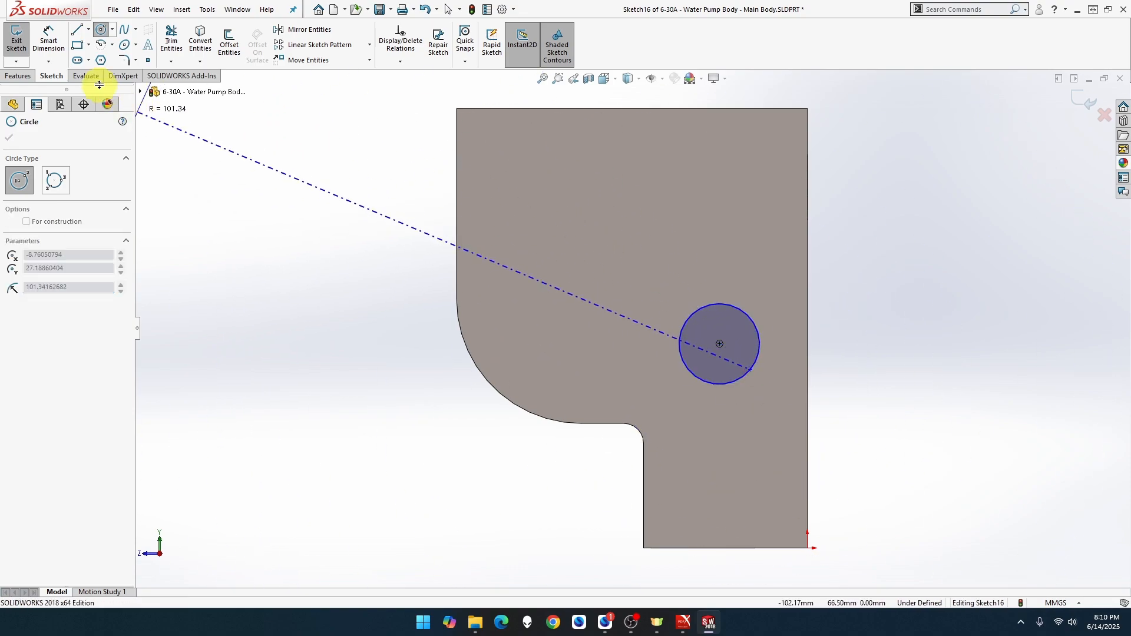
click(53, 38)
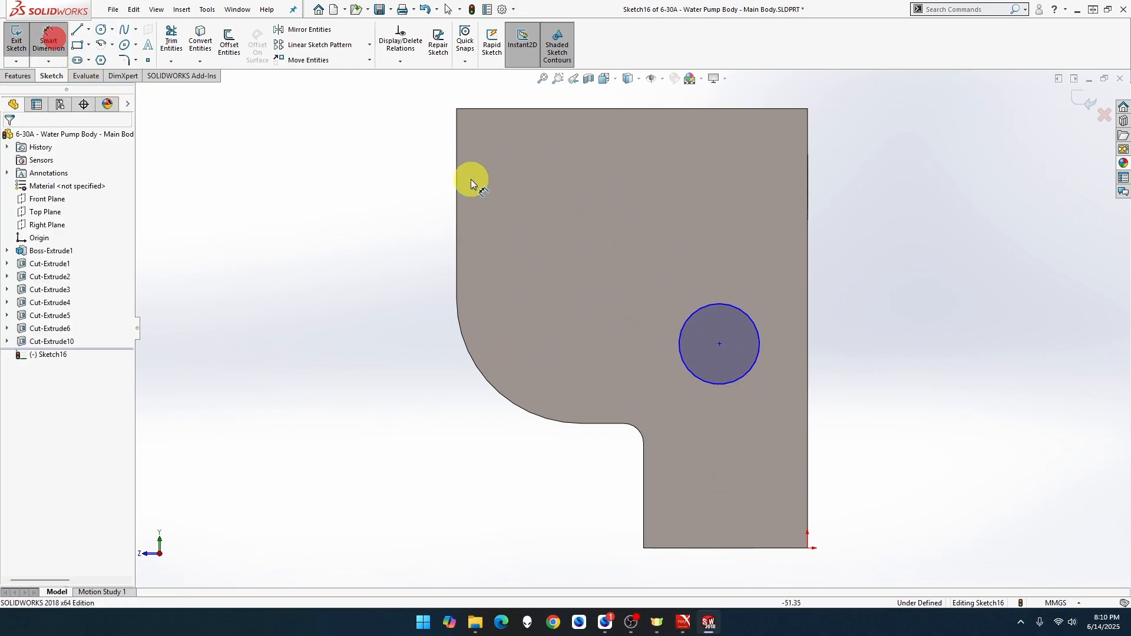
click(737, 308)
click(872, 262)
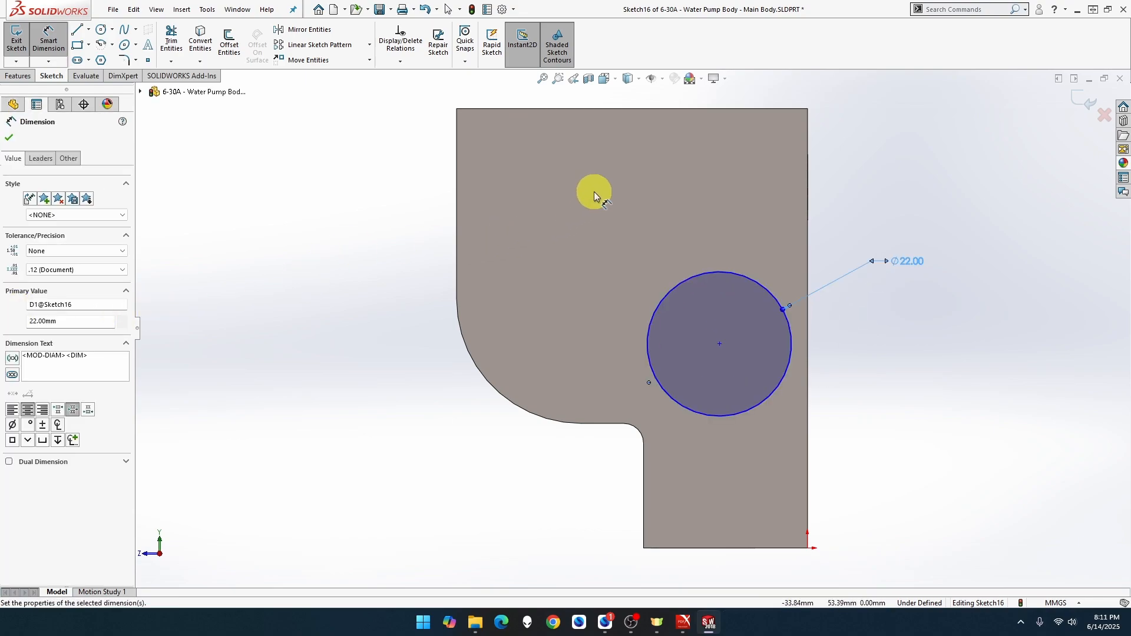
Dimension the circle's centre 35 mm below the top edge of the face.
click(716, 109)
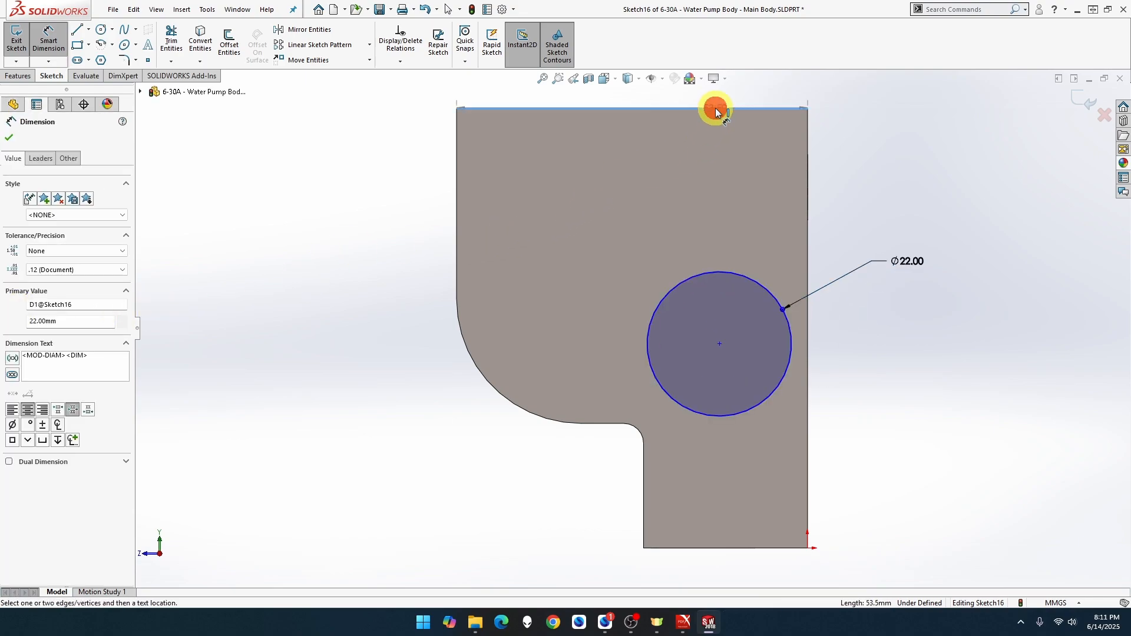
click(720, 344)
click(344, 246)
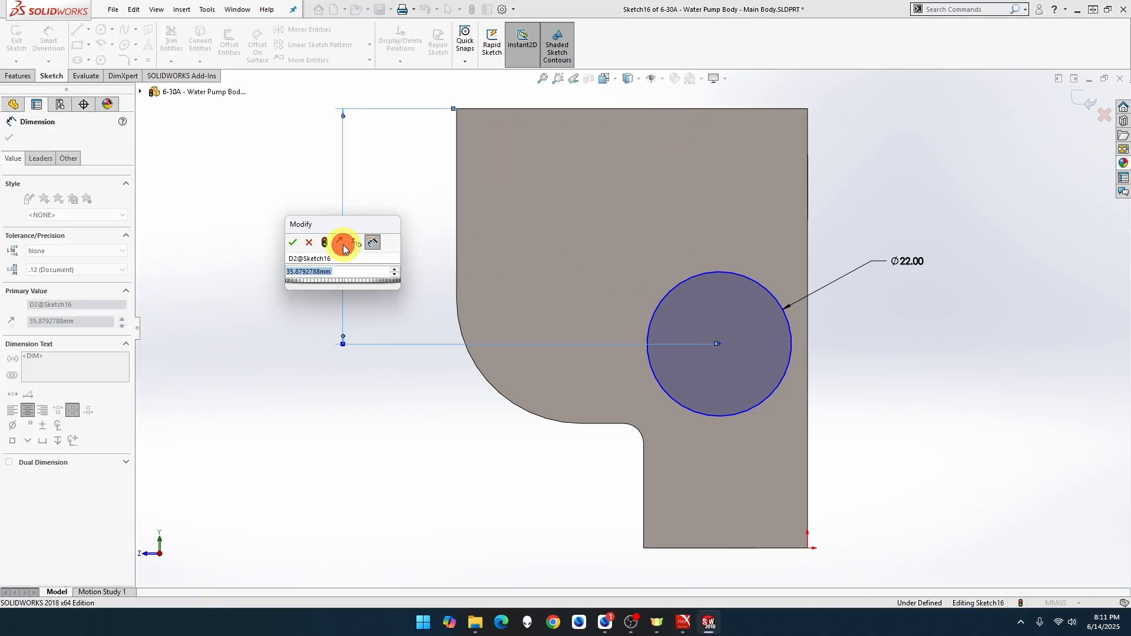
key(Return)
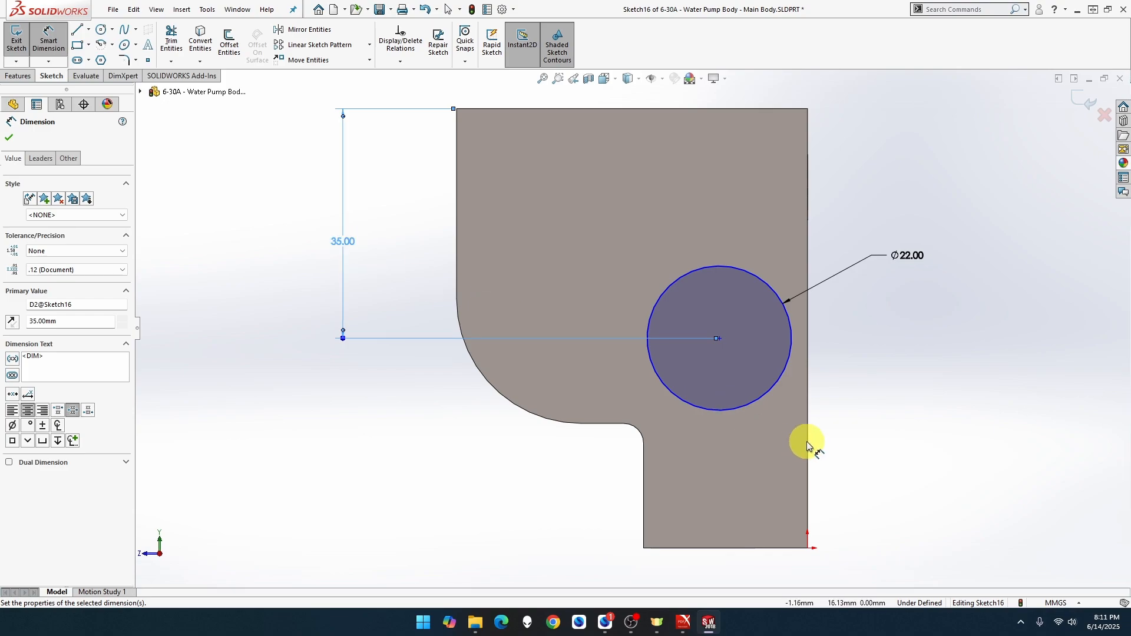
Dimension the circle's centre 16 mm from the full-height straight edge of the face.
click(808, 379)
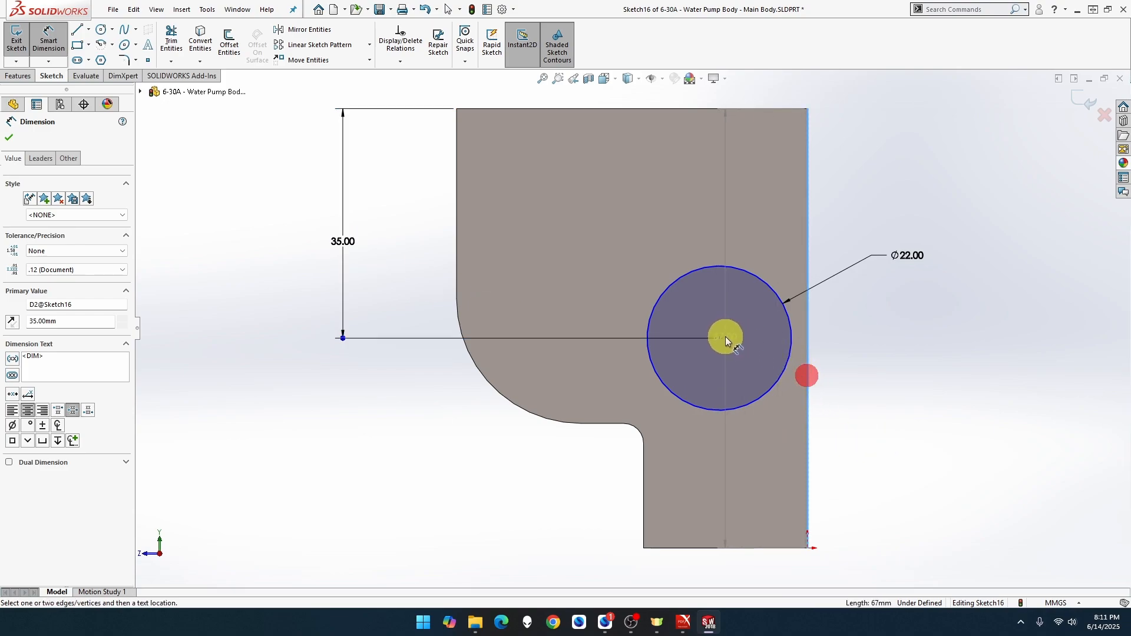
click(720, 339)
click(894, 347)
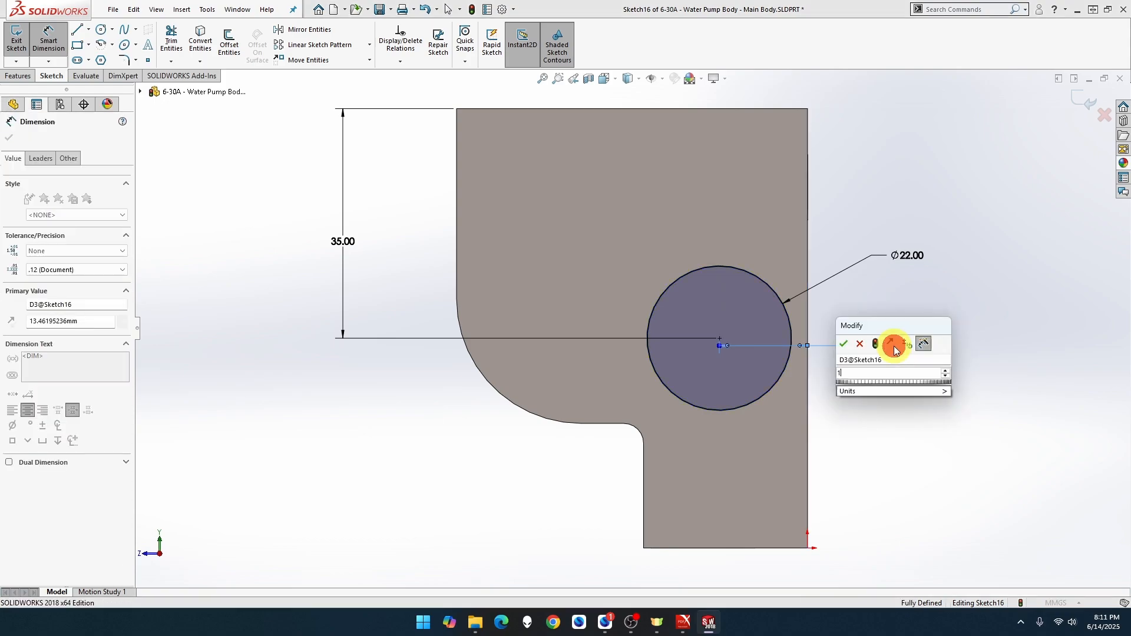
text(16)
key(Return)
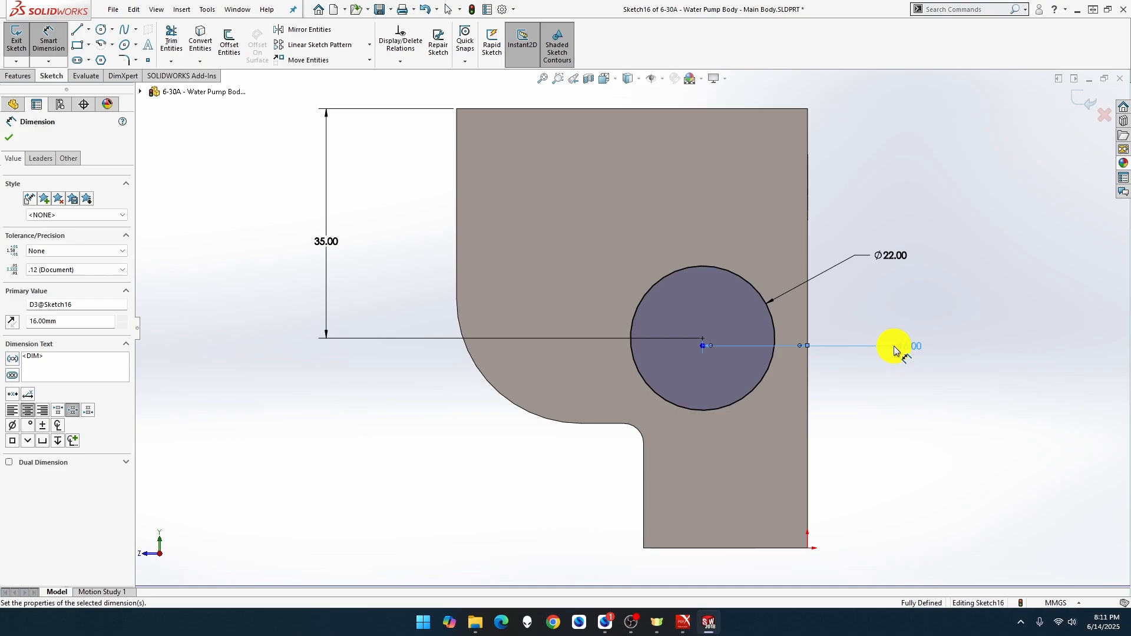
click(894, 350)
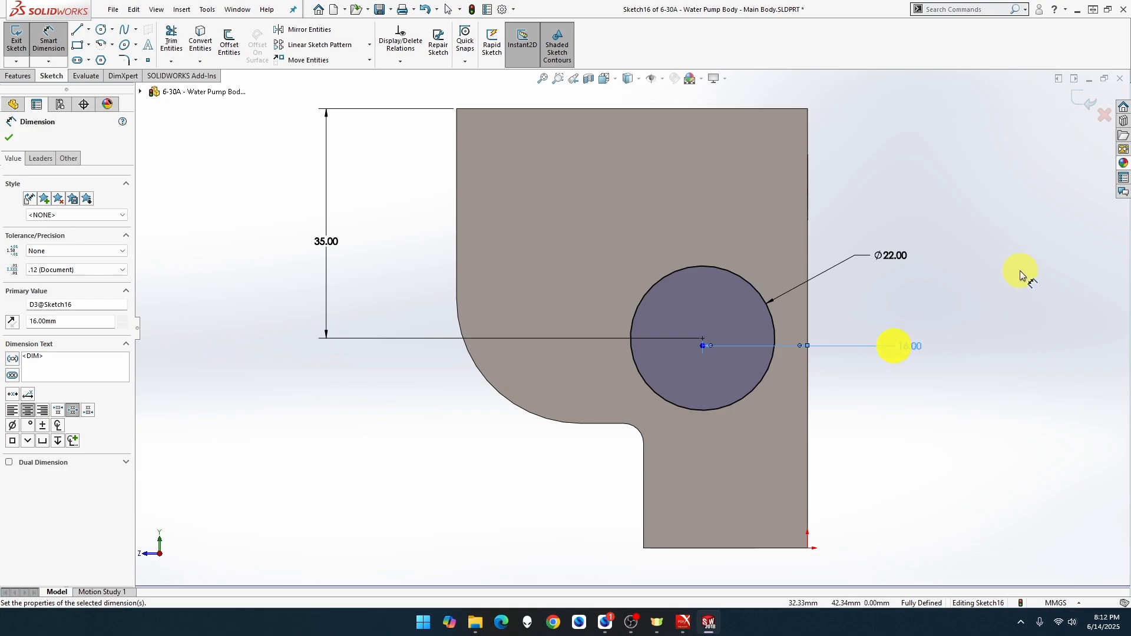
Change the circle's diameter to 19 mm.
double_click(890, 255)
text(19)
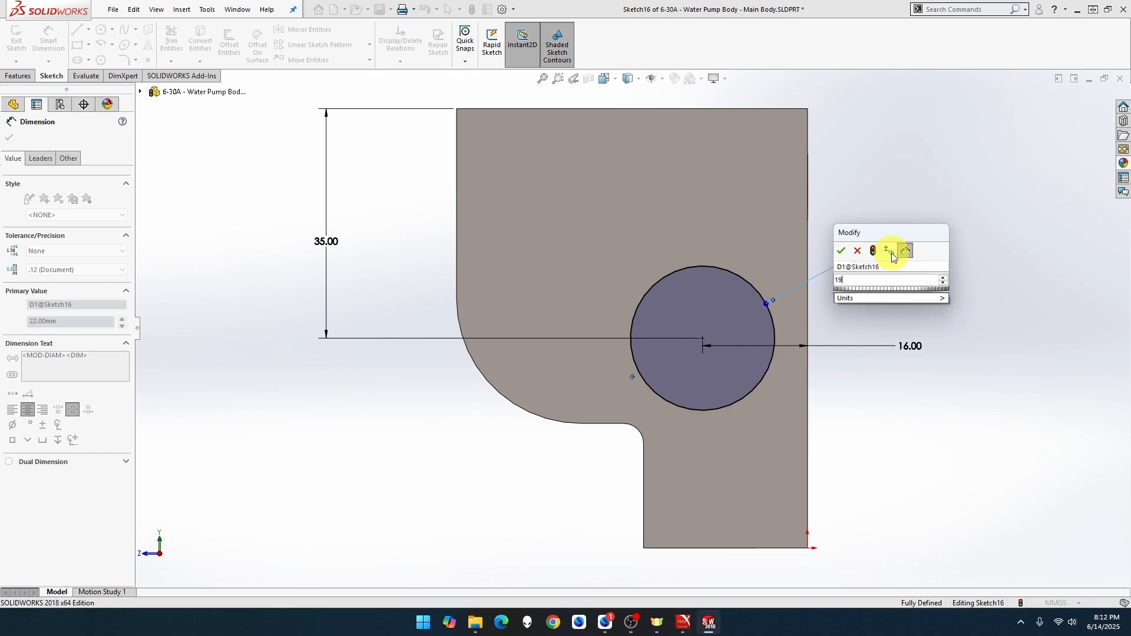
key(Return)
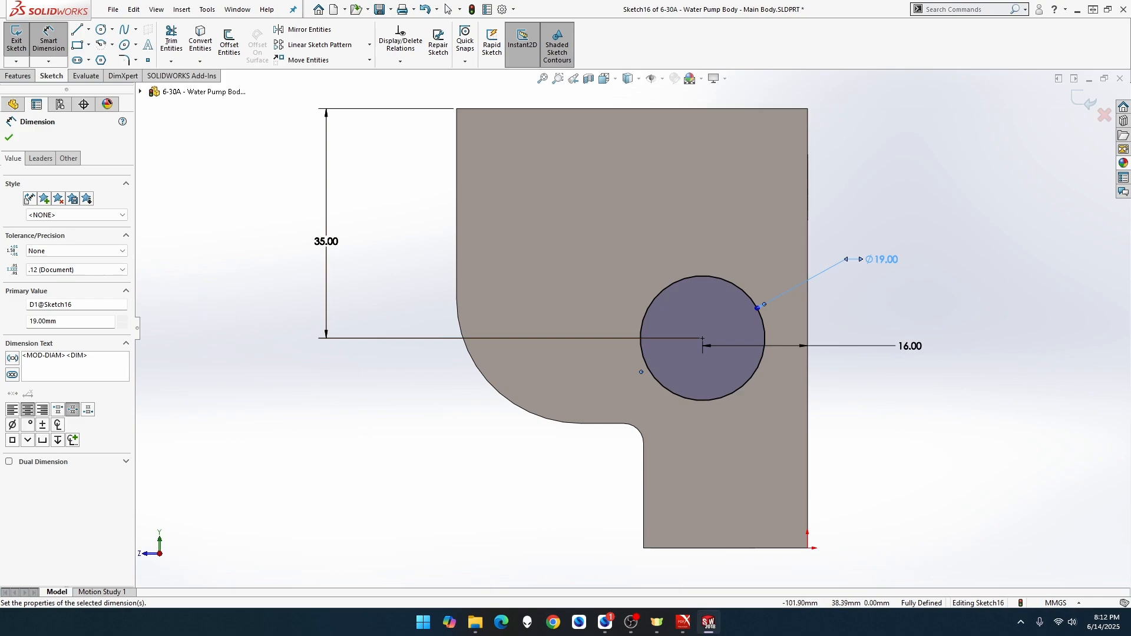
Cut-extrude the 19 mm circle into the body to a blind depth of 3 mm.
click(18, 75)
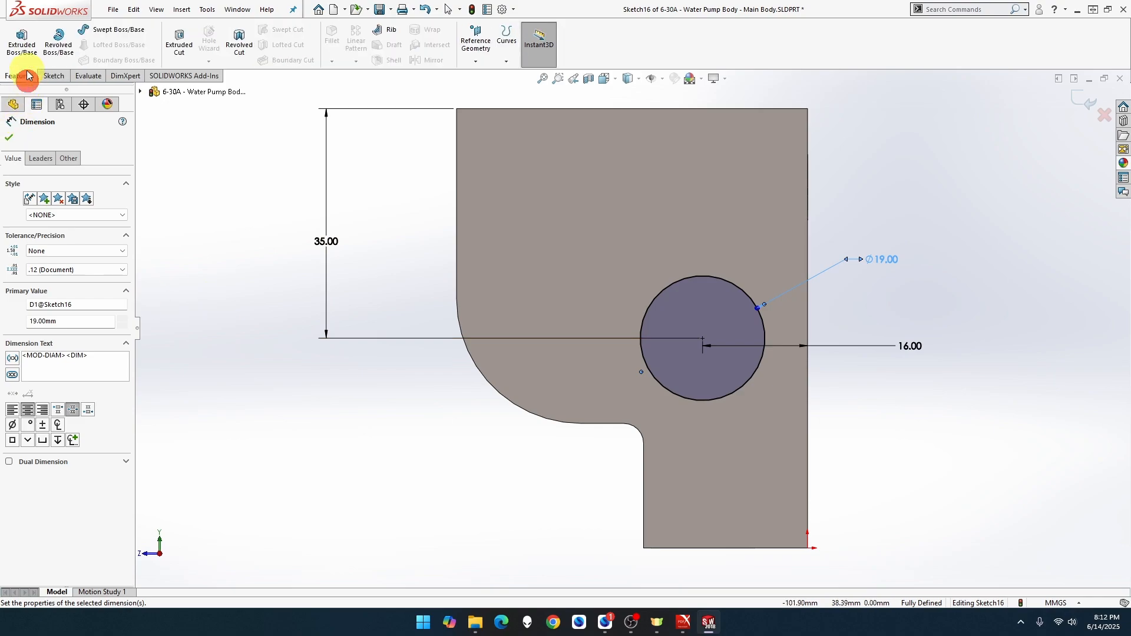
click(179, 42)
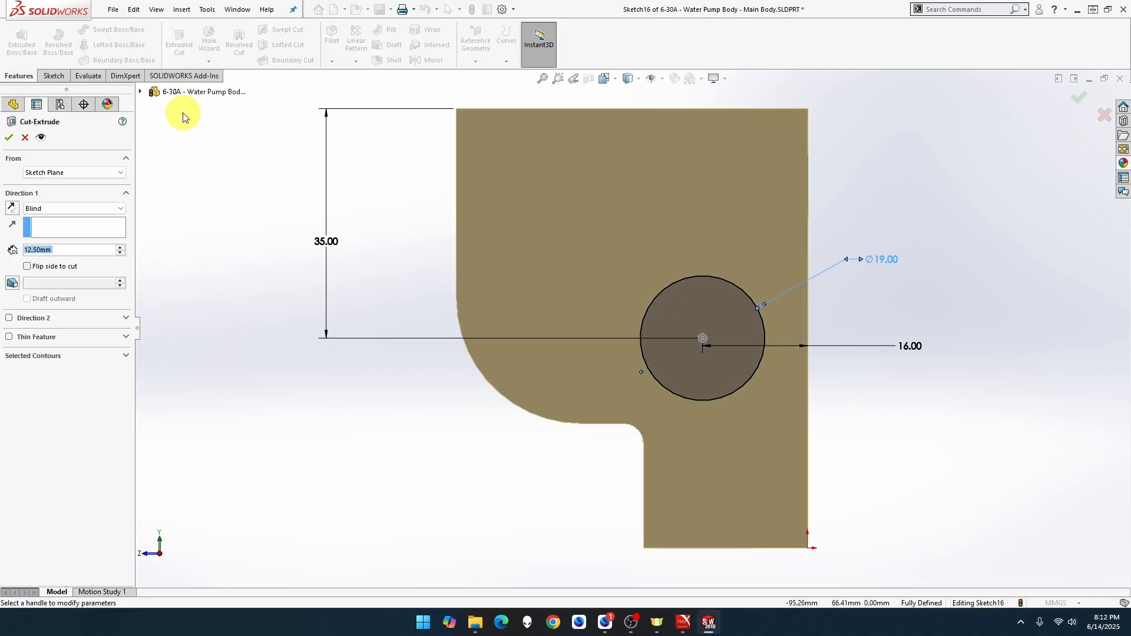
text(3)
key(Tab)
right_click(183, 112)
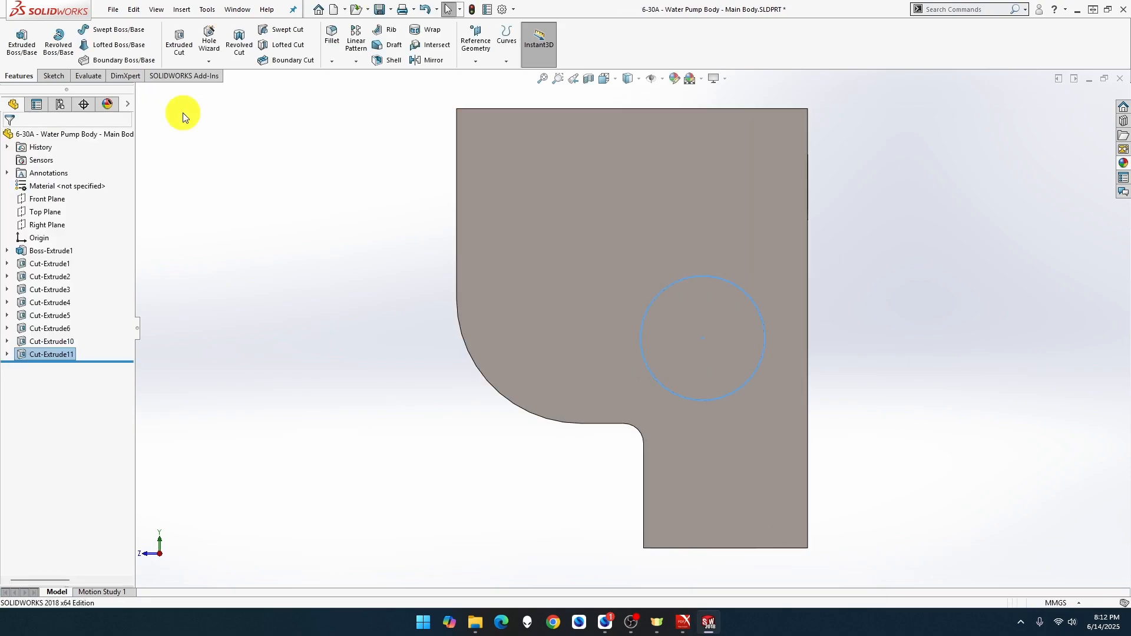
Start a sketch on the floor of the round recess, viewed face-on, and draw a concentric circle of about 6.7 mm radius.
scroll(395, 349, down, 2)
middle_drag(394, 349, 356, 348)
scroll(355, 350, up, 1)
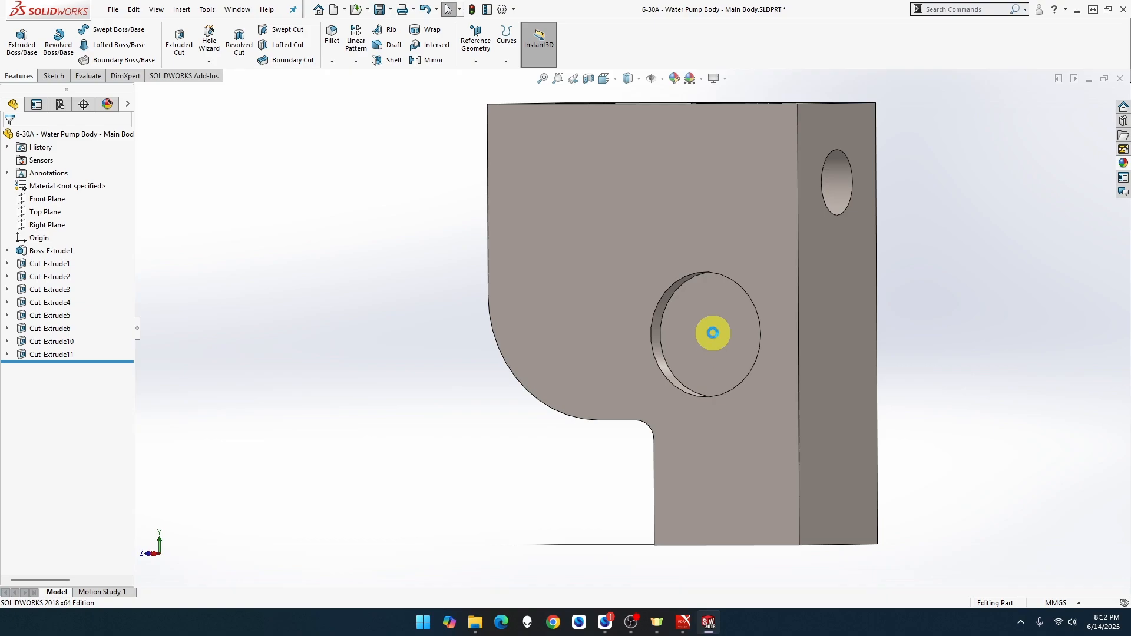
click(713, 333)
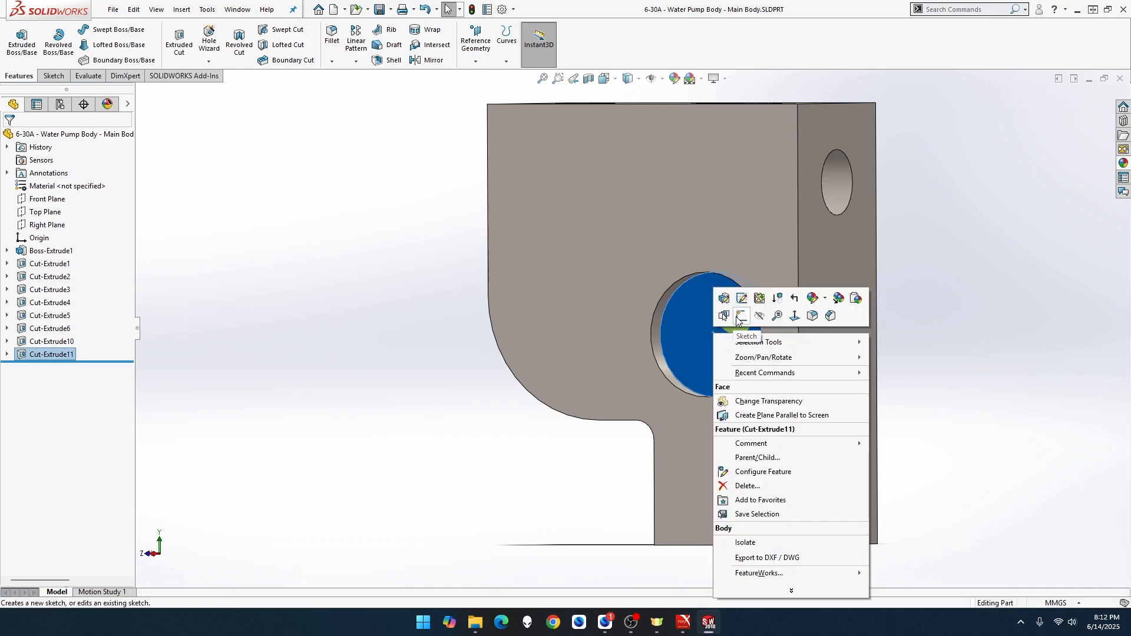
click(792, 315)
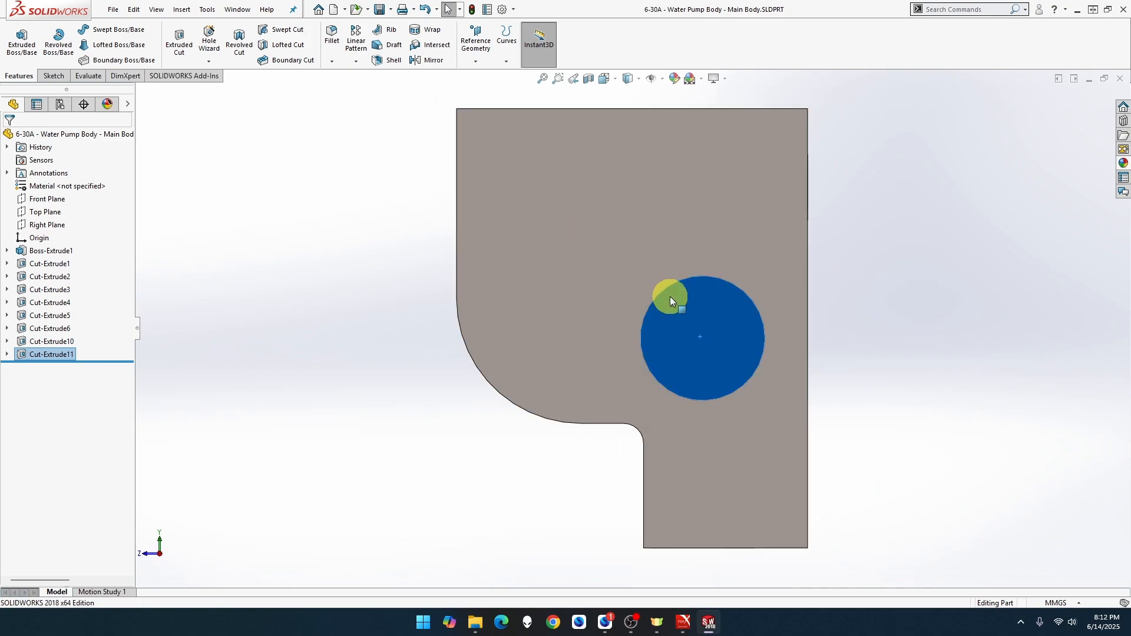
right_click(675, 302)
click(707, 284)
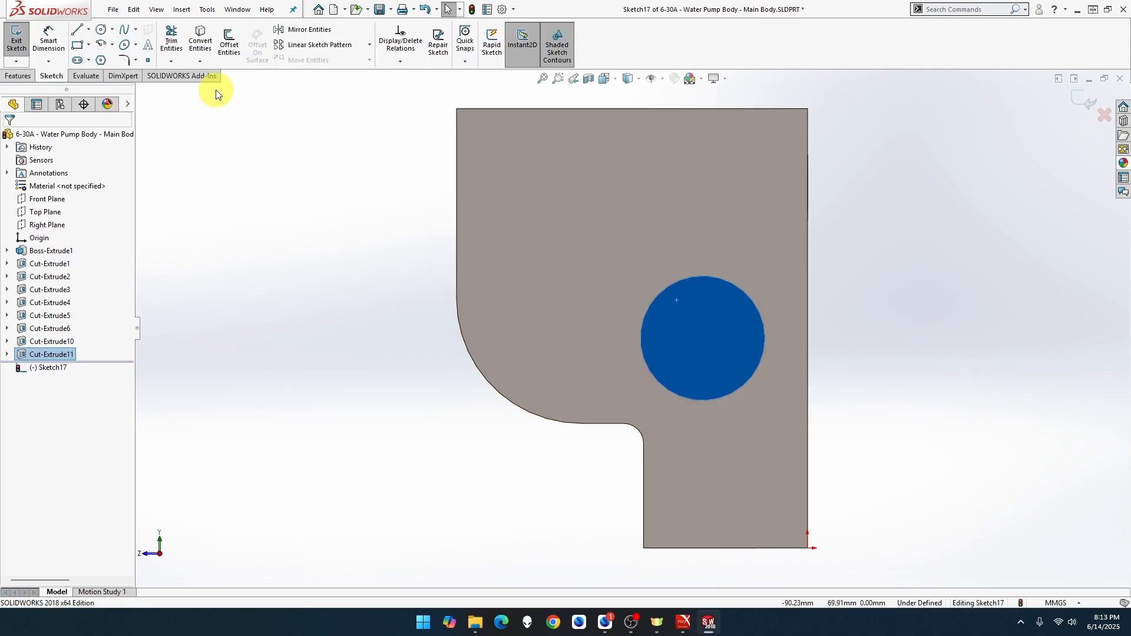
click(101, 30)
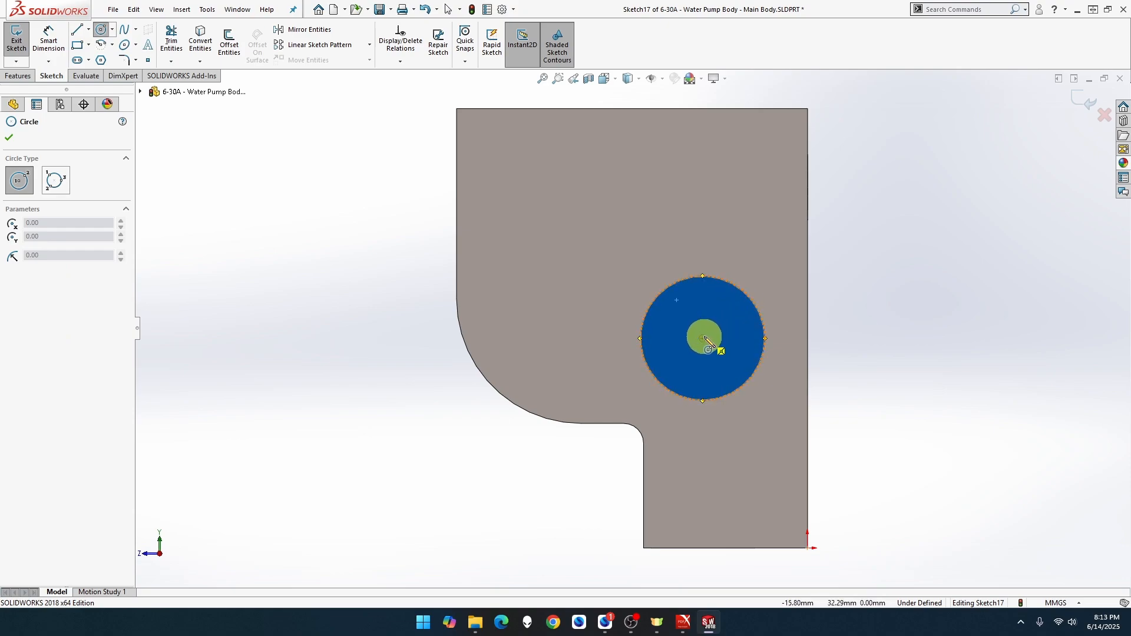
drag(702, 338, 736, 311)
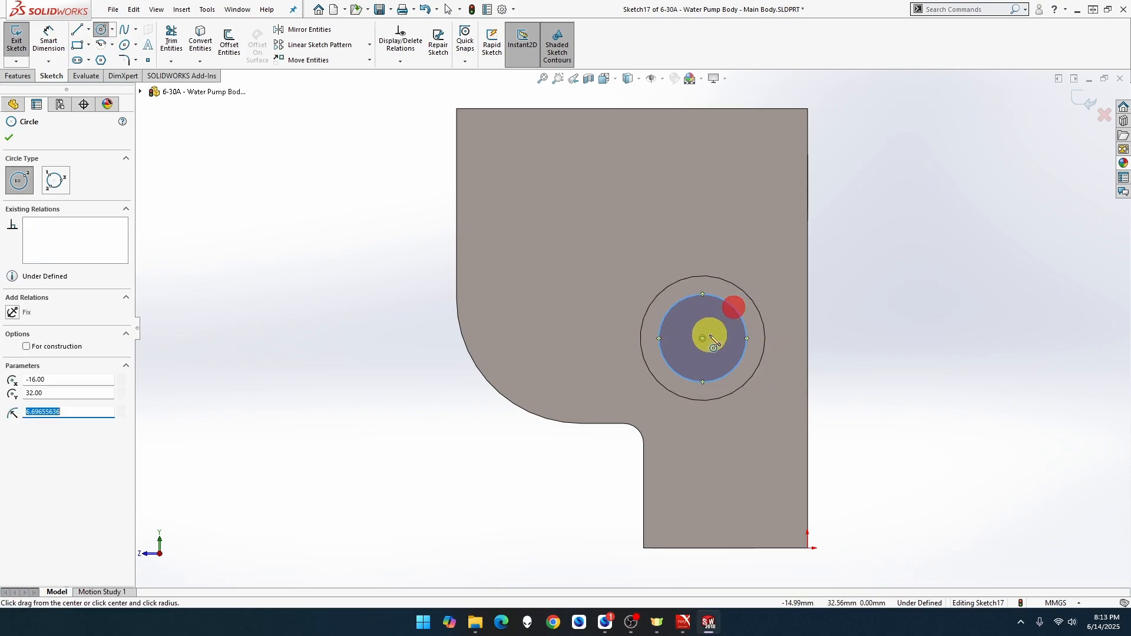